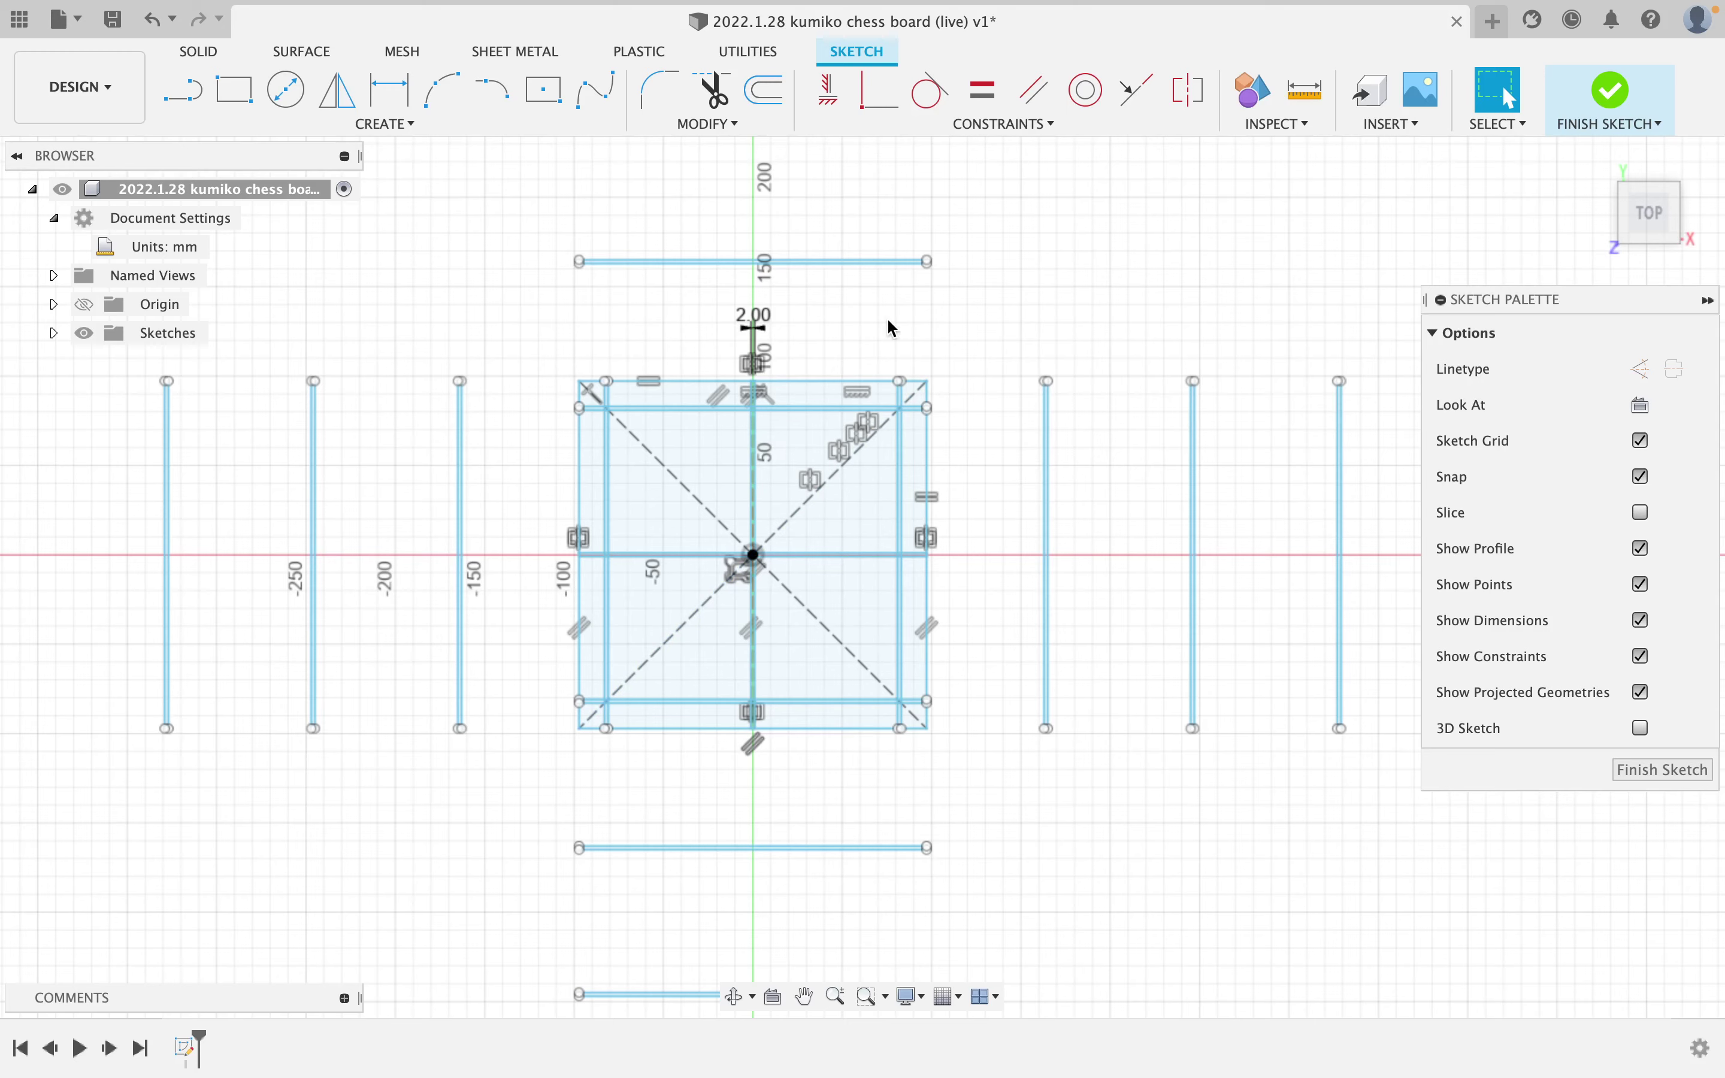
Make the farthest horizontal strip's outer line above the square collinear with the square's upper edge, and finish the sketch.
scroll(811, 348, "down", 8)
middle_click_drag(817, 268, 790, 479)
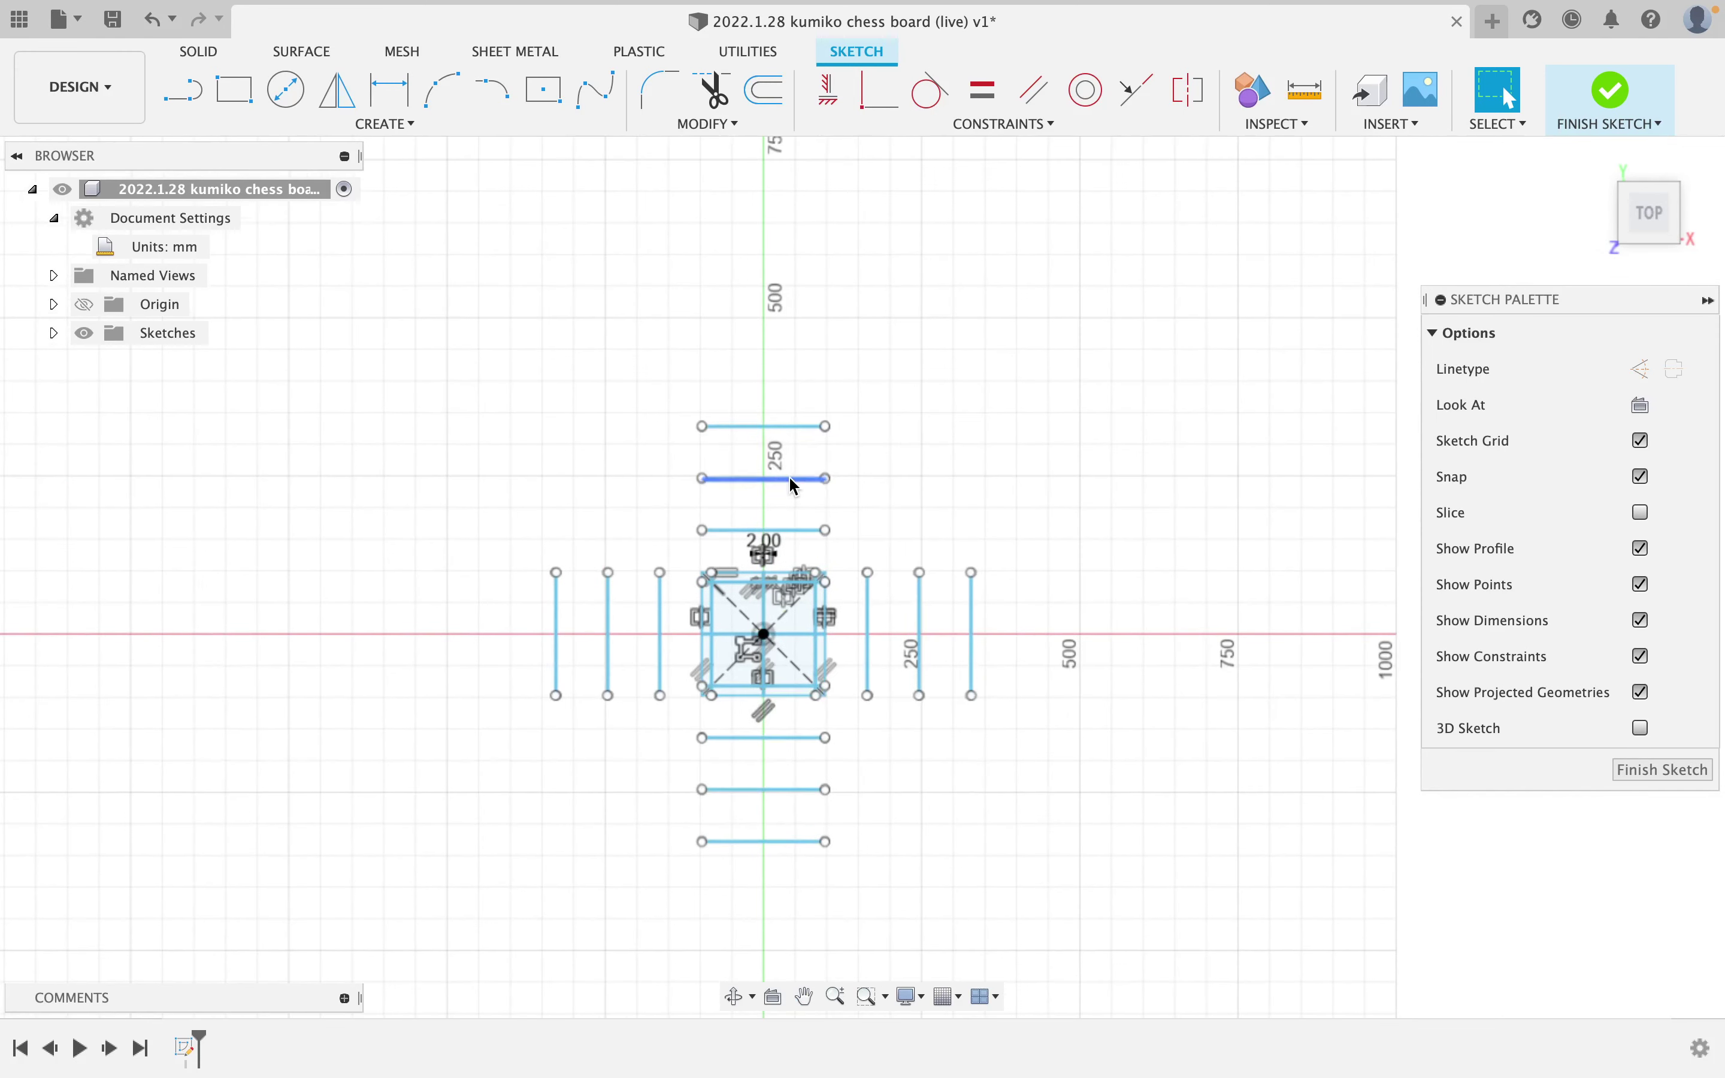
left_click(1126, 100)
scroll(798, 444, "up", 6)
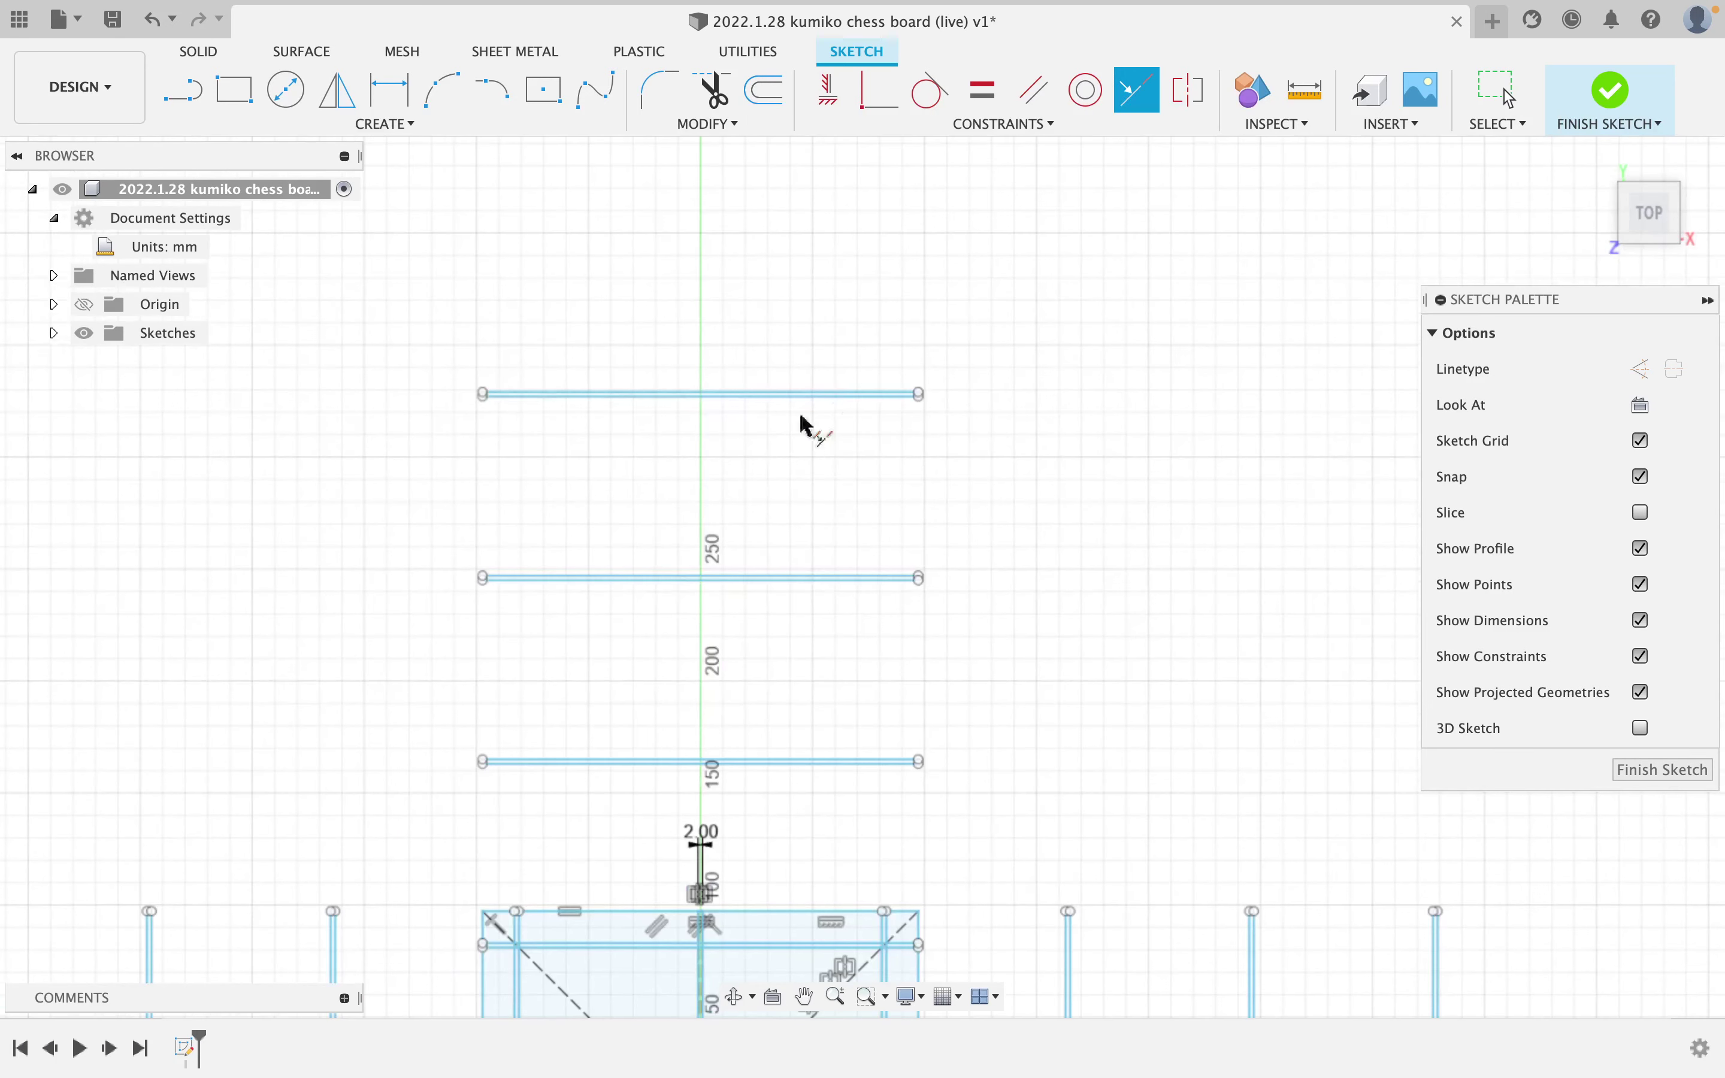
left_click(836, 391)
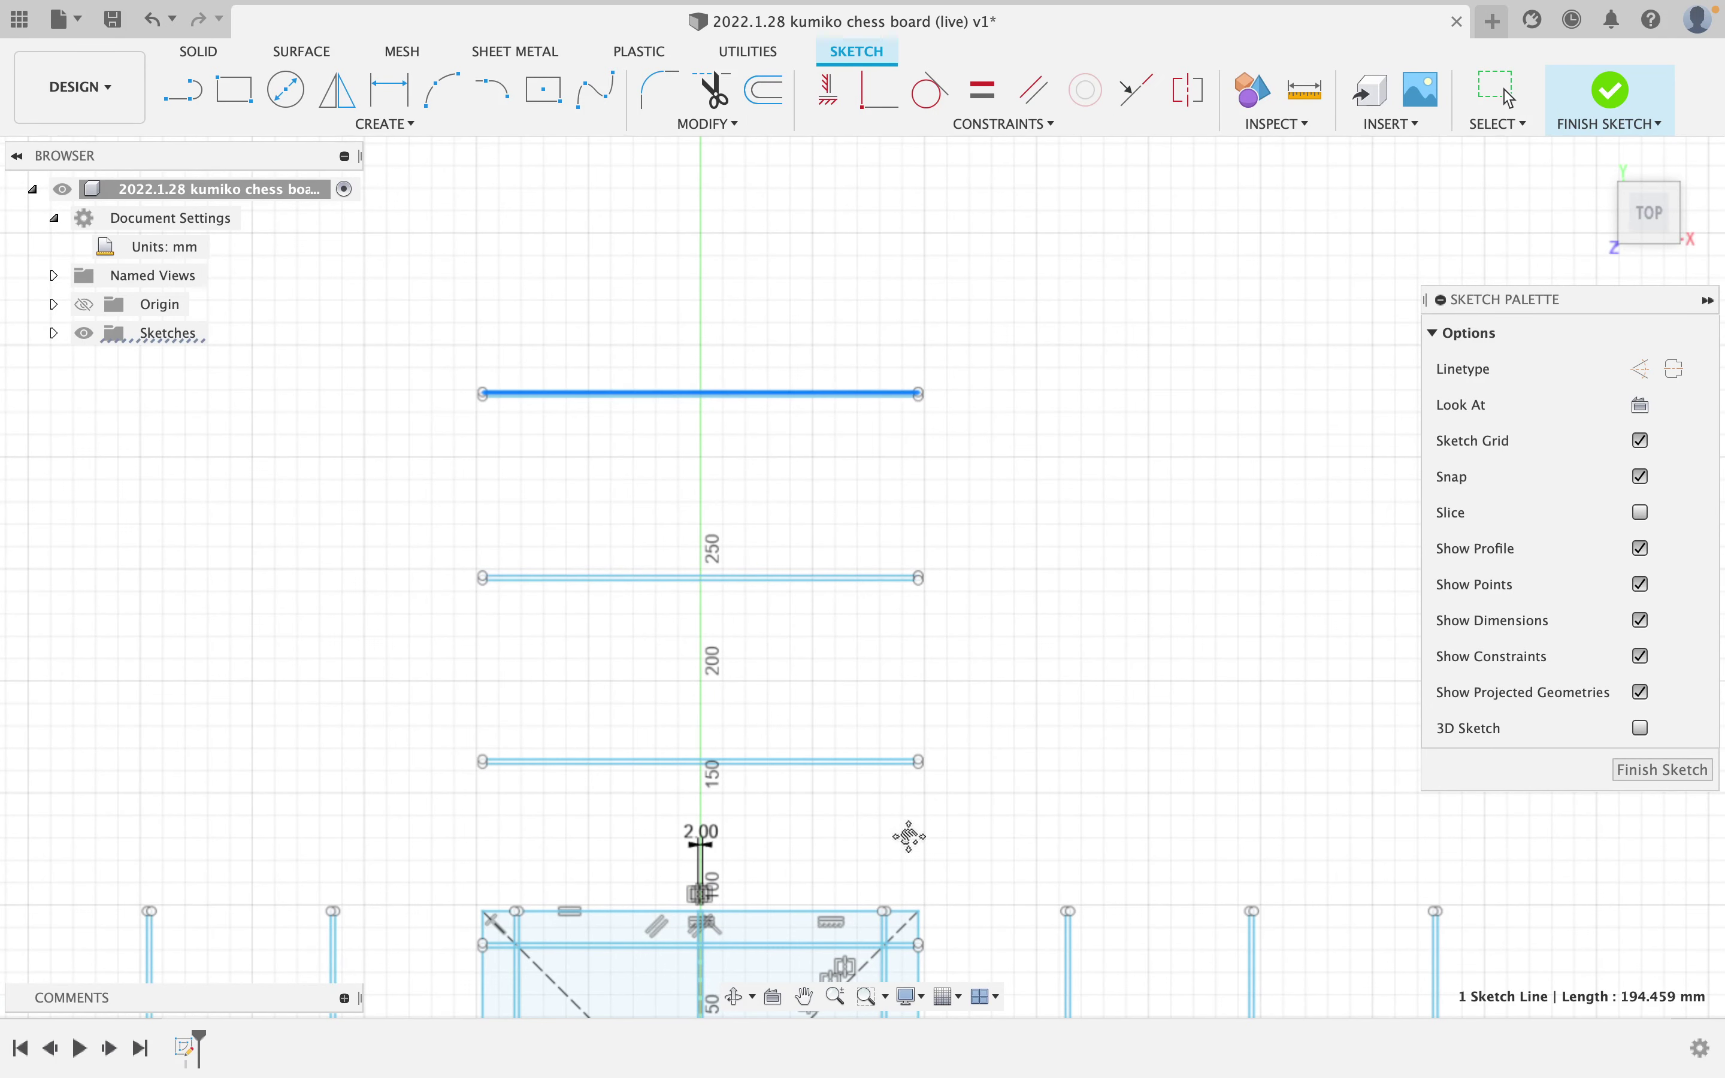
middle_click_drag(908, 836, 945, 667)
scroll(885, 655, "up", 3)
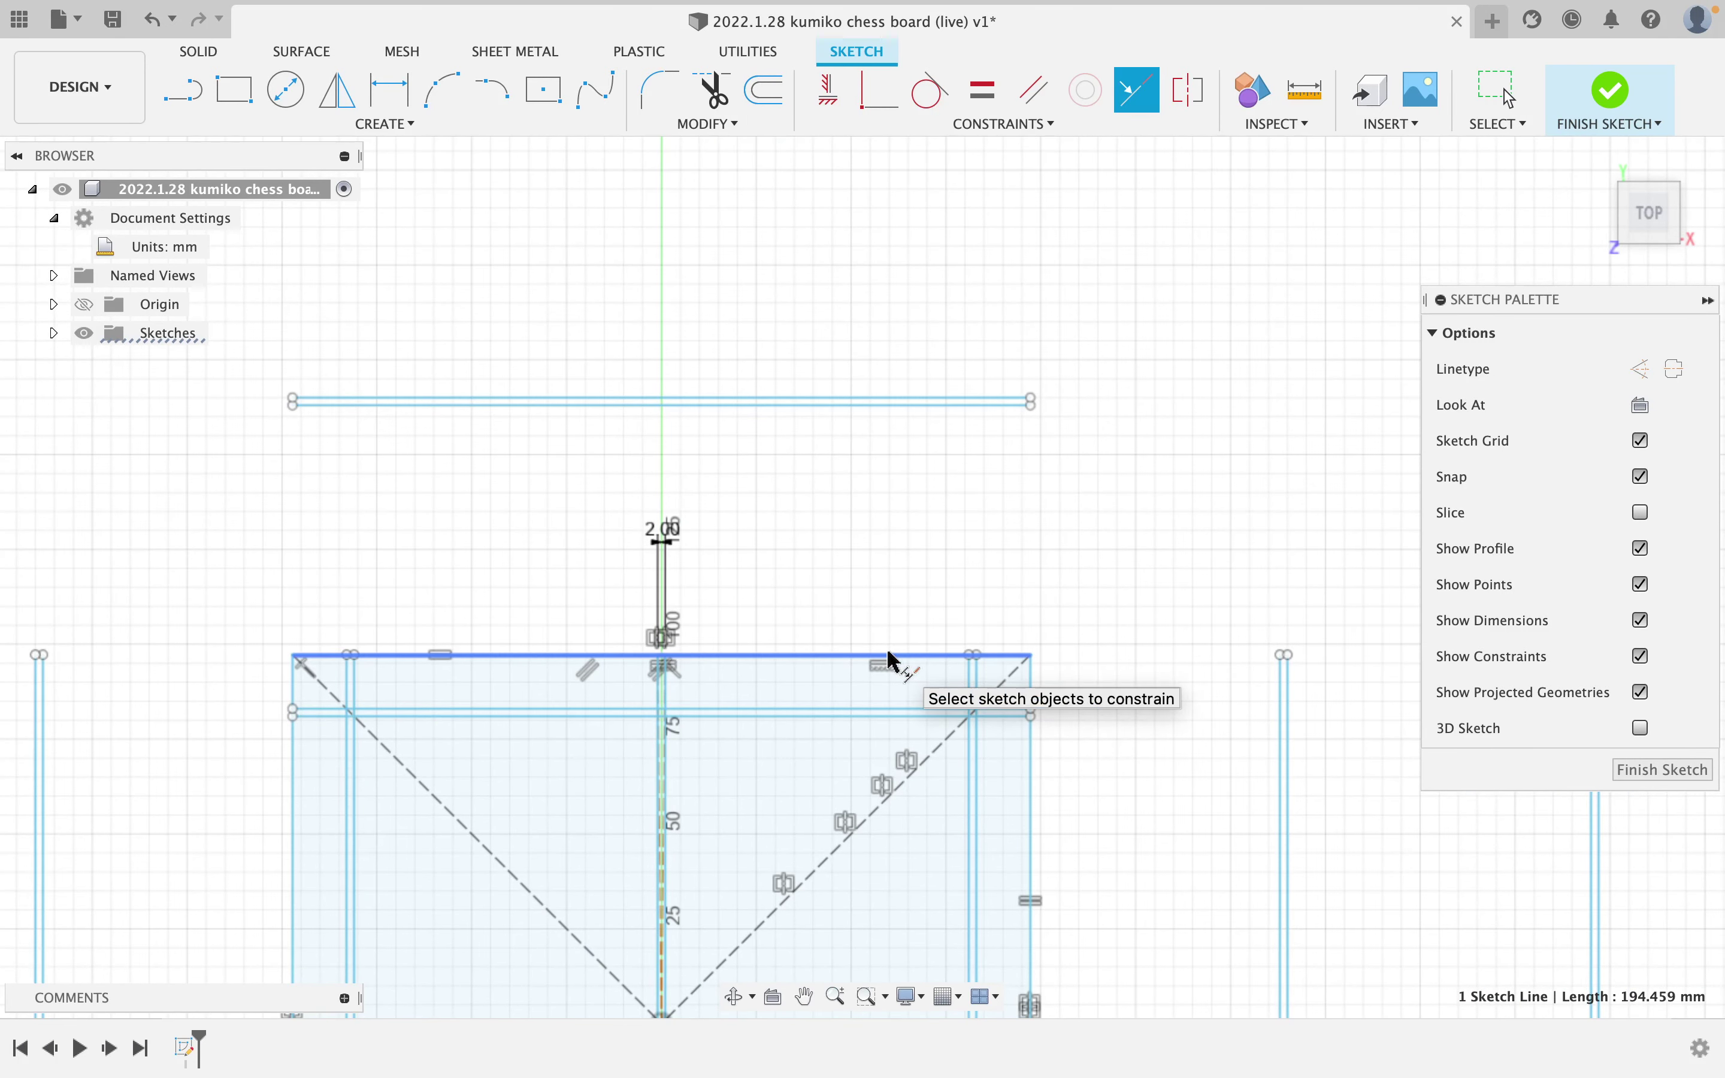
left_click(895, 655)
scroll(916, 686, "down", 8)
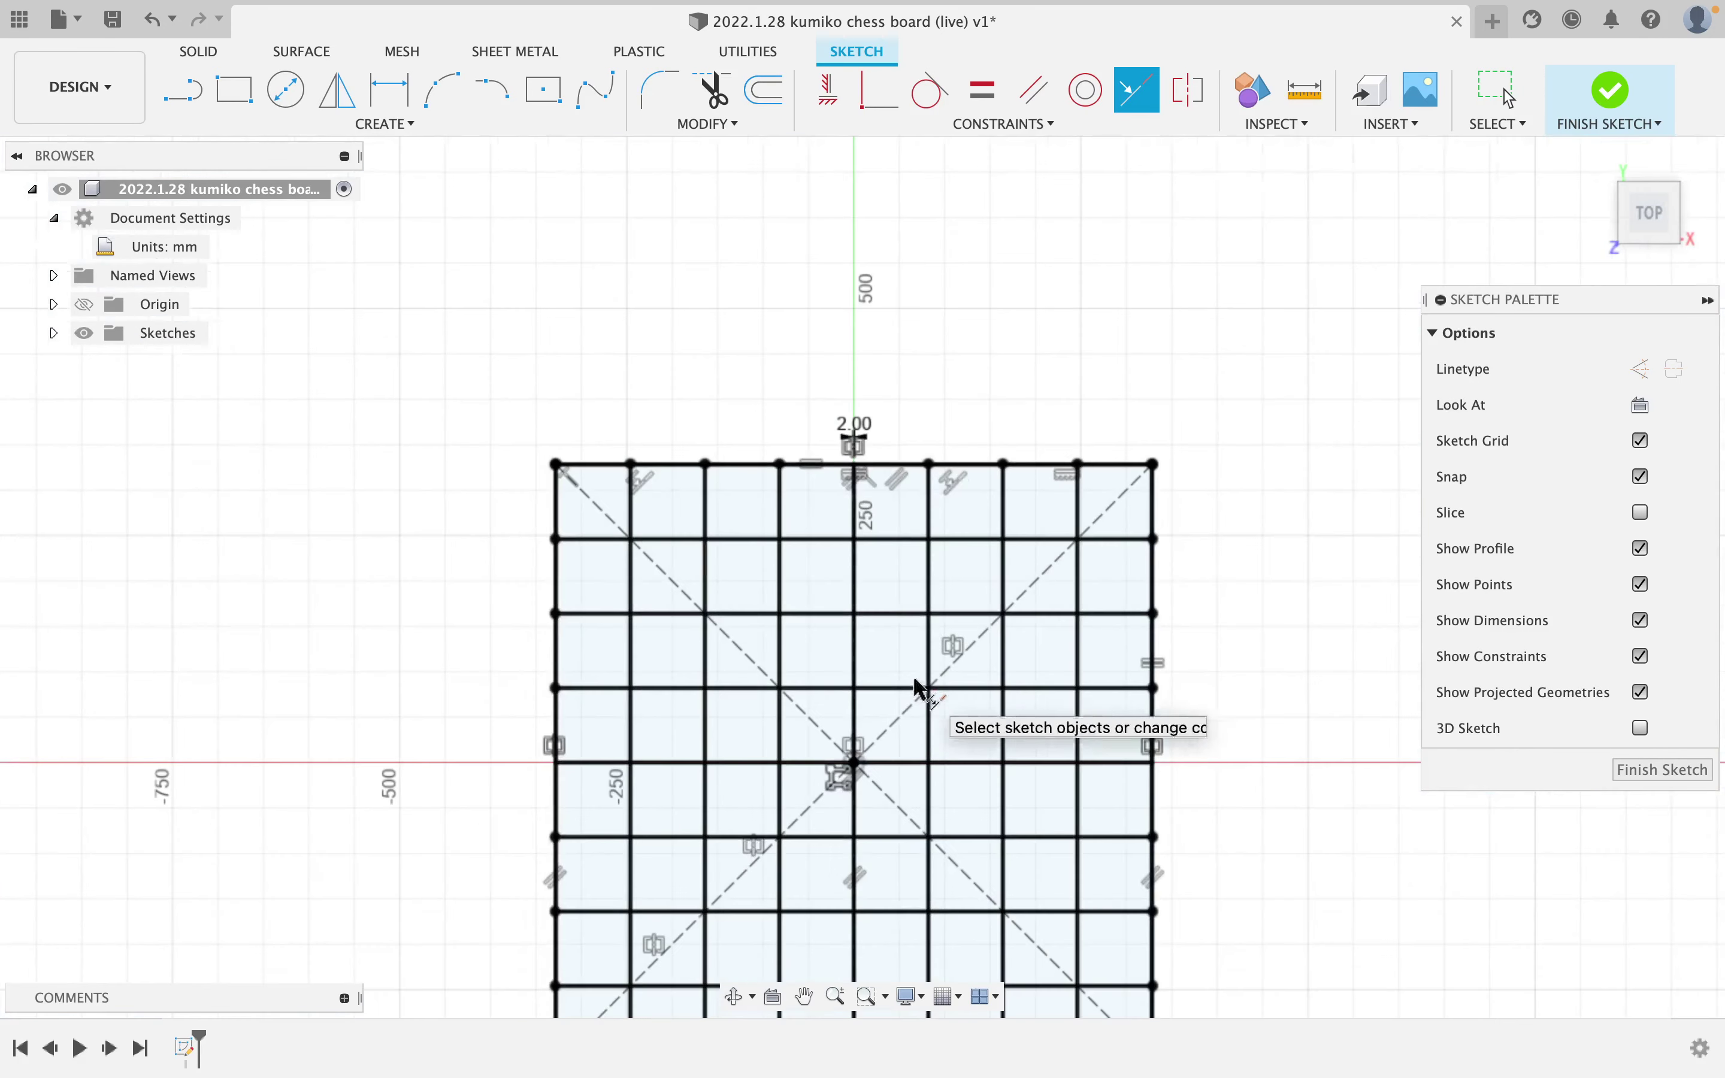
middle_click_drag(1016, 759, 989, 551)
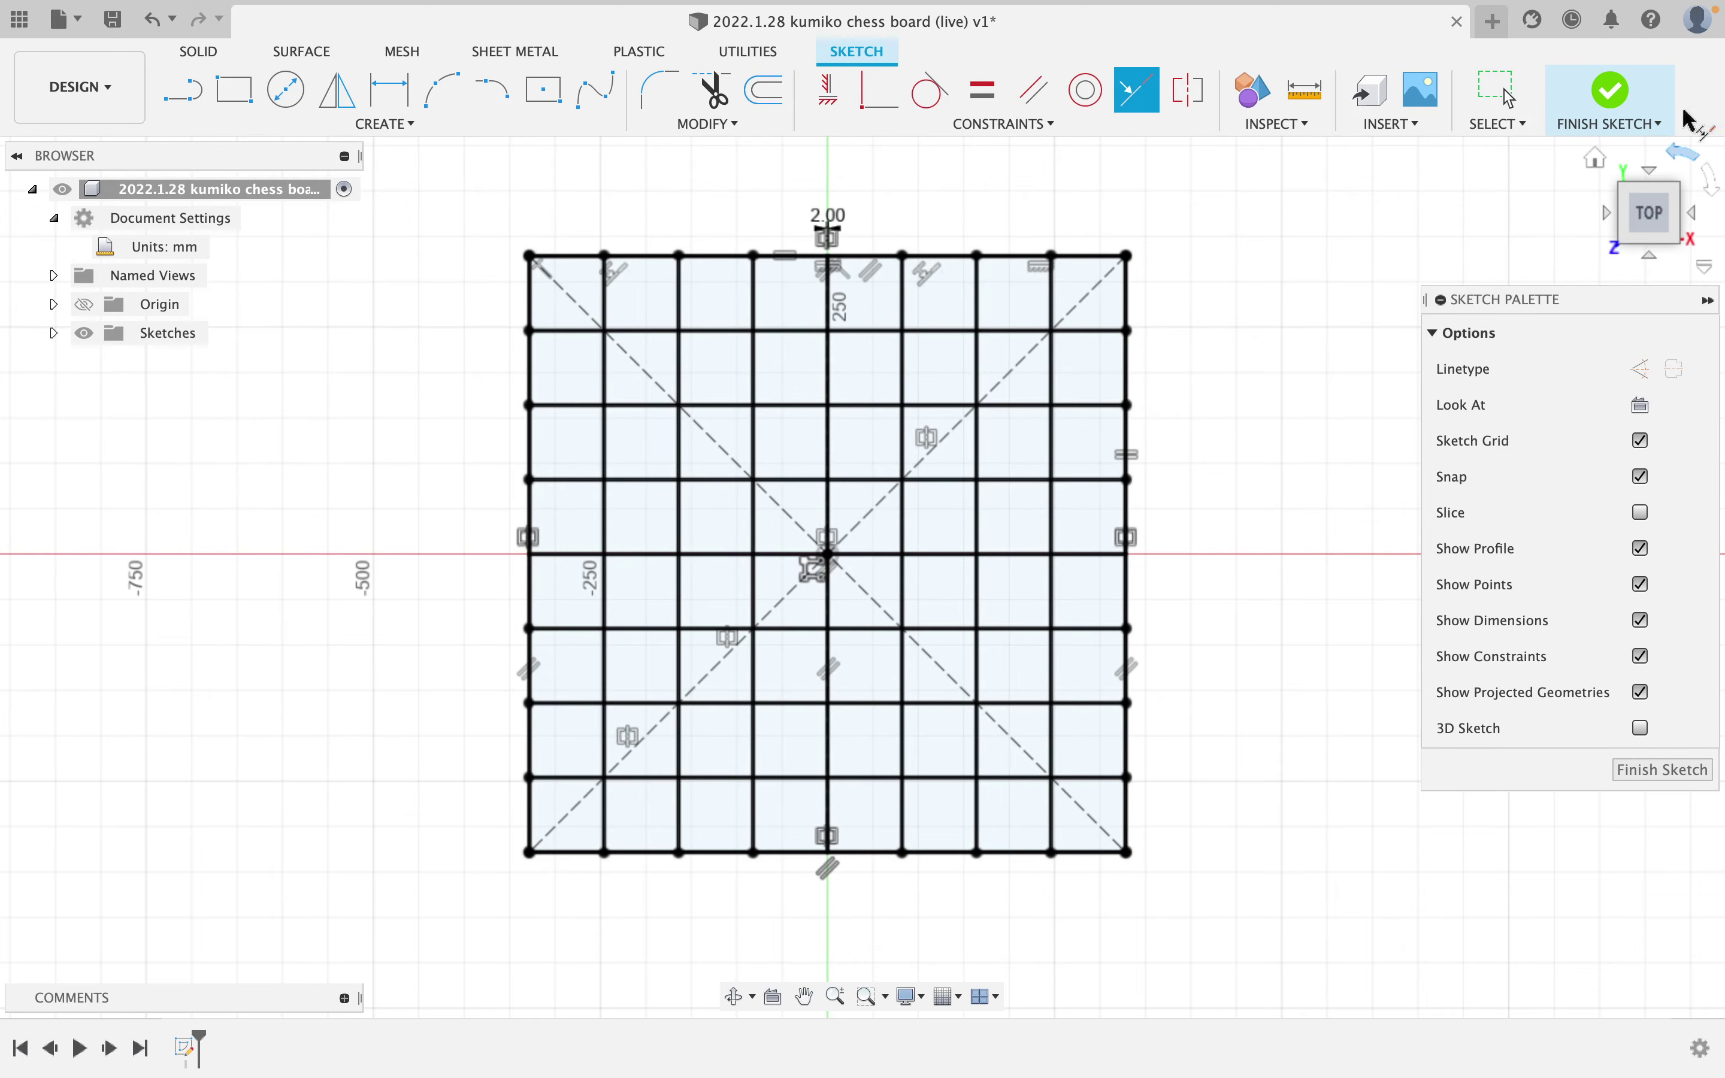
left_click(1631, 110)
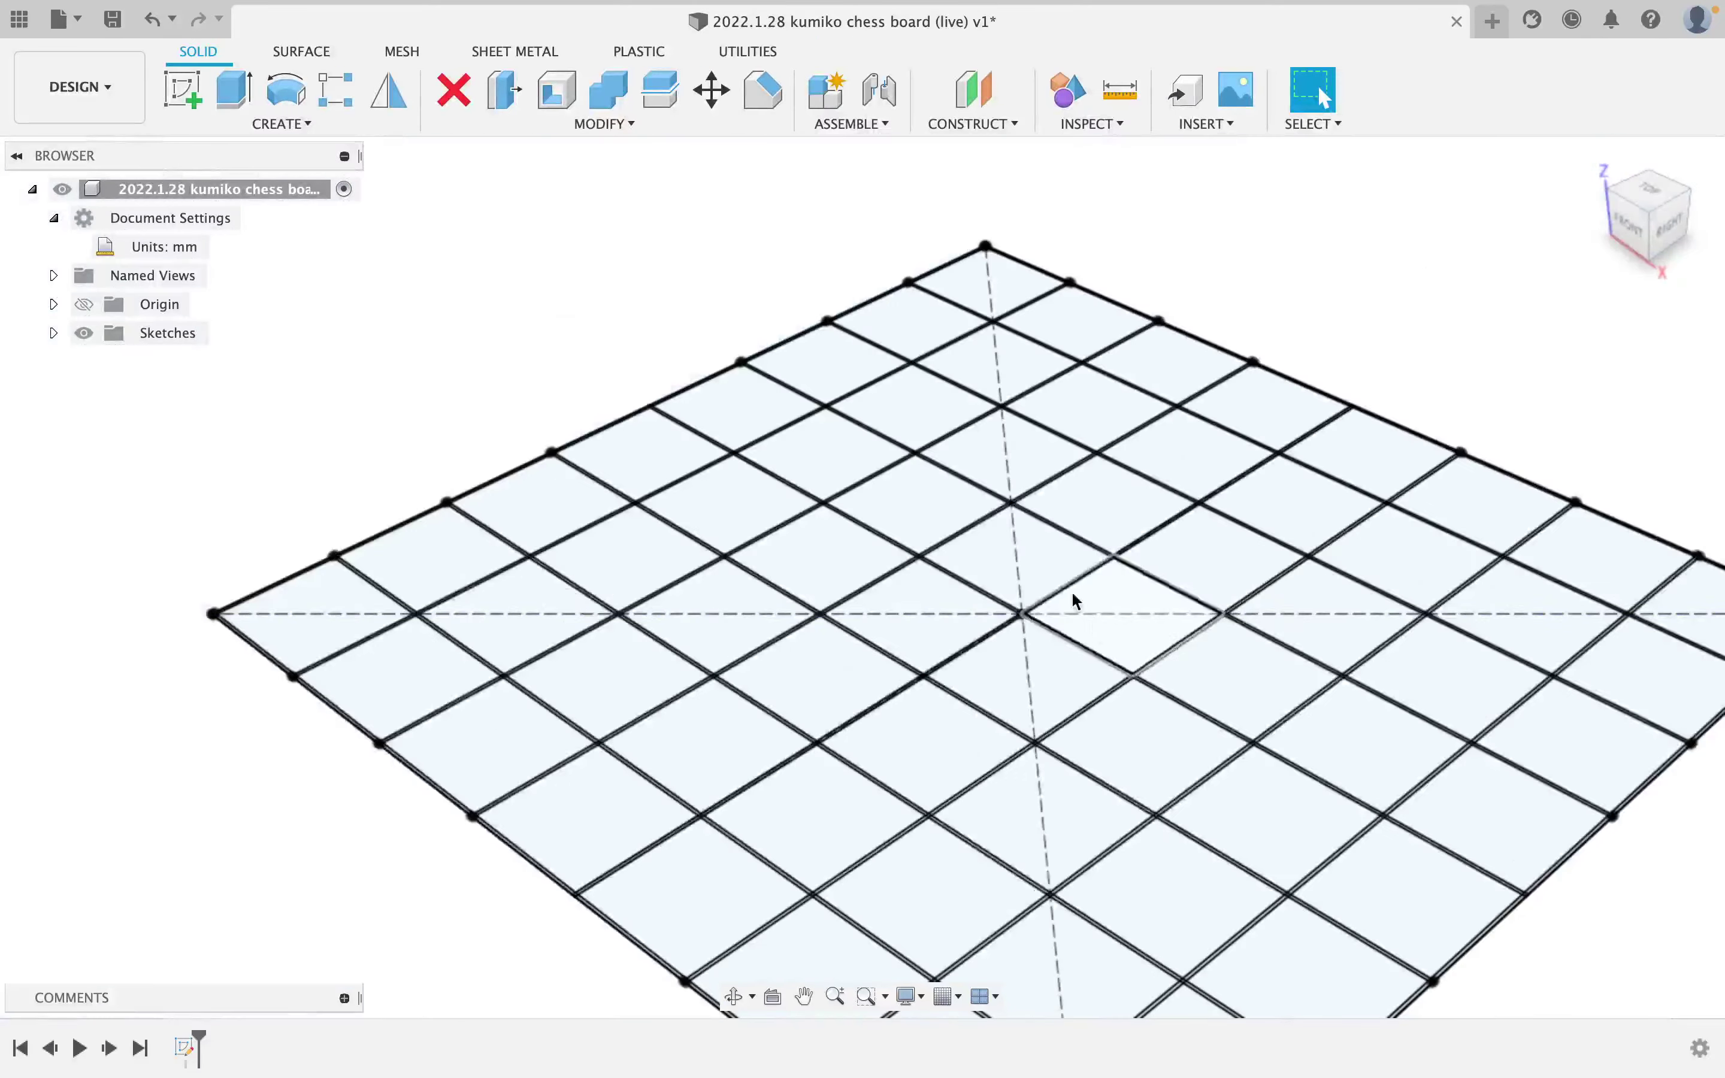
Start an Extrude and select all profiles of the chess board sketch at once with a selection window.
middle_click_drag(1117, 641, 1012, 516, "shift")
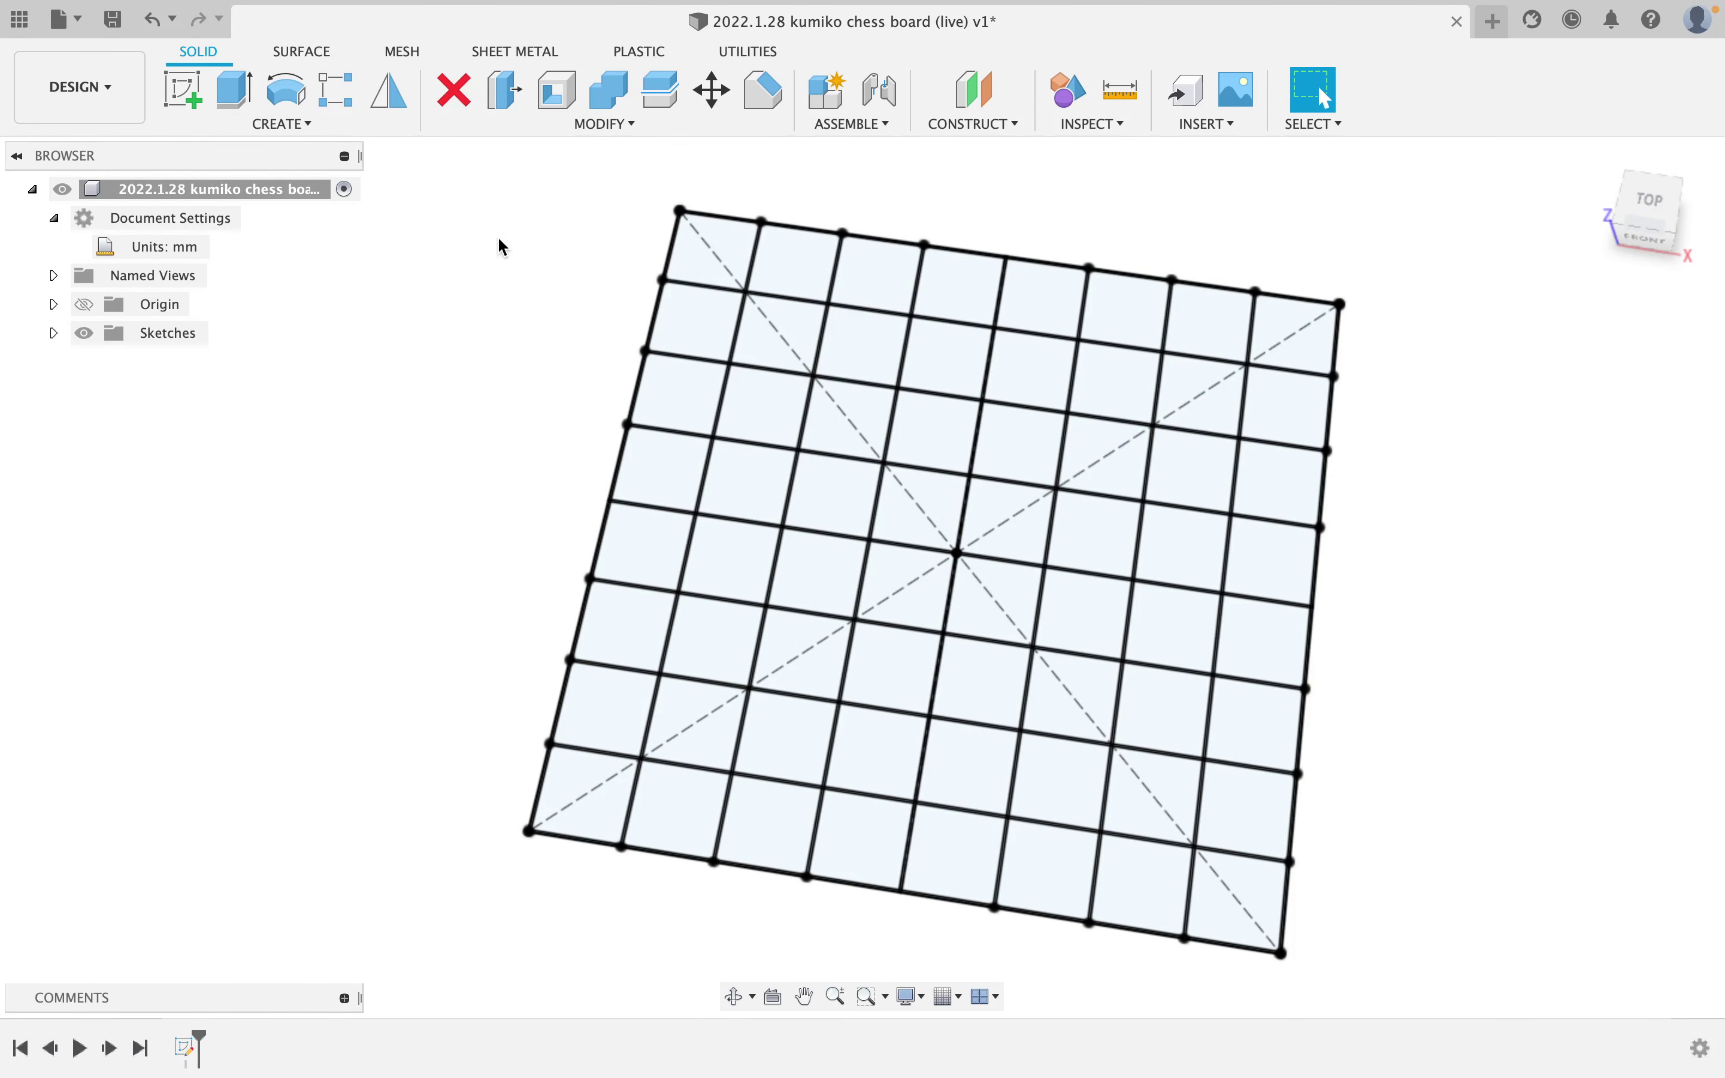
key("q")
key("Escape")
left_click(241, 94)
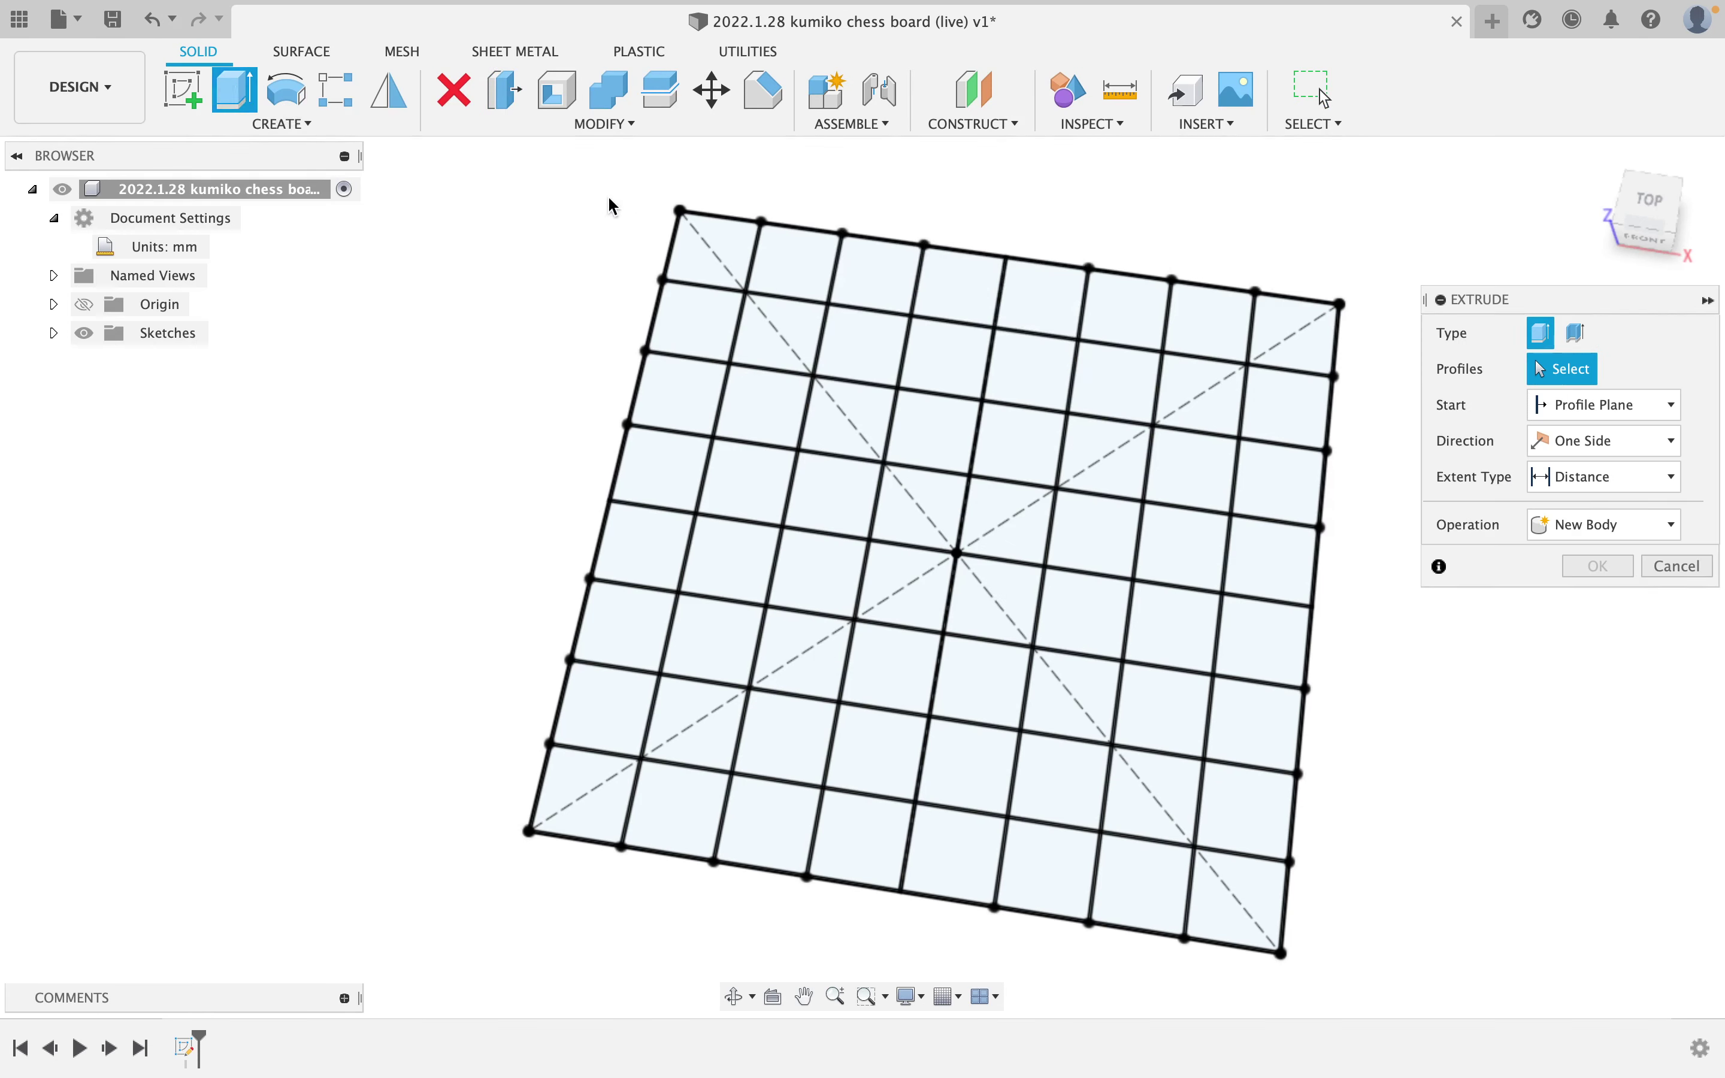
mouse_move(471, 145)
left_mouse_down()
mouse_move(1401, 679)
mouse_move(1584, 1019)
mouse_move(1531, 1008)
left_mouse_up()
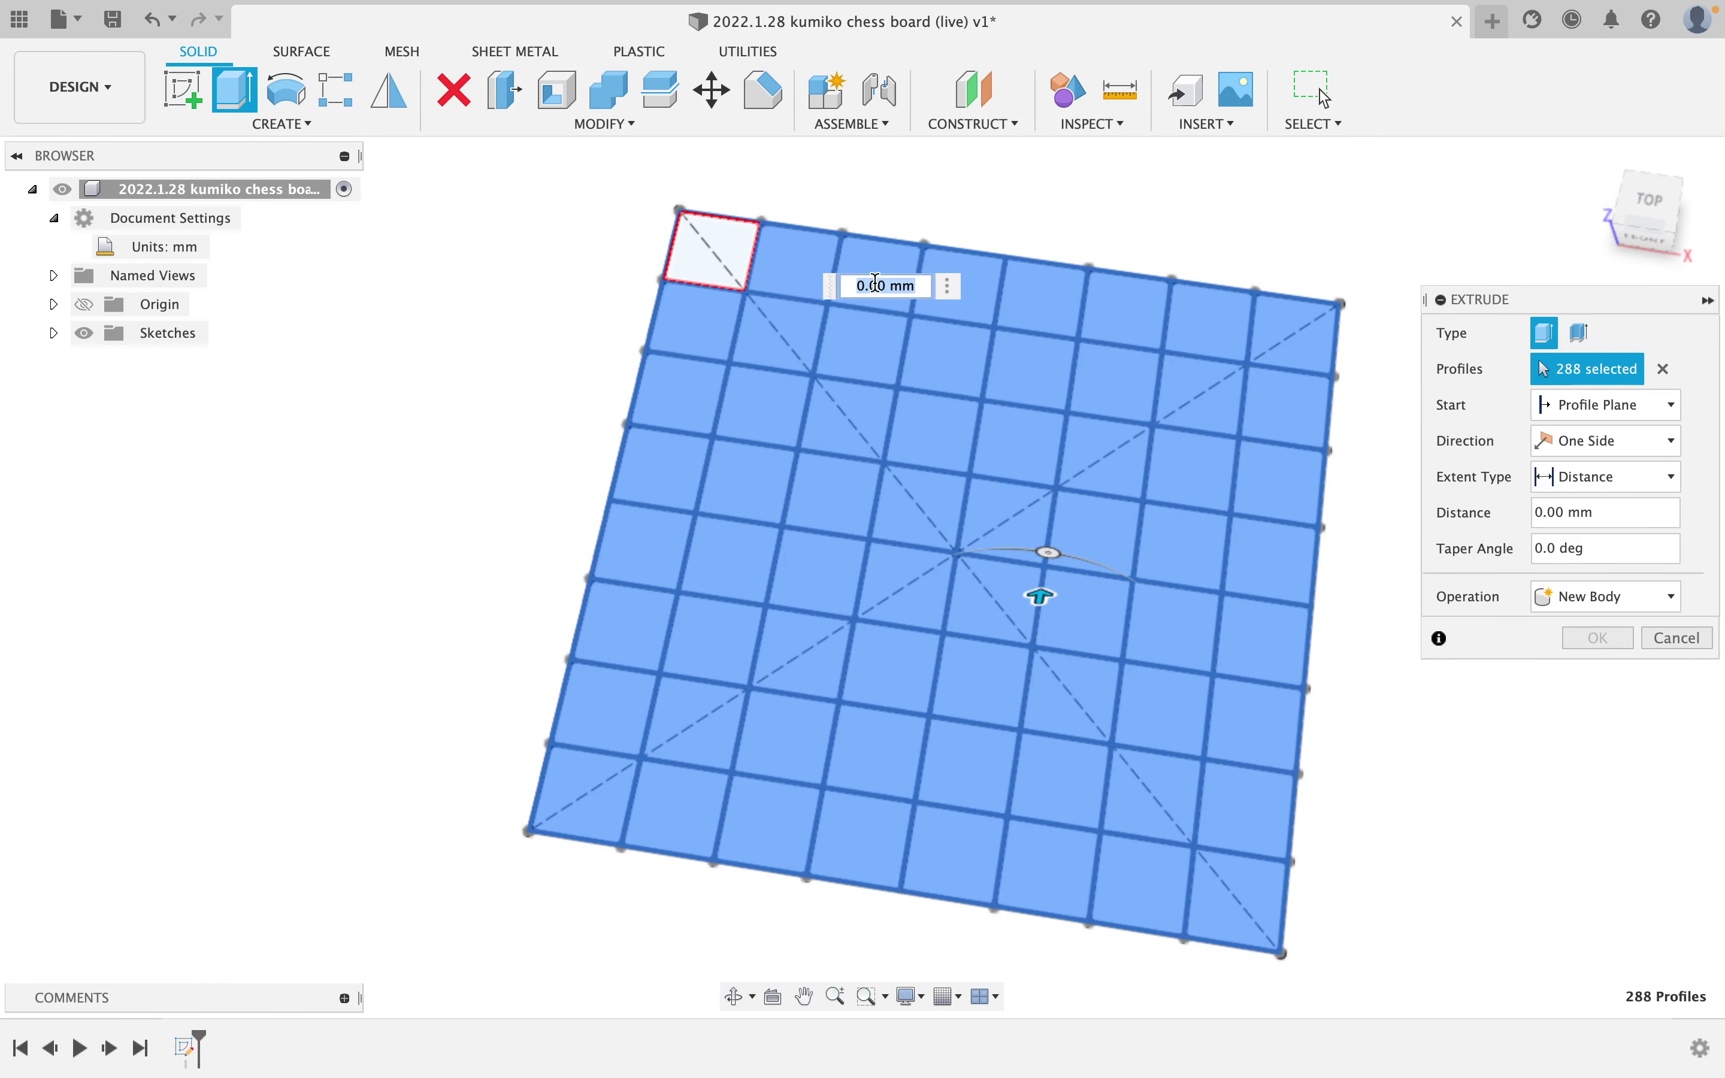
Deselect the large square cells of the board one by one, keeping only the thin grid strips selected for the extrusion.
left_click(799, 274)
left_click(886, 259)
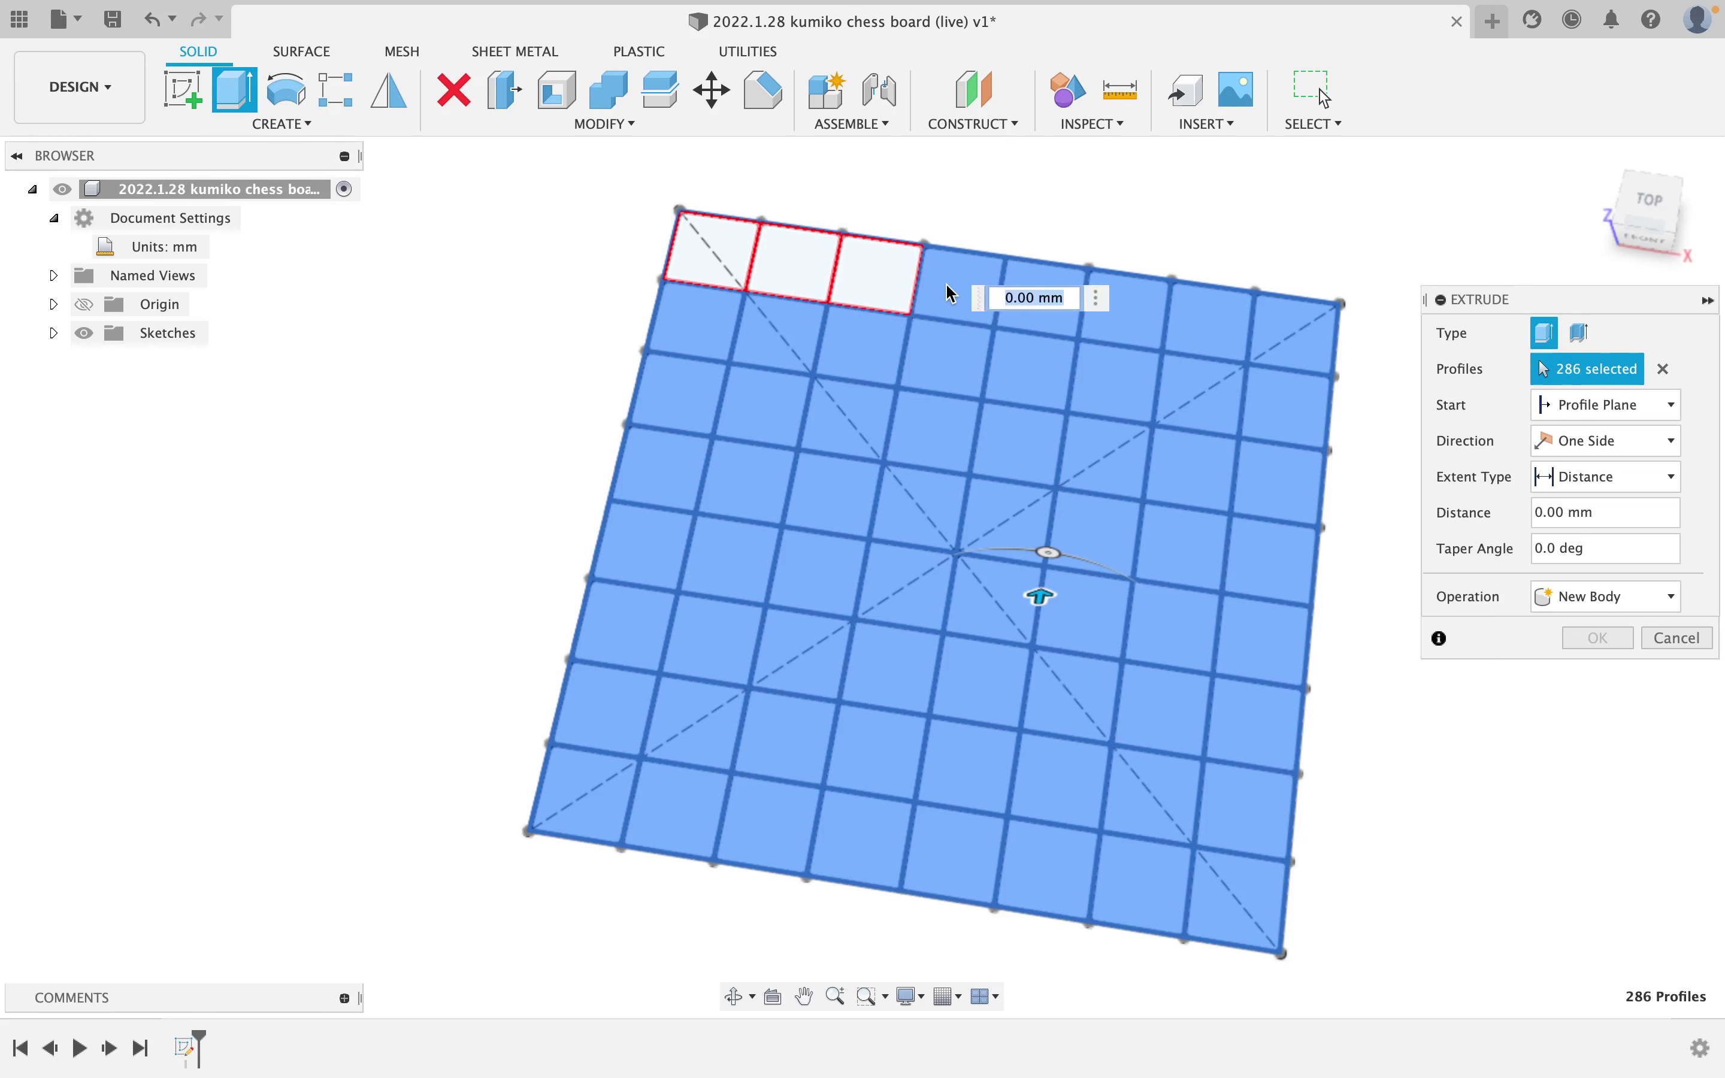
left_click(1027, 305)
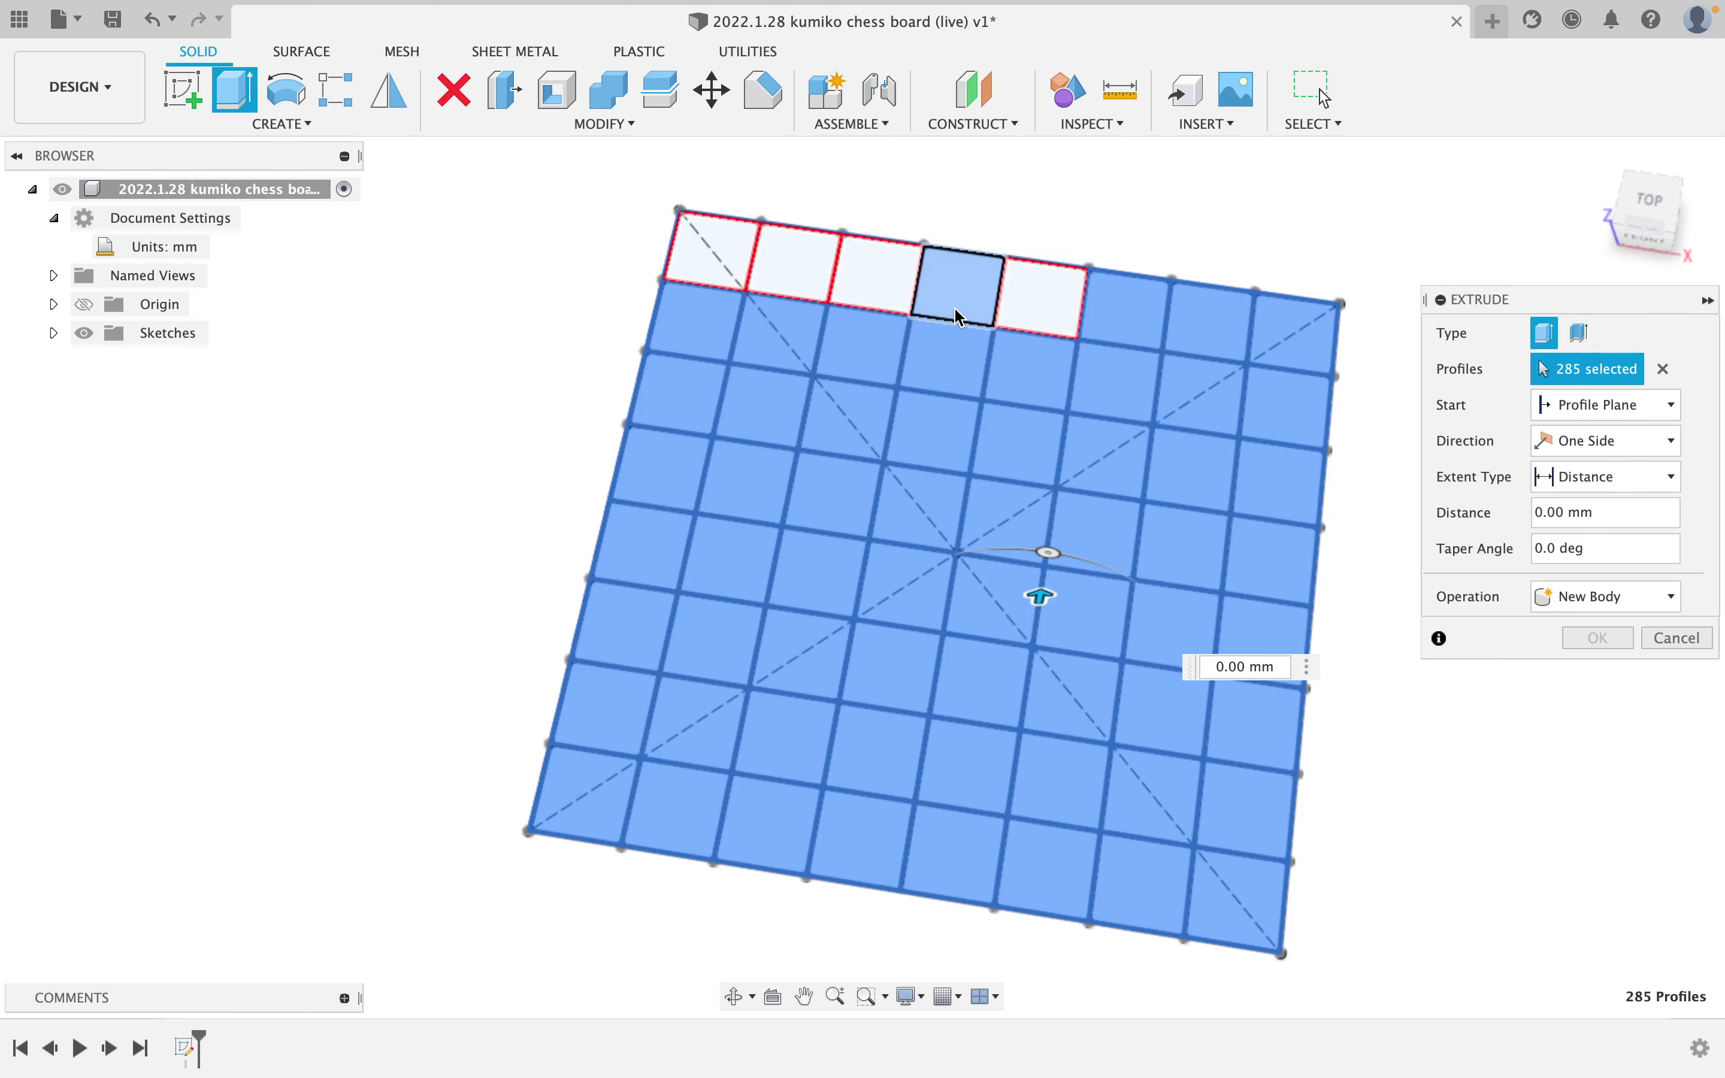
left_click(953, 311)
left_click(950, 351)
left_click(861, 367)
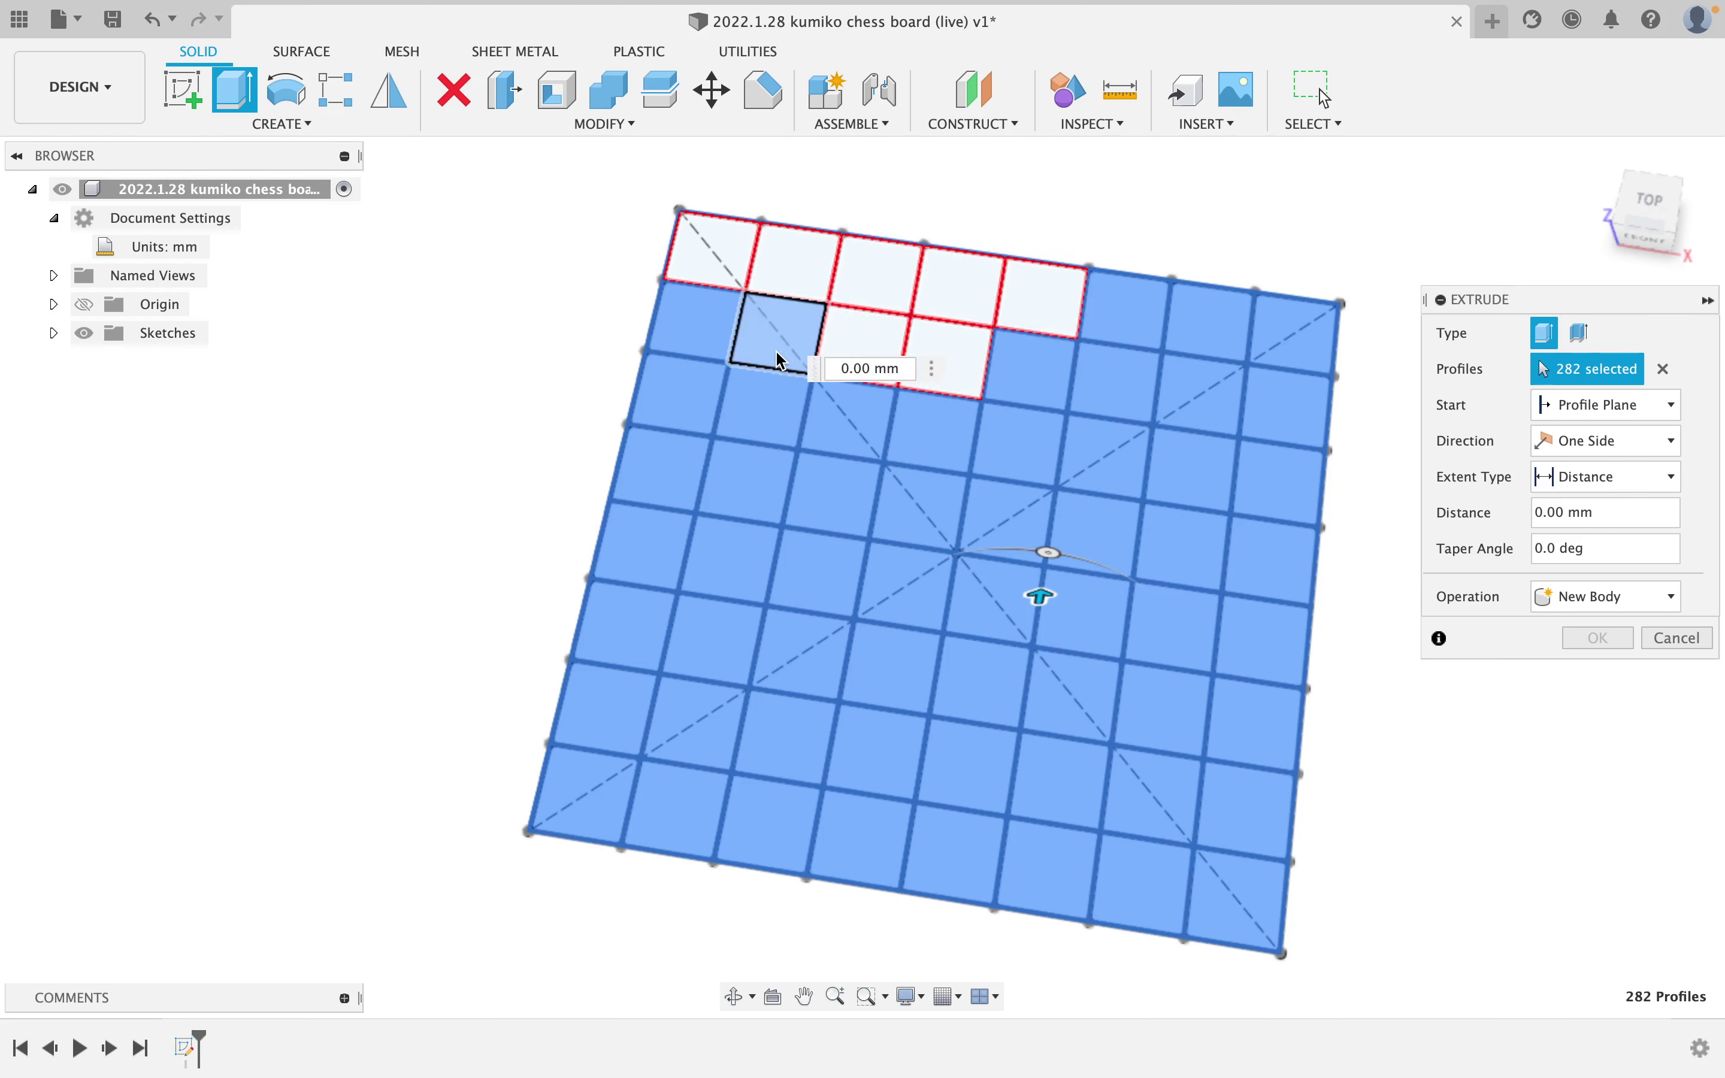
left_click(773, 360)
left_click(689, 377)
left_click(689, 403)
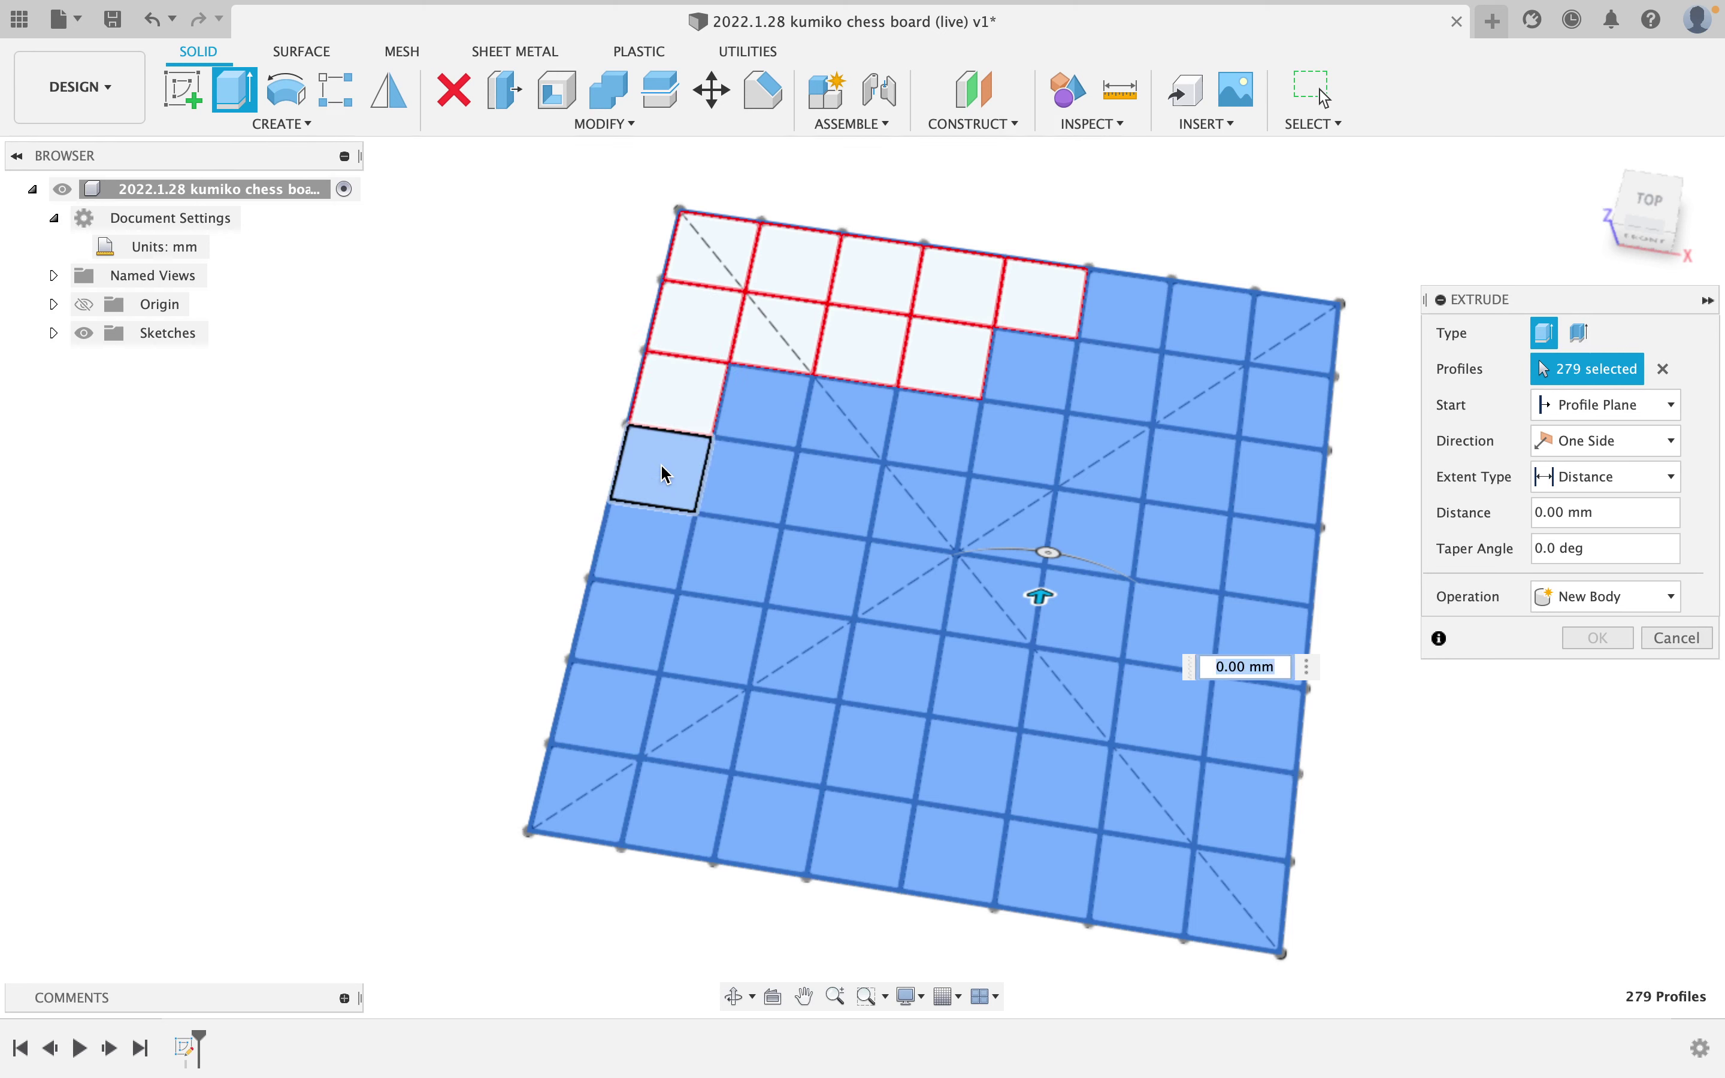
left_click(663, 470)
left_click(658, 539)
left_click(637, 625)
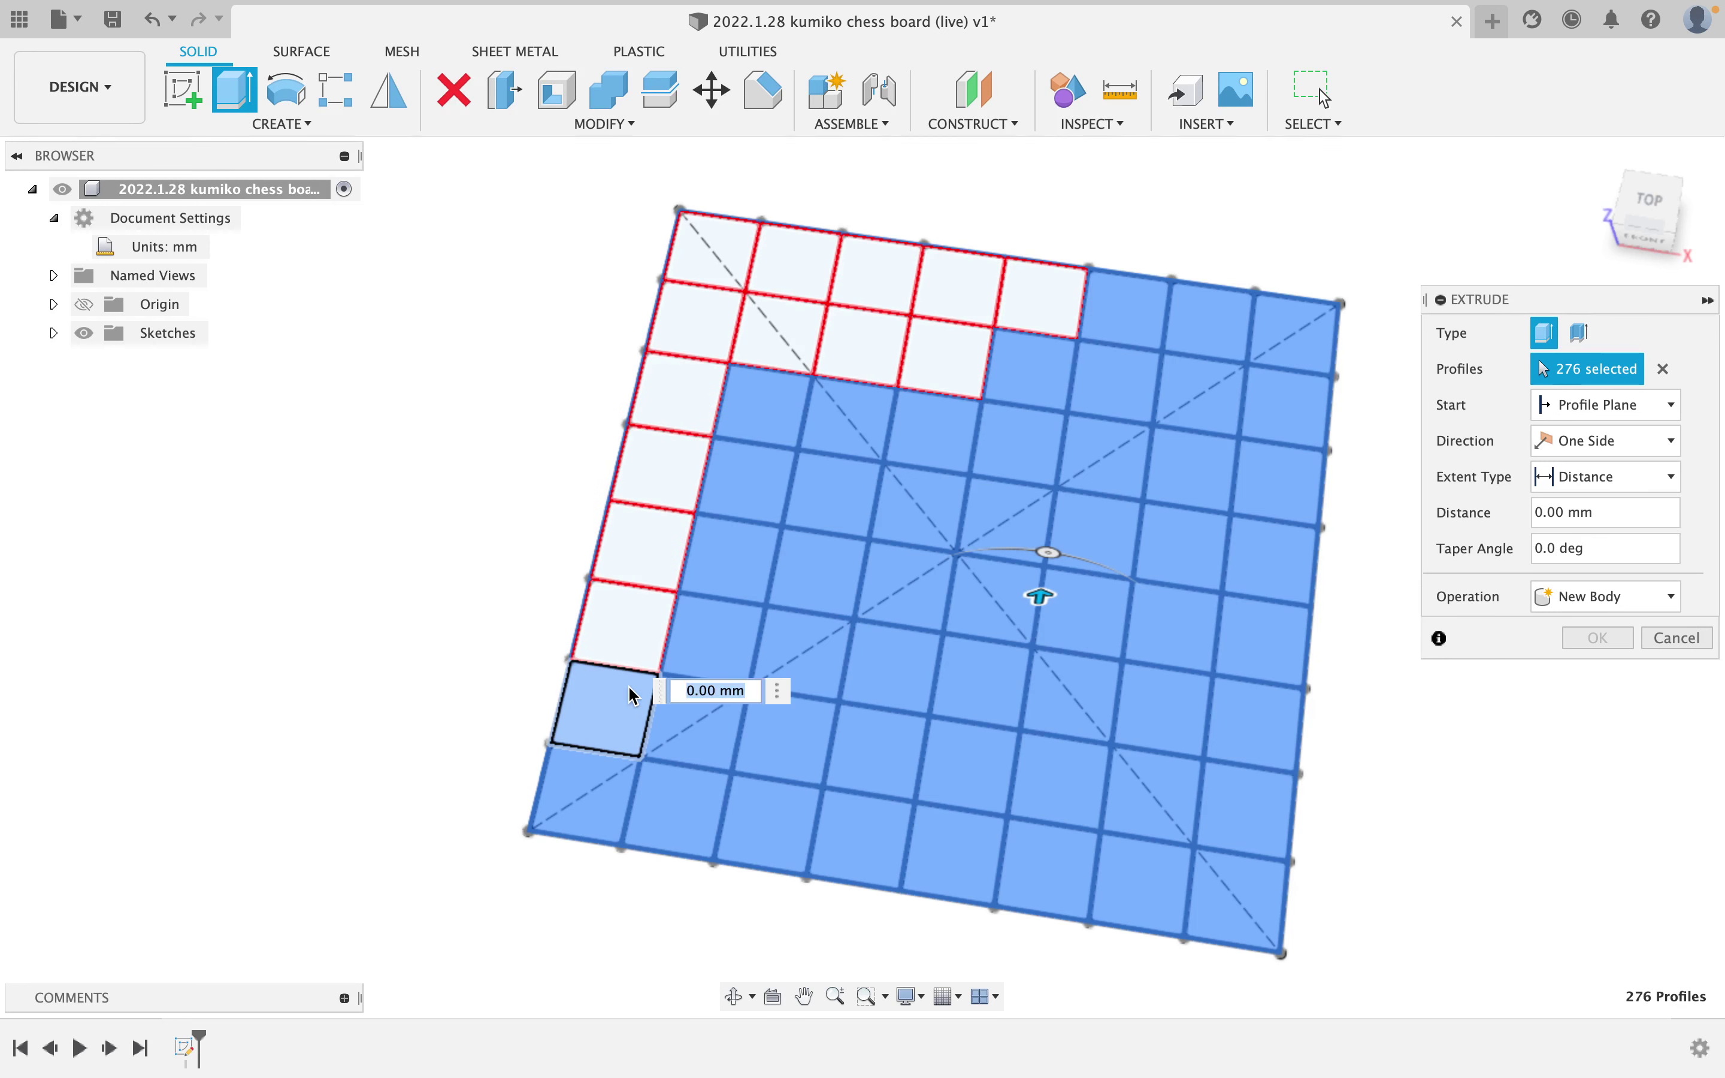
left_click(607, 710)
left_click(603, 797)
left_click(688, 826)
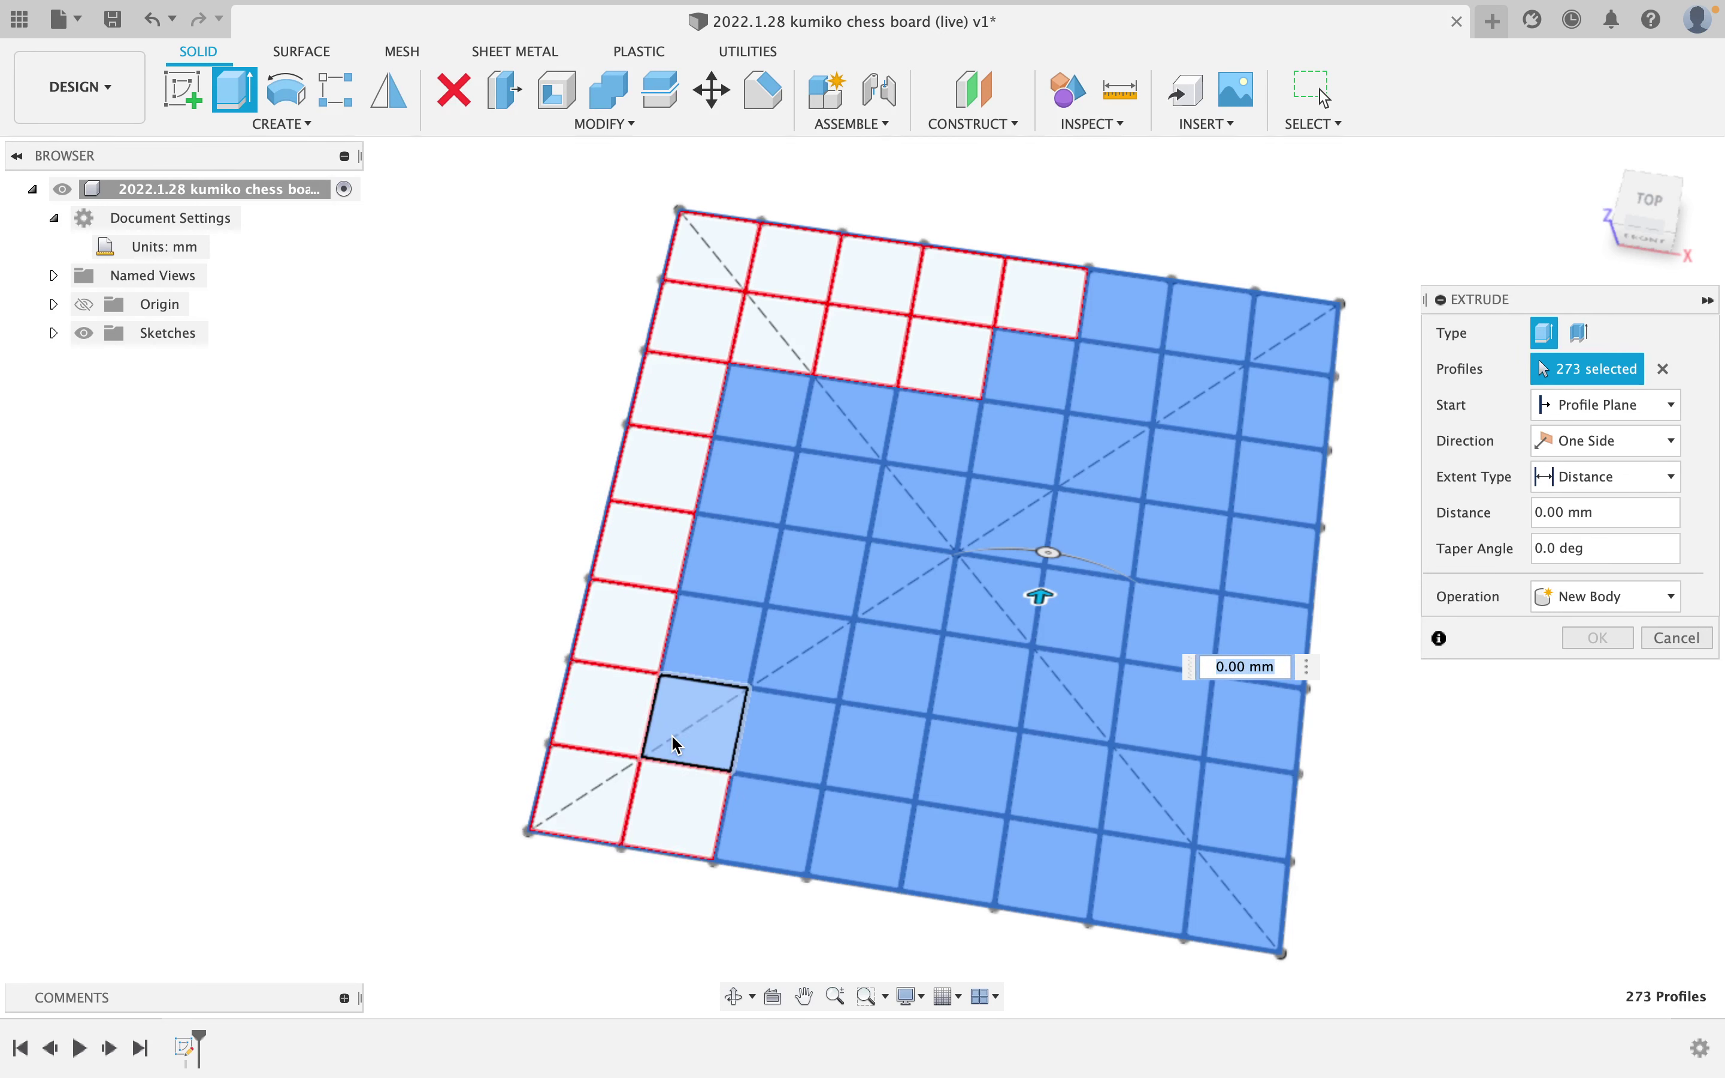
left_click(693, 705)
left_click(702, 645)
left_click(723, 571)
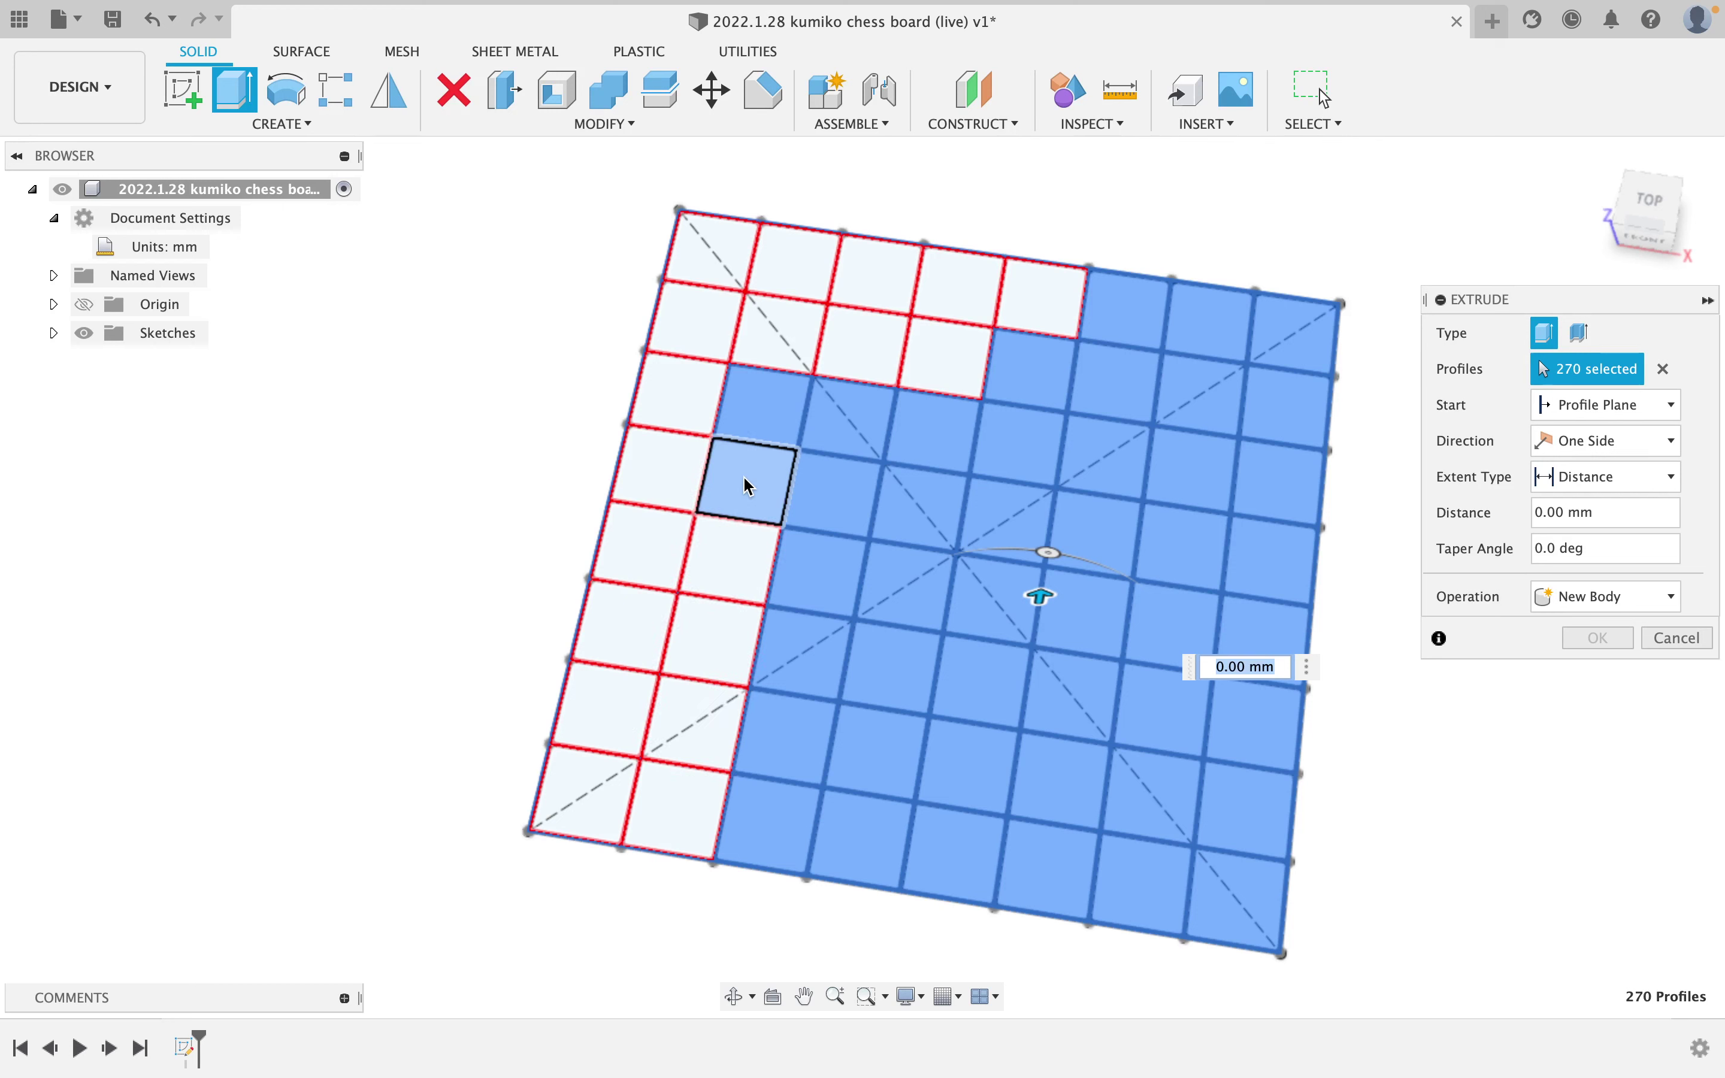
left_click(750, 481)
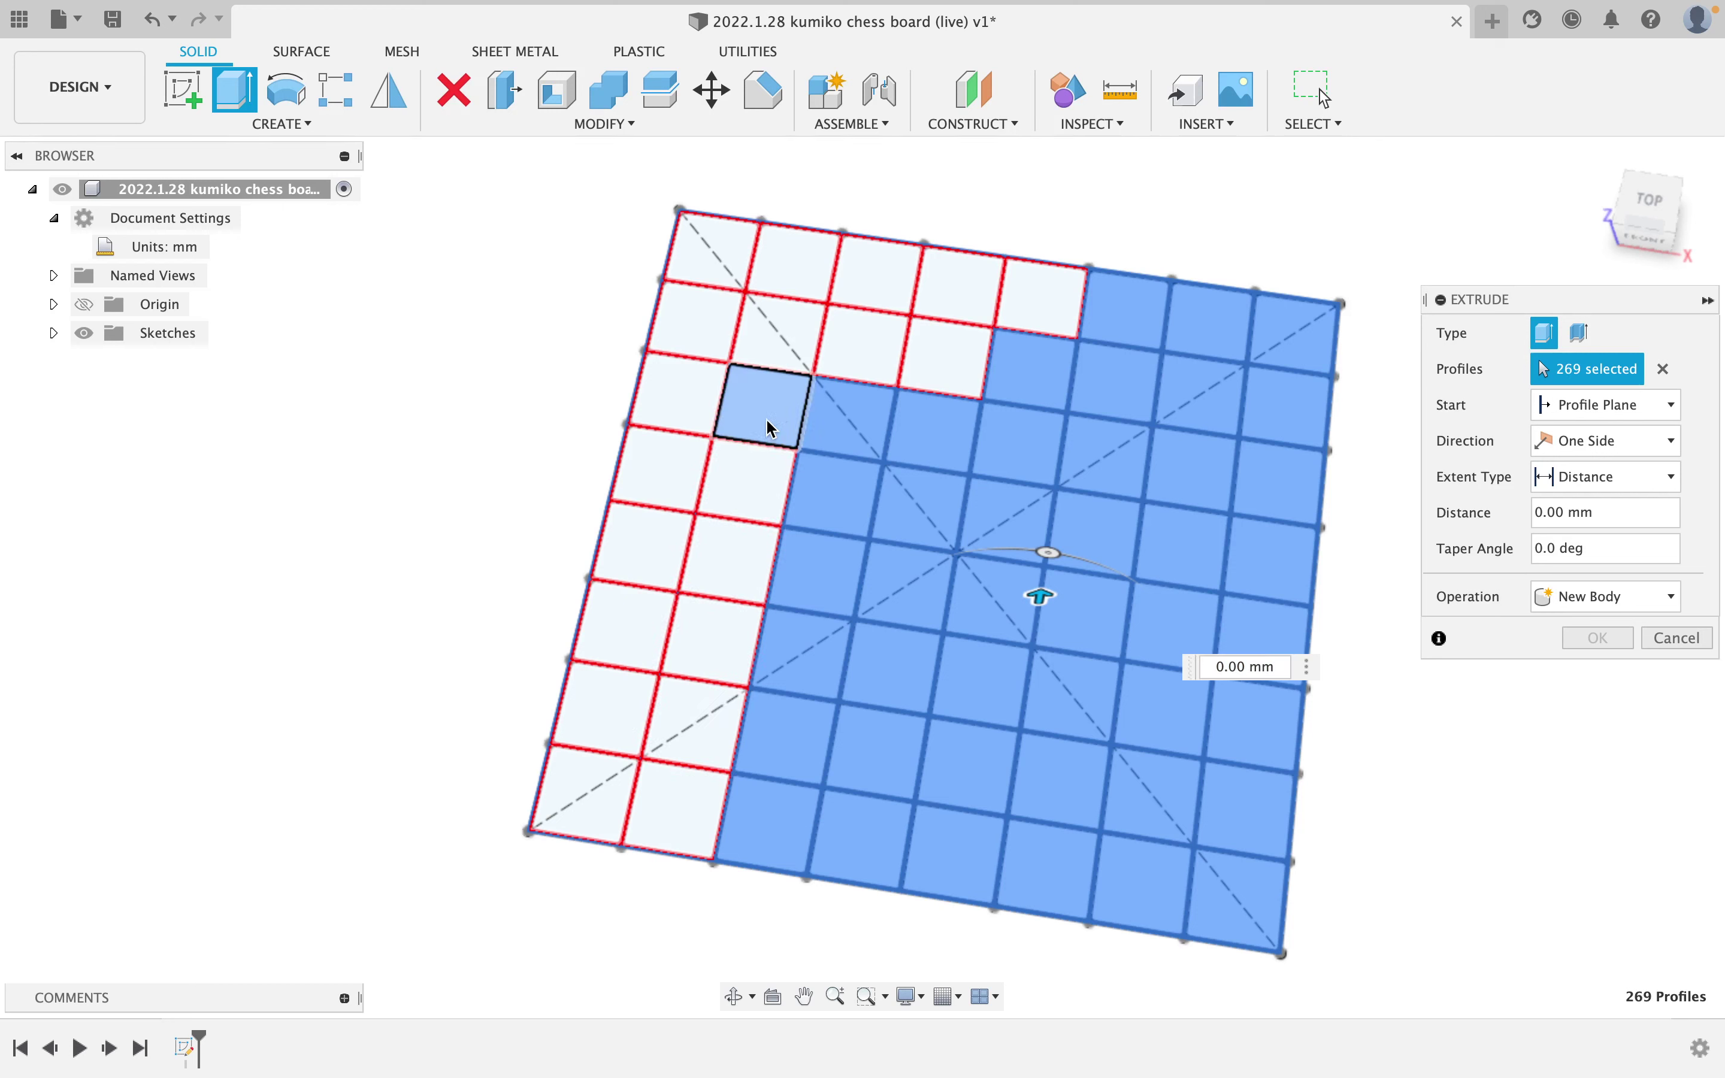
left_click(770, 424)
left_click(859, 503)
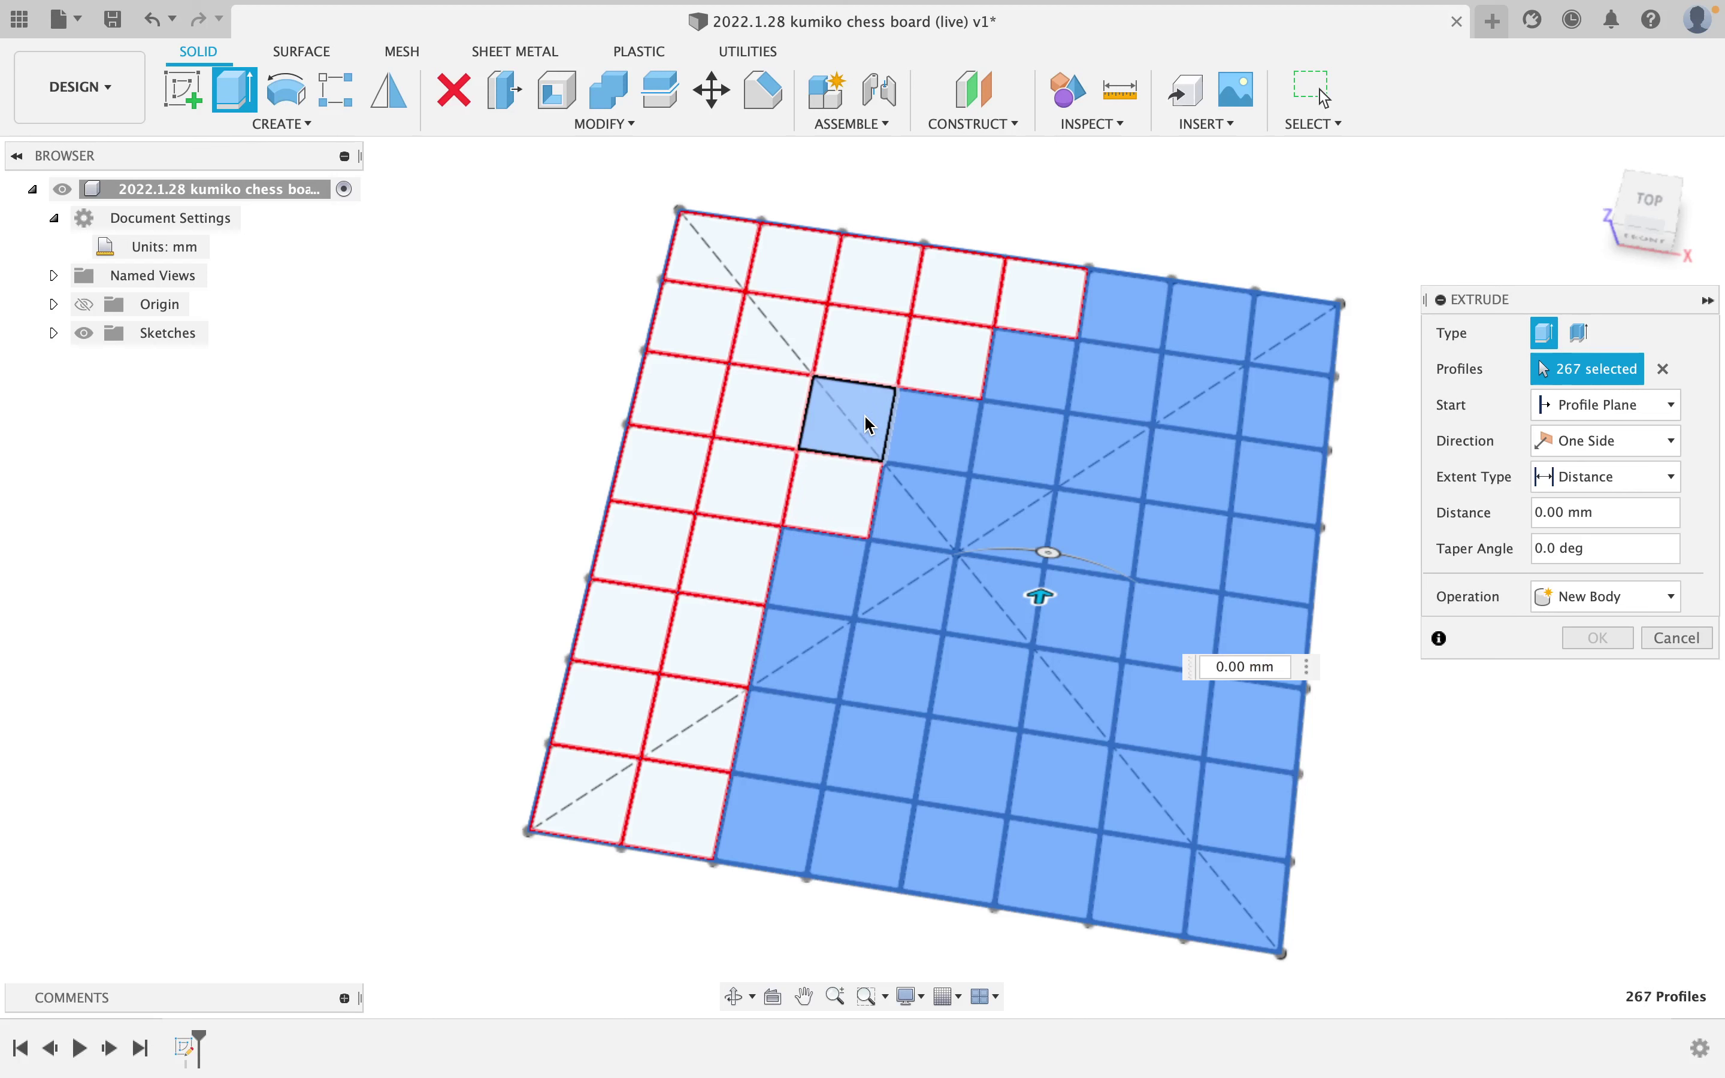
left_click(864, 426)
left_click(934, 515)
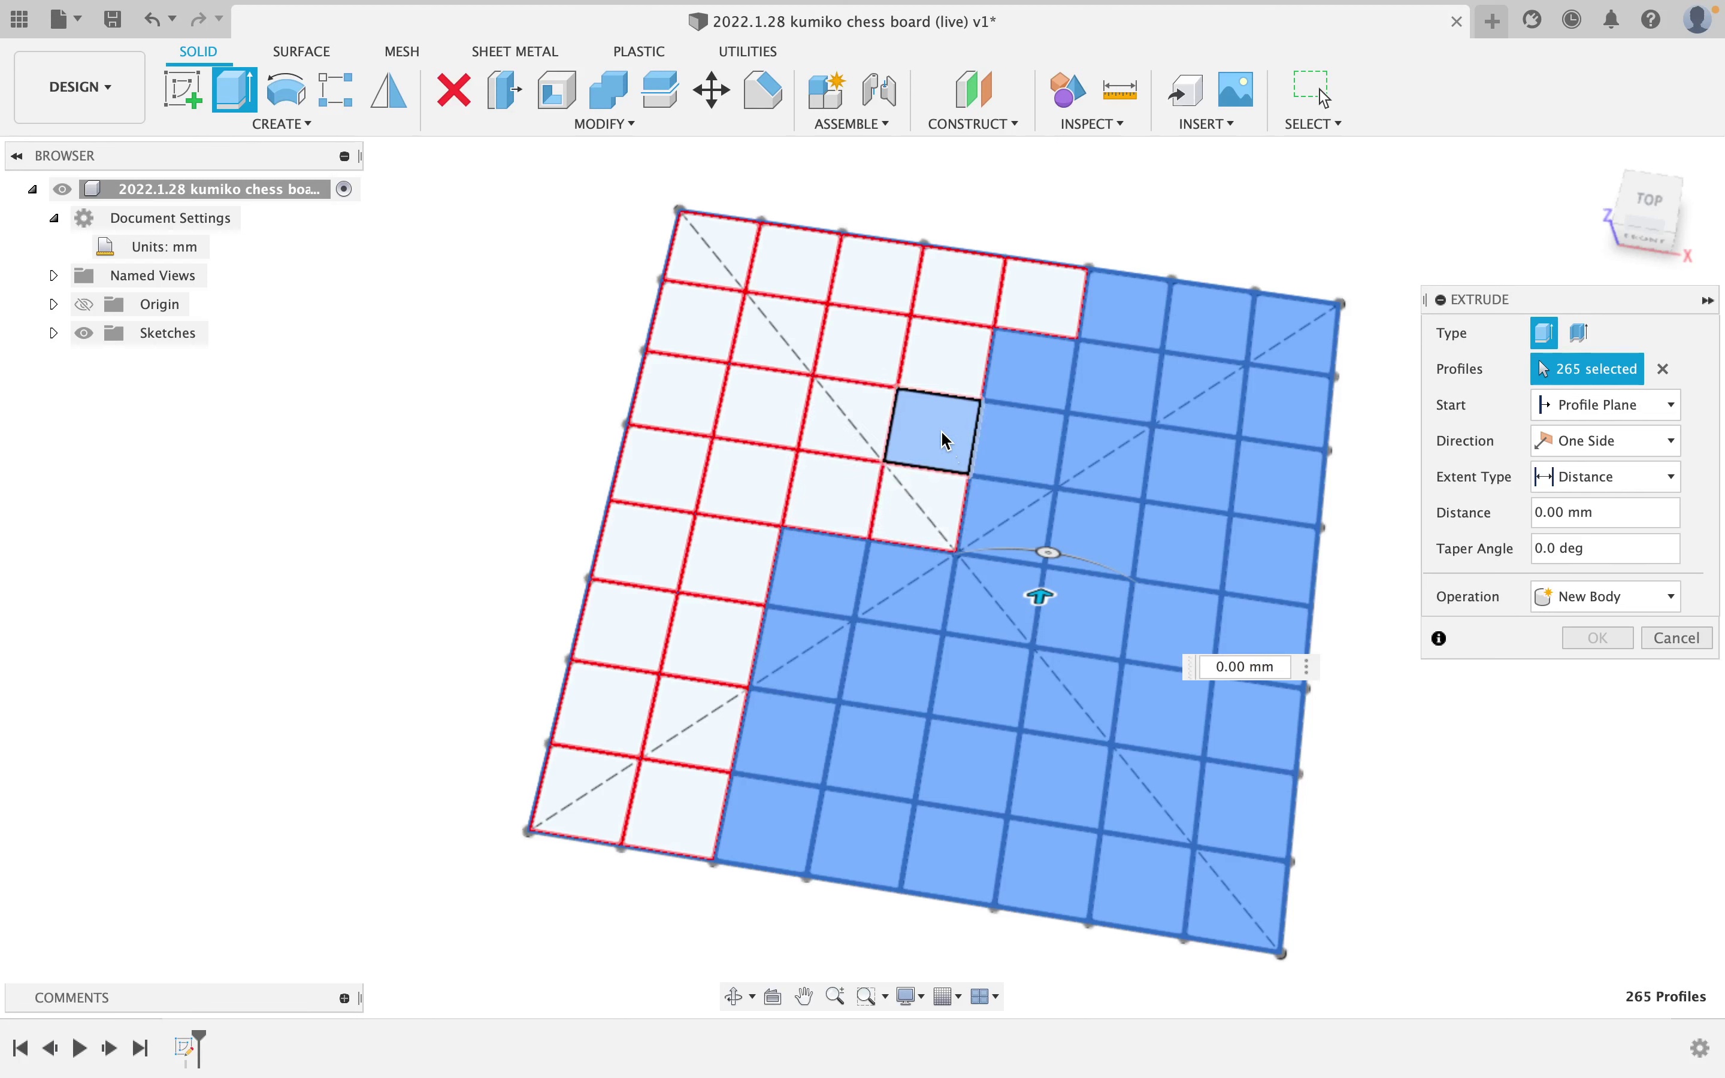
left_click(943, 435)
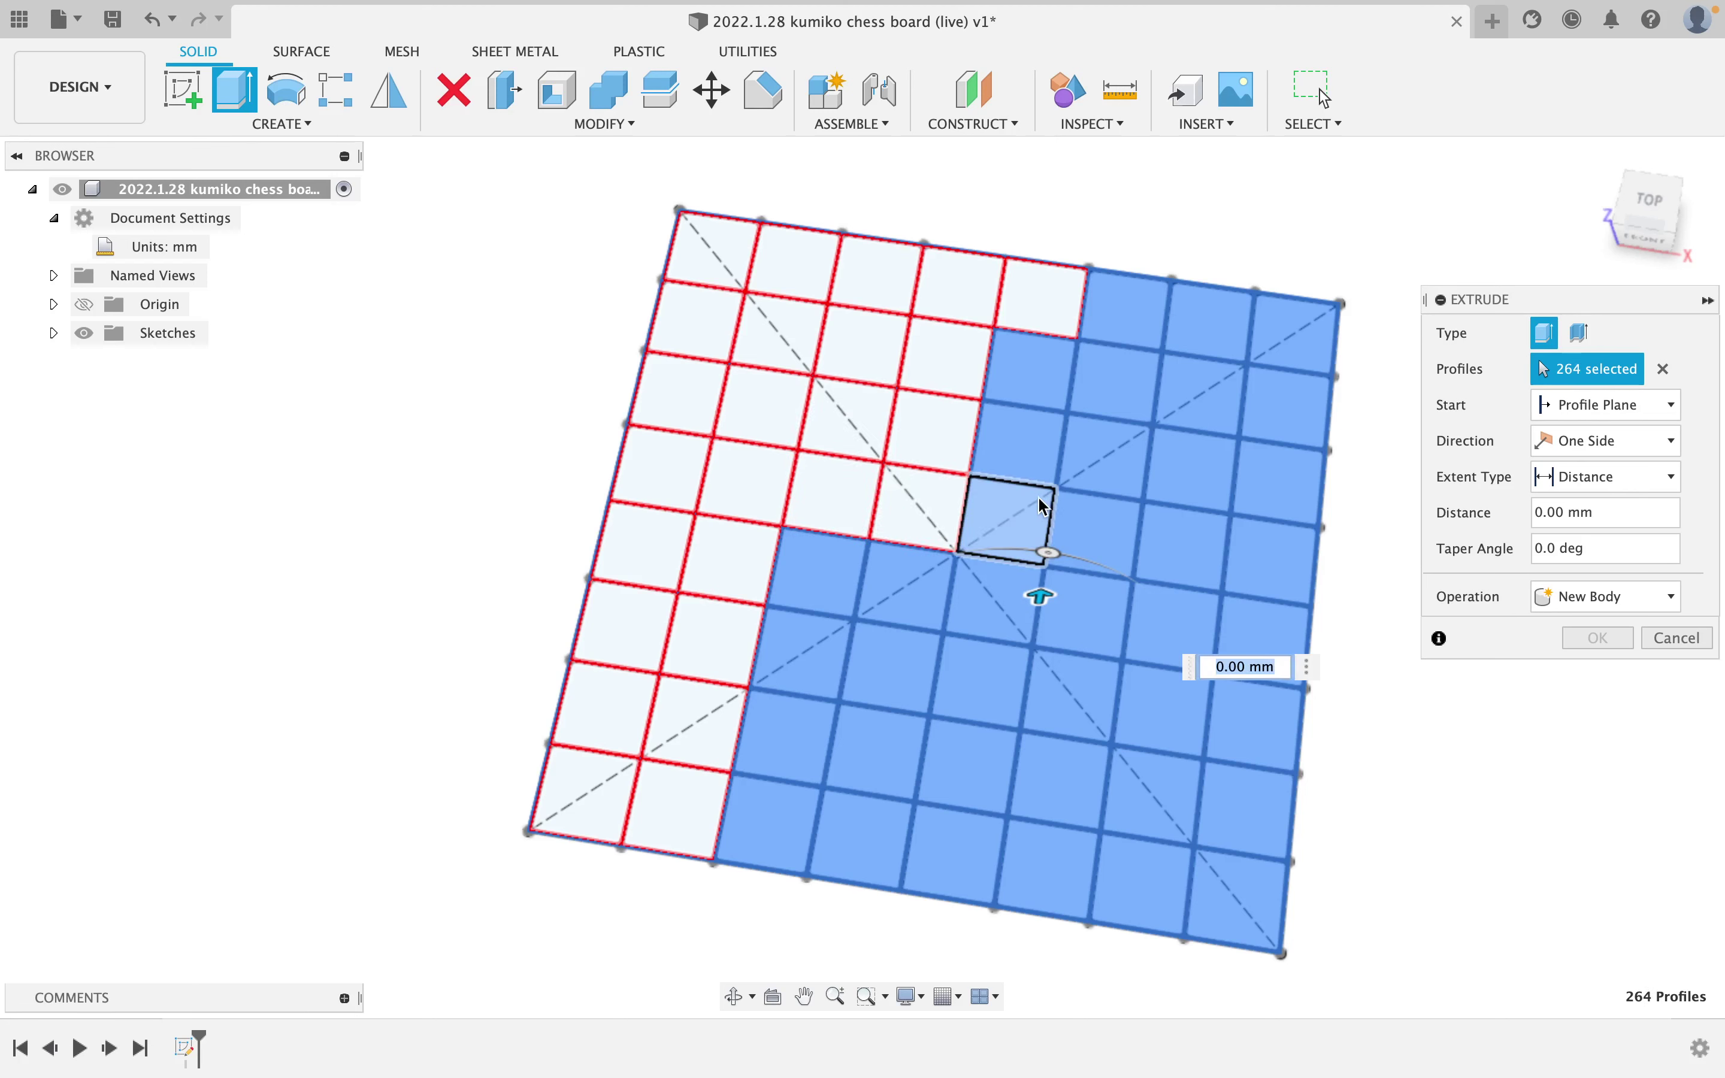
left_click(1038, 499)
left_click(1046, 446)
left_click(1062, 378)
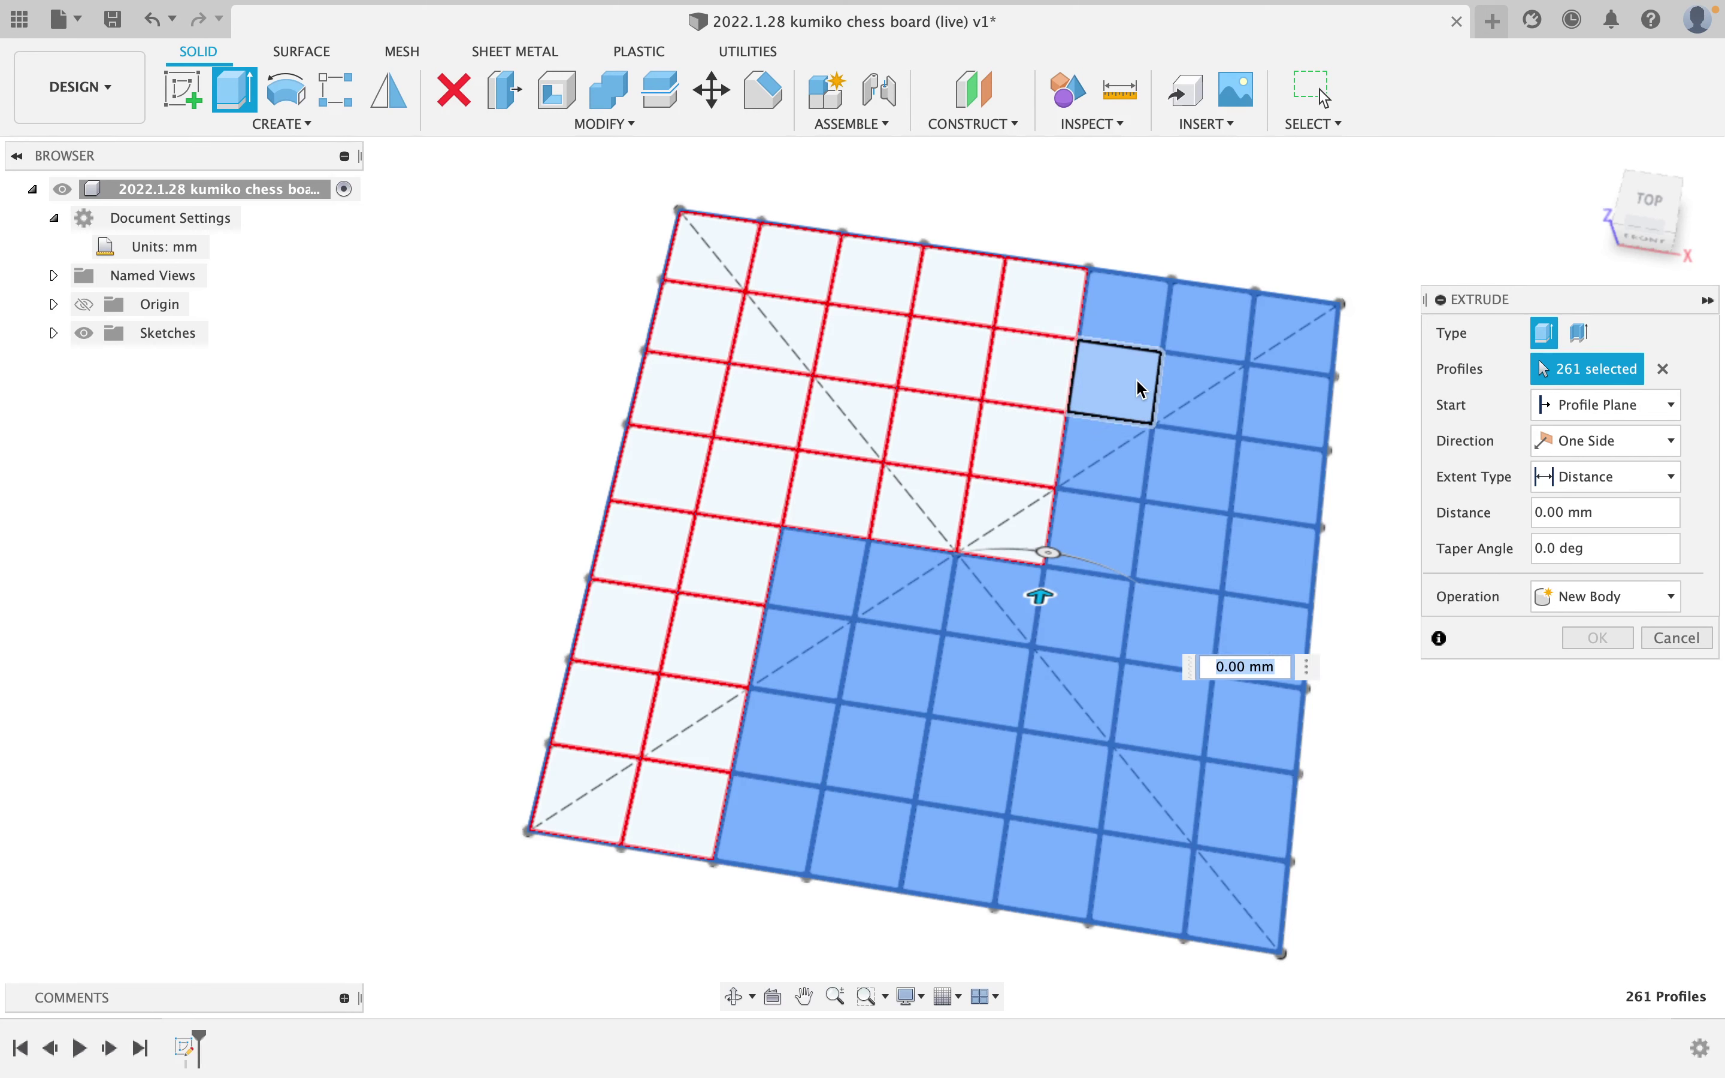
left_click(1118, 399)
left_click(1126, 511)
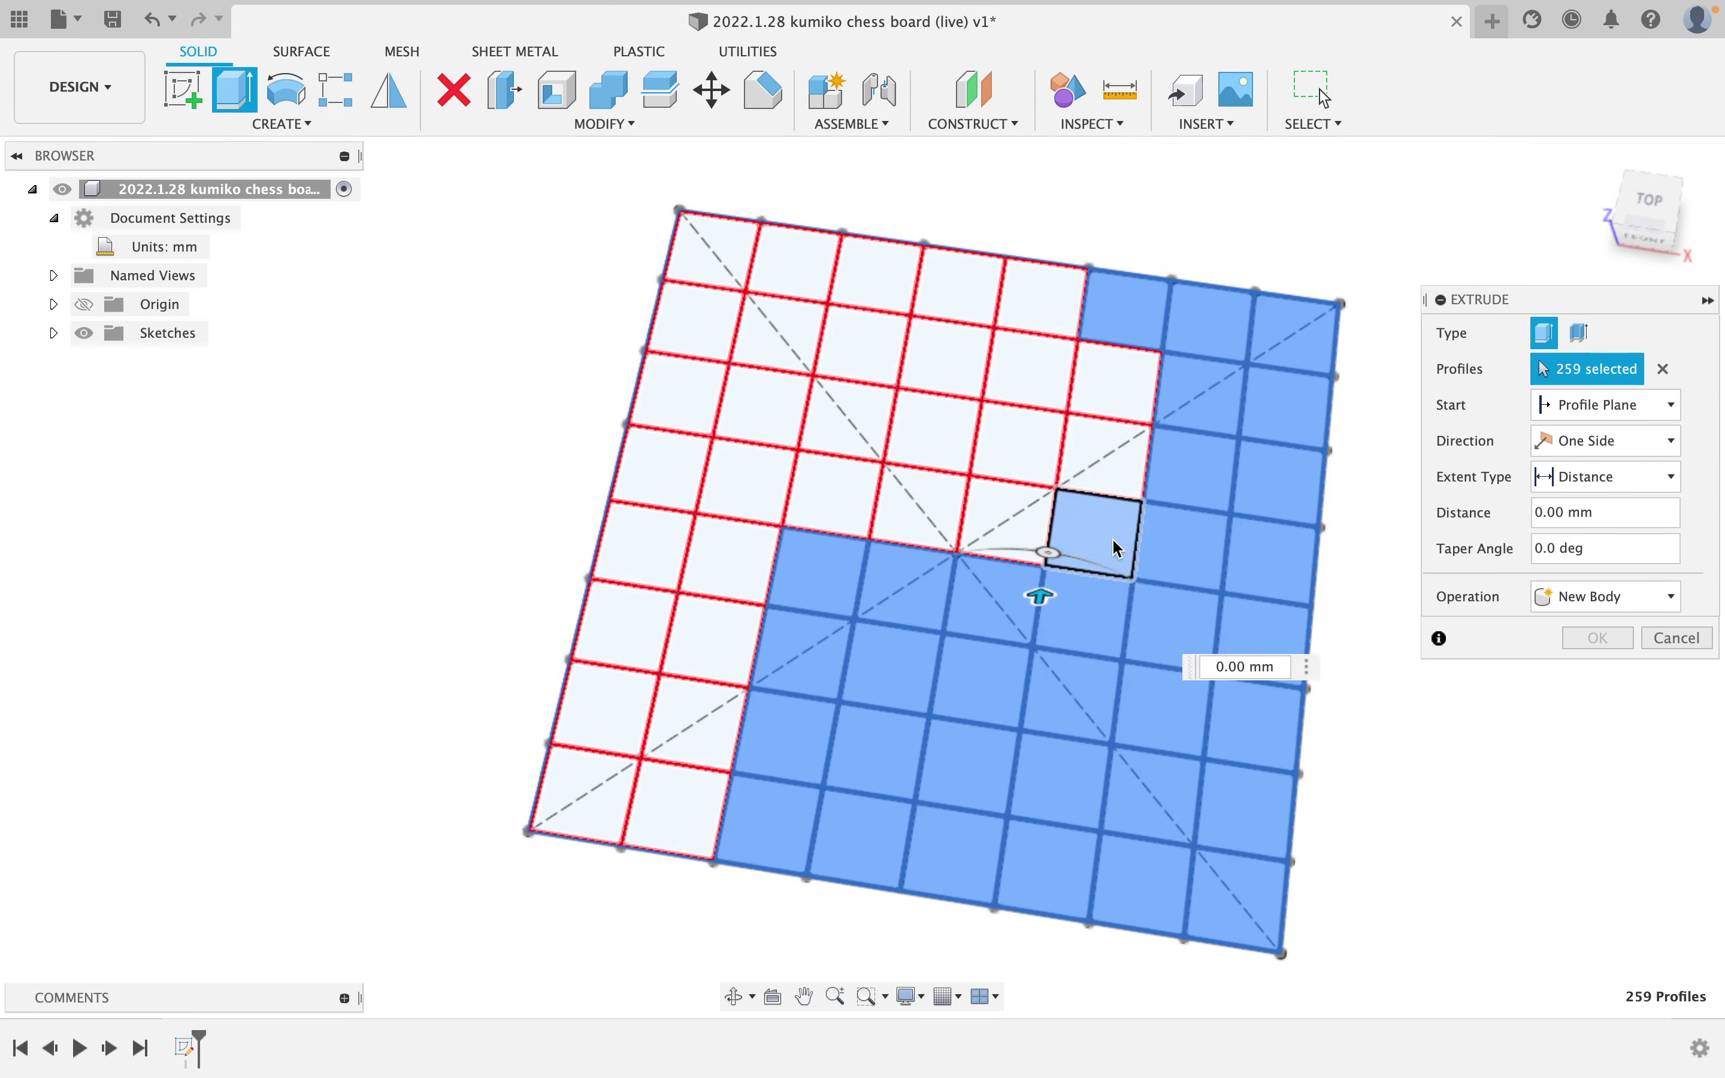
left_click(1119, 549)
left_click(1218, 471)
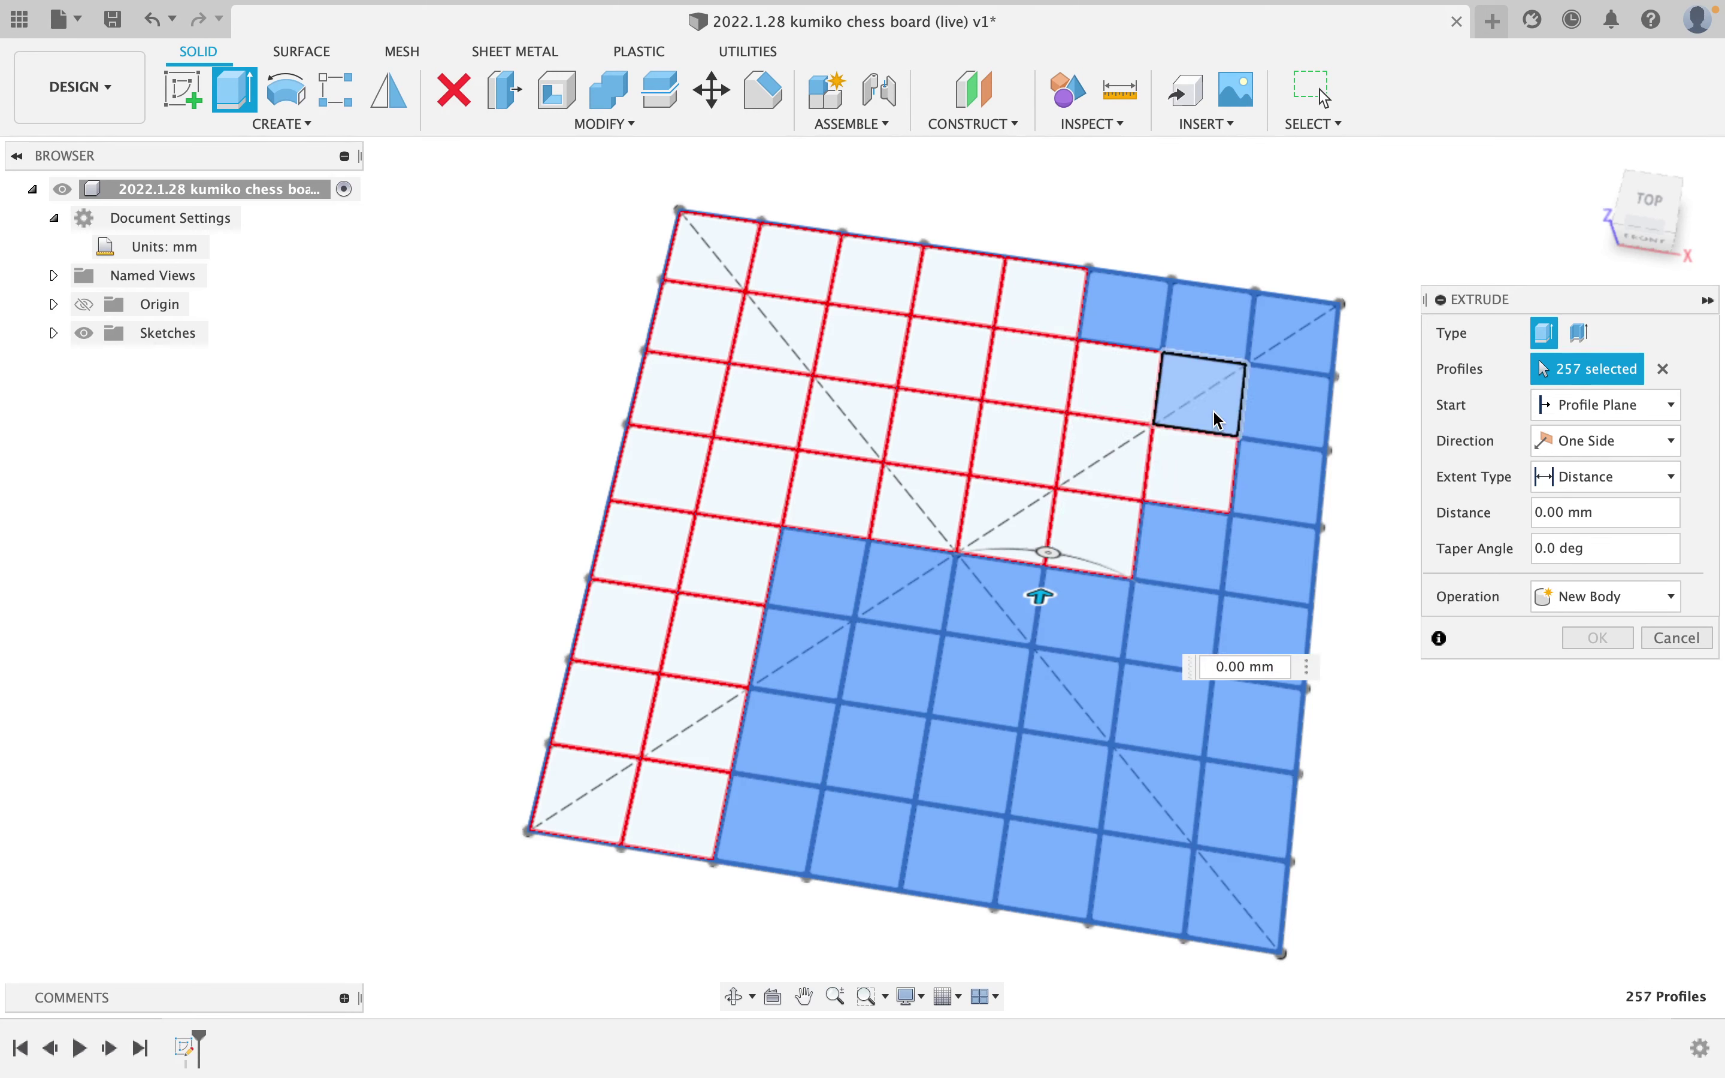
left_click(1218, 422)
left_click(1170, 542)
left_click(1258, 542)
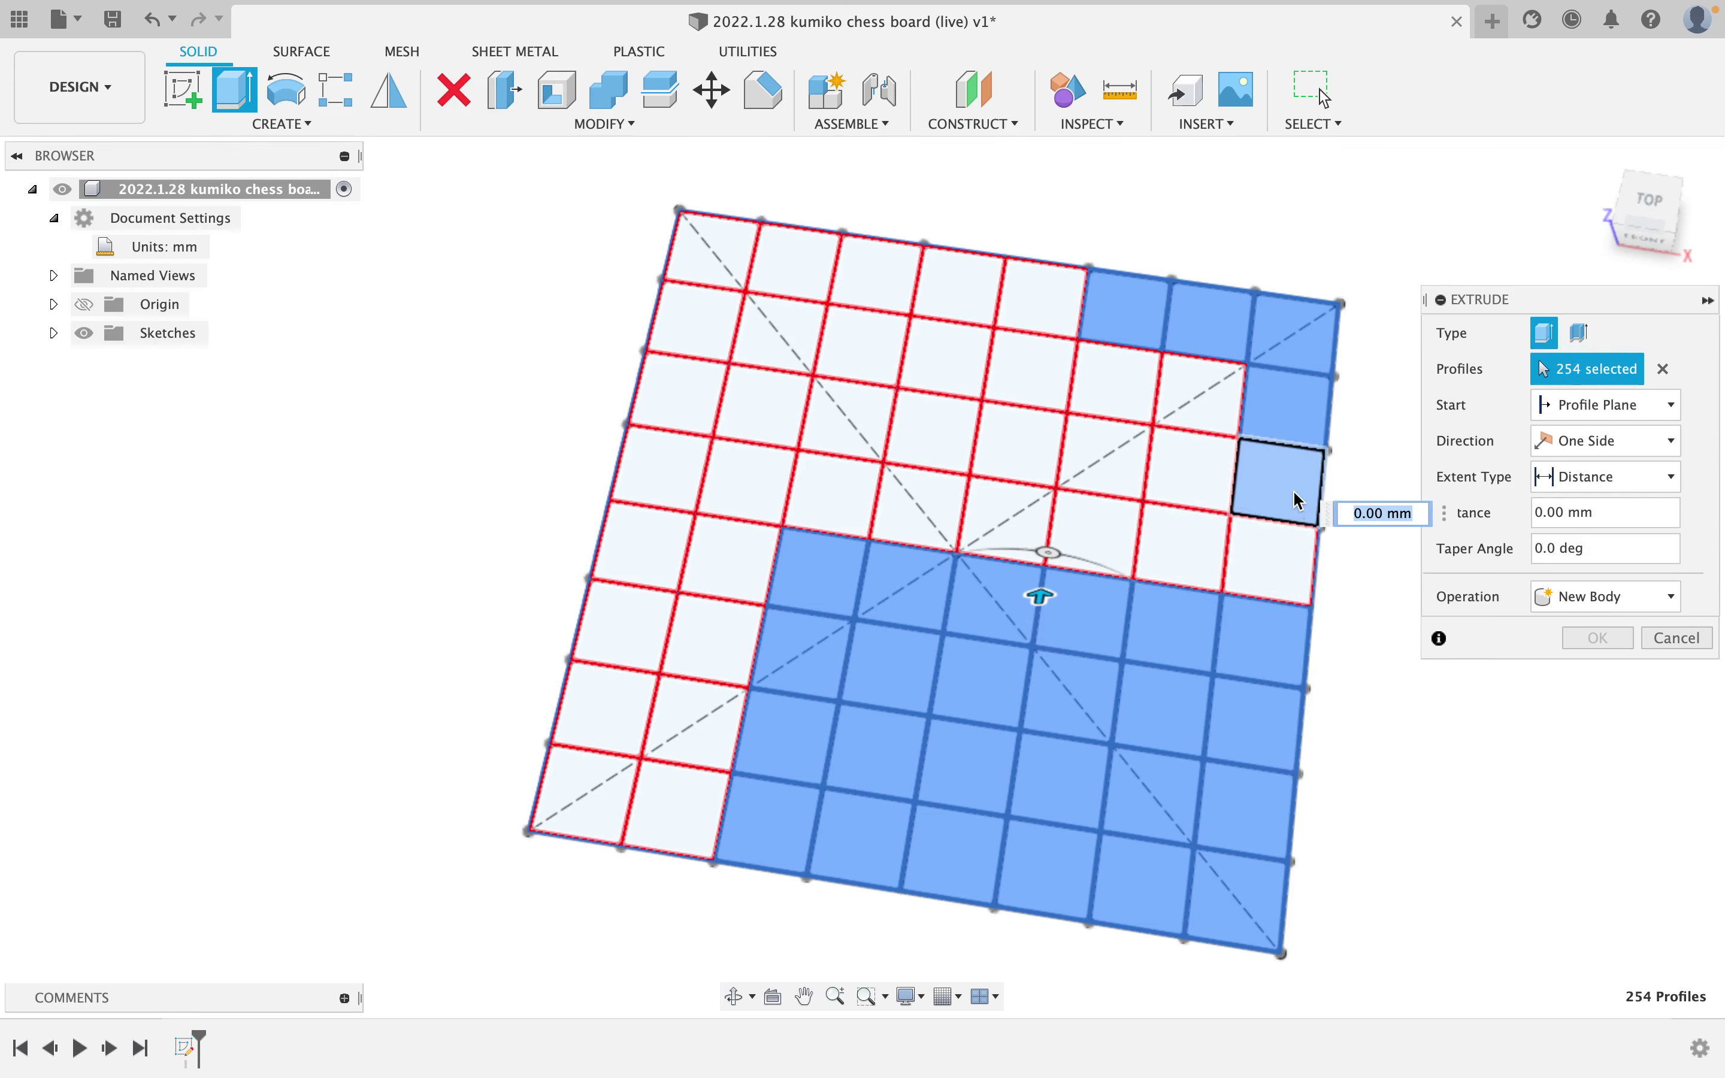
left_click(1293, 485)
left_click(1288, 413)
left_click(1294, 360)
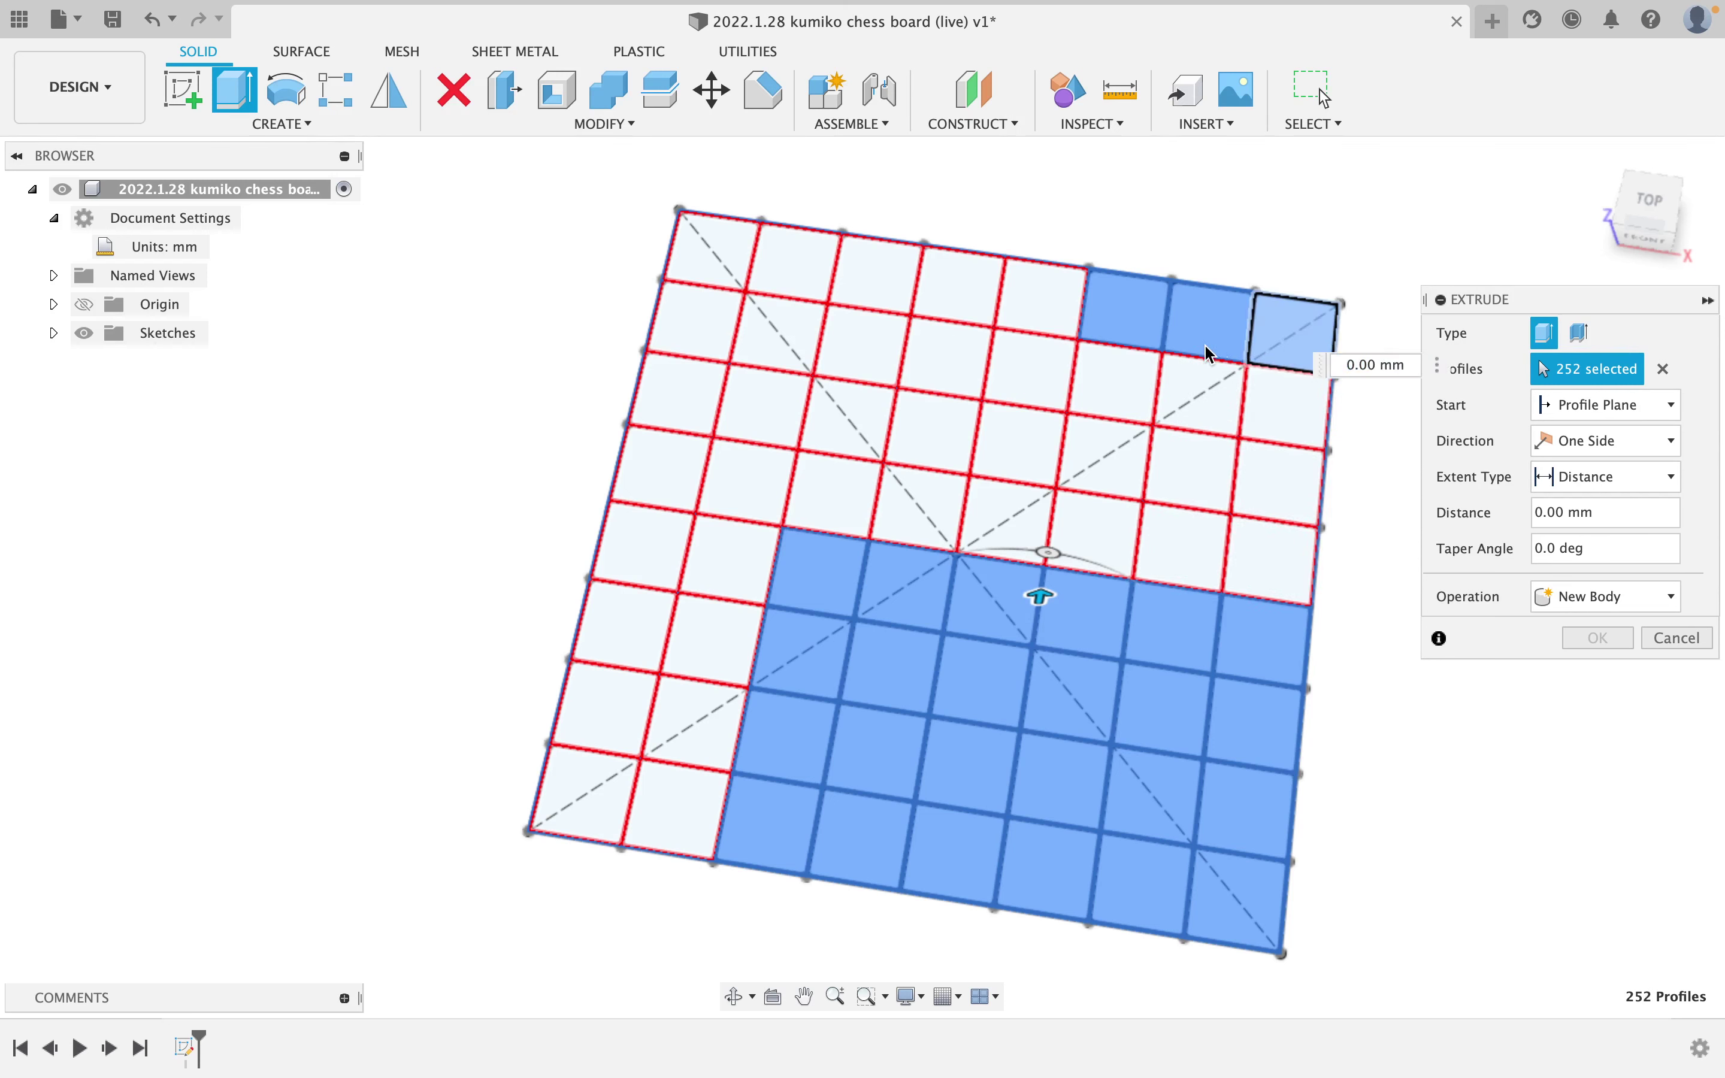
left_click(1131, 341)
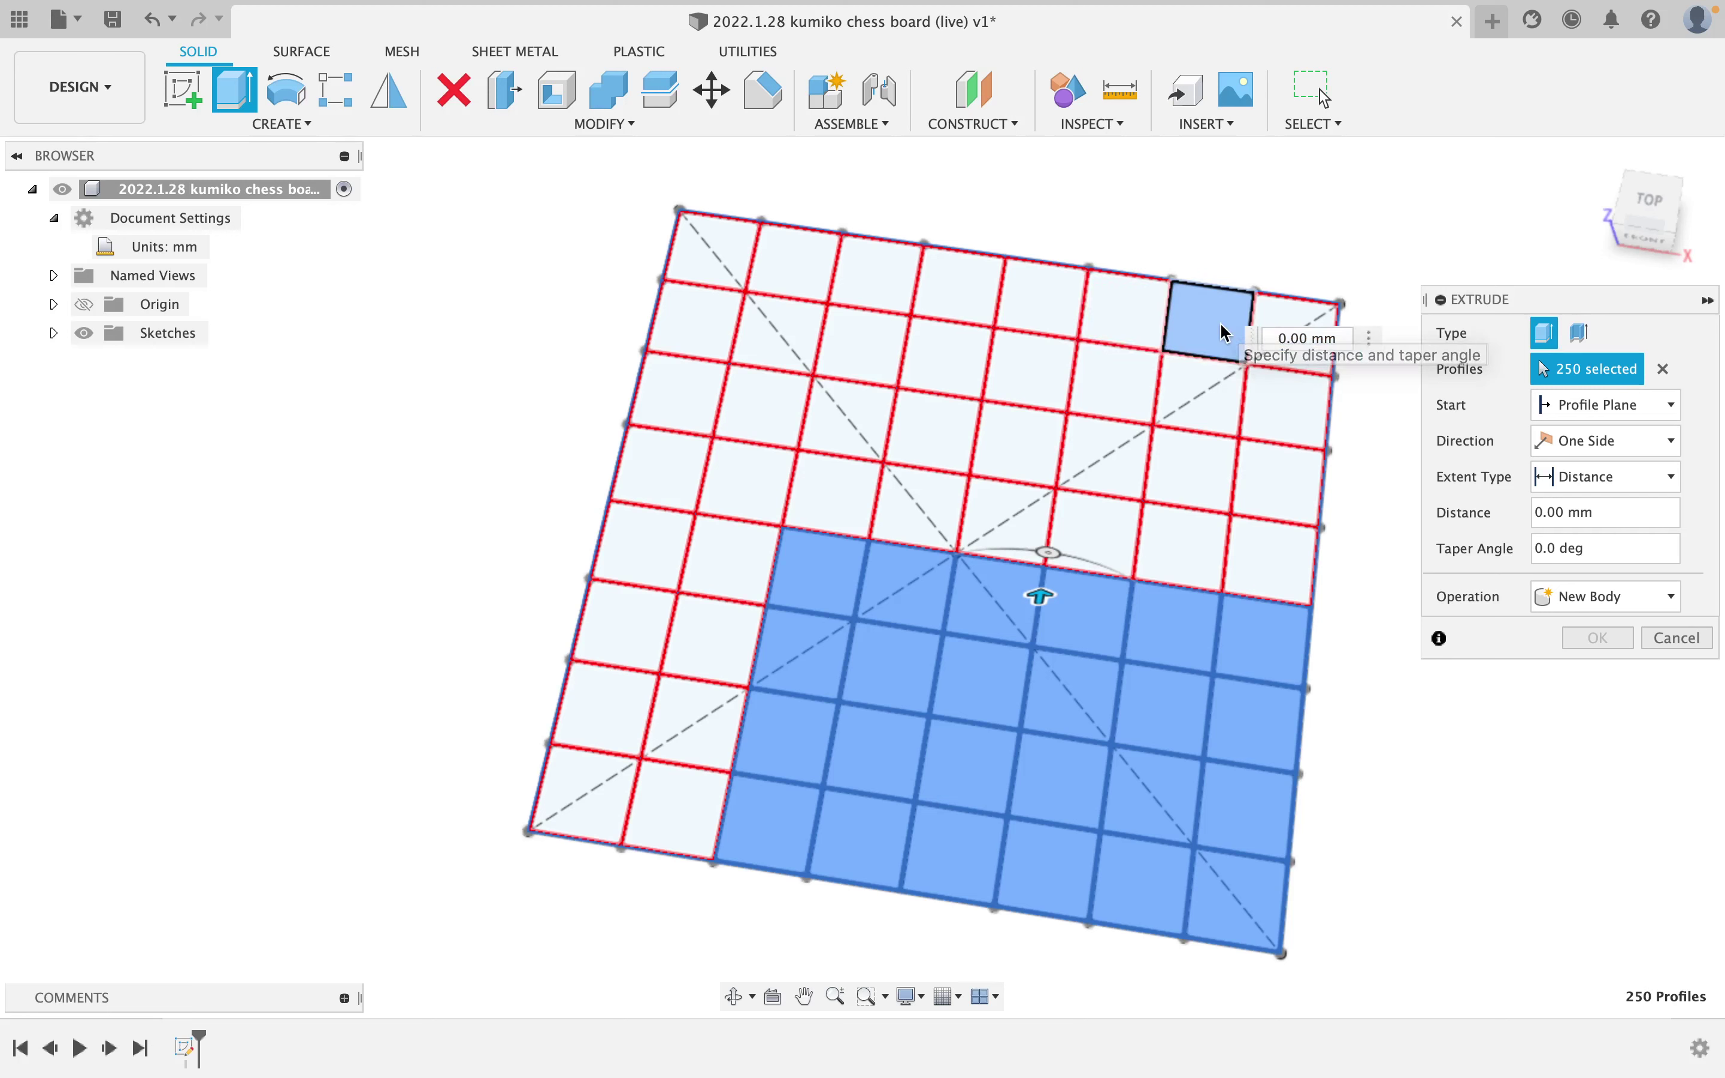
left_click(1214, 325)
left_click(1248, 640)
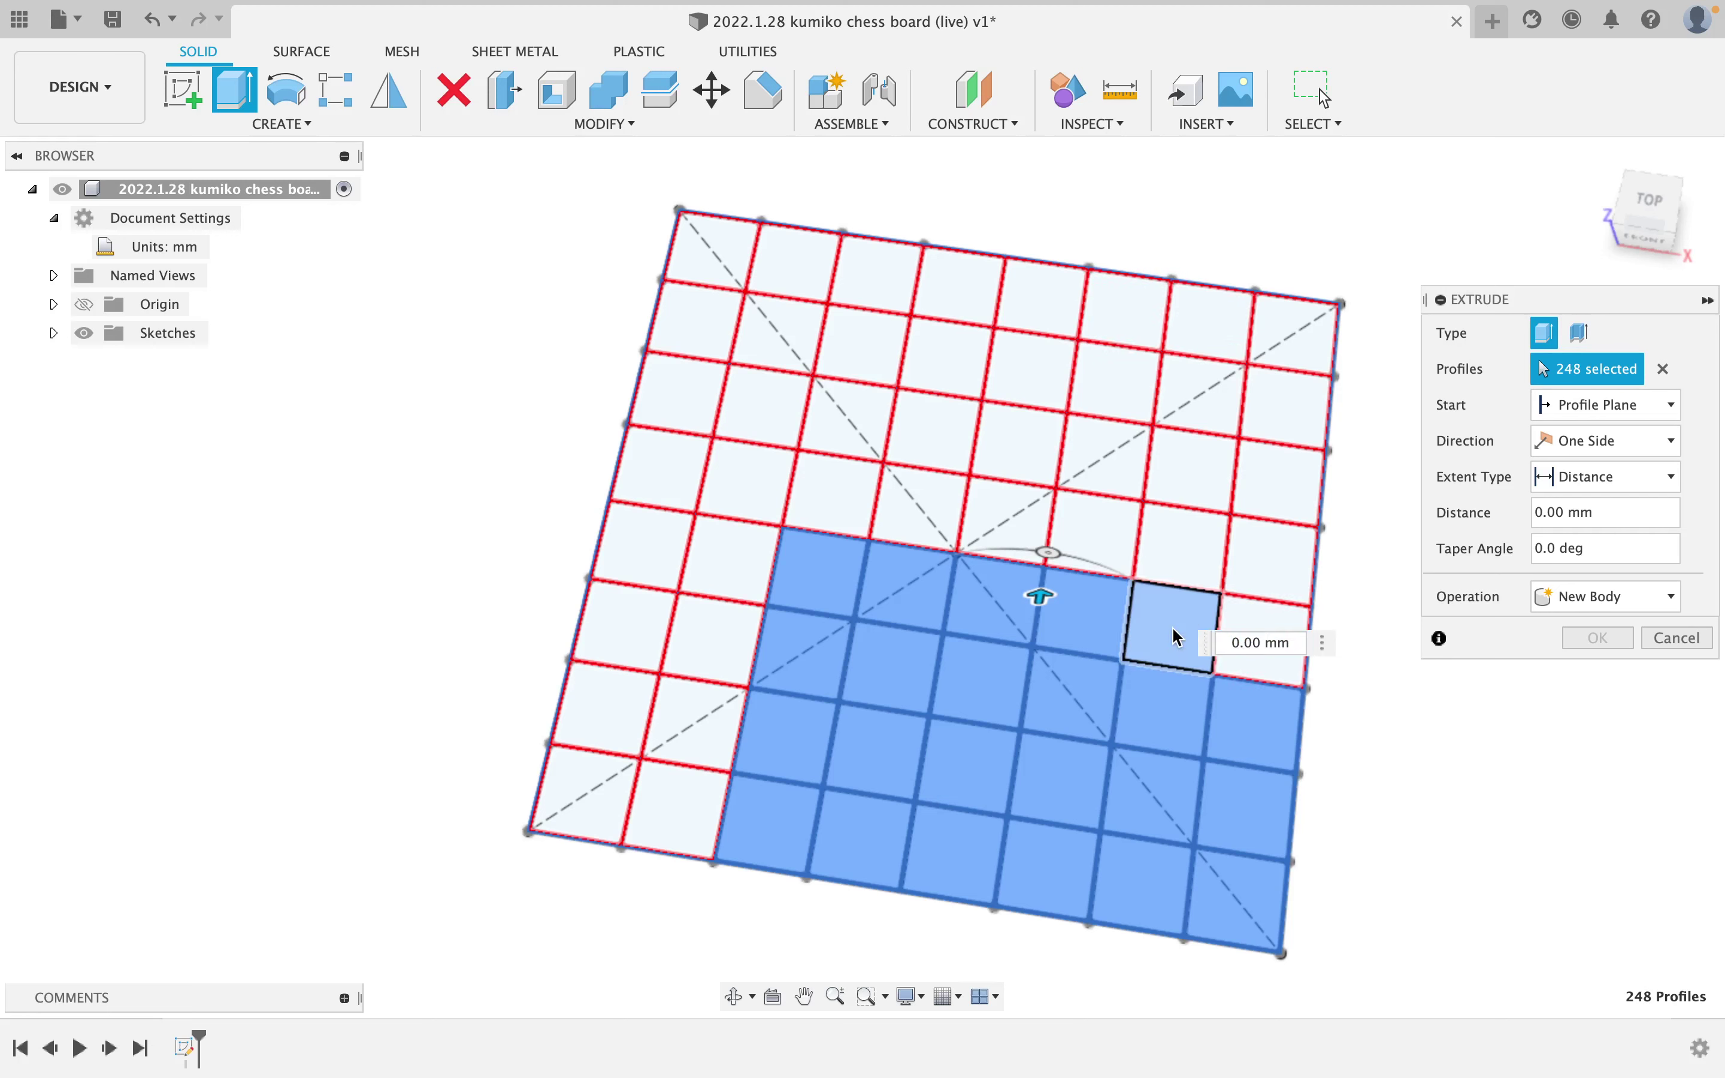
left_click(1173, 622)
left_click(1085, 608)
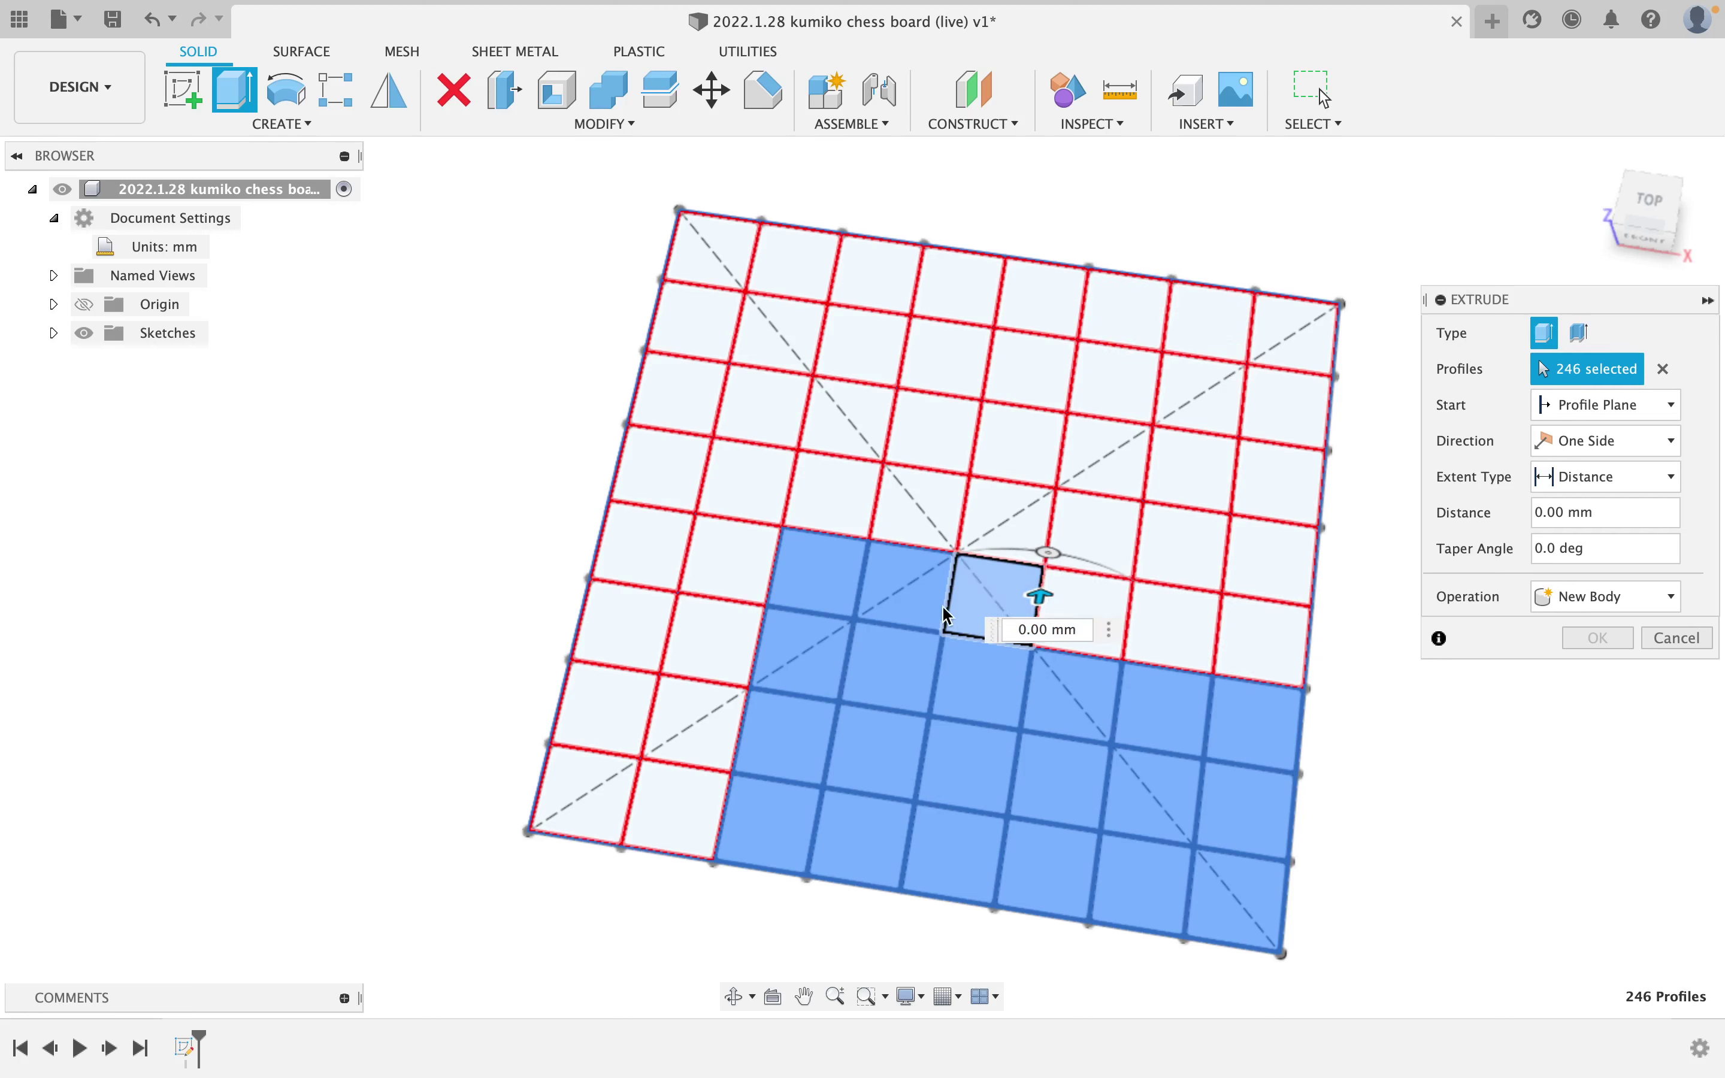
left_click(949, 615)
left_click(909, 592)
left_click(808, 601)
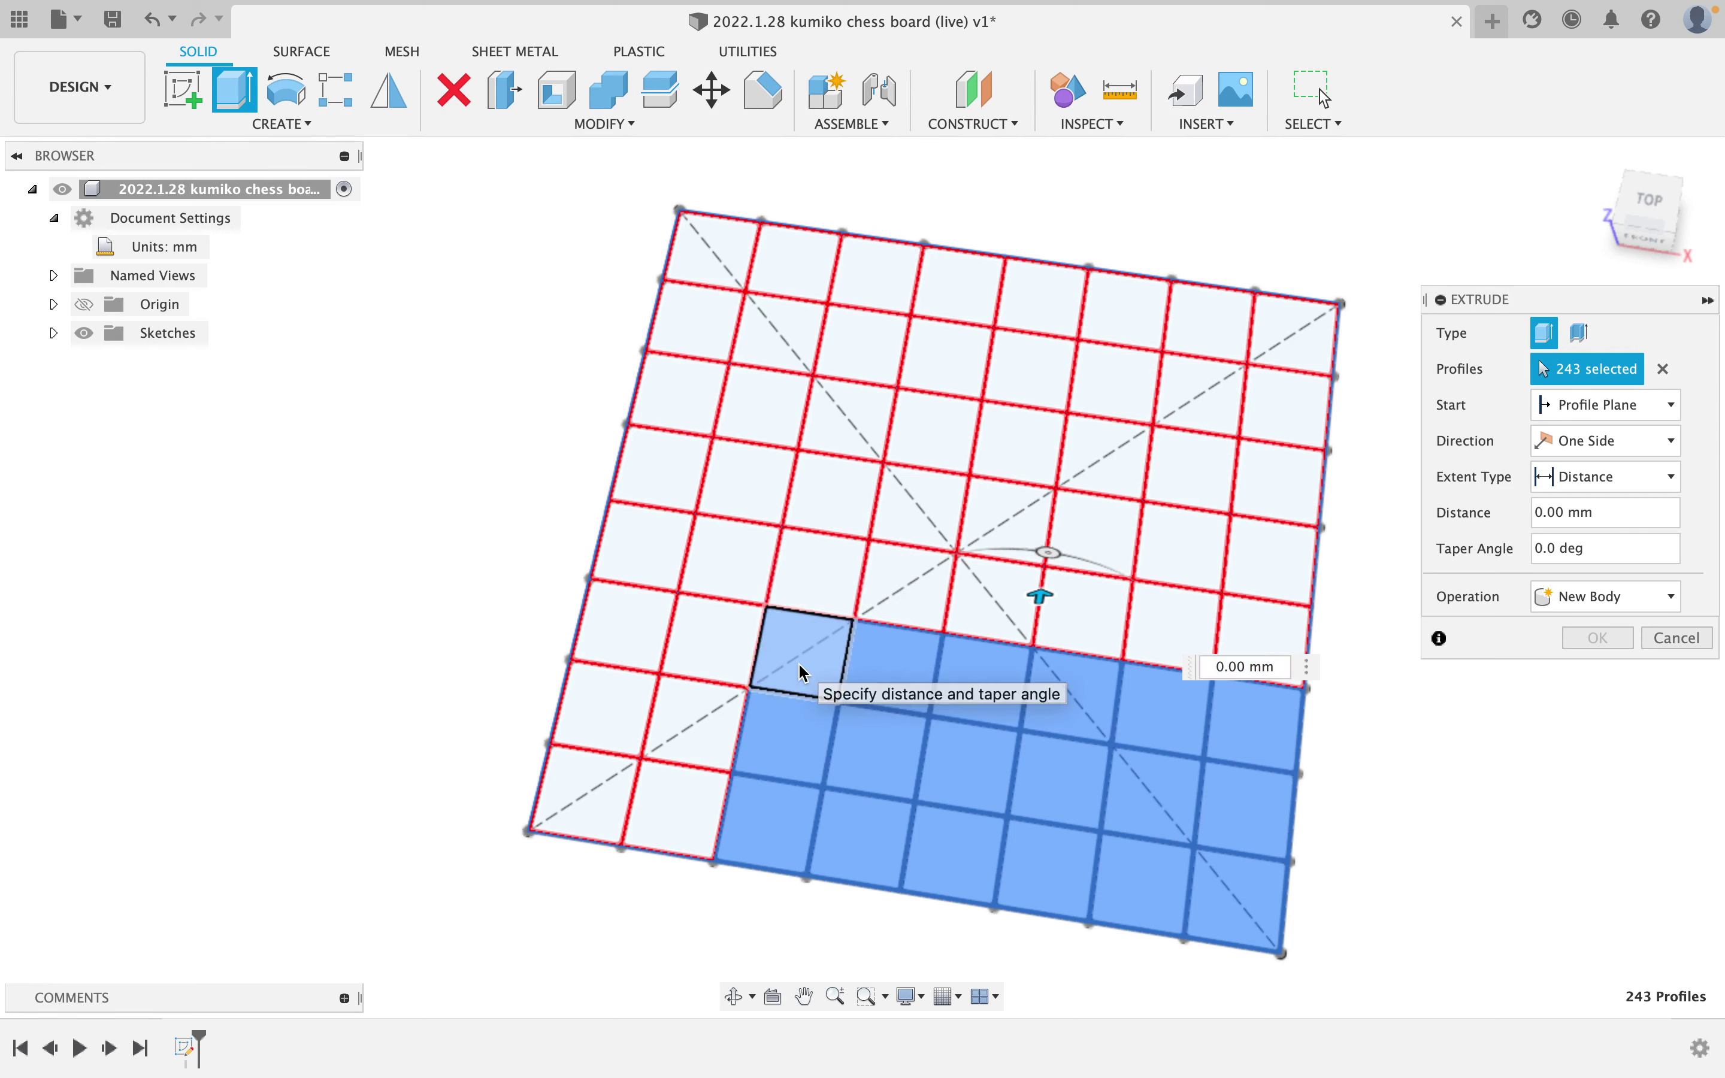
left_click(800, 667)
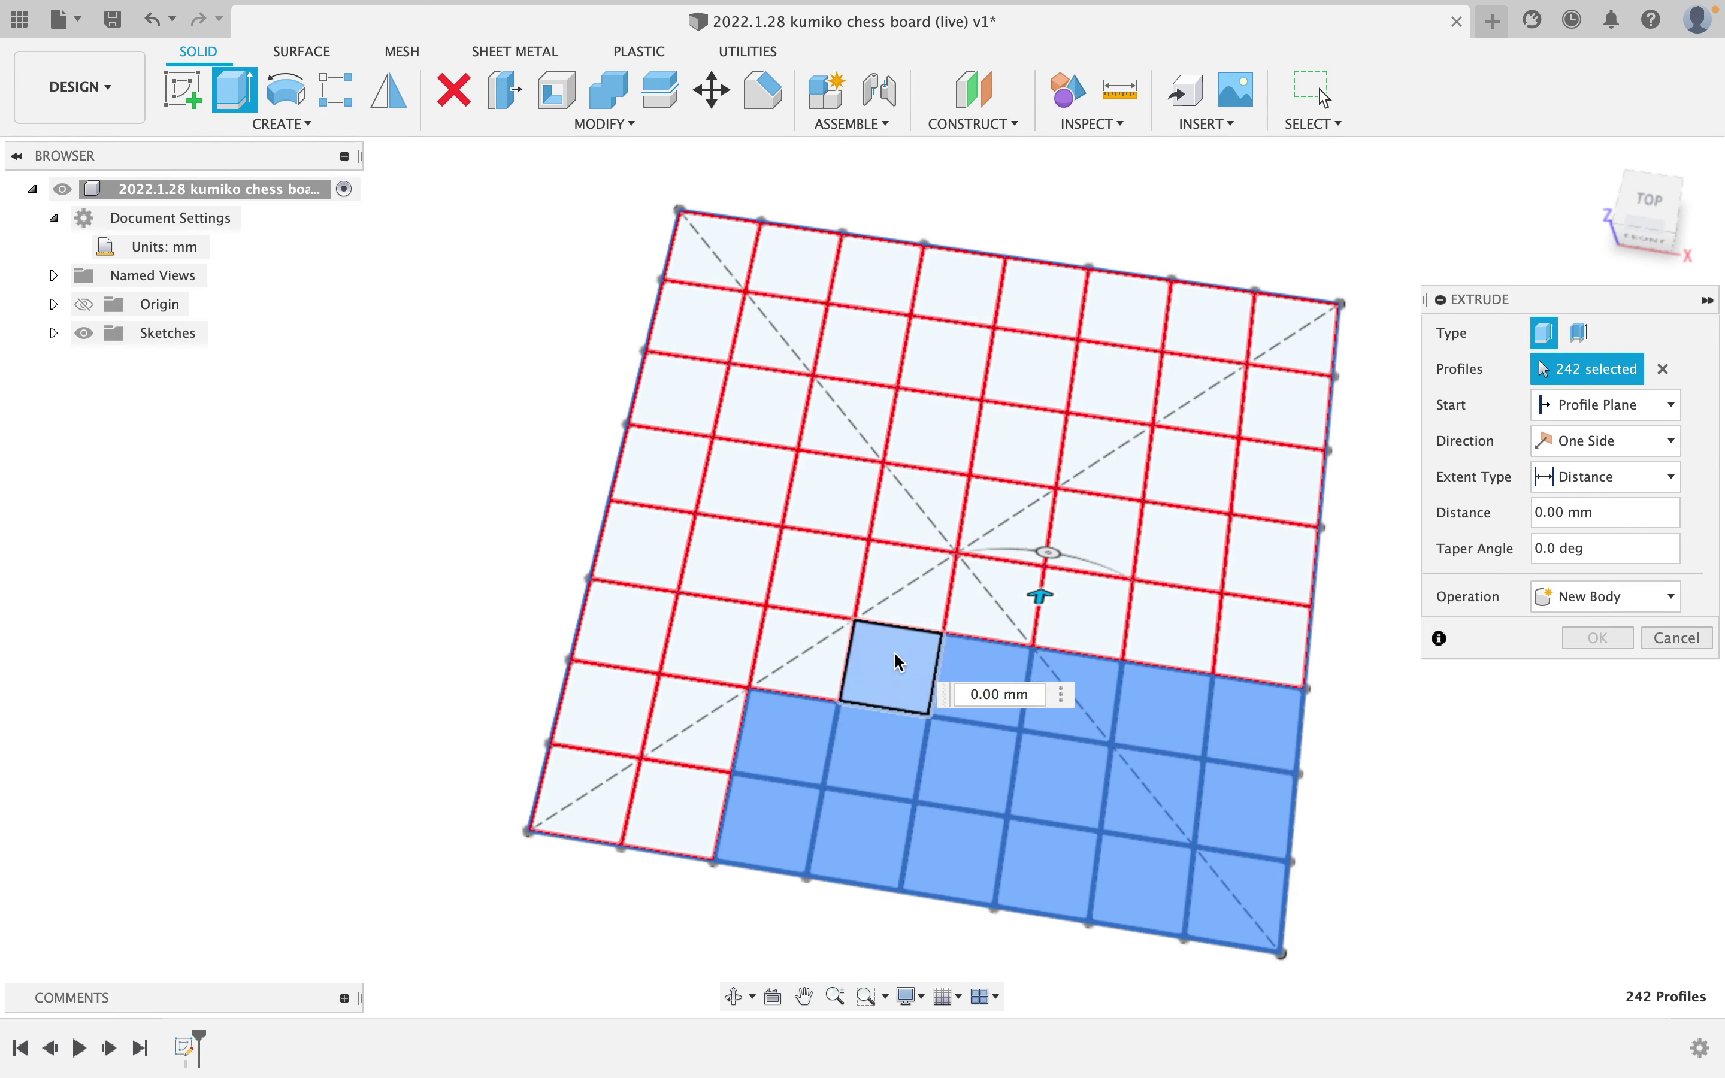
left_click(900, 662)
left_click(1013, 679)
left_click(1091, 698)
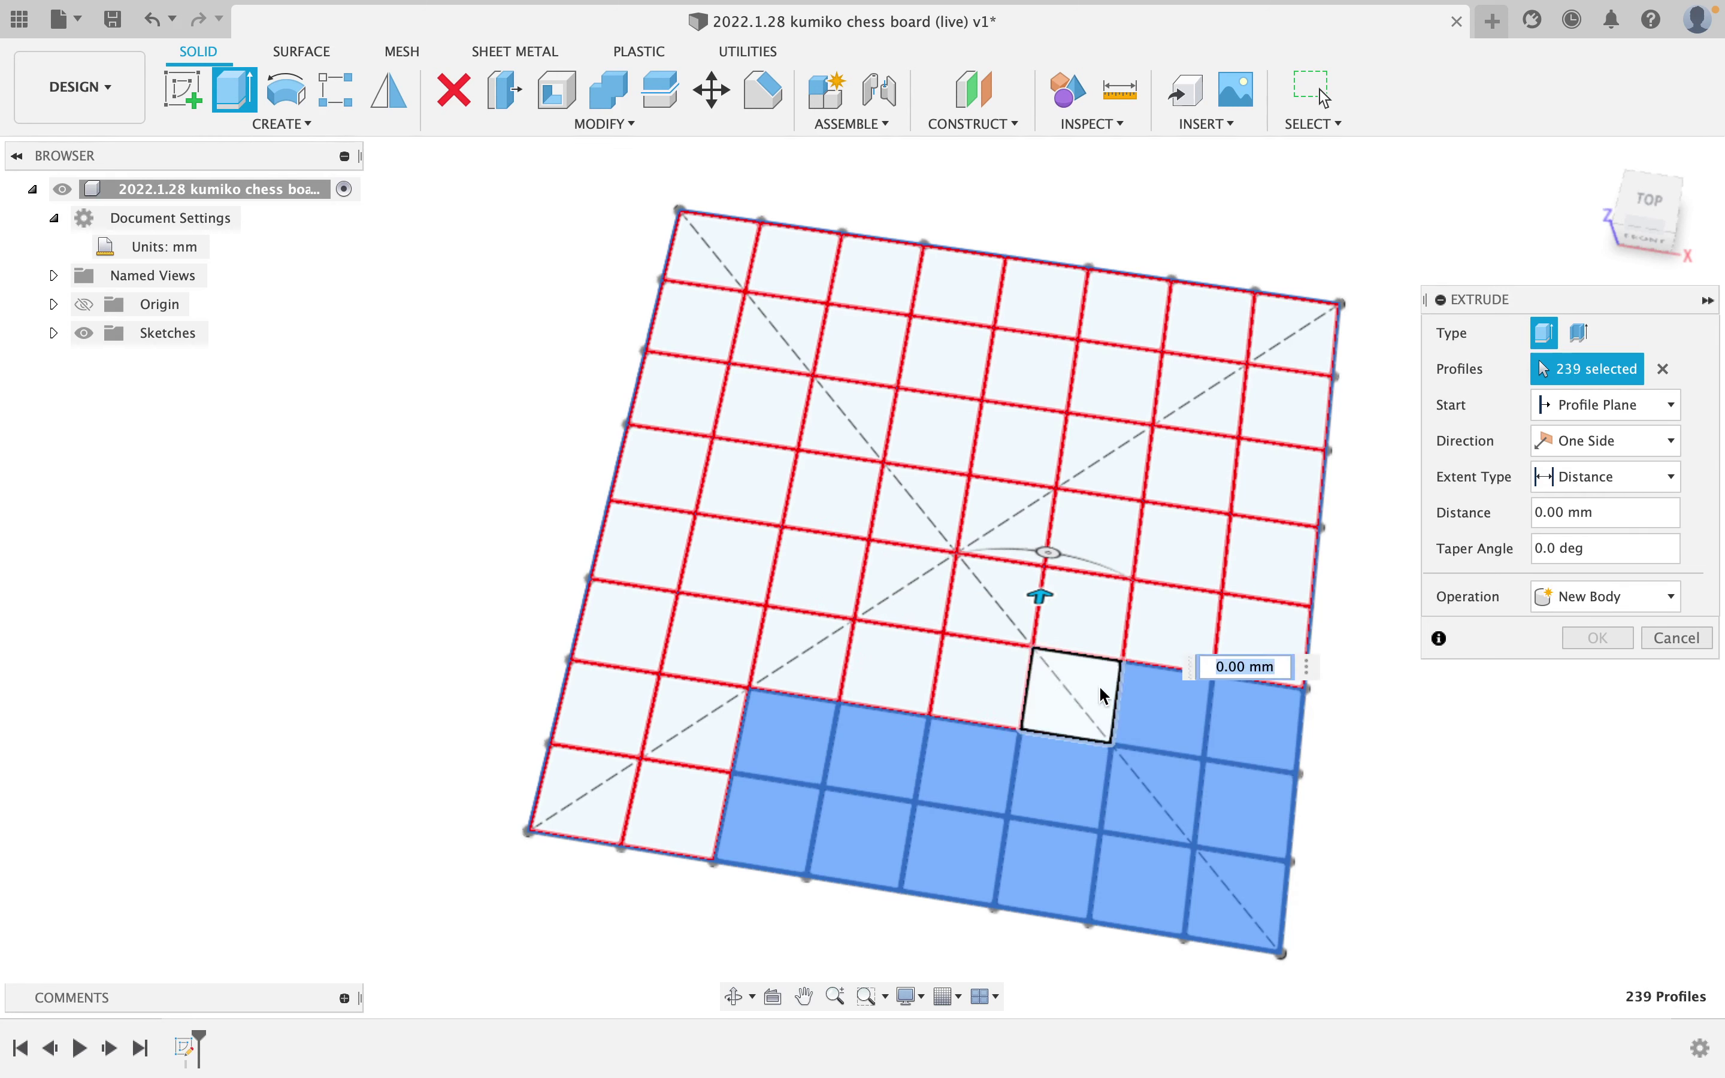
left_click(1156, 706)
left_click(1255, 727)
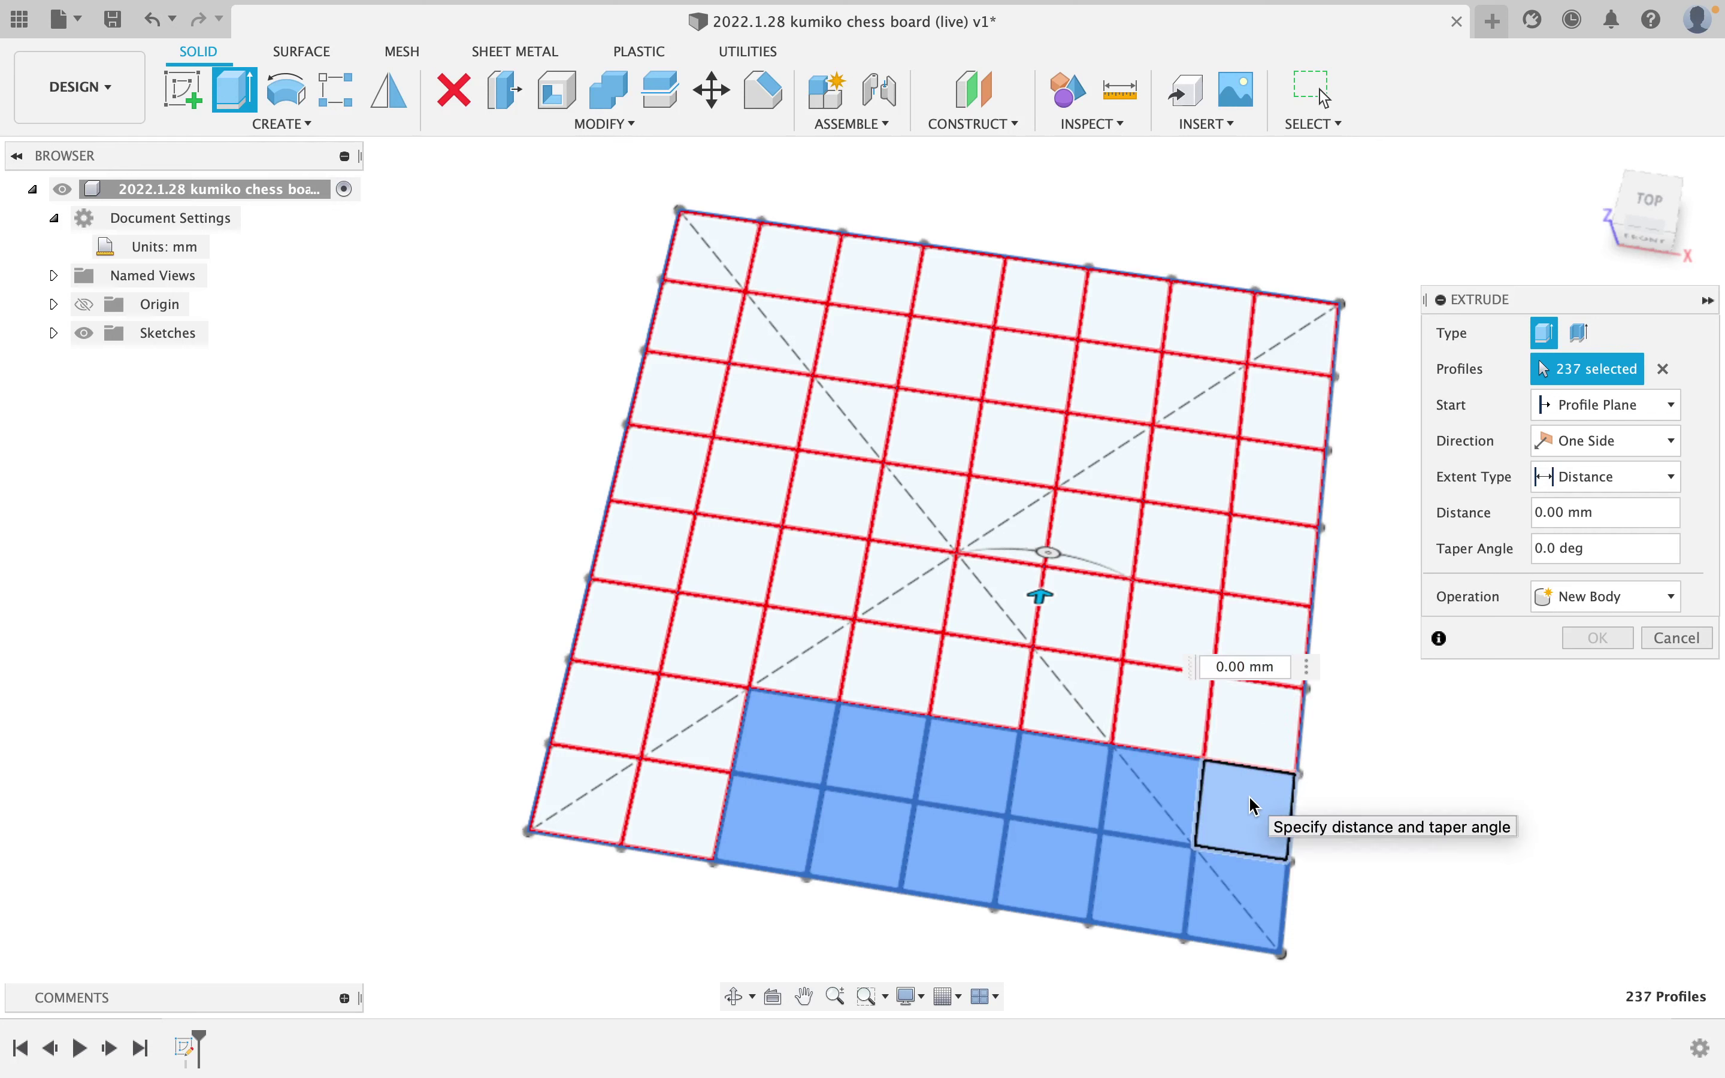
left_click(1224, 802)
left_click(1162, 799)
left_click(1070, 800)
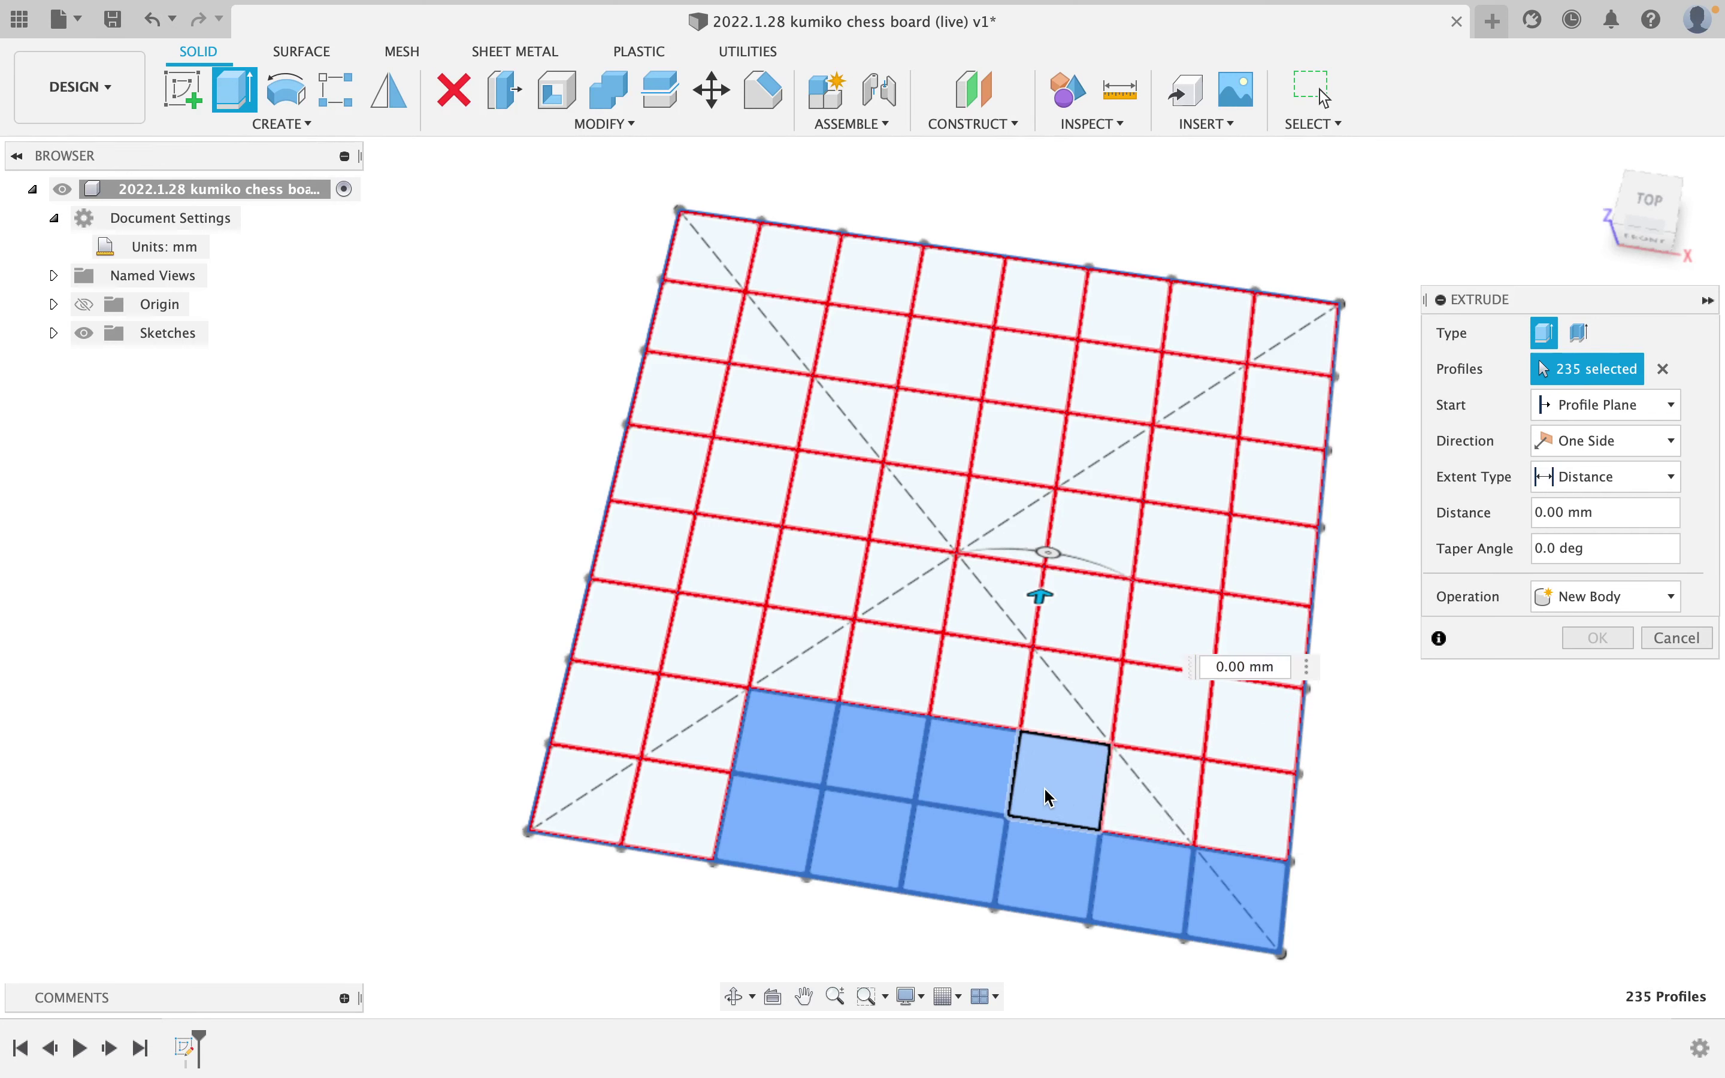
left_click(963, 768)
left_click(884, 770)
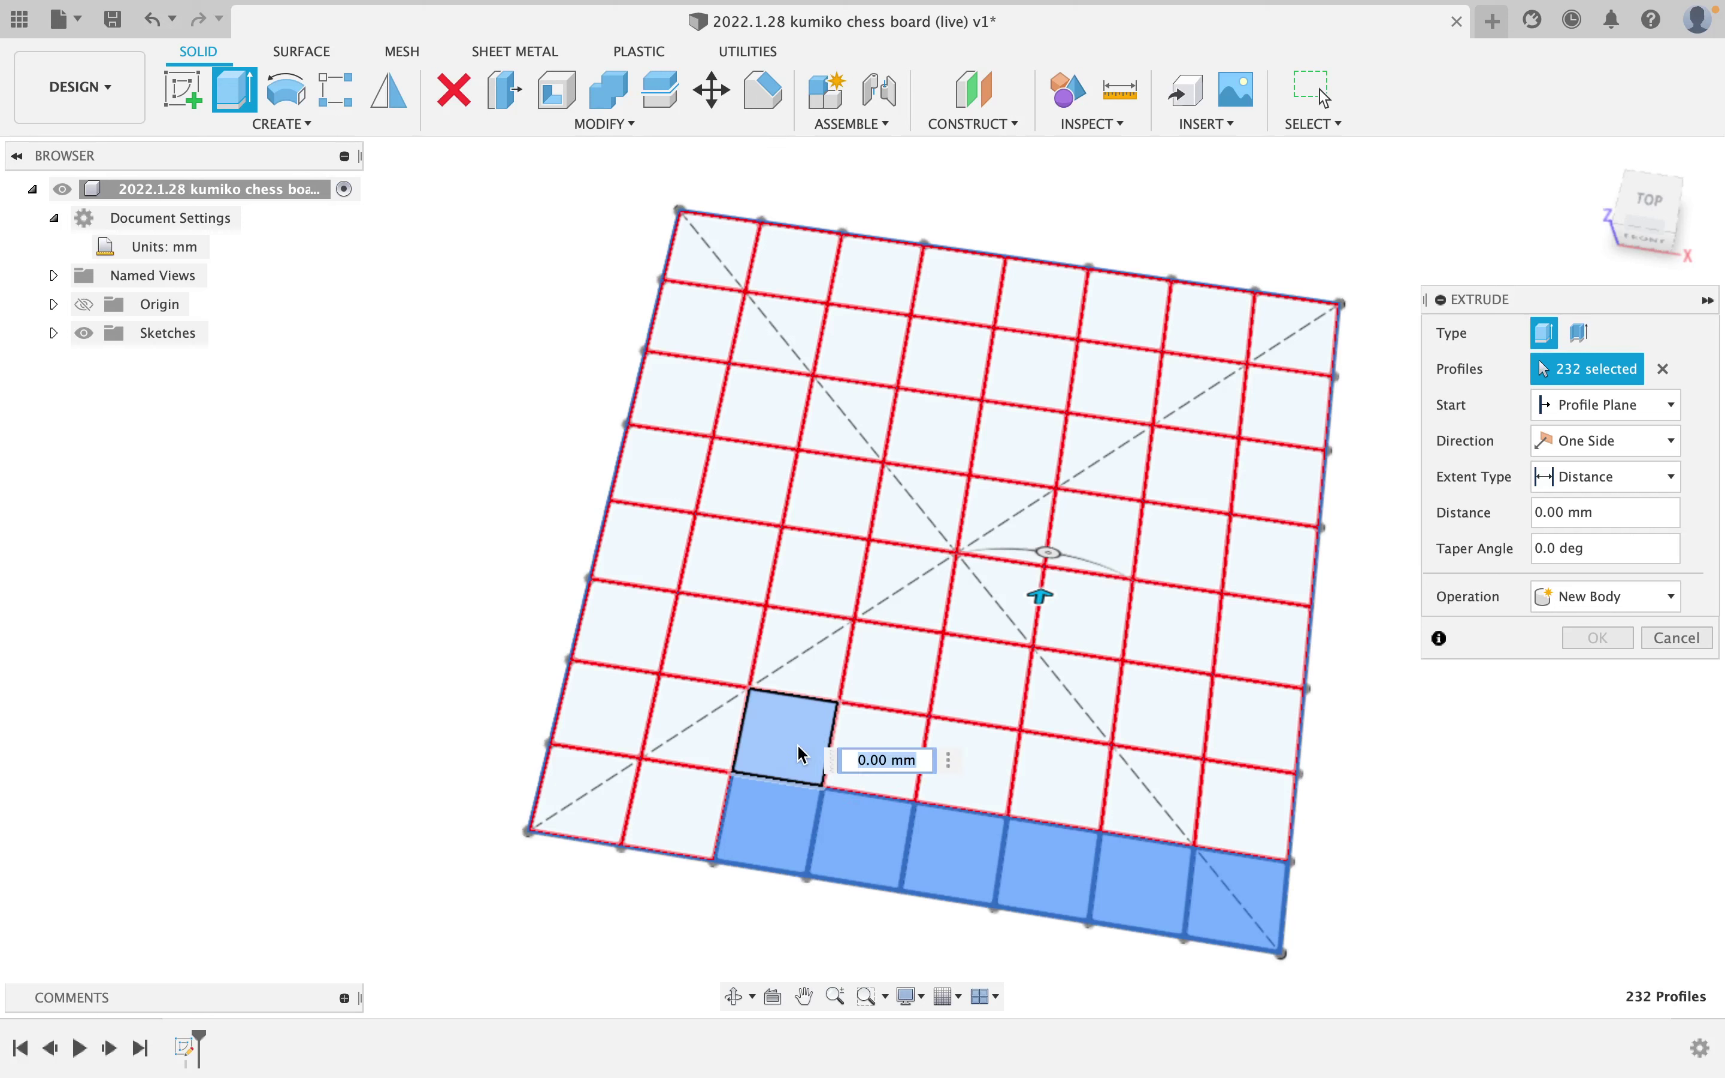
Deselect the last square cells along the board's front edge so that only the thin strips remain selected.
left_click(781, 738)
left_click(859, 852)
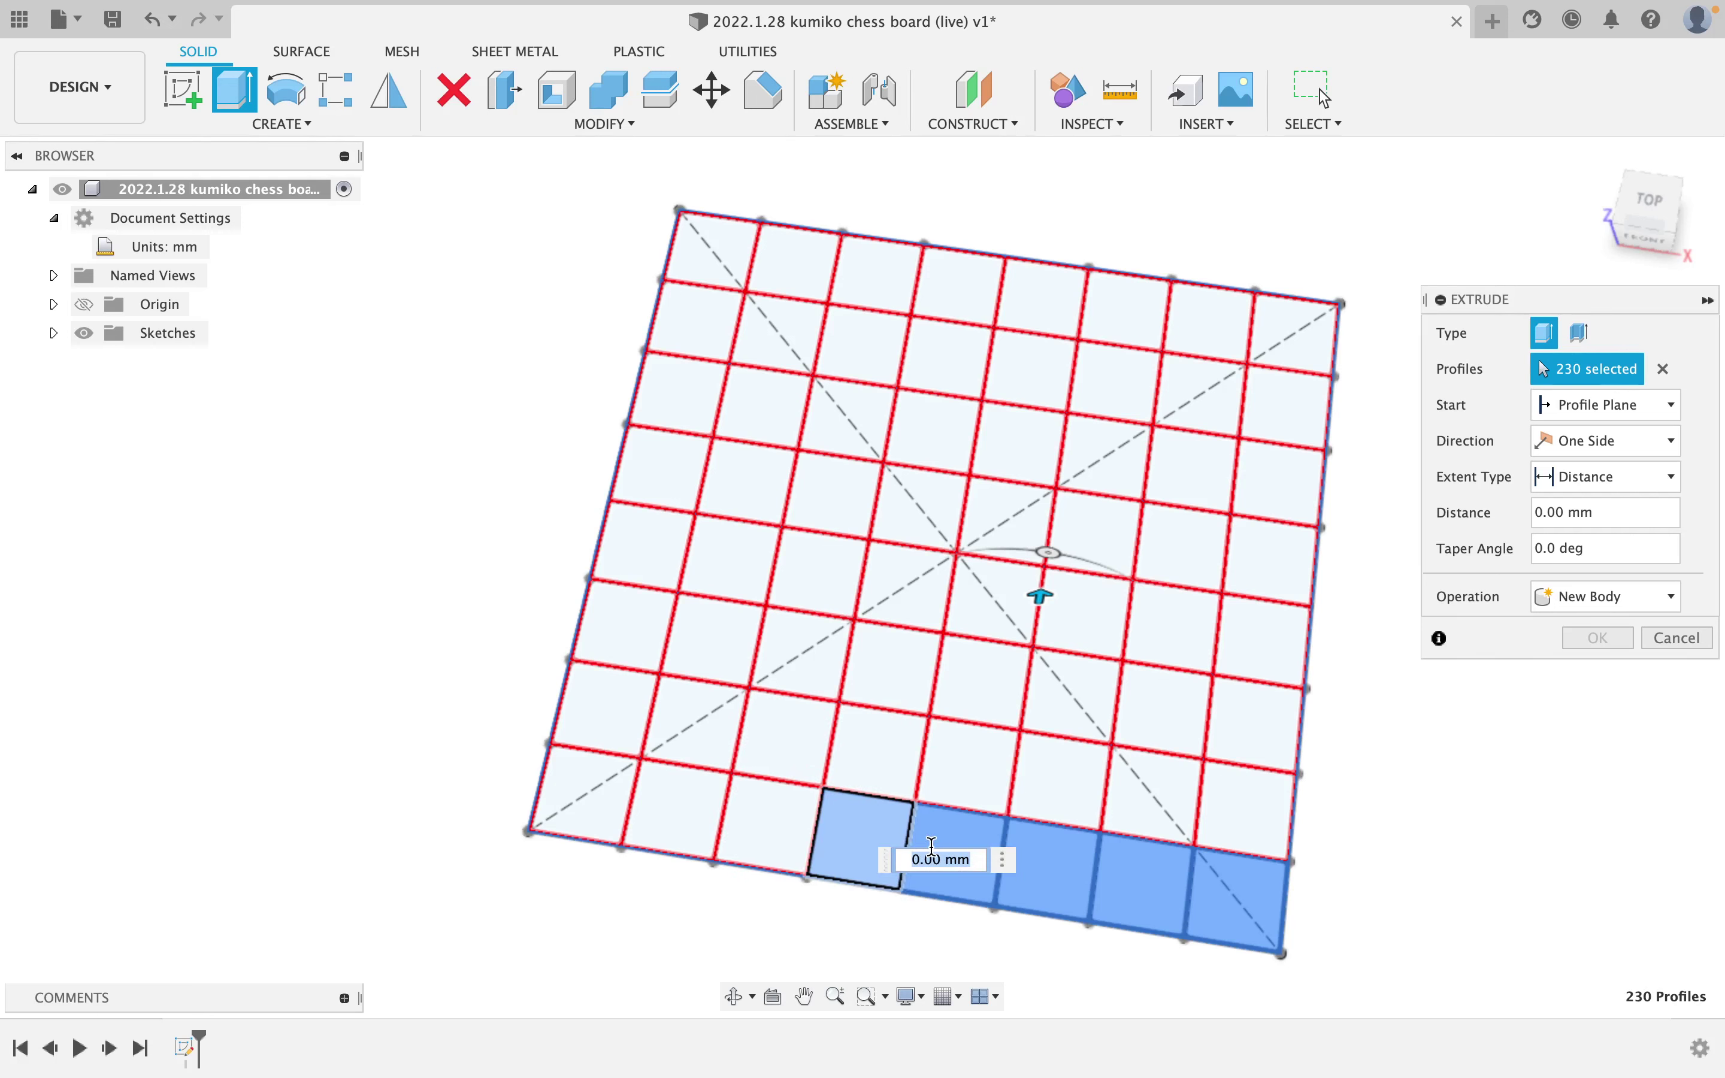
left_click(931, 849)
left_click(1030, 863)
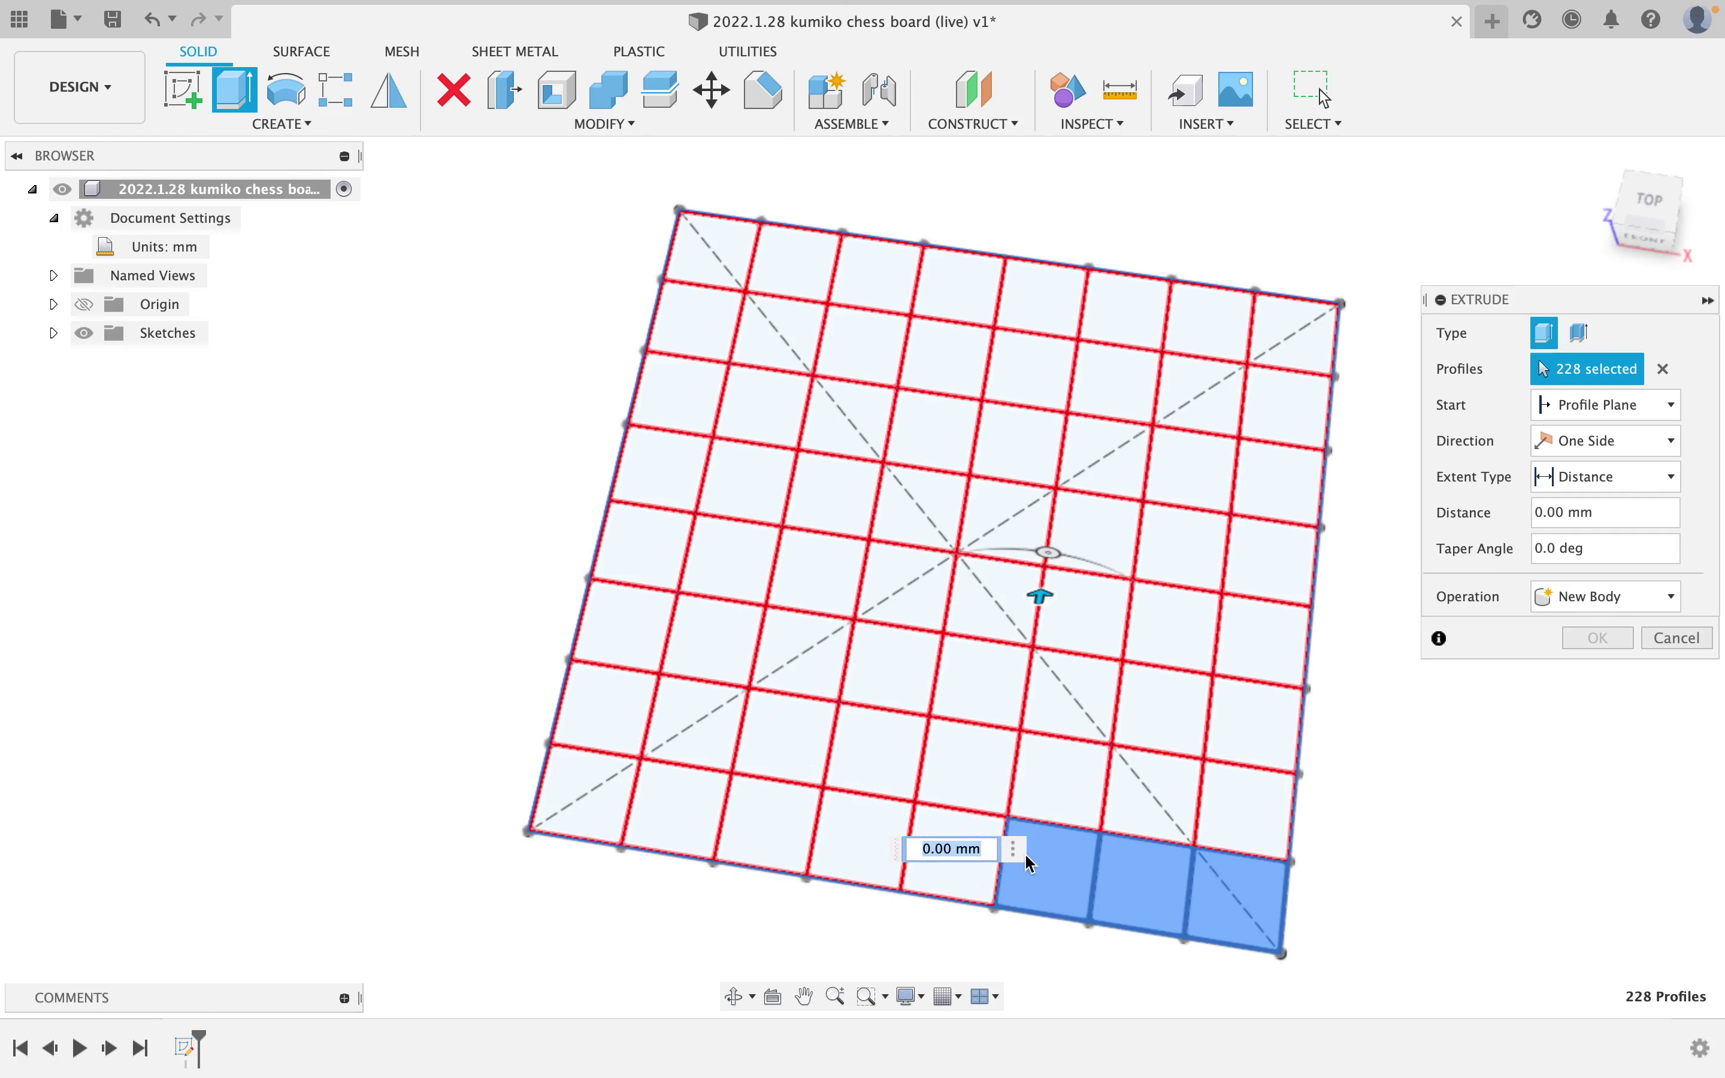
left_click(1087, 877)
left_click(1149, 887)
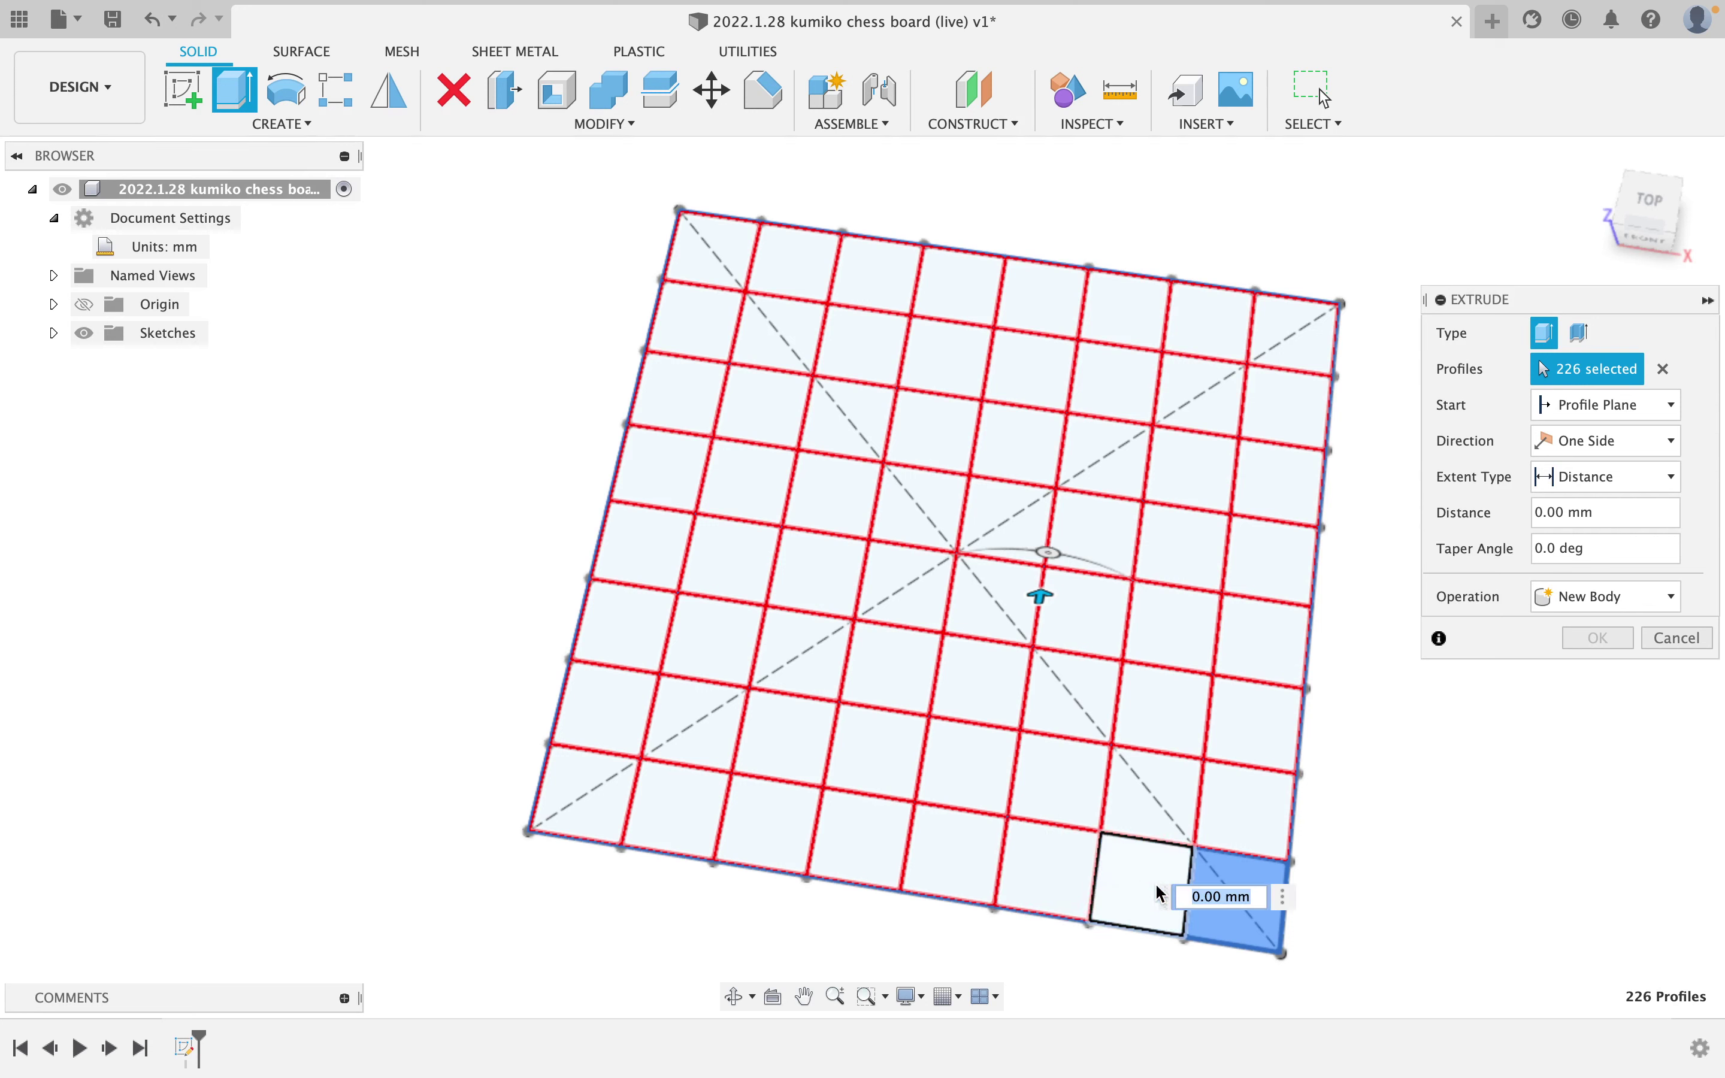
left_click(1238, 897)
left_click(1275, 877)
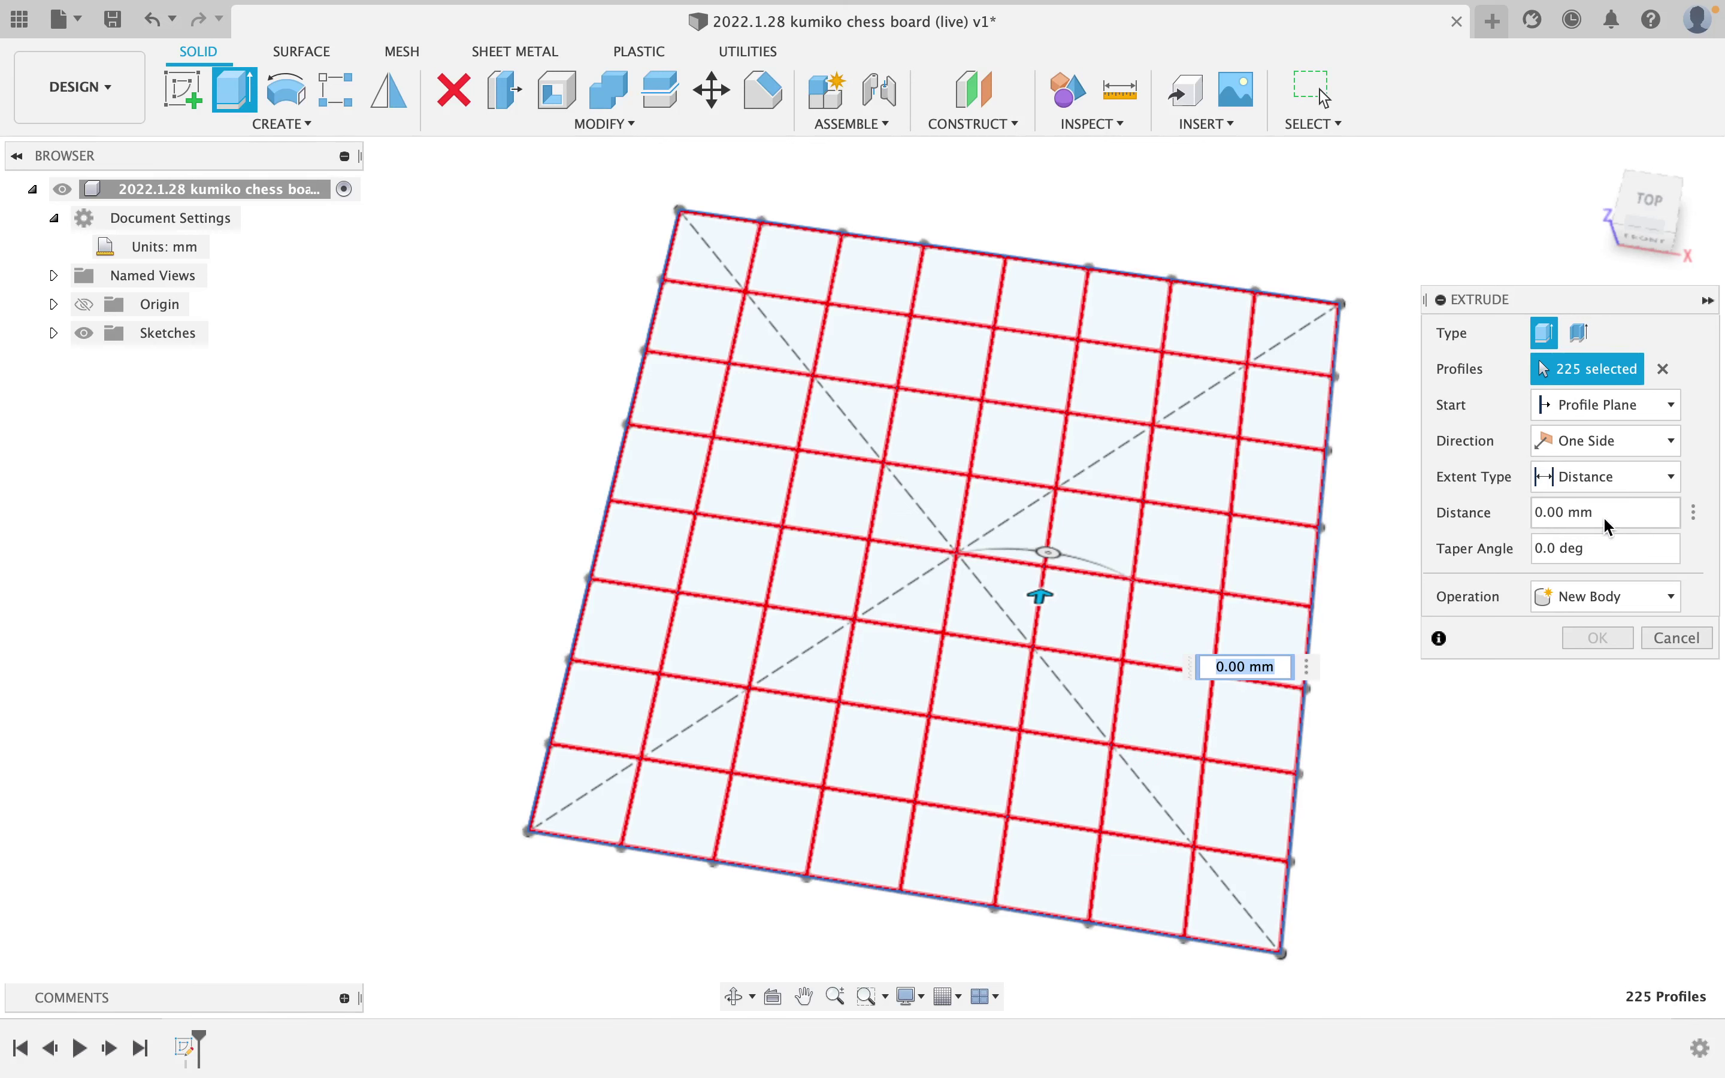
Extrude the selected grid strips 7 mm as a new component.
left_click(1530, 513)
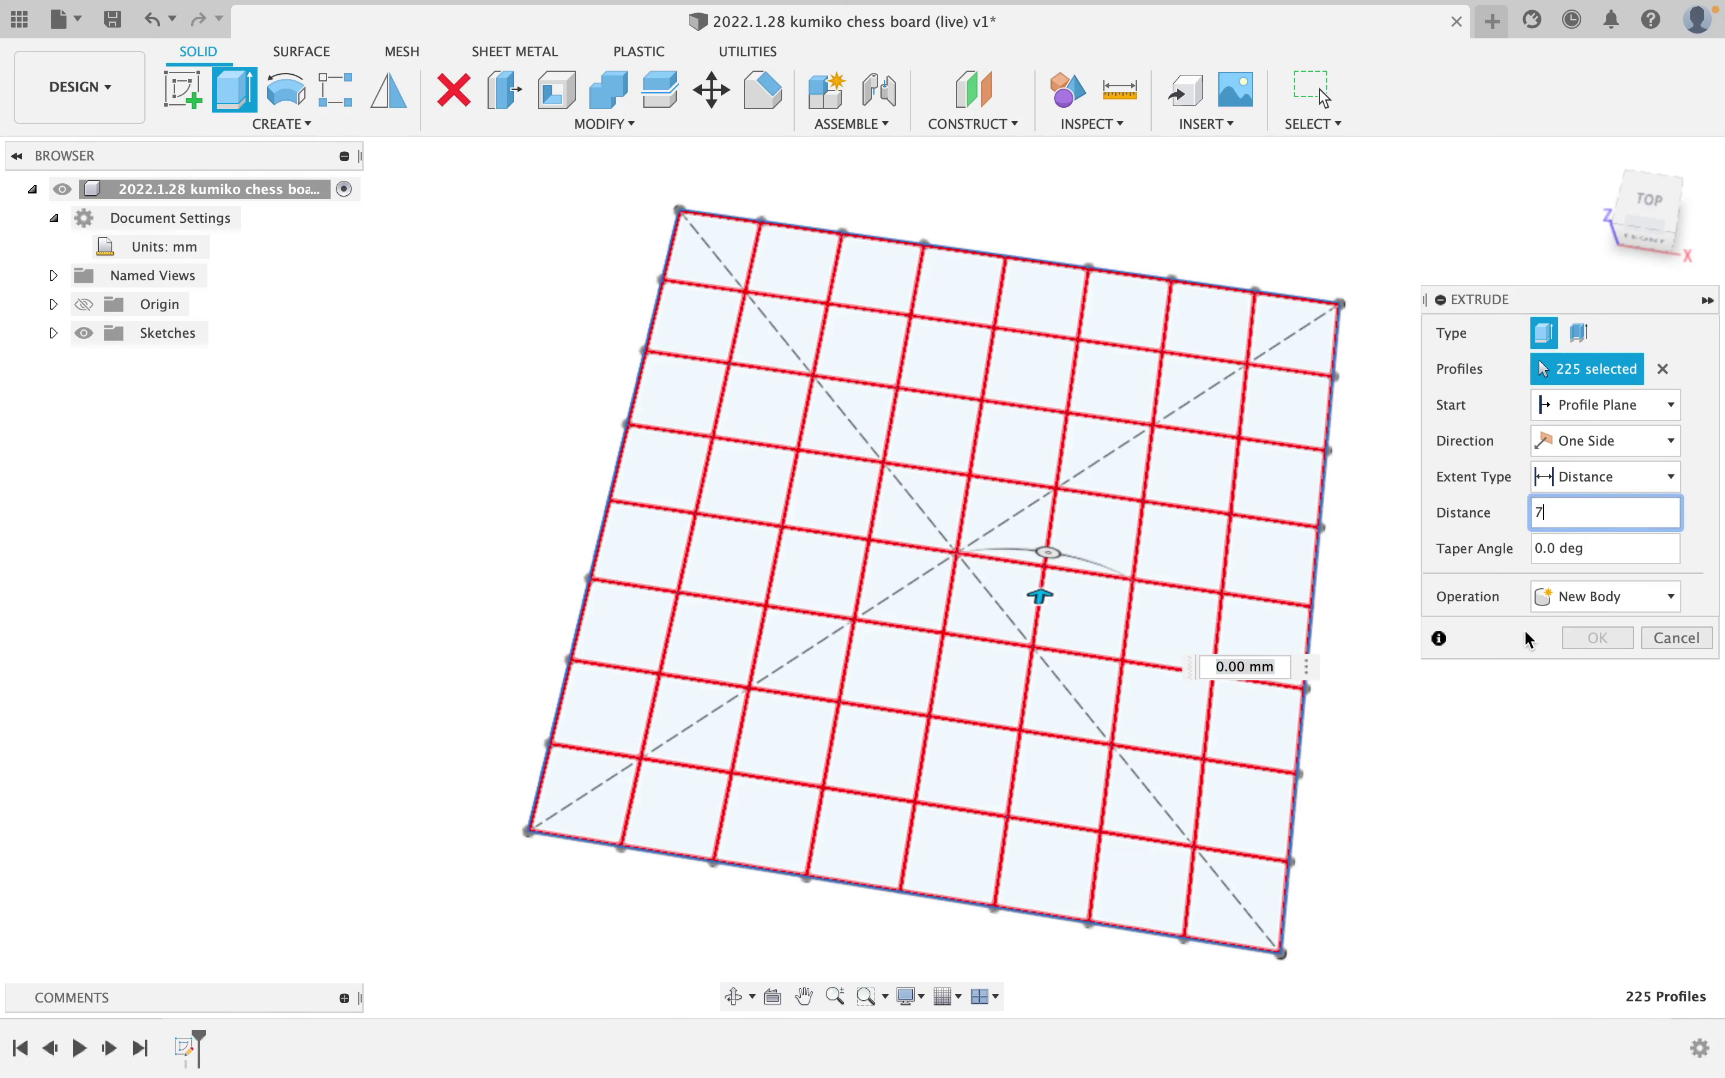
left_click(1591, 600)
left_click(1627, 721)
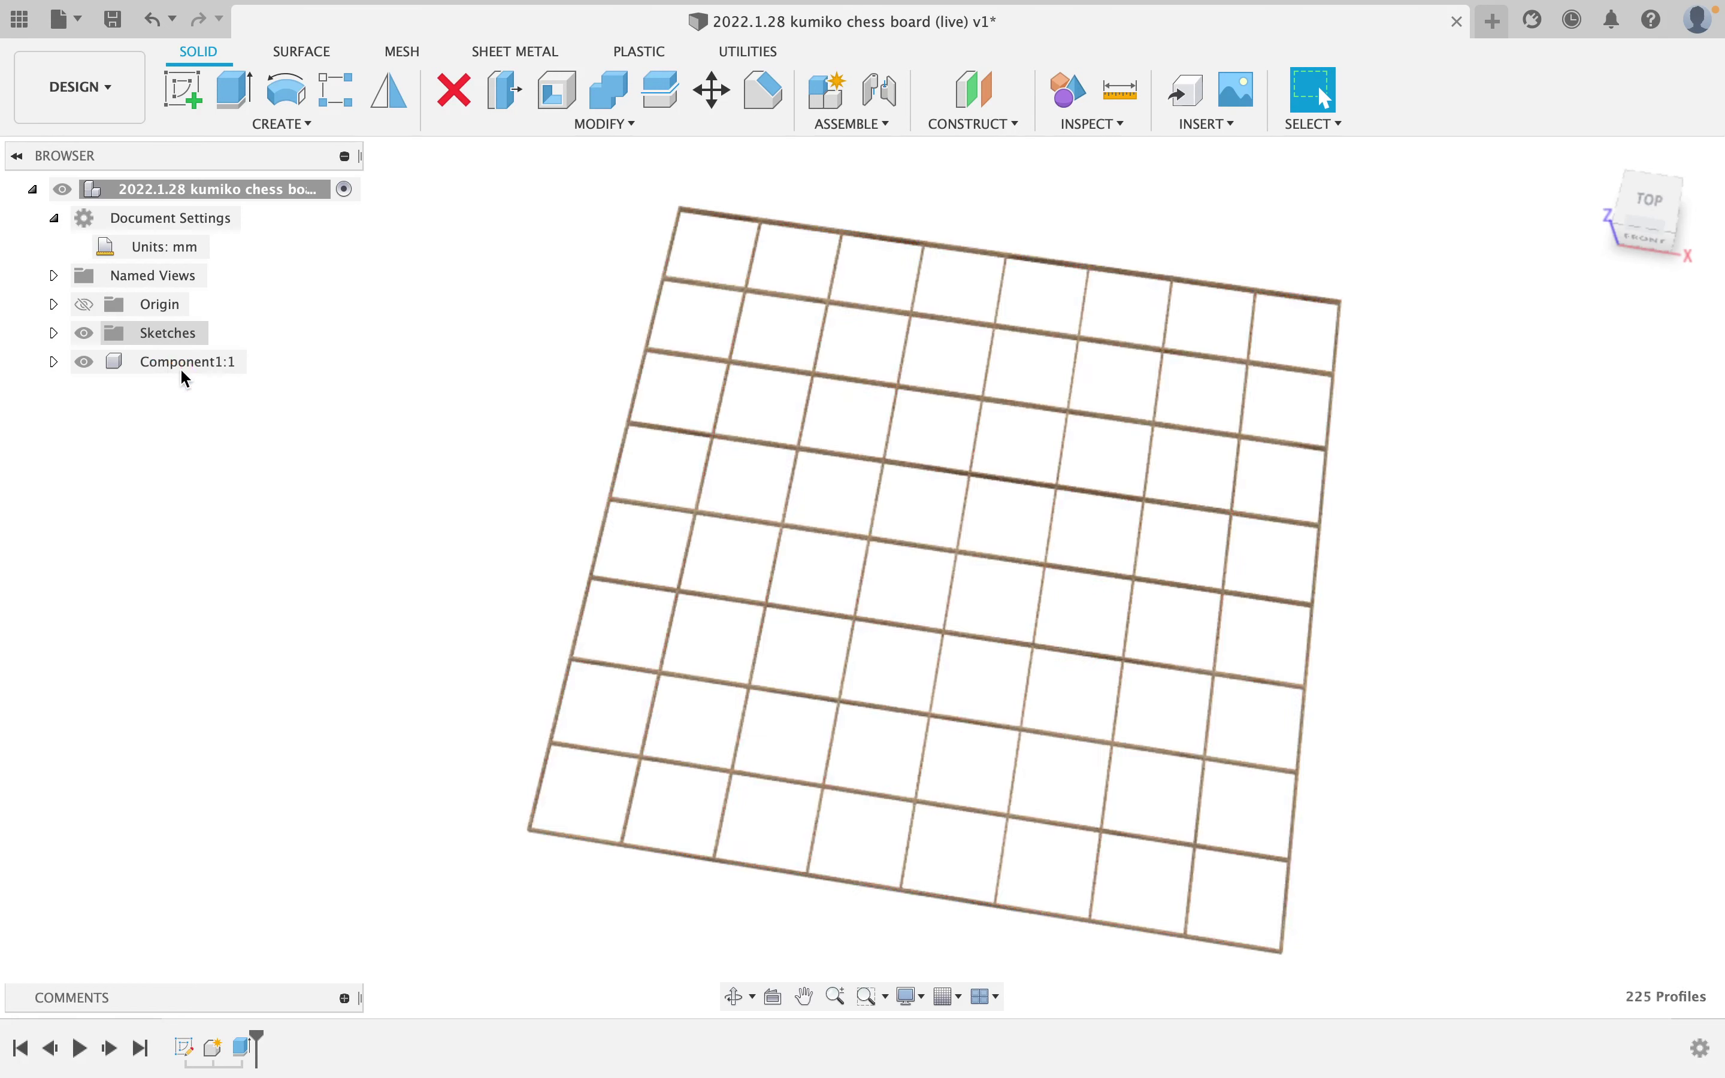
Rename the new component as grid.
left_click(187, 366)
double_click(195, 364)
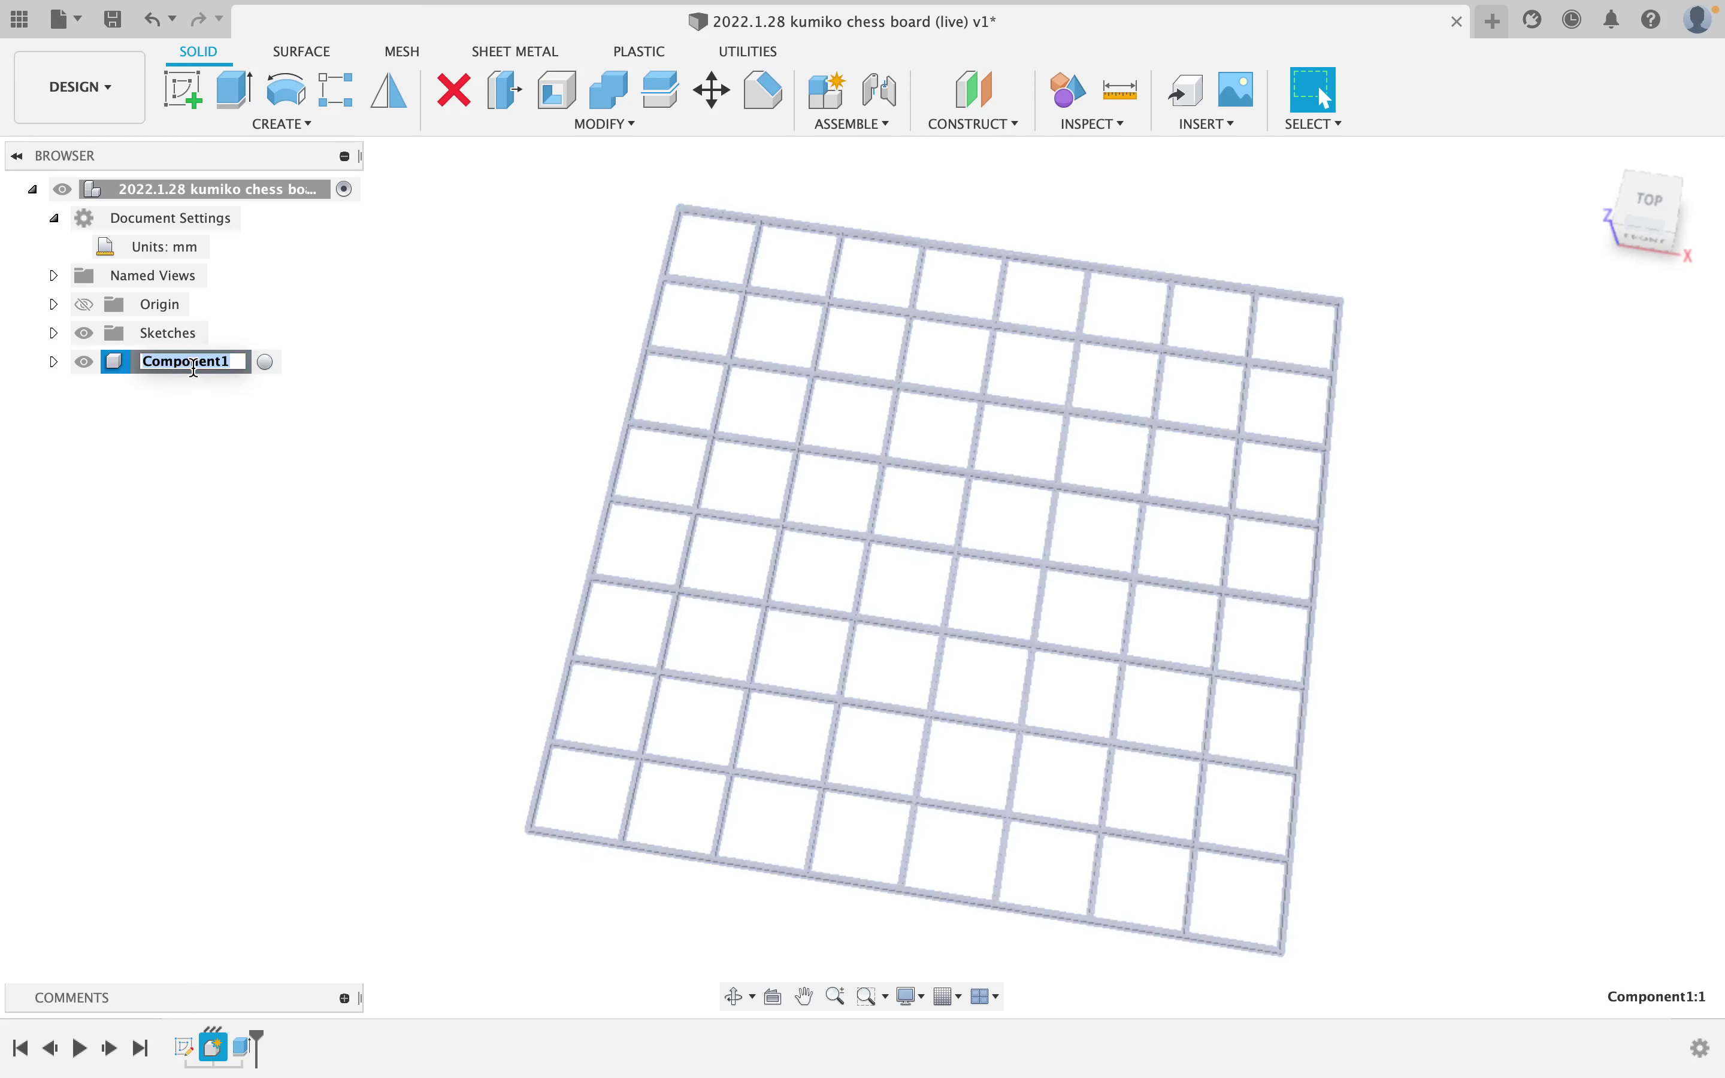
type("grid")
key("Return")
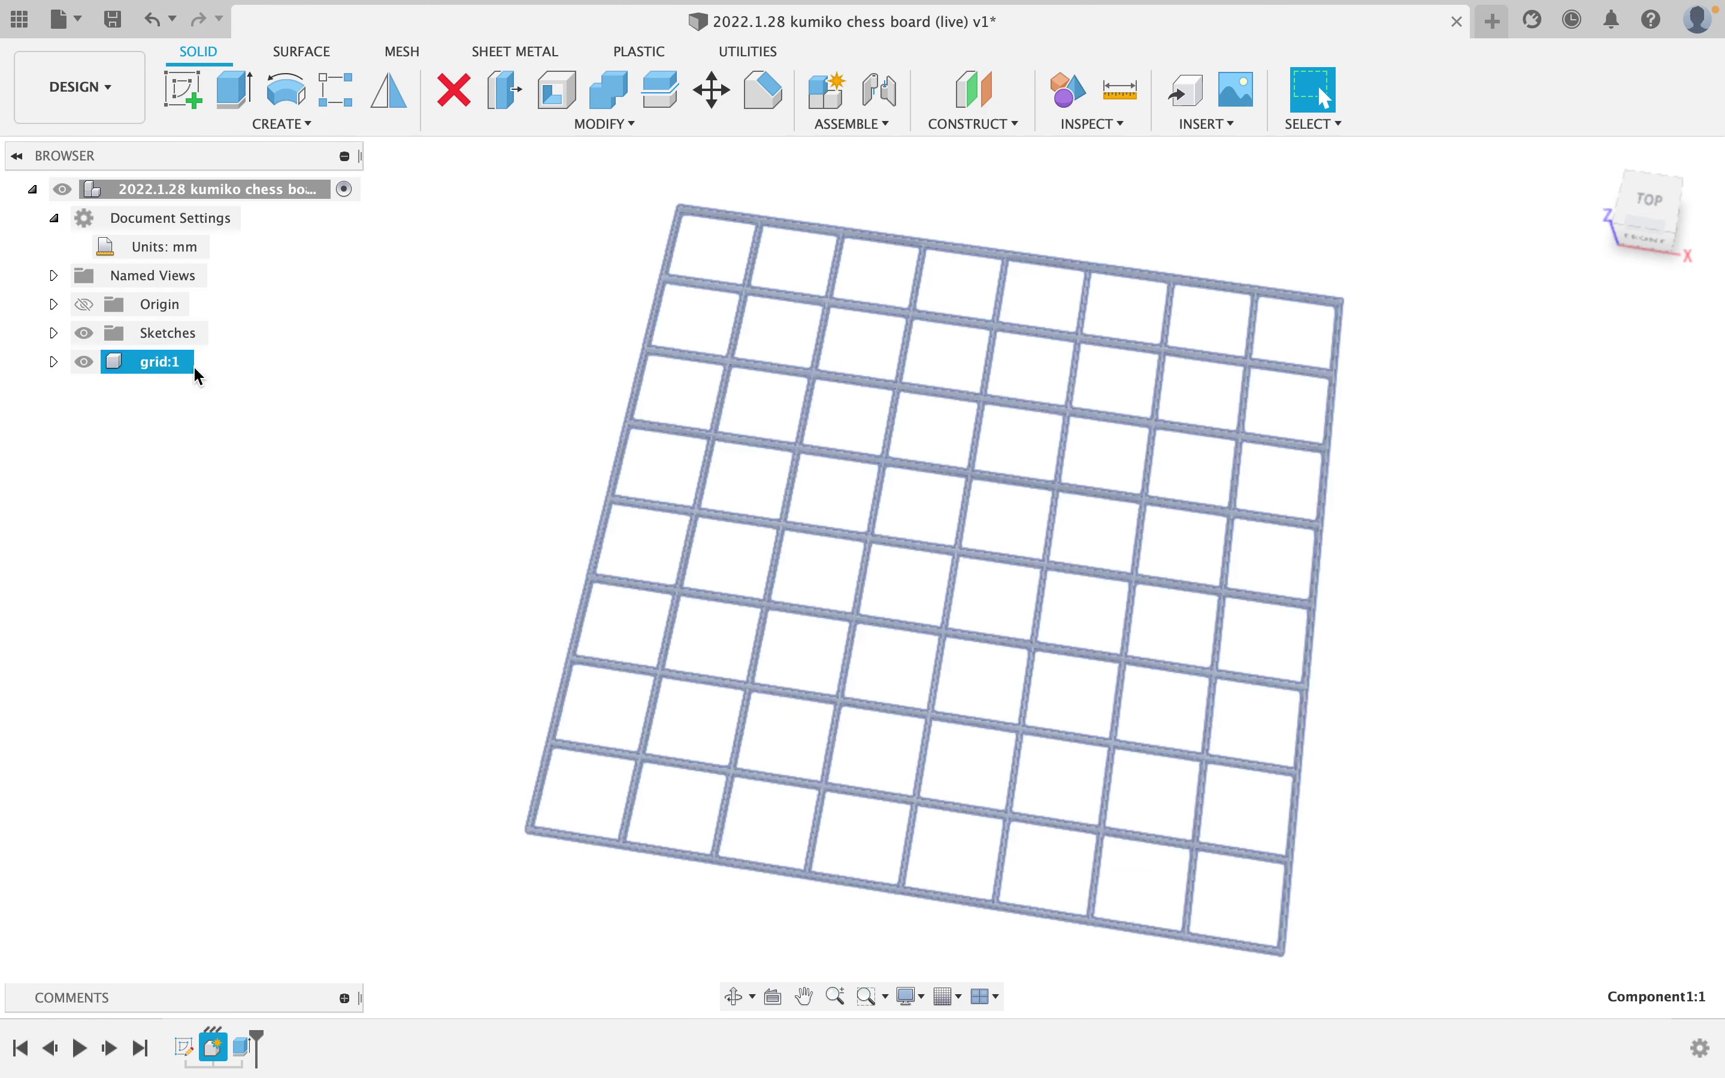
left_click(1451, 560)
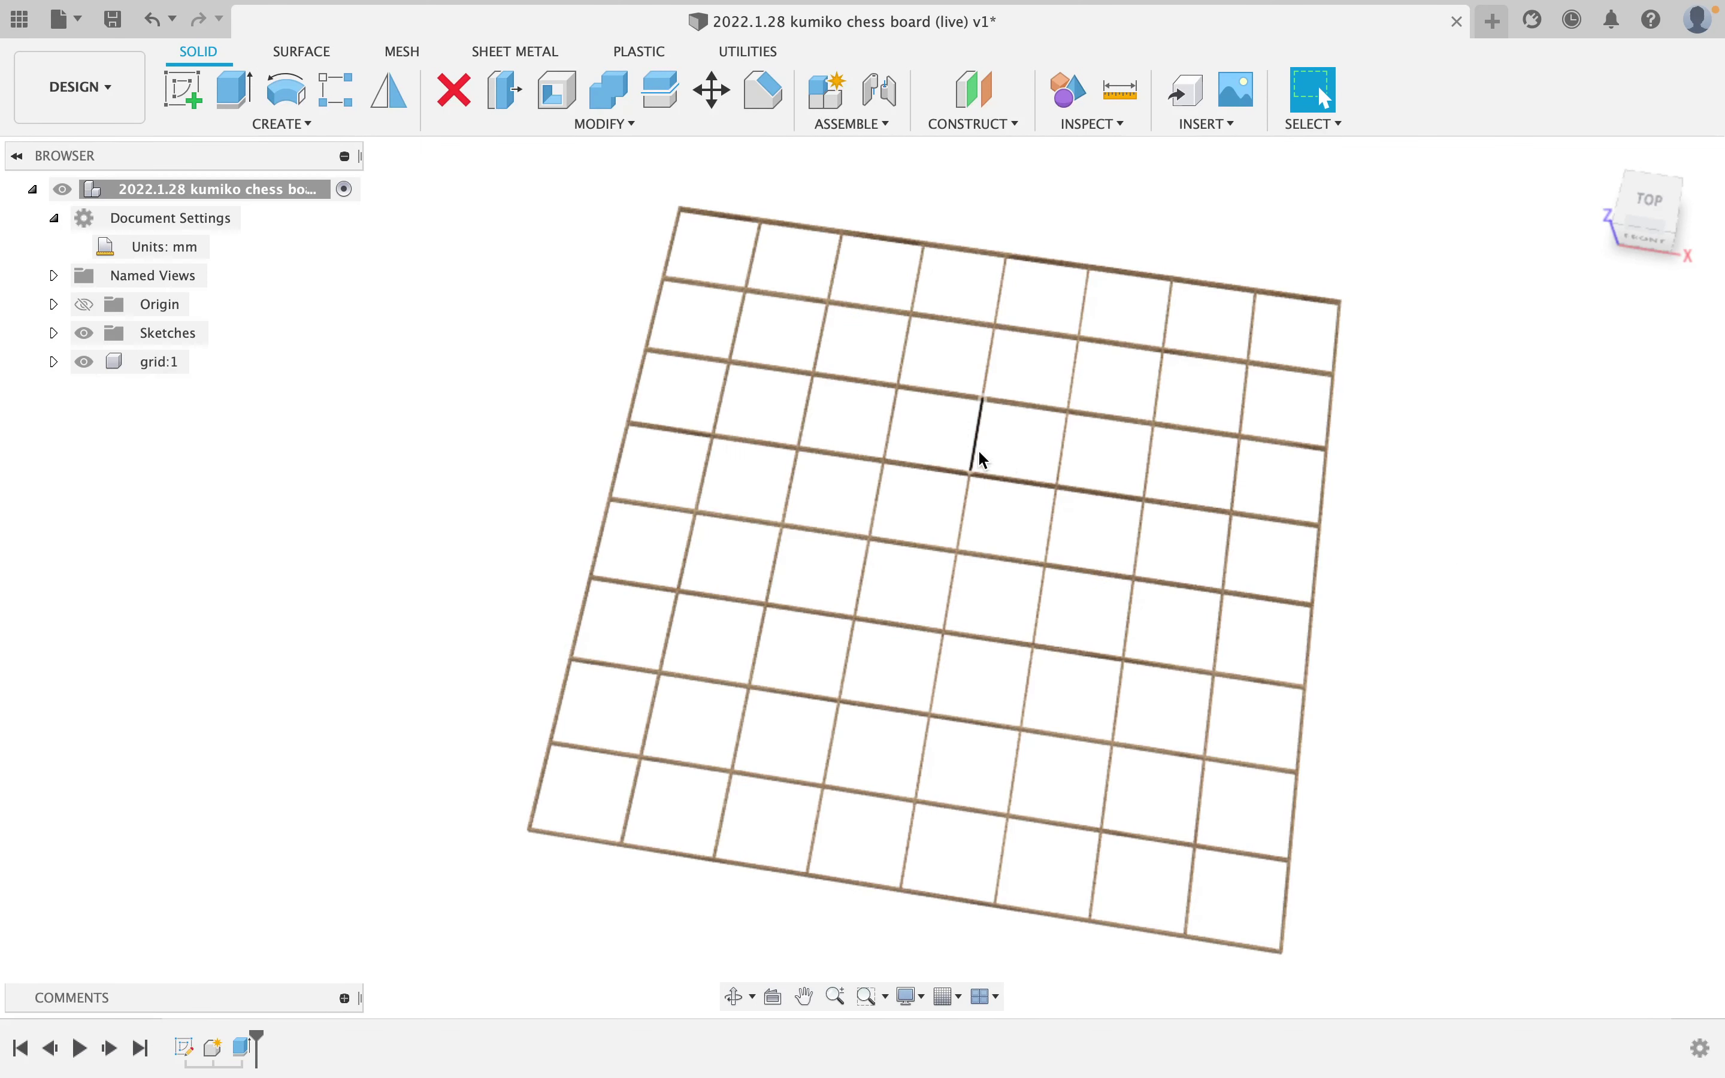
Start a new sketch on the horizontal XY origin plane.
mouse_move(983, 460)
middle_mouse_down("shift")
mouse_move(1040, 369)
mouse_move(1040, 412)
mouse_move(1017, 370)
mouse_move(993, 450)
middle_mouse_up("shift")
scroll(995, 443, "up", 4)
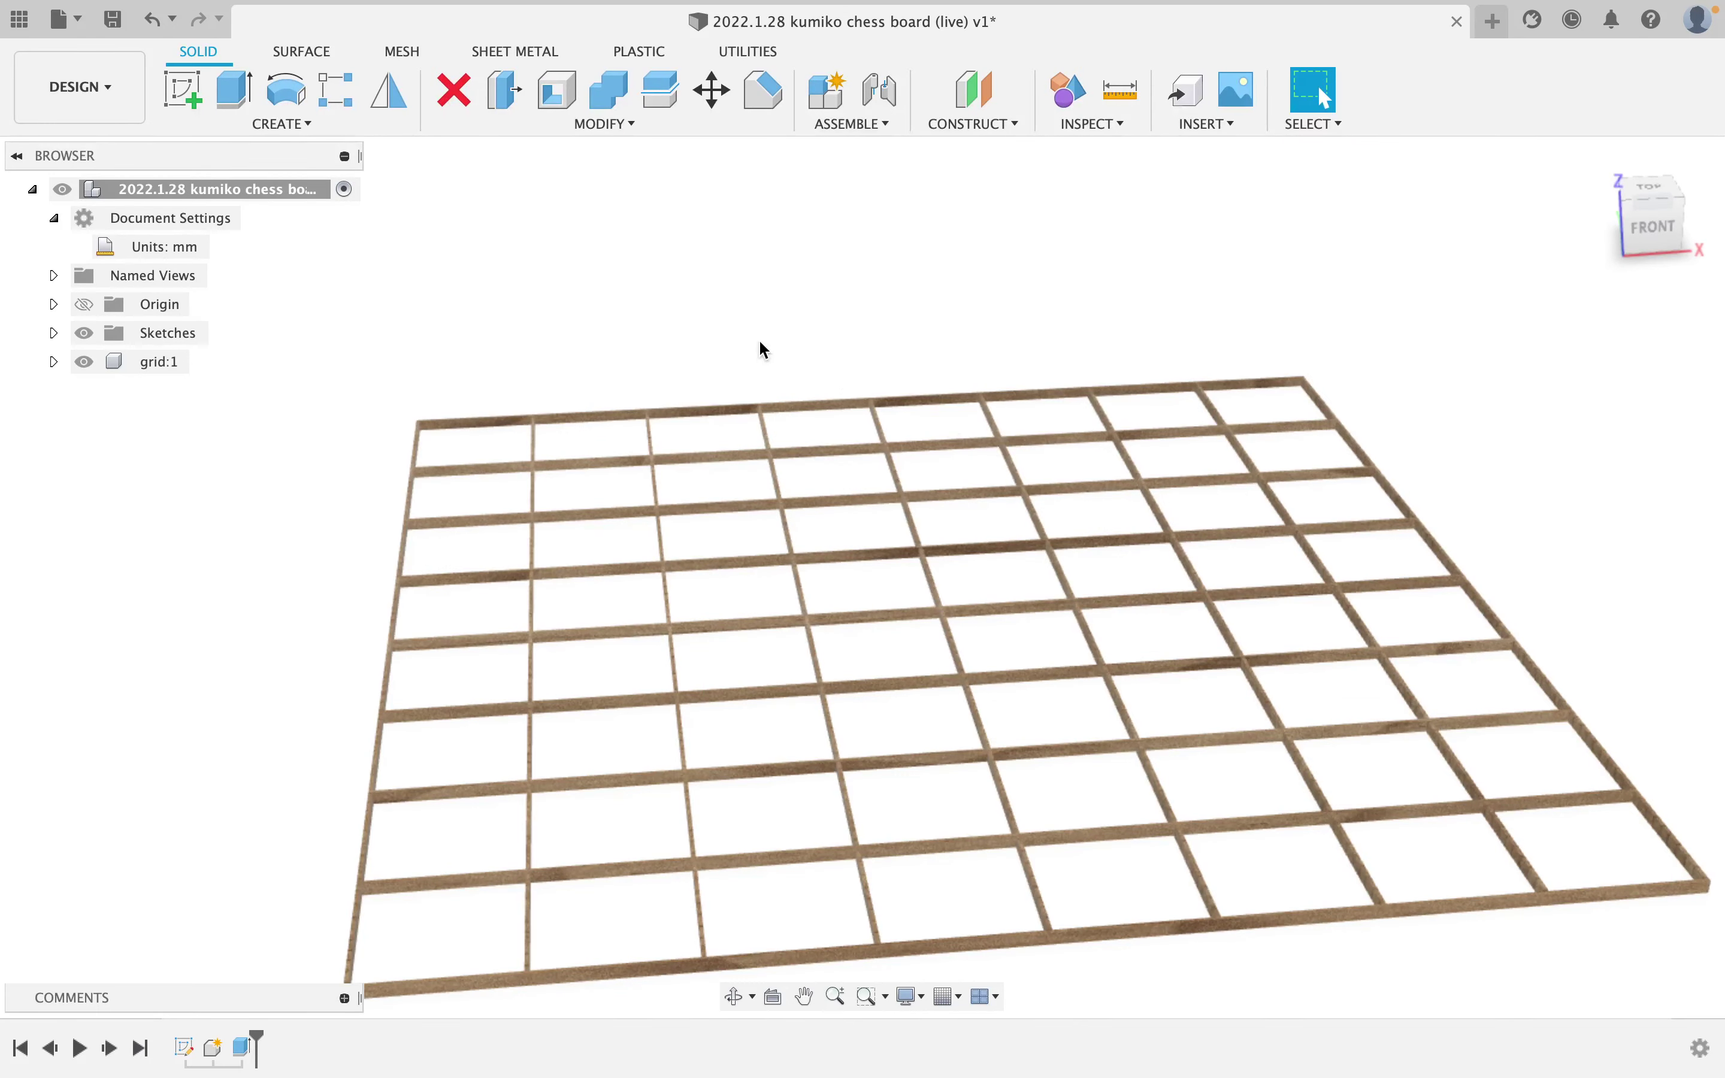
middle_click_drag(764, 349, 743, 431, "shift")
scroll(743, 431, "down", 3)
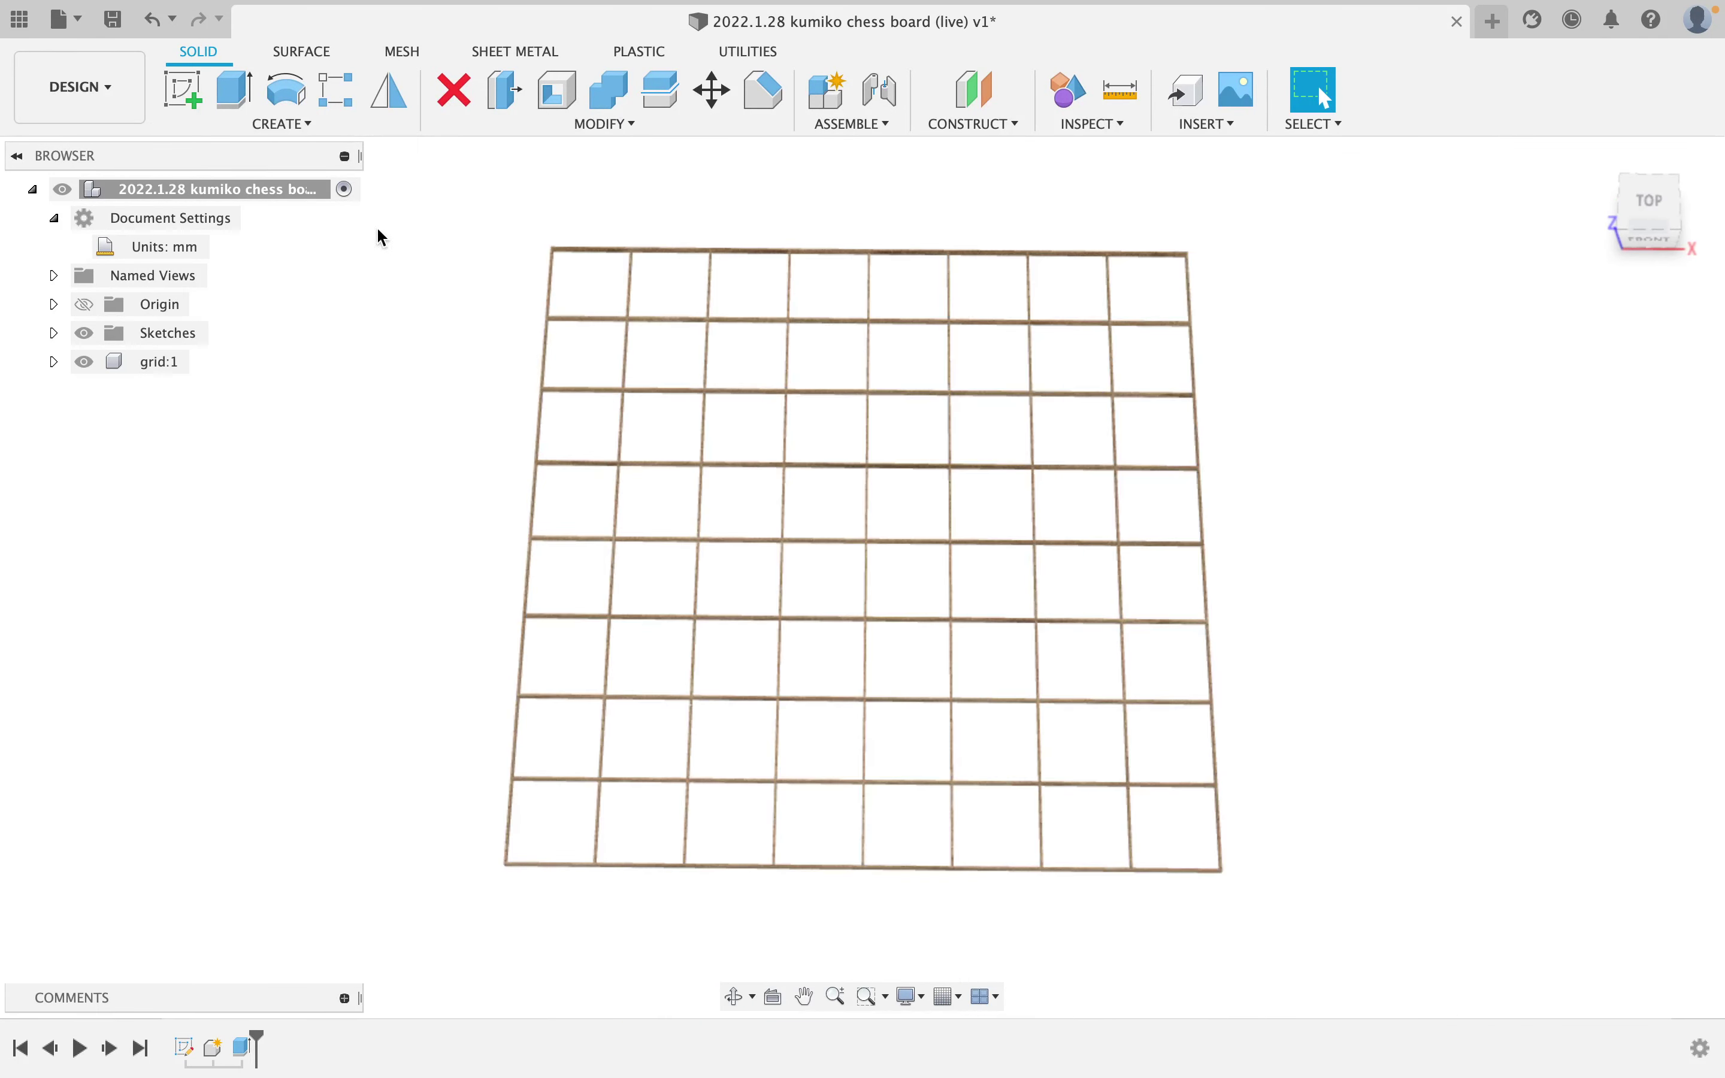
left_click(171, 100)
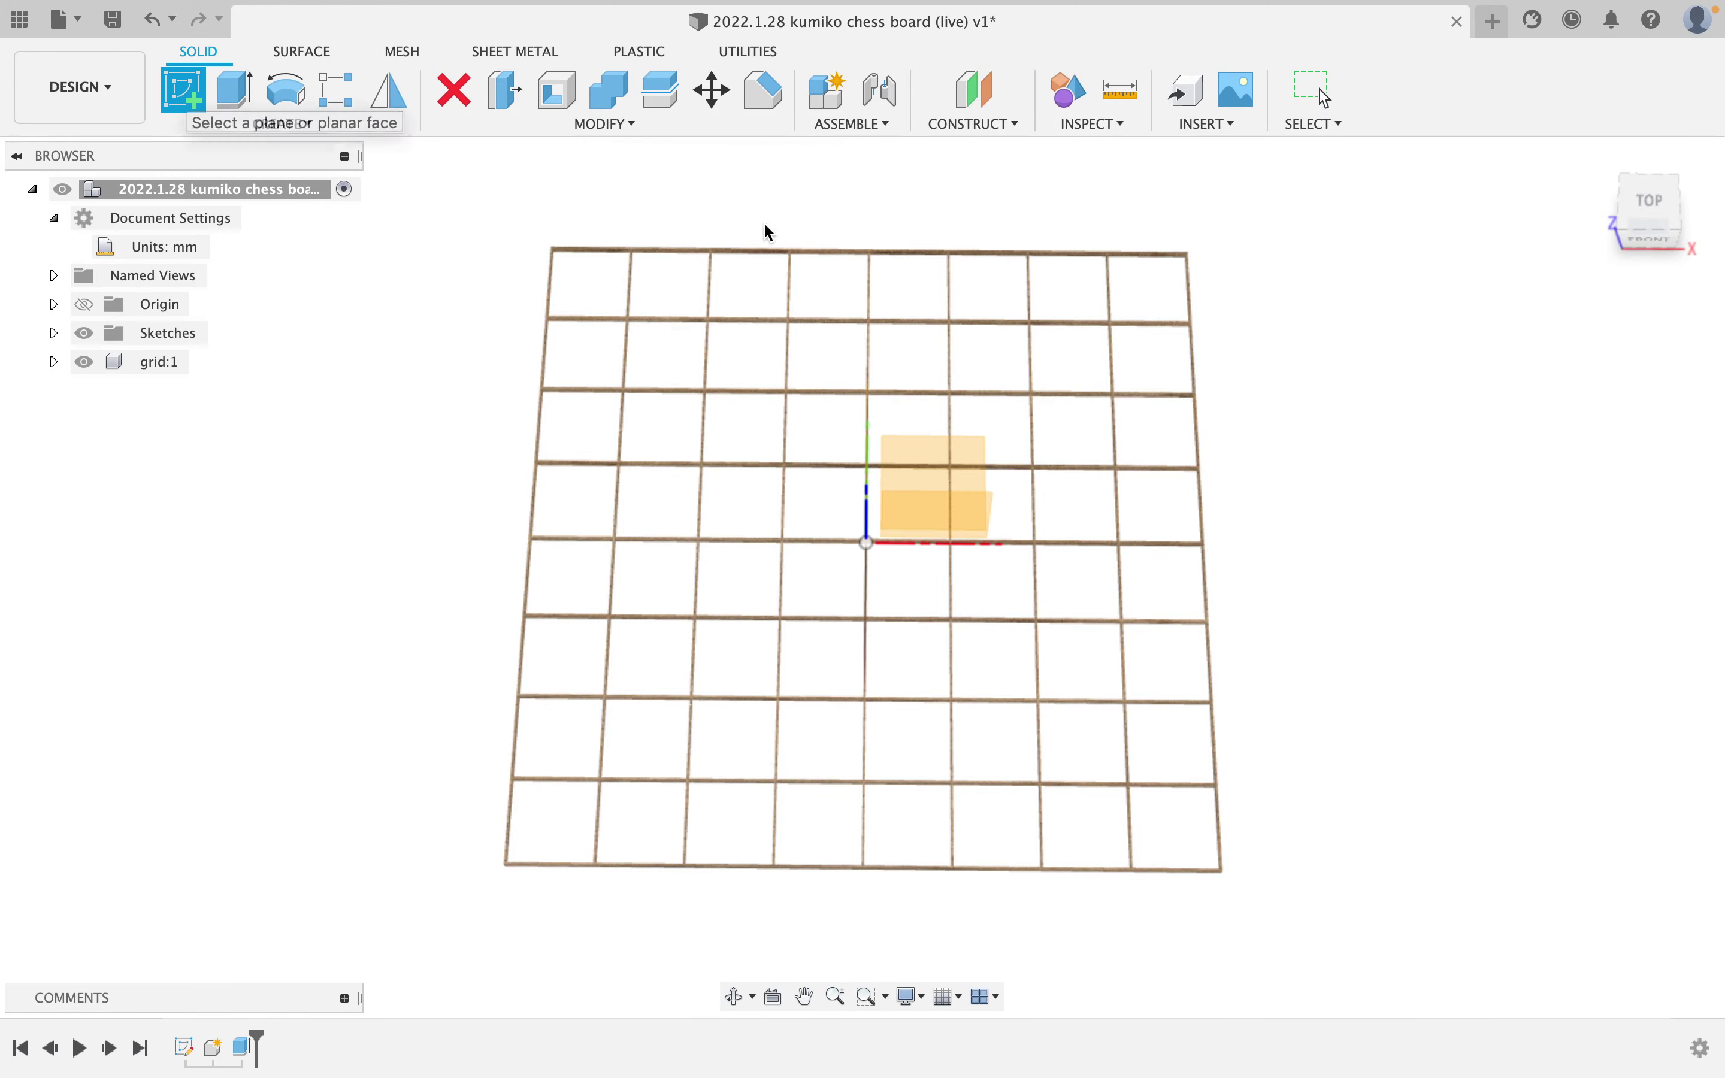
left_click(922, 482)
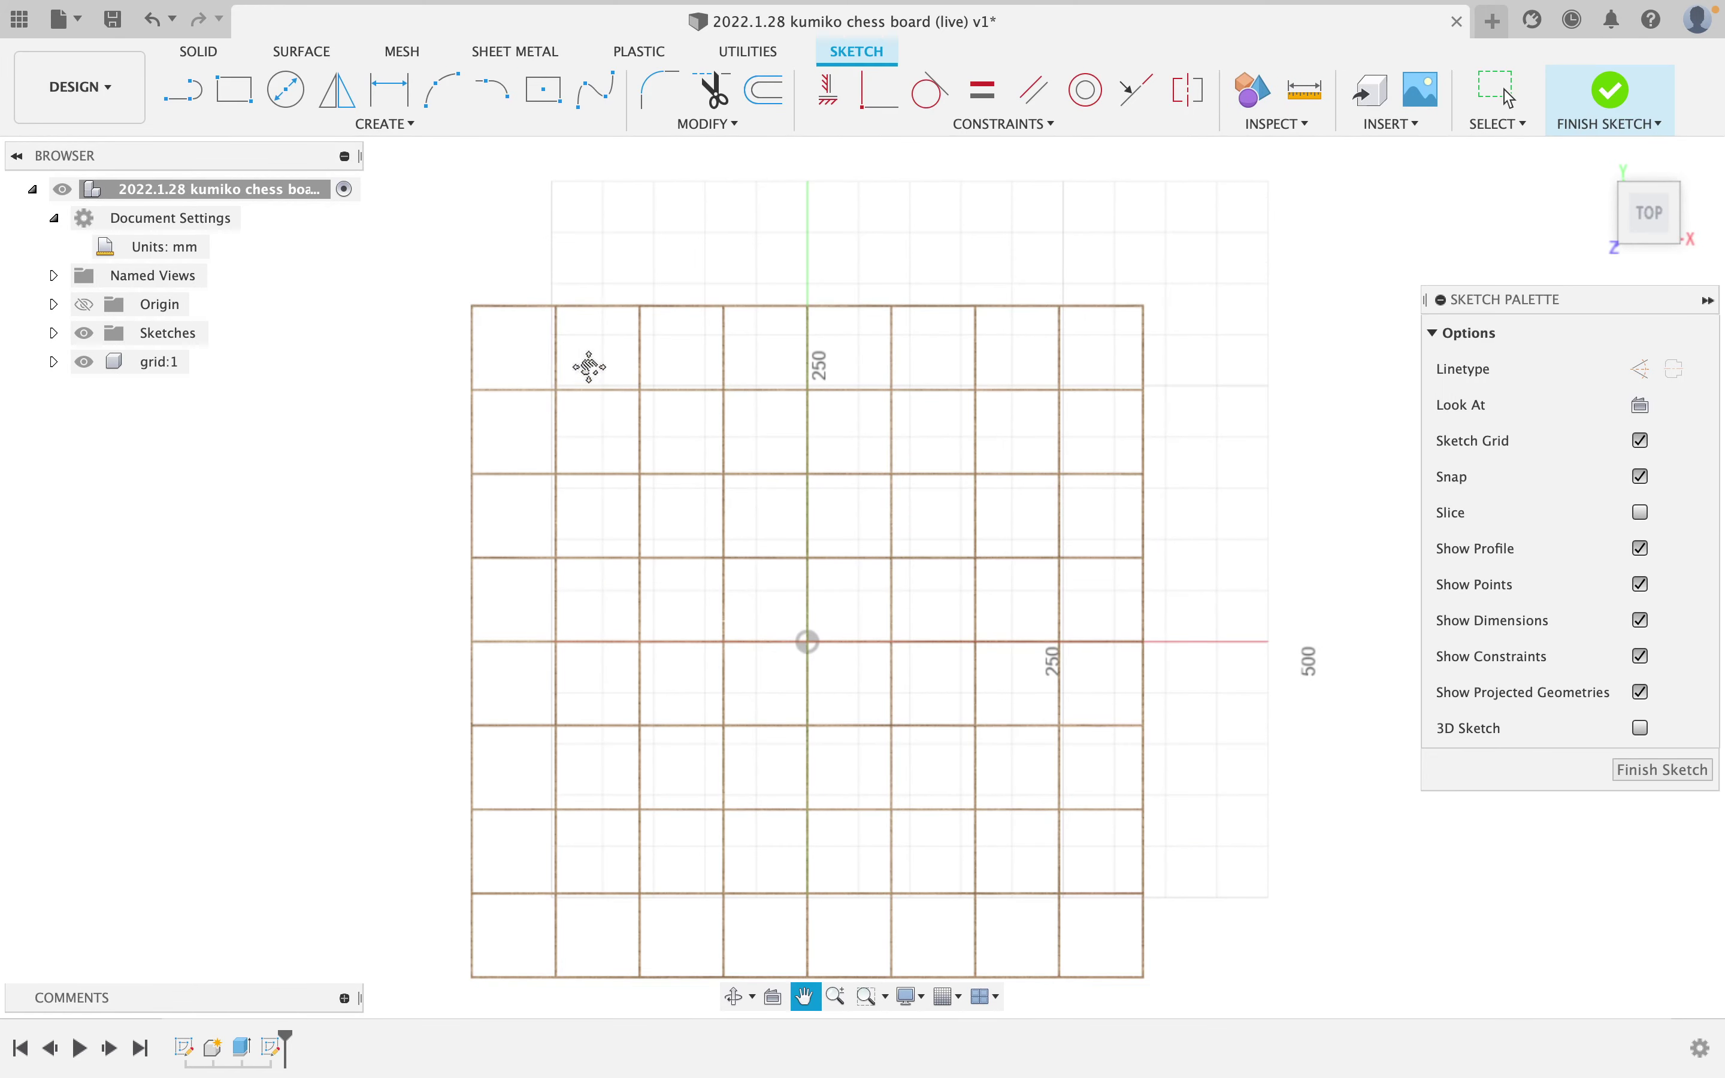
Project the top face of the grid body into the sketch with Projection Link enabled.
scroll(750, 446, "up", 6)
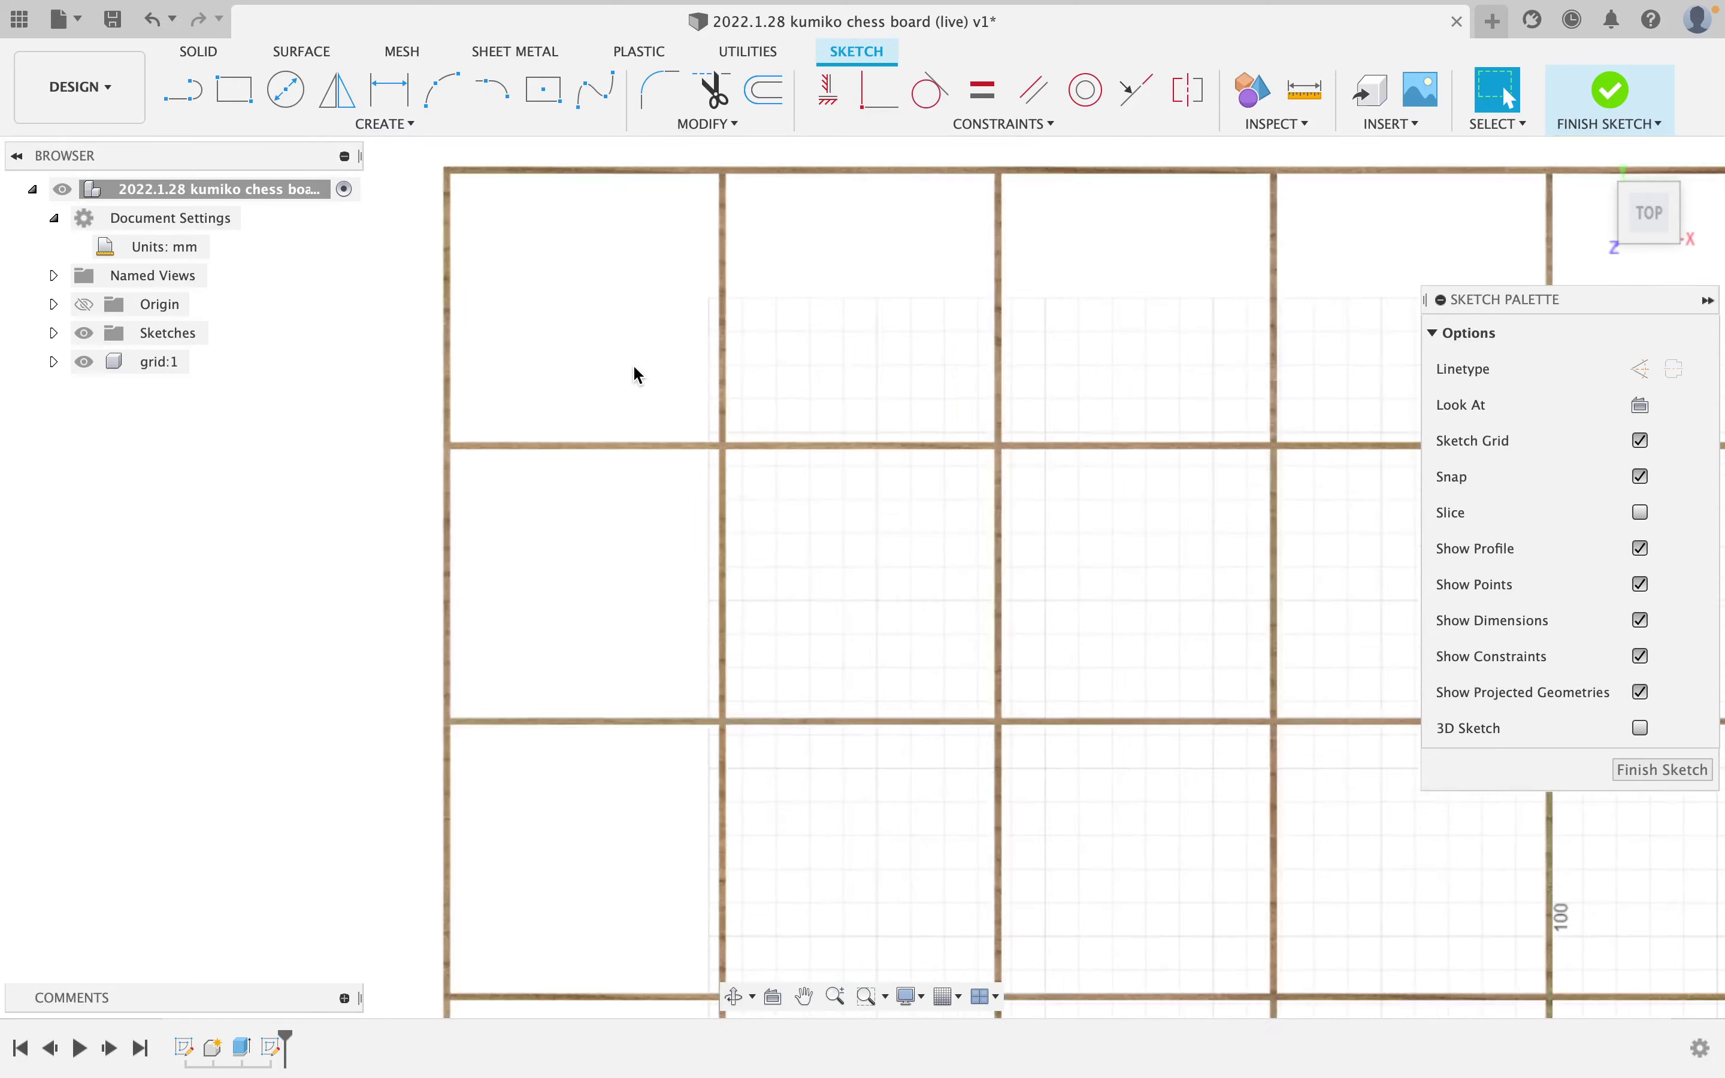
scroll(638, 375, "up", 4)
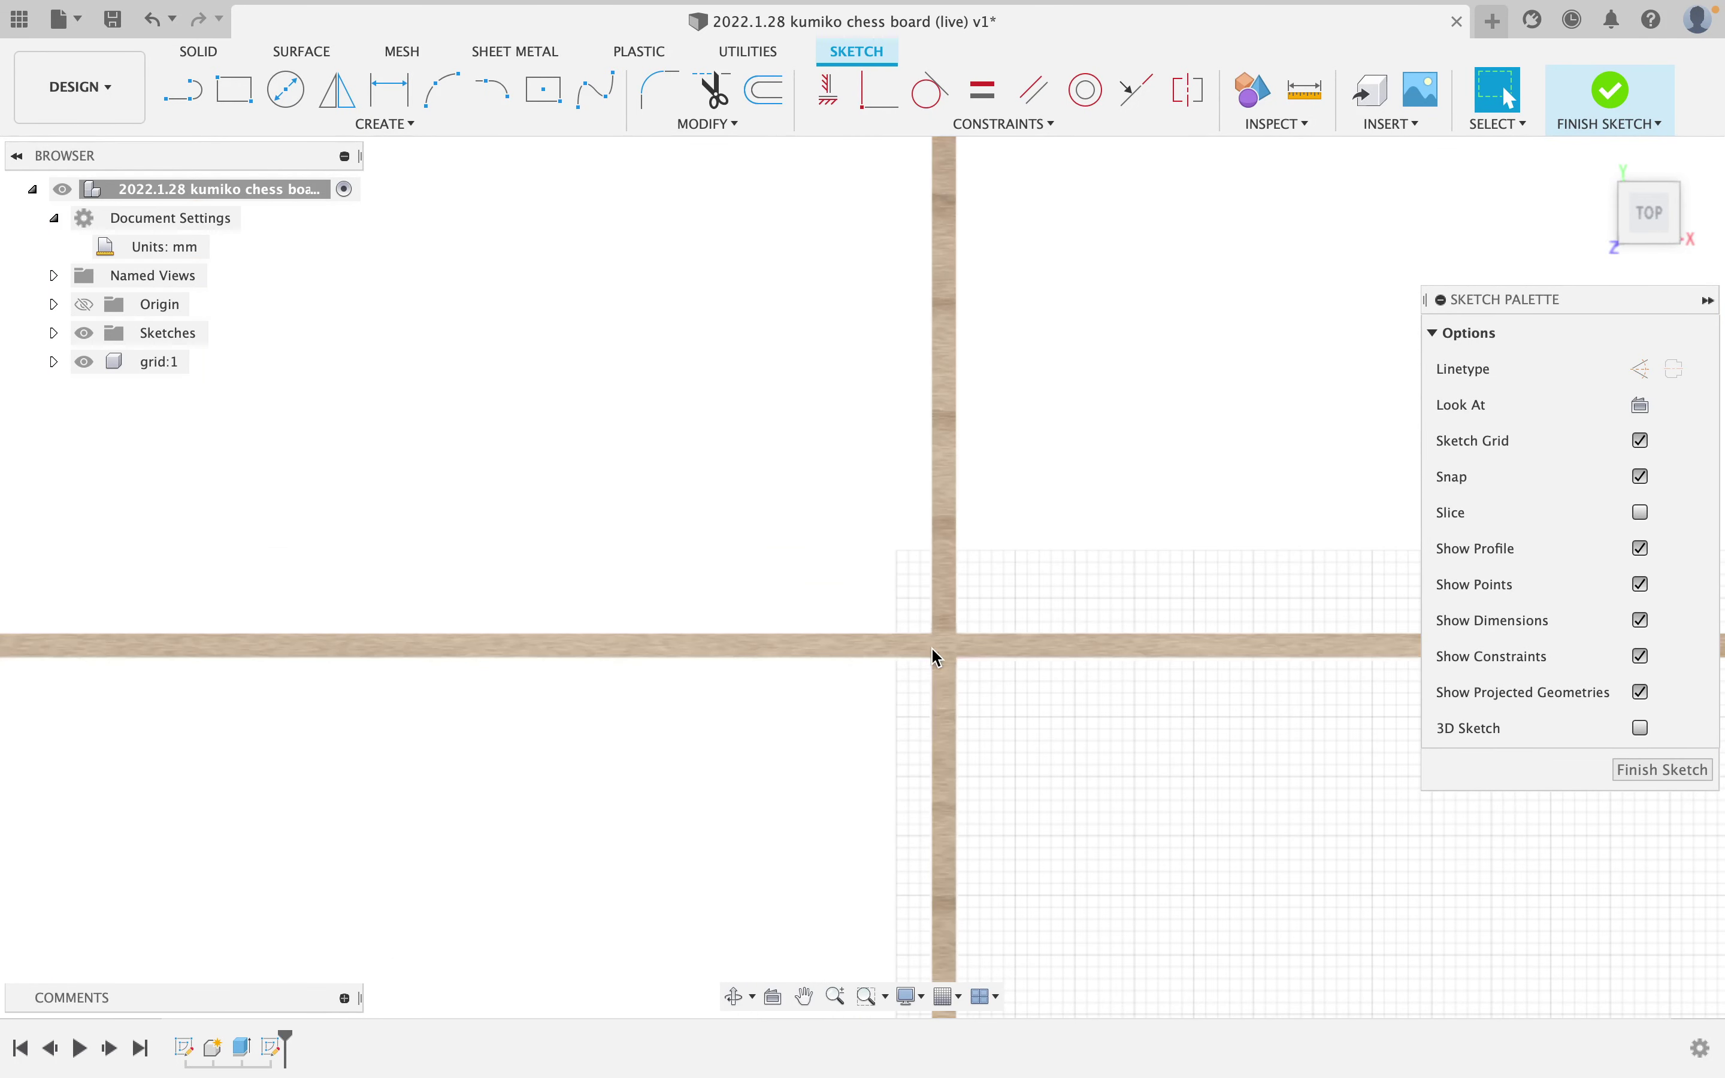
key("p")
left_click(945, 648)
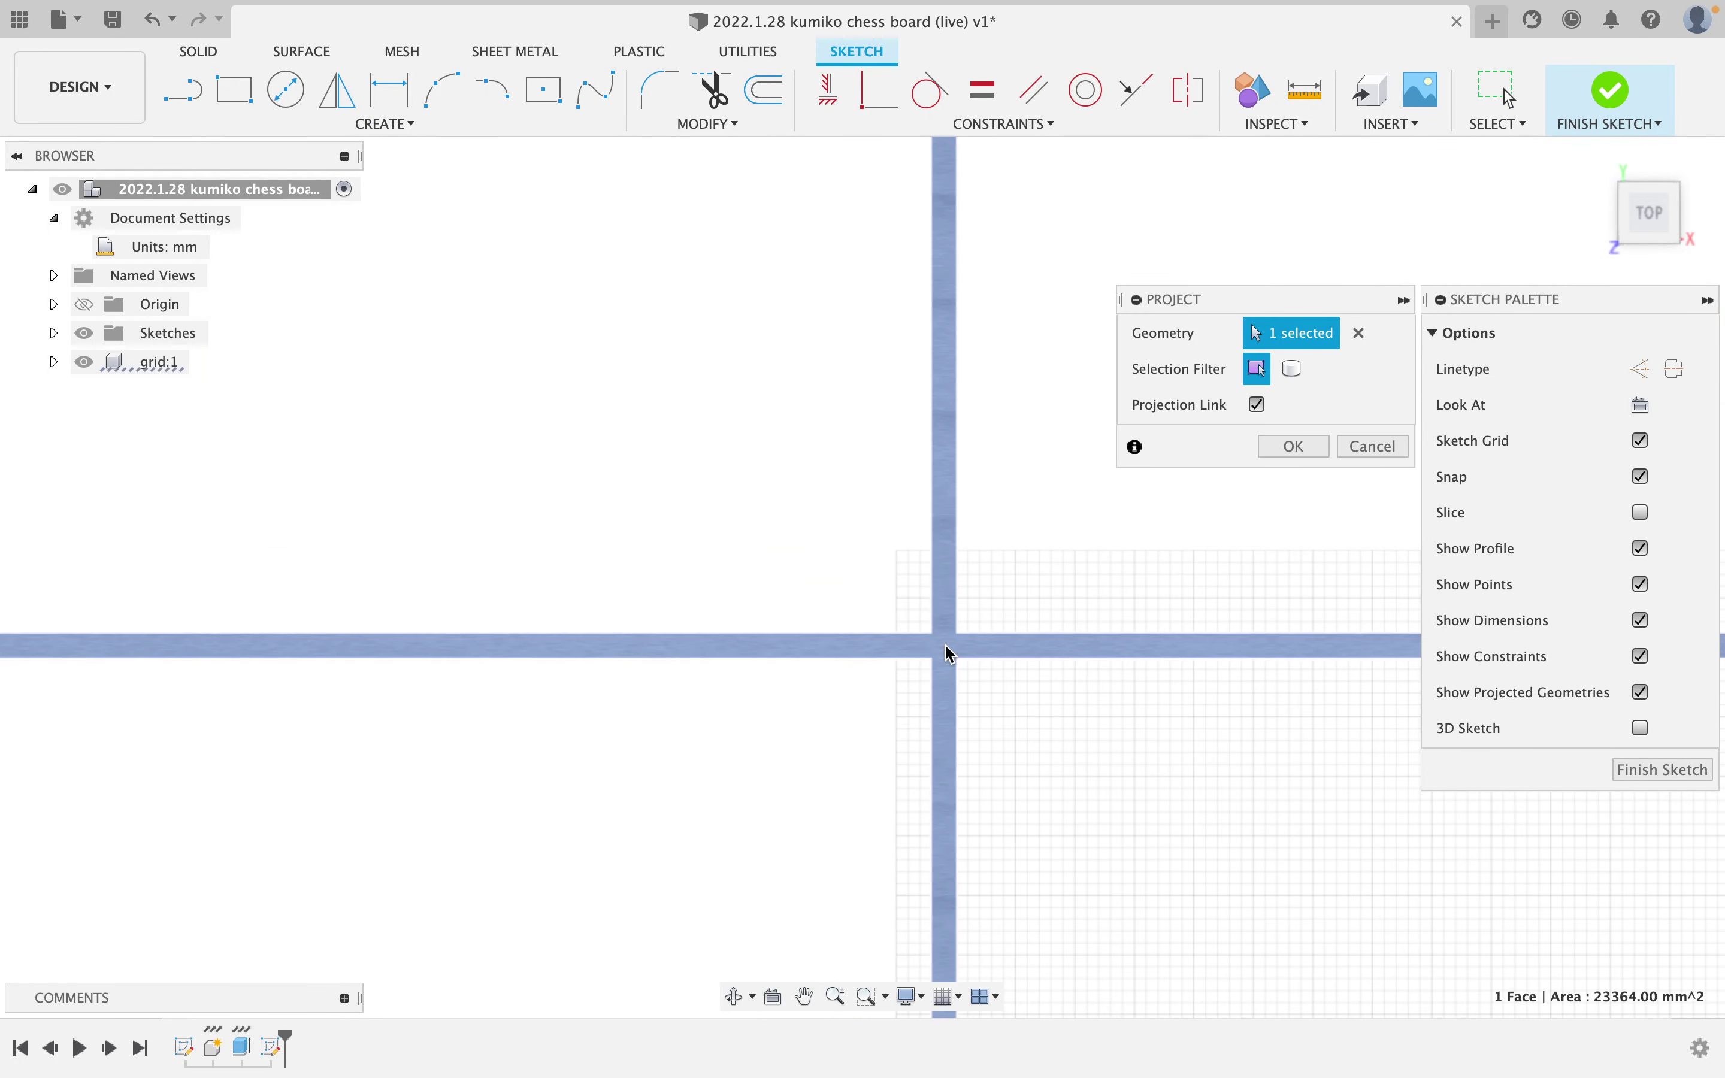
left_click(1281, 455)
Draw construction diagonals across the upper-left corner cell, plus a horizontal construction line from their crossing to the midpoint of the cell's right side.
scroll(604, 501, "down", 5)
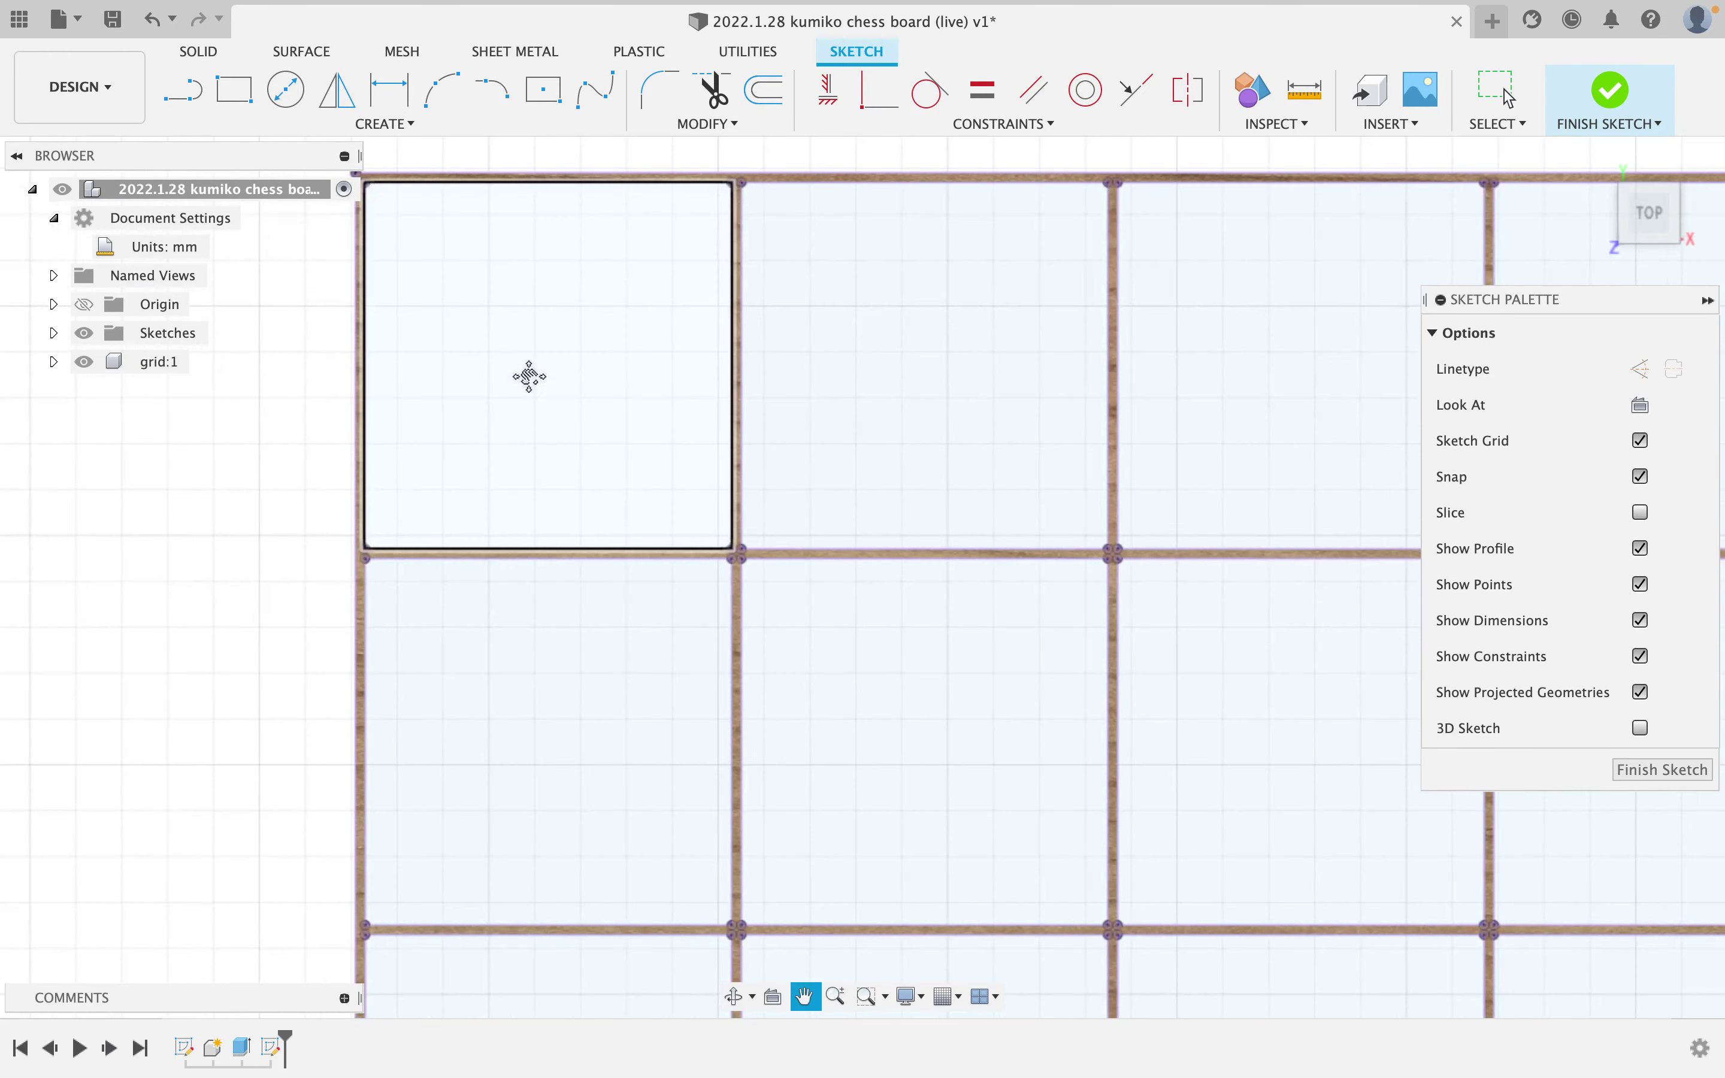
middle_click_drag(528, 373, 640, 472)
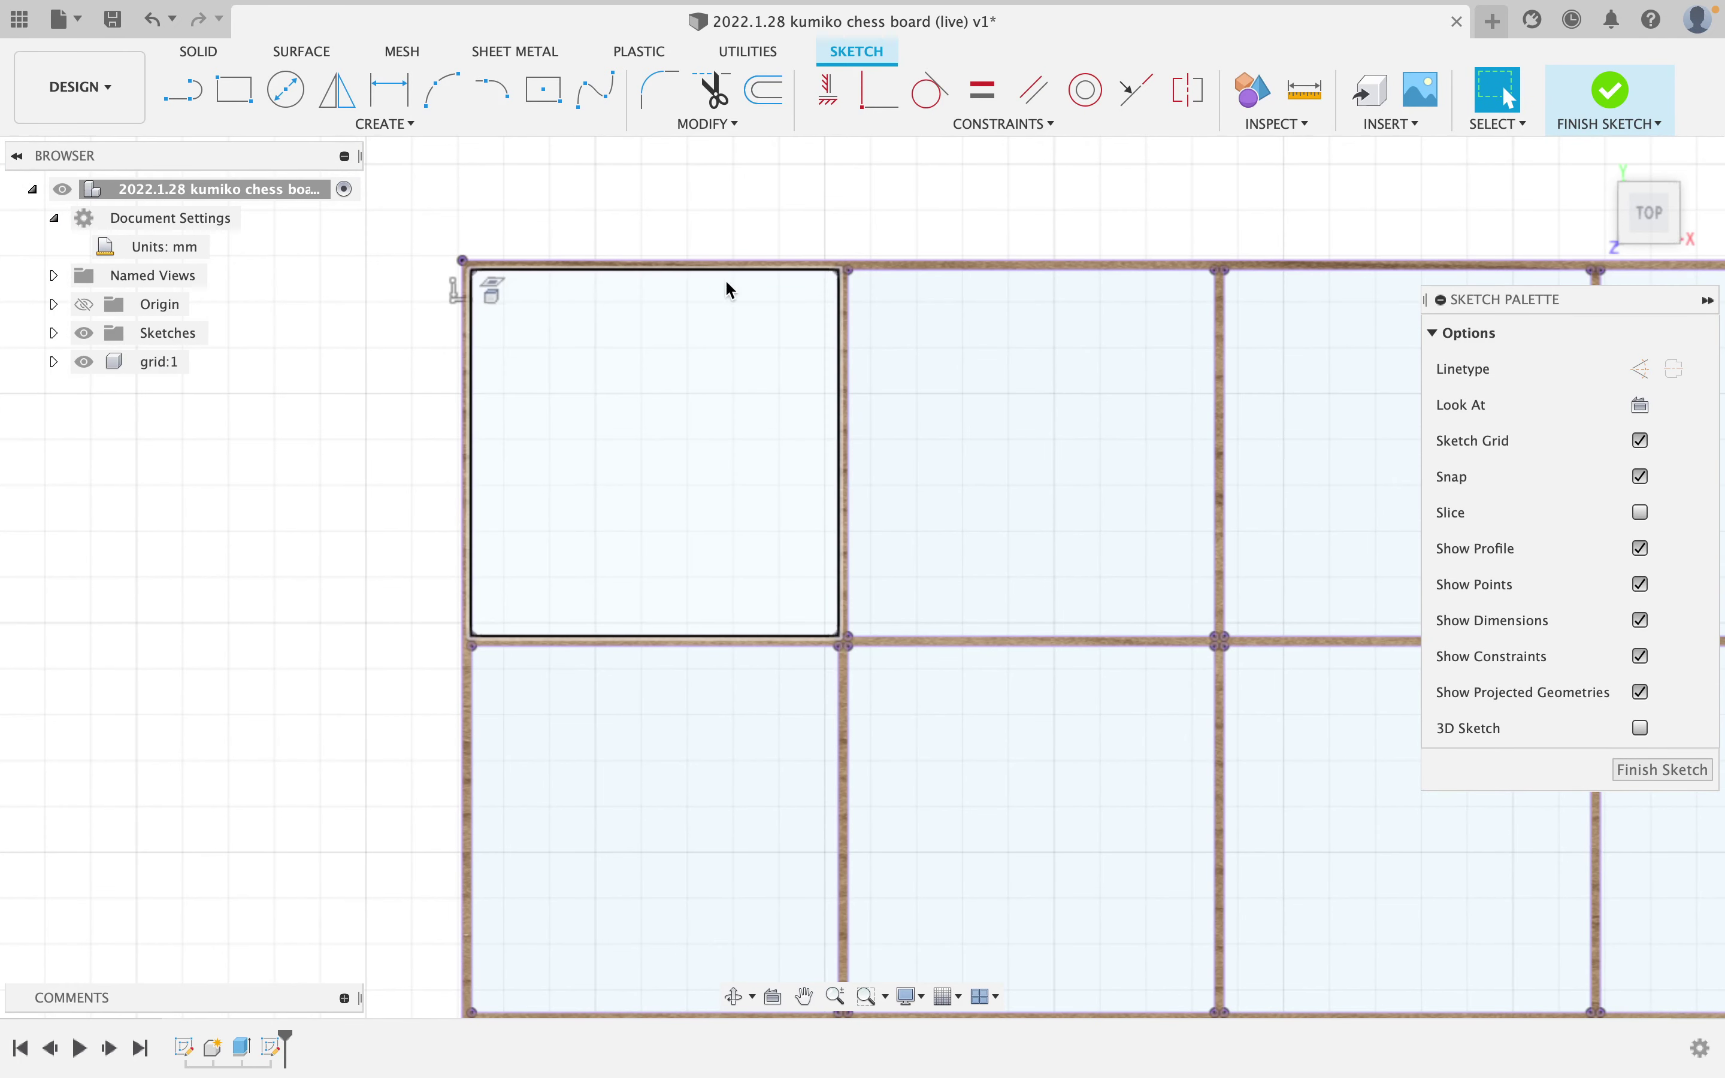
scroll(622, 280, "up", 3)
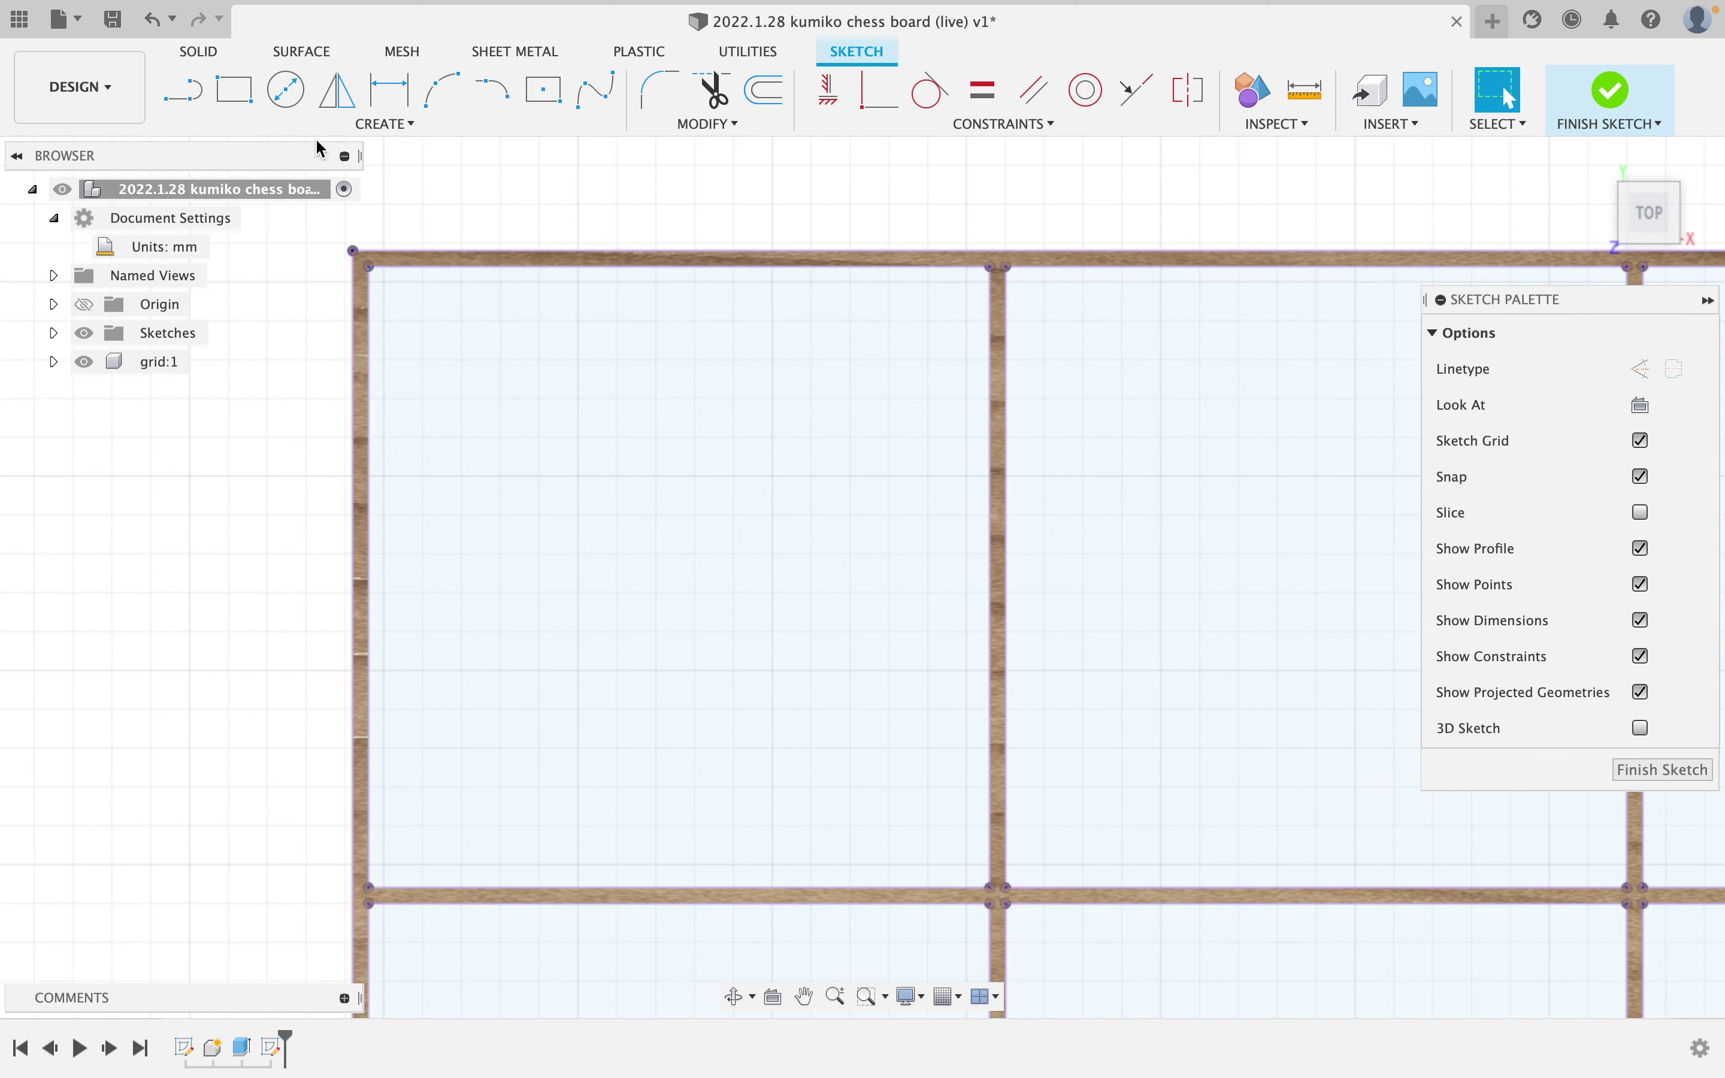
left_click(199, 96)
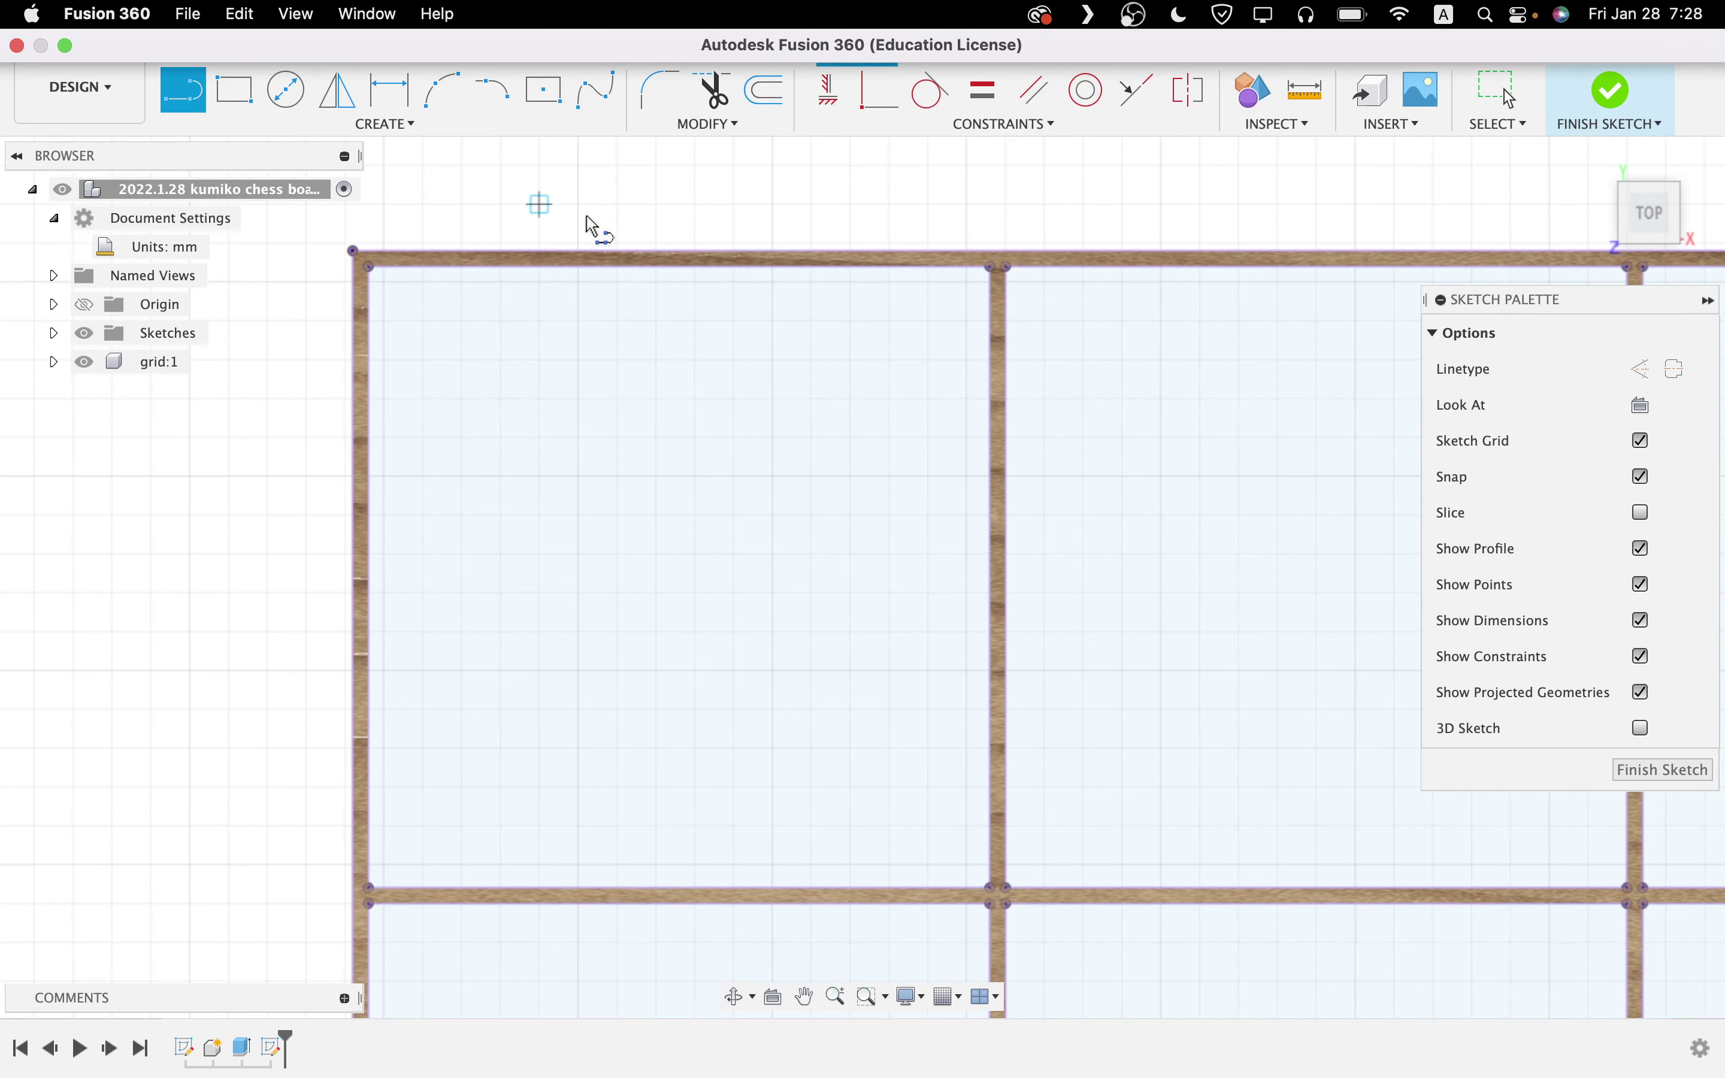
key("x")
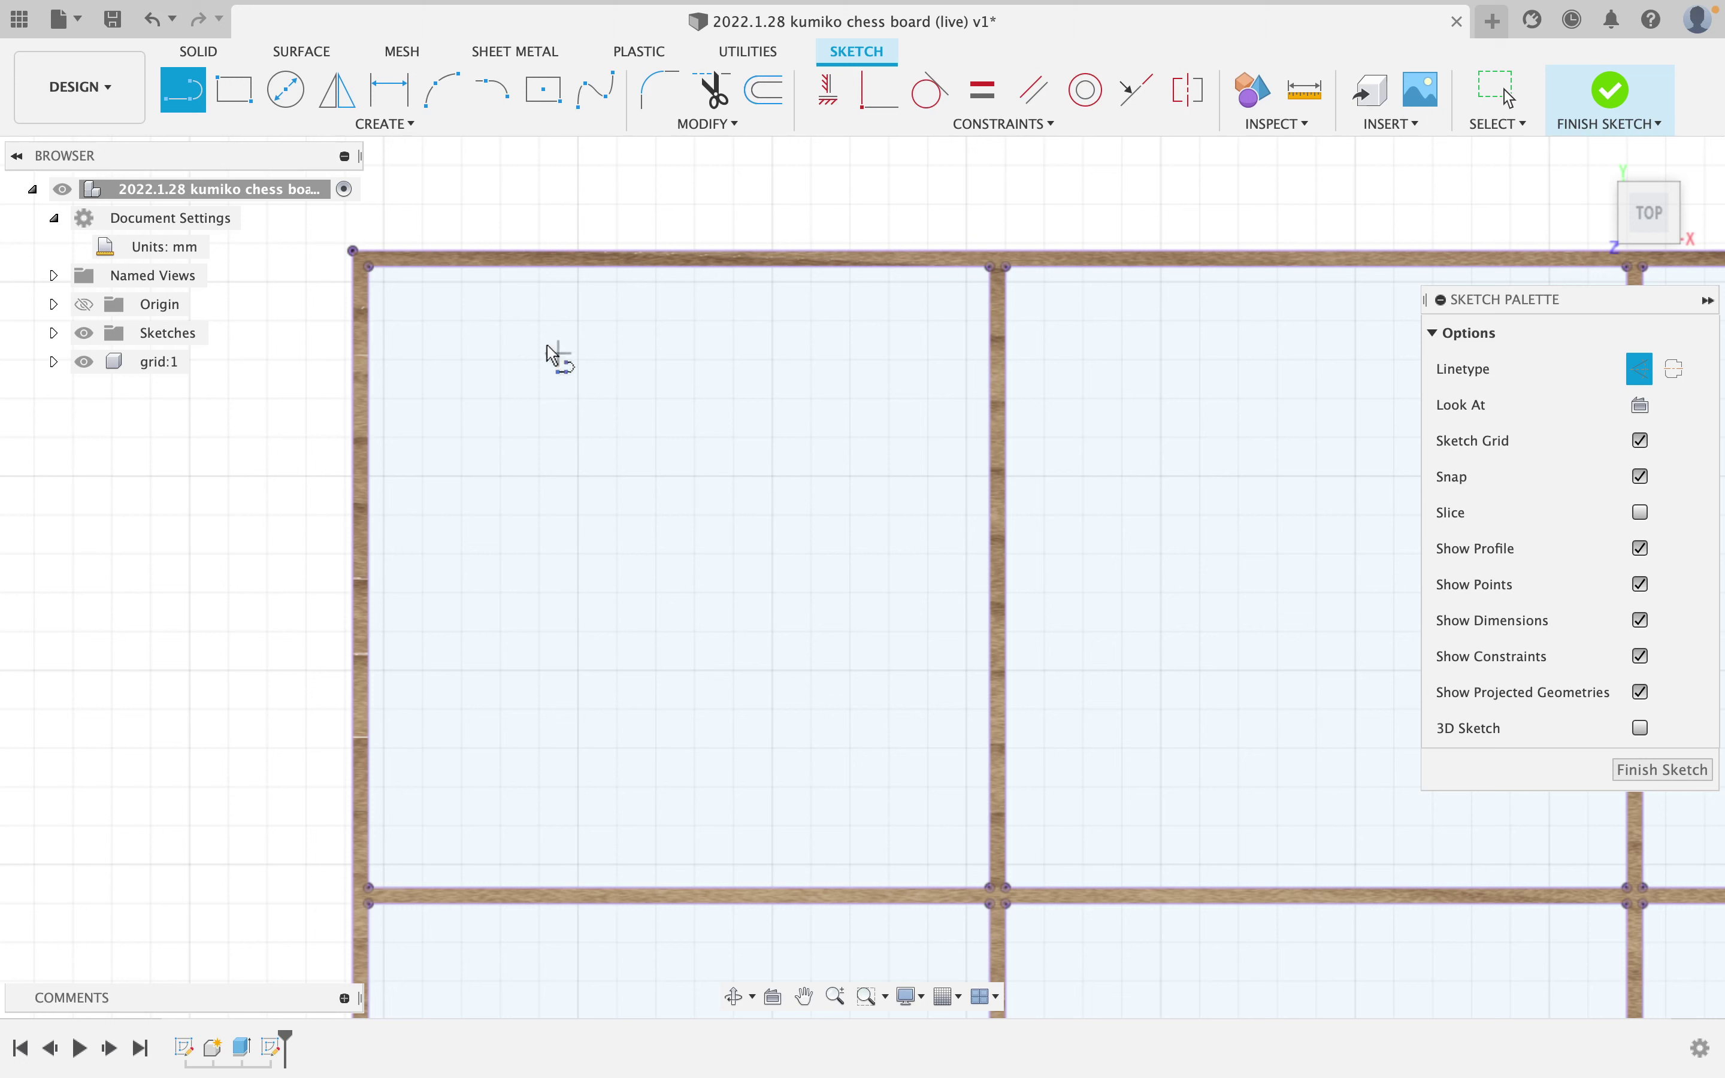
left_click(370, 269)
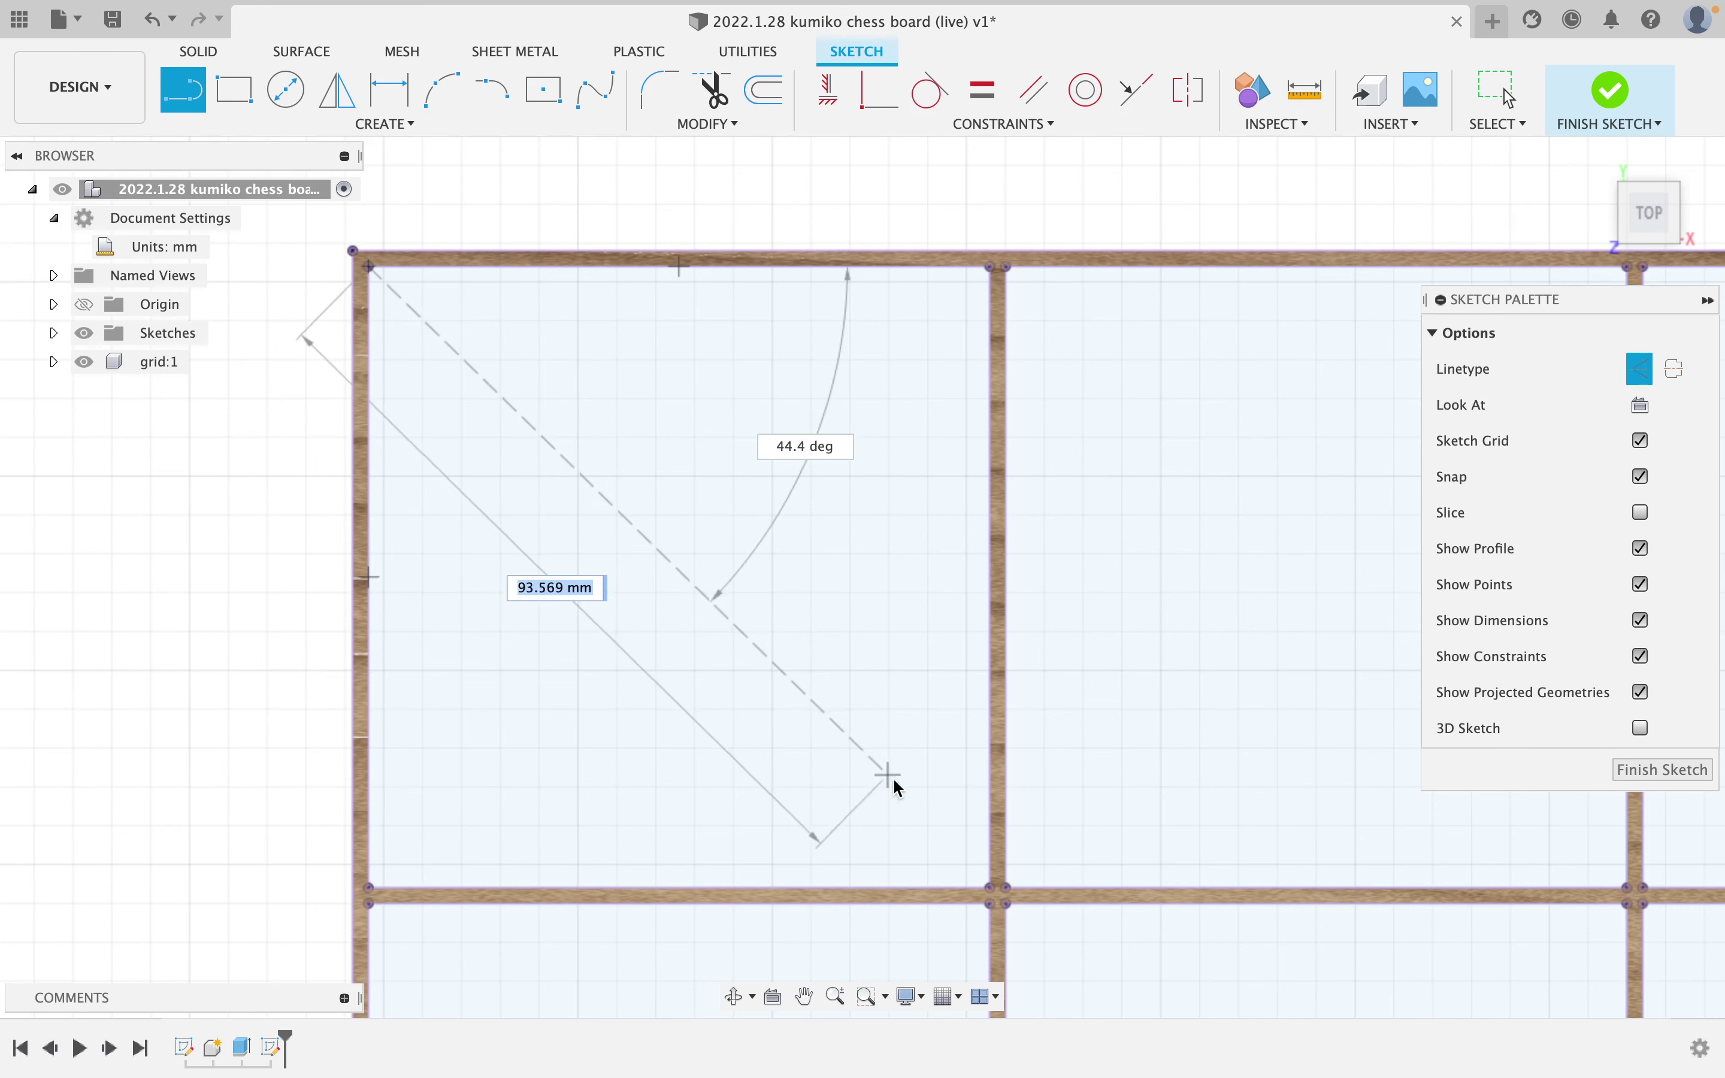
left_click(995, 892)
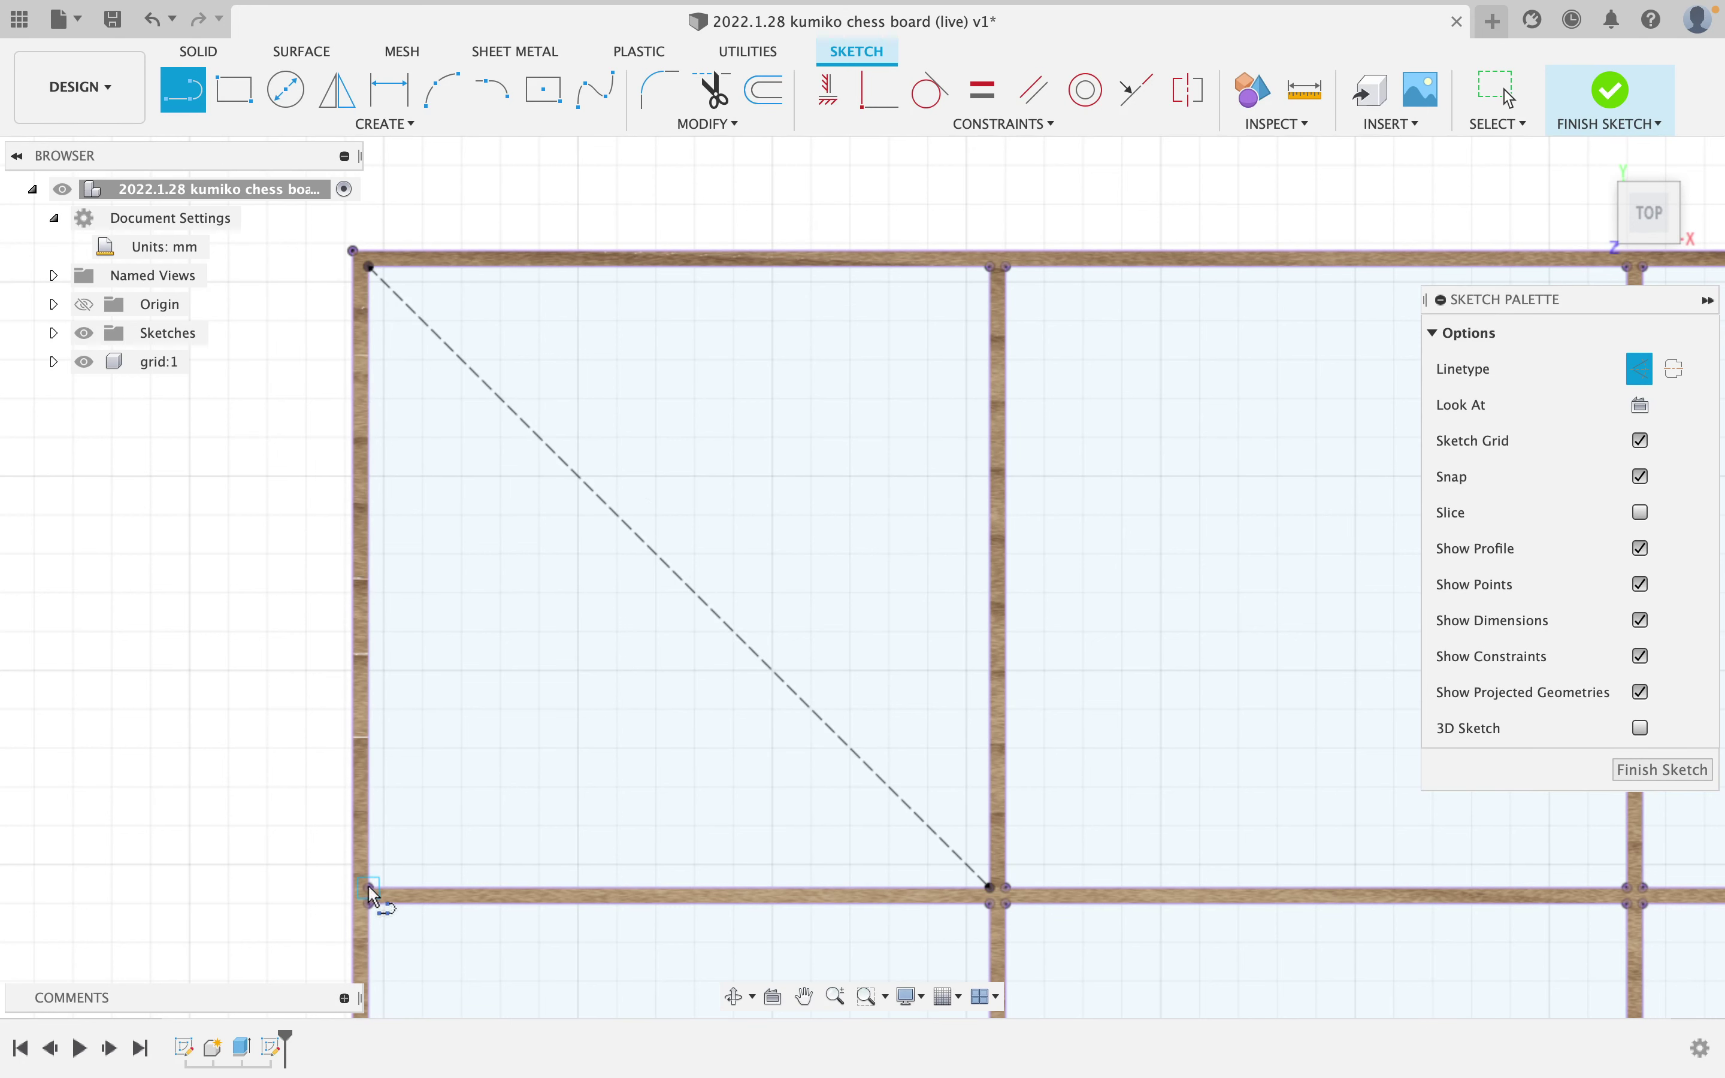
left_click(370, 888)
left_click(988, 276)
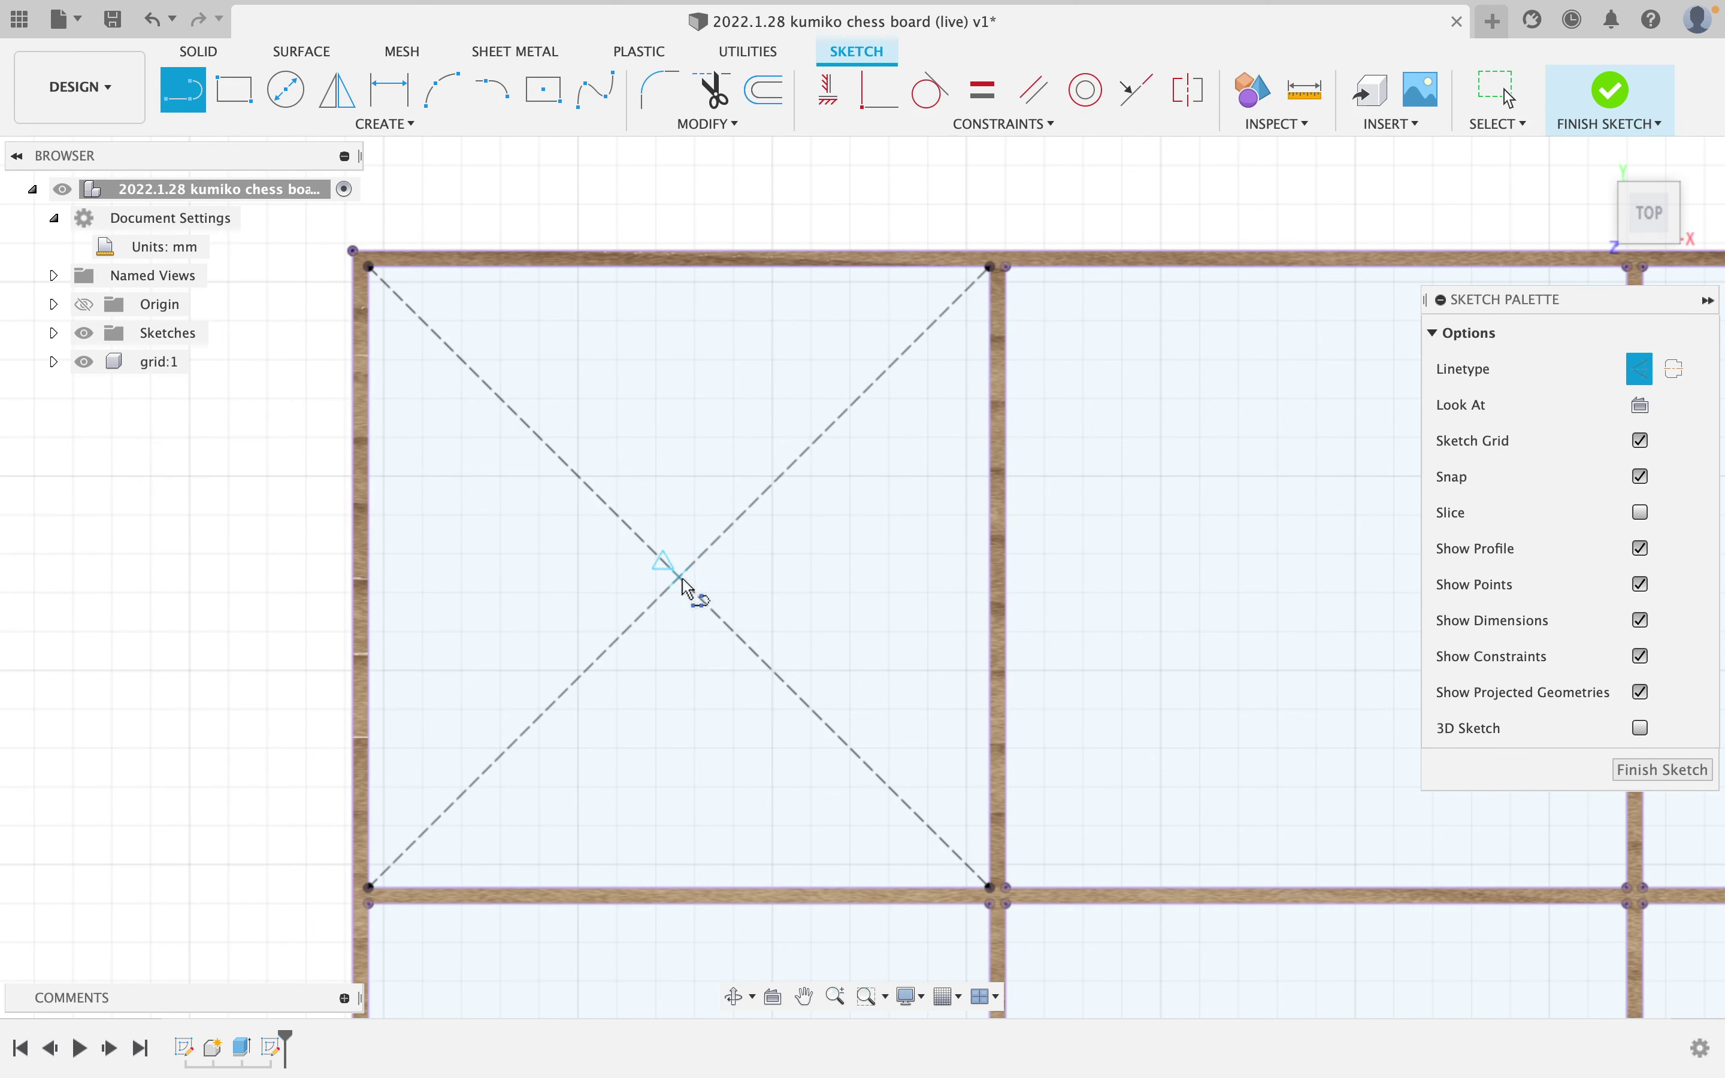
left_click(679, 580)
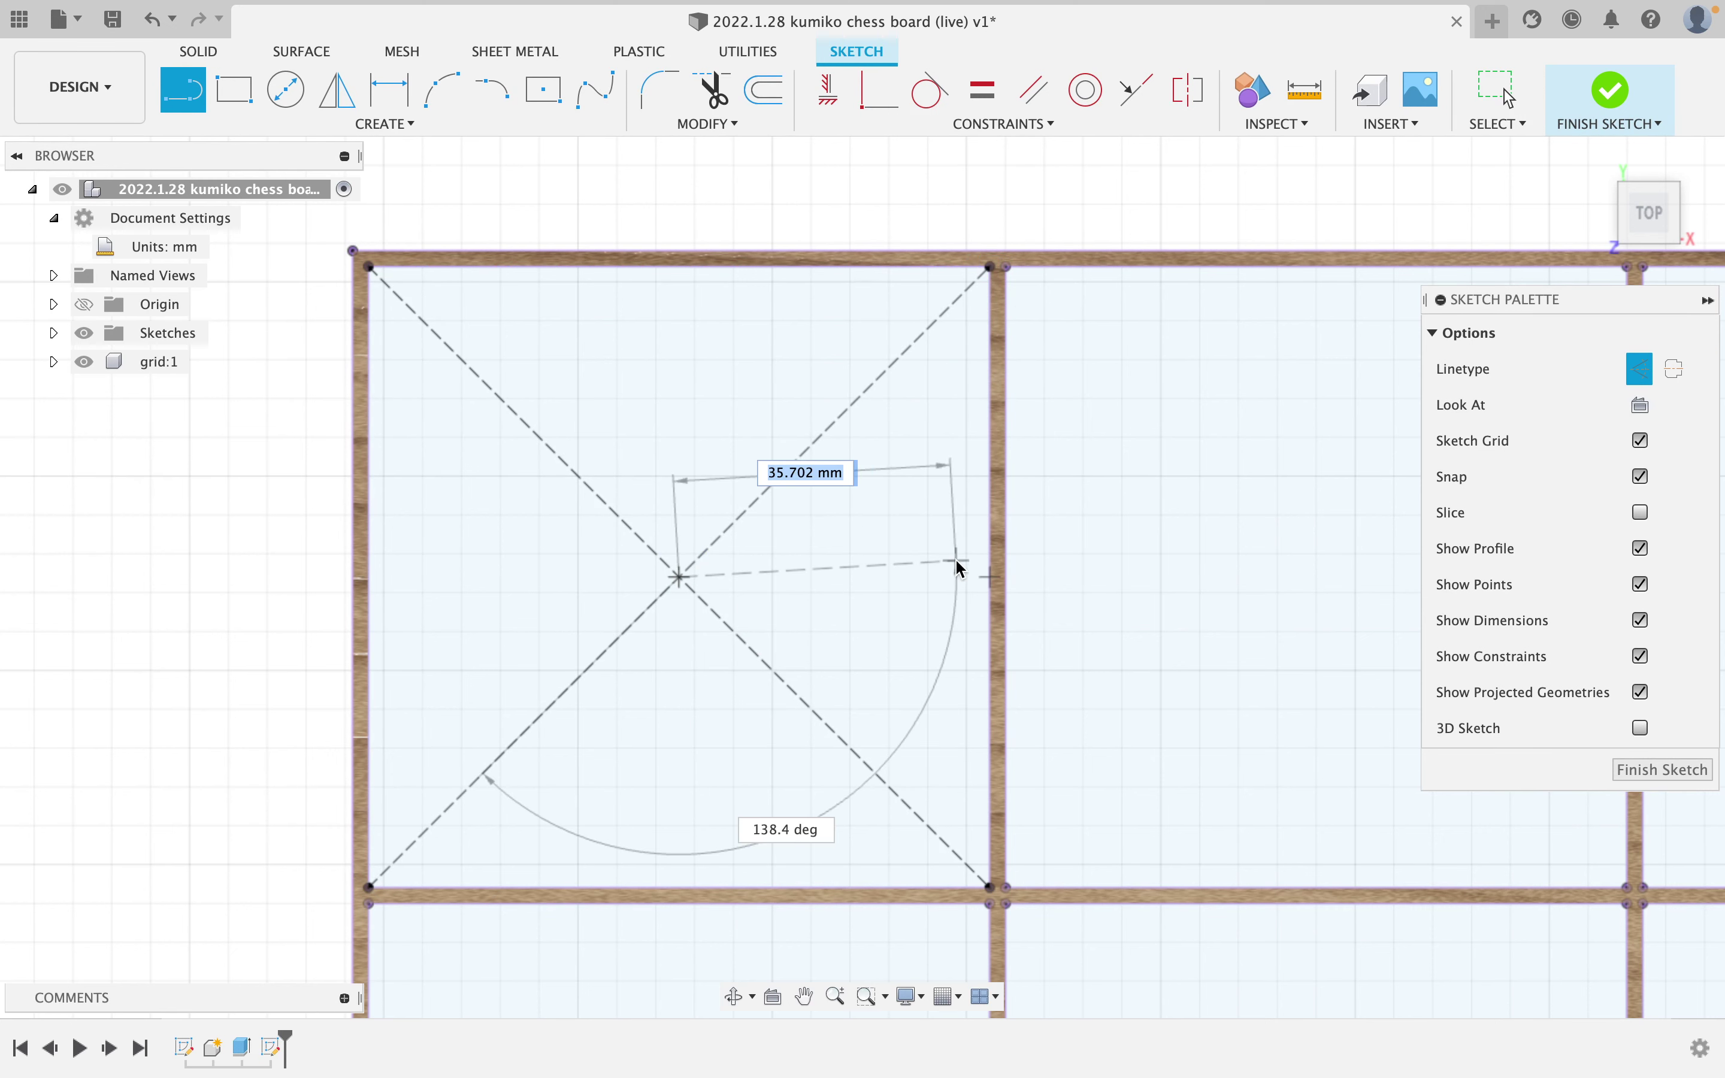
left_click(991, 578)
Add the same two construction diagonals and center-to-right-midpoint construction line in the neighbouring cell of the upper row.
mouse_move(1067, 628)
middle_mouse_down()
mouse_move(956, 566)
mouse_move(774, 542)
middle_mouse_up()
left_click(712, 183)
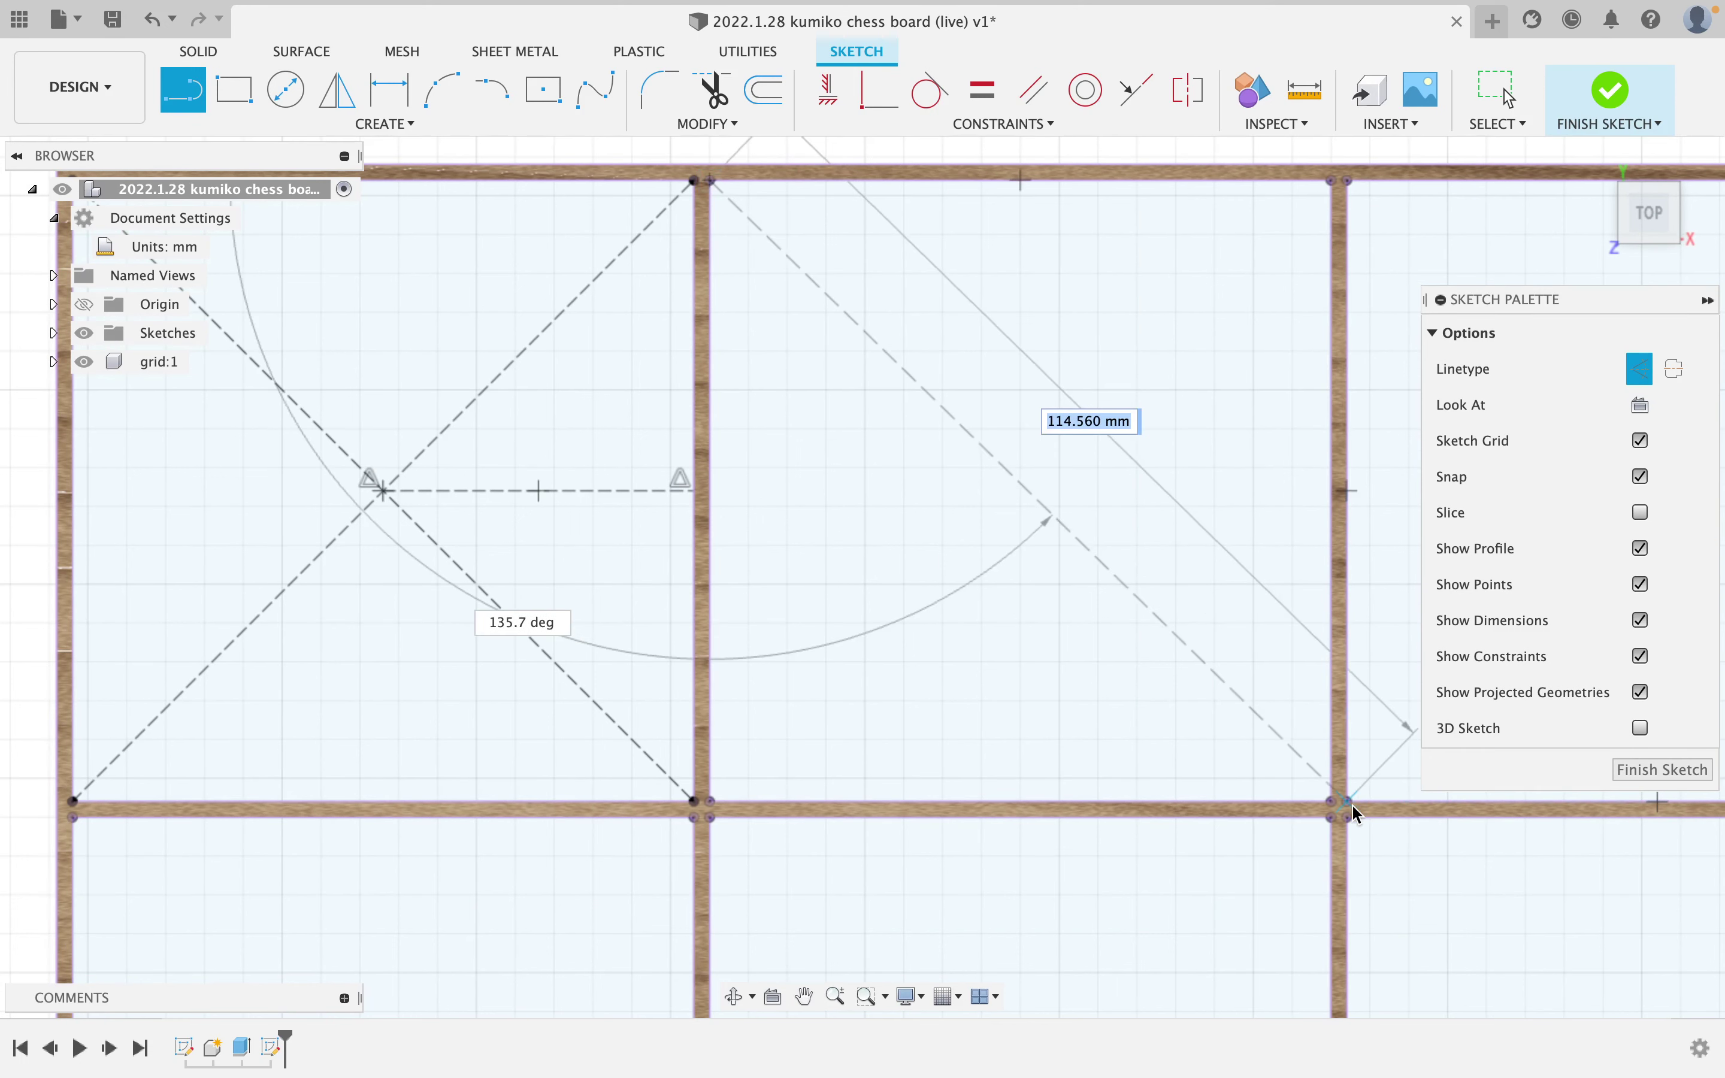
left_click(1333, 804)
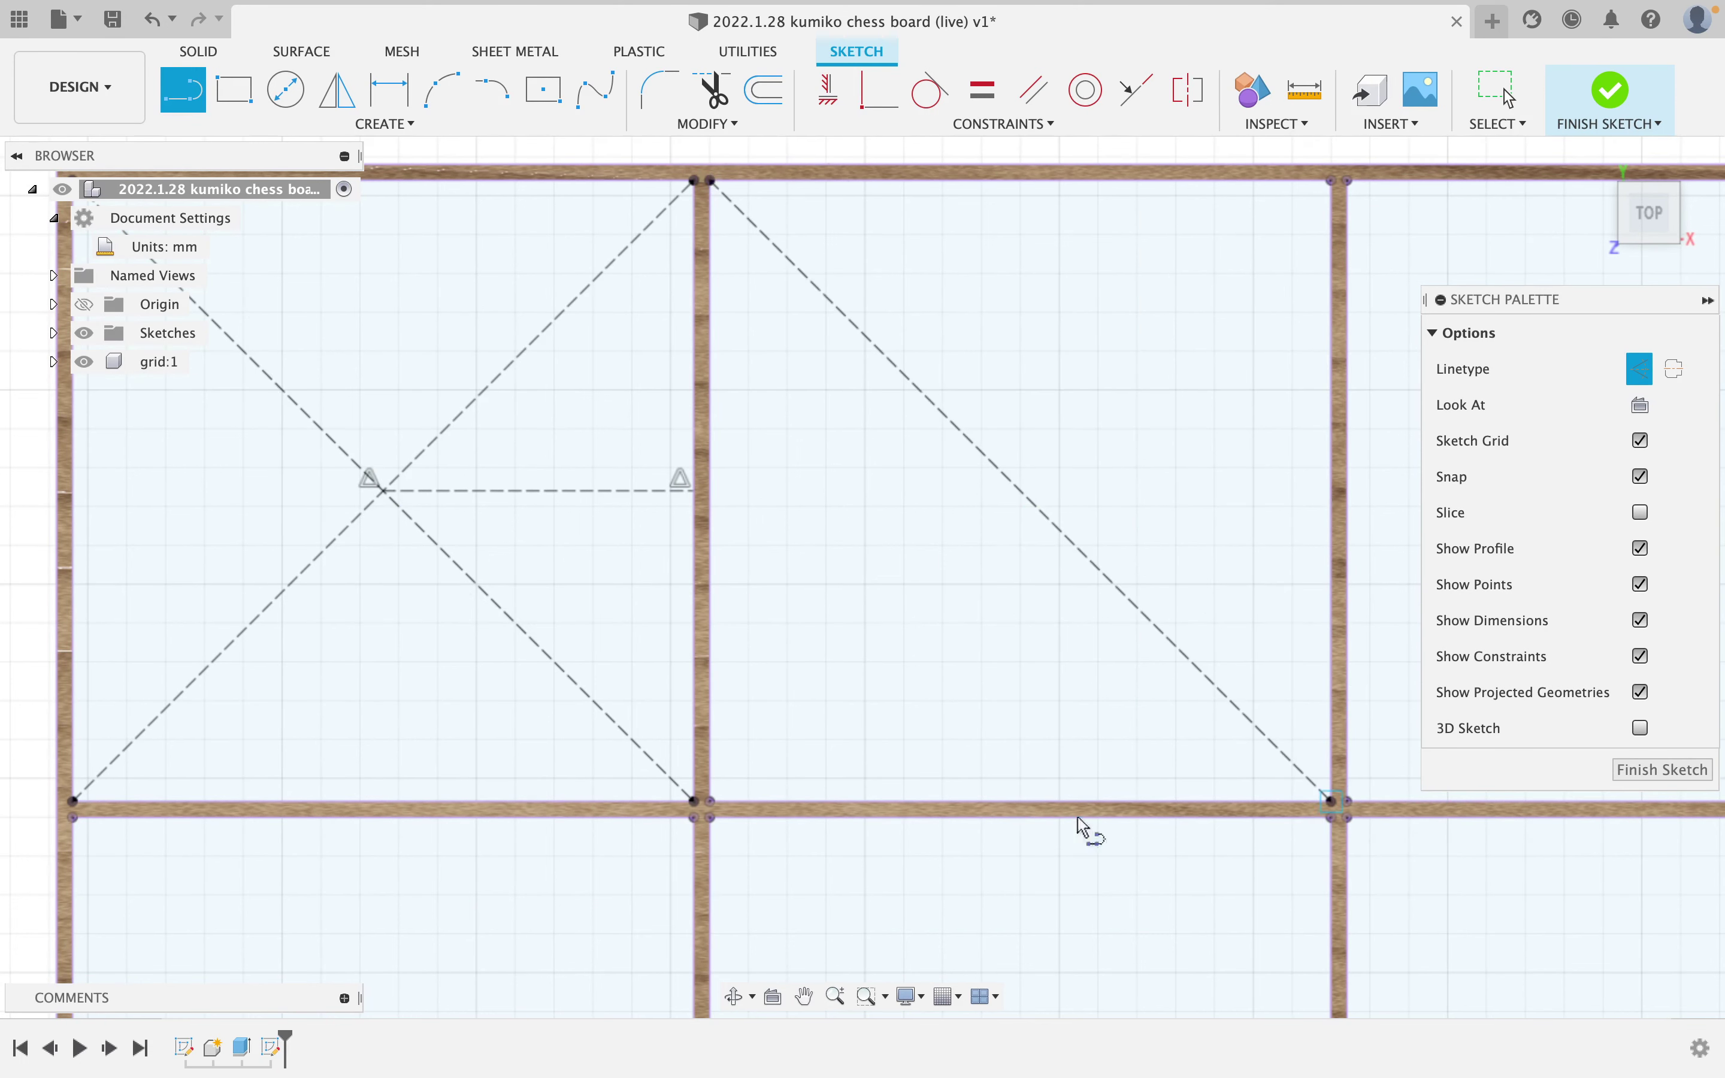
left_click(713, 805)
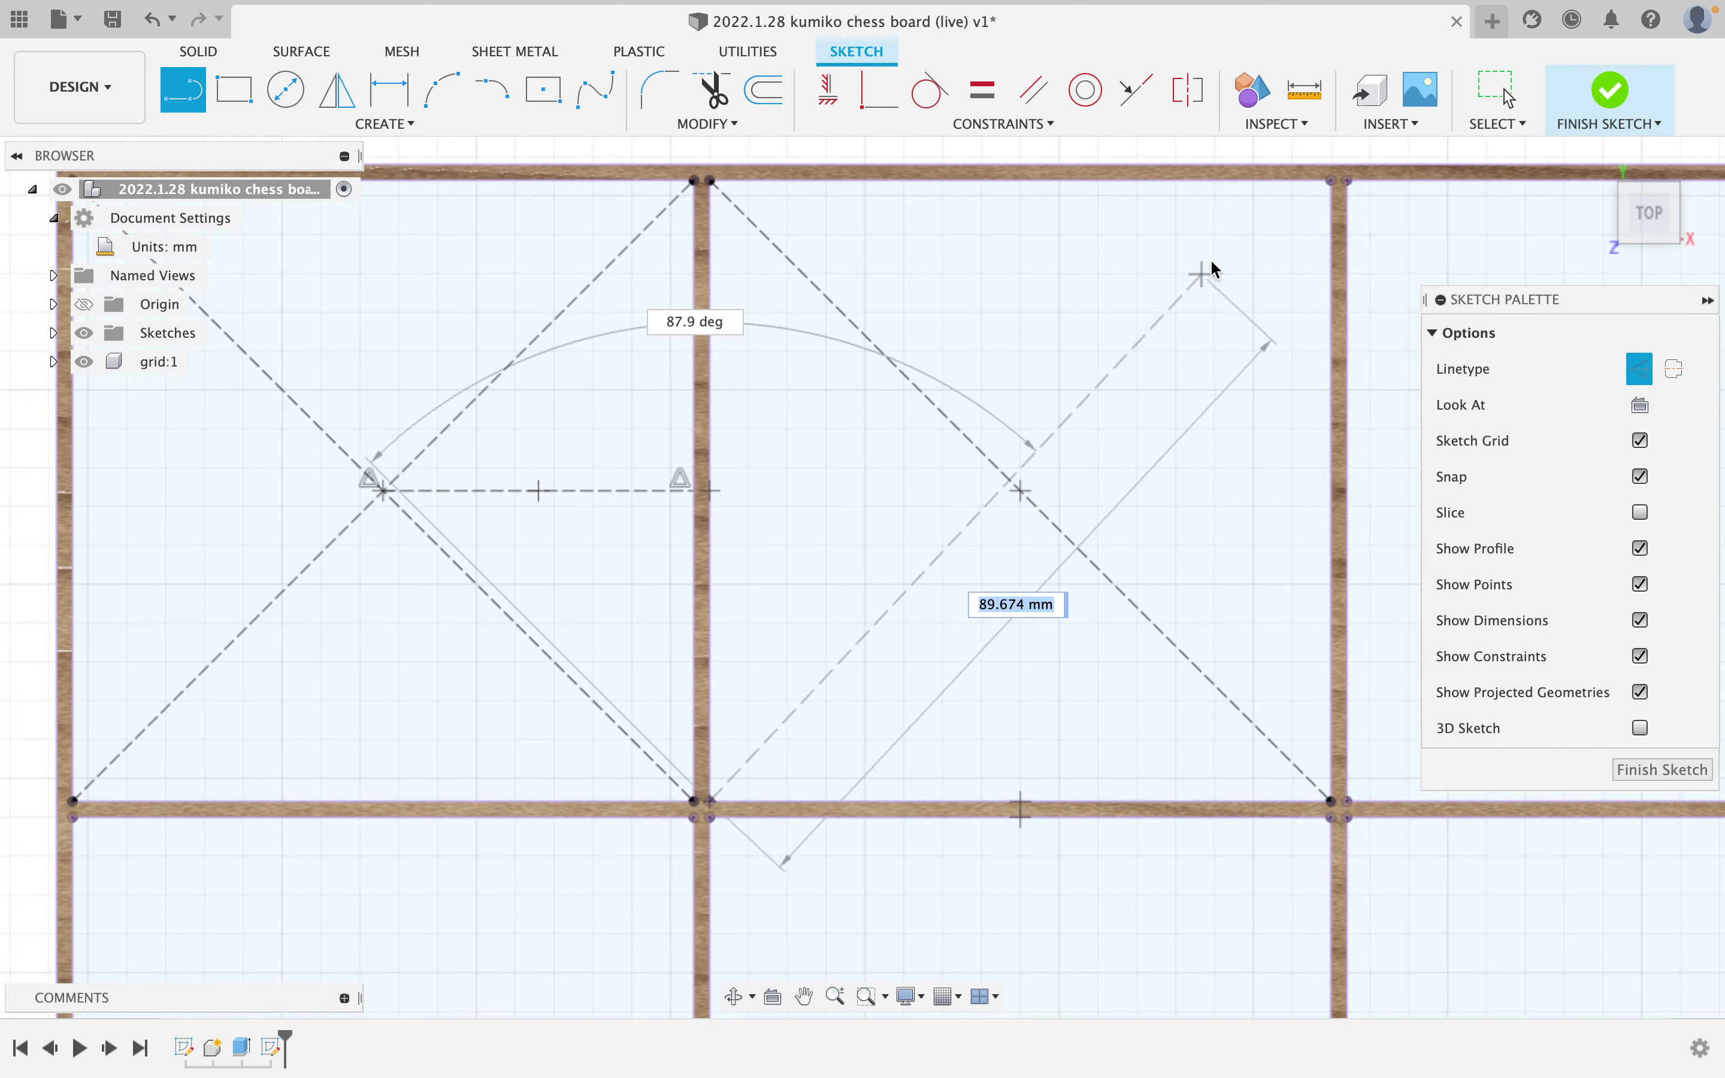
left_click(1336, 184)
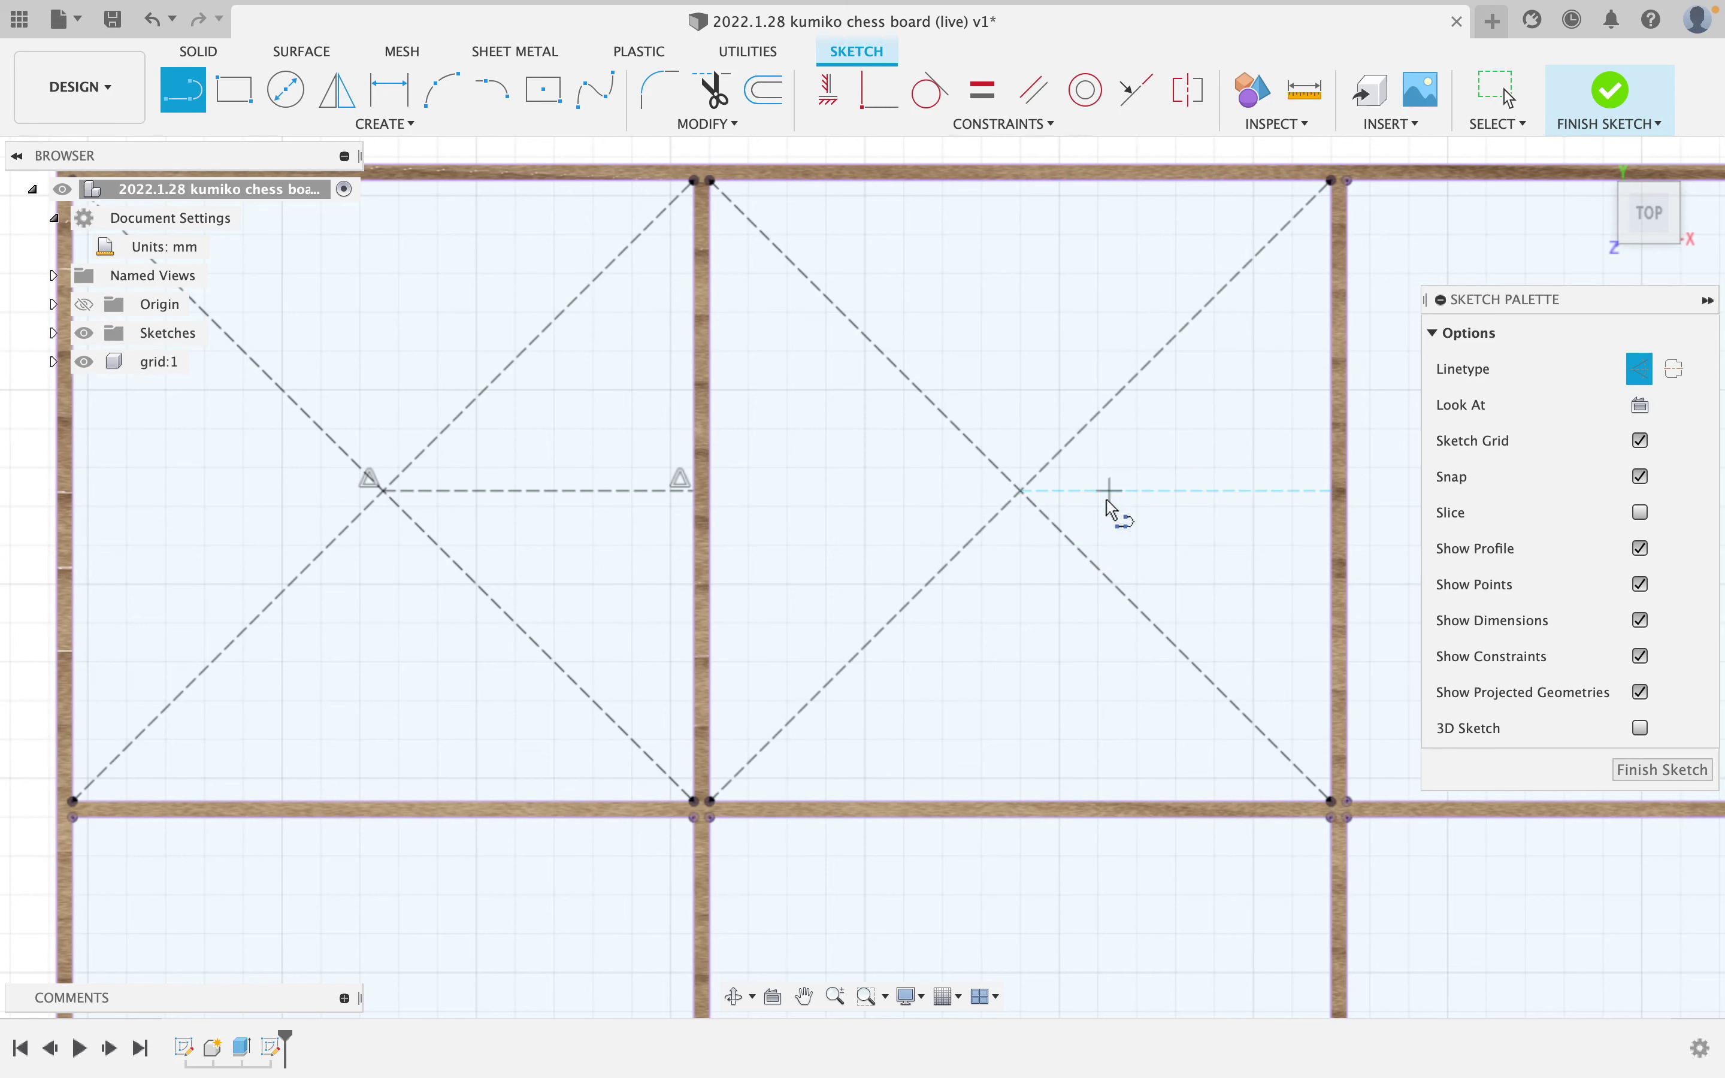
left_click(1021, 491)
left_click(1332, 491)
Draw a 3-point construction arc in the corner cell from its upper edge, across the rising diagonal, to the midpoint of its right side.
scroll(1036, 503, "down", 2)
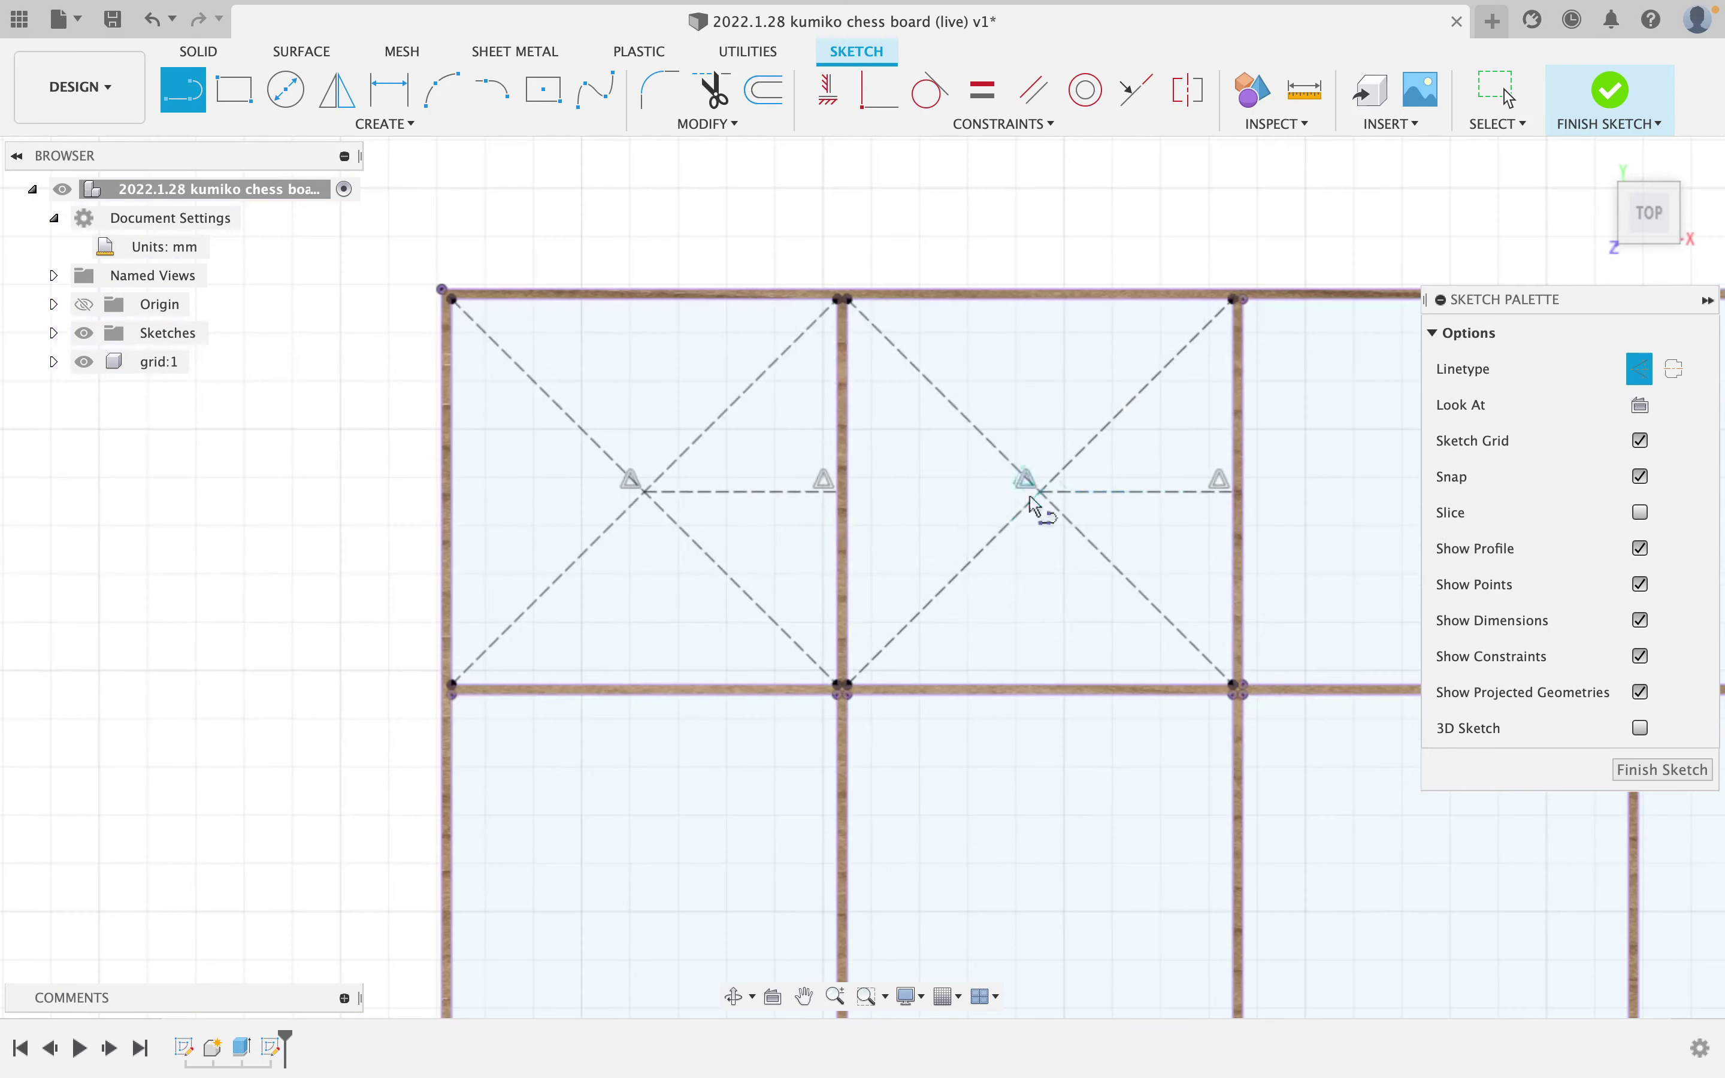
middle_click_drag(898, 498, 930, 512)
scroll(930, 512, "up", 5)
scroll(929, 512, "down", 2)
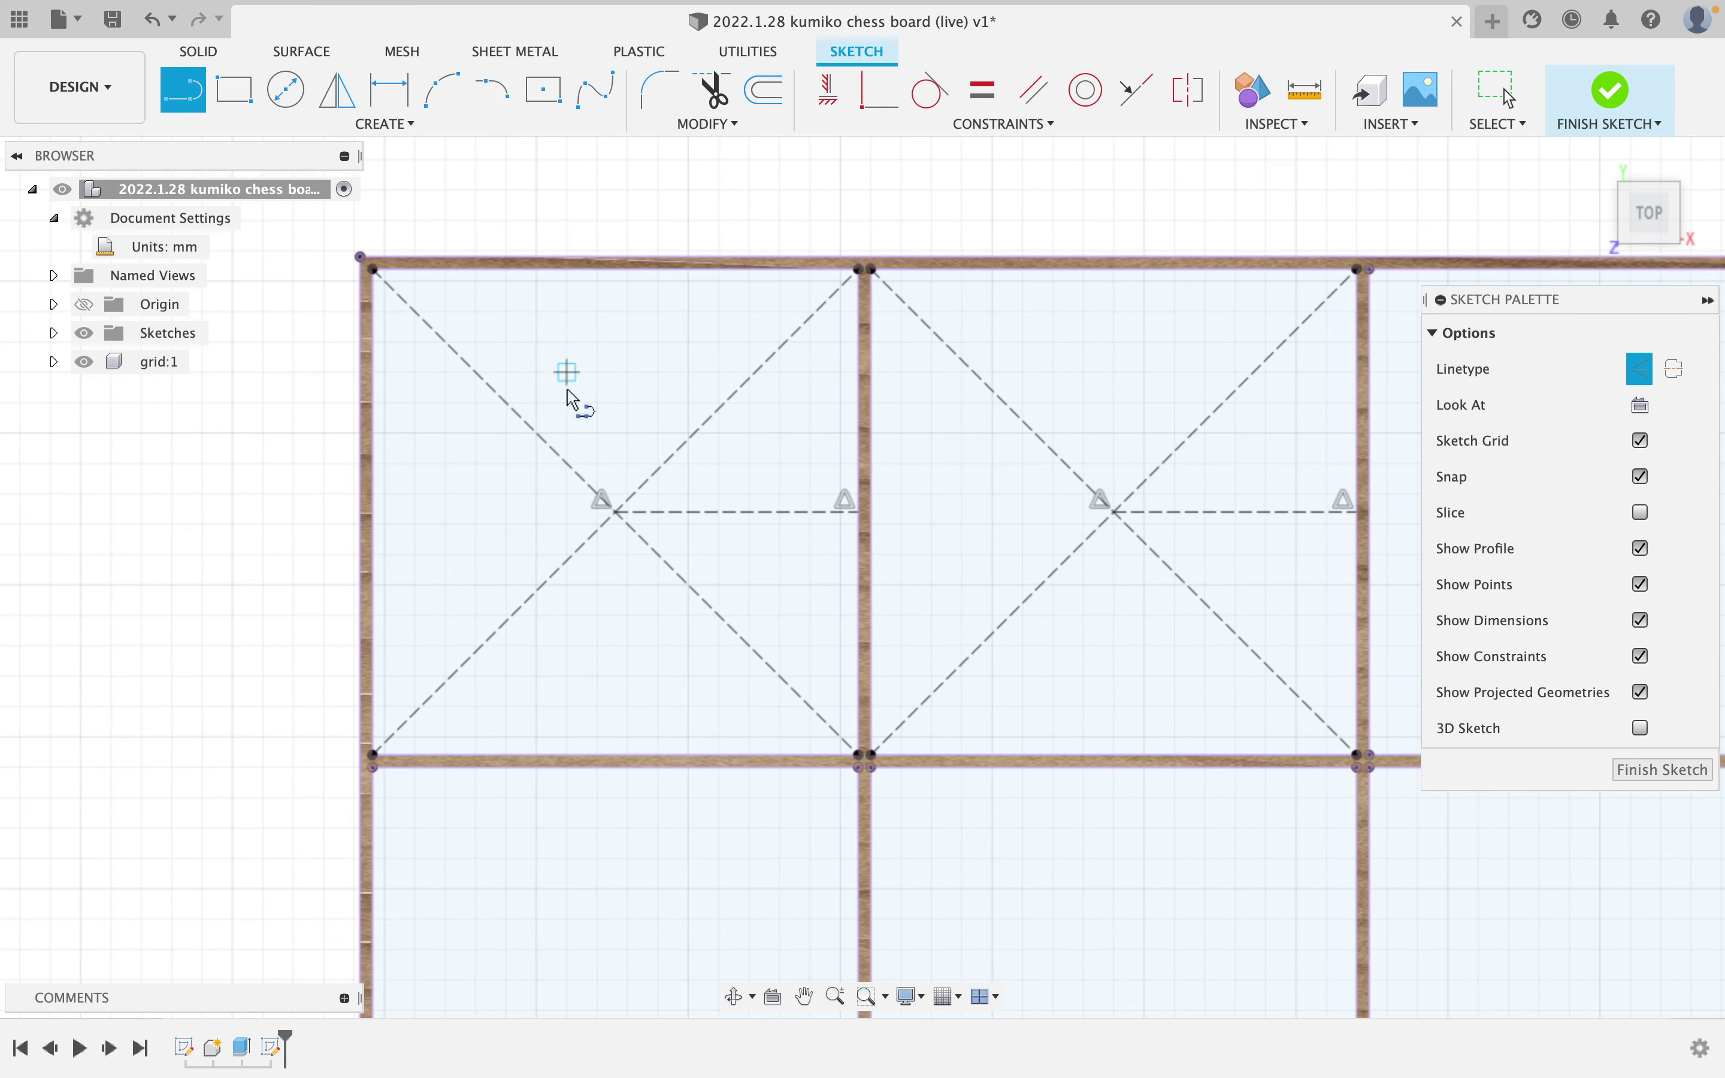
middle_click_drag(528, 296, 569, 366)
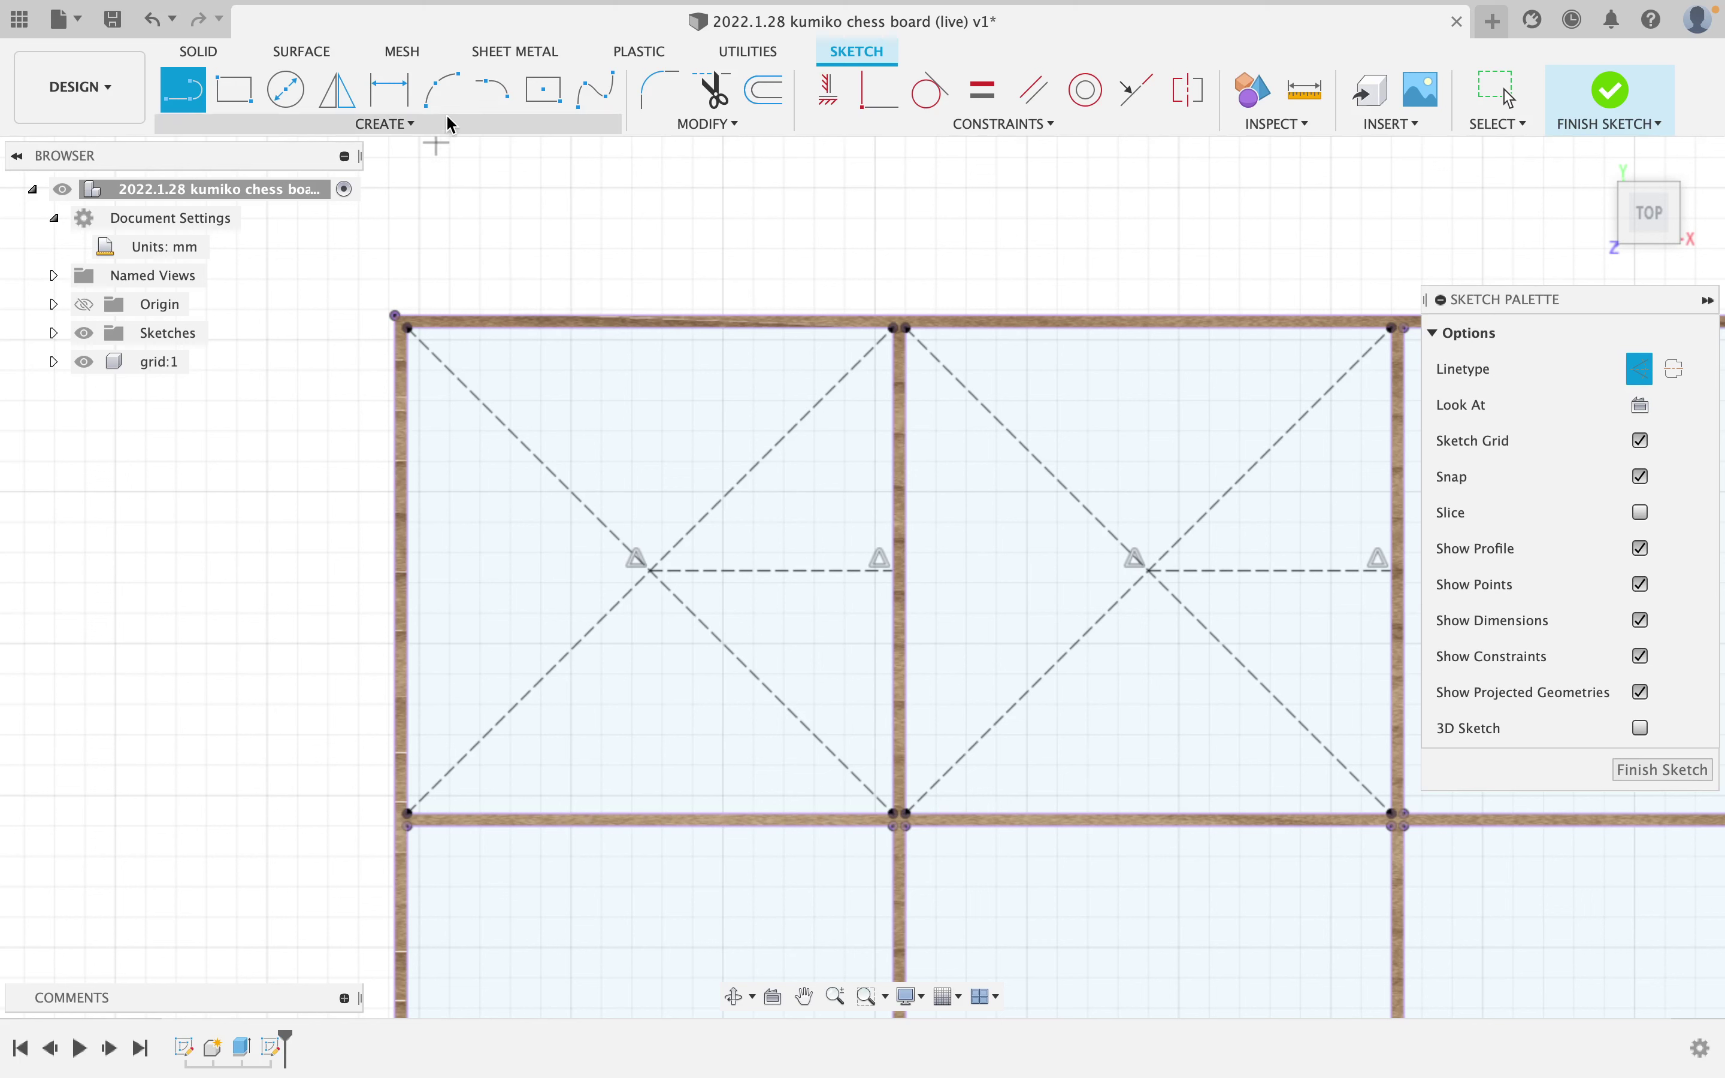
left_click(440, 90)
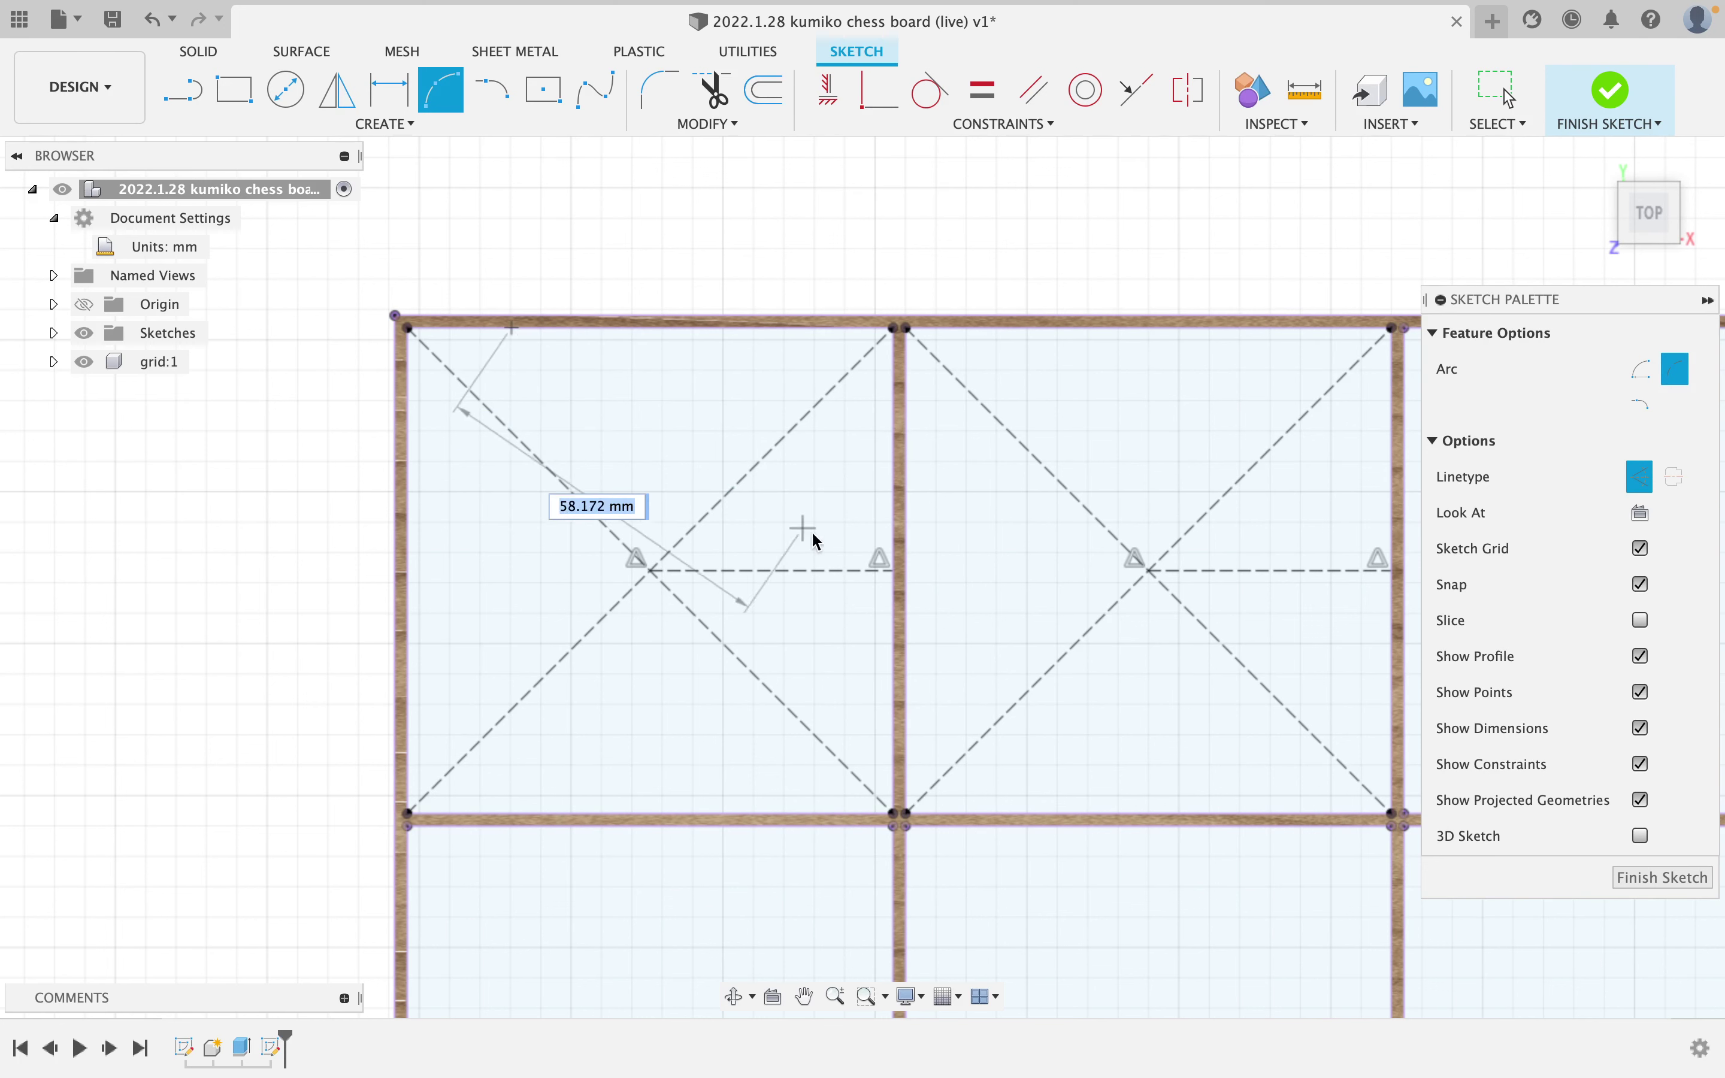
left_click(893, 574)
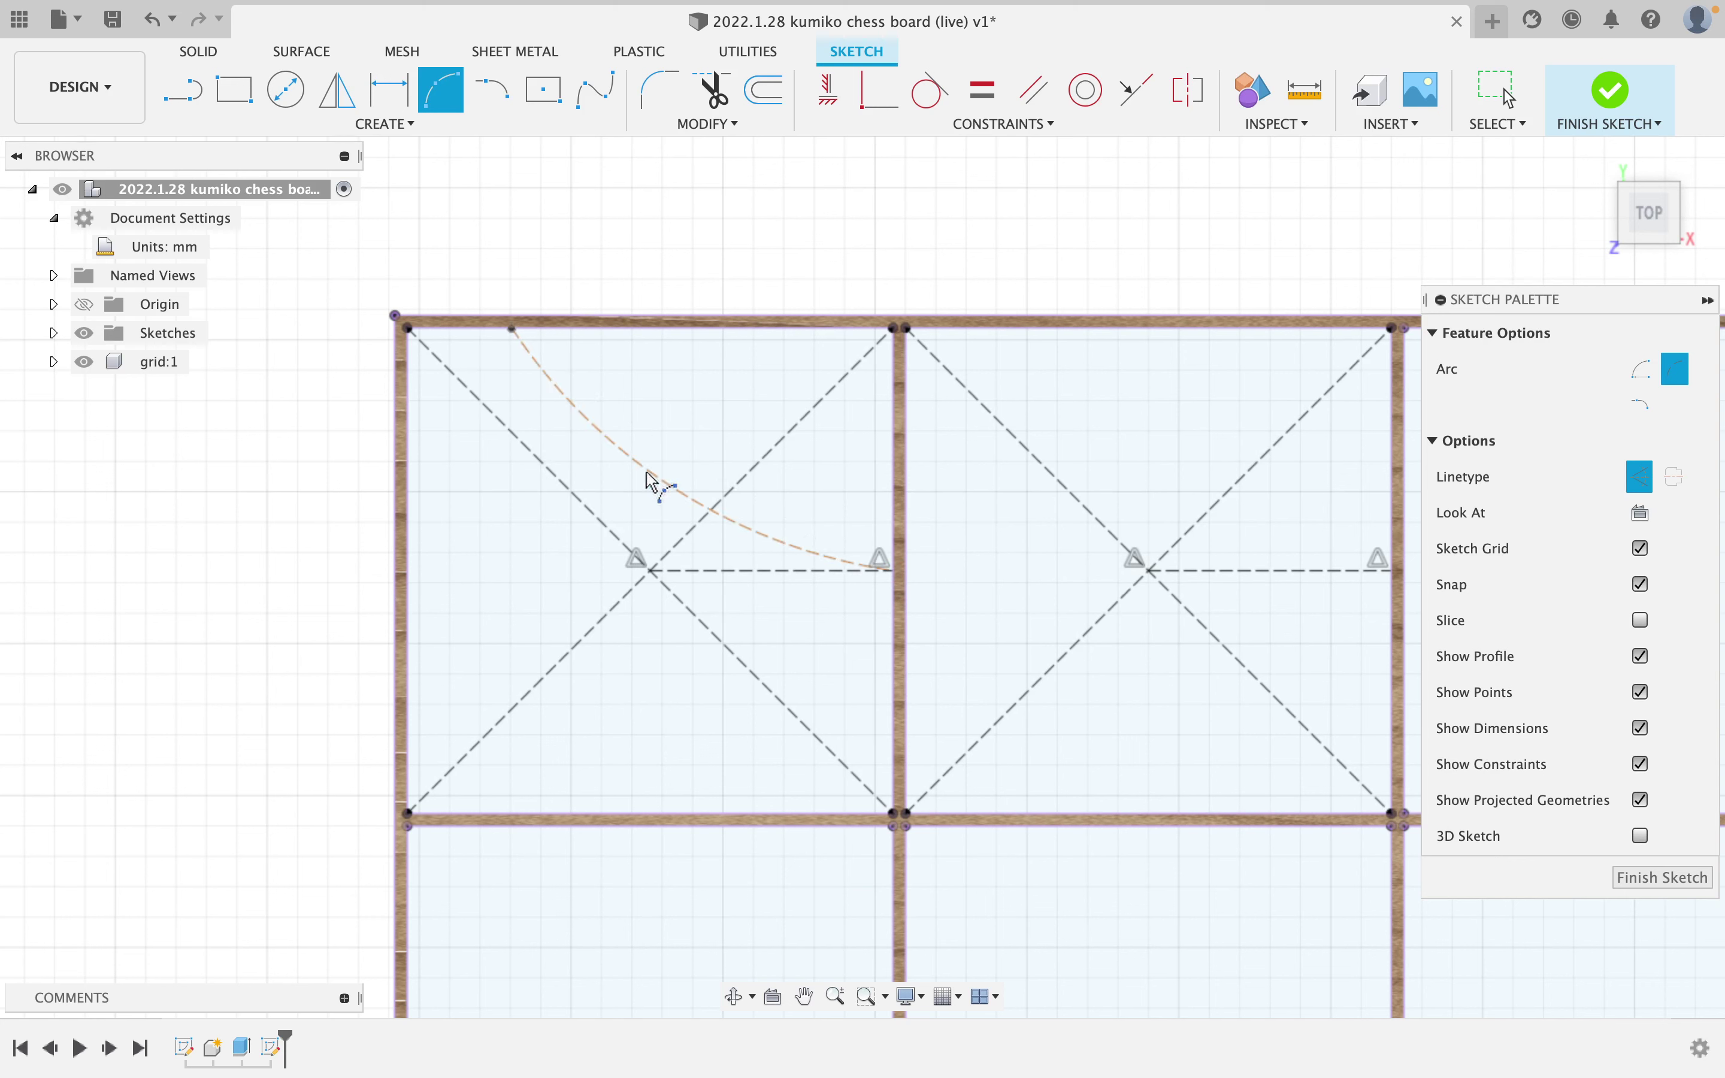
left_click(738, 539)
key("Escape")
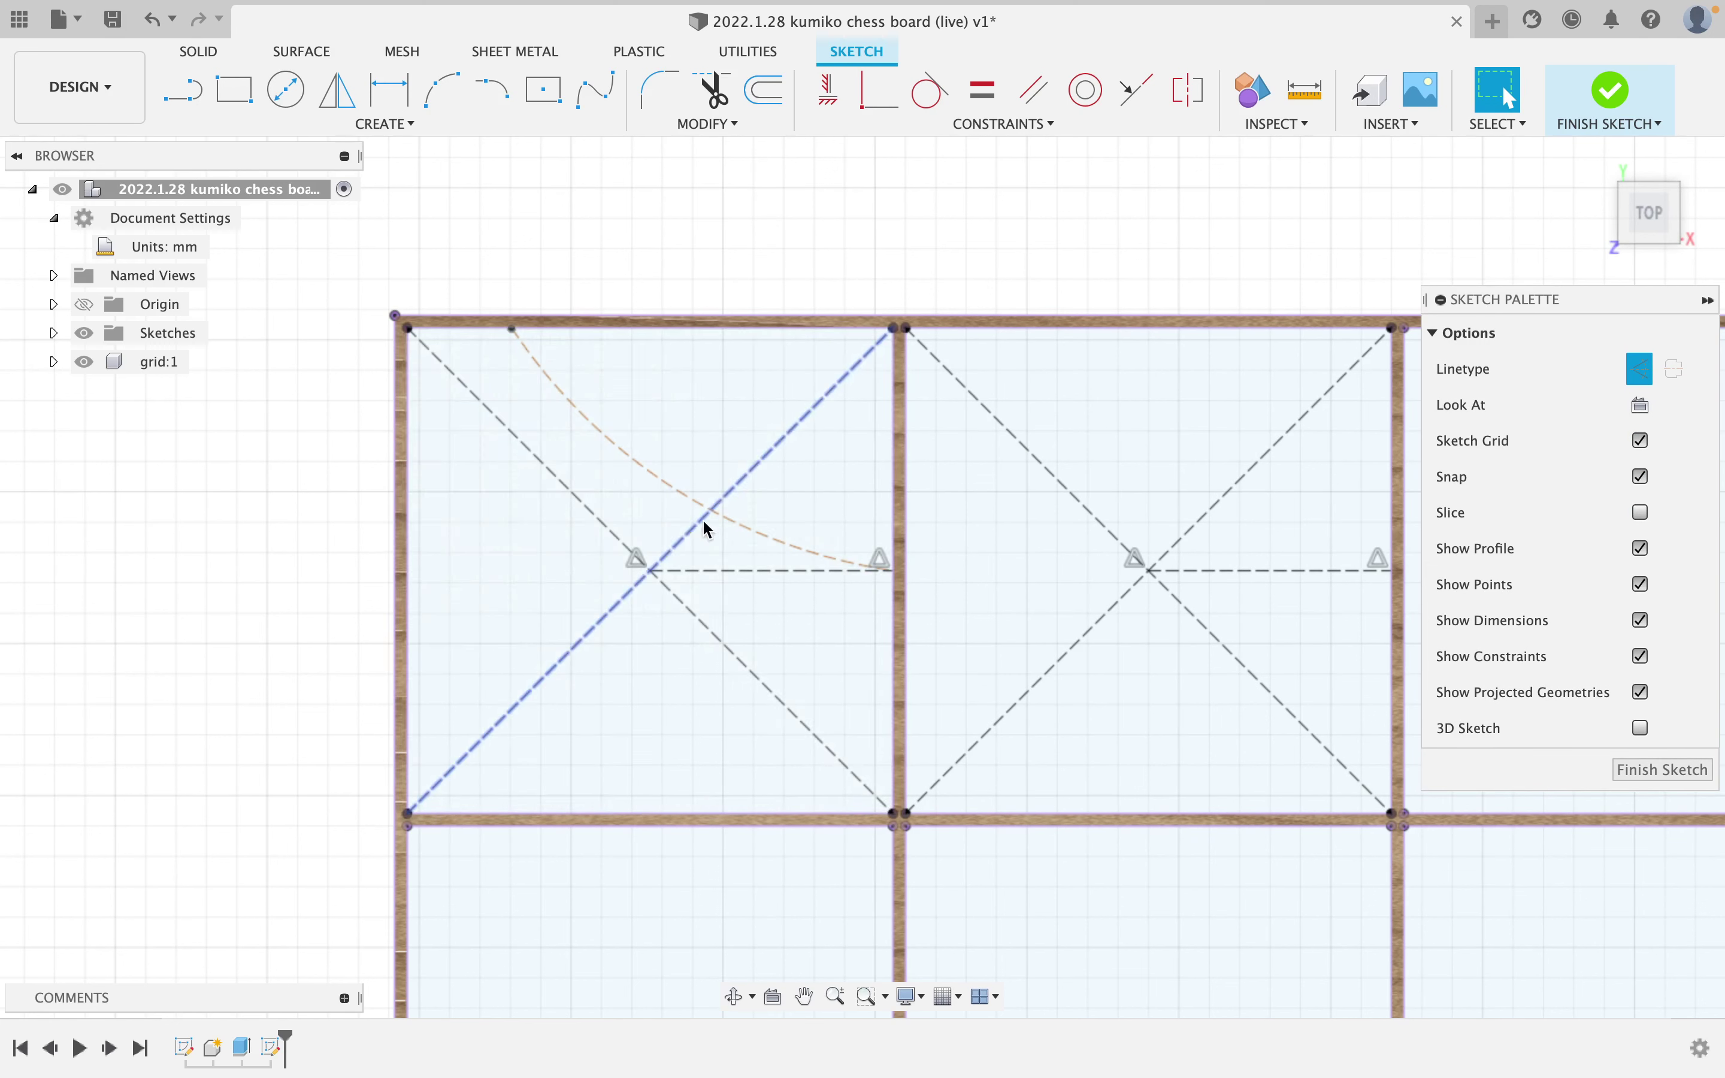
Dimension the construction arc with a 65 mm radius and 21 mm corner offset, and make the flanking arc above it a regular line.
left_click(394, 94)
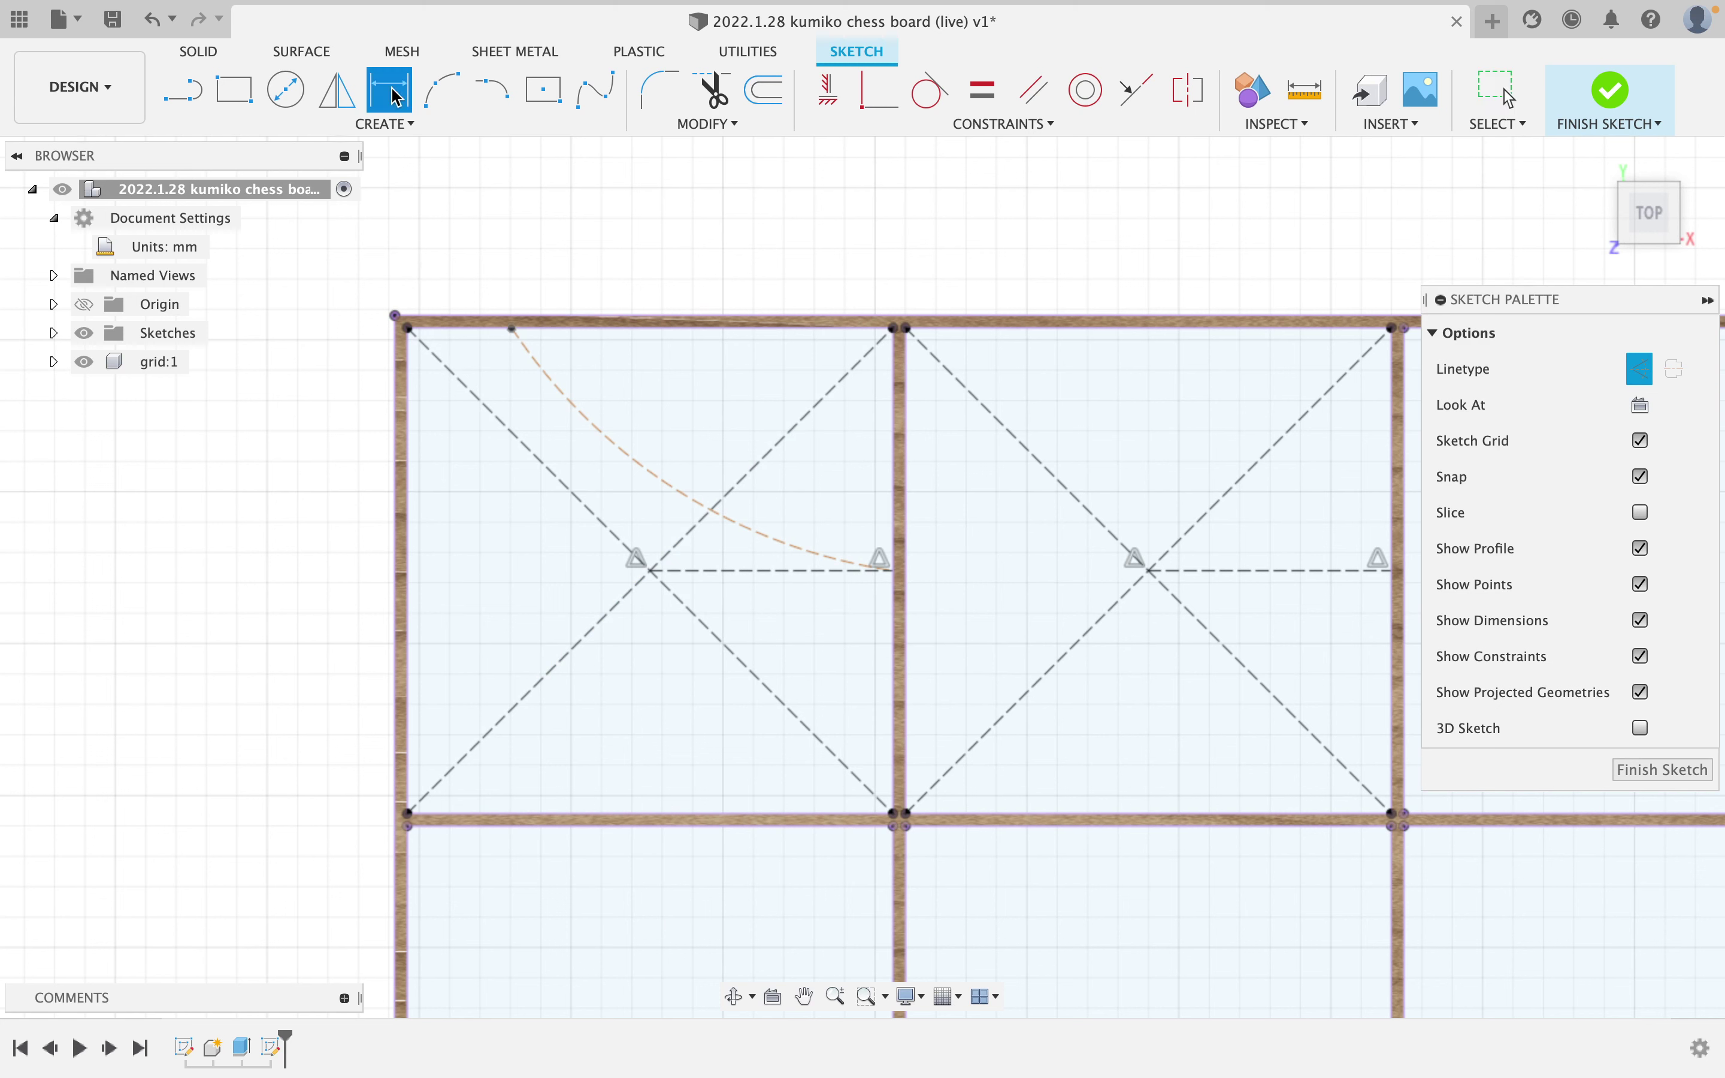
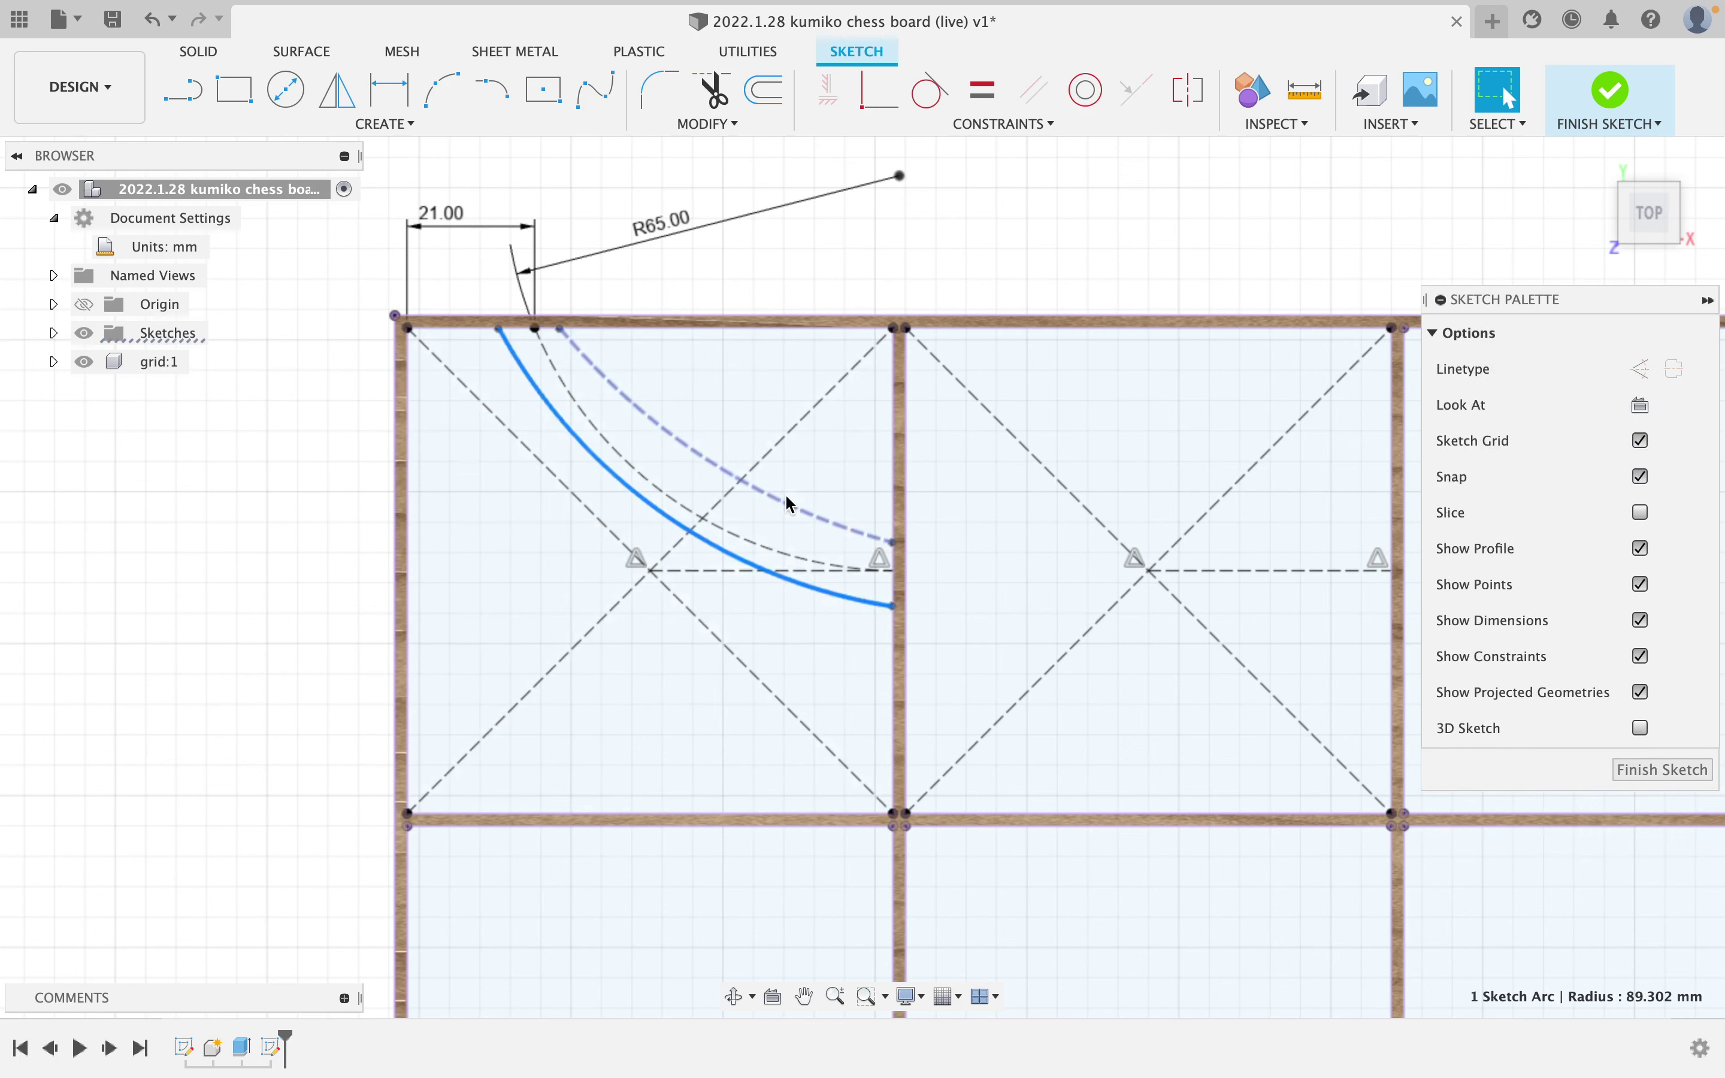
left_click(785, 500)
key("x")
left_click(954, 266)
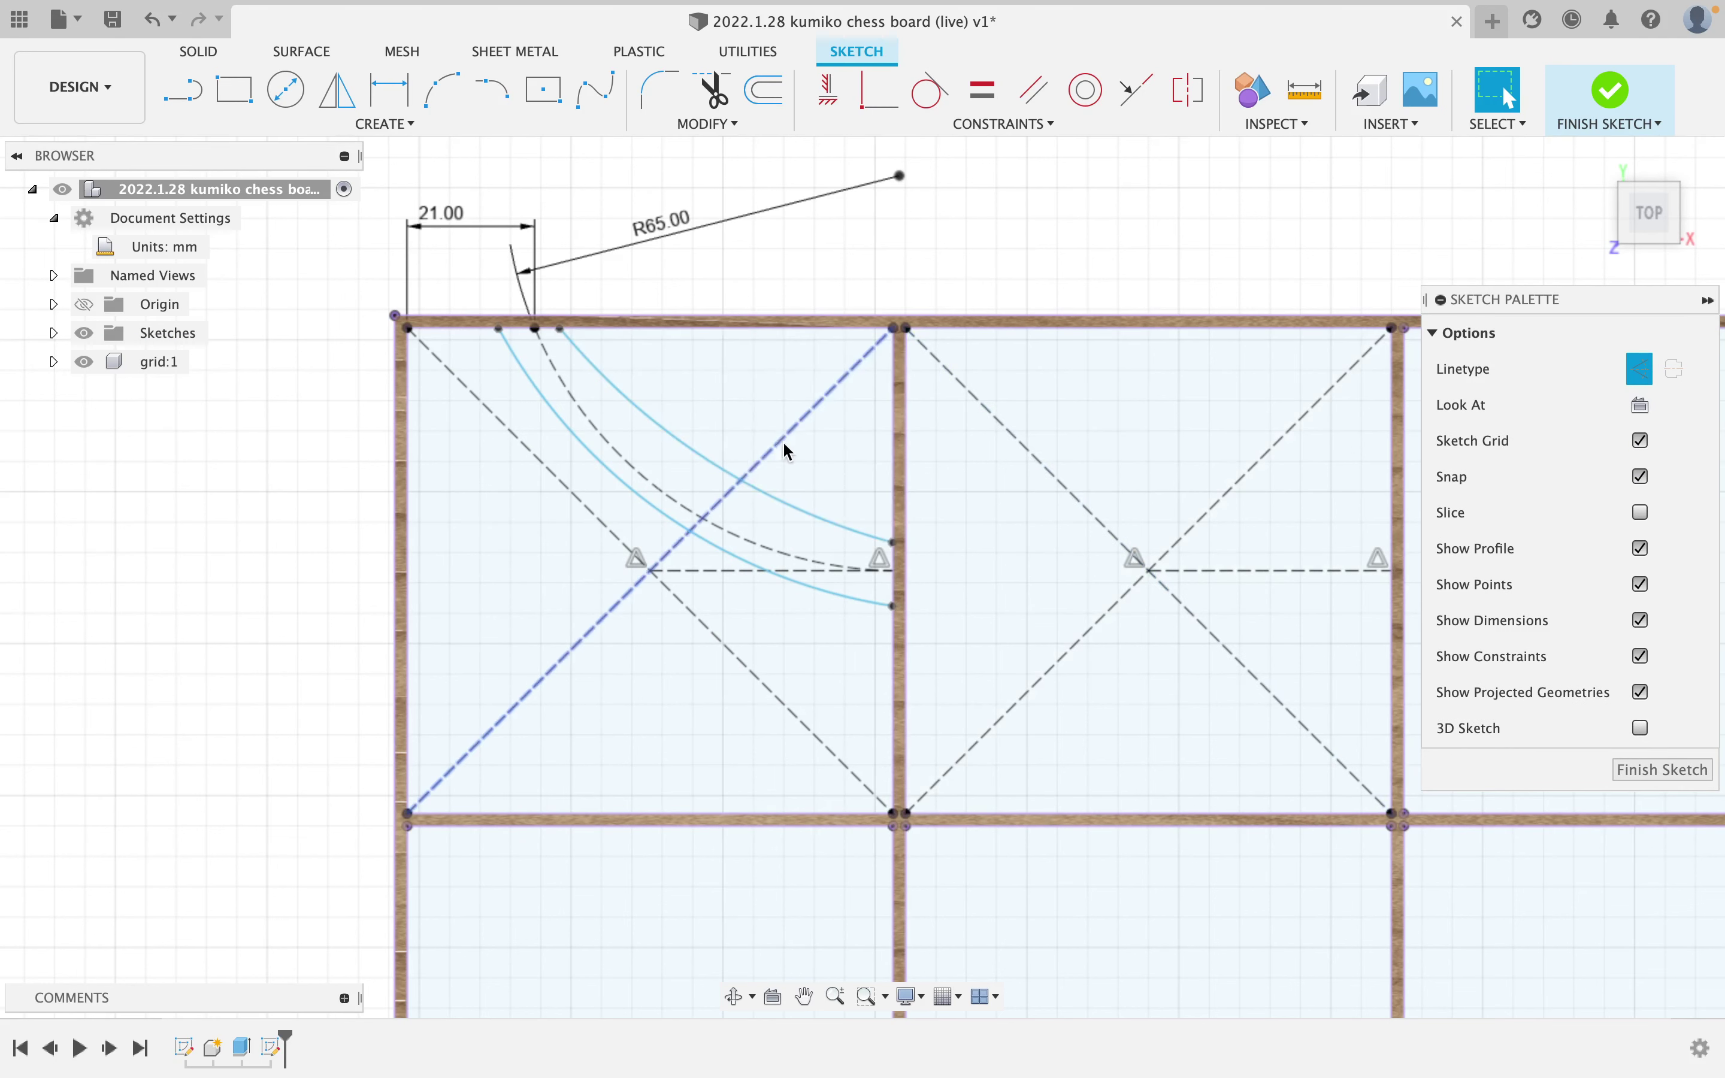
Make both flanking arcs concentric with the construction arc and place one on each side of it.
left_click(698, 456)
left_click(1085, 90)
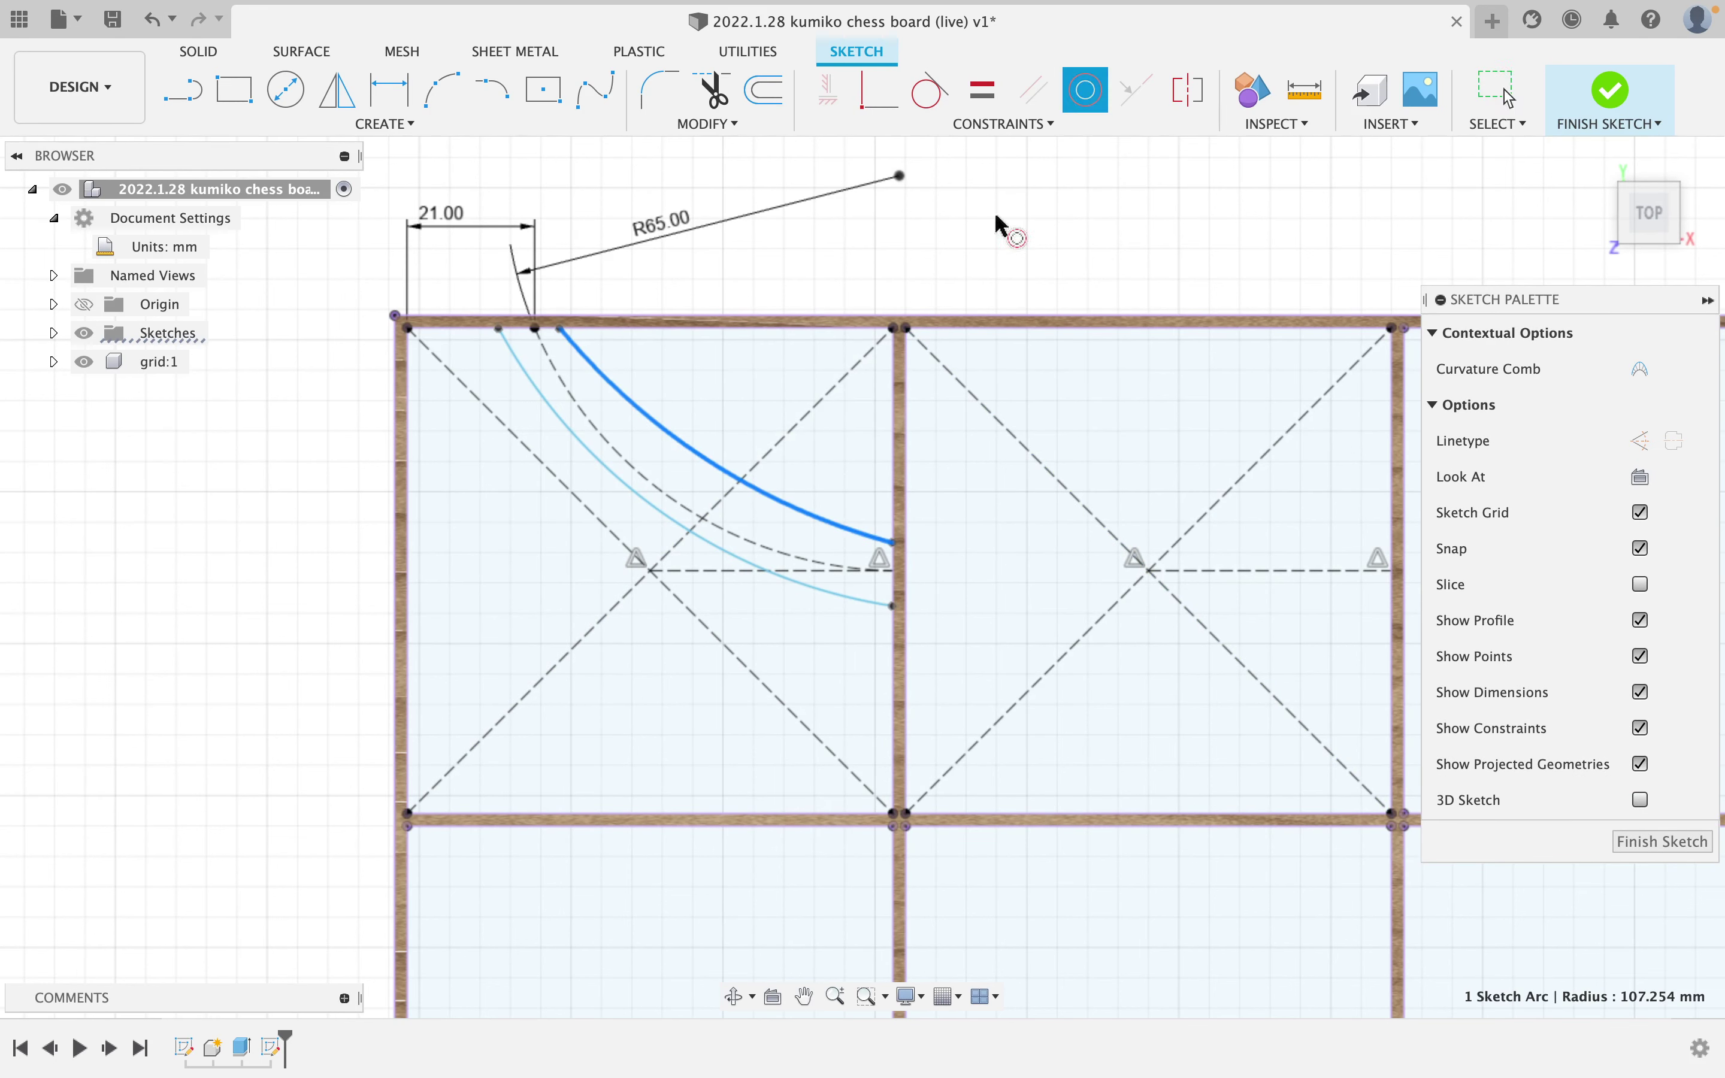
left_click(653, 496)
left_click(647, 499)
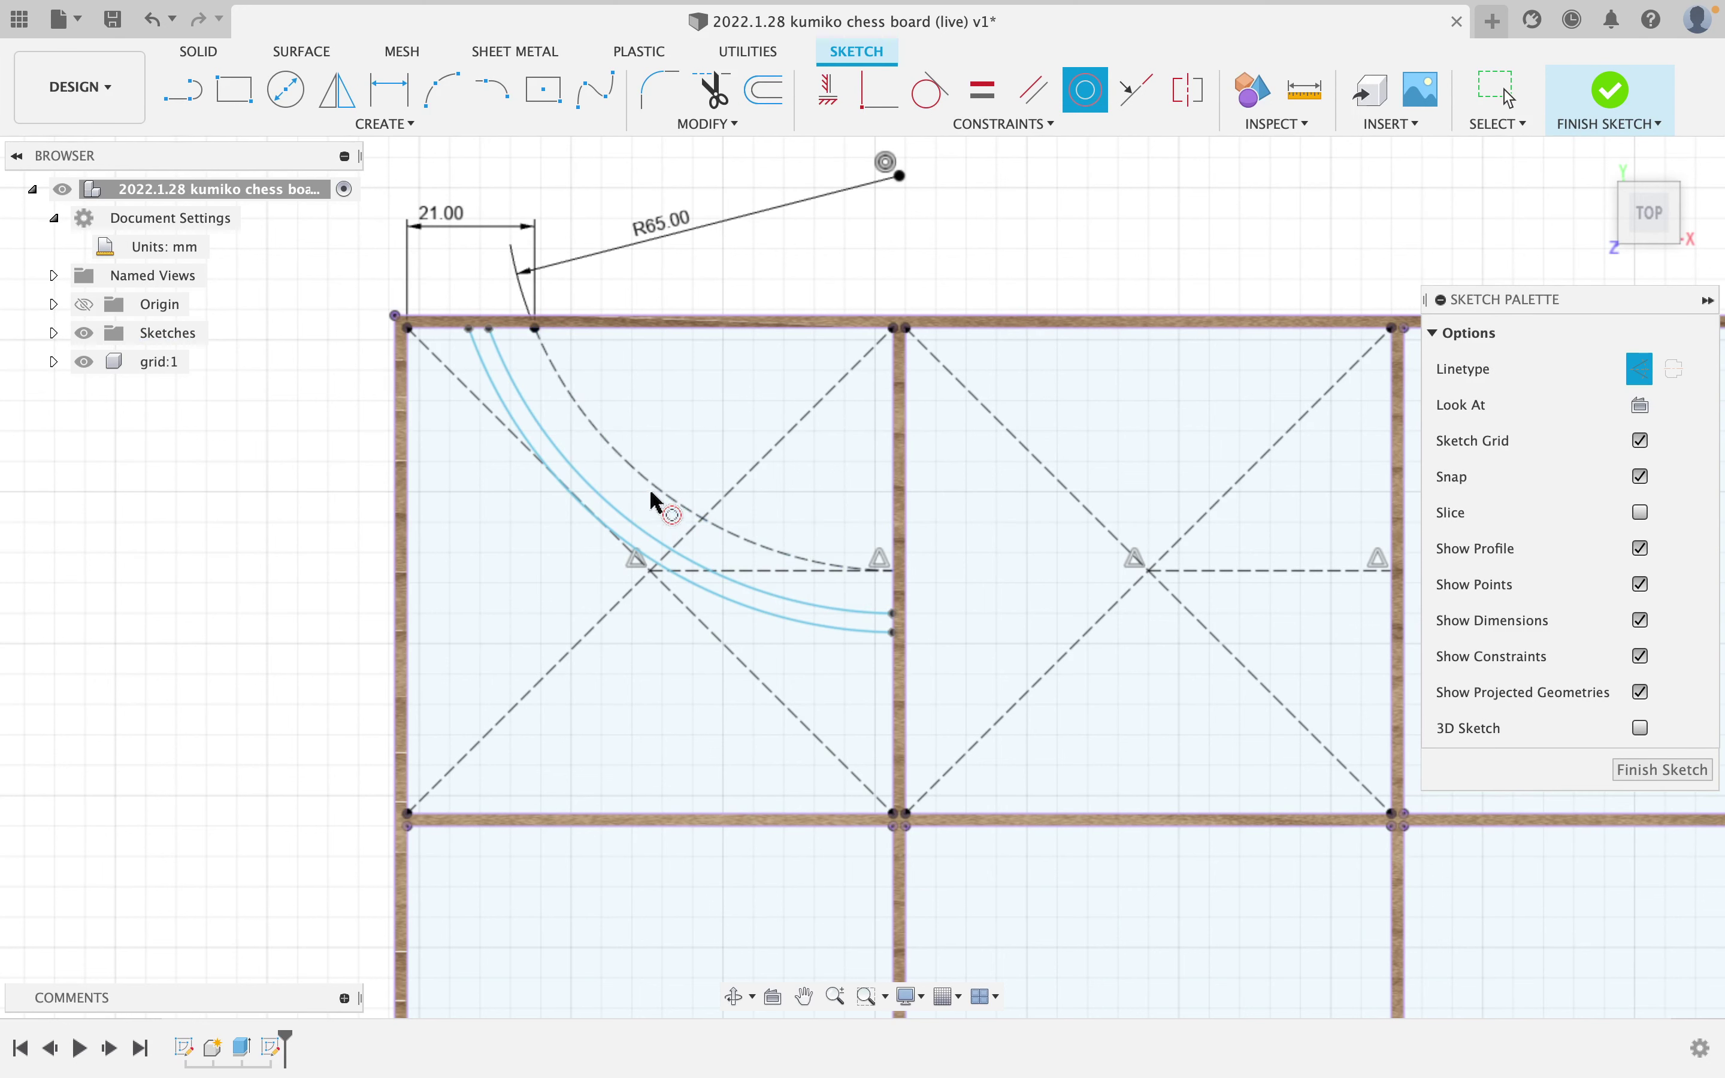
key("Escape")
left_click(638, 529)
mouse_move(675, 487)
left_mouse_down()
mouse_move(701, 597)
mouse_move(723, 553)
left_mouse_up()
left_click(807, 299)
Dimension the upper flanking arc 1 mm from the construction arc.
key("d")
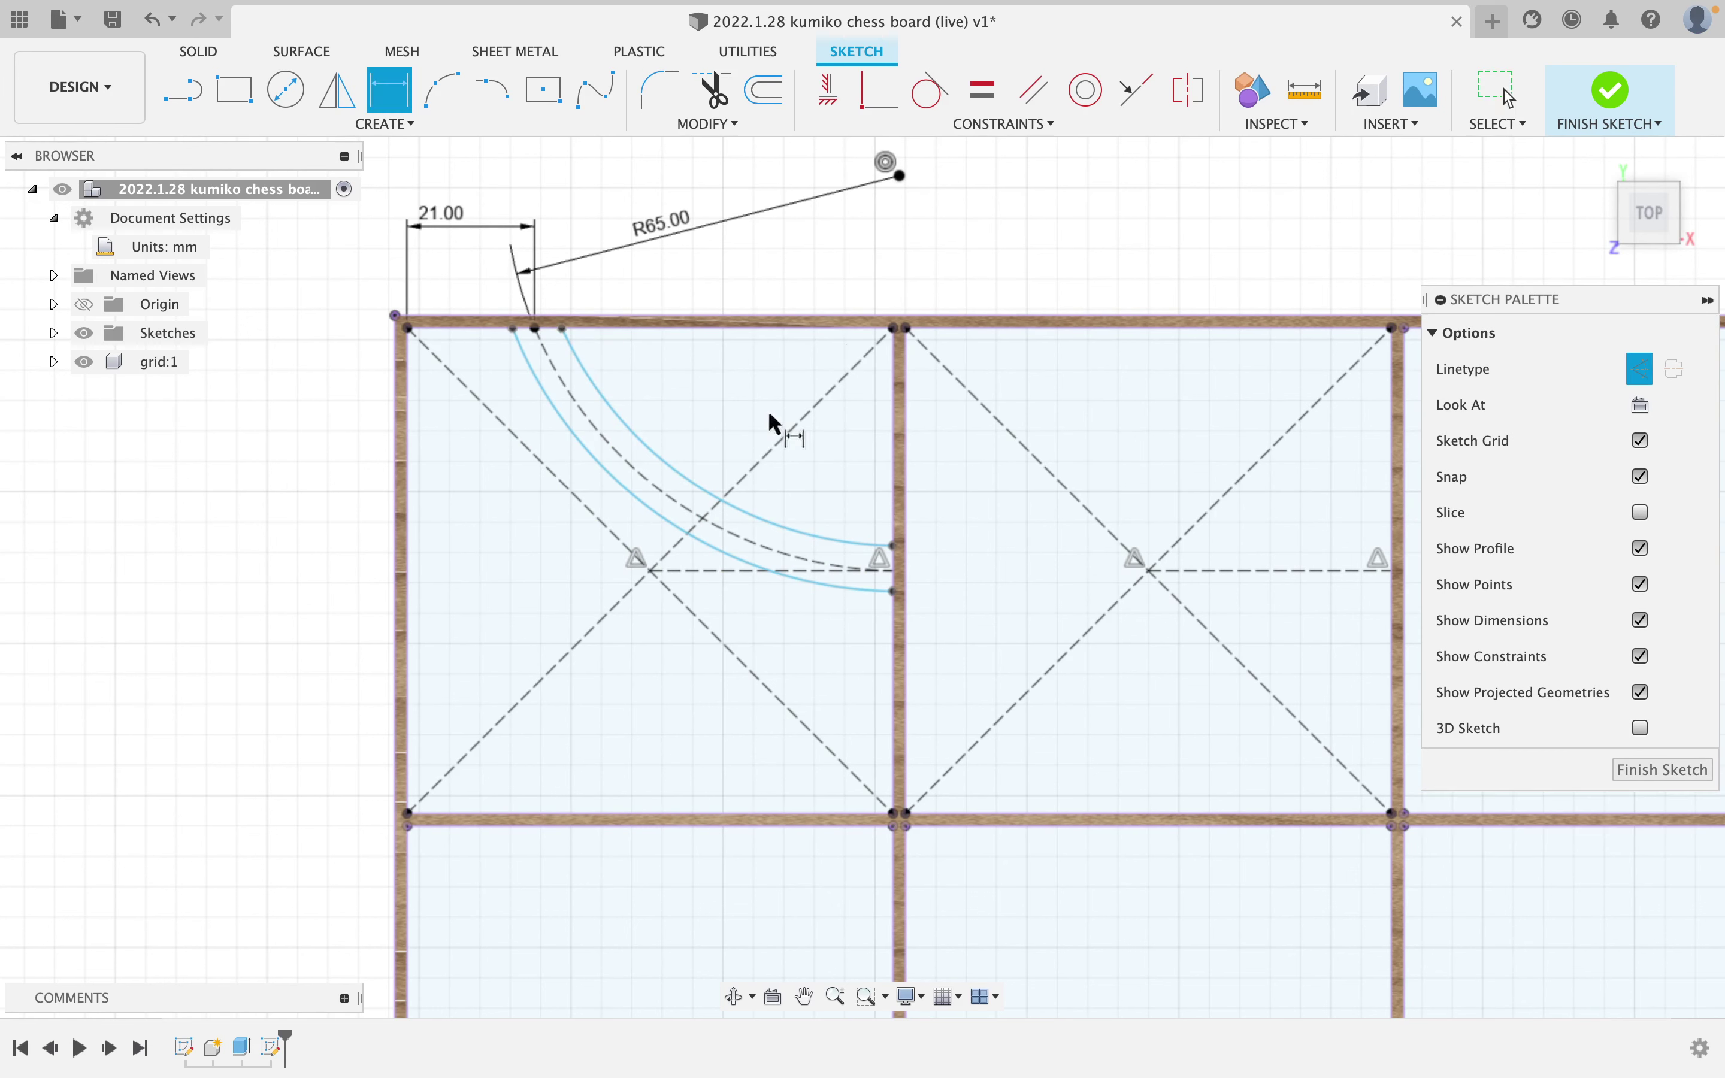
left_click(650, 461)
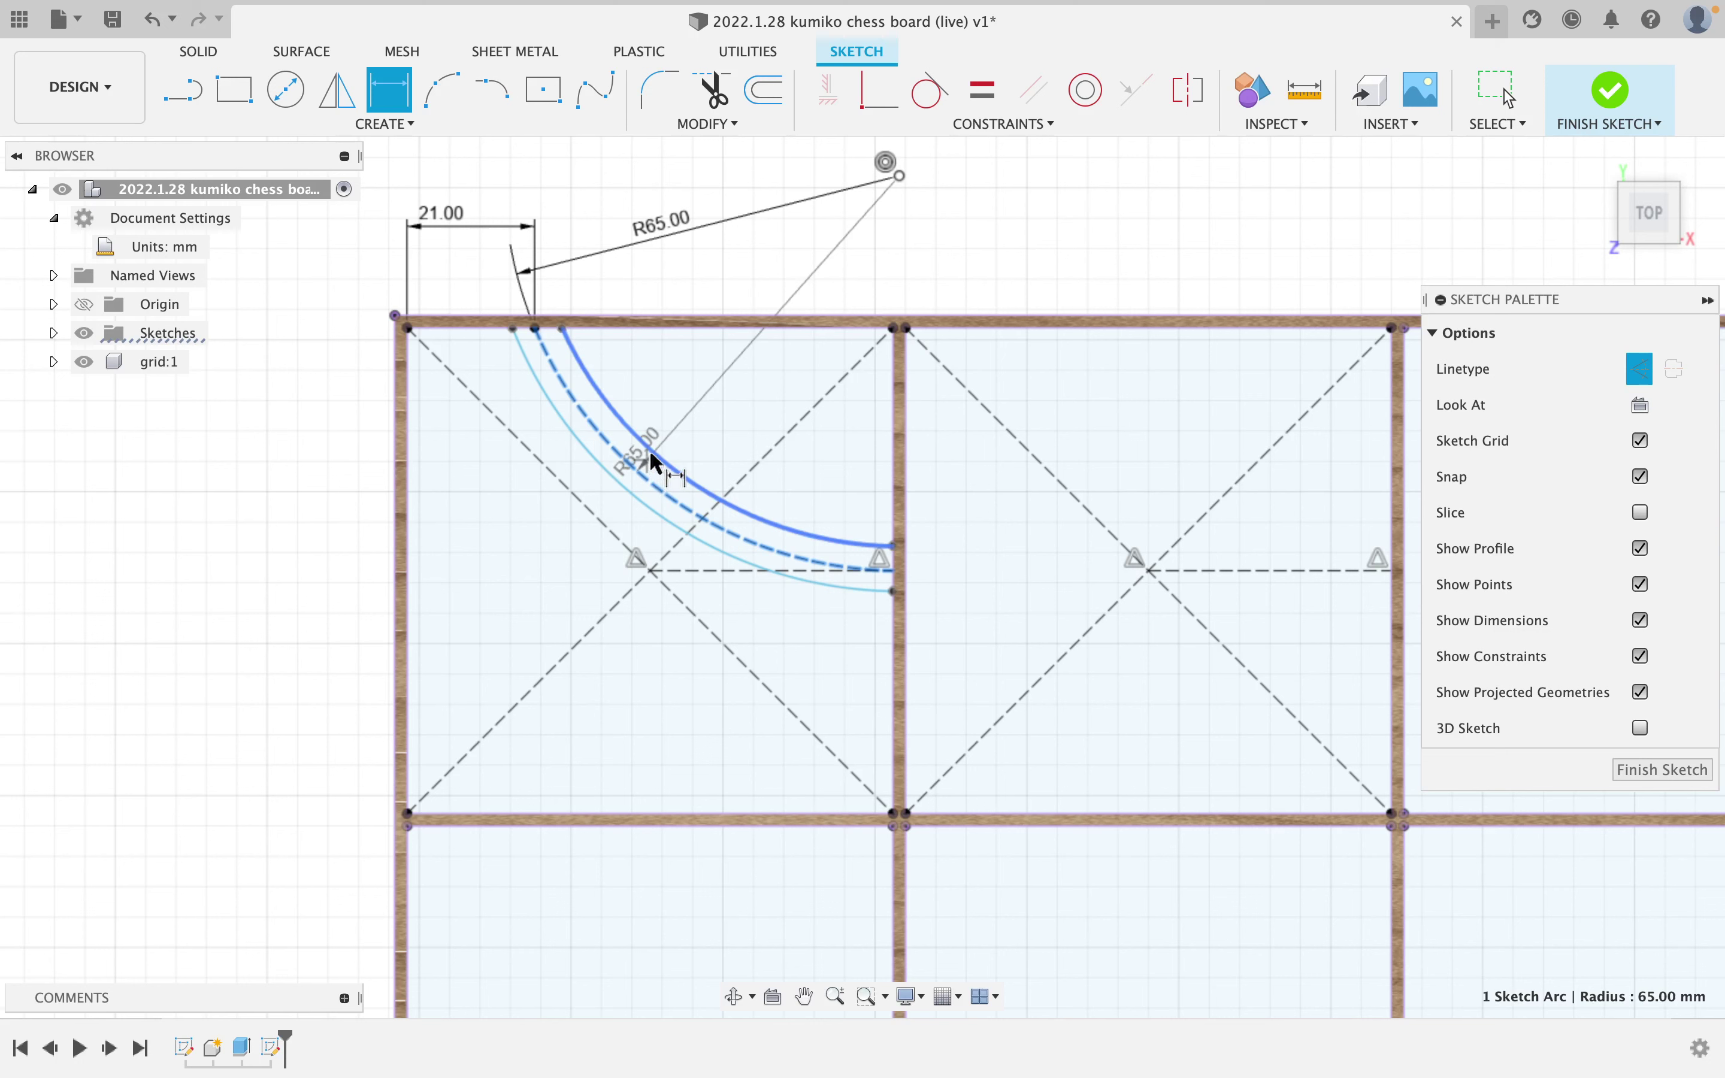
left_click(650, 454)
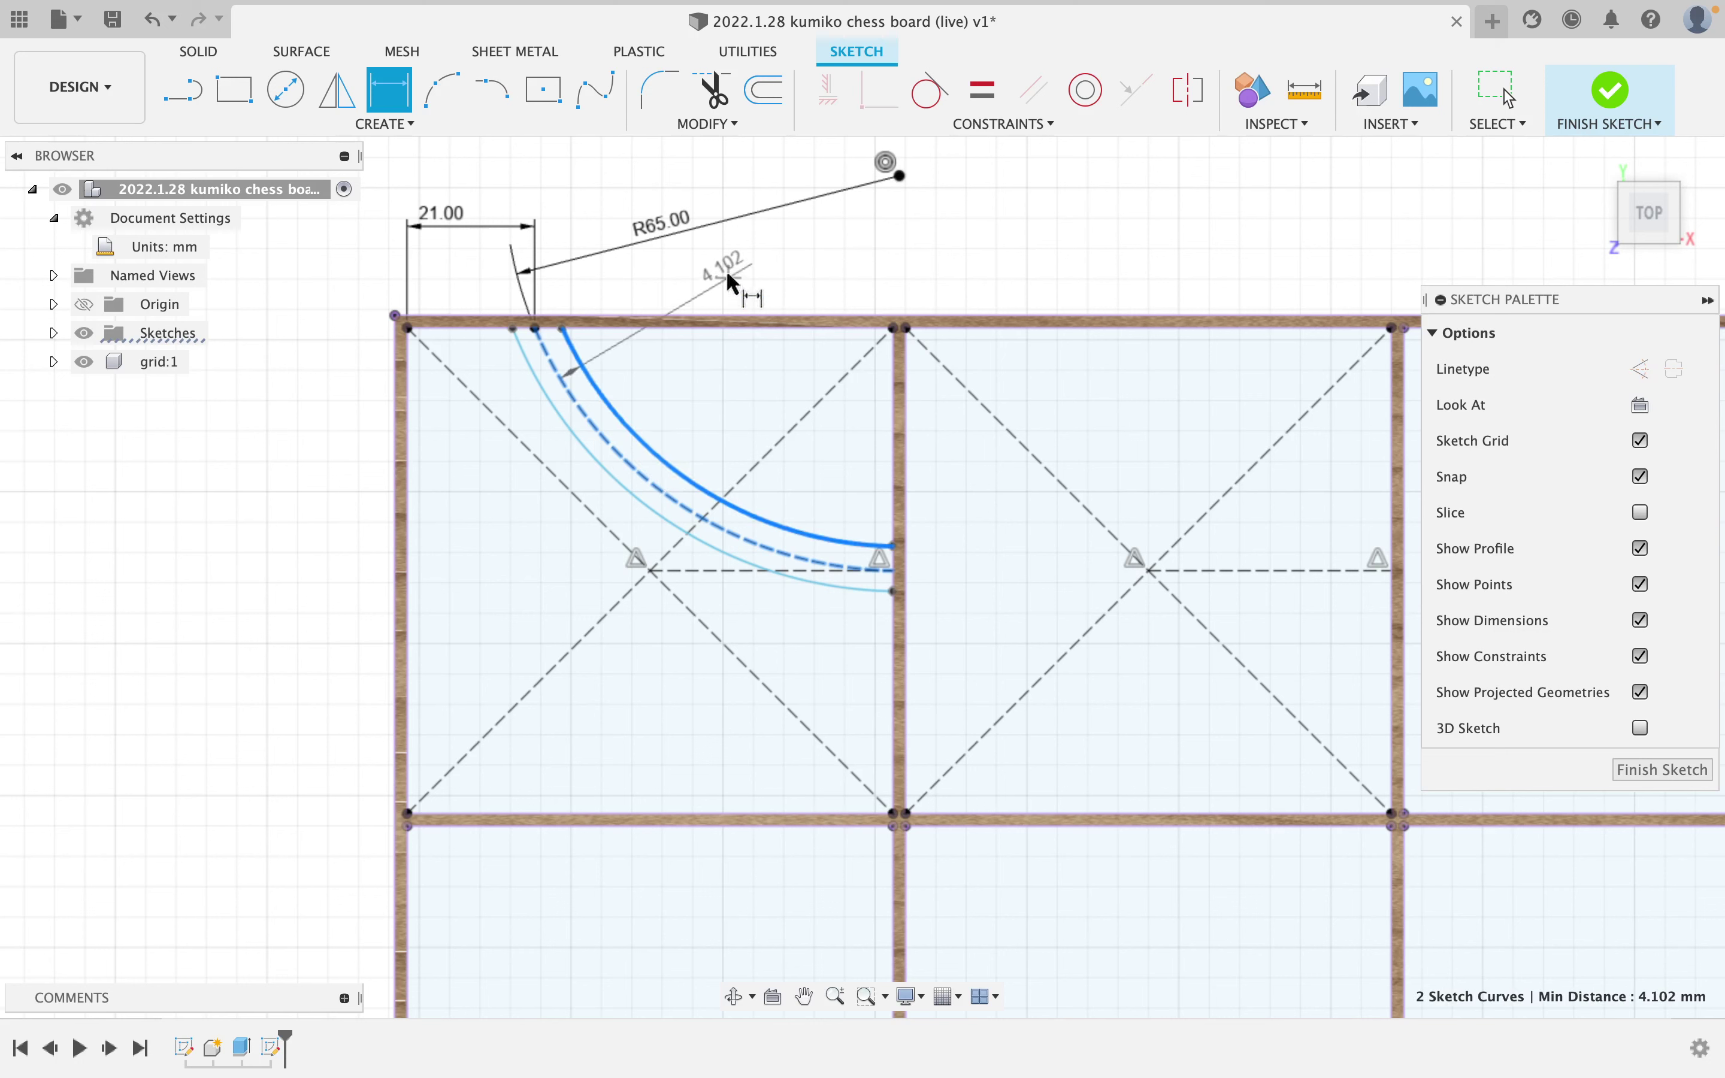
left_click(811, 263)
type("1")
key("Return")
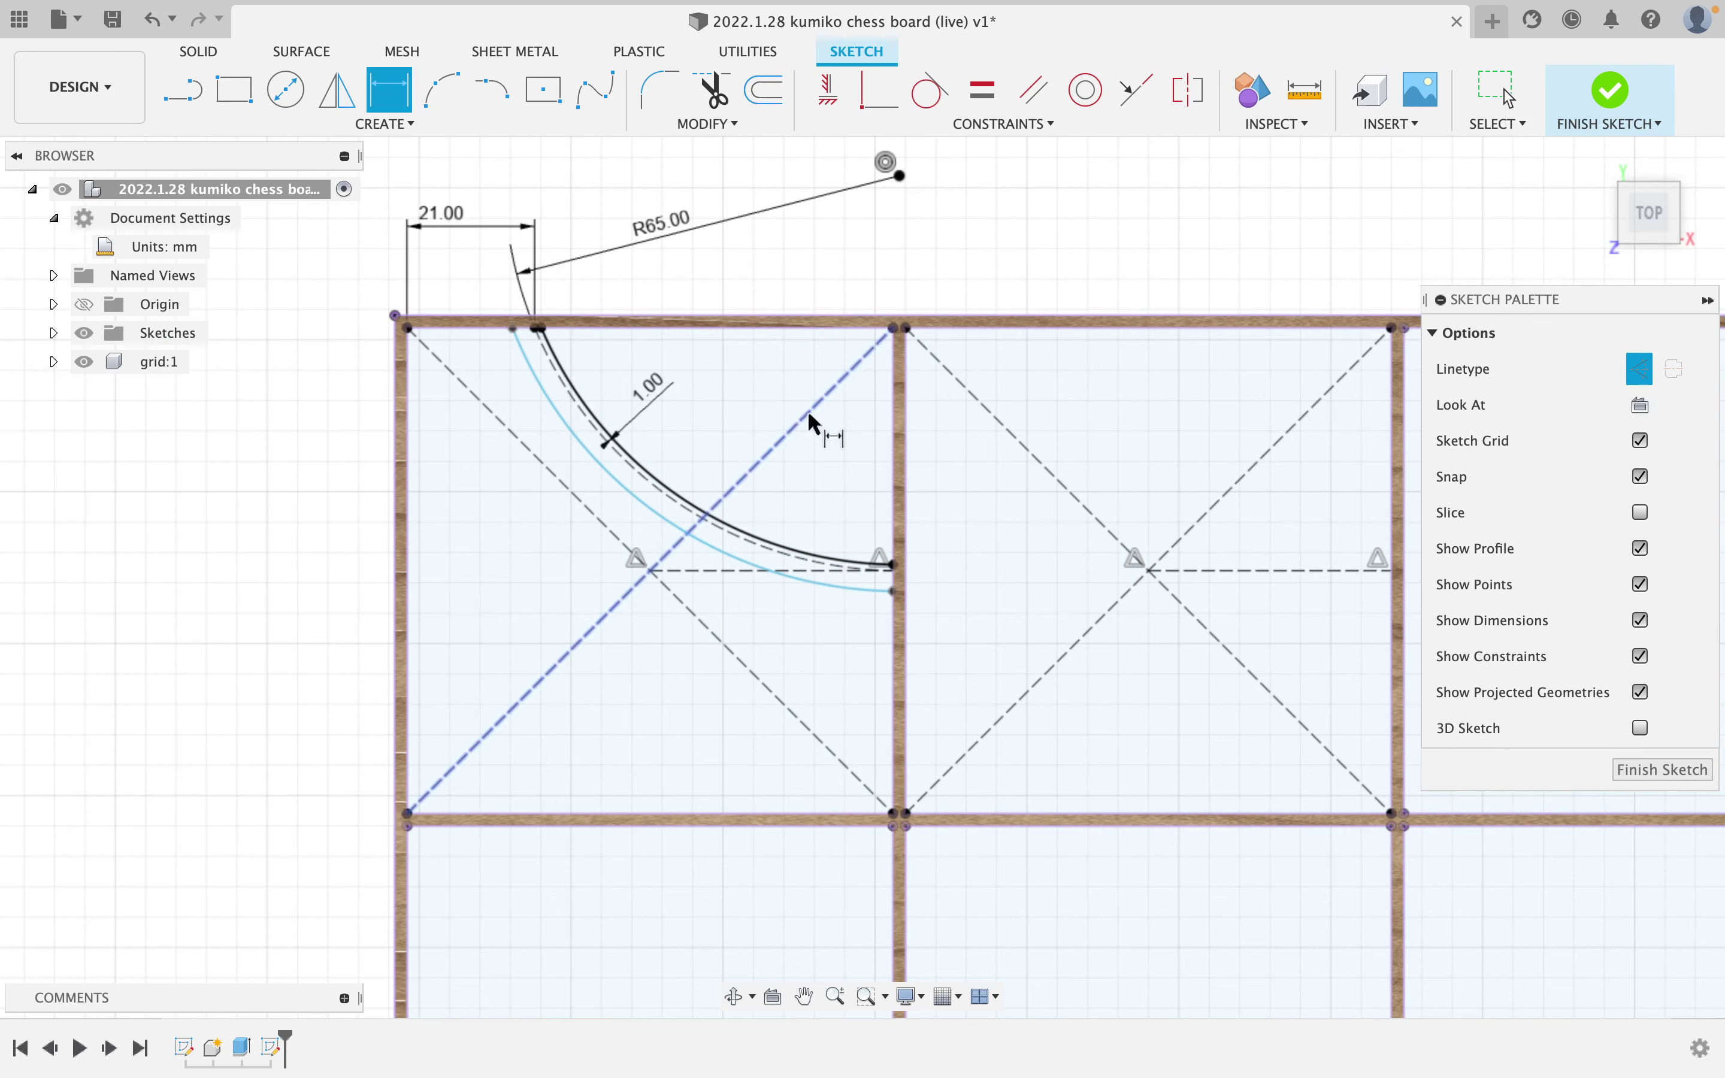
Dimension the lower flanking arc from the construction arc using d14, and reposition the 1 mm dimension outside the cell.
left_click(668, 521)
left_click(671, 508)
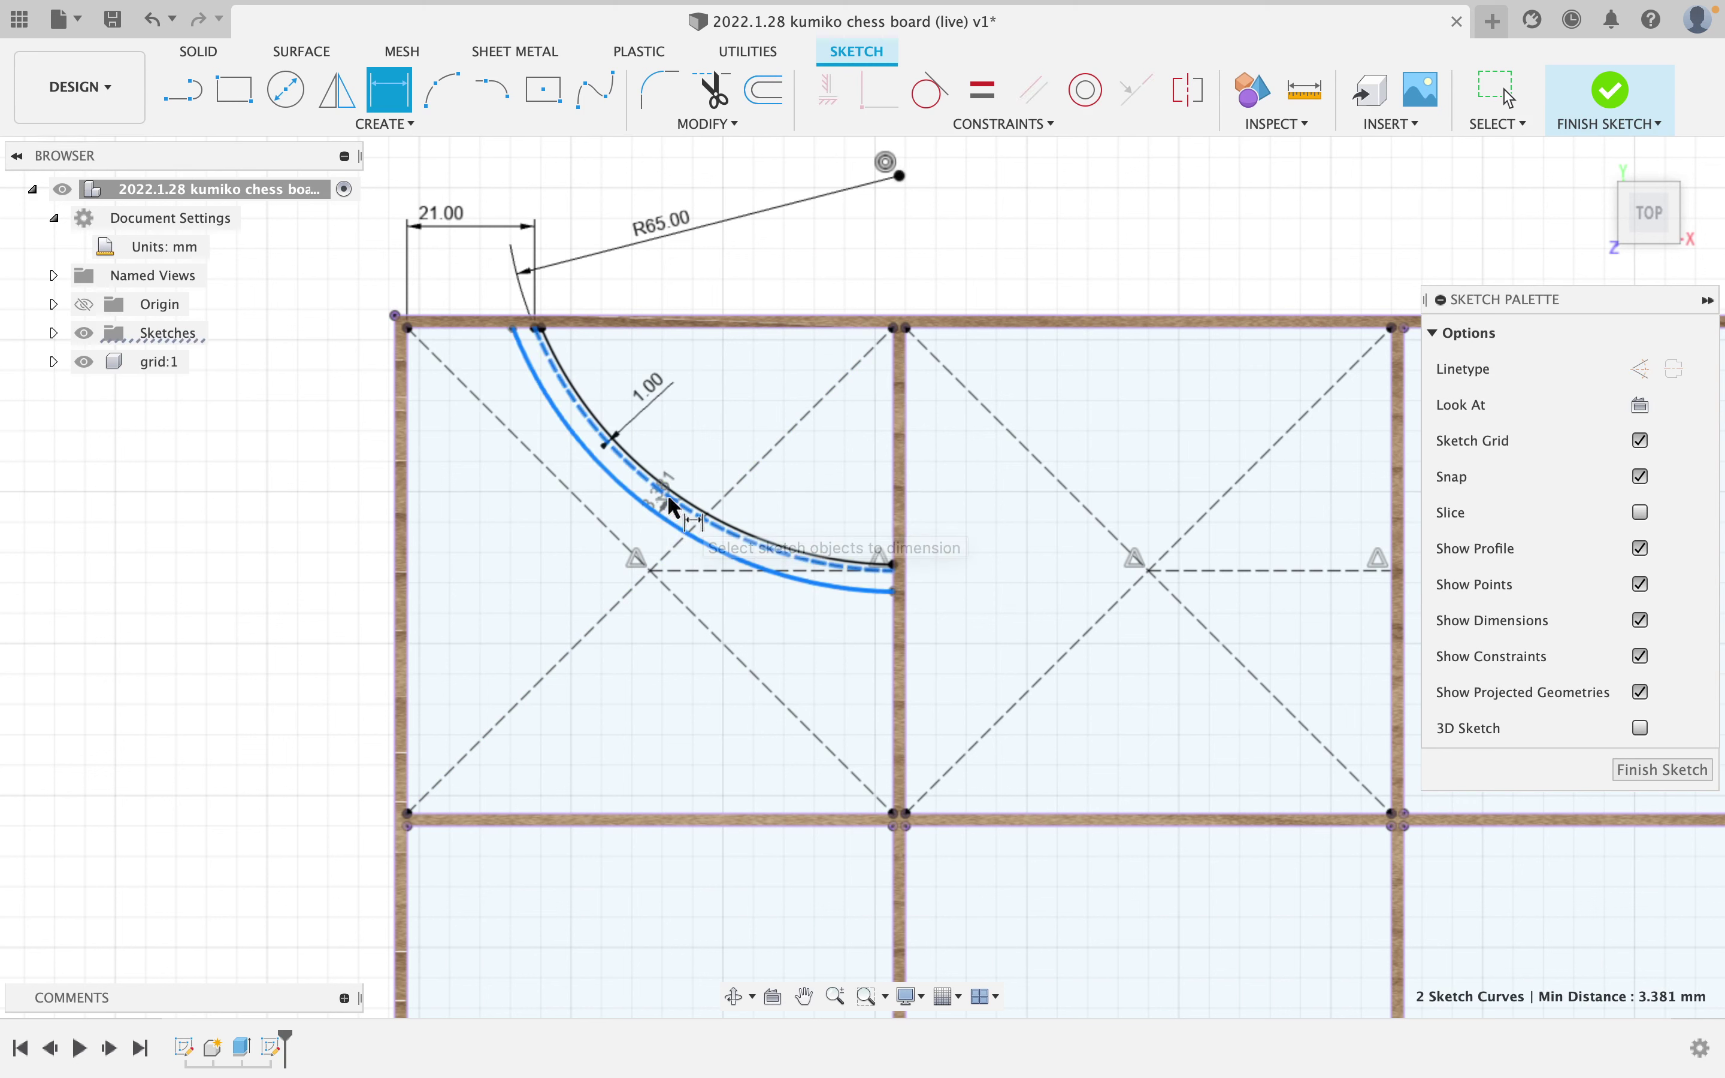
left_click(741, 279)
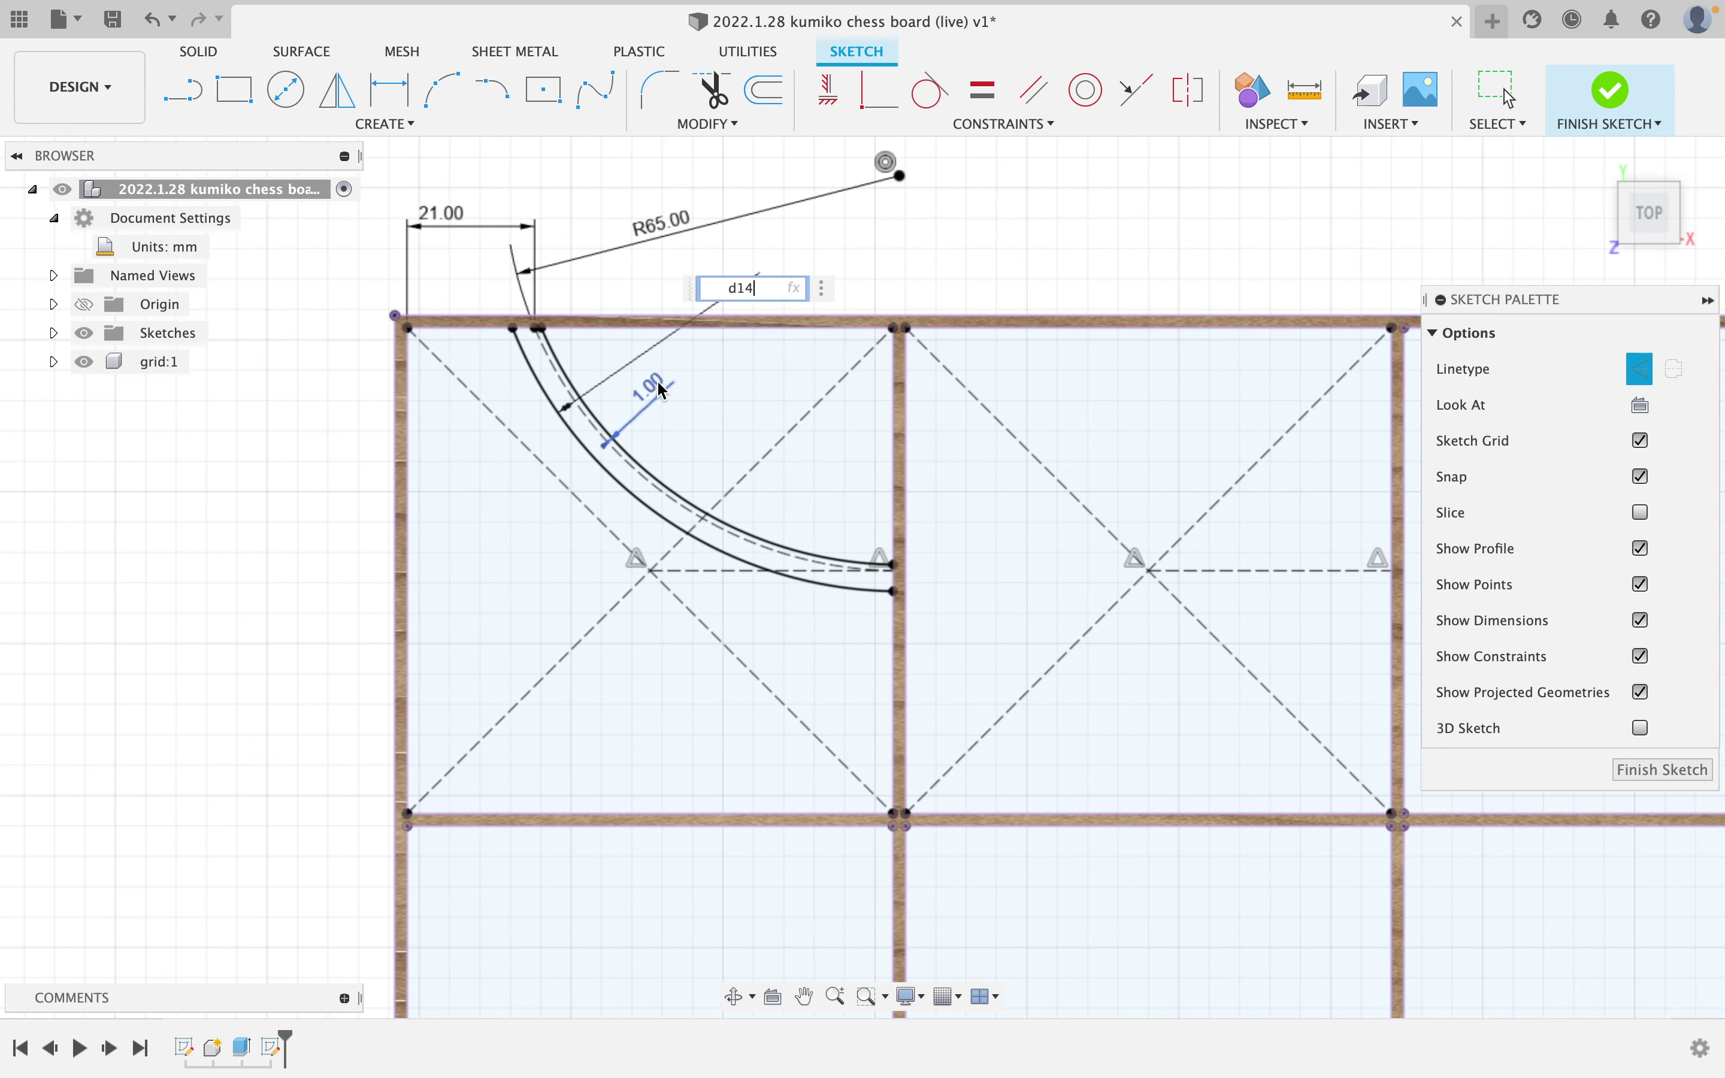
type("d14")
key("Return")
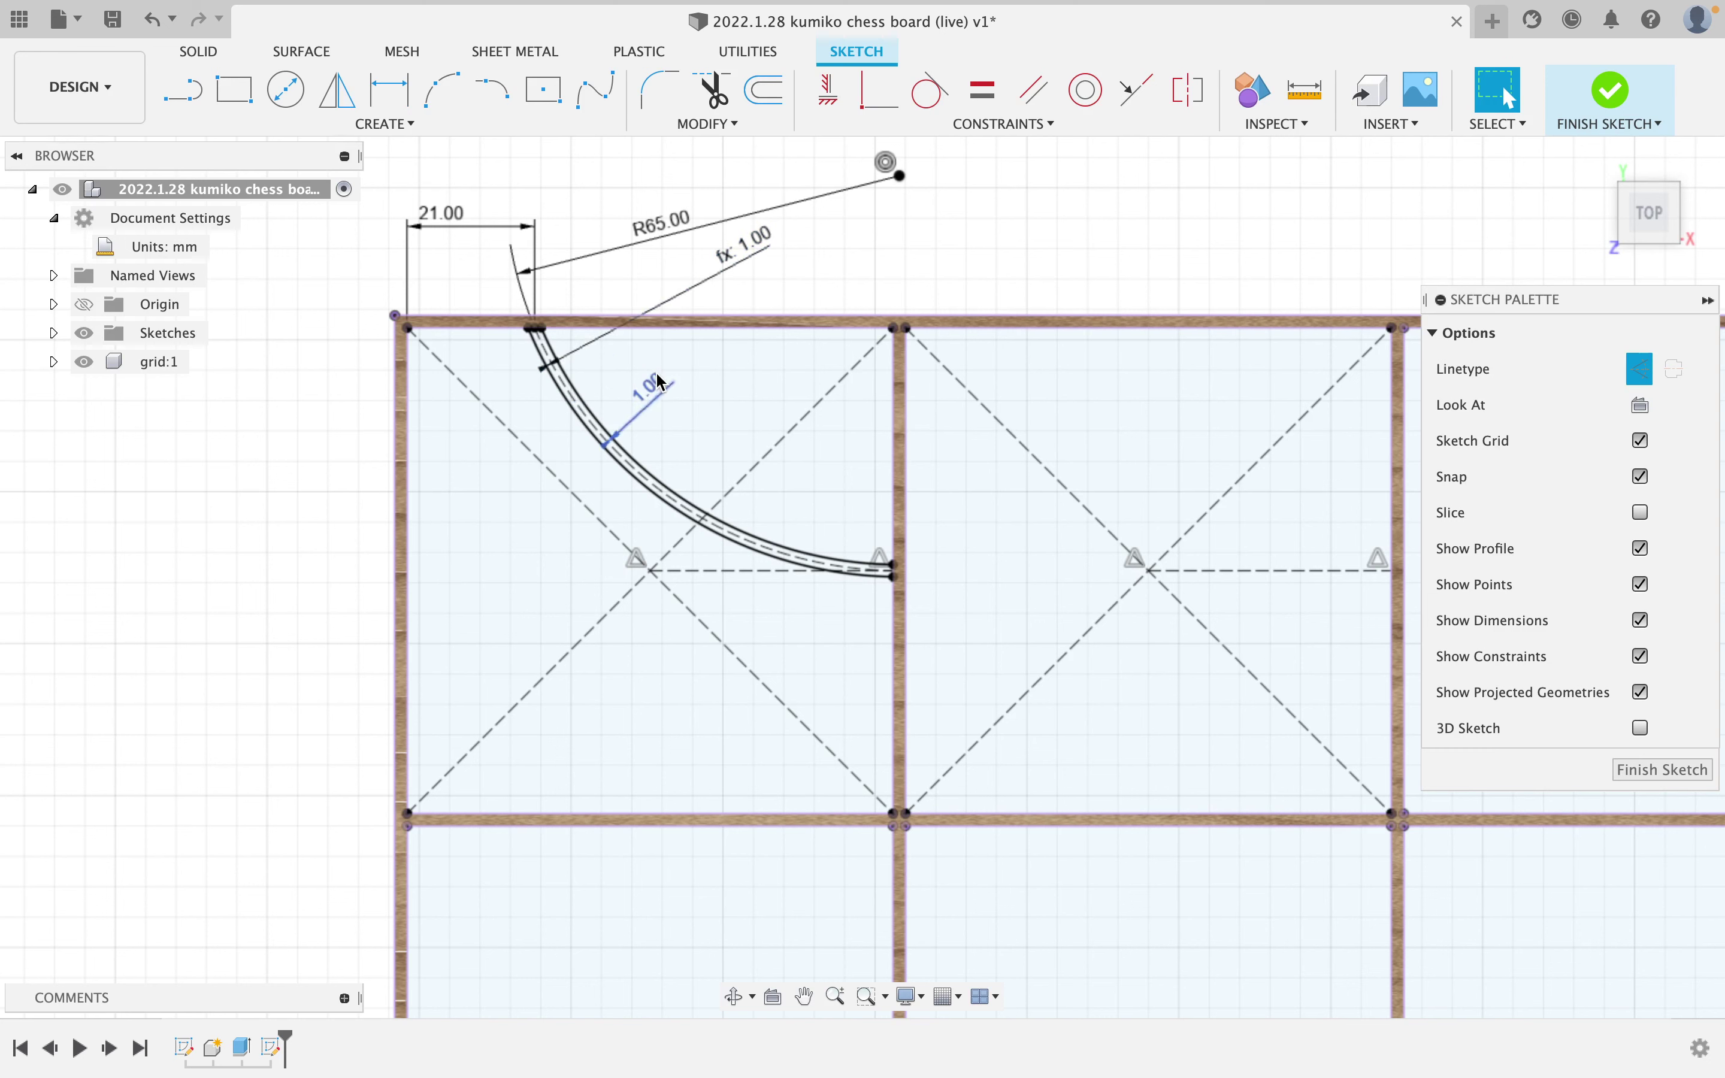
left_click_drag(649, 388, 761, 284)
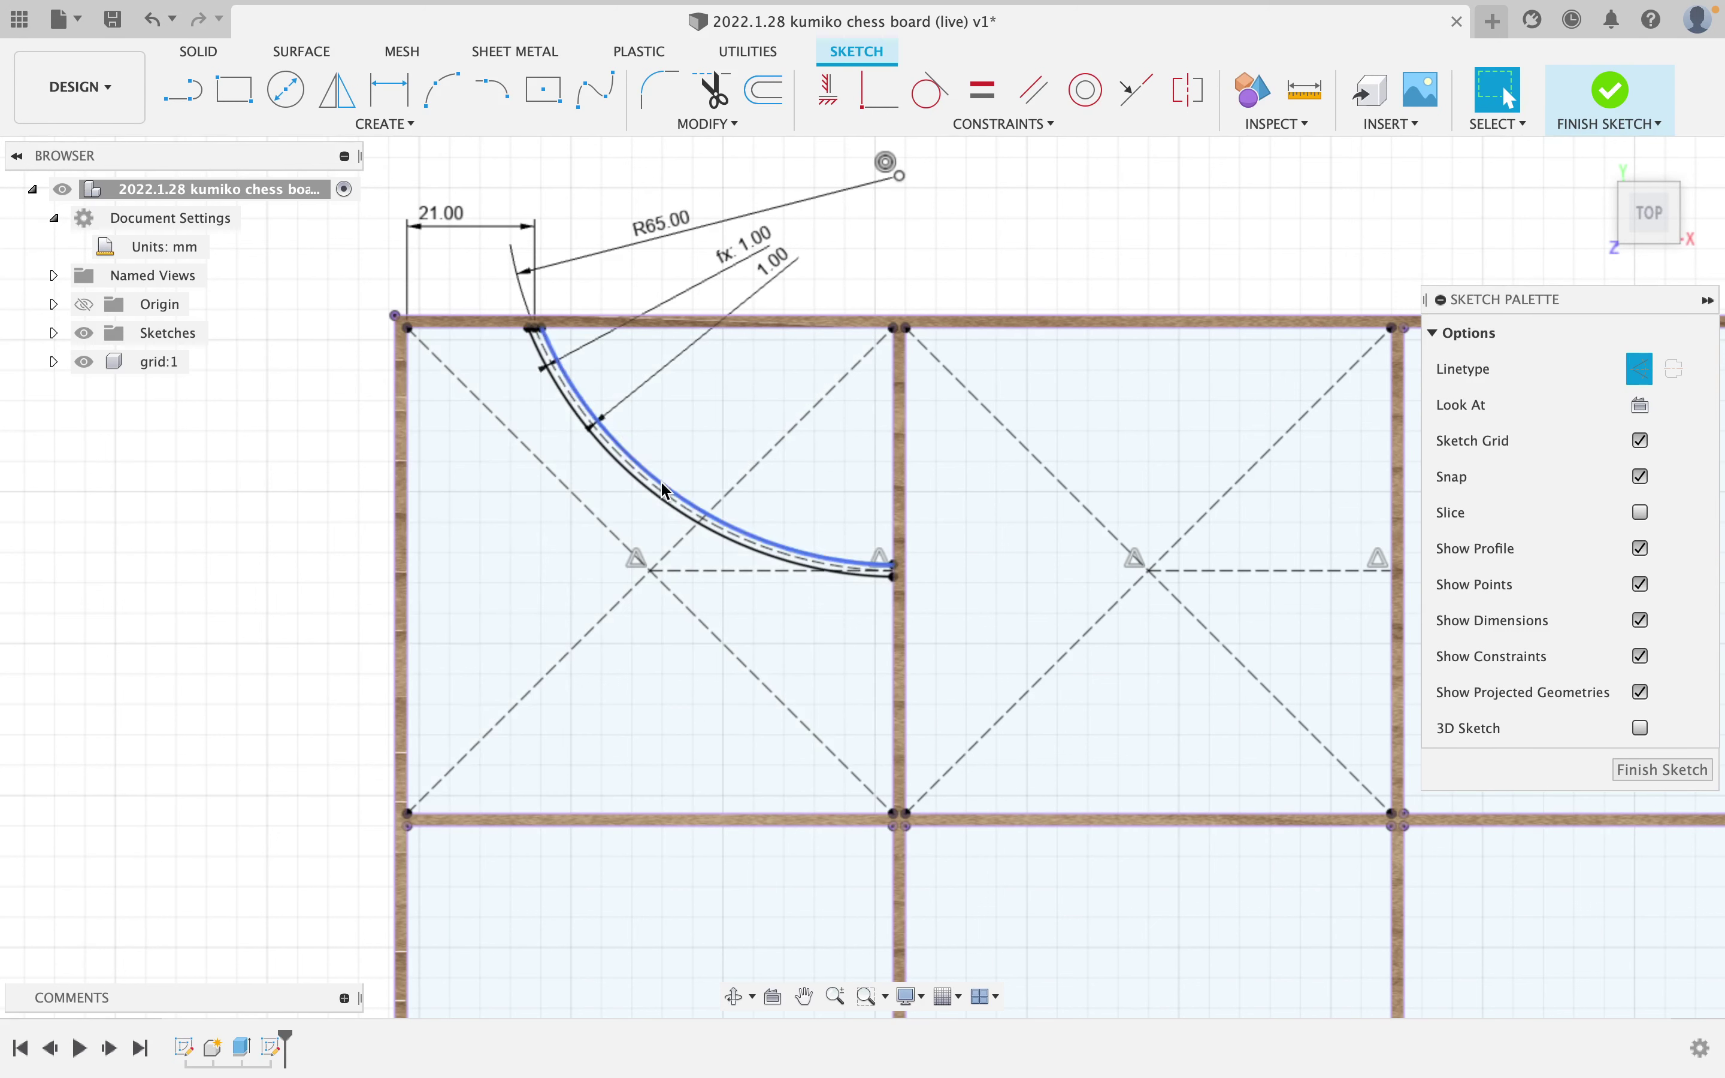
Create a circular pattern of the two solid arcs around the corner cell's center with a quantity of 4.
left_click(663, 510)
left_click(668, 492, "shift")
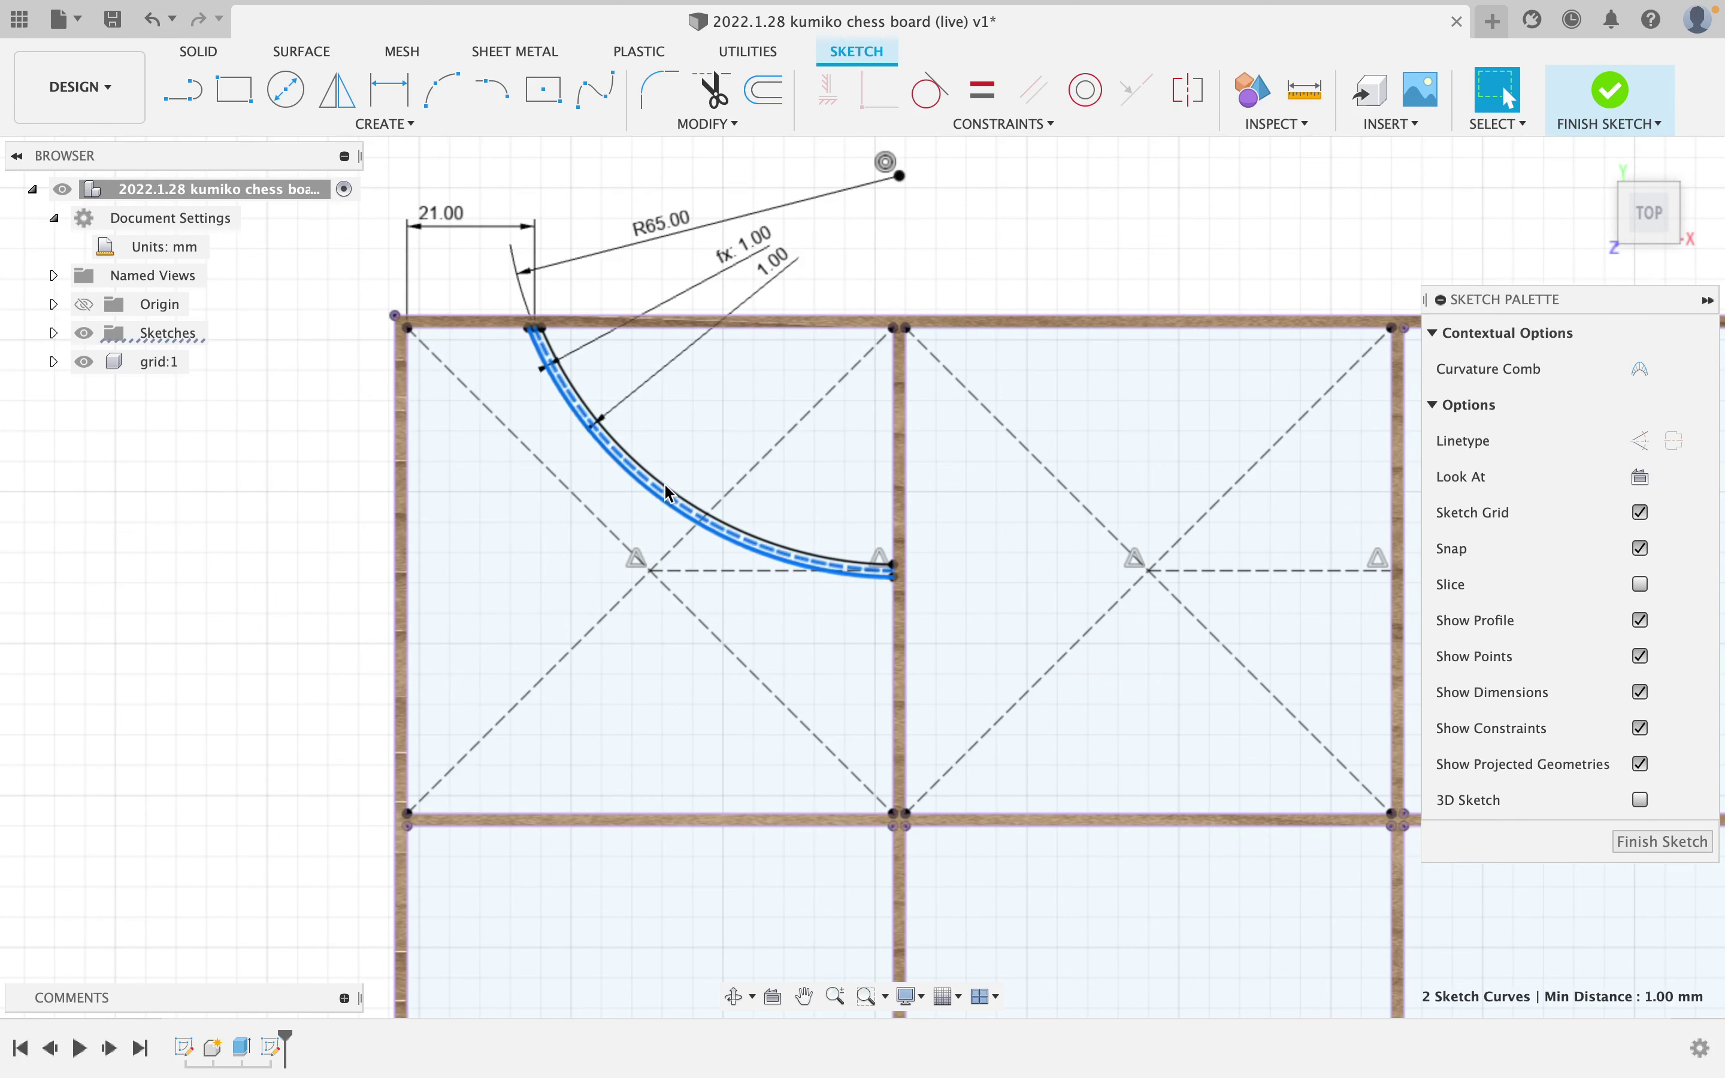
left_click(669, 492, "shift")
left_click(668, 491, "shift")
scroll(660, 472, "up", 3)
left_click(652, 485, "shift")
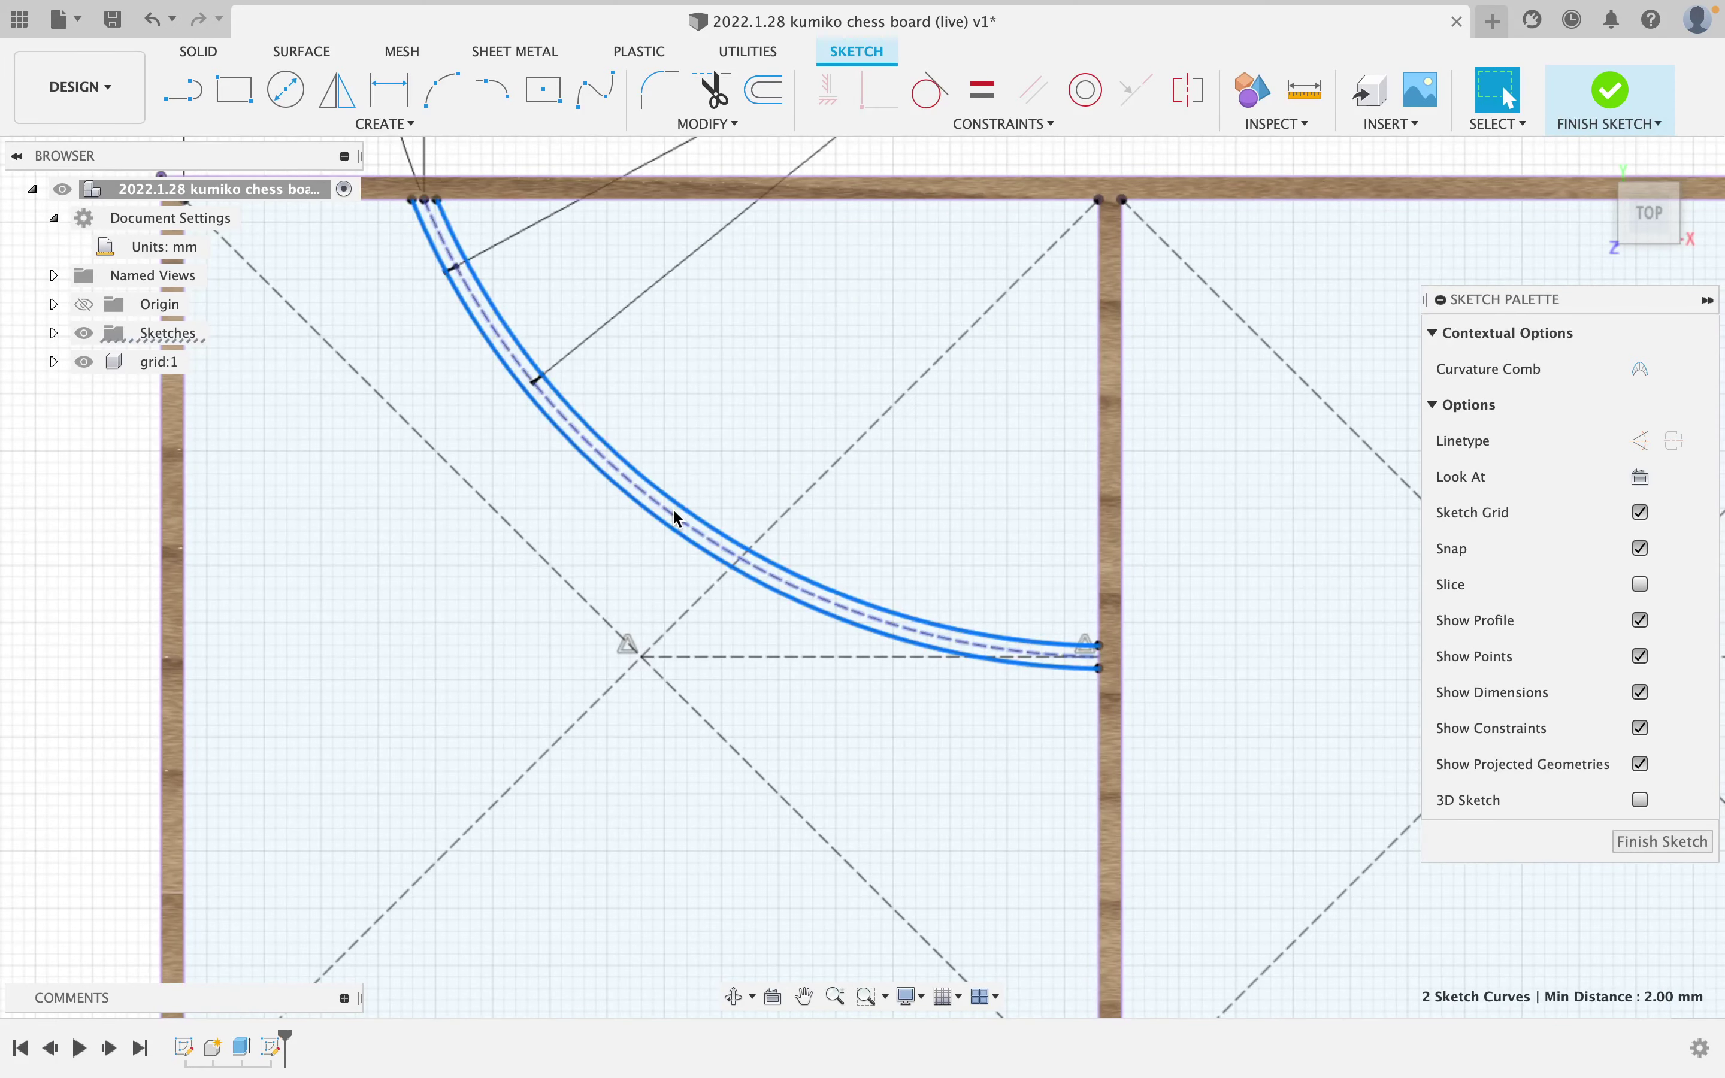
scroll(676, 509, "down", 3)
left_click(391, 128)
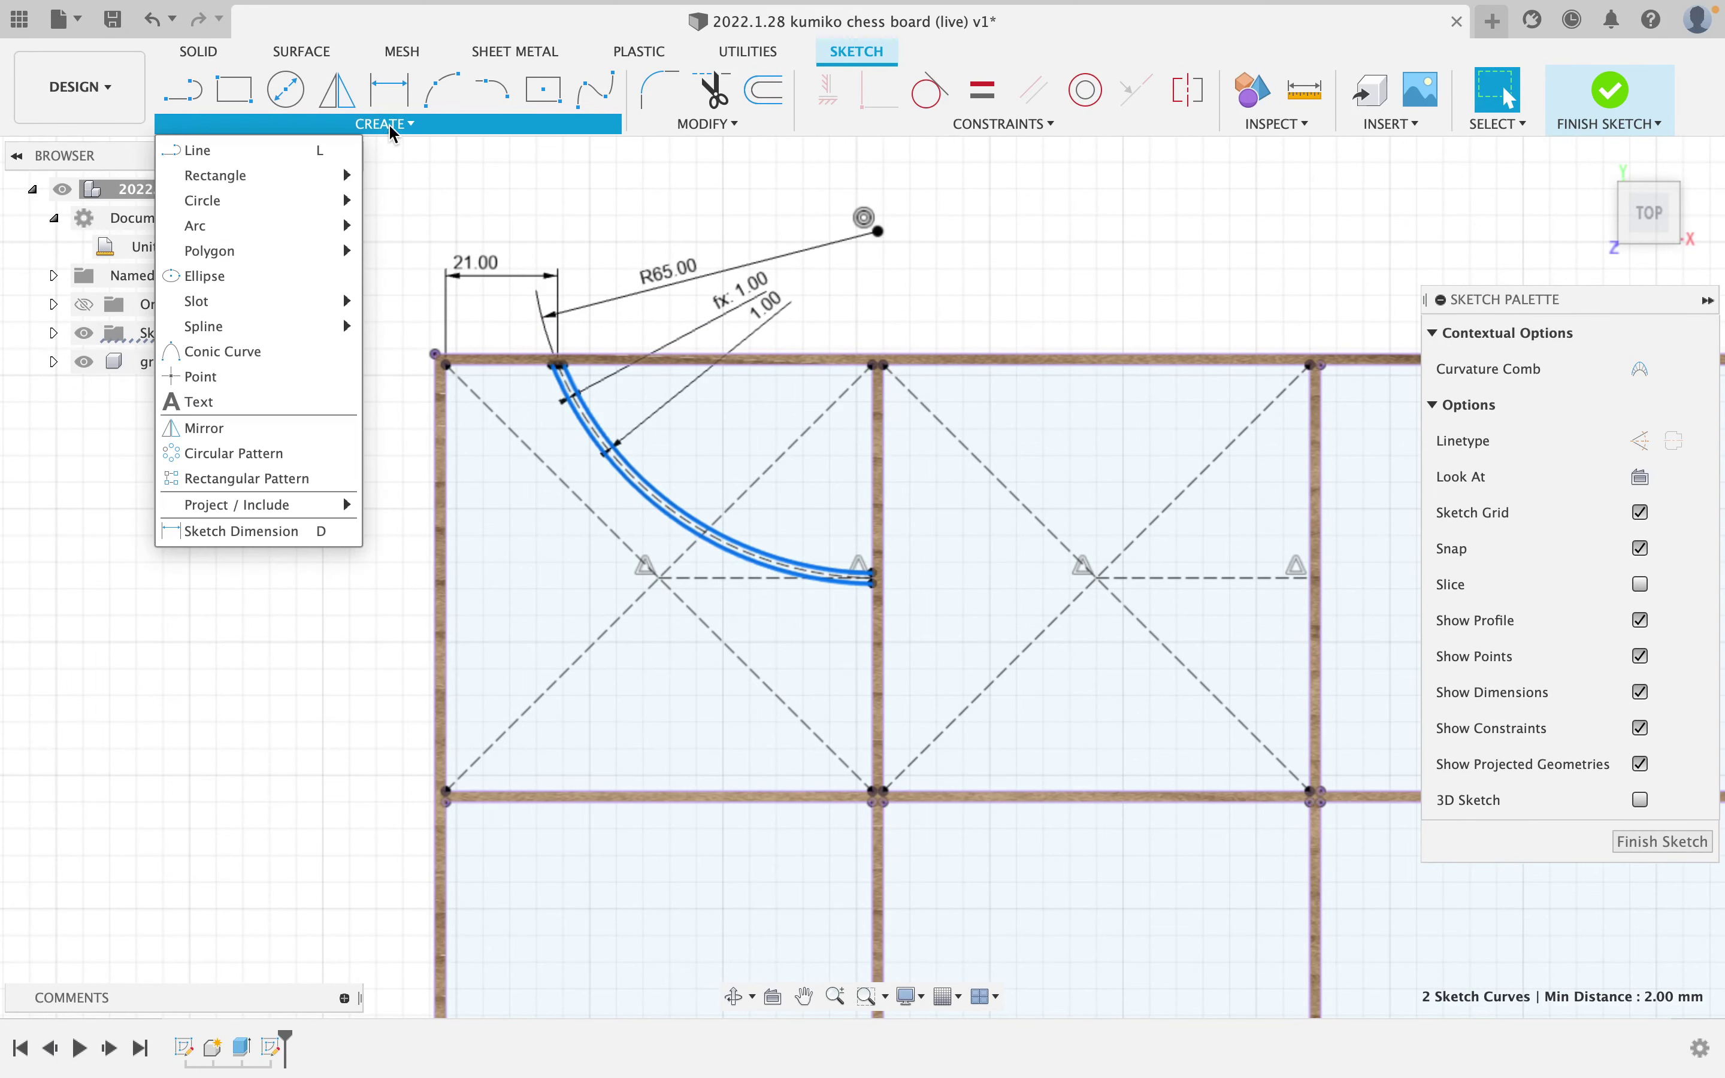
left_click(313, 461)
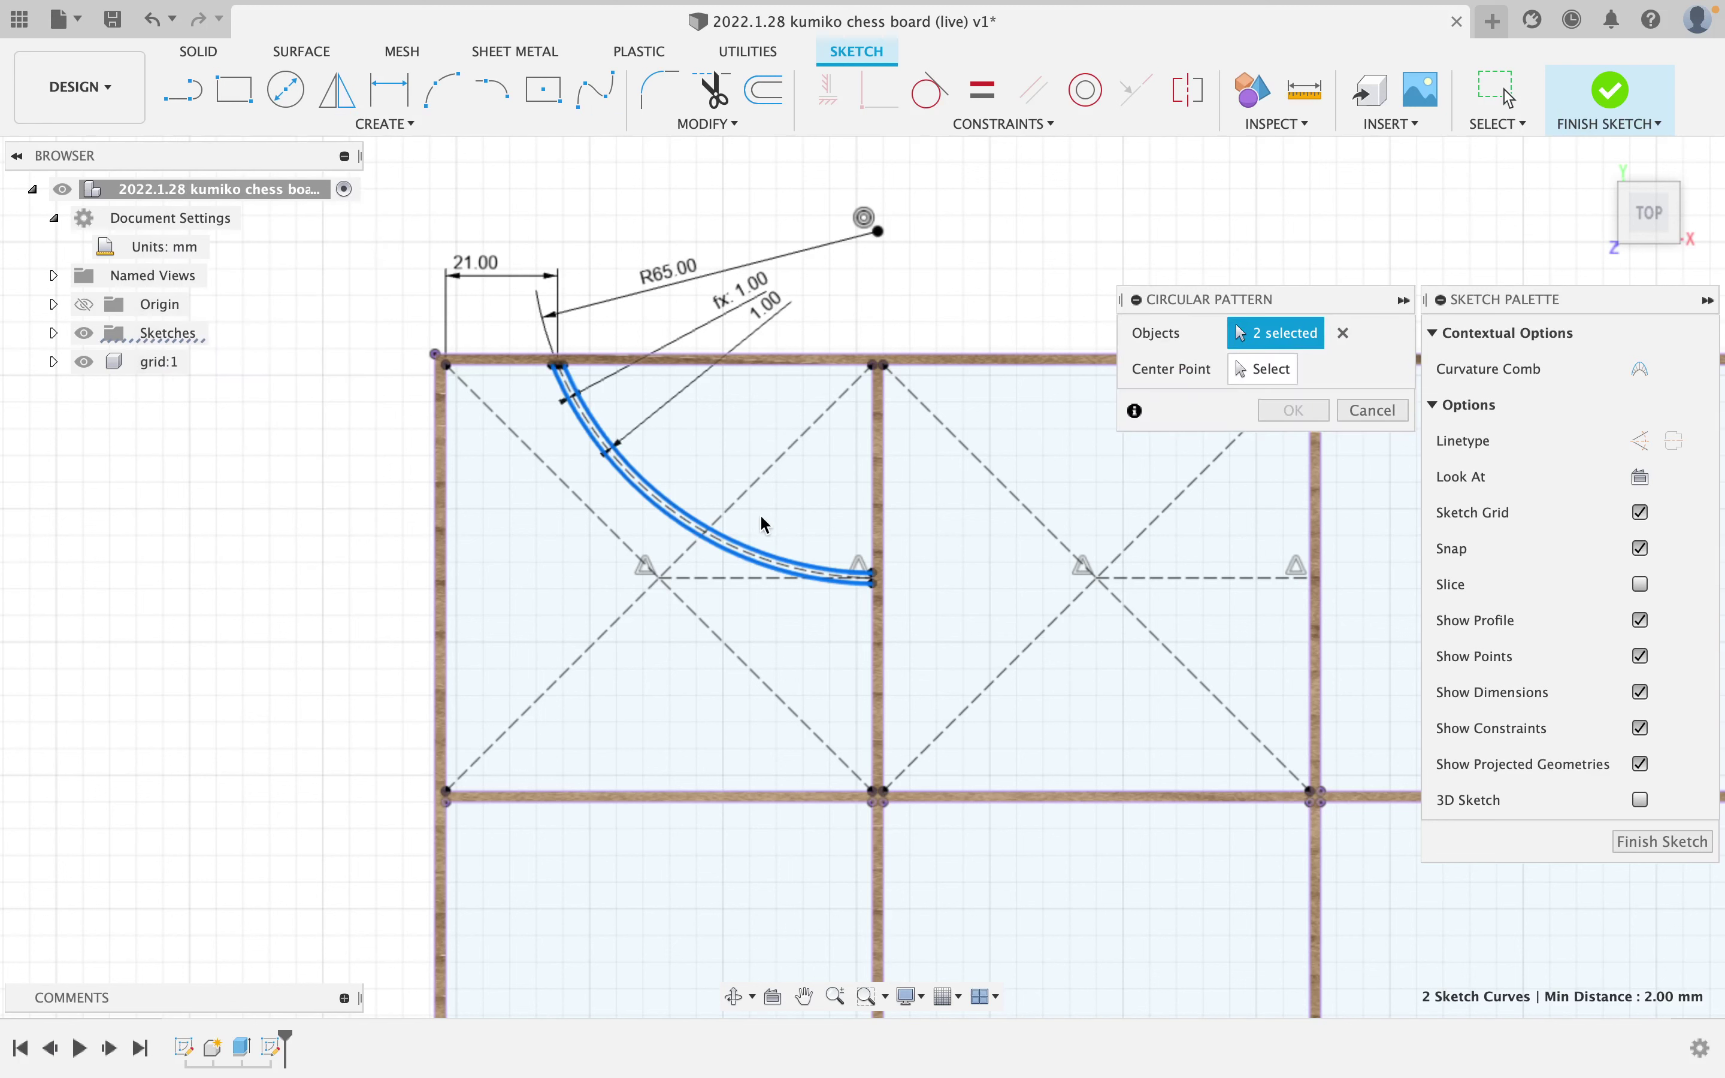
left_click(1236, 375)
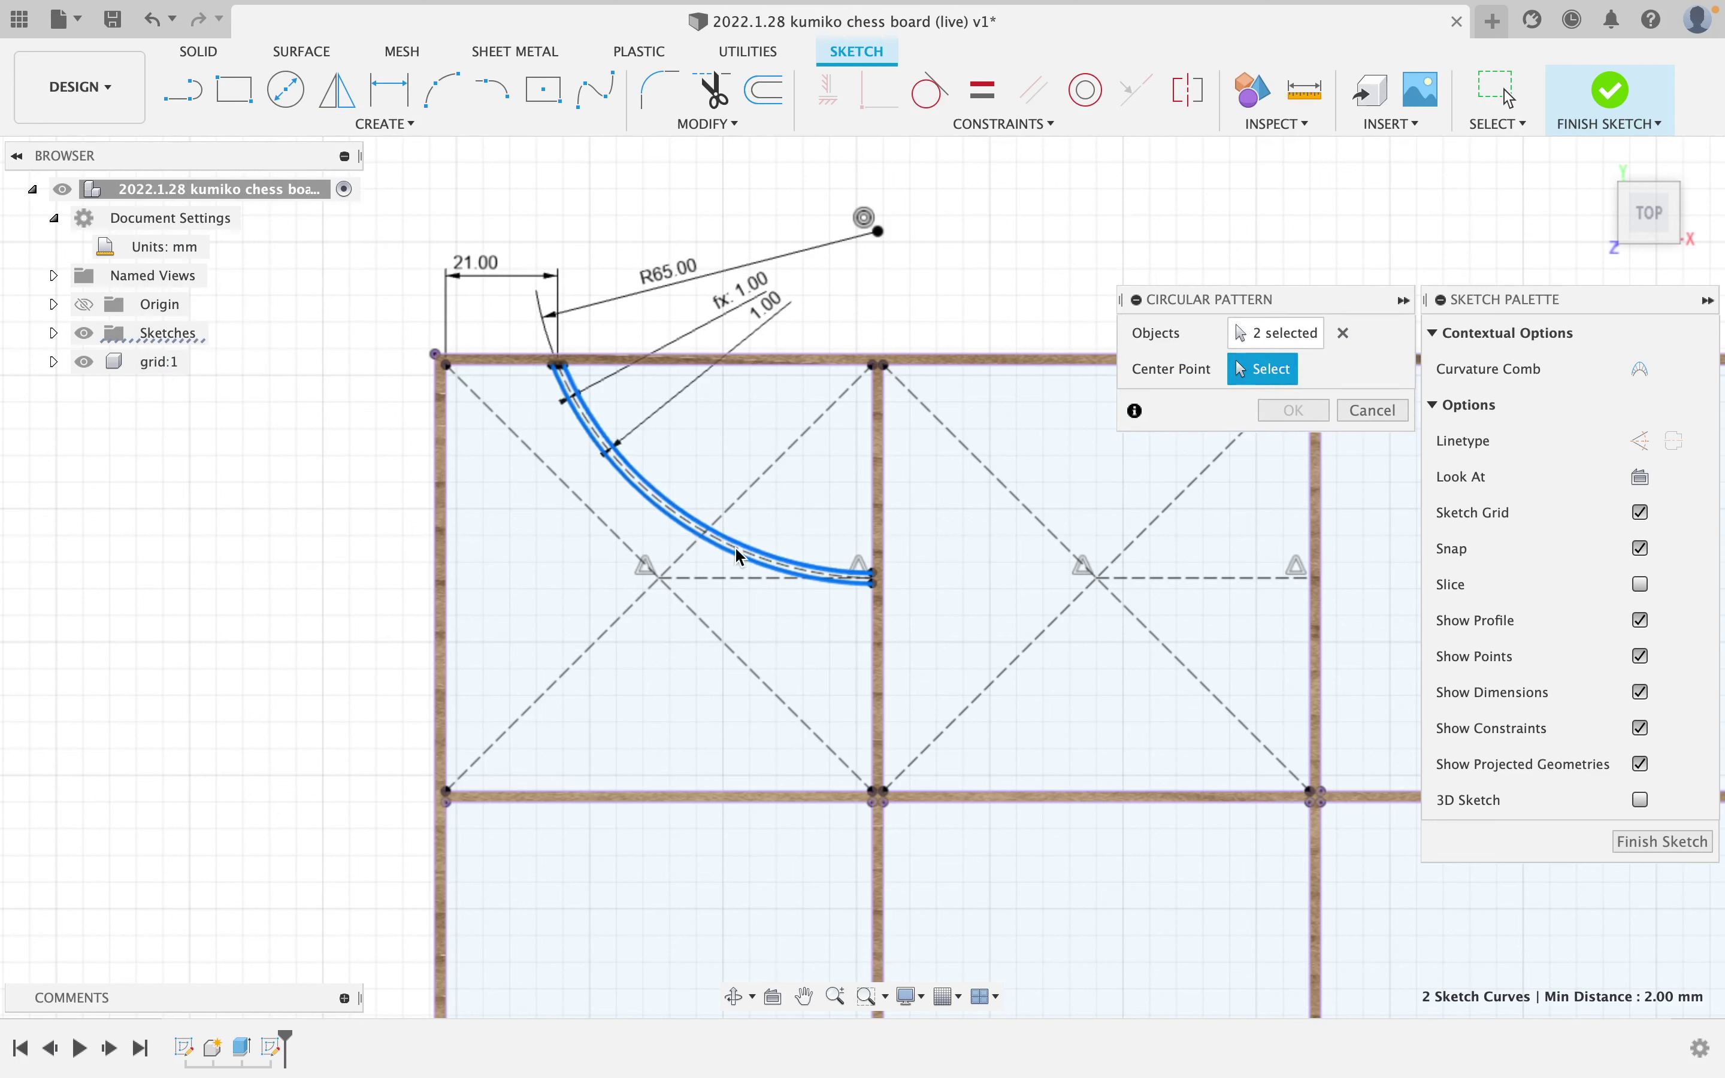
left_click(660, 579)
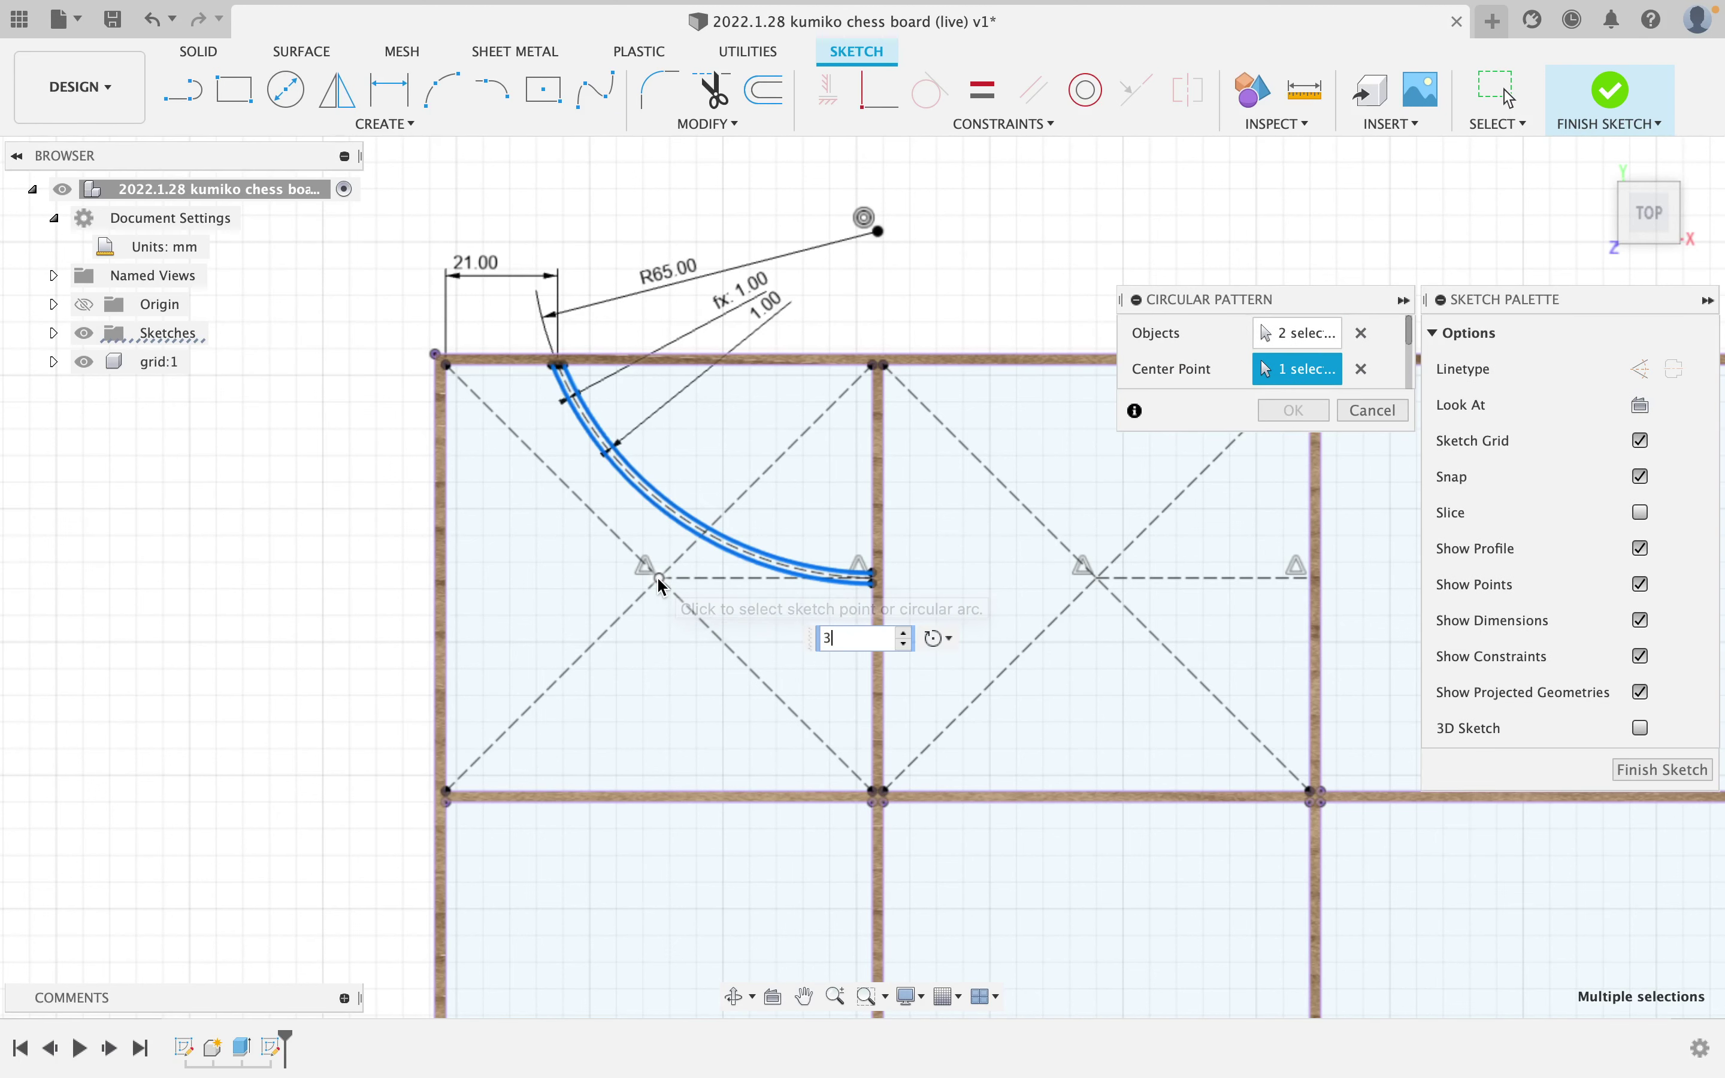
left_click(905, 633)
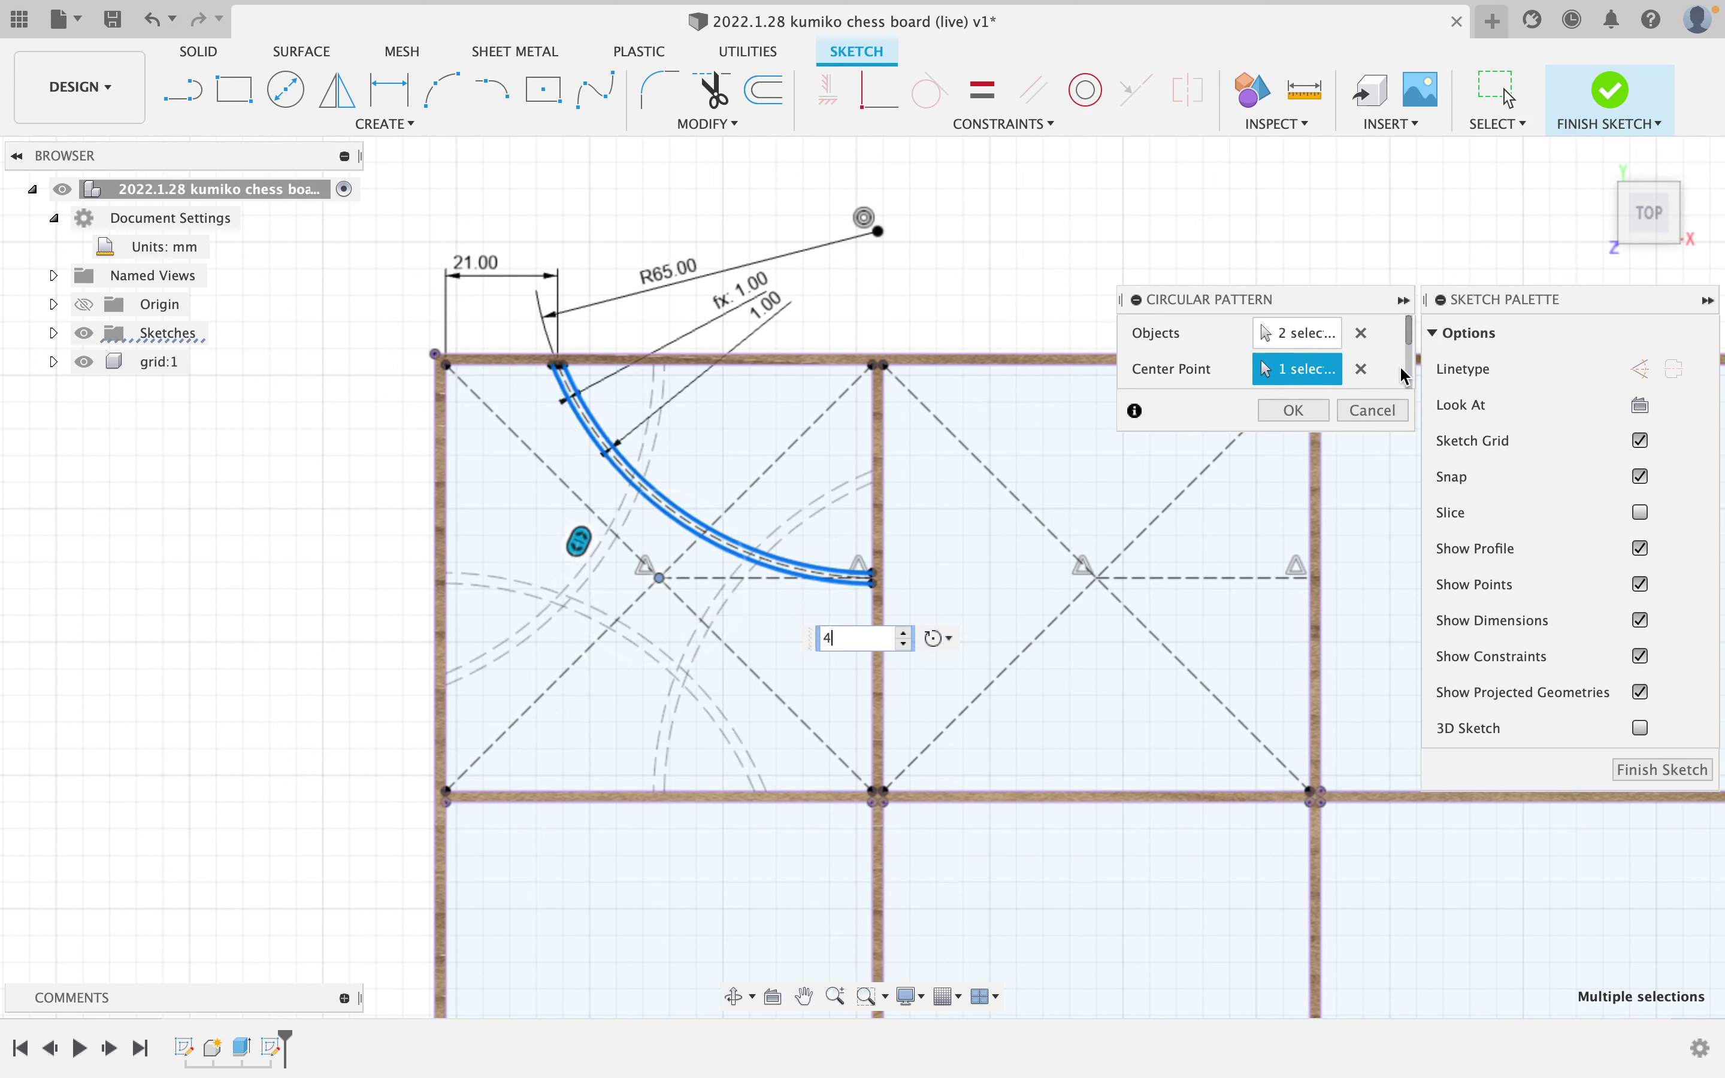
scroll(1402, 375, "down", 3)
scroll(1398, 371, "up", 2)
scroll(1399, 371, "down", 2)
scroll(1397, 375, "up", 3)
left_click(1315, 414)
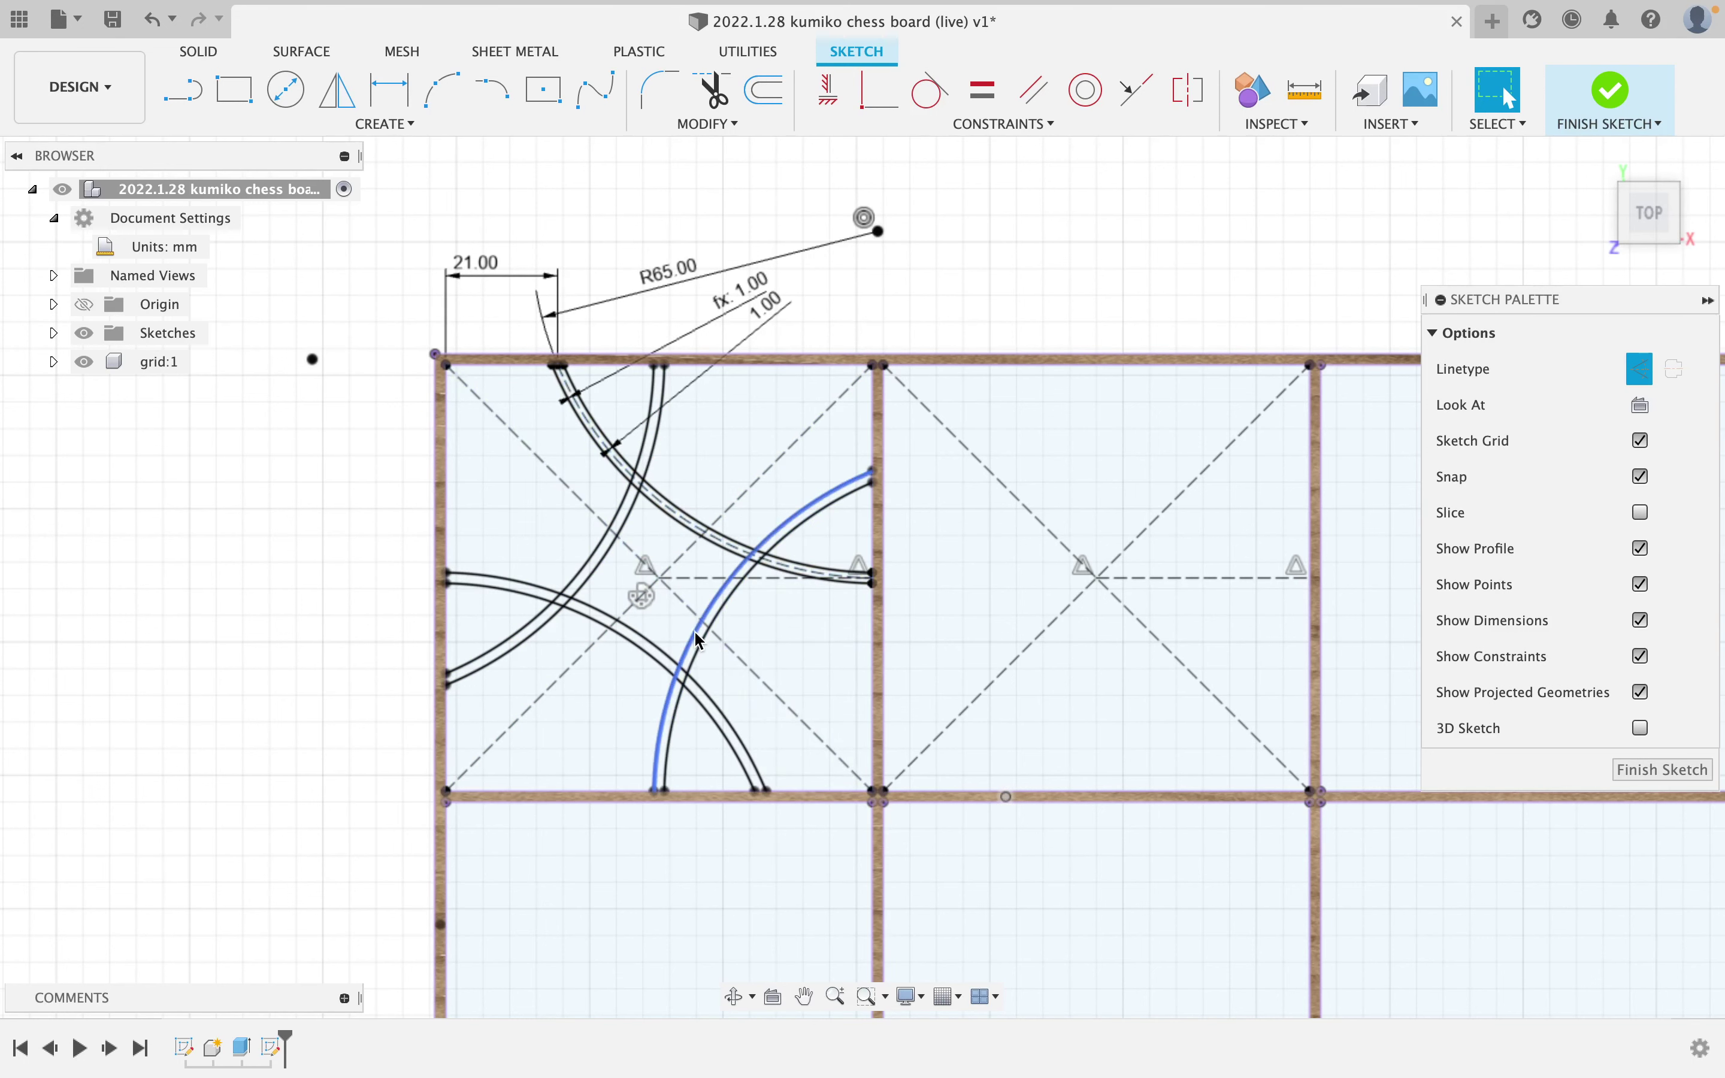
Draw a circle about 19 mm in diameter centered on the crossing of the corner cell's diagonals.
scroll(827, 642, "down", 2)
scroll(826, 631, "up", 3)
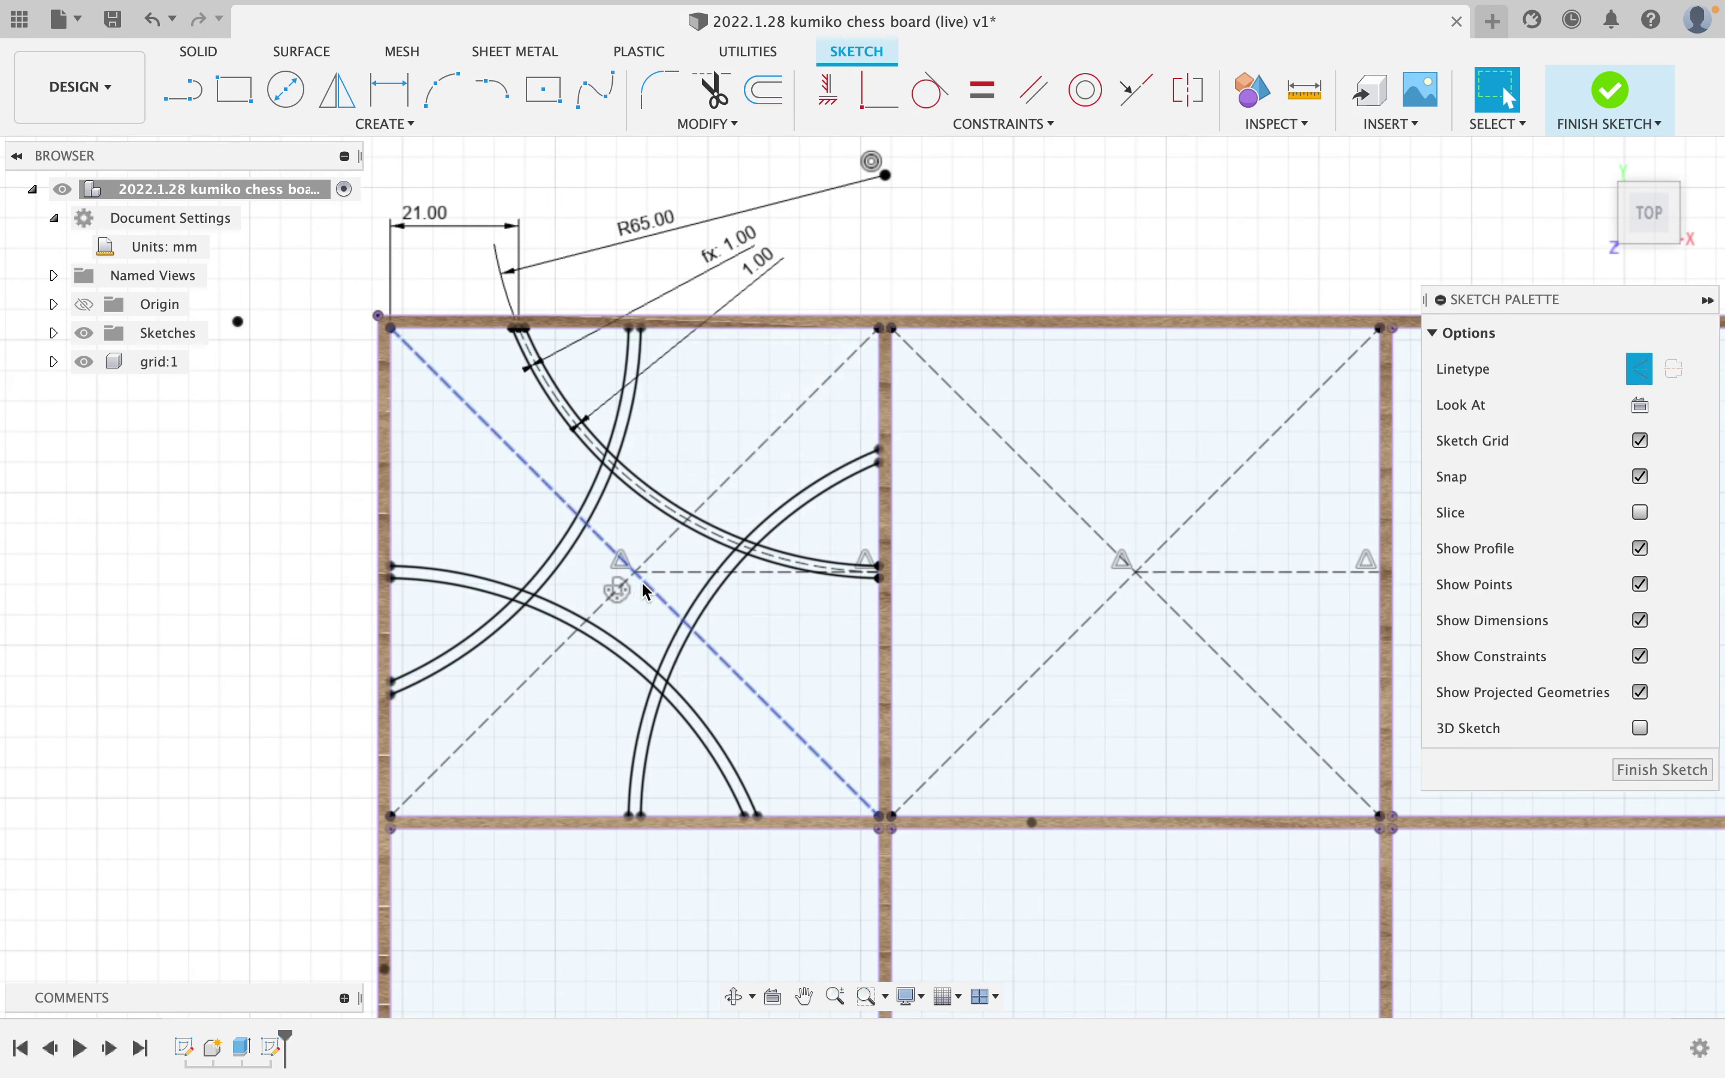
middle_click_drag(634, 539, 684, 407)
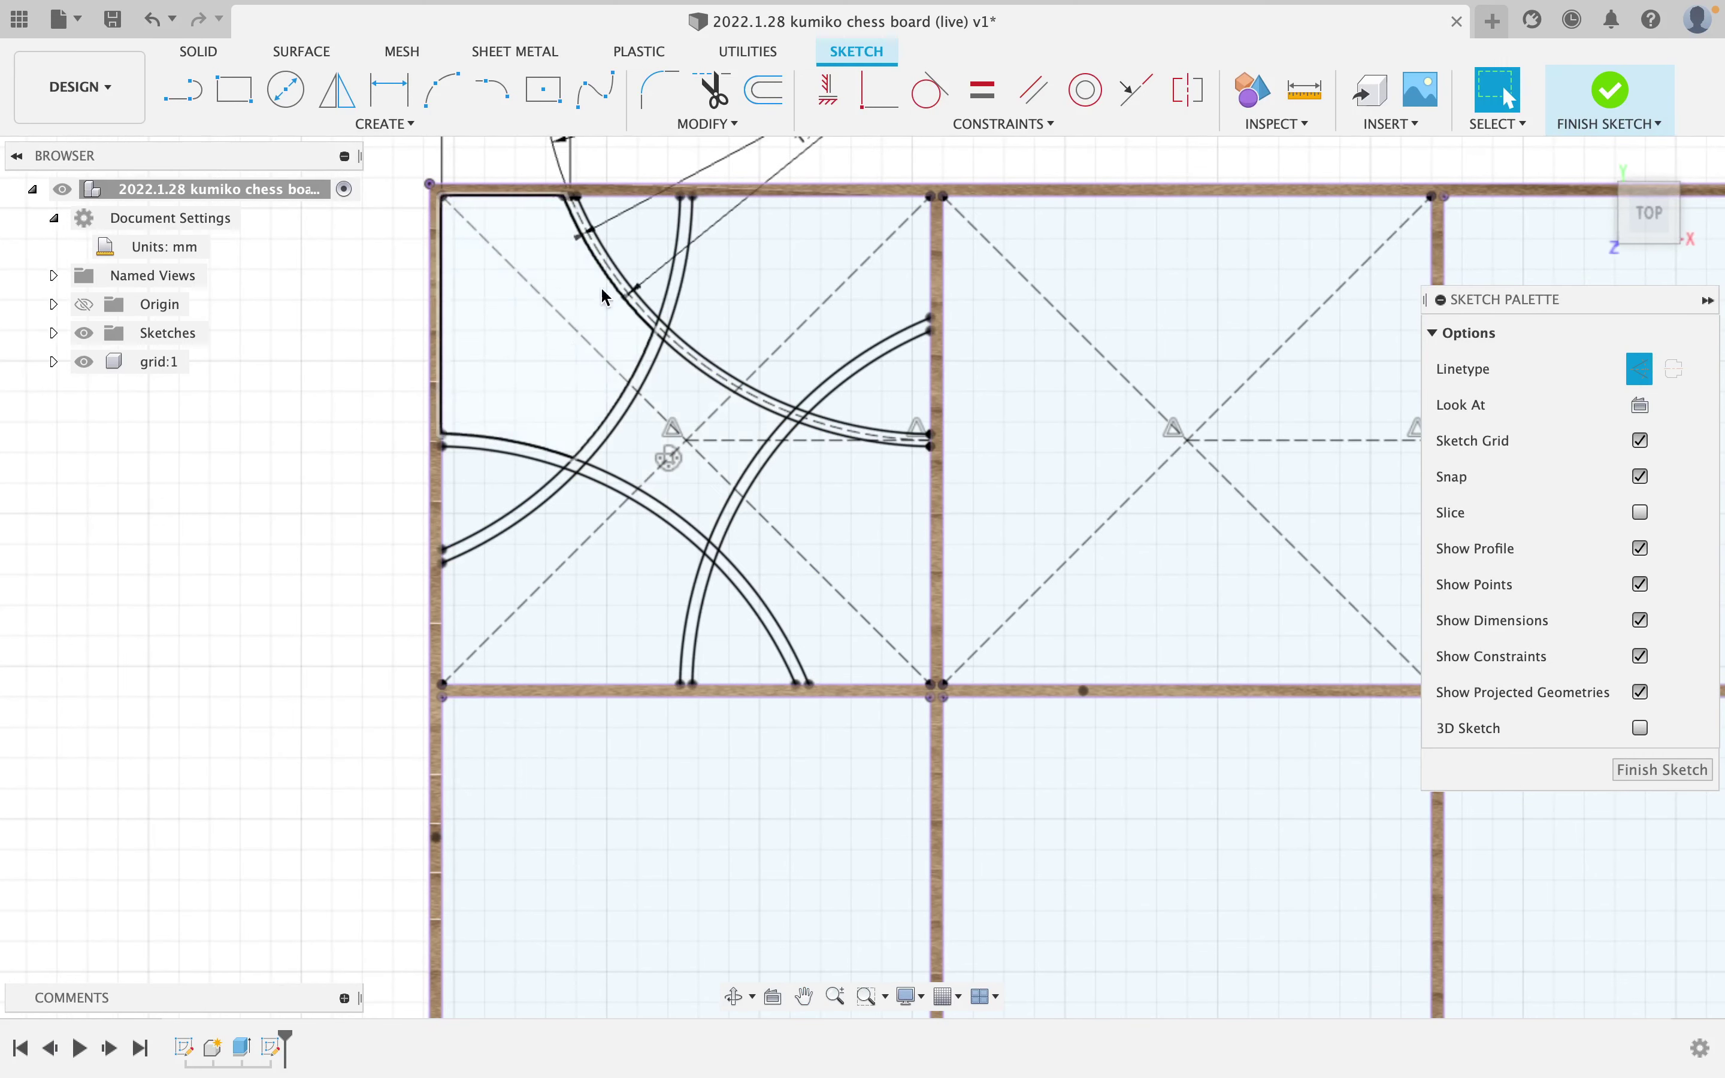
left_click(286, 91)
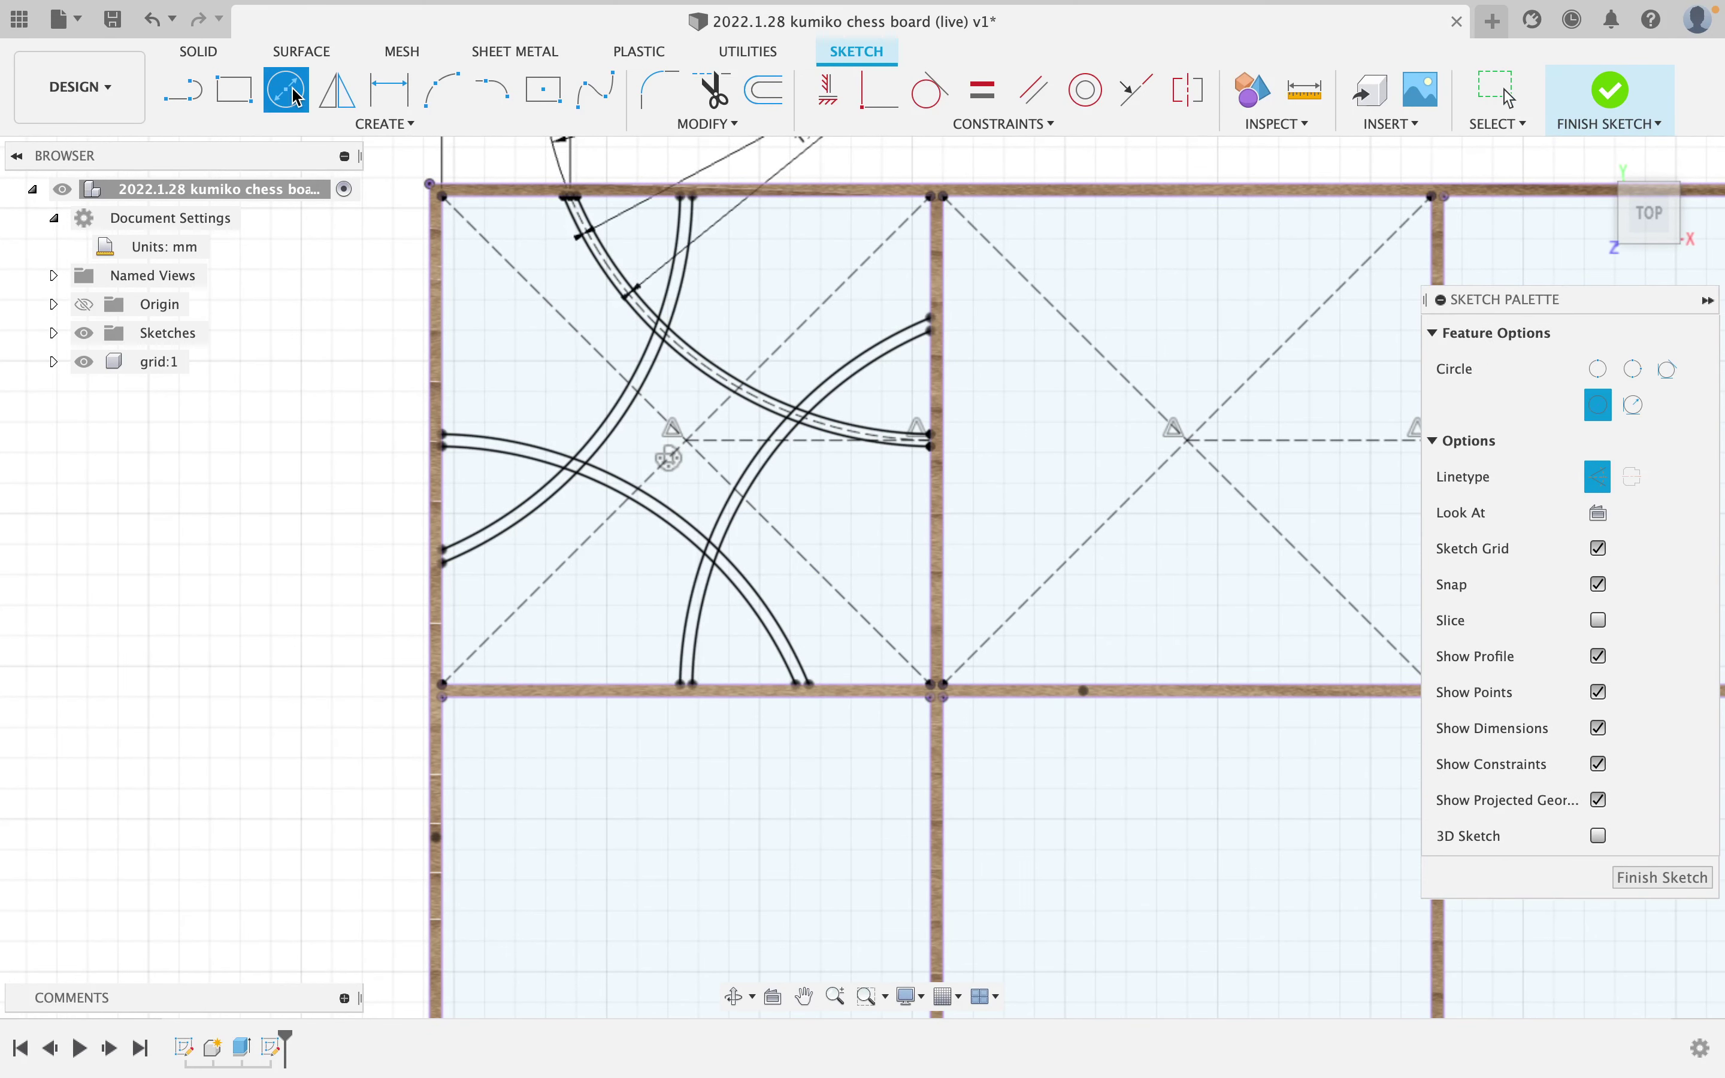
left_click(687, 438)
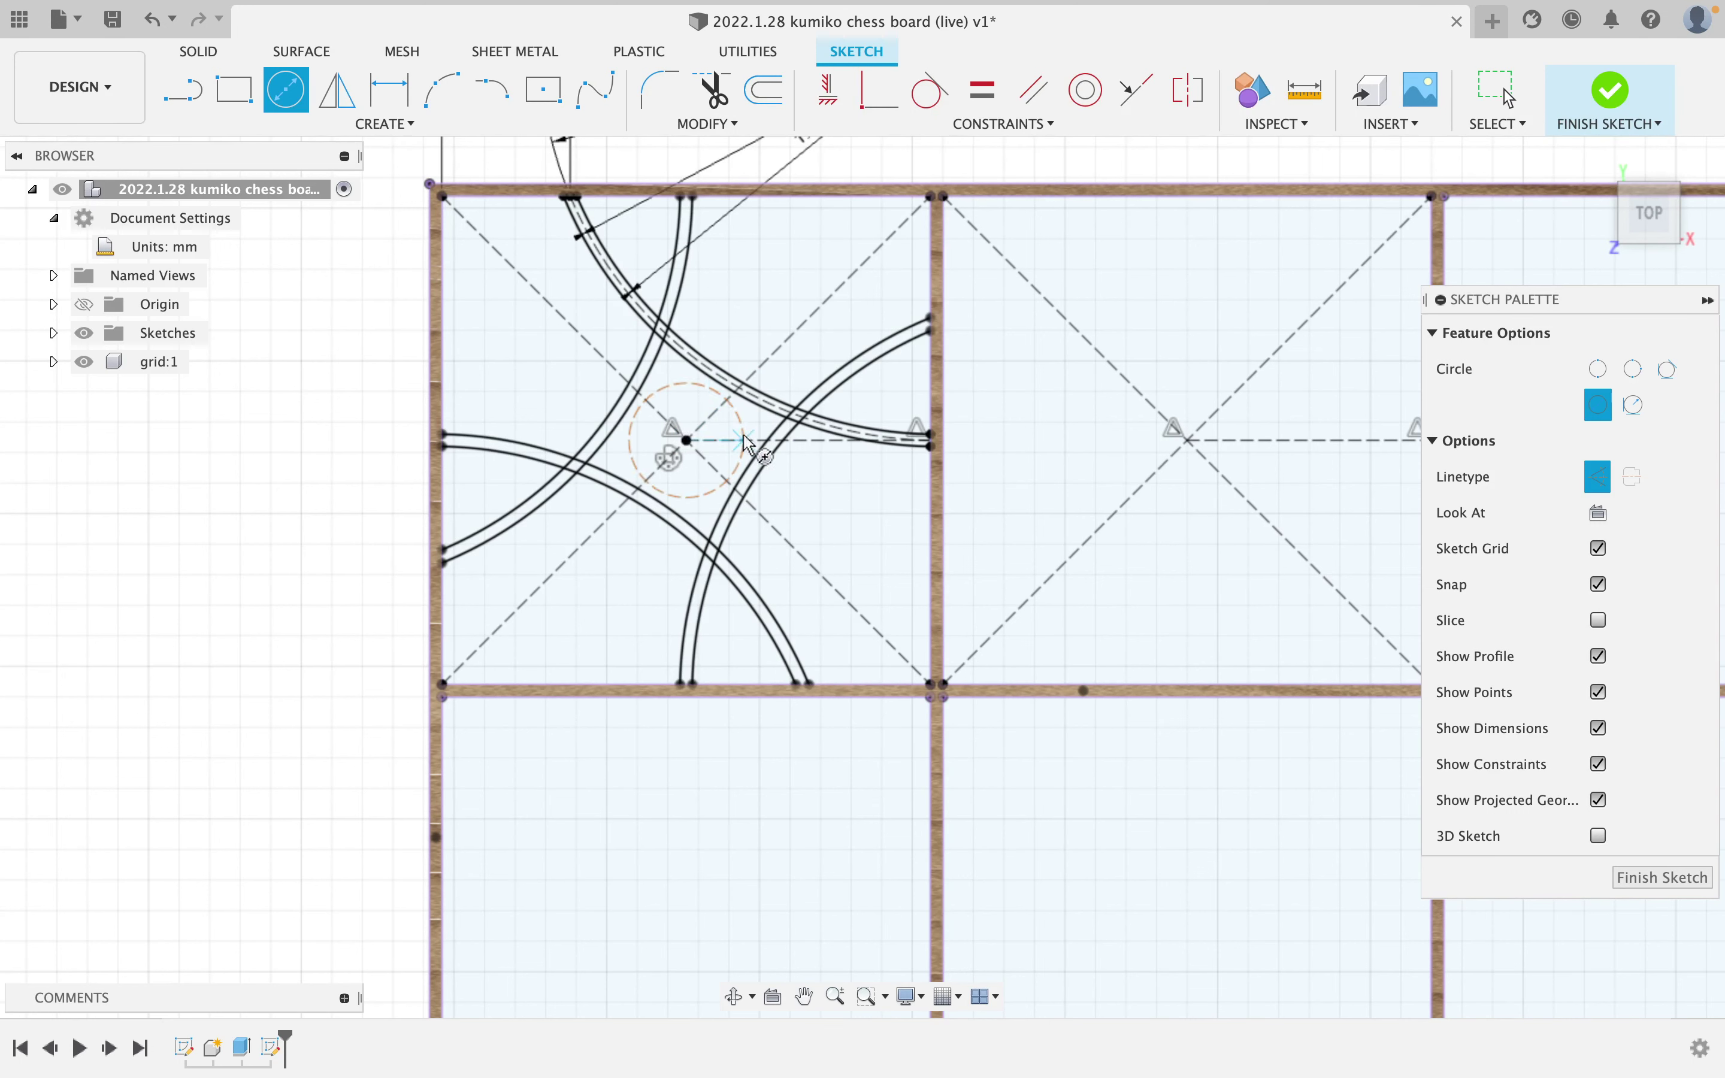
left_click(746, 442)
key("Escape")
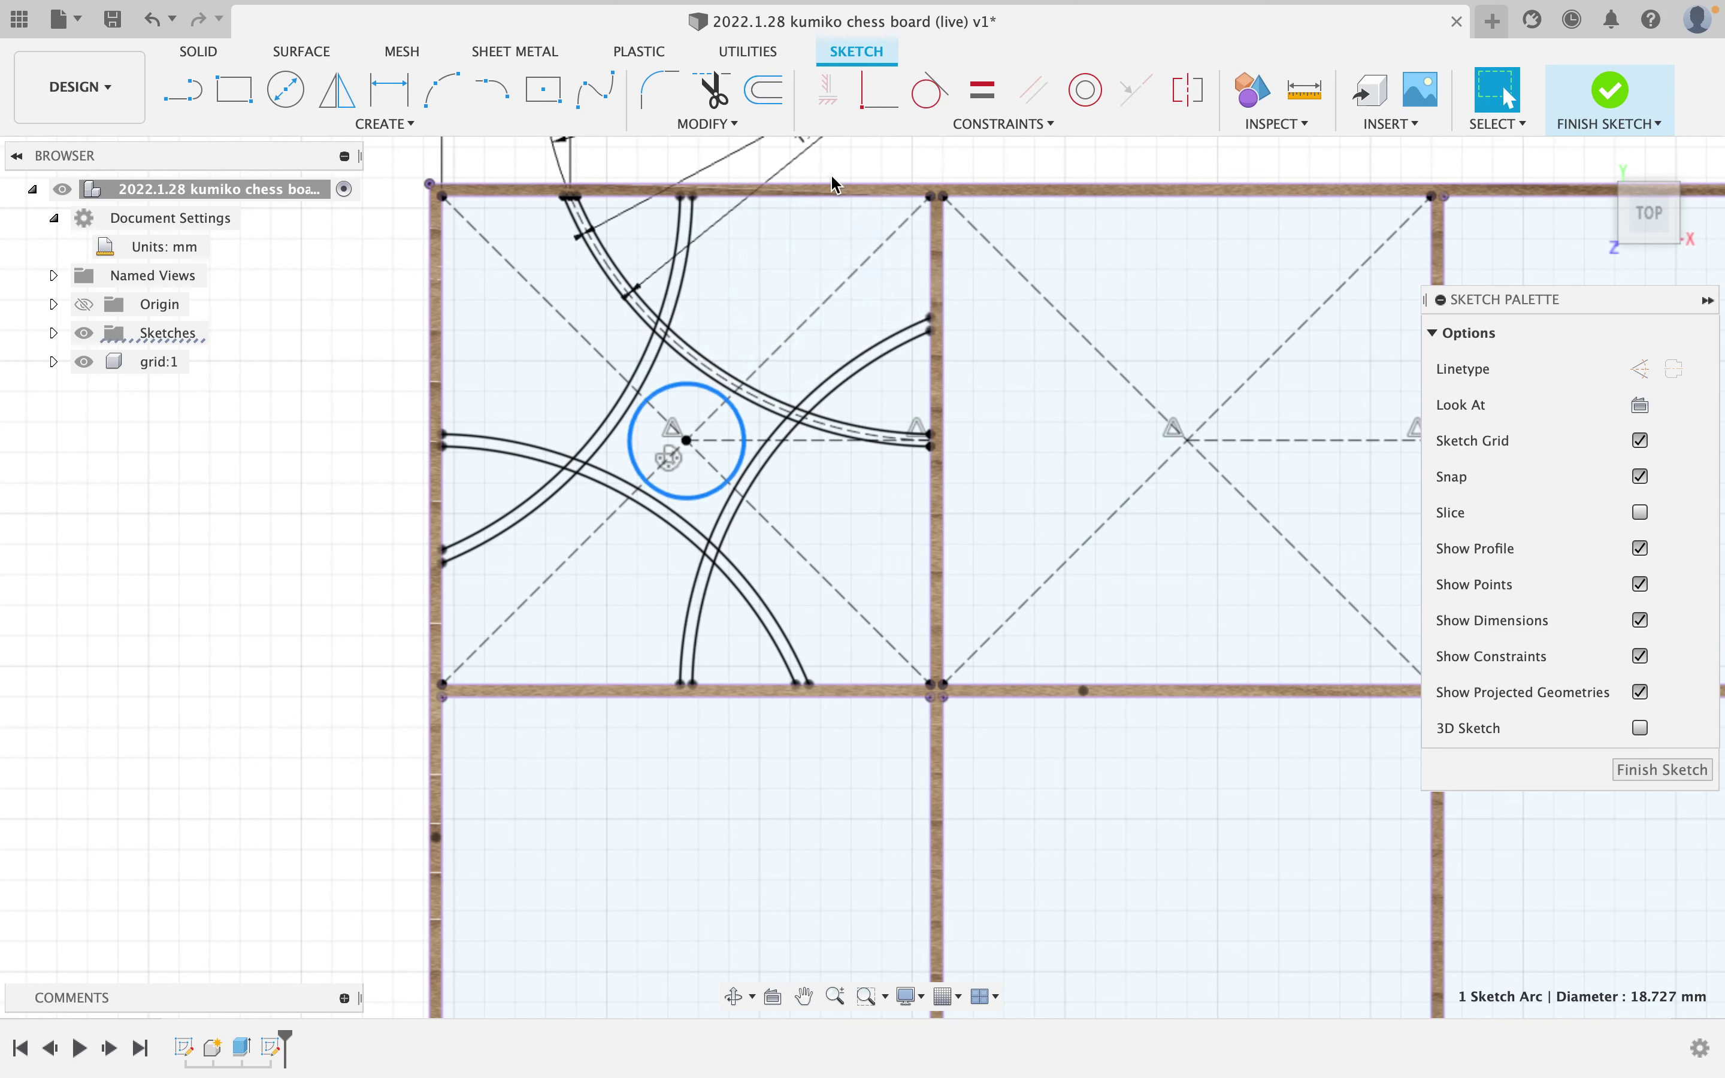
Constrain the center circle tangent to the inner edge of the original curved strip.
left_click(950, 97)
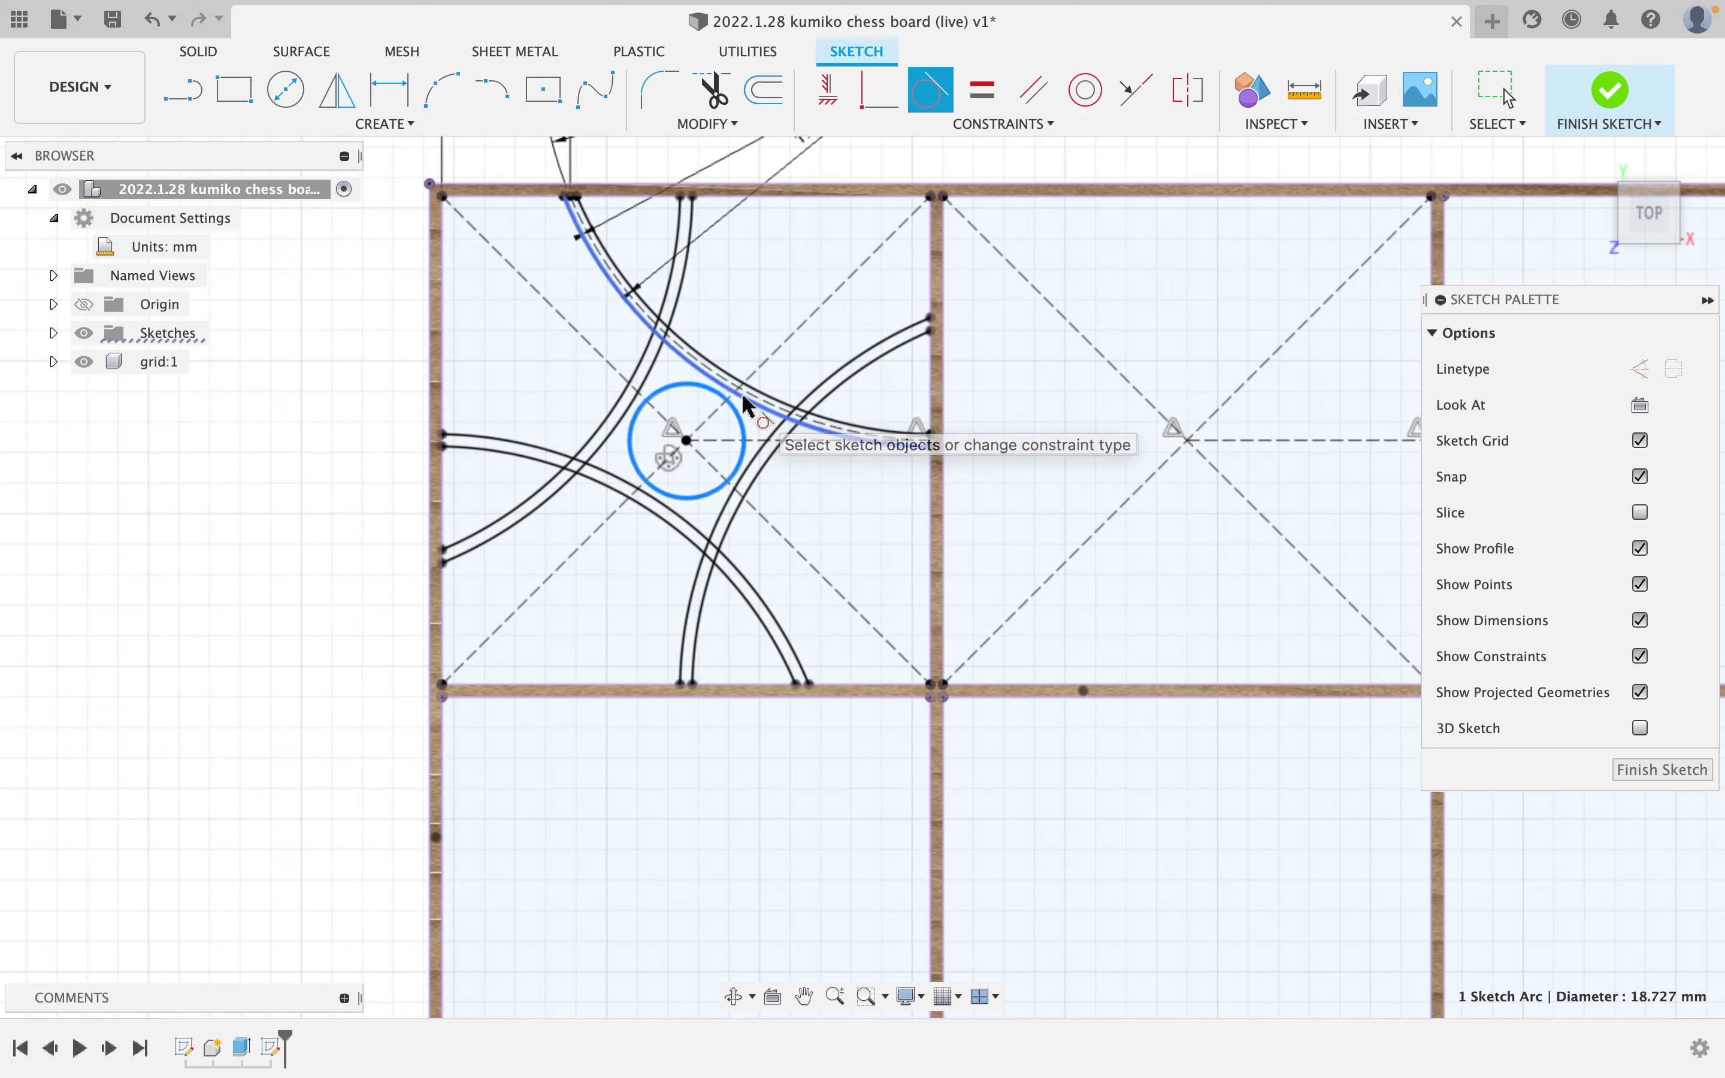
left_click(745, 405)
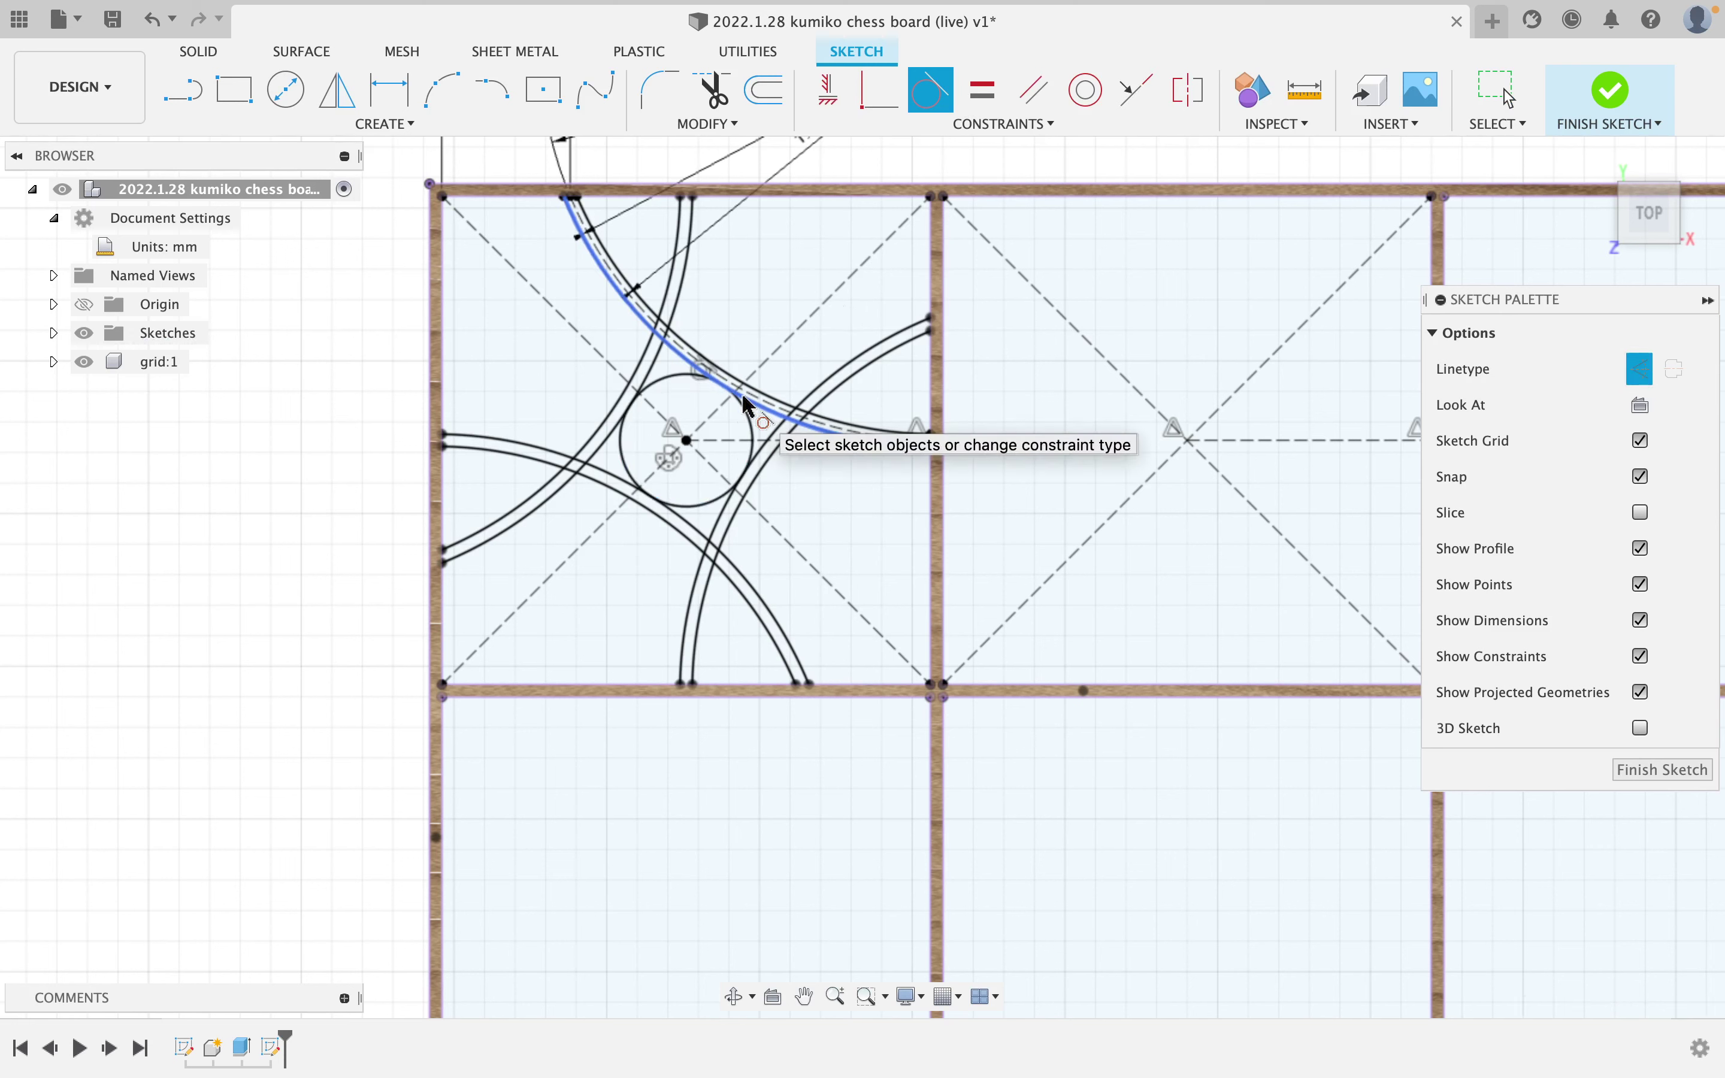
left_click(765, 475)
key("Escape")
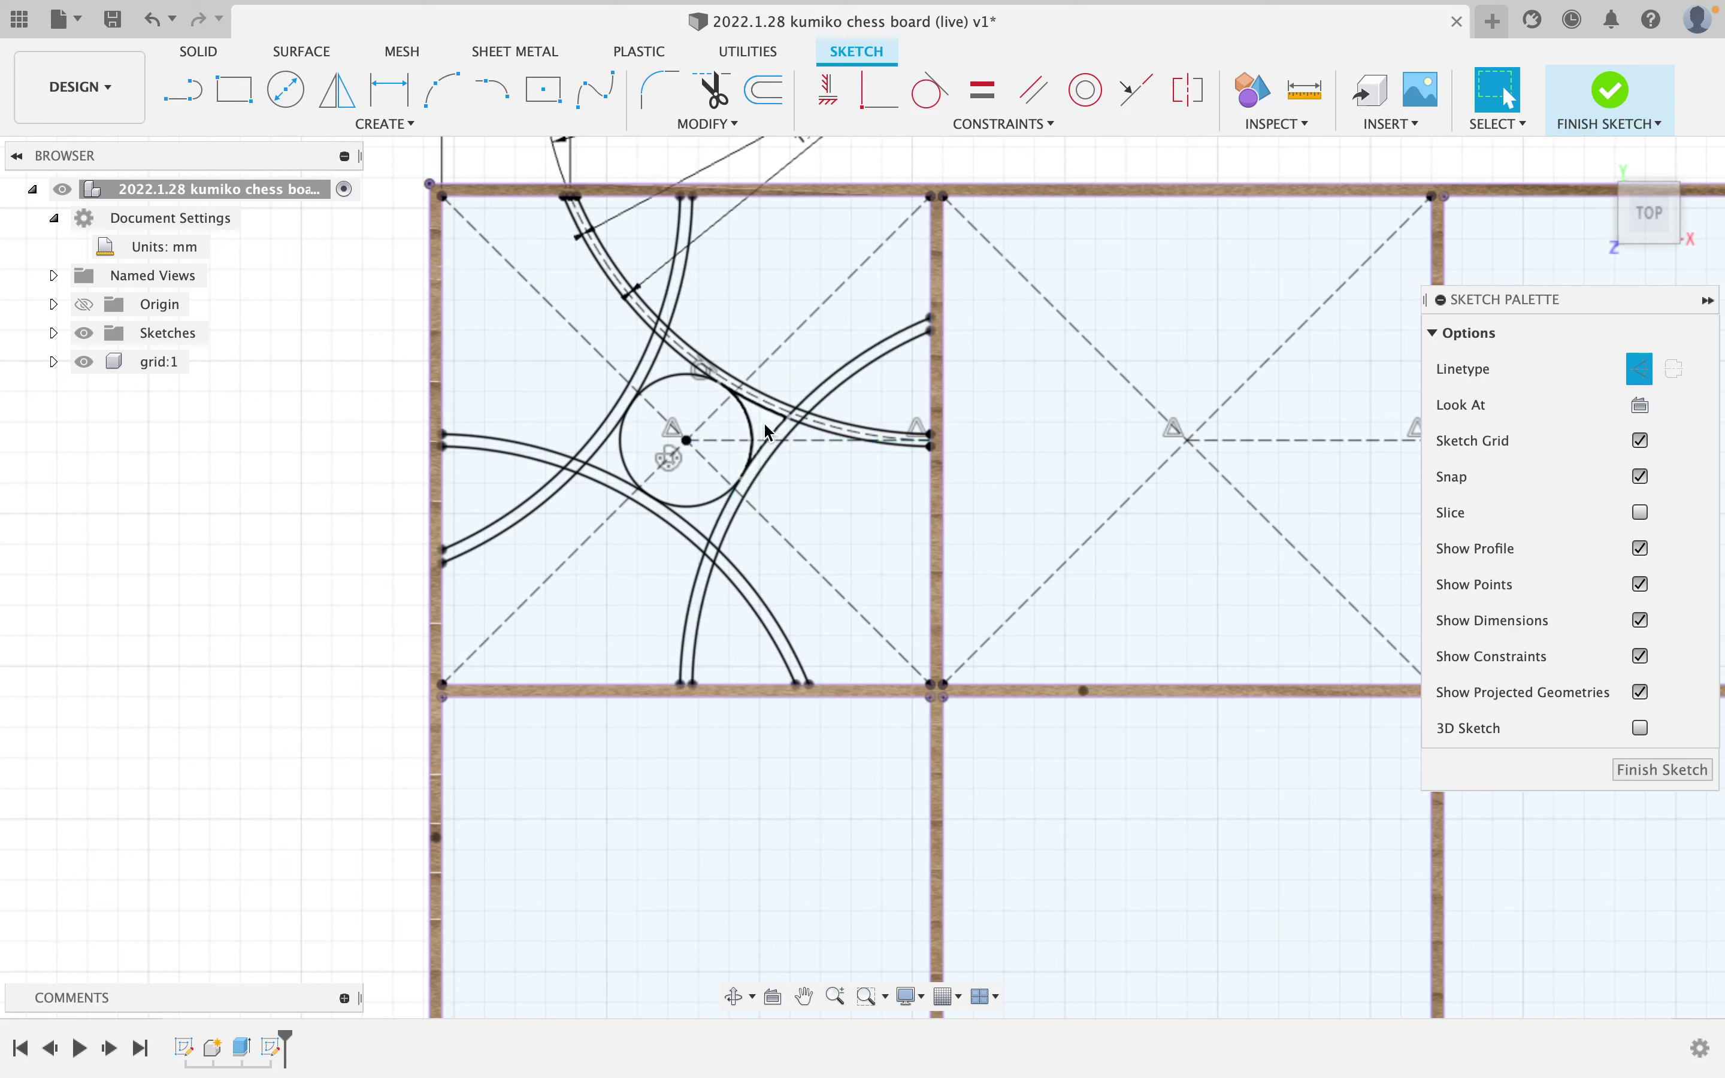
Offset the center circle inward by 2 mm.
left_click(755, 428)
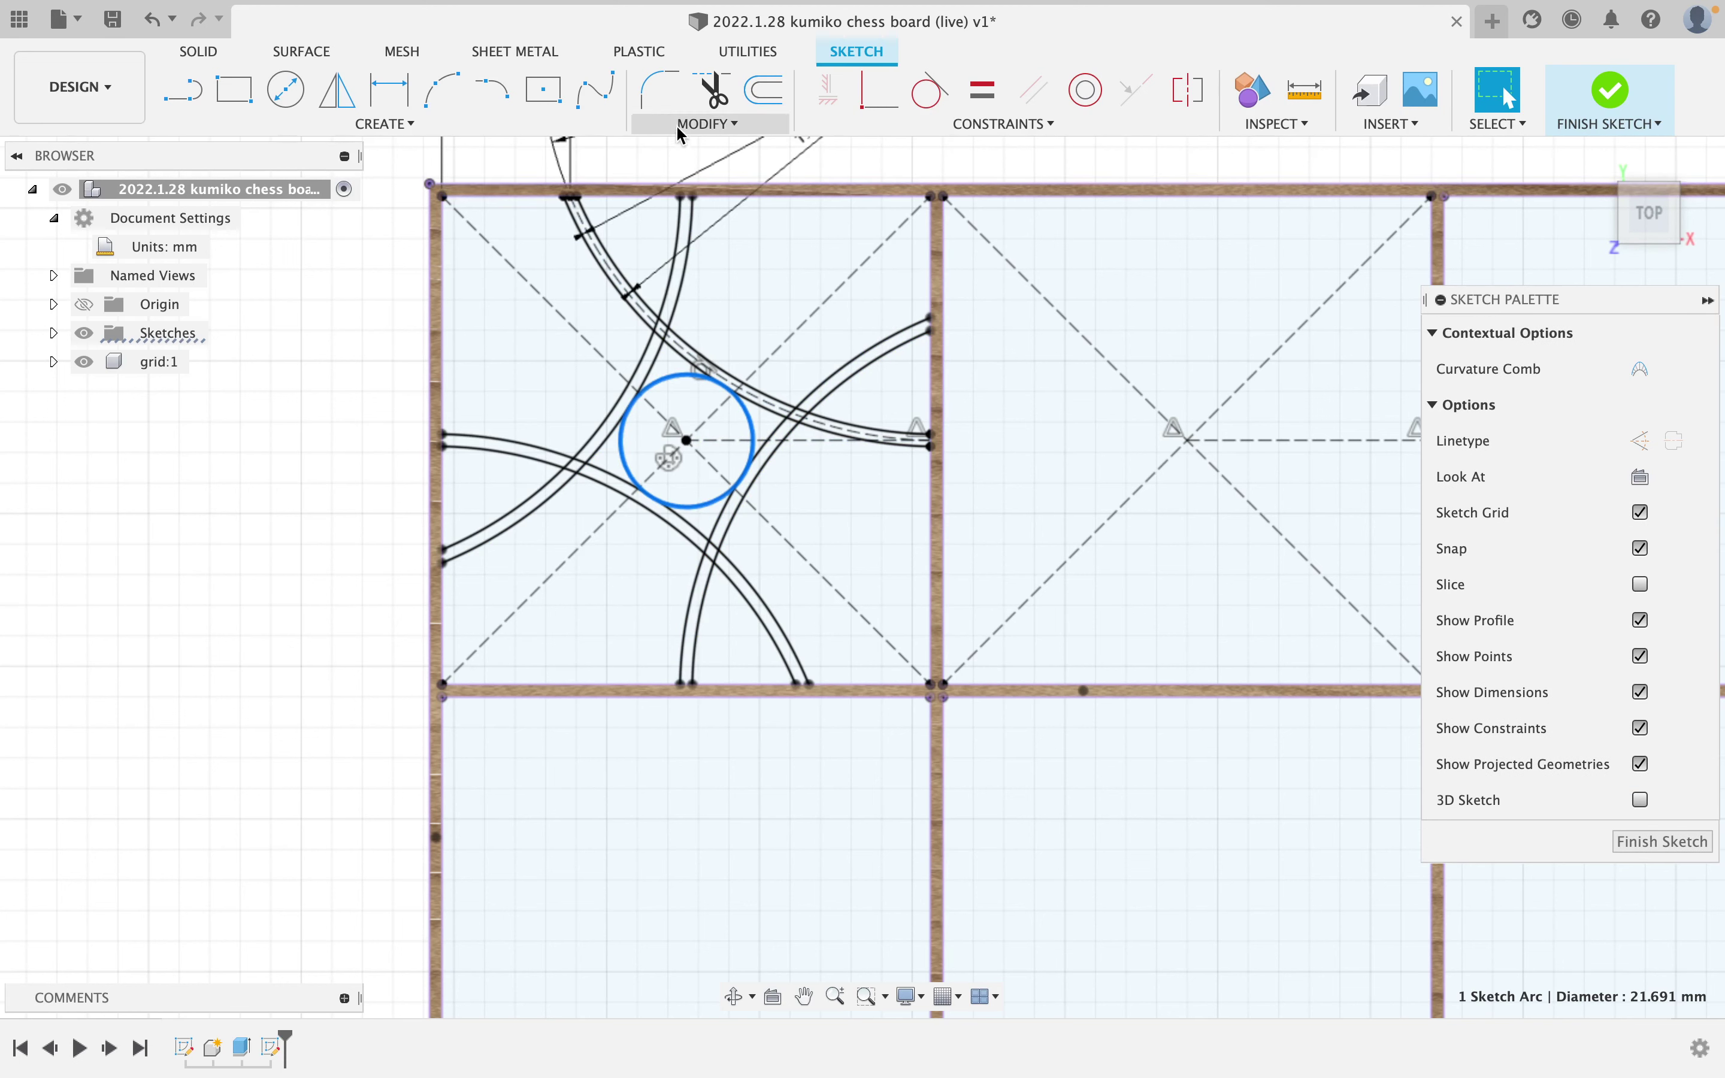
left_click(706, 124)
left_click(681, 301)
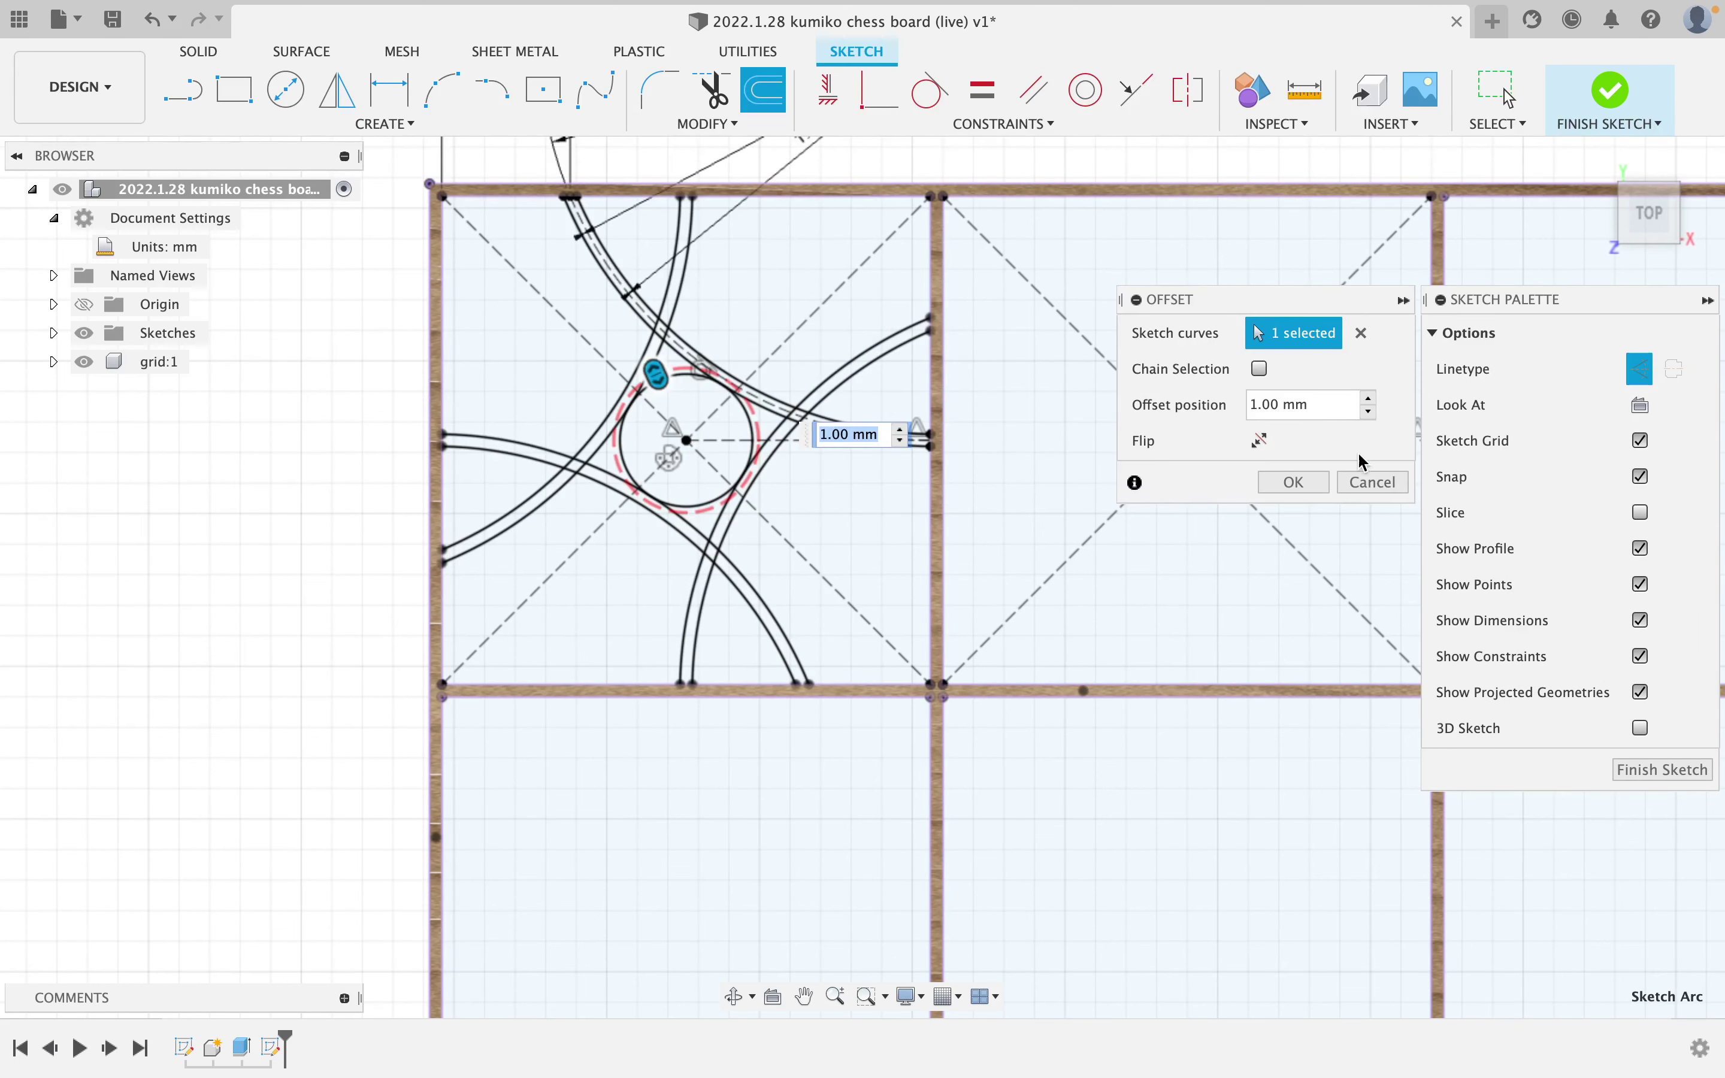
left_click(1367, 400)
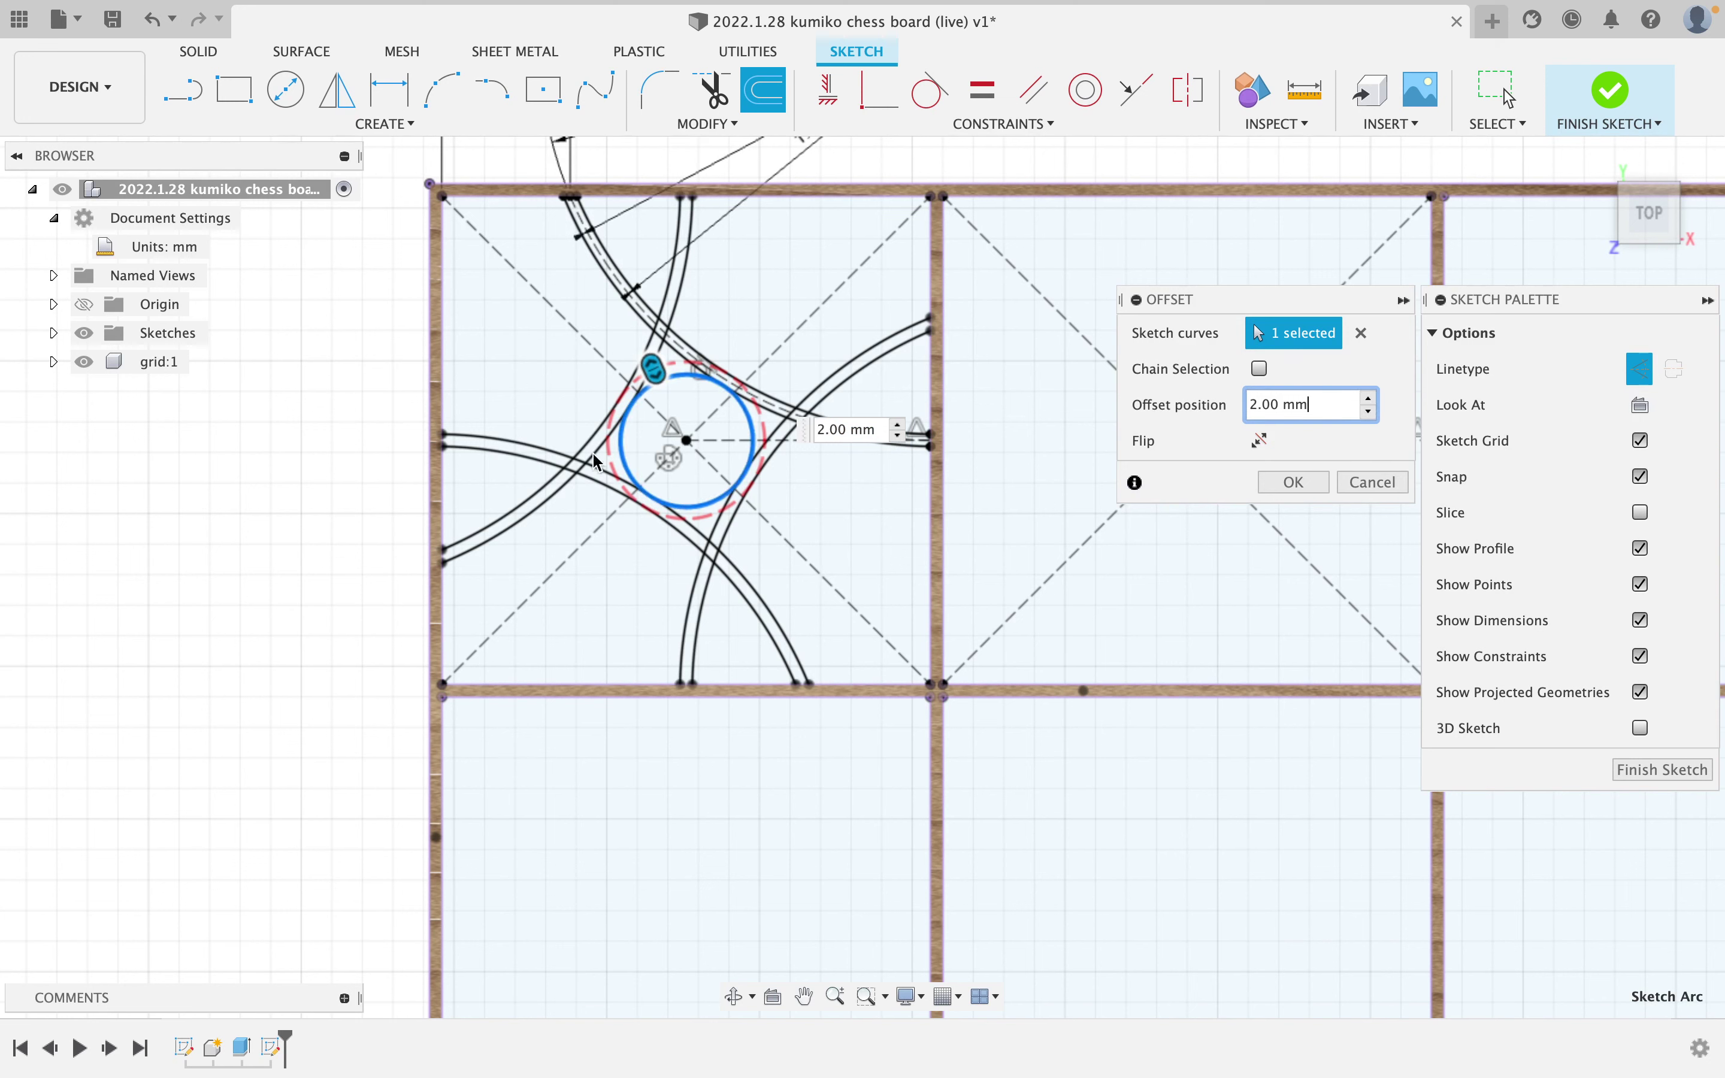
left_click(1260, 442)
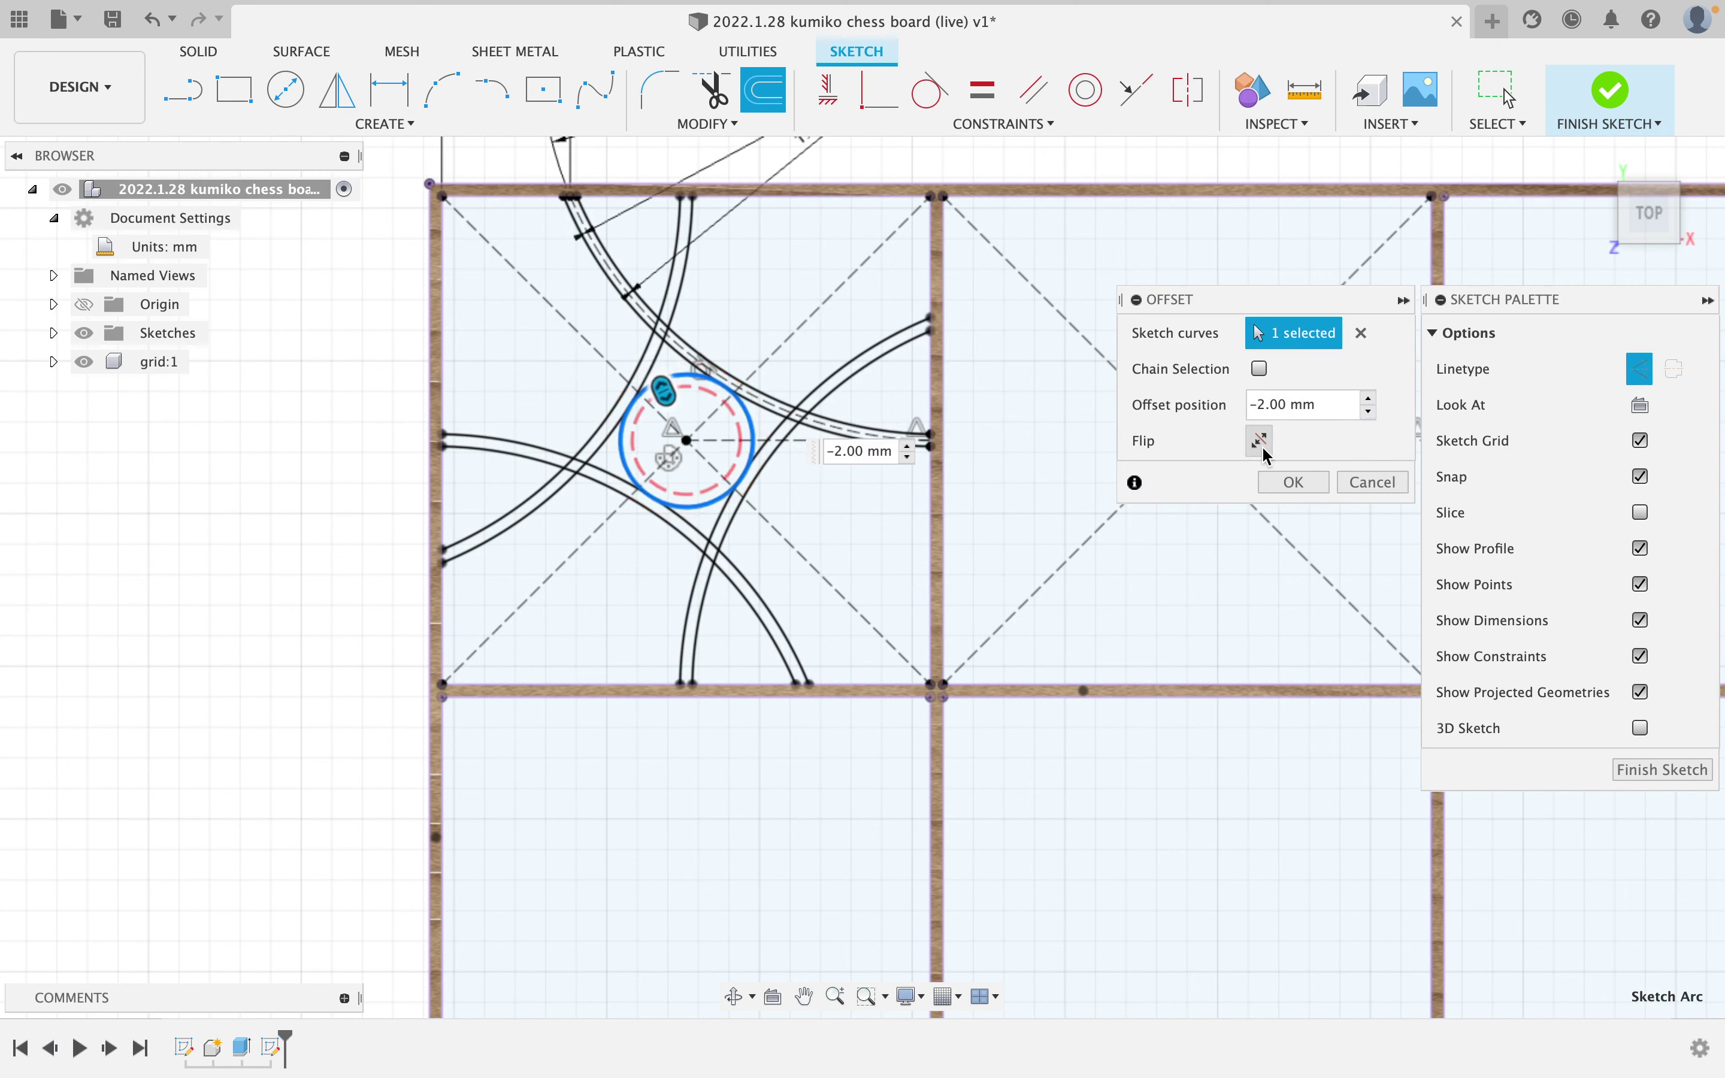
left_click(1294, 483)
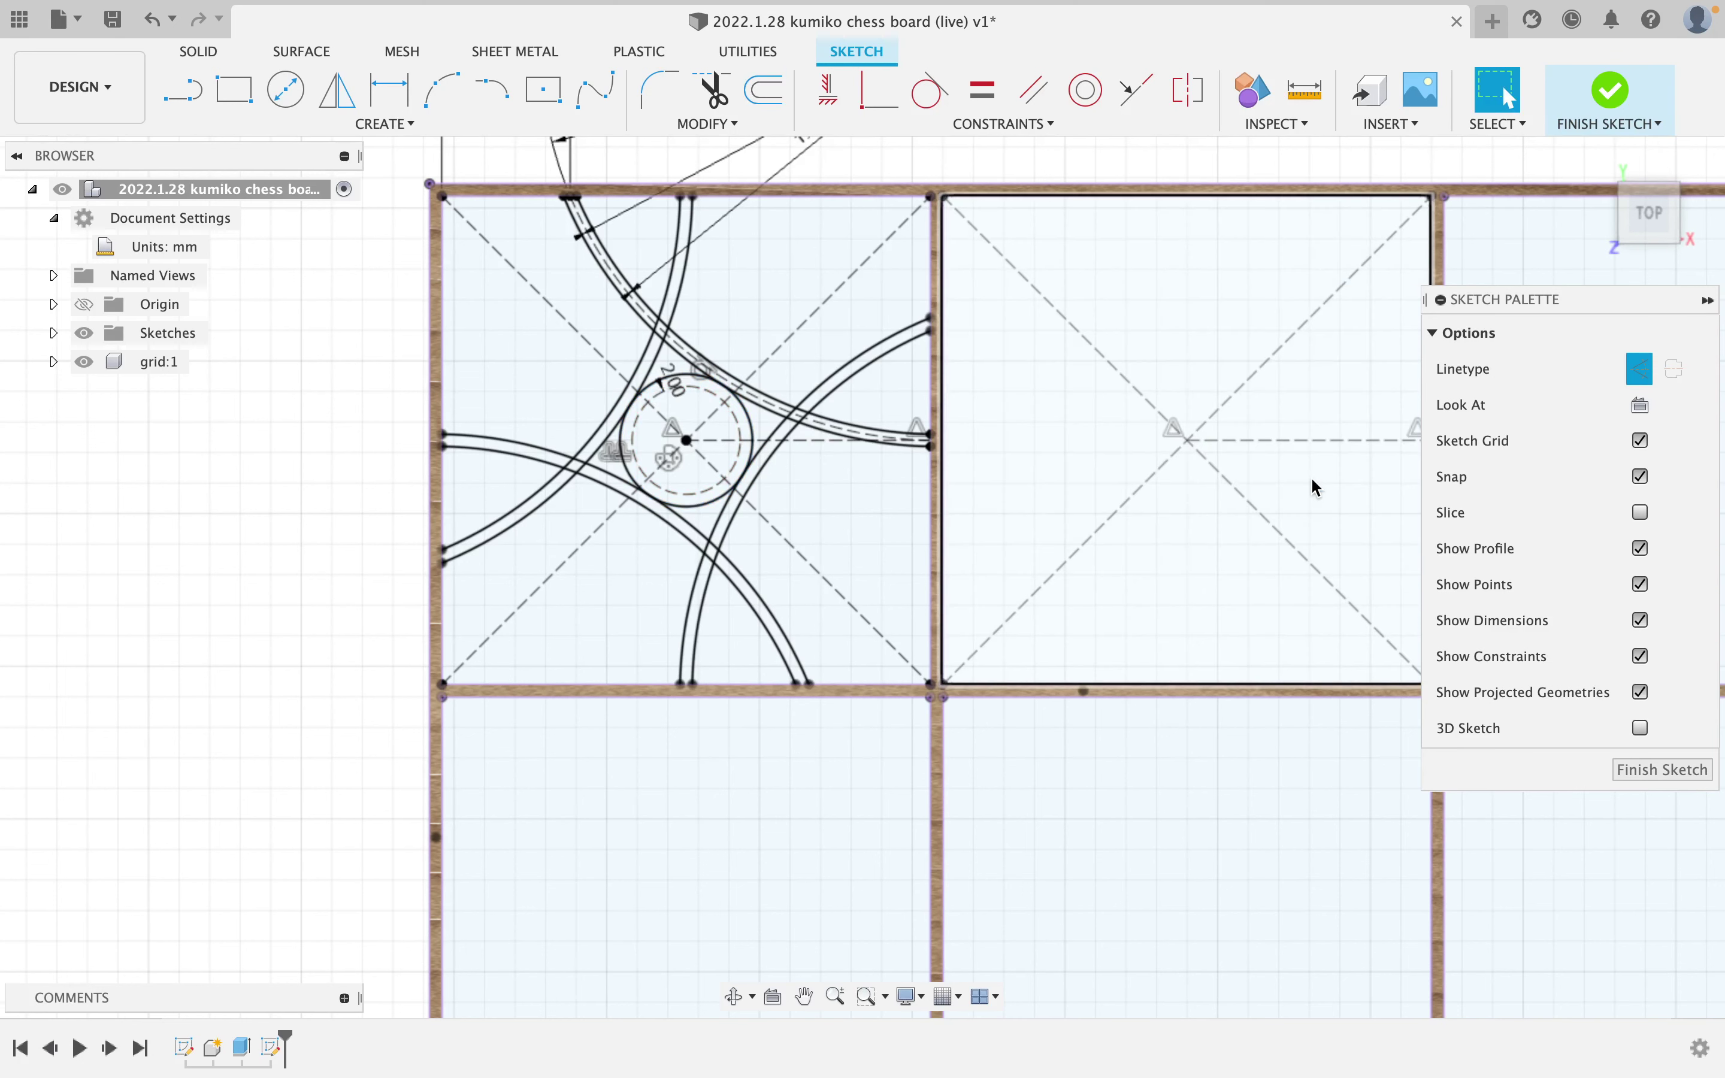
Convert the inner offset circle in the corner cell from construction to solid linetype.
left_click(735, 416)
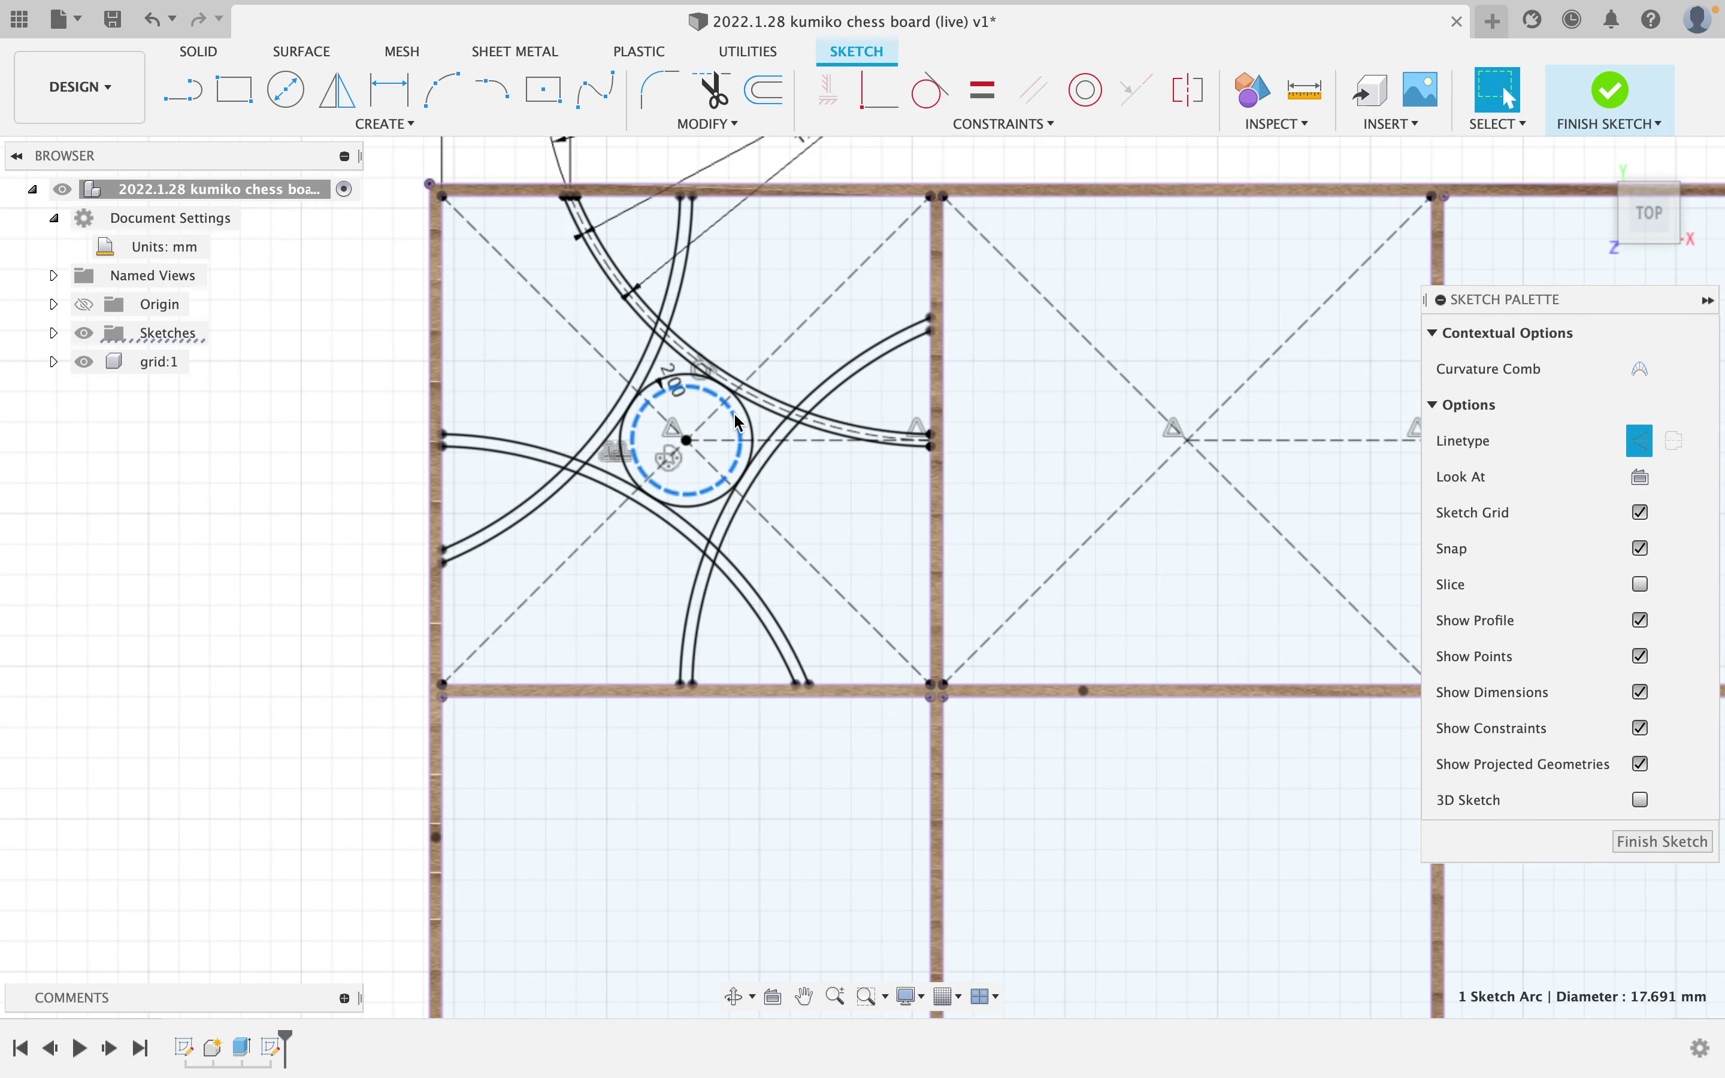
key("x")
left_click(991, 161)
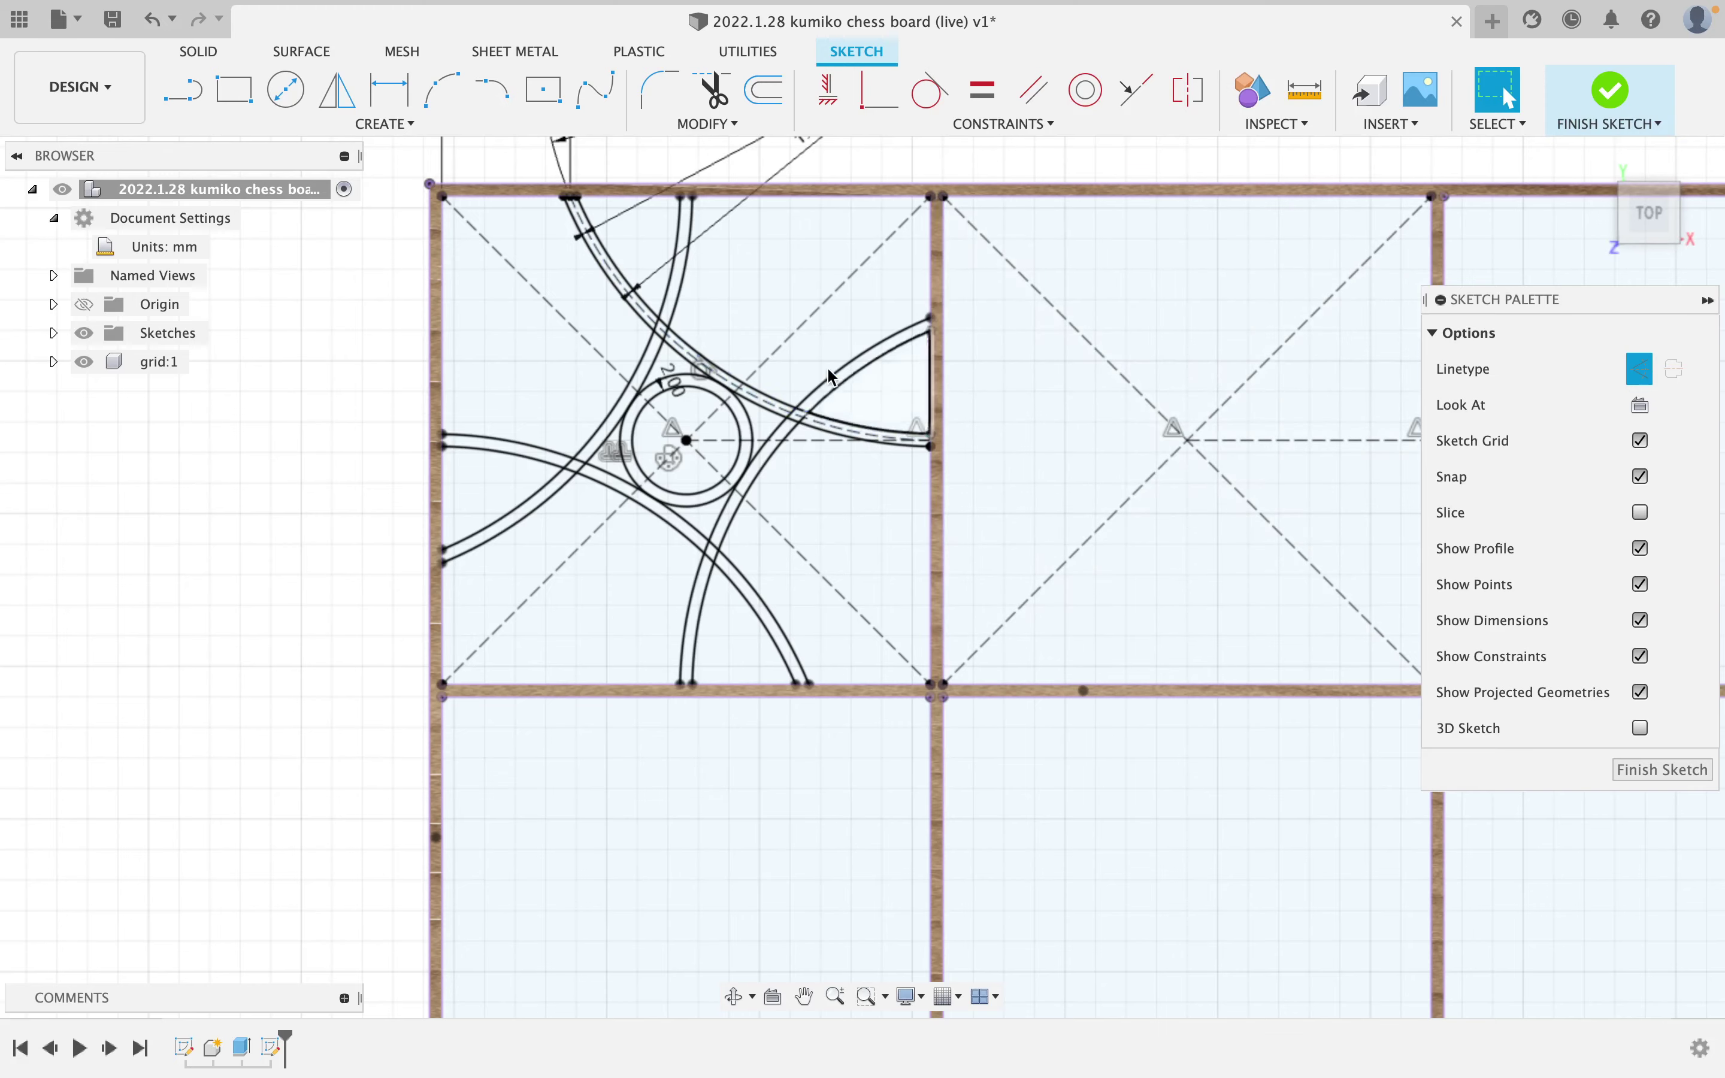
mouse_move(802, 311)
middle_mouse_down()
mouse_move(800, 370)
mouse_move(762, 443)
middle_mouse_up()
scroll(762, 443, "up", 1)
scroll(765, 449, "up", 2)
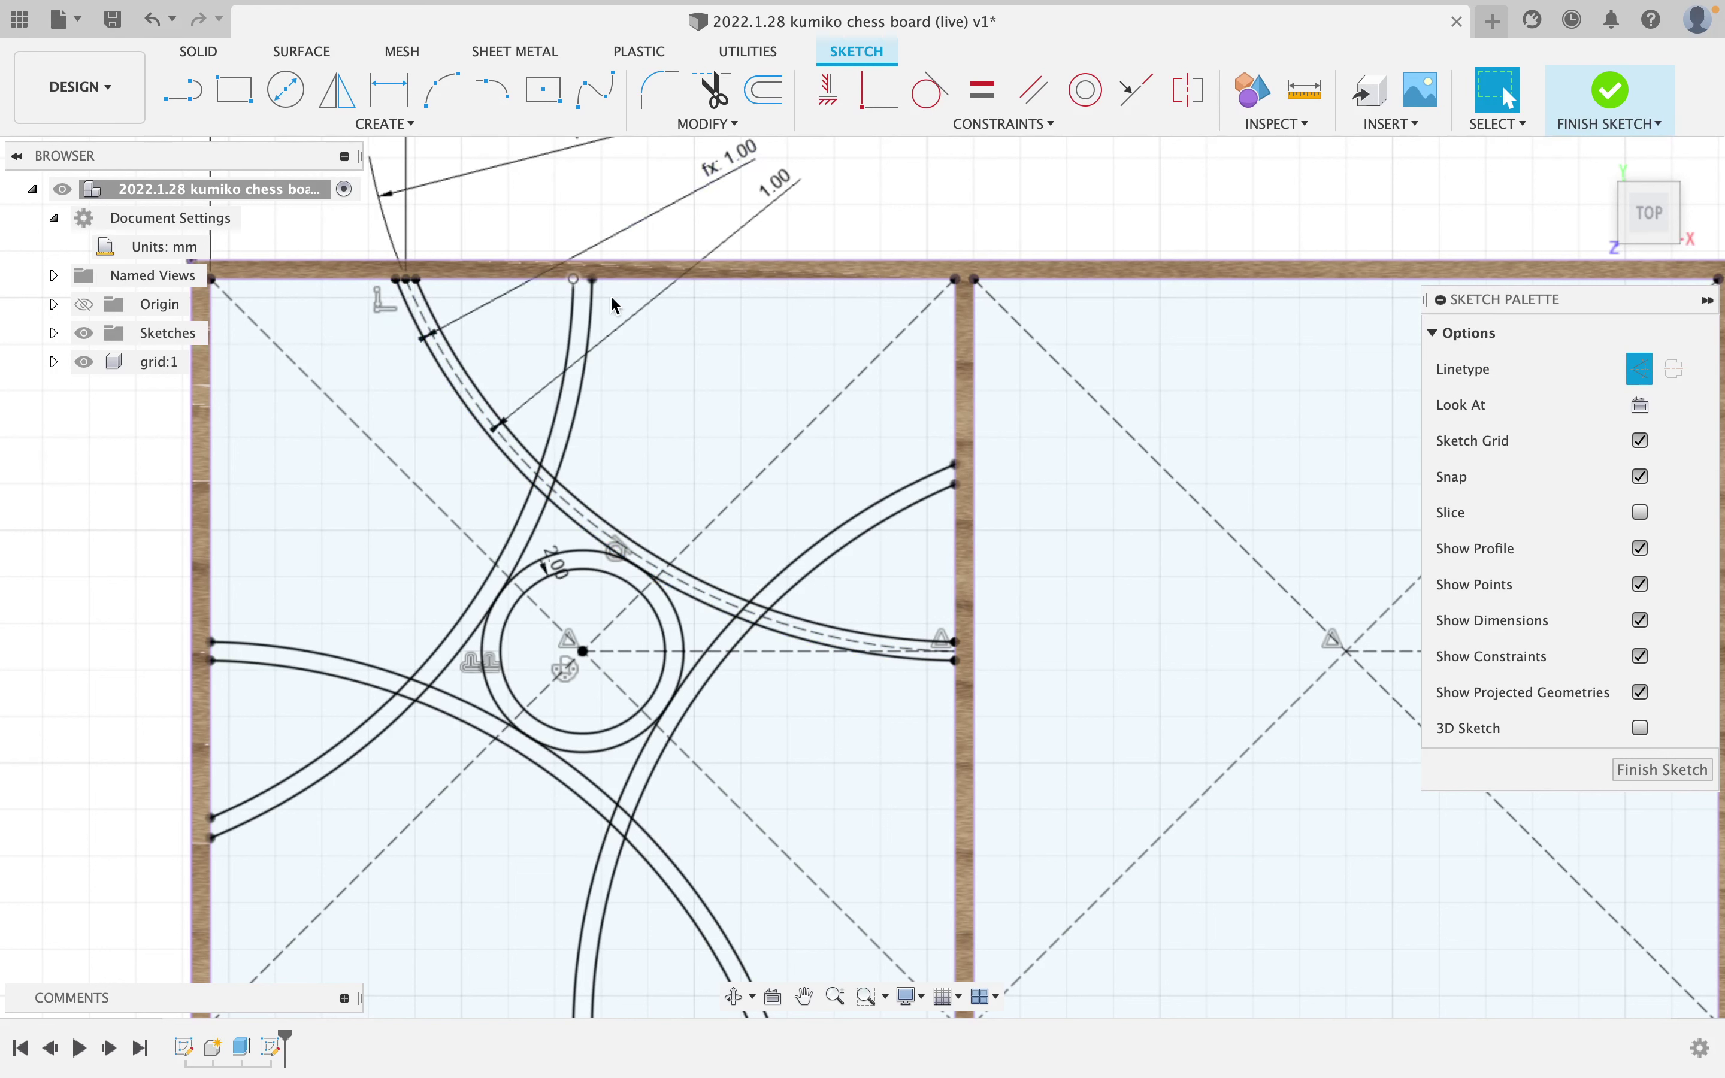
scroll(753, 398, "down", 5)
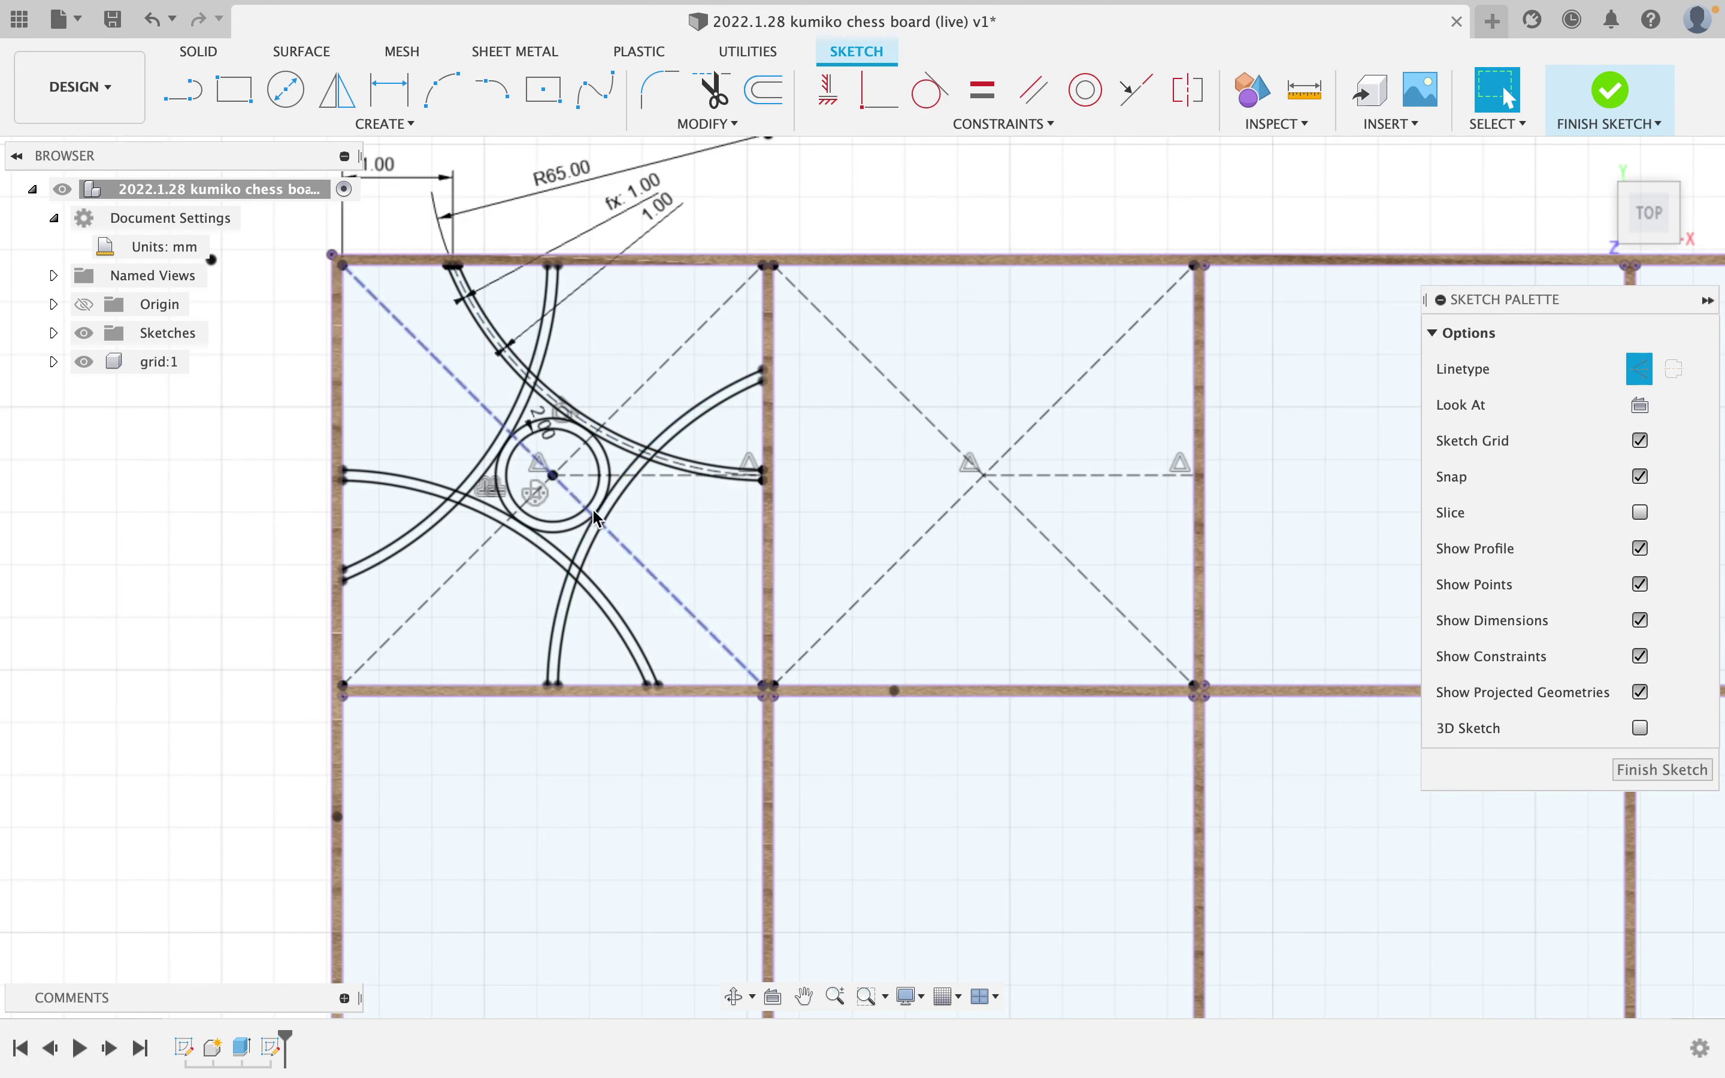
Move the 2 mm circle offset dimension label out of the corner cell to above the board's upper edge.
left_click(548, 426)
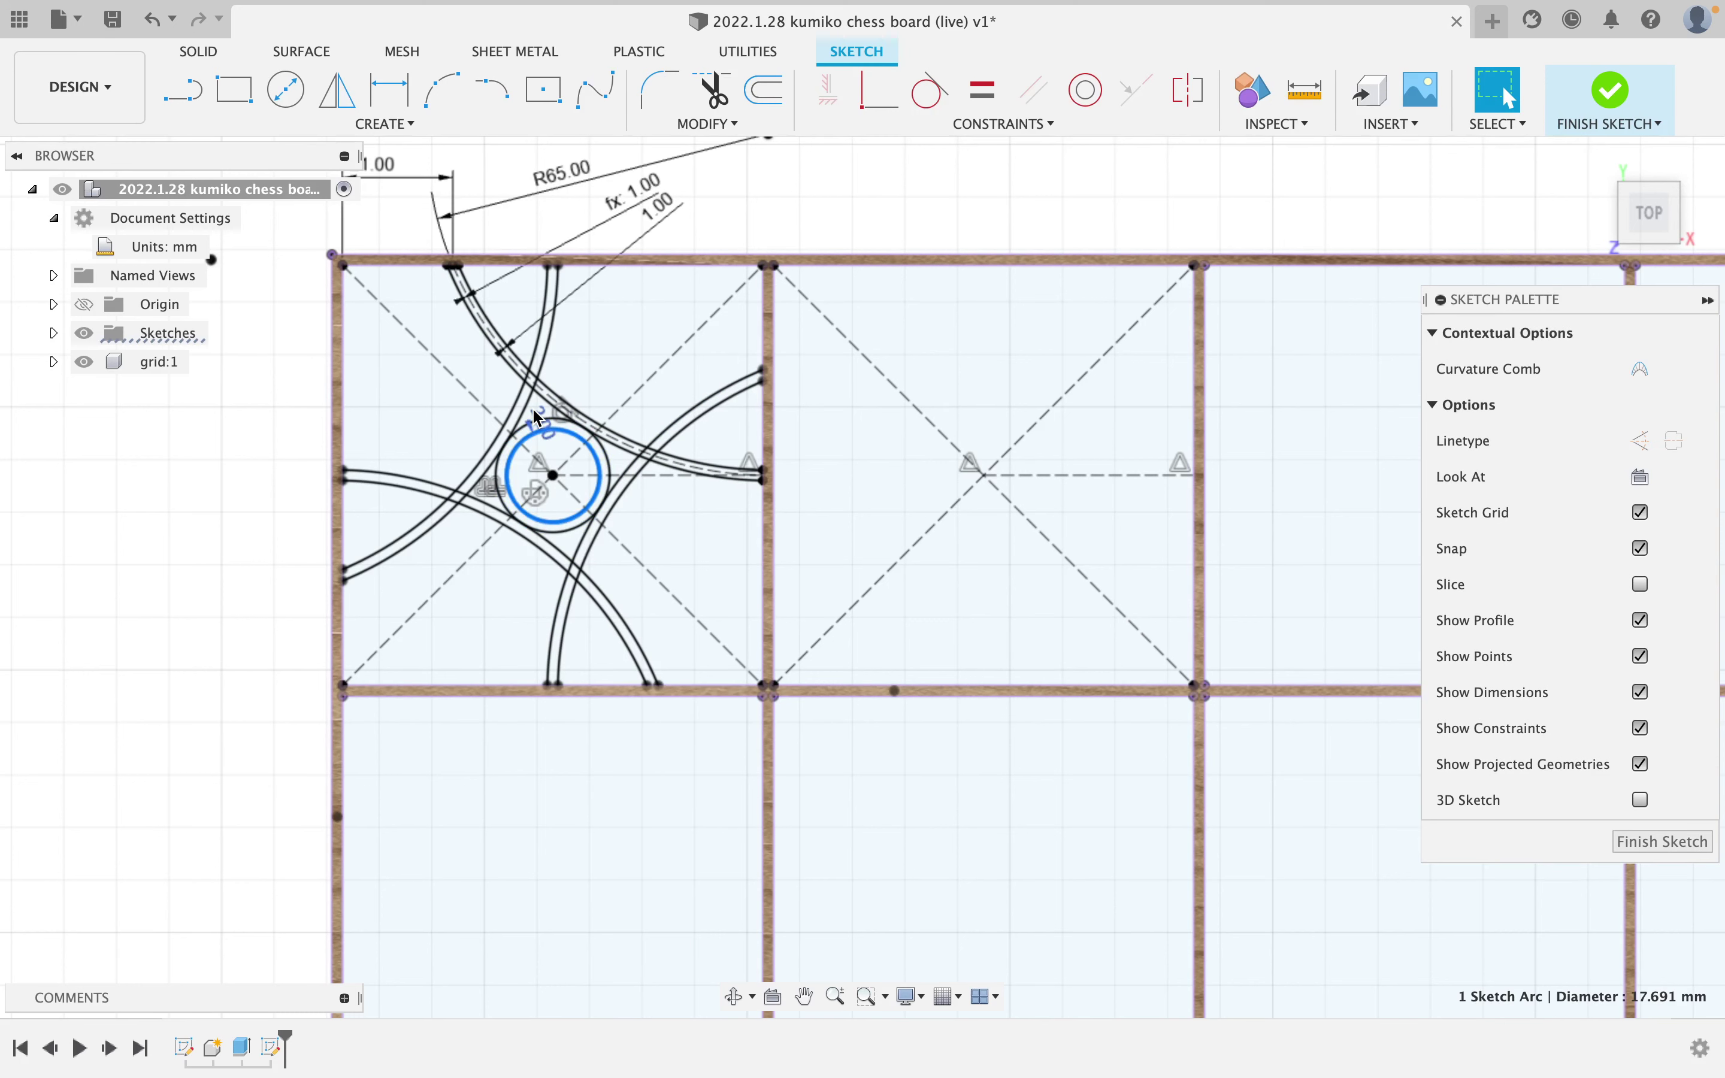
left_click(640, 308)
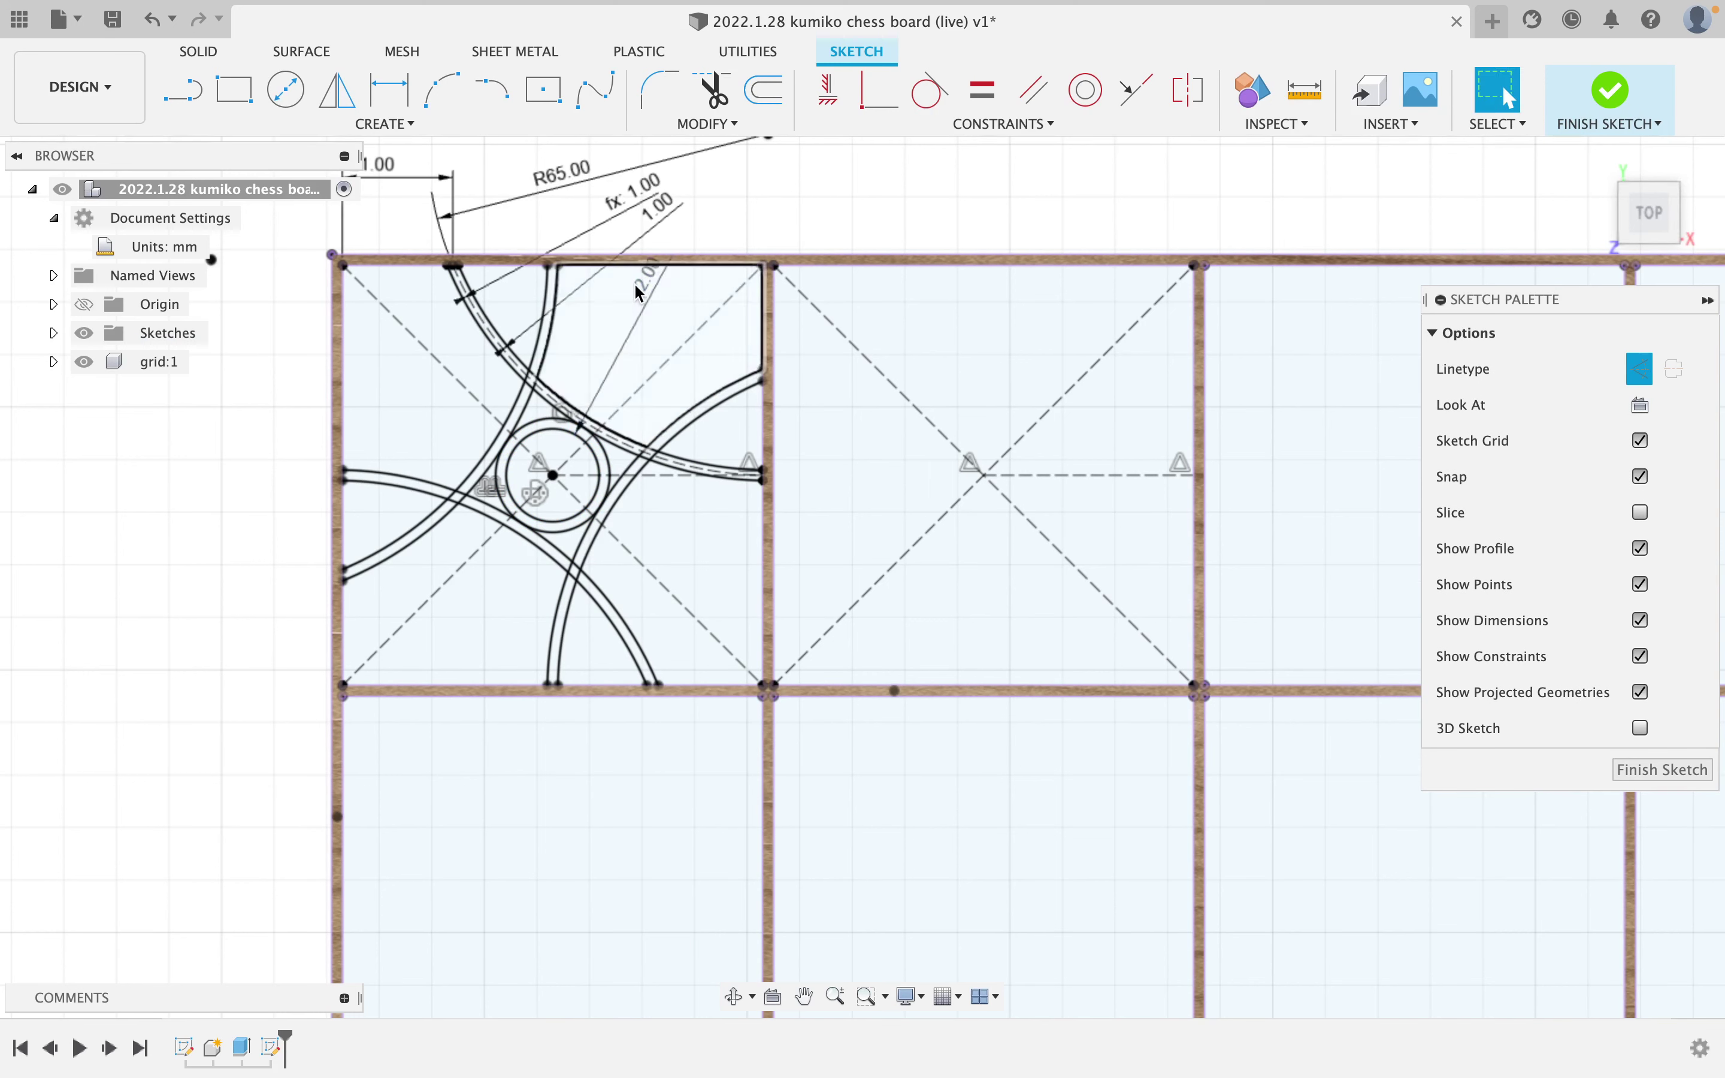
left_click_drag(652, 281, 723, 221)
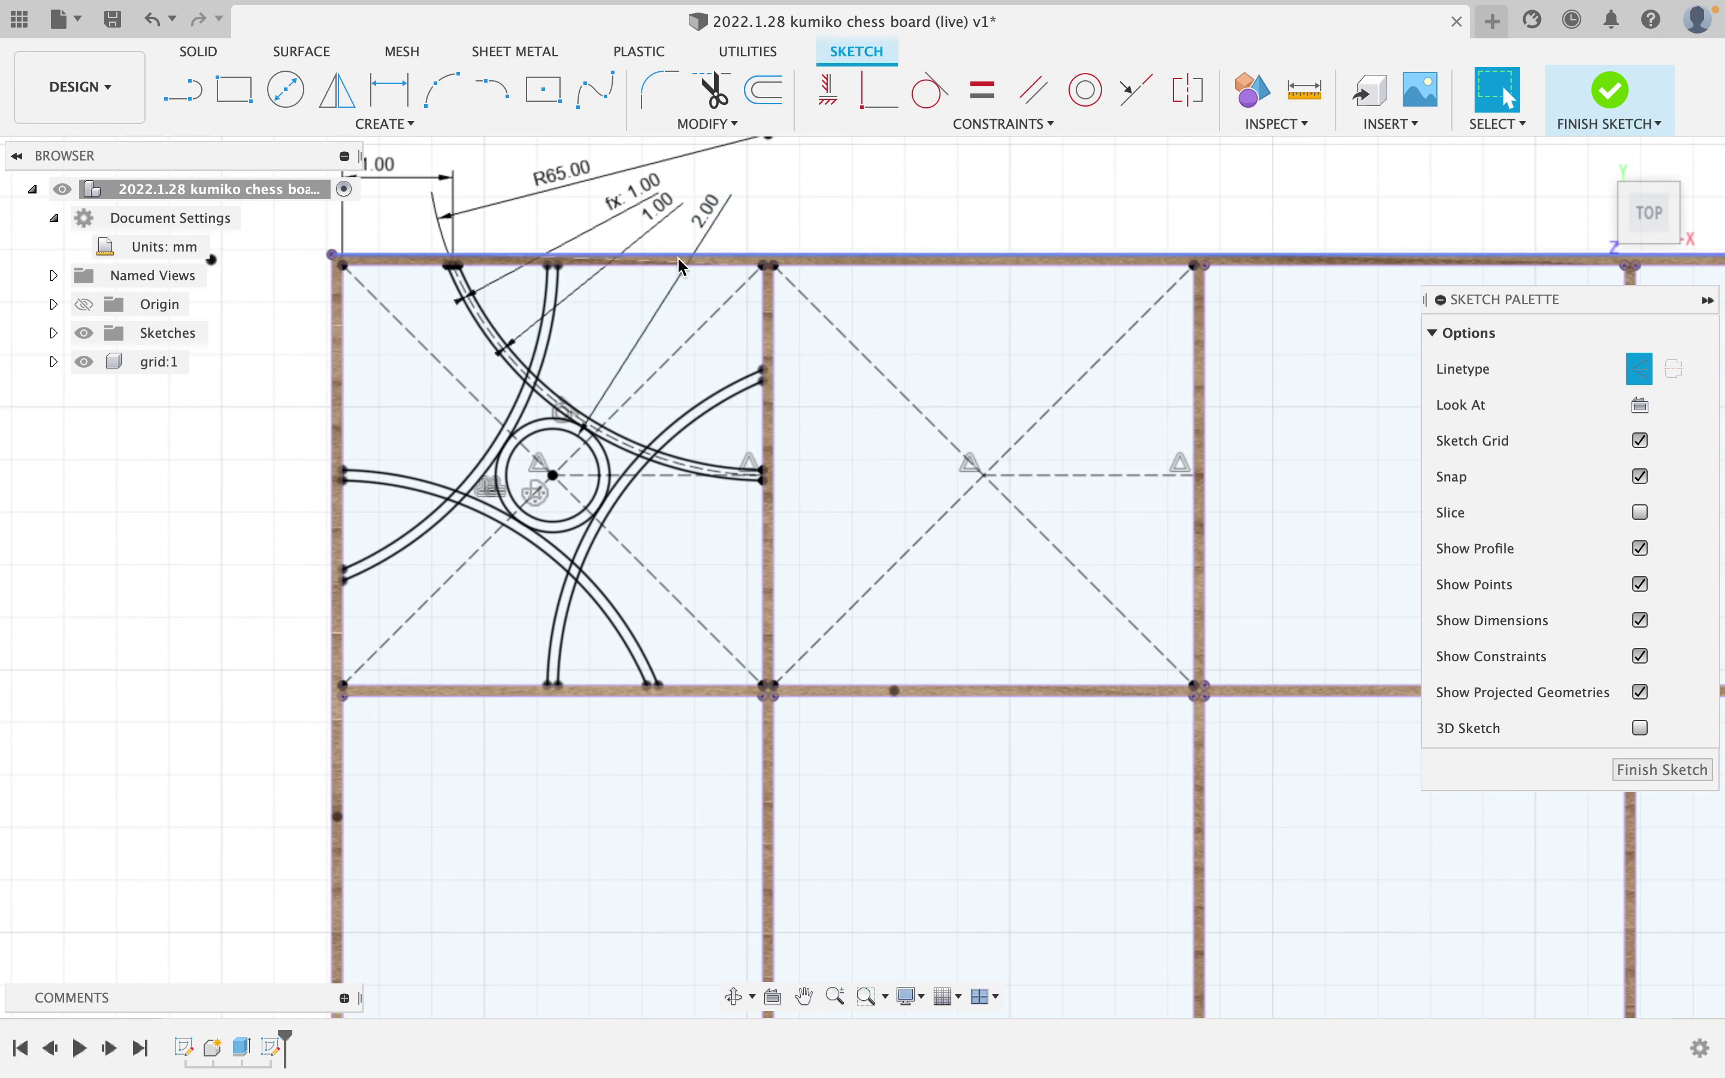
Draw a three-point construction arc of about 37 mm radius across the upper-left corner of the second cell, ending on its left and upper edges.
mouse_move(734, 352)
middle_mouse_down()
mouse_move(710, 479)
mouse_move(770, 490)
middle_mouse_up()
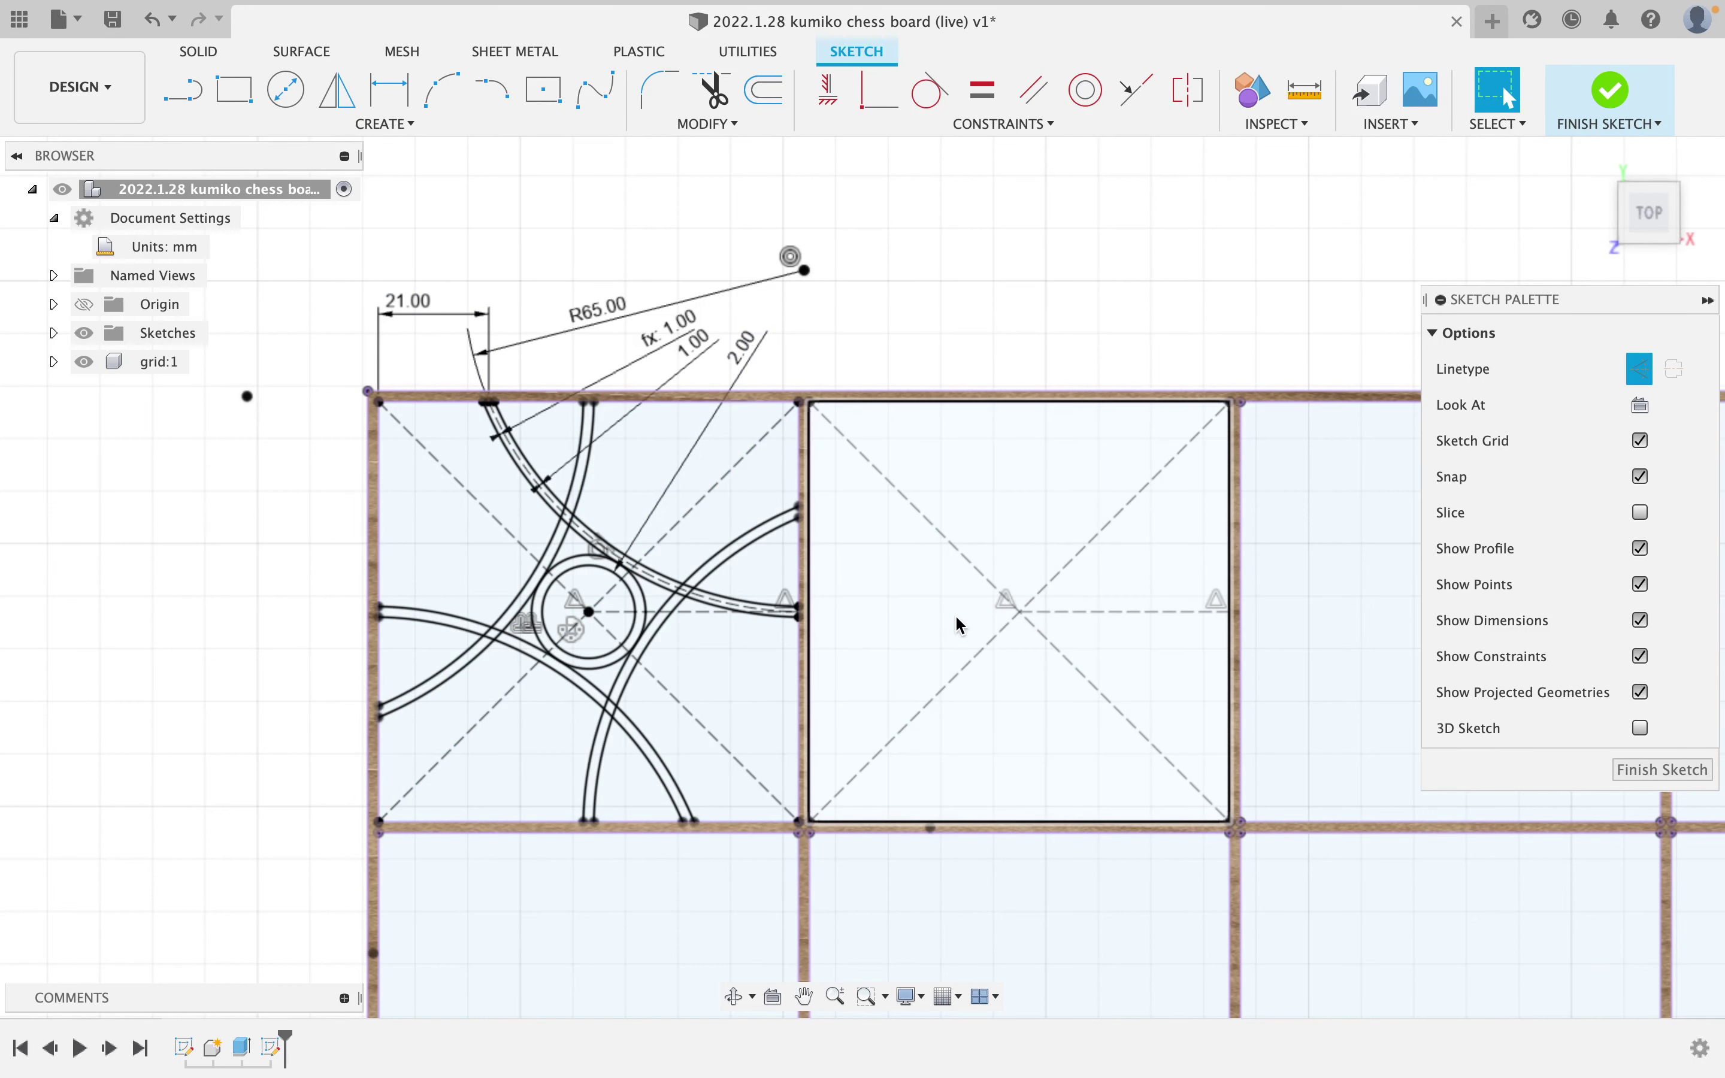
scroll(1071, 647, "down", 3)
middle_click_drag(1071, 647, 912, 644)
scroll(871, 525, "up", 4)
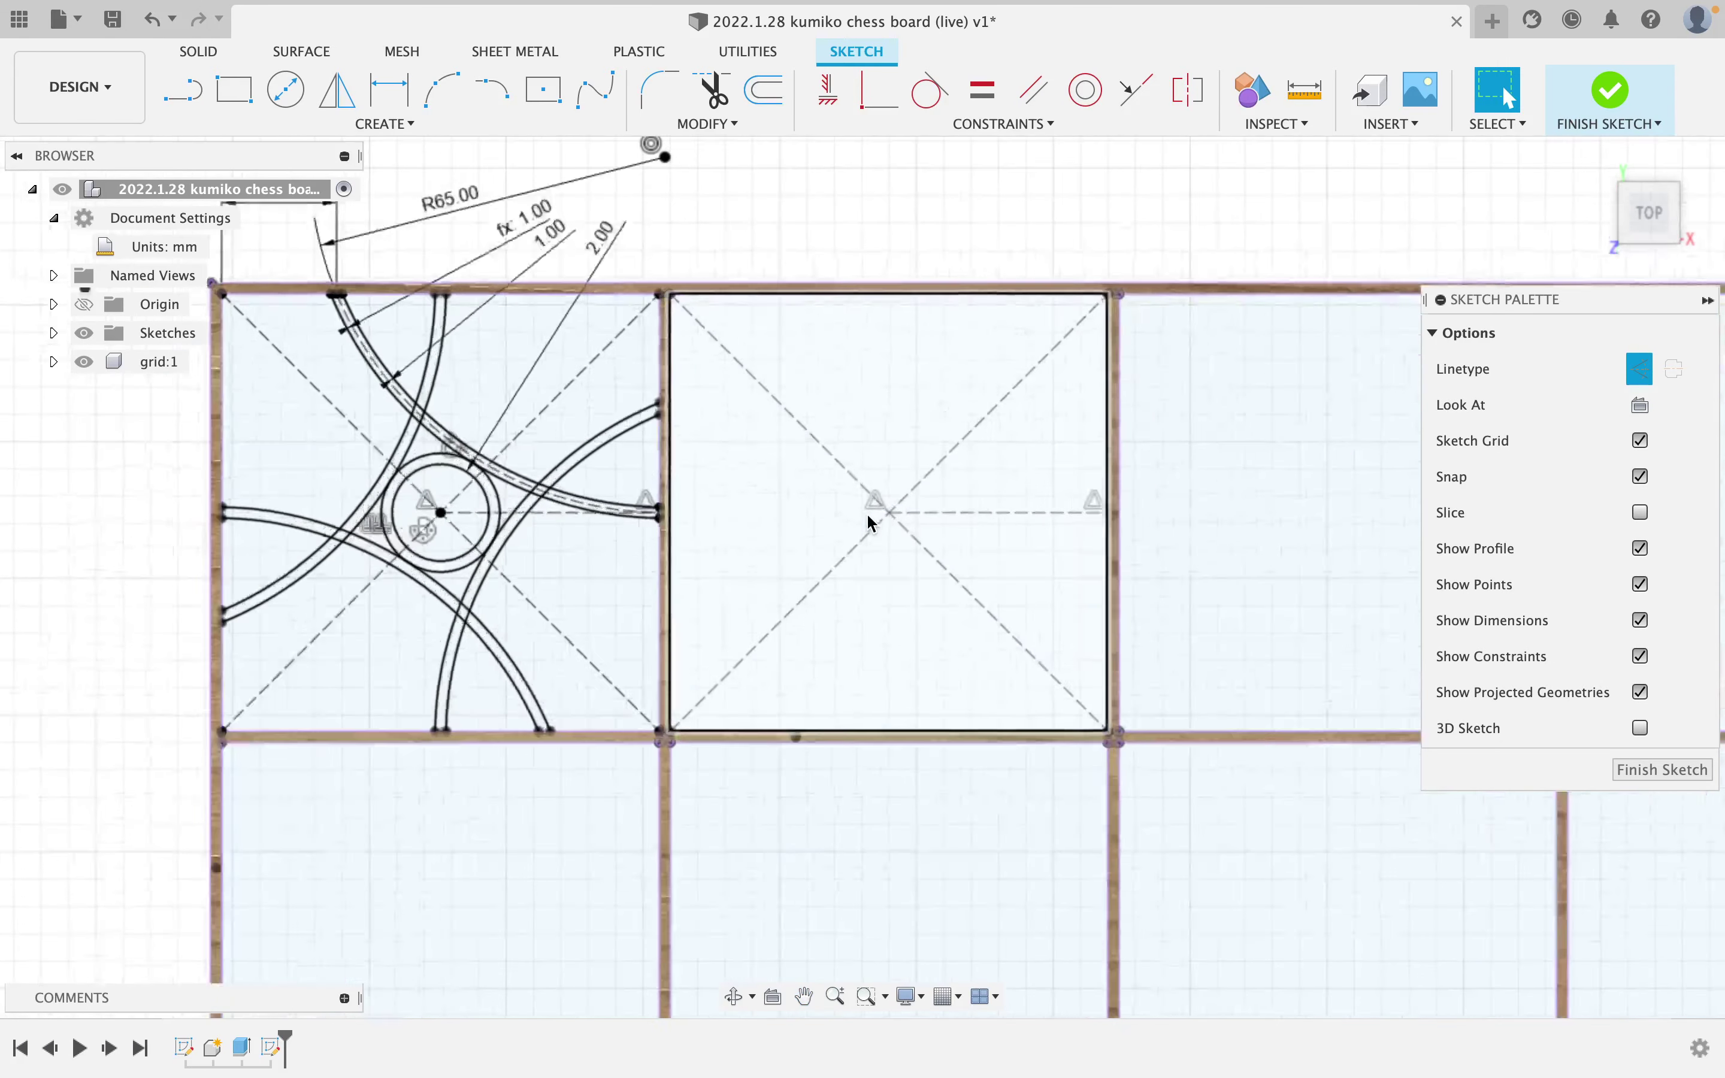
scroll(871, 524, "up", 1)
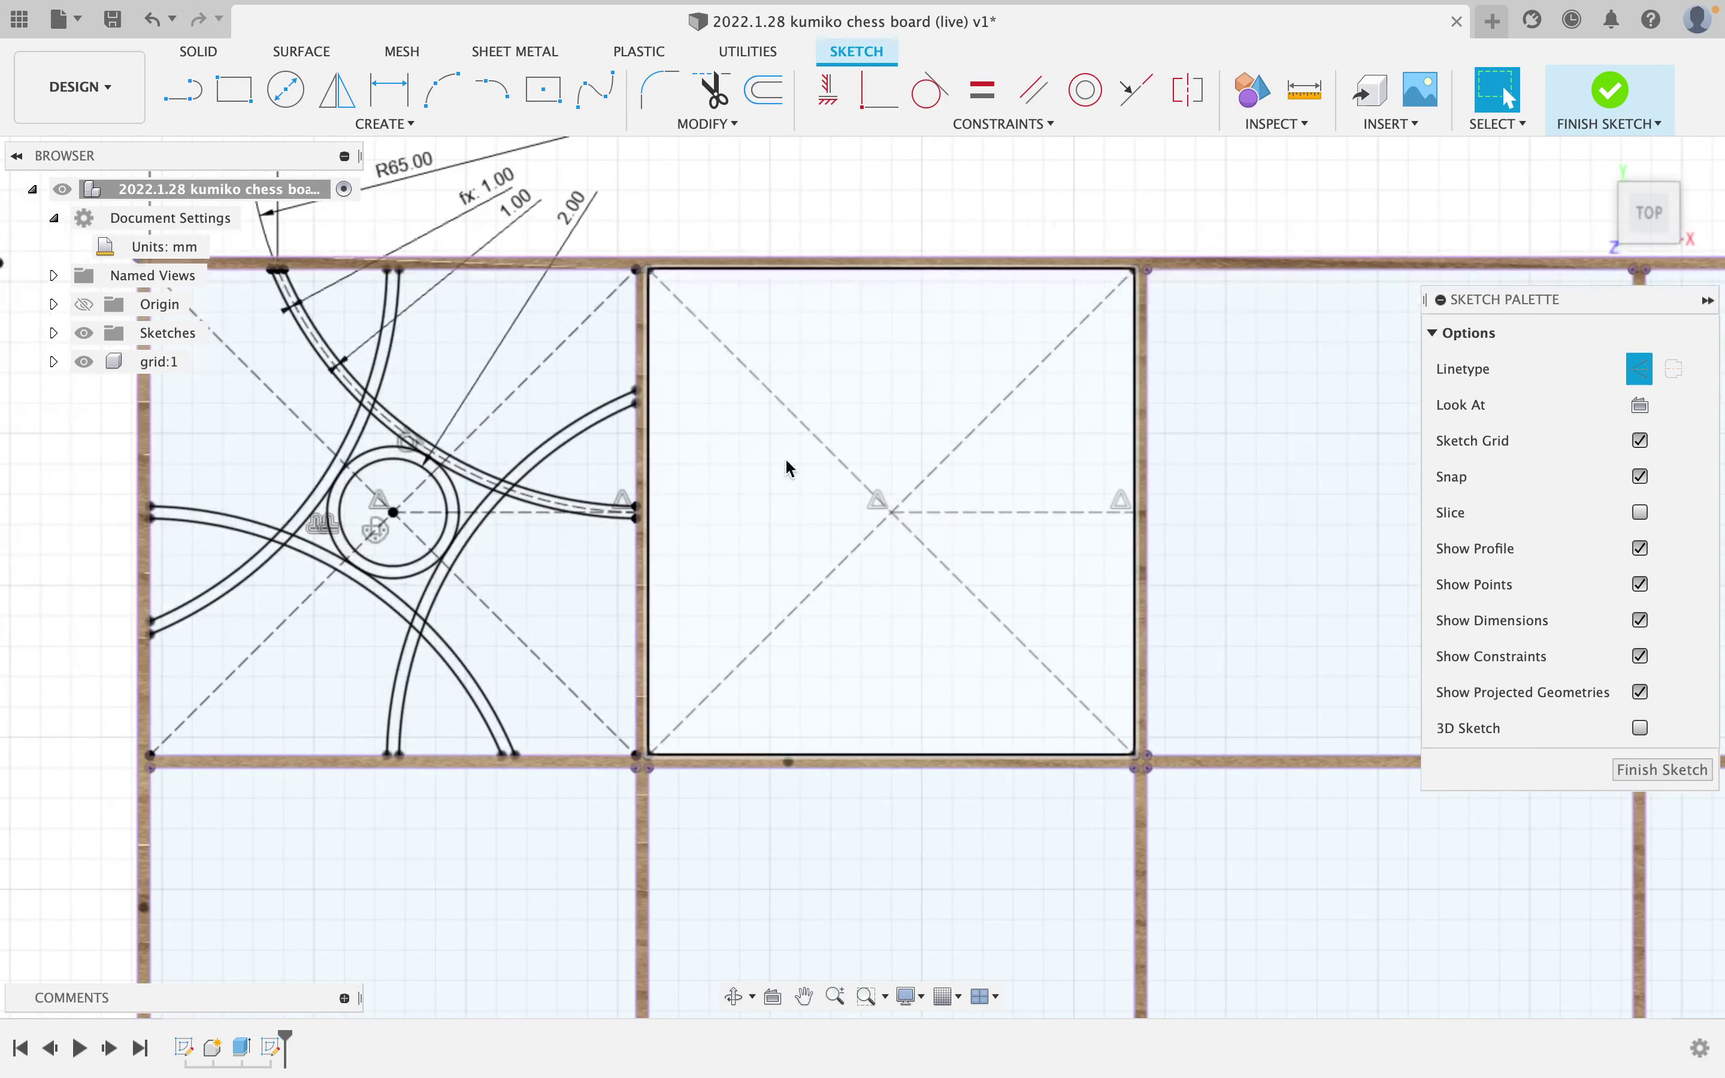
left_click(456, 91)
scroll(659, 401, "up", 2)
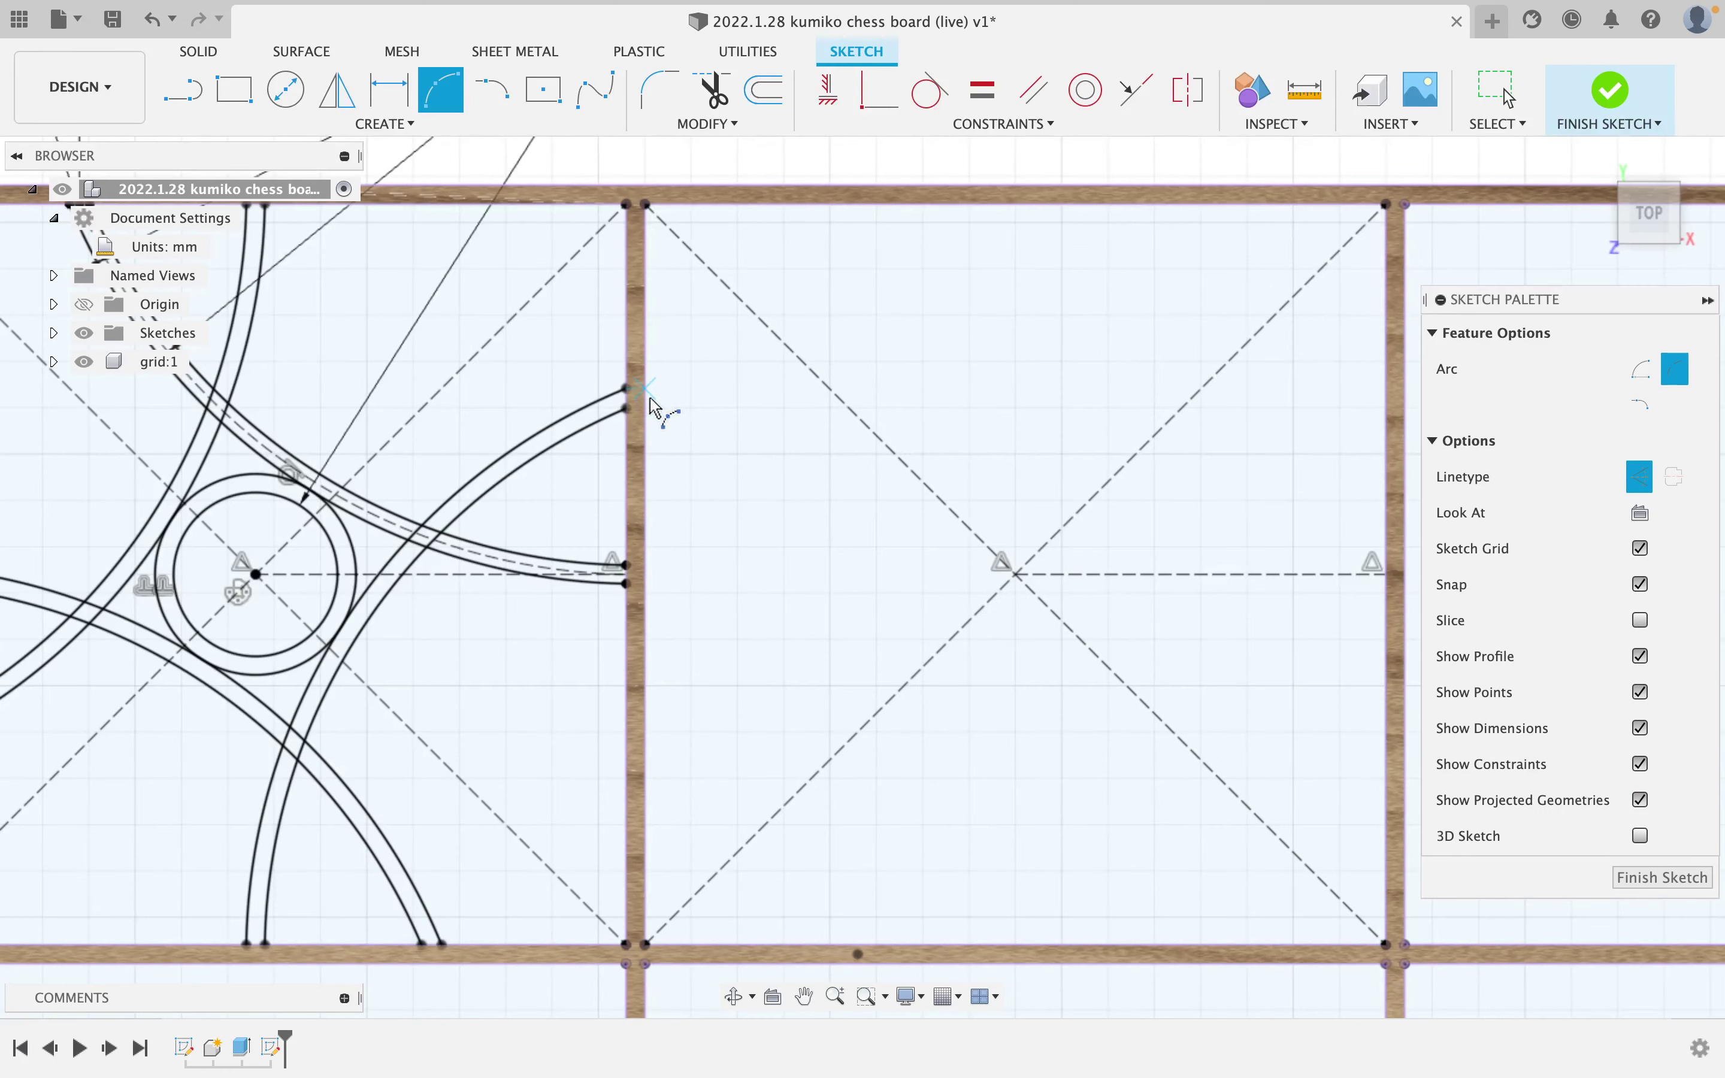
scroll(654, 405, "up", 3)
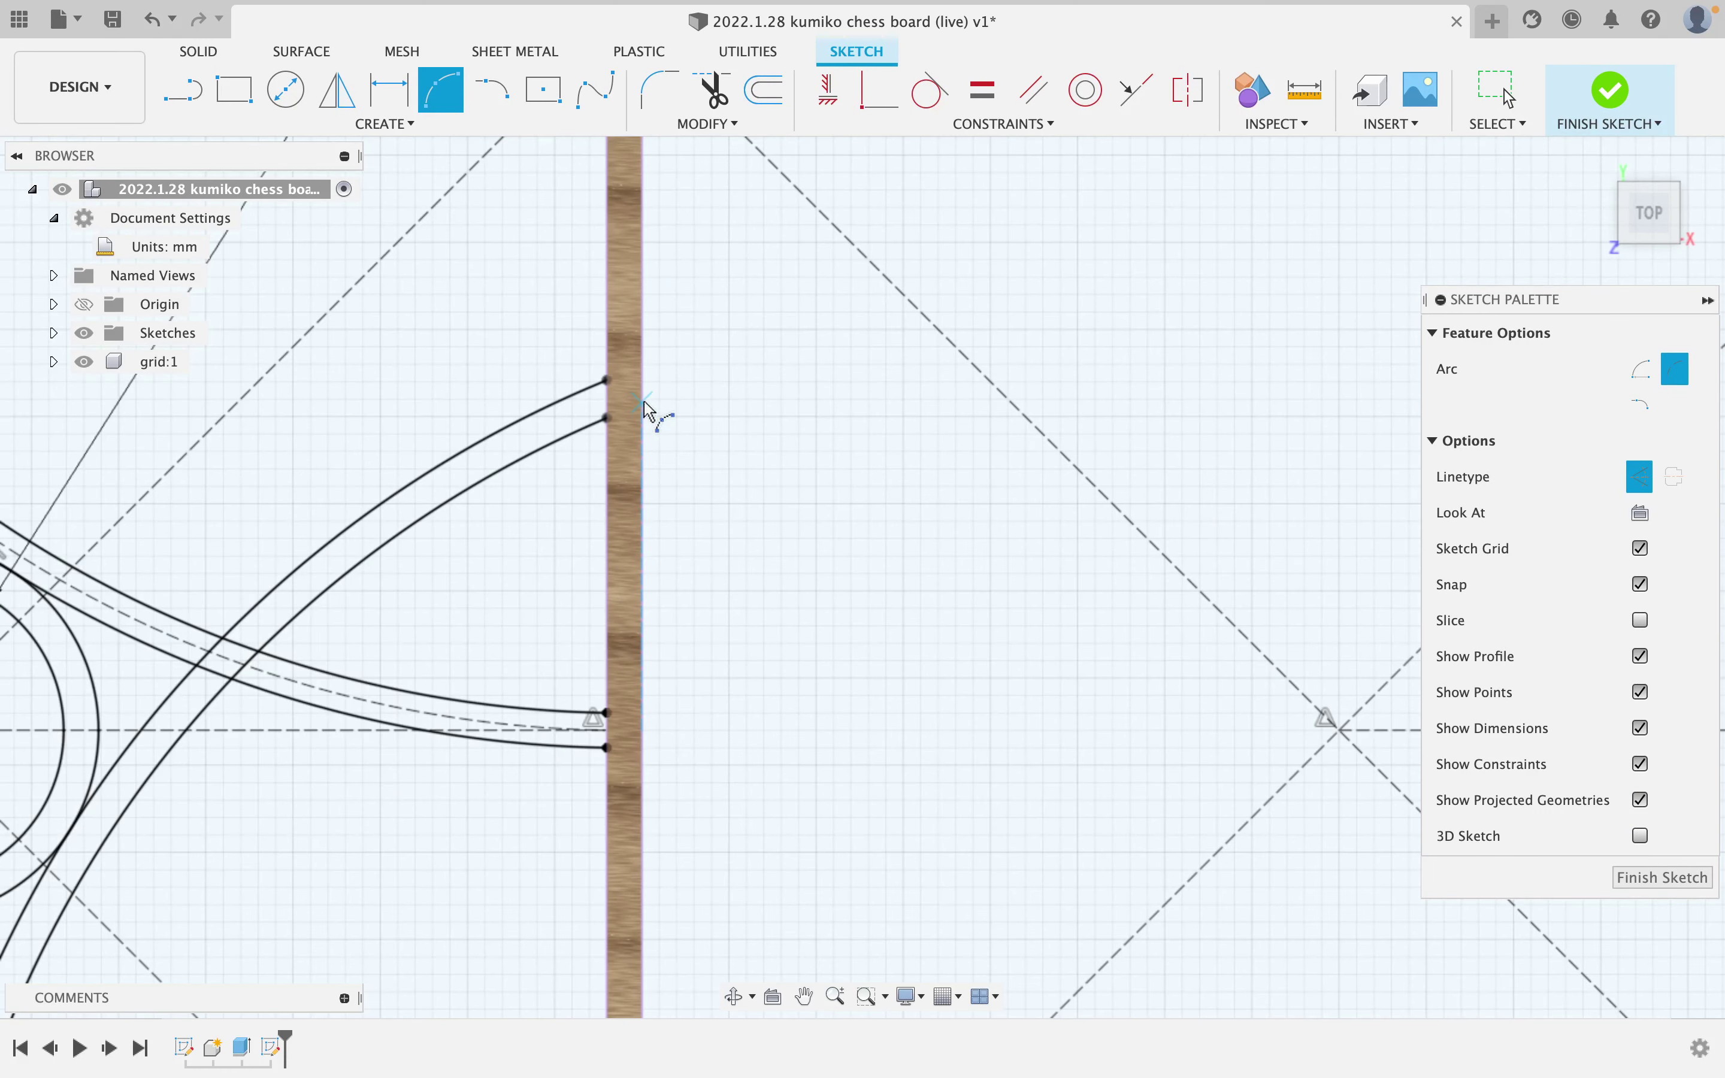
left_click(645, 407)
scroll(742, 574, "down", 3)
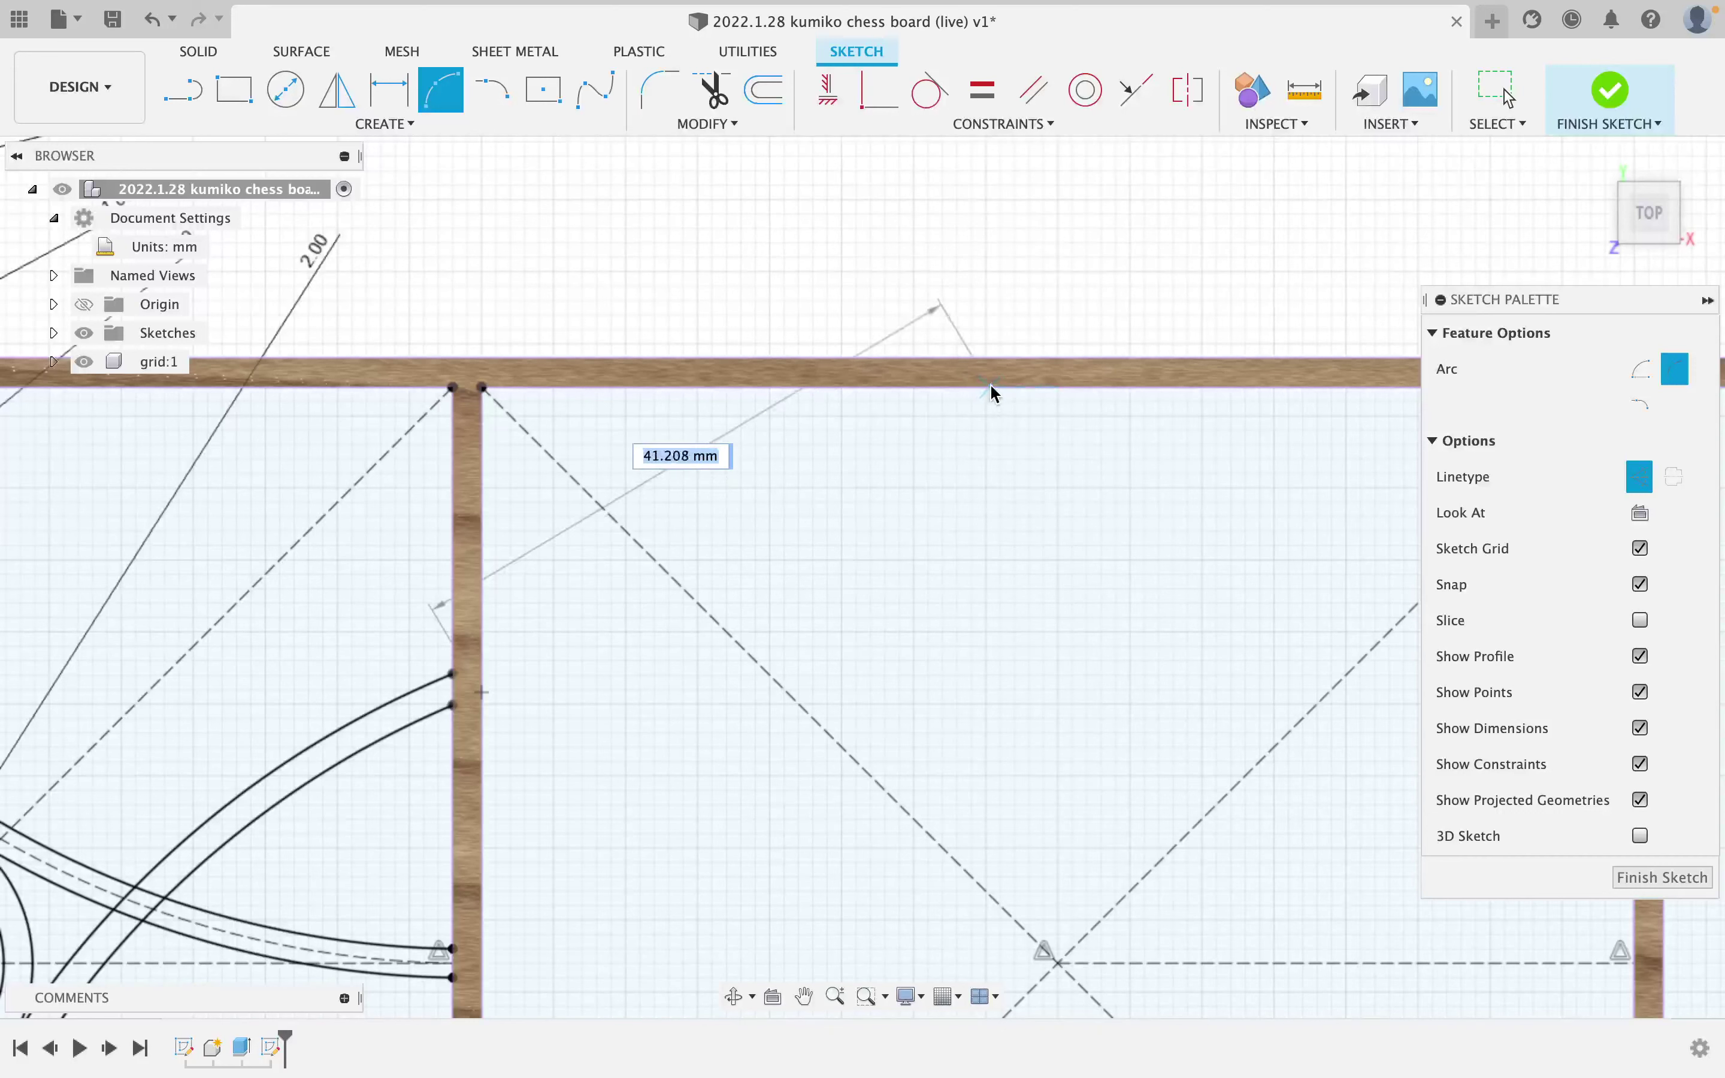
left_click(1061, 387)
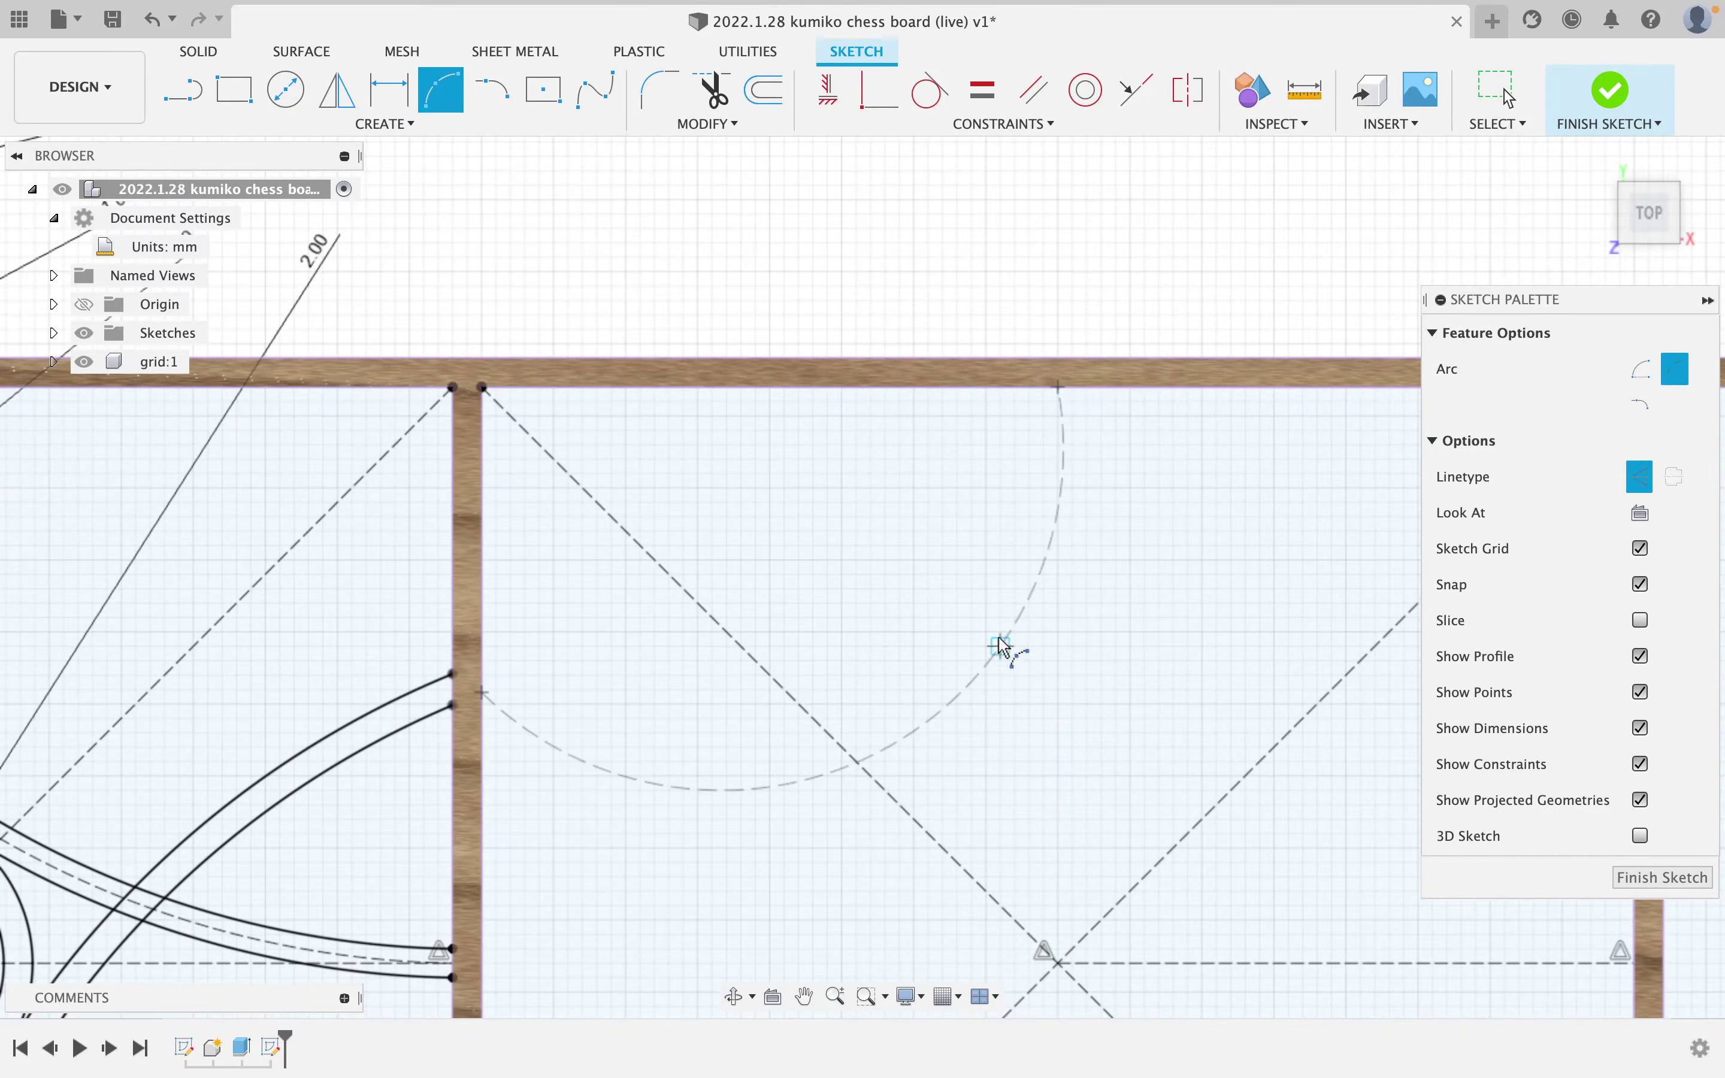
left_click(924, 582)
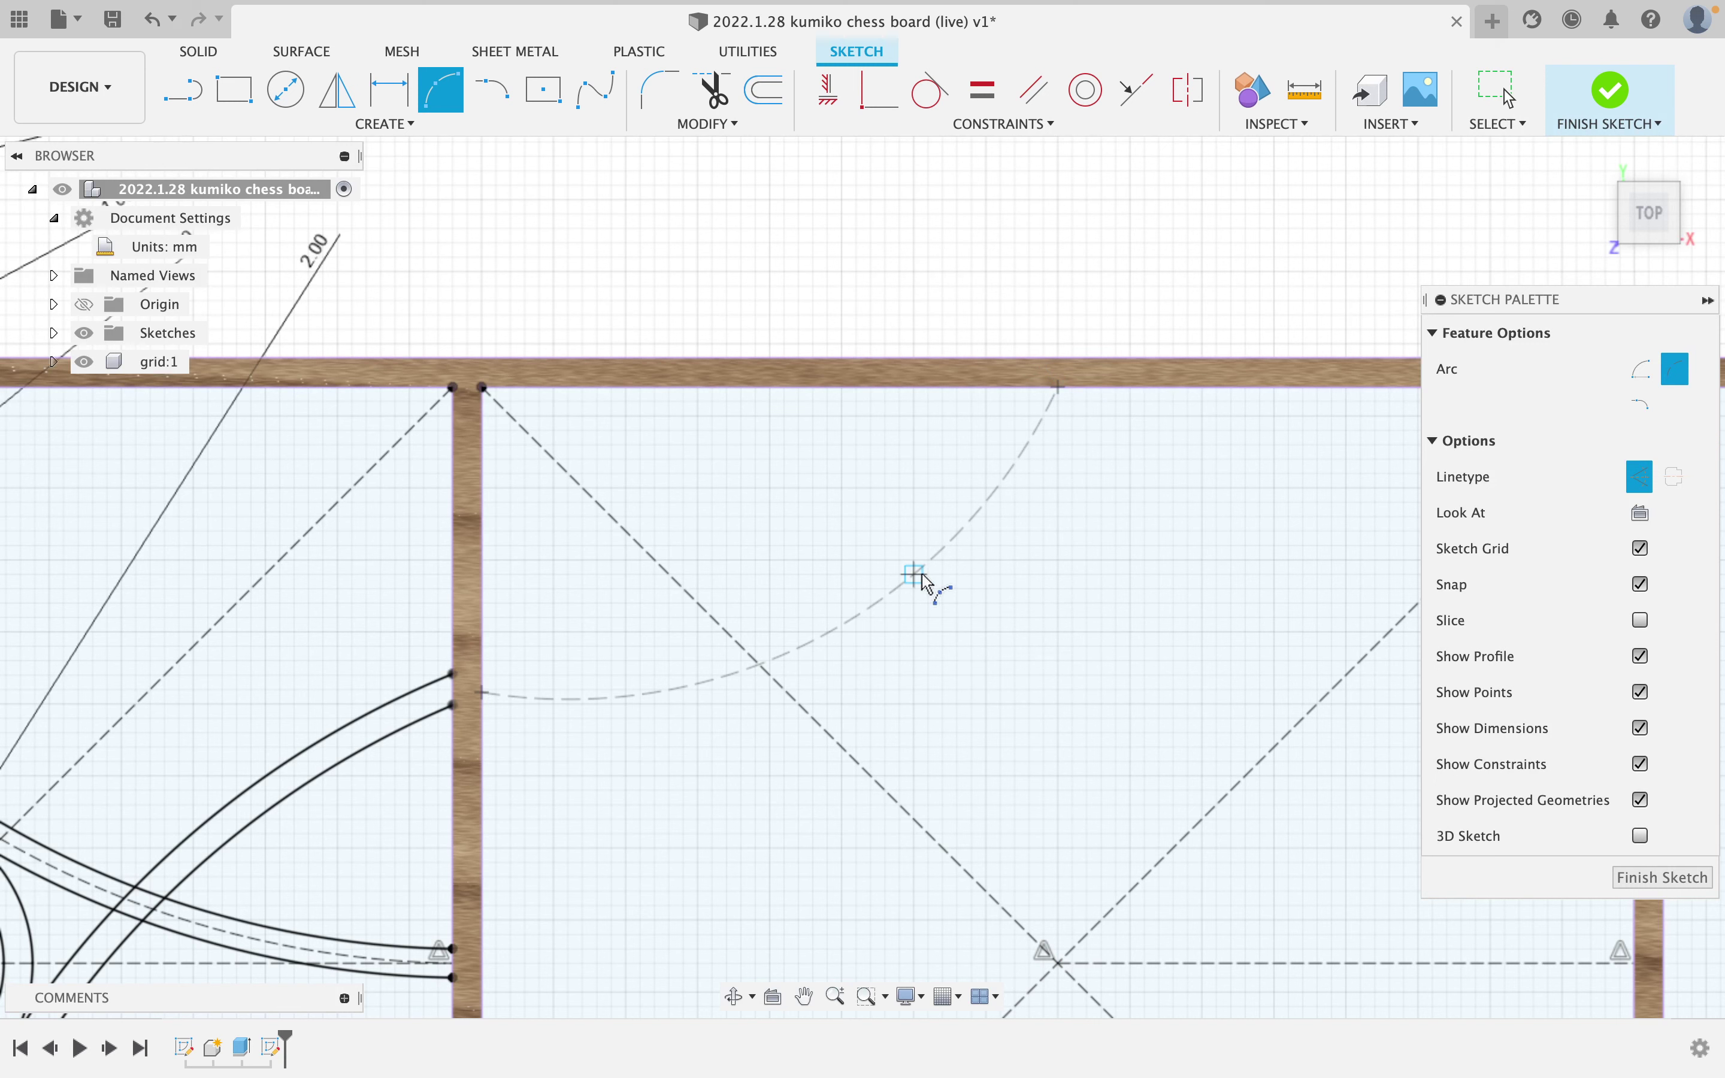
key("Escape")
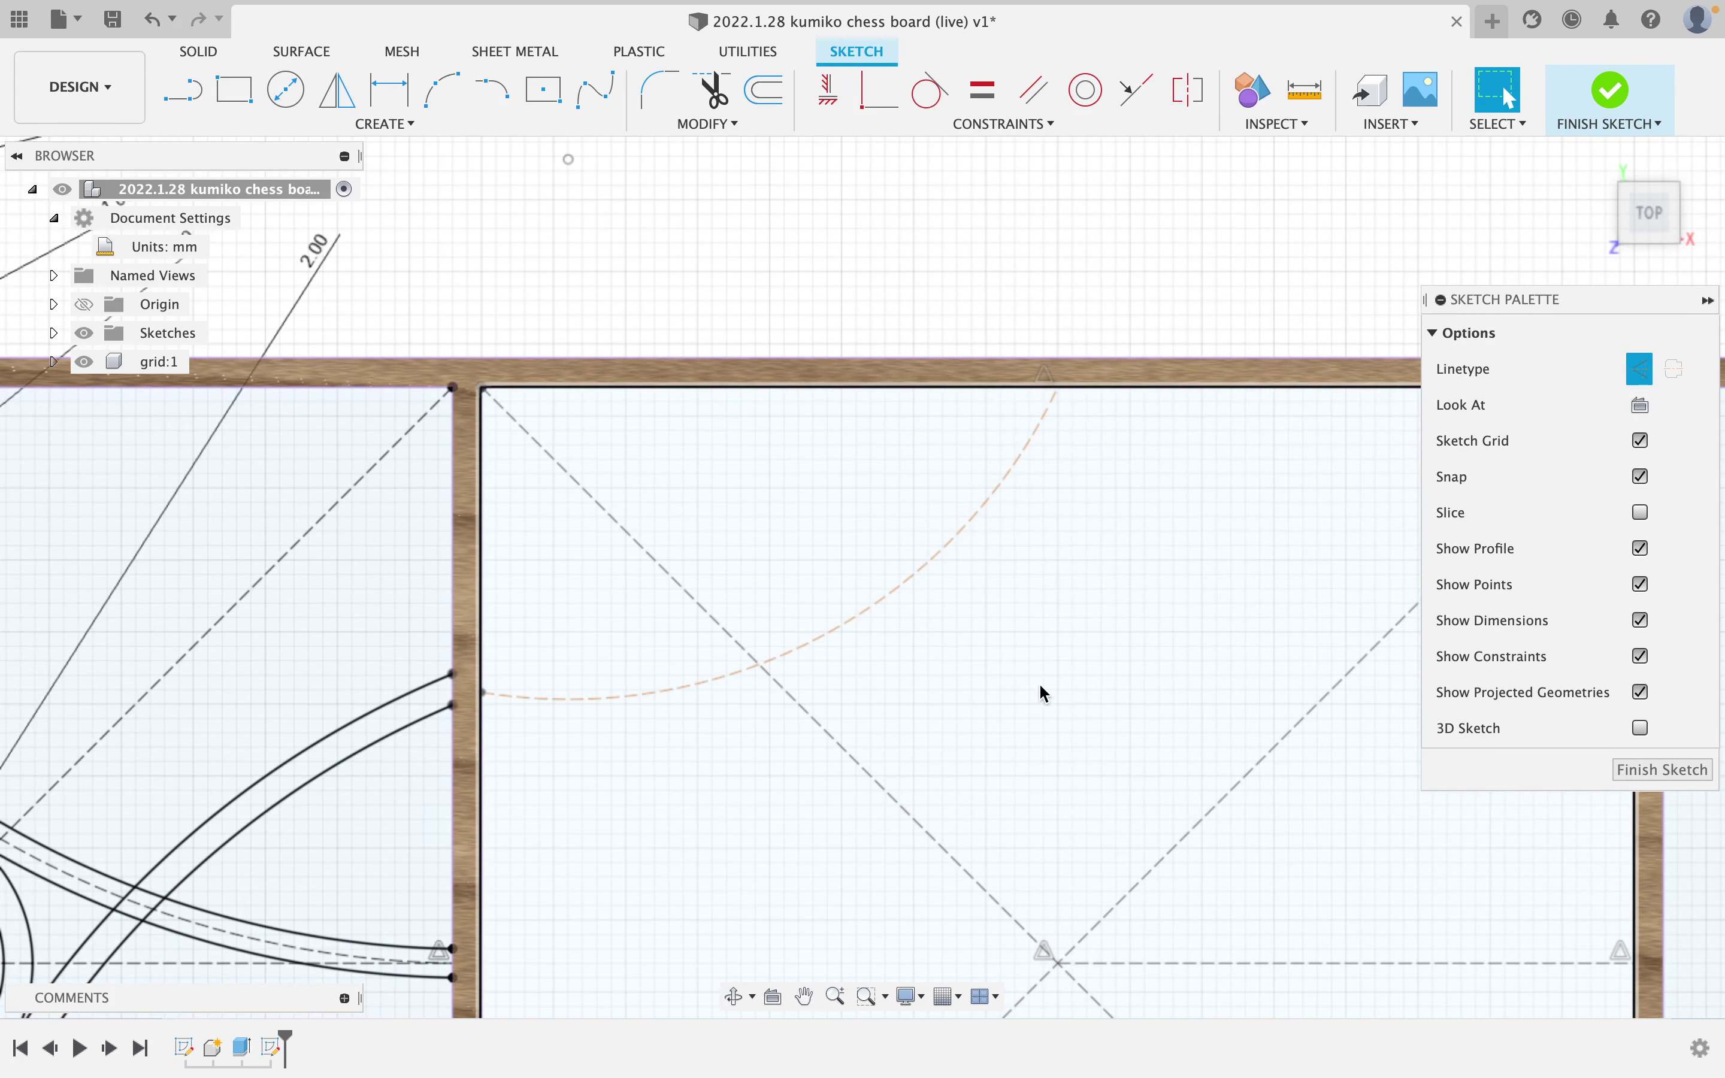
Dimension the second cell's construction arc with its radius linked to the first cell's 65 mm radius (d13), and reposition the label.
left_click(874, 606)
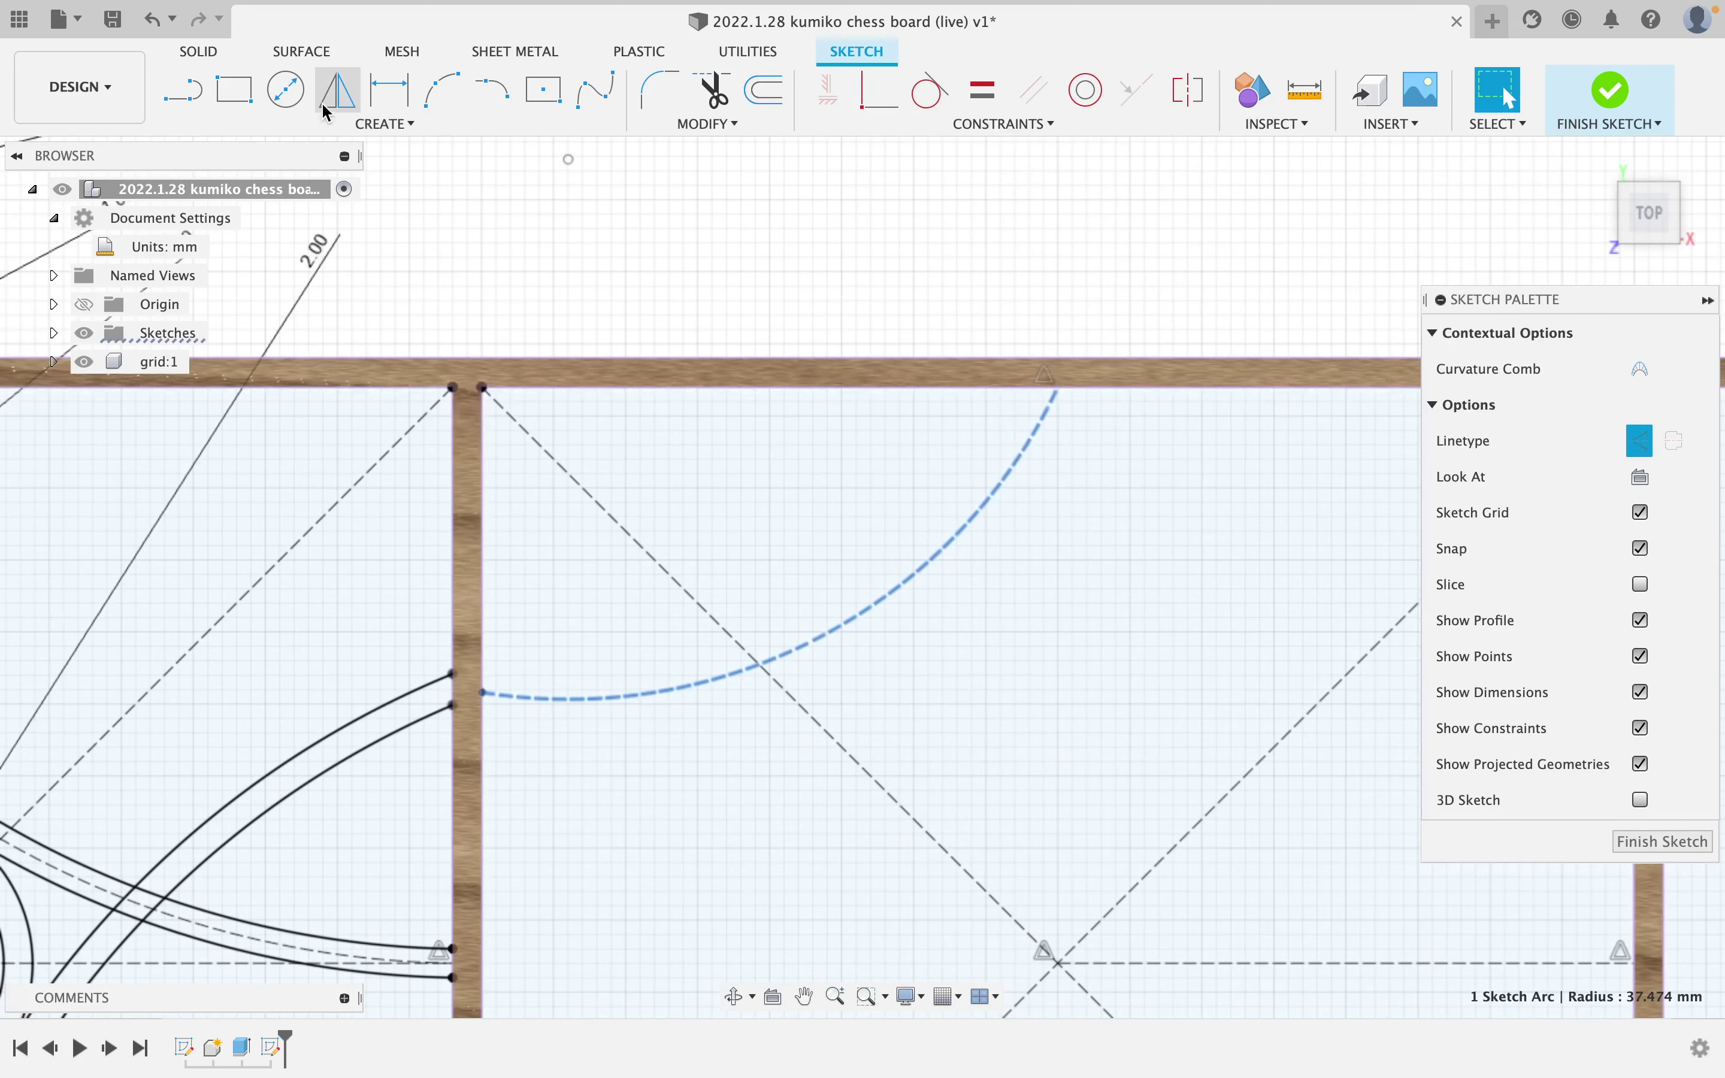
left_click(387, 91)
scroll(614, 344, "down", 3)
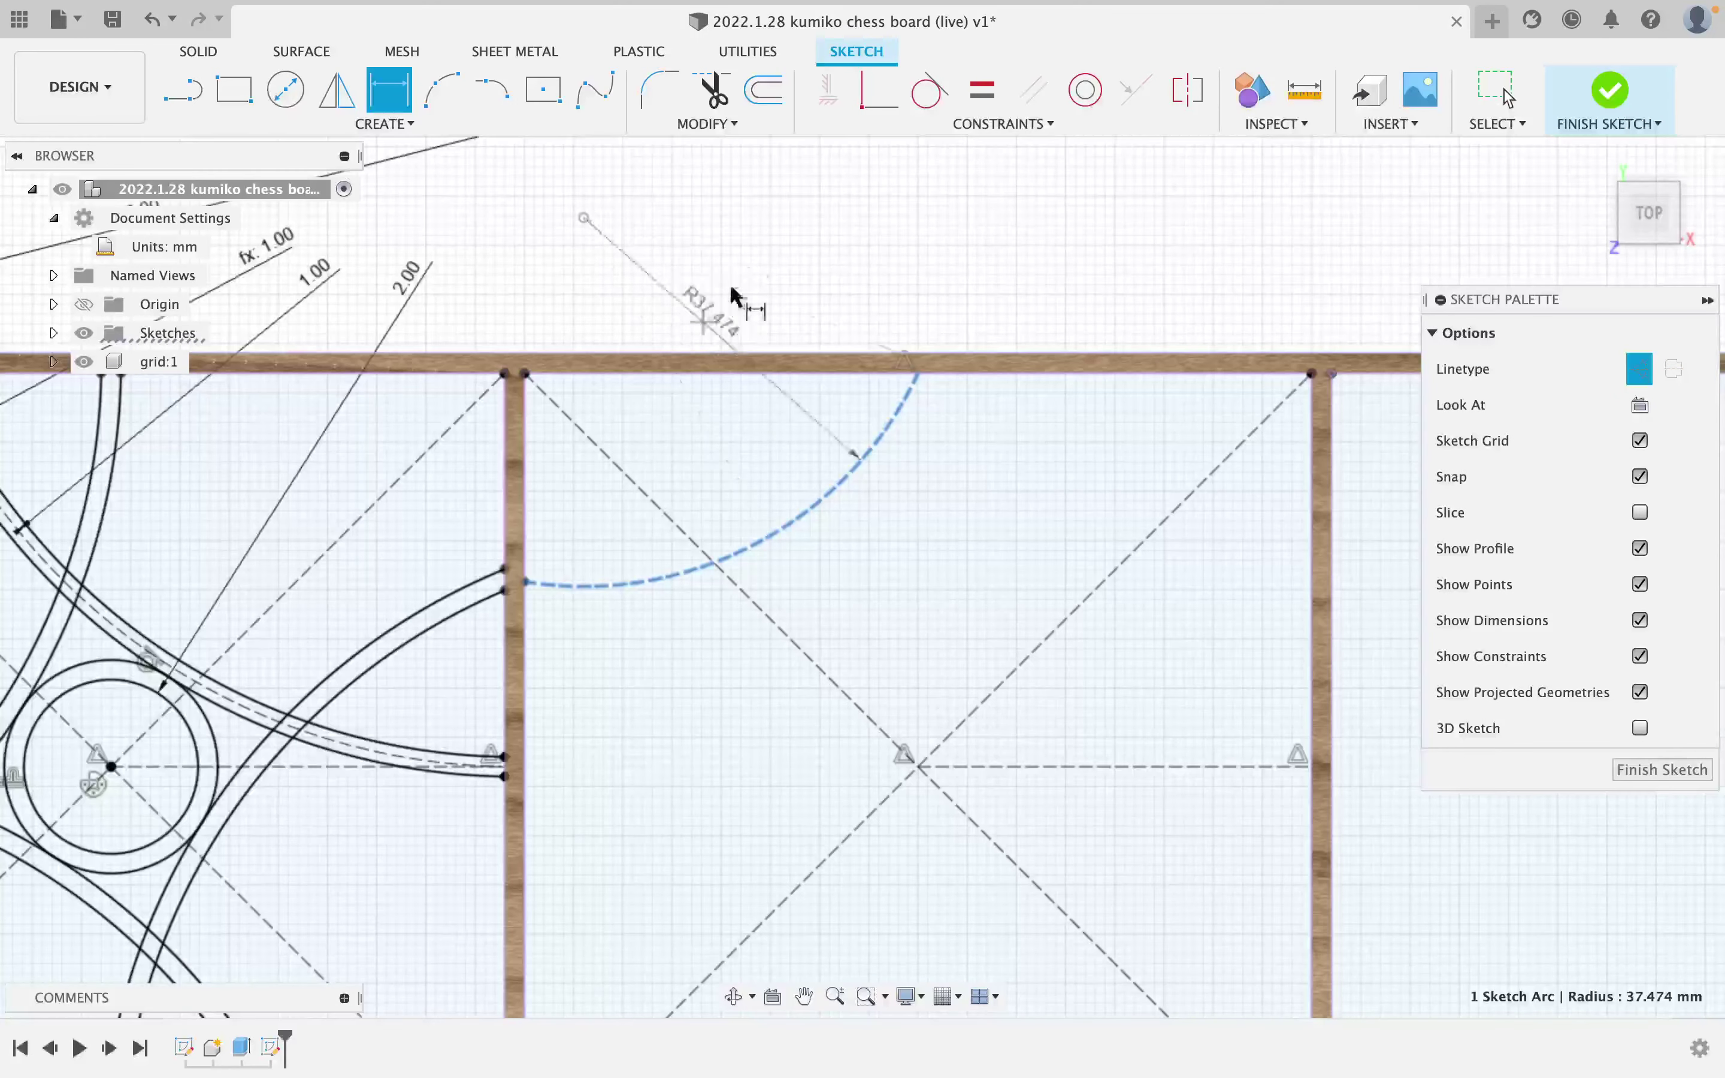
left_click(620, 258)
middle_click_drag(553, 321, 697, 404)
type("d13")
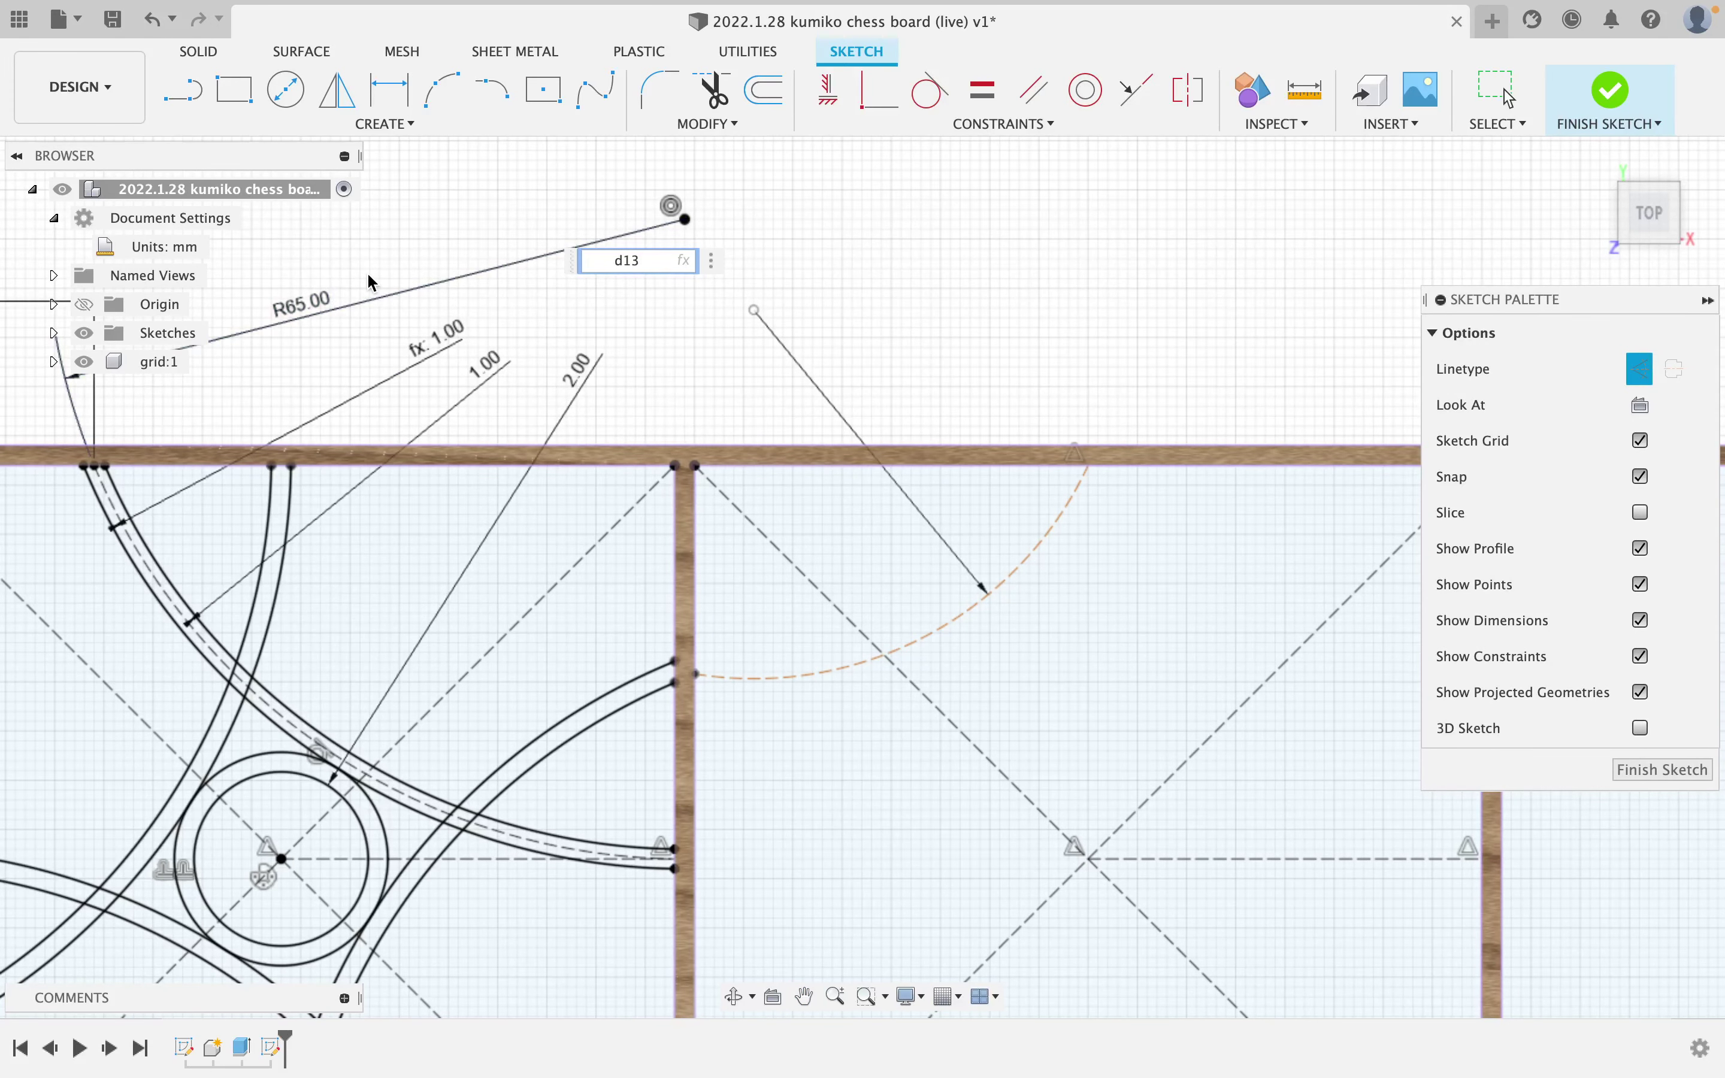
key("Return")
middle_click_drag(704, 281, 693, 413)
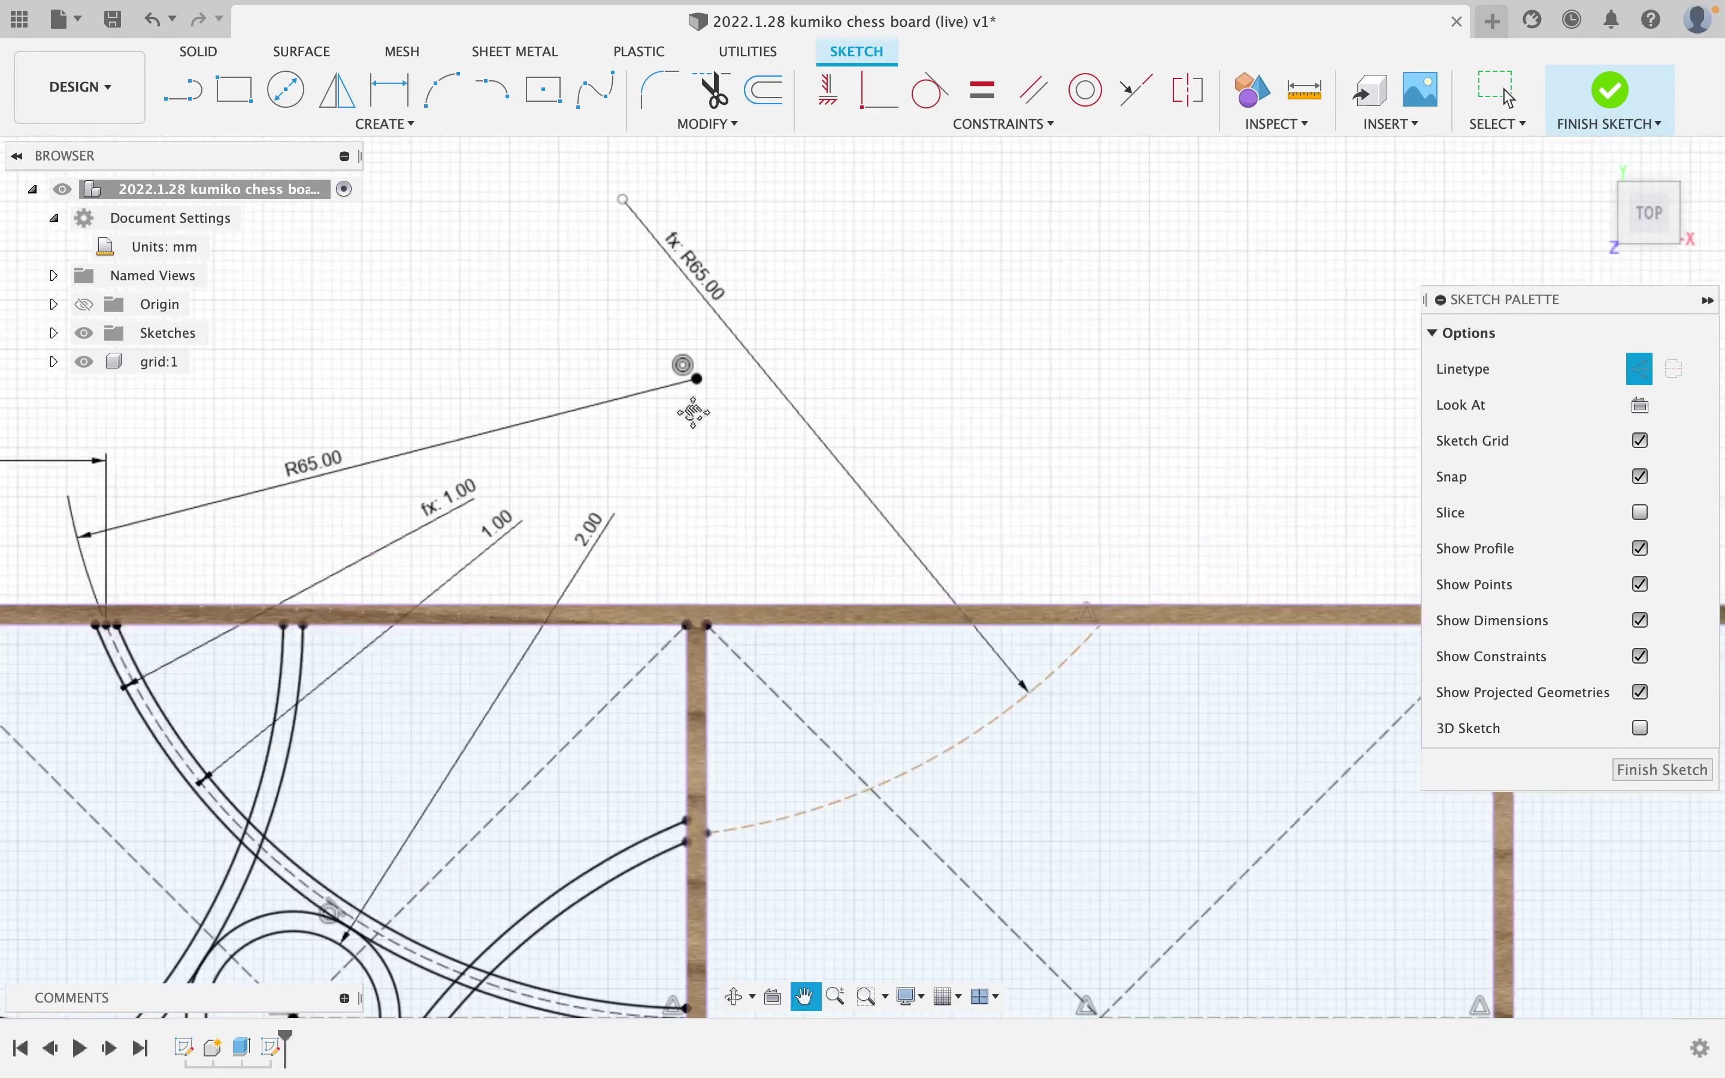
mouse_move(702, 275)
left_mouse_down()
mouse_move(792, 390)
mouse_move(795, 459)
mouse_move(810, 476)
mouse_move(814, 460)
left_mouse_up()
Draw two solid three-point arcs, one on each side of the second cell's construction arc, between its left and upper edges.
key("d")
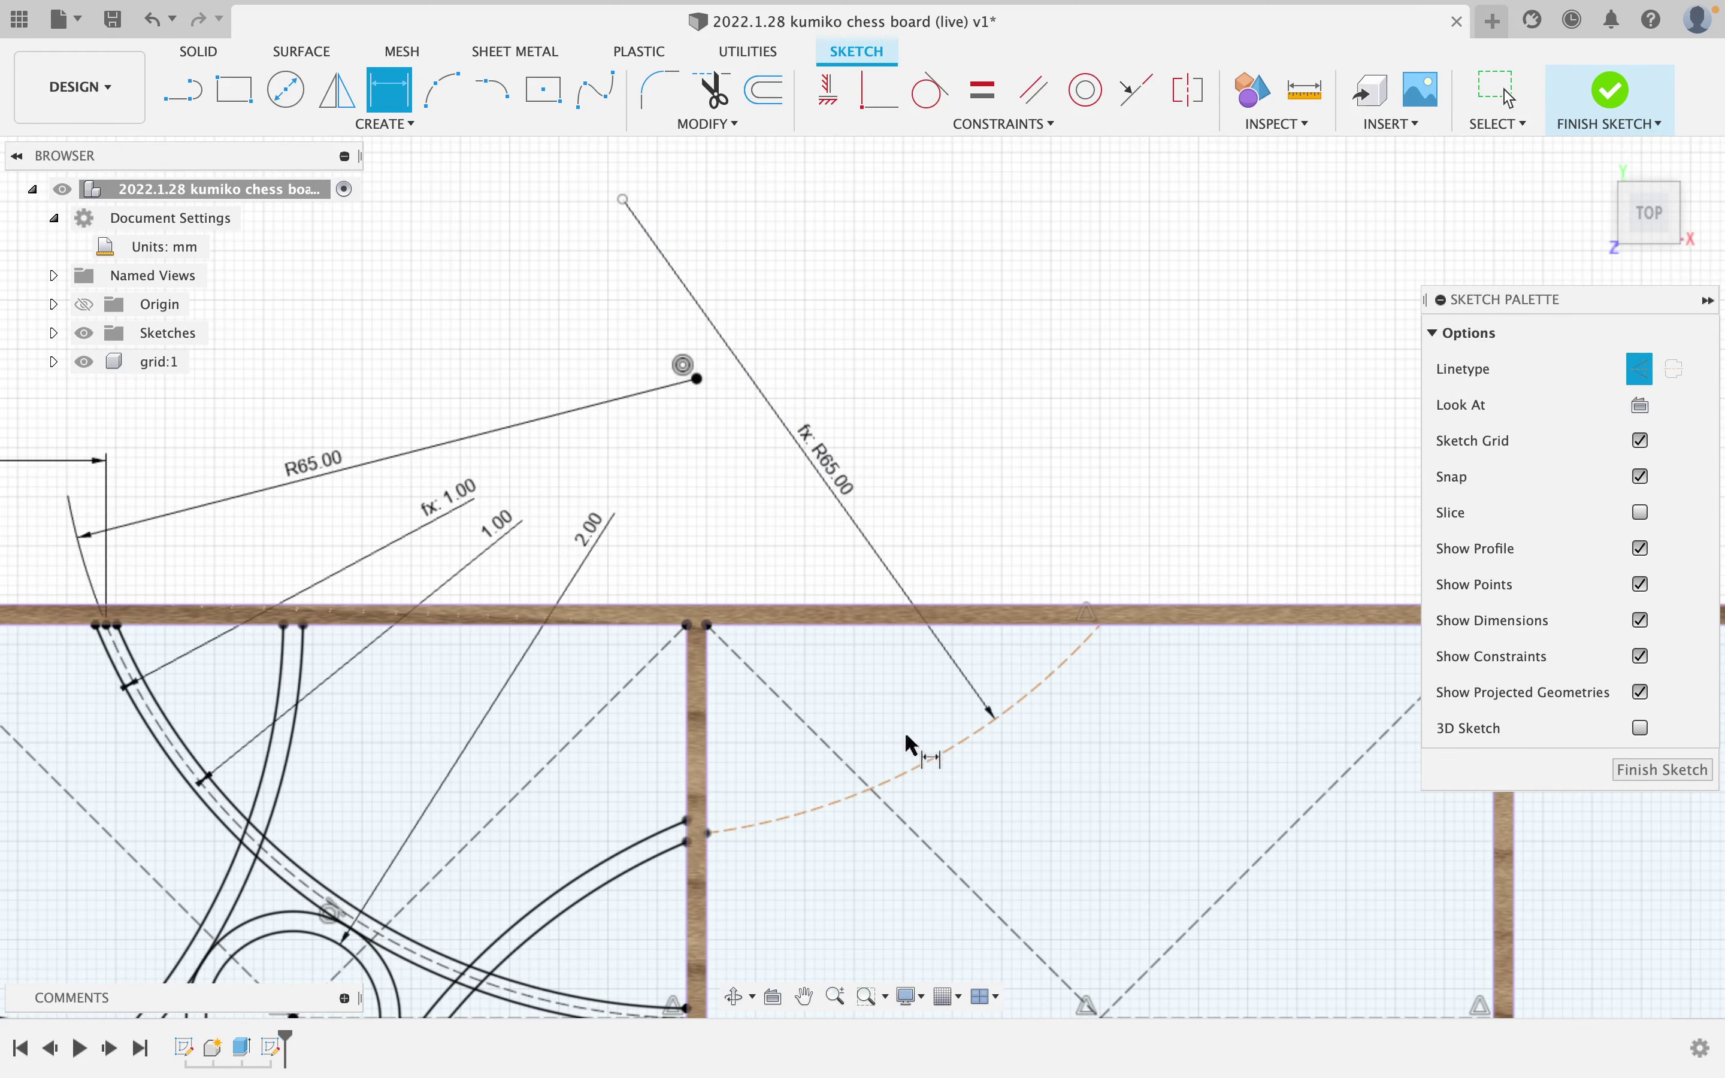
scroll(911, 744, "down", 5)
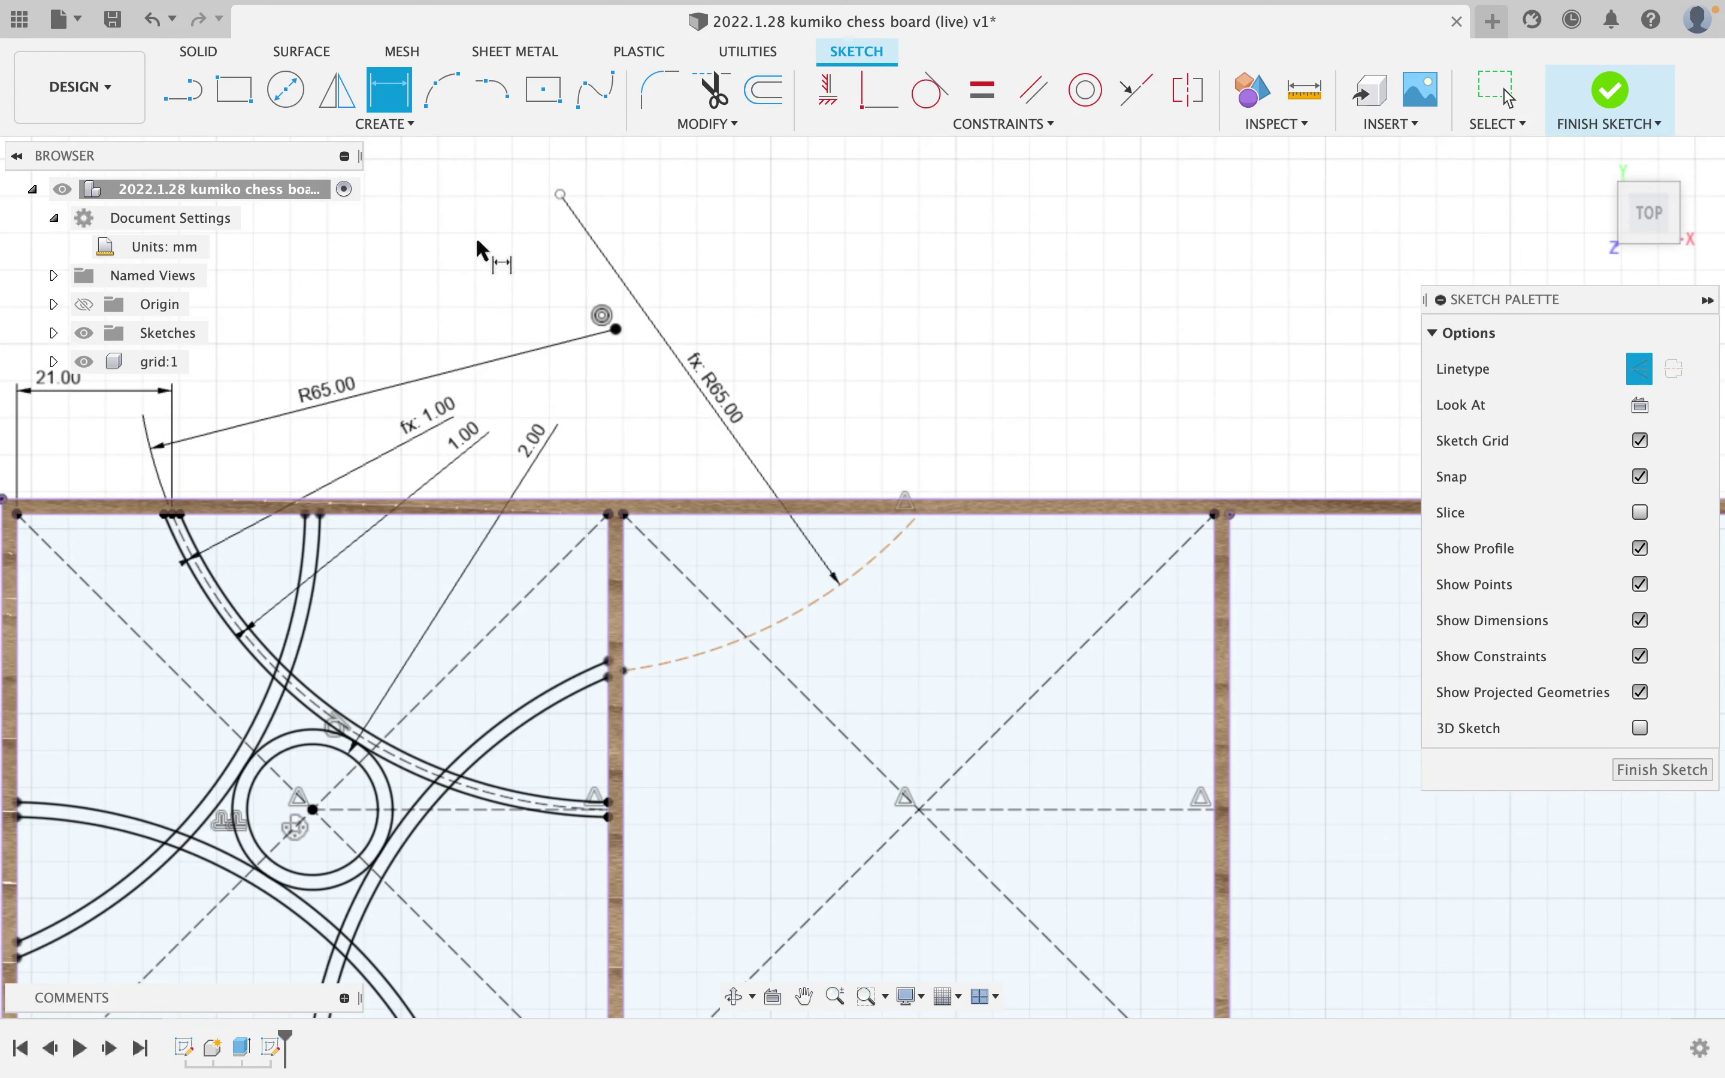
left_click(428, 97)
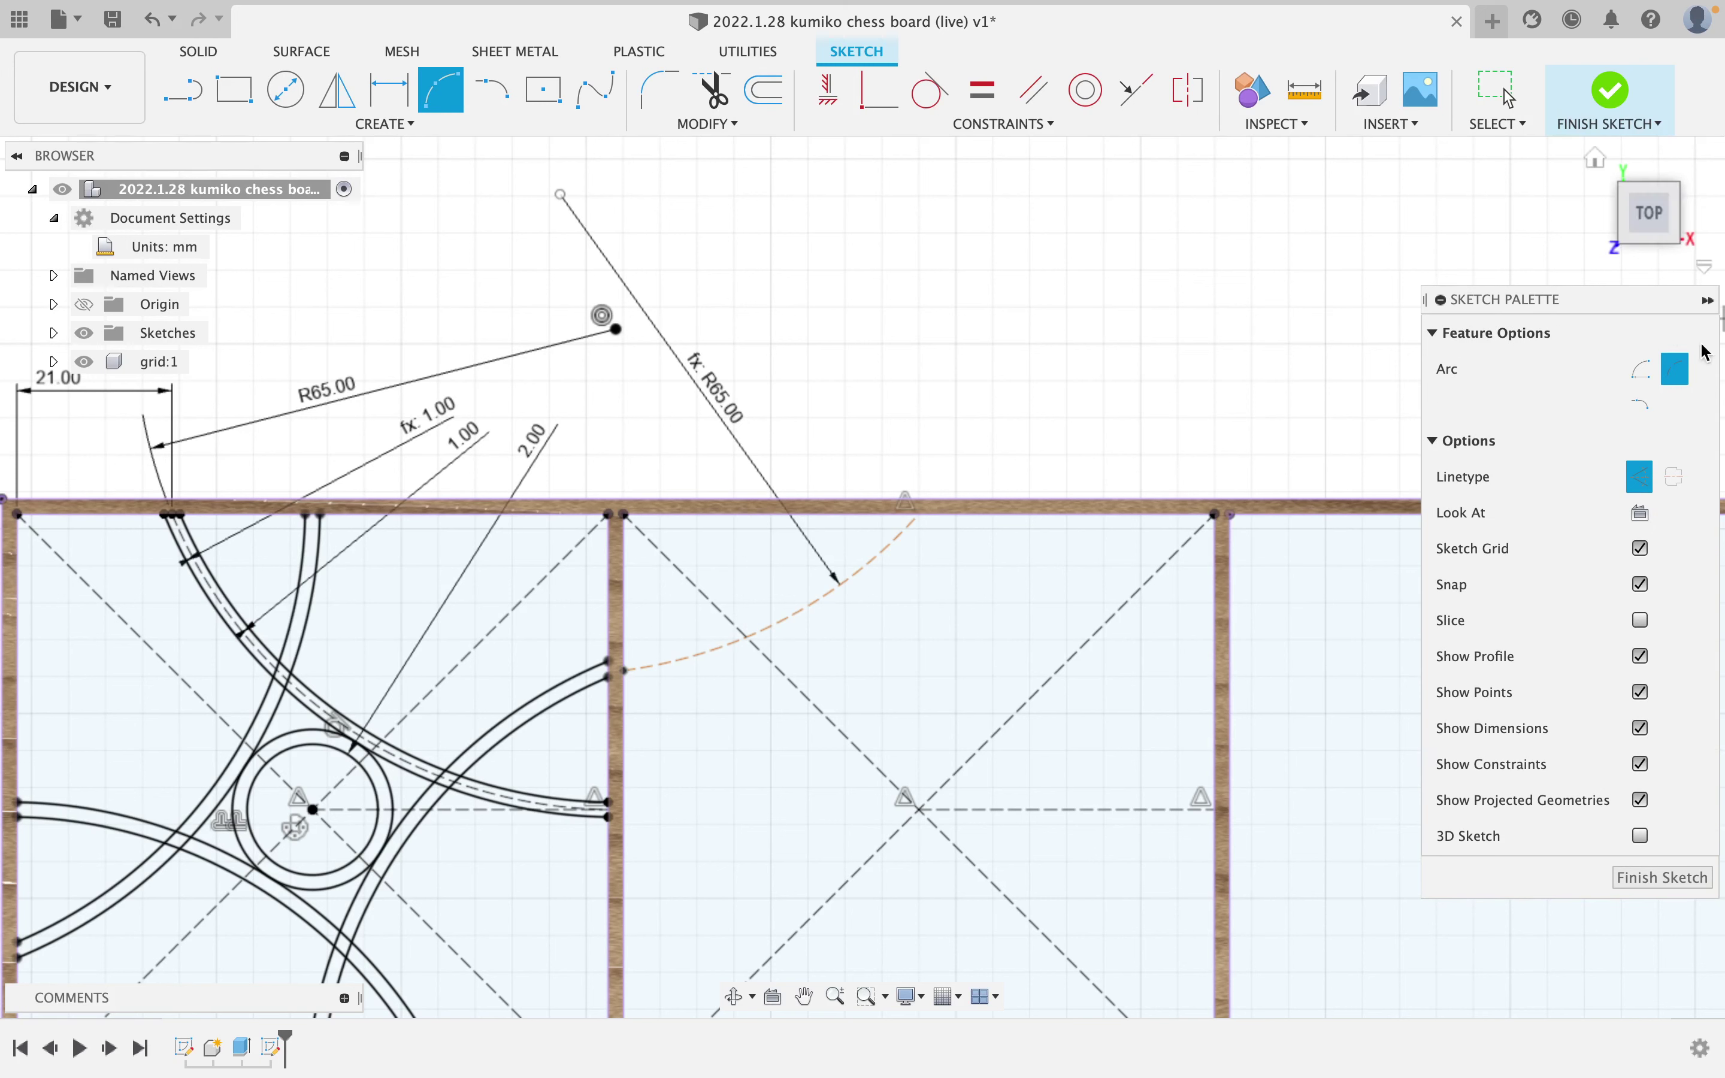
left_click(624, 662)
left_click(871, 513)
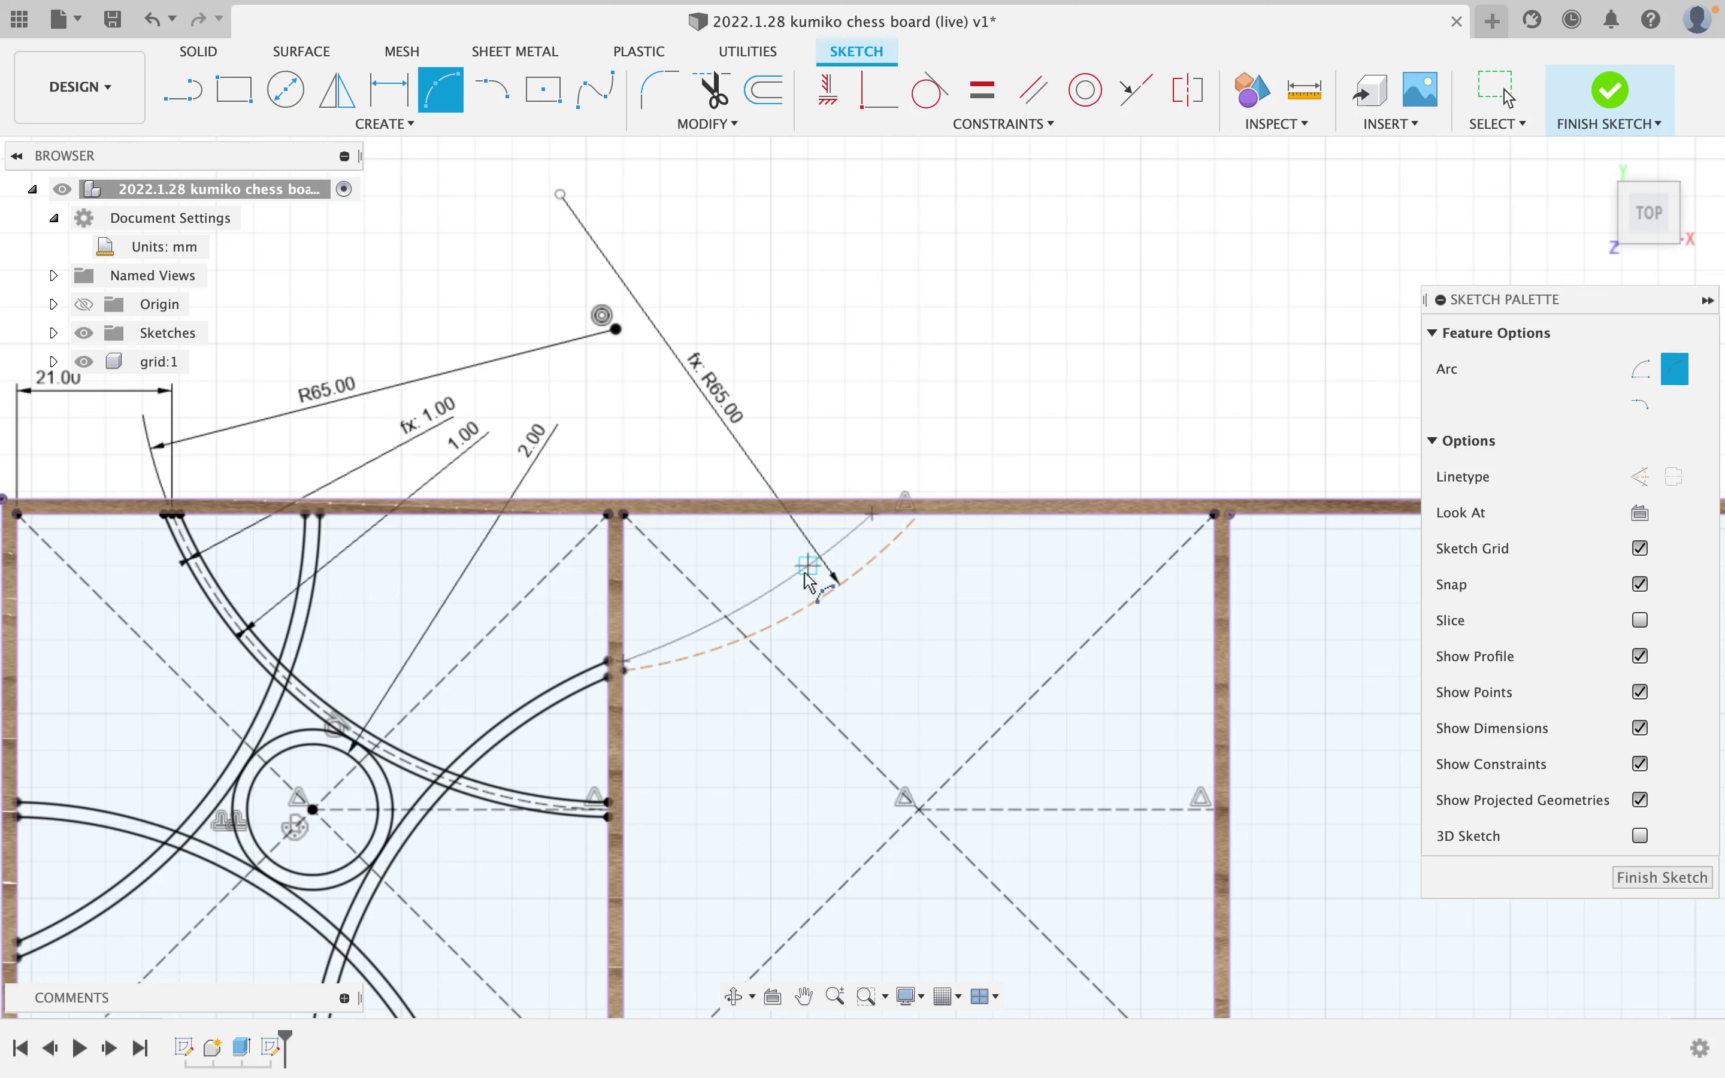
left_click(623, 713)
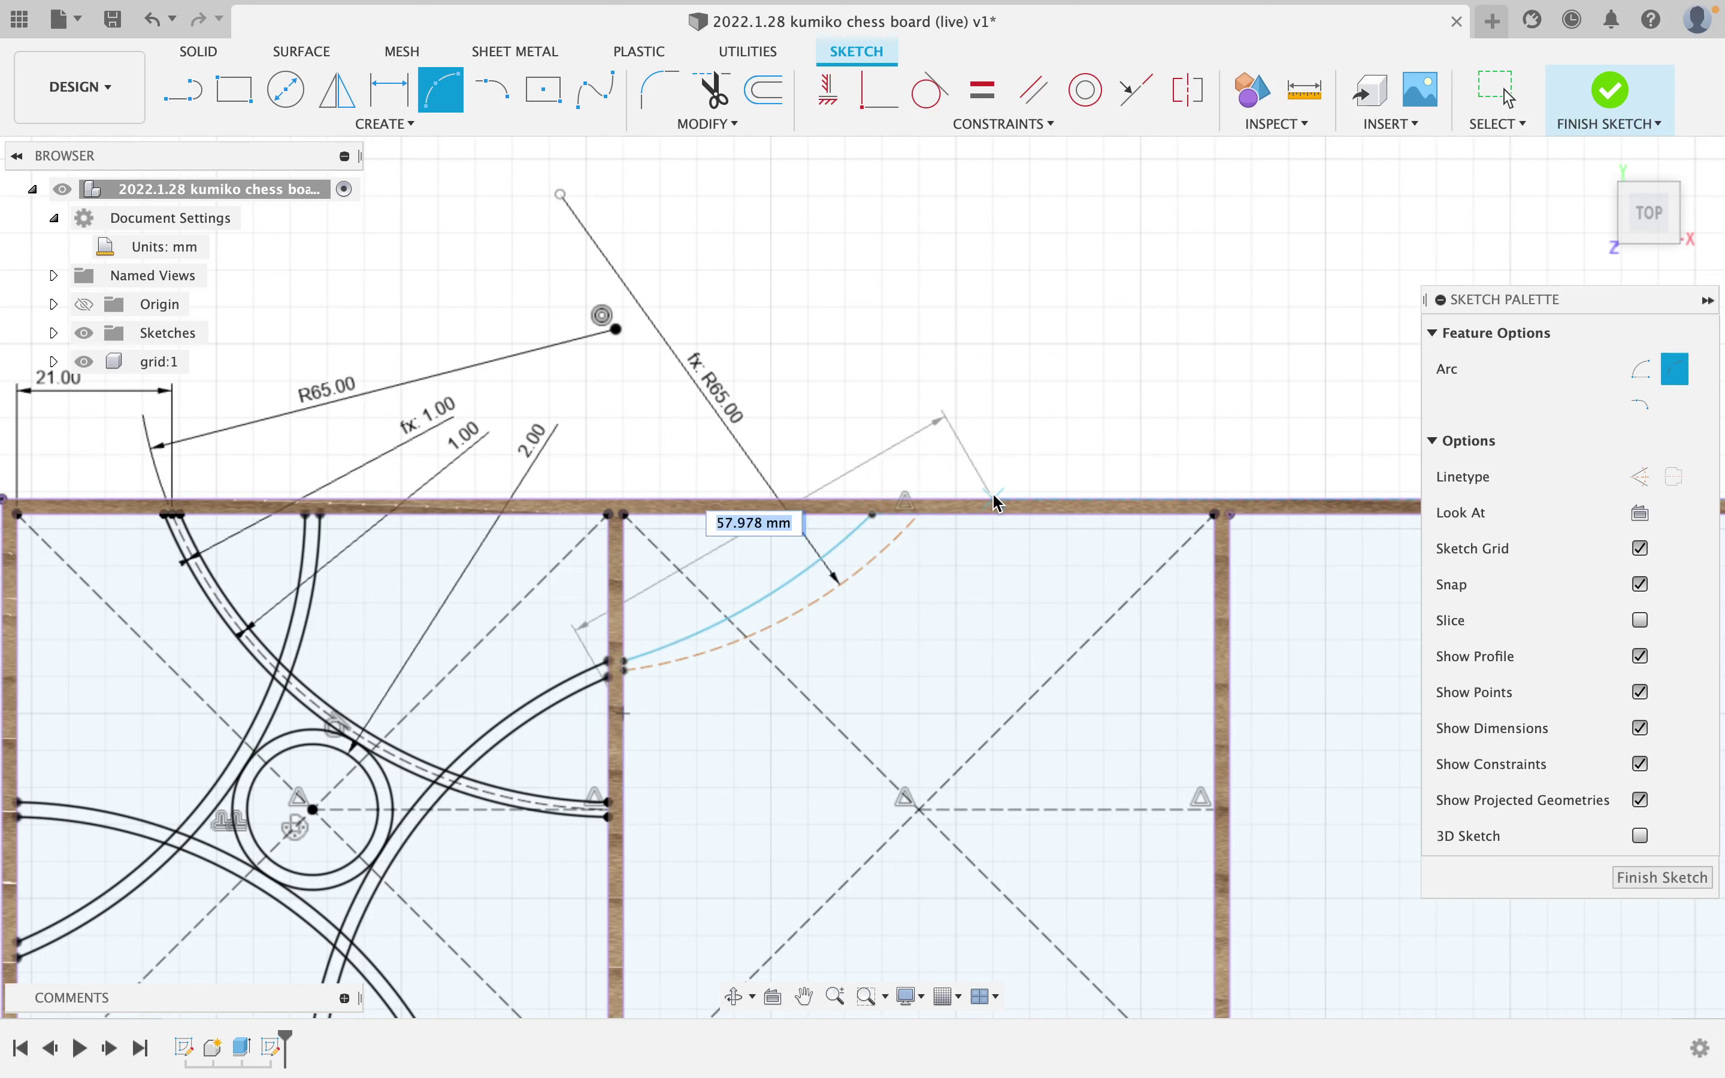
left_click(971, 514)
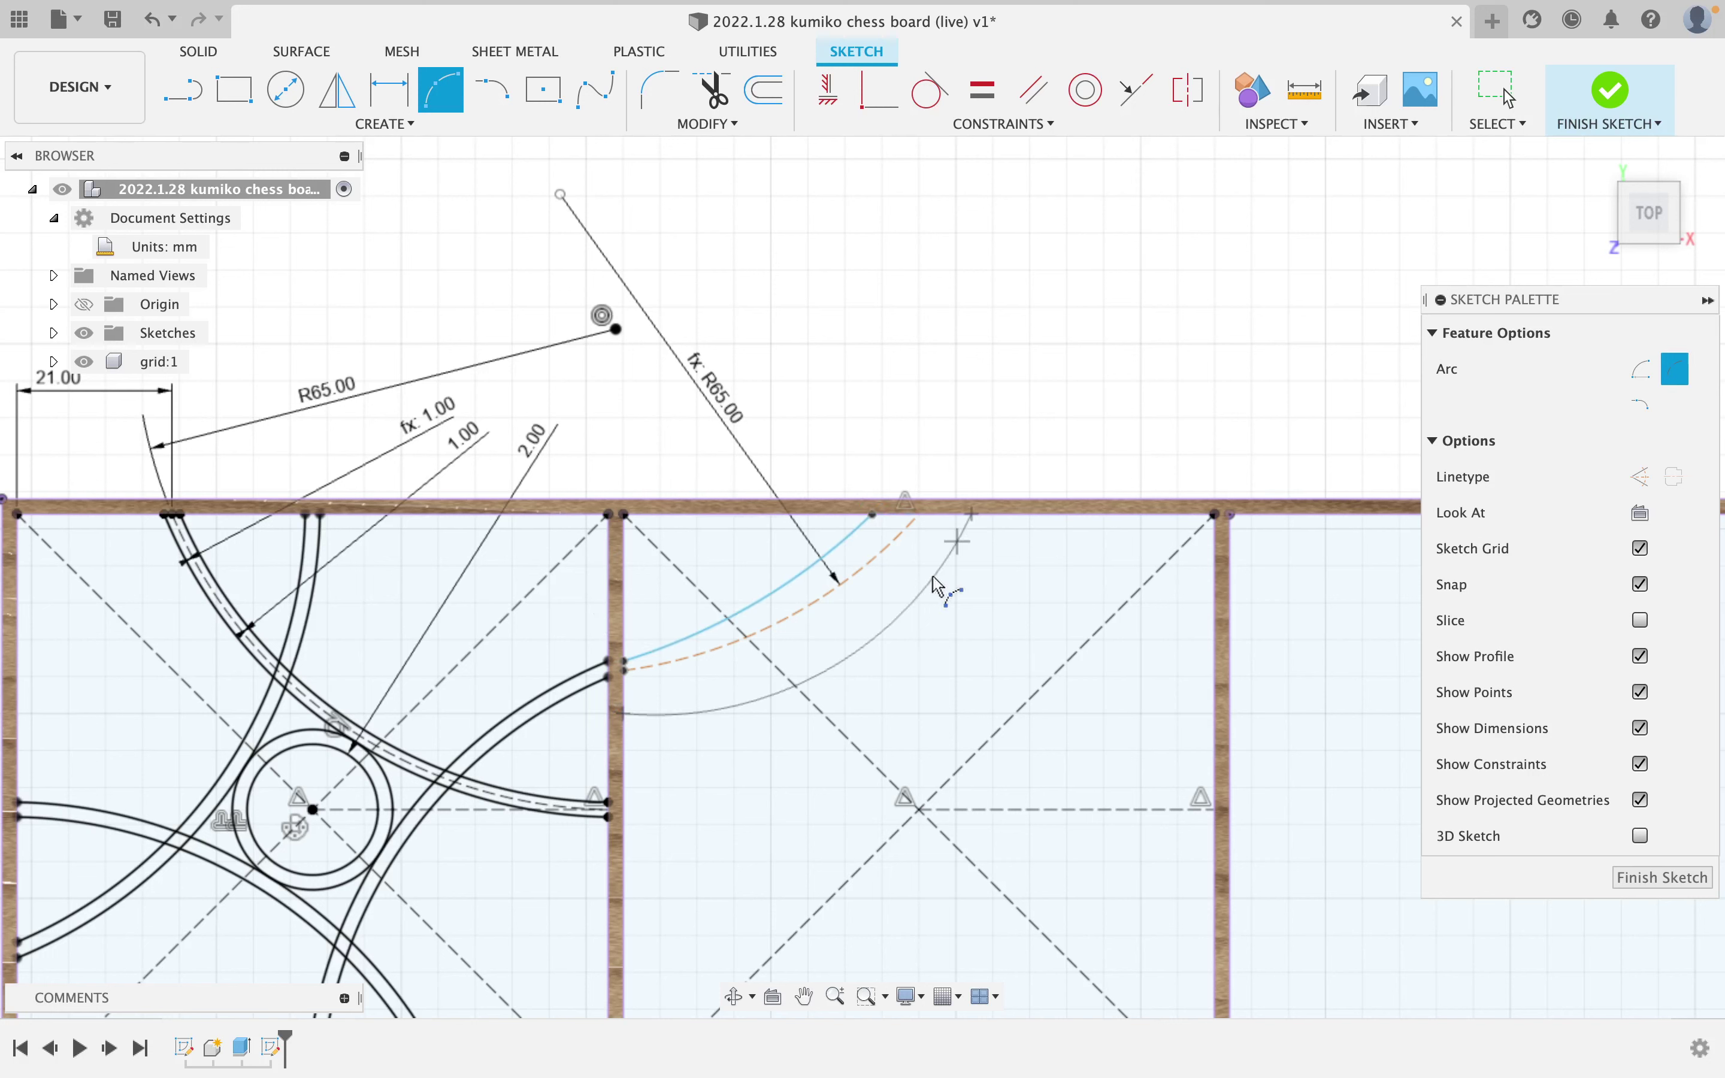
left_click(908, 601)
key("Escape")
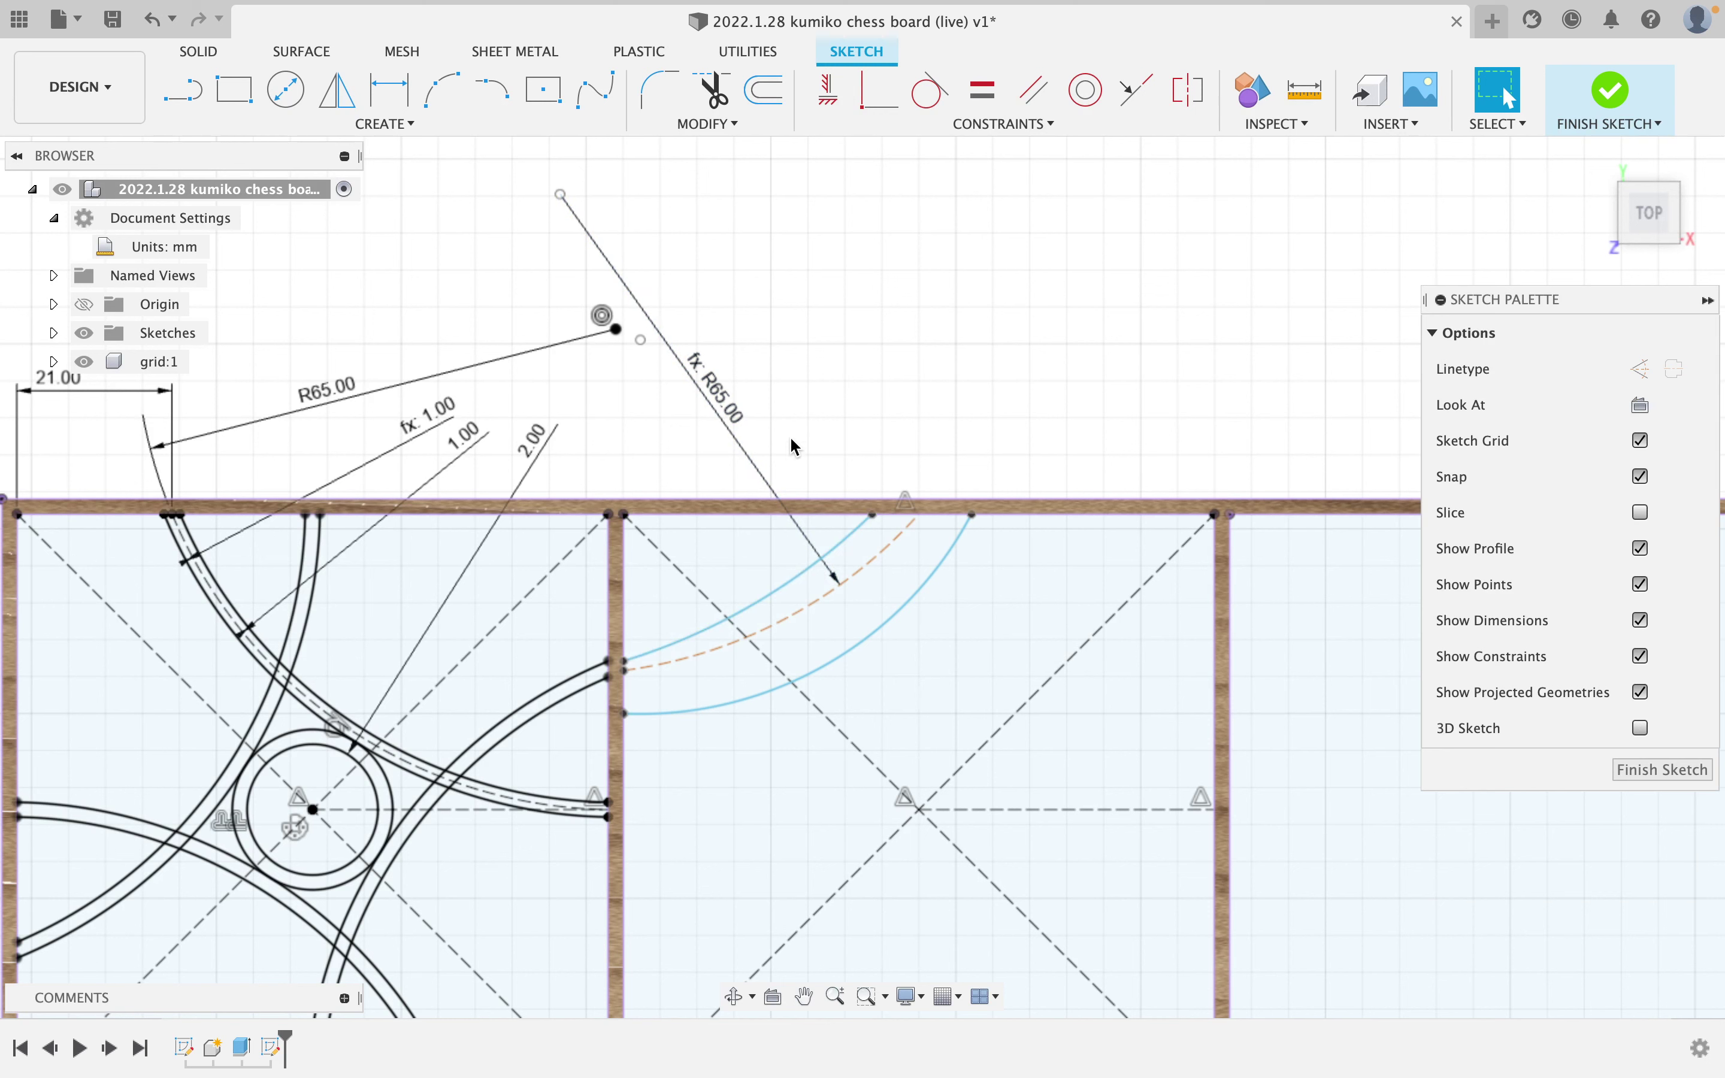
Constrain both solid arcs in the second cell concentric with the construction arc.
left_click(1086, 93)
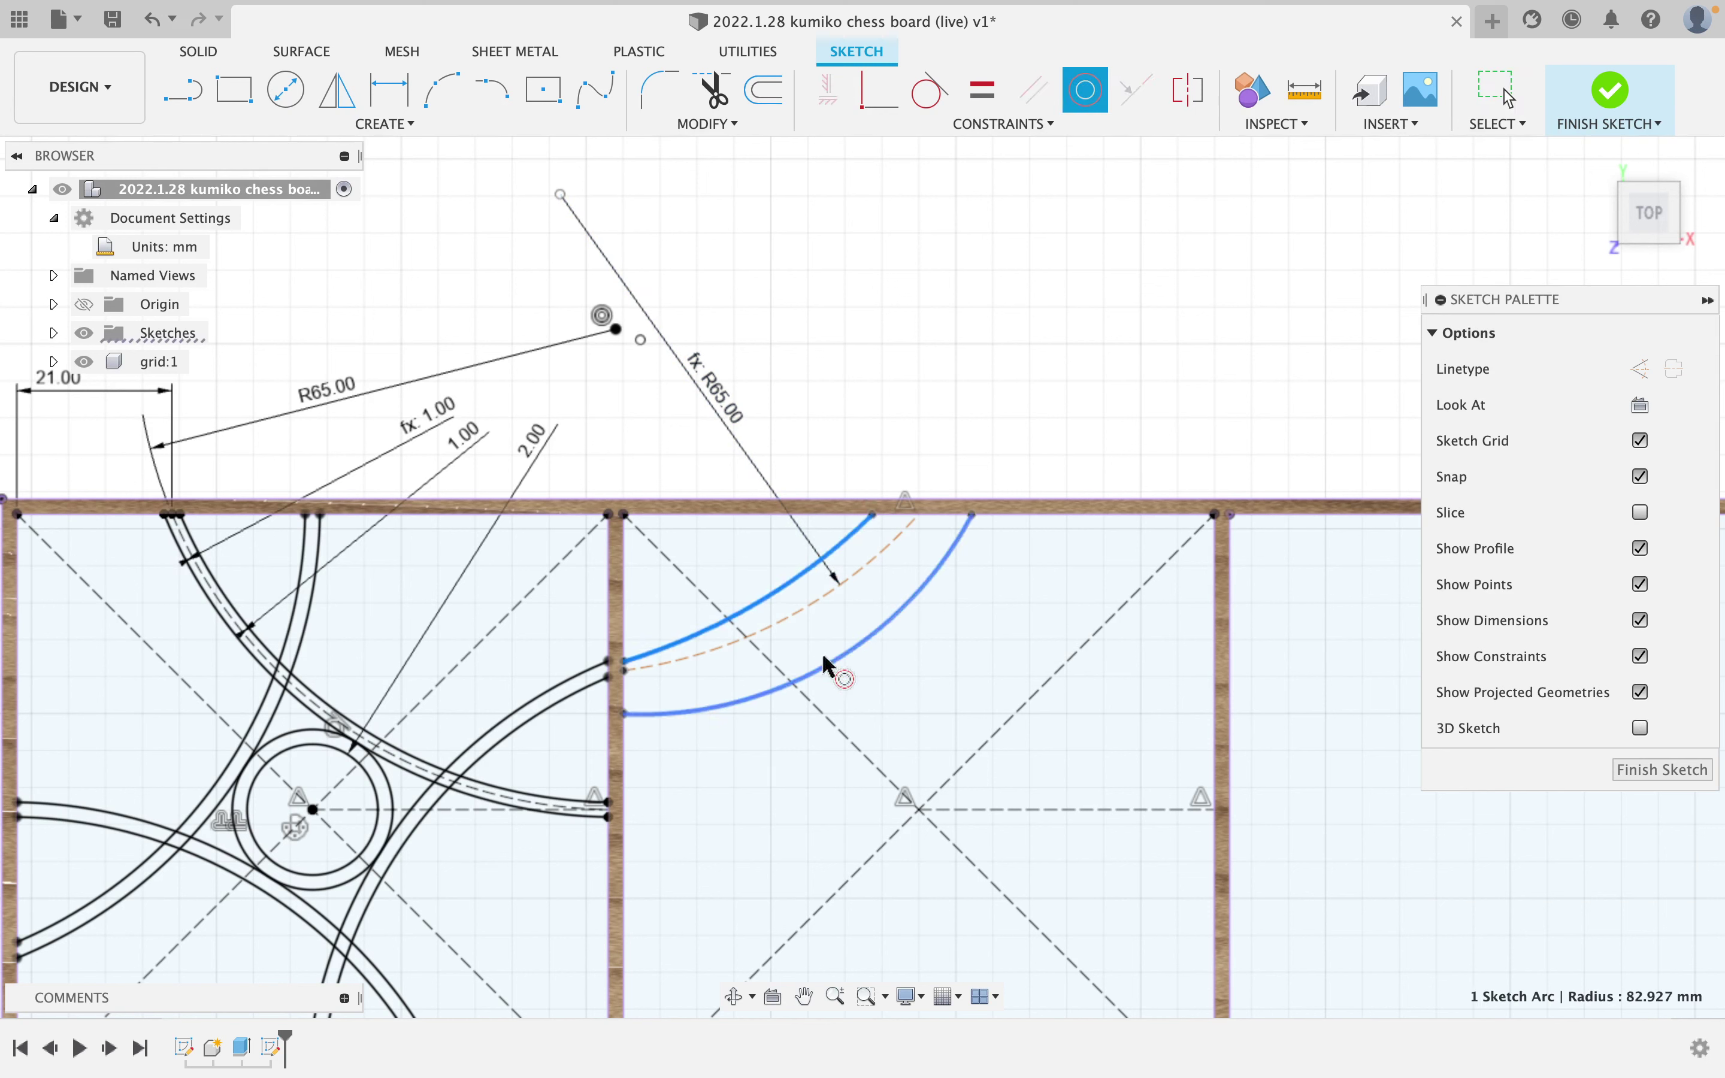
left_click(792, 607)
left_click(794, 608)
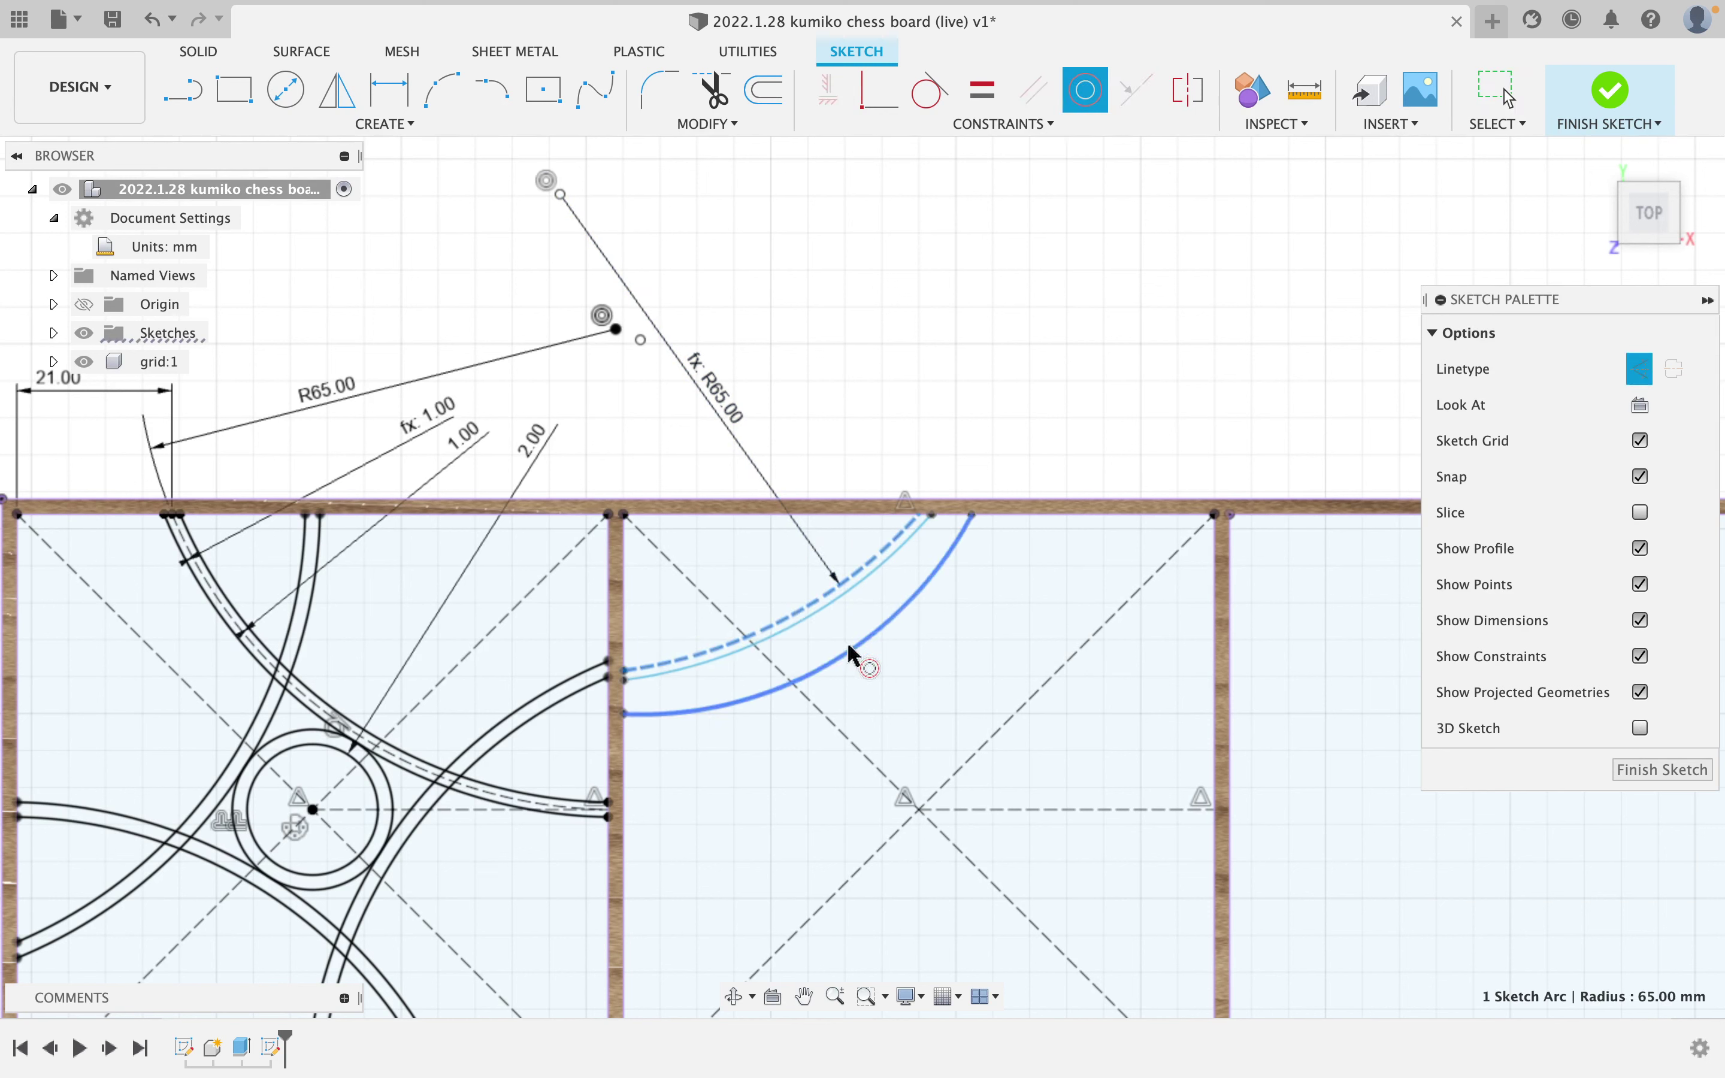
left_click(854, 645)
key("Escape")
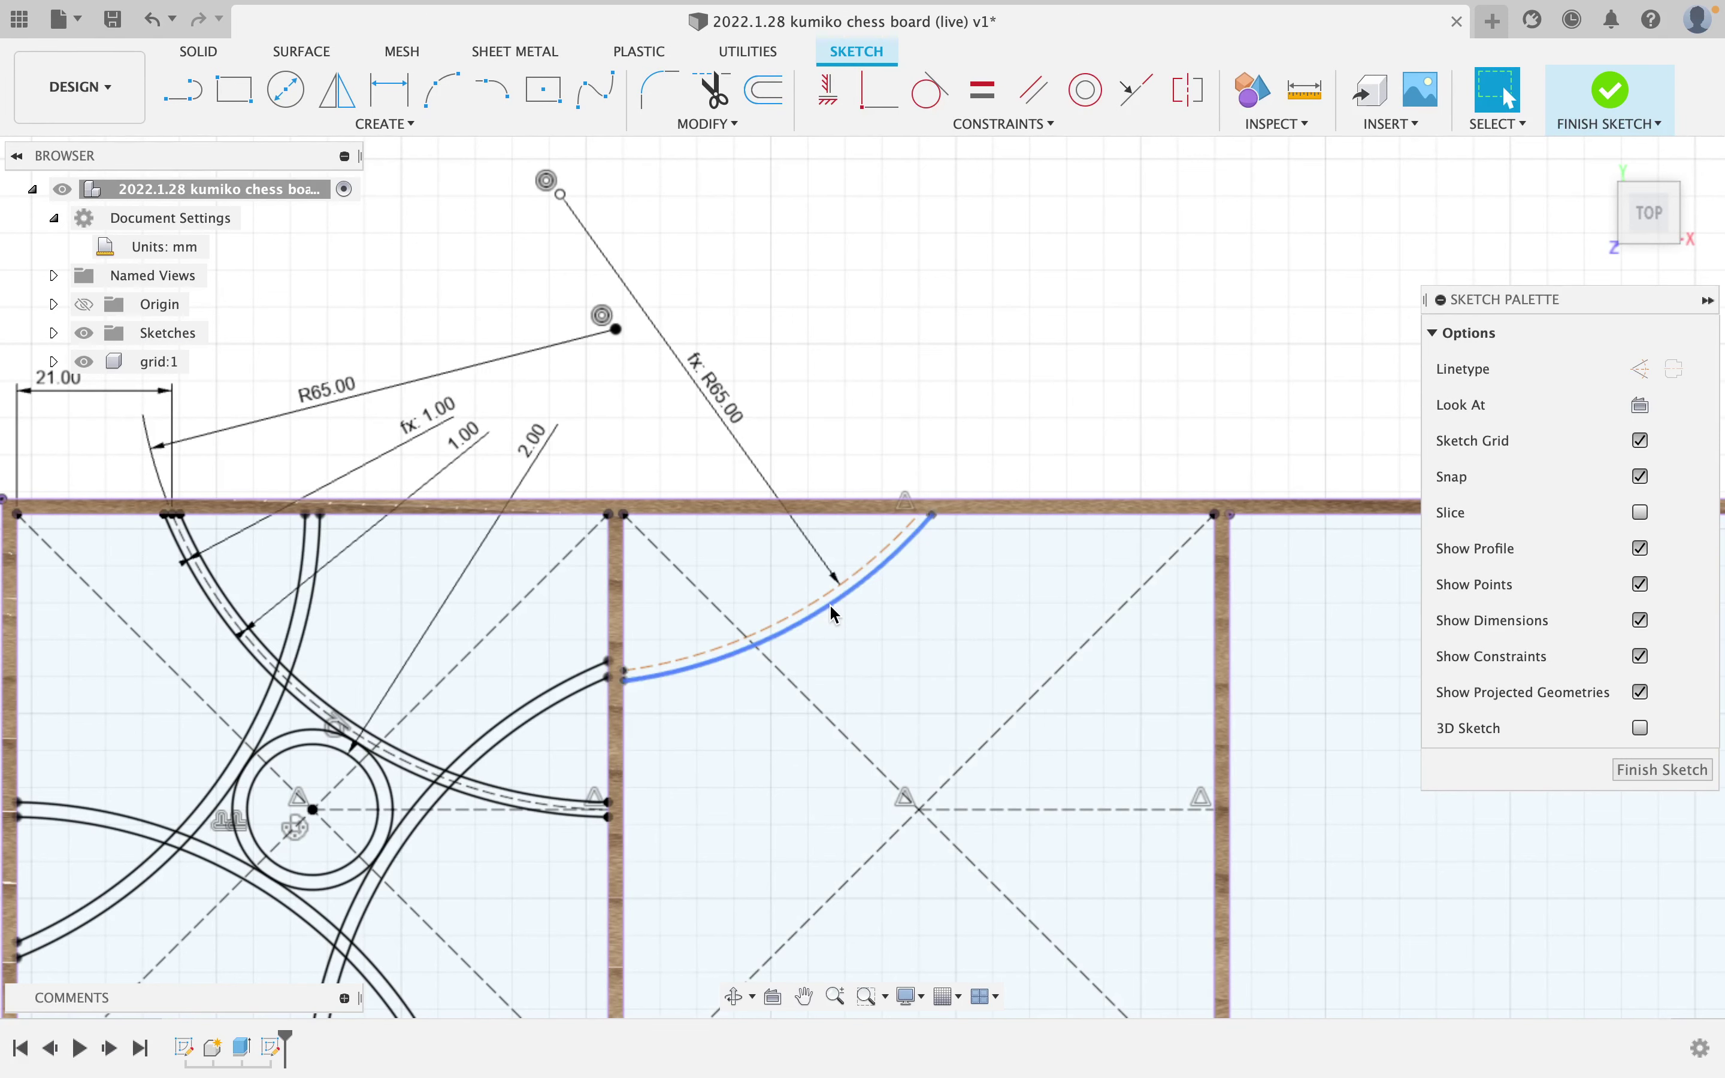
Resize one concentric solid arc to a radius of about 62.6 mm so it lies on the corner side of the construction arc.
left_click_drag(829, 610, 820, 584)
scroll(820, 591, "up", 3)
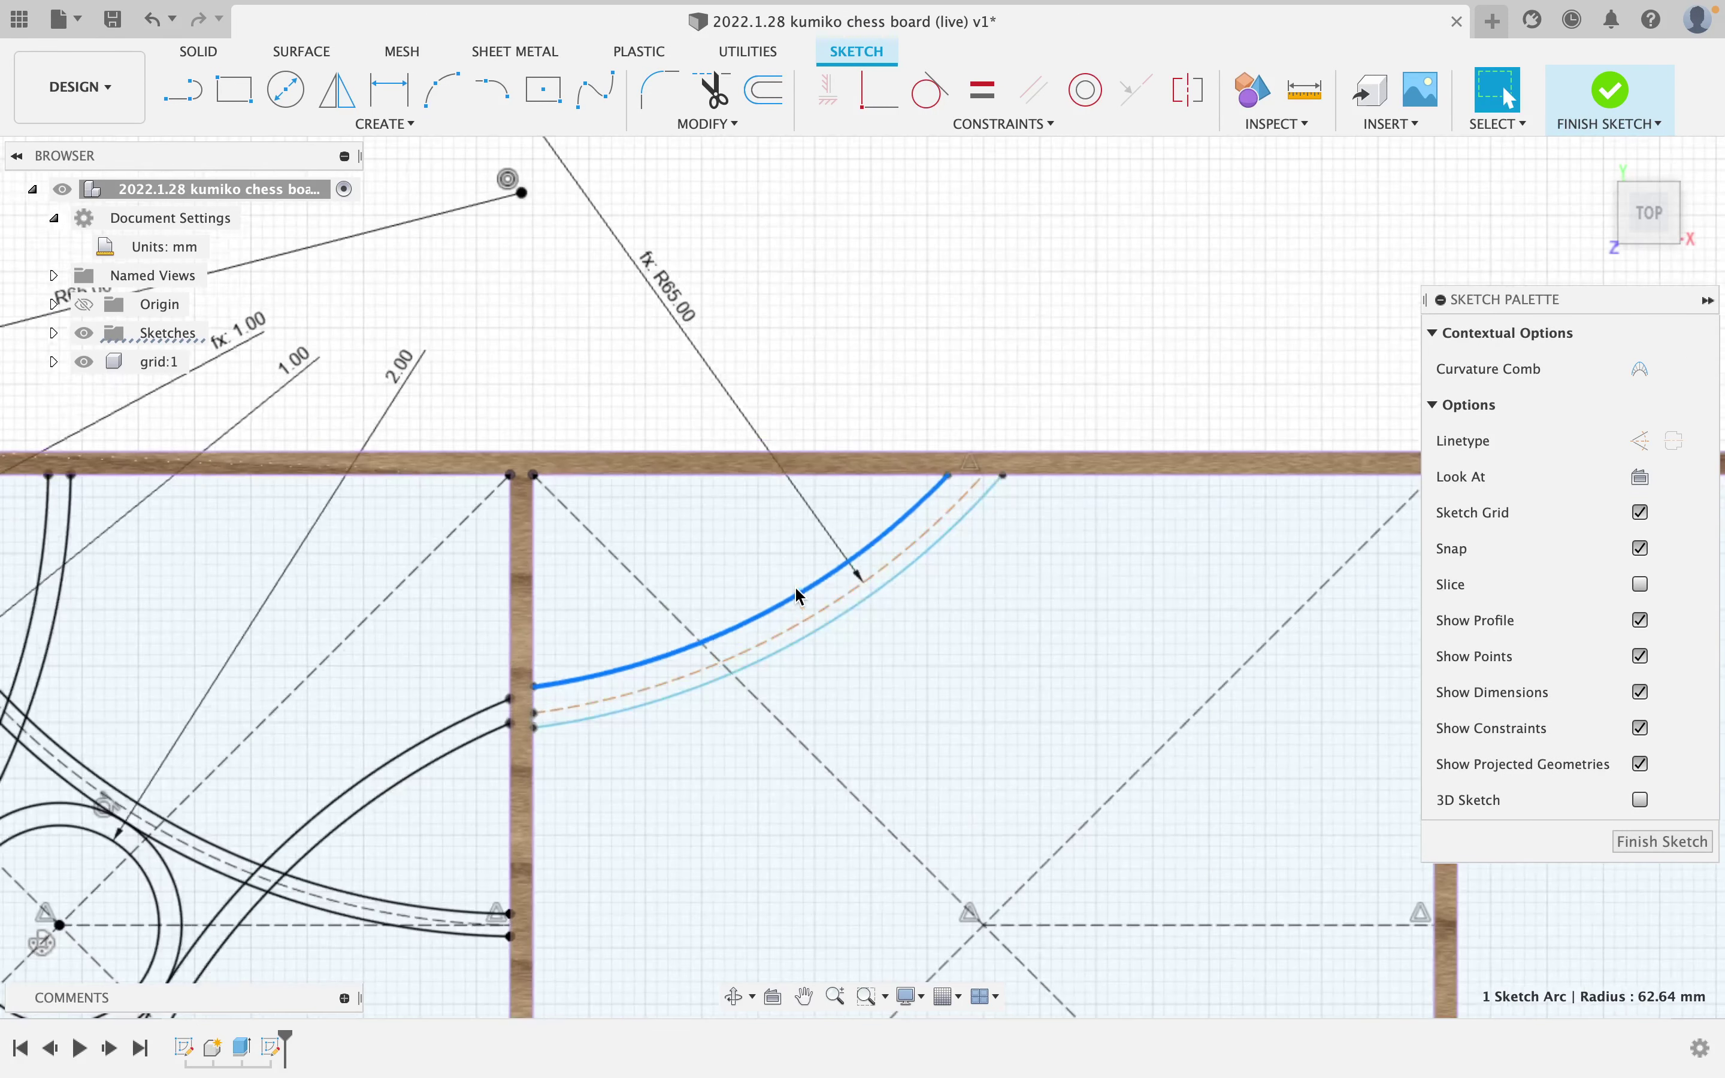
scroll(800, 596, "up", 2)
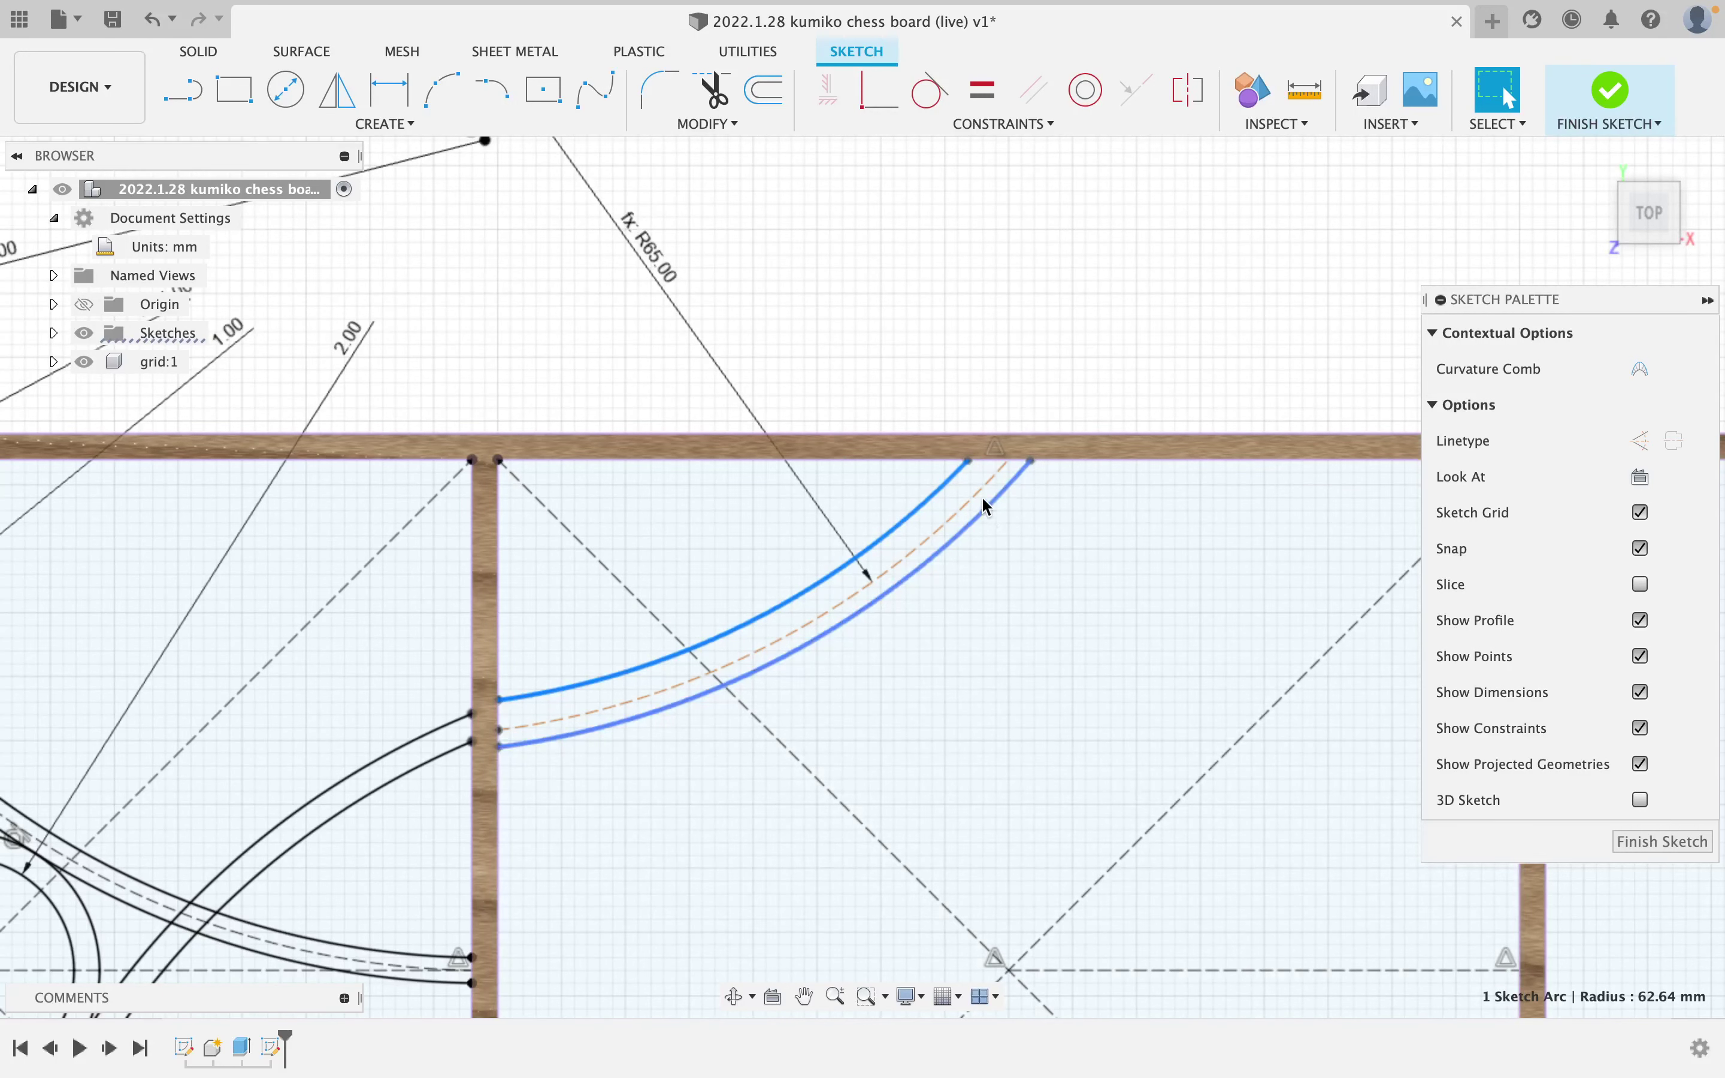
scroll(724, 635, "down", 3)
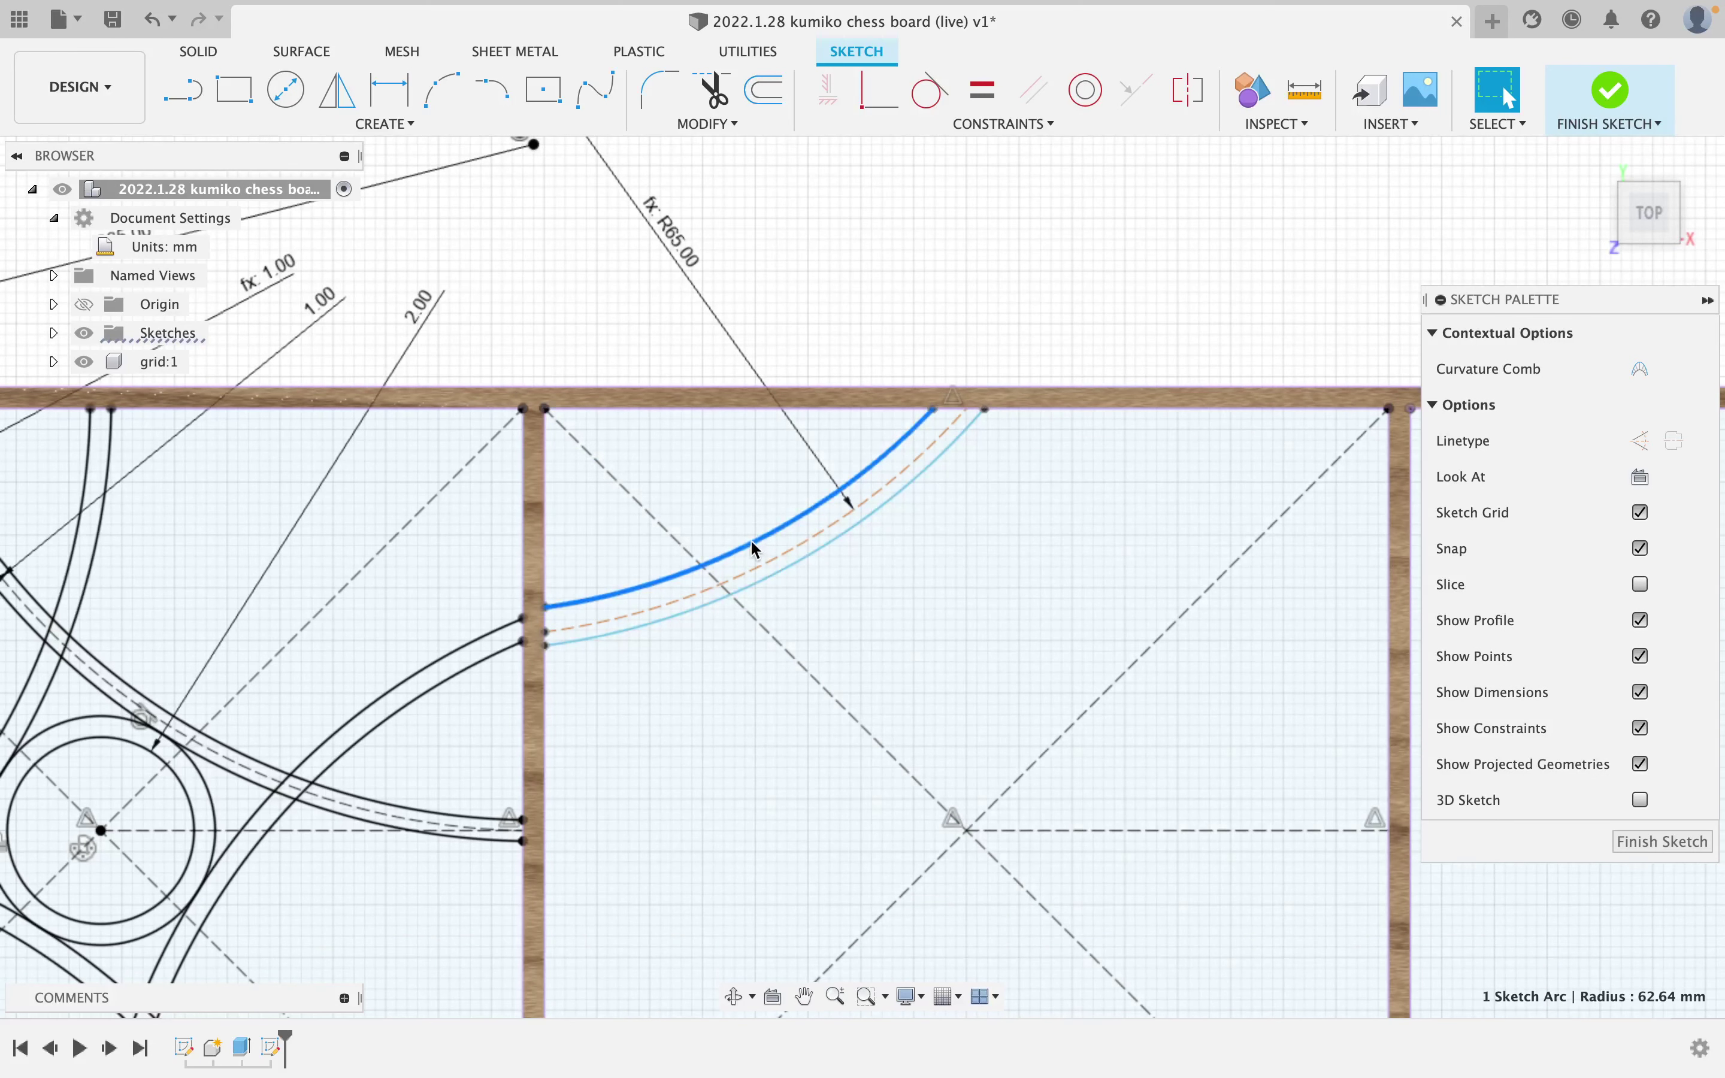
left_click(917, 352)
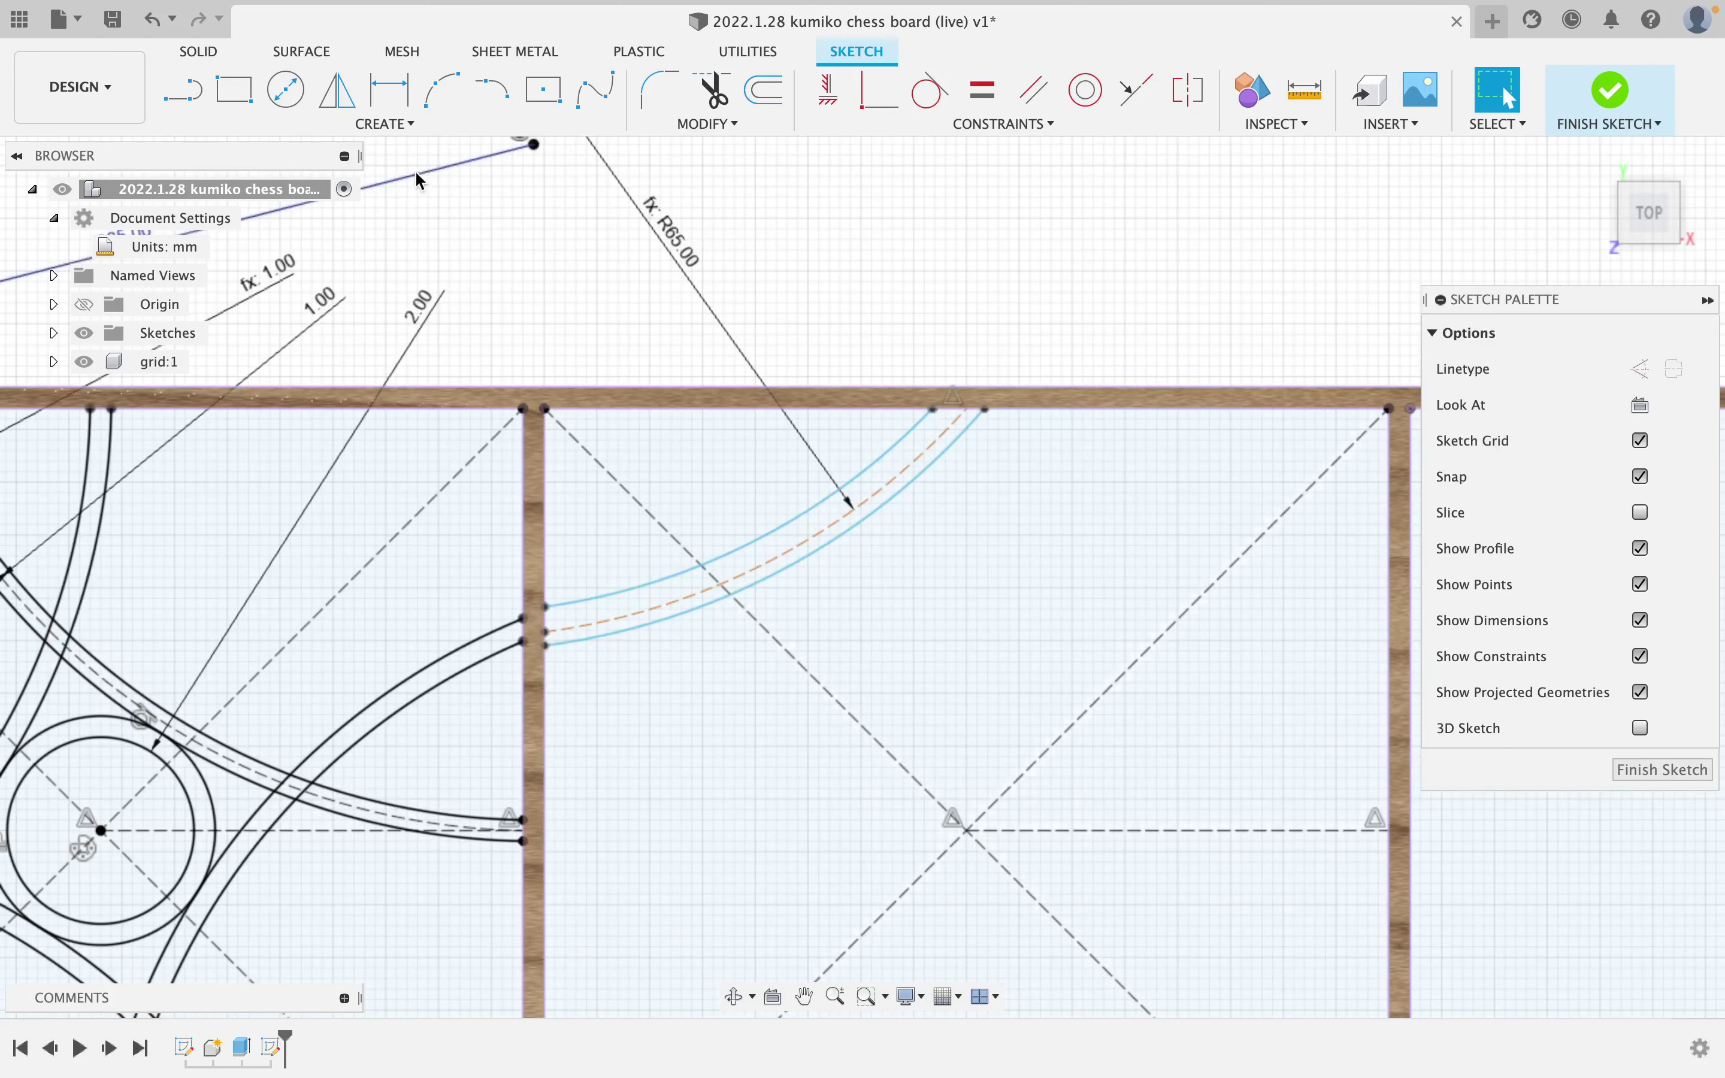
Dimension the gap between the second cell's construction arc and its corner-side solid arc, linking it to the first cell's 1.00 mm offset.
left_click(391, 90)
left_click(879, 476)
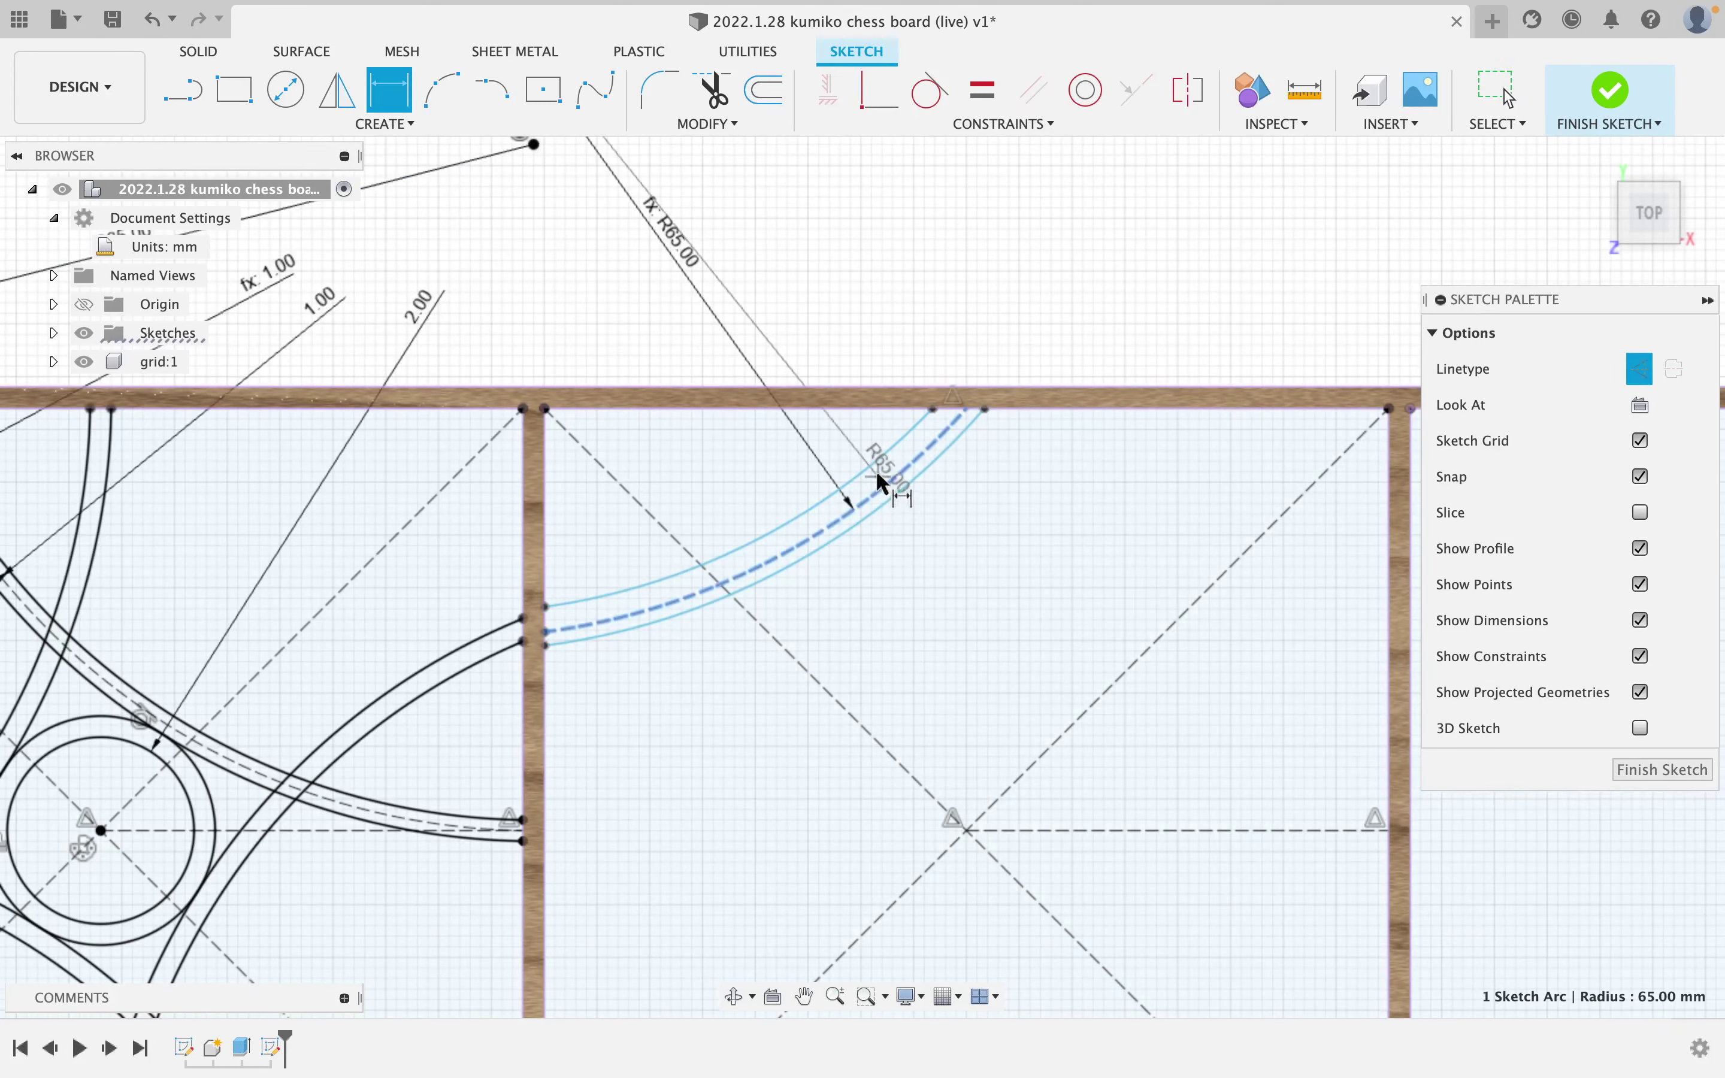
left_click(871, 471)
middle_click_drag(885, 322, 975, 433)
scroll(974, 433, "down", 1)
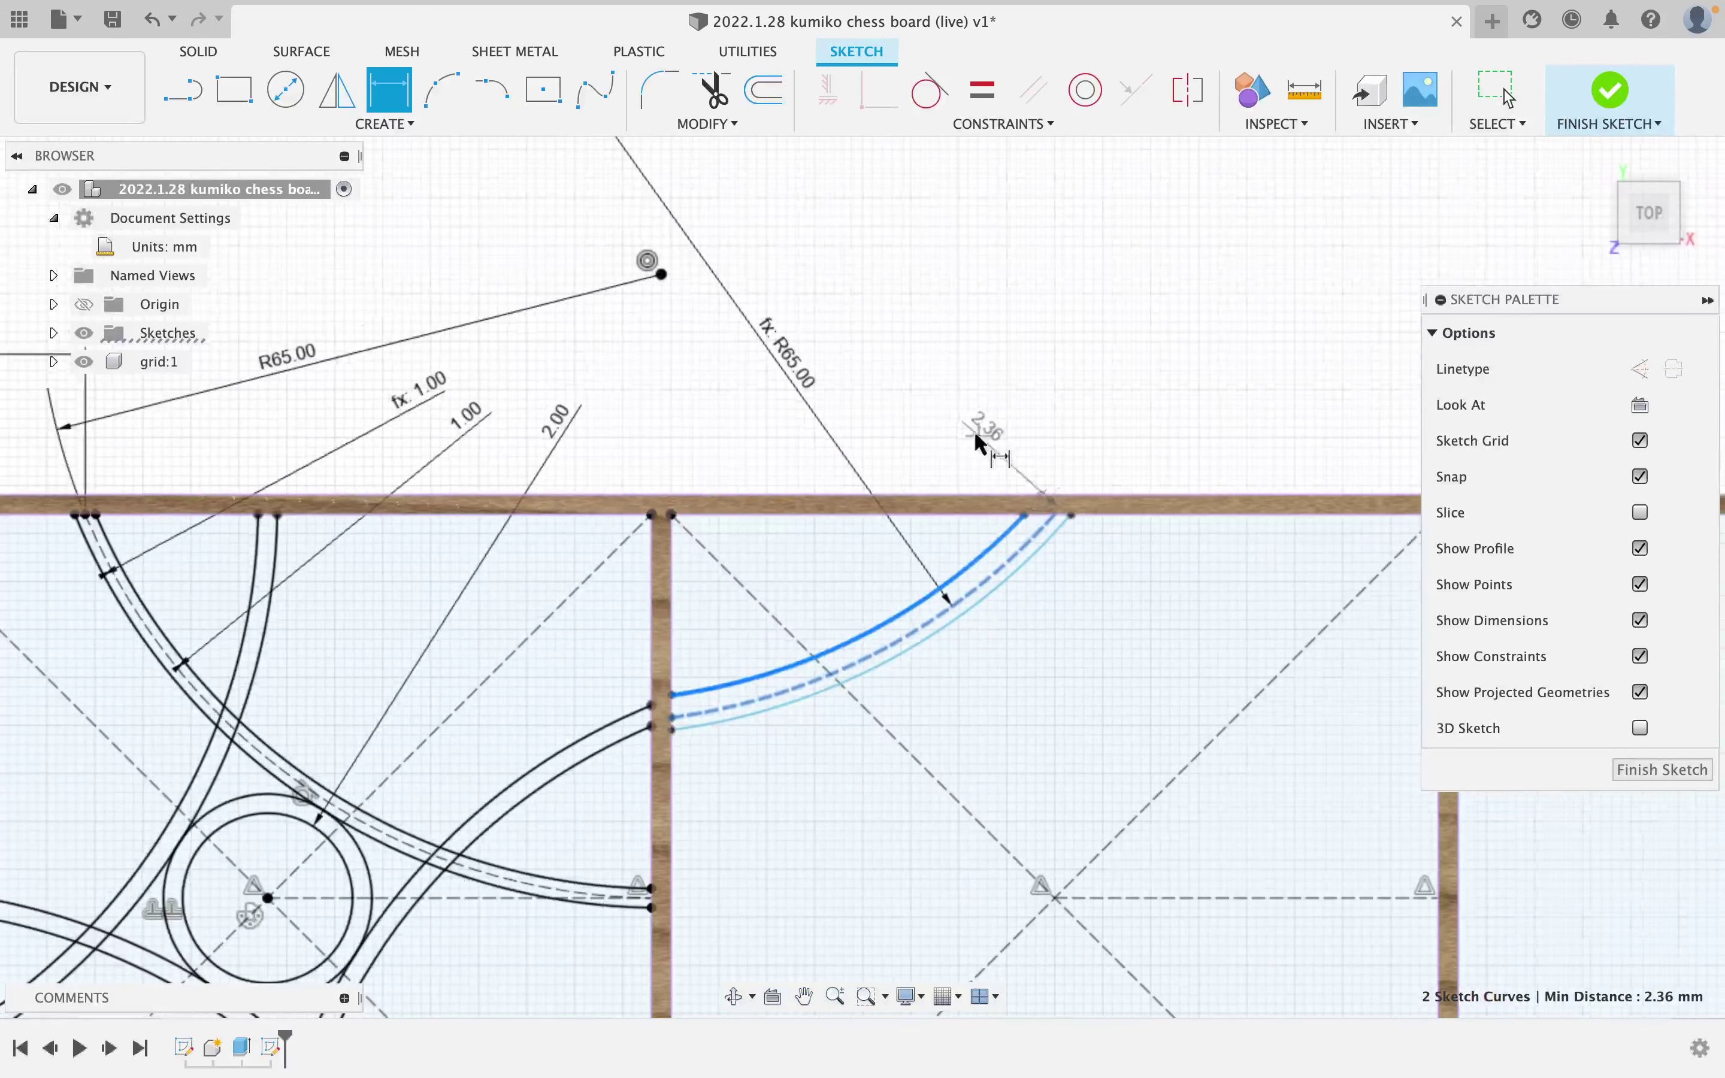
left_click(895, 403)
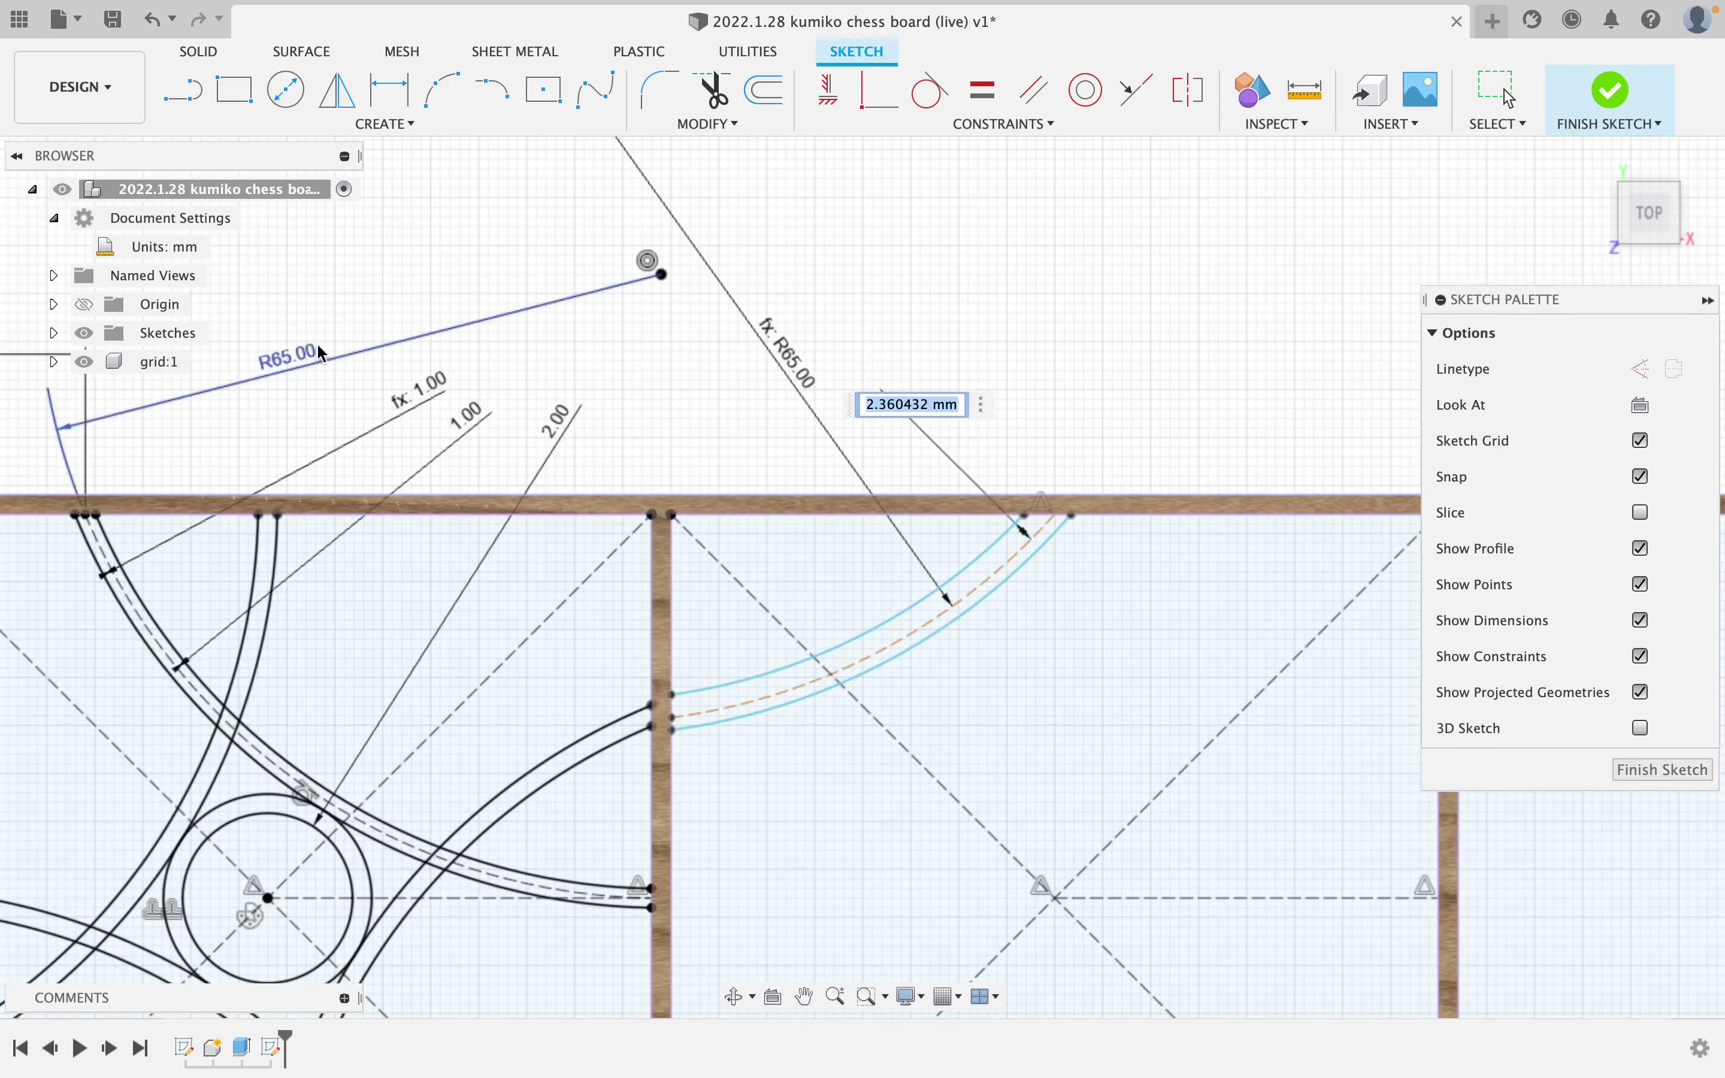
left_click(476, 419)
key("Return")
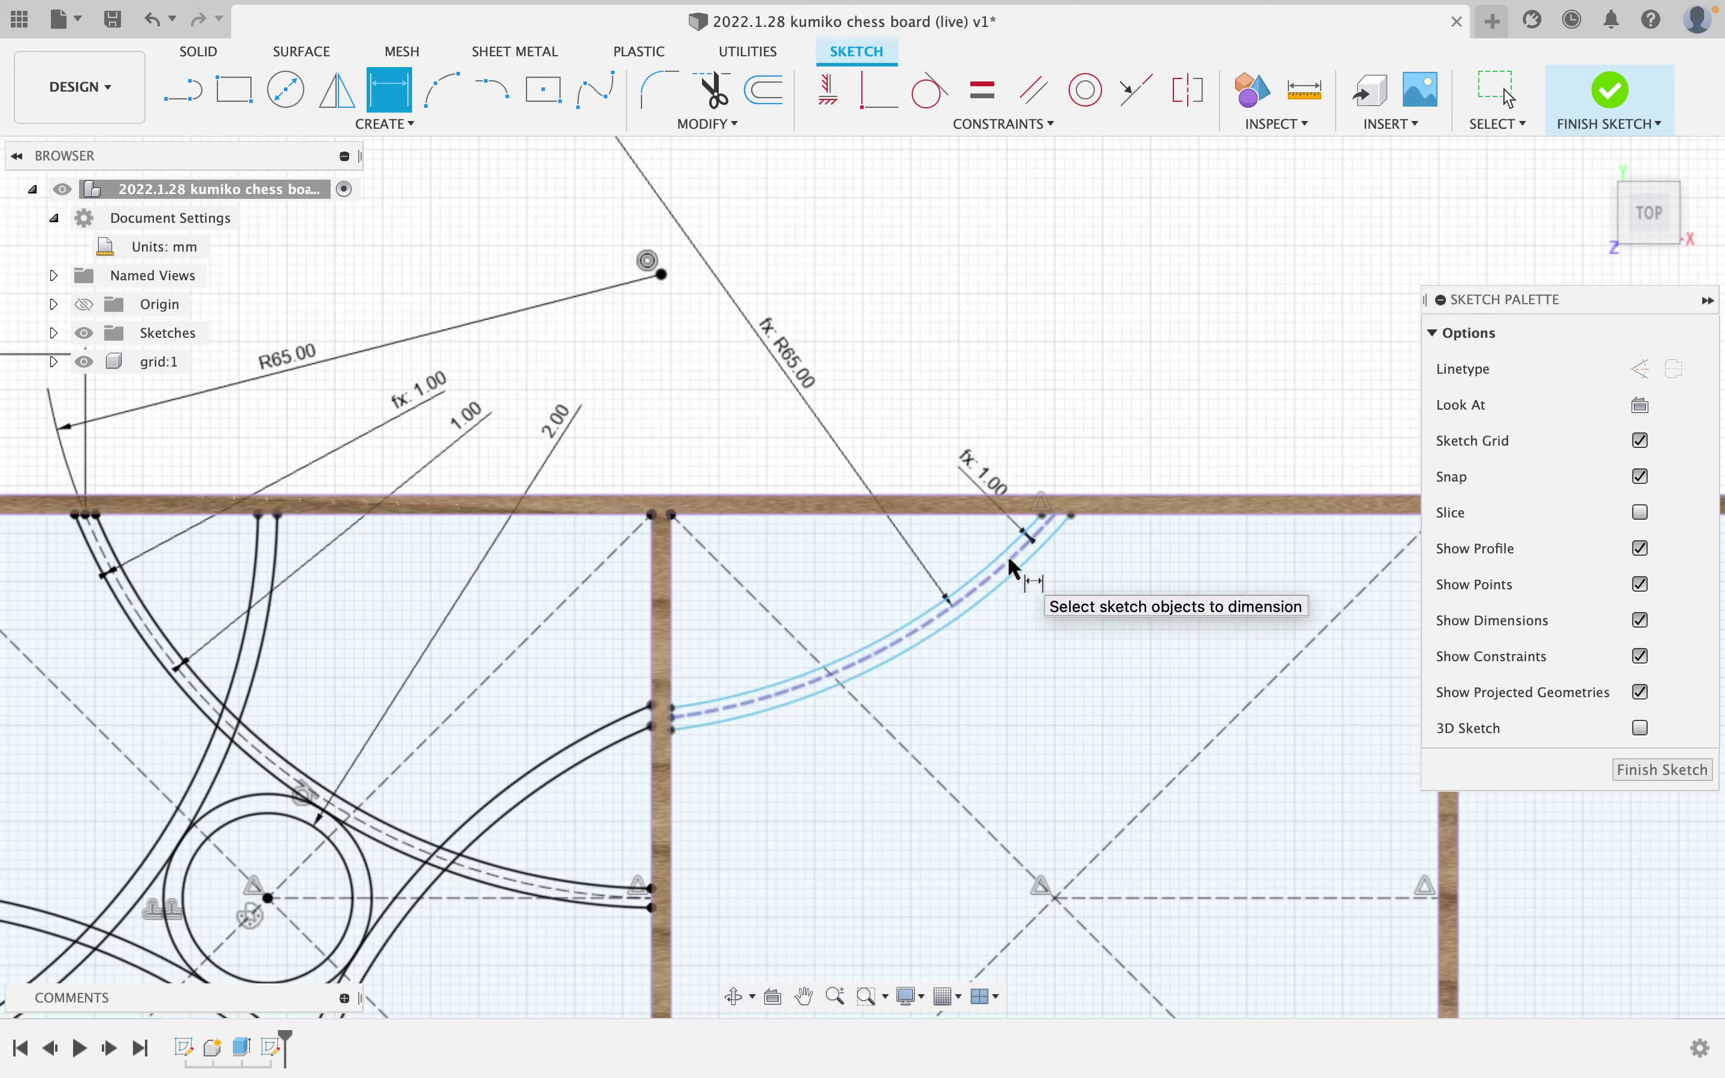
Dimension the gap to the other solid arc, linked to the same 1.00 mm offset, and spread the dimension labels apart.
left_click(1015, 563)
left_click(1019, 550)
left_click(905, 401)
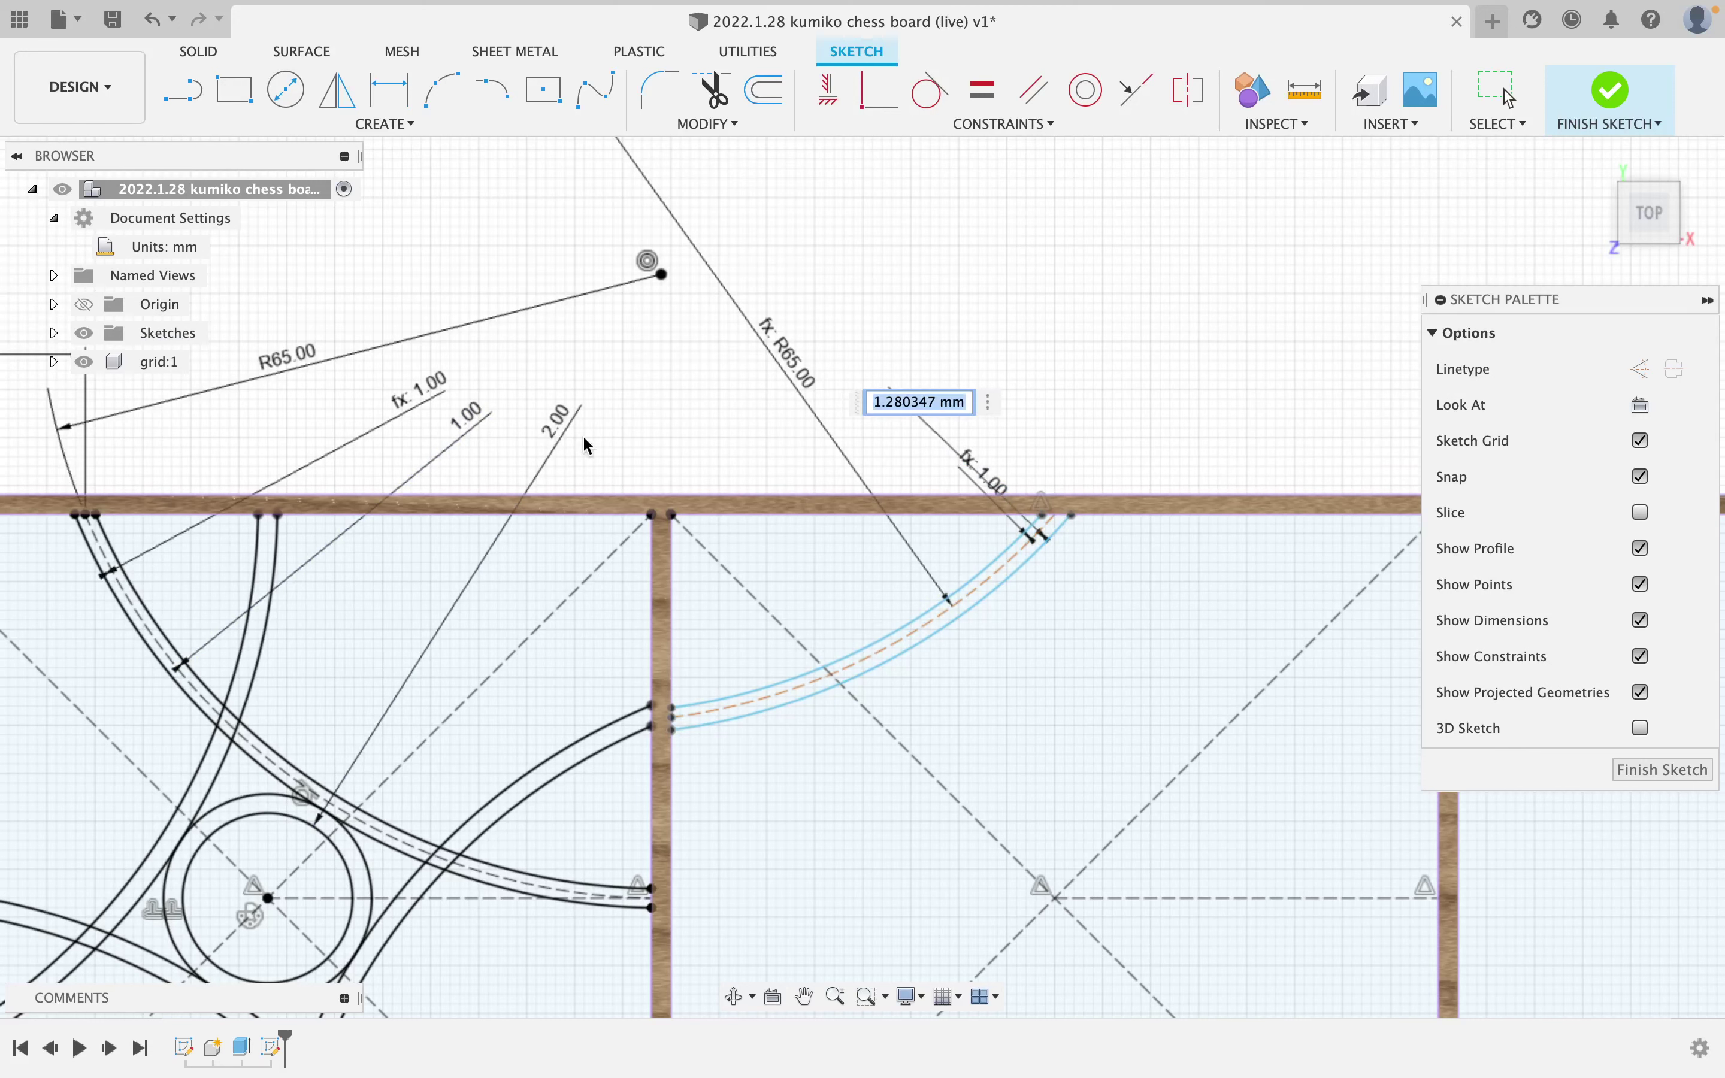
left_click(485, 416)
key("Return")
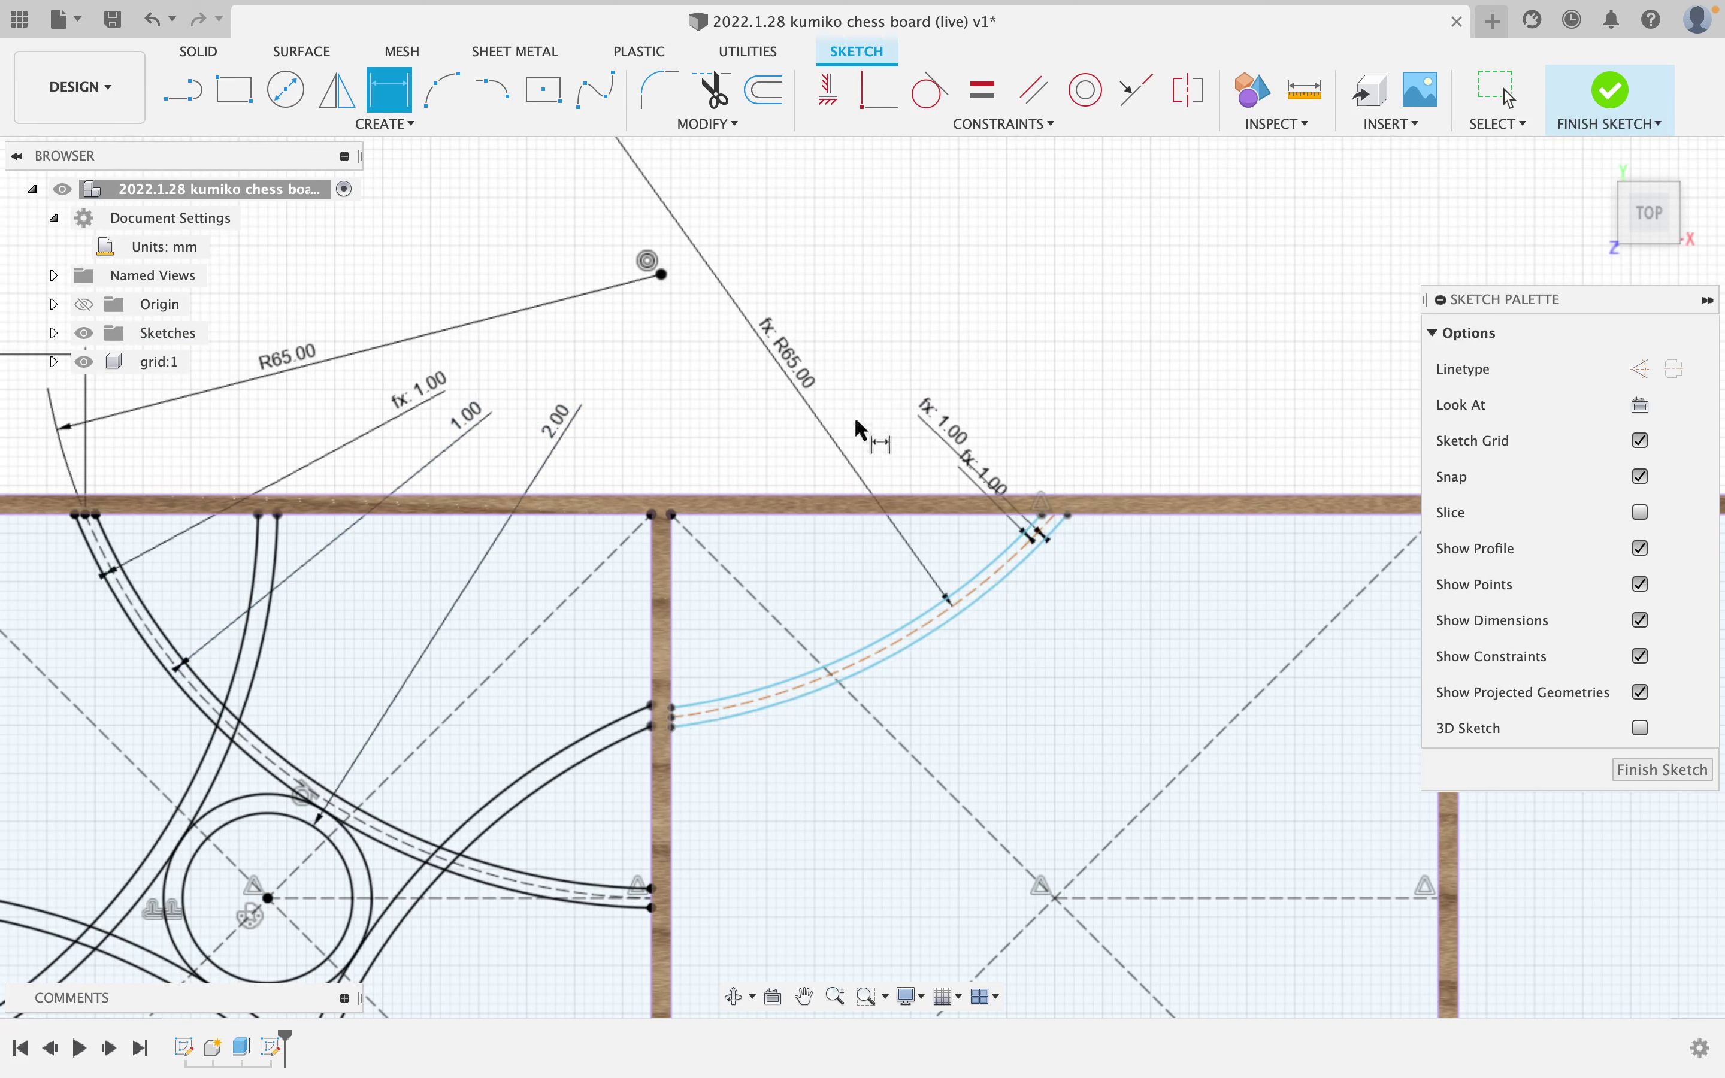
key("Escape")
left_click_drag(997, 472, 922, 409)
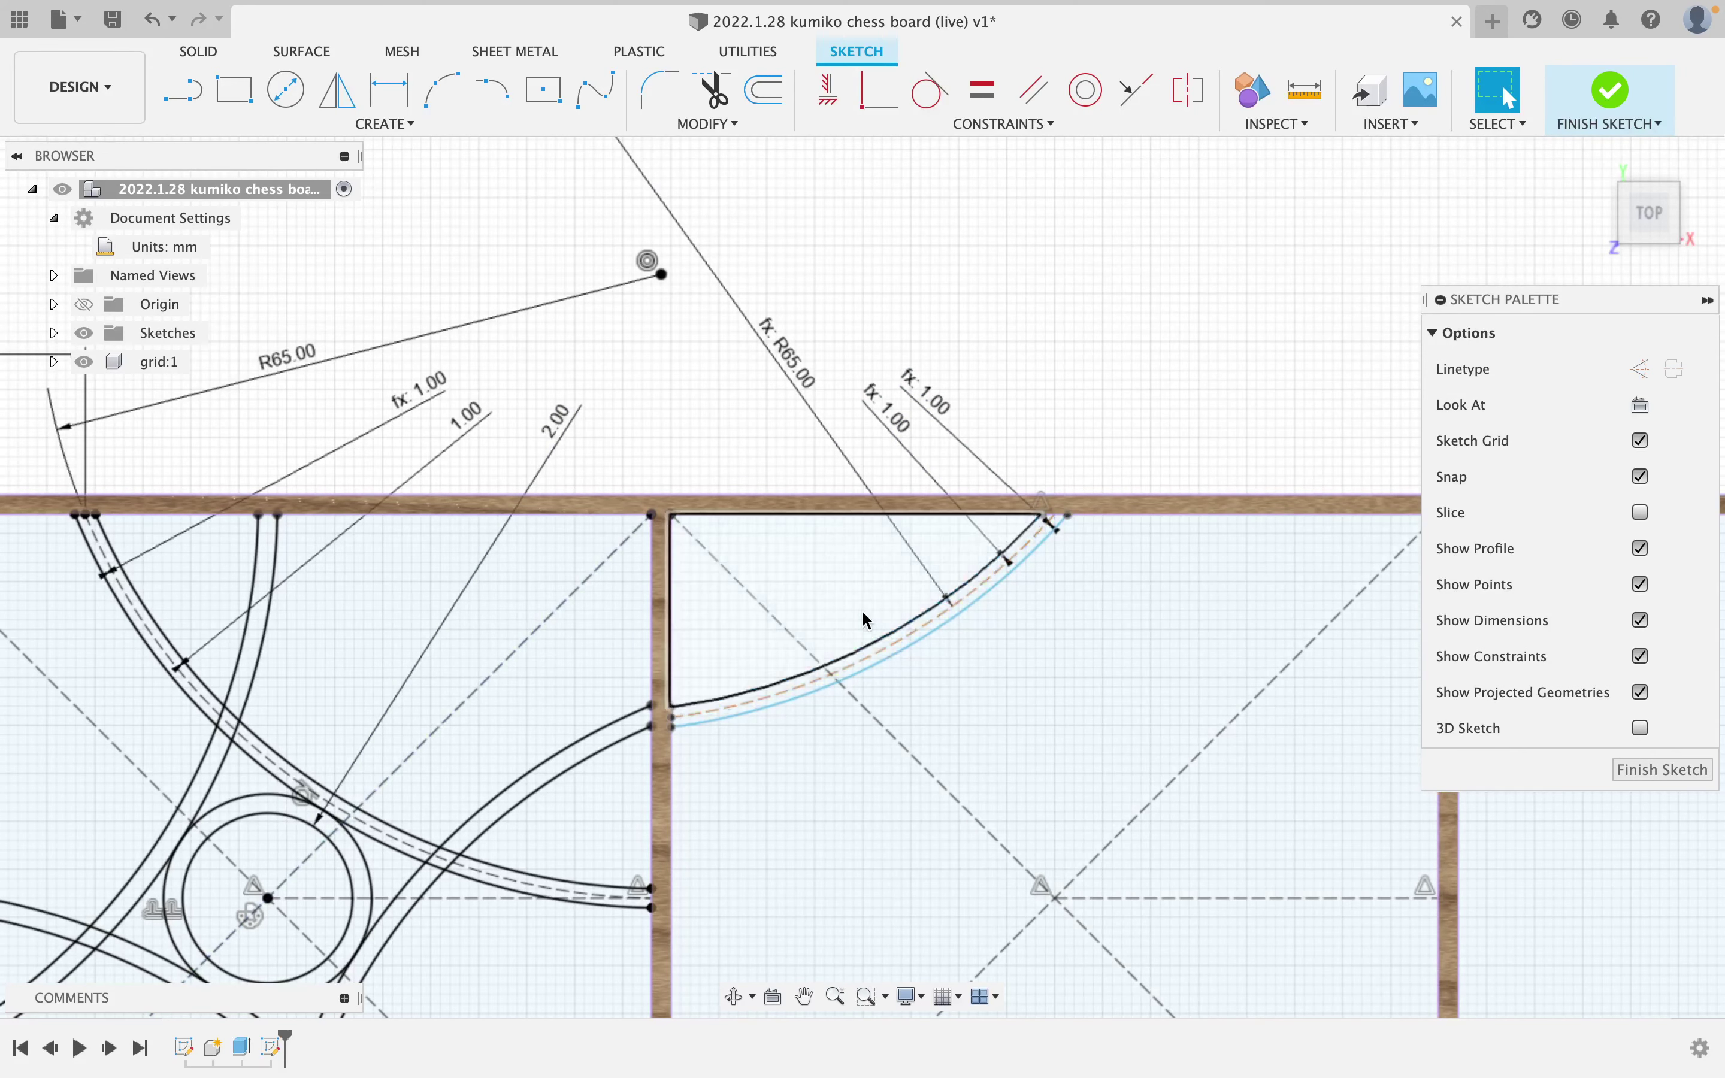
Create a circular pattern of the second cell's two solid arcs around the cell's centre point with a quantity of 4.
scroll(863, 617, "down", 5)
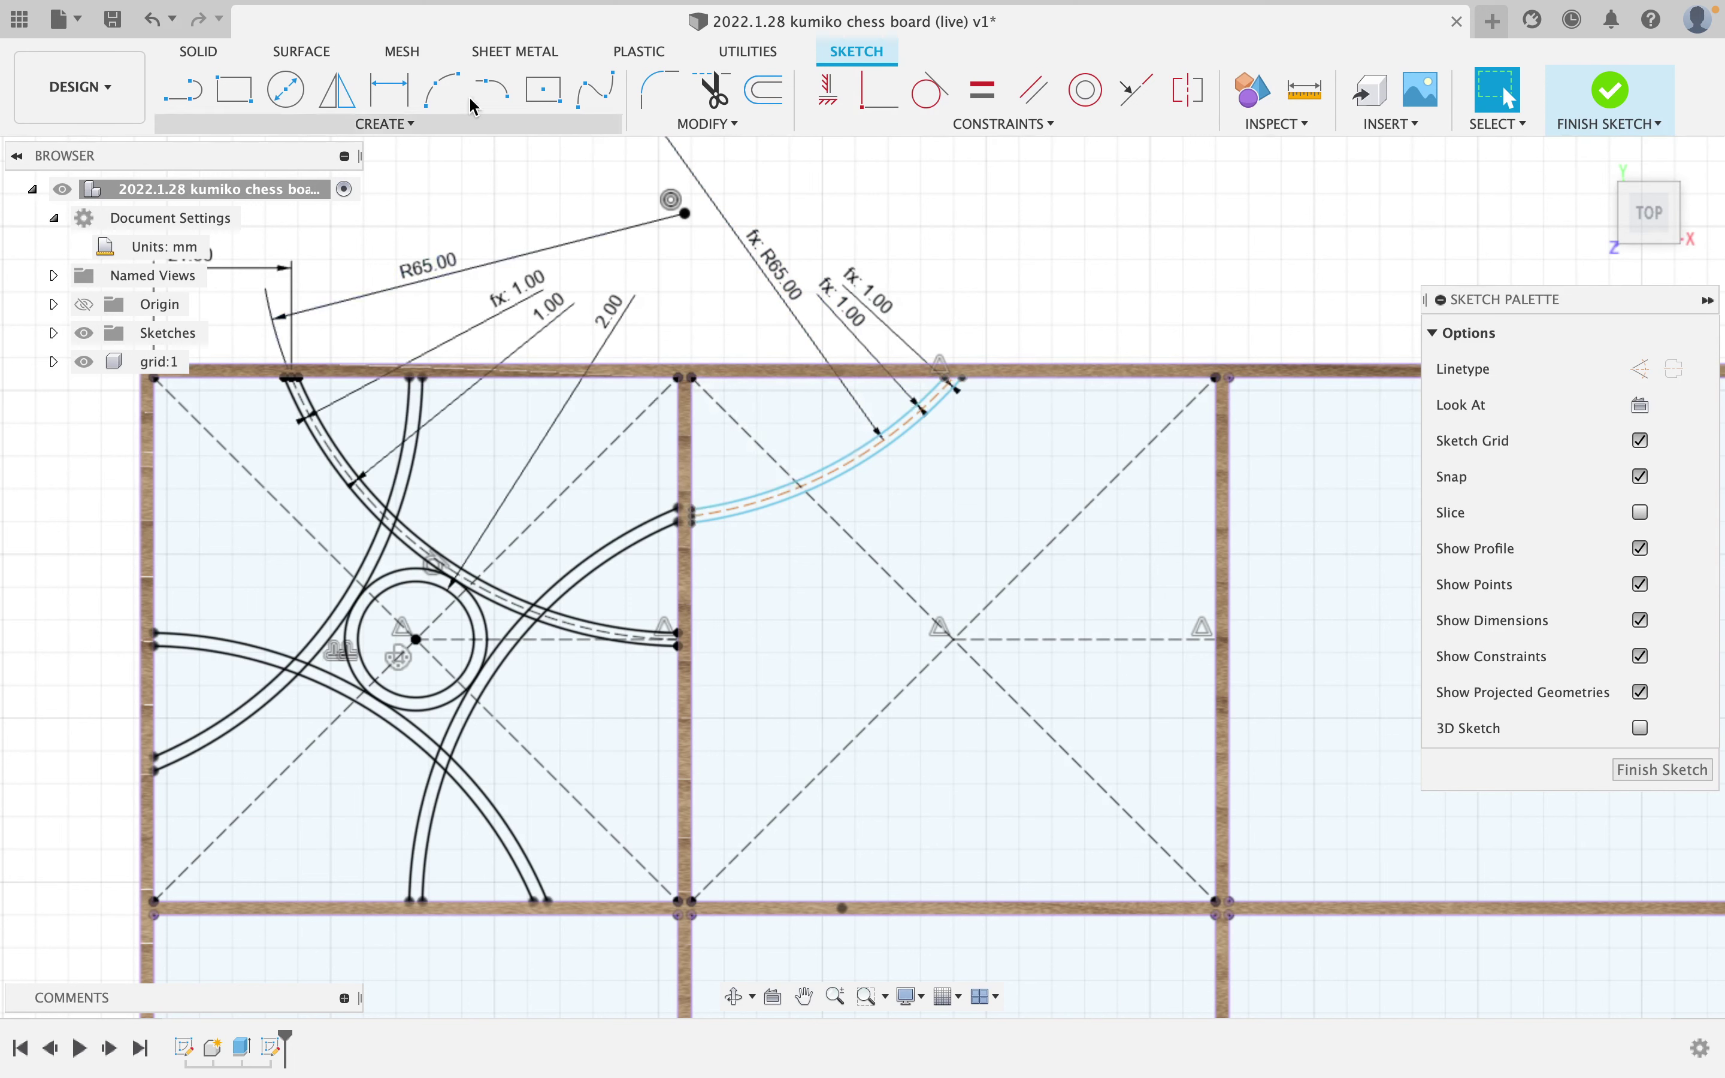
left_click(332, 121)
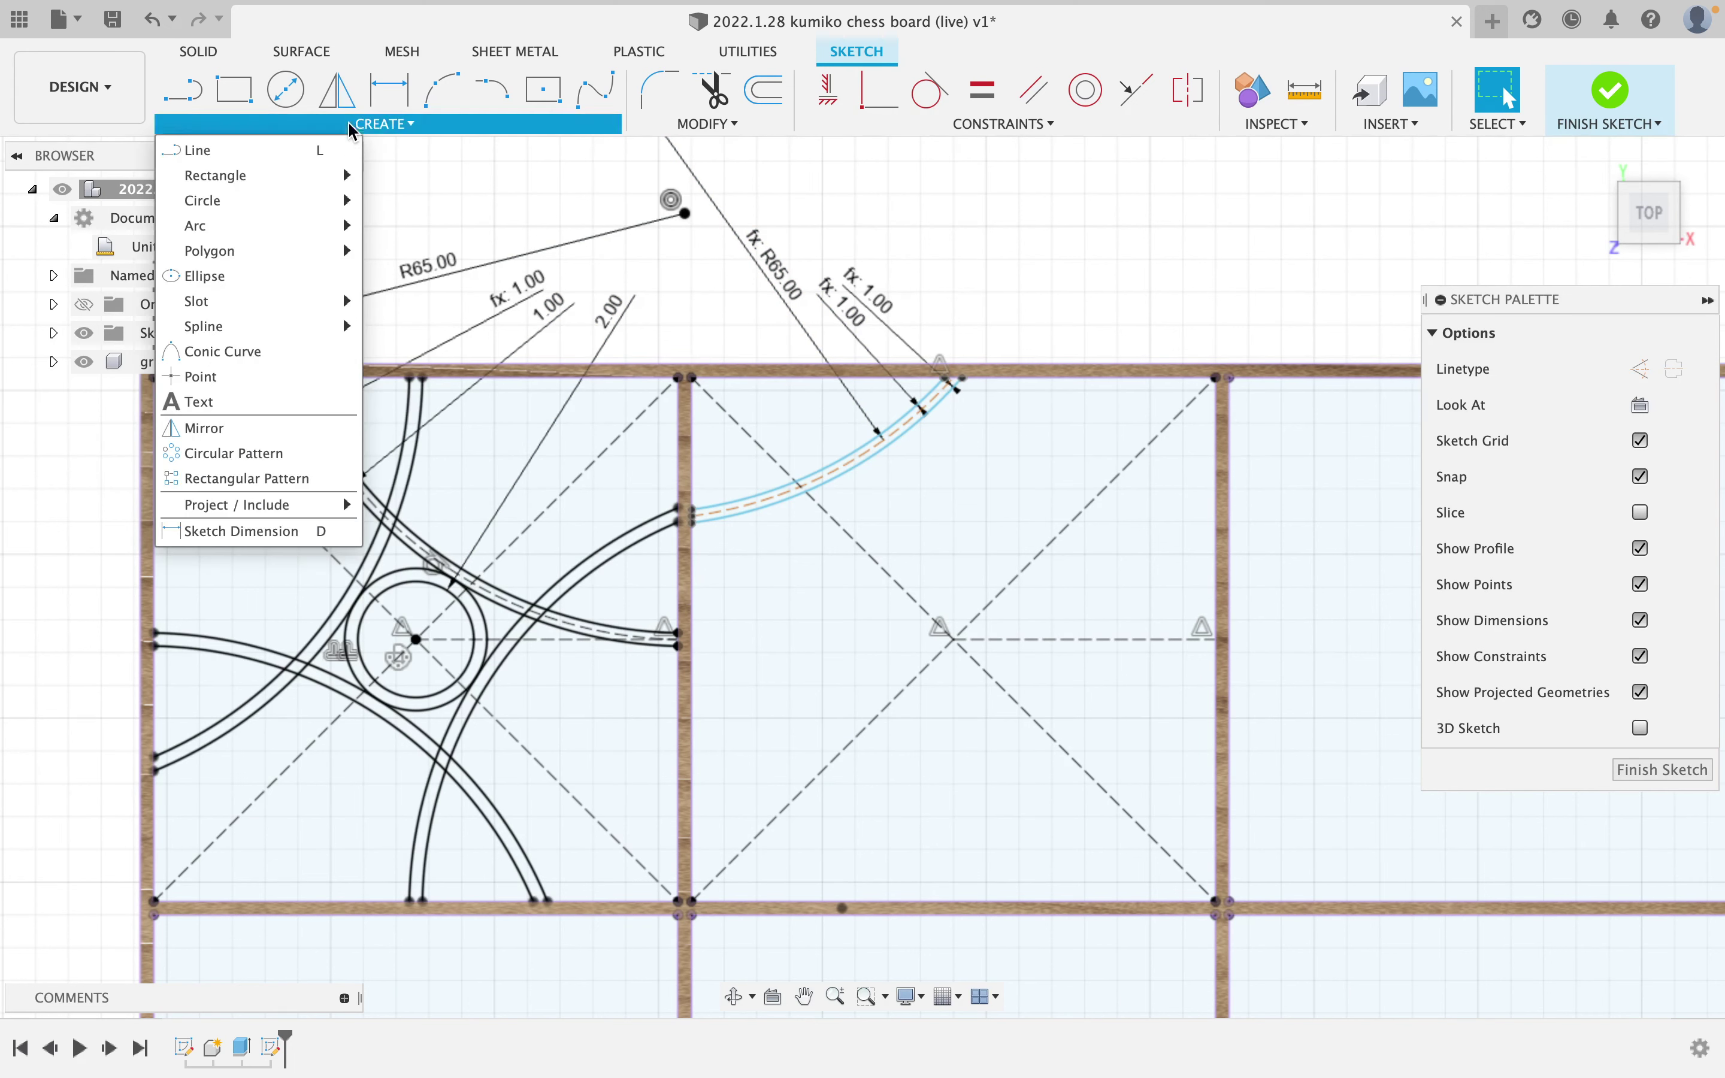
left_click(288, 452)
left_click(859, 474)
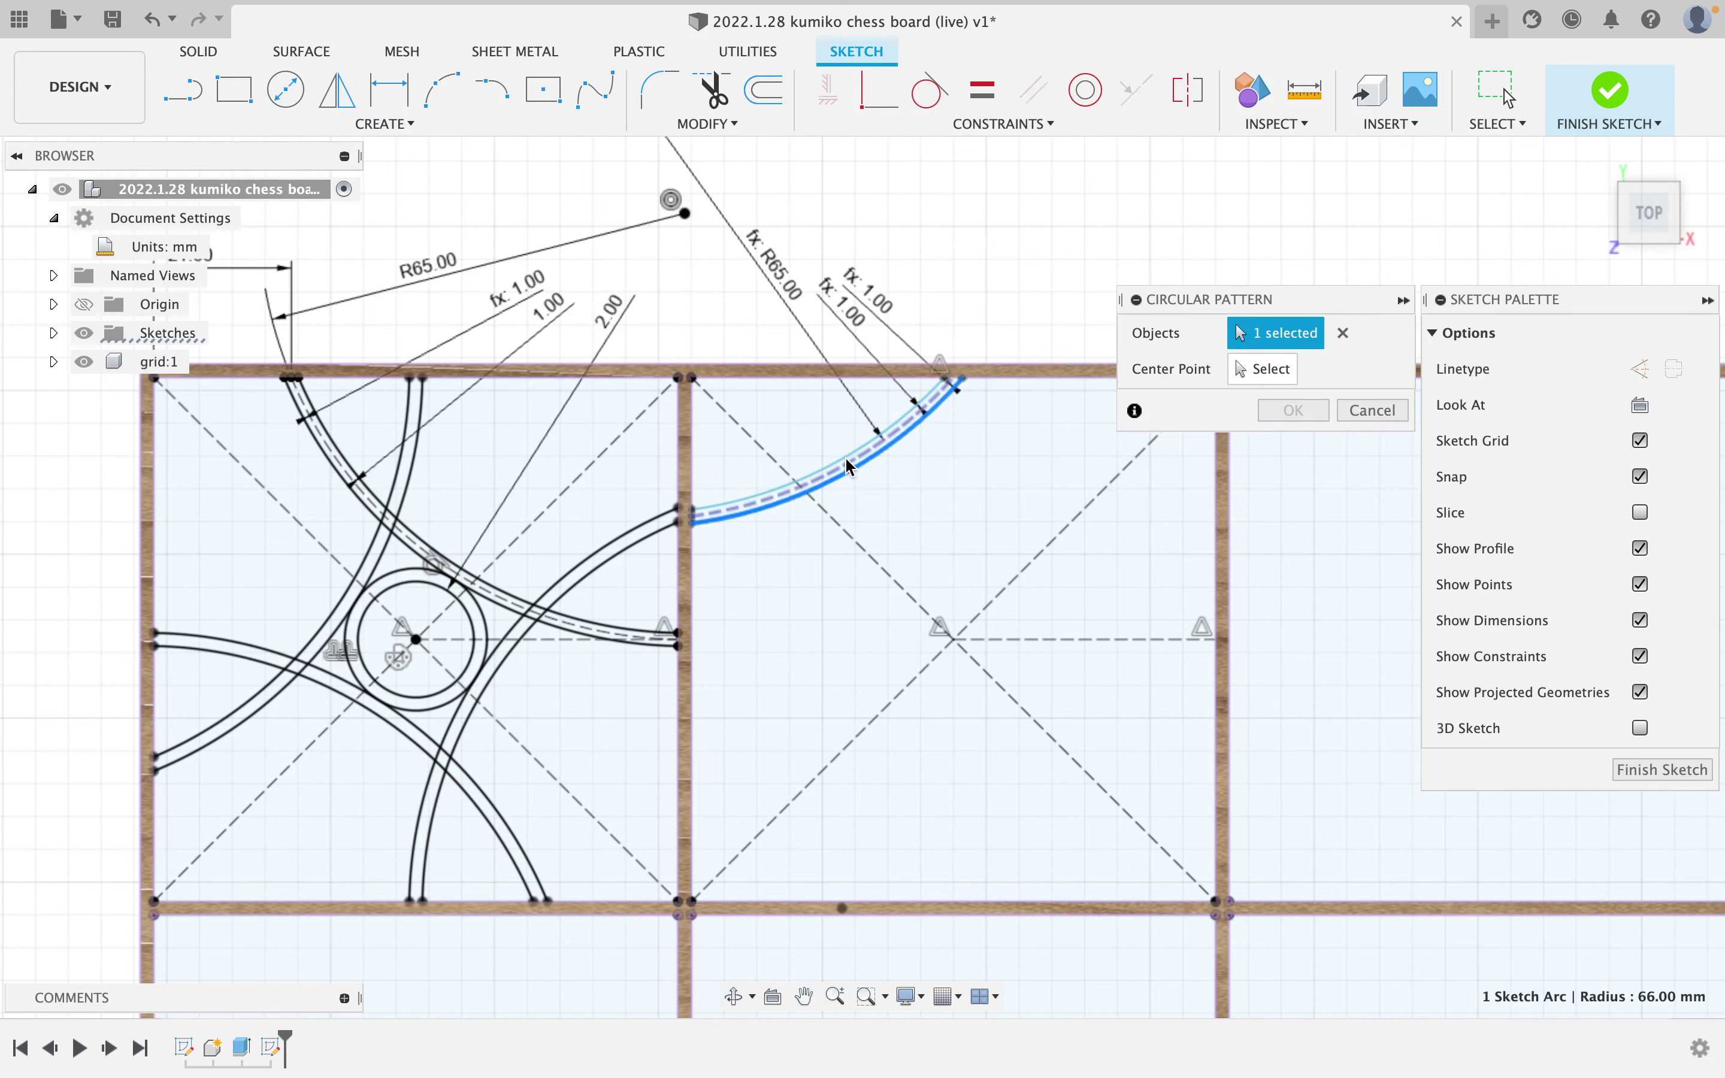
left_click(851, 461)
left_click(1274, 370)
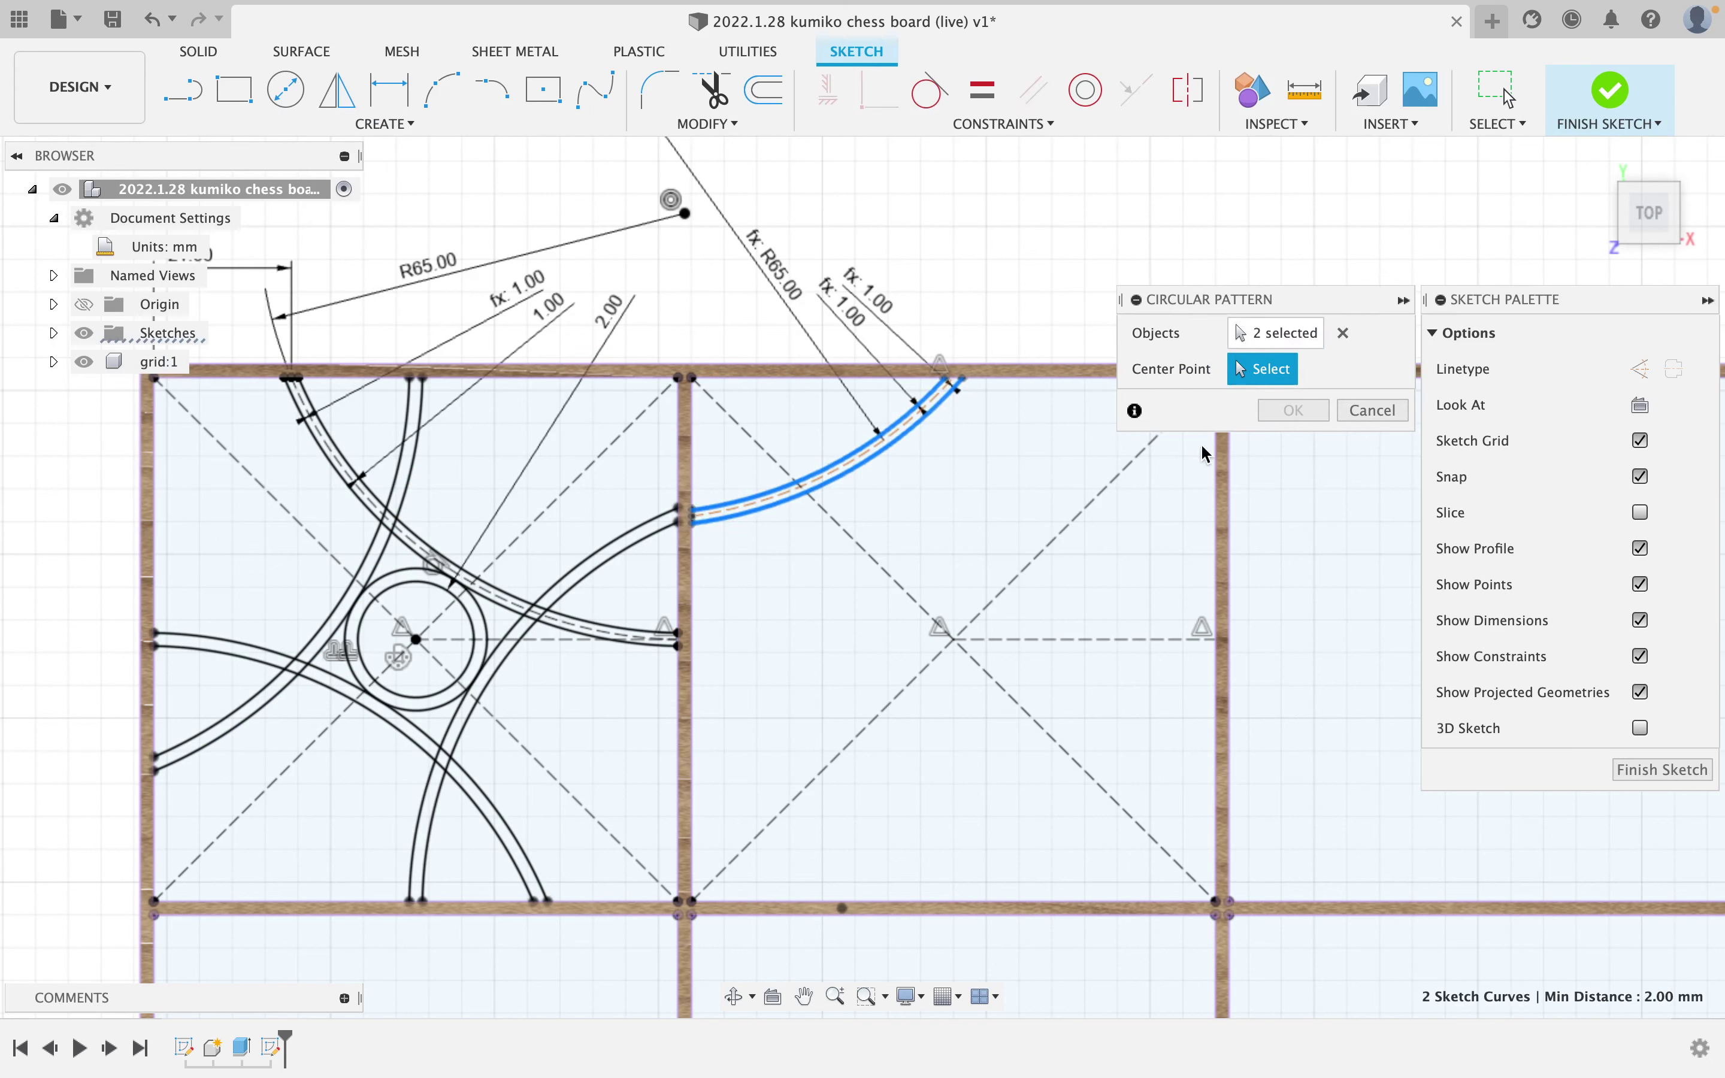
left_click(954, 640)
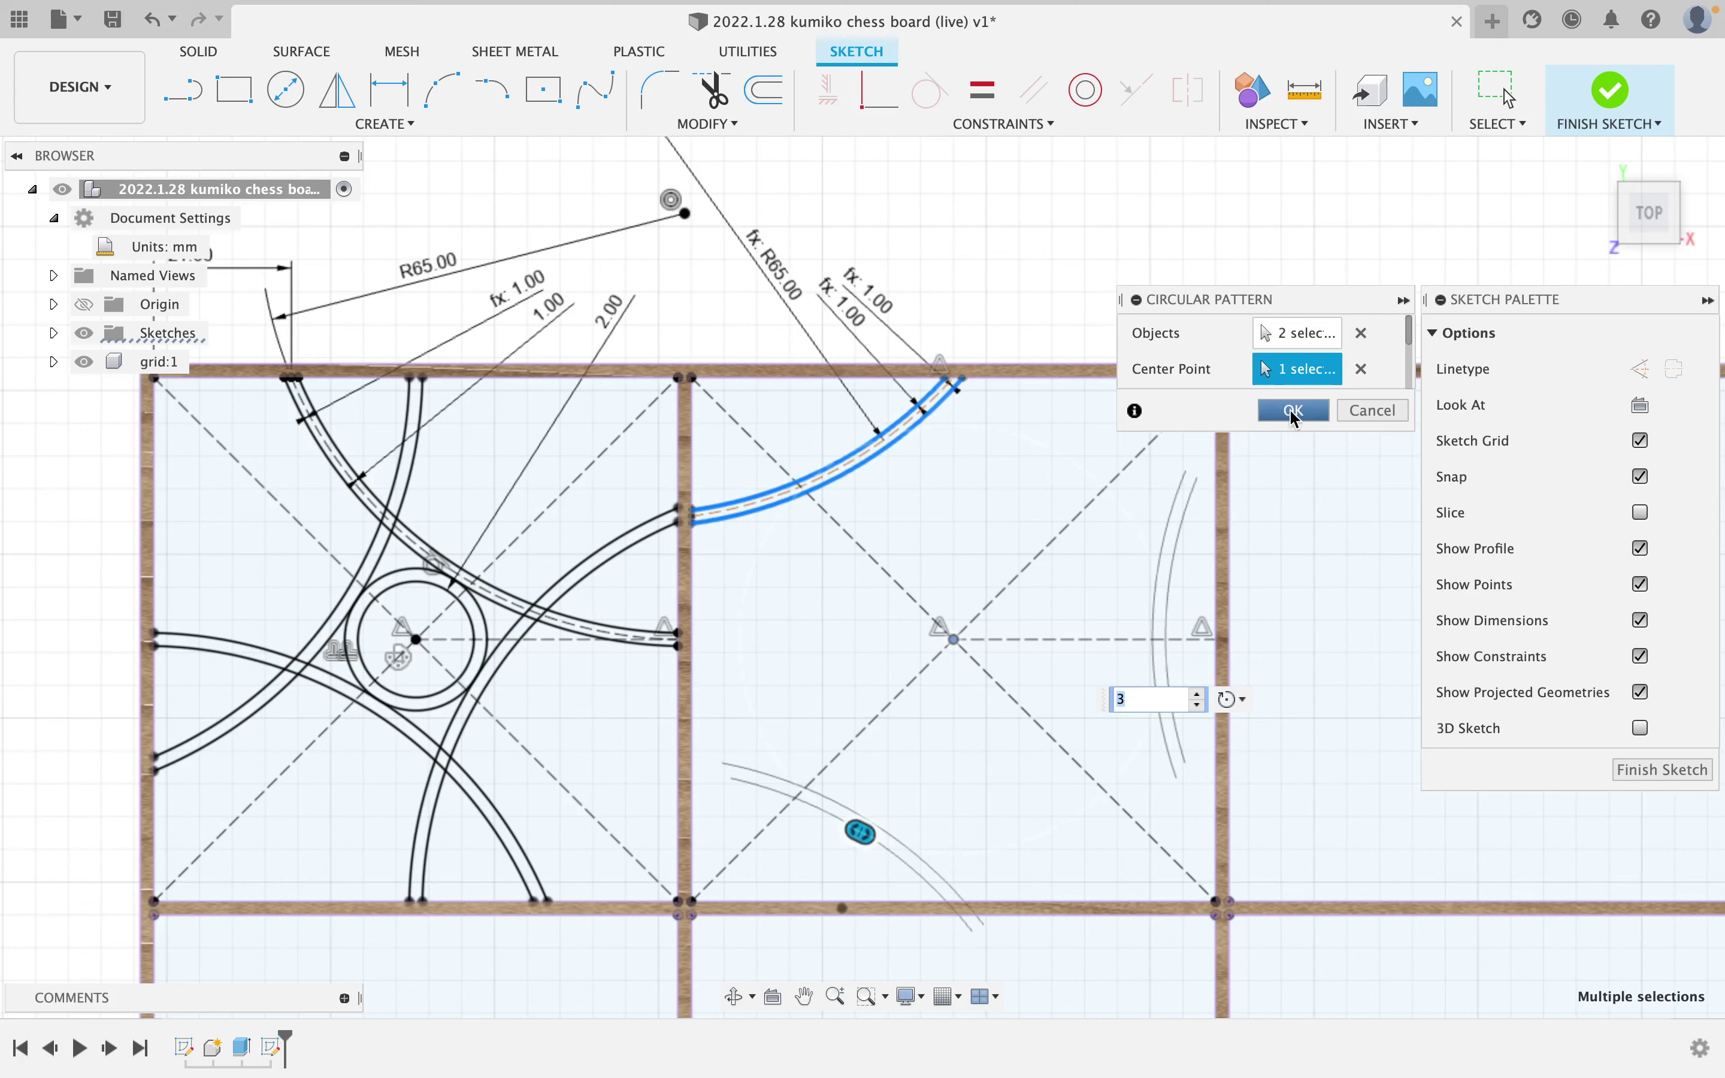
scroll(1381, 360, "down", 2)
left_click(1372, 361)
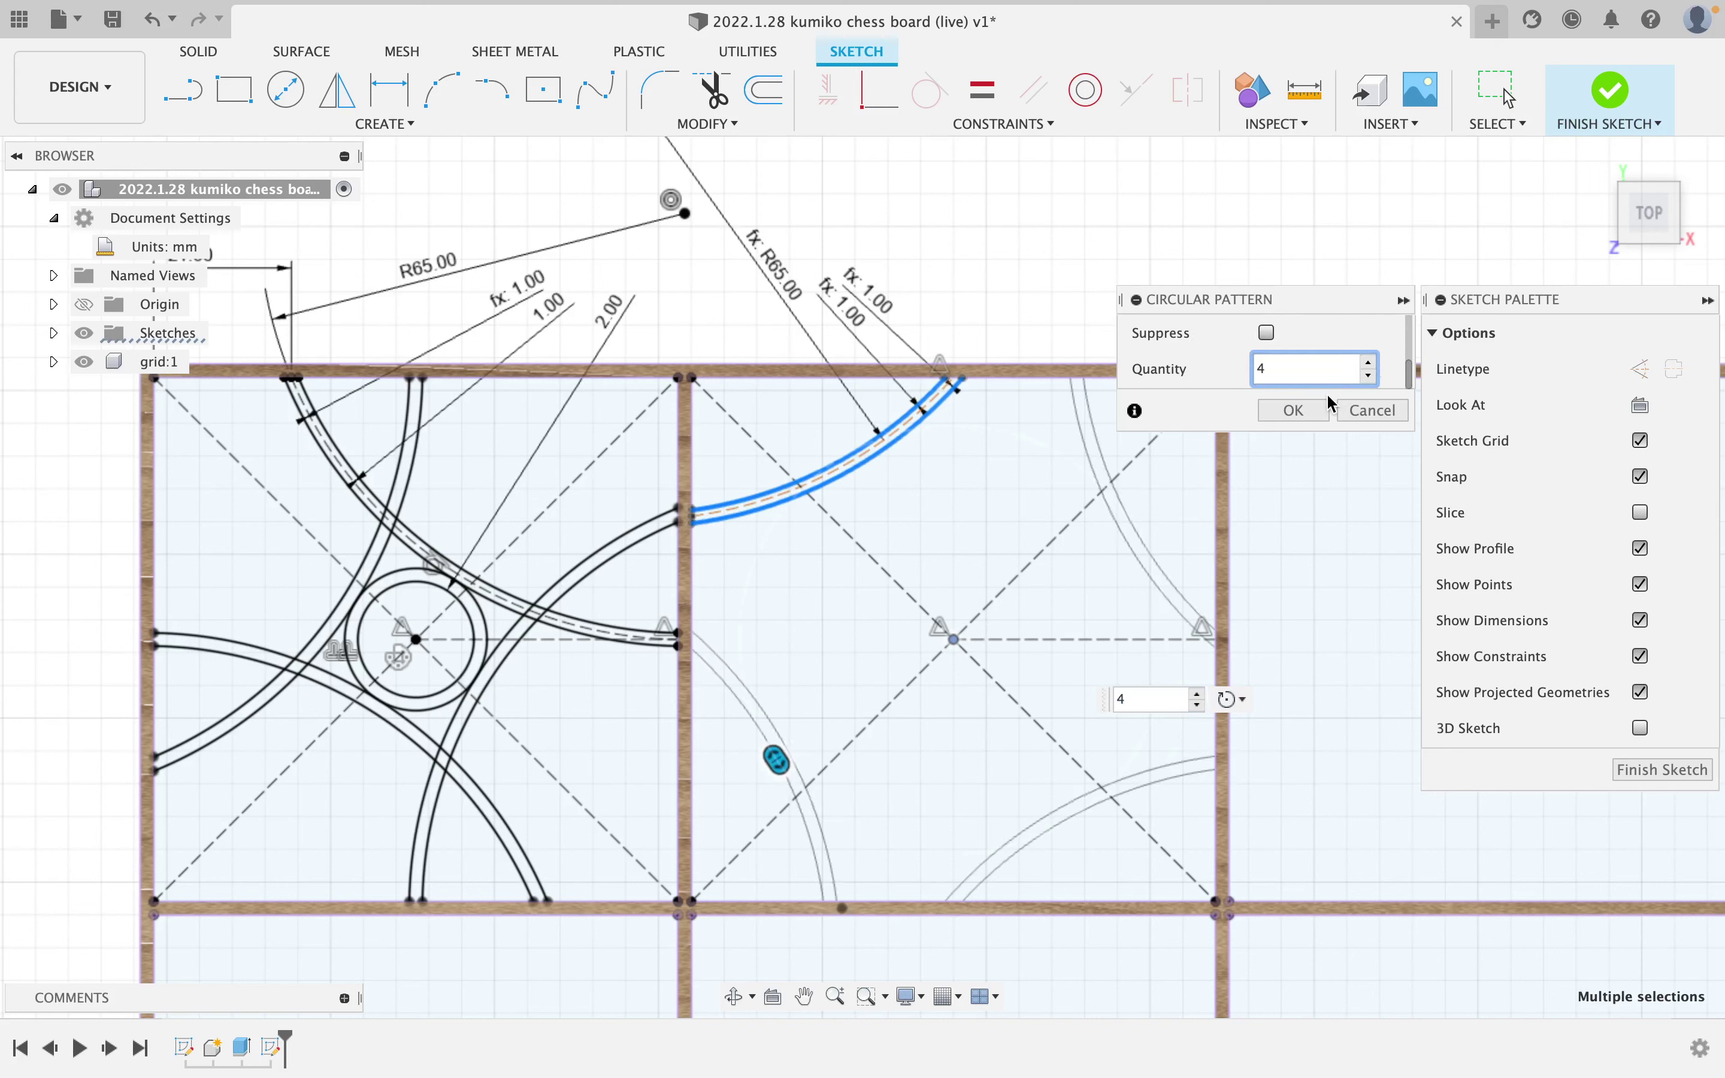
left_click(1294, 411)
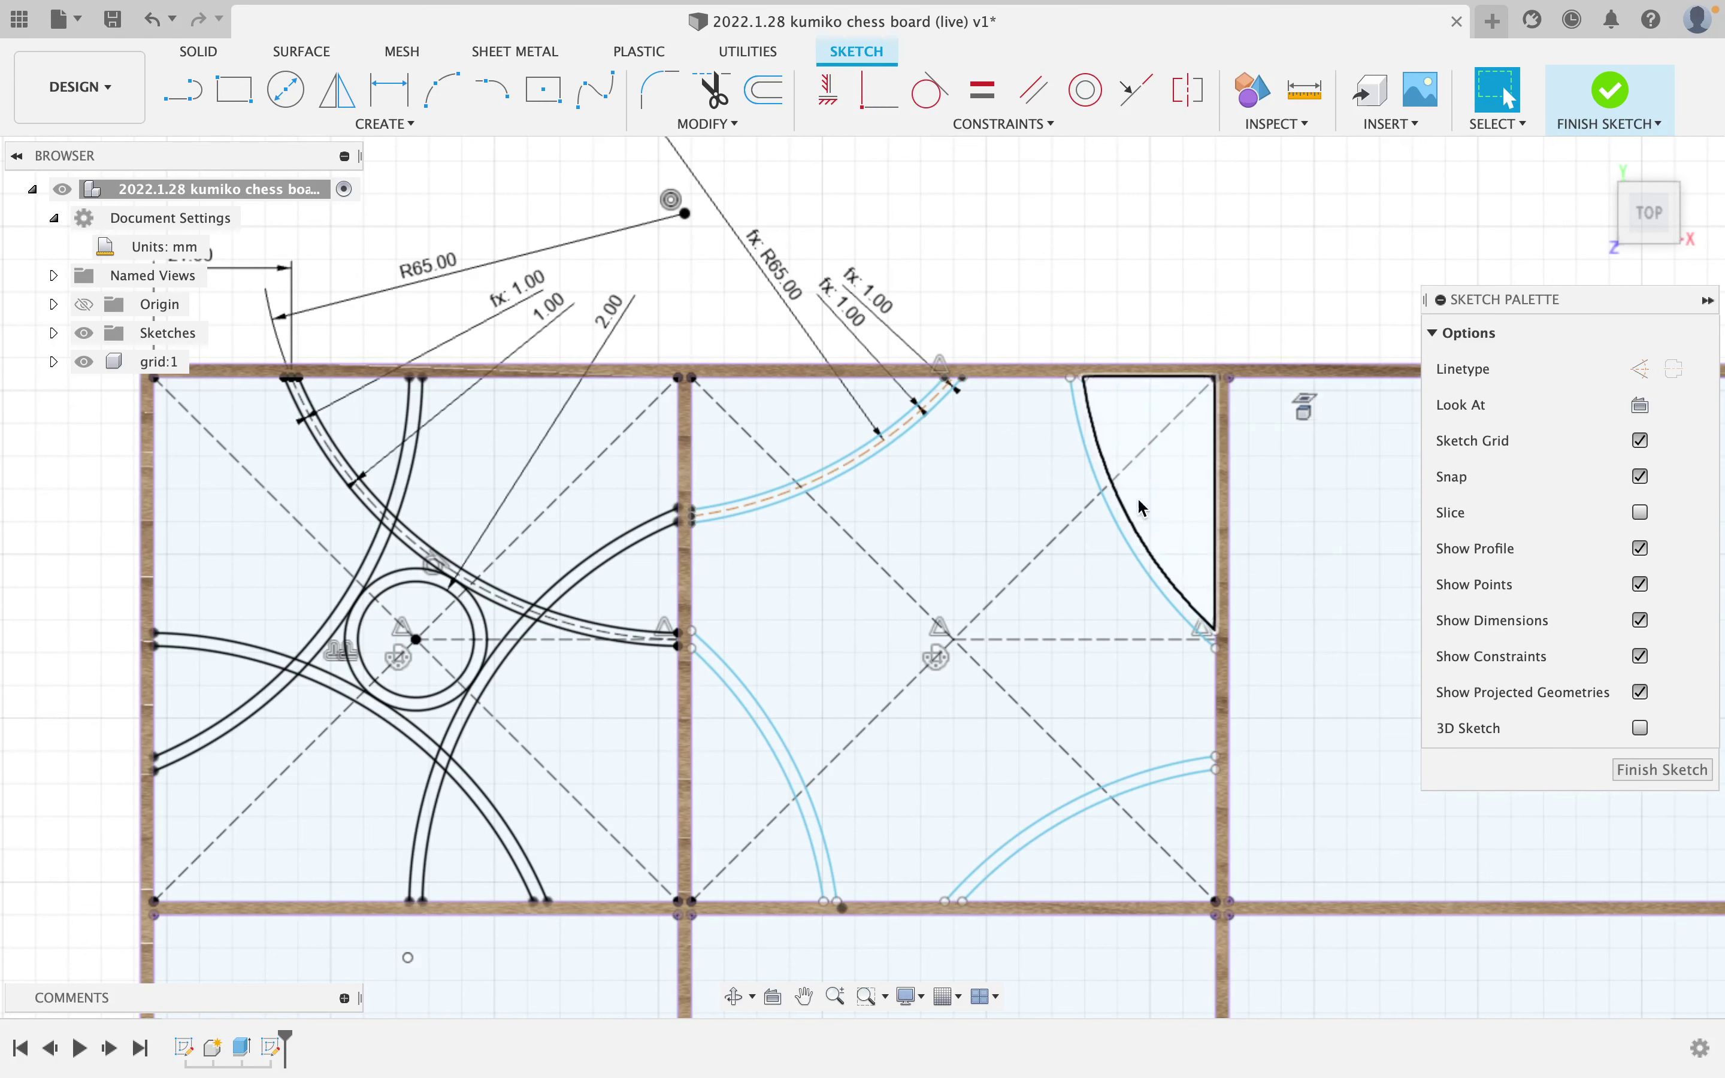
Draw a three-point arc of about 40 mm radius bridging the left and upper-left arc pairs in the second cell.
scroll(998, 399, "up", 3)
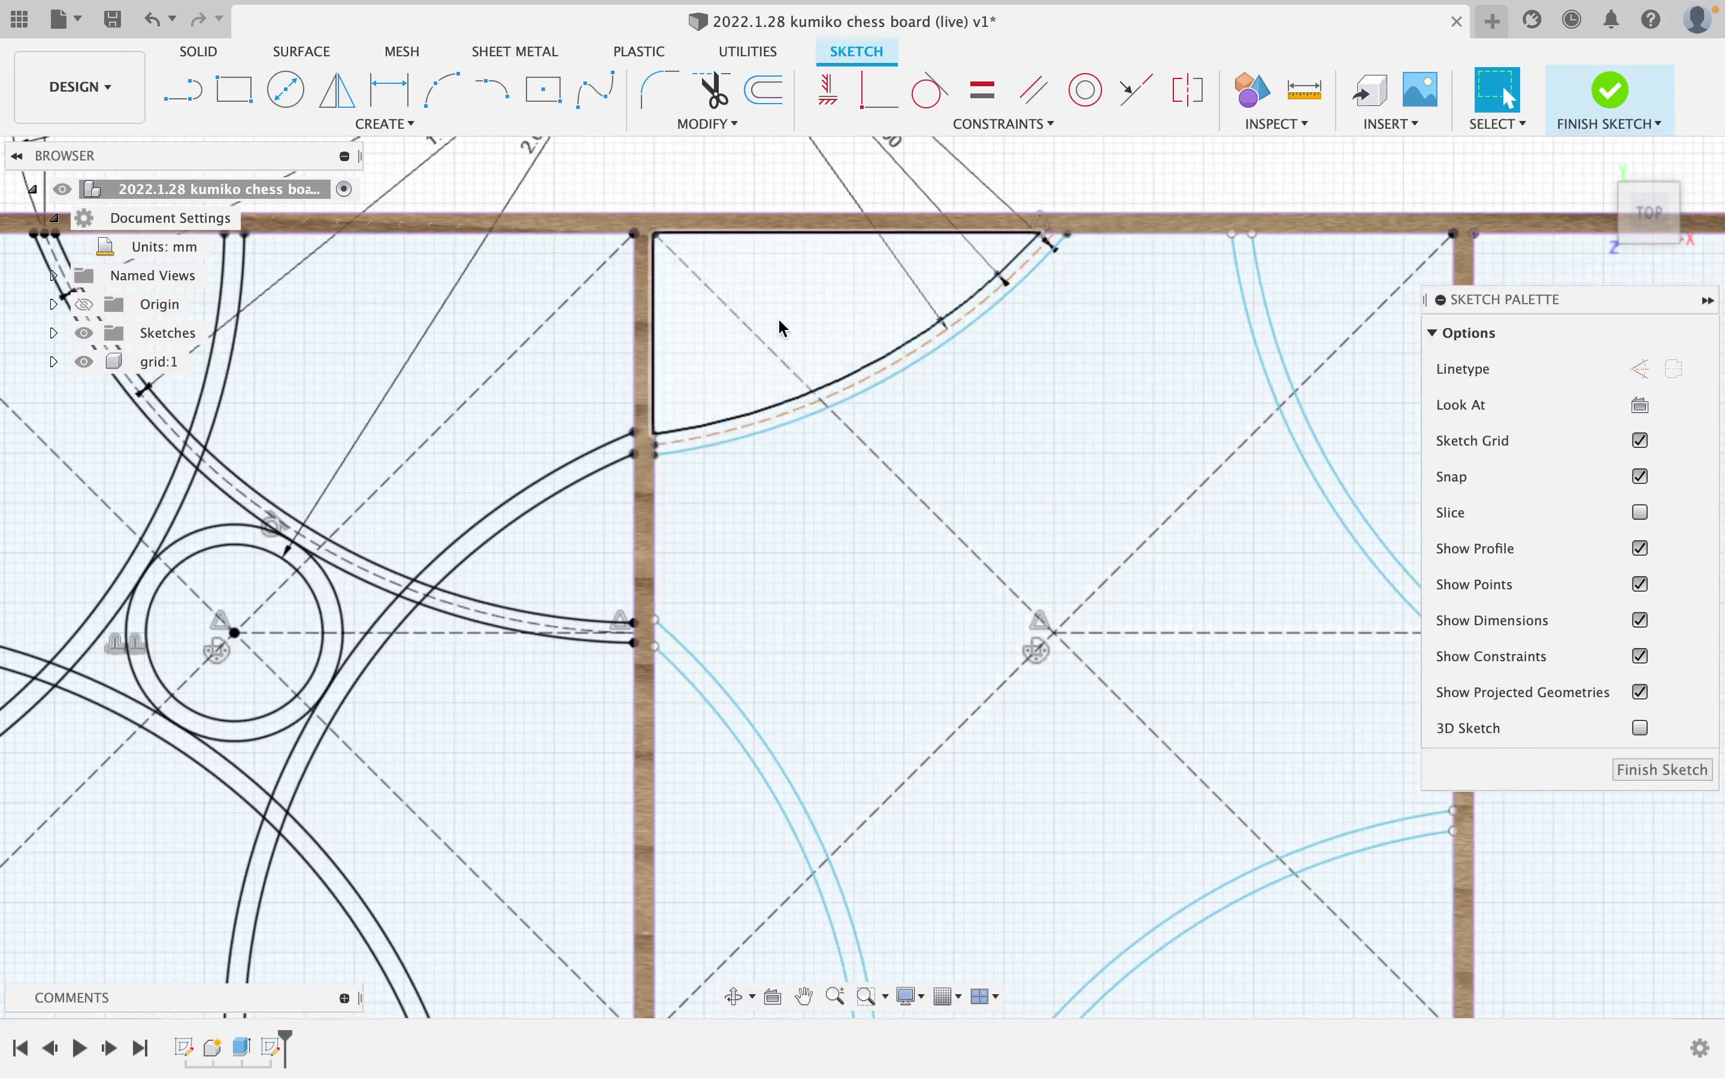
left_click(425, 98)
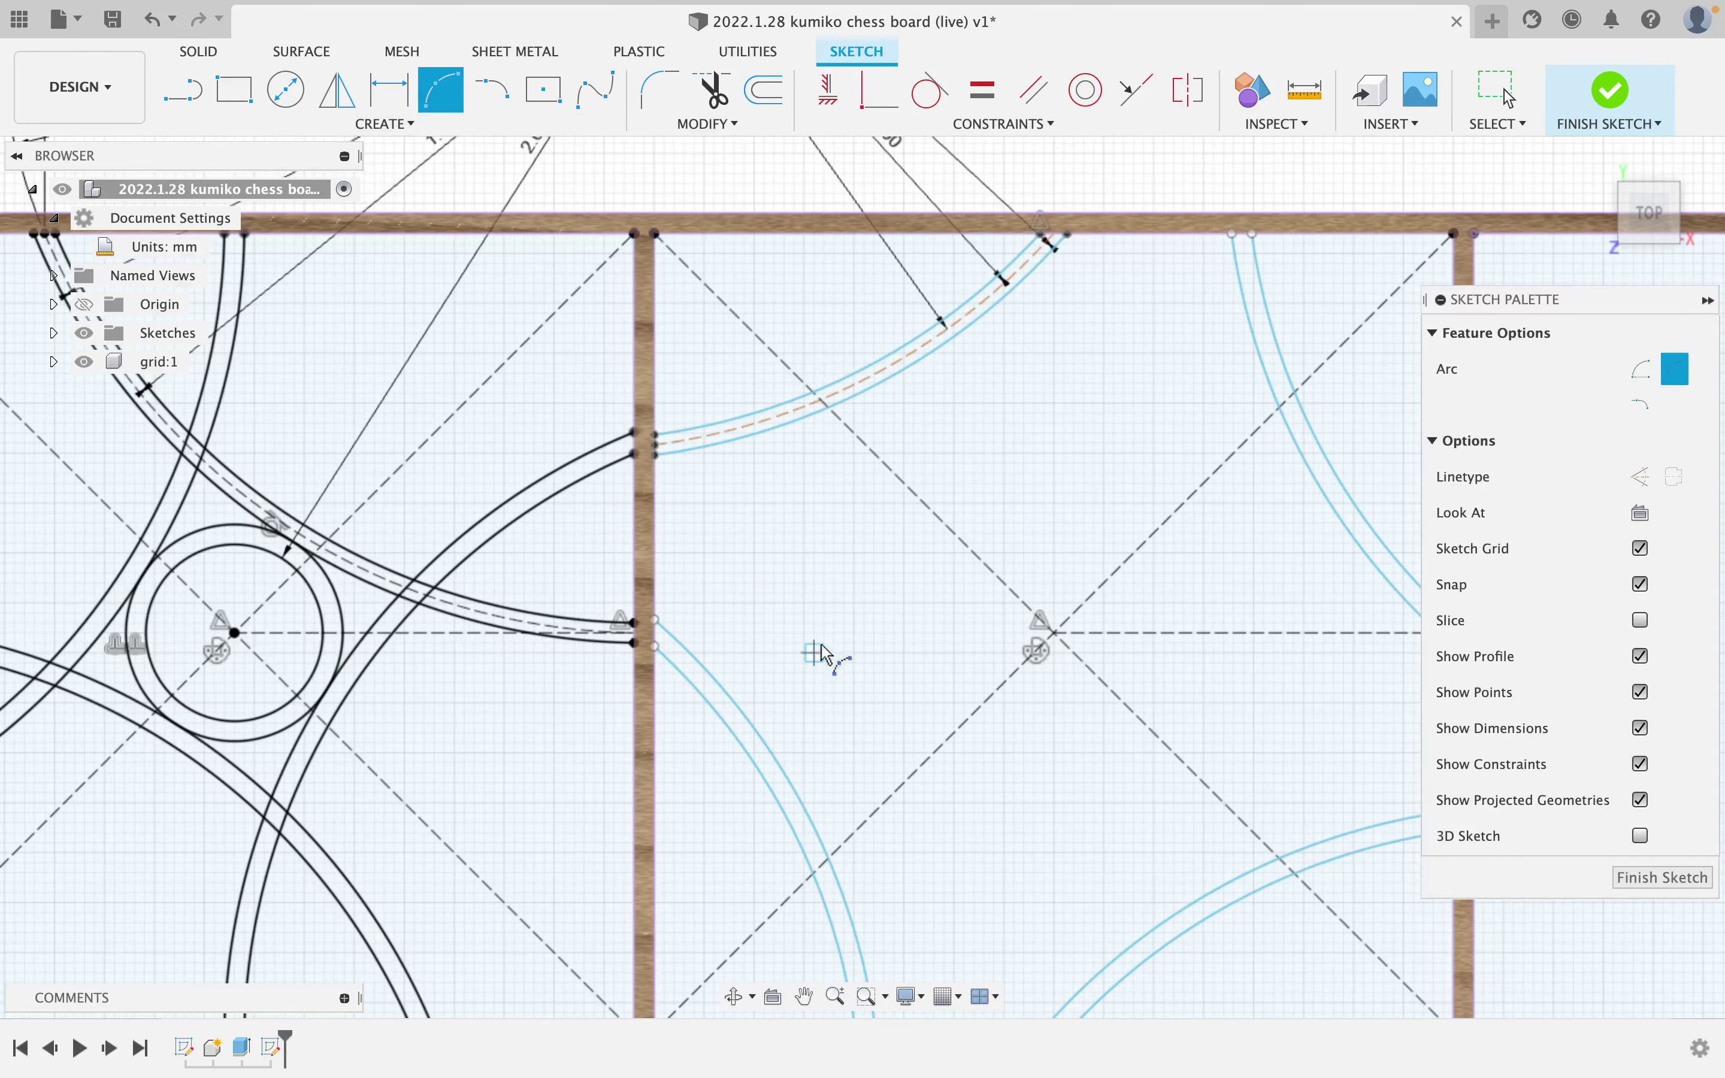
scroll(820, 654, "down", 3)
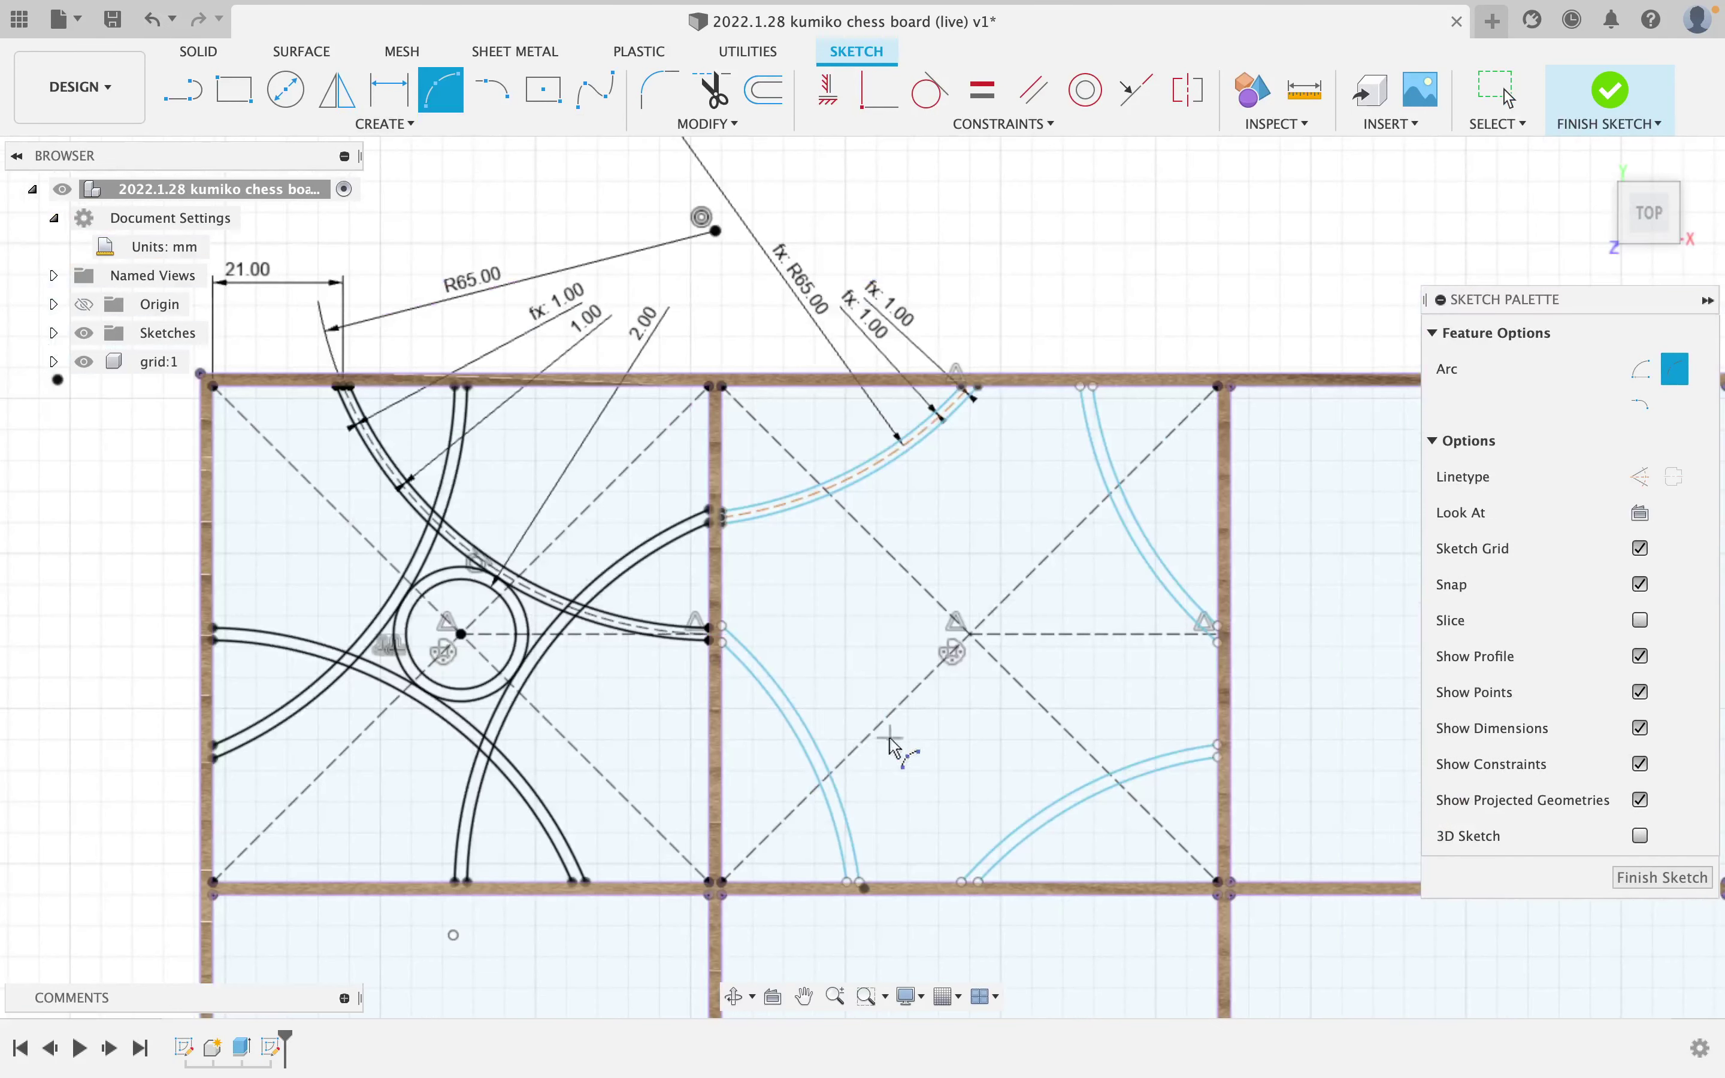
left_click(807, 753)
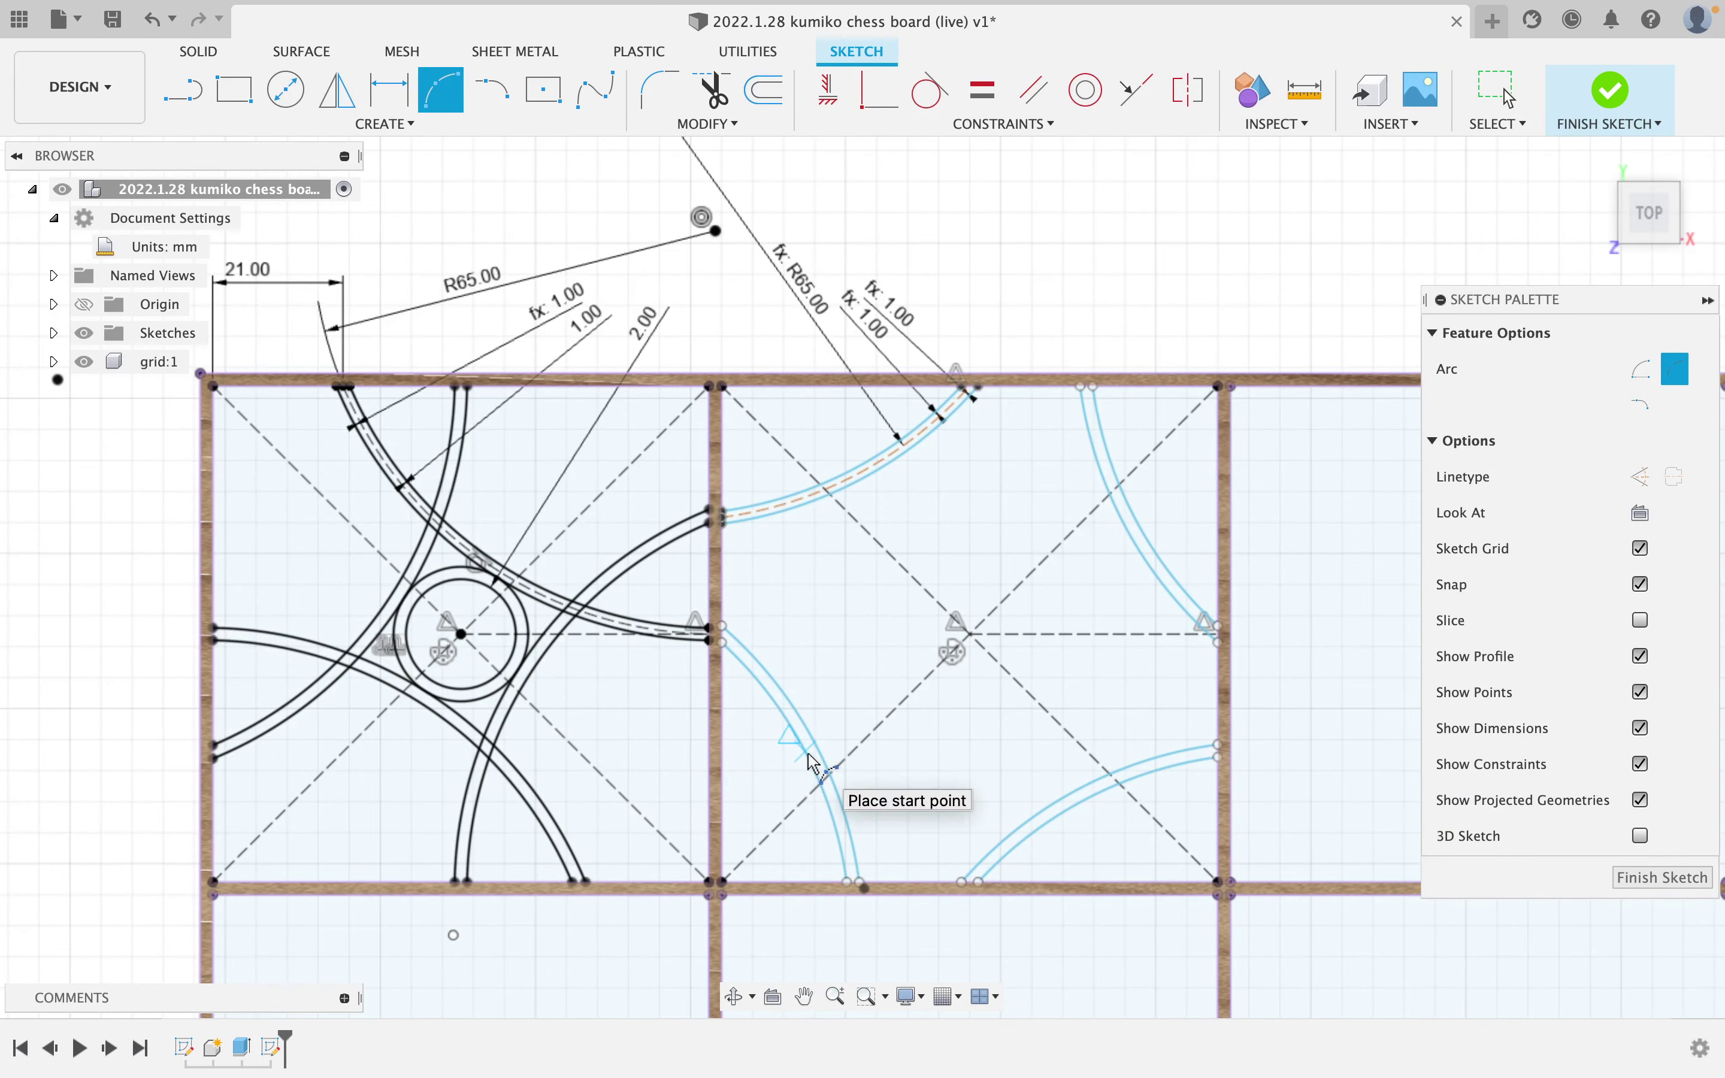
left_click(859, 464)
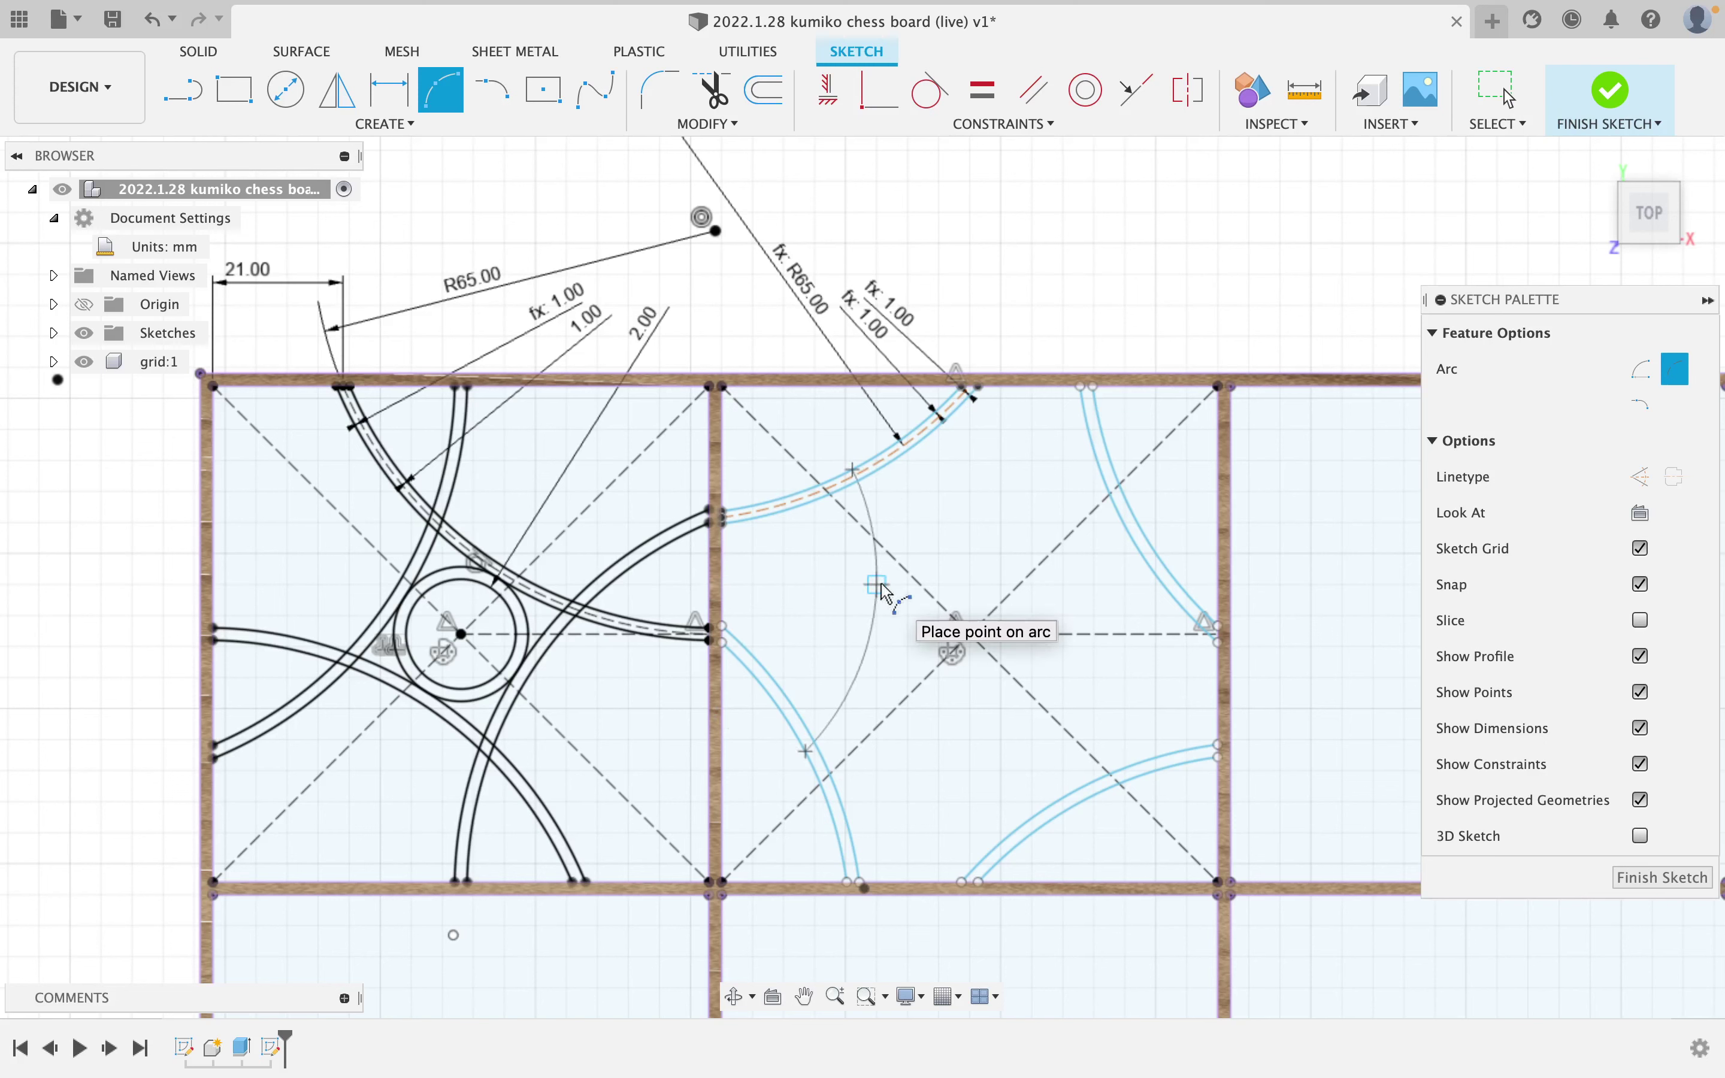
left_click(882, 585)
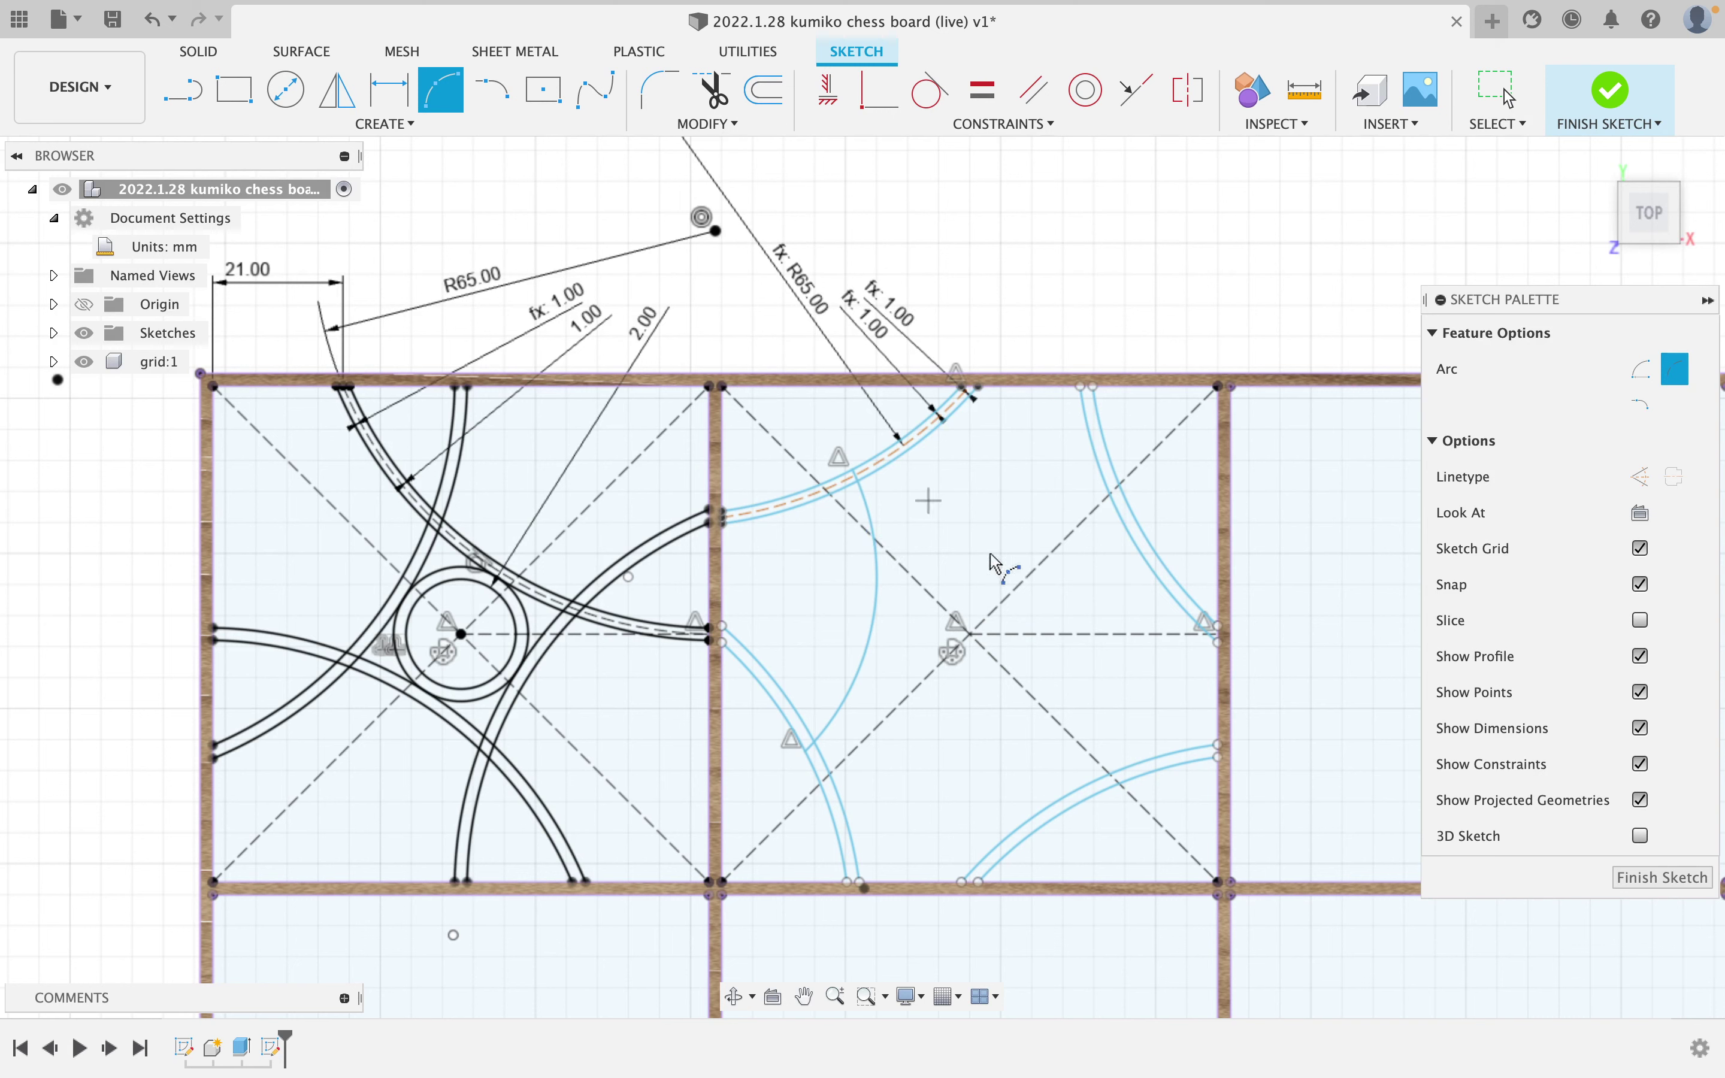
Dimension the bridging arc in the second cell with a radius of 40 mm.
key("Escape")
key("d")
left_click(876, 615)
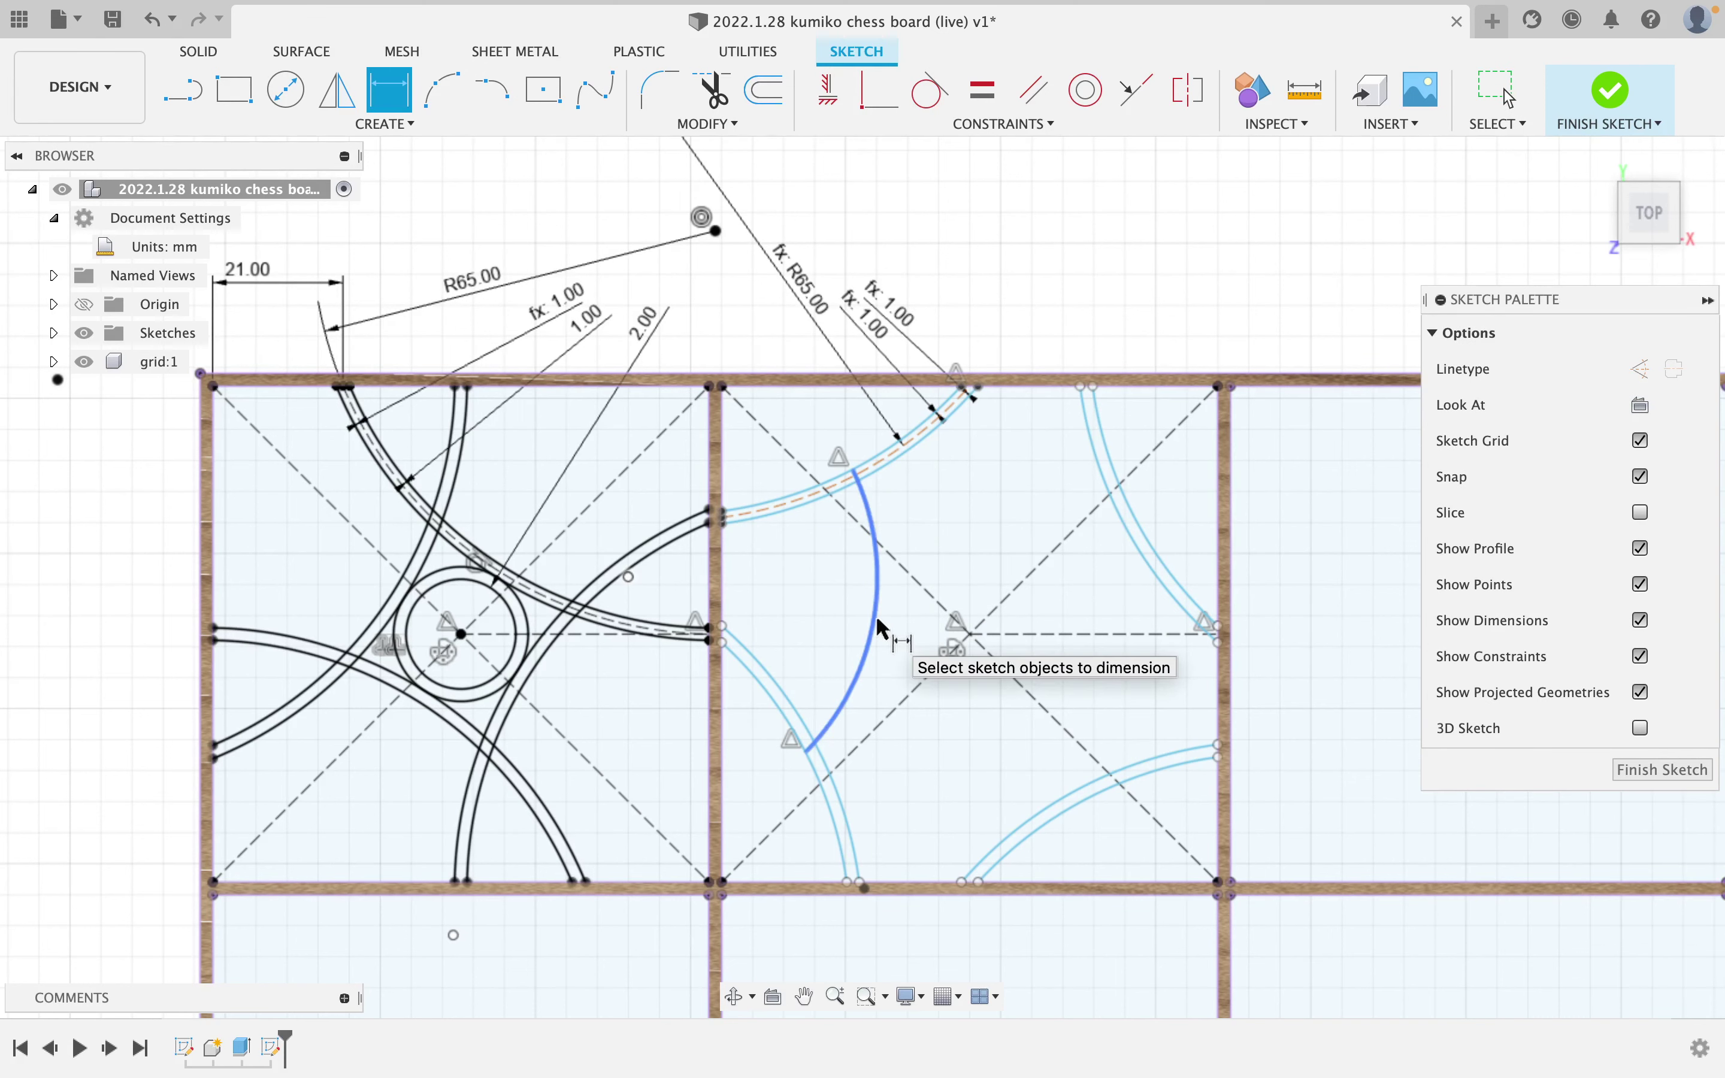
left_click(826, 599)
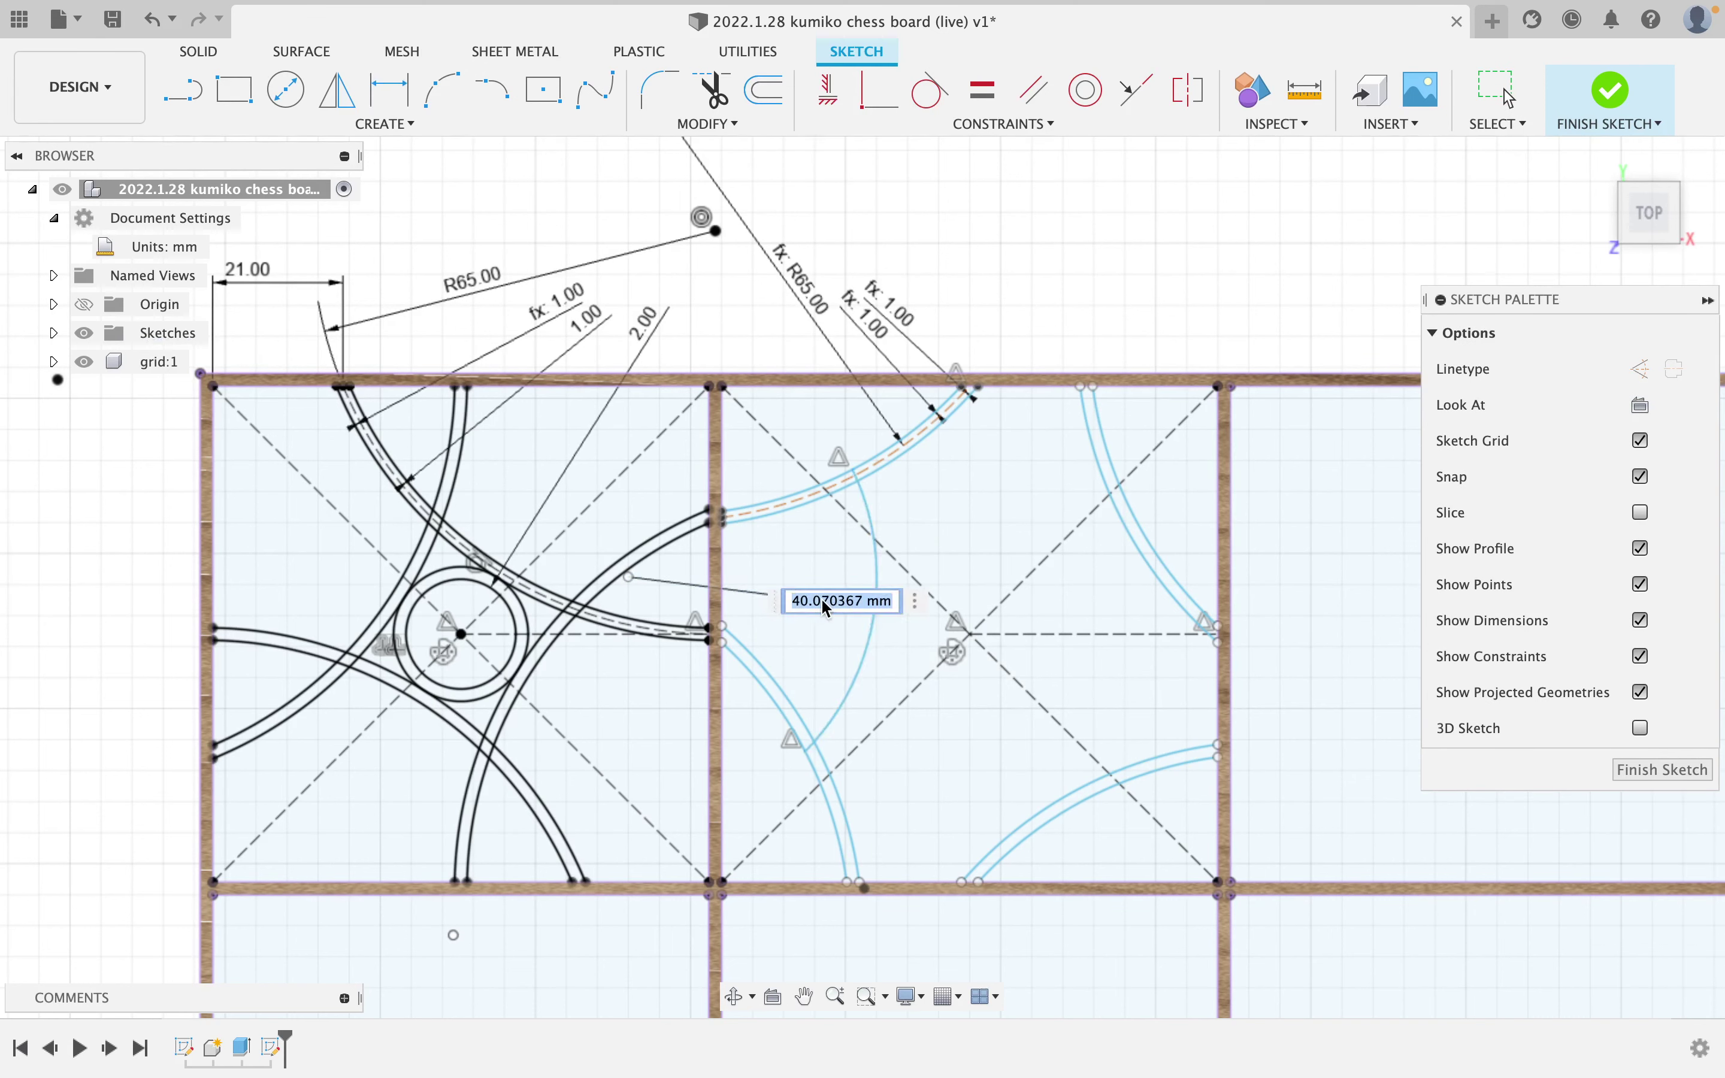
type("40")
key("Return")
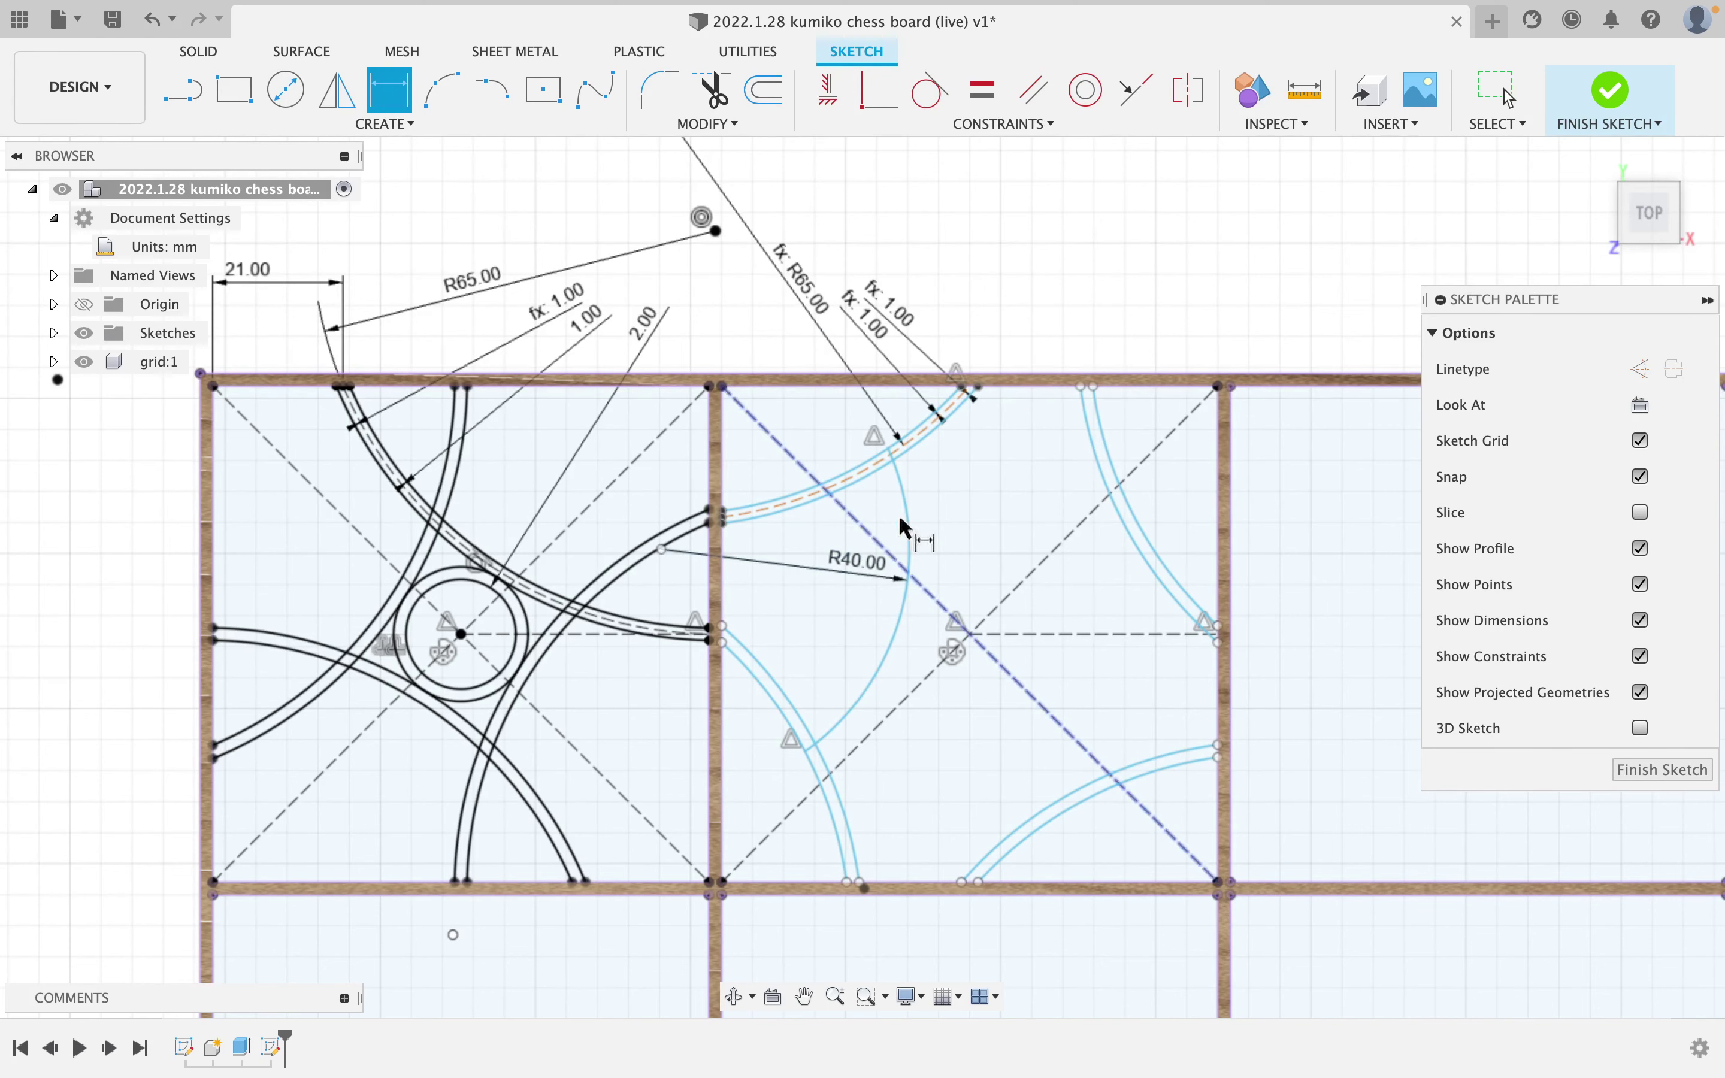
Delete the 40 mm radius bridging arc from the second cell.
scroll(901, 513, "down", 3)
scroll(911, 519, "up", 4)
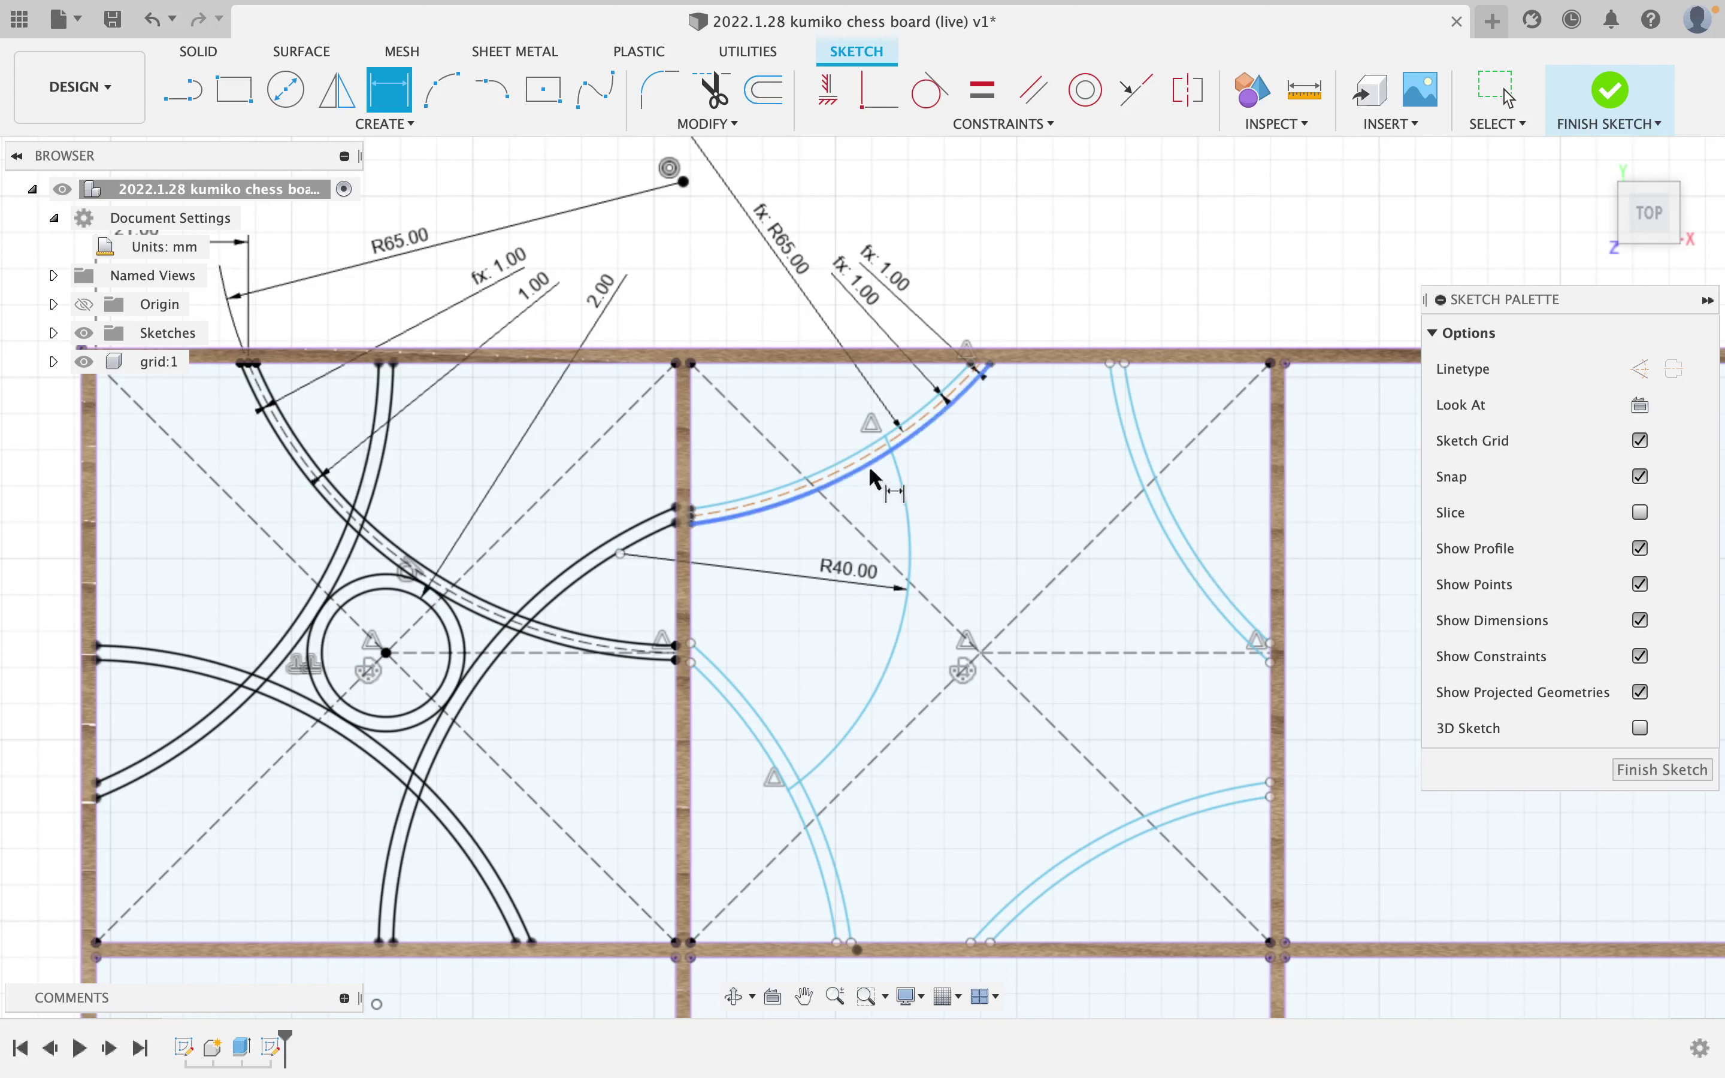
key("Escape")
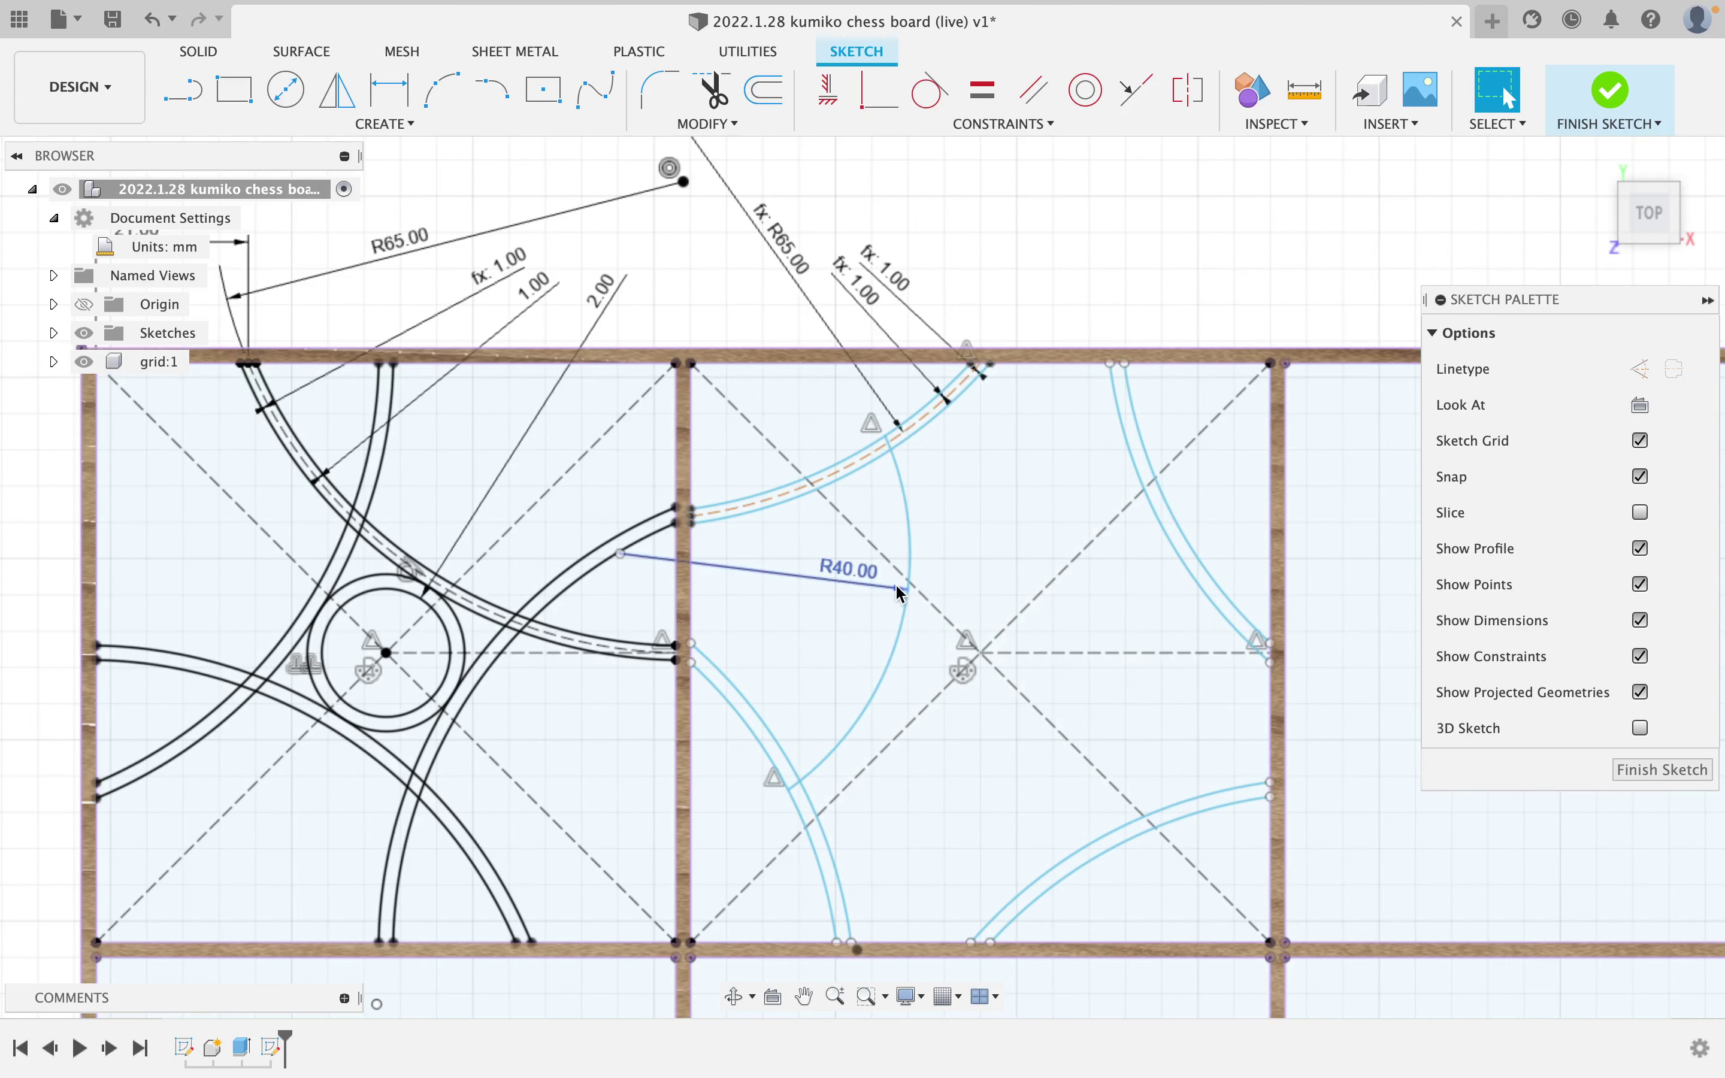
left_click(904, 598)
key("Delete")
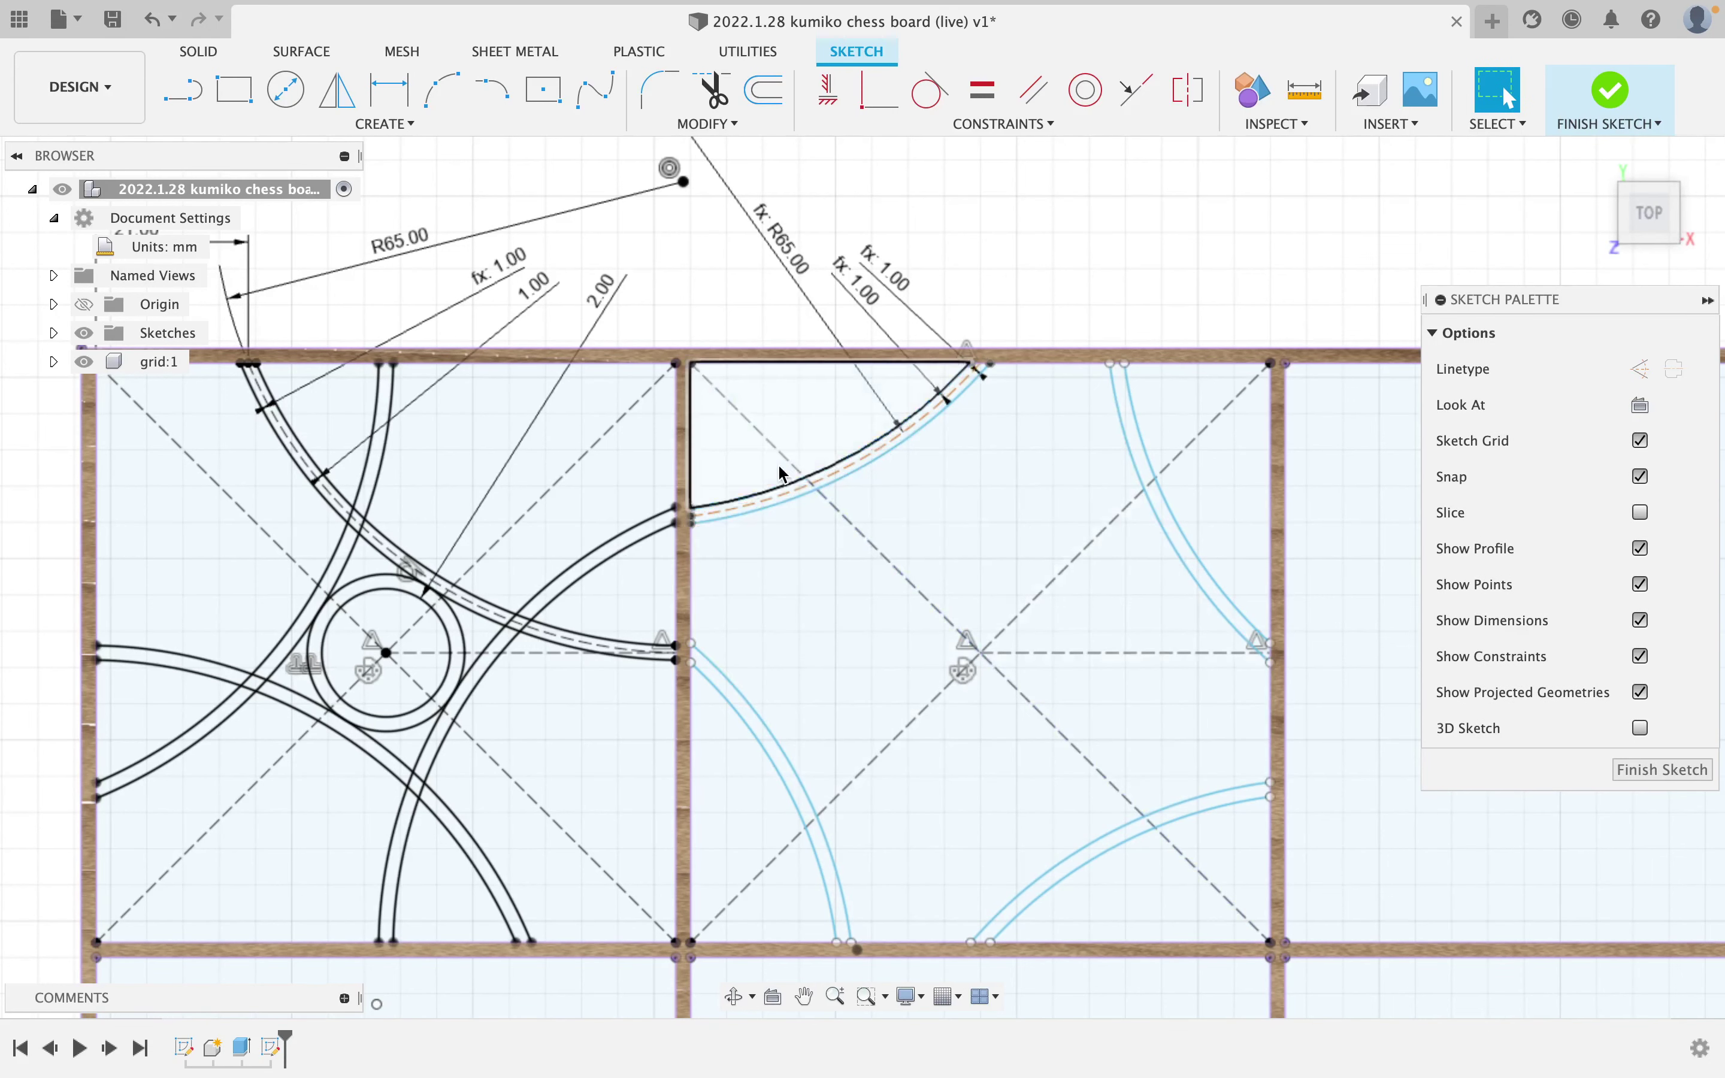
Draw two crossing construction lines in the second cell, each joining opposite patterned arcs through the cell's centre.
key("l")
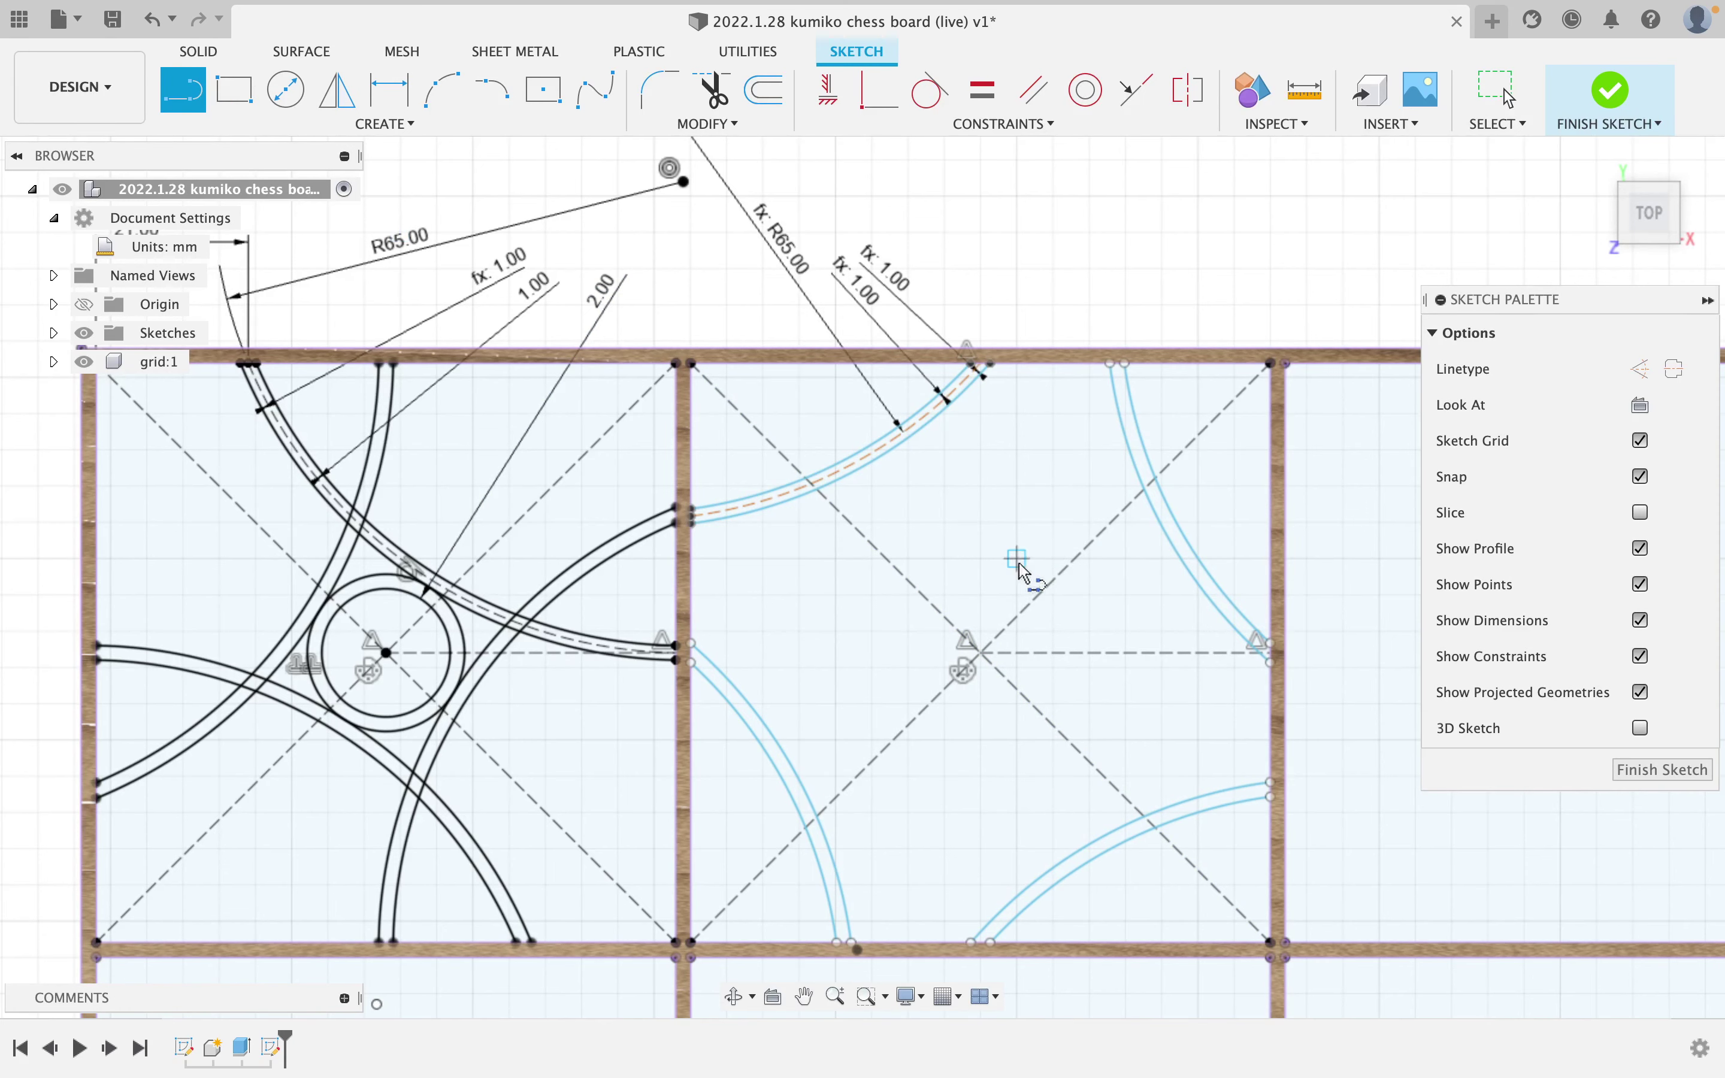
middle_click_drag(1020, 565, 1016, 398)
key("x")
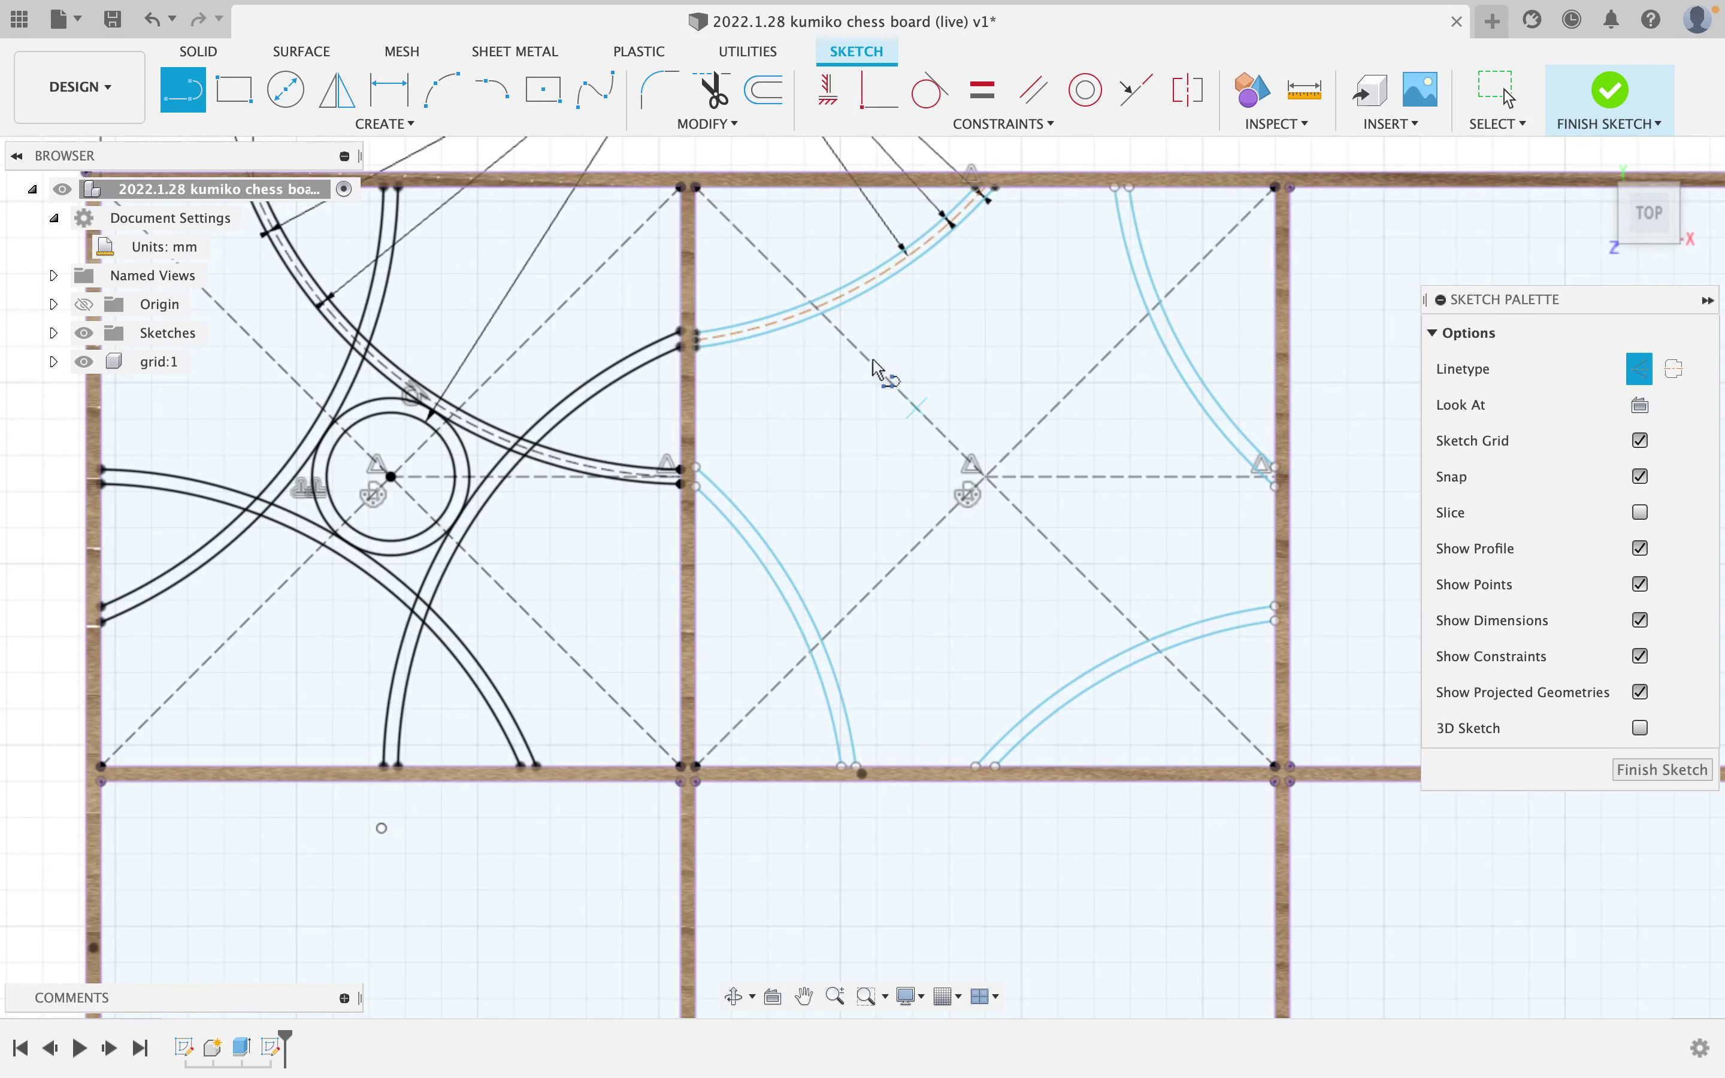
left_click(848, 284)
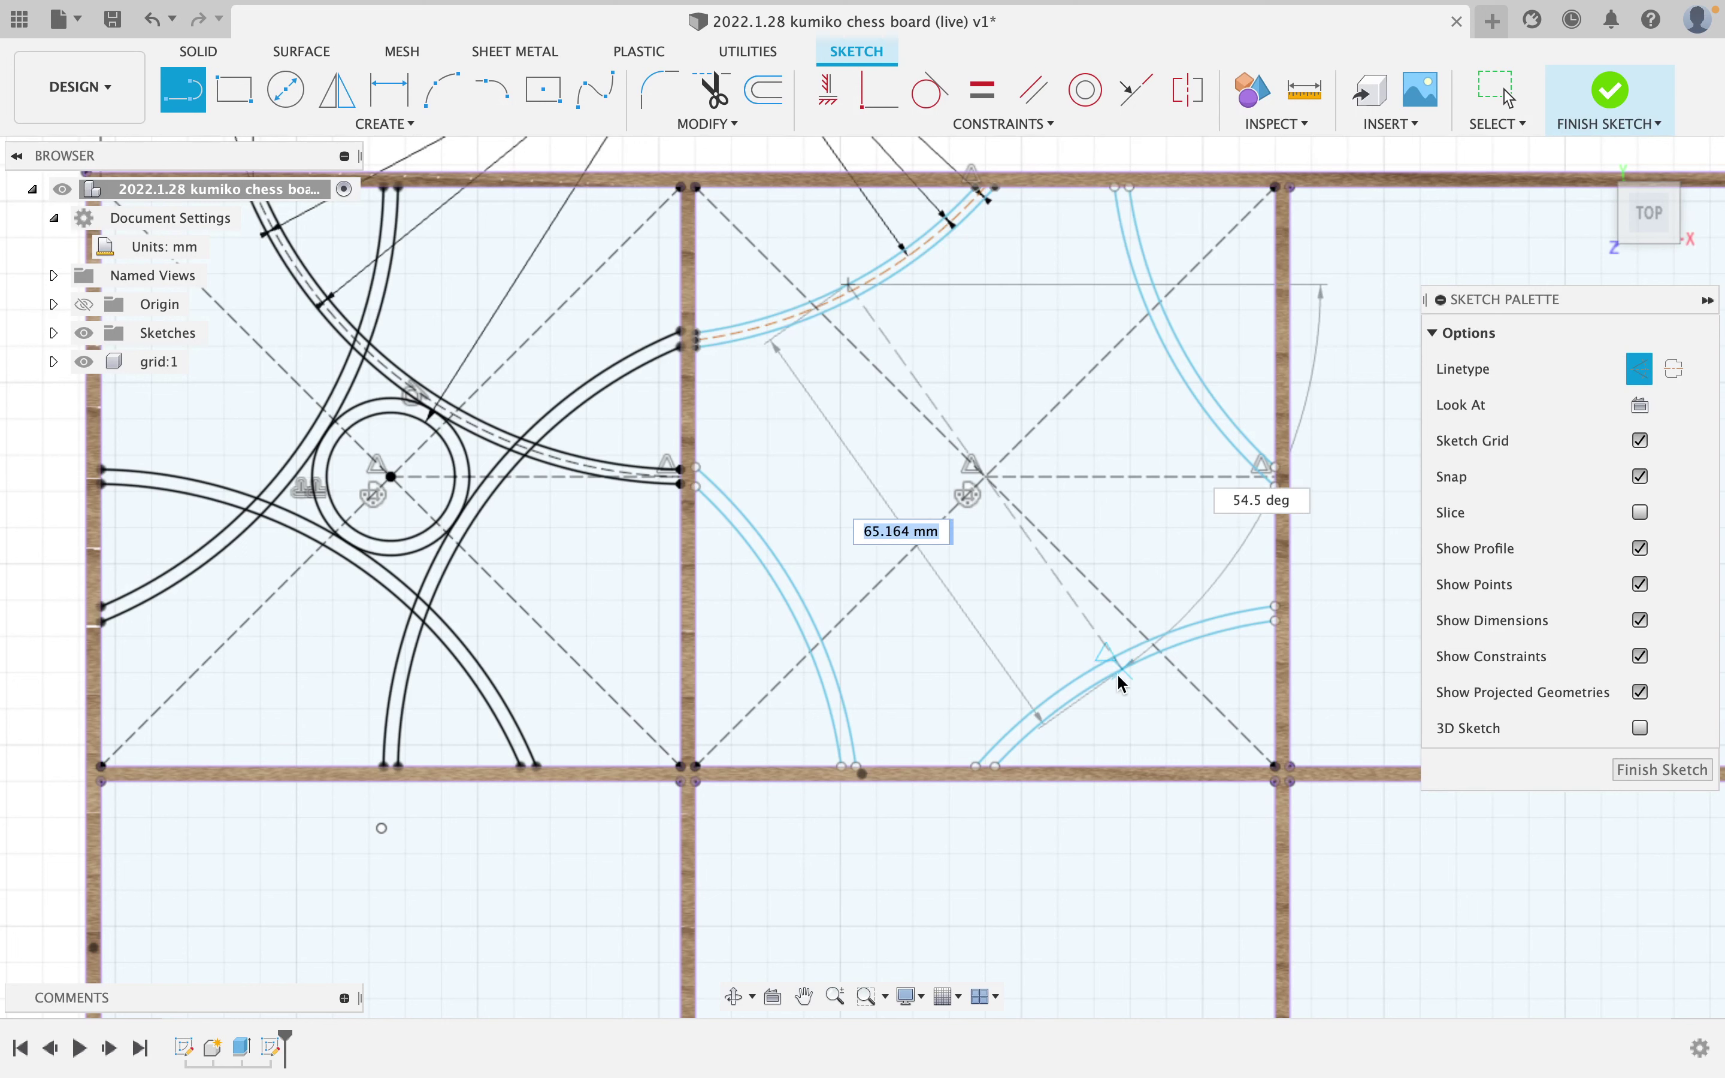
double_click(1121, 676)
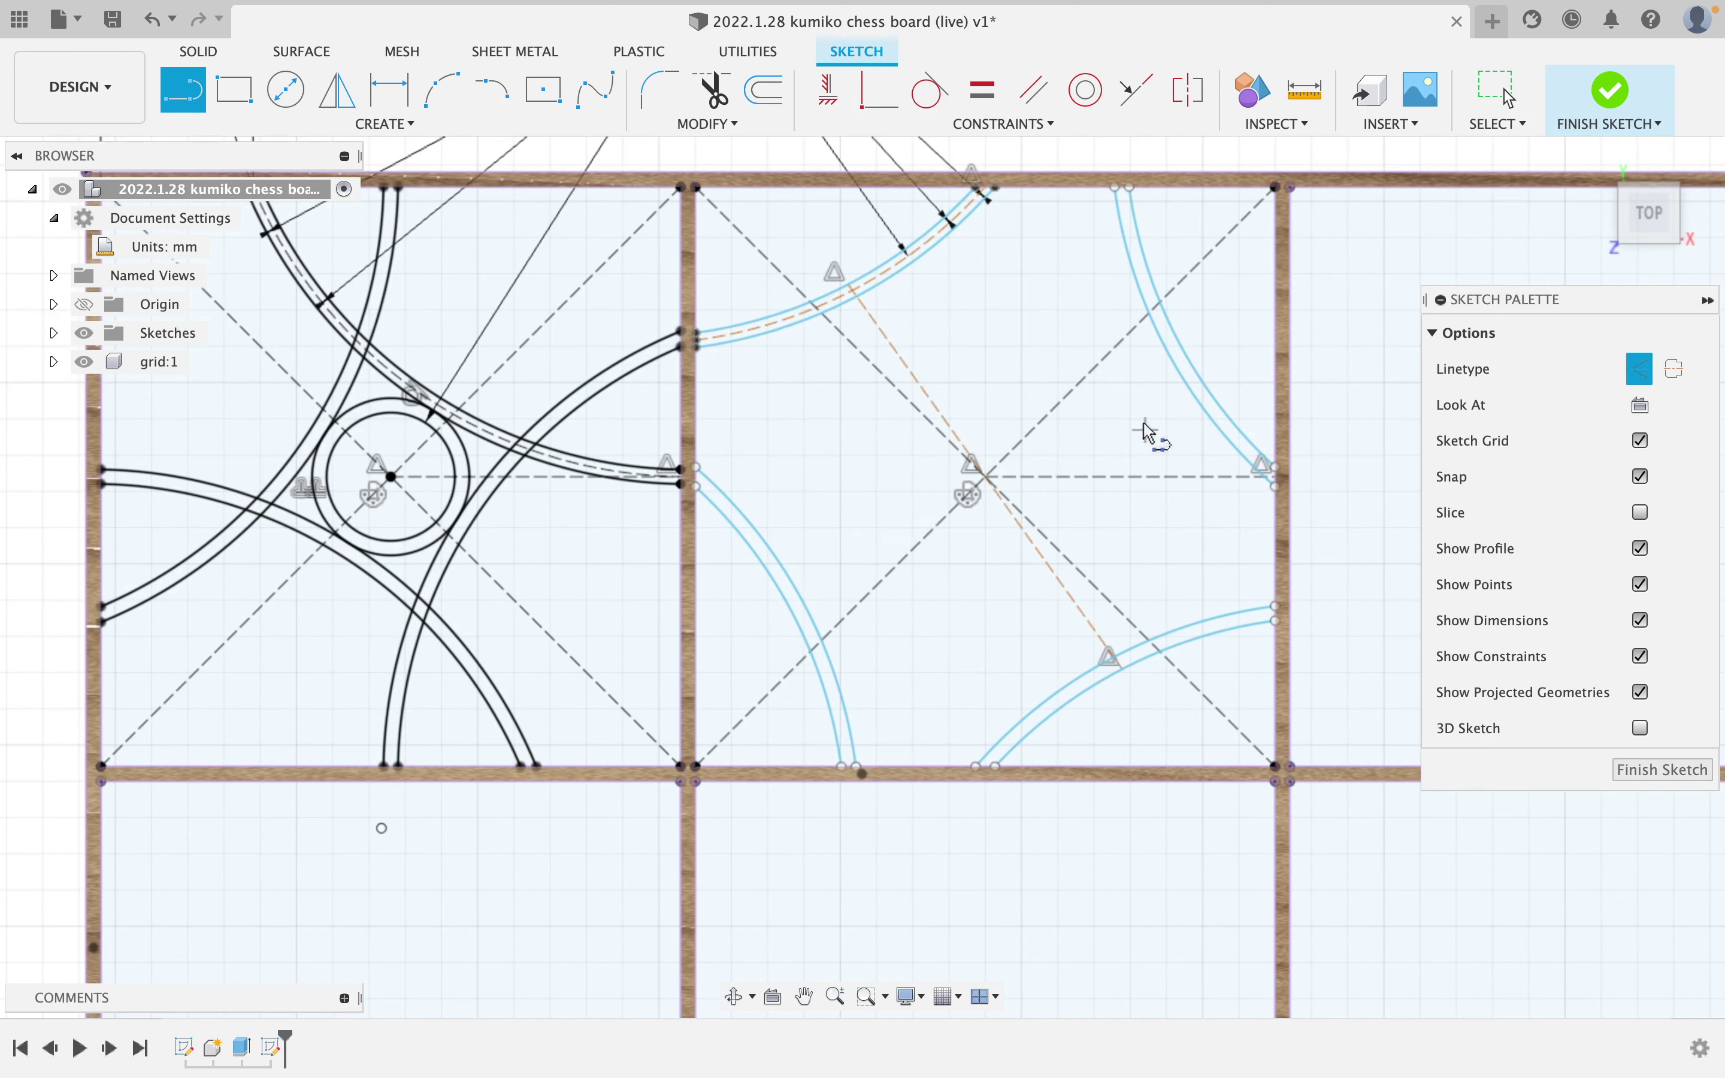
left_click(1181, 345)
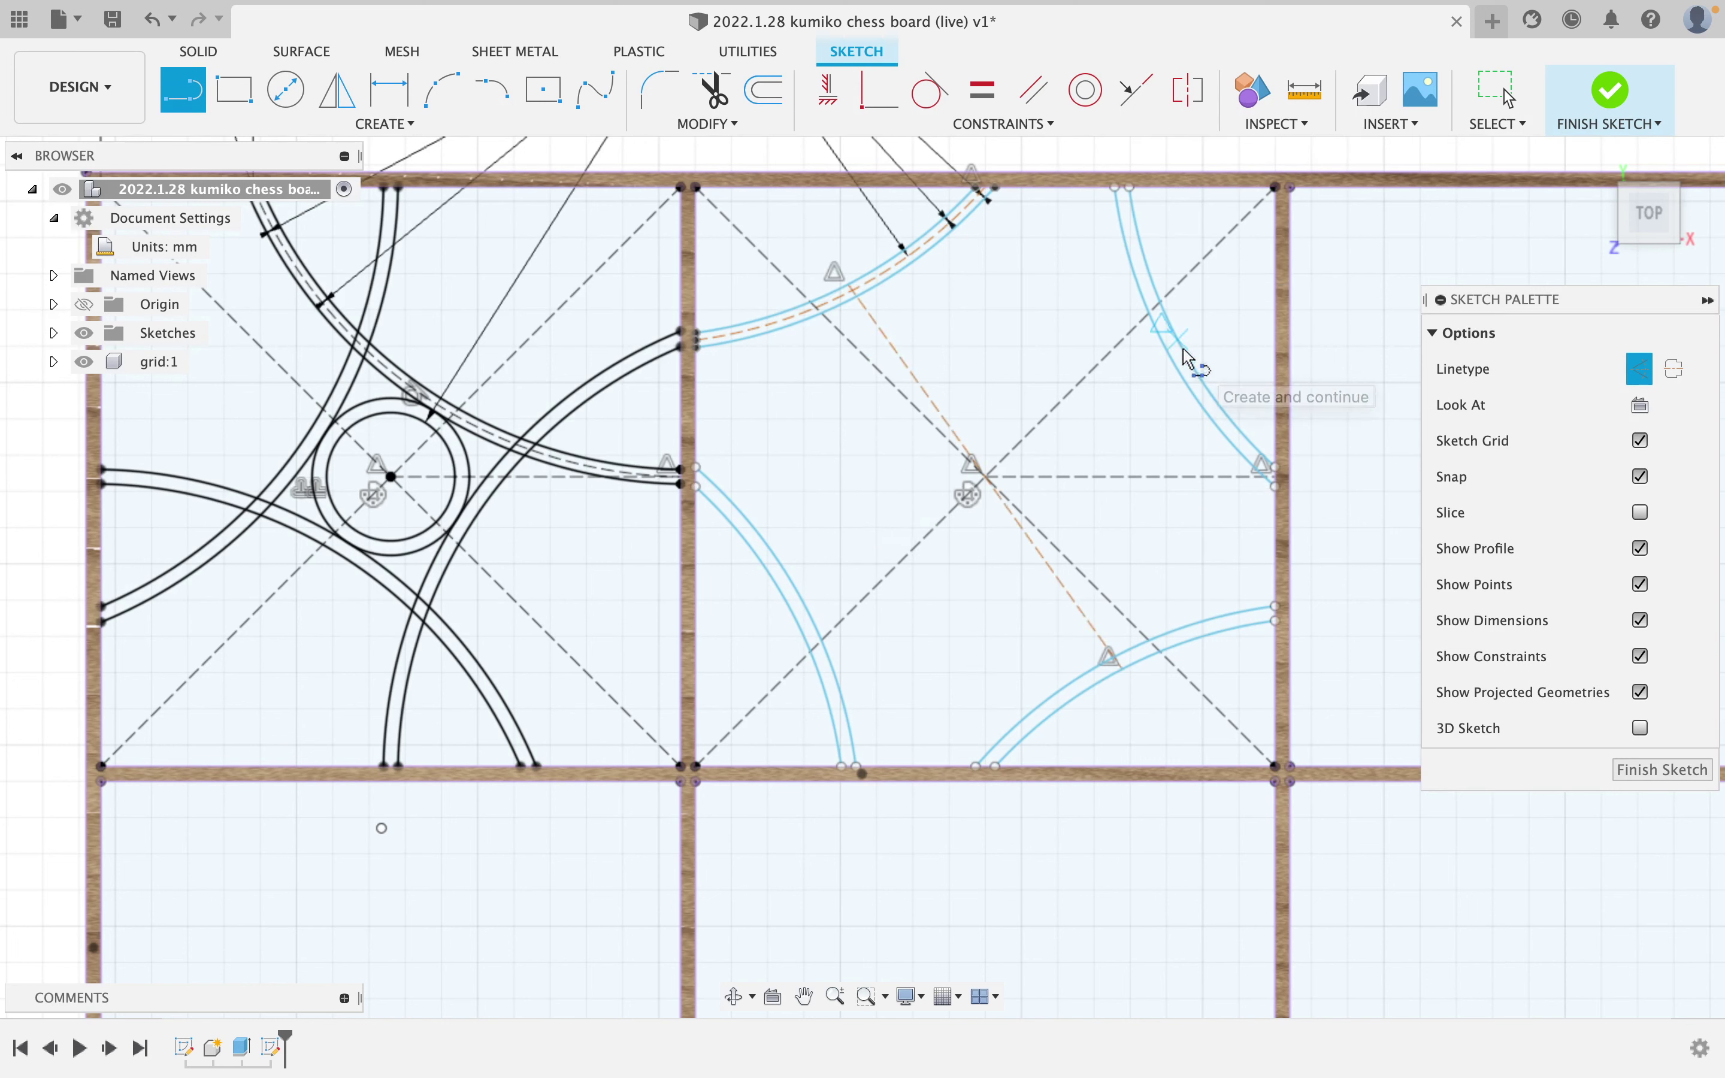
left_click(793, 606)
key("Escape")
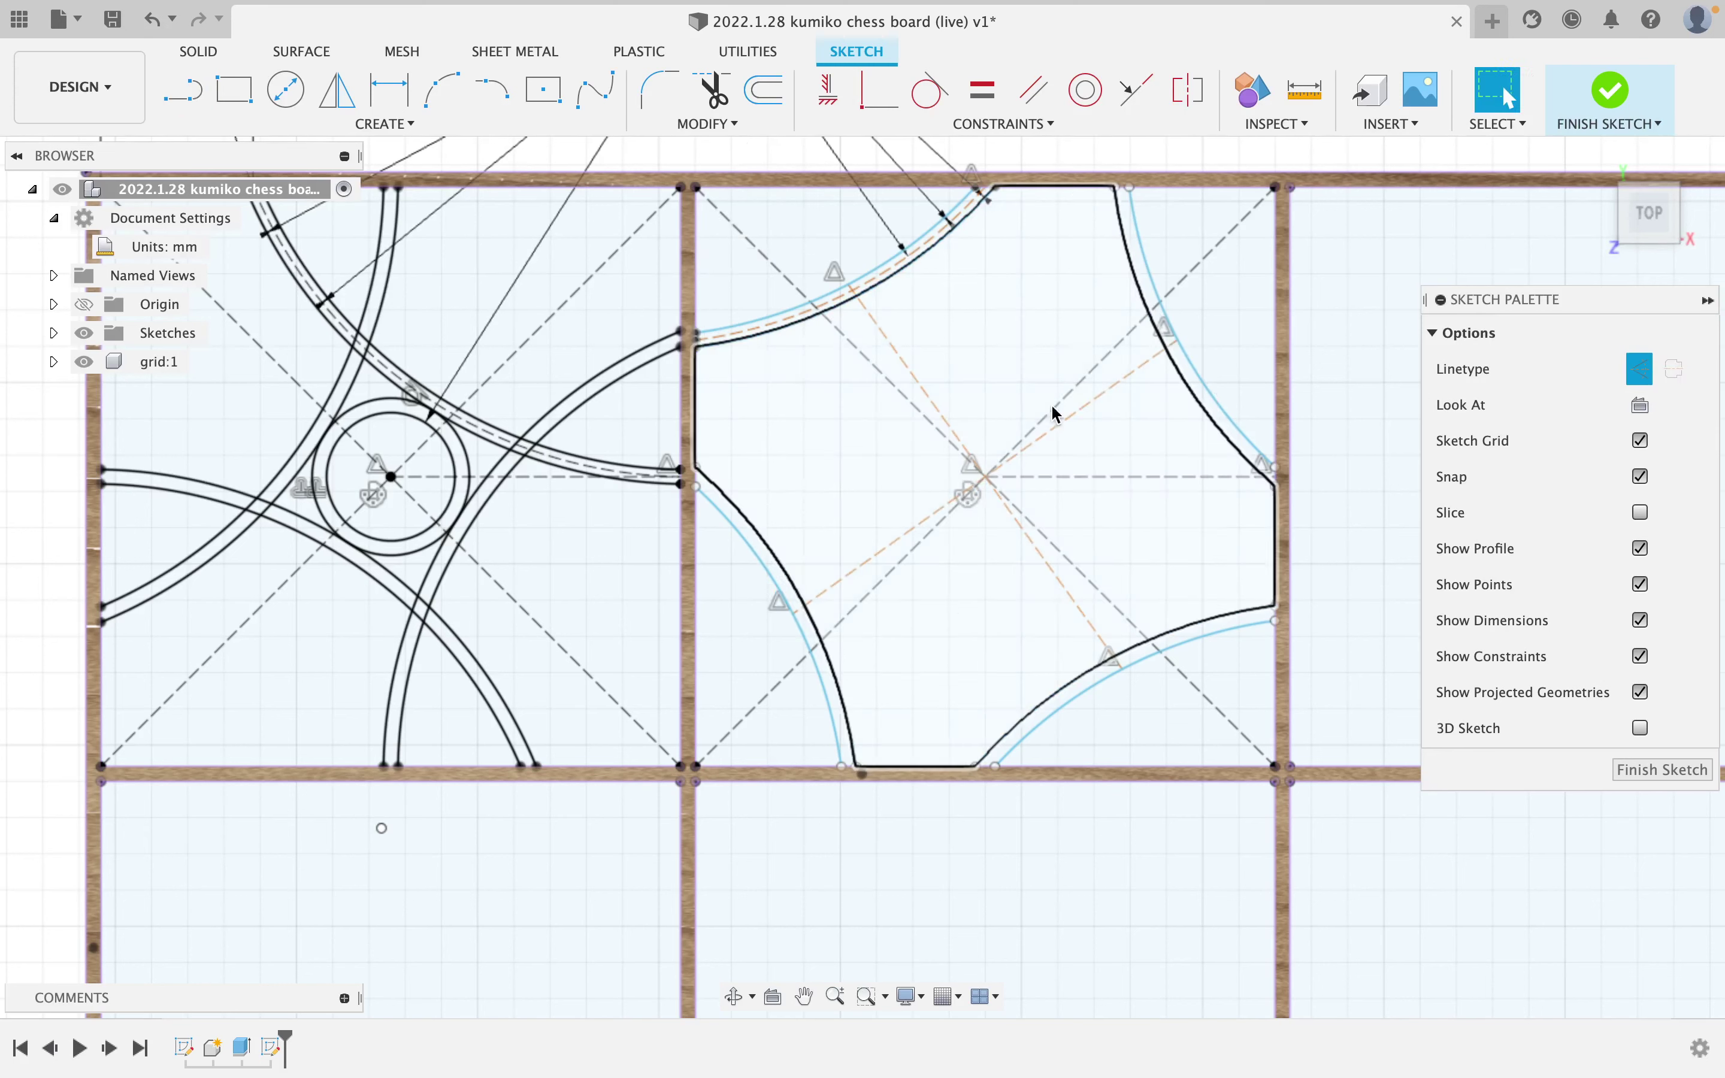
Draw a three-point arc between the construction line ends on the left and upper-left arcs, bulging toward the cell's centre.
left_click(440, 90)
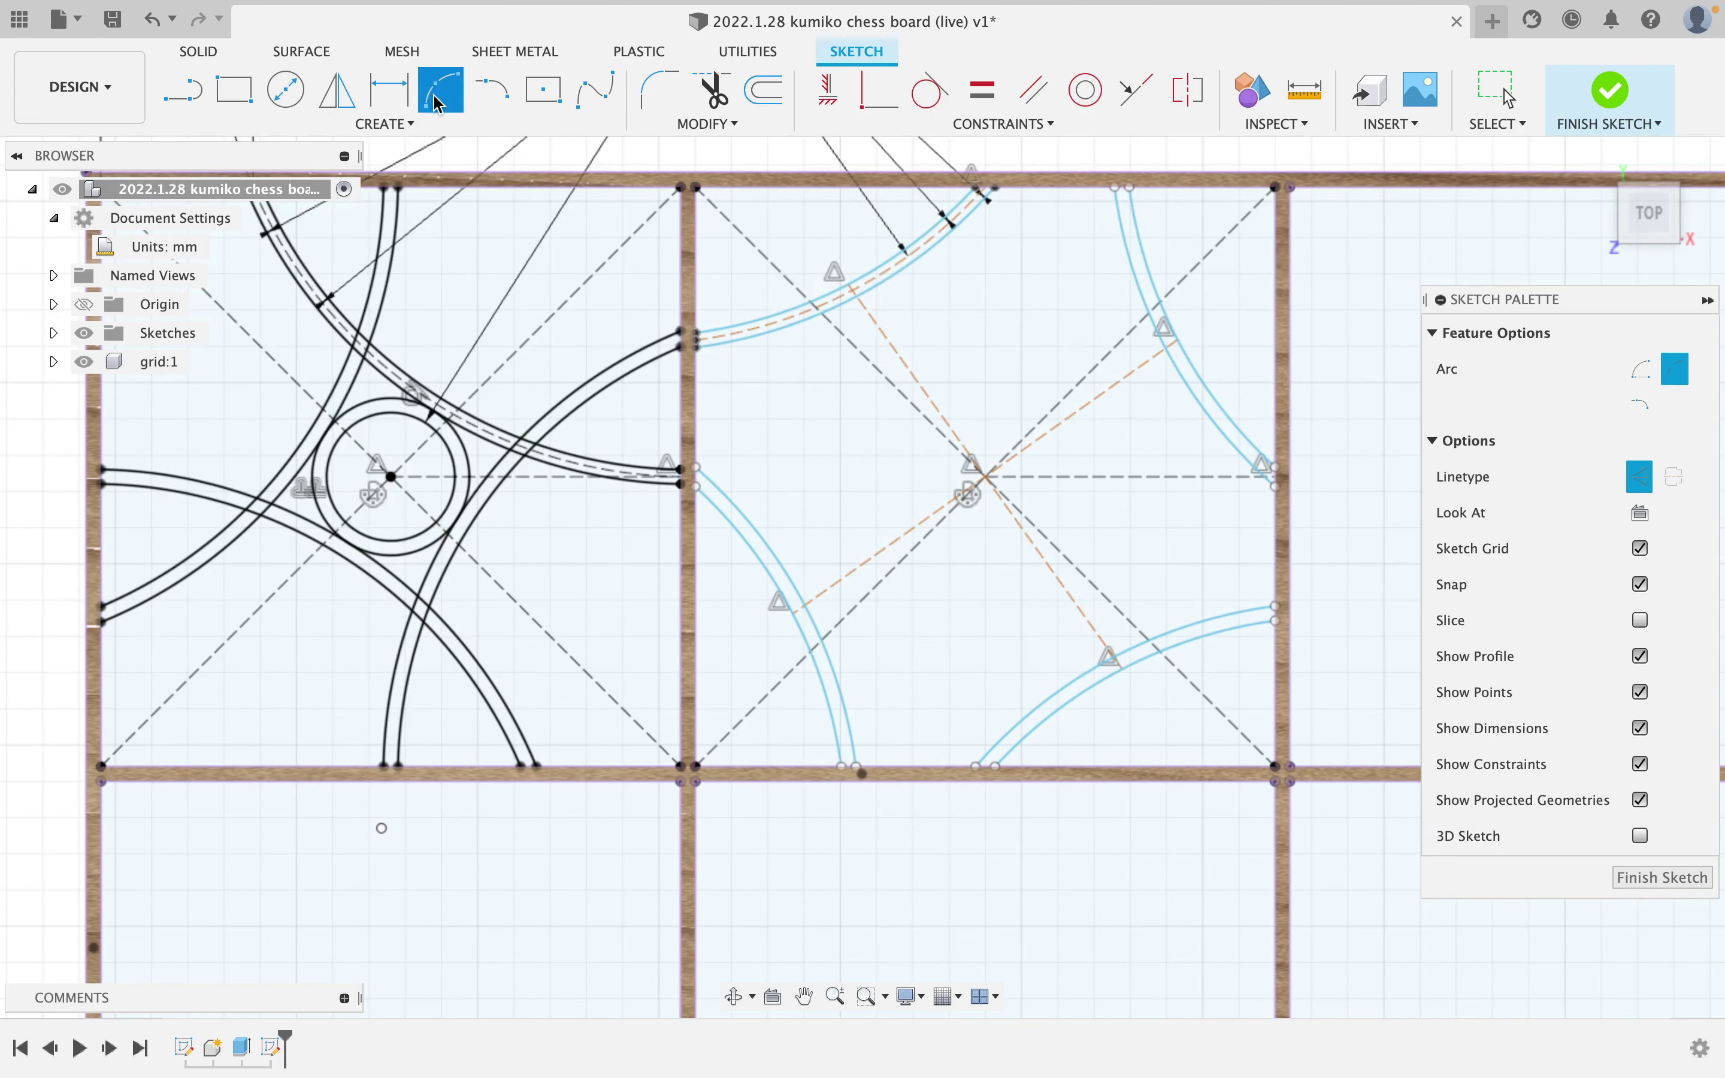
left_click(792, 611)
left_click(849, 285)
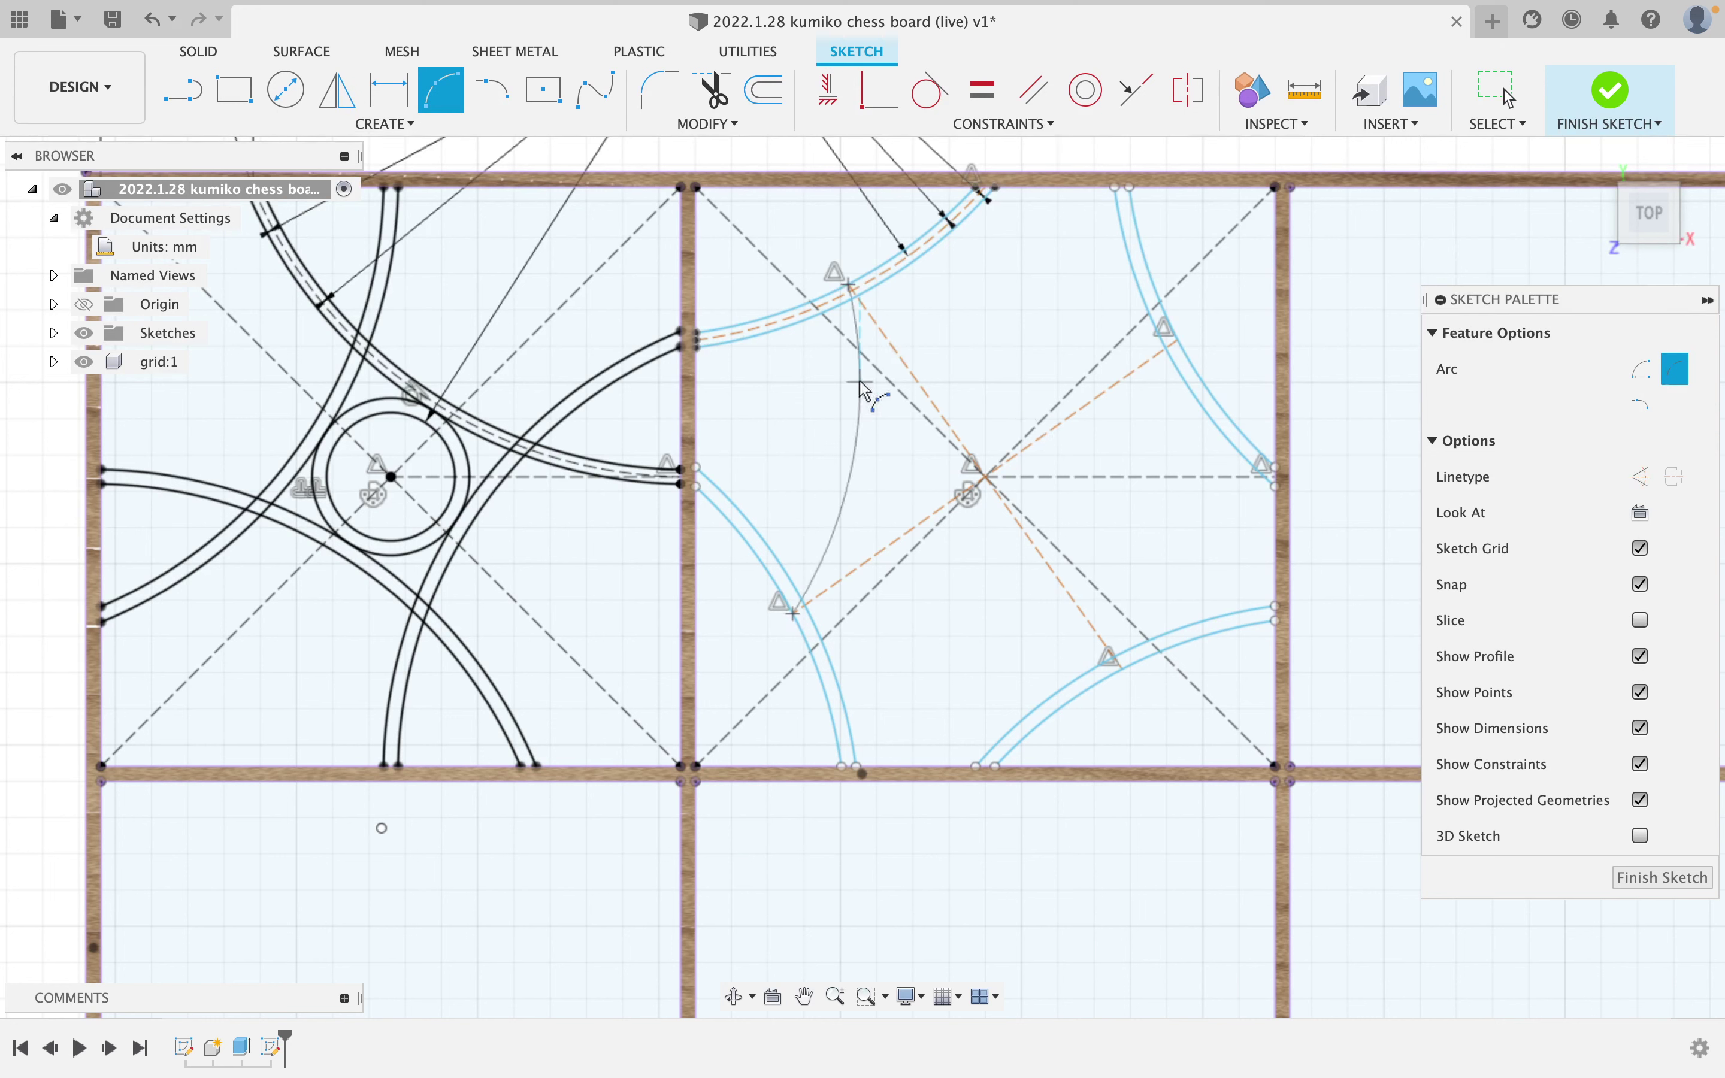
left_click(888, 415)
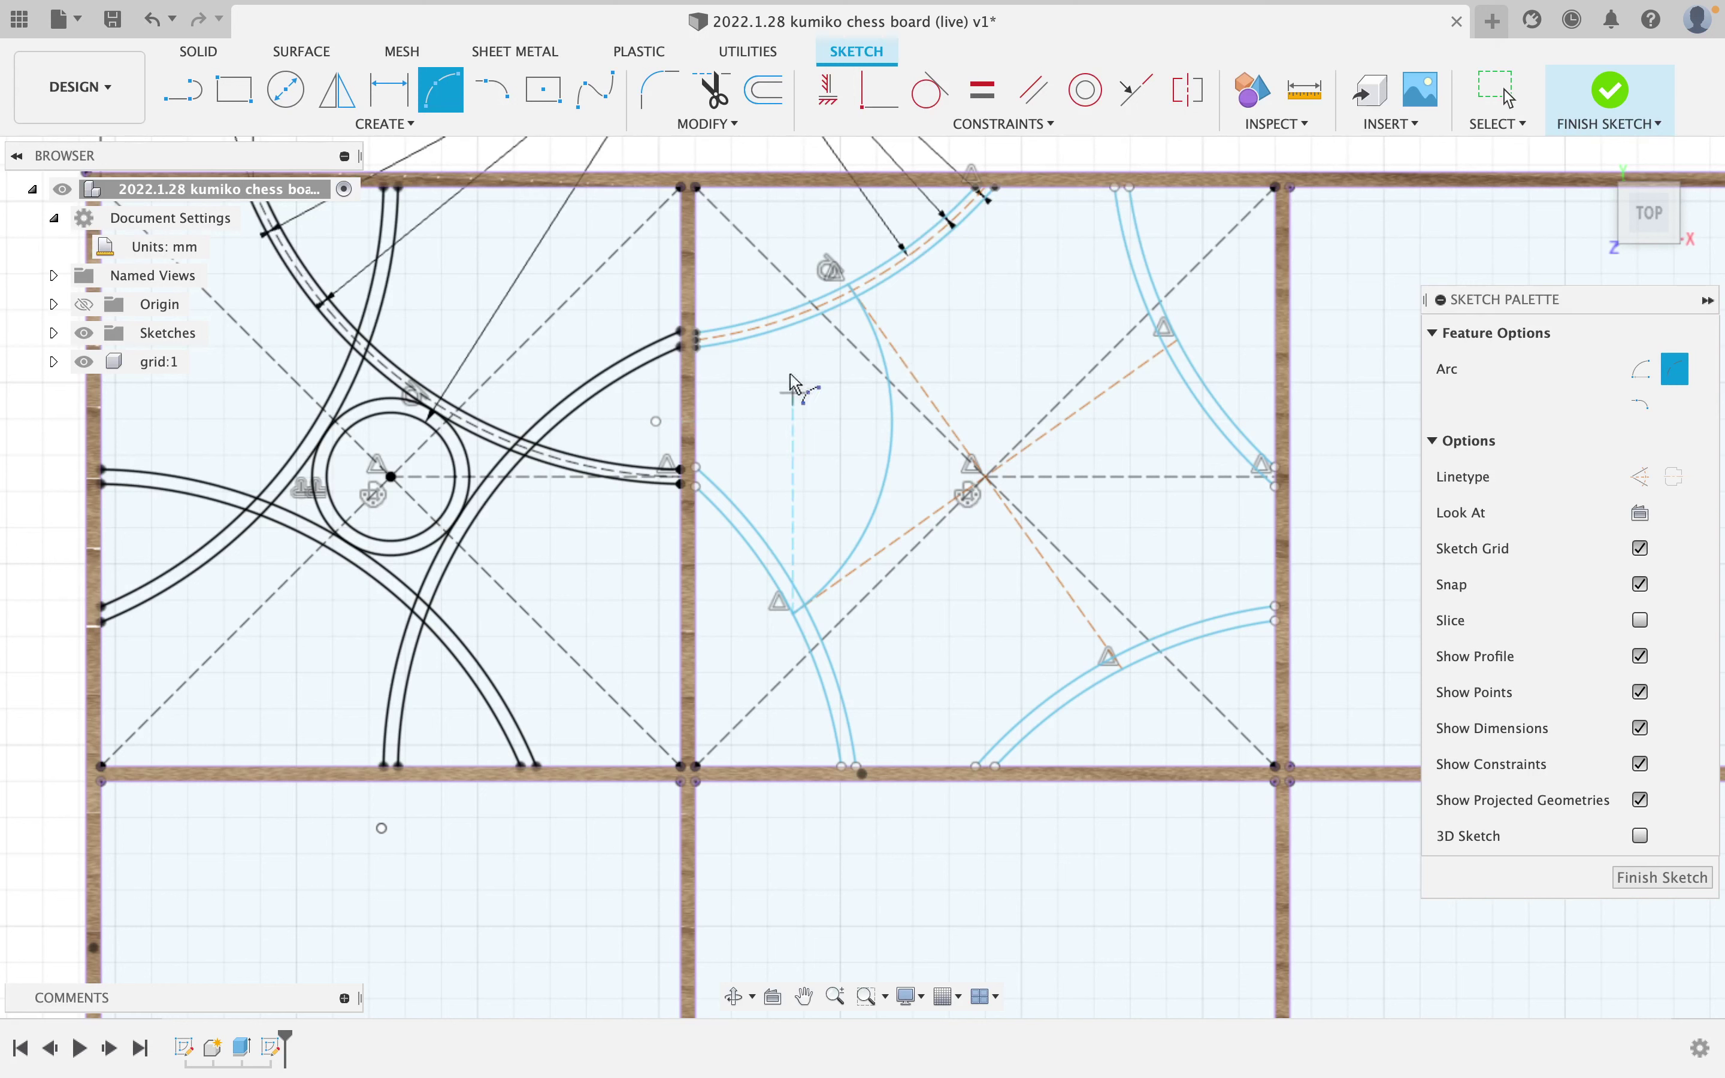
Convert the newly drawn three-point arc in the second cell to construction geometry.
key("Escape")
left_click(896, 457)
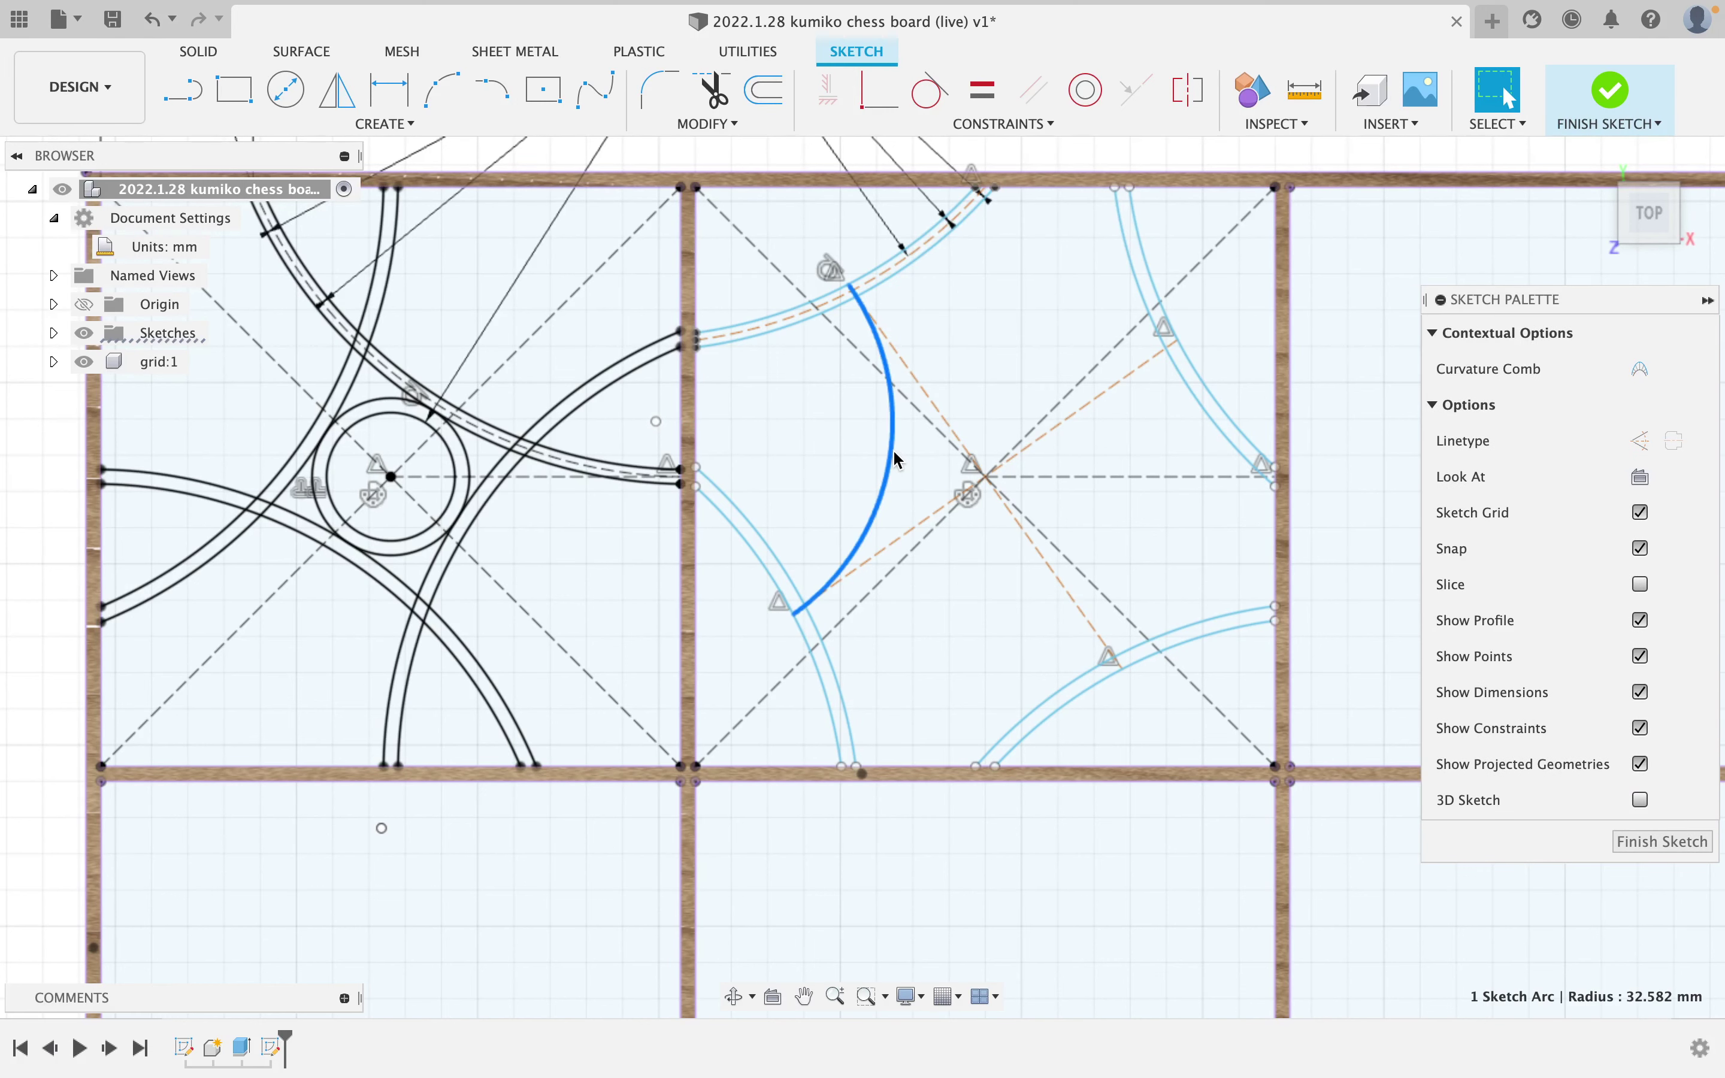
key("x")
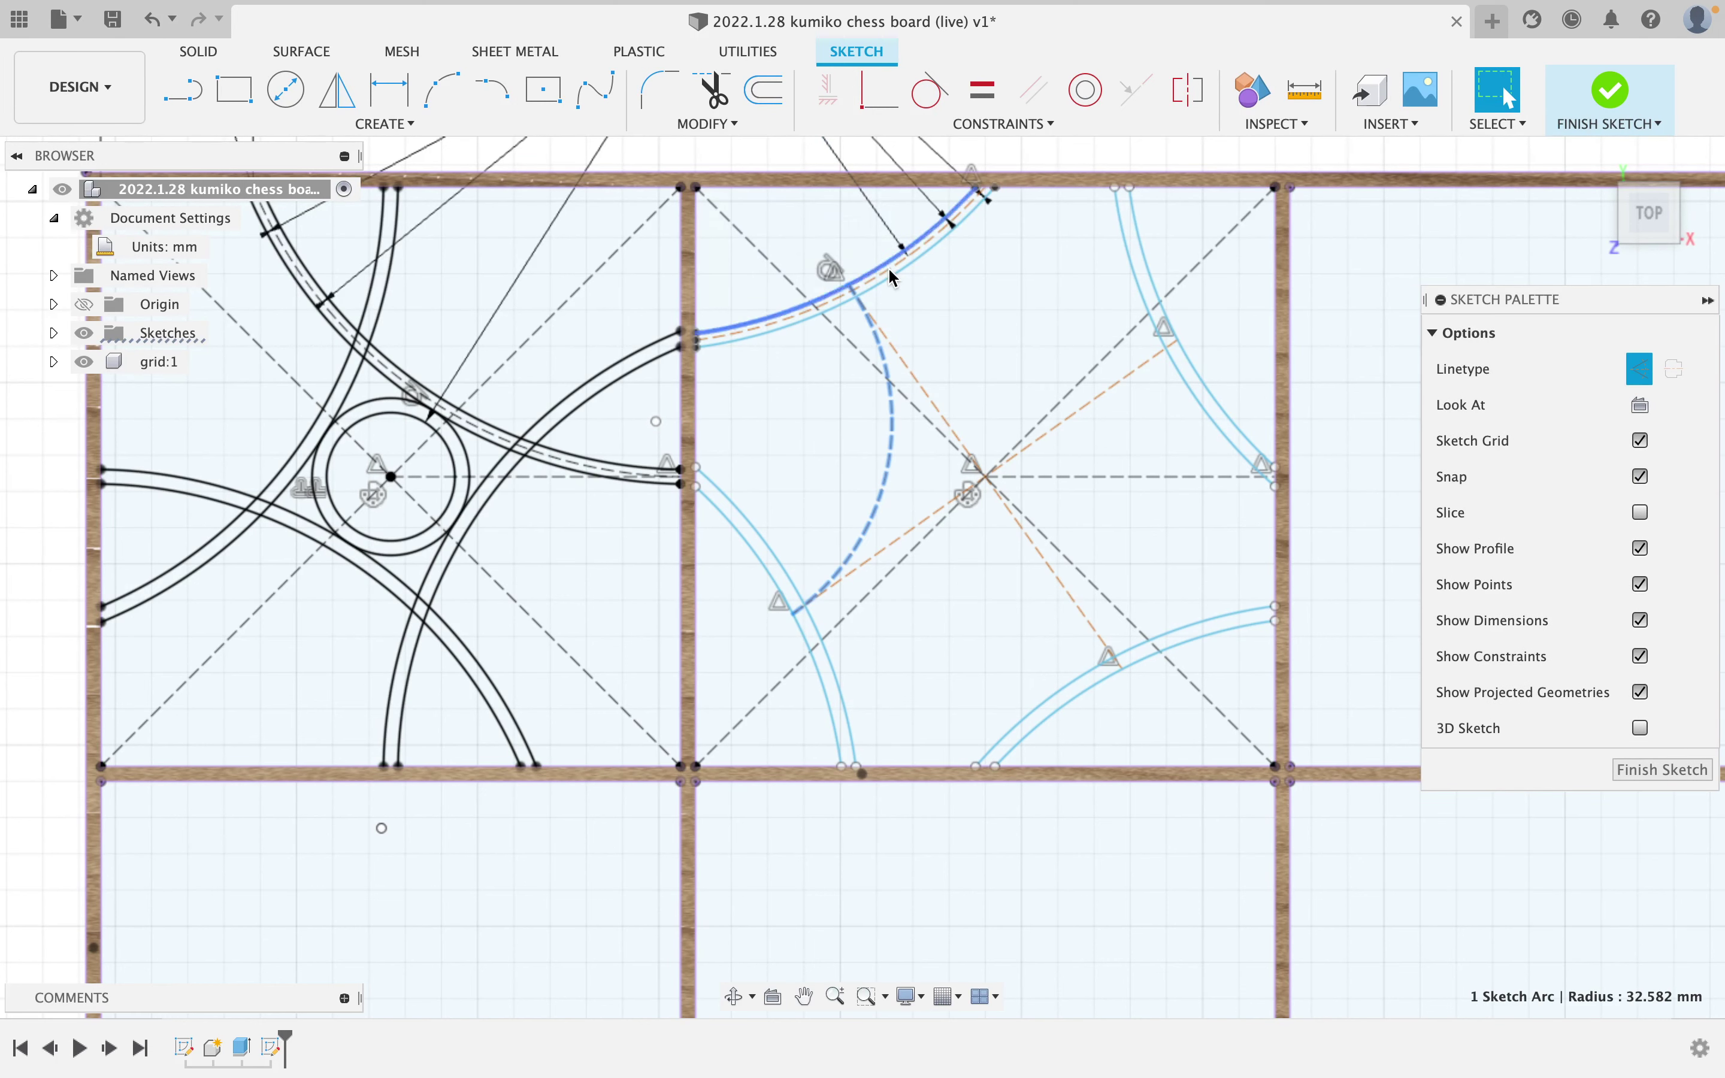
Make the construction arc tangent to the construction line meeting its lower-left end.
left_click(930, 91)
left_click(901, 533)
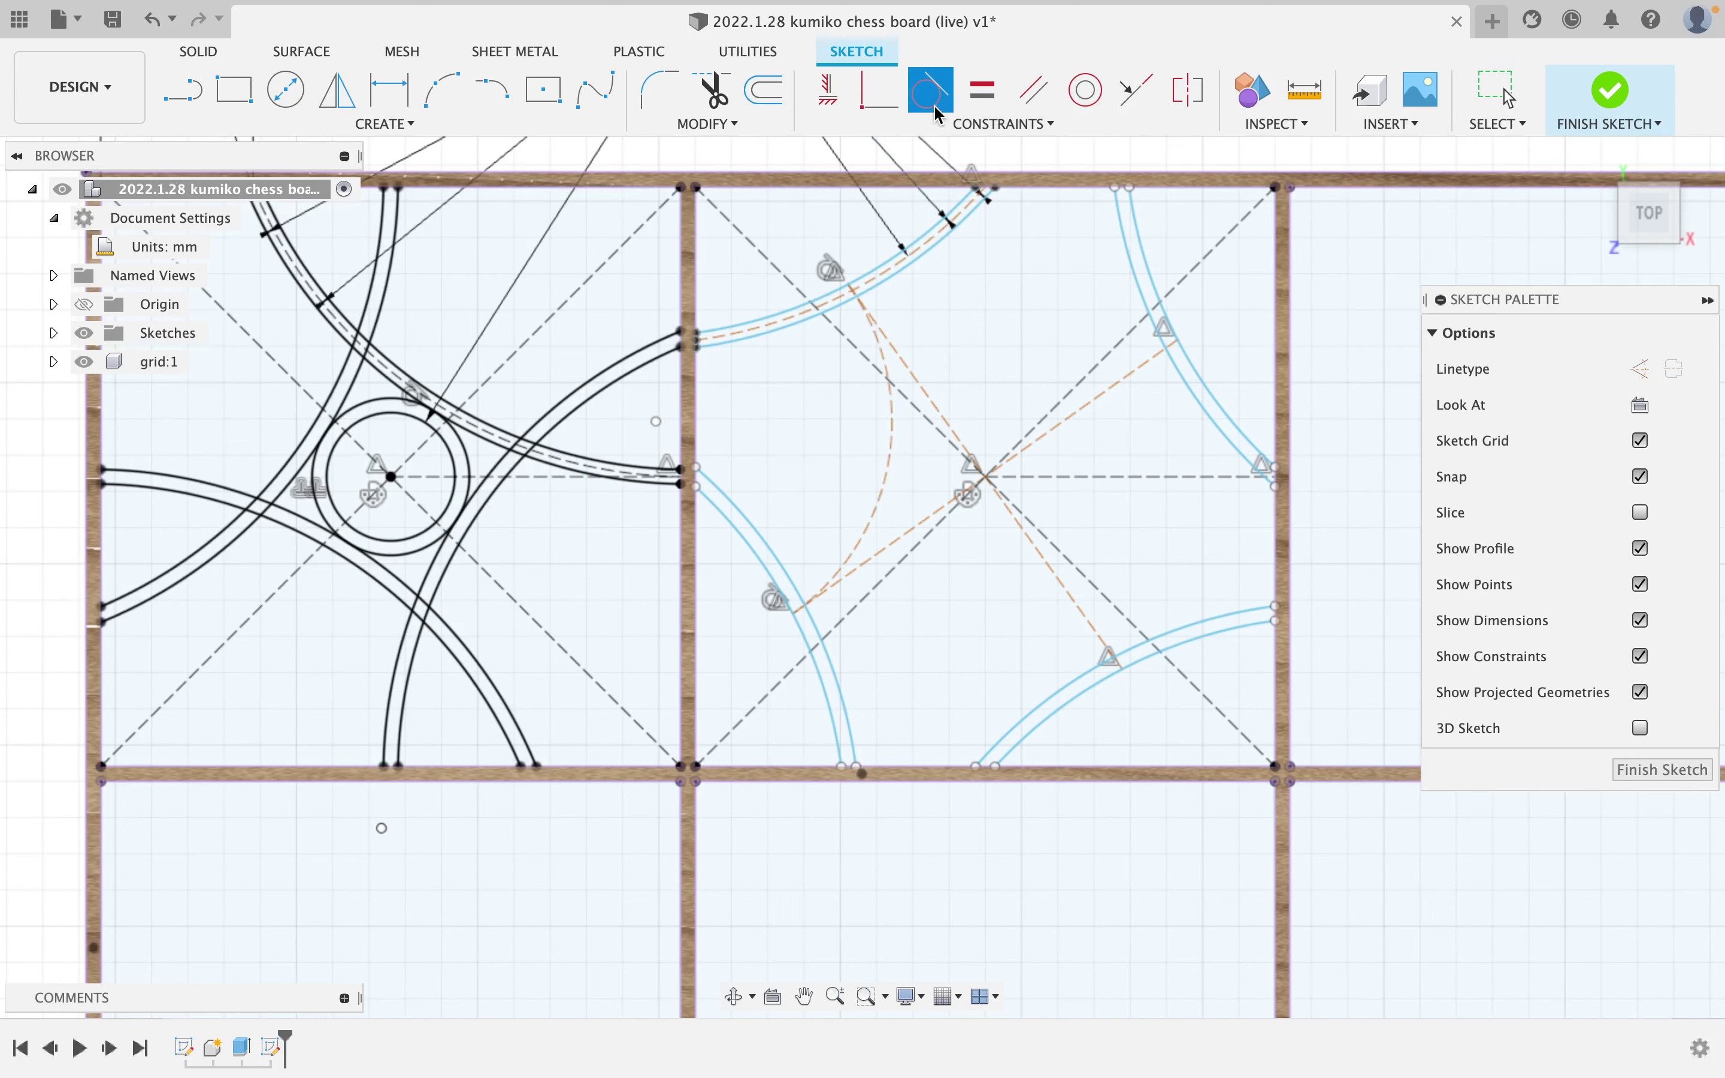
left_click(962, 126)
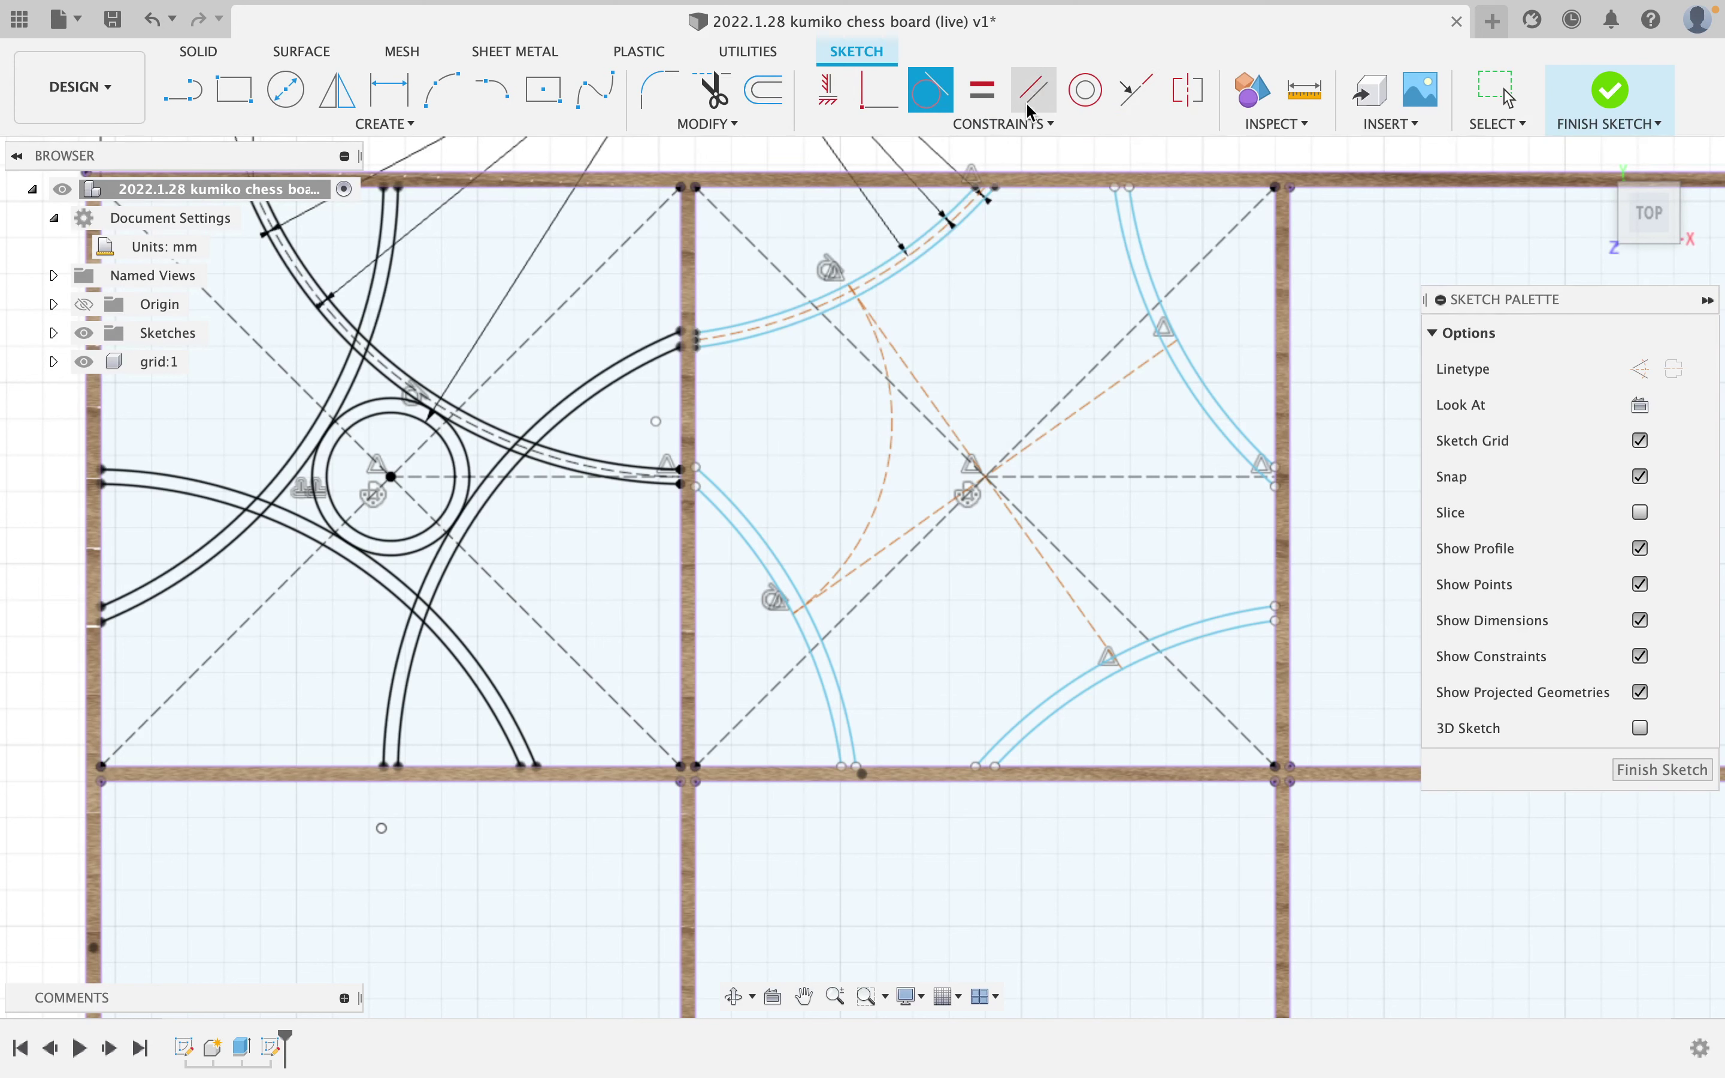
key("Escape")
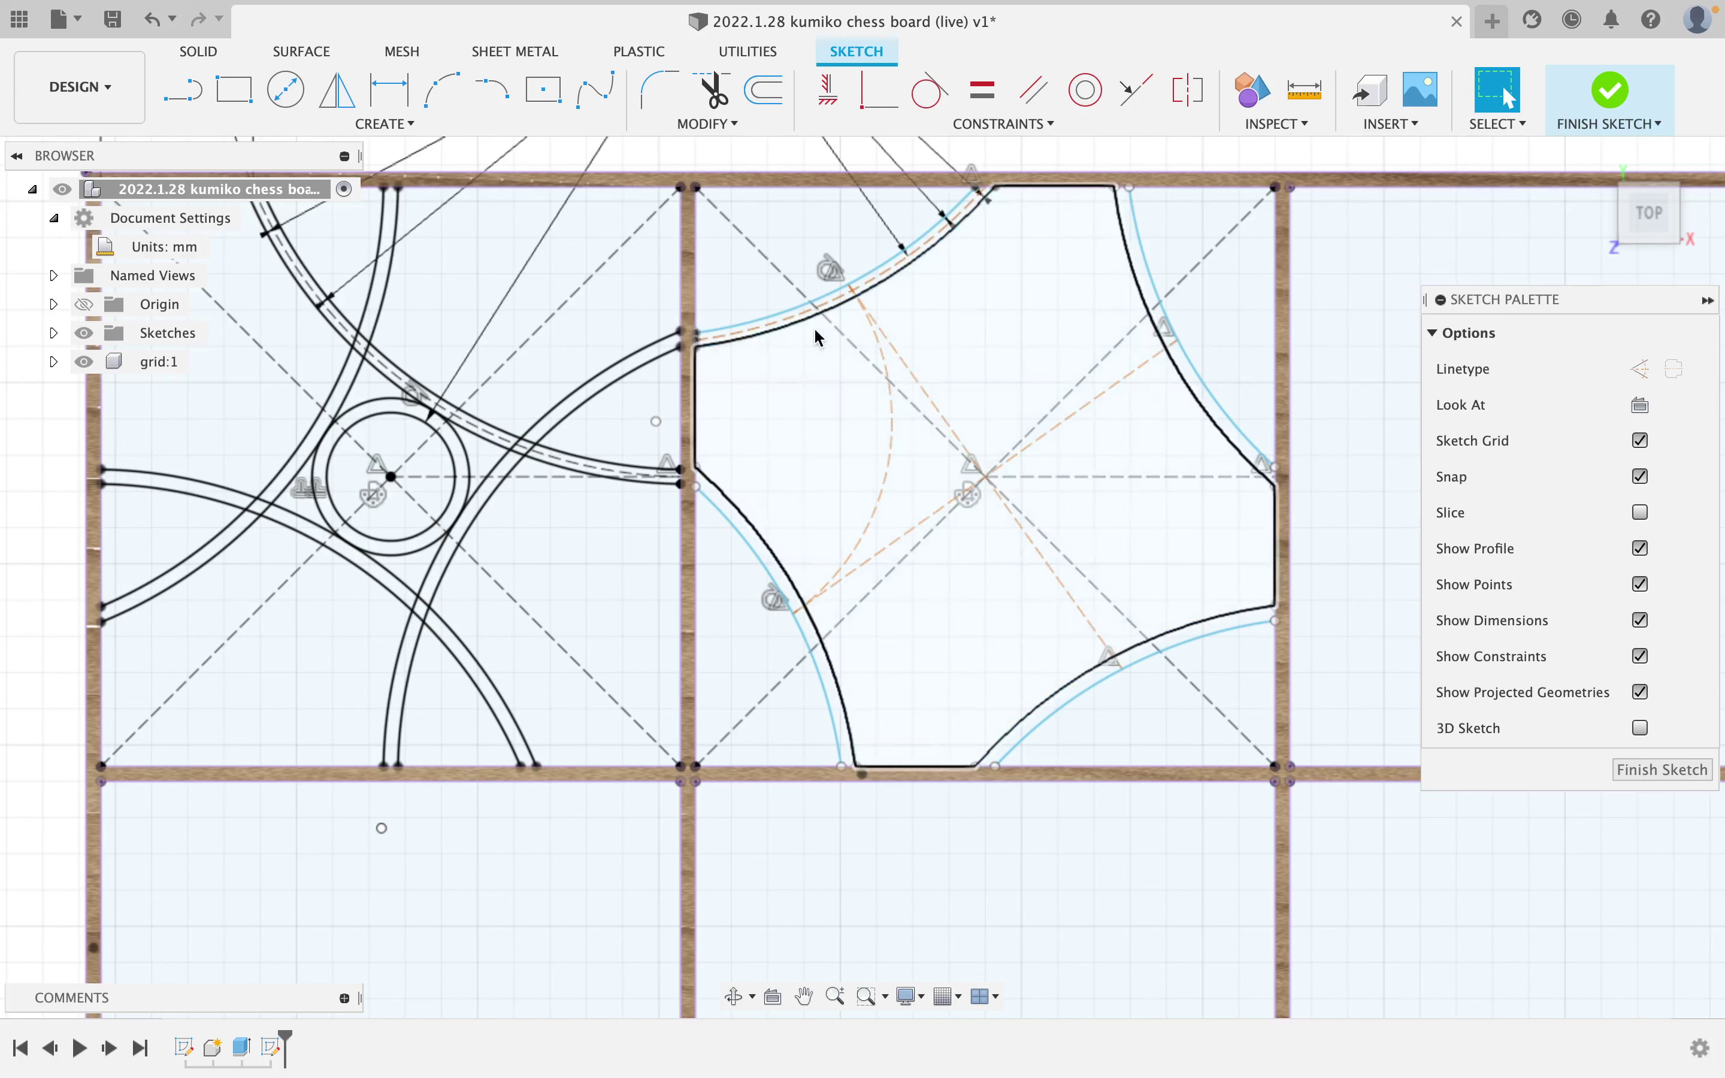
Offset the construction arc by 1 mm on both sides to outline a curved strip.
left_click(892, 427)
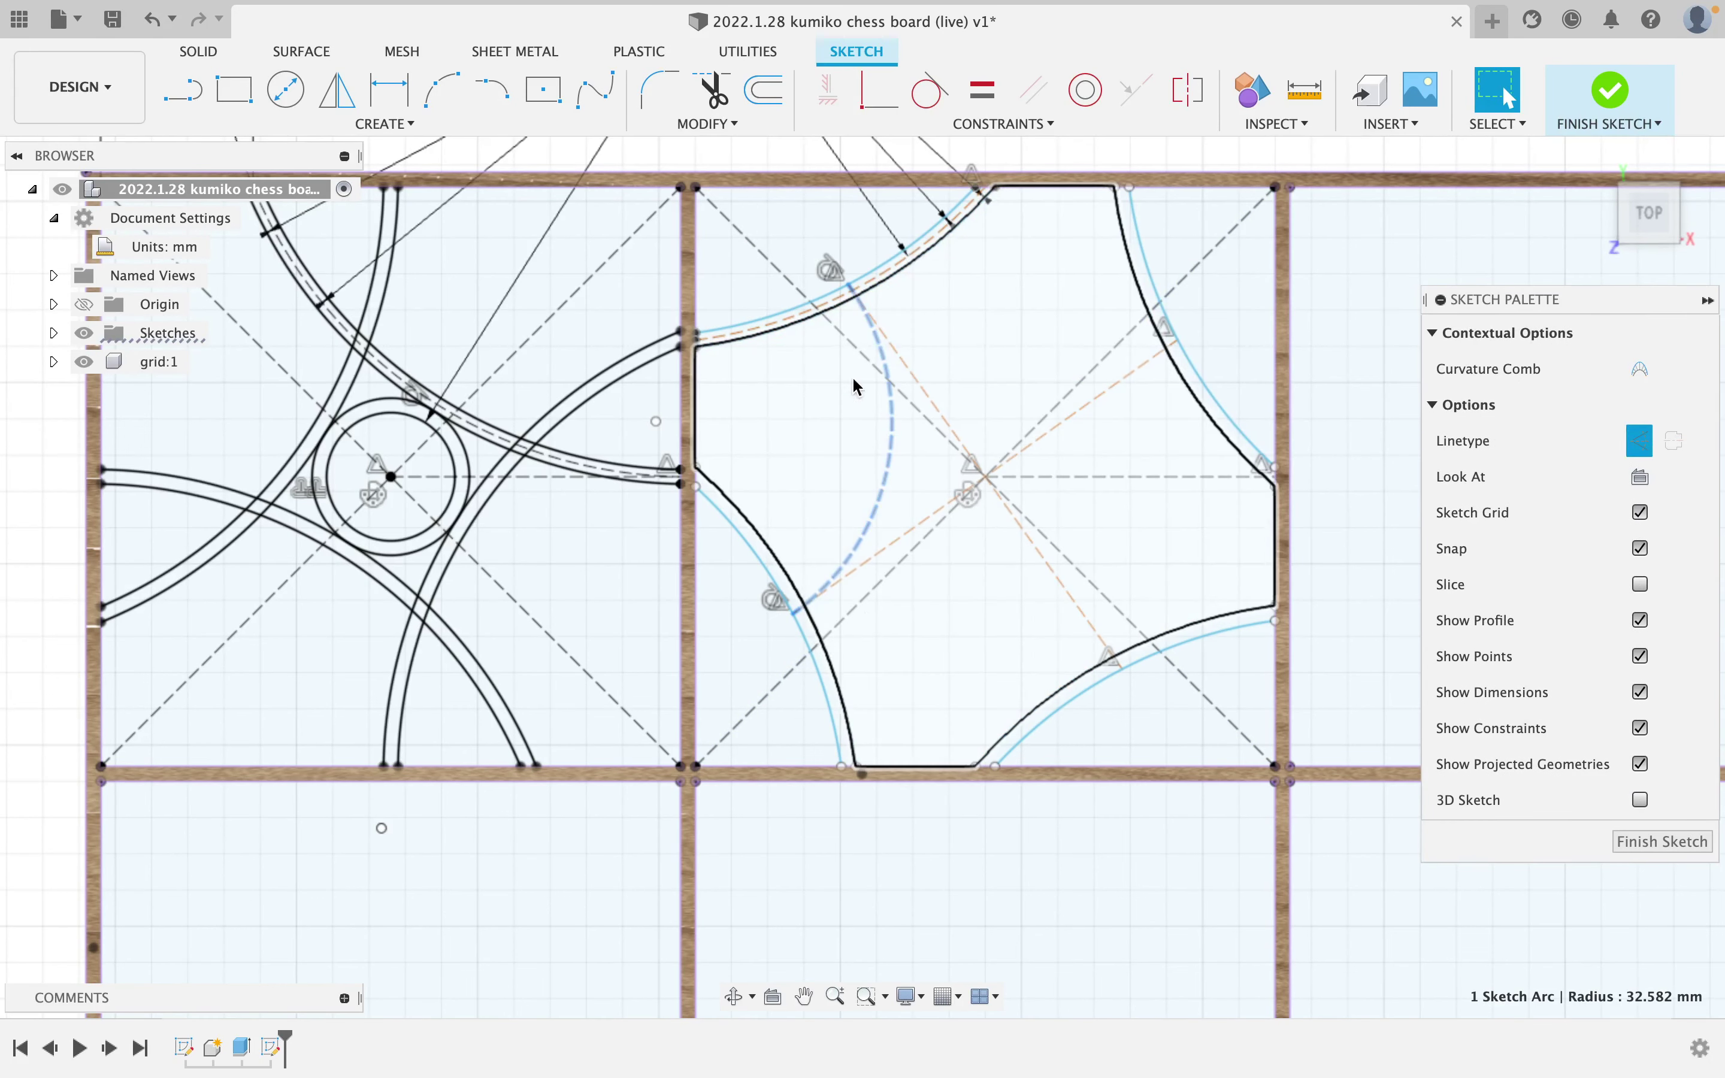
key("o")
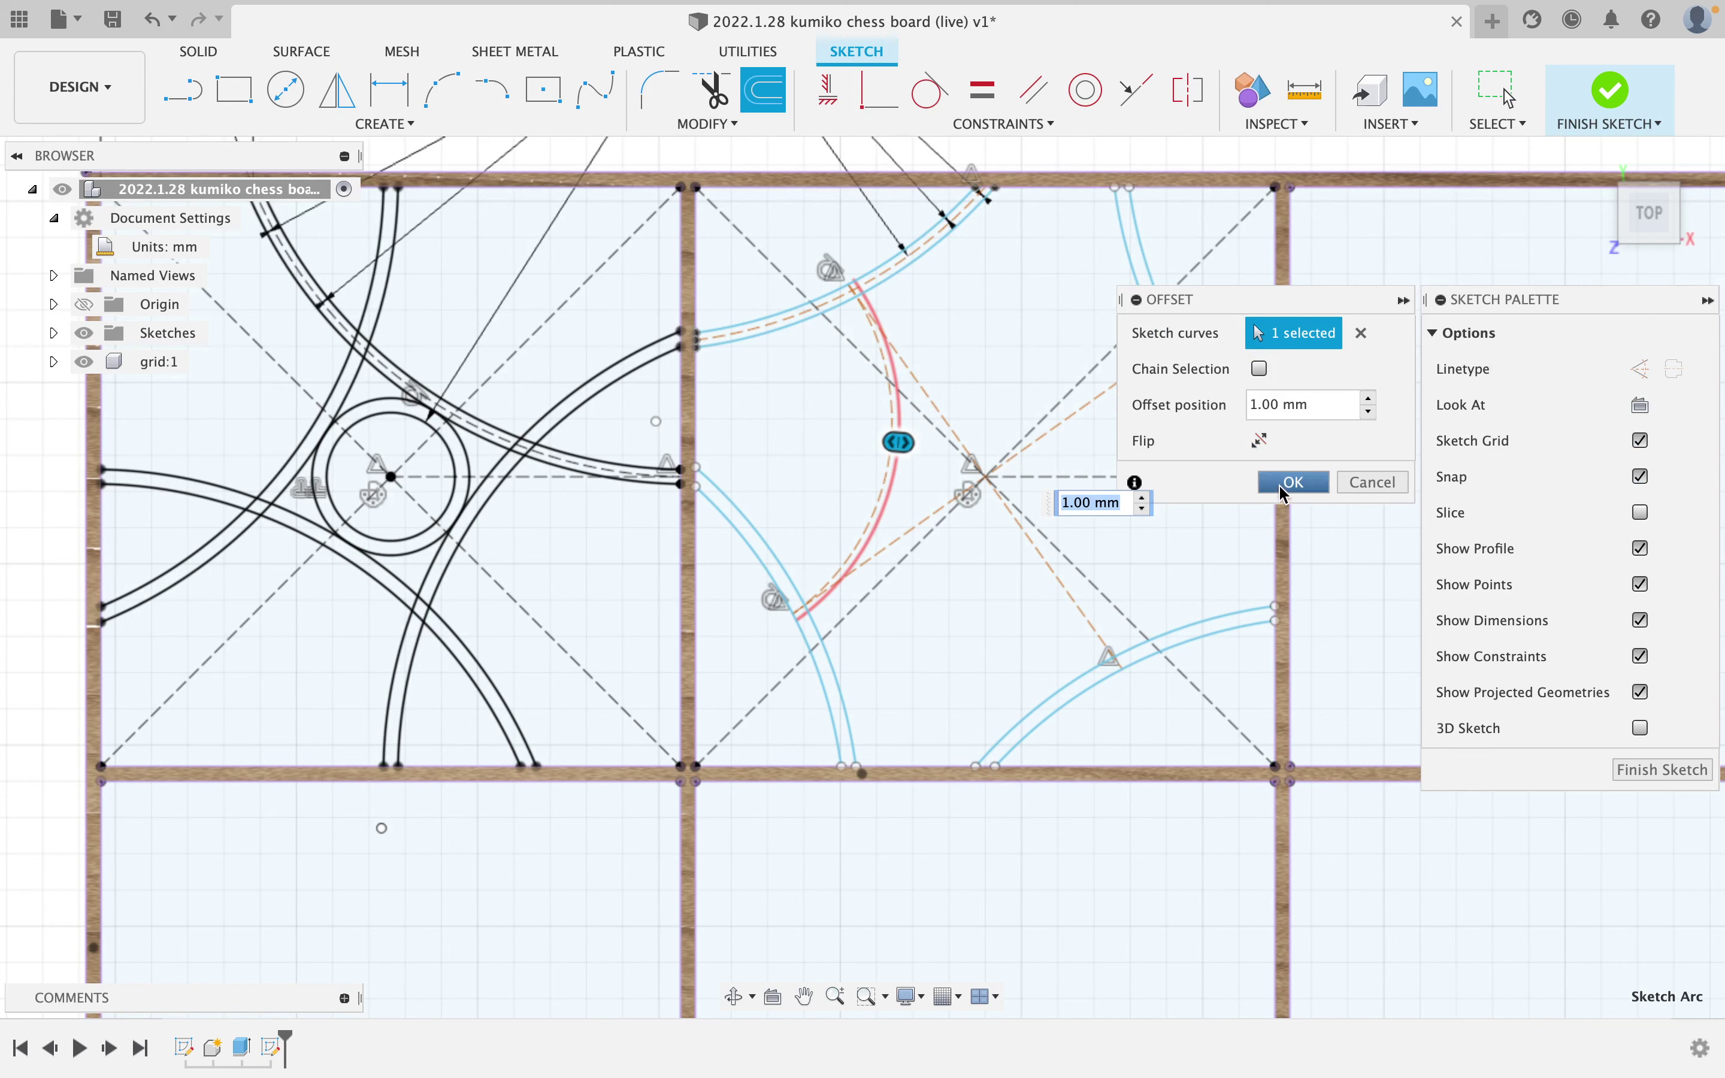
key("Return")
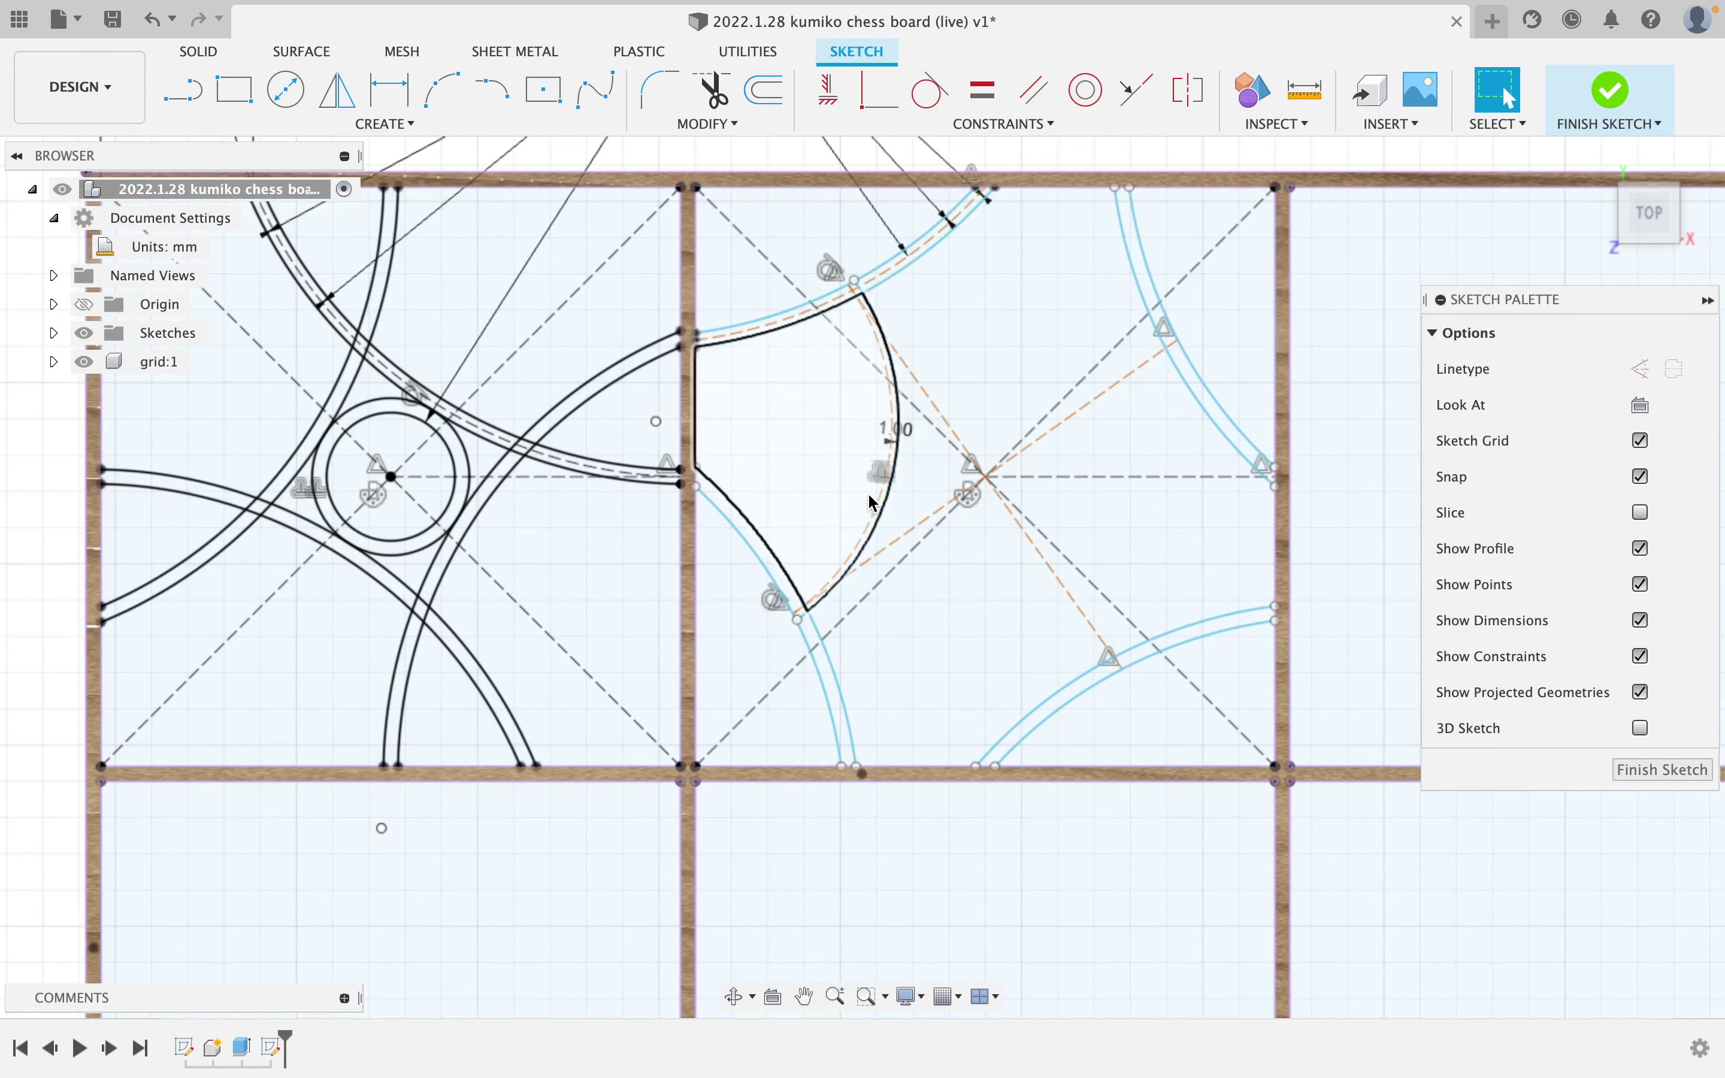
left_click(872, 503)
key("o")
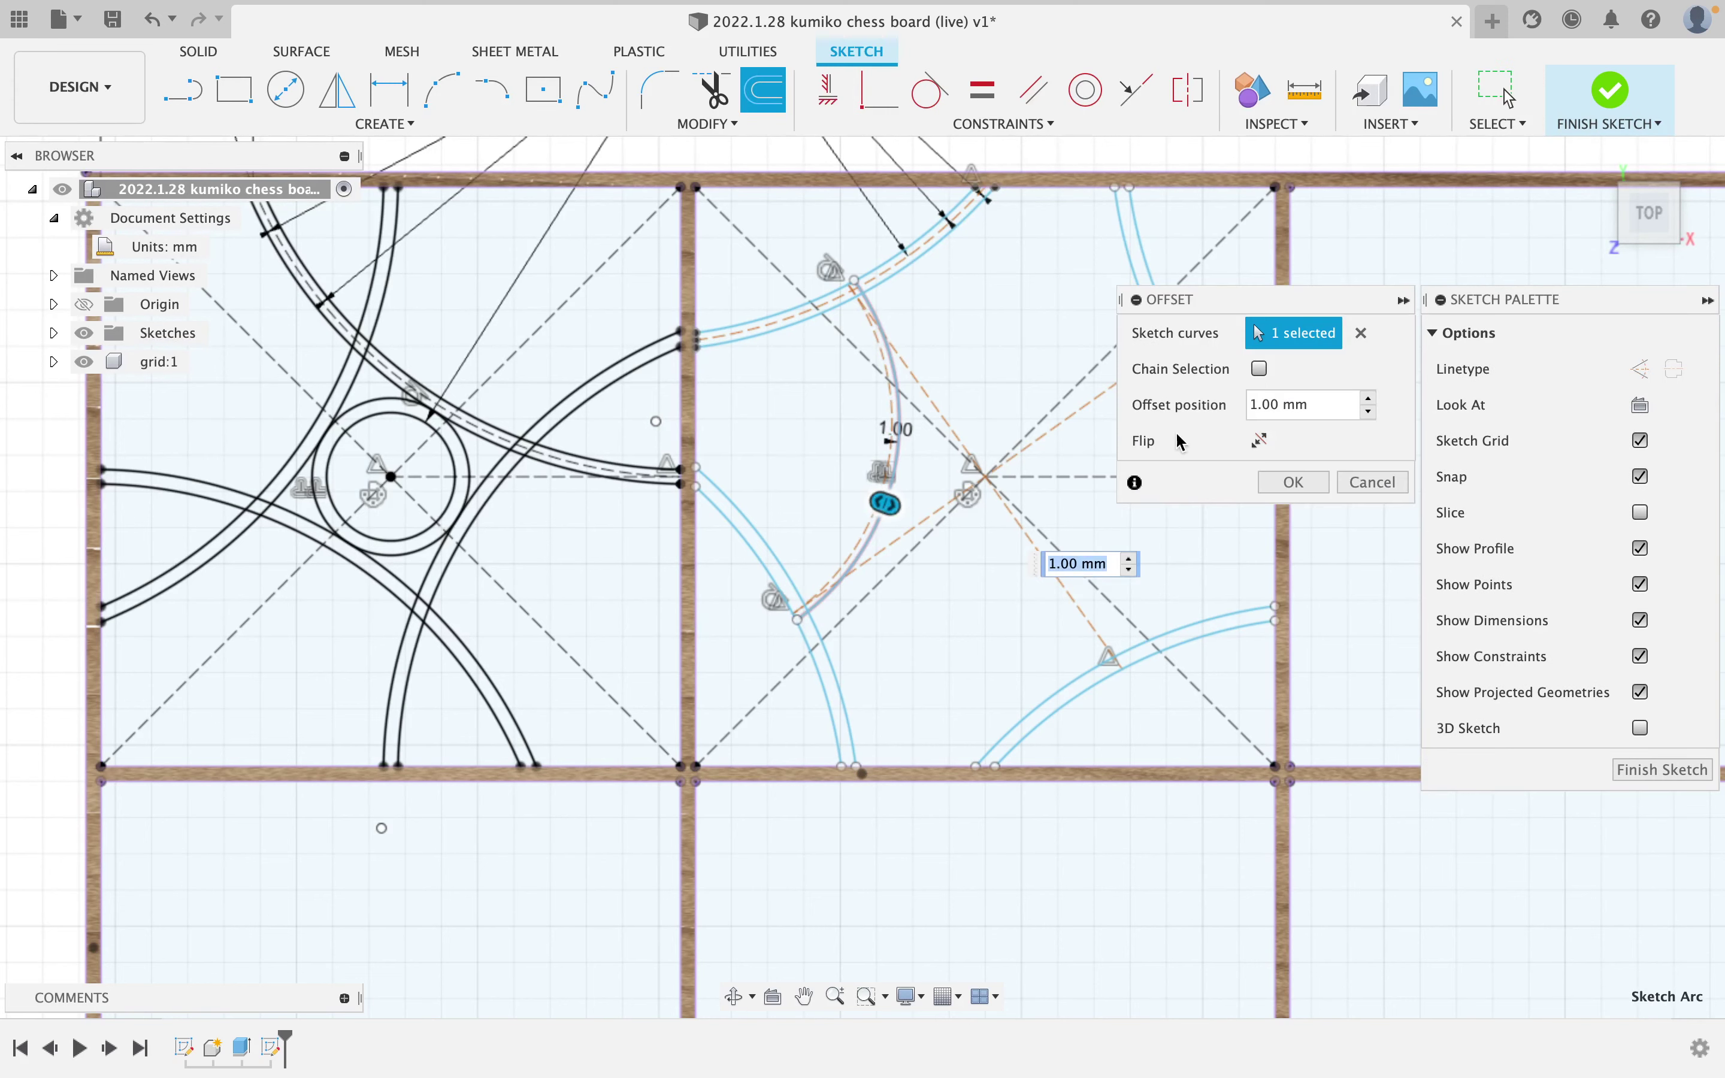
left_click(1260, 441)
left_click(1292, 482)
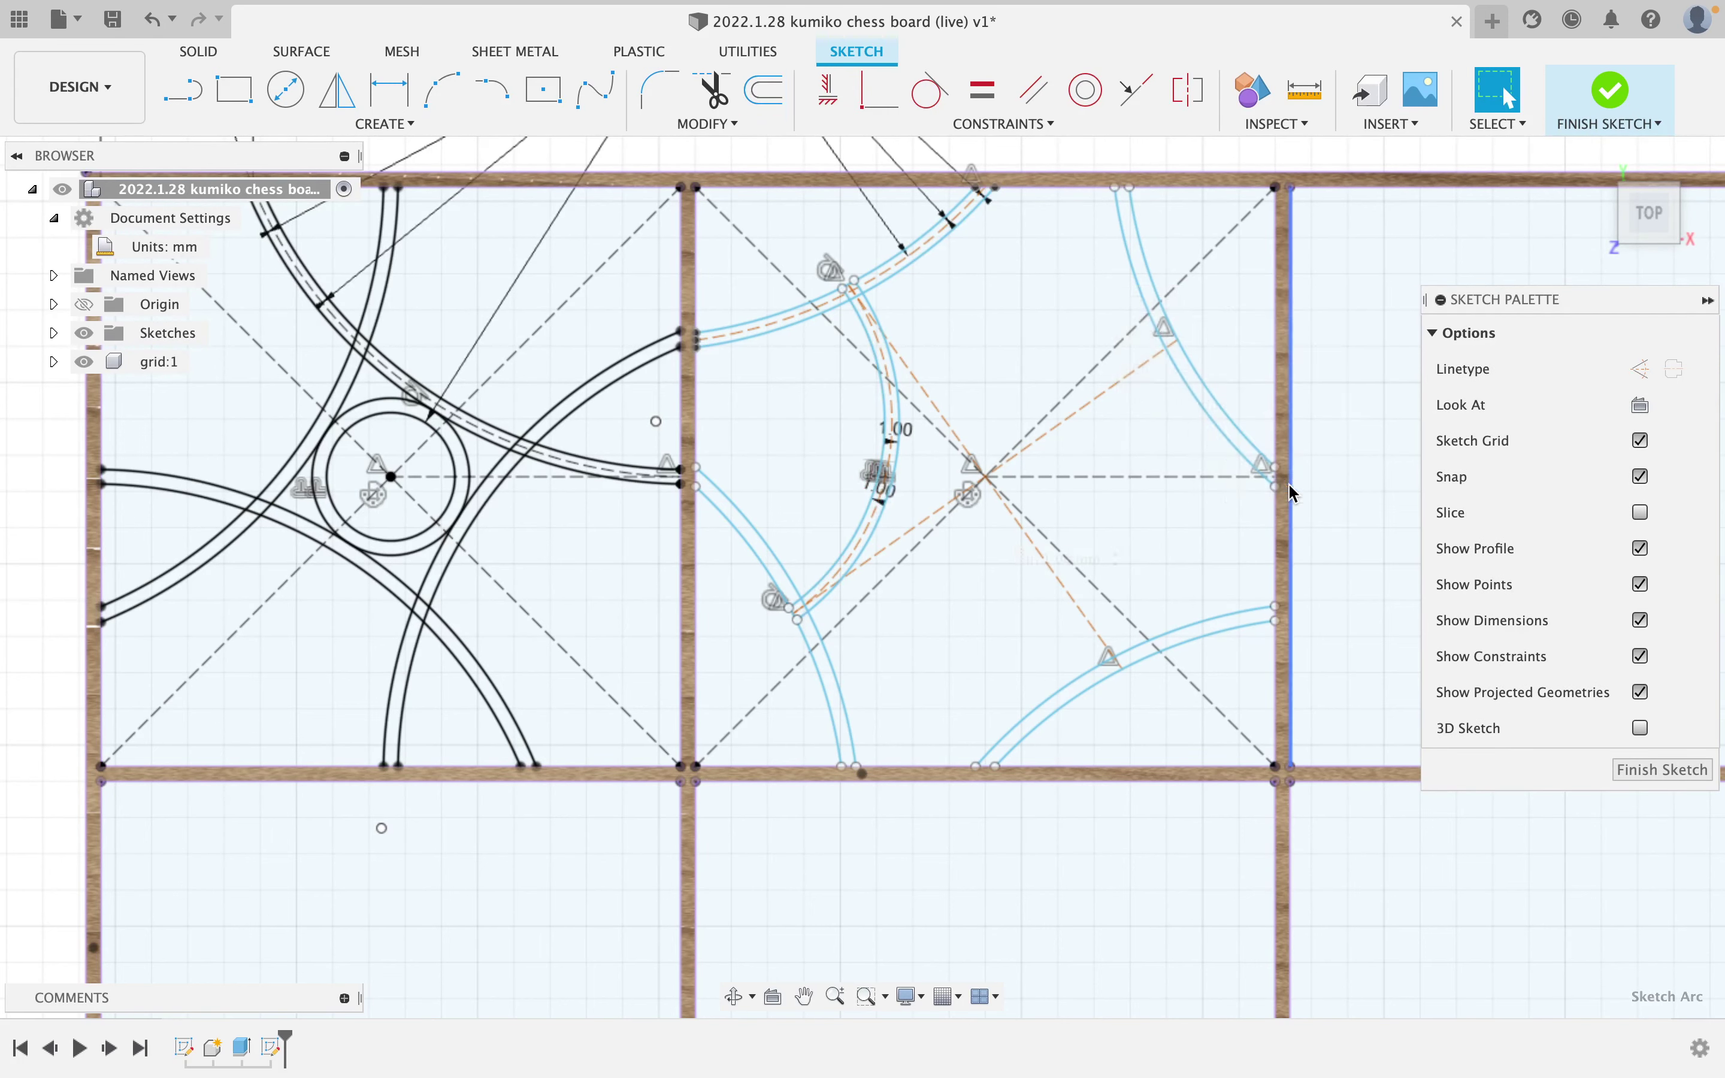
Examine where the ends of the new curved strip meet the neighbouring patterned arcs.
scroll(976, 482, "up", 3)
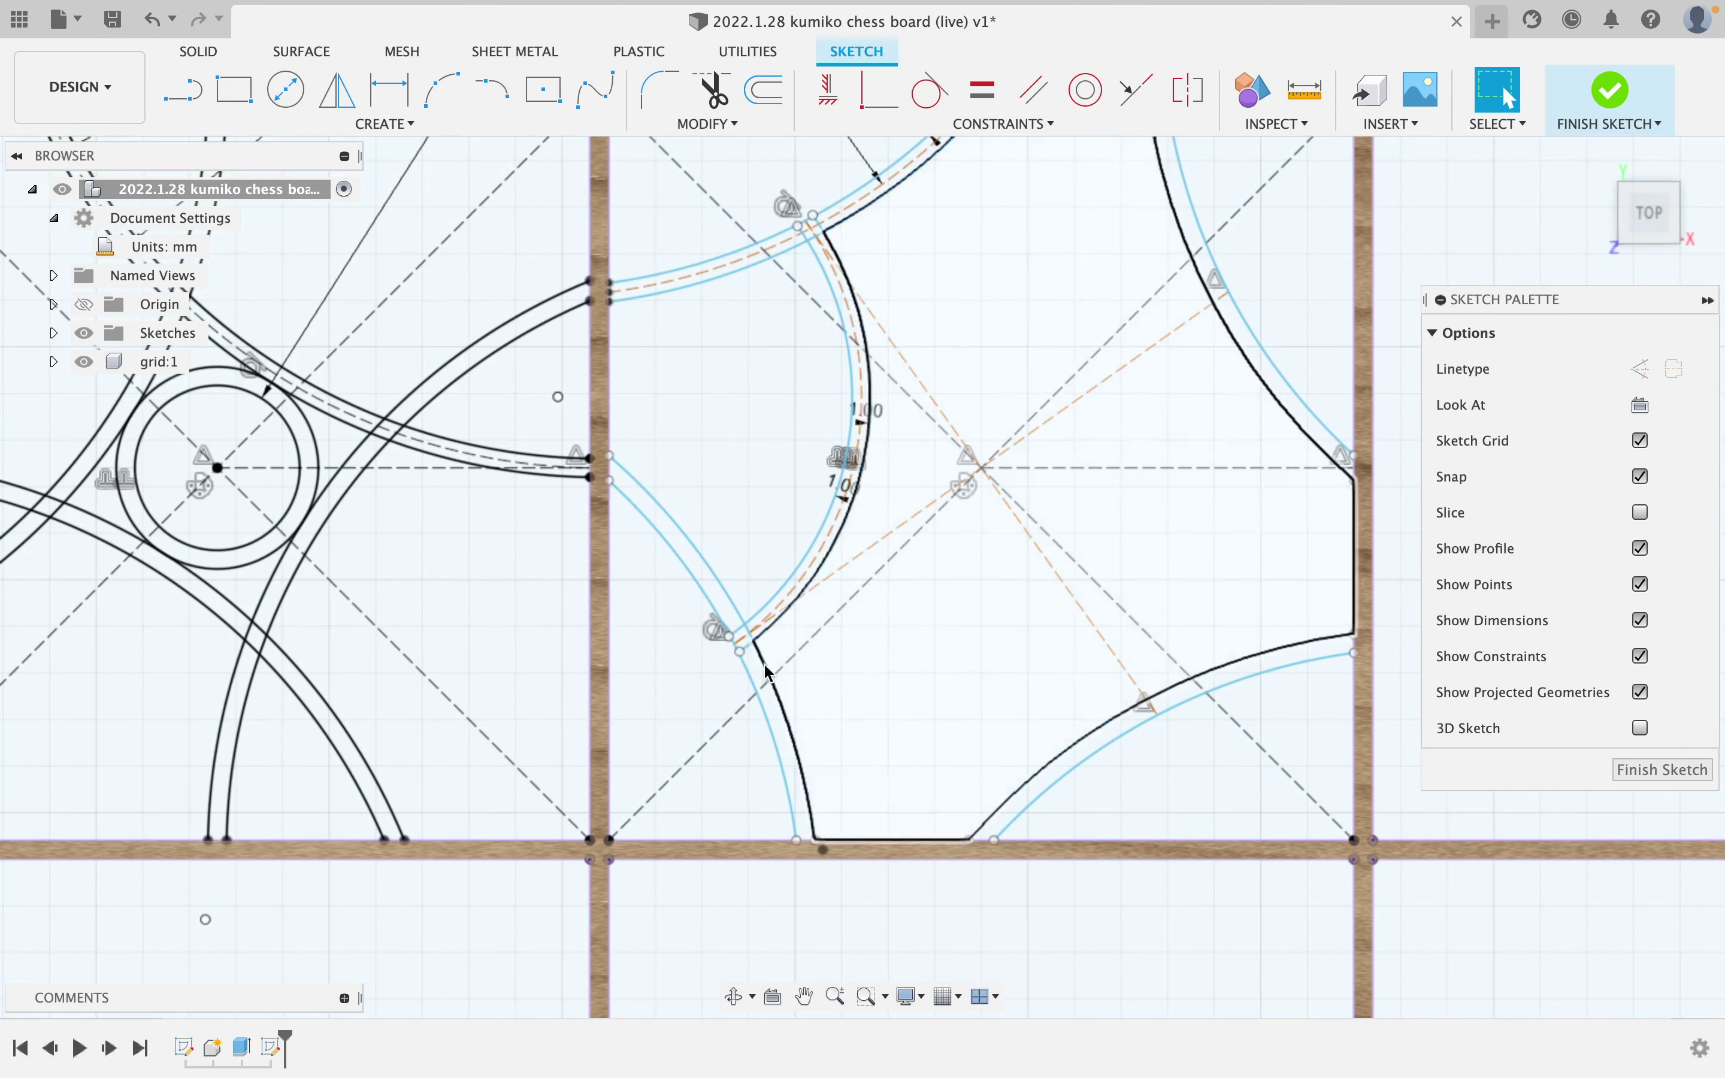
scroll(817, 217, "up", 10)
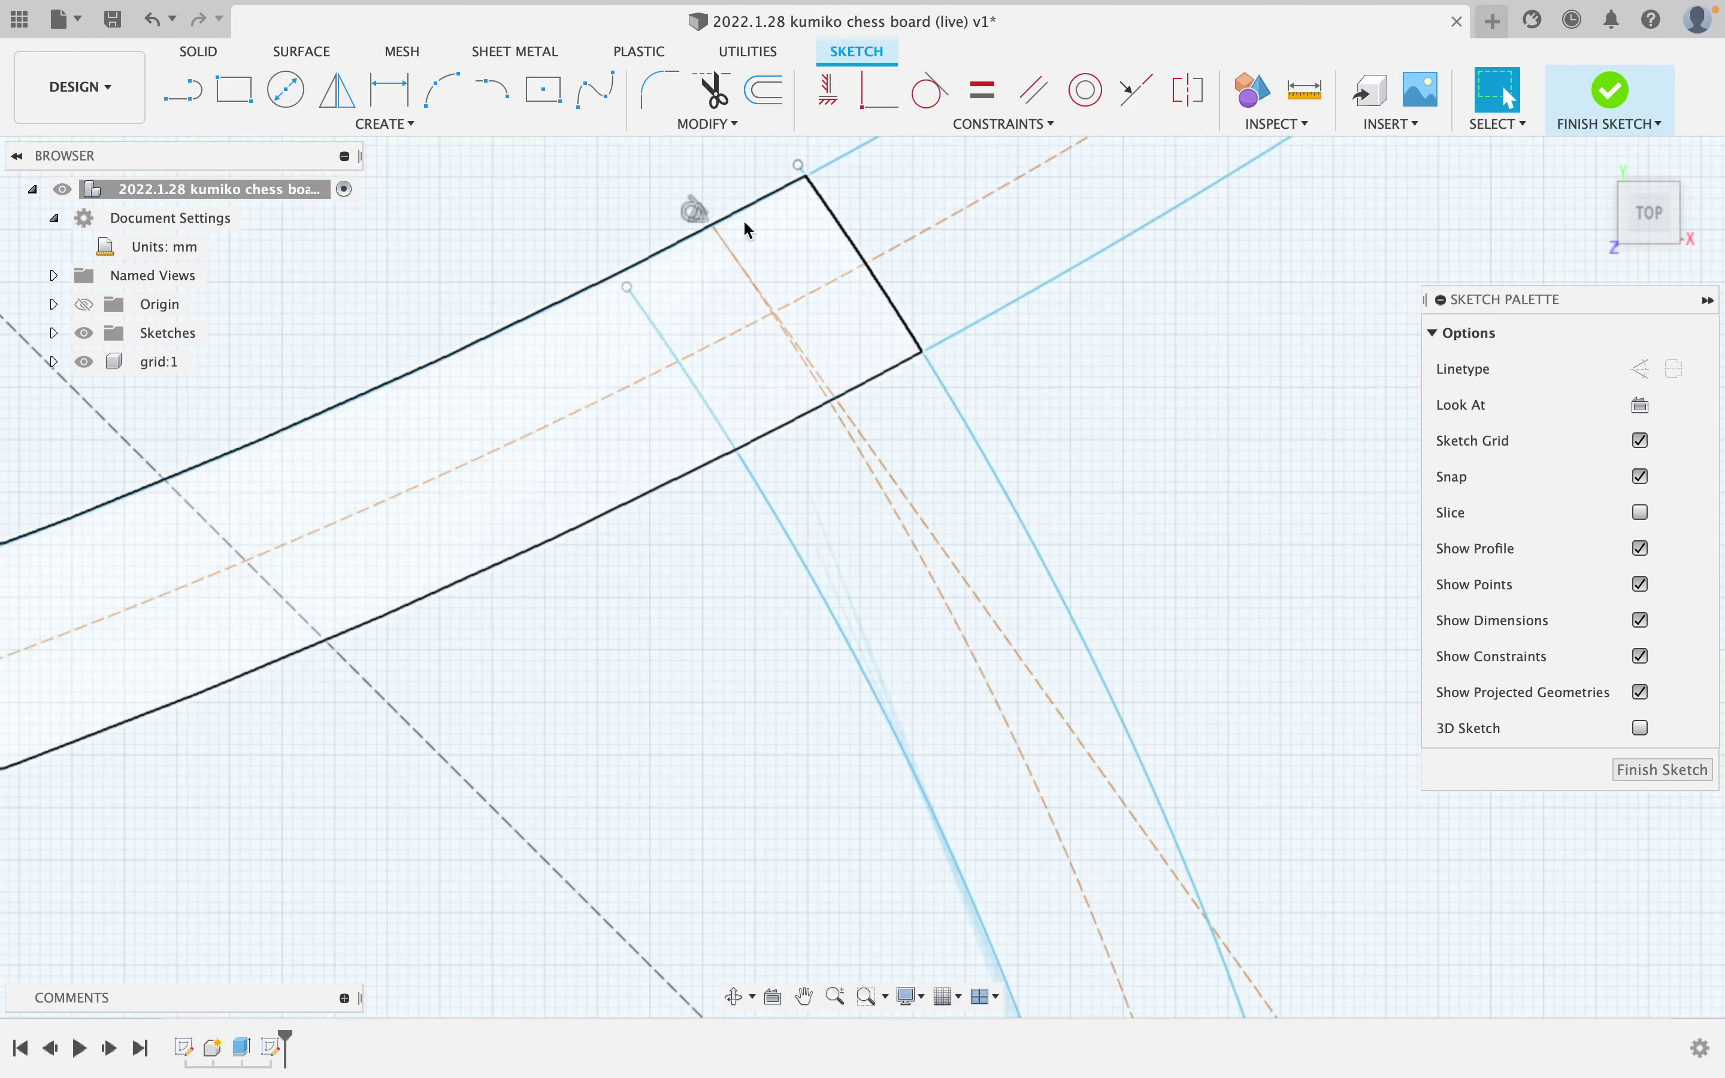
scroll(768, 478, "down", 5)
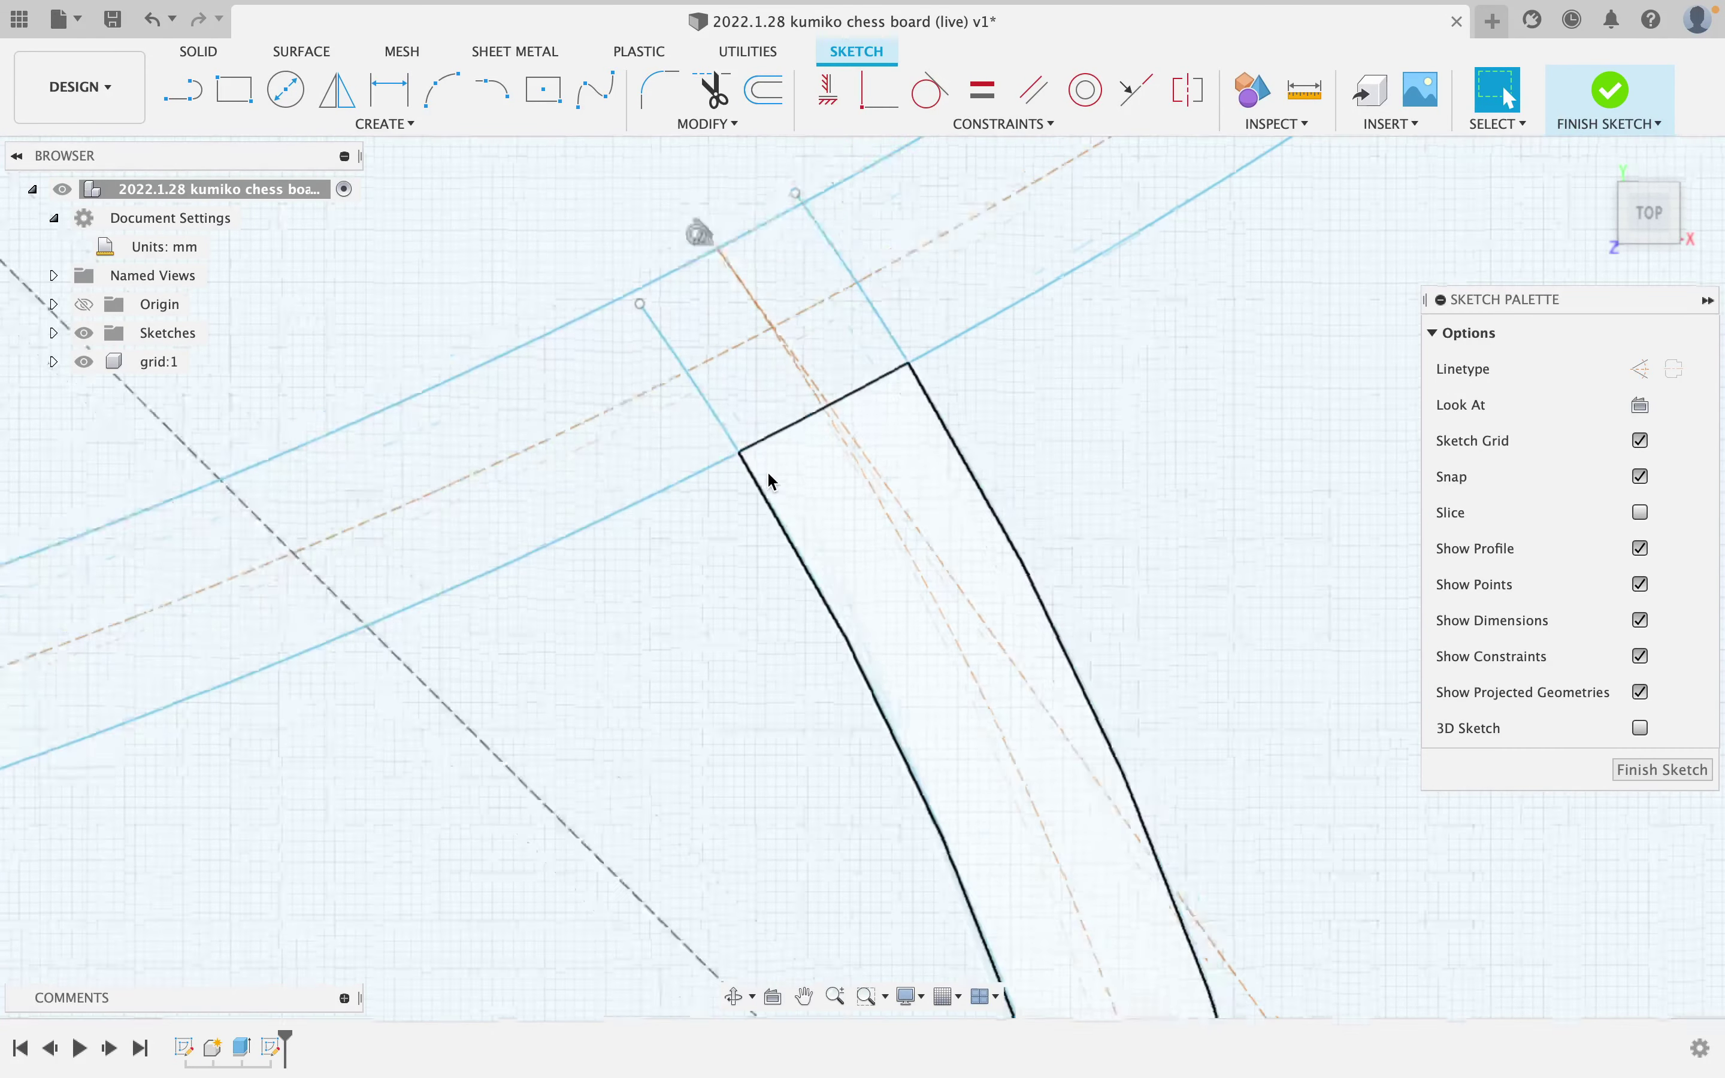
scroll(769, 479, "down", 6)
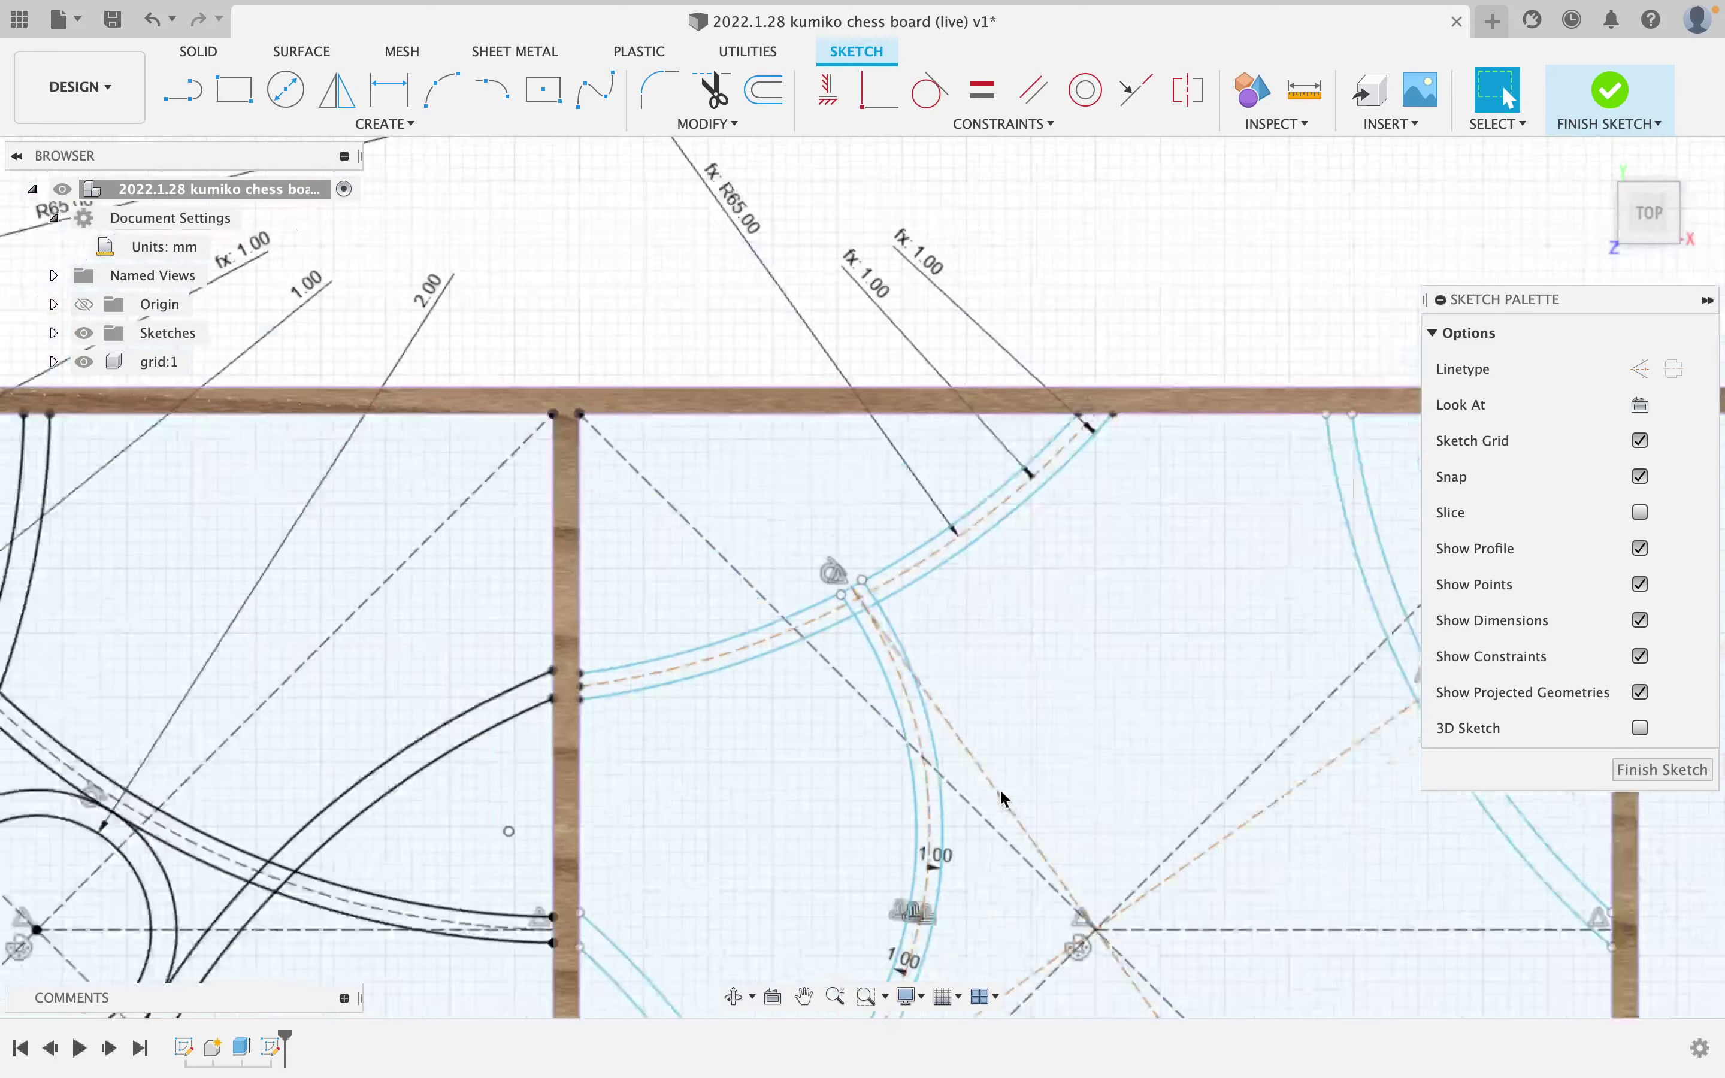
mouse_move(1000, 789)
middle_mouse_down()
mouse_move(959, 892)
mouse_move(990, 636)
mouse_move(937, 656)
middle_mouse_up()
scroll(991, 636, "down", 4)
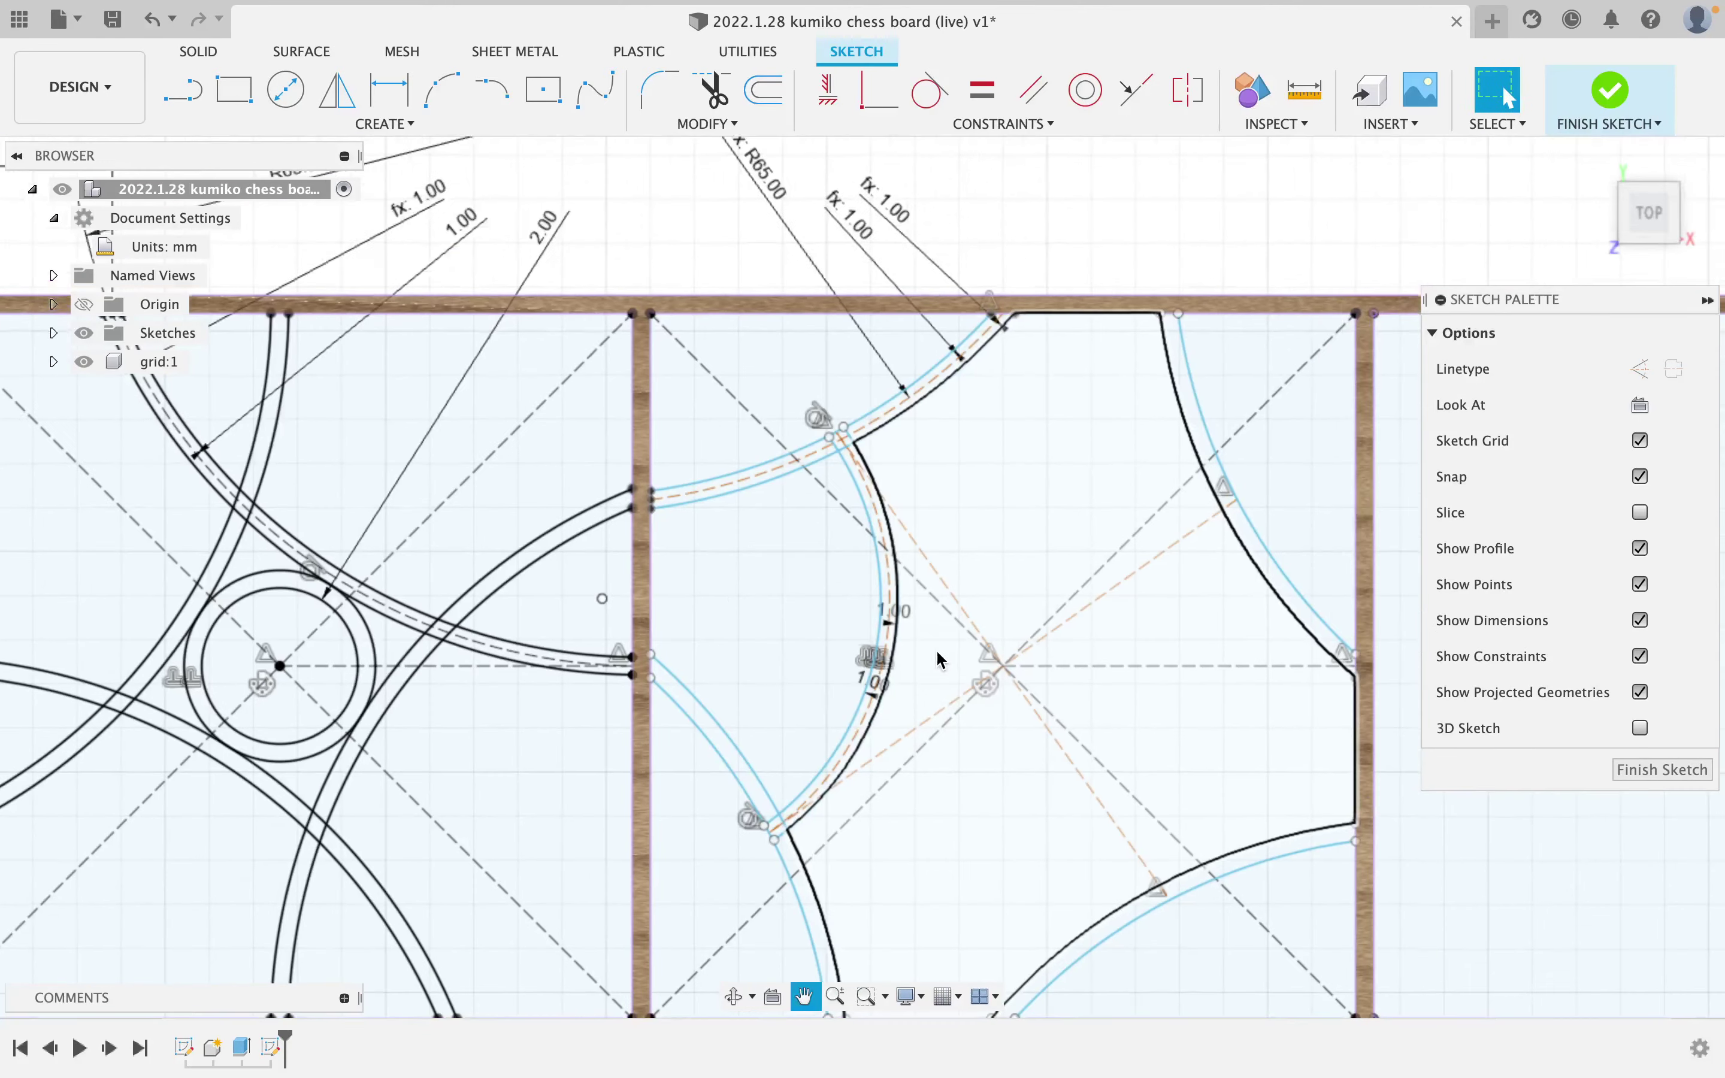
scroll(936, 651, "up", 3)
Circular-pattern the two offset arcs around the second cell's centre with a quantity of 4.
left_click(884, 642)
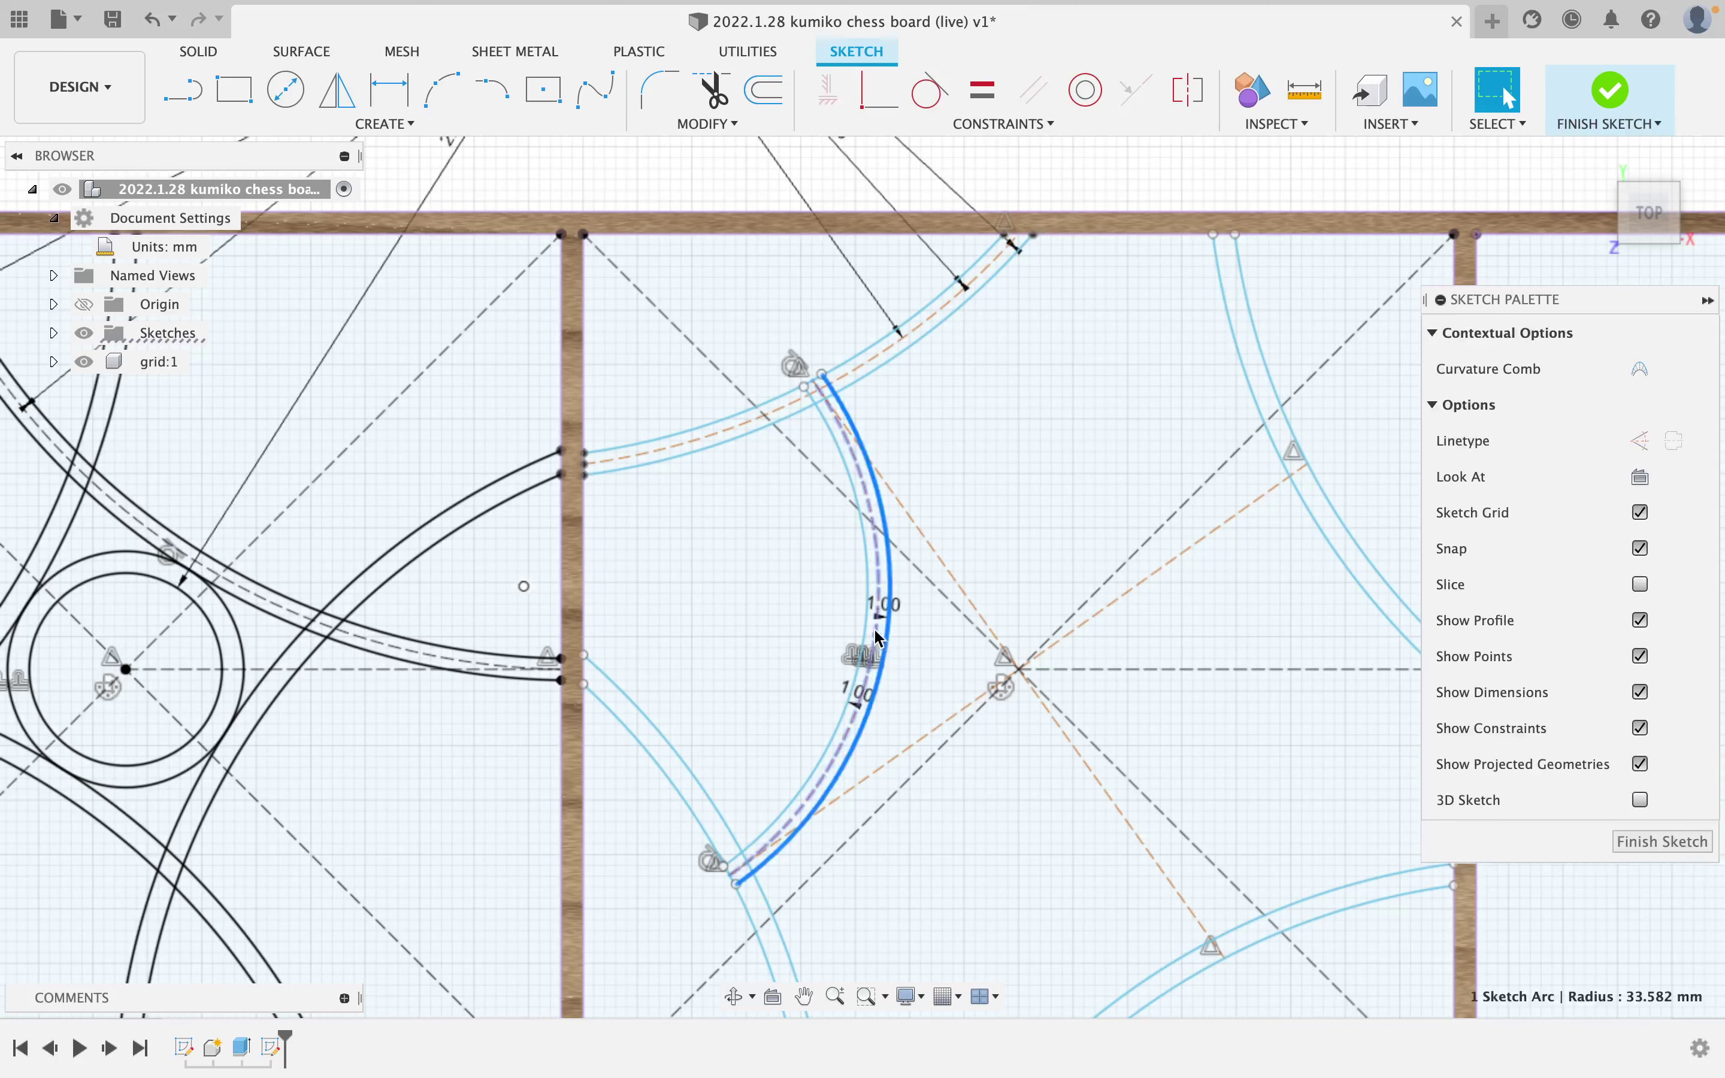
left_click(862, 630, "shift")
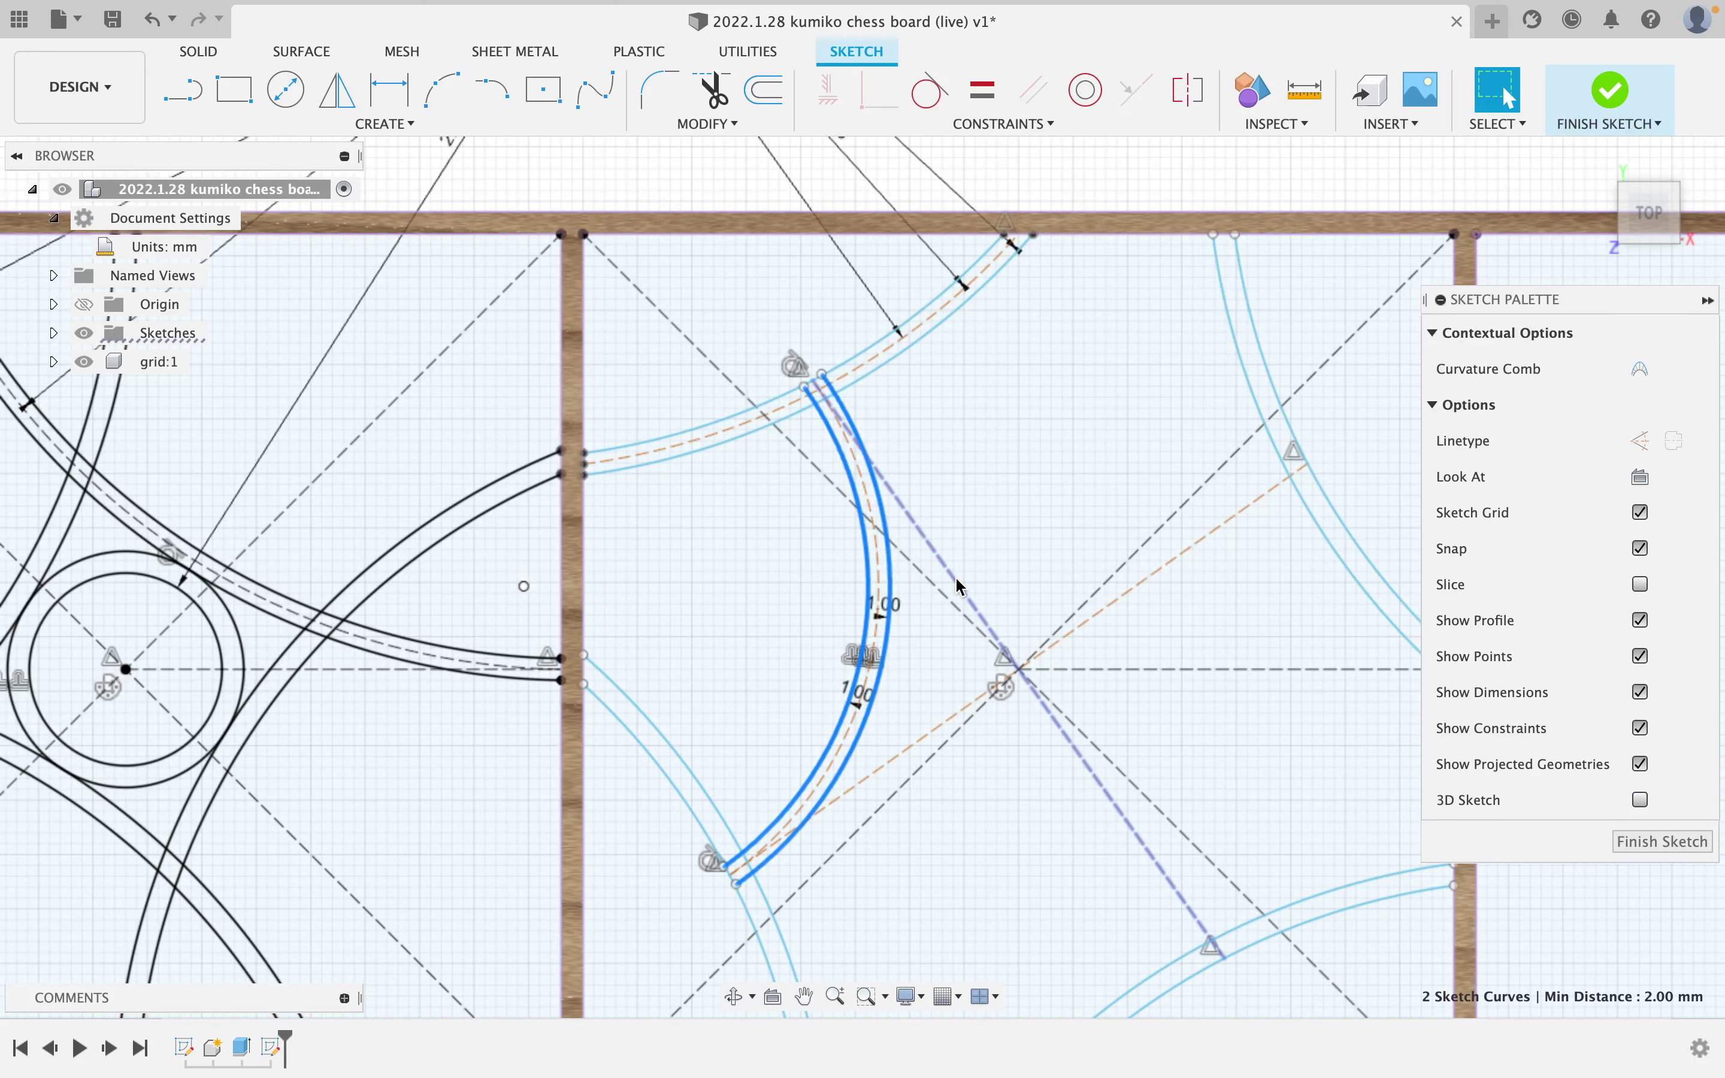
left_click(366, 124)
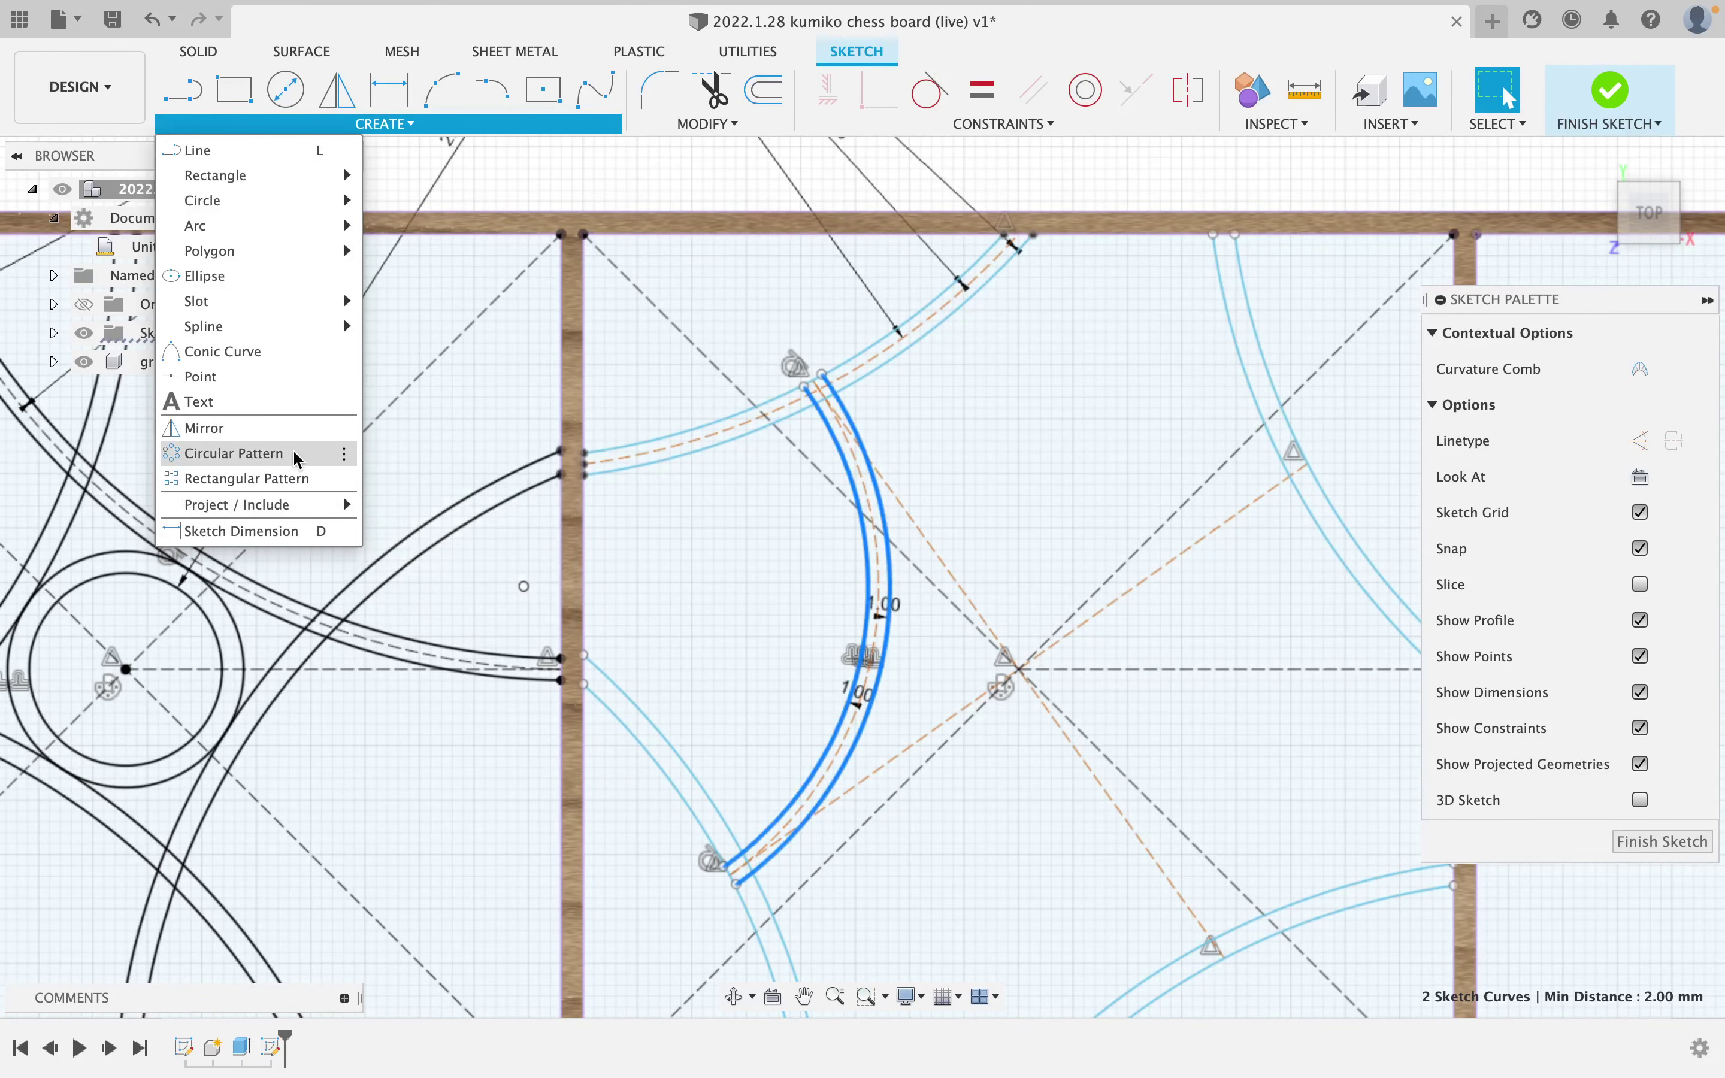
left_click(335, 448)
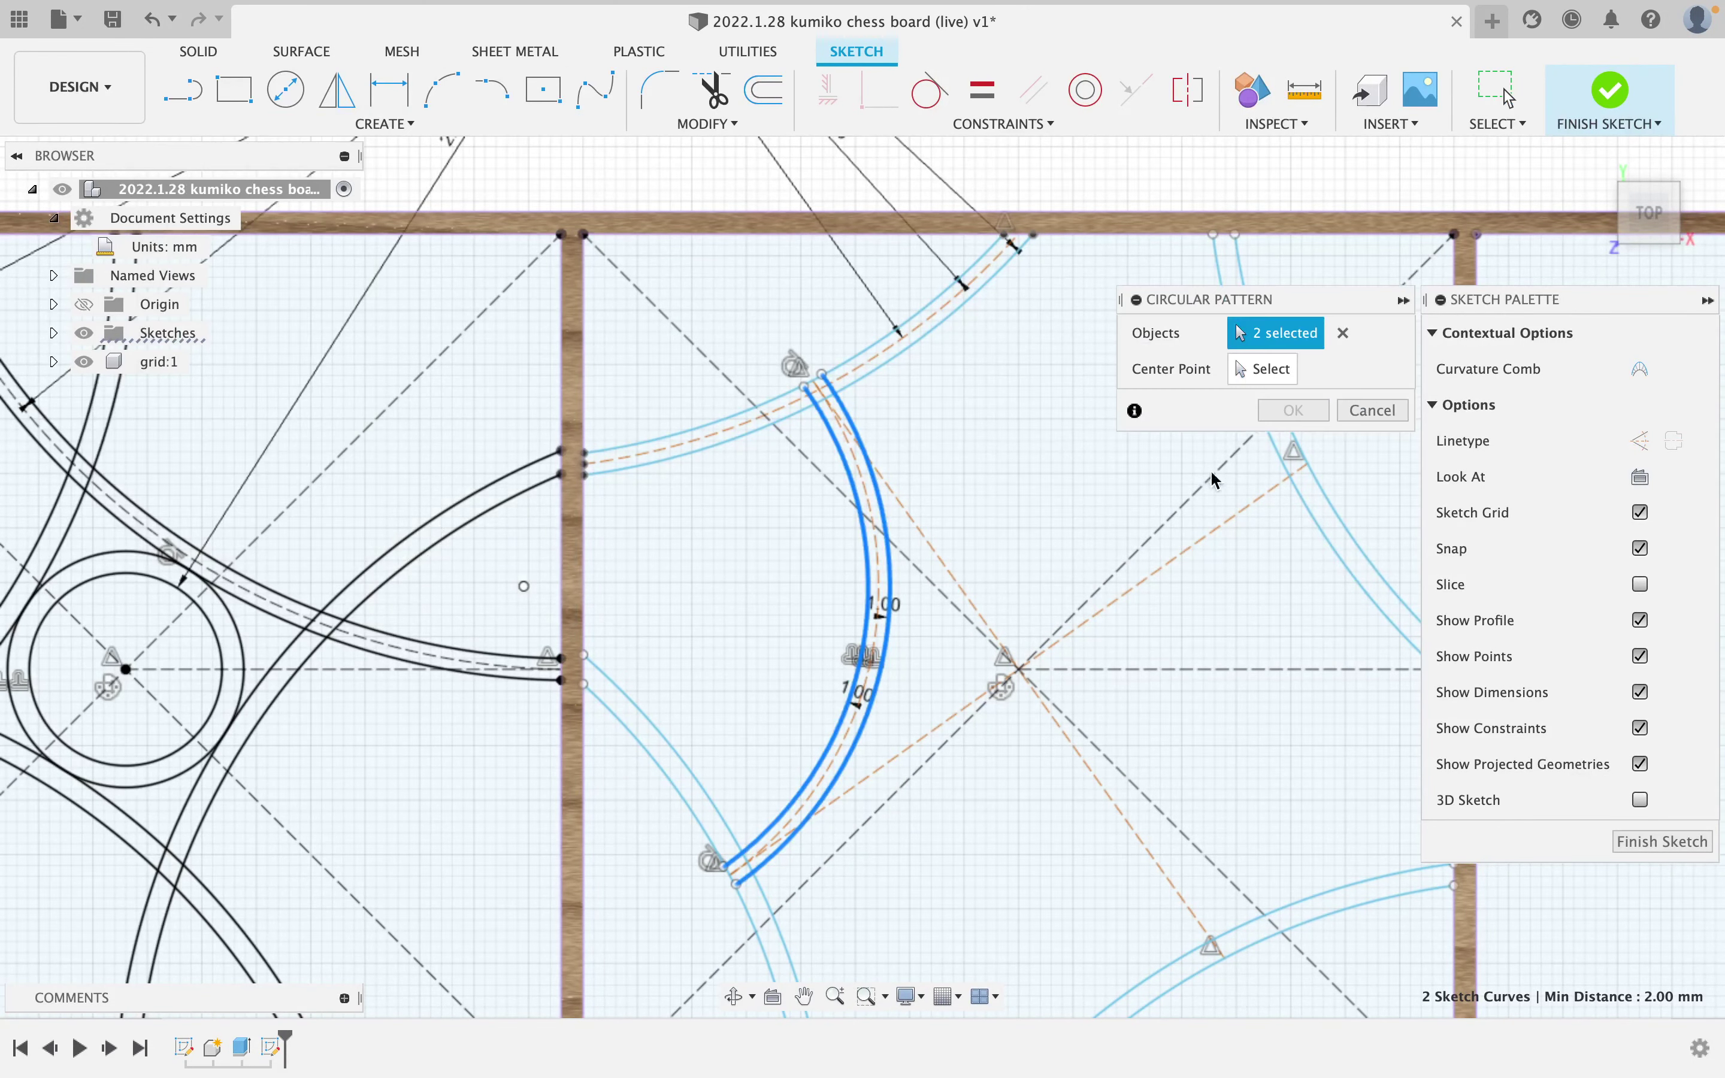
left_click(1018, 671)
scroll(1388, 378, "down", 2)
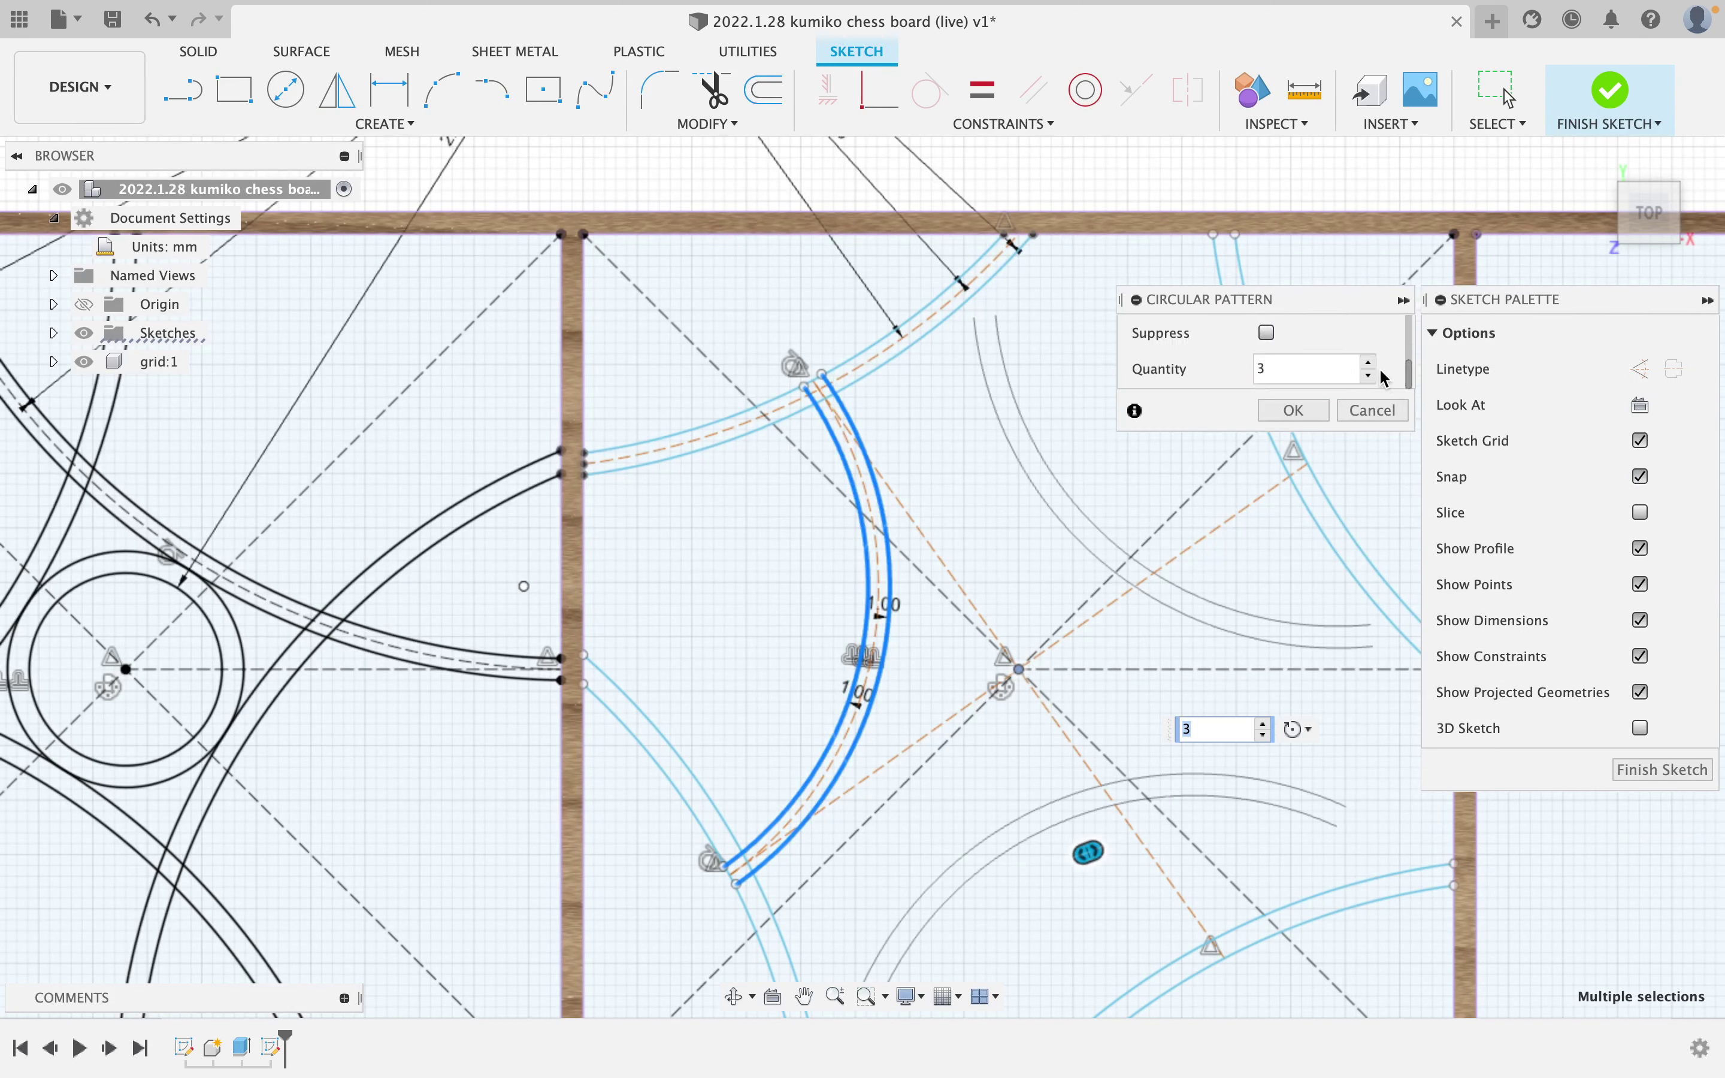
left_click(1369, 364)
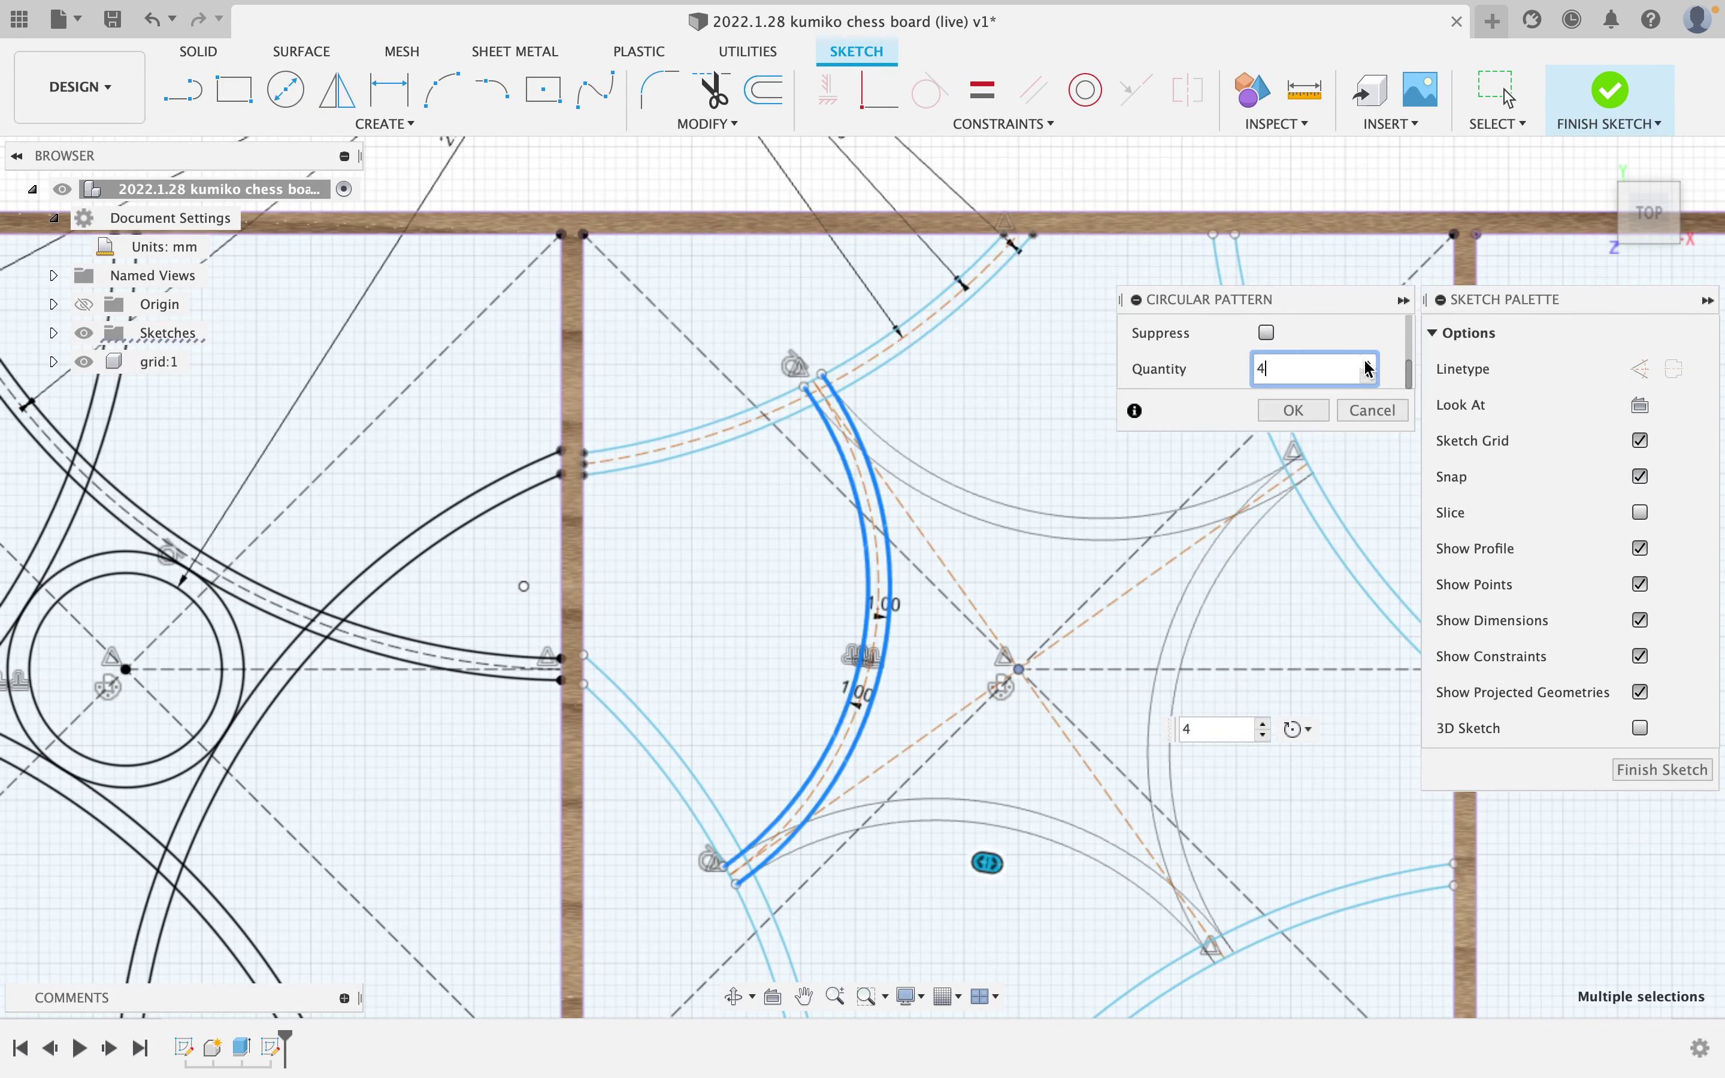
left_click(1295, 411)
Finish the sketch containing the kumiko designs of the corner and second cells.
scroll(1244, 511, "down", 5)
middle_click_drag(1286, 552, 1180, 506)
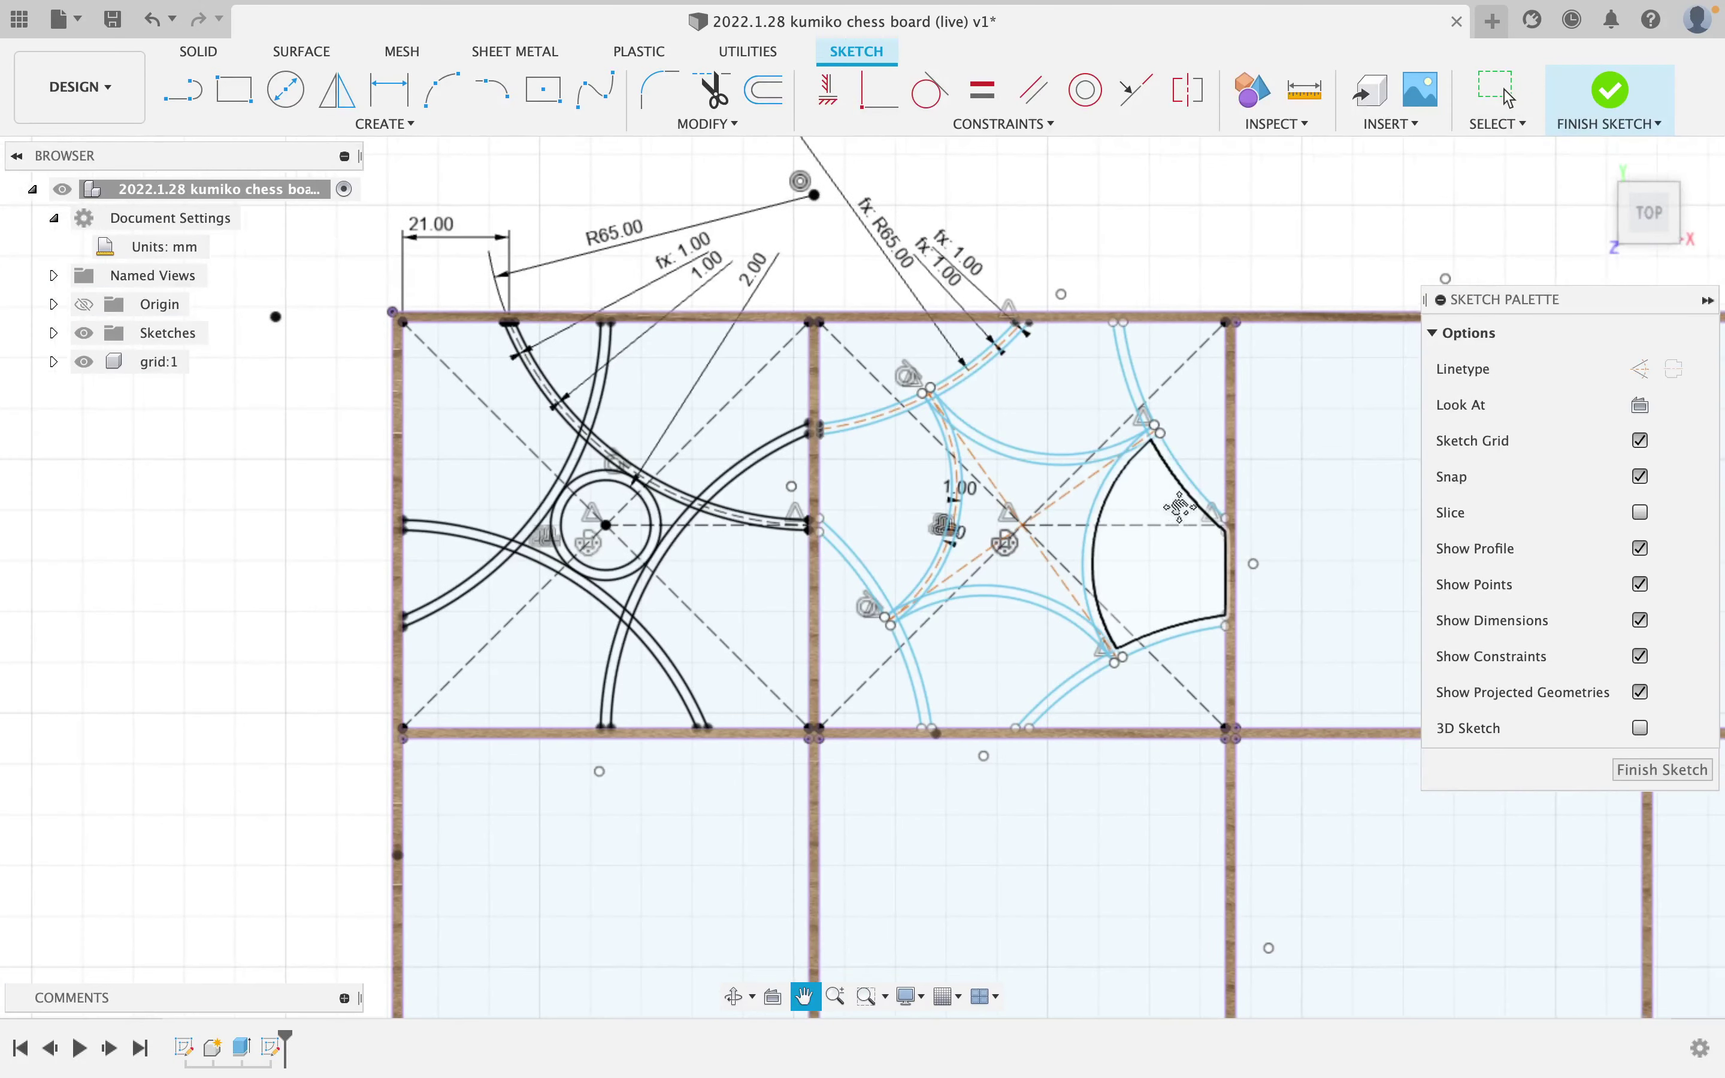
scroll(1180, 506, "down", 3)
scroll(1177, 419, "up", 3)
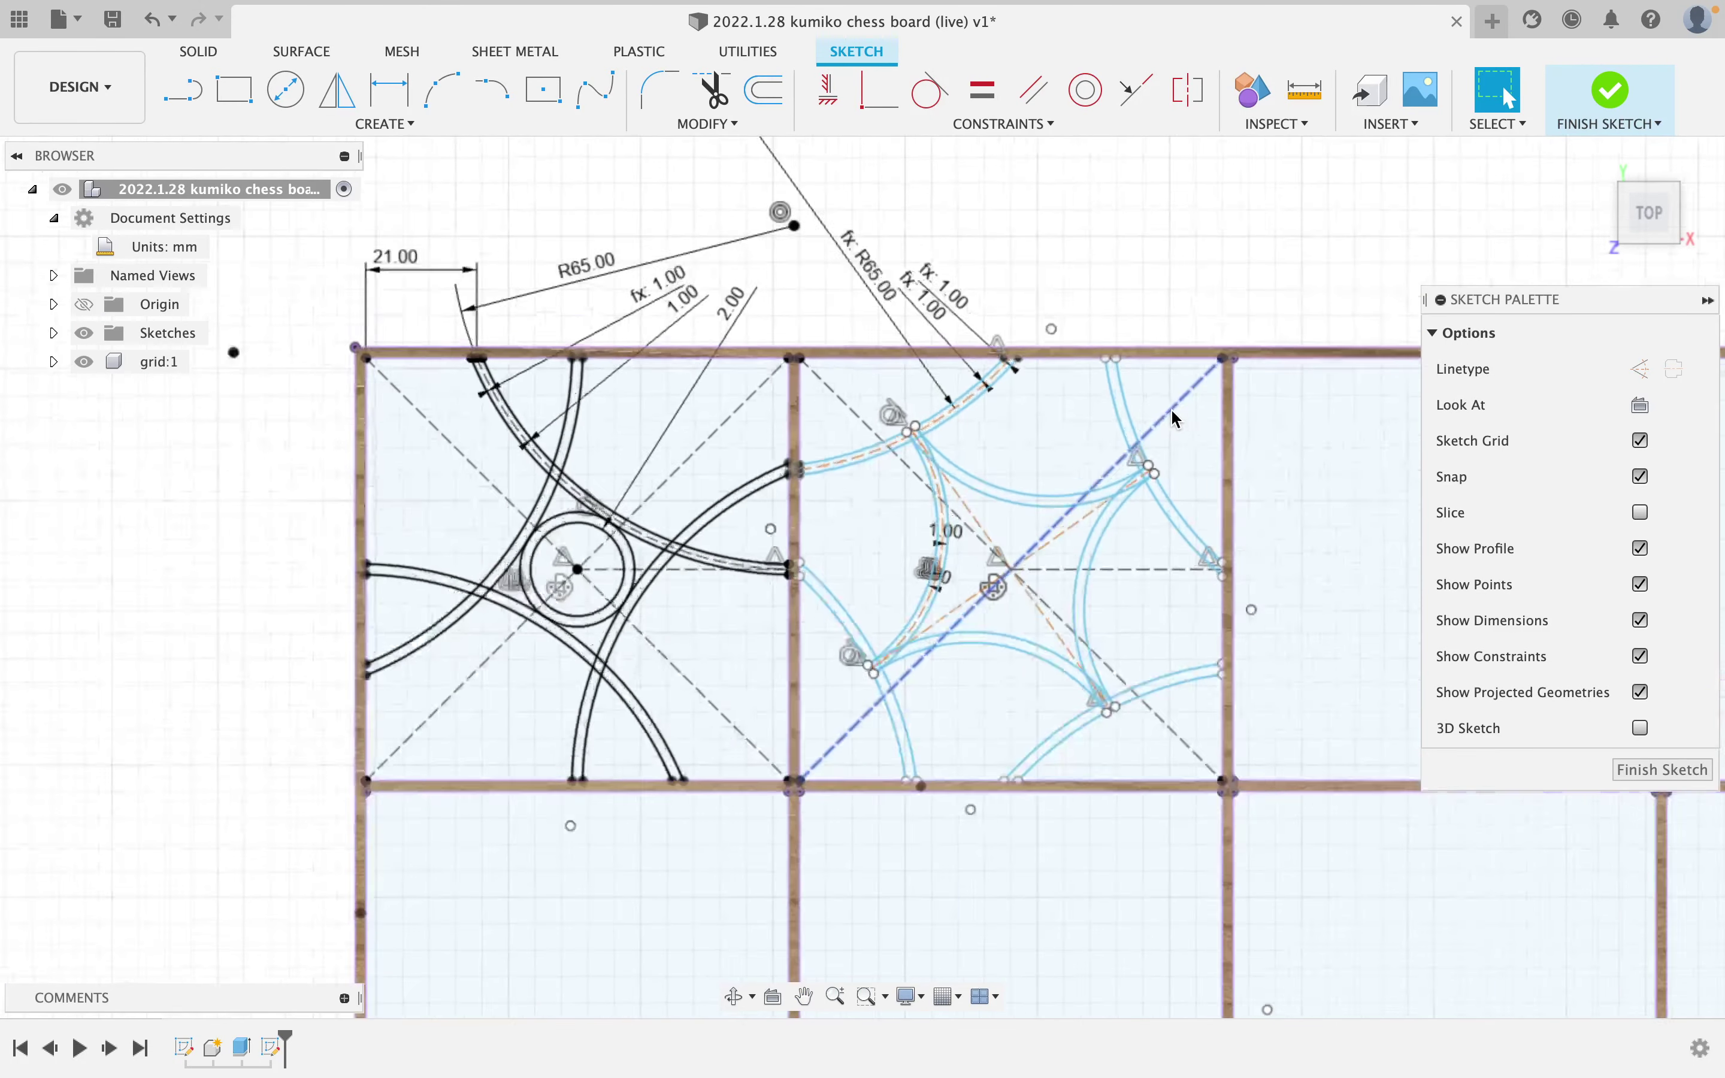
scroll(1176, 419, "up", 2)
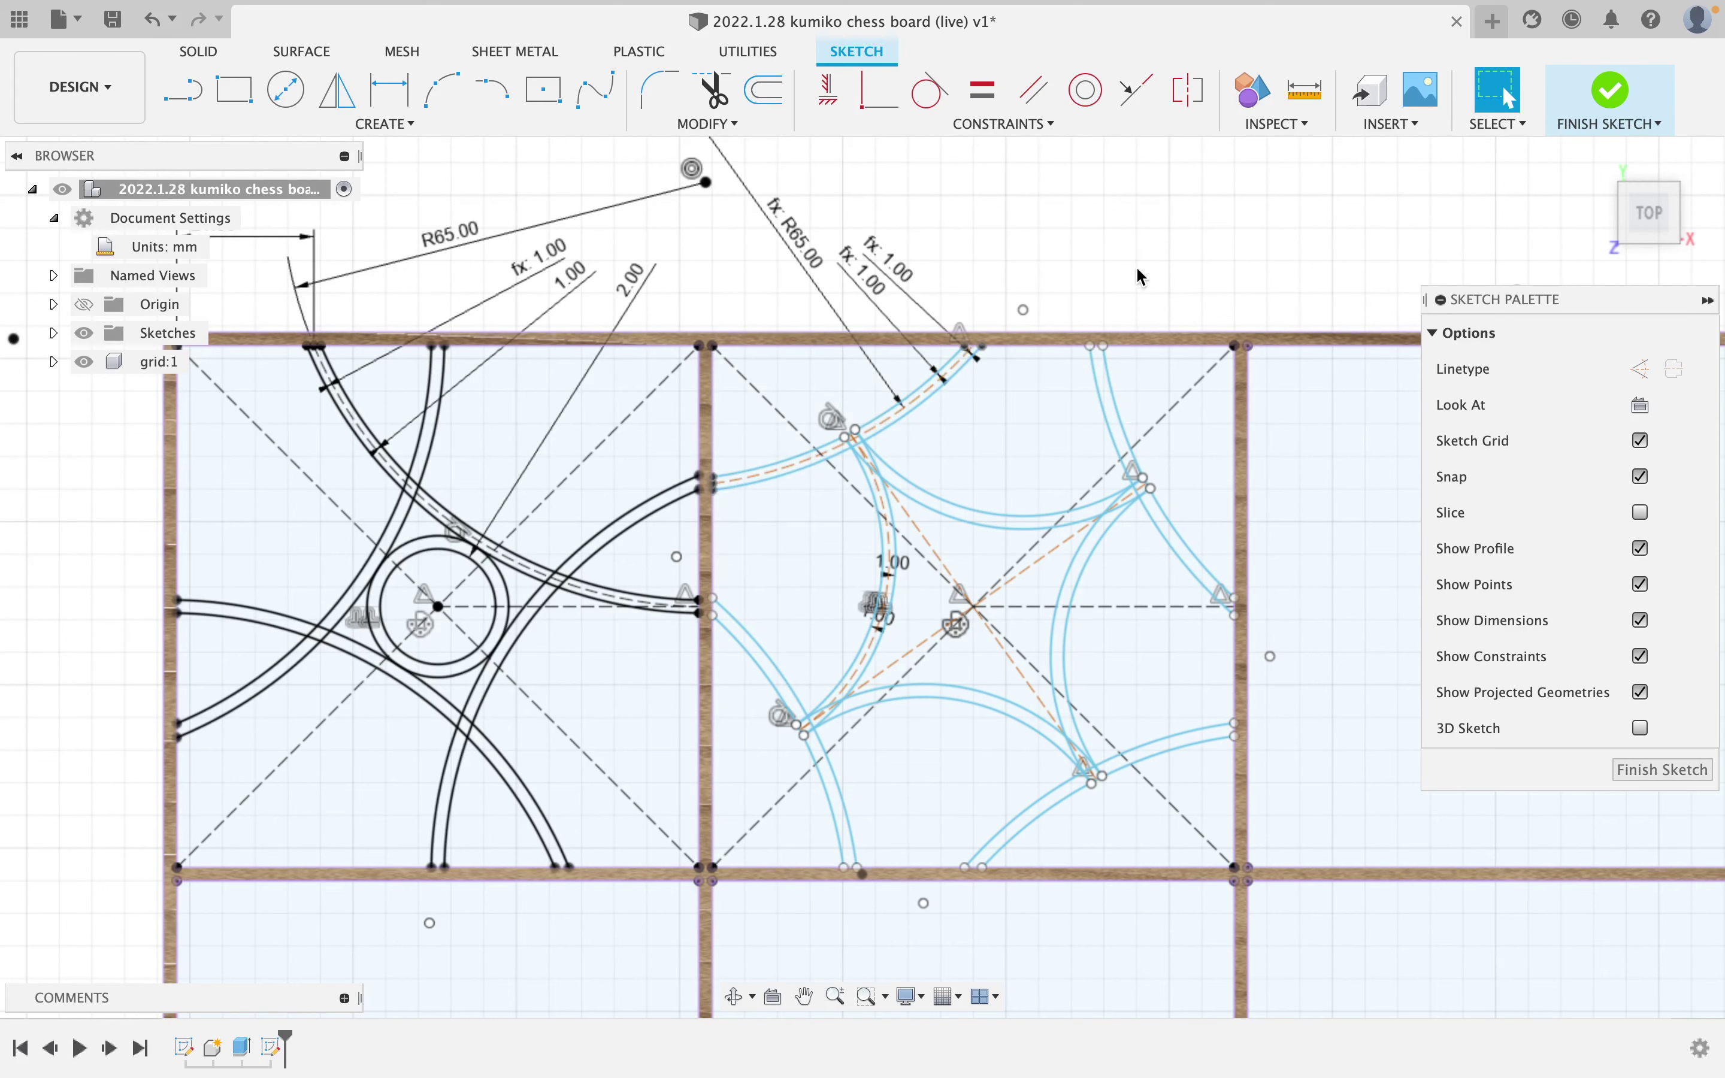
left_click(1613, 90)
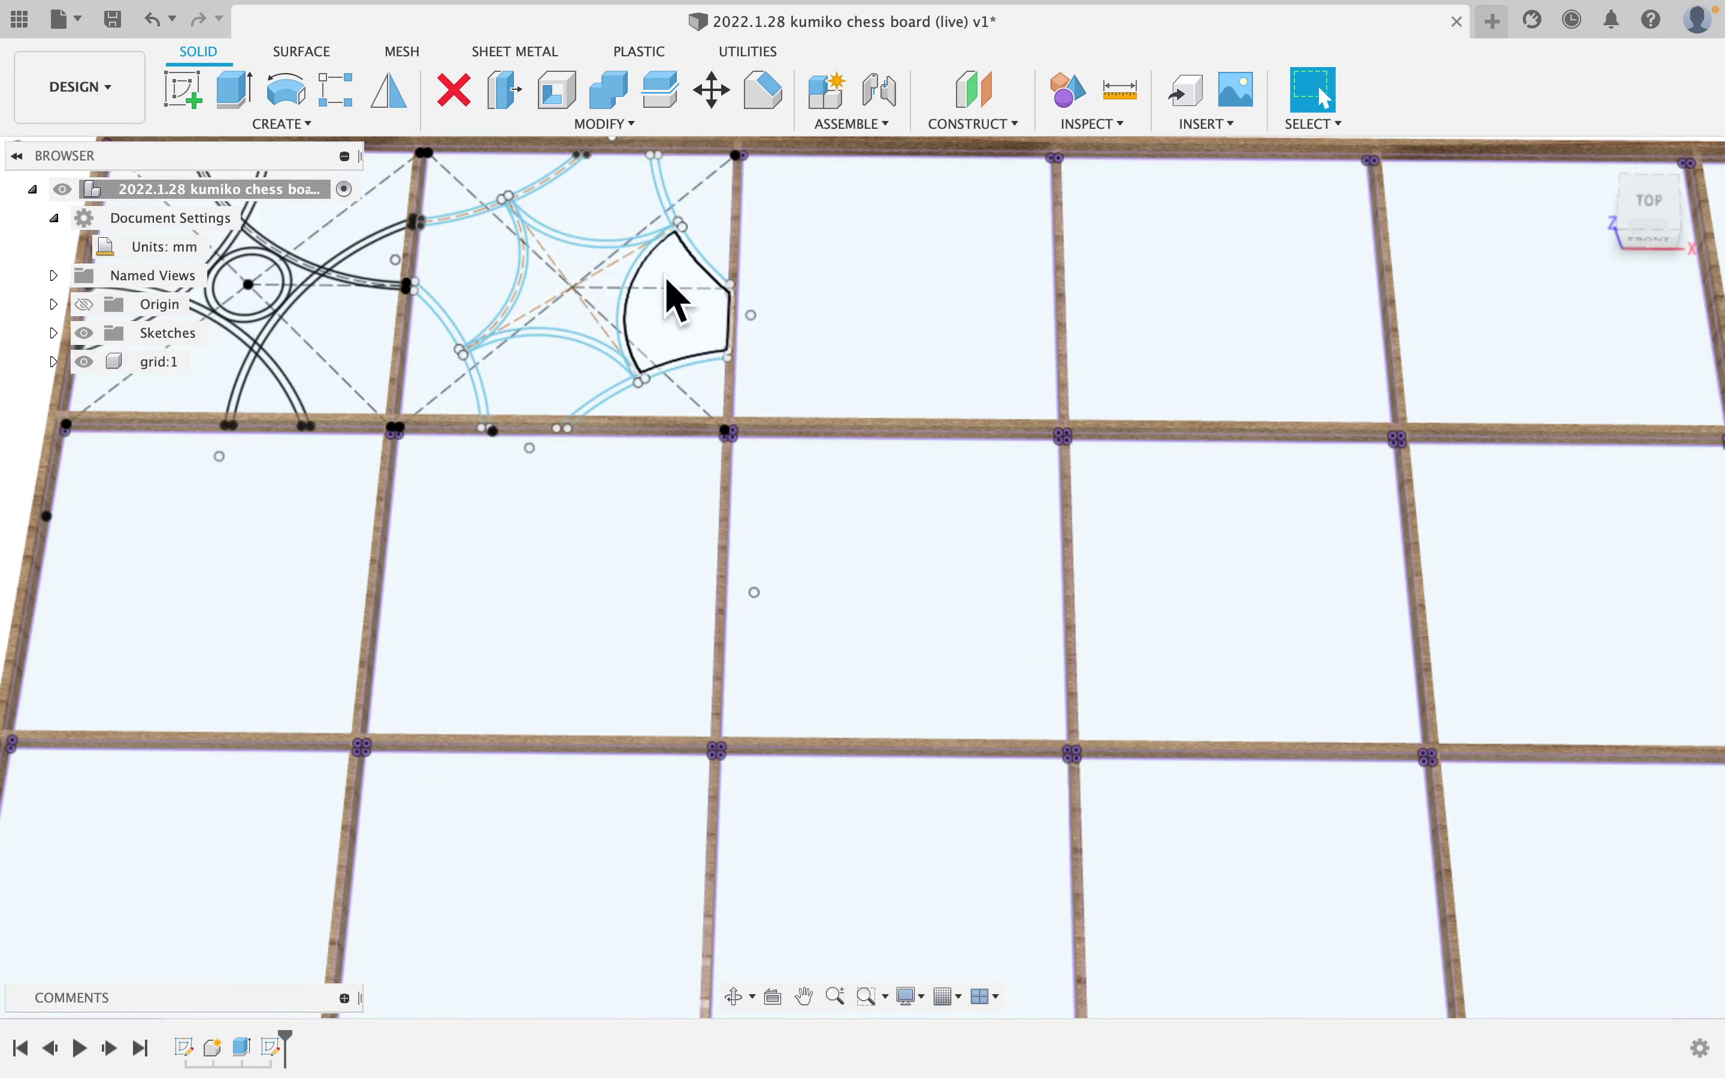
Examine the two sketched kumiko cells within the board at an angle from the back side.
middle_click_drag(660, 276, 1027, 434)
scroll(954, 475, "up", 2)
scroll(957, 484, "up", 2)
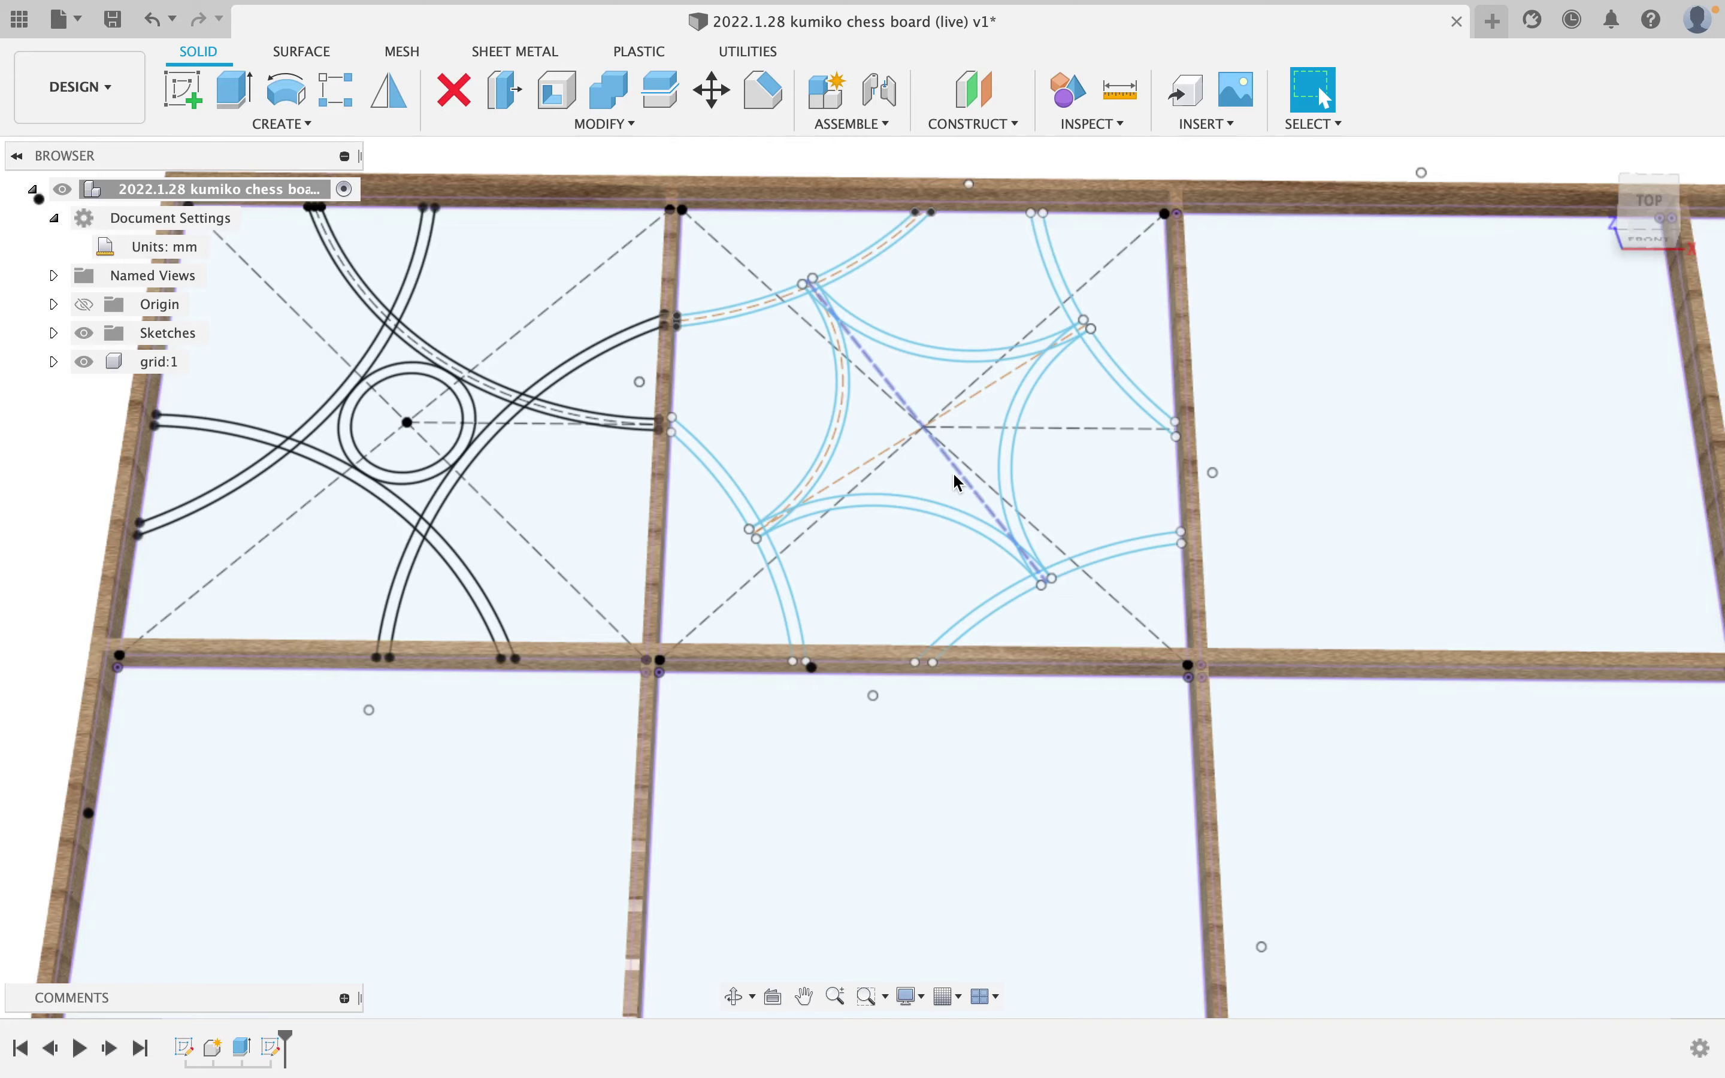
scroll(957, 483, "down", 3)
middle_click_drag(901, 402, 859, 289, "shift")
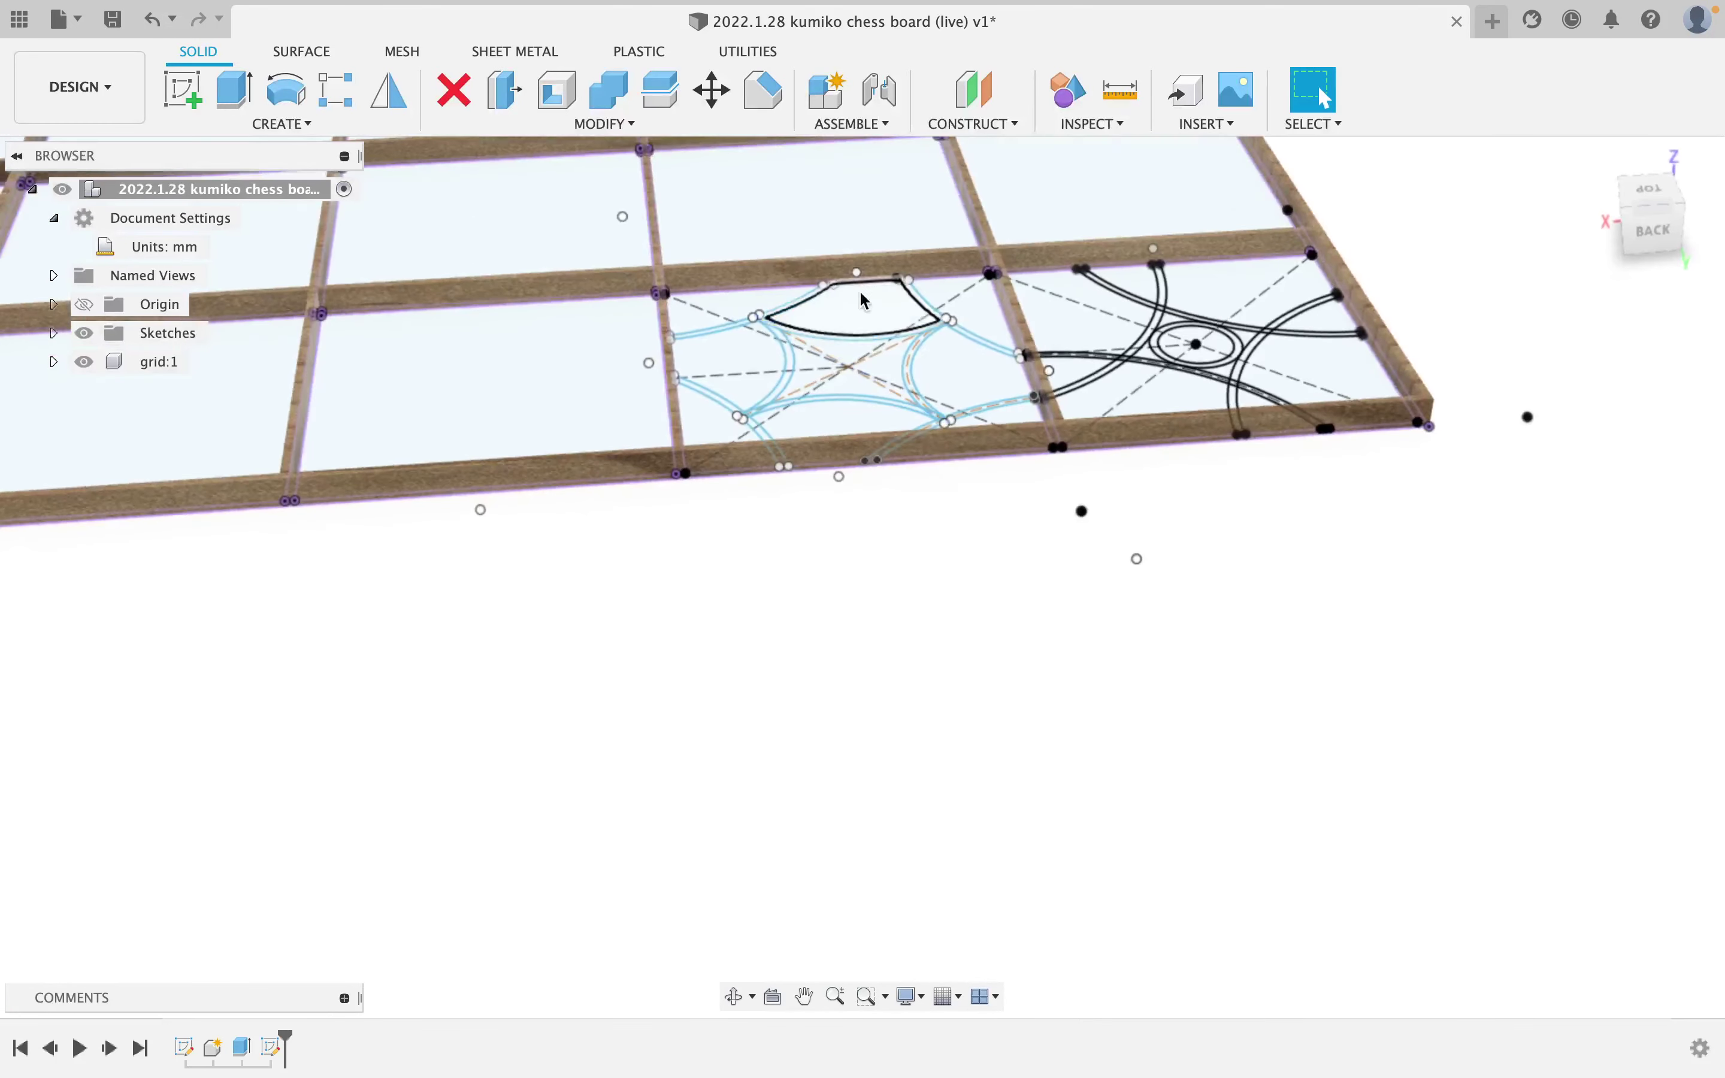
scroll(805, 539, "up", 5)
scroll(803, 540, "up", 1)
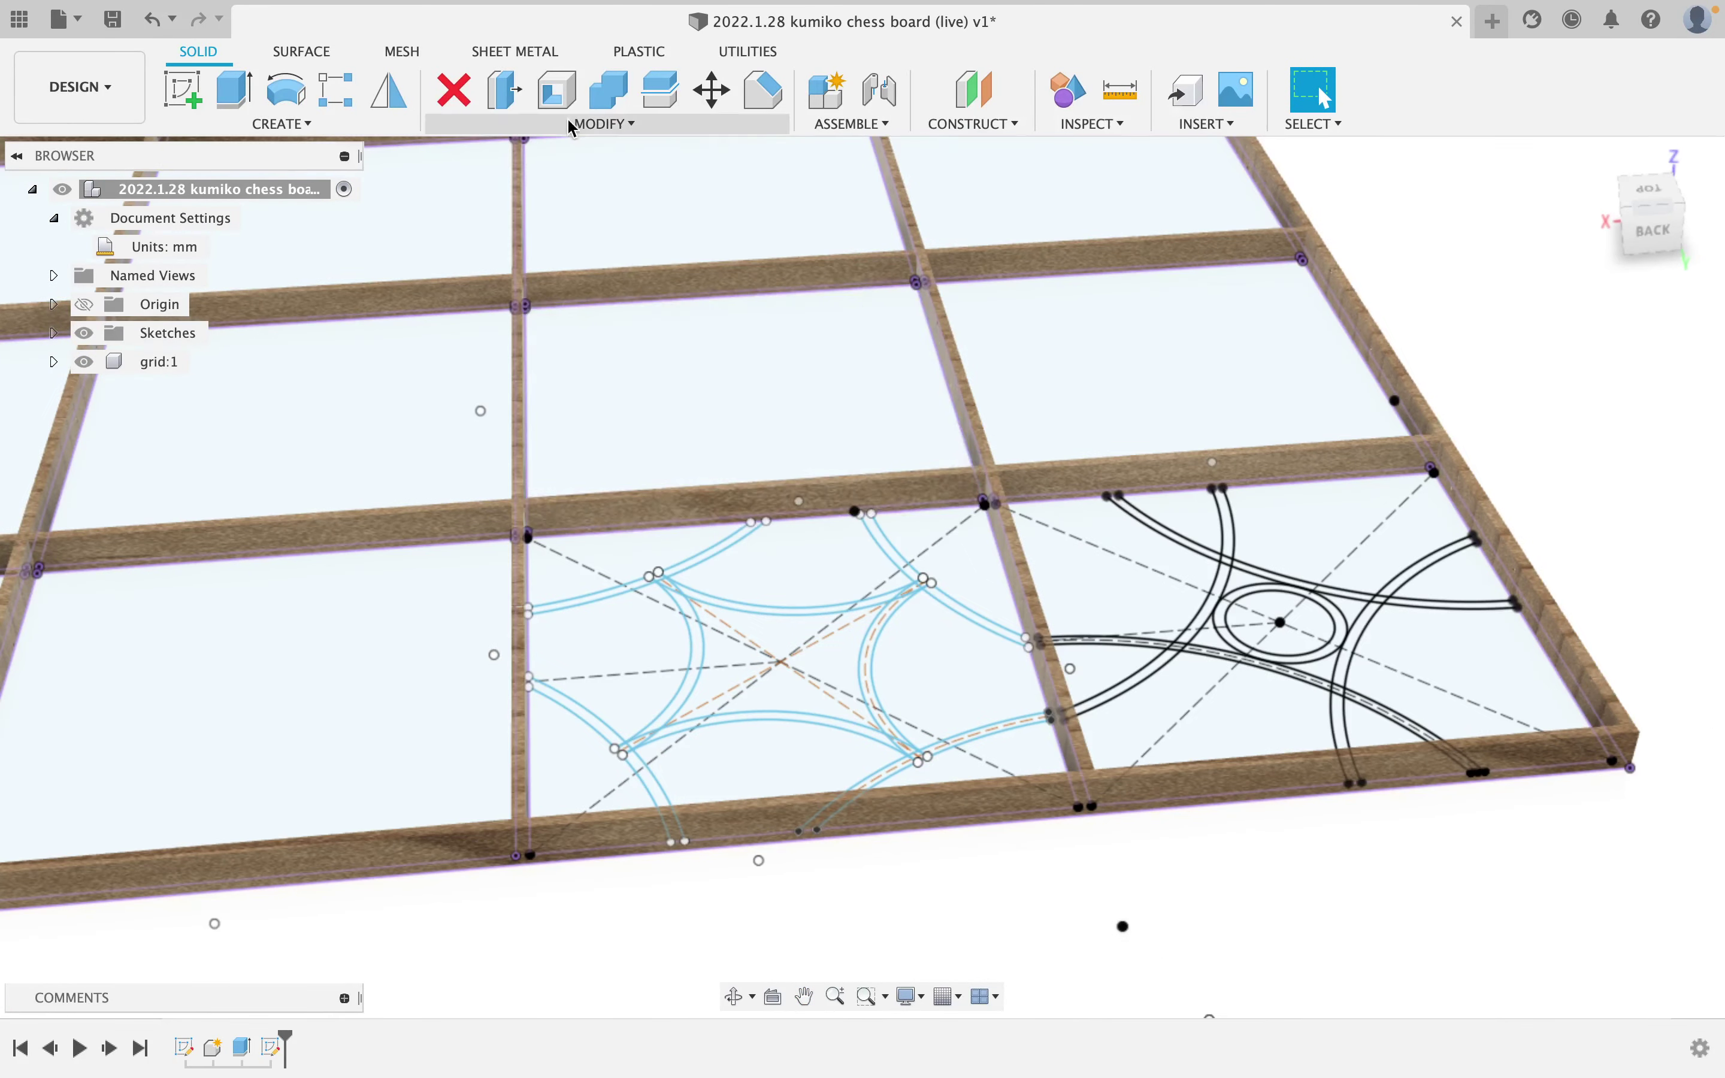
Start an extrusion and select the corner cell's arc strip segments on the side facing the inner grid cells.
left_click(235, 89)
scroll(1422, 615, "up", 1)
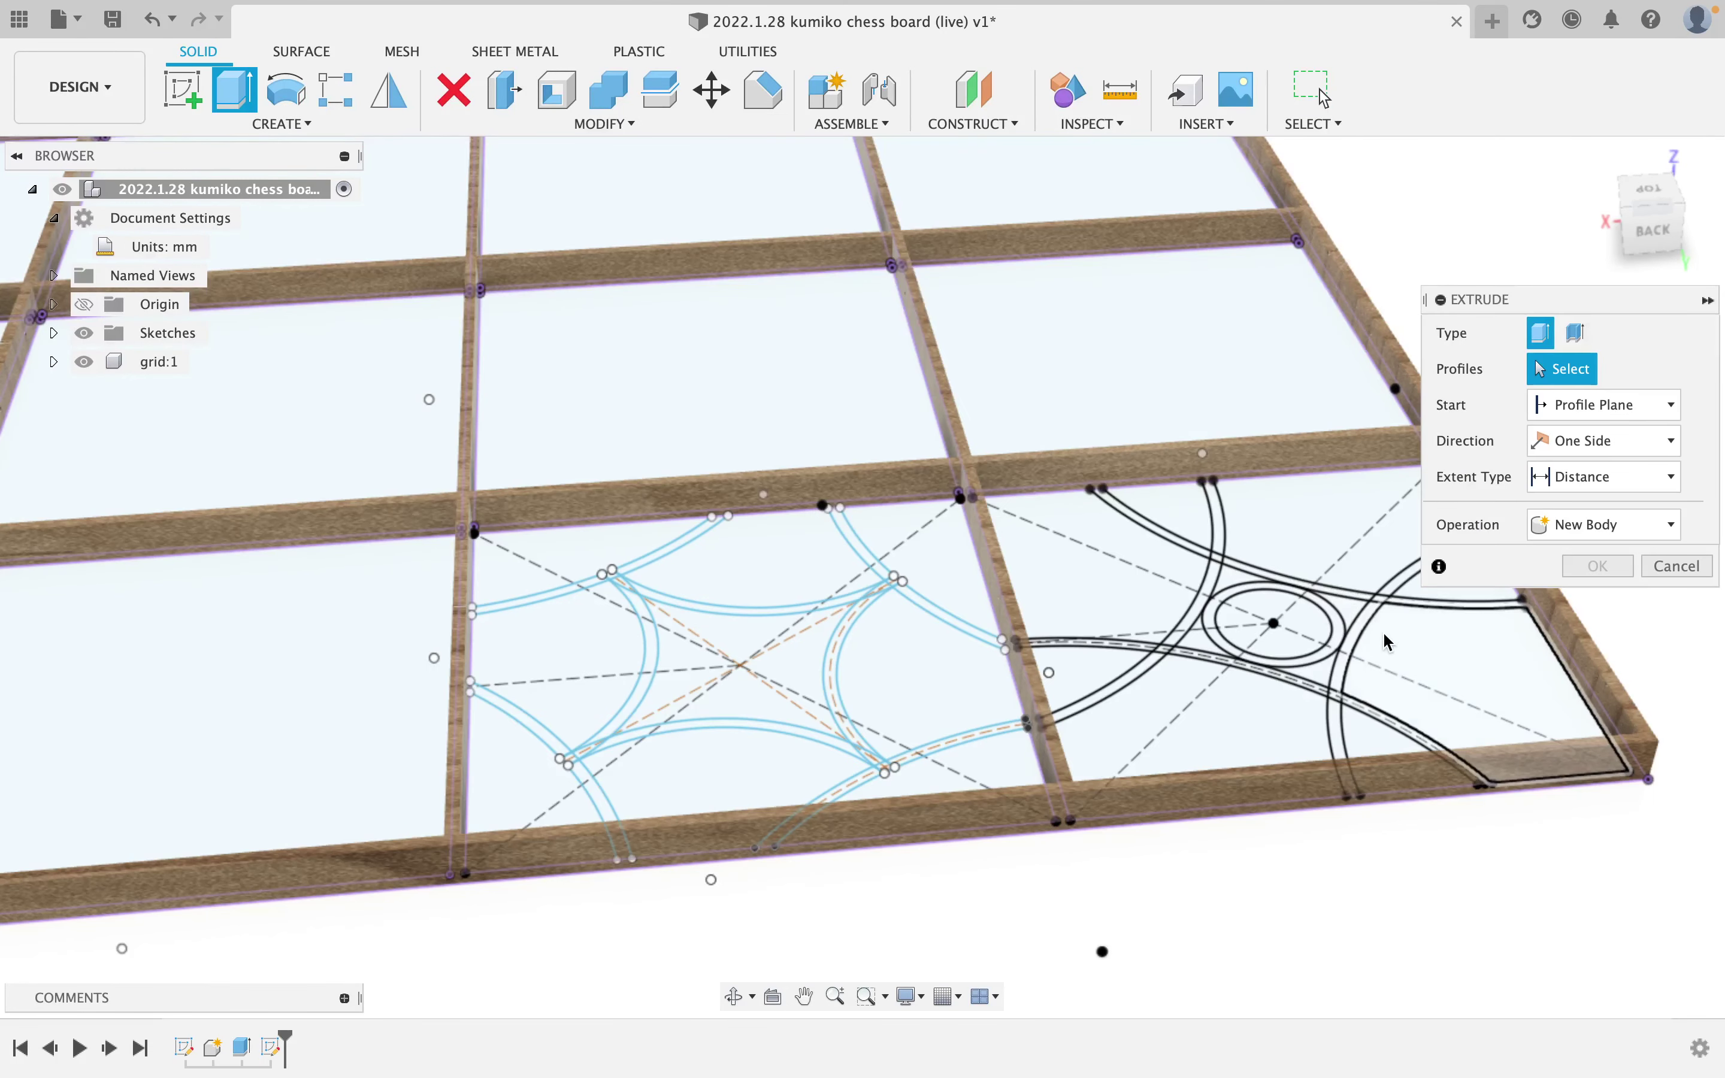
middle_click_drag(1383, 631, 1292, 585)
left_click(1294, 588)
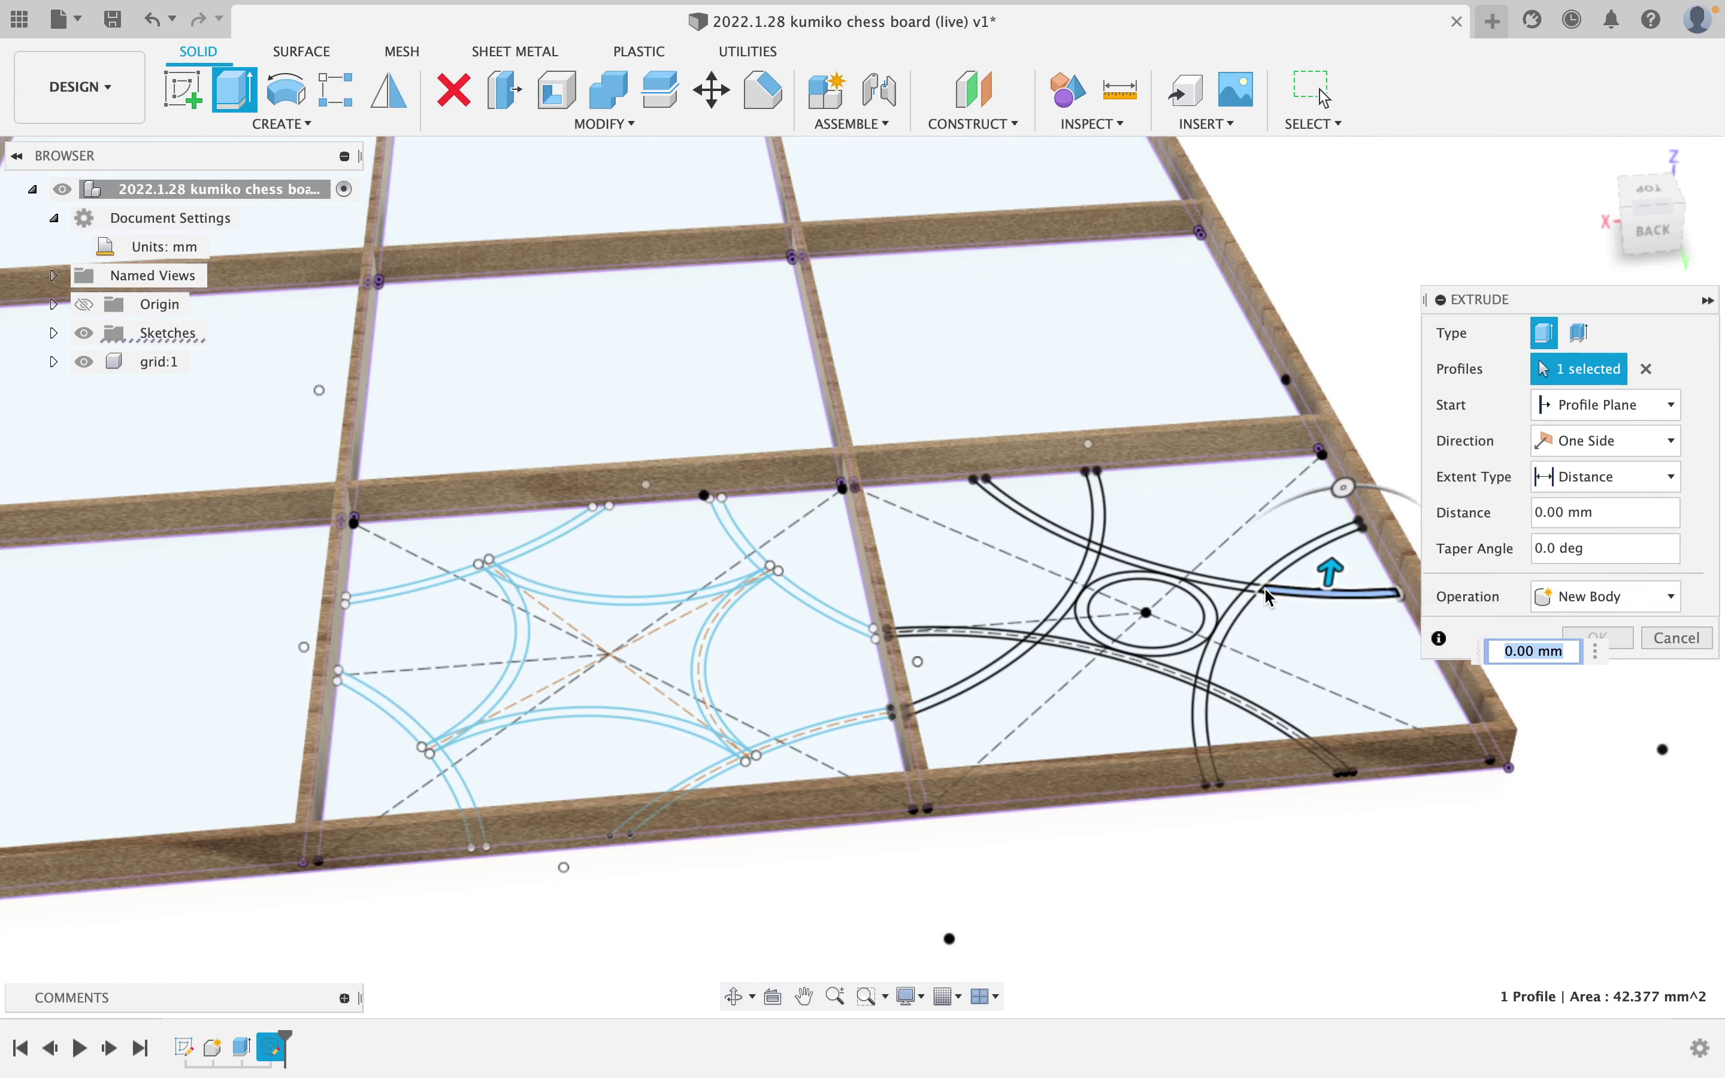
left_click(1254, 588)
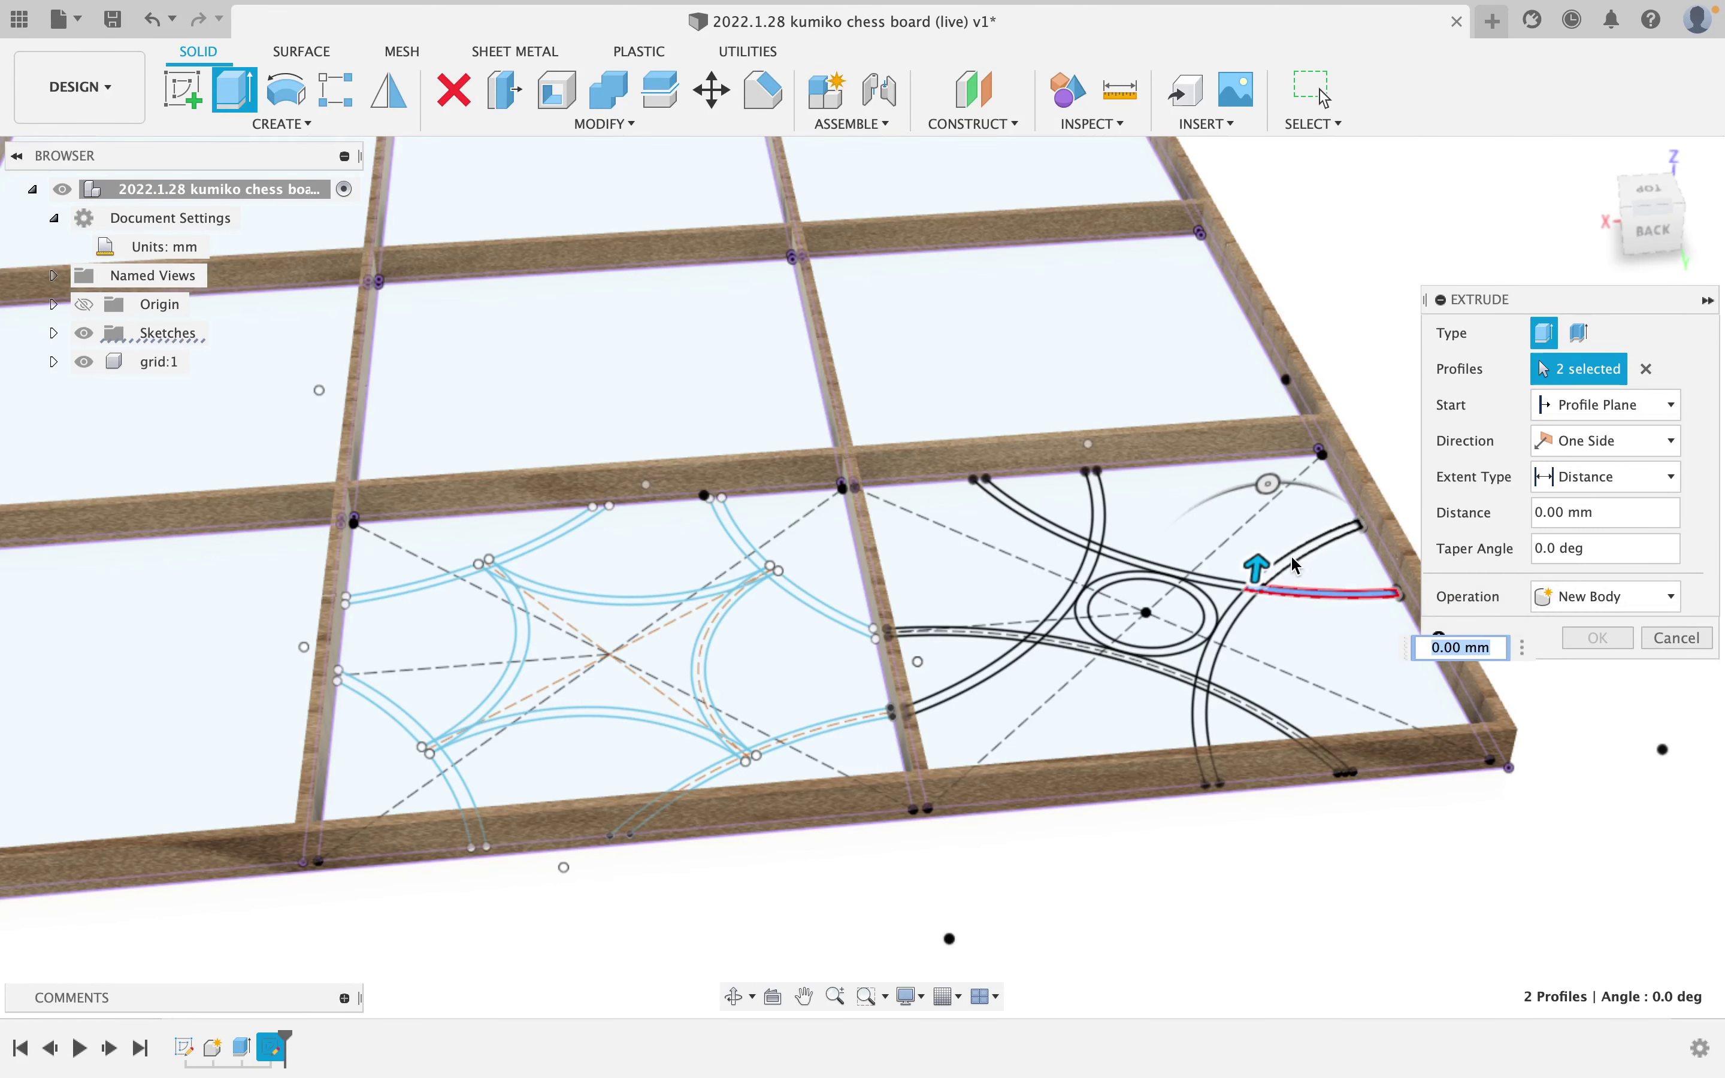
scroll(1302, 551, "up", 3)
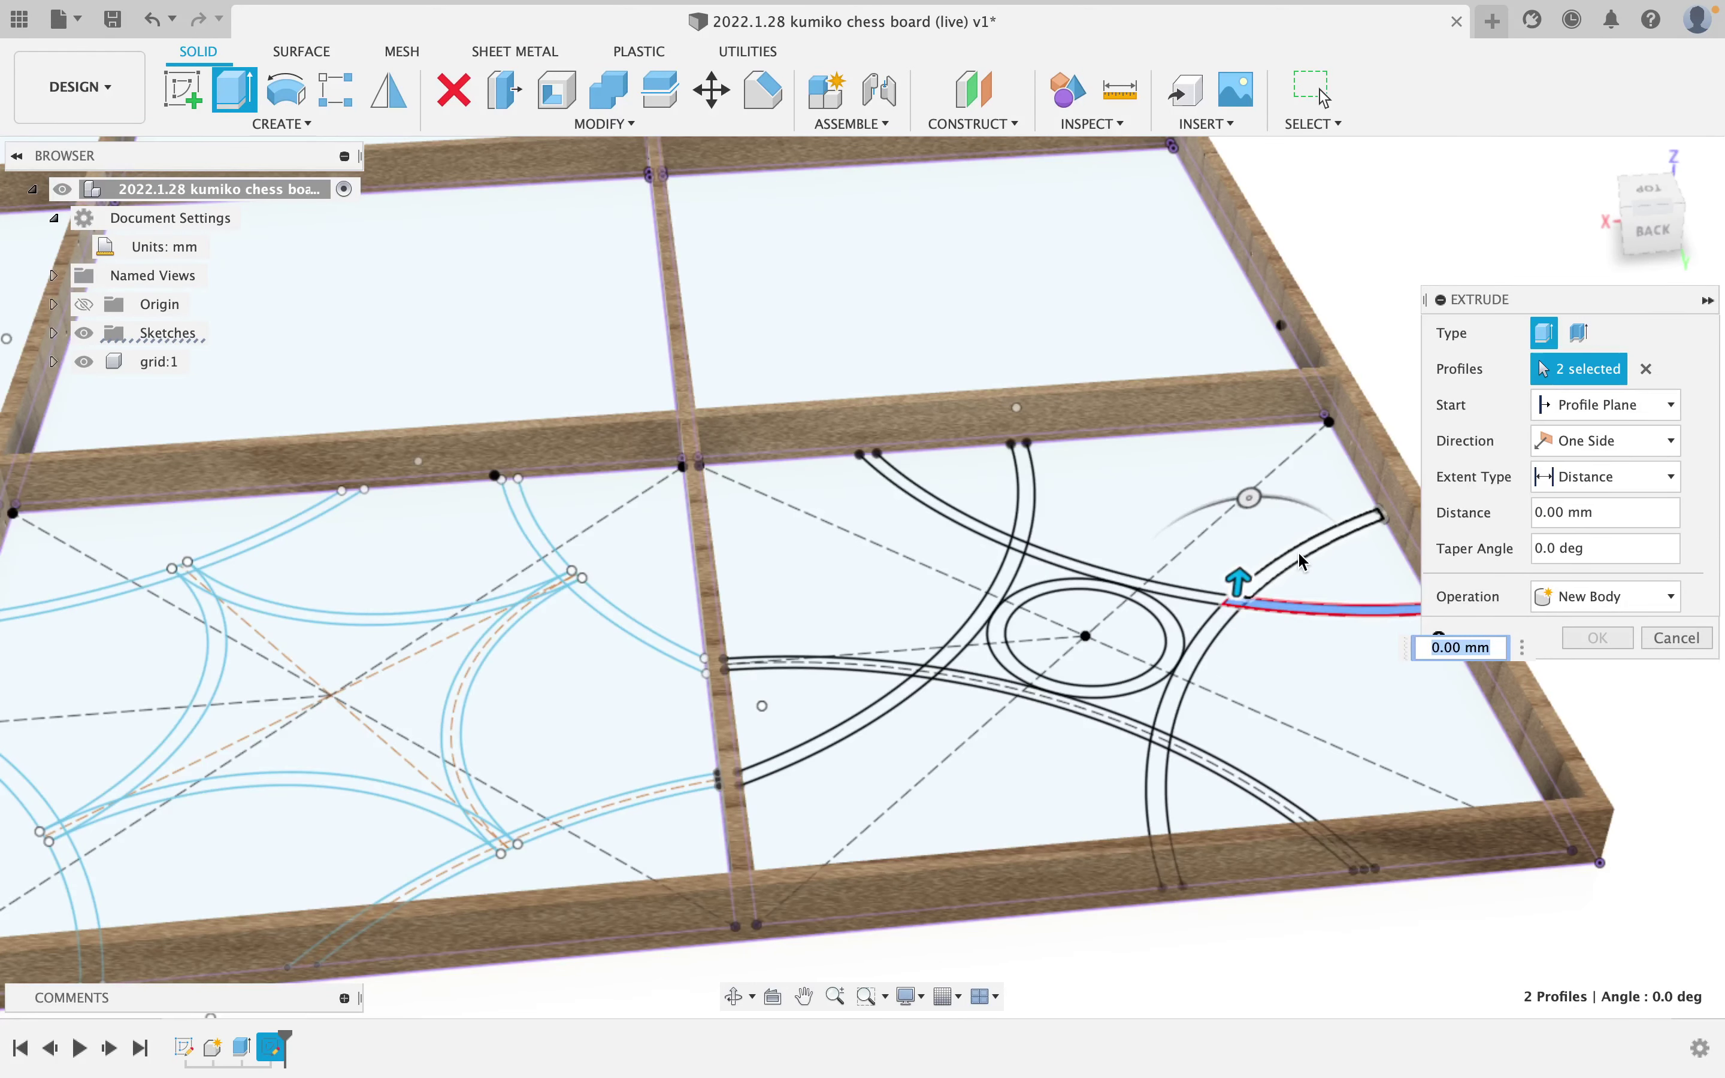
left_click(1302, 557)
left_click(1026, 550)
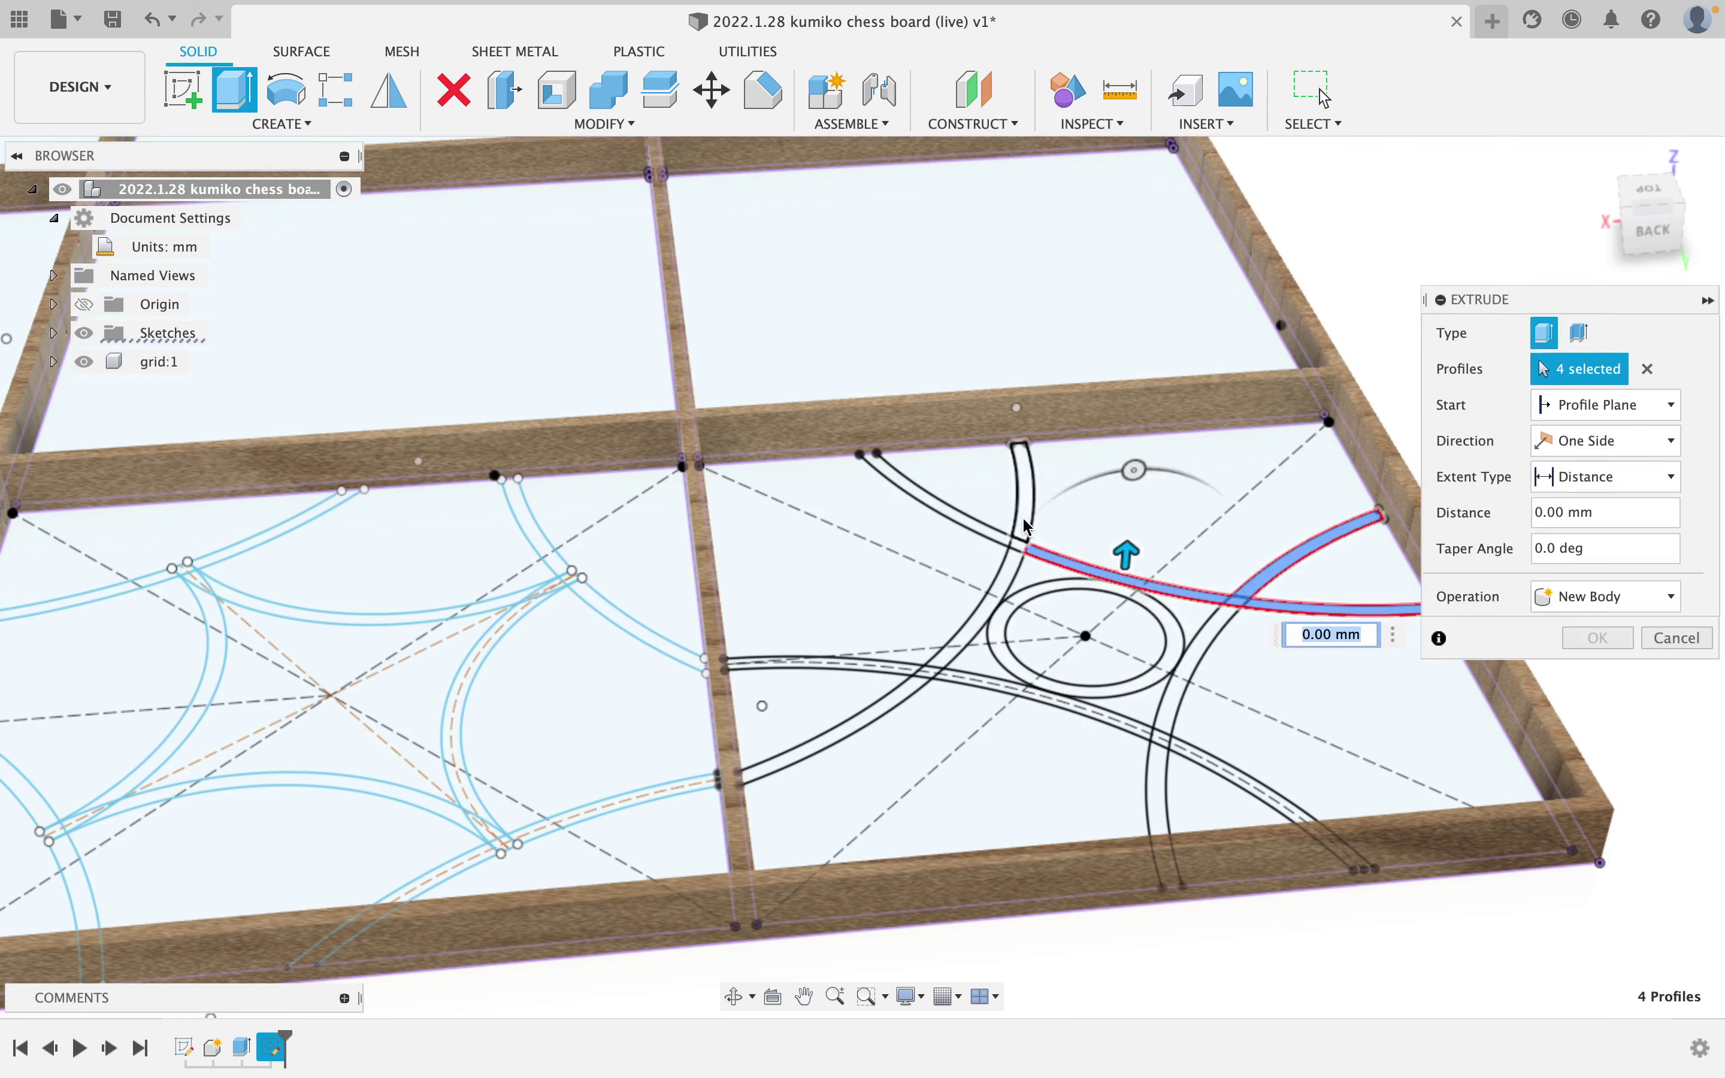
left_click(1024, 521)
left_click(995, 535)
left_click(1018, 543)
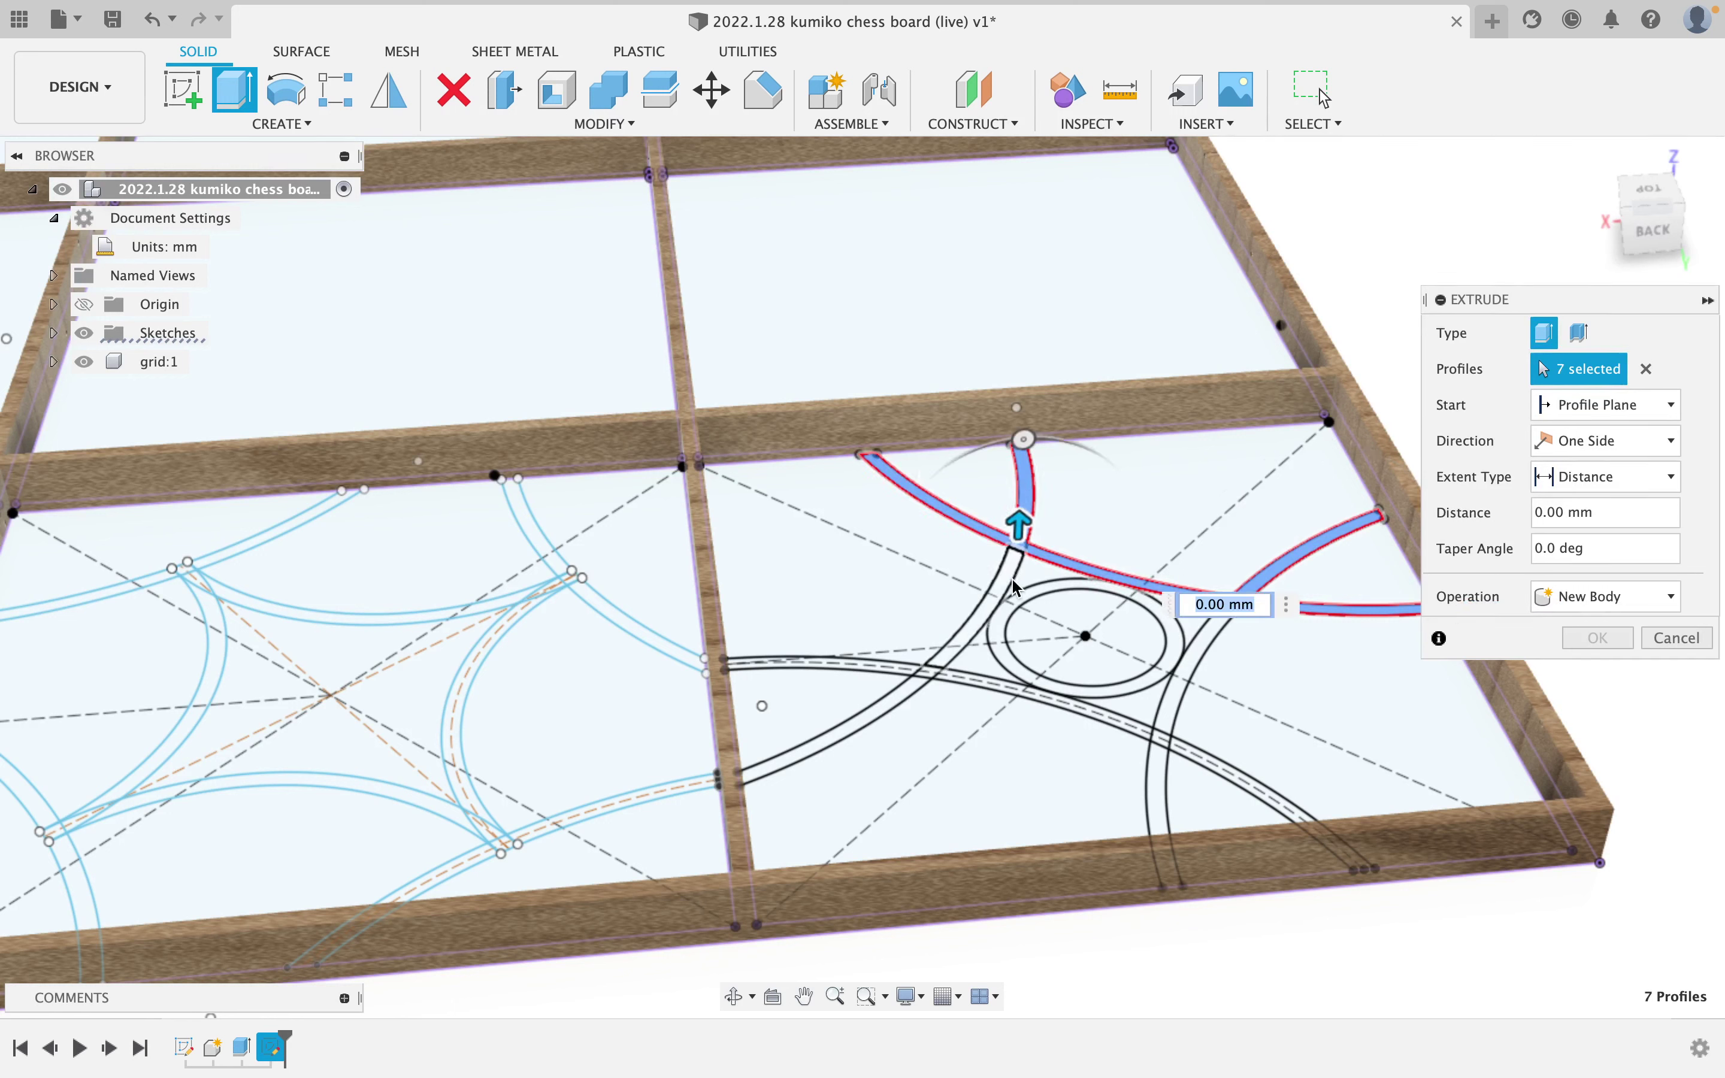
Add the central ring and all remaining arc strip segments of the corner cell to the extrusion profiles.
left_click(1011, 584)
left_click(1030, 607)
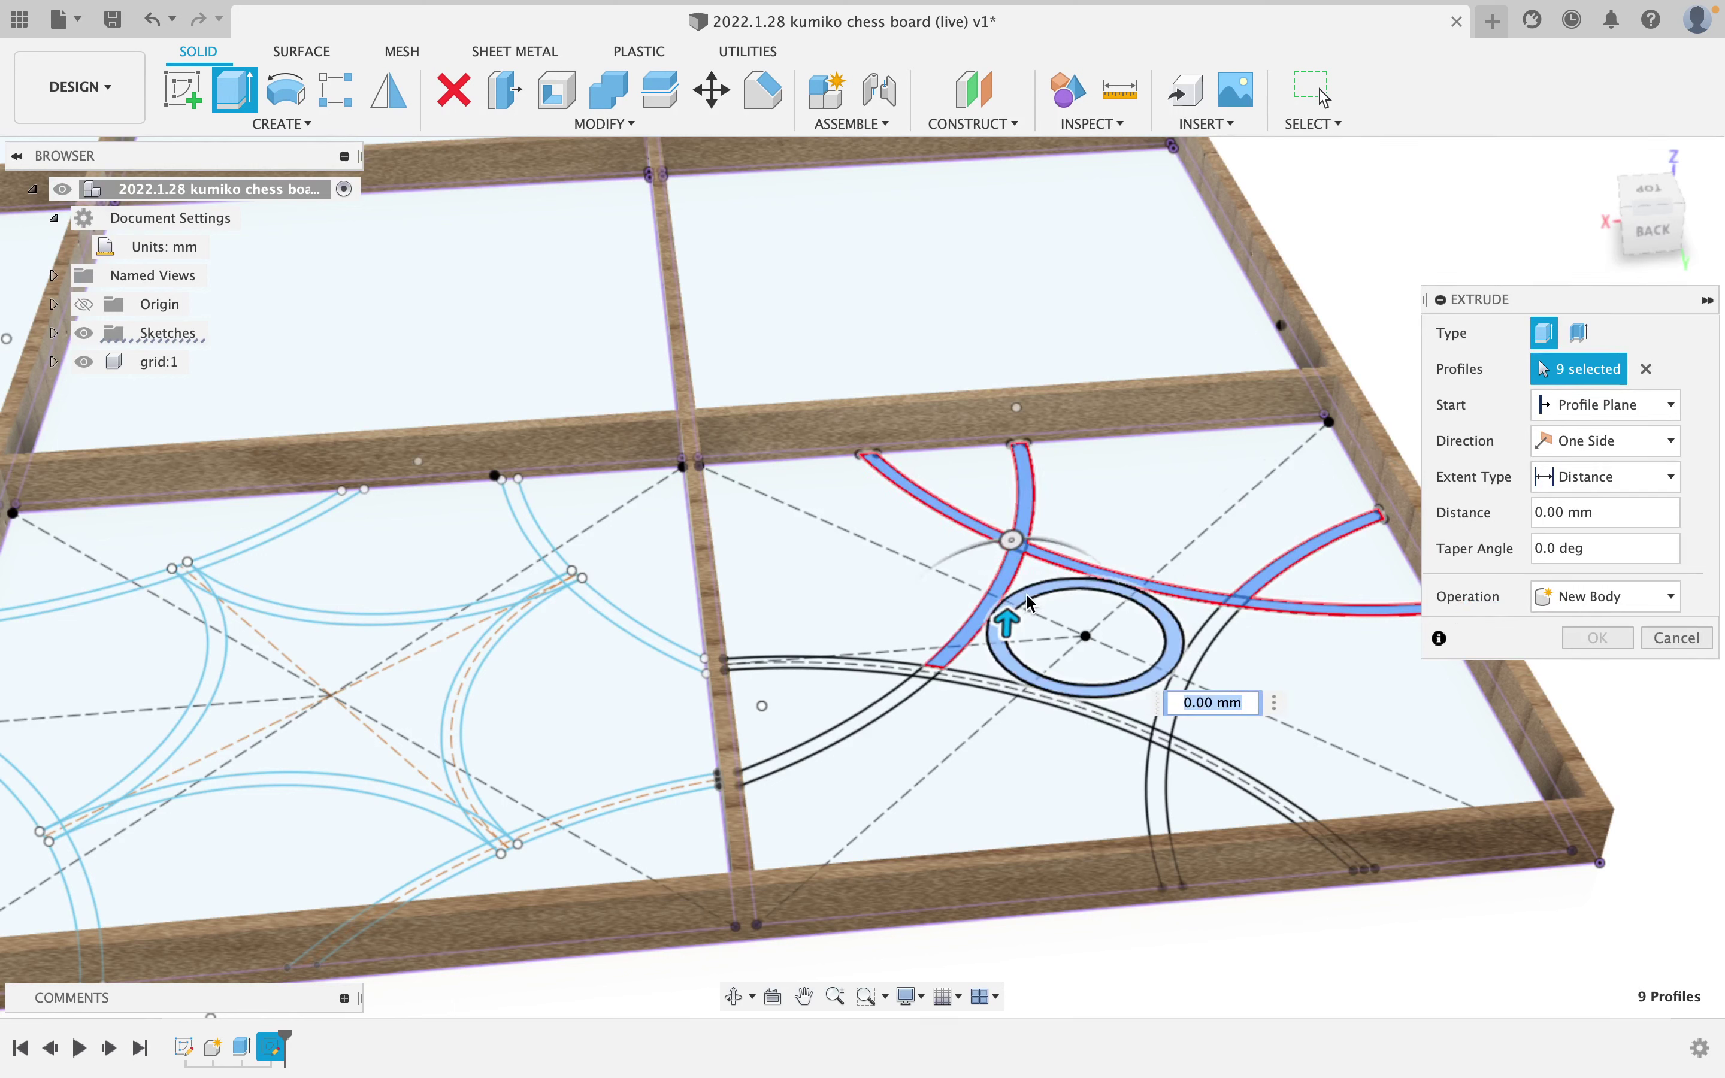
left_click(1180, 695)
left_click(1186, 748)
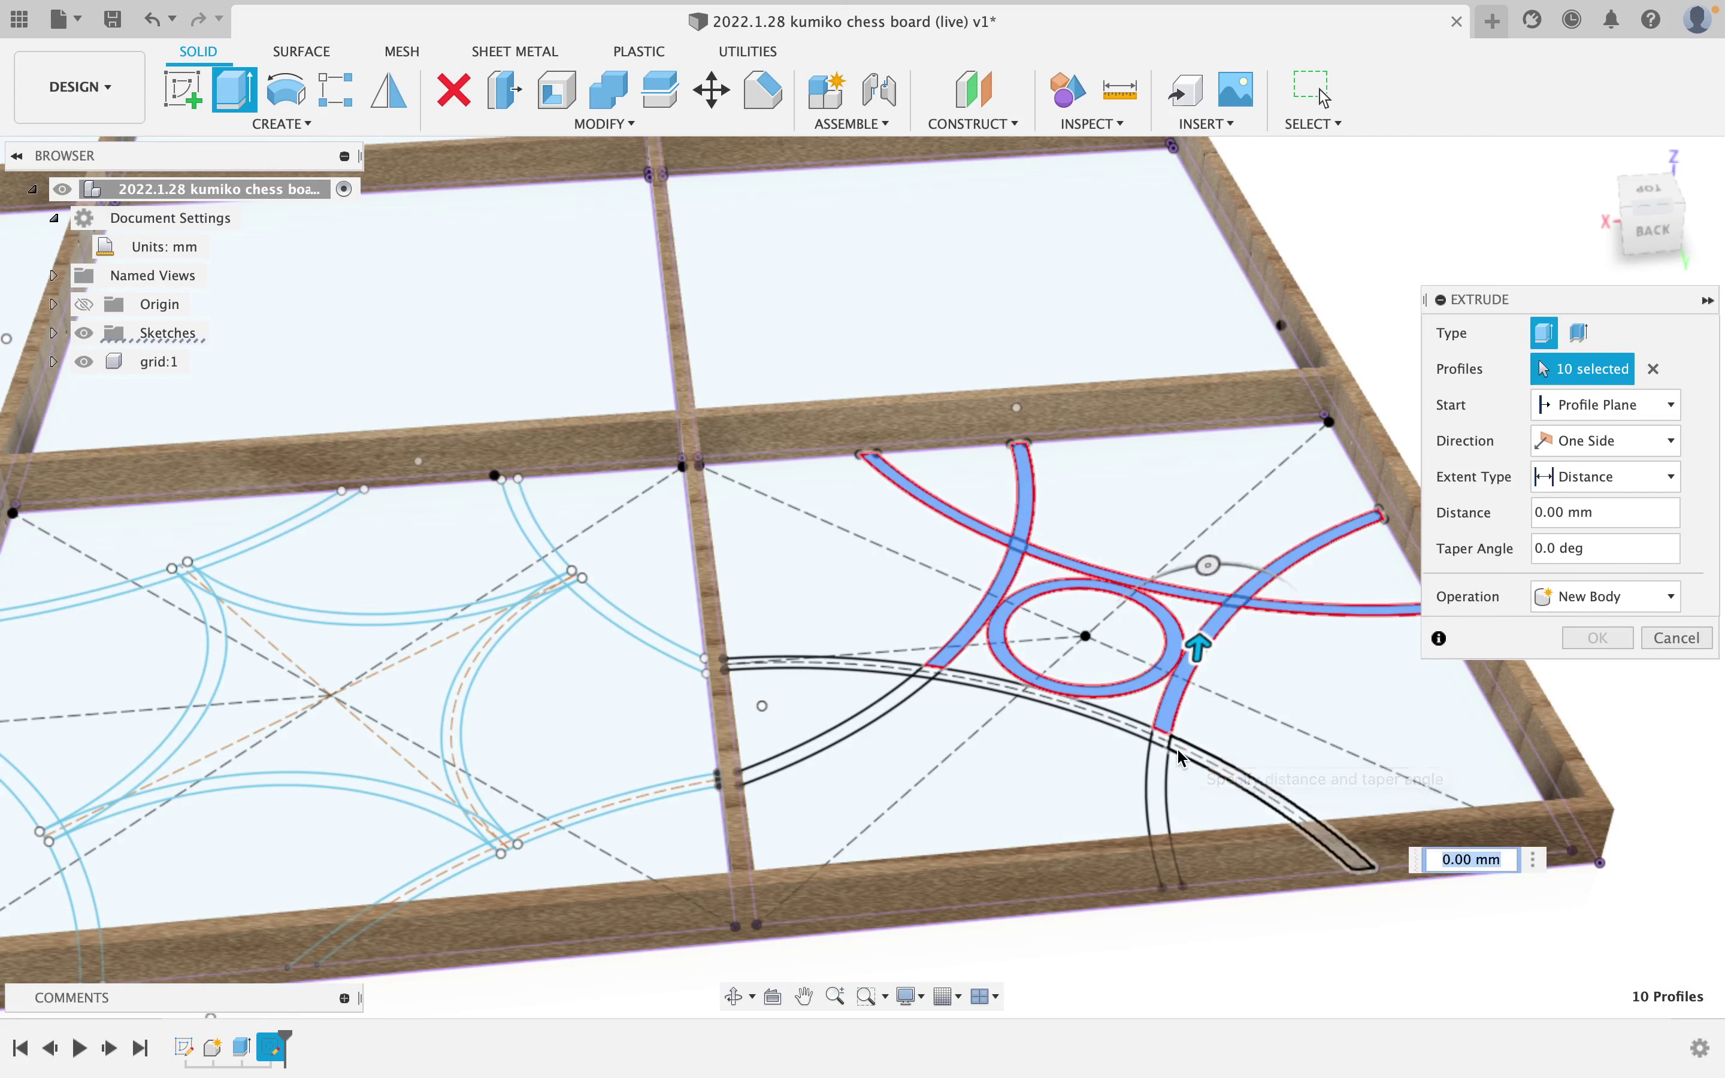
left_click(1159, 779)
left_click(1162, 737)
left_click(1059, 706)
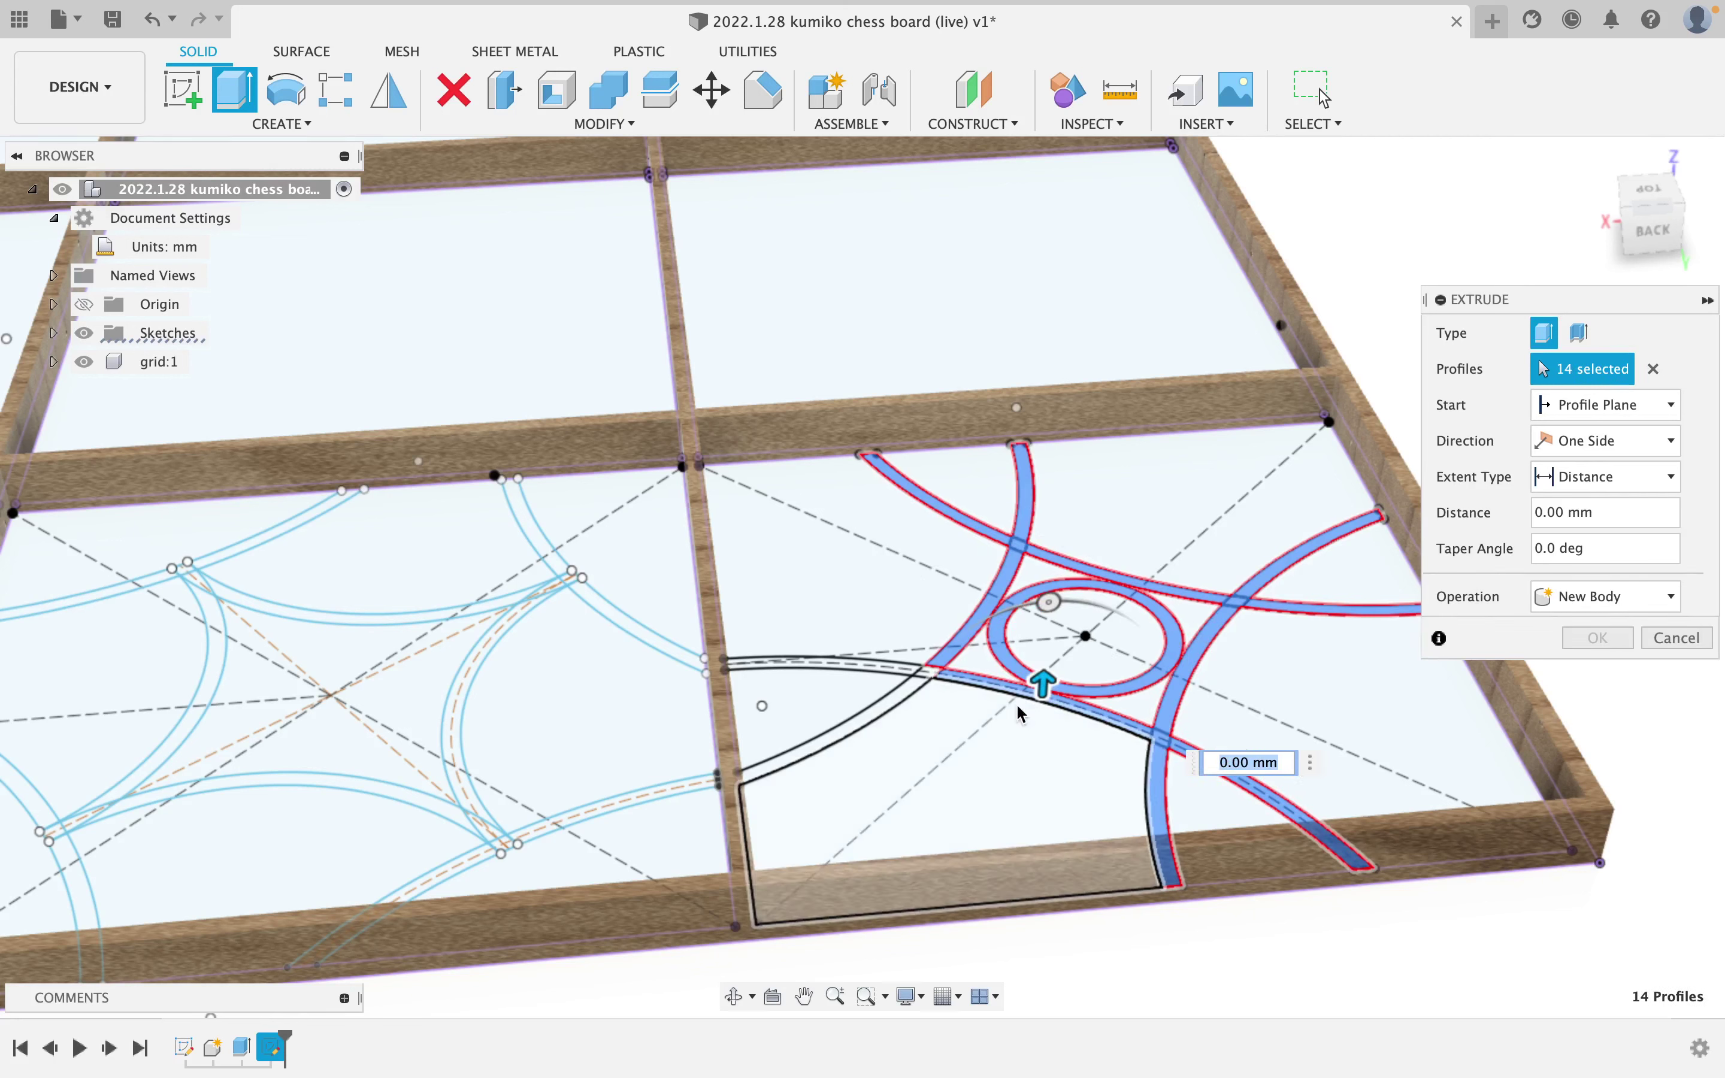
left_click(912, 706)
left_click(900, 677)
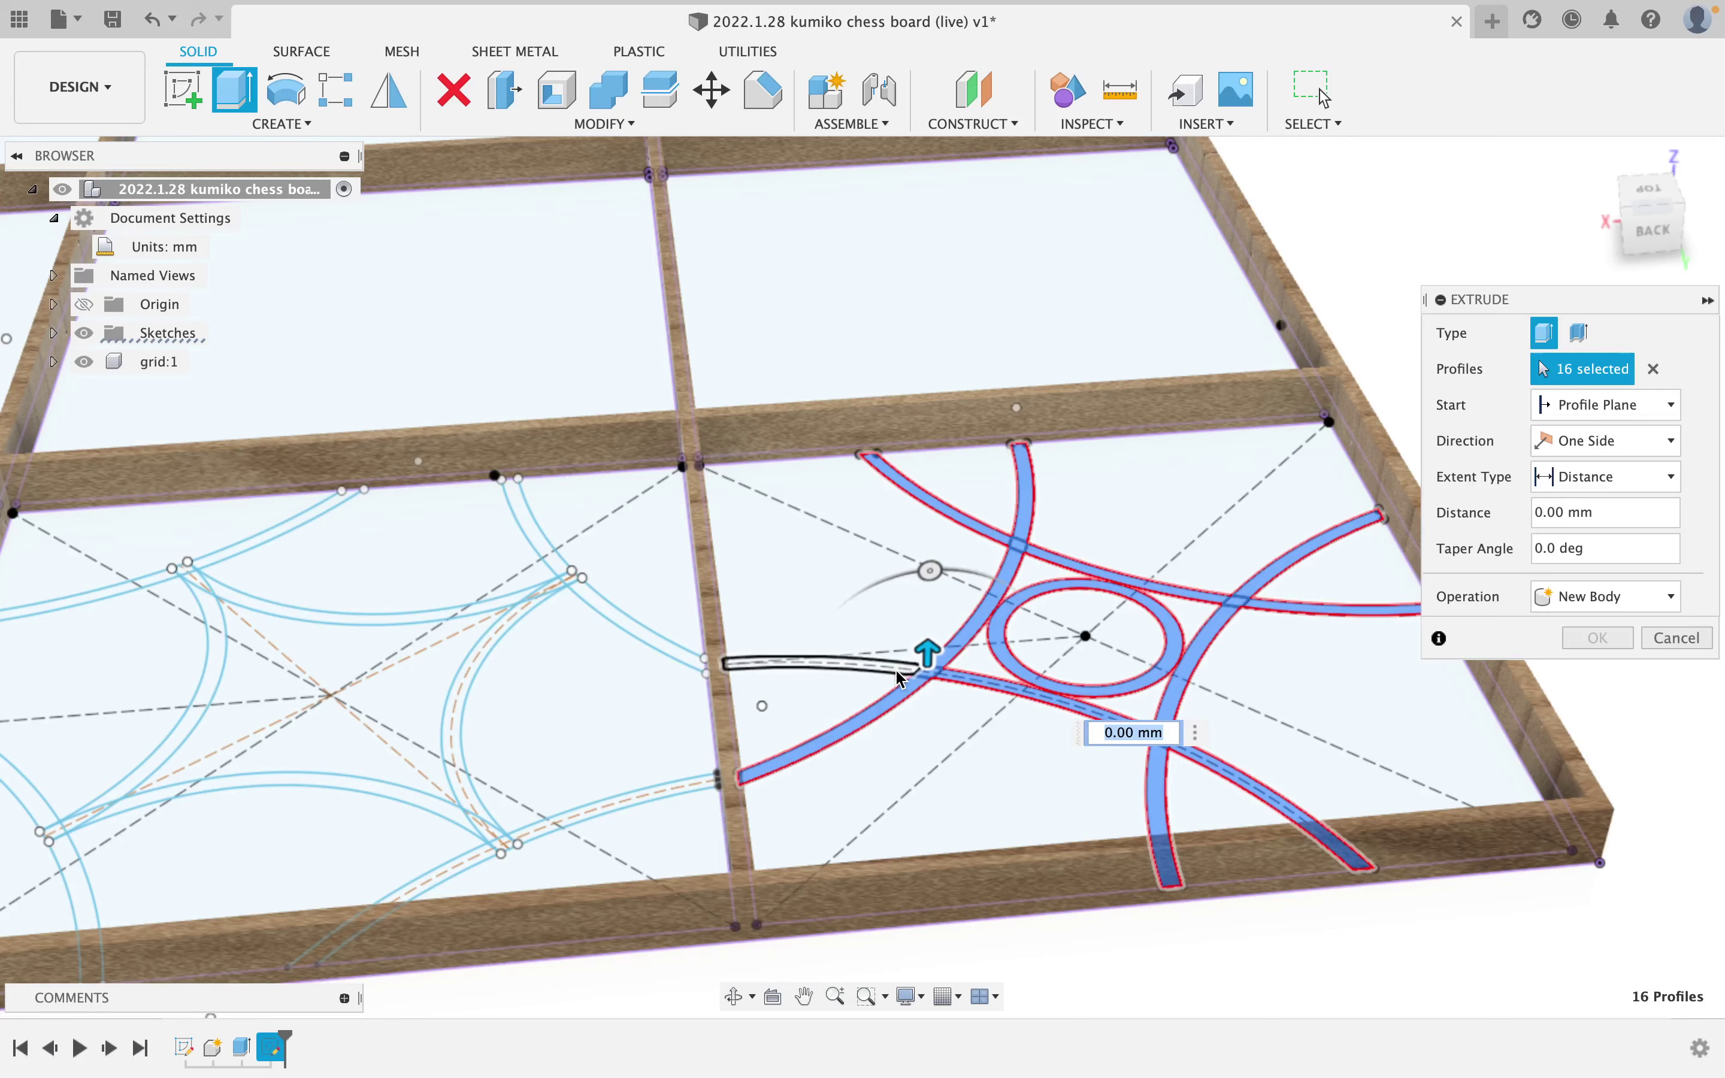
left_click(889, 667)
Extrude the corner cell's profiles up to the grid's upper face as a new component, using the To Object extent.
scroll(1001, 672, "down", 5)
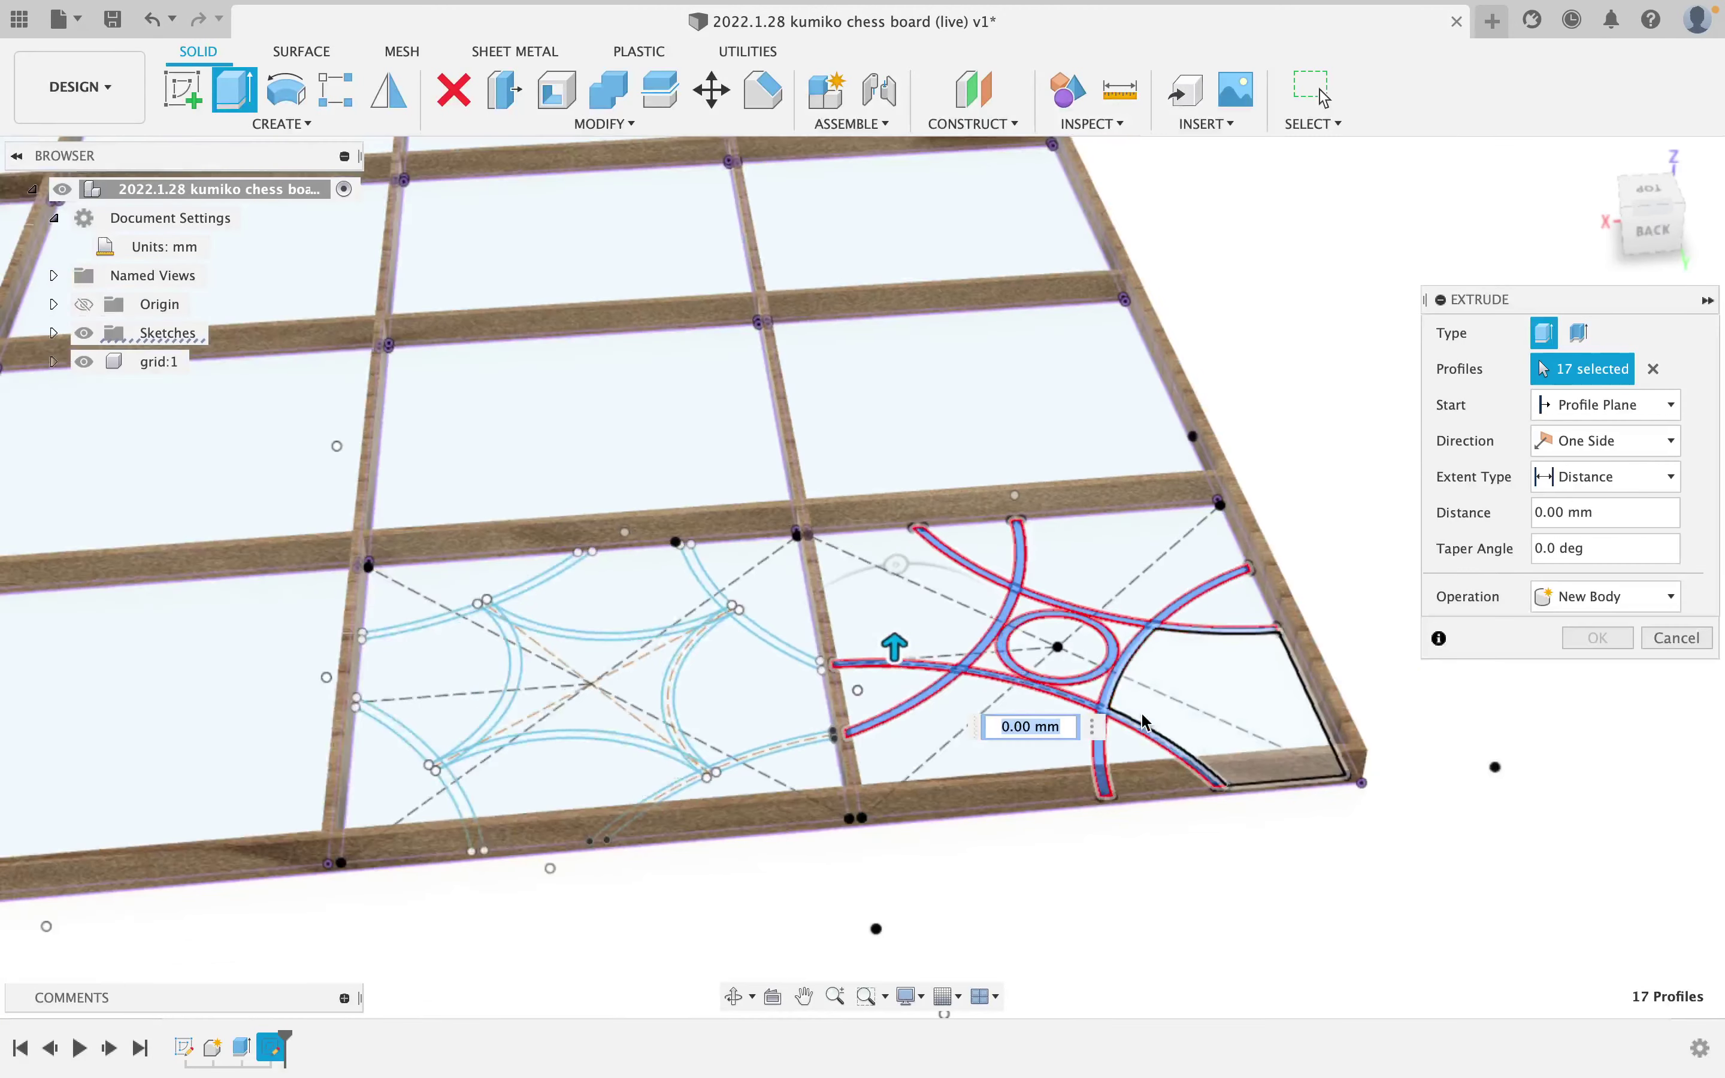
mouse_move(1141, 714)
middle_mouse_down("shift")
mouse_move(1133, 742)
mouse_move(1114, 667)
mouse_move(1114, 737)
middle_mouse_up("shift")
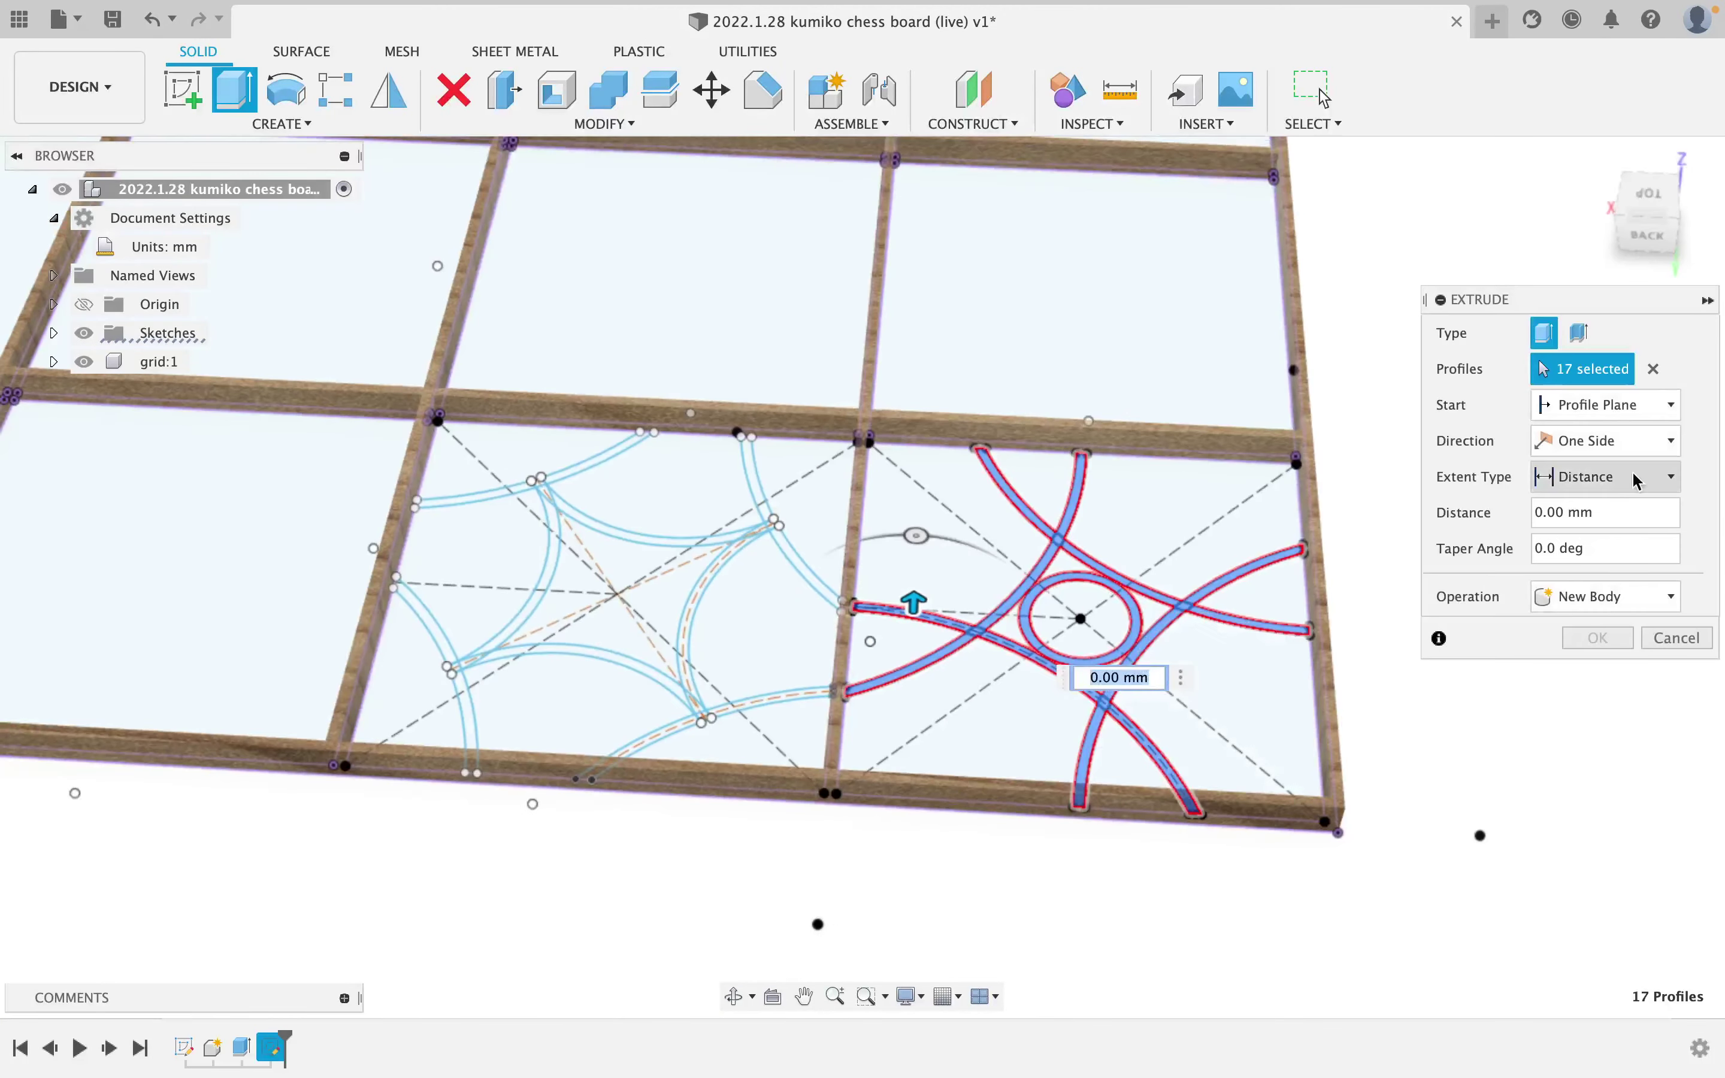
left_click(1622, 596)
left_click(1608, 726)
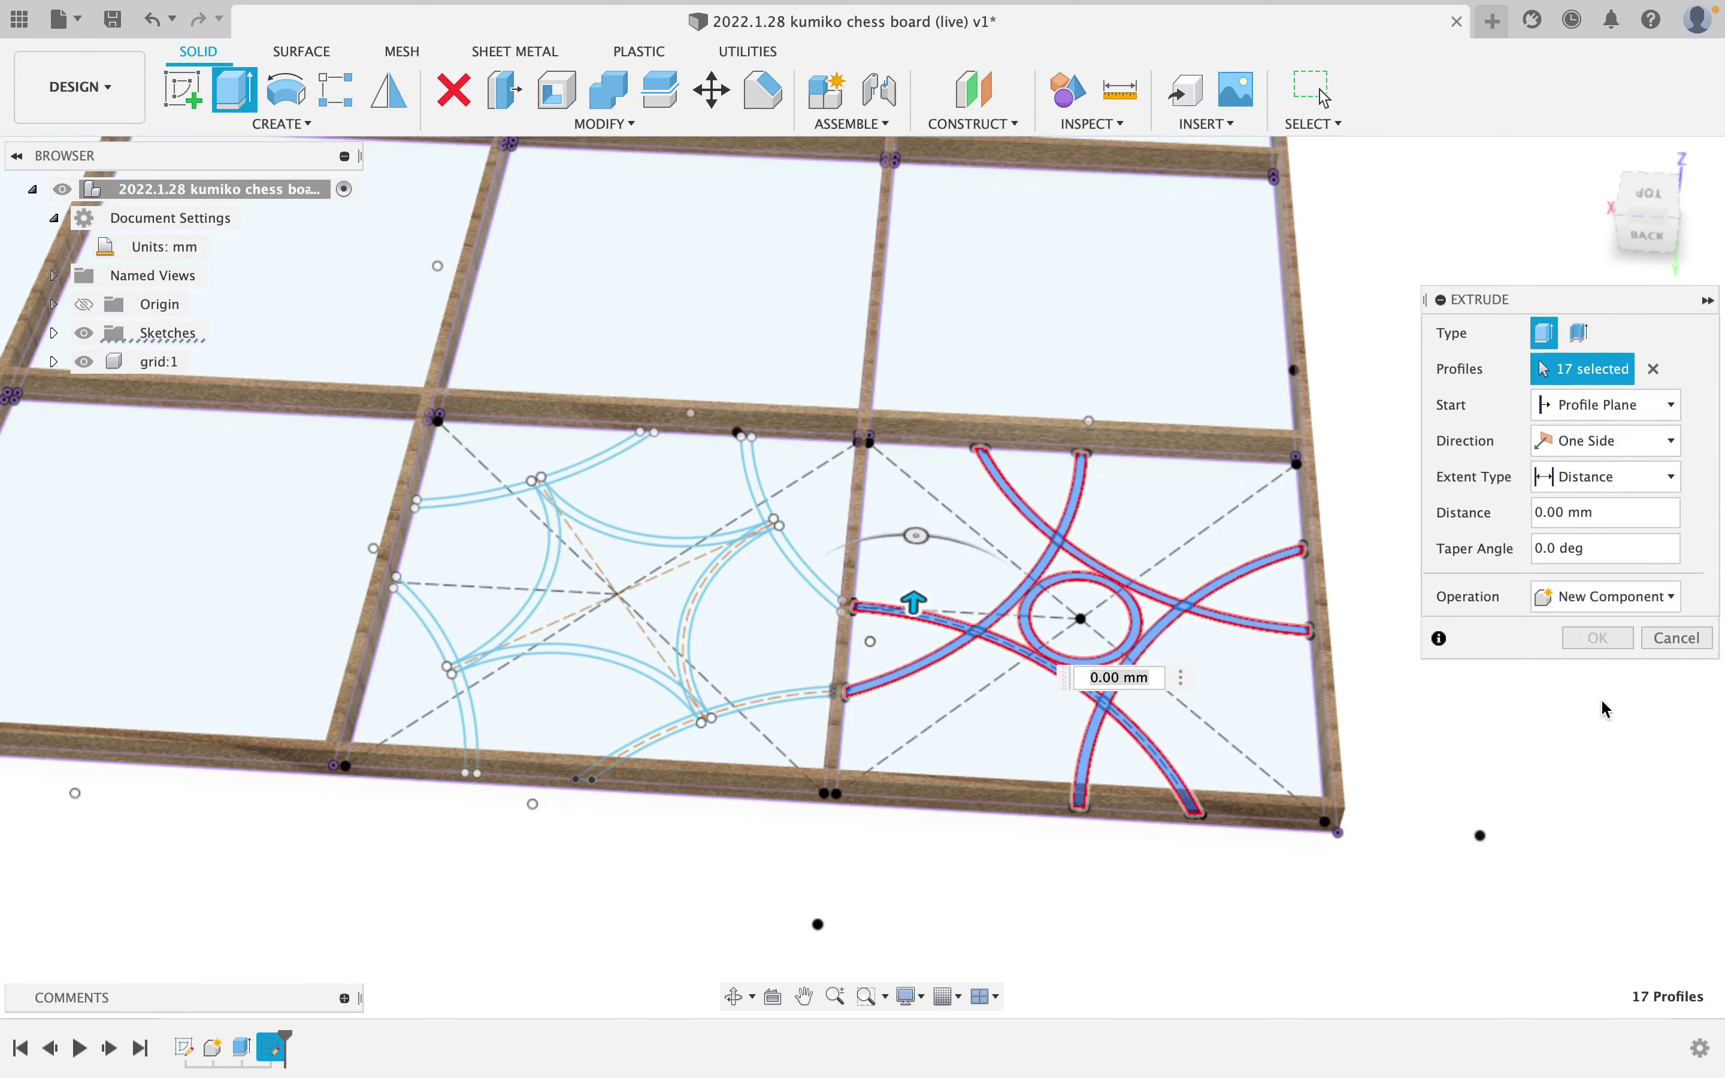
left_click(1590, 485)
left_click(1590, 477)
left_click(1571, 485)
left_click(1590, 536)
scroll(1310, 523, "up", 5)
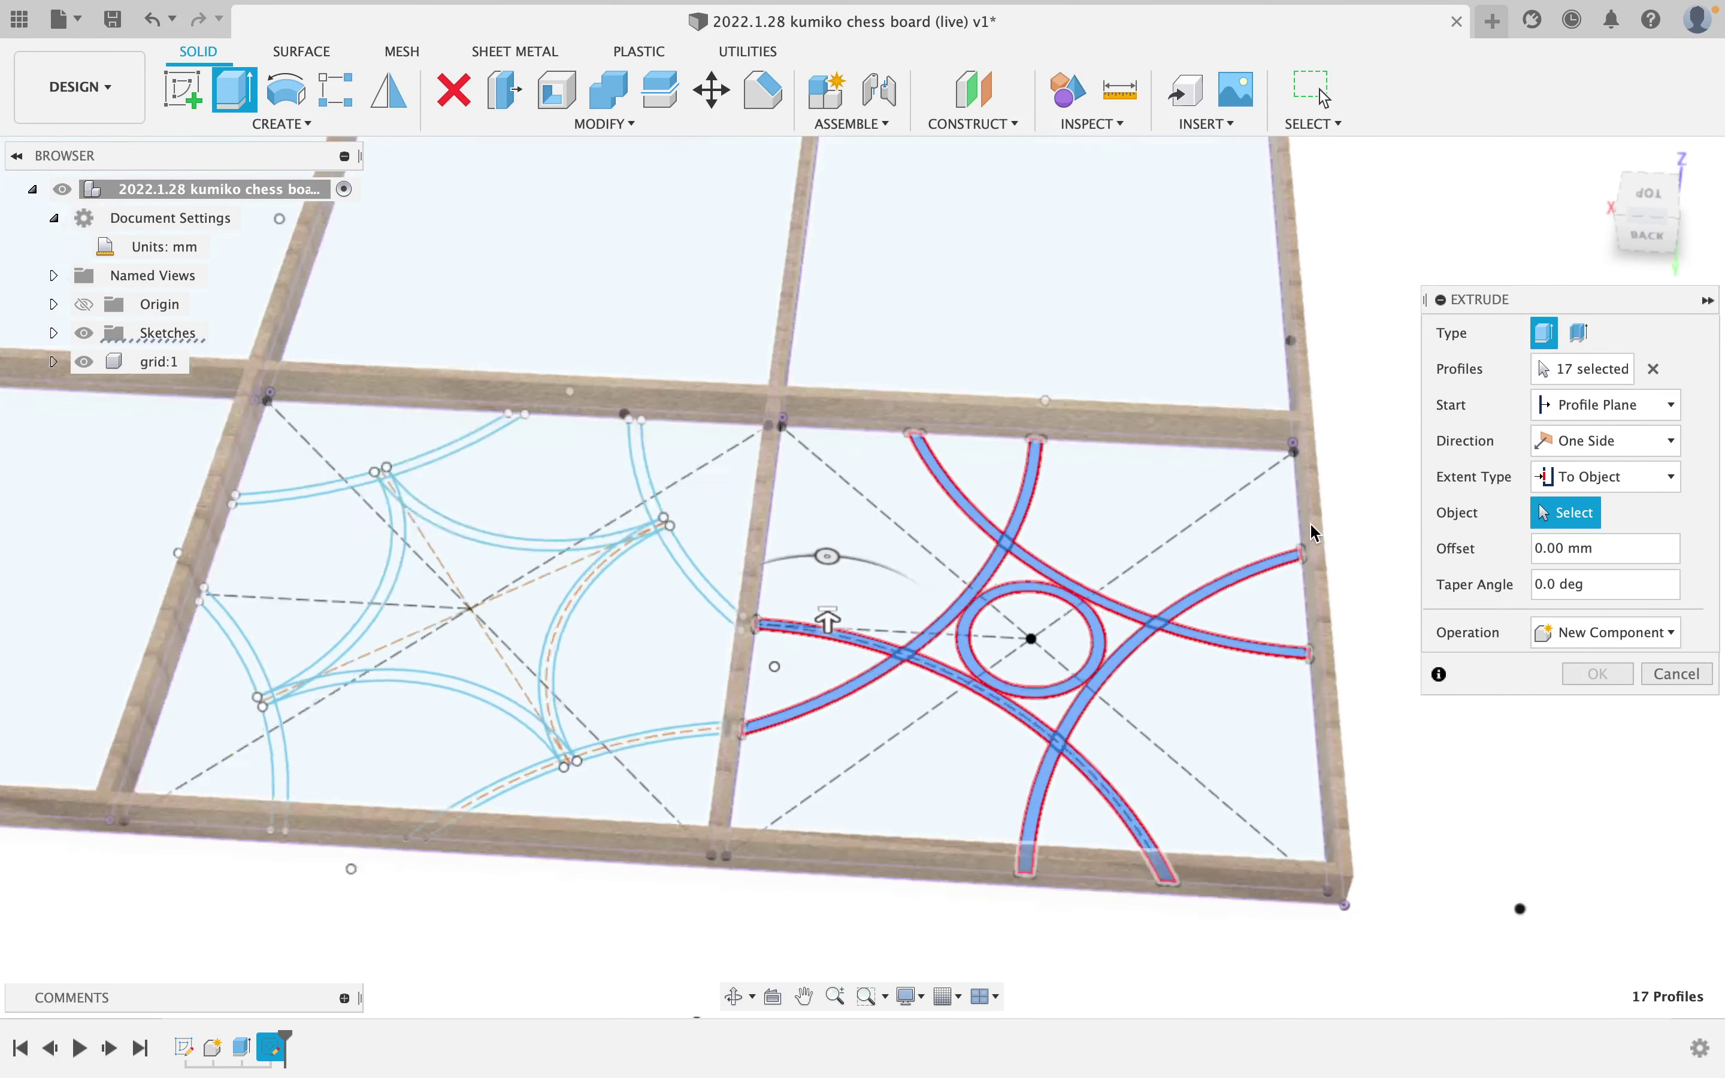
left_click(1362, 502)
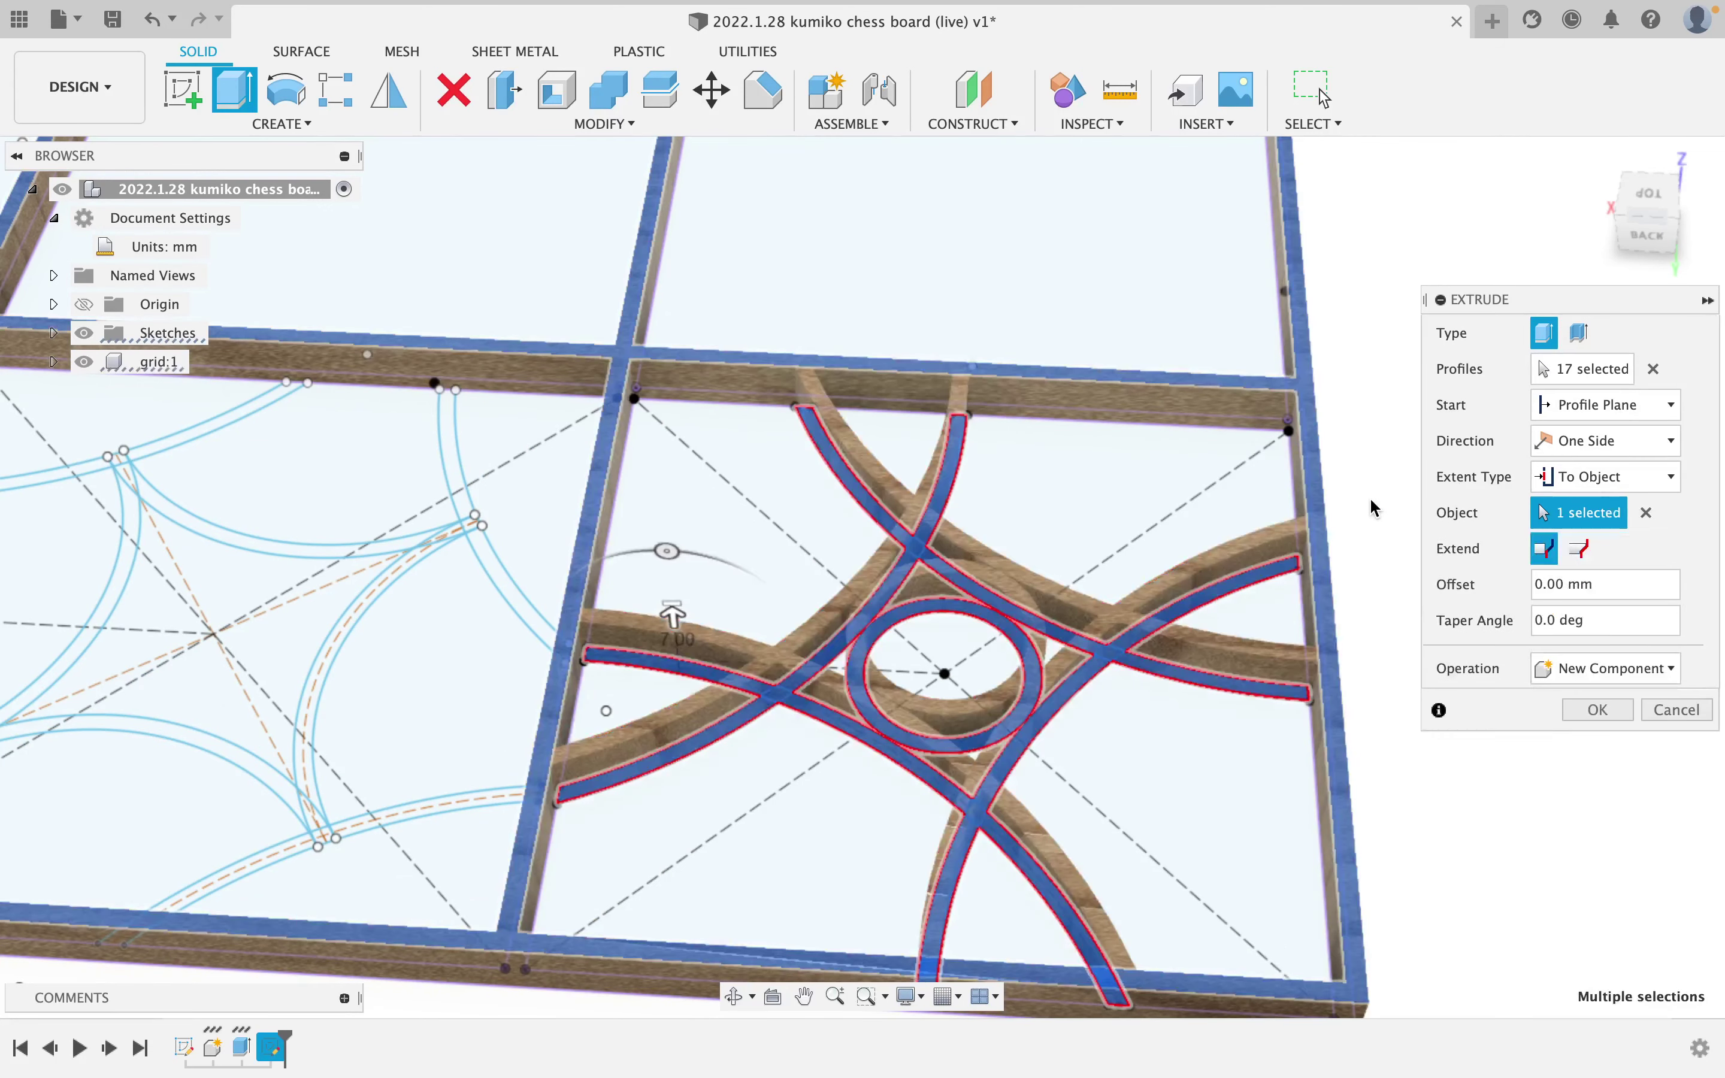
left_click(1597, 711)
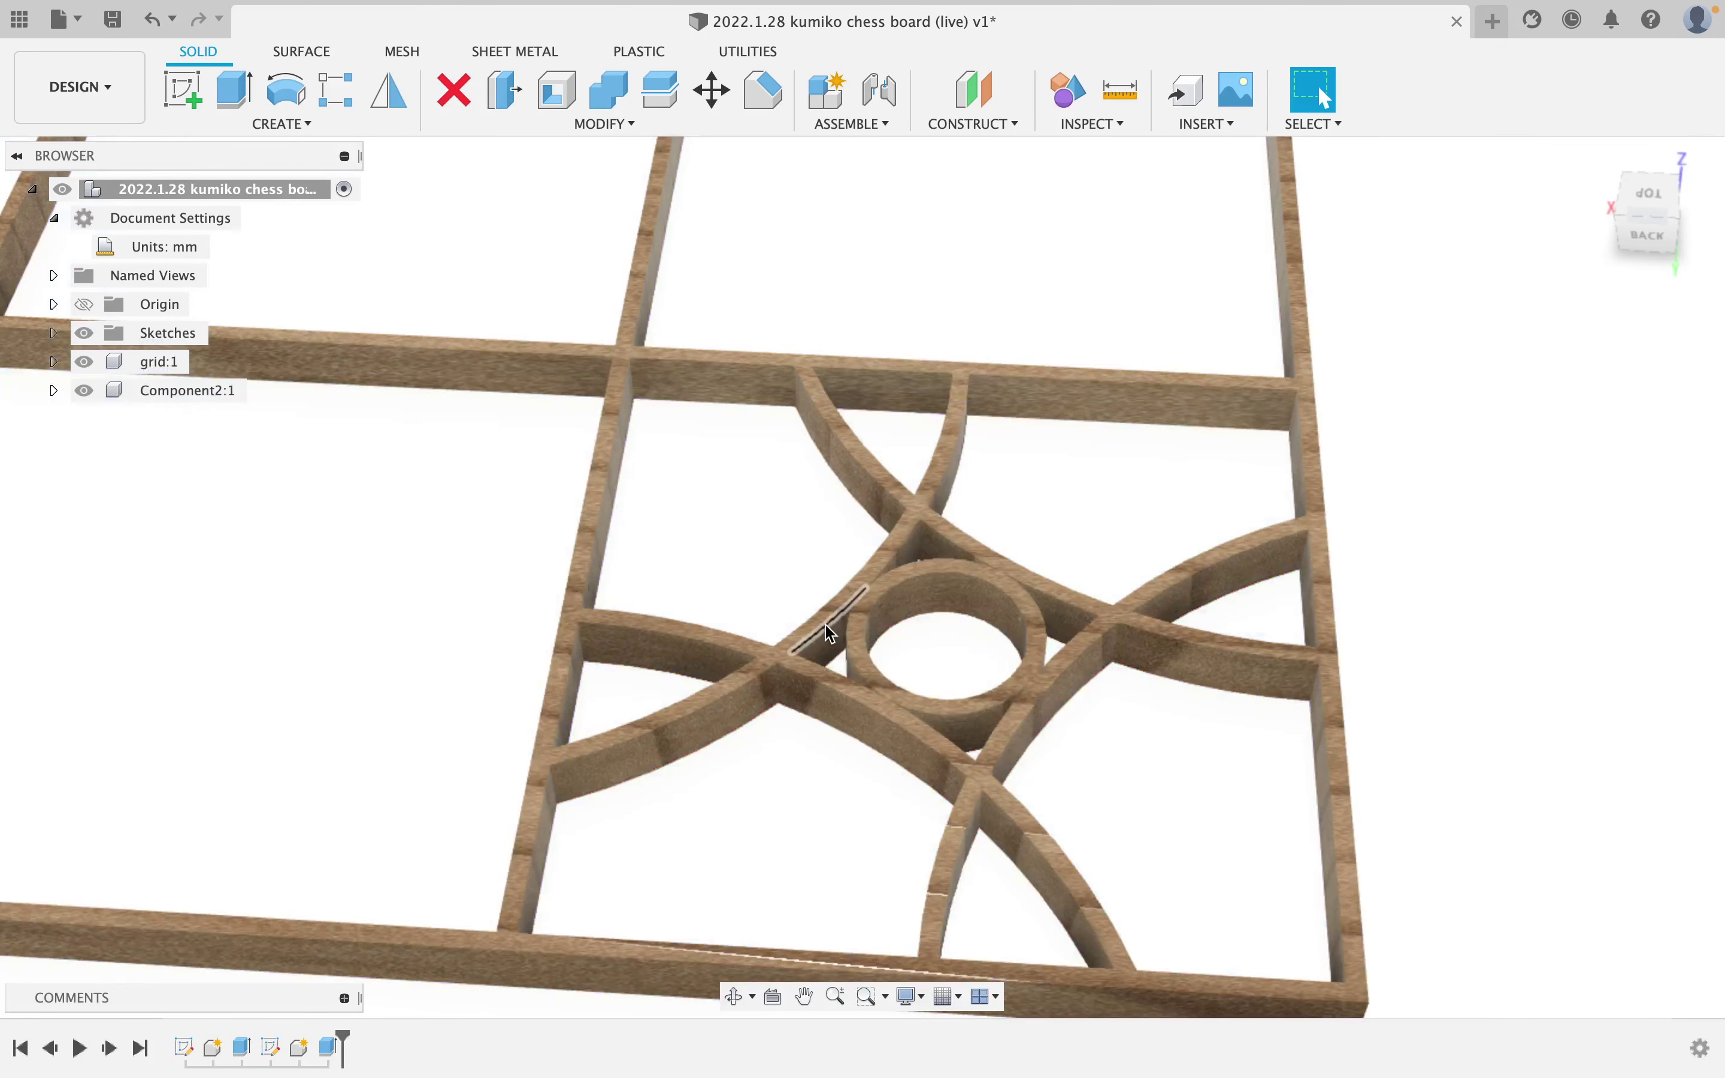
Show Sketch2 again so that the second cell's profiles can be selected.
scroll(1163, 548, "up", 5)
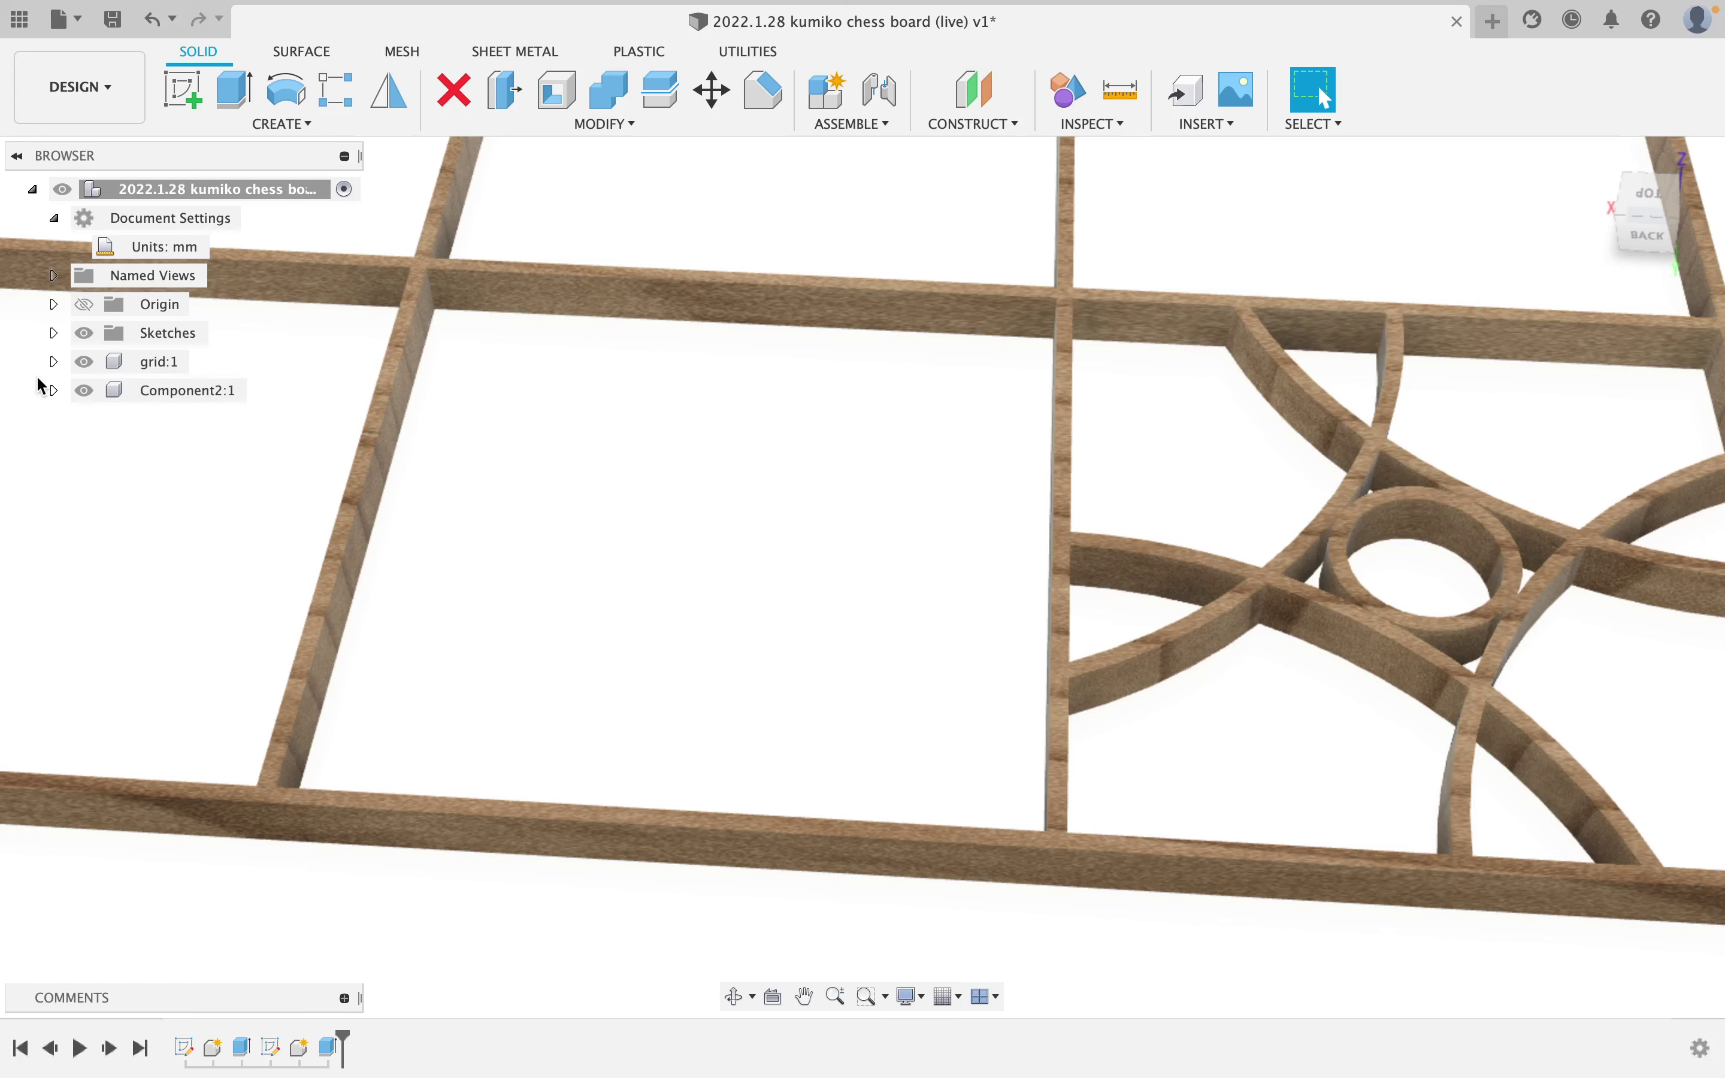
left_click(53, 332)
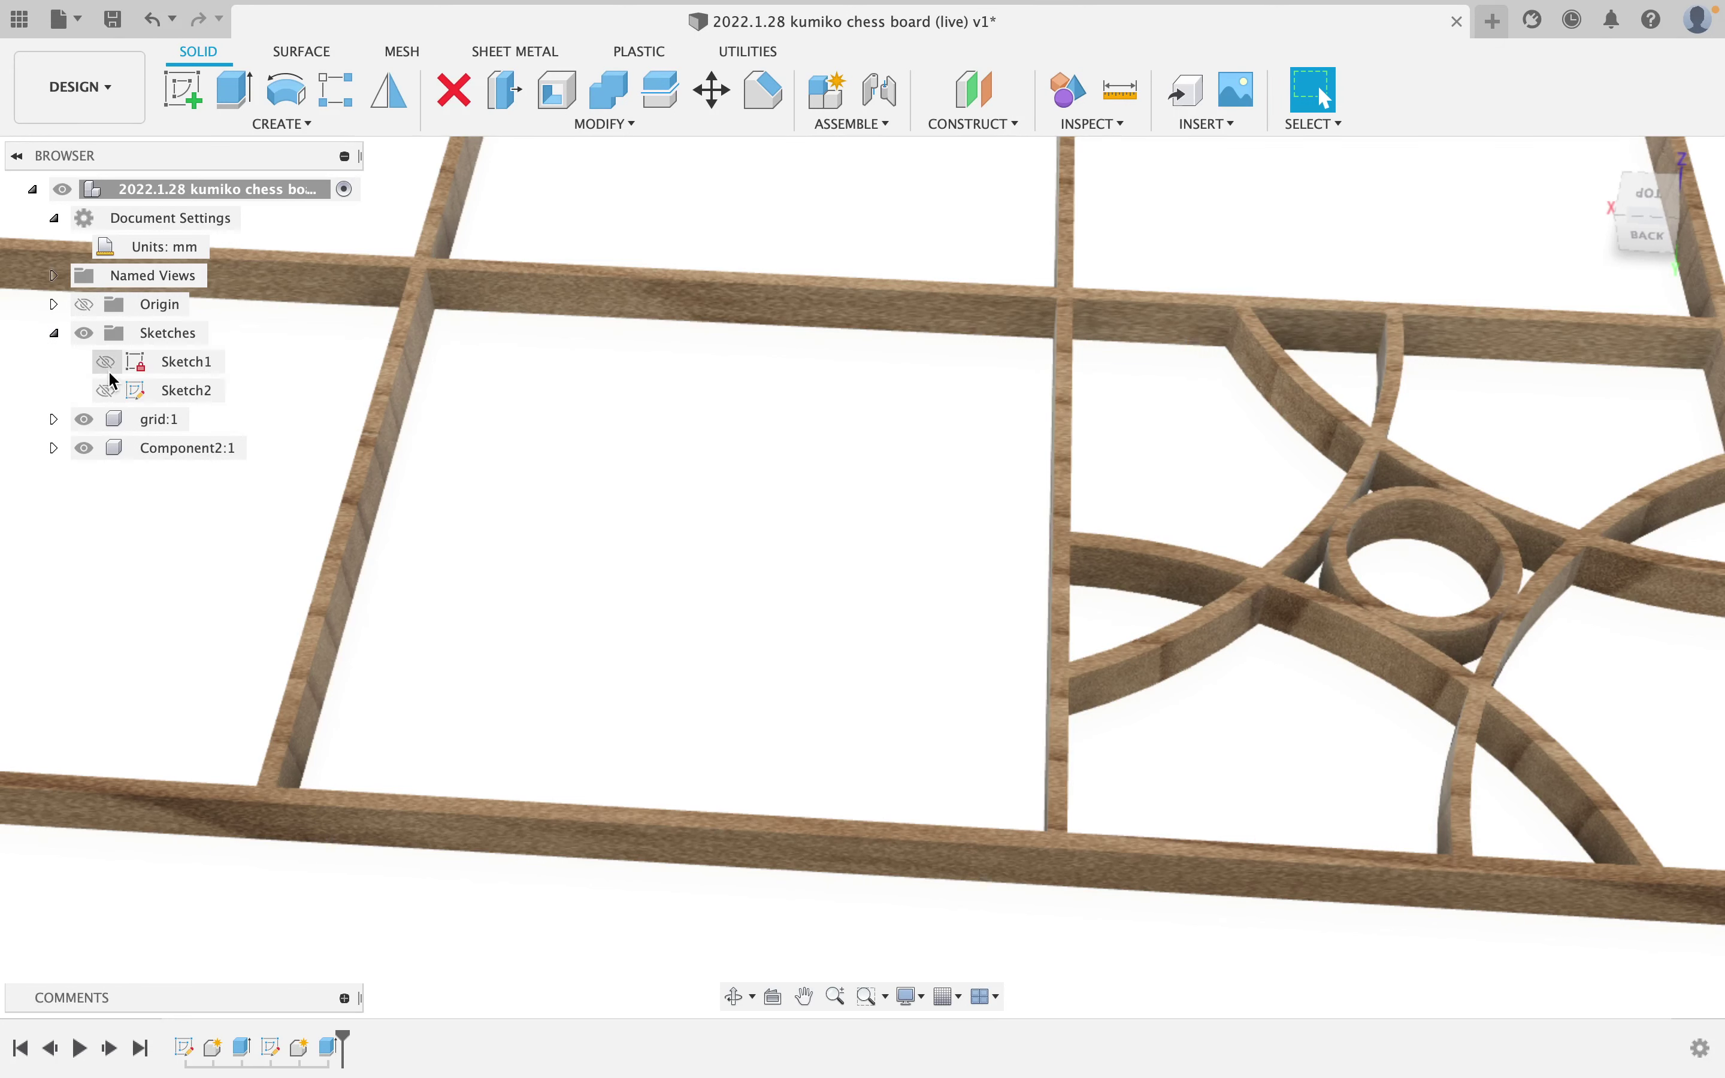
left_click(105, 390)
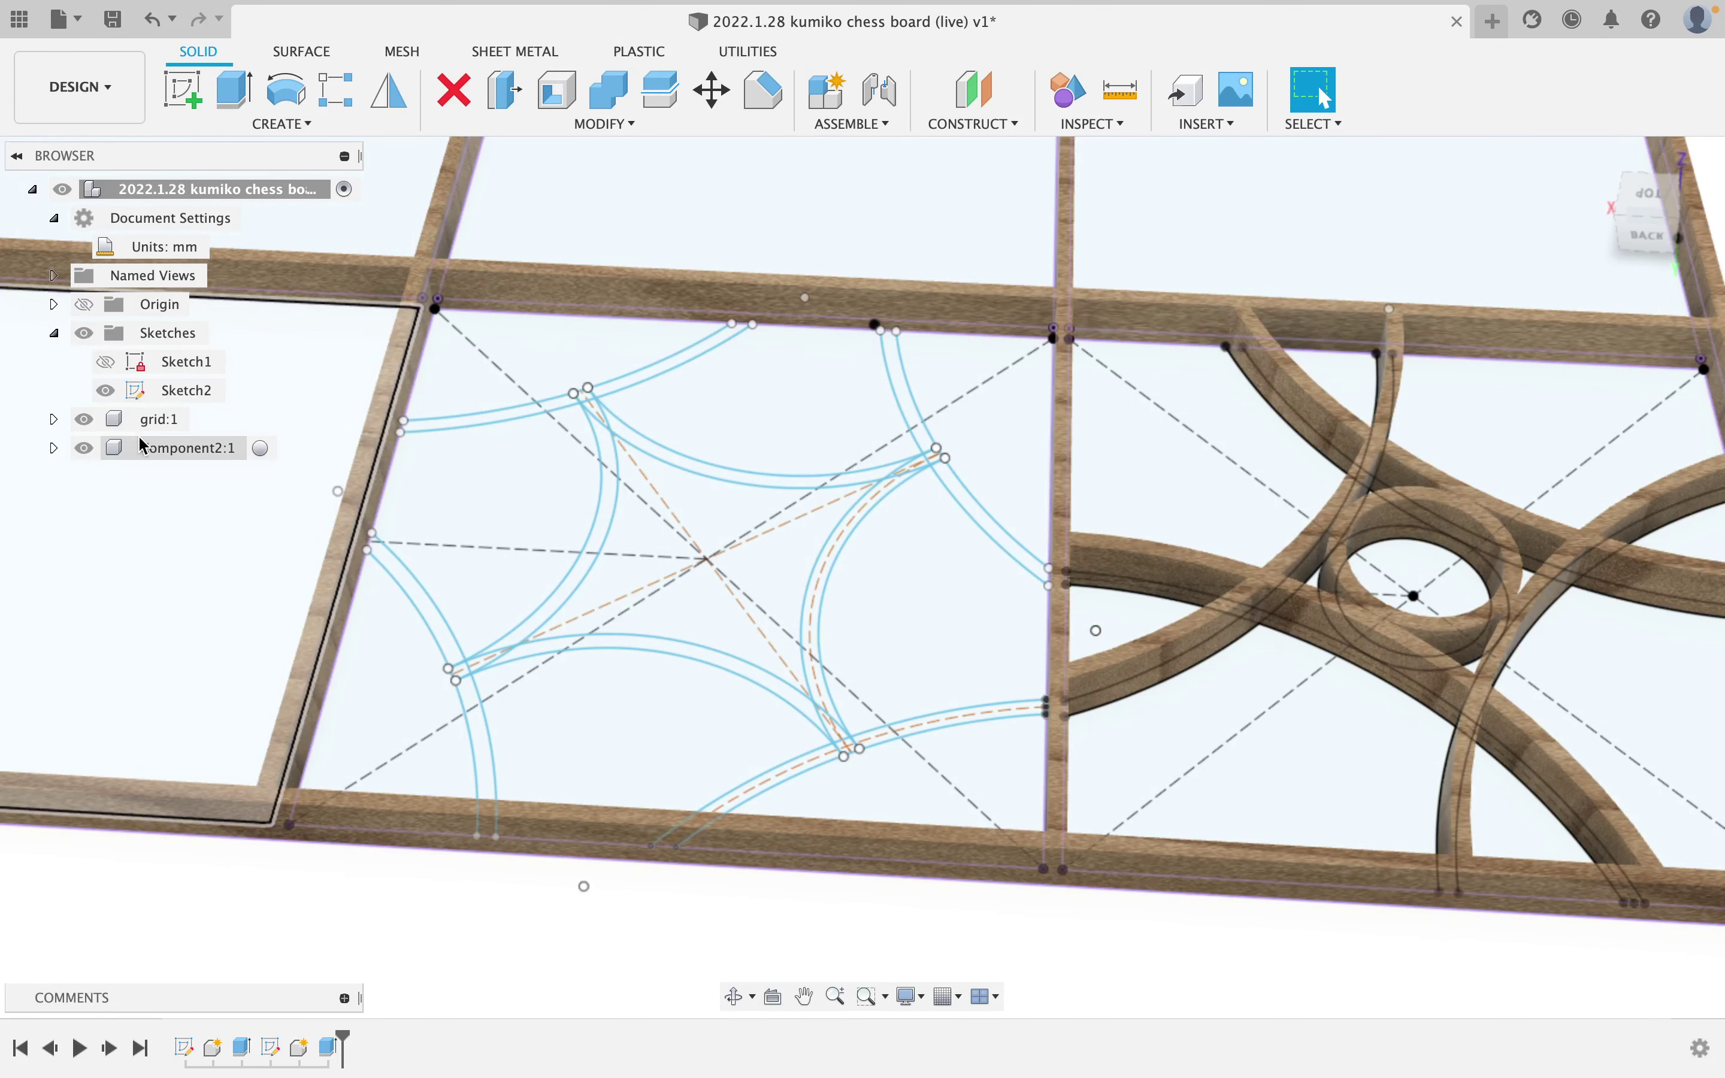
Rename the new kumiko component as infill.
left_click(179, 450)
double_click(188, 450)
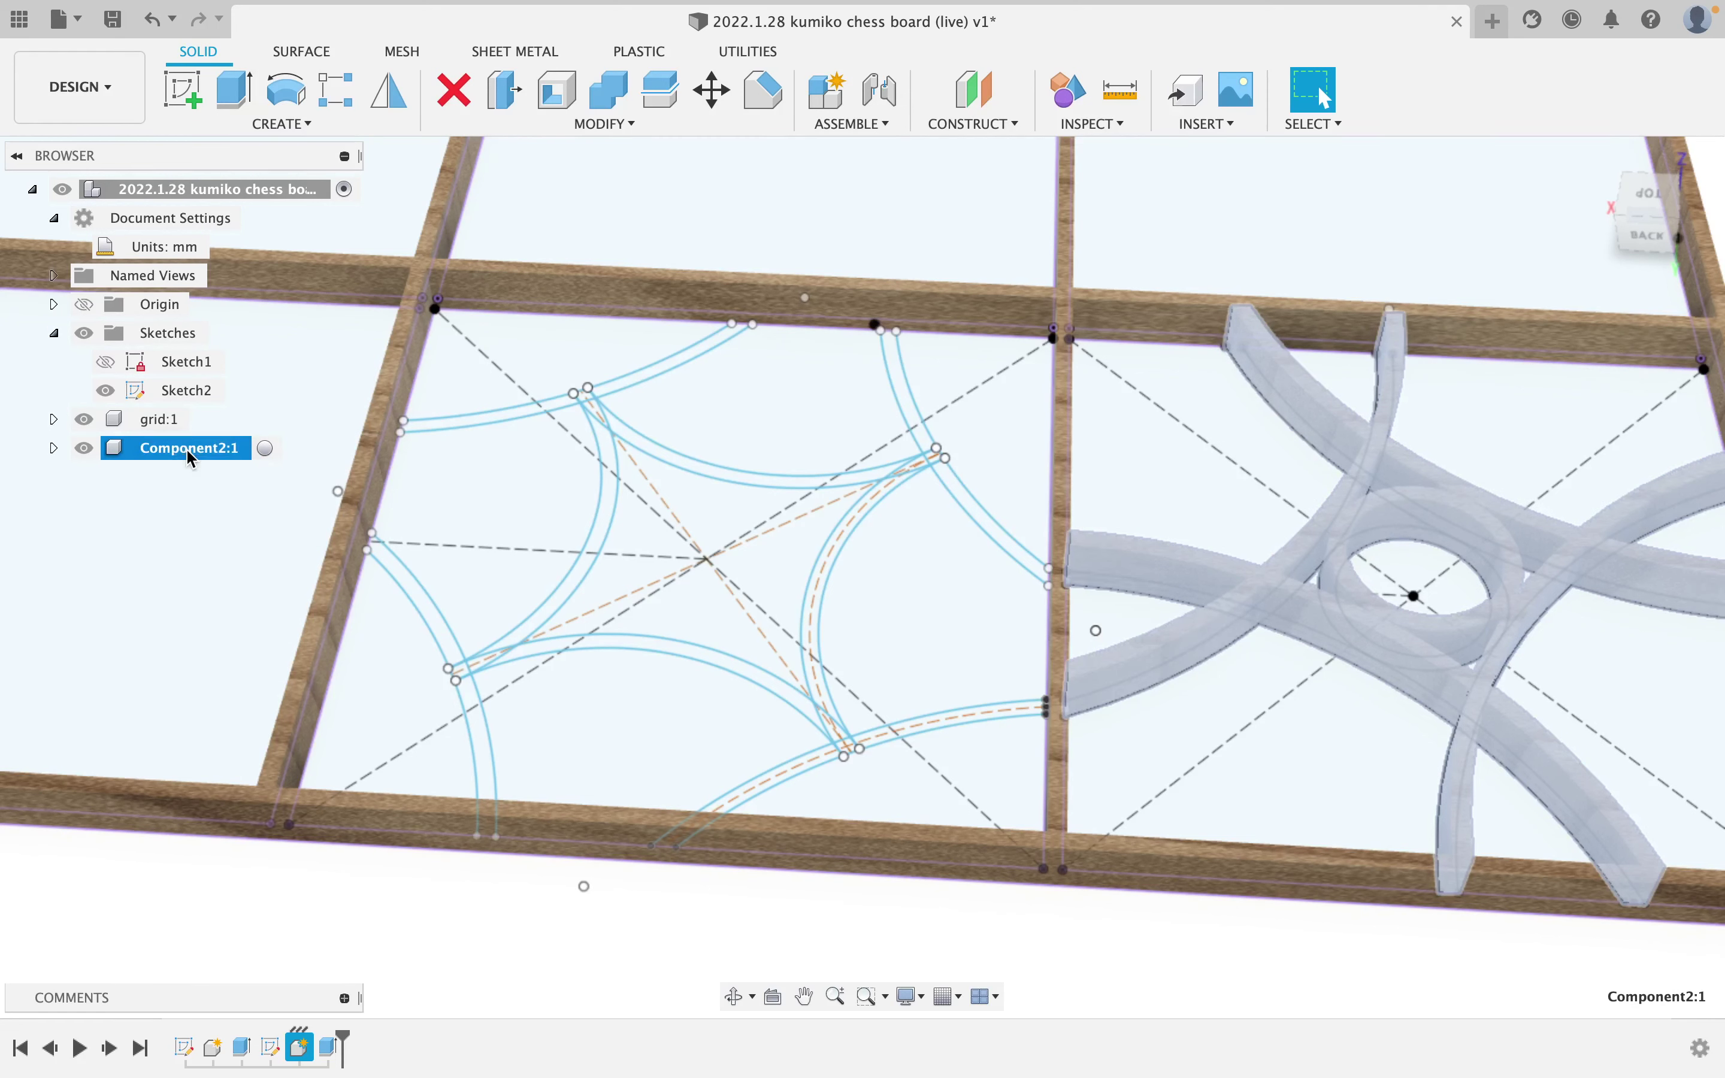
type("infill")
key("Return")
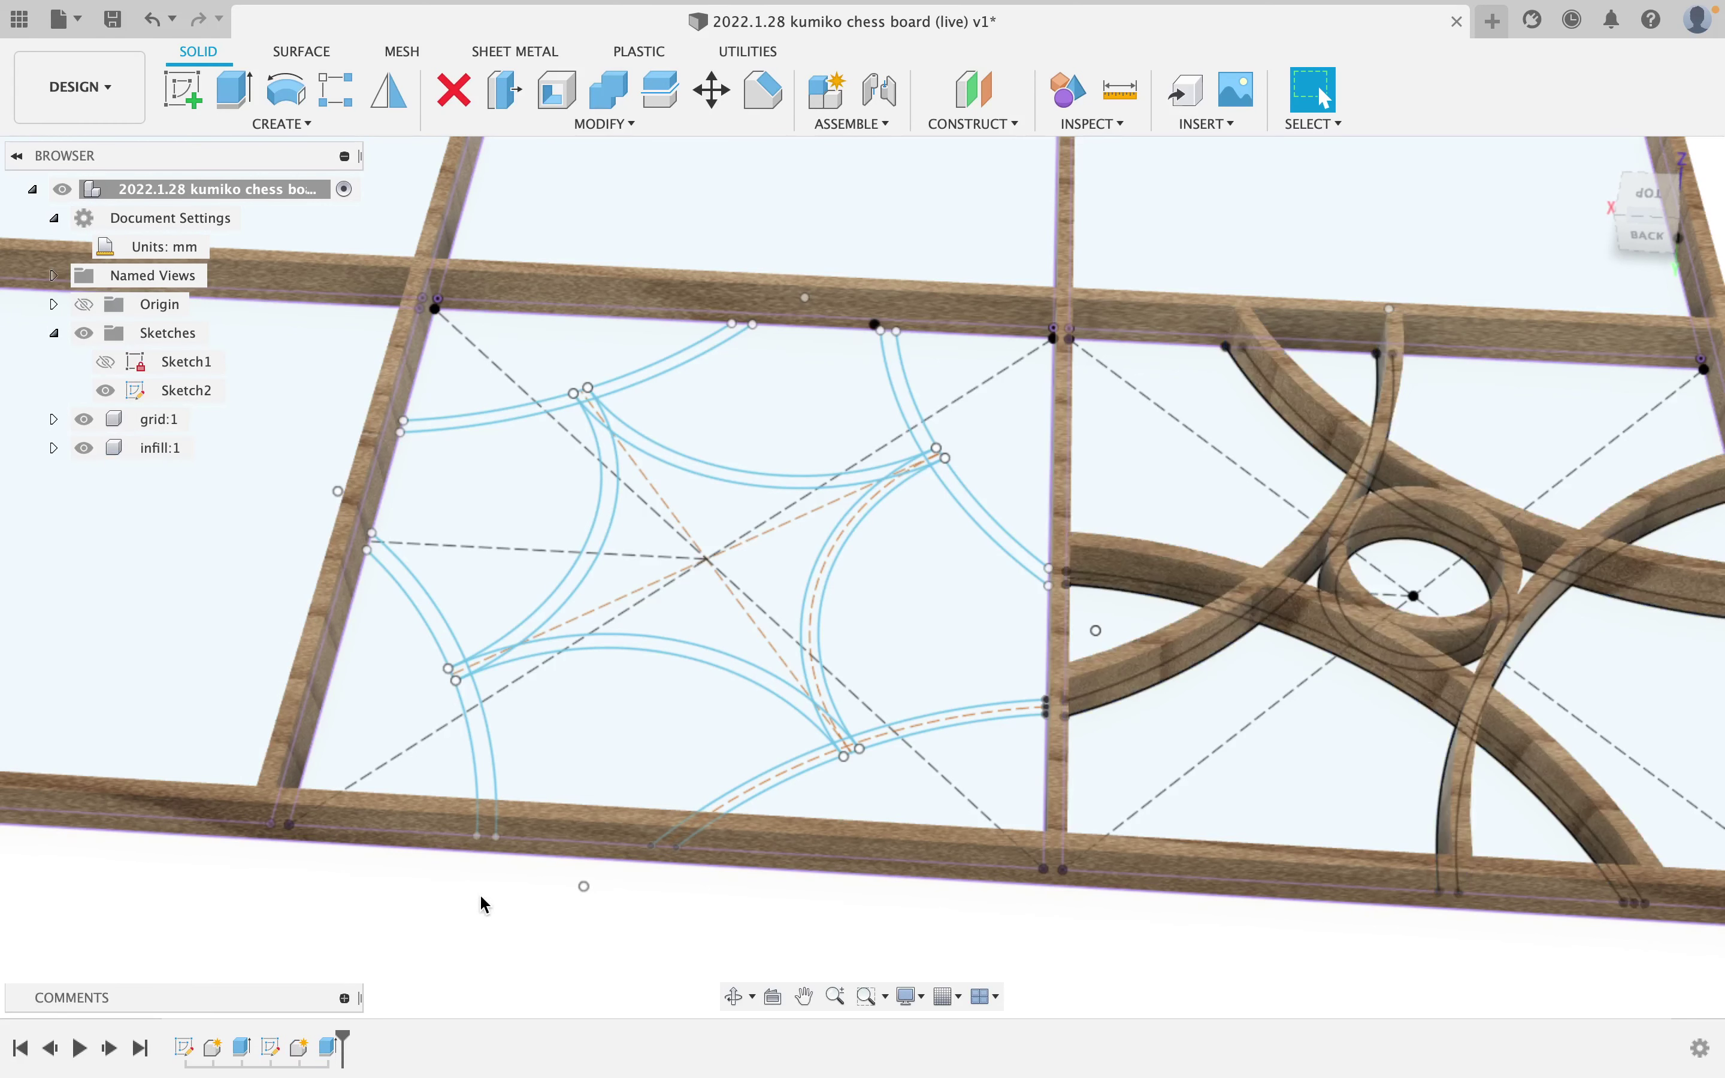
Start an extrusion and select the curved profiles forming the four-pointed star in the second cell, including their overlapping tips.
left_click(226, 87)
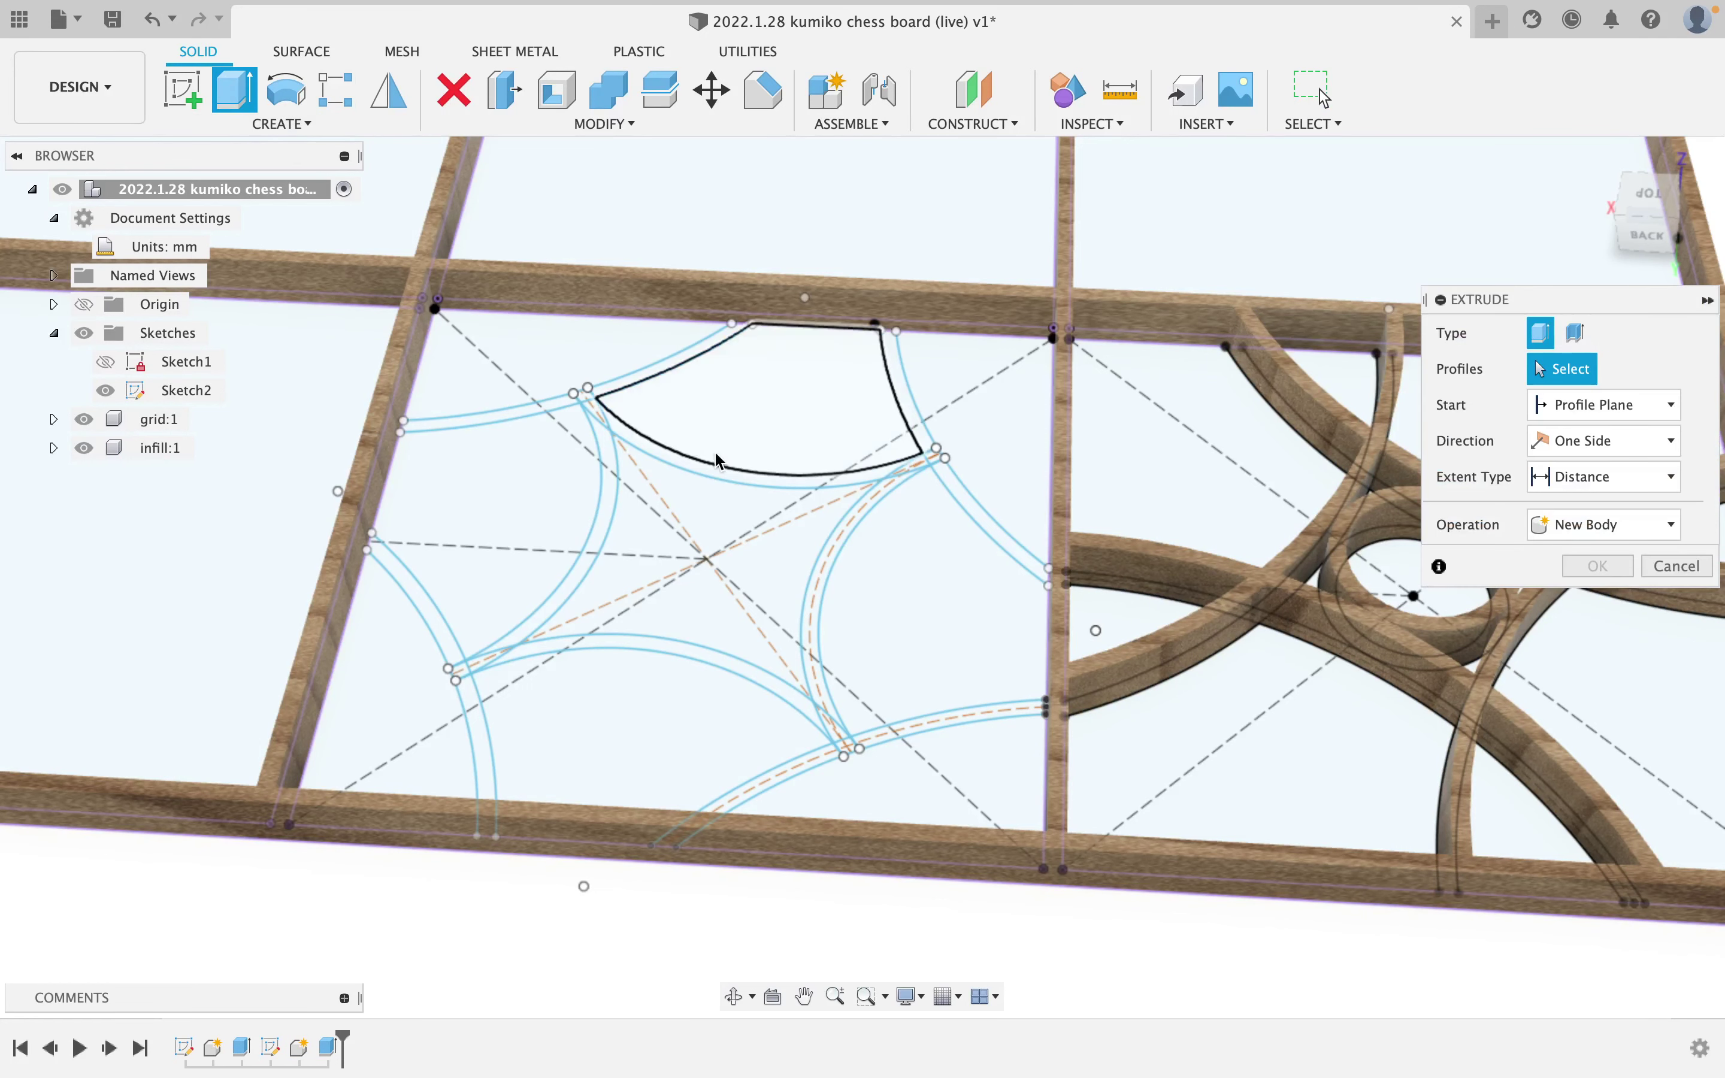
left_click(610, 431)
left_click(595, 410)
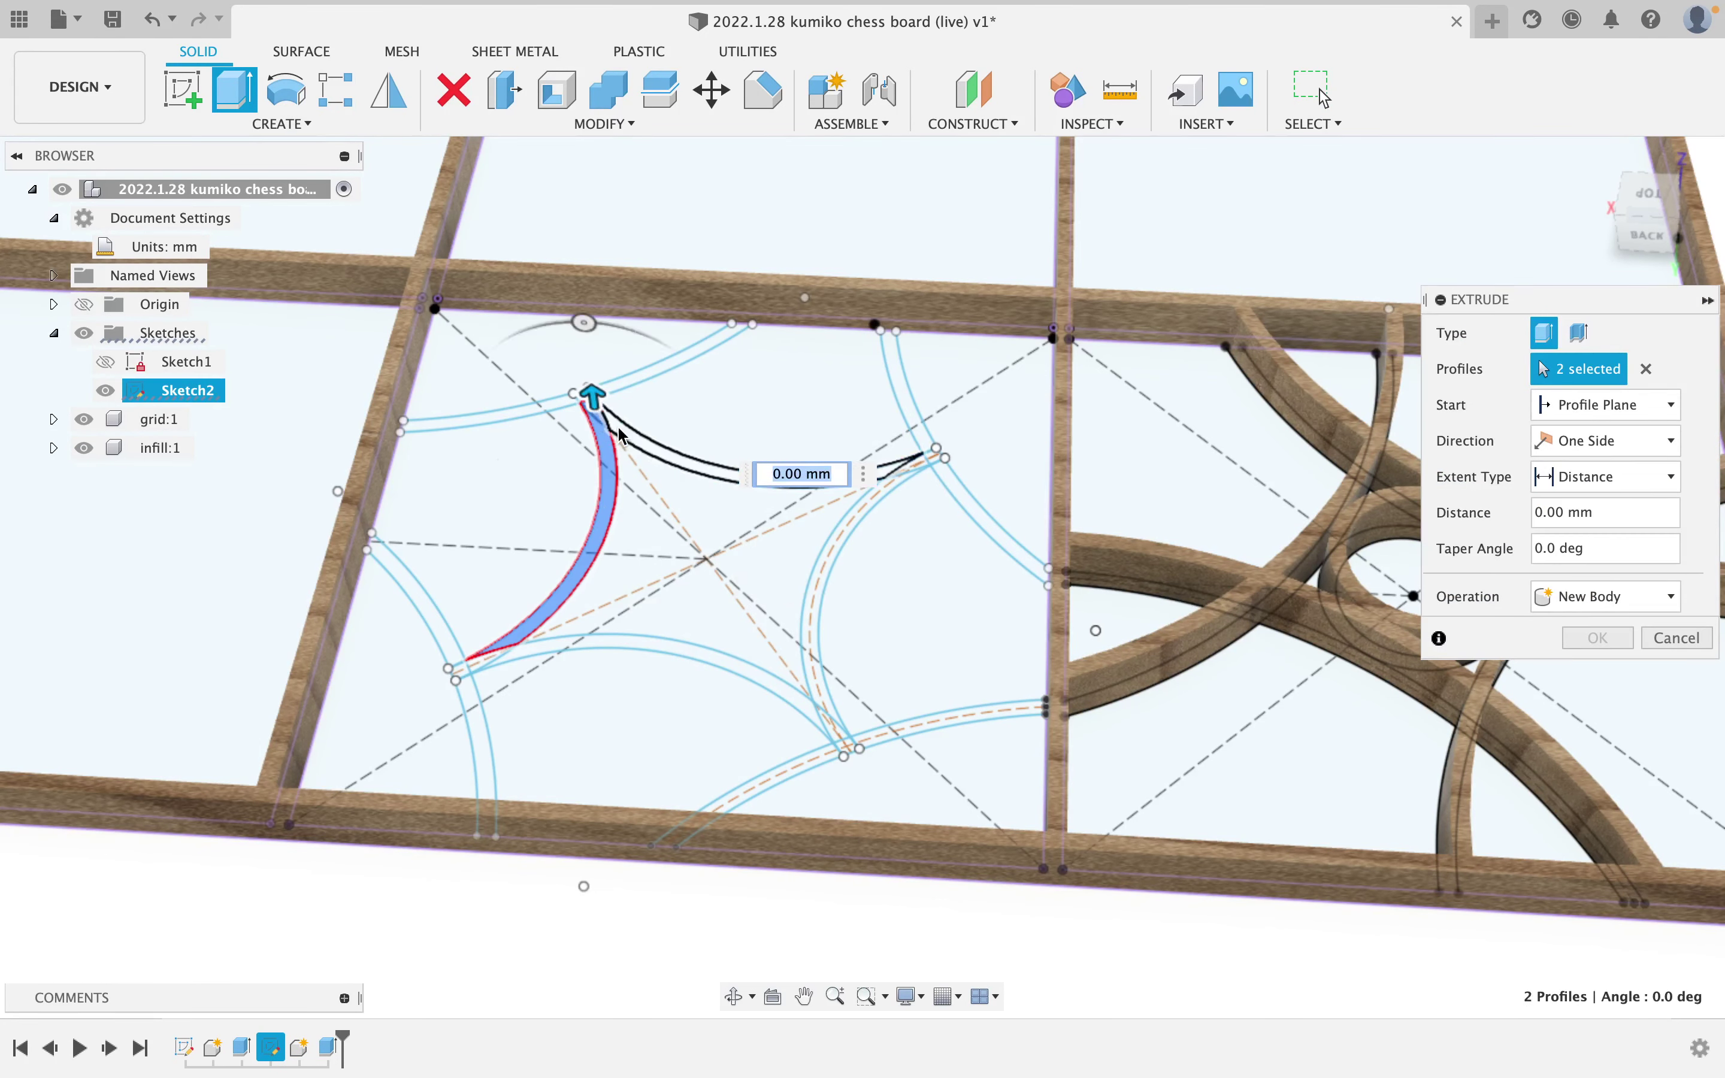
left_click(825, 488)
left_click(903, 475)
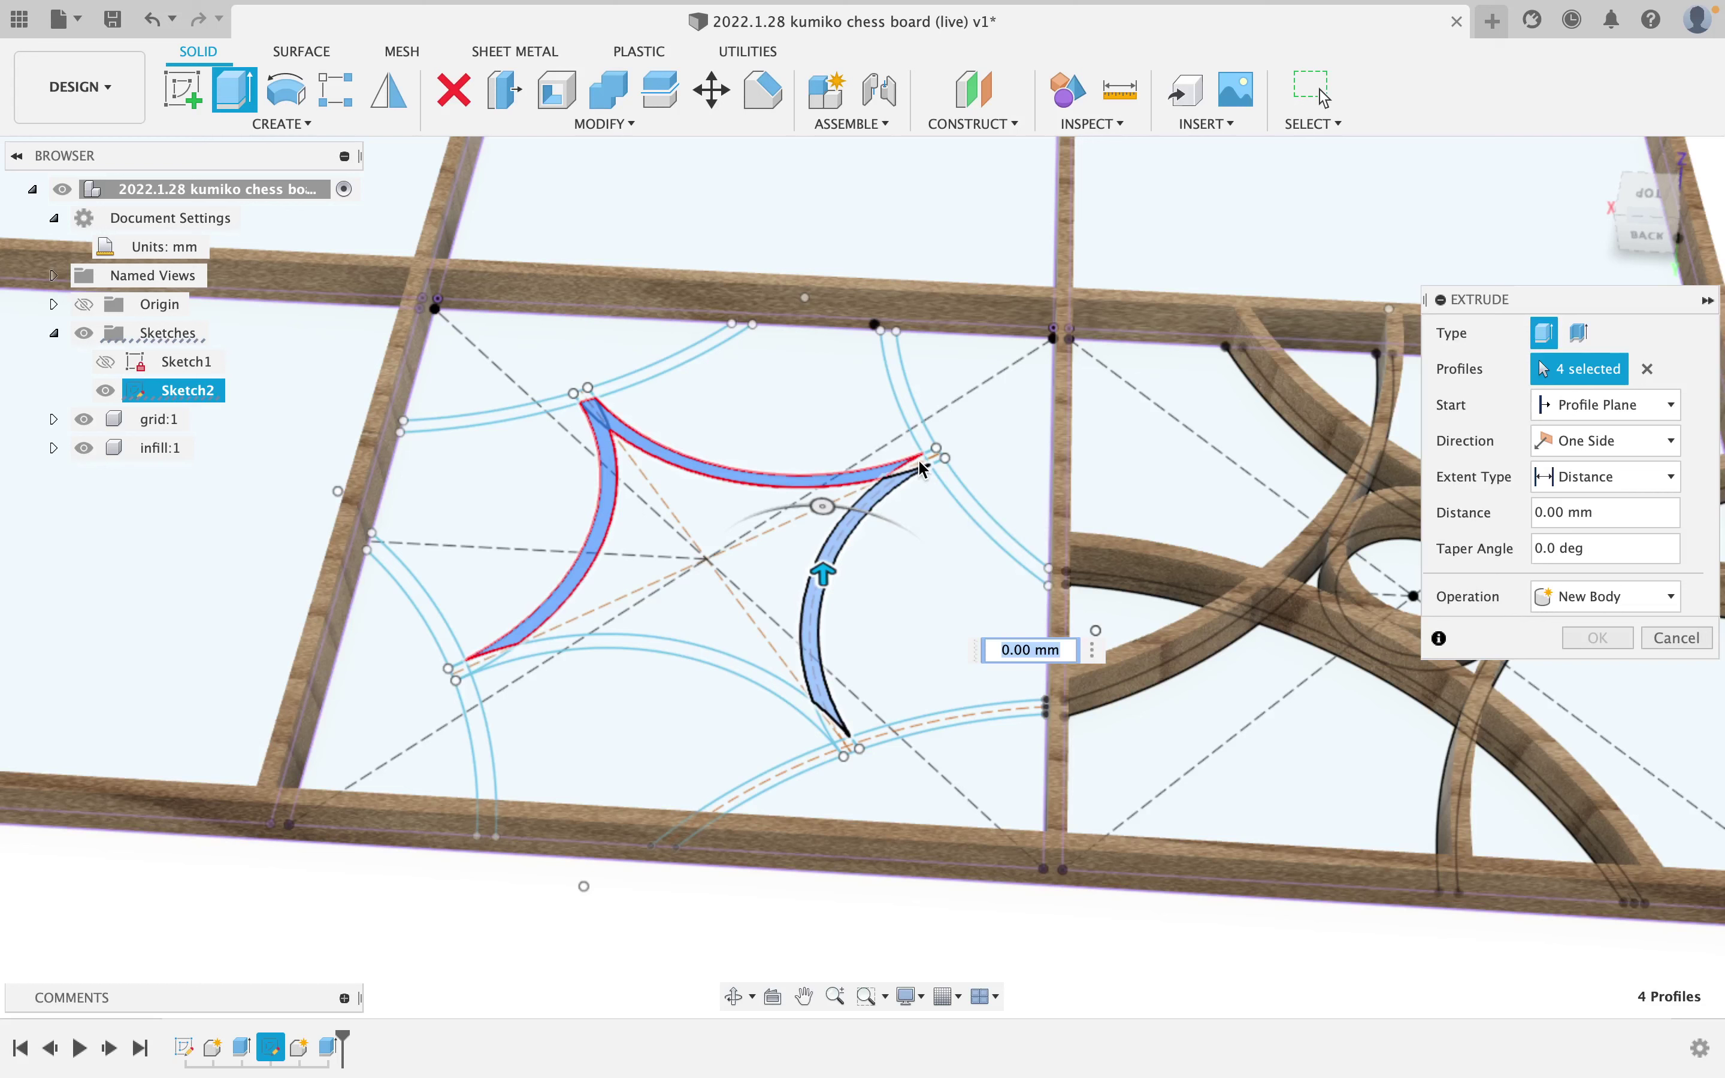
left_click(914, 468)
left_click(915, 465)
left_click(896, 479)
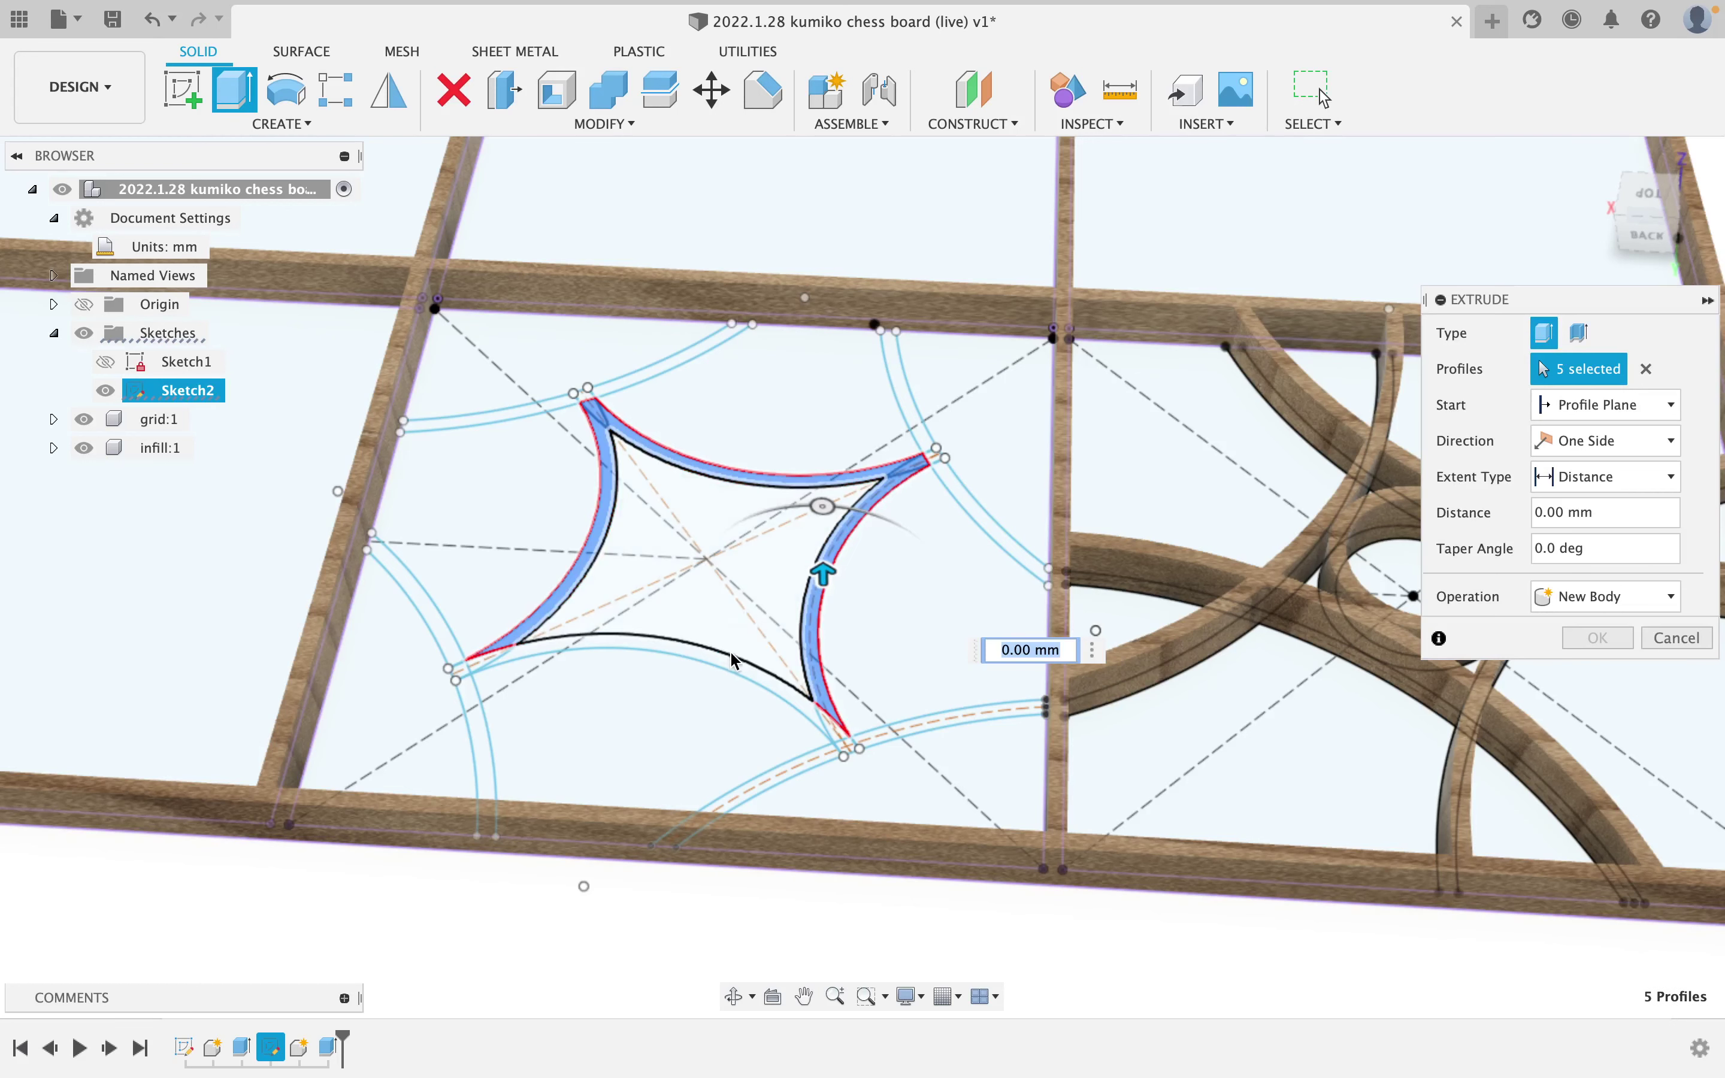
left_click(756, 671)
left_click(837, 734)
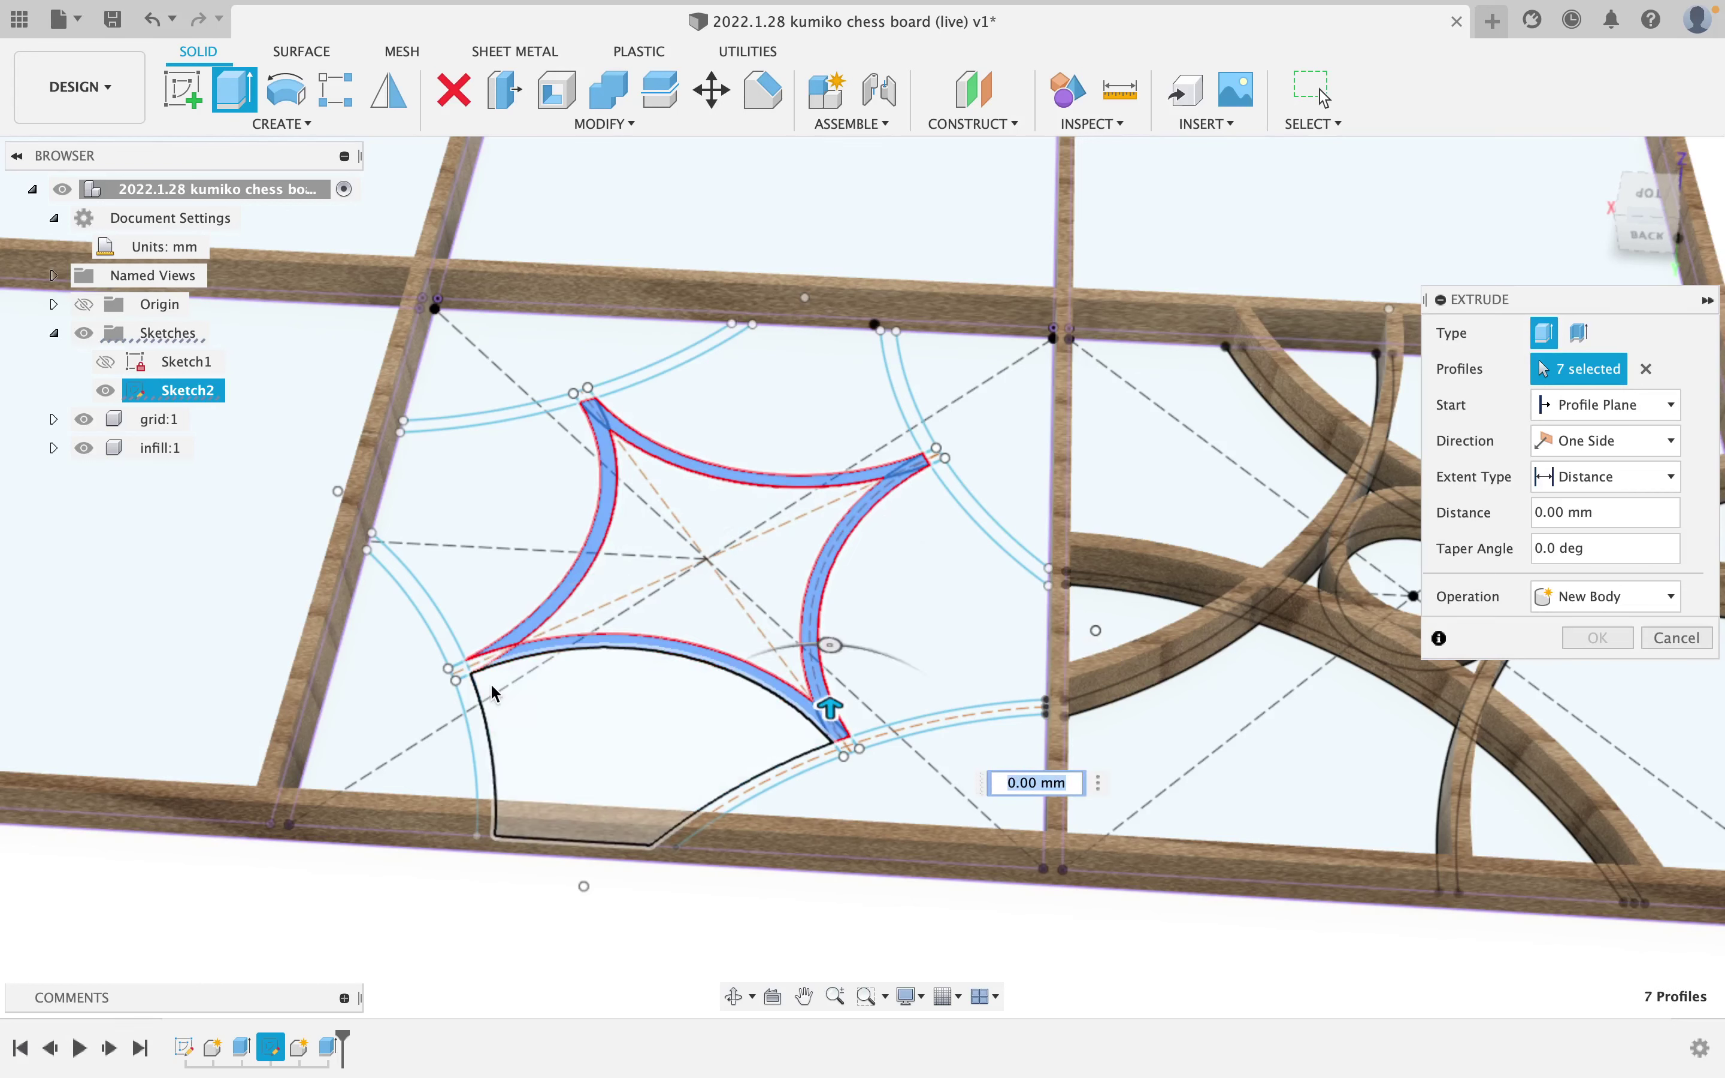
Add the arc strip crossing the second cell's outer-edge corner farthest from the corner cell, including its junction with the star.
left_click(465, 669)
left_click(460, 675)
left_click(451, 705)
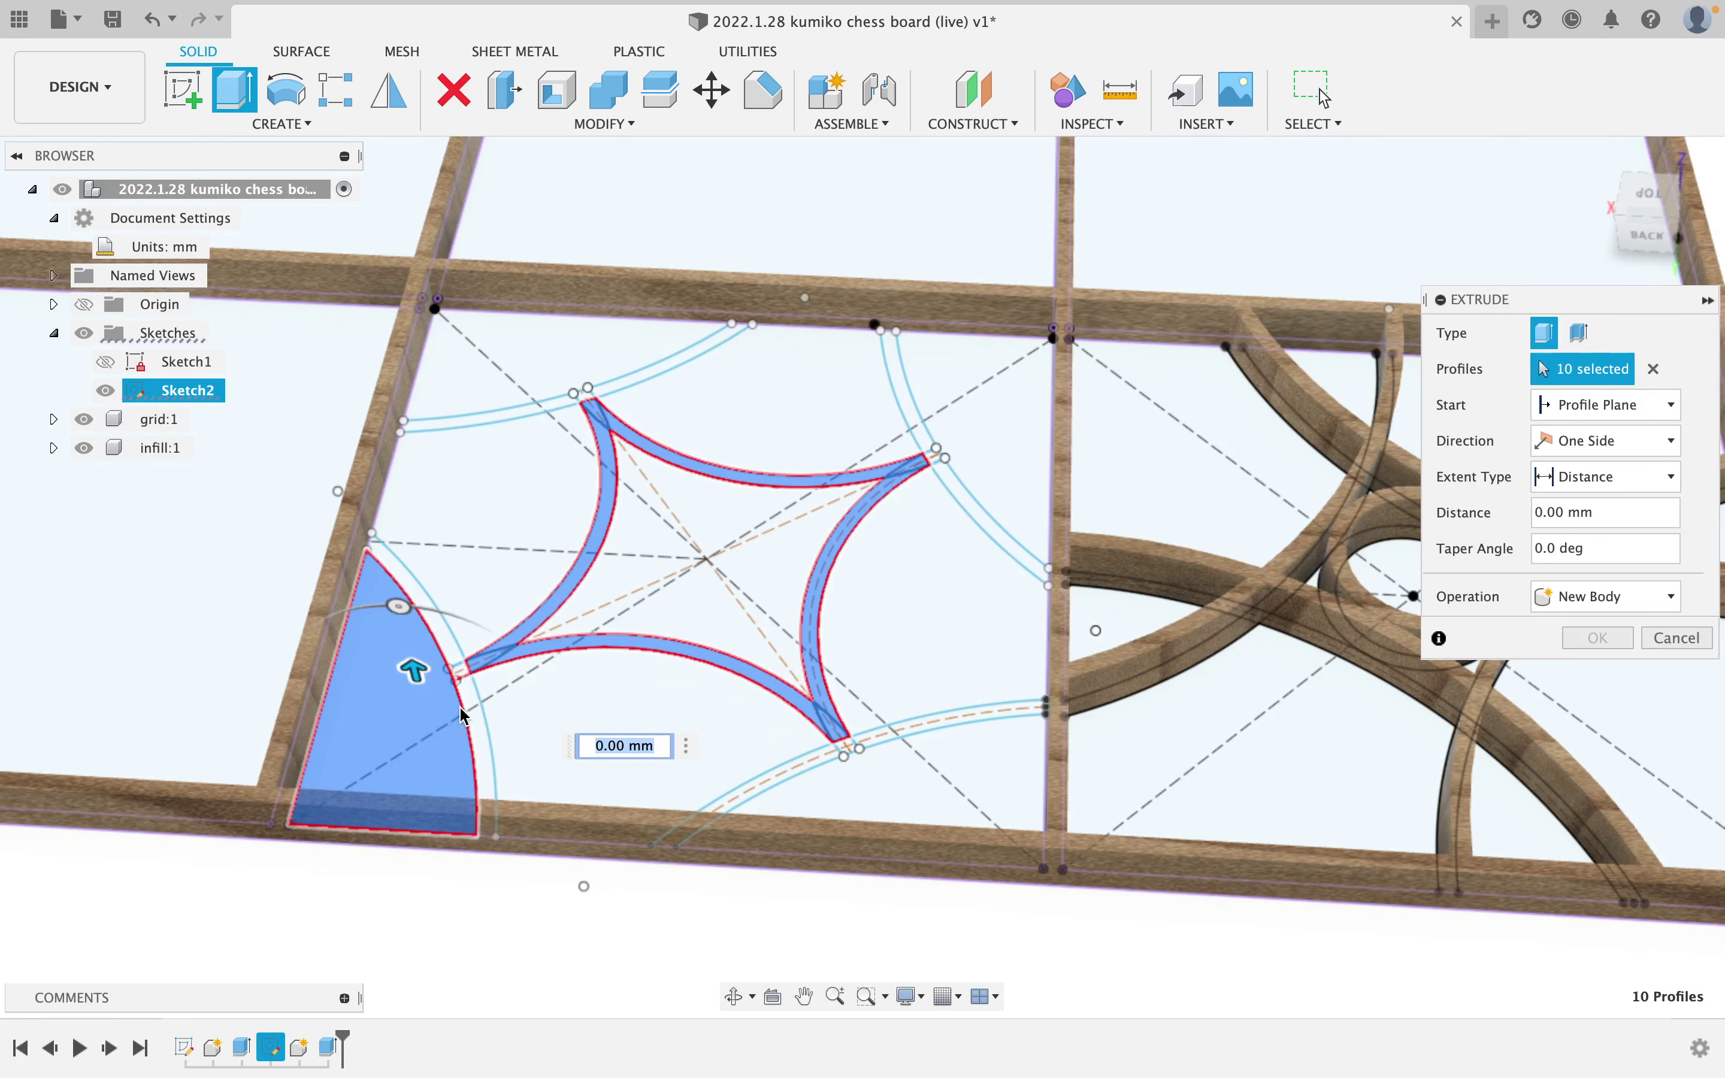
left_click(489, 707)
left_click(446, 704)
left_click(478, 699)
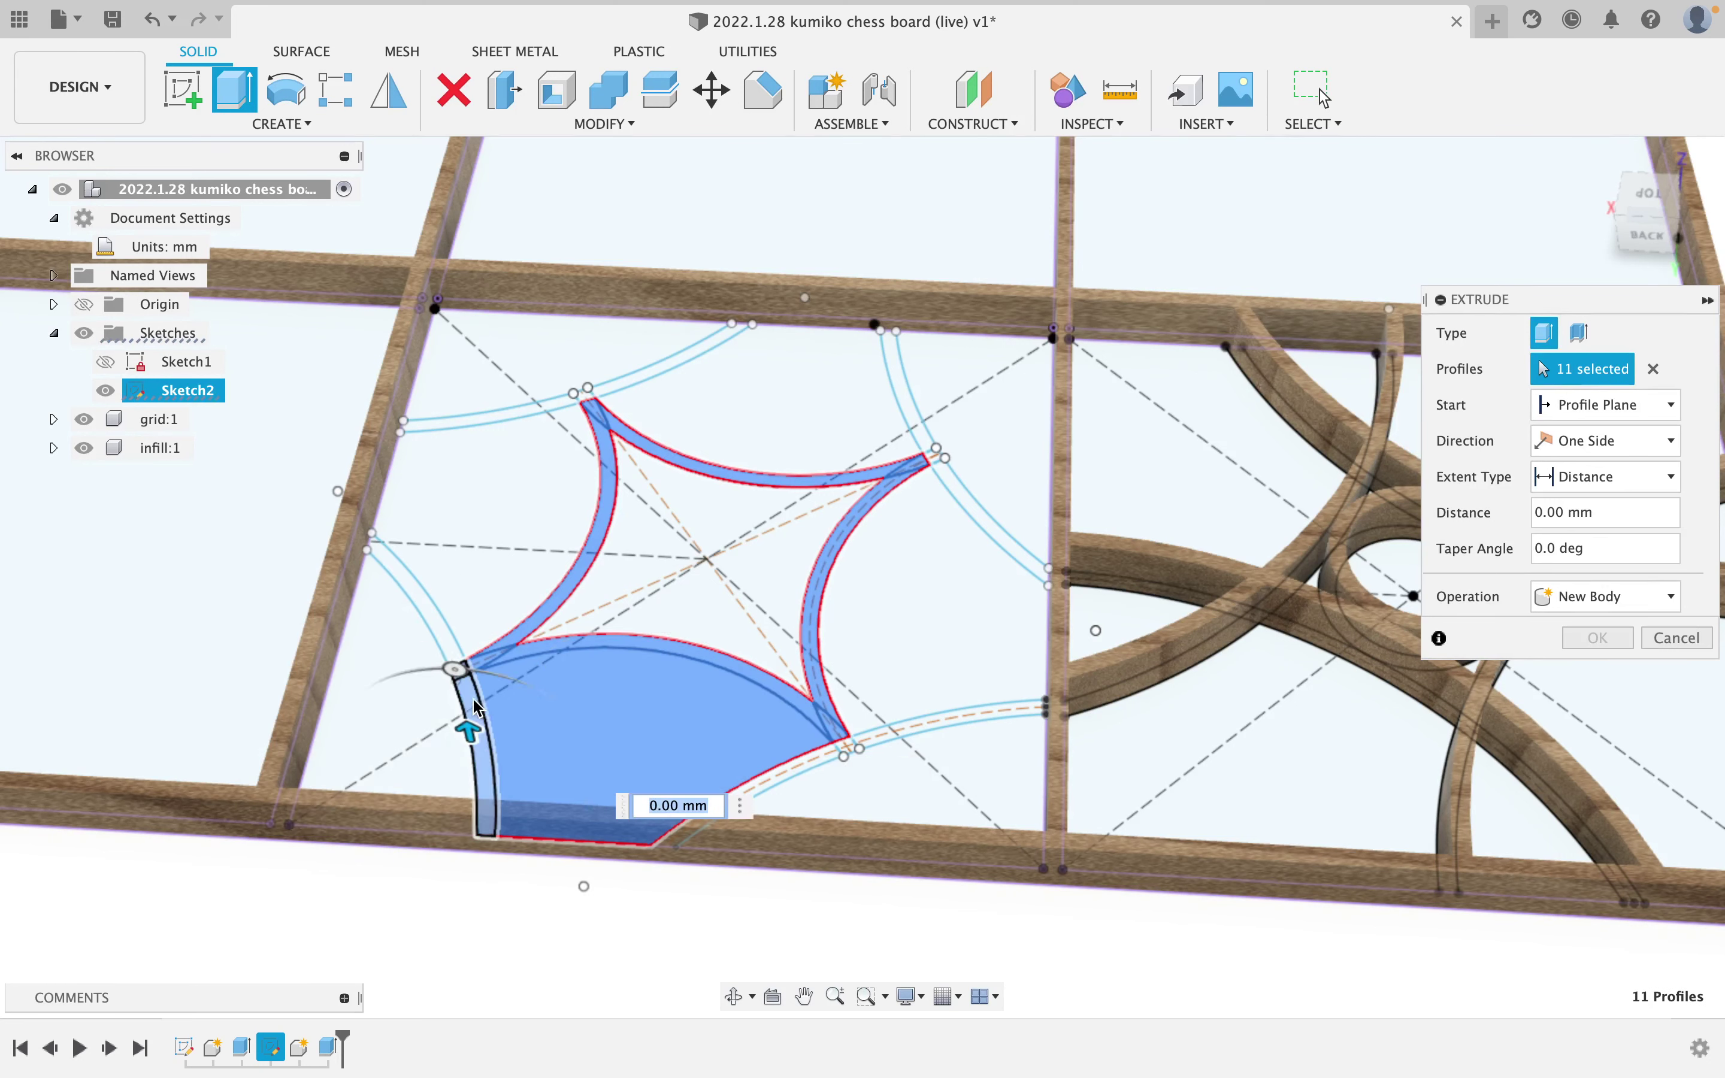
left_click(529, 684)
left_click(448, 642)
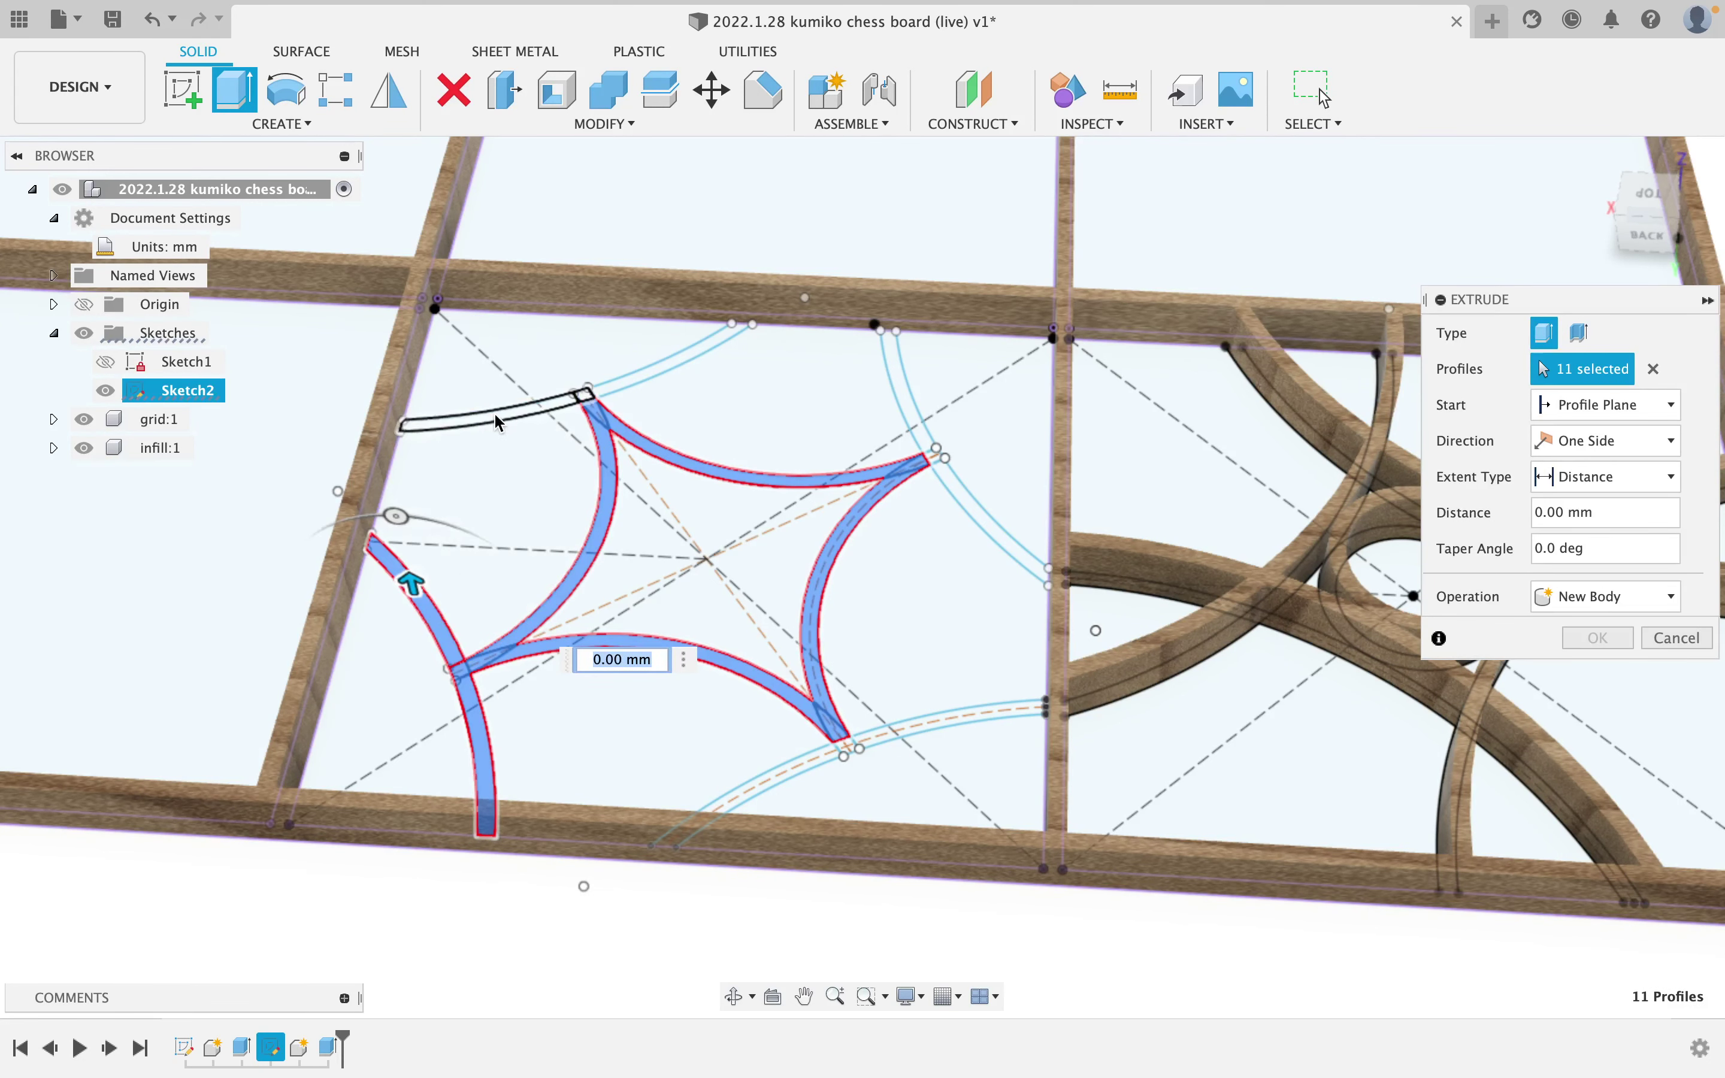
Add the arc strip segments around the second cell's other three corners to the extrusion profiles.
left_click(499, 416)
left_click(634, 387)
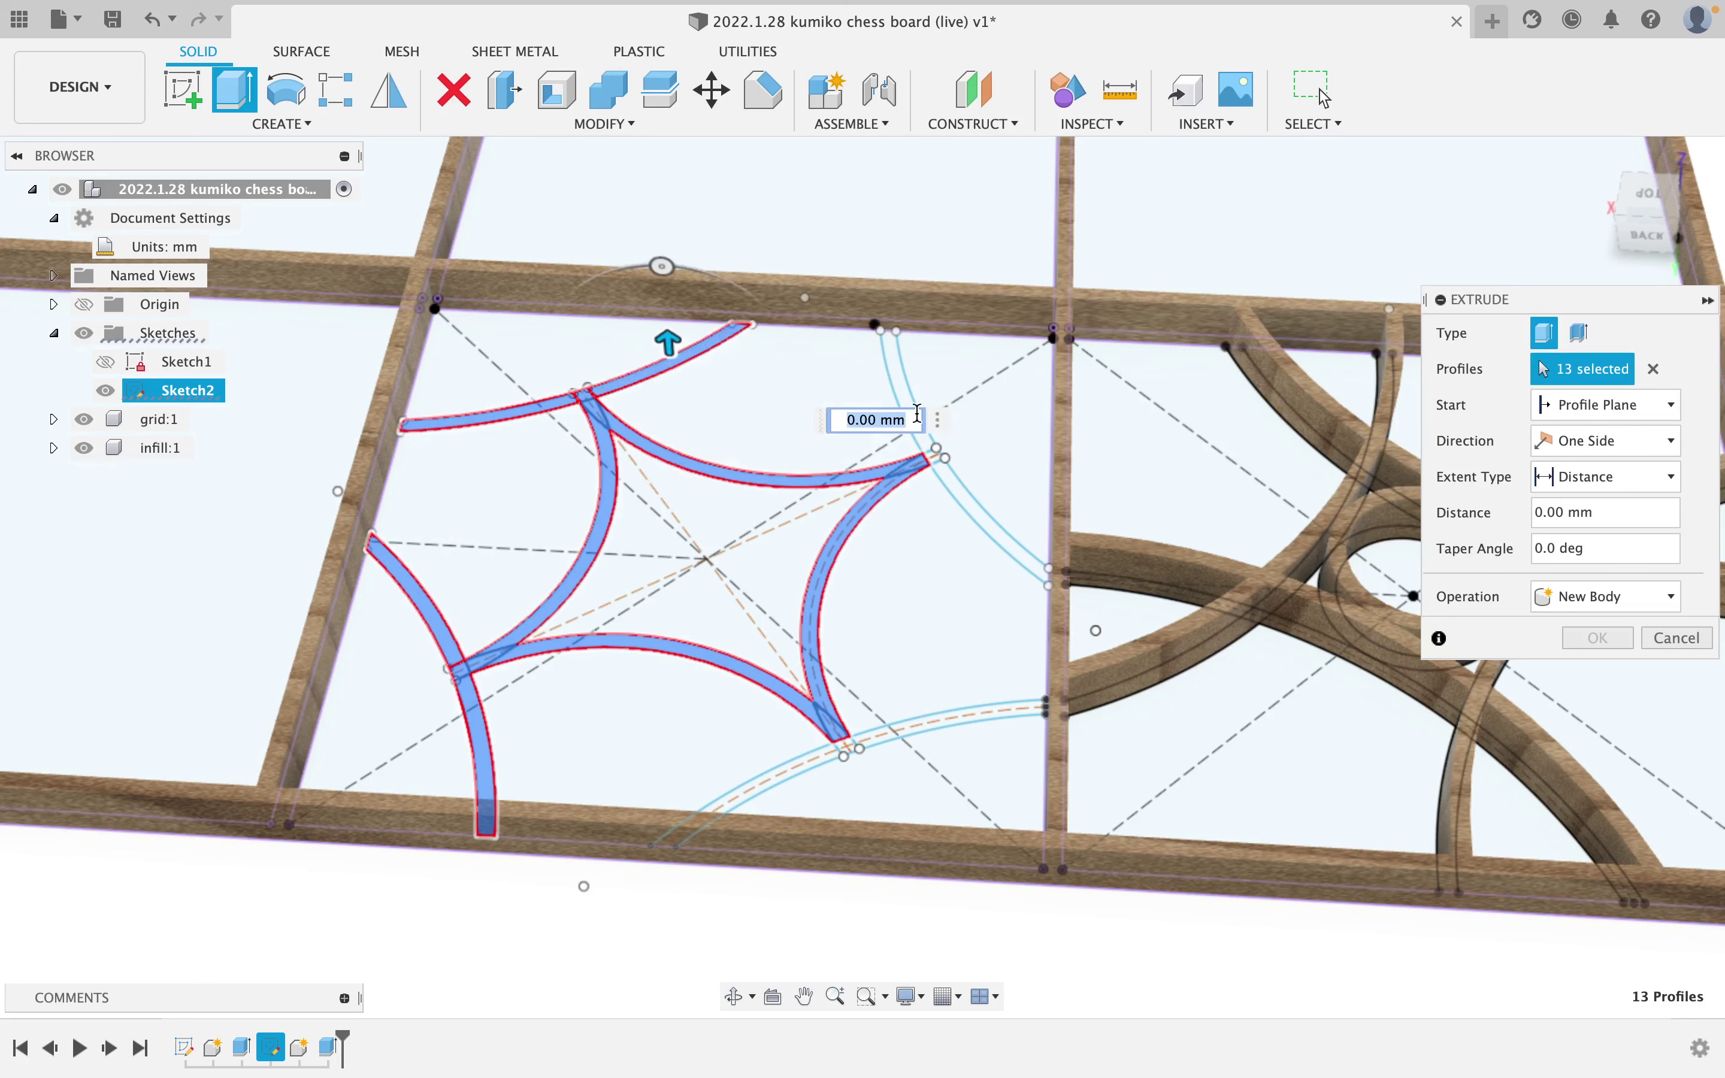
left_click(926, 446)
left_click(991, 514)
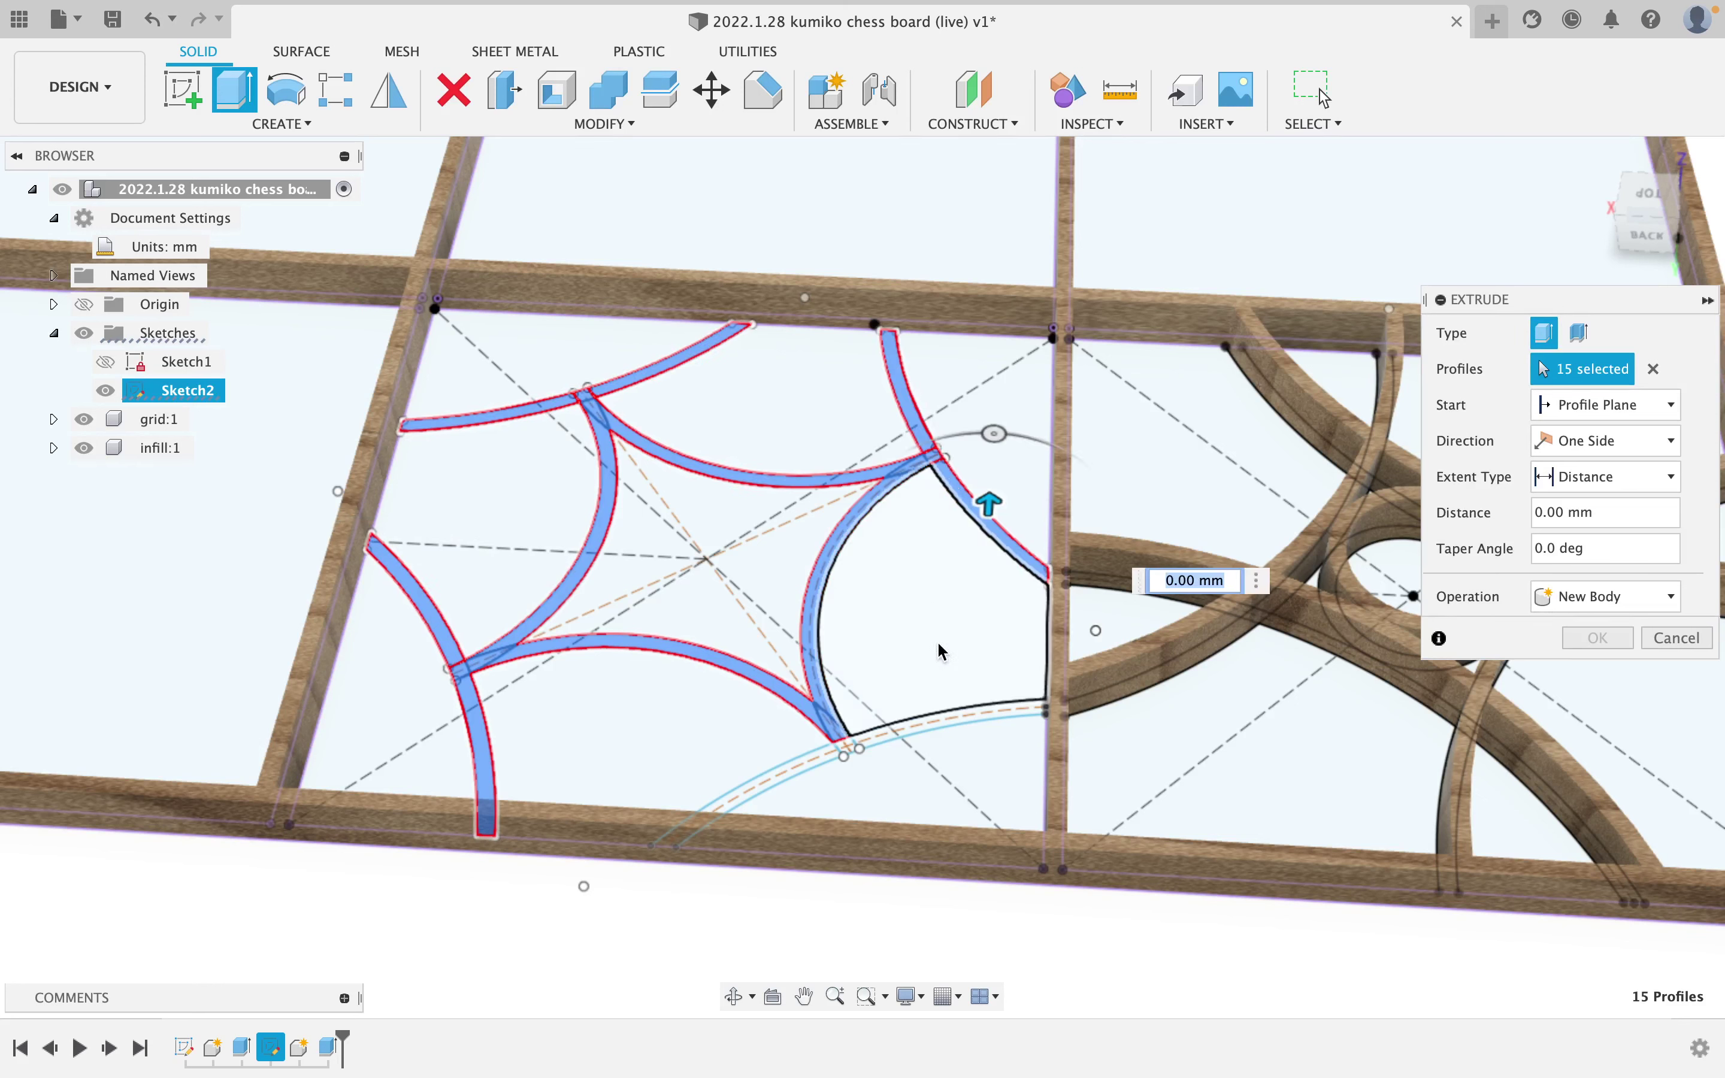
left_click(959, 718)
left_click(798, 770)
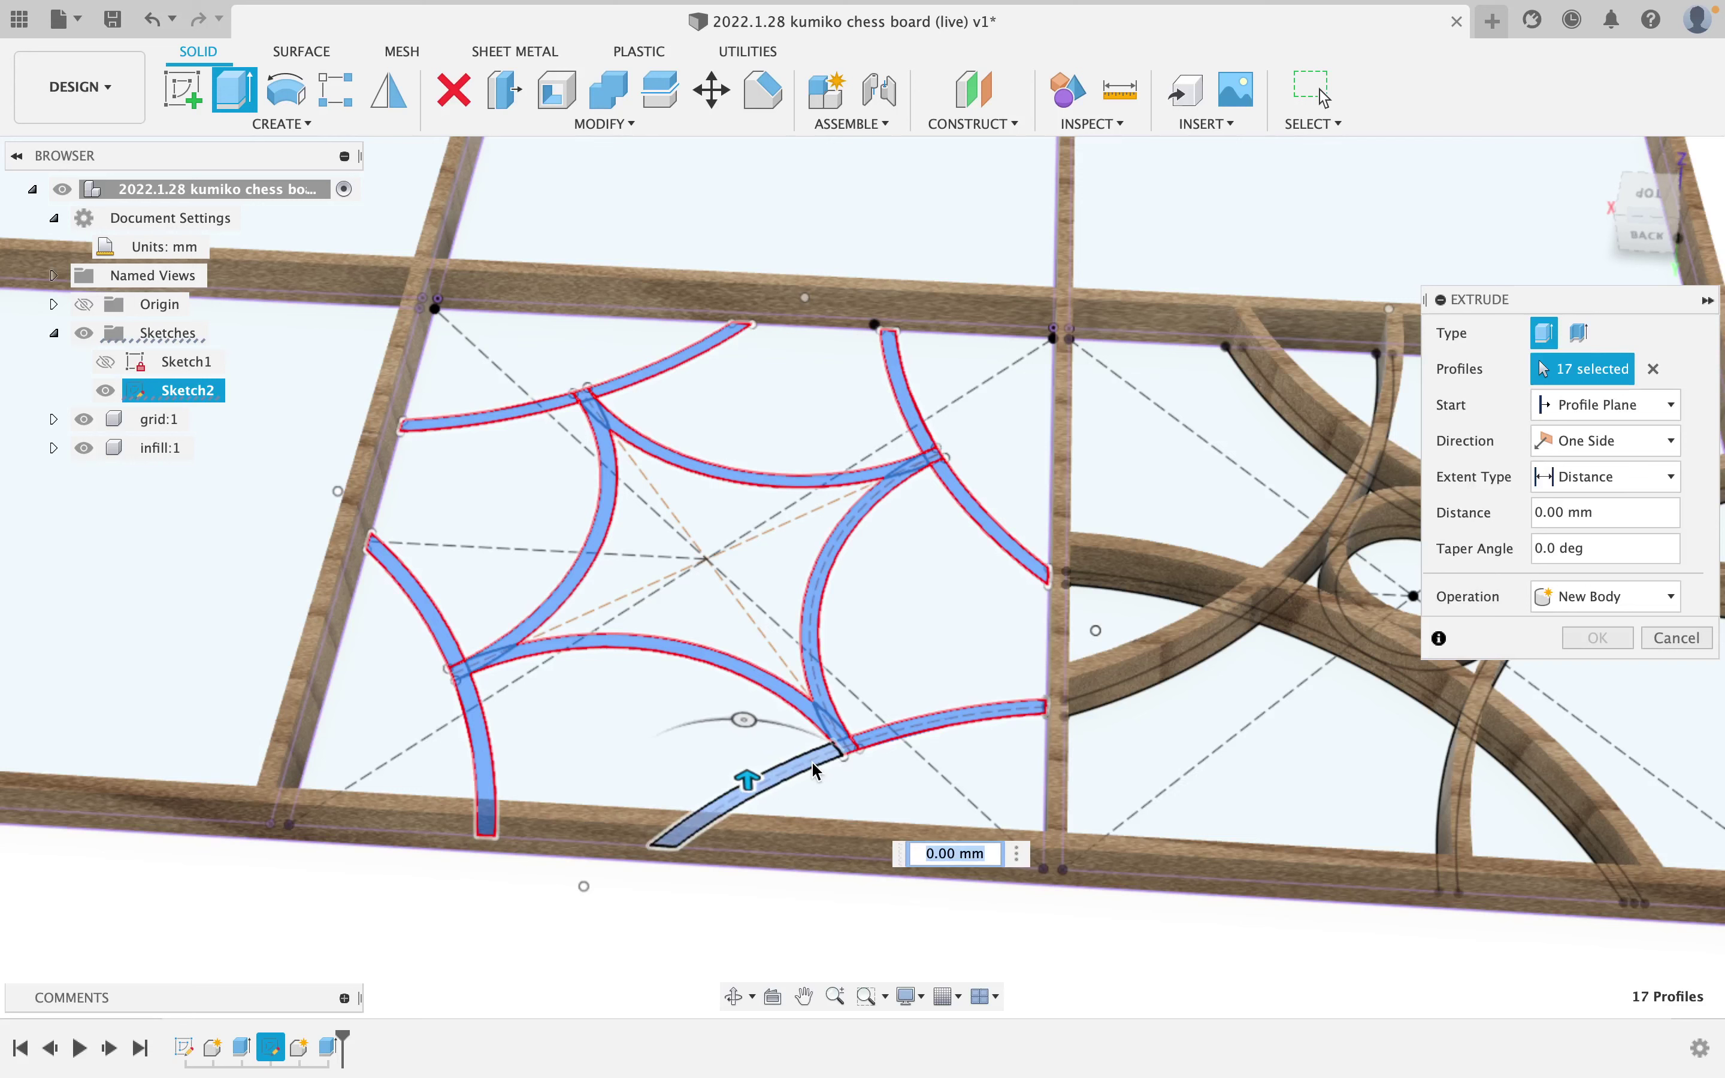
Extrude the second cell's profiles up to the grid's upper face as a new body, using the To Object extent.
left_click(1624, 478)
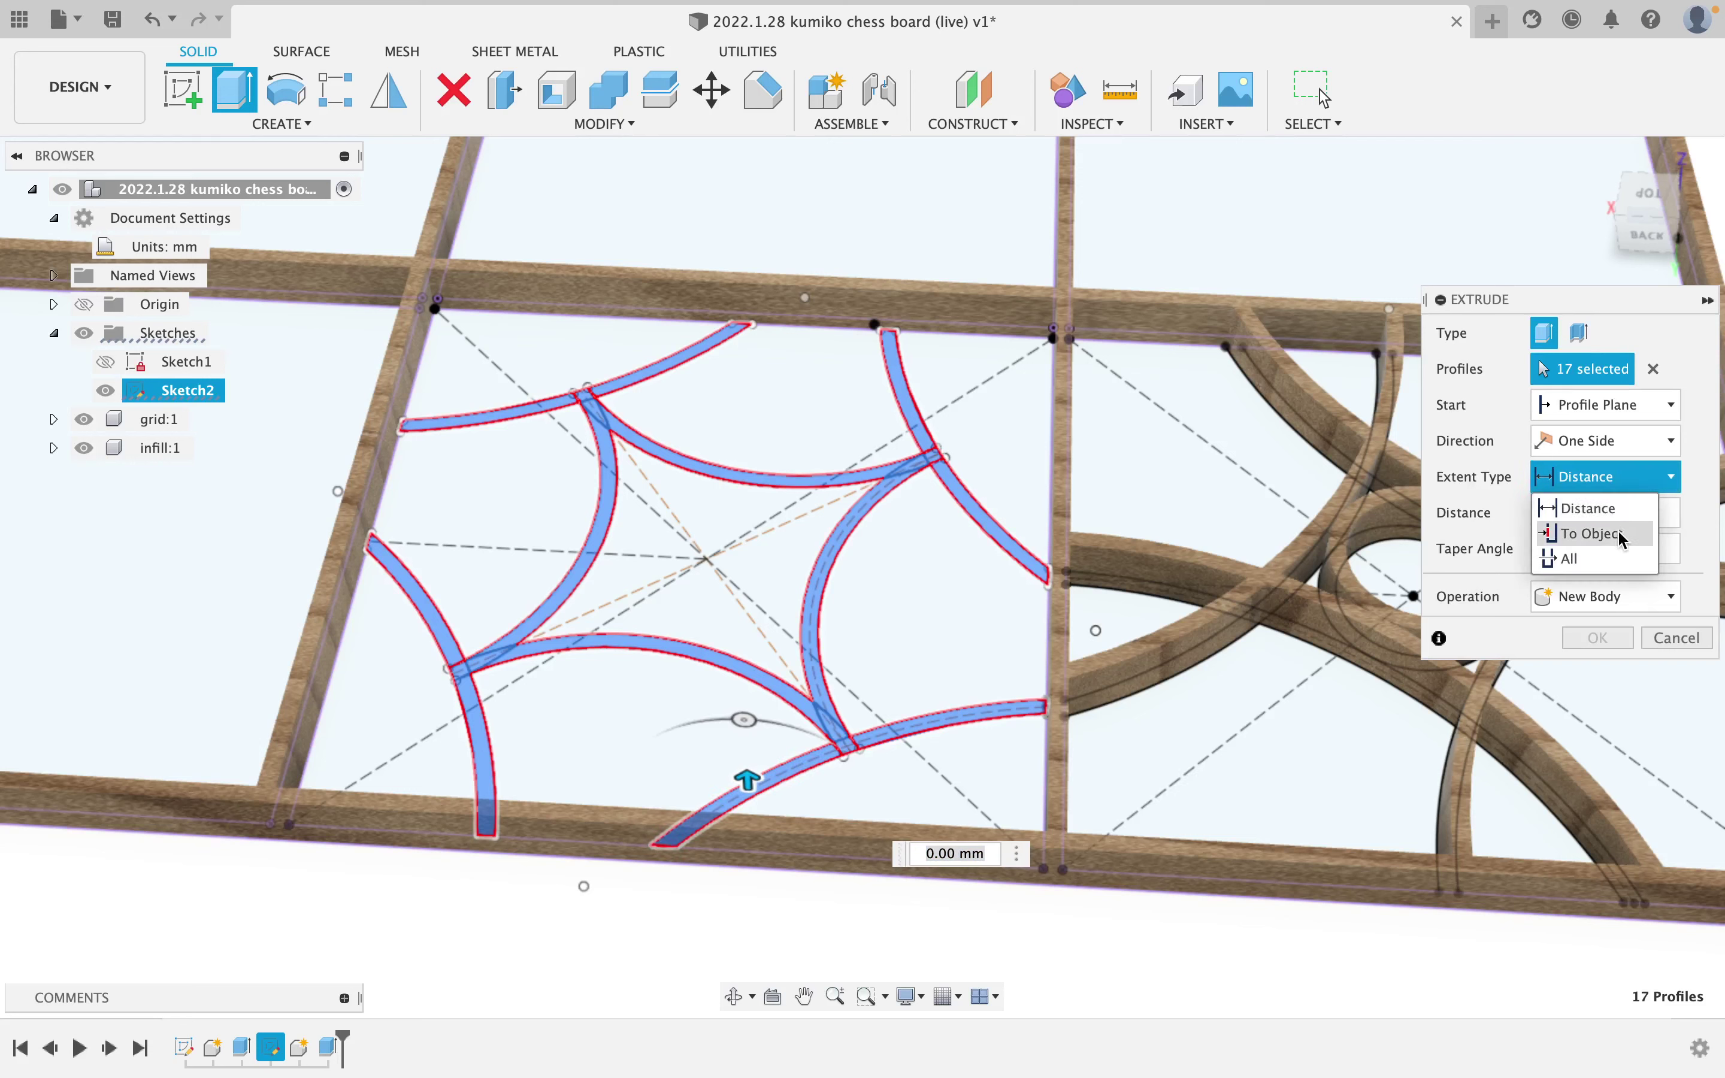
left_click(1597, 533)
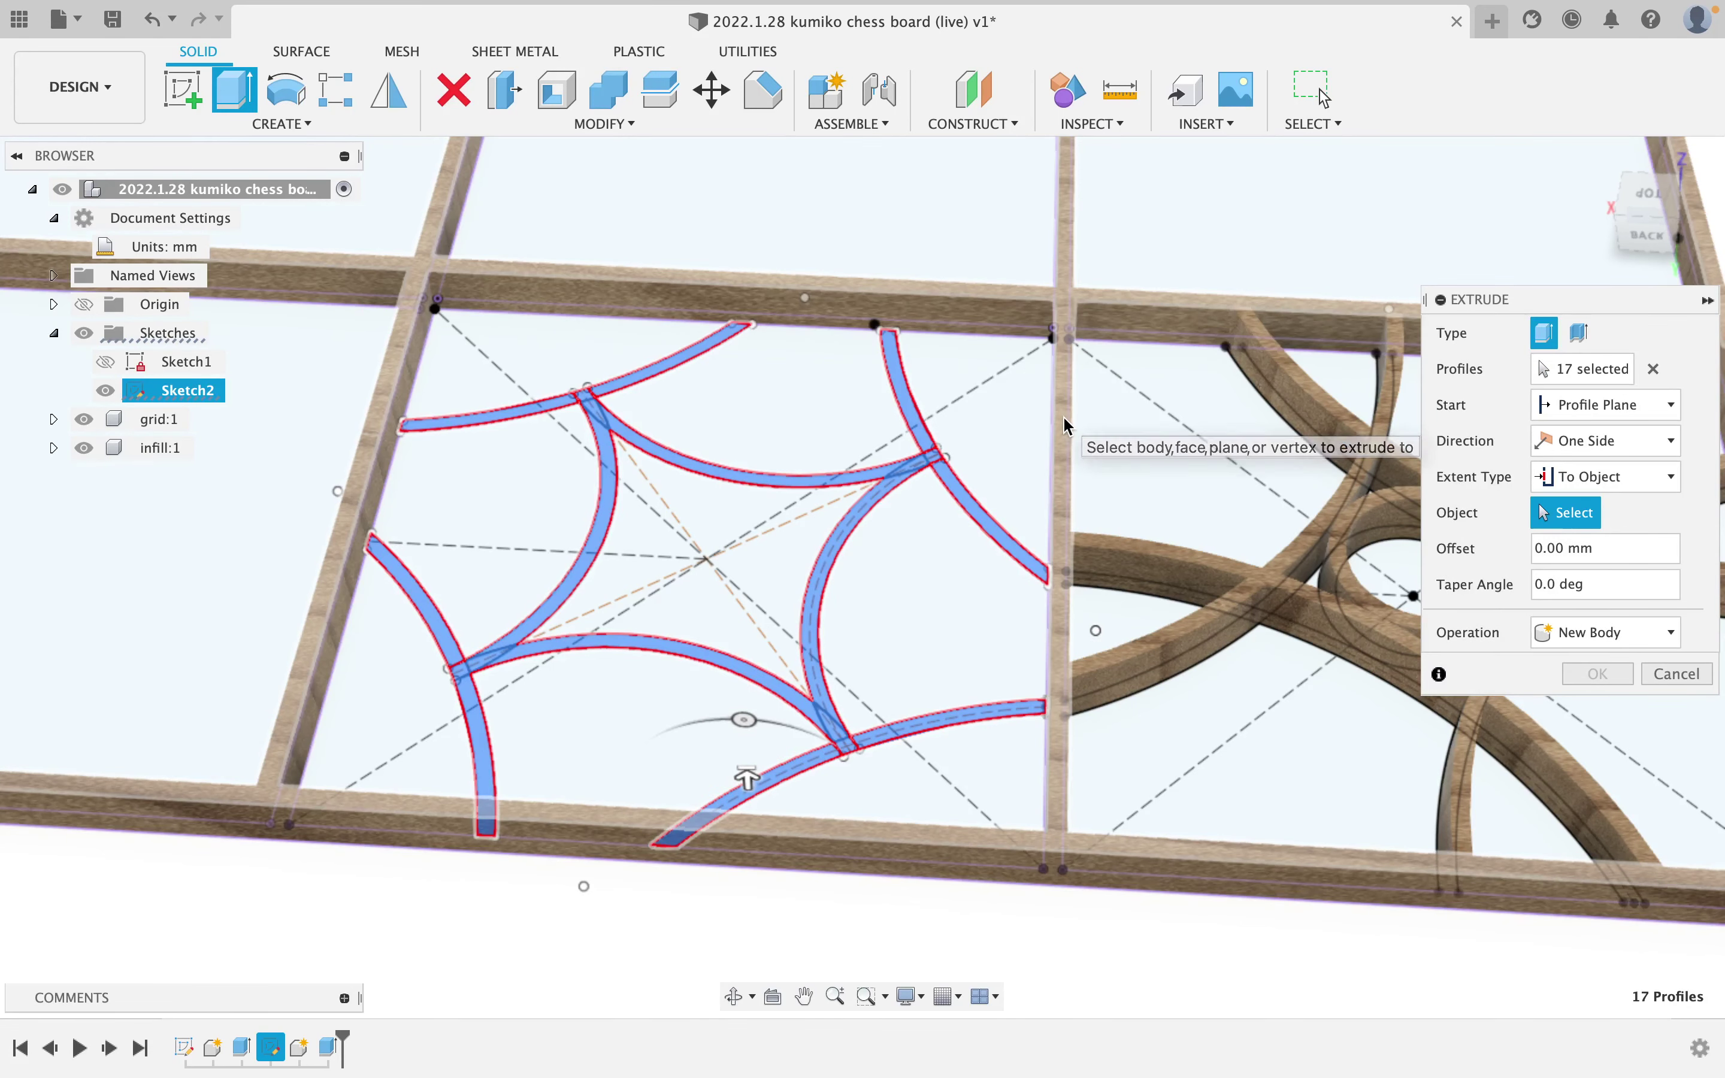
left_click(1064, 417)
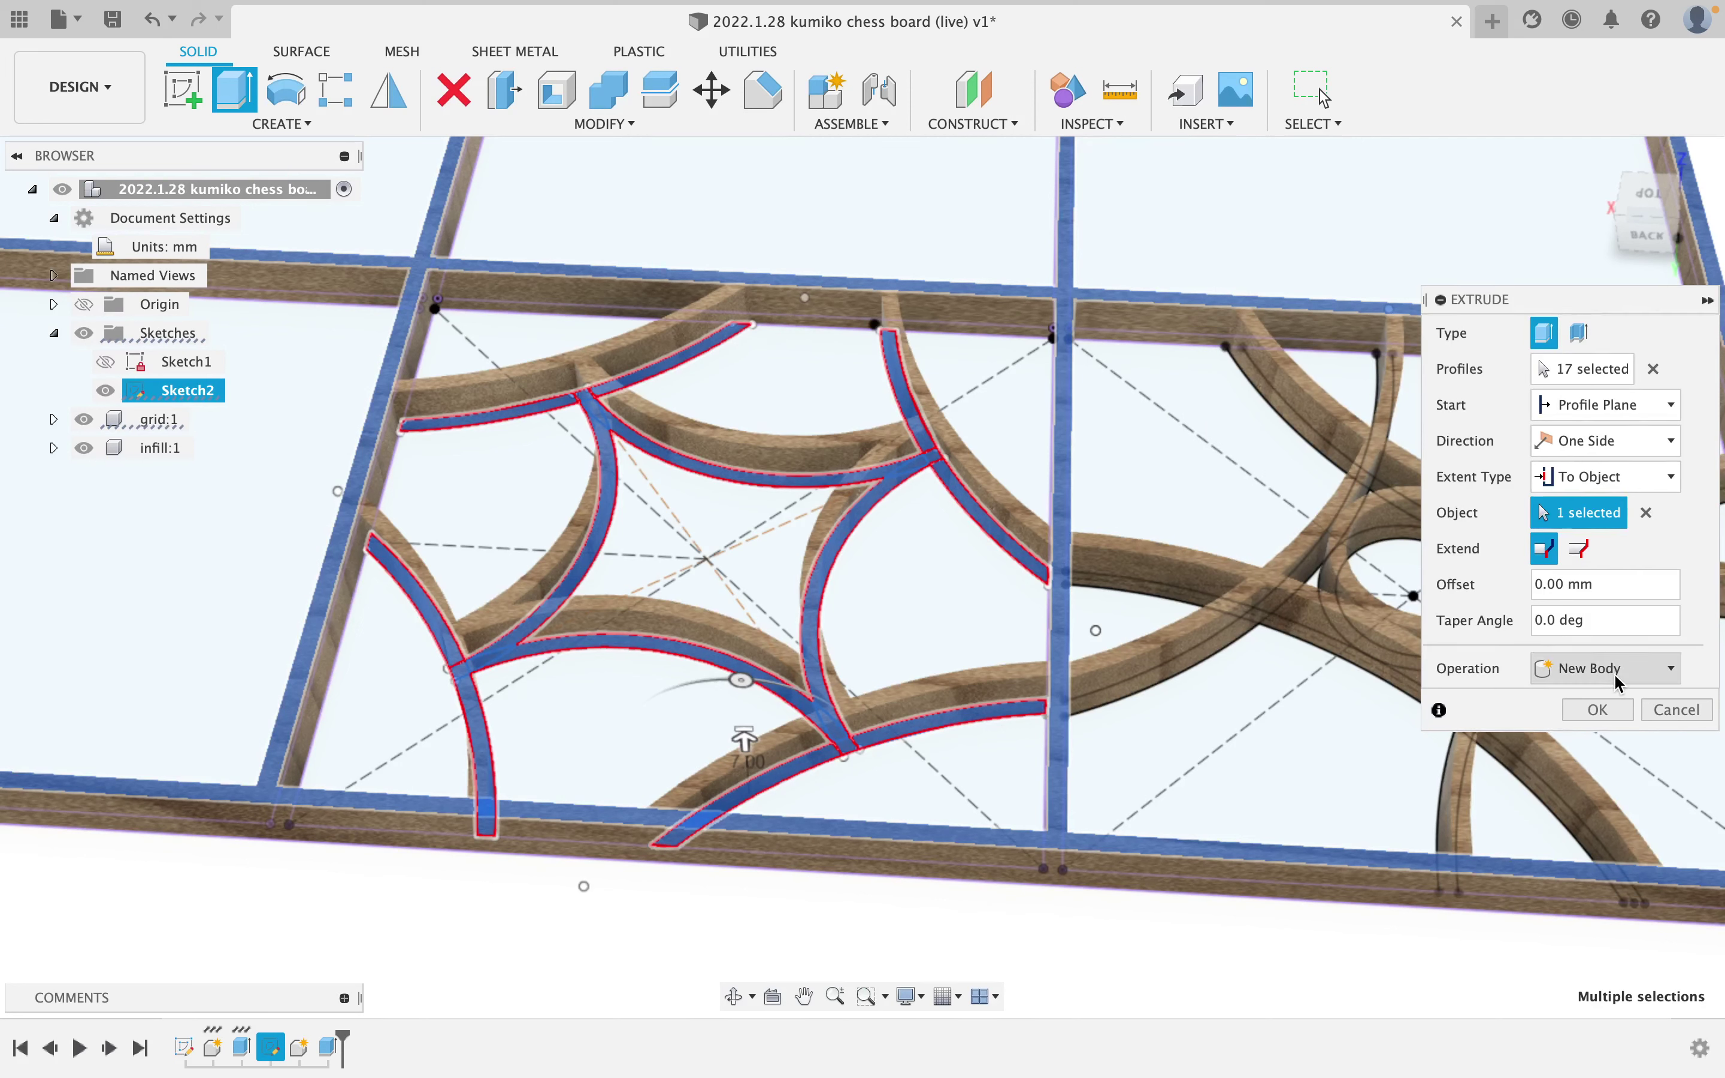
left_click(1598, 710)
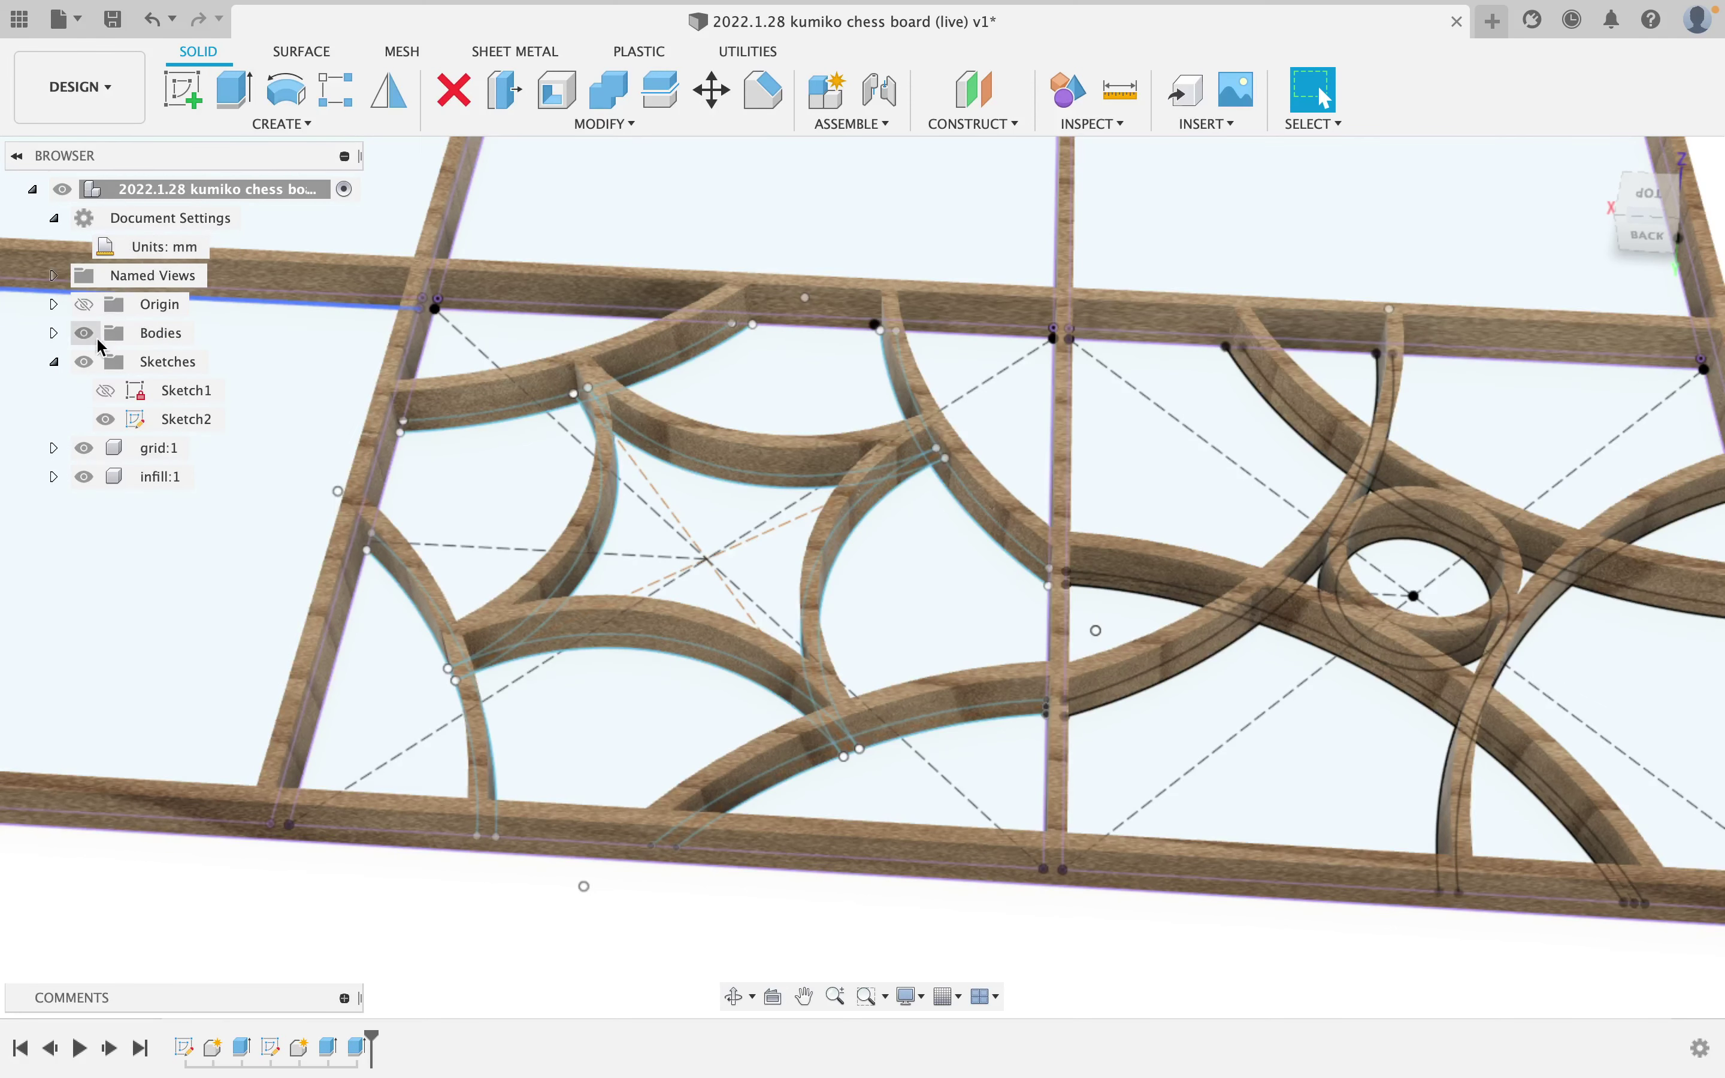
Move the root-level bodies of the arc patterns into the infill component.
left_click(54, 333)
left_click_drag(181, 362, 157, 505)
scroll(978, 441, "down", 3)
scroll(874, 502, "down", 3)
middle_click_drag(1001, 581, 957, 518, "shift")
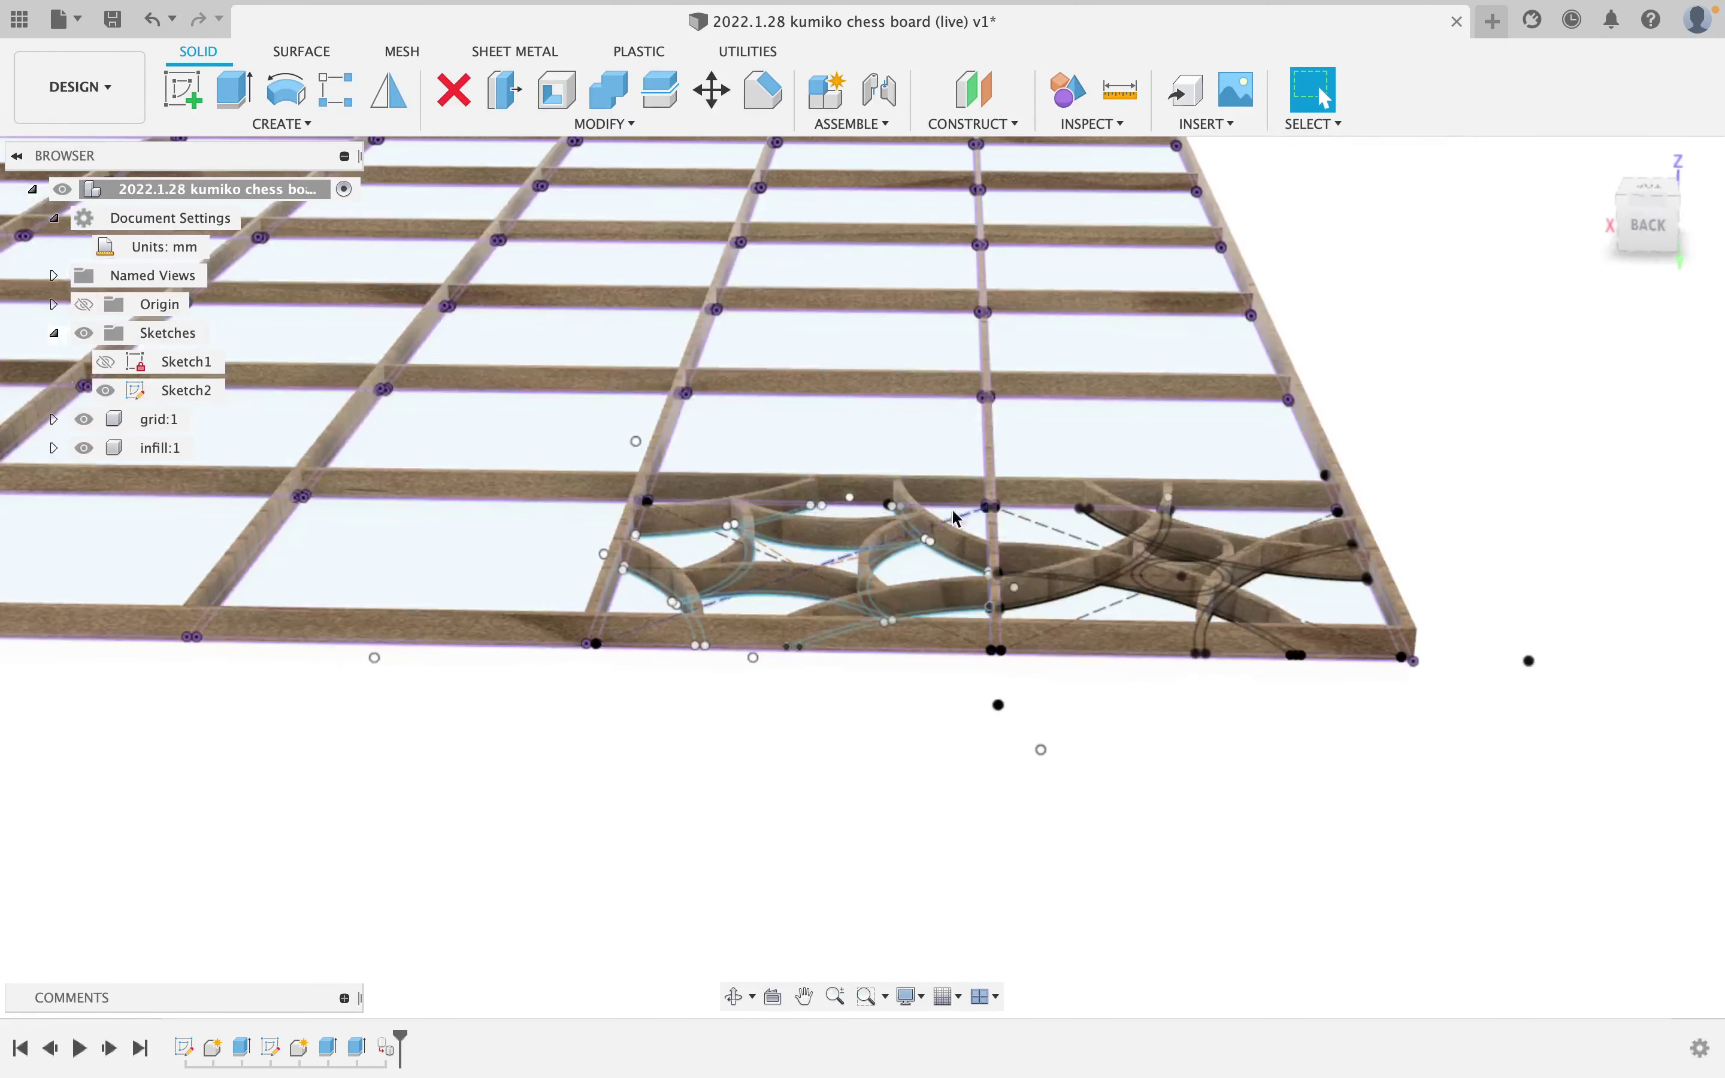
Hide Sketch2 and look over the two filled squares of the grid without sketch geometry.
left_click(107, 389)
middle_click_drag(978, 420, 995, 535, "shift")
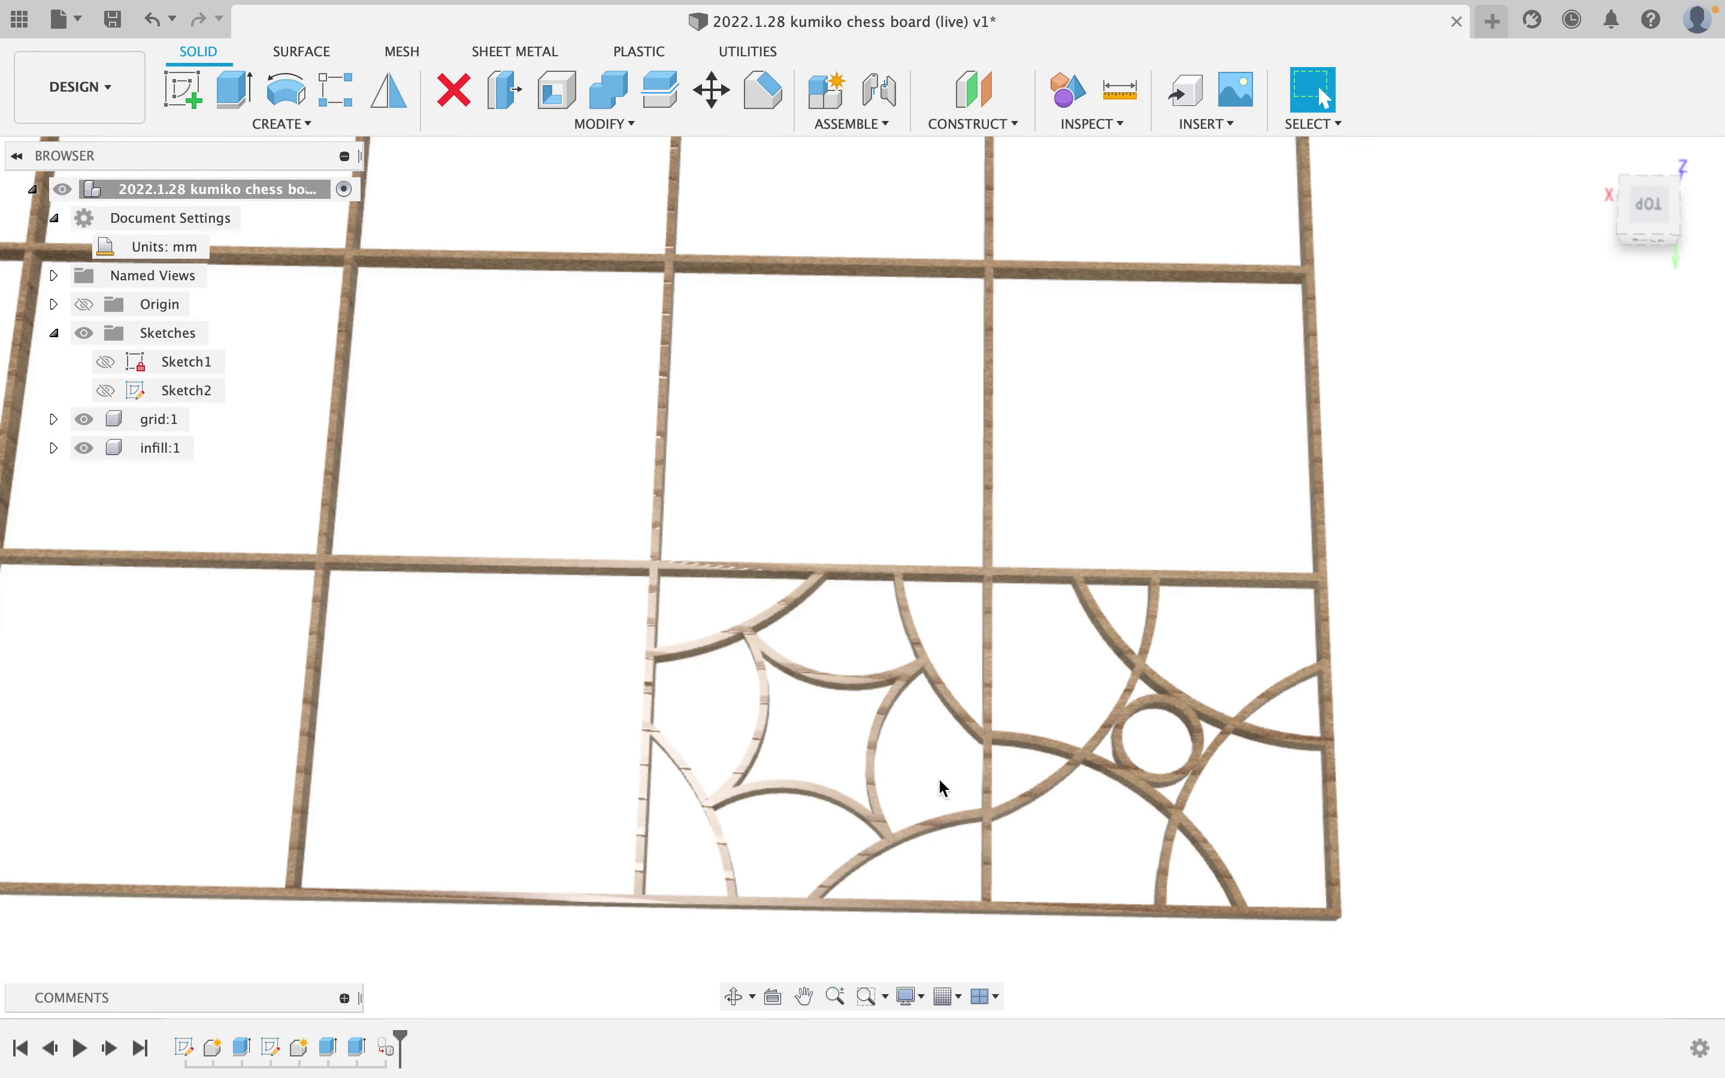
scroll(1000, 813, "down", 2)
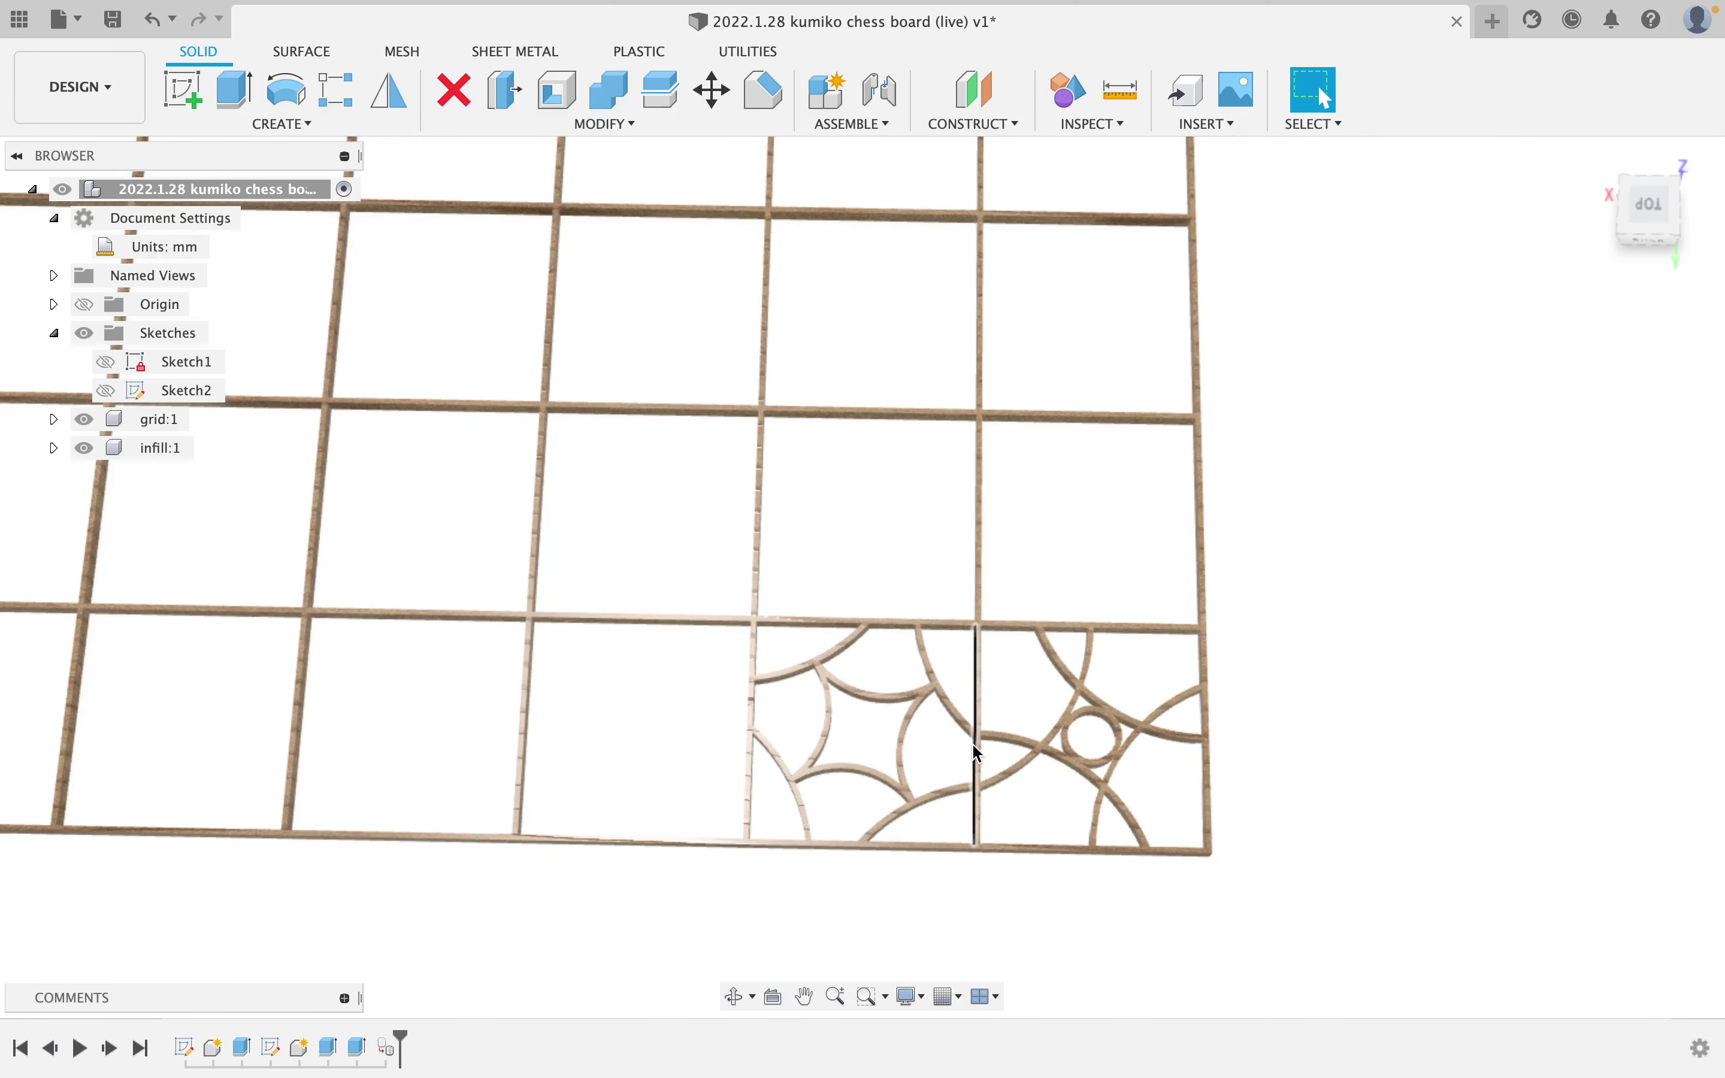
scroll(968, 744, "up", 3)
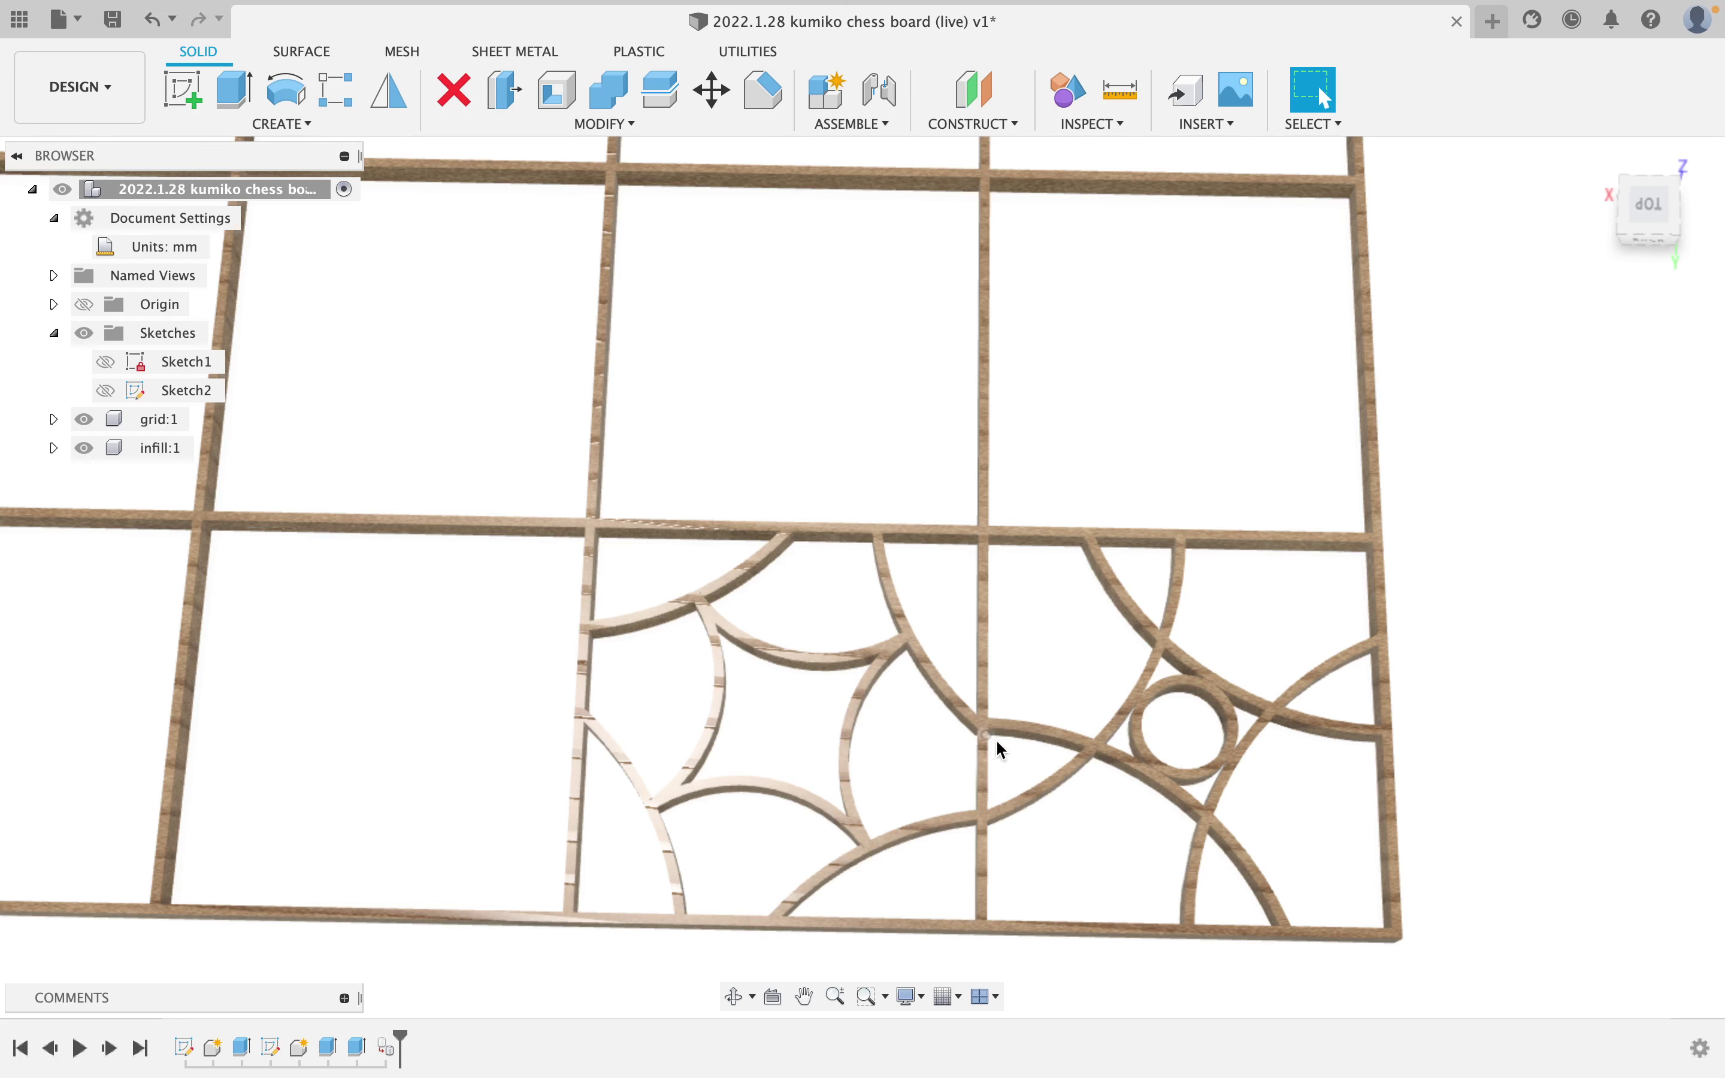
scroll(983, 734, "down", 2)
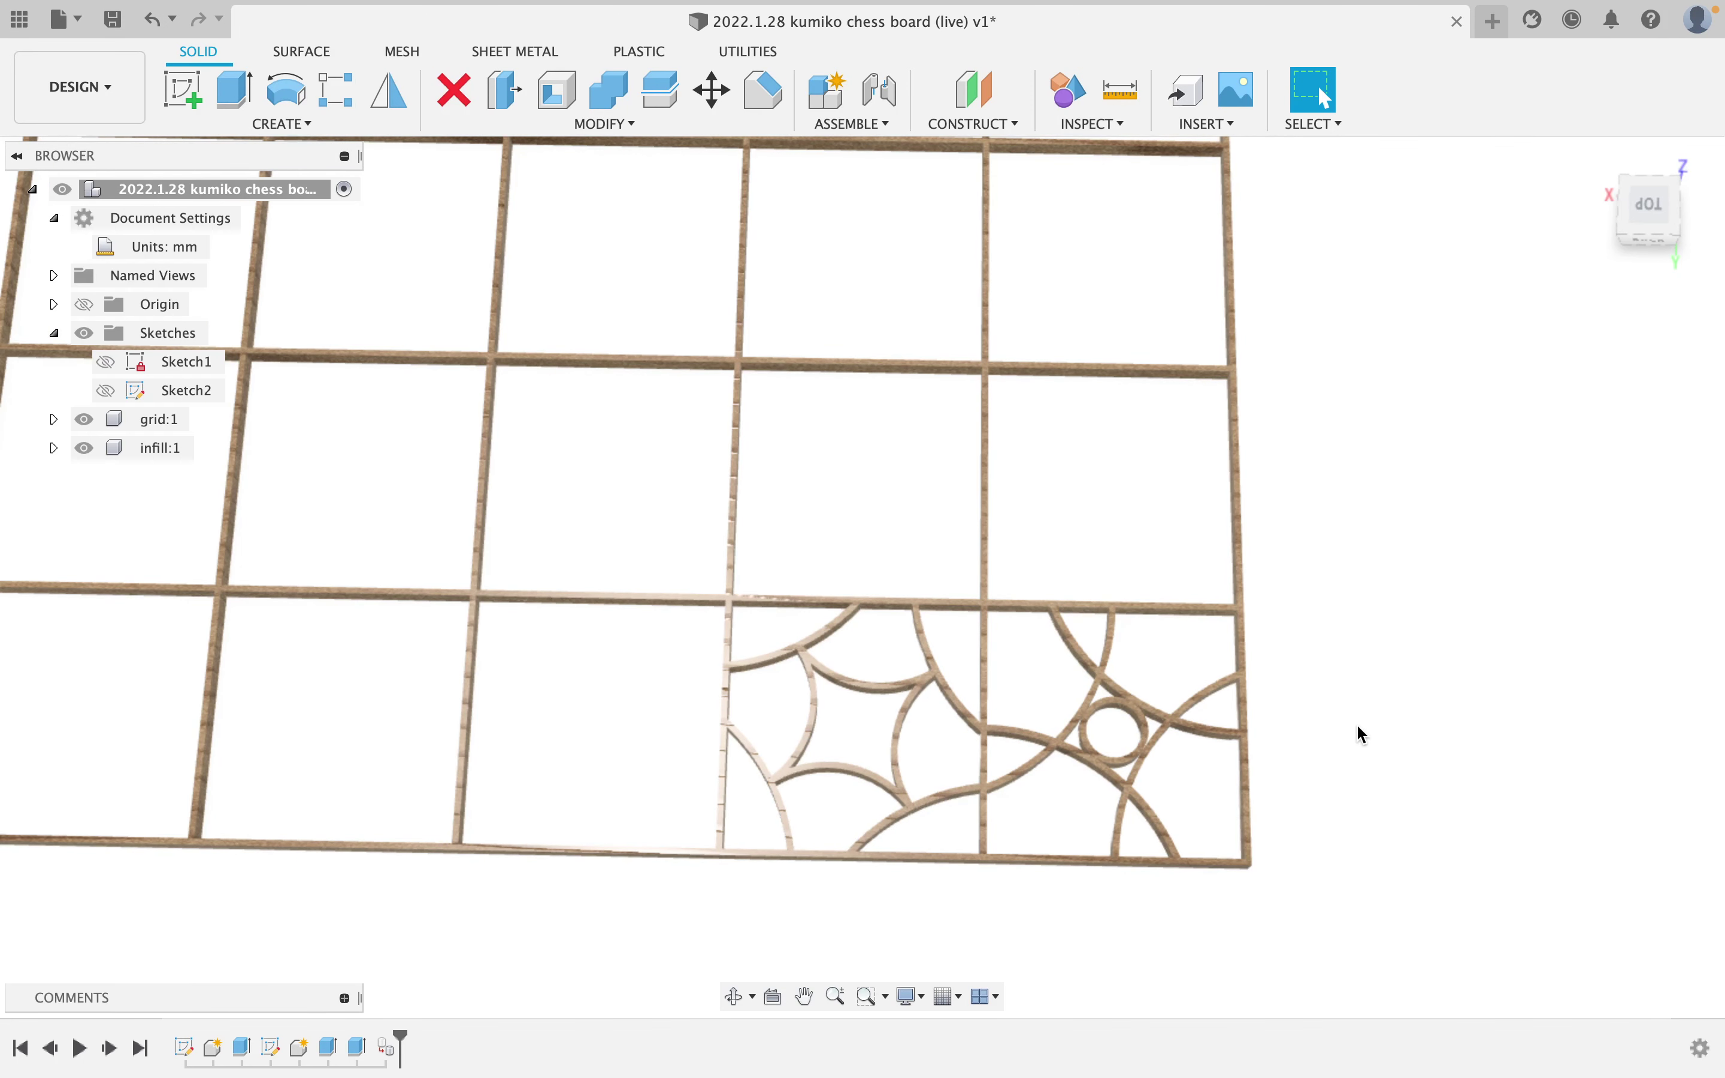
Apply the finished solid wood appearance 3D Ash - Semigloss to the whole chess board design.
key("a")
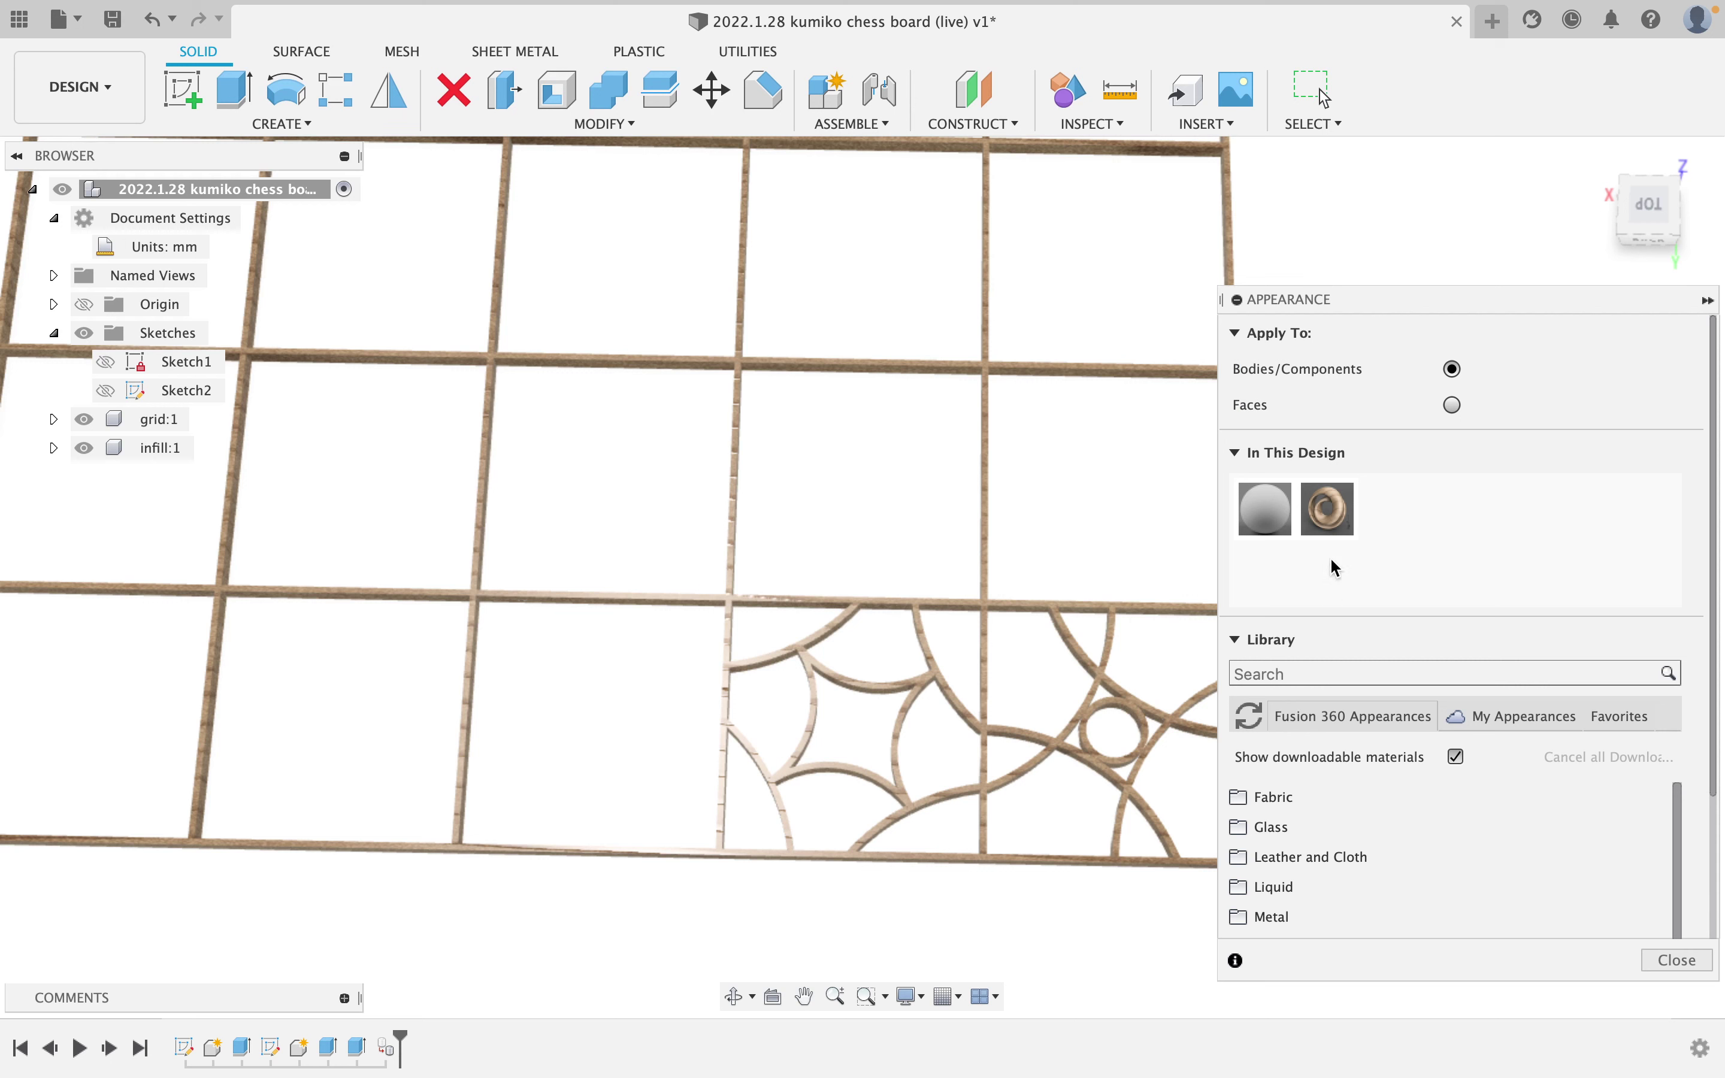
scroll(1423, 625, "down", 5)
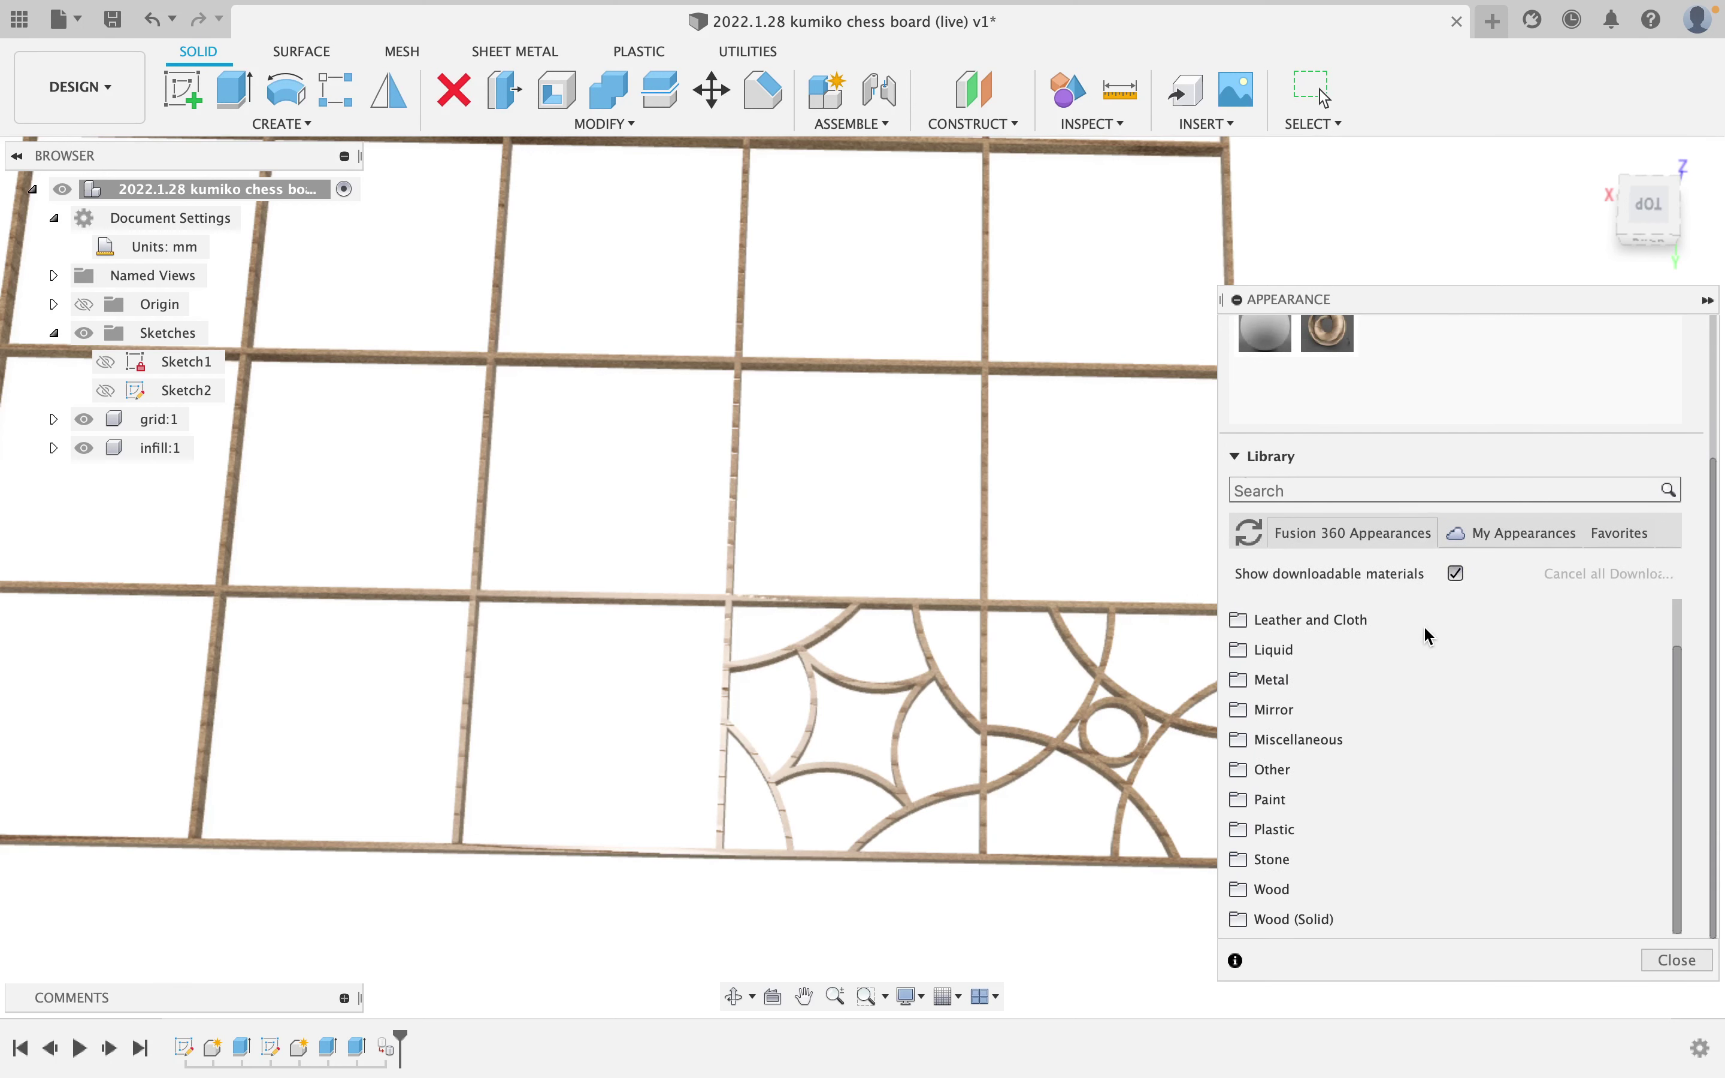
scroll(1423, 625, "up", 4)
scroll(1422, 625, "down", 5)
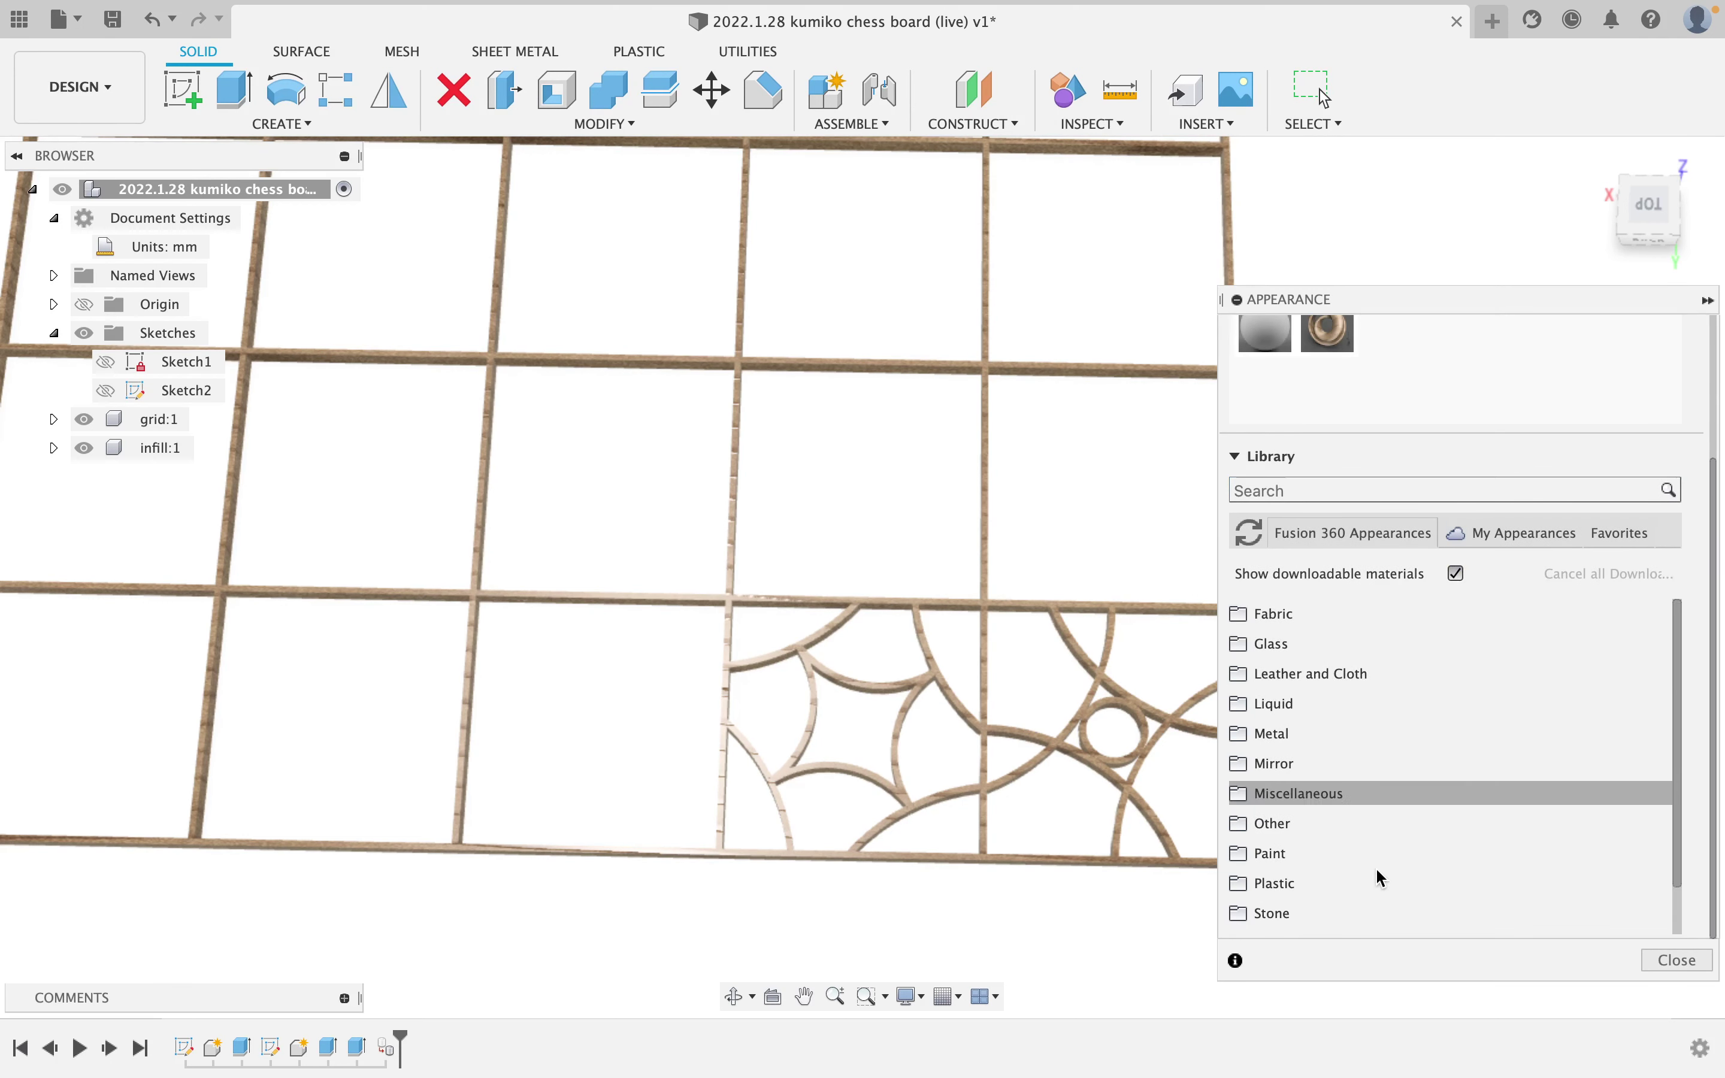
scroll(1374, 868, "down", 2)
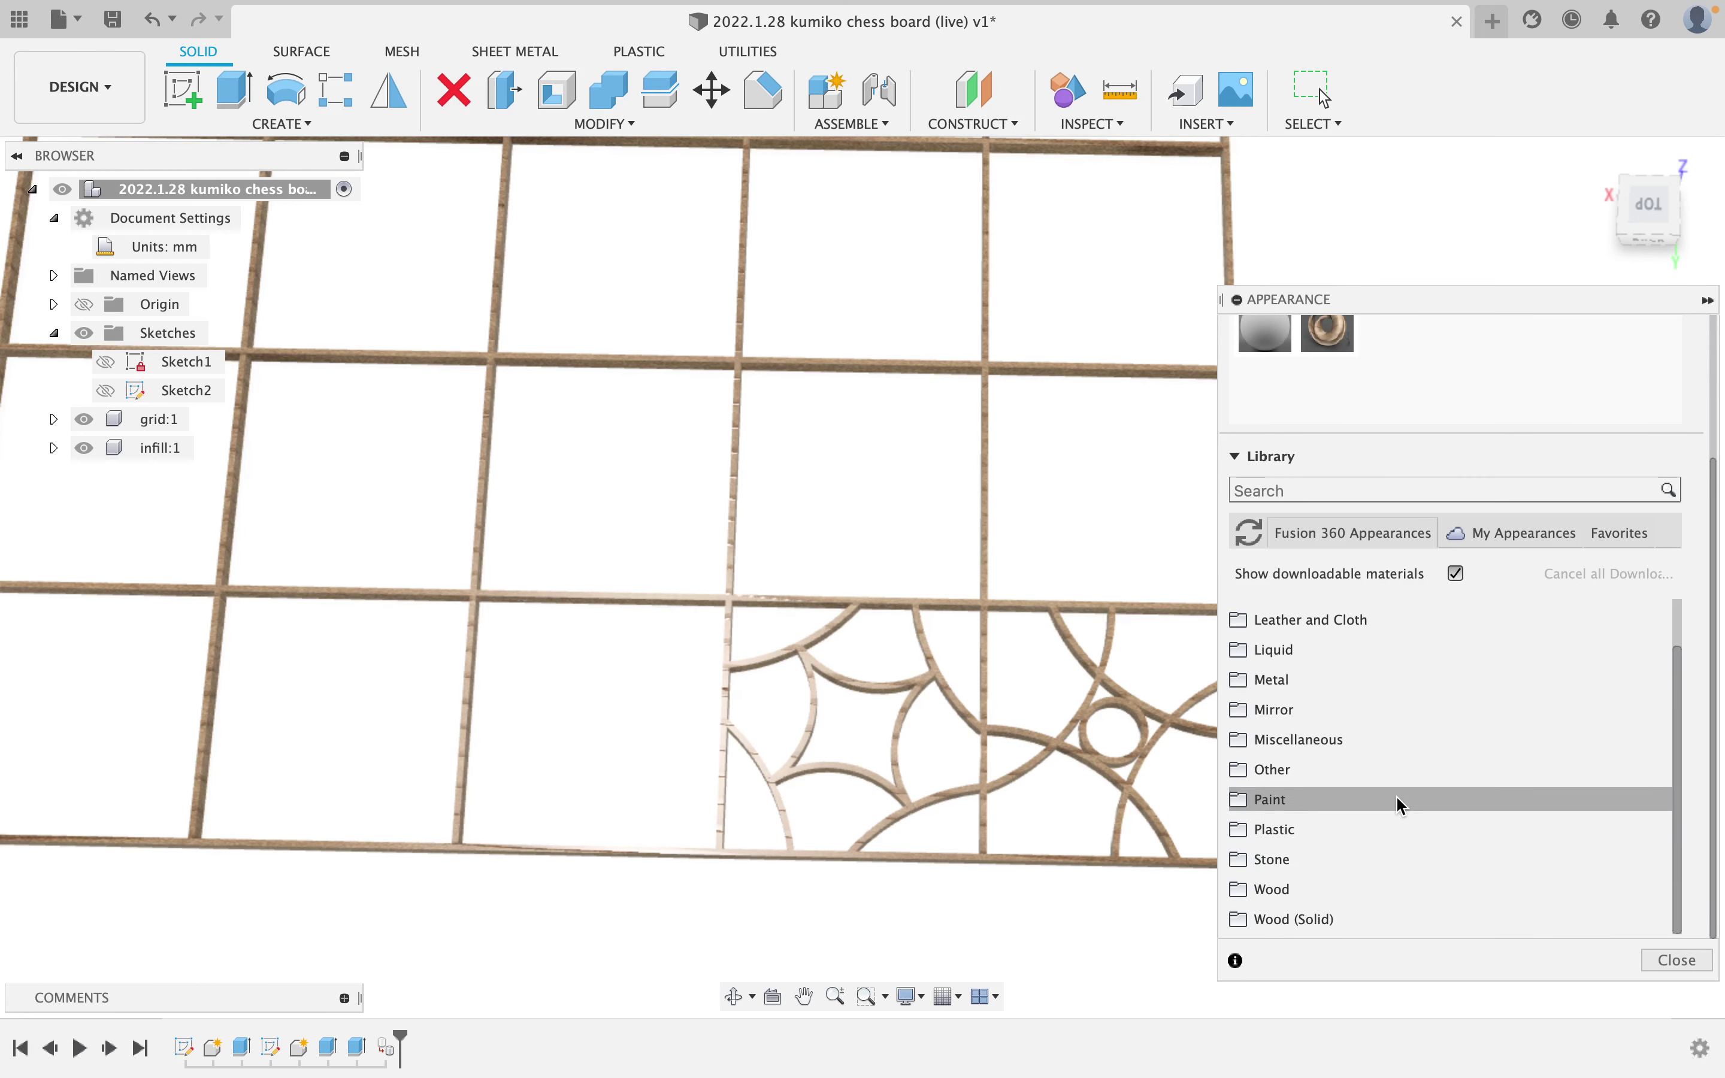
left_click(1317, 910)
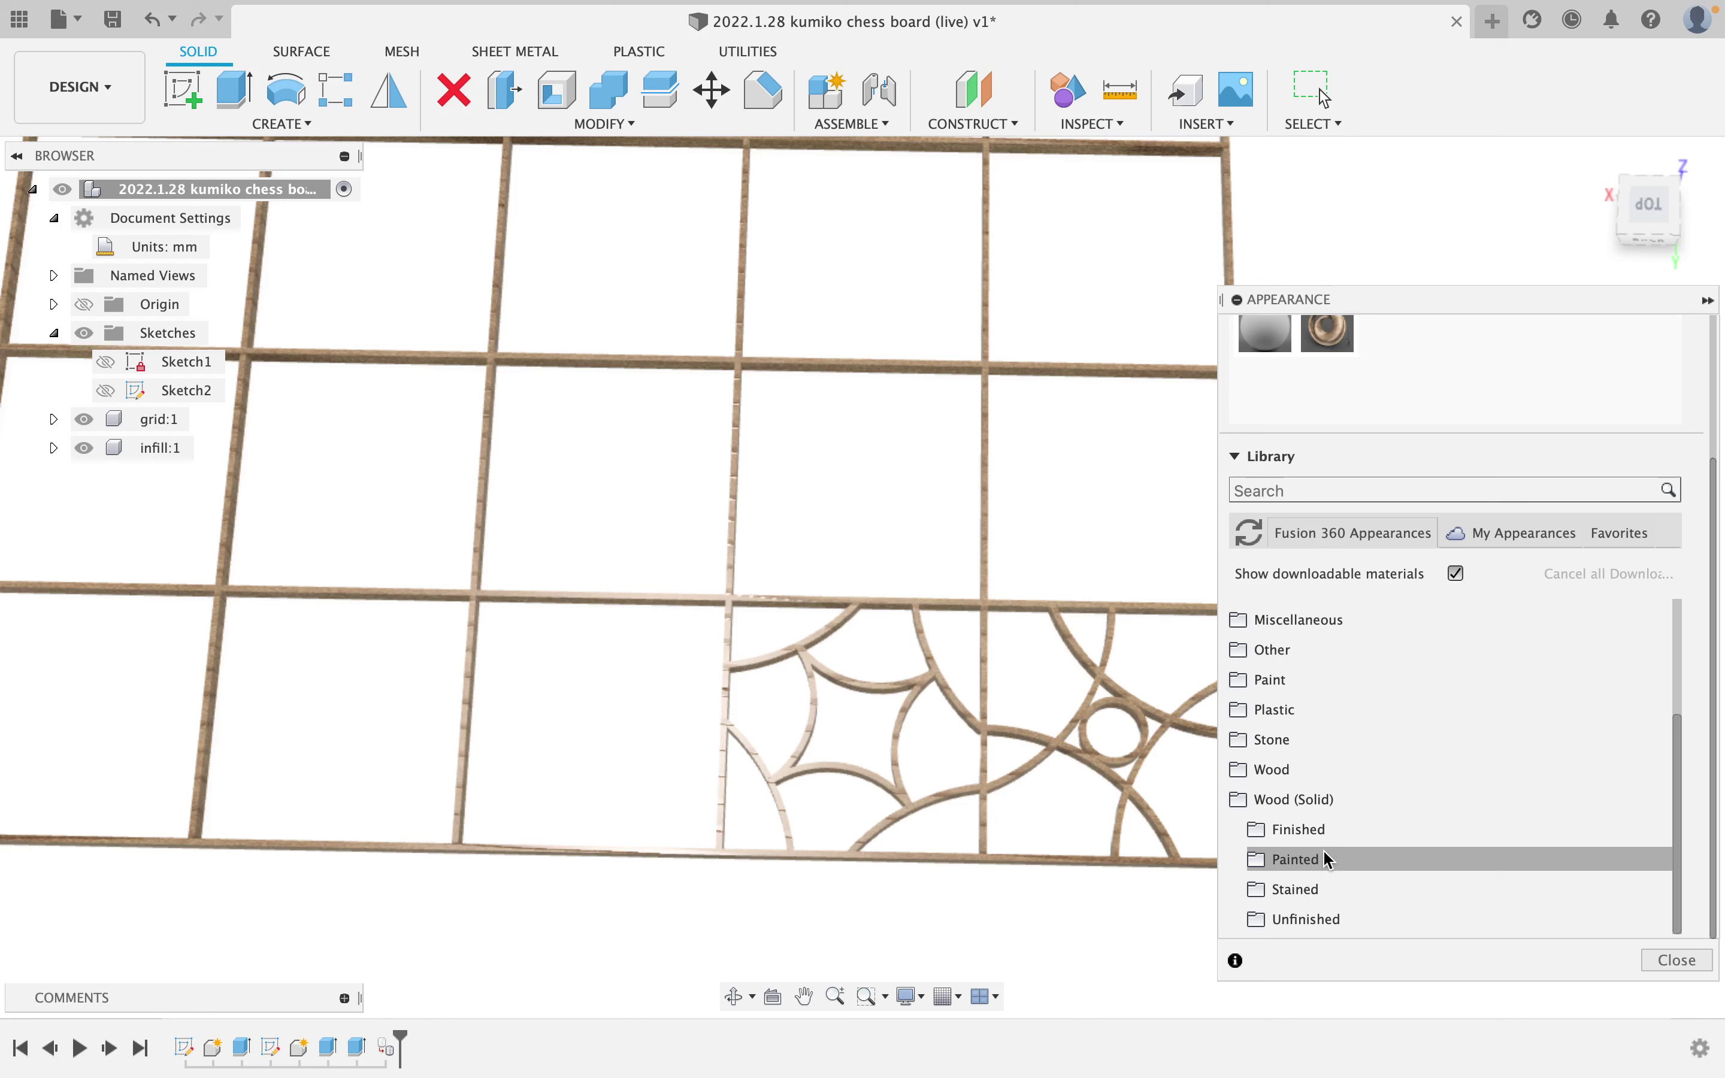
left_click(1324, 832)
scroll(1327, 813, "down", 10)
scroll(1341, 784, "up", 5)
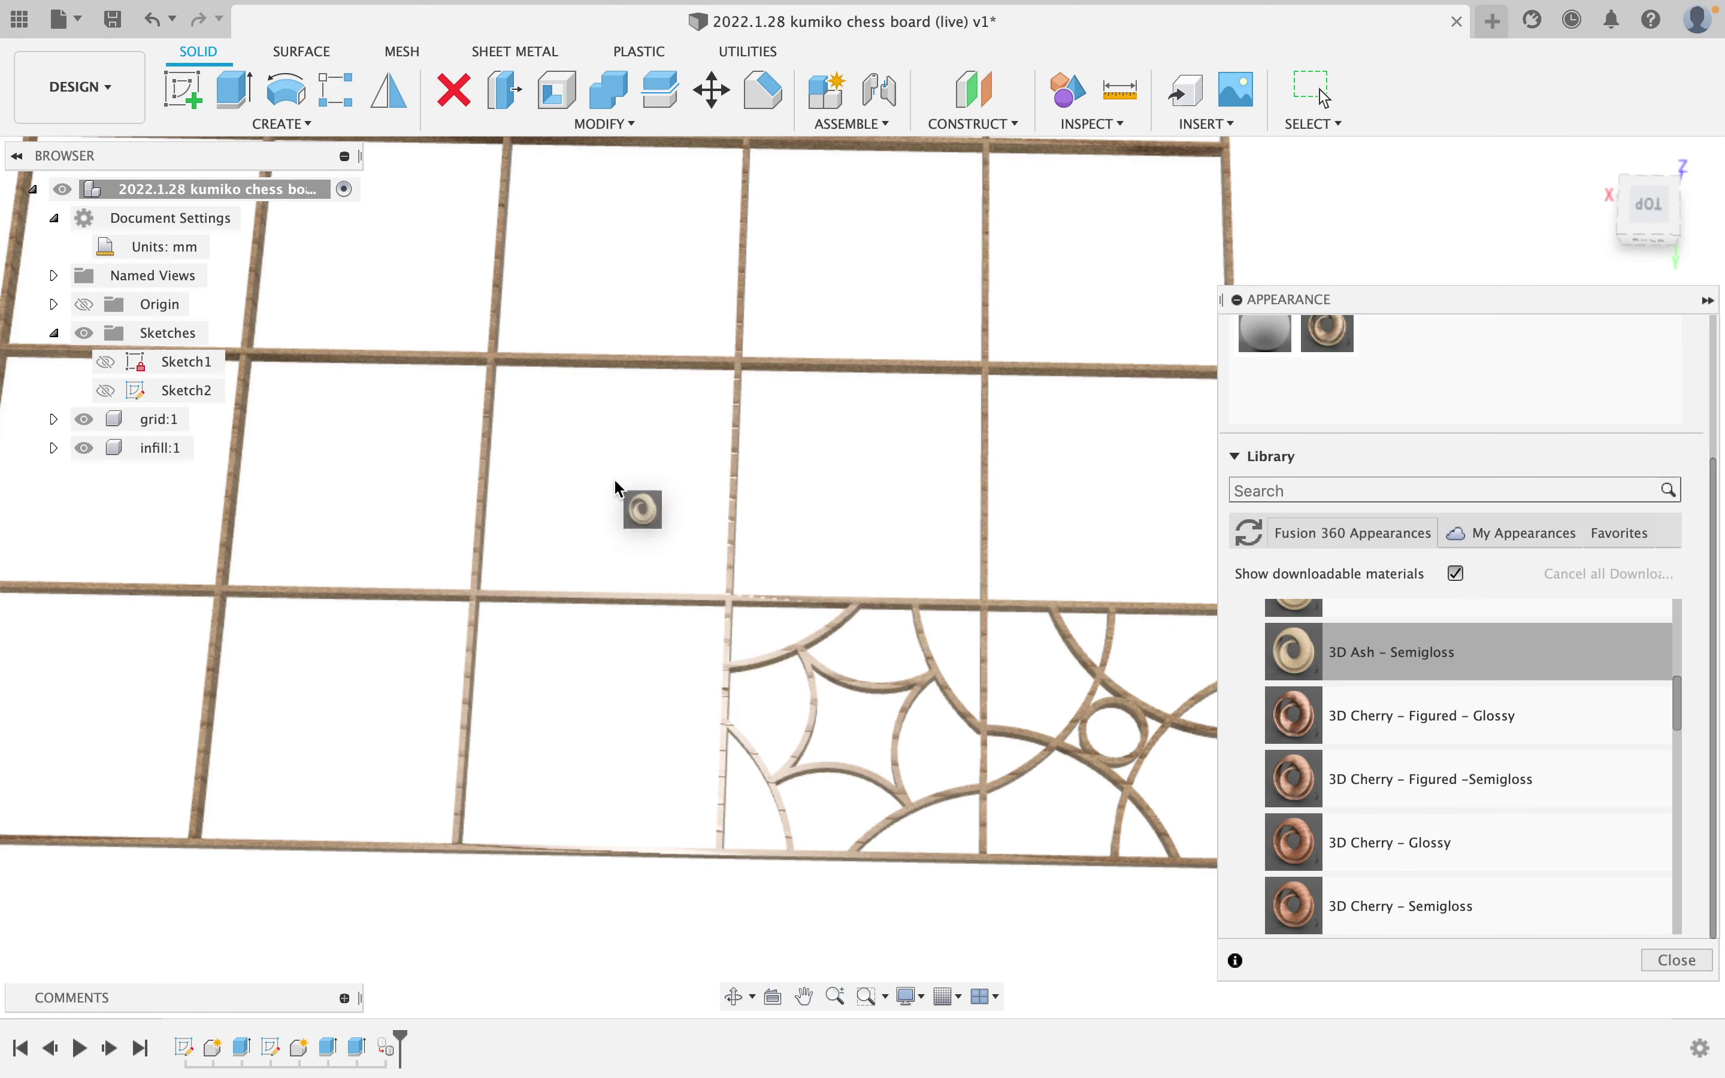
left_click_drag(618, 487, 184, 188)
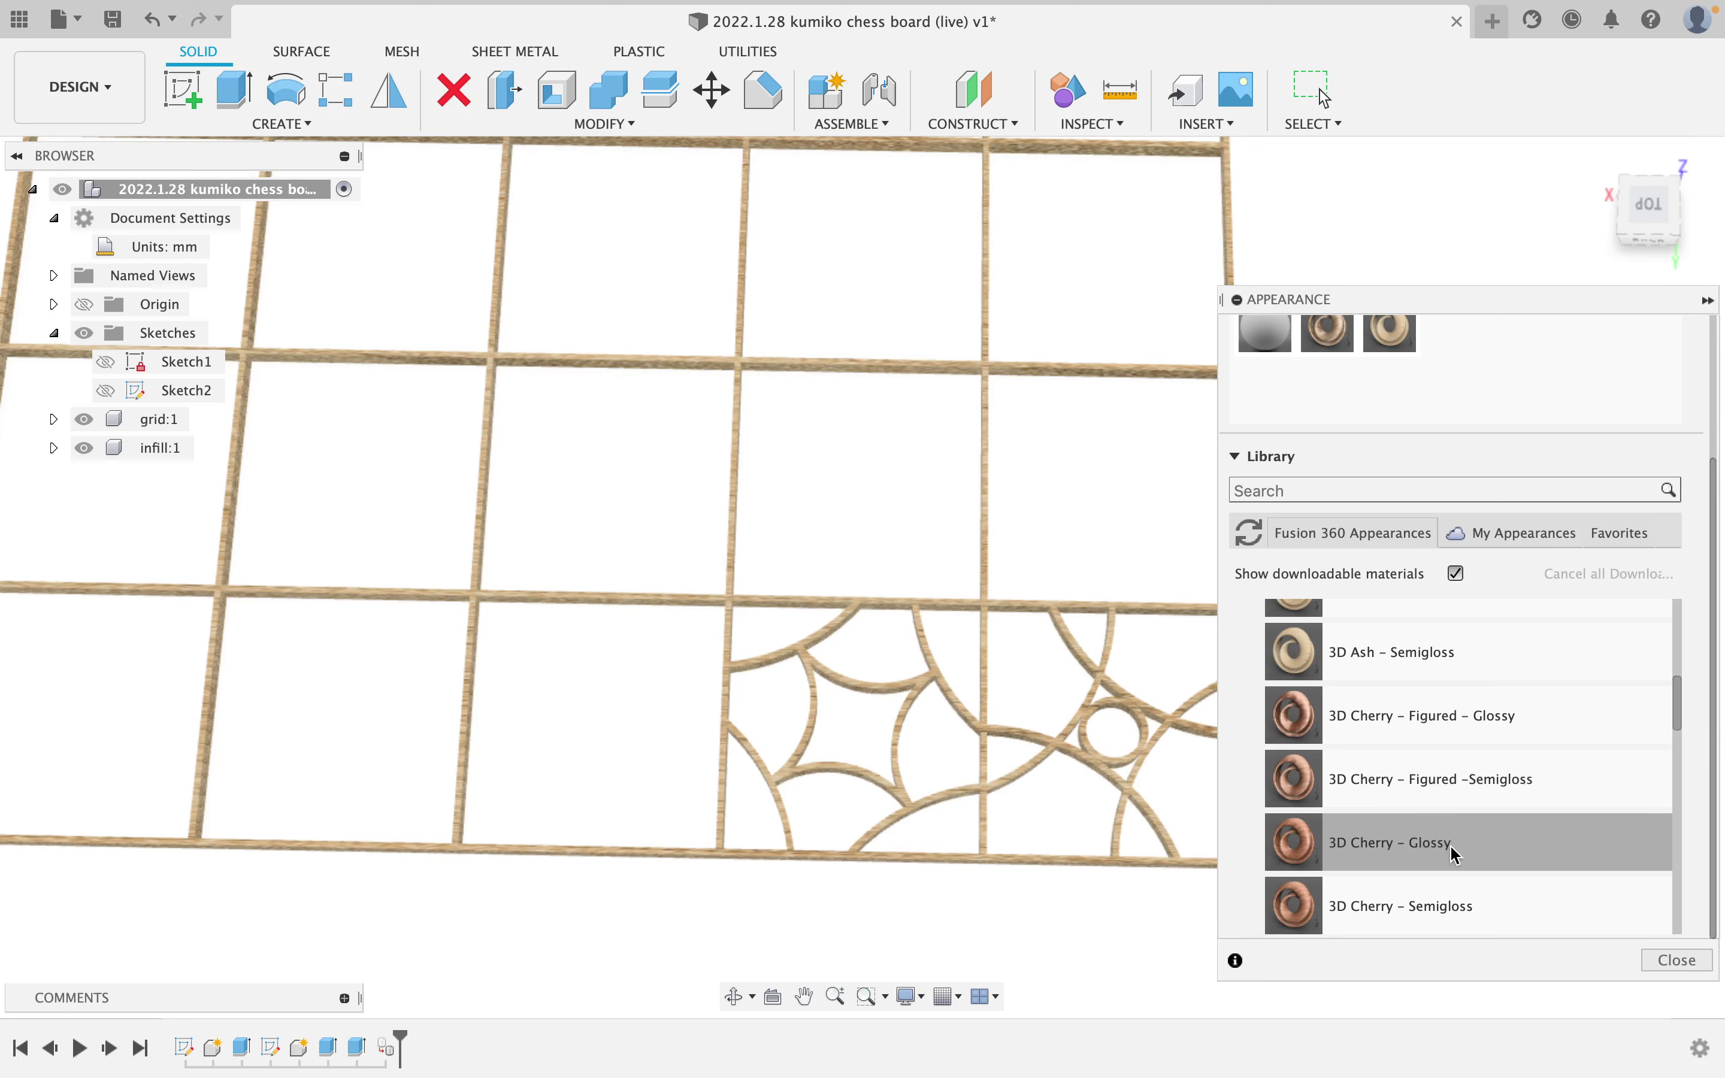
Give the corner square's circle-centred infill a 3D Cherry appearance and the neighbouring star-shaped infill 3D Walnut - Semigloss.
left_click_drag(1038, 779, 1068, 743)
scroll(1414, 753, "down", 10)
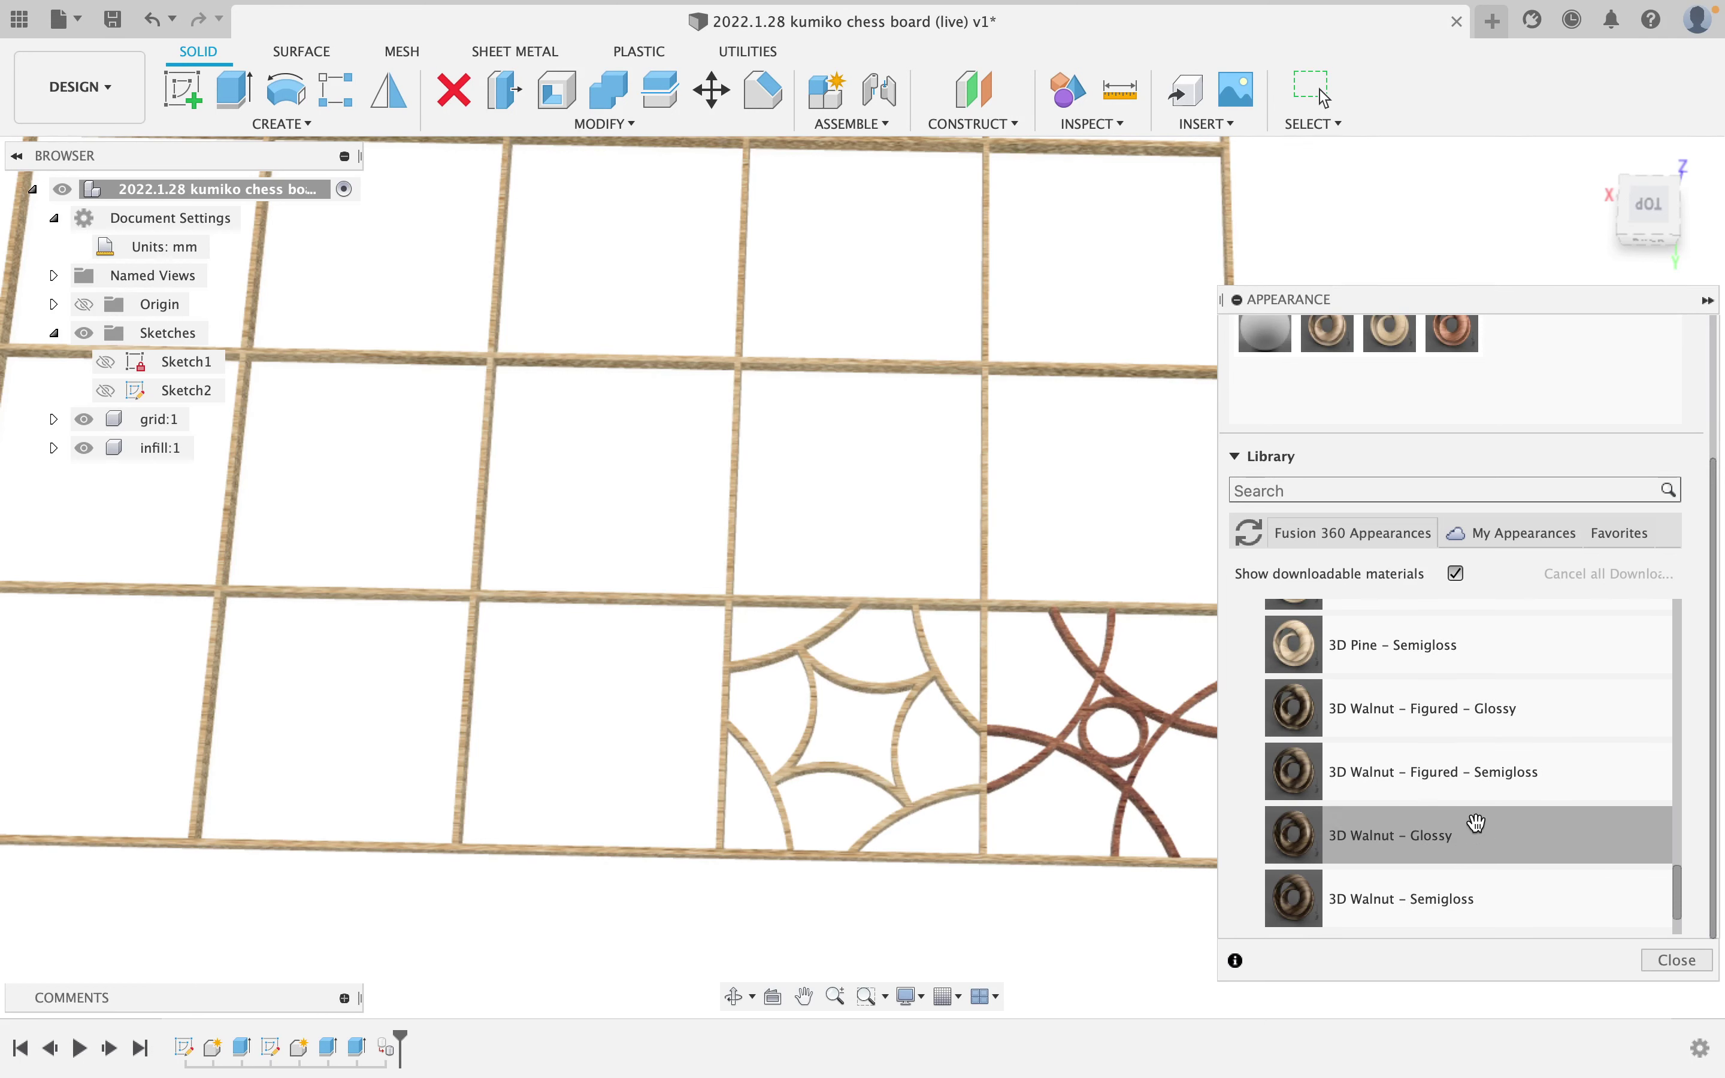
left_click_drag(1479, 897, 897, 751)
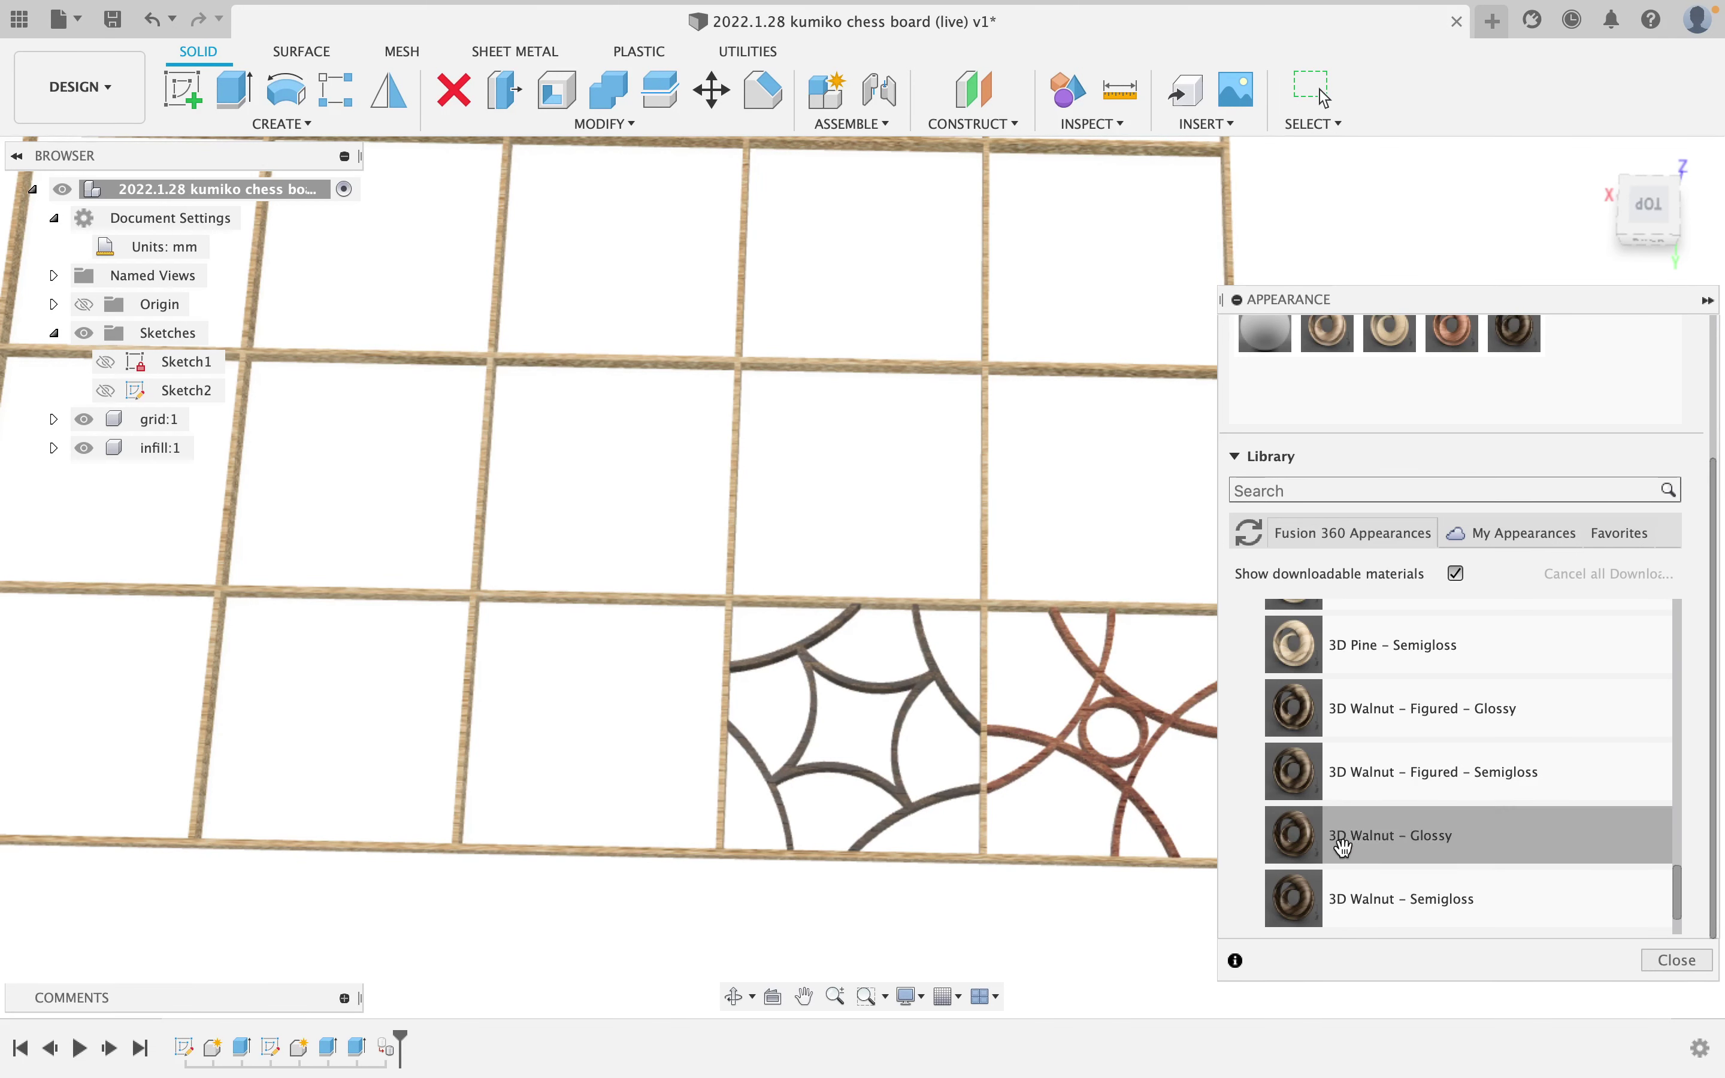
left_click(1683, 961)
Examine the wood appearances on the grid and both infill patterns from several angles and close up.
scroll(1091, 674, "down", 3)
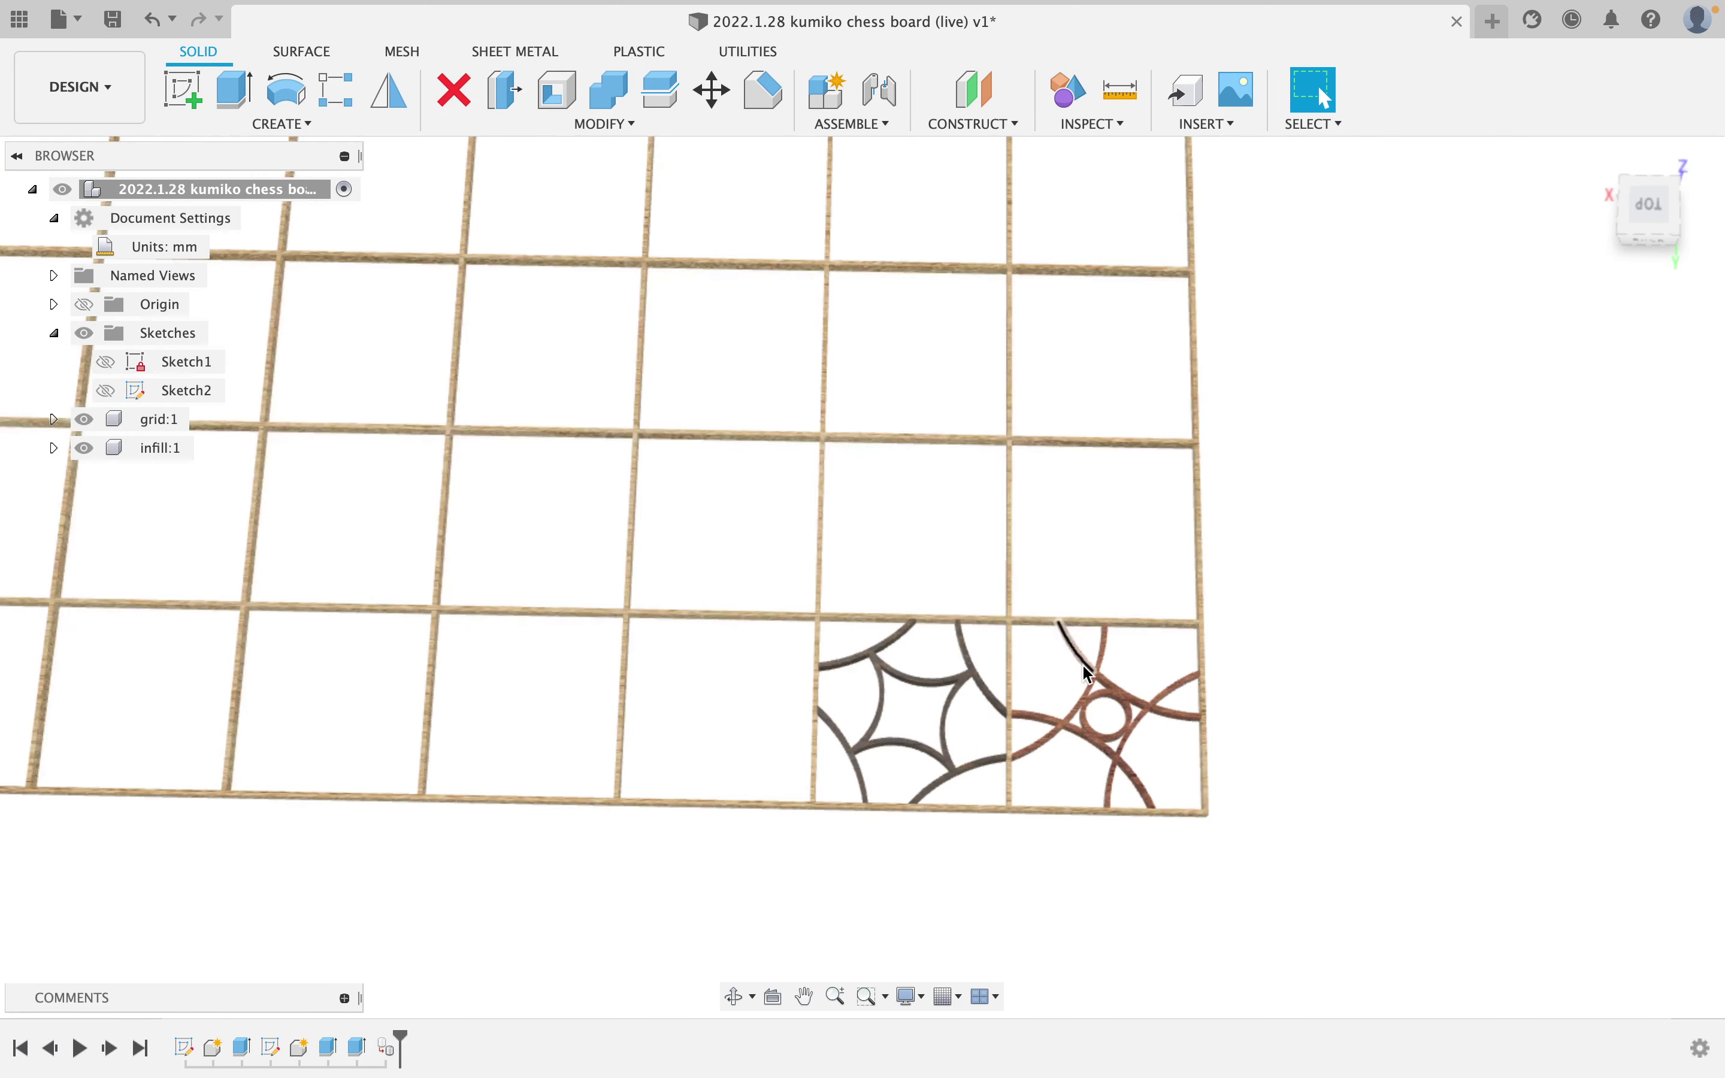
middle_click_drag(1091, 674, 1053, 762, "shift")
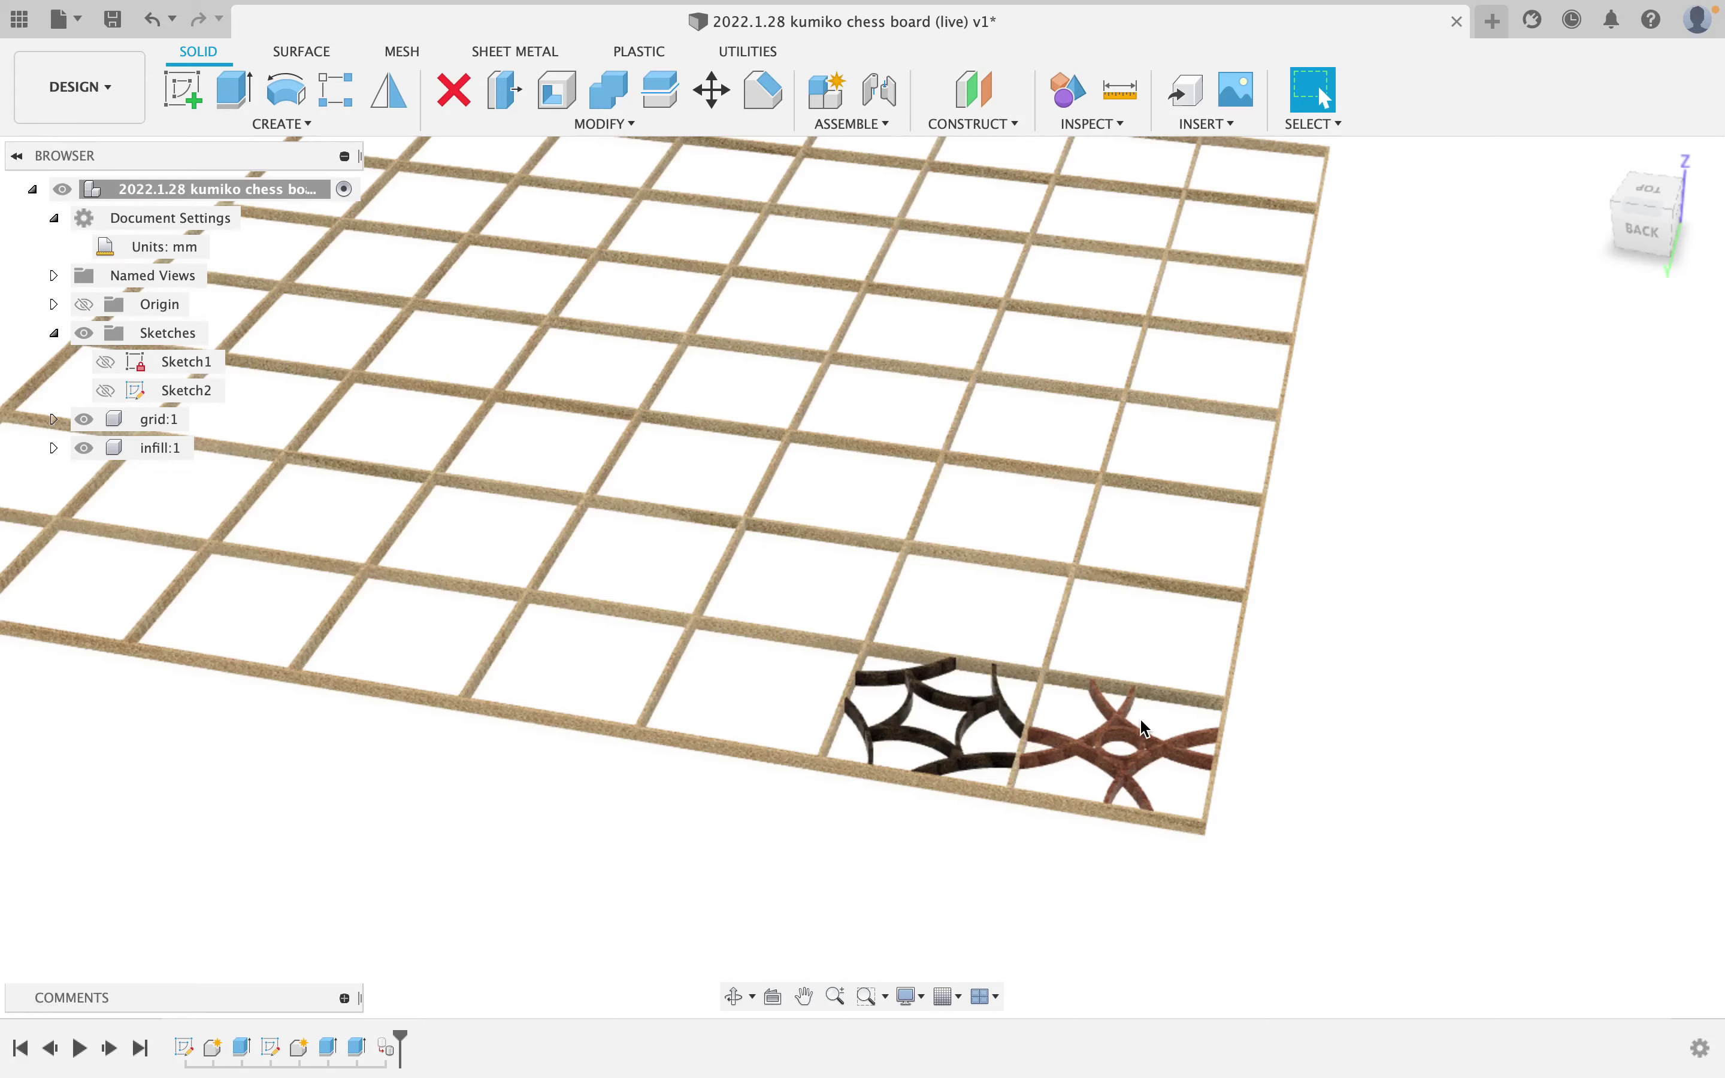
scroll(1144, 727, "up", 2)
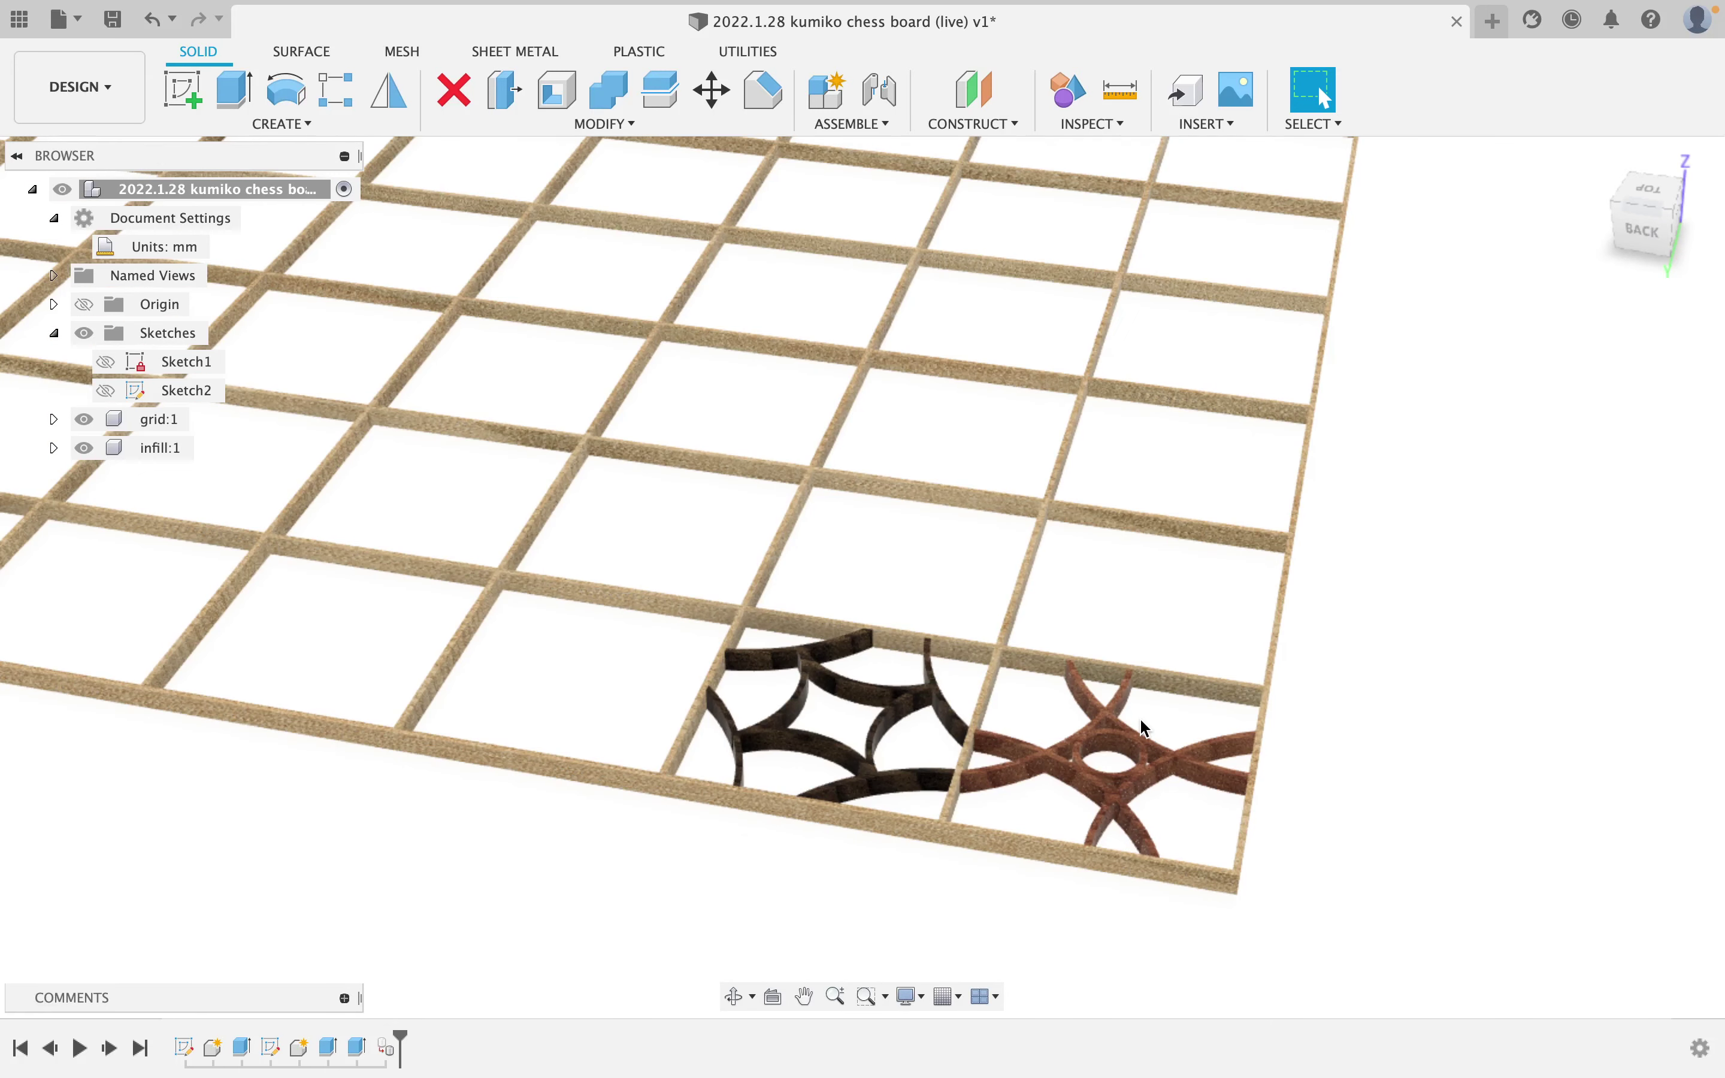
scroll(1141, 720, "down", 2)
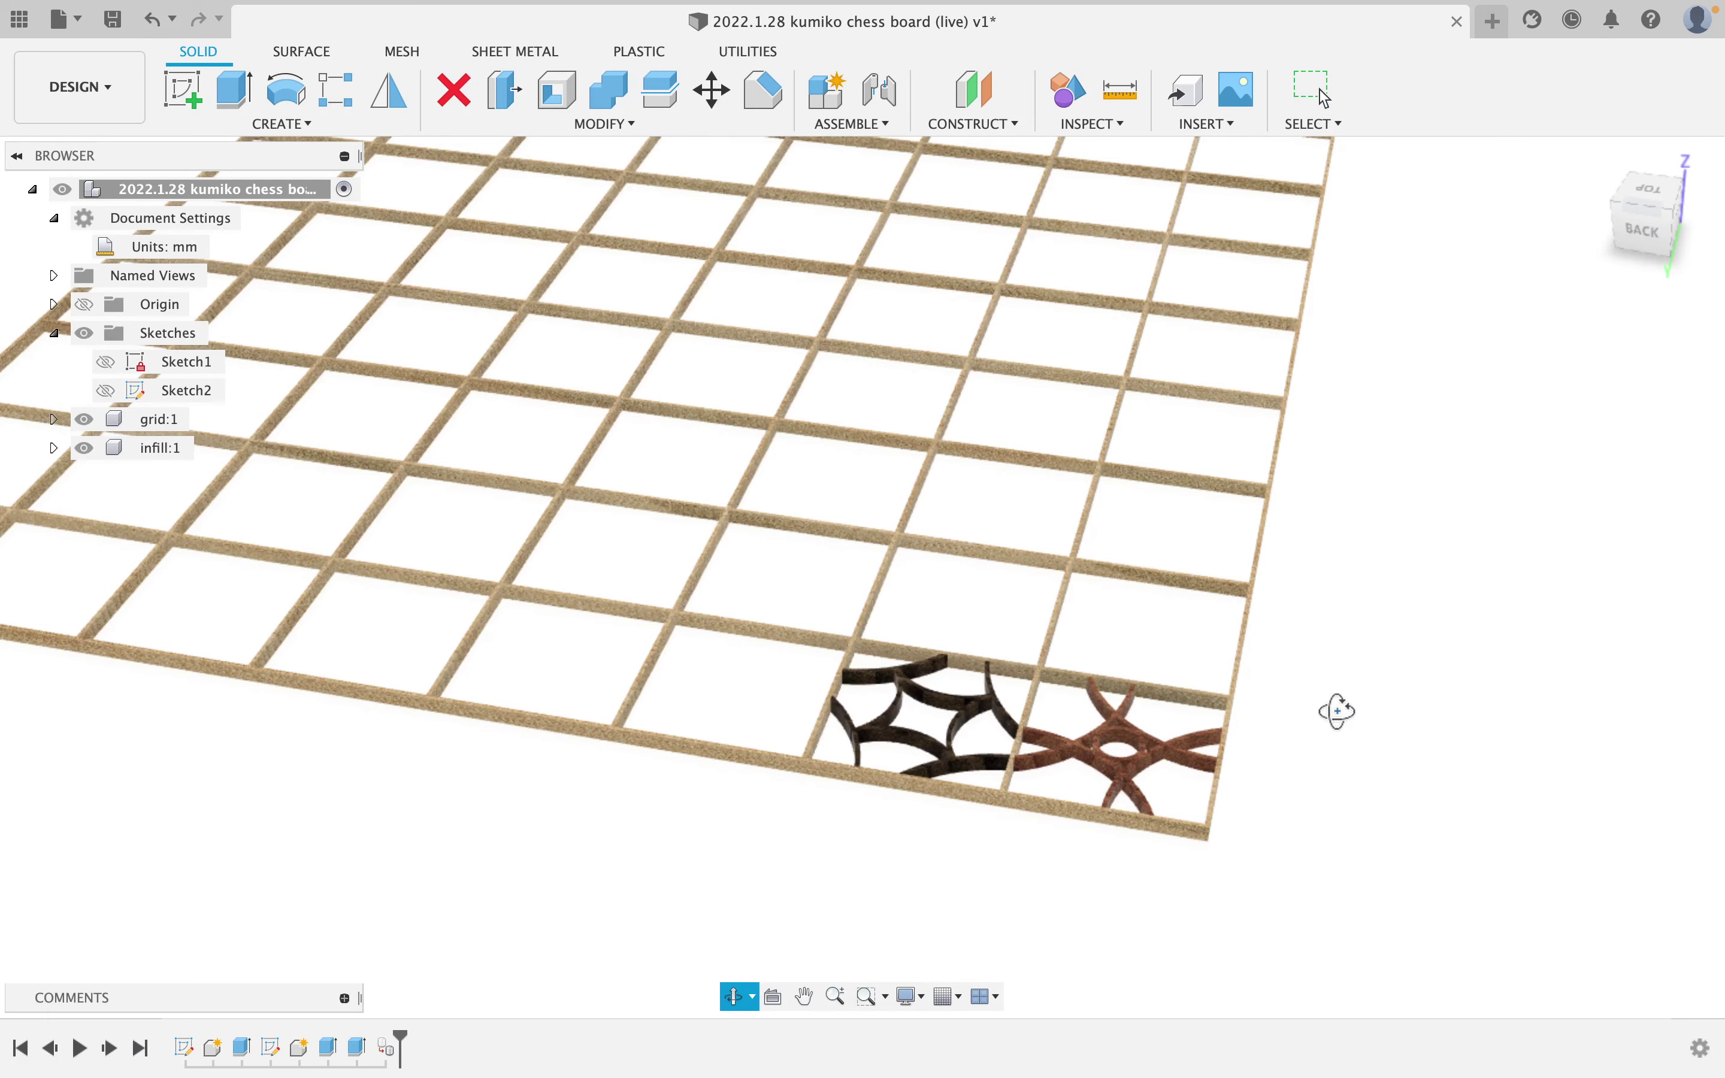
middle_click_drag(1338, 711, 1261, 695, "shift")
scroll(1128, 706, "up", 5)
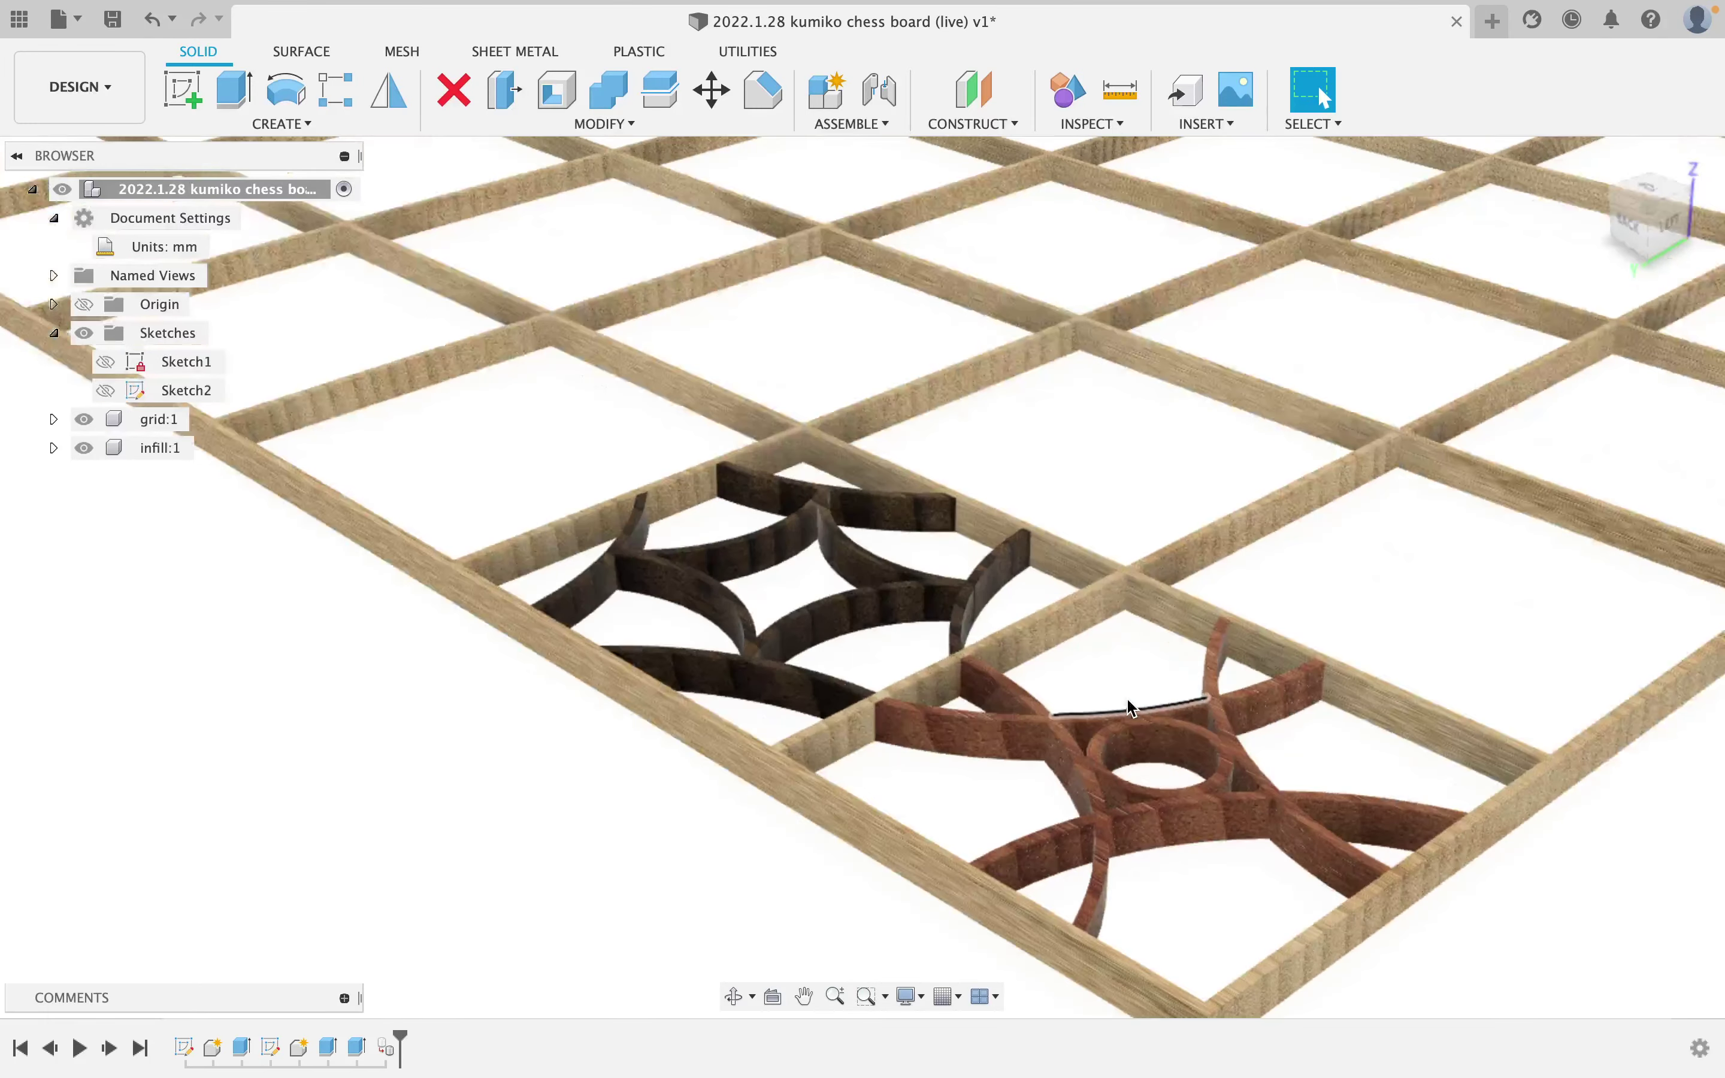
scroll(1129, 702, "up", 6)
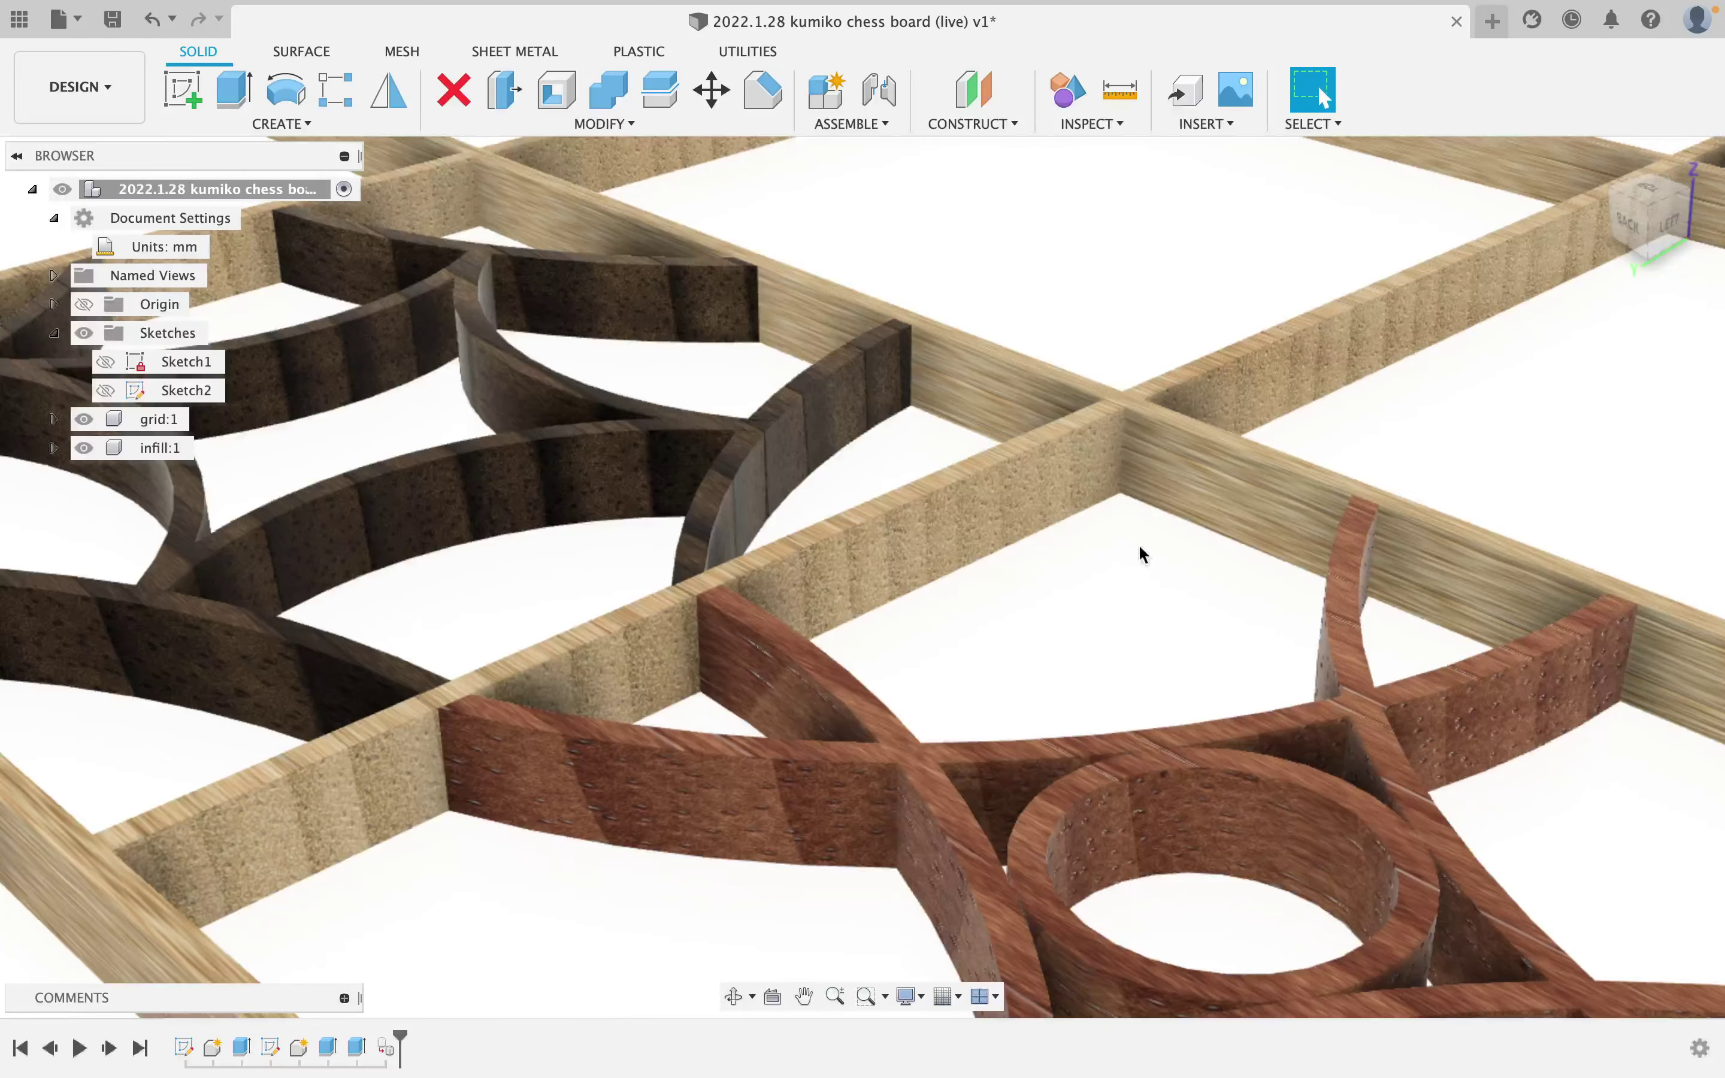
middle_click_drag(1140, 551, 1099, 625)
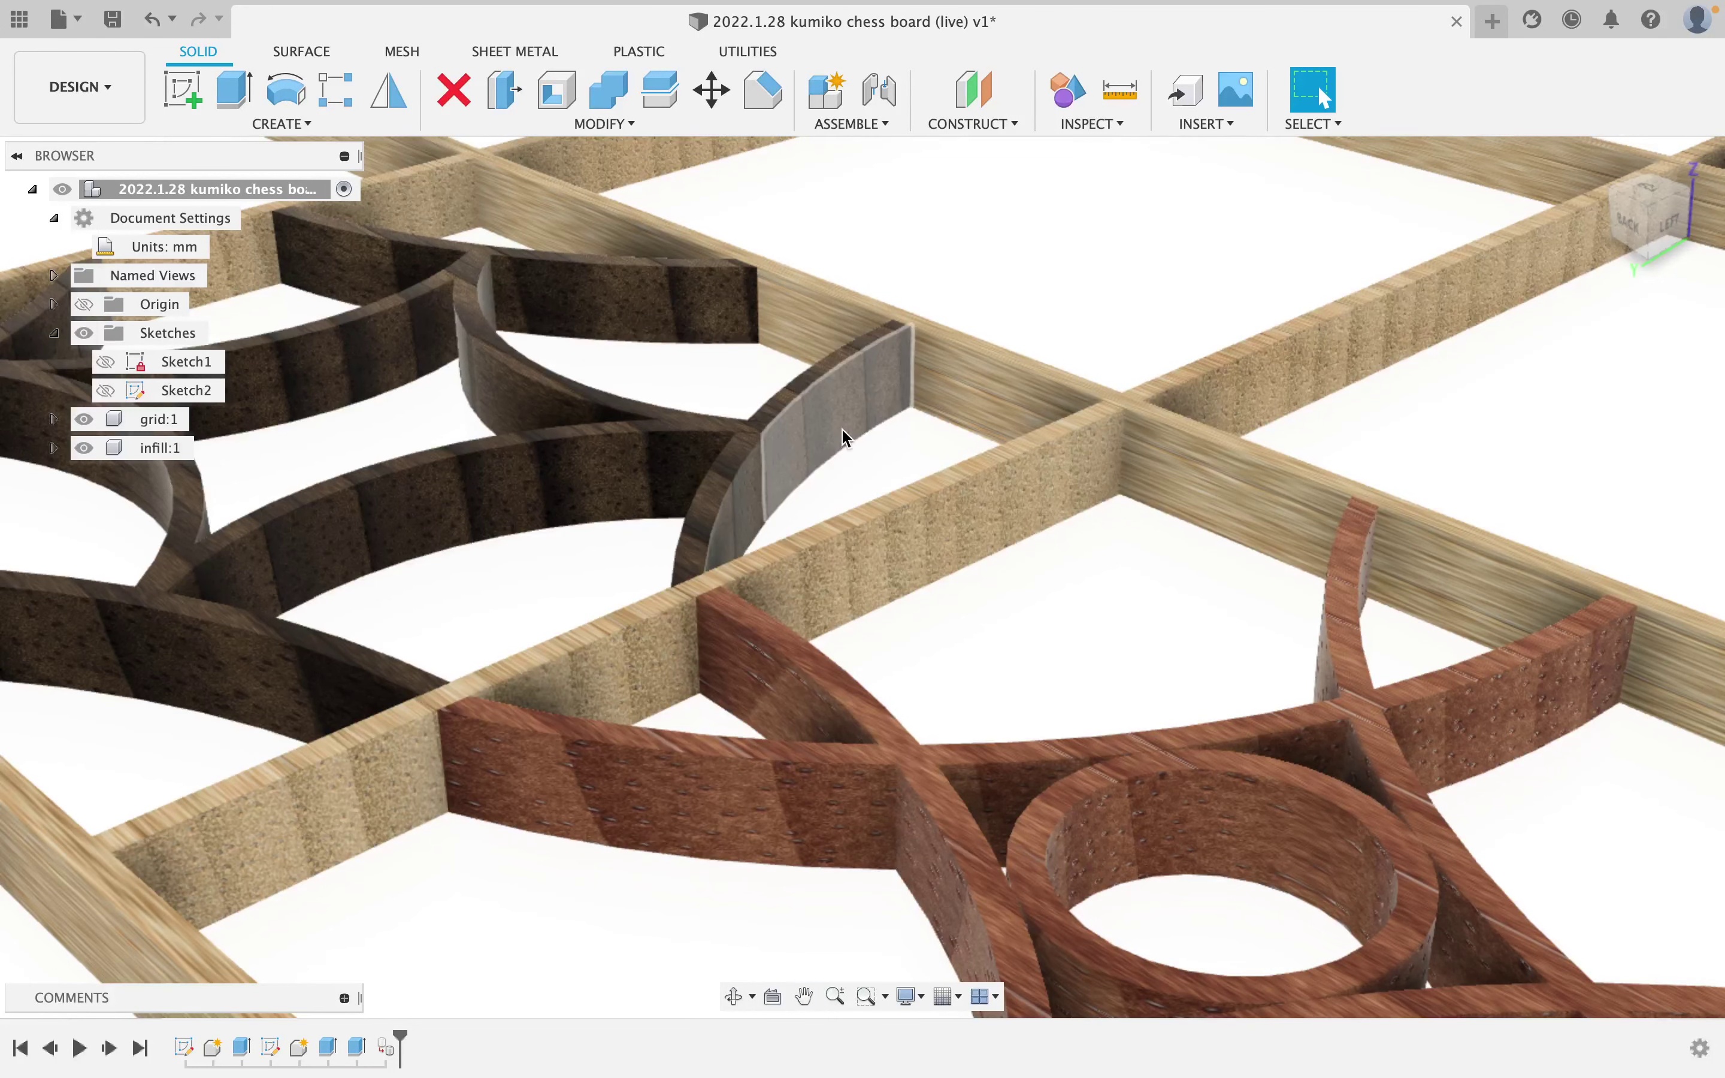
Construct a plane through two diagonally opposite vertical edges at the inner grid crossing shared by the two filled squares.
left_click(991, 127)
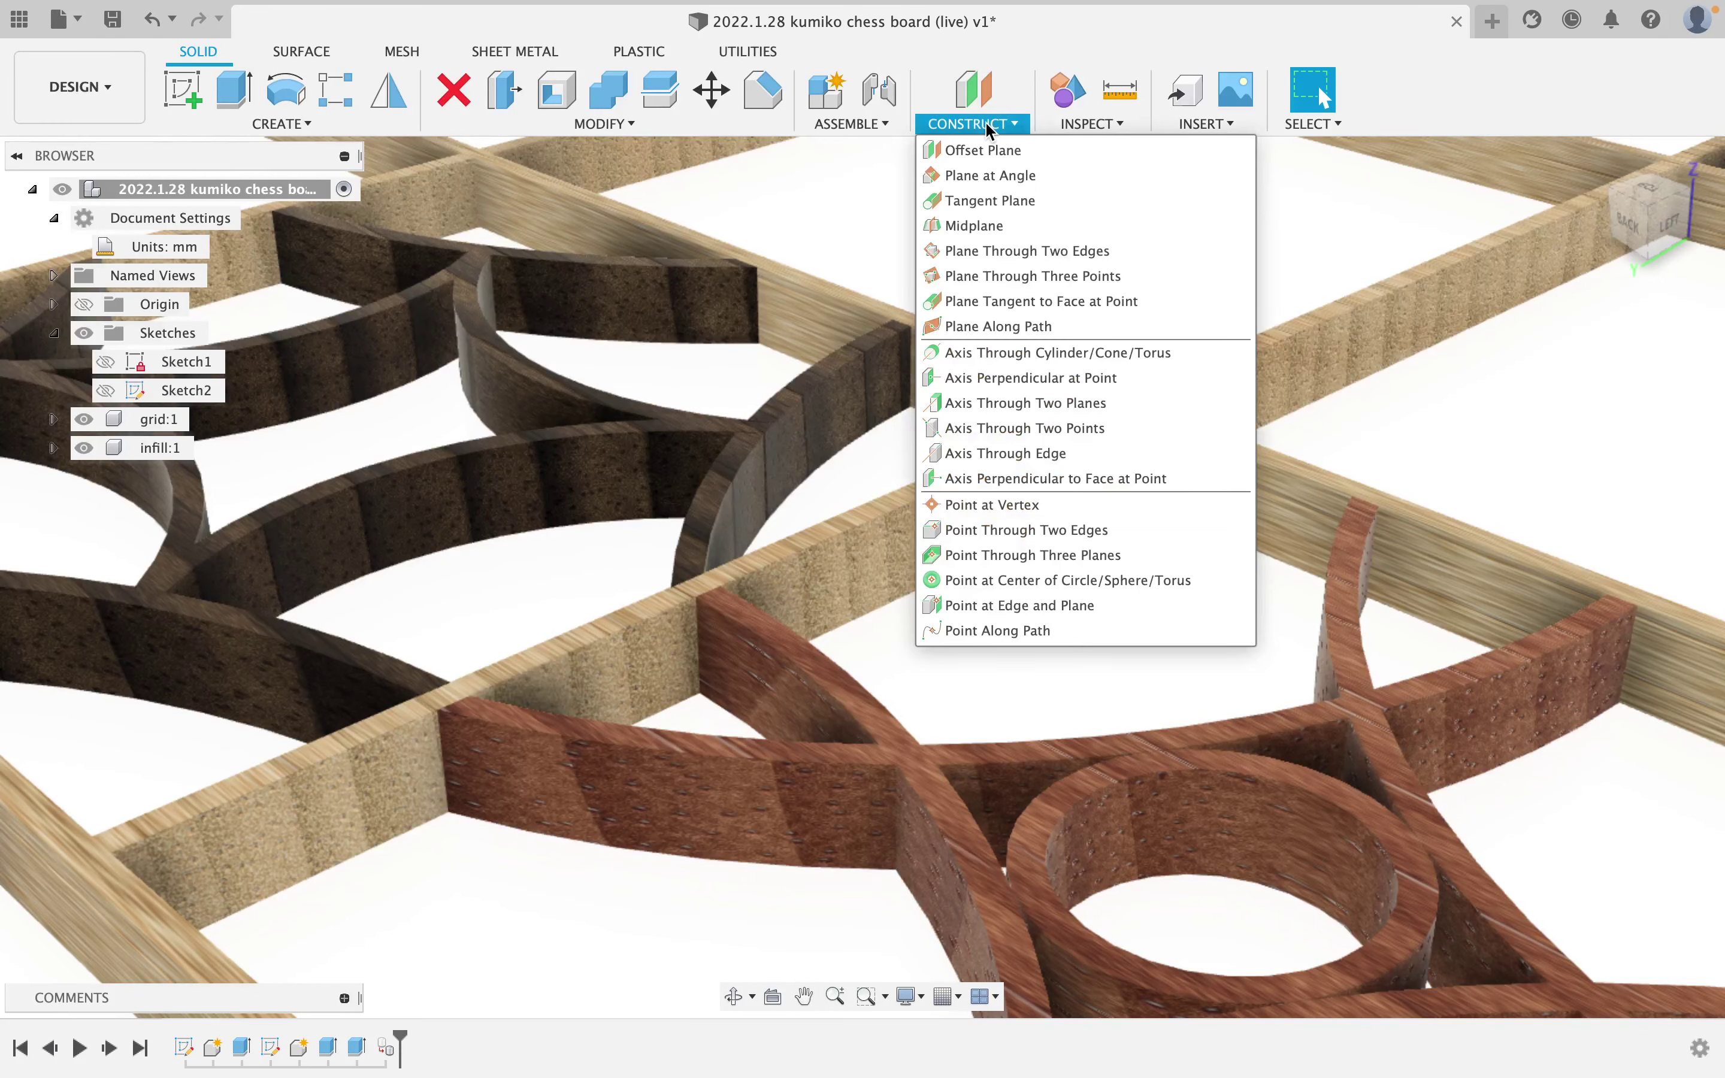
left_click(1023, 254)
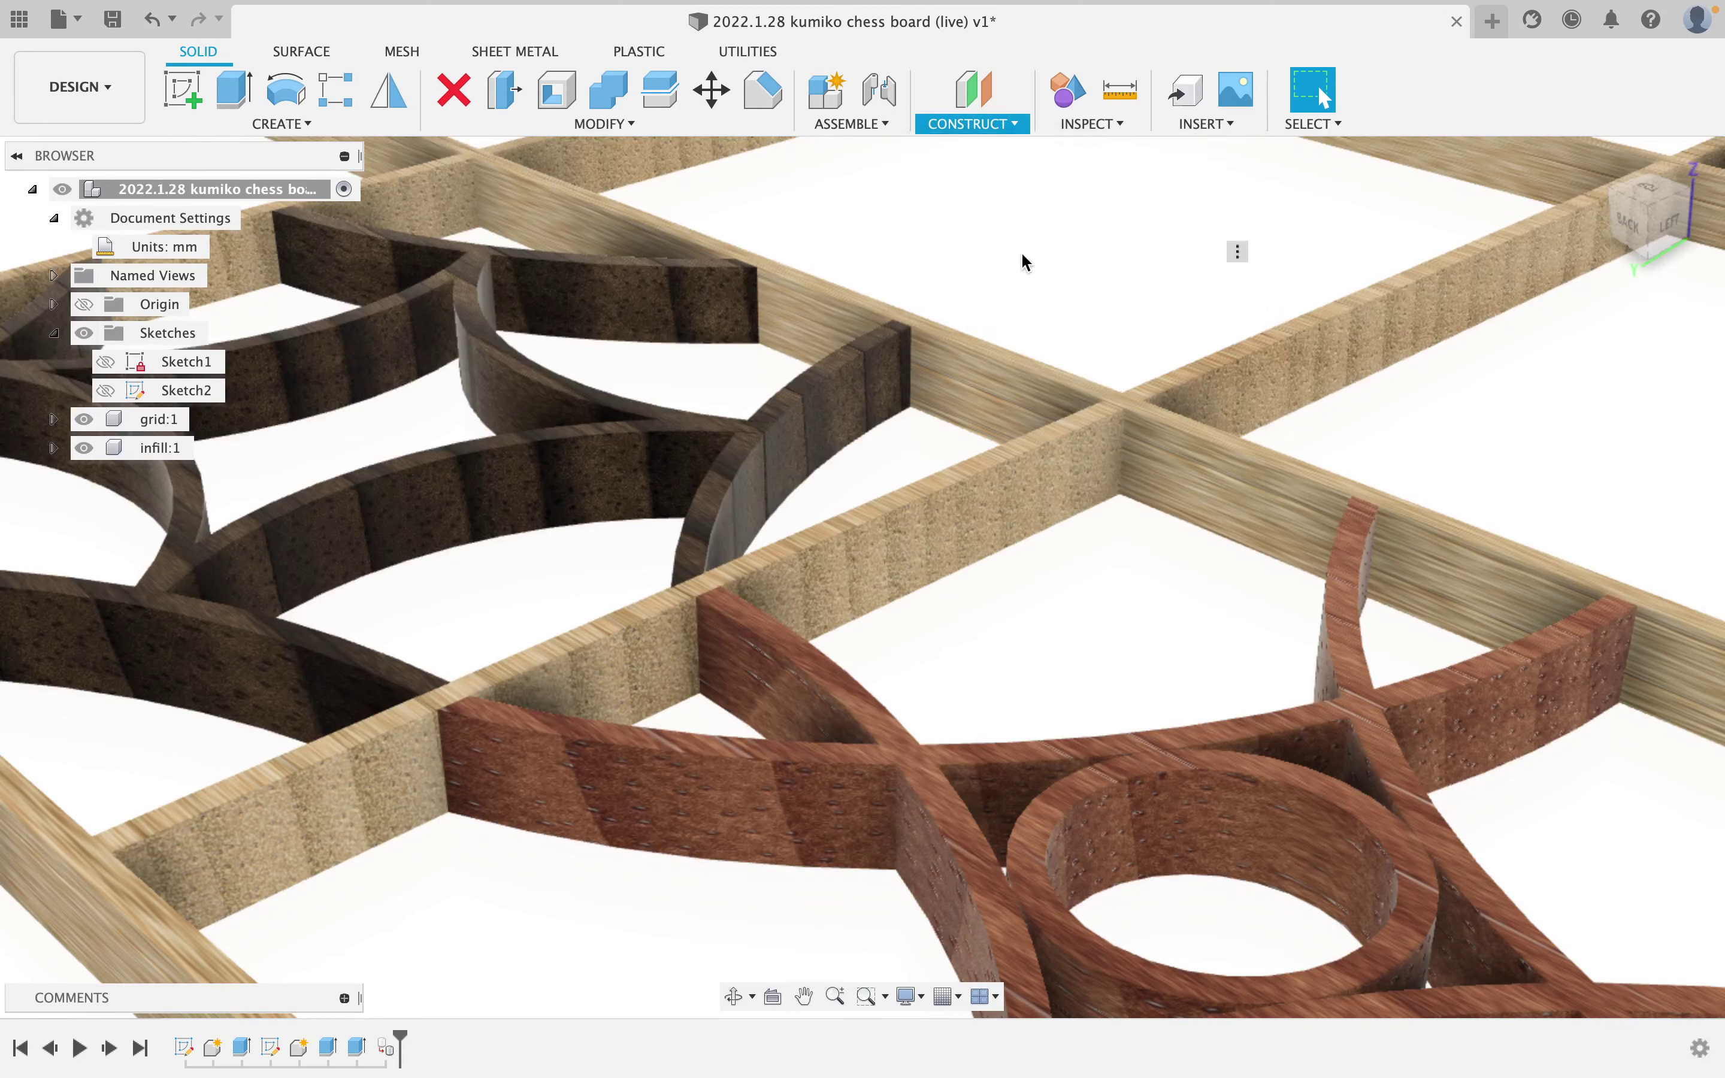
left_click(1126, 445)
middle_click_drag(1089, 358, 1121, 332, "shift")
left_click(1105, 412)
left_click(1599, 375)
Construct a second plane through the other pair of diagonally opposite vertical edges at the same grid crossing.
right_click(1208, 496)
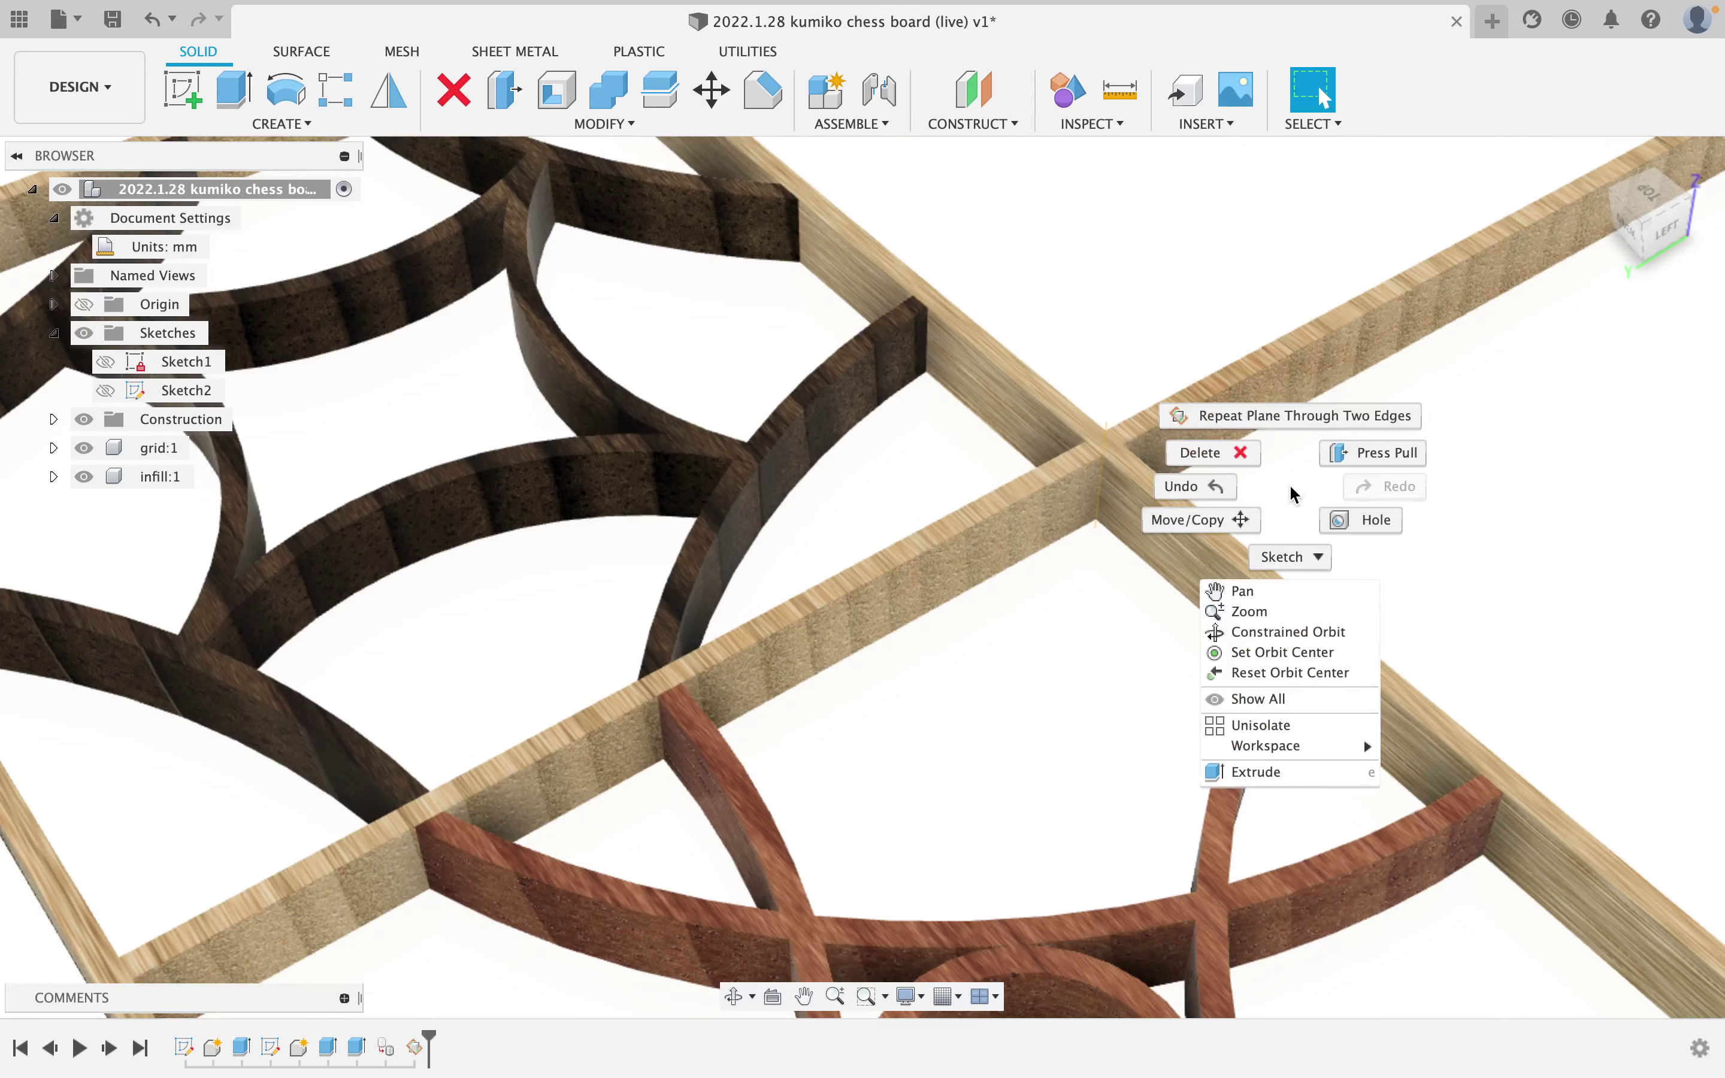
left_click(1203, 473)
middle_click_drag(1202, 471, 1312, 410, "shift")
left_click(1185, 476)
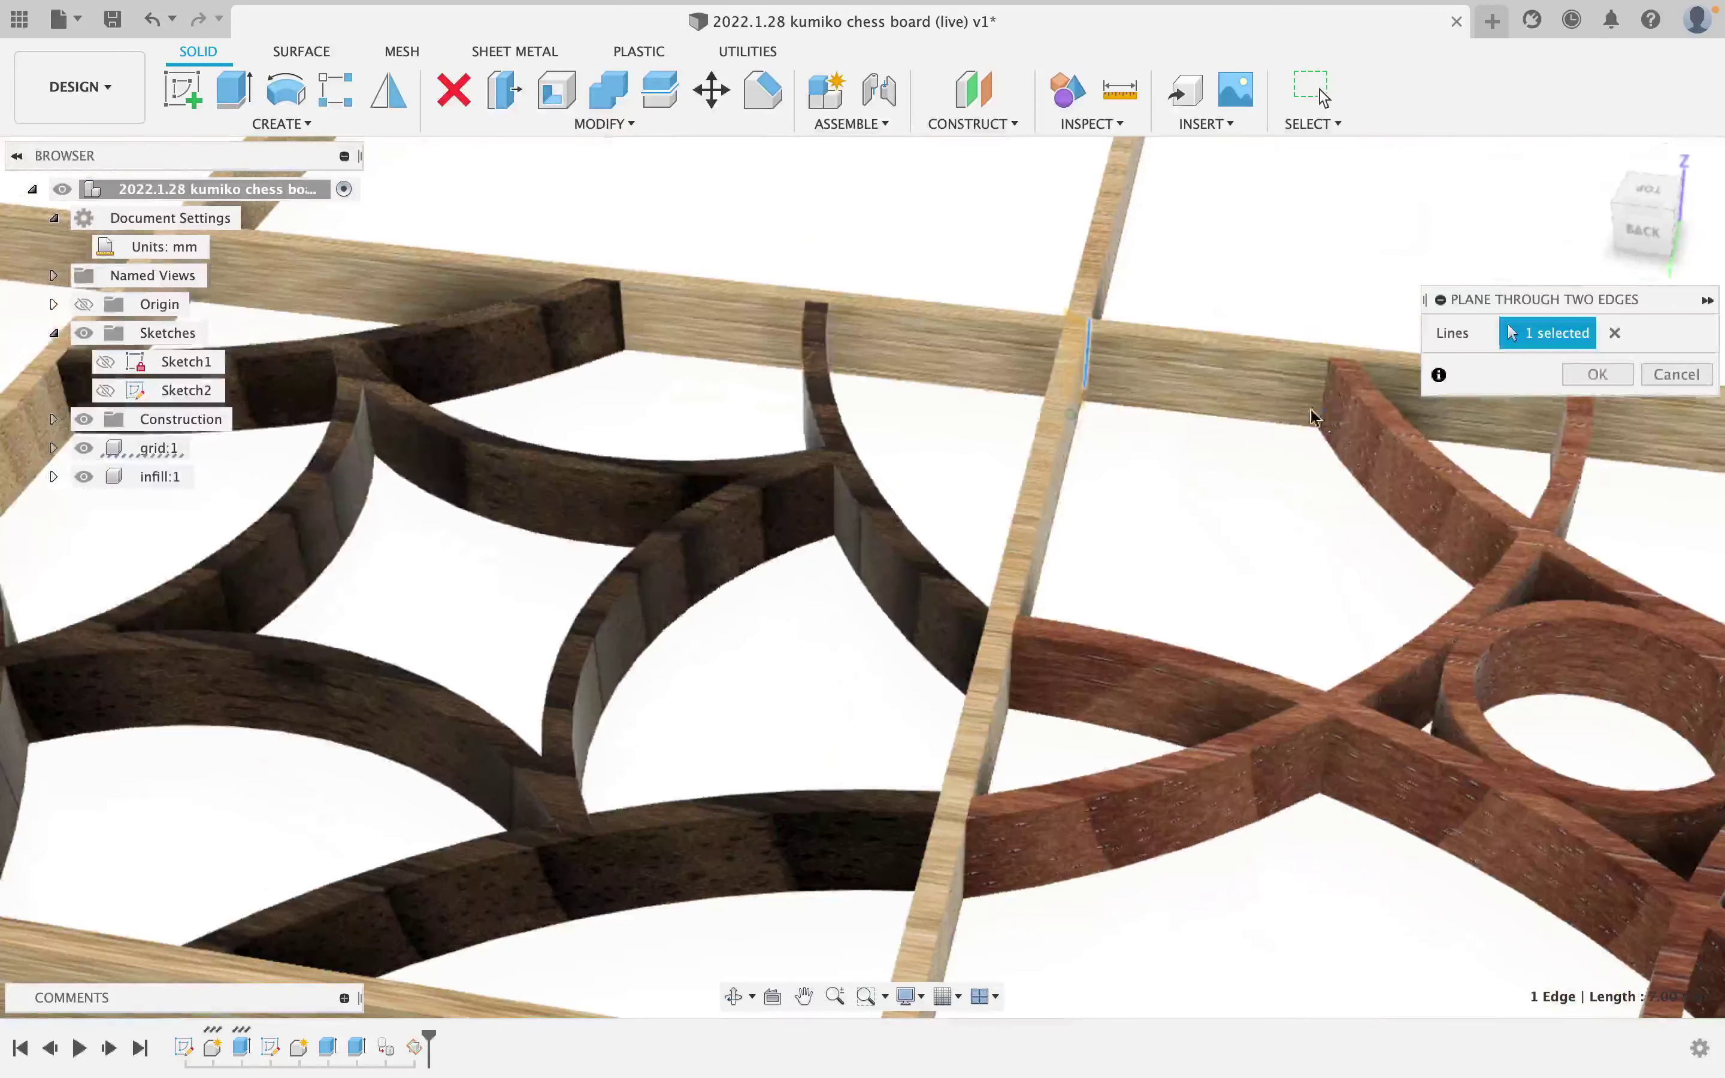
middle_click_drag(990, 381, 1049, 360, "shift")
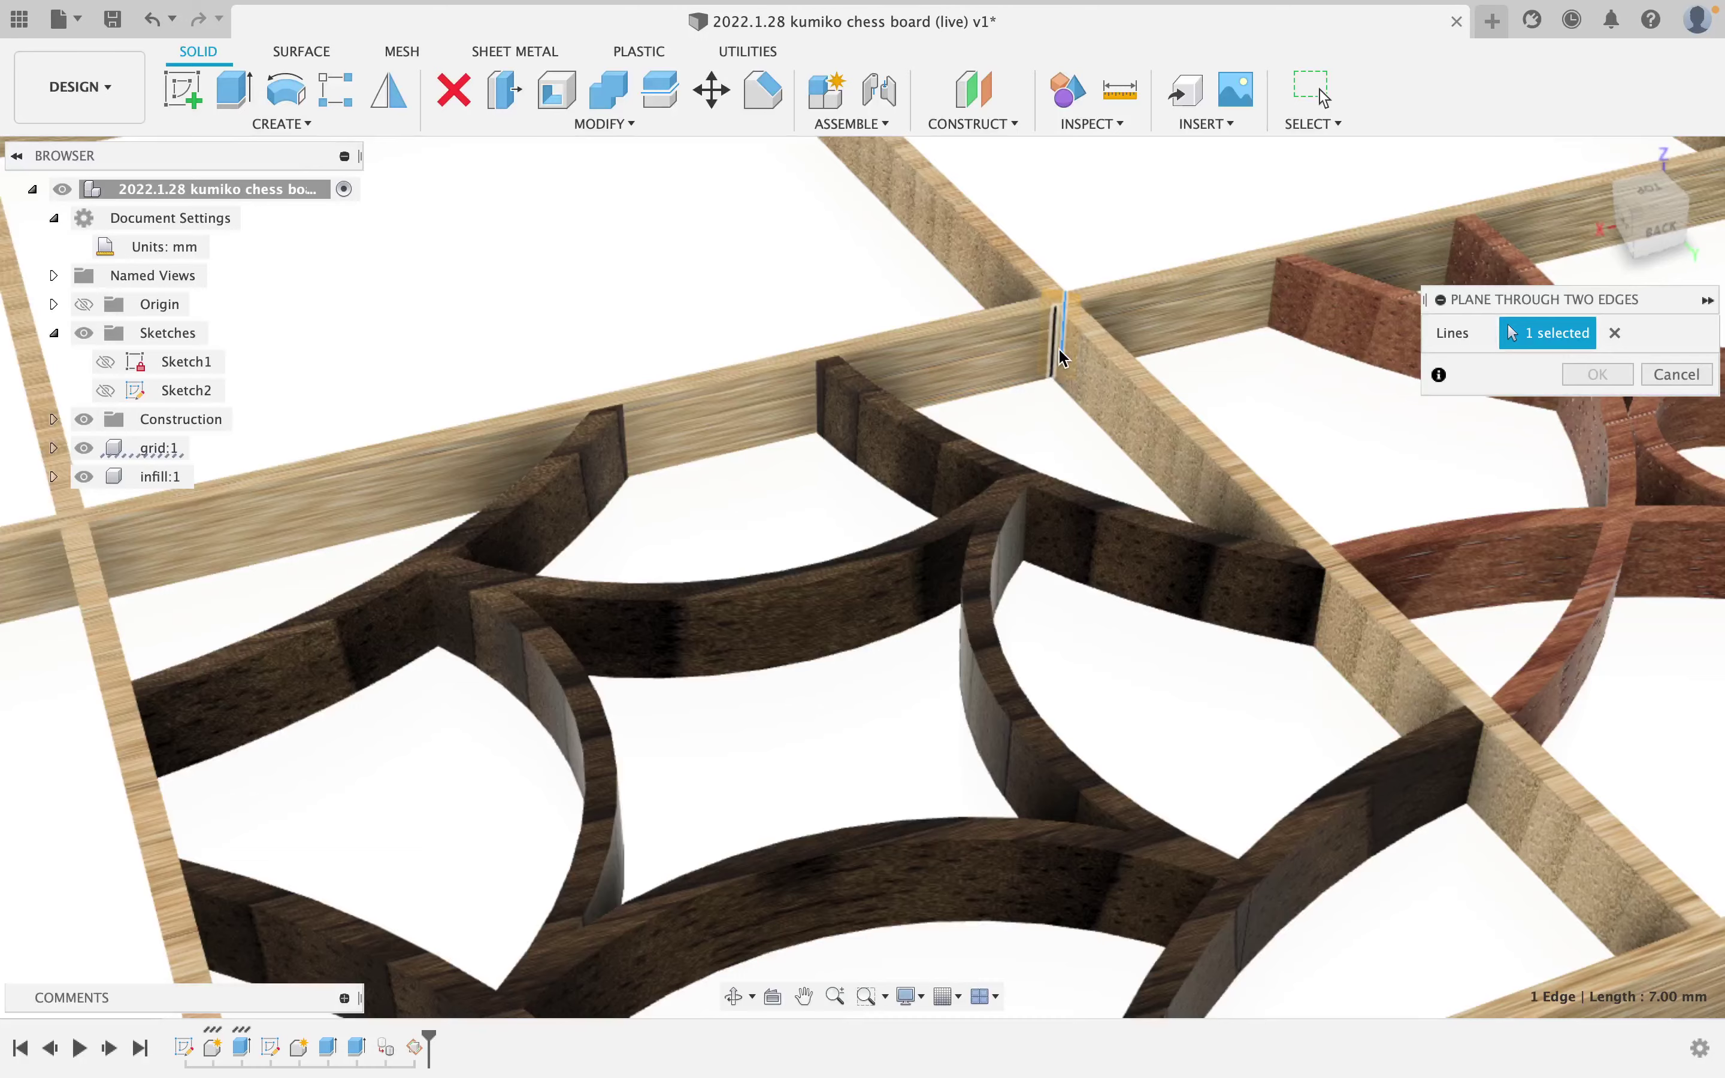
left_click(1058, 349)
left_click(1597, 372)
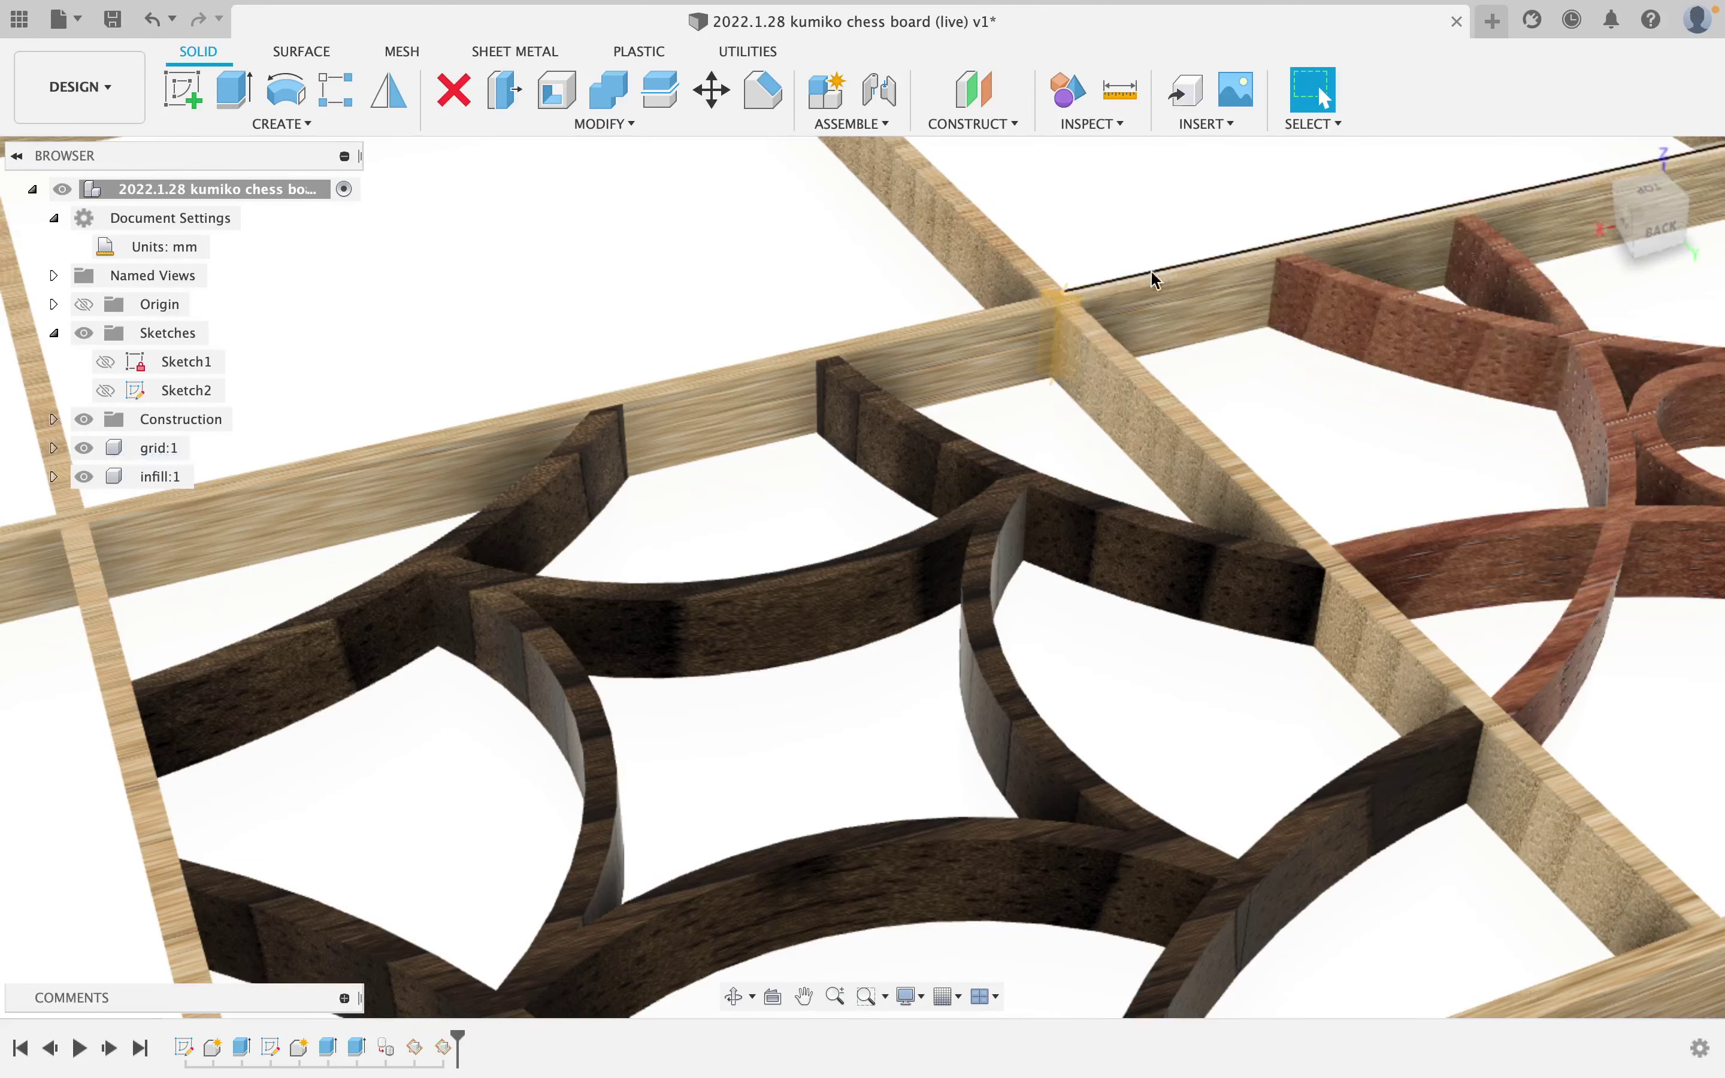
Construct an axis through the two diagonal planes at the grid crossing and inspect it beside the filled squares.
middle_click_drag(1155, 277, 1054, 438, "shift")
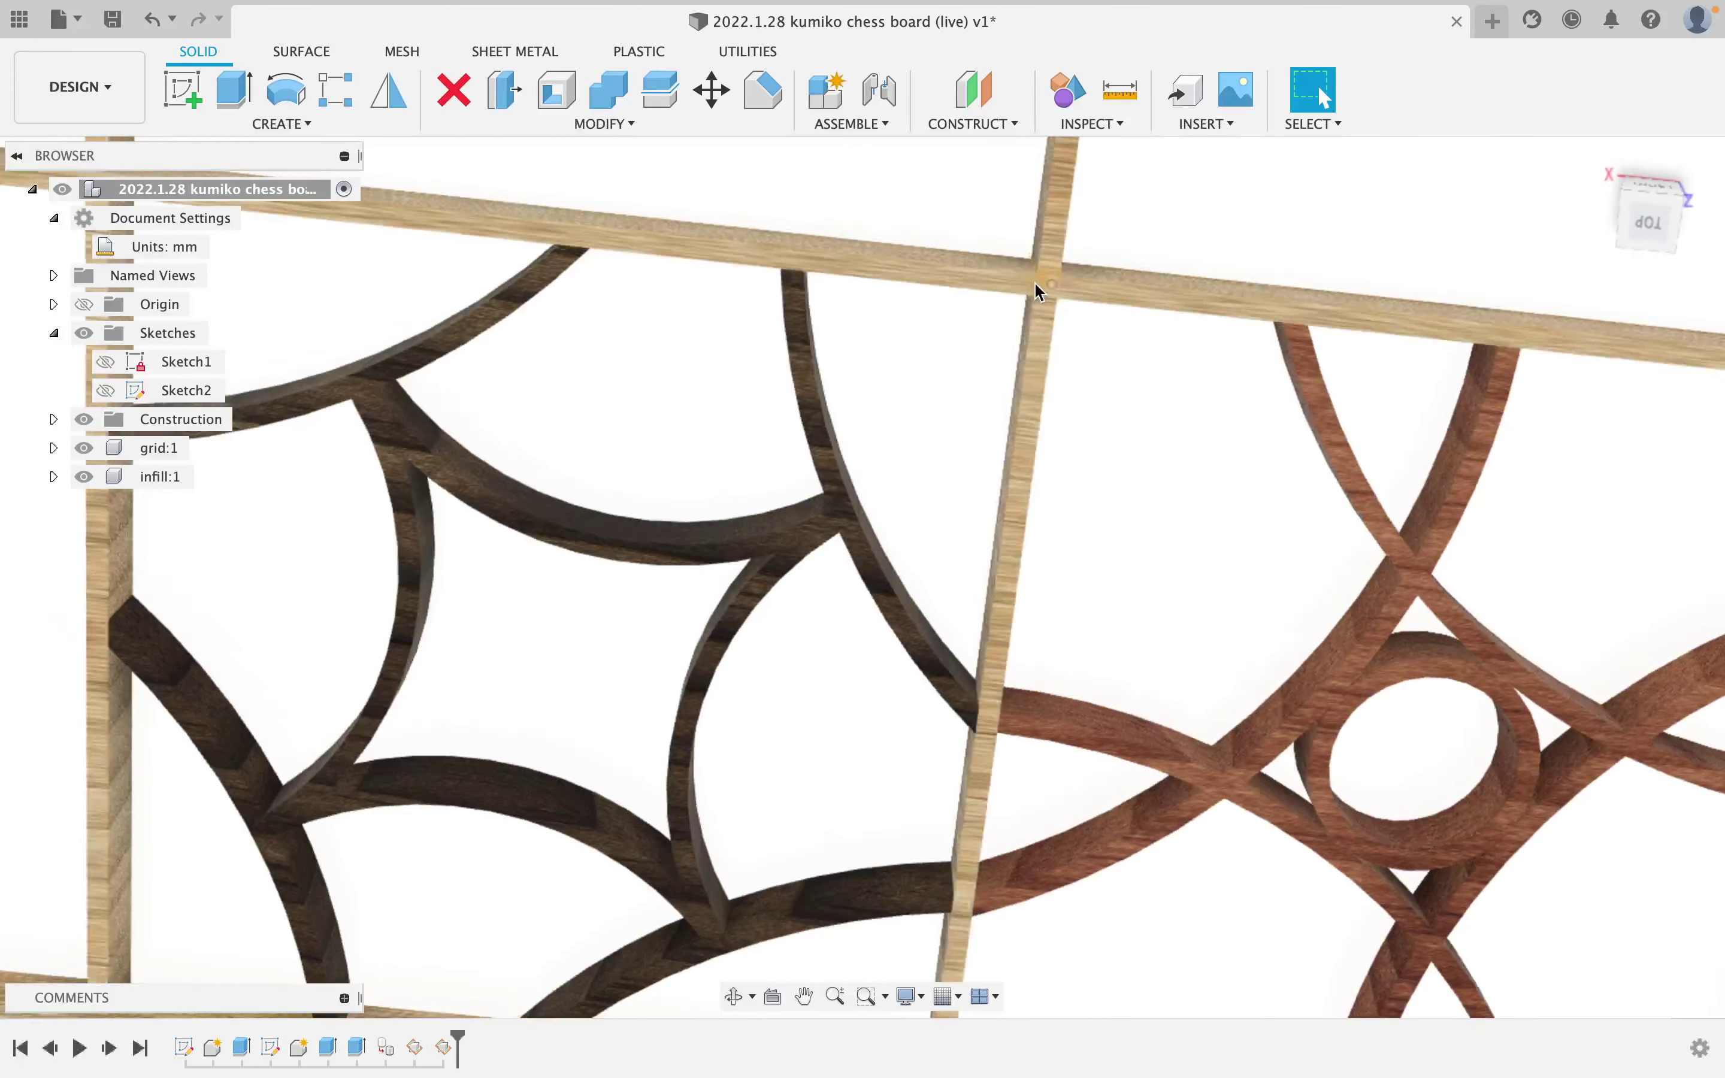
scroll(1035, 281, "up", 10)
scroll(1051, 278, "up", 3)
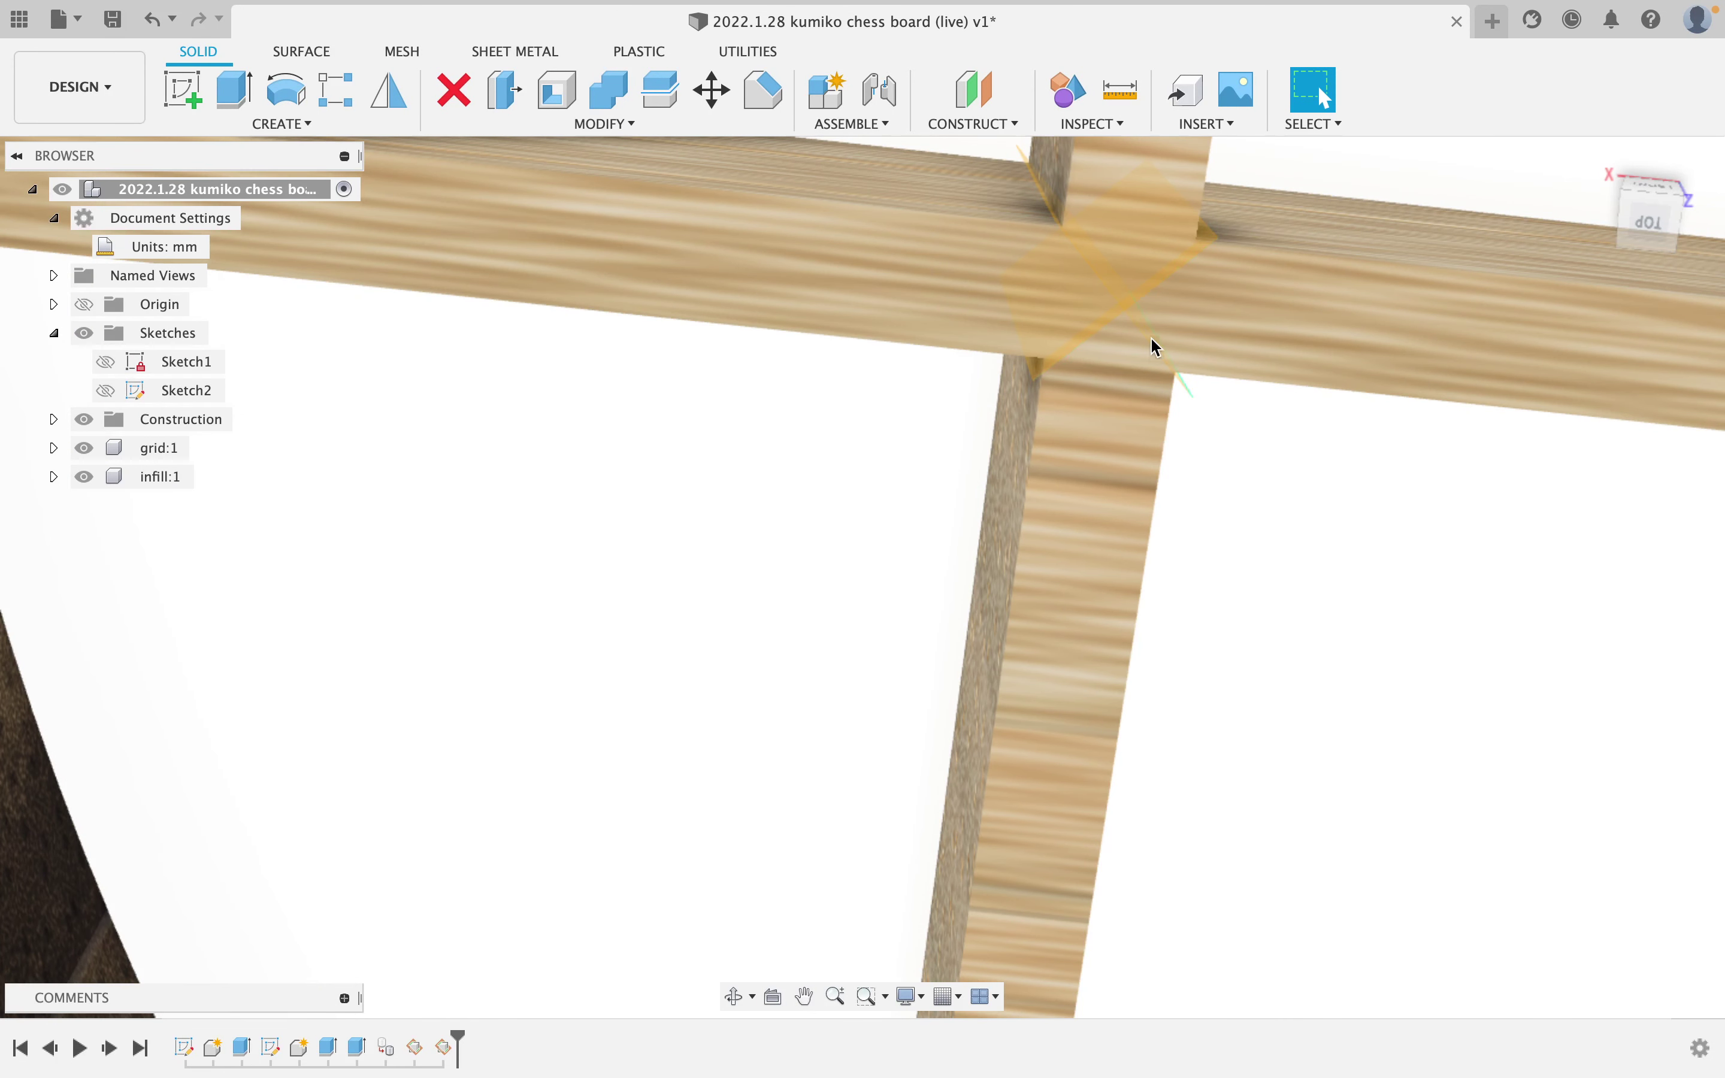
left_click(998, 125)
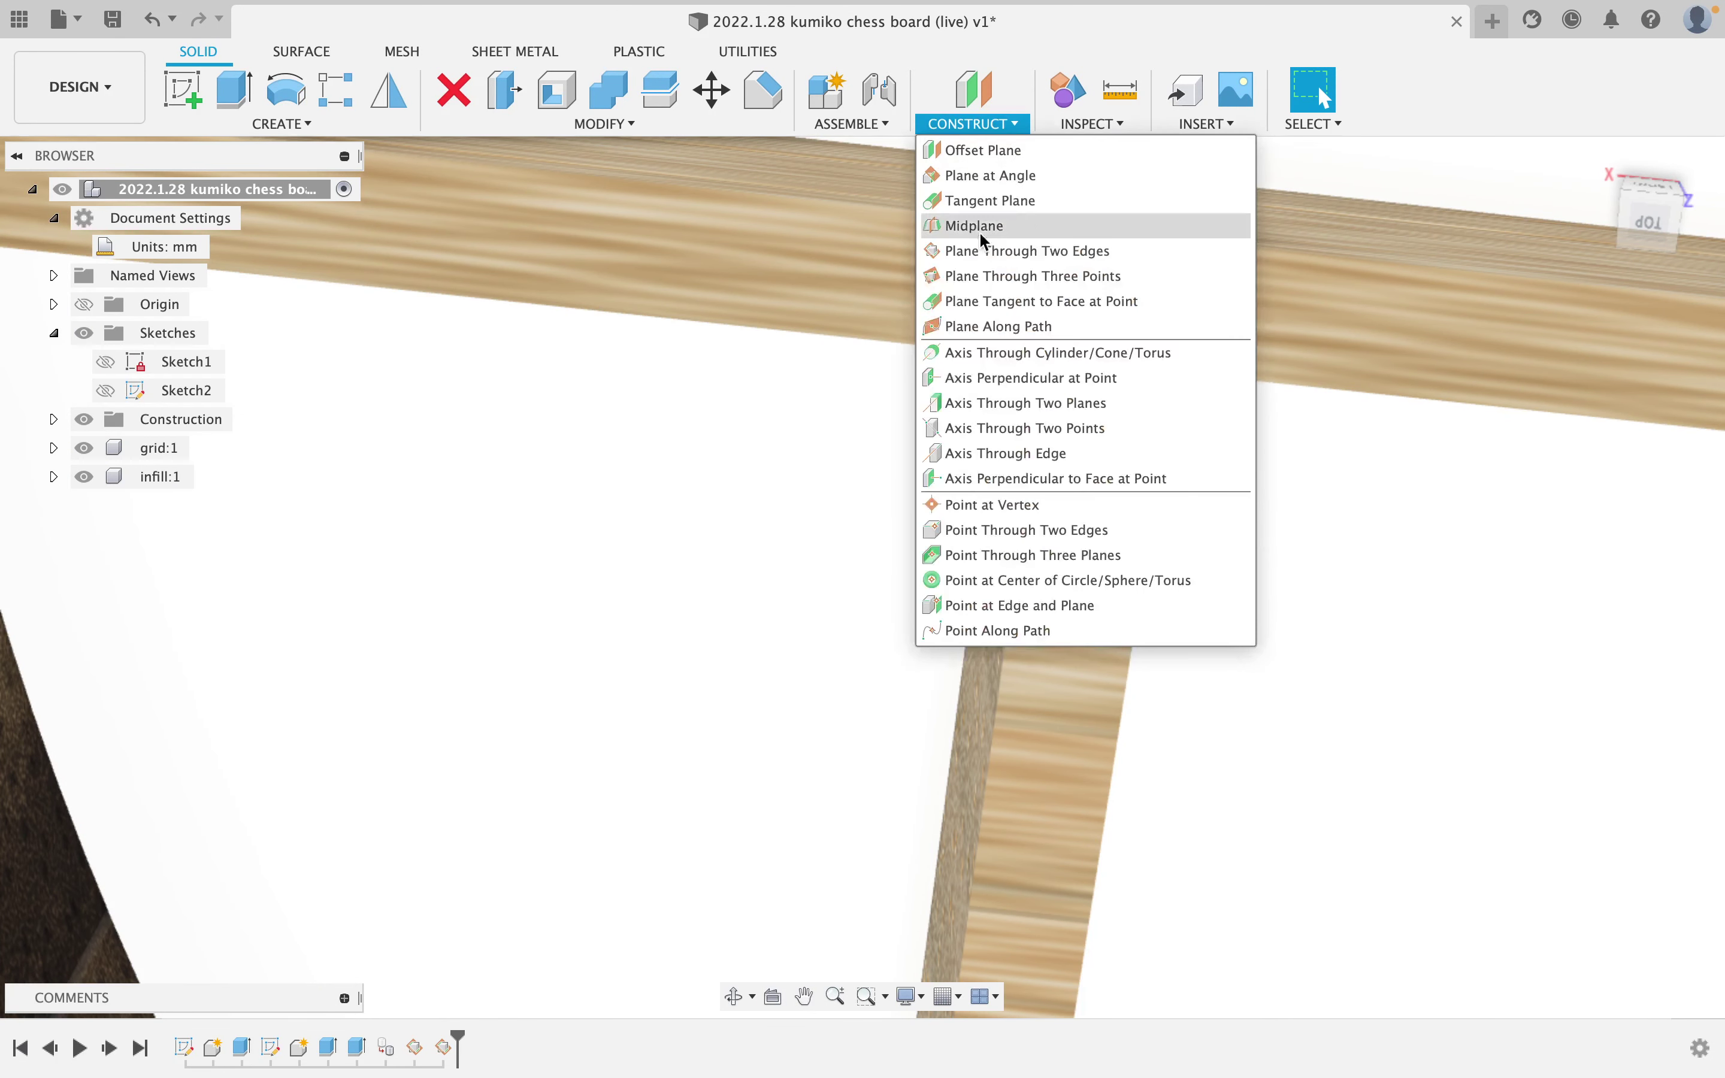
left_click(1039, 403)
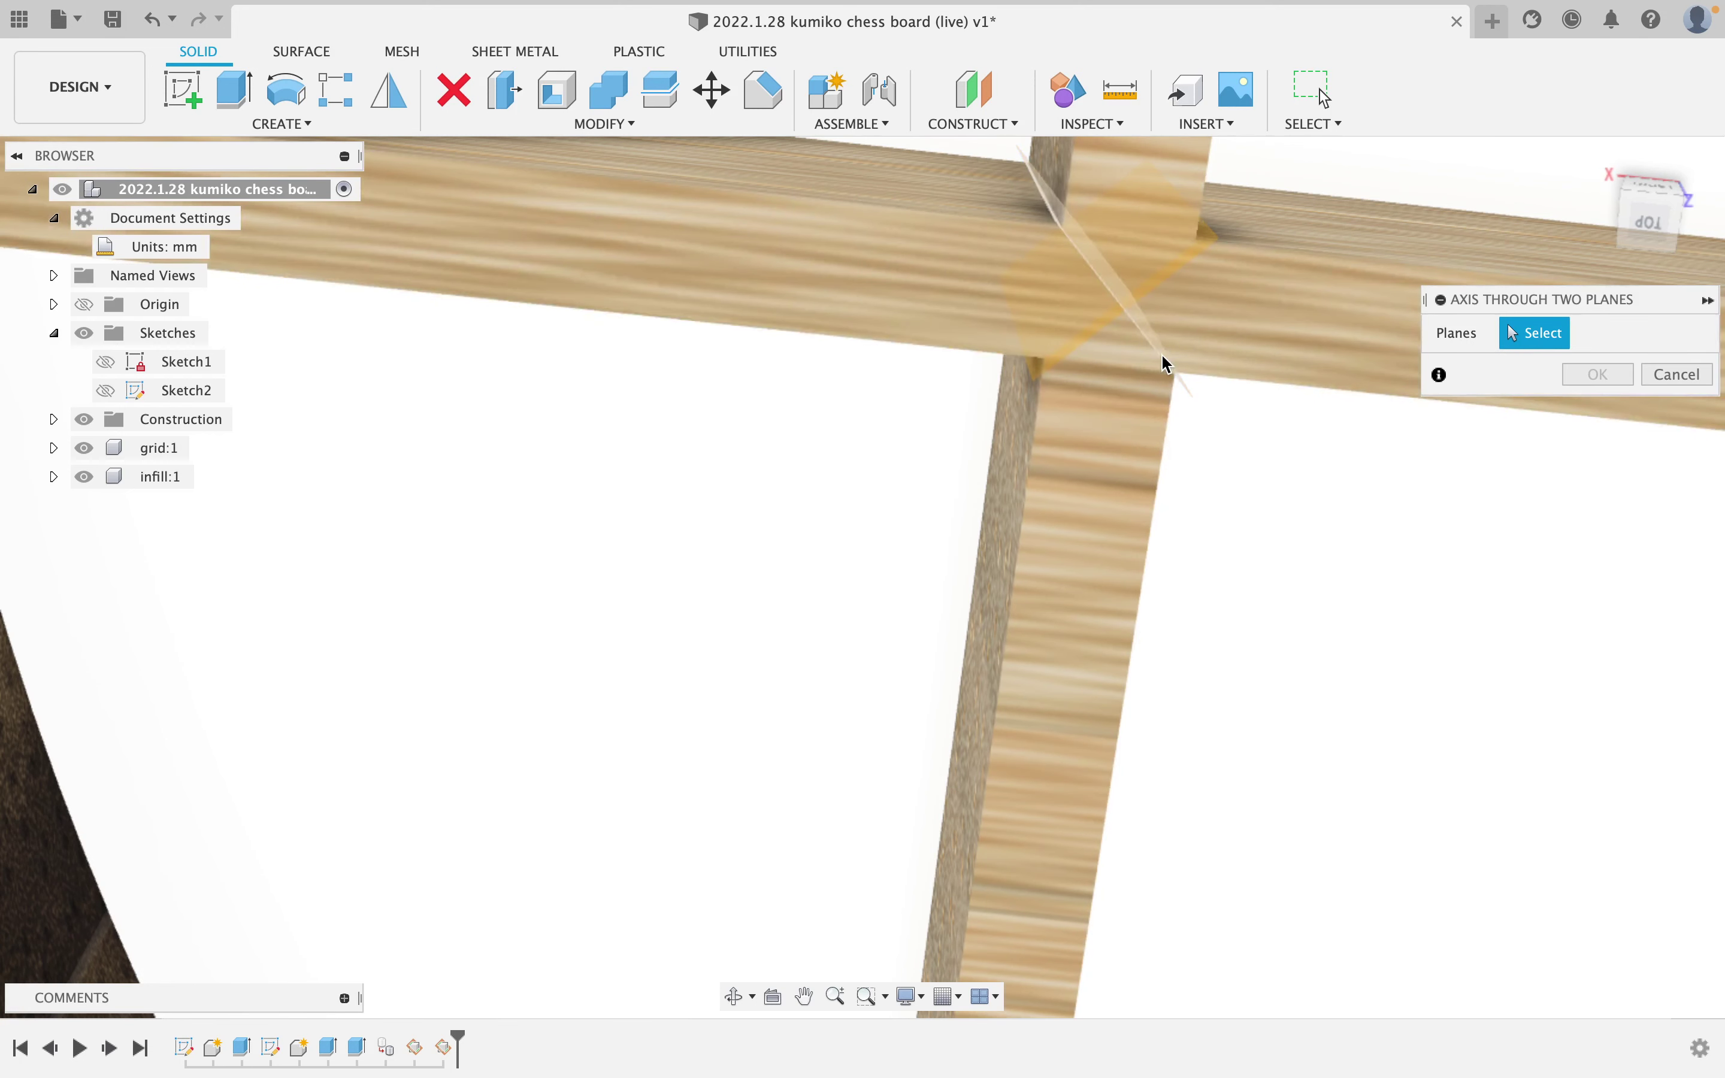
left_click(1163, 353)
left_click(1144, 295)
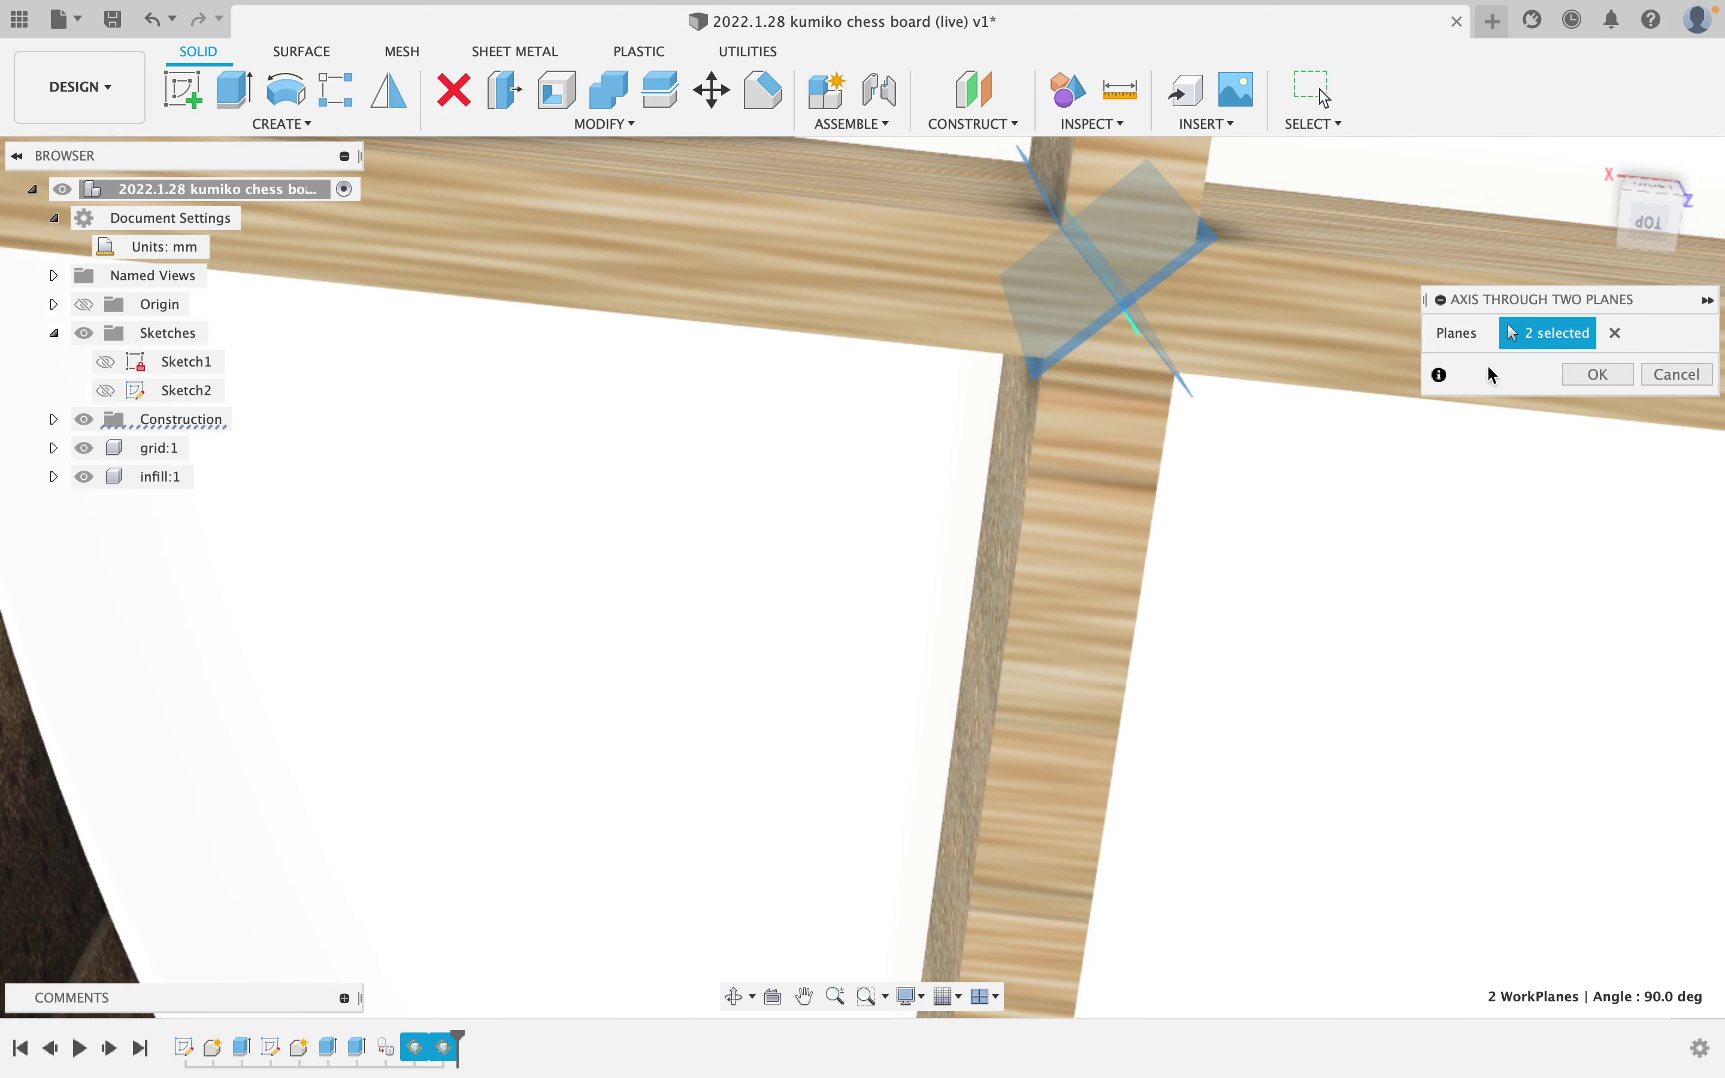
left_click(1598, 375)
middle_click_drag(1359, 446, 938, 277, "shift")
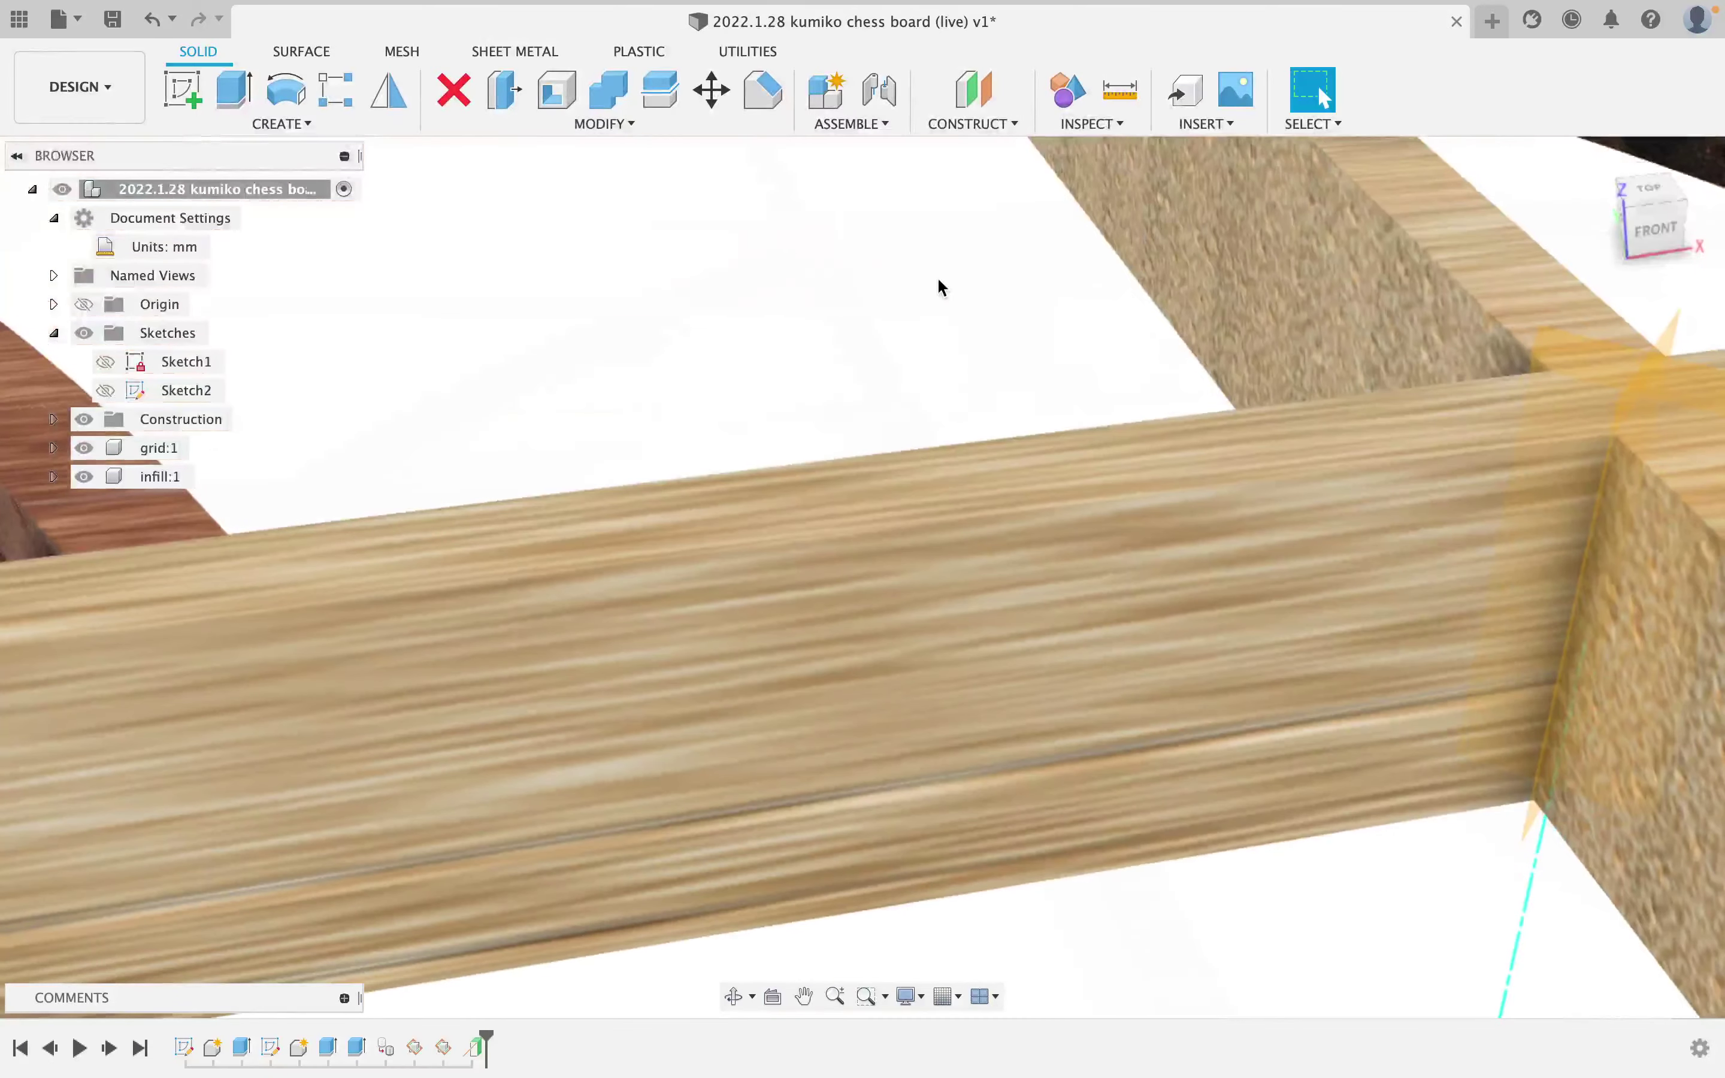
scroll(940, 278, "down", 5)
scroll(1171, 489, "down", 2)
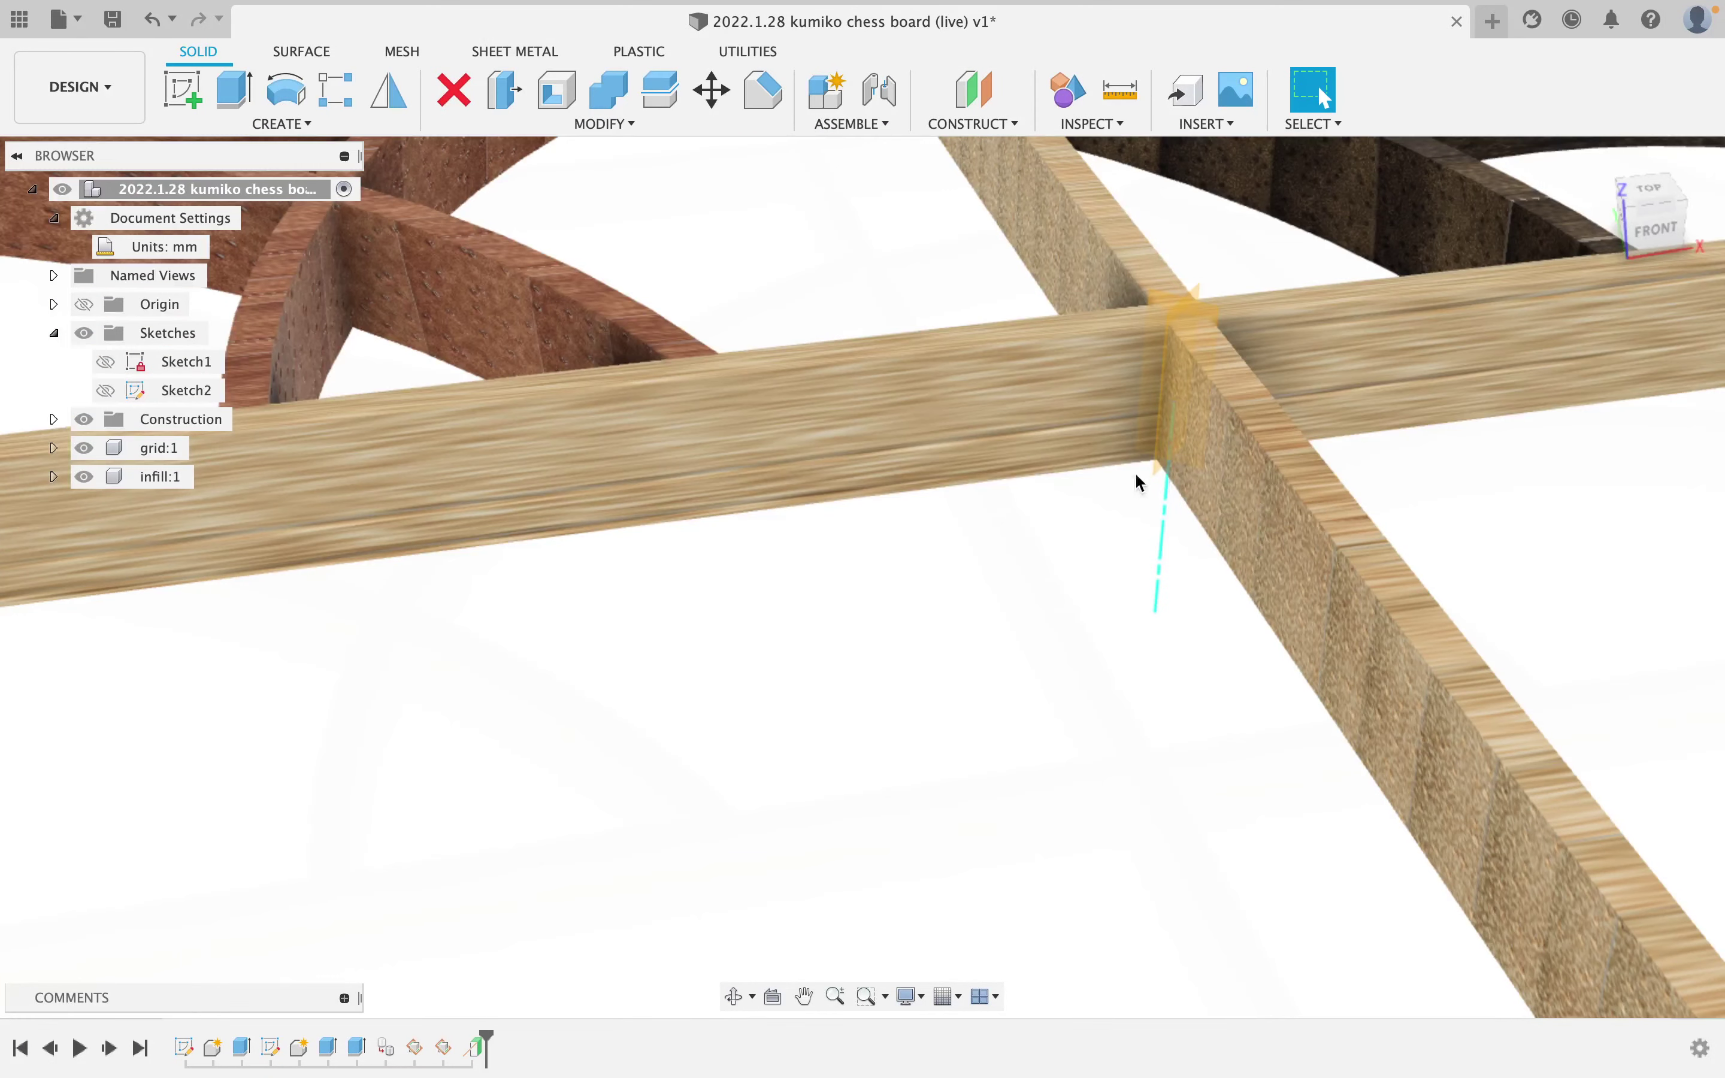
scroll(987, 276, "down", 3)
scroll(955, 285, "down", 5)
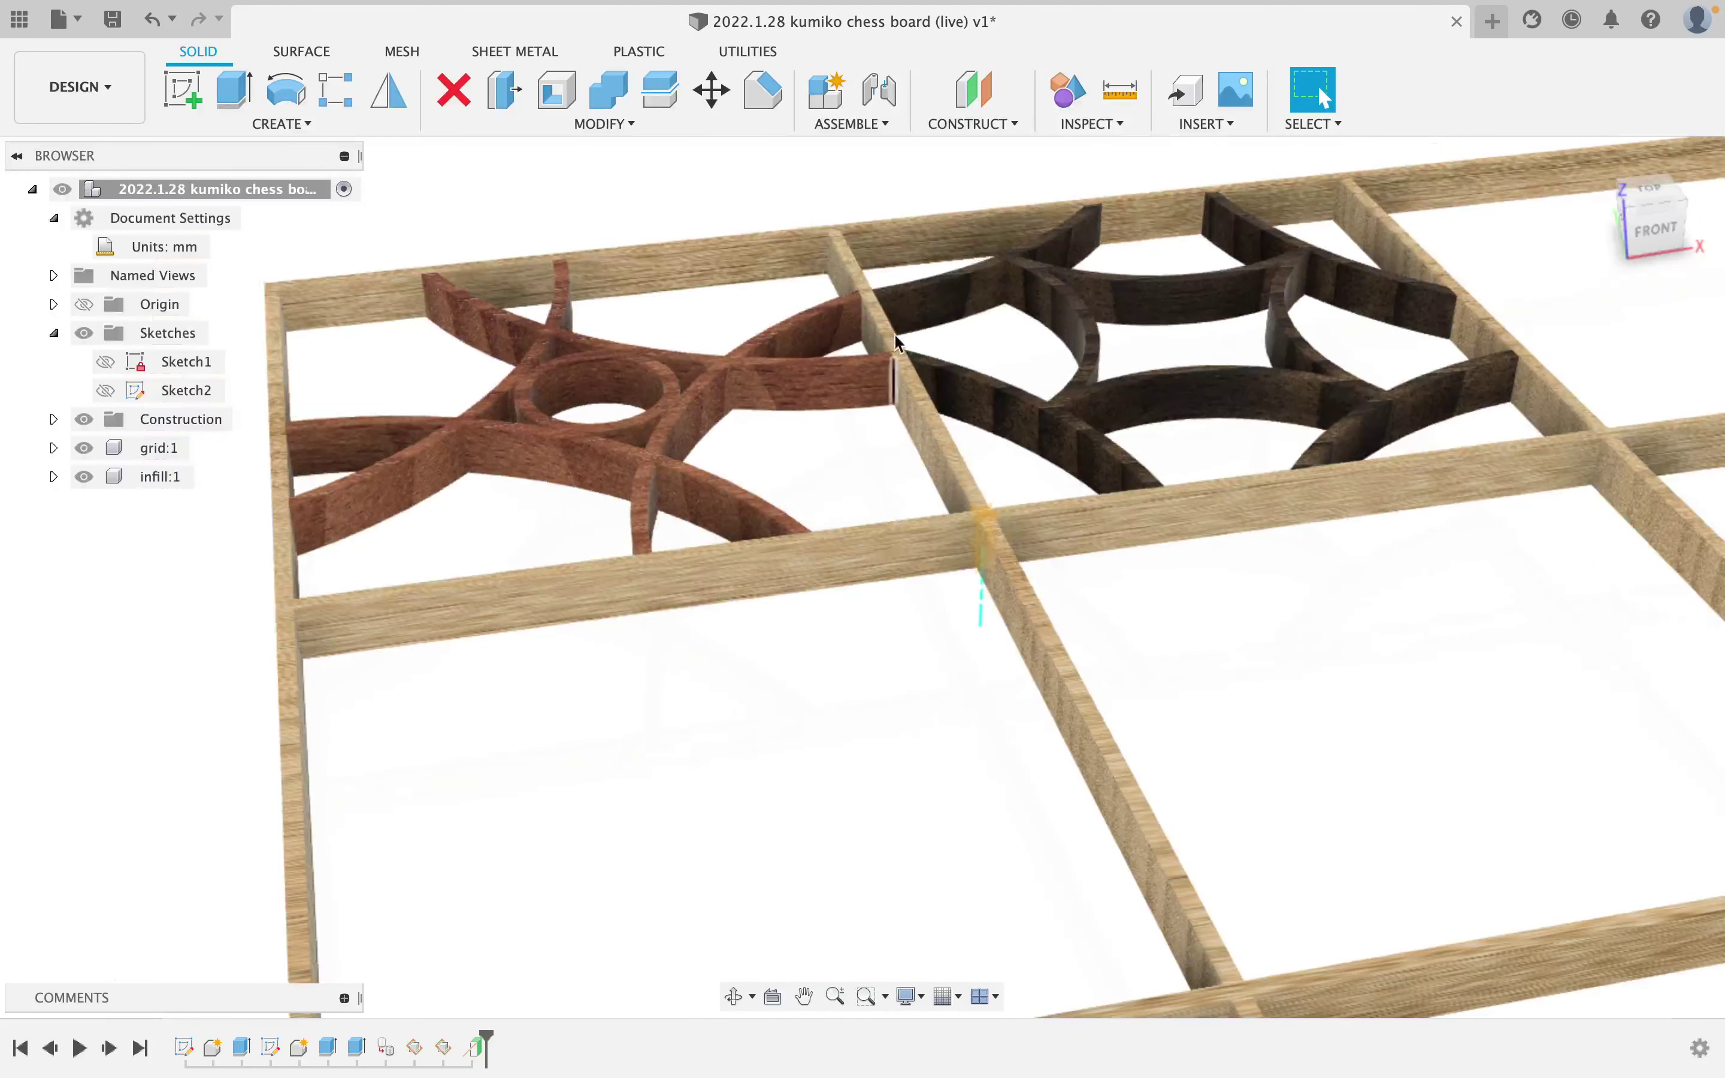
Circular-pattern the two infill bodies around the constructed vertical axis with full angular spacing and a quantity of 2.
left_click(285, 124)
mouse_move(288, 632)
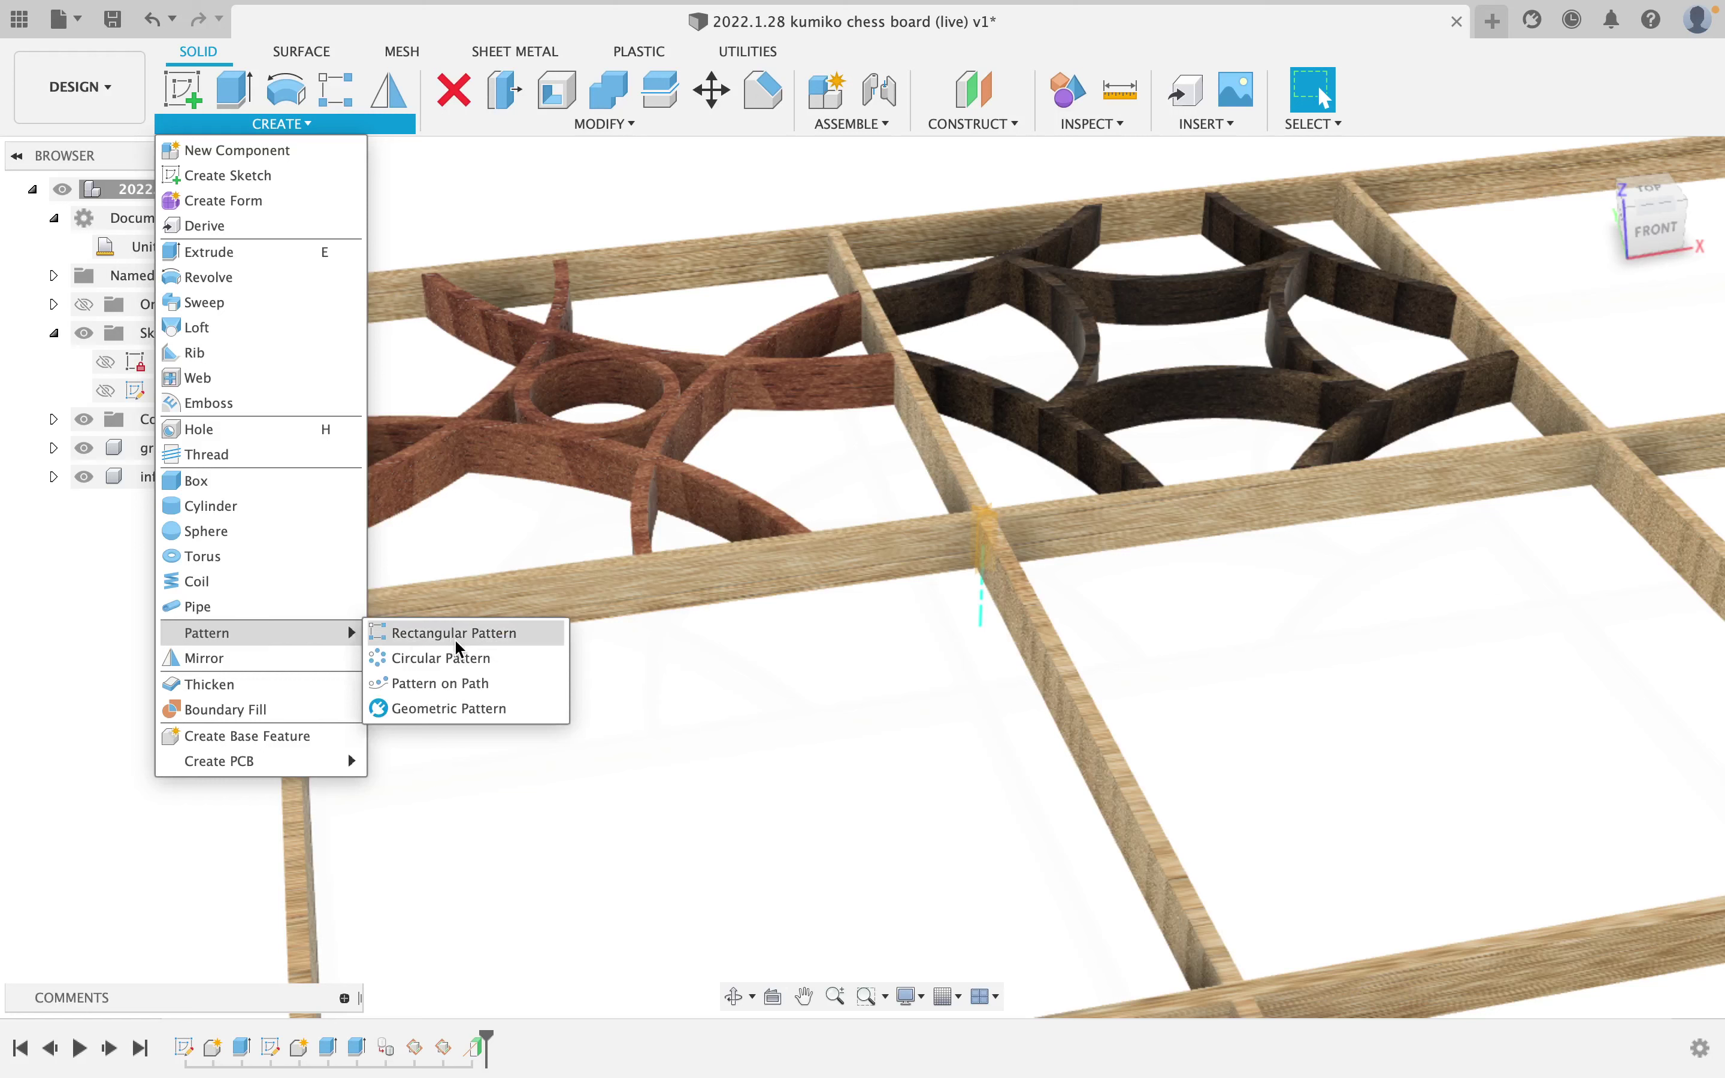
left_click(449, 658)
left_click(715, 394)
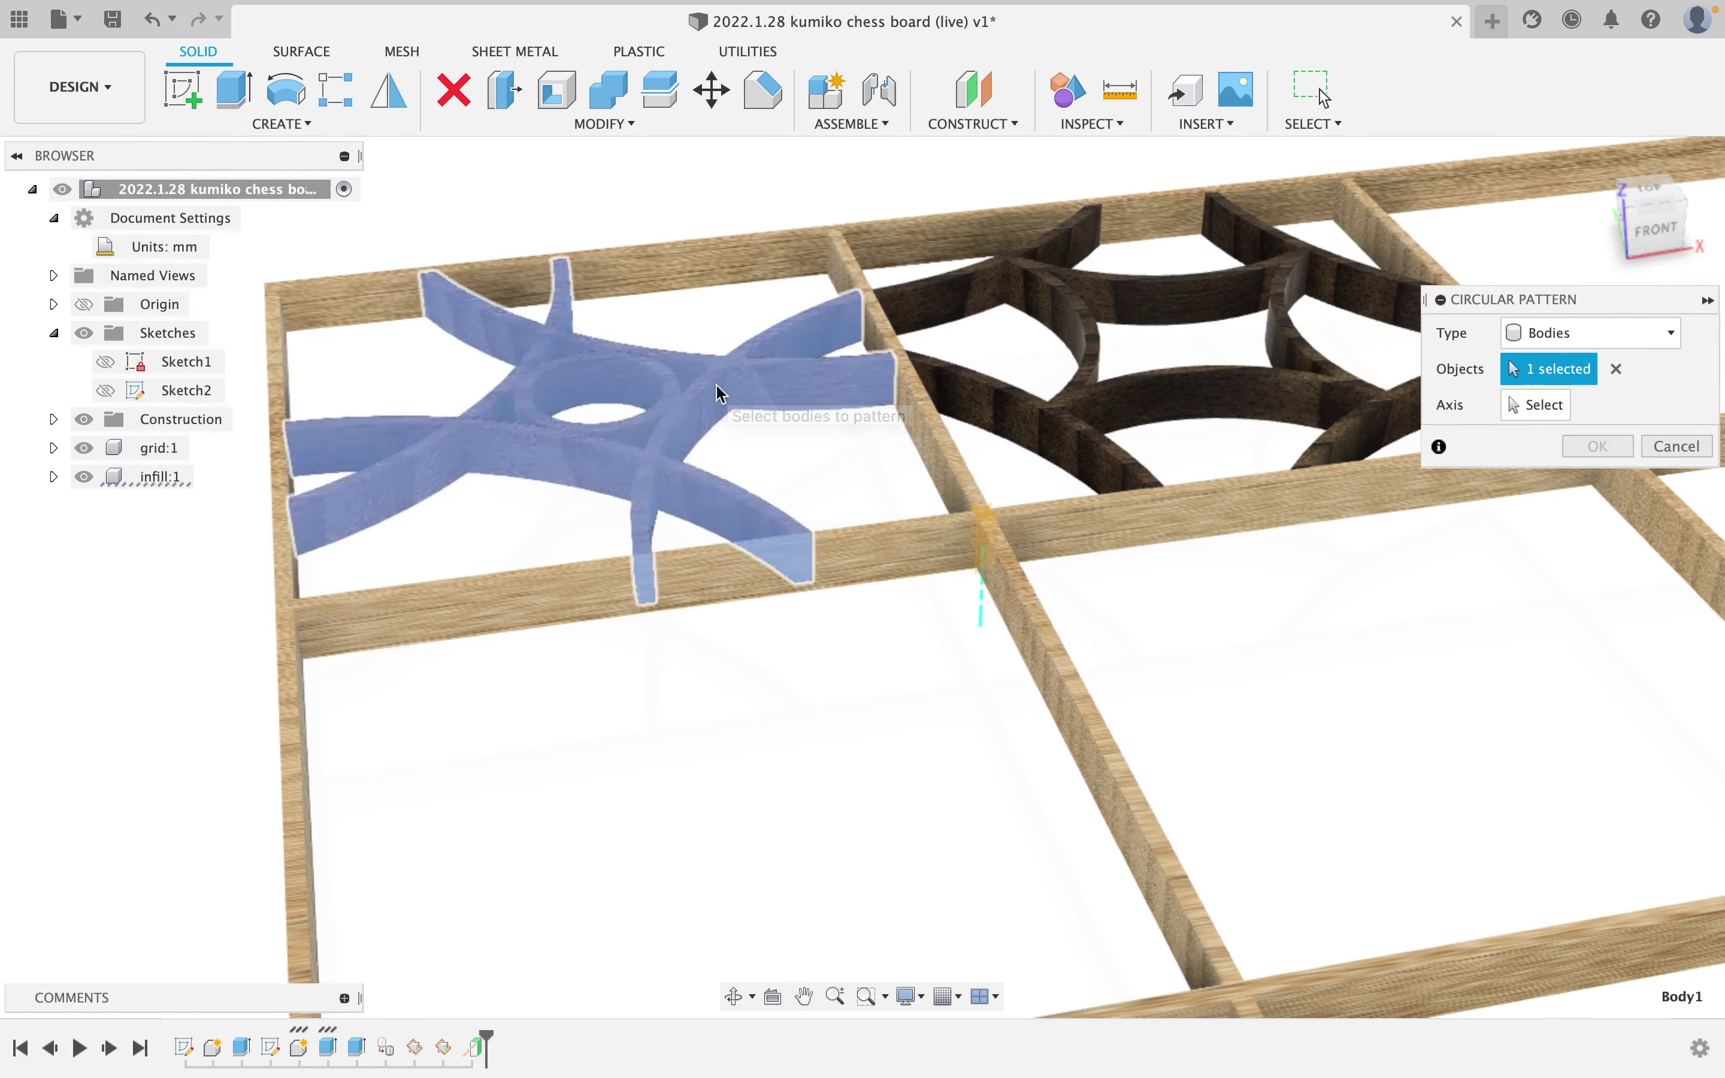
left_click(1090, 340)
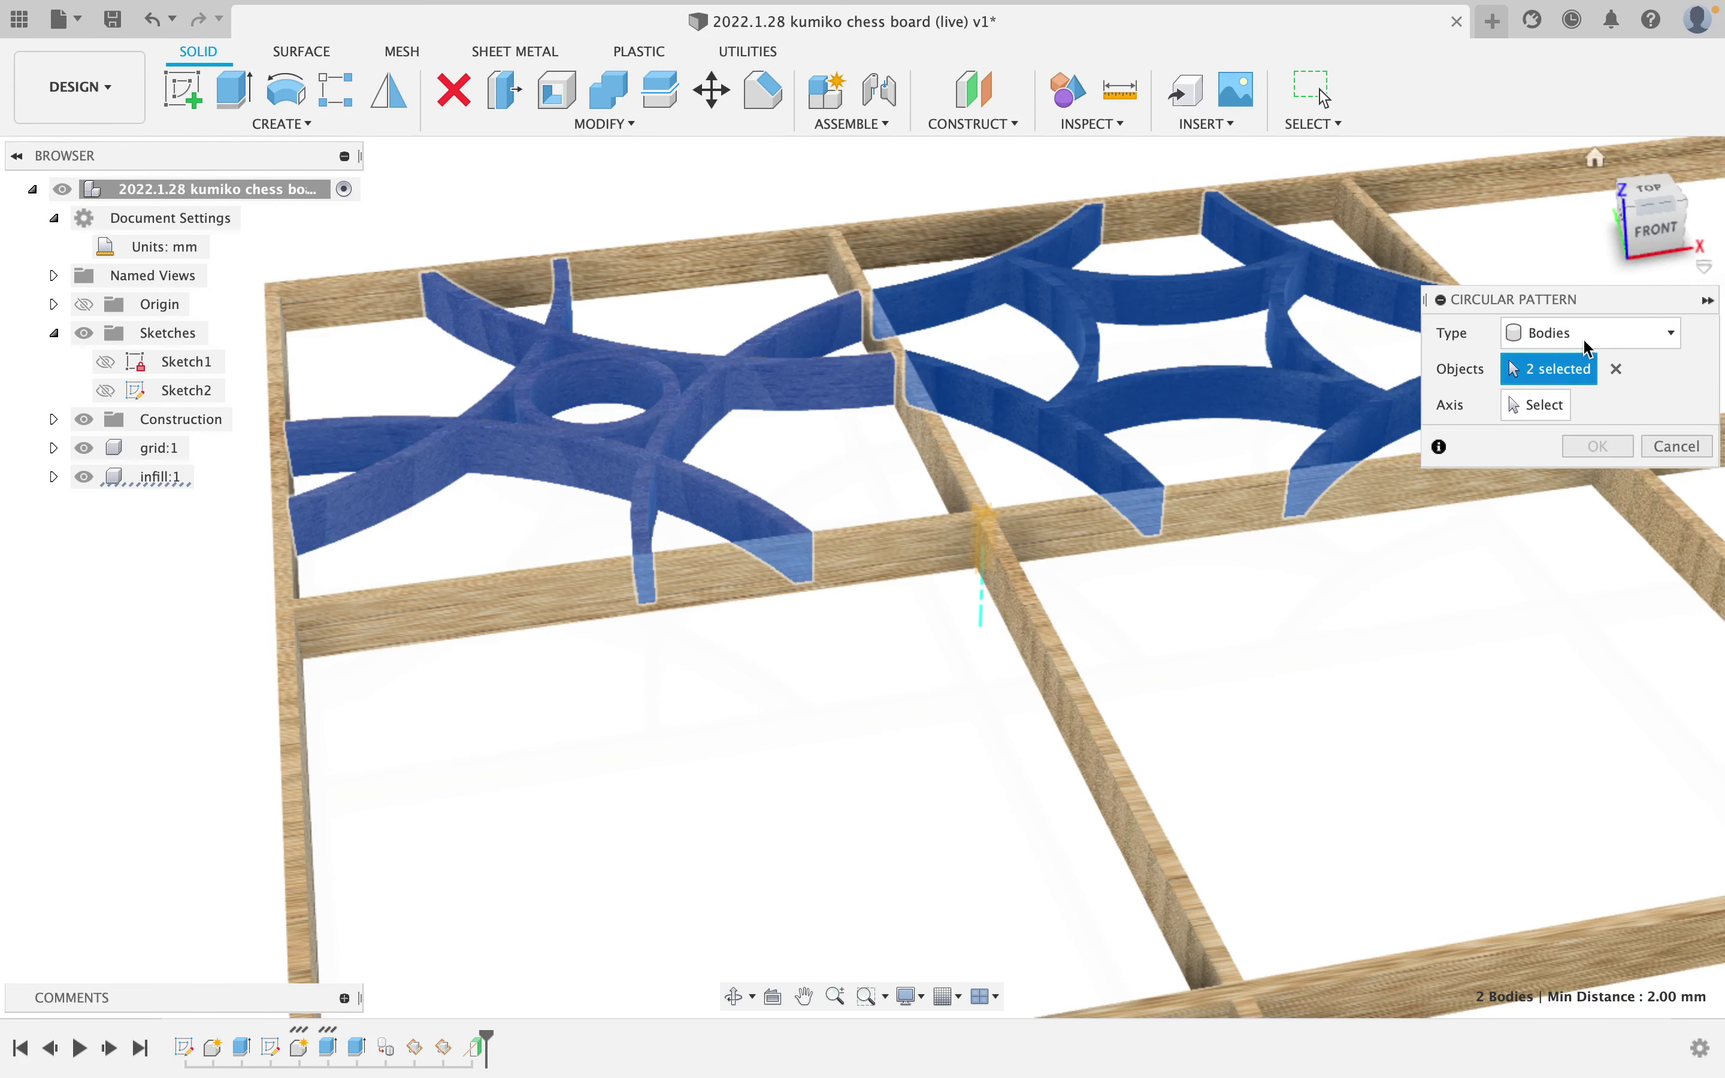
left_click(1558, 406)
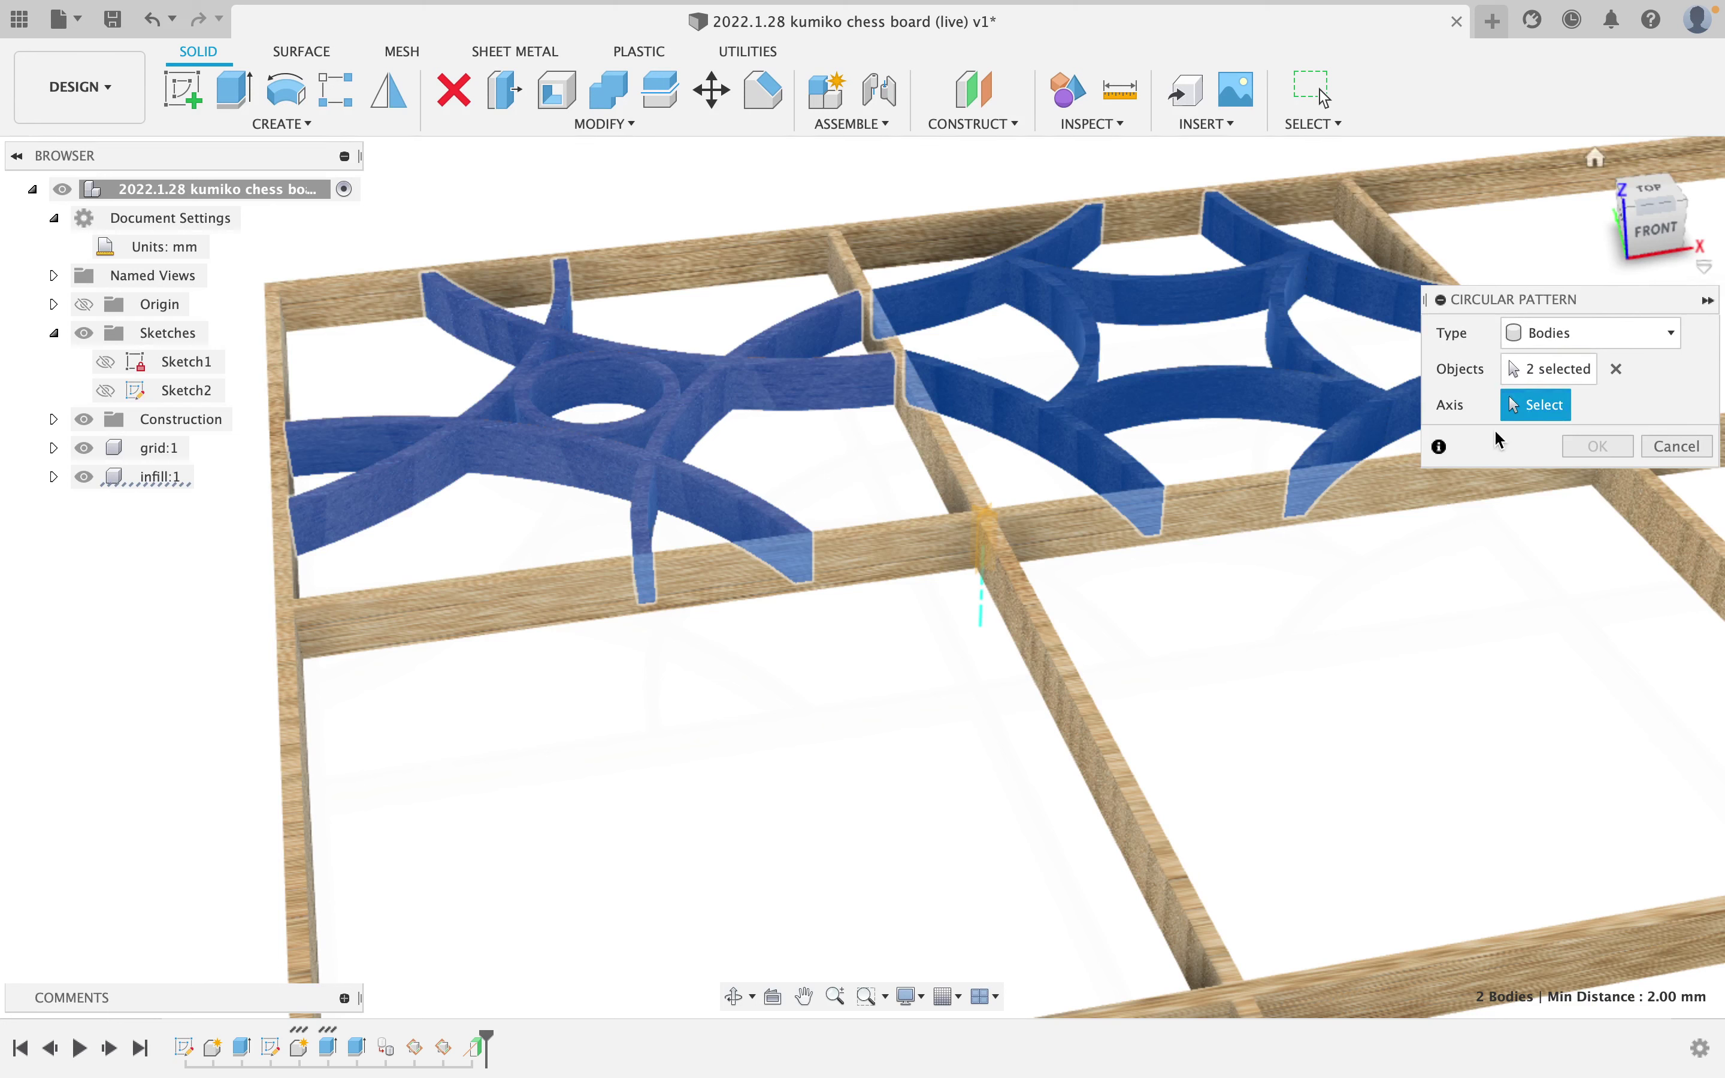
left_click(986, 618)
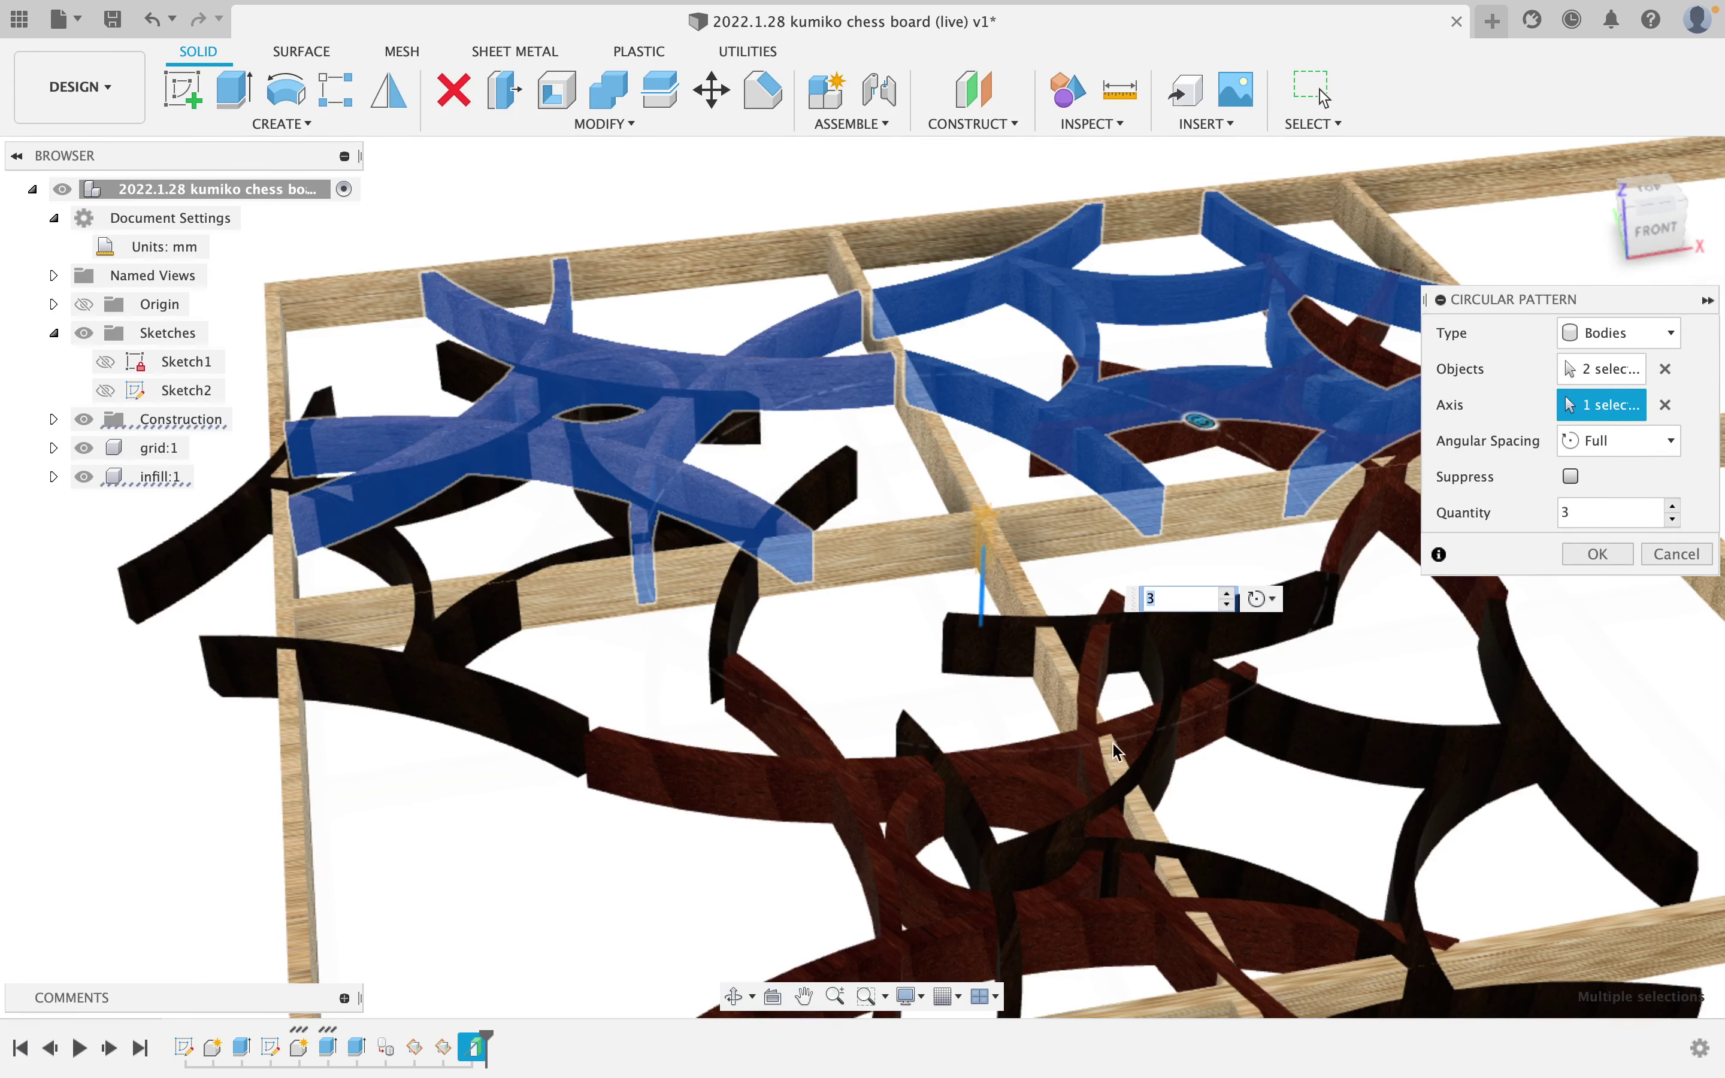
left_click(1673, 520)
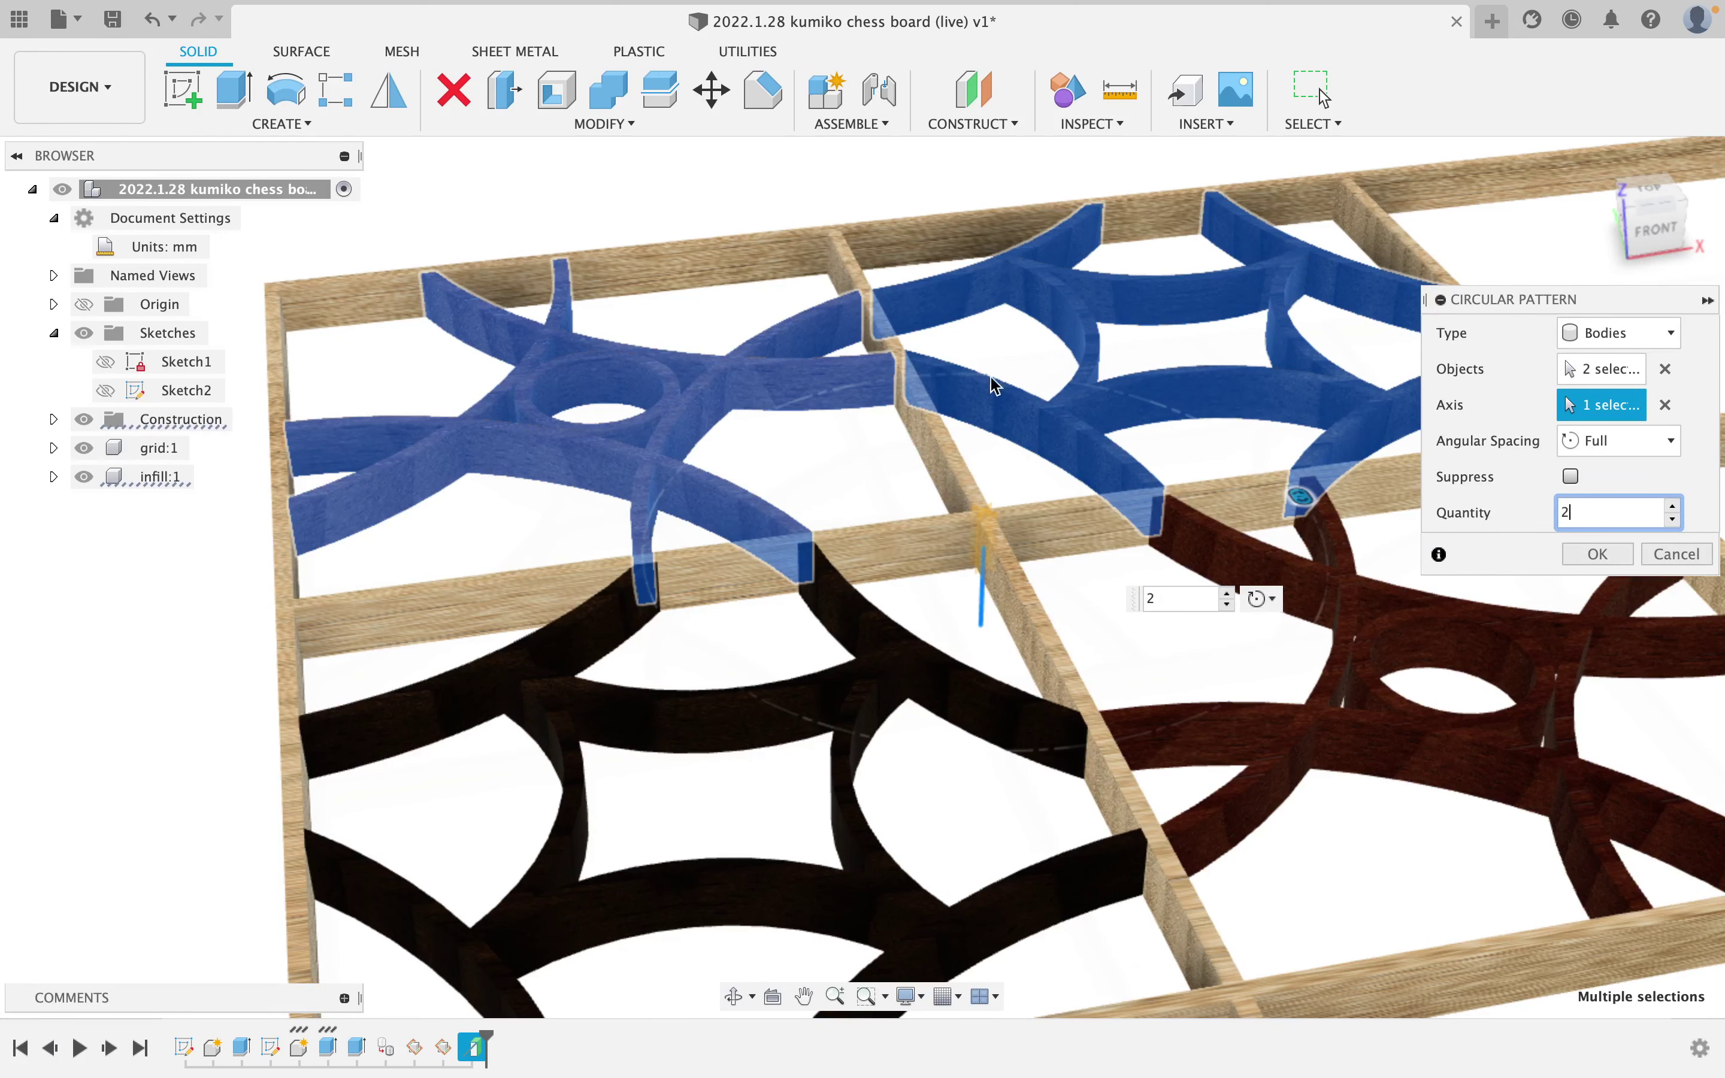
left_click(1605, 560)
Start a rectangular pattern of bodies using the four infill pieces in the corner two-by-two block of squares.
scroll(1245, 521, "down", 5)
middle_click_drag(1143, 411, 987, 471, "shift")
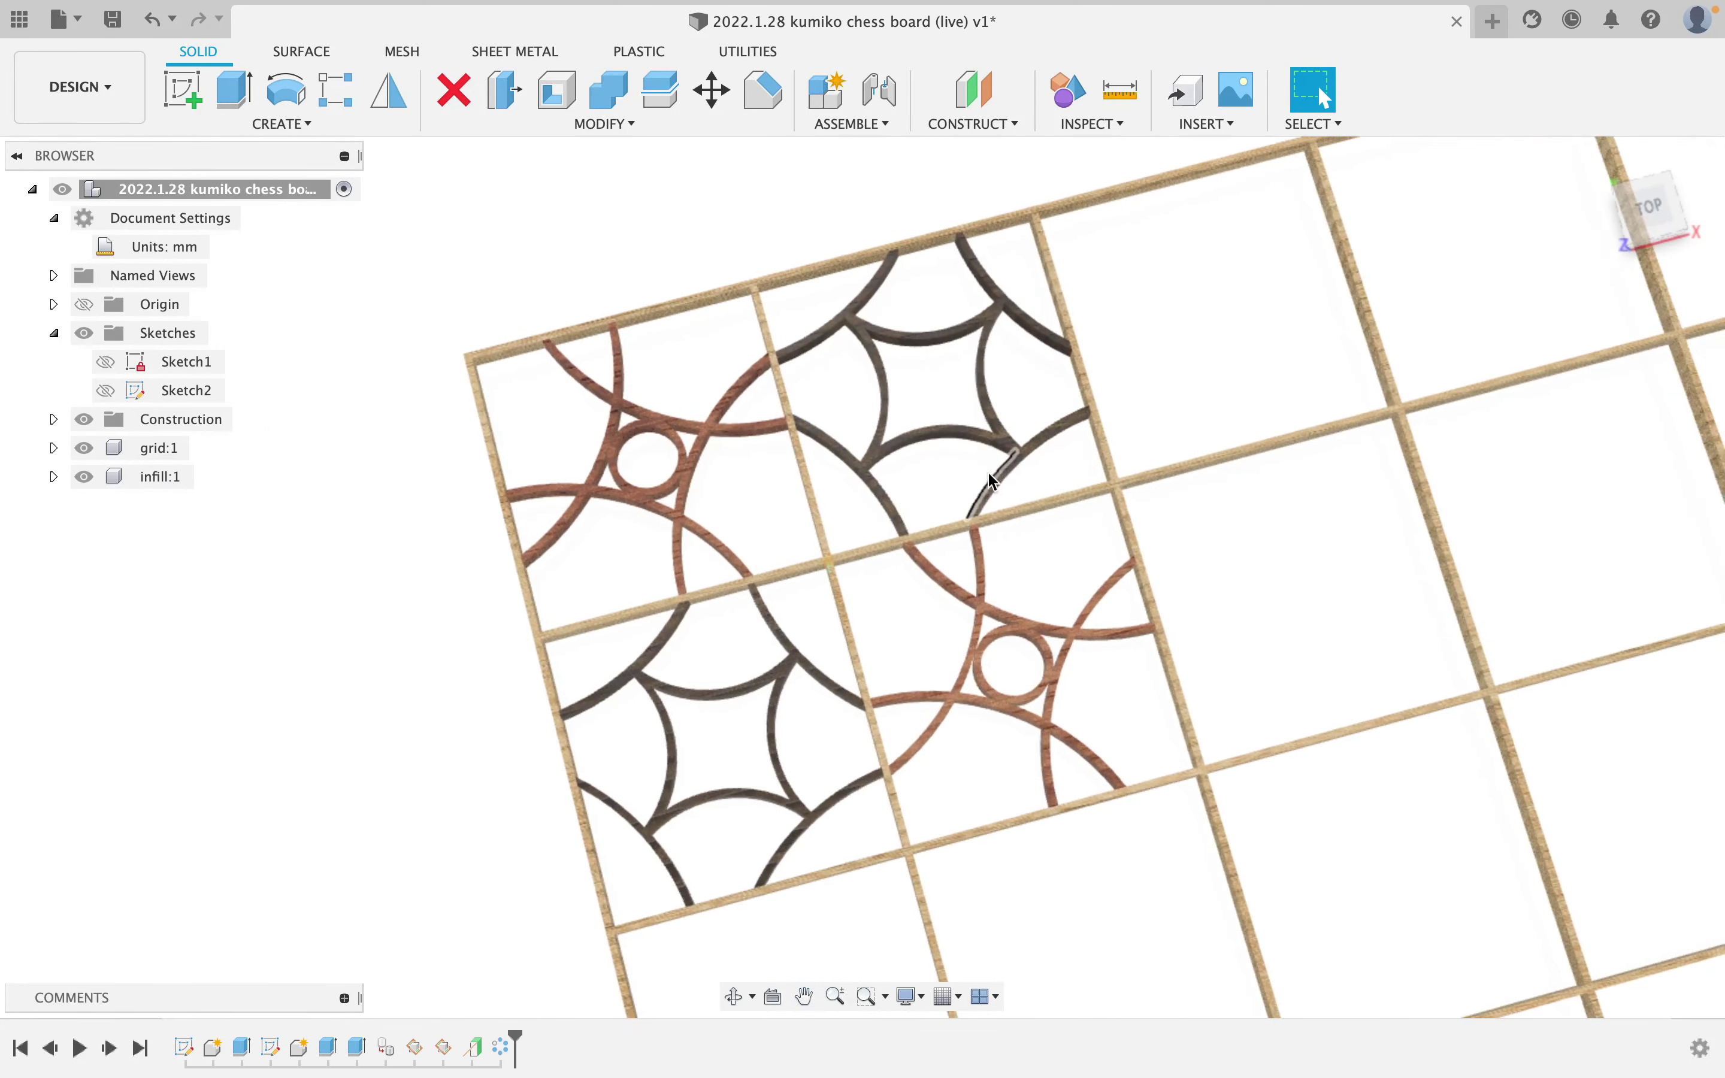
left_click(267, 135)
mouse_move(348, 633)
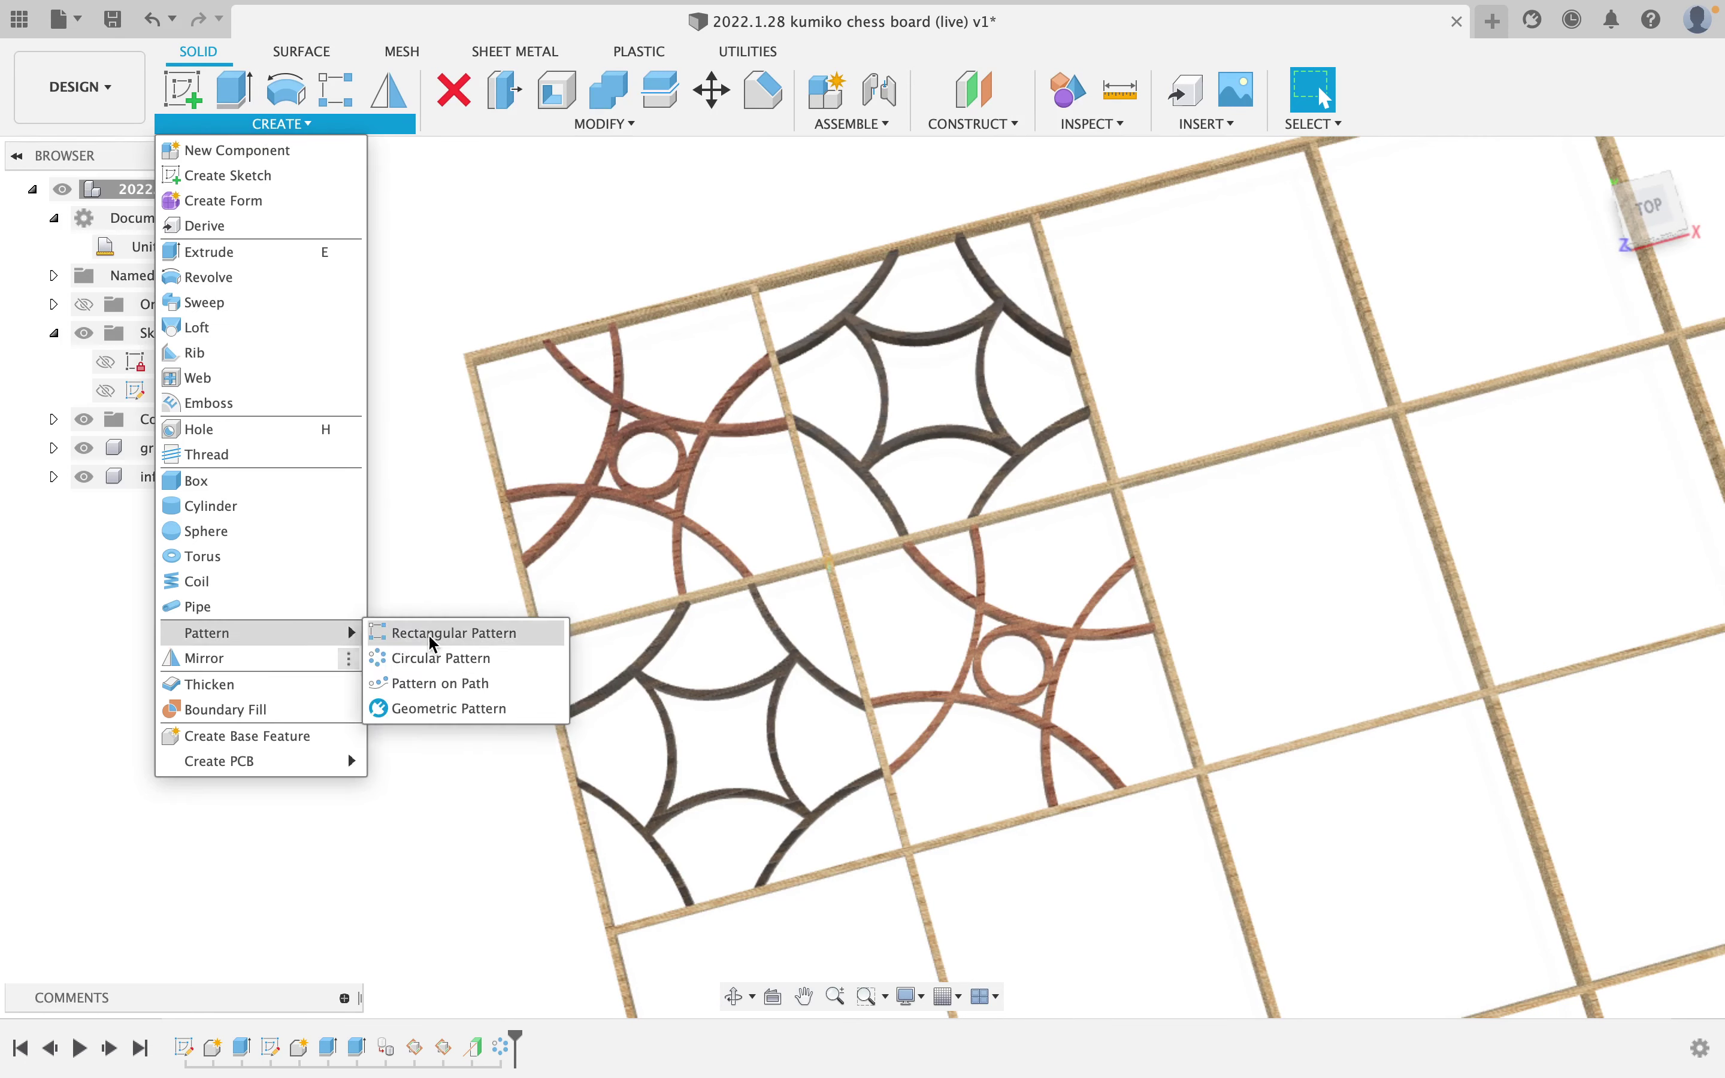
left_click(431, 643)
left_click(686, 500)
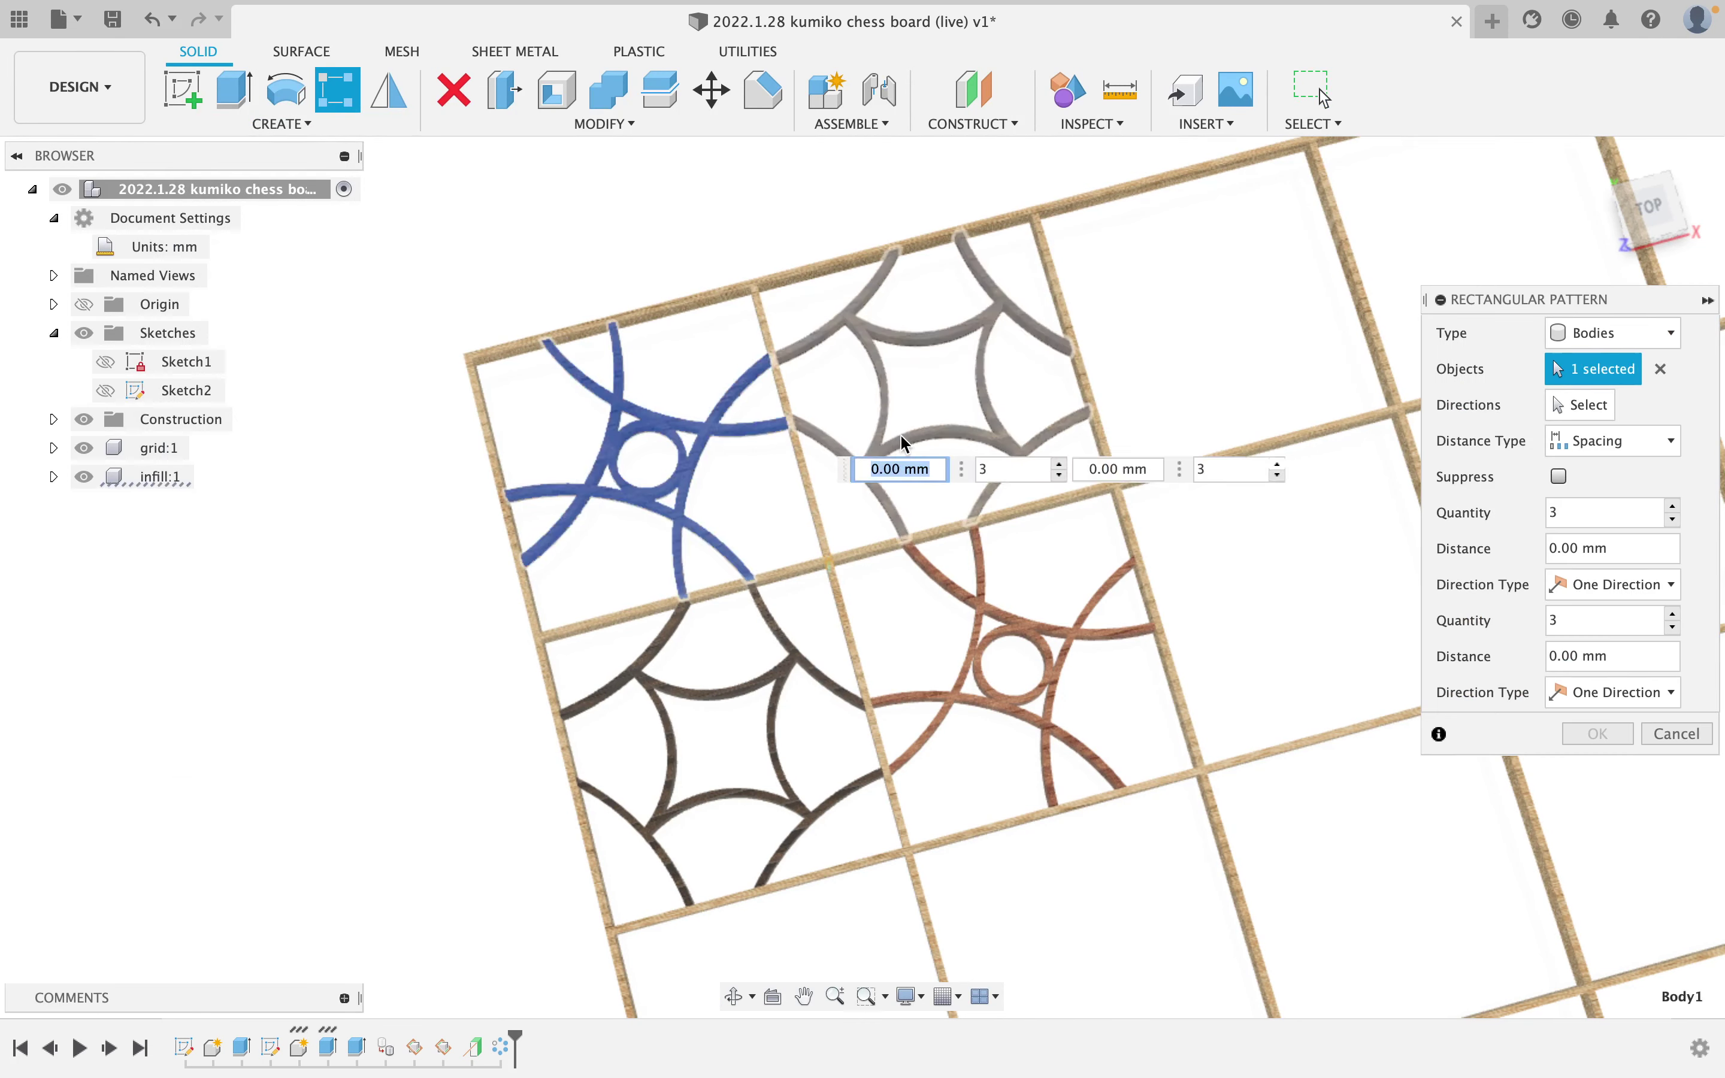
left_click(901, 442)
left_click(839, 683)
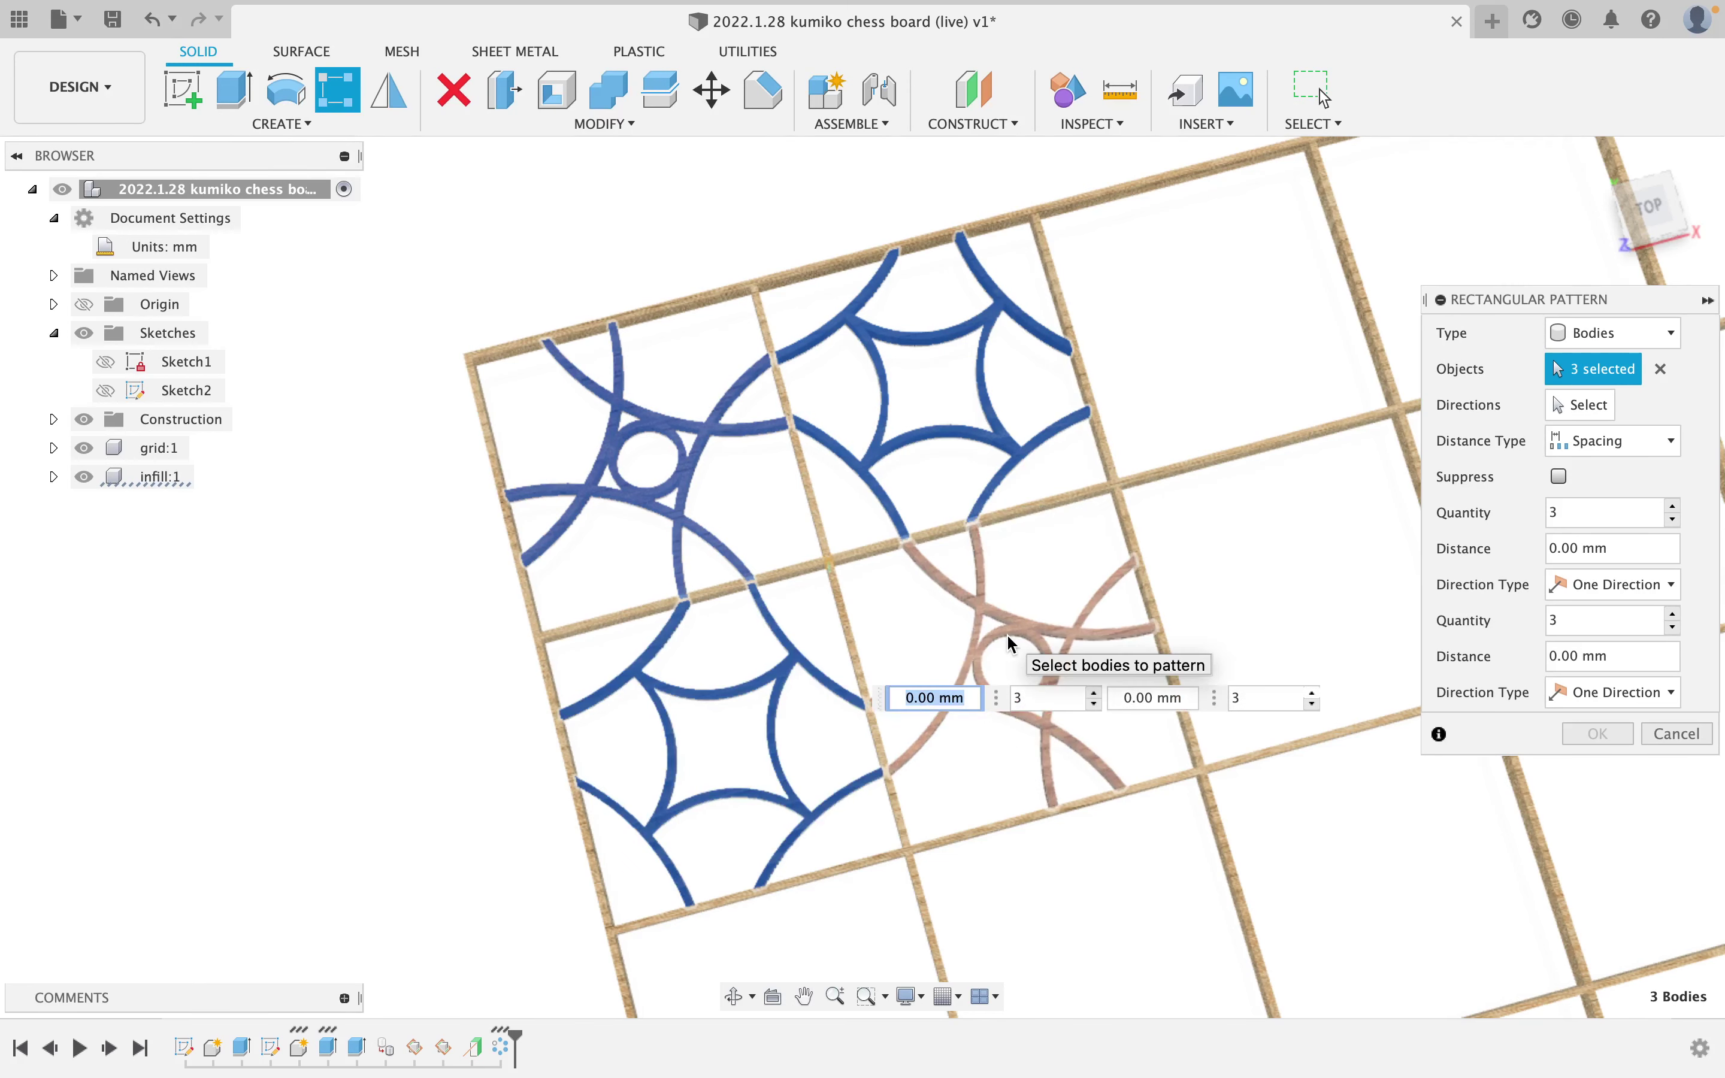
left_click(1012, 642)
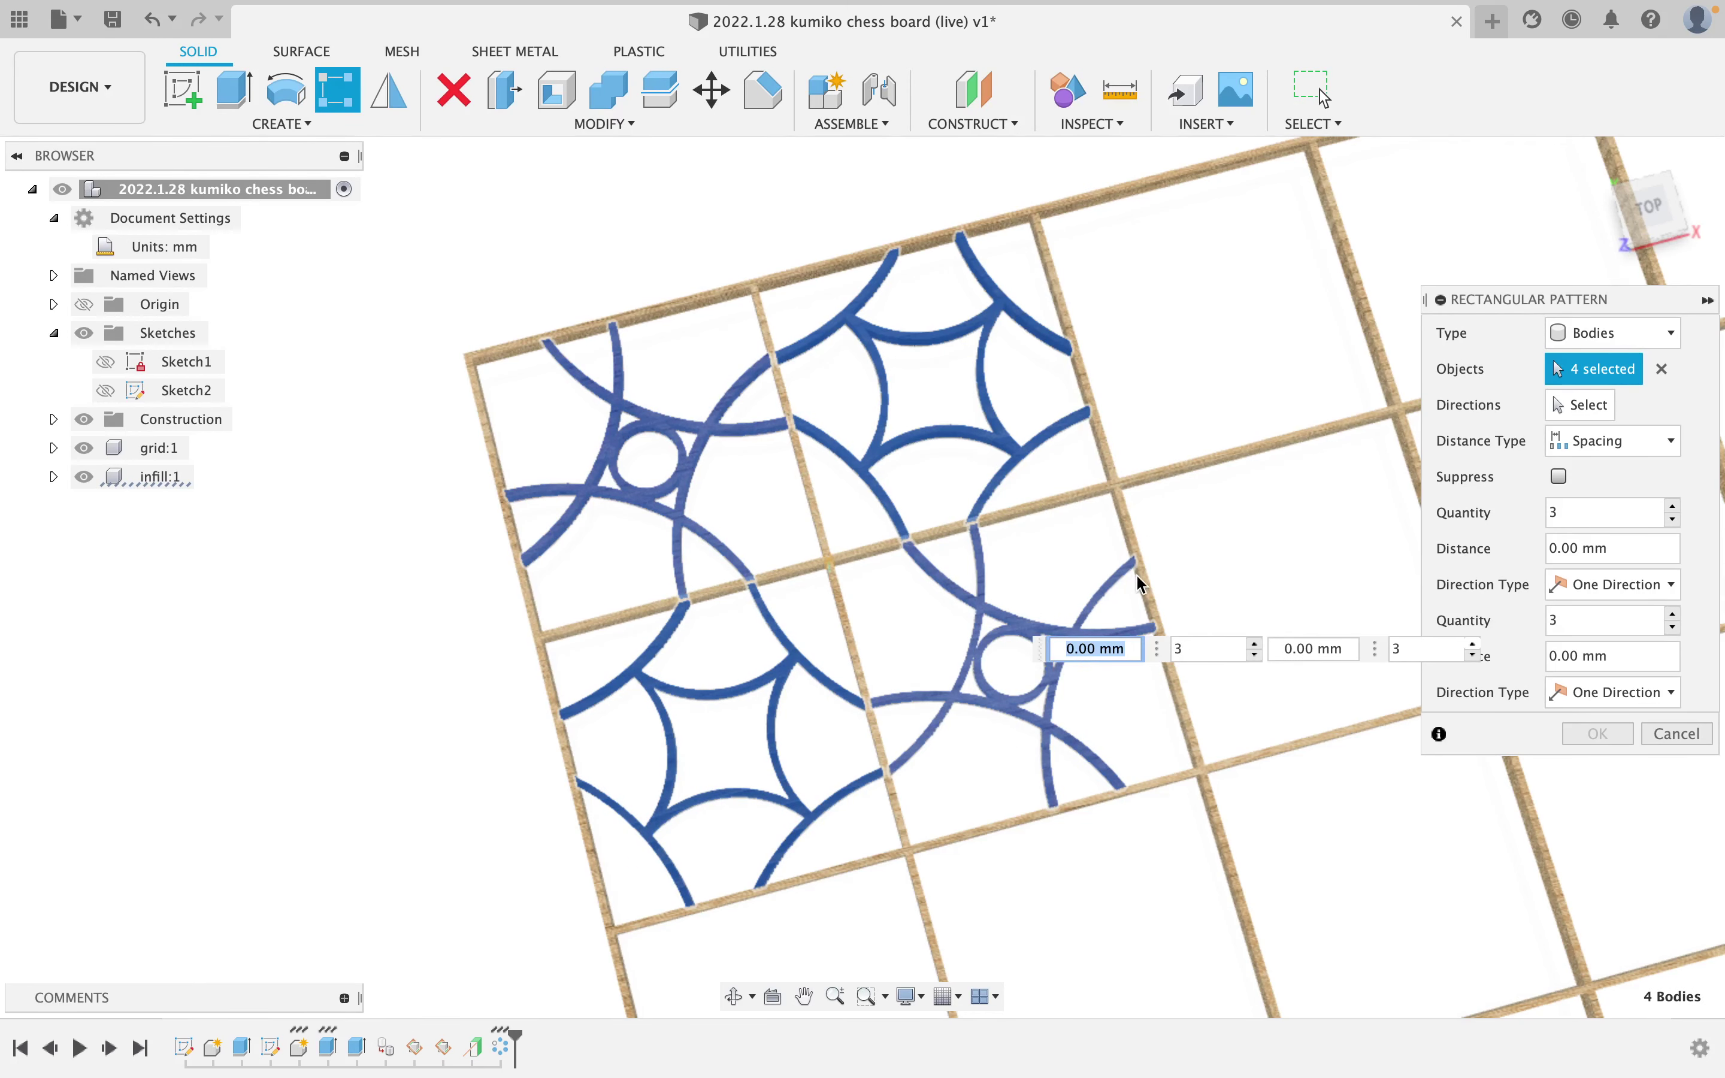
scroll(1190, 513, "down", 5)
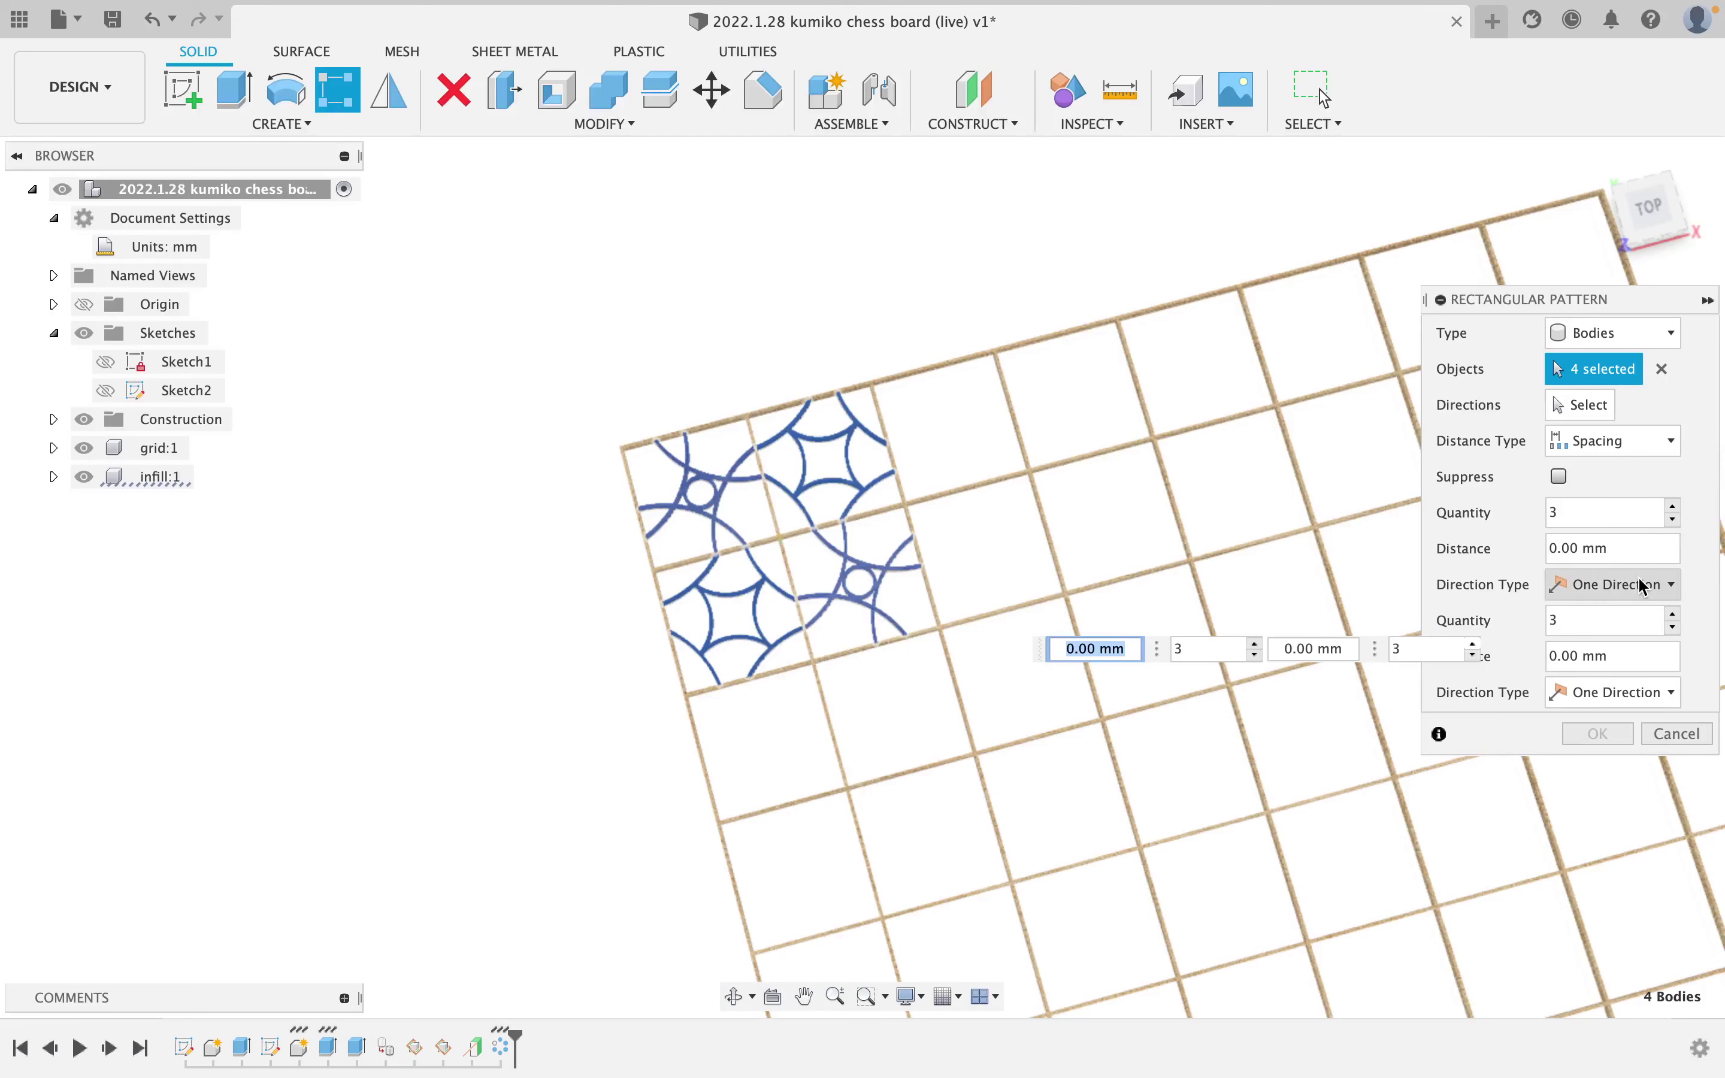
Set the pattern's first direction along the X axis across the board, with quantity 4 and 164 mm spacing.
left_click(1580, 404)
scroll(1164, 542, "down", 3)
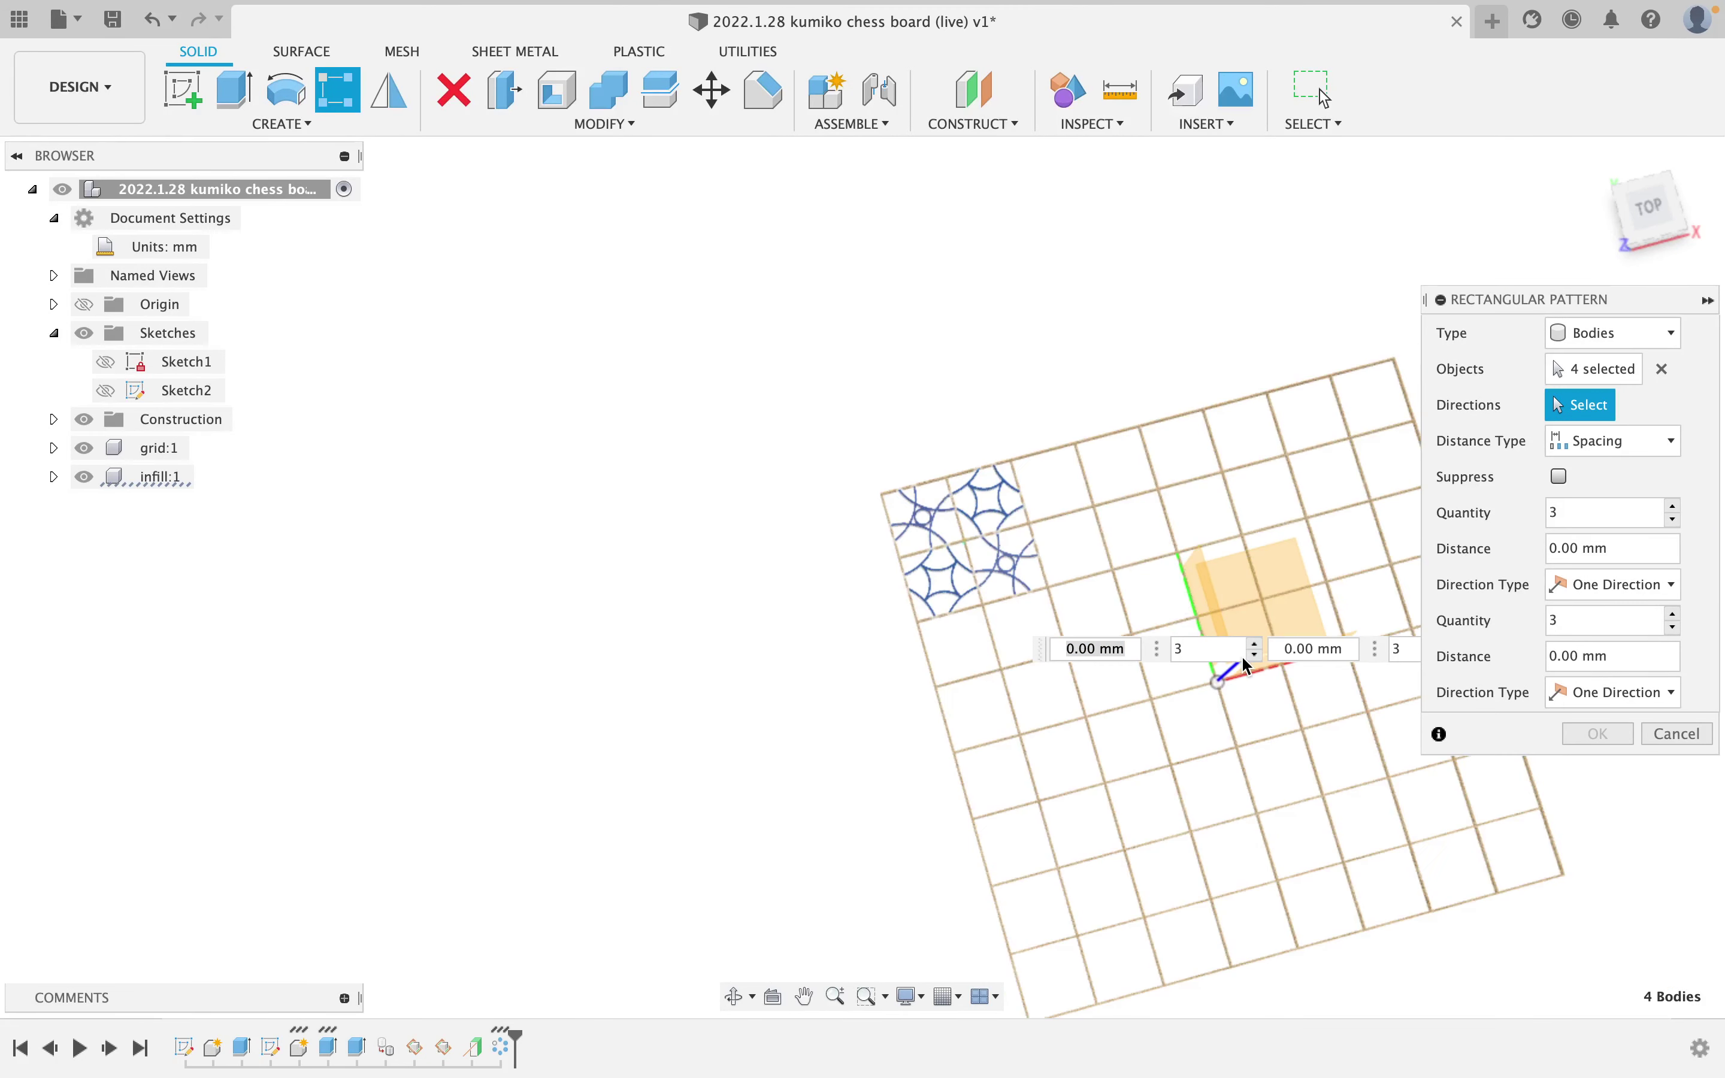
scroll(1259, 685, "up", 5)
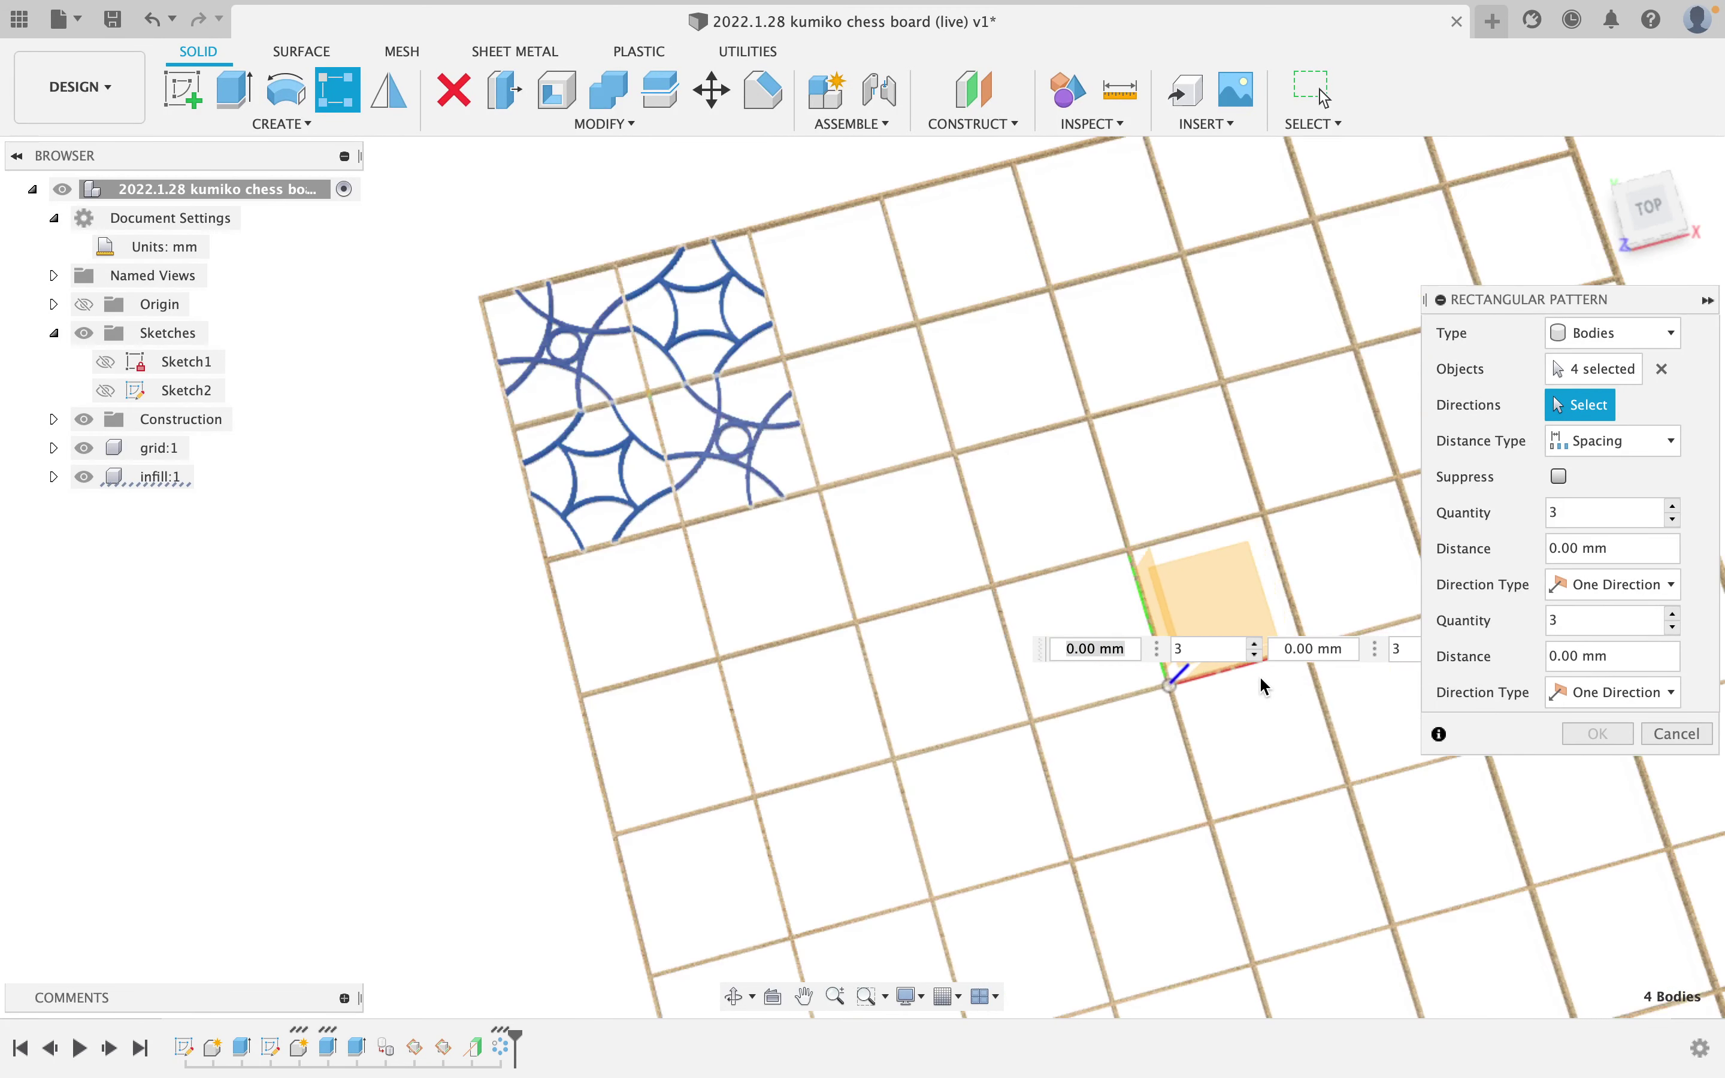
left_click(1222, 675)
left_click_drag(672, 386, 1091, 319)
key("Tab")
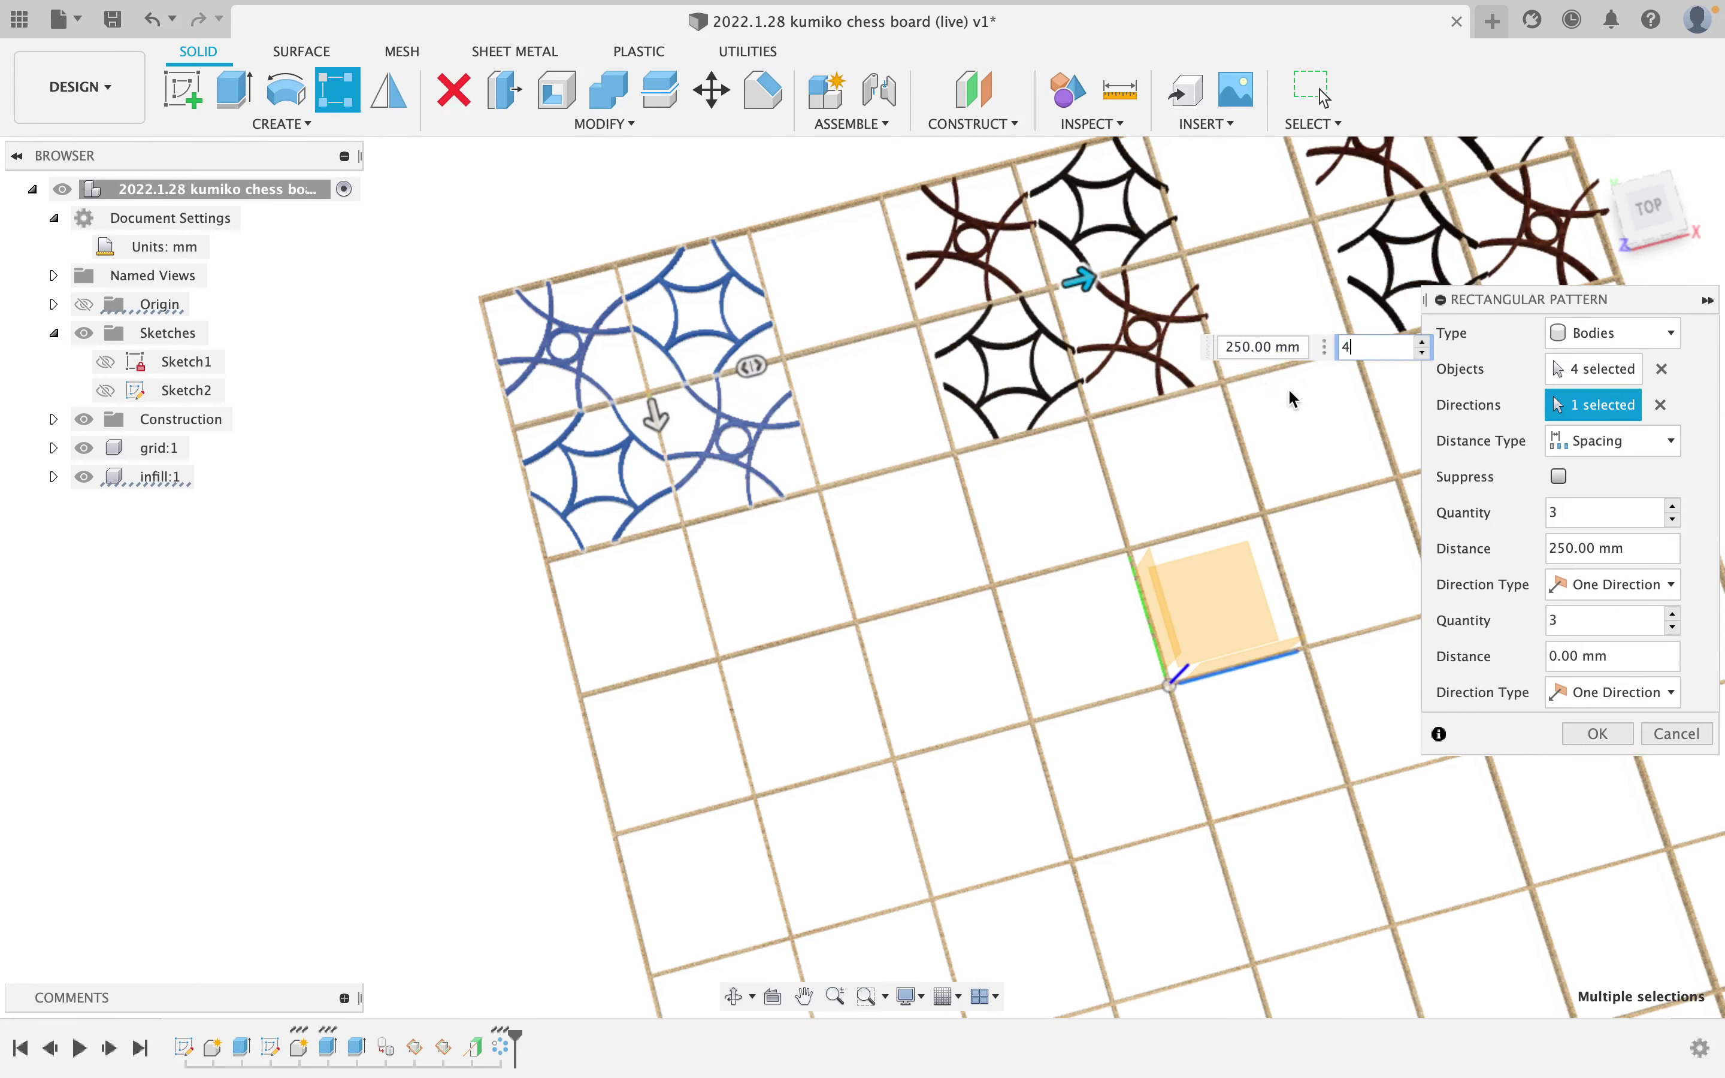
left_click(1256, 349)
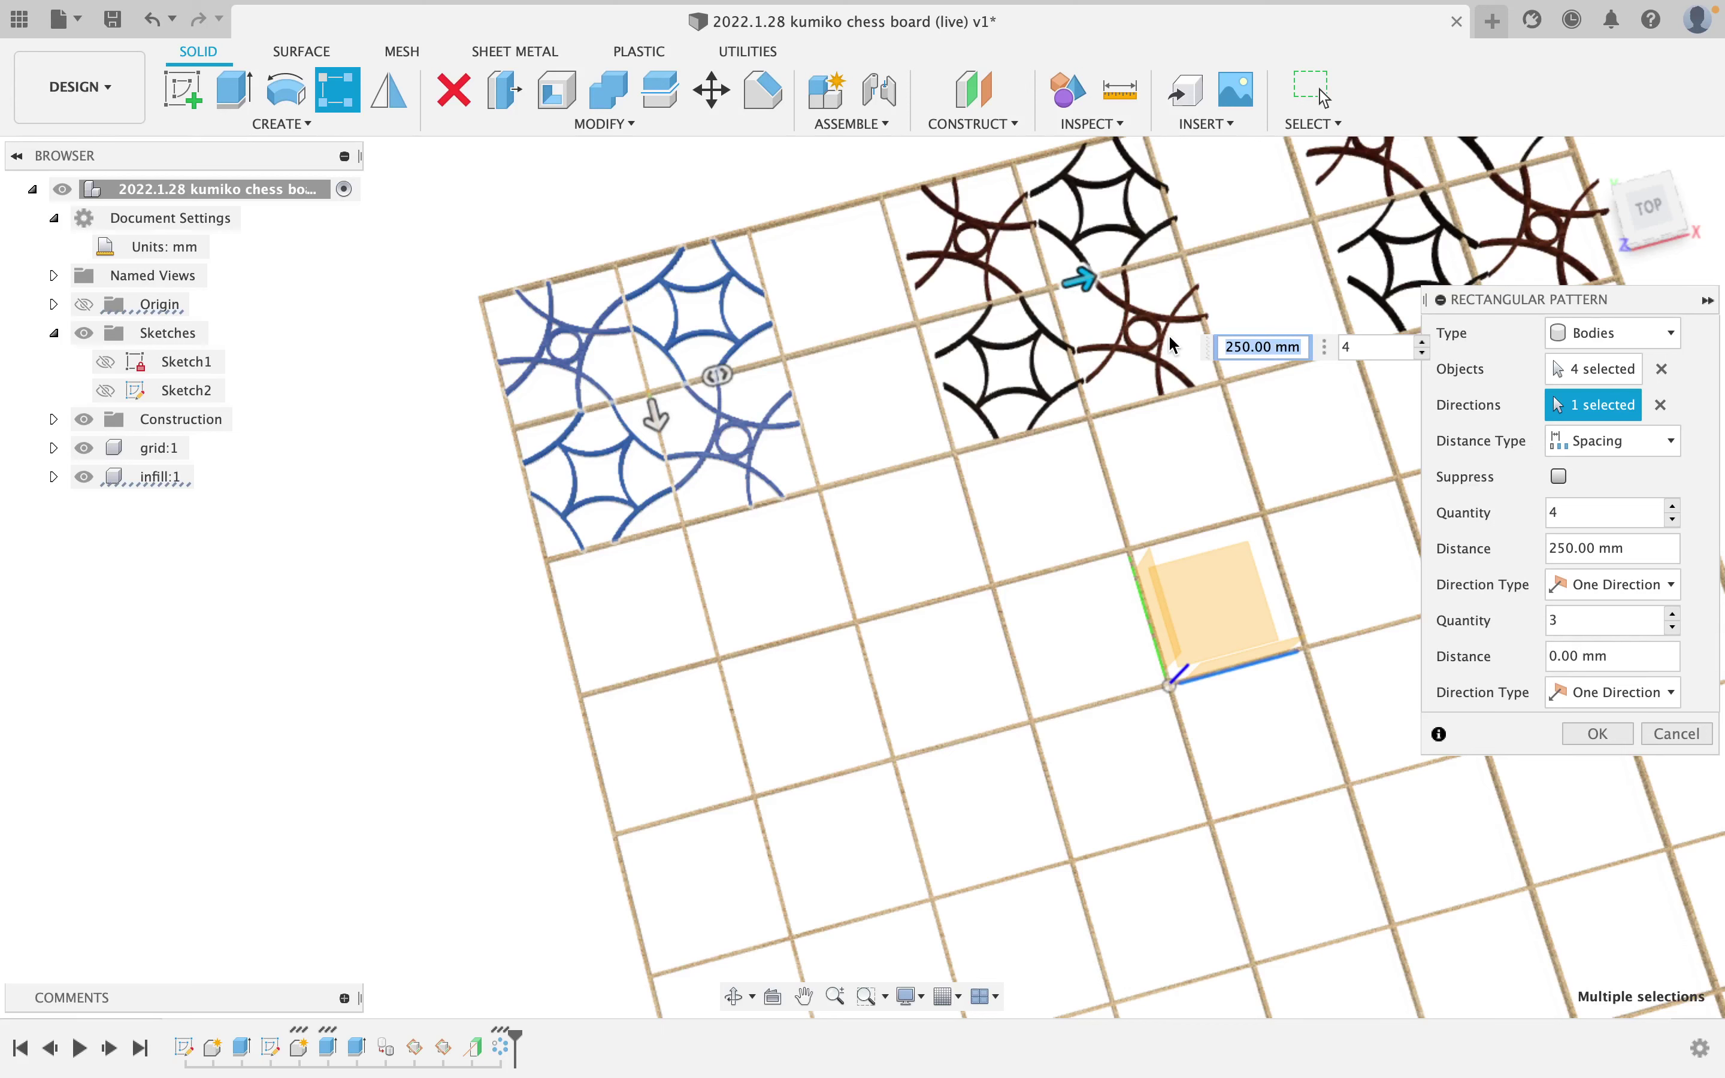
type("164")
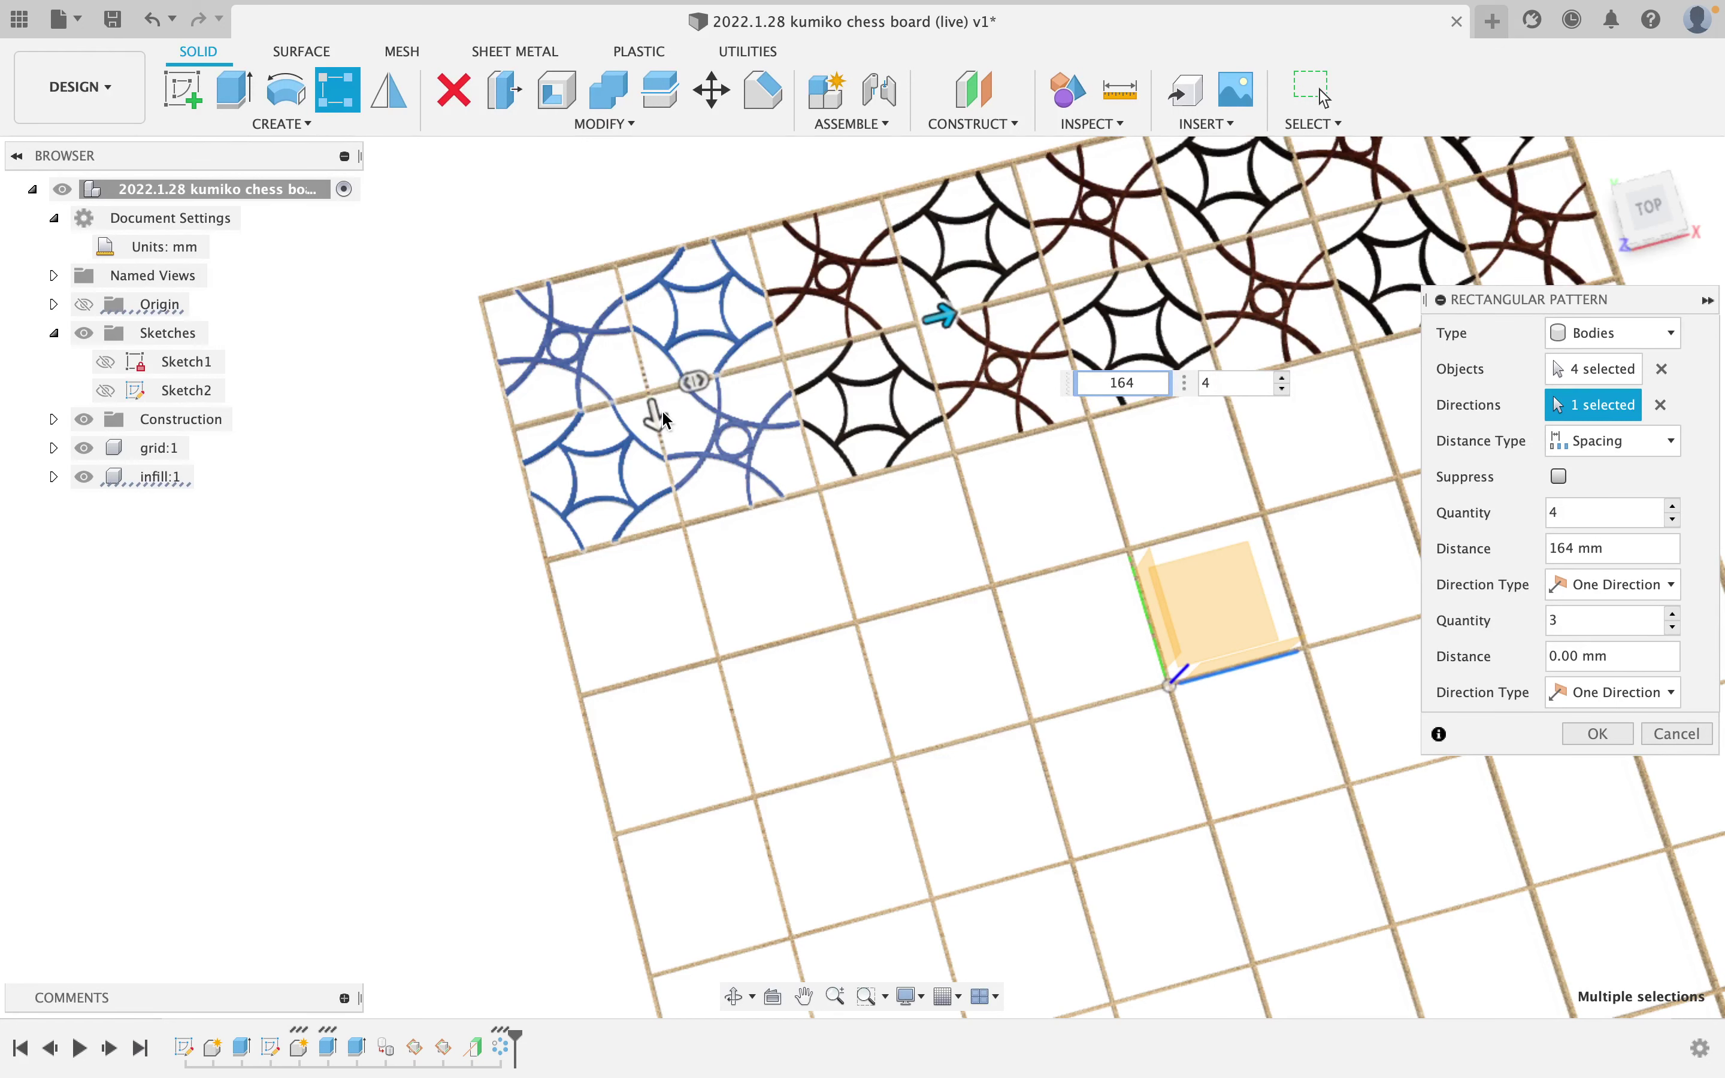
Set the pattern's second direction down the board to quantity 4 with 164 mm spacing and complete the pattern.
key("Tab")
type("20")
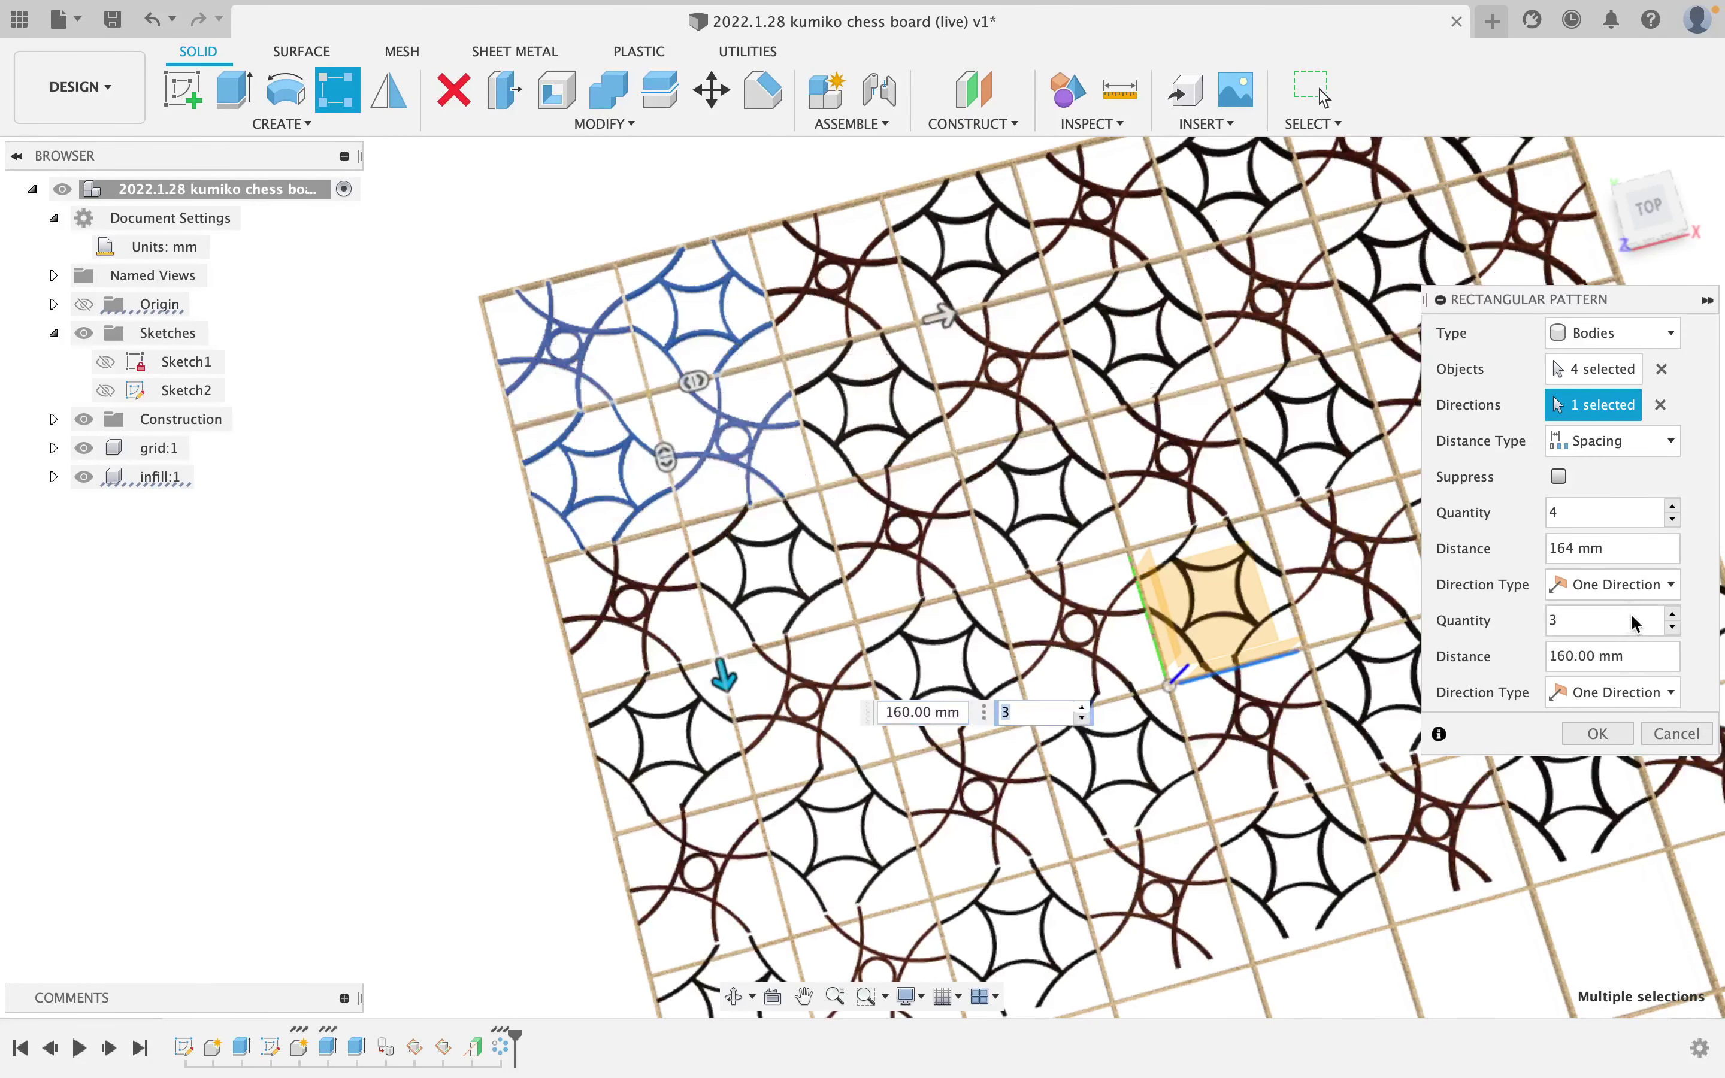
left_click_drag(1632, 622, 1488, 610)
type("4")
left_click_drag(1624, 658, 1440, 640)
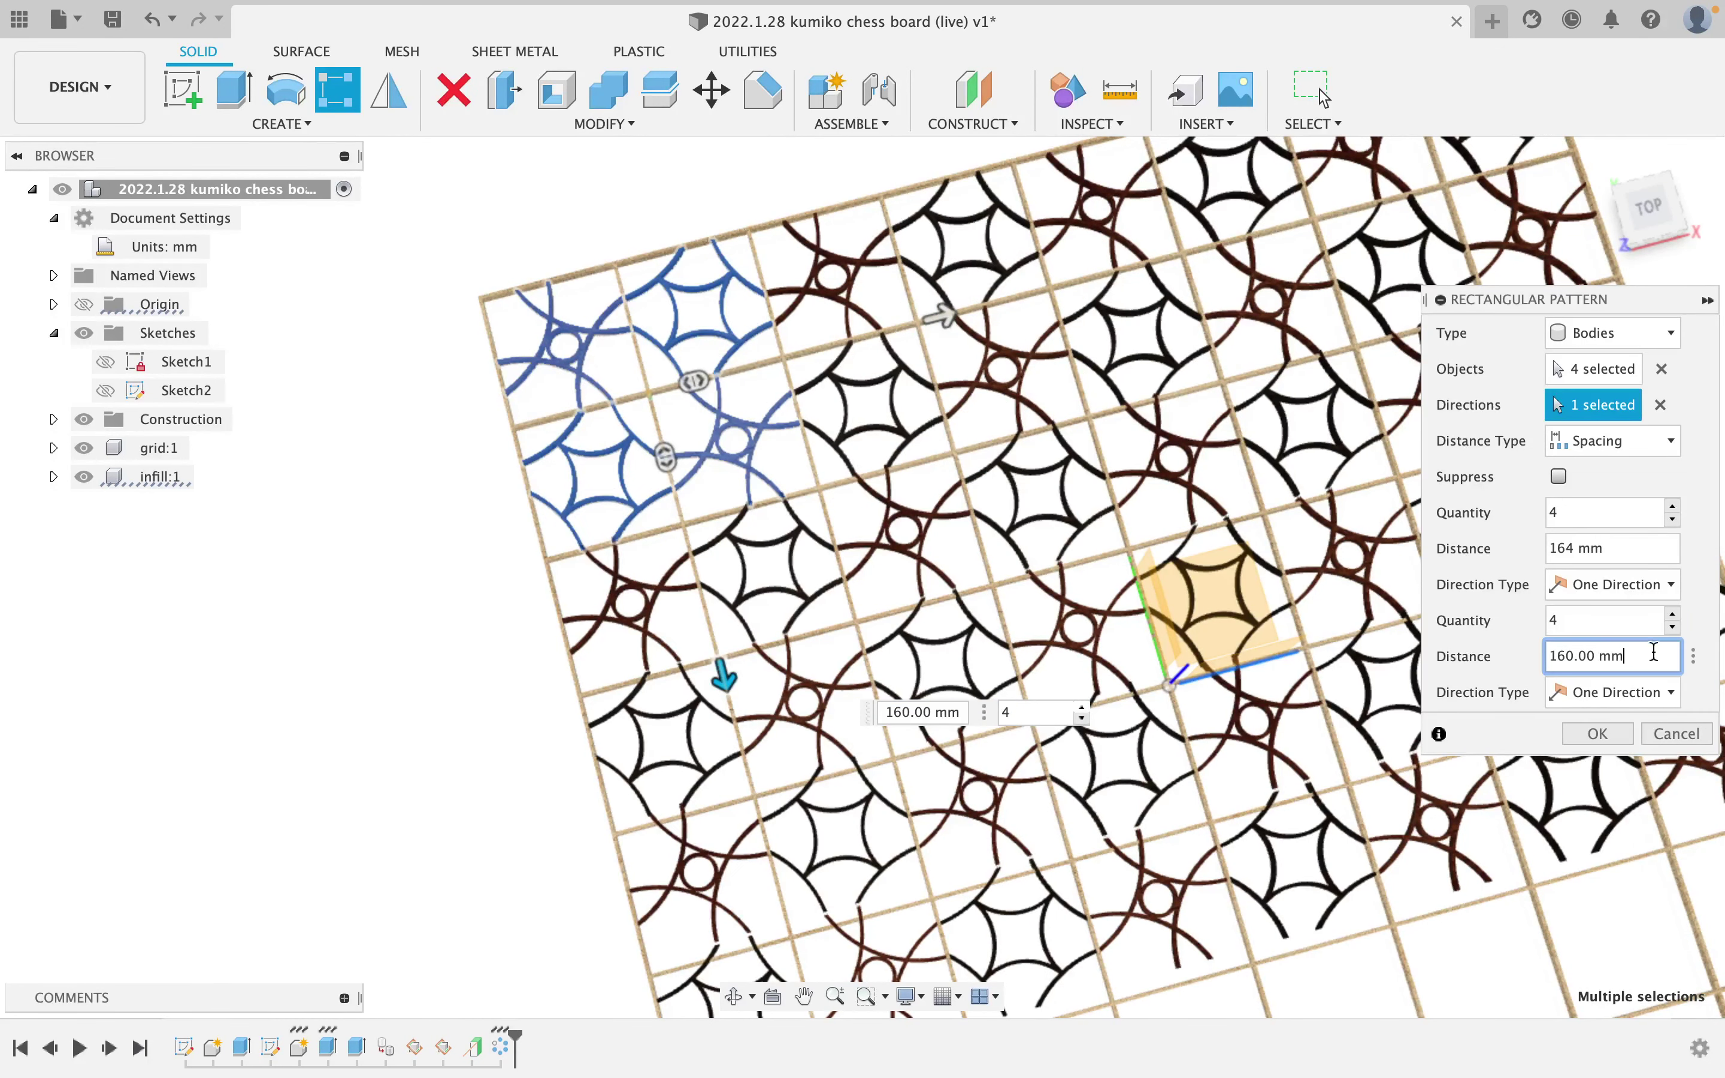
left_click_drag(1669, 653, 1473, 652)
type("164")
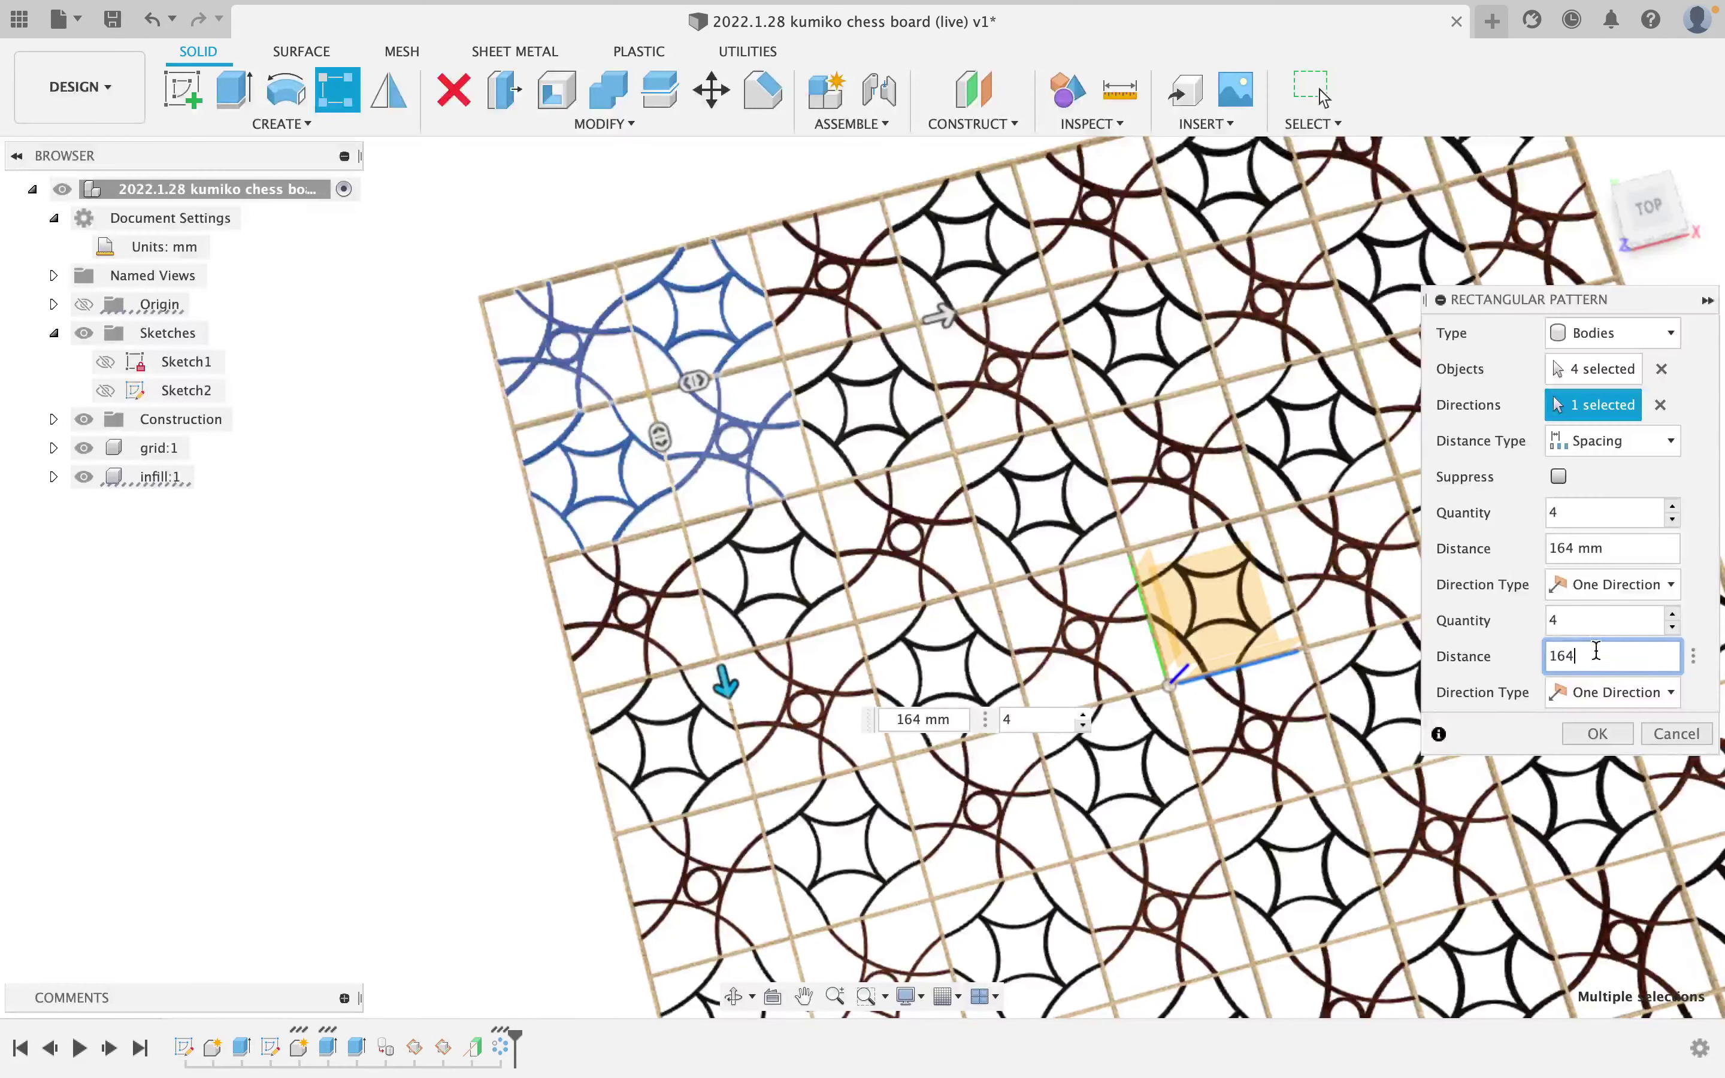
left_click(1584, 736)
Examine the filled chess board as a whole, and its corner squares close up, for the infill's fit in the grid.
scroll(928, 560, "down", 5)
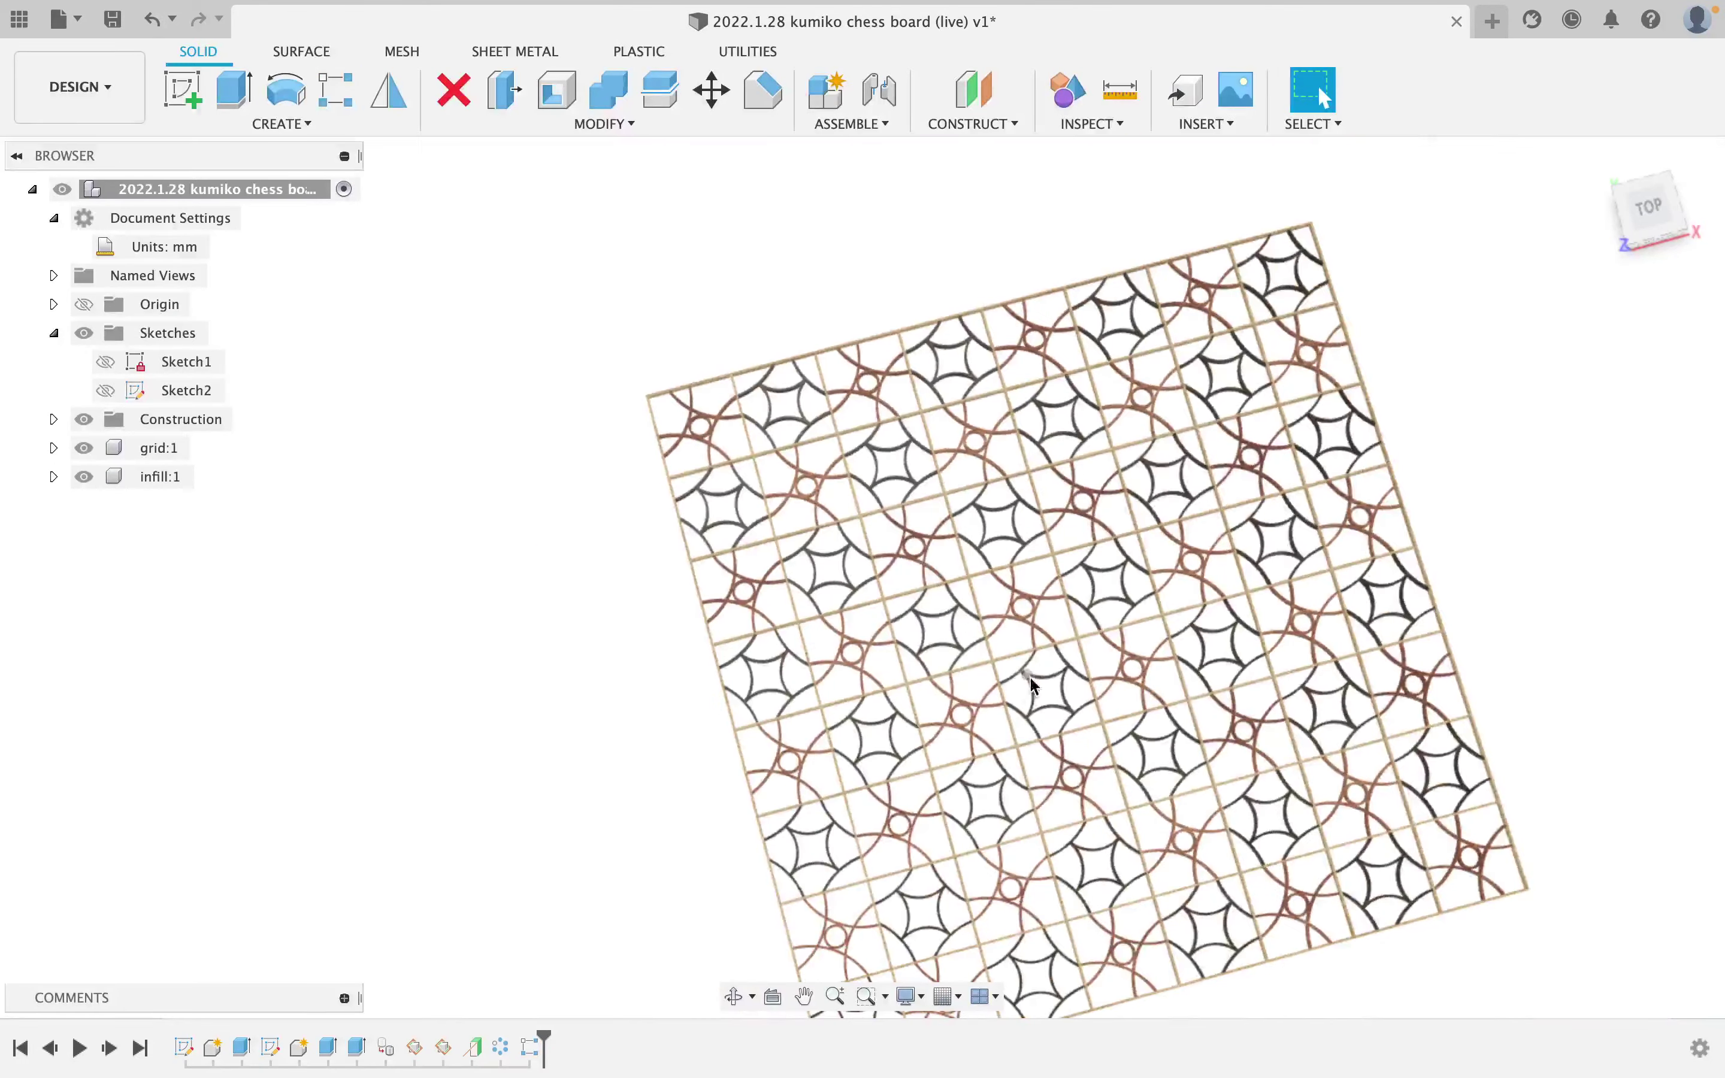
middle_click_drag(1029, 675, 1046, 610, "shift")
scroll(1046, 611, "up", 5)
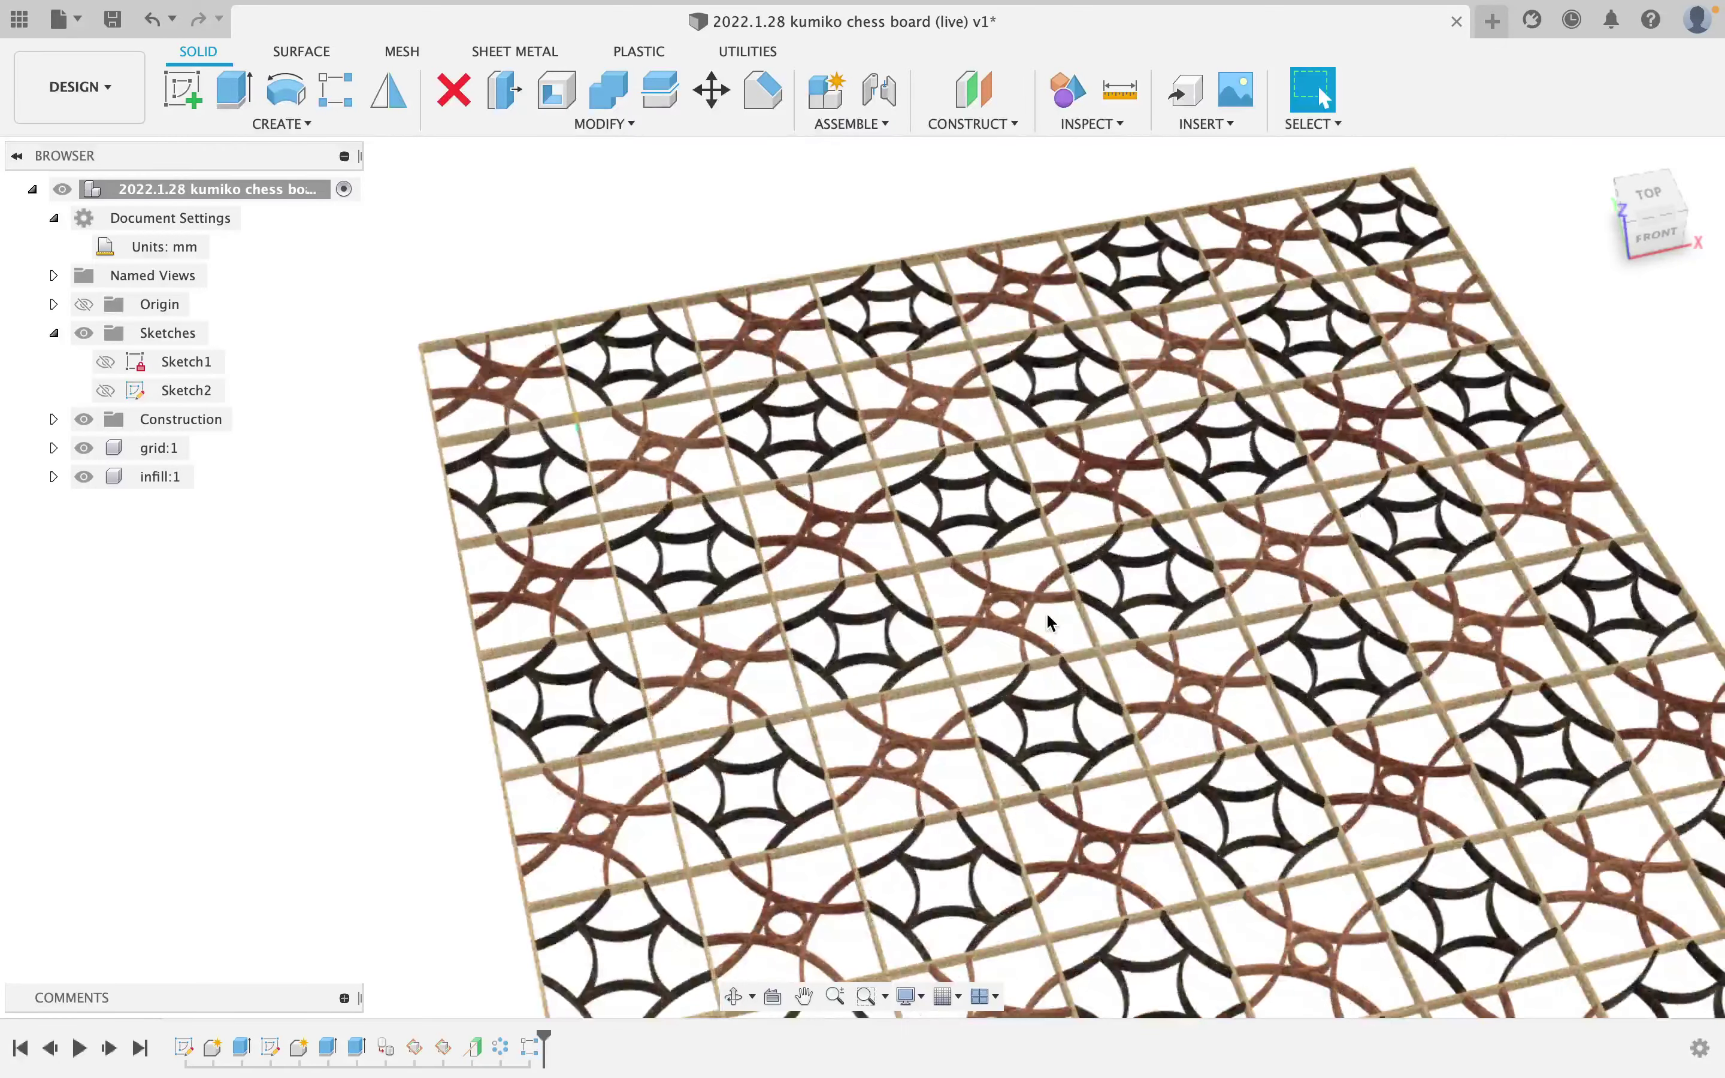
scroll(1046, 612, "down", 5)
middle_click_drag(1064, 817, 1024, 735)
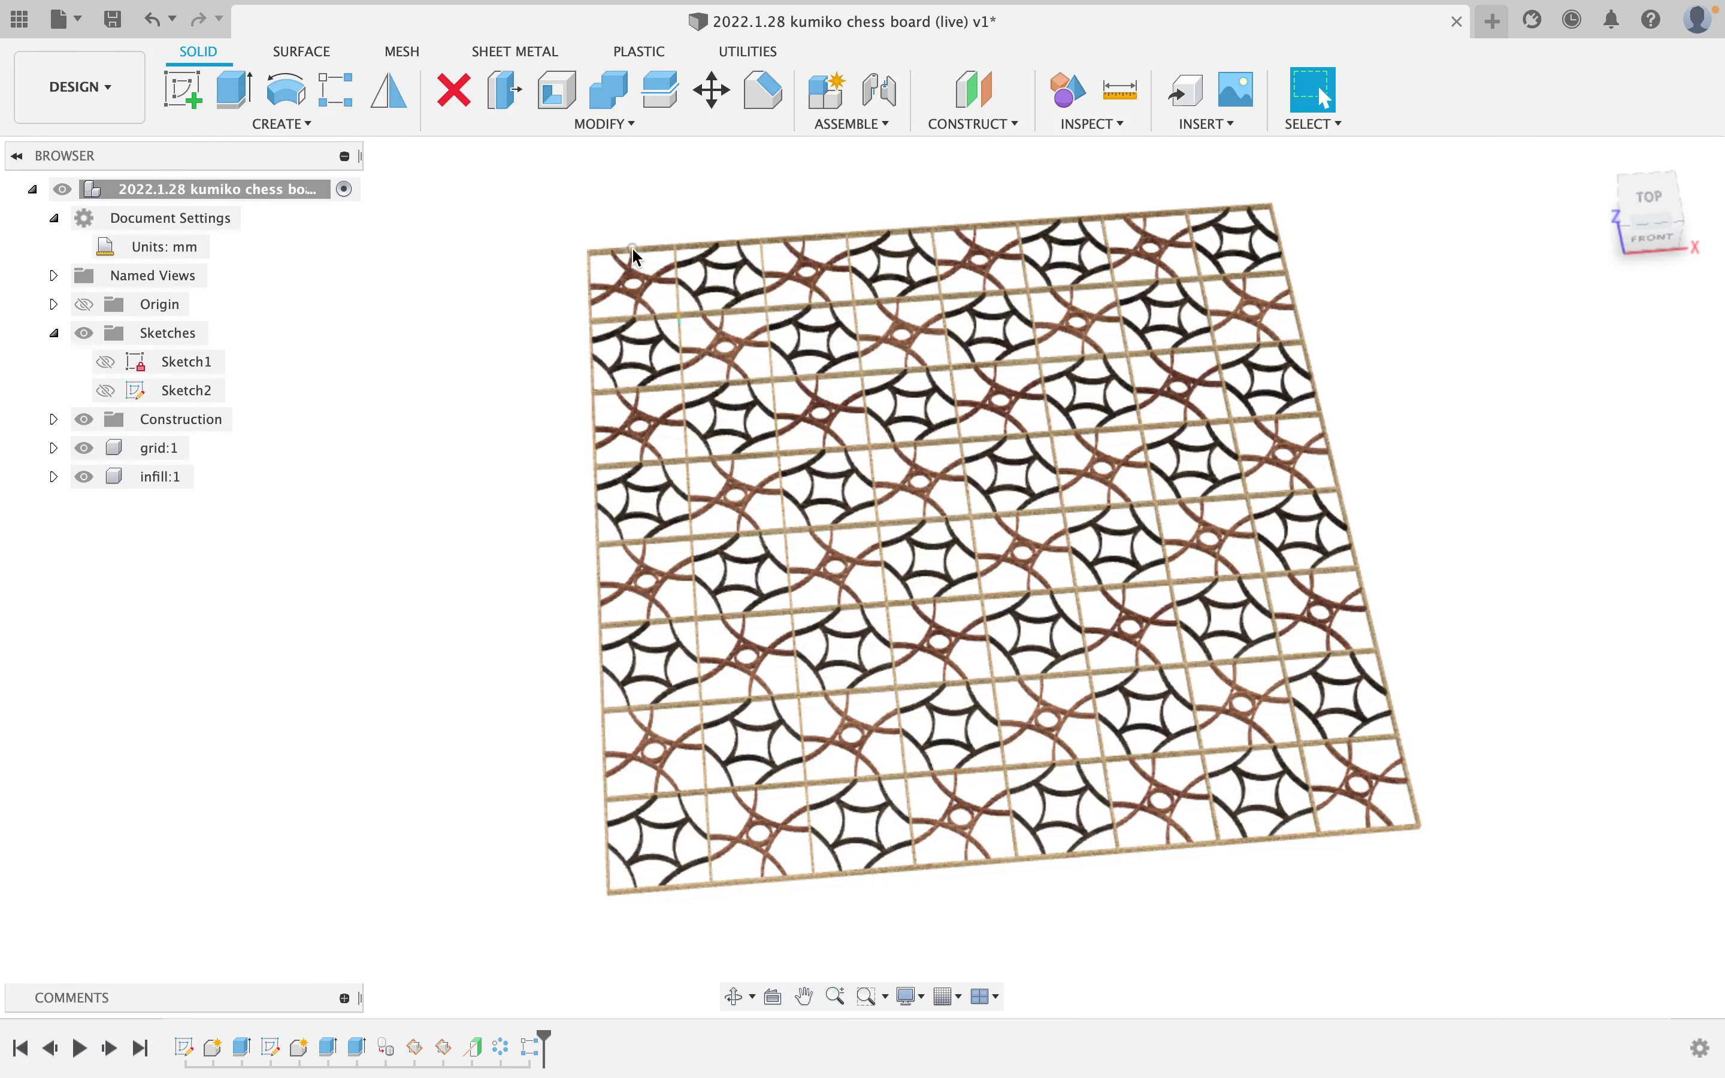
scroll(592, 266, "up", 10)
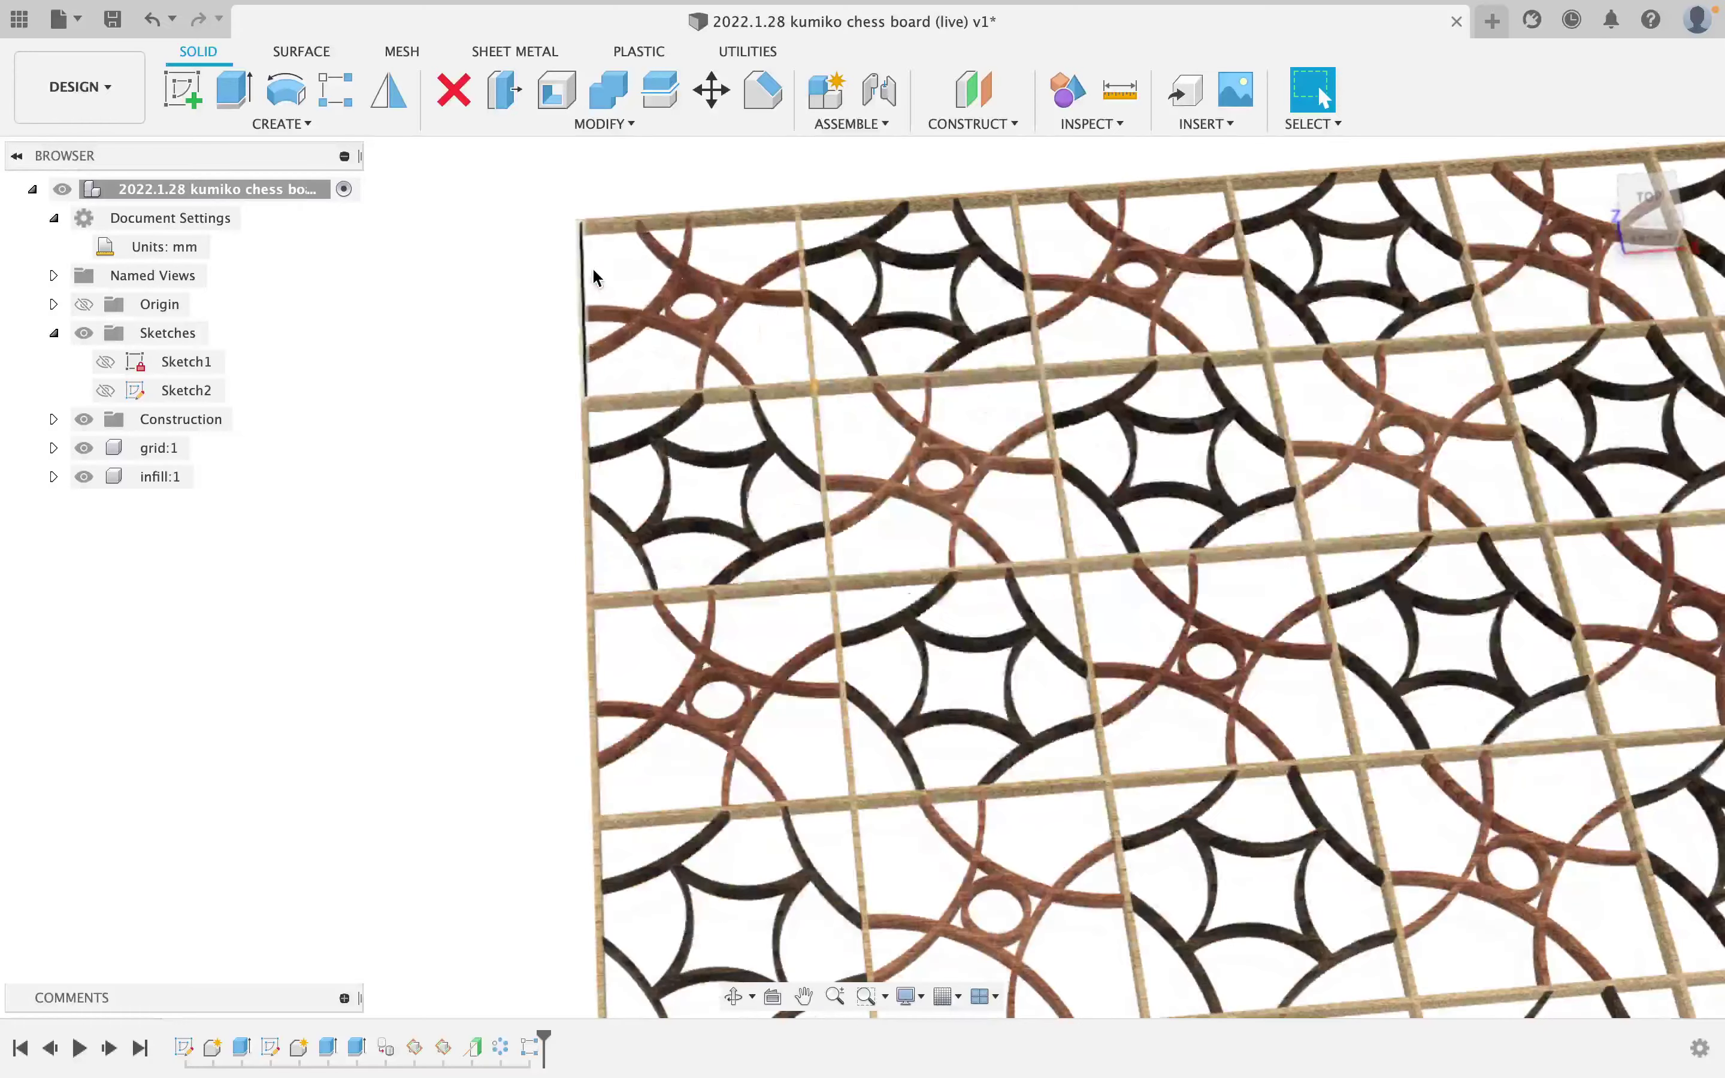
scroll(806, 299, "up", 5)
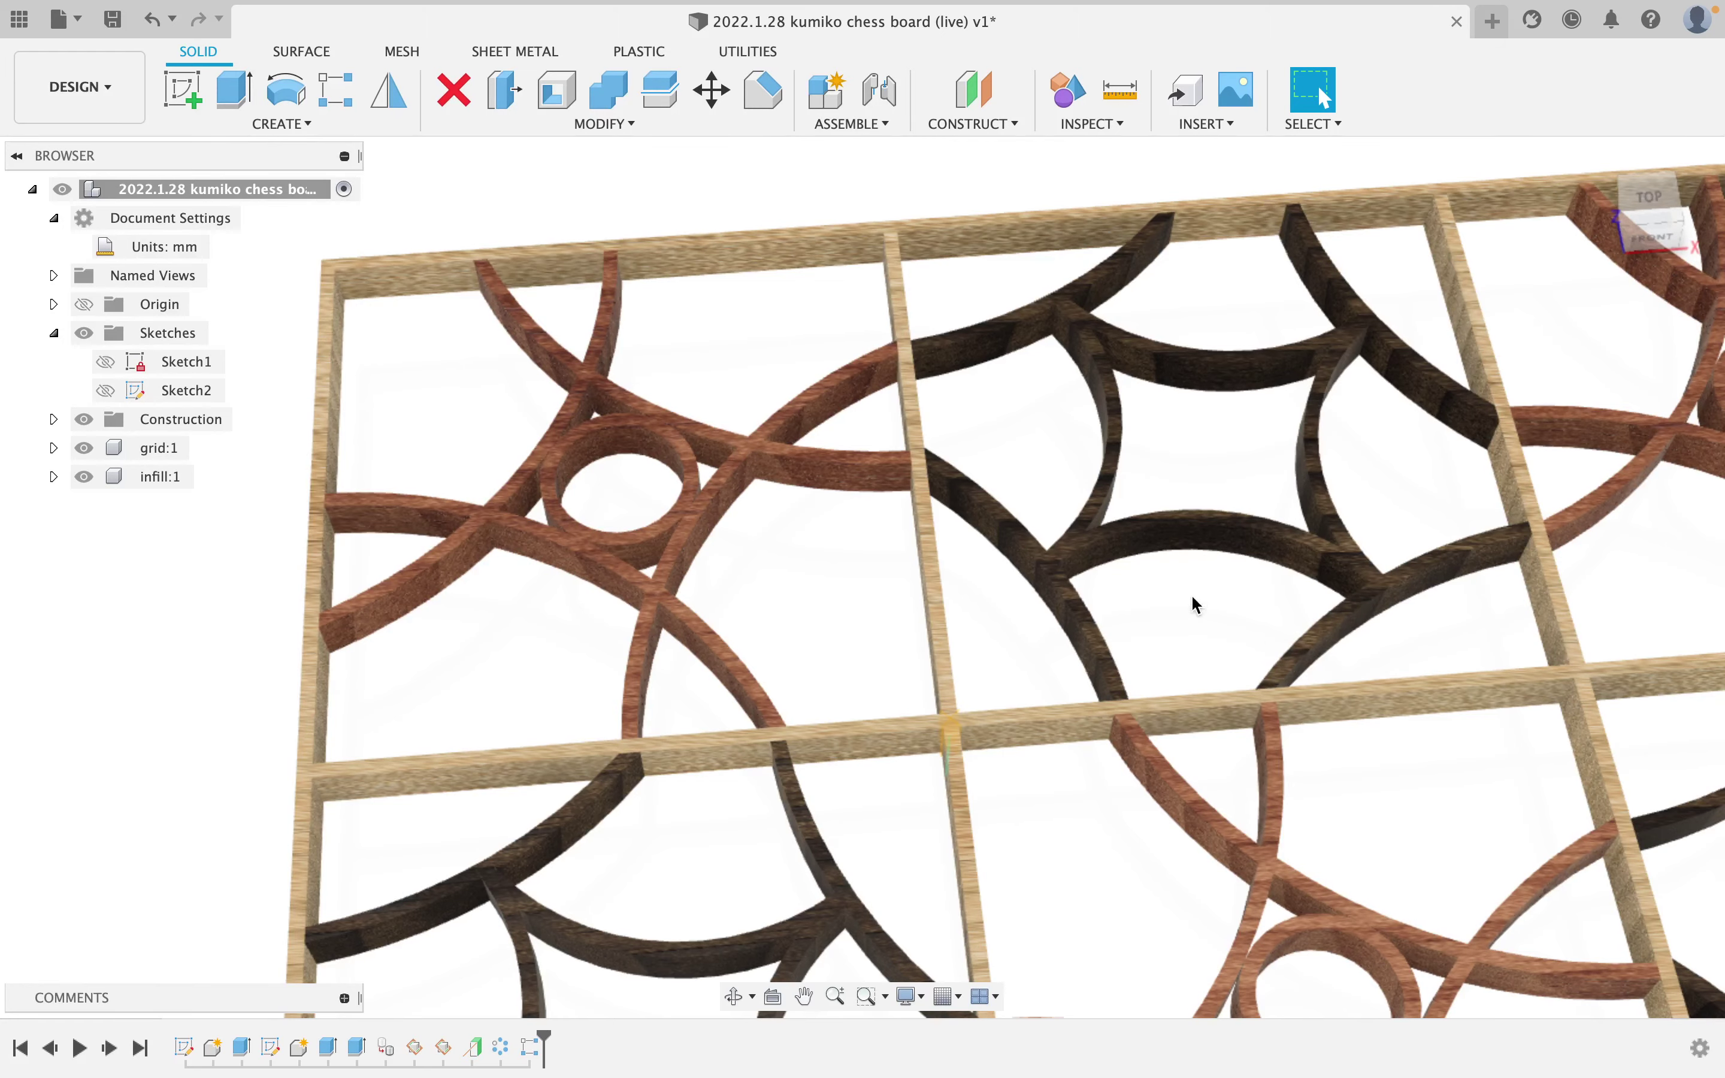
scroll(1152, 482, "down", 5)
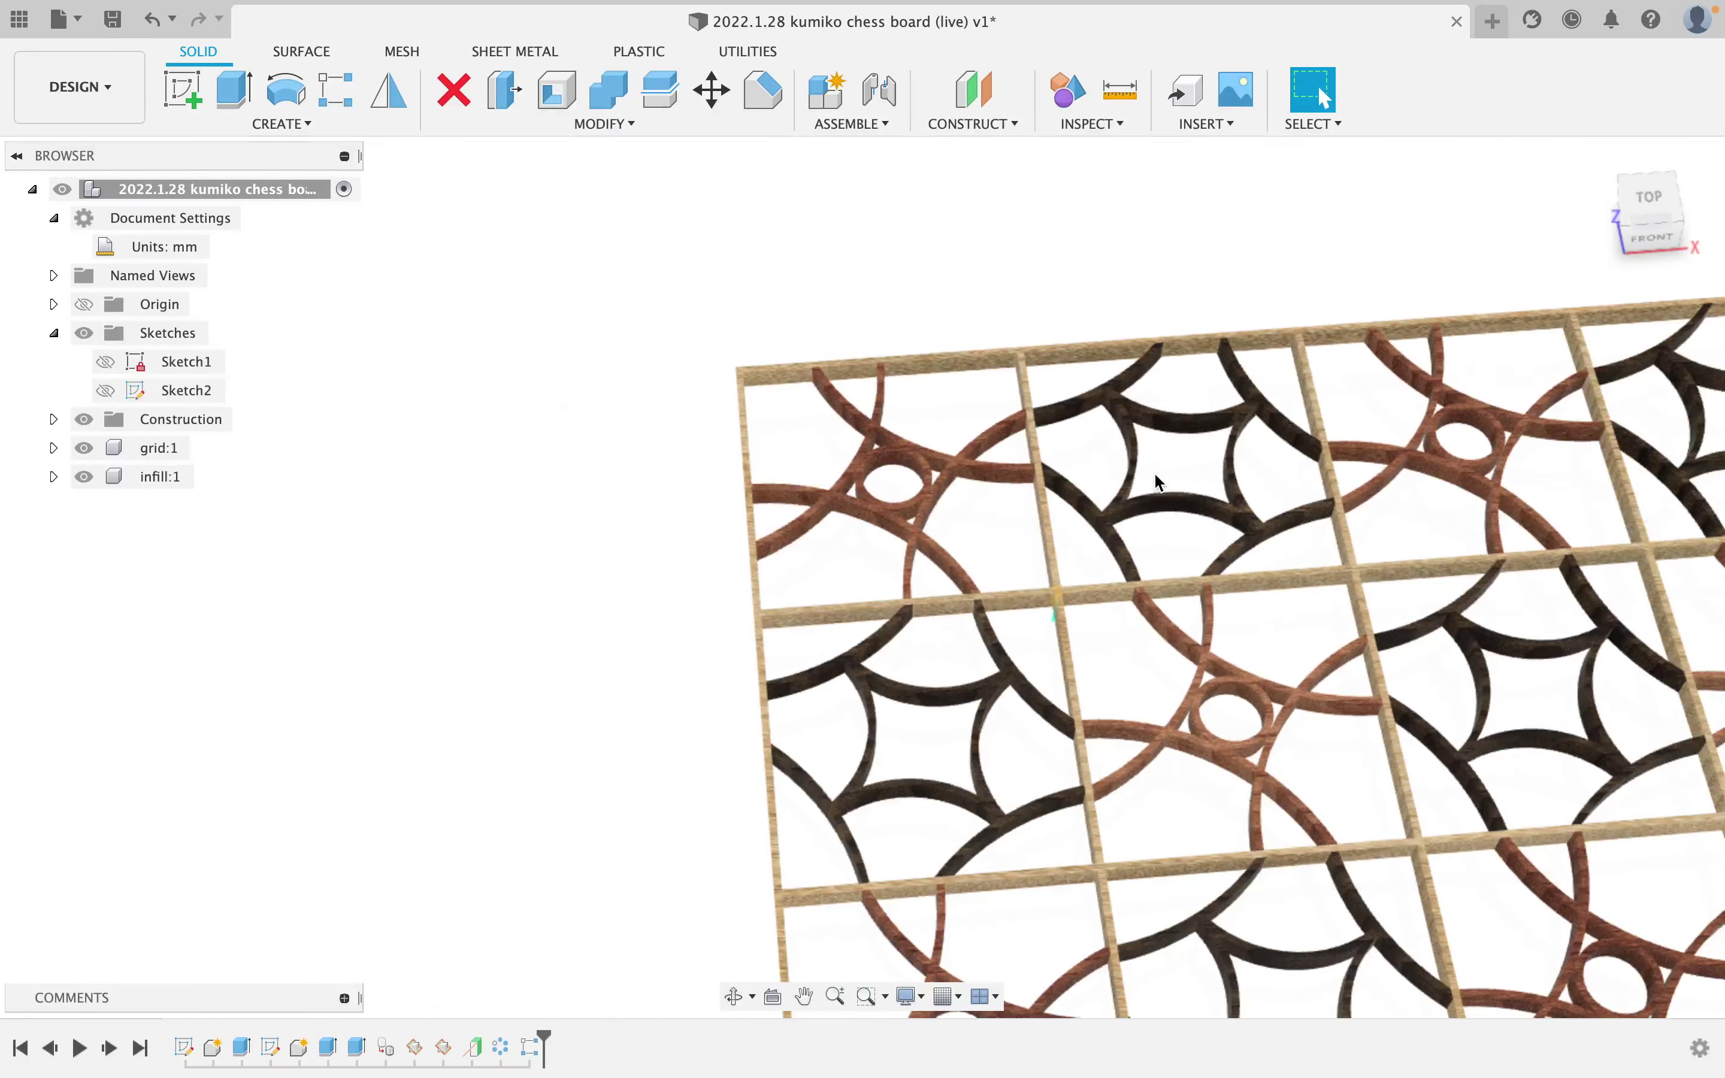
scroll(1073, 440, "up", 2)
scroll(1105, 499, "down", 3)
scroll(1116, 617, "down", 1)
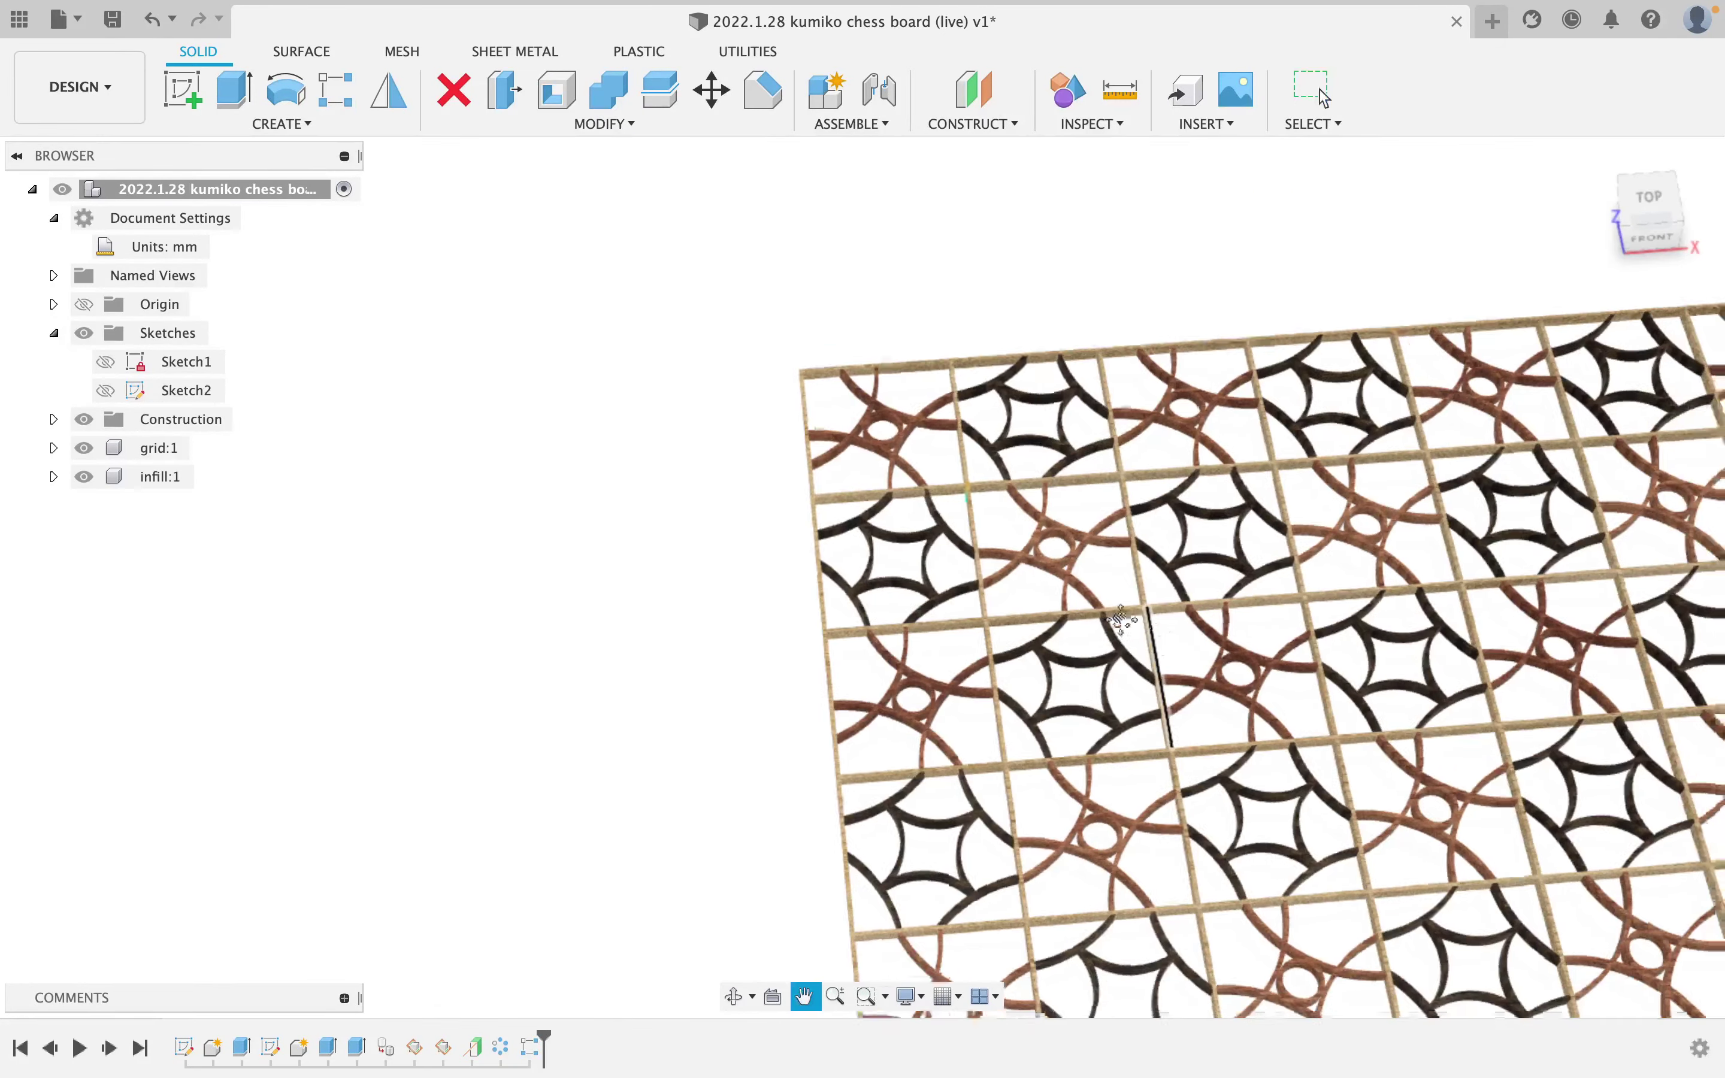
scroll(854, 487, "down", 3)
scroll(854, 487, "down", 2)
scroll(1001, 583, "down", 2)
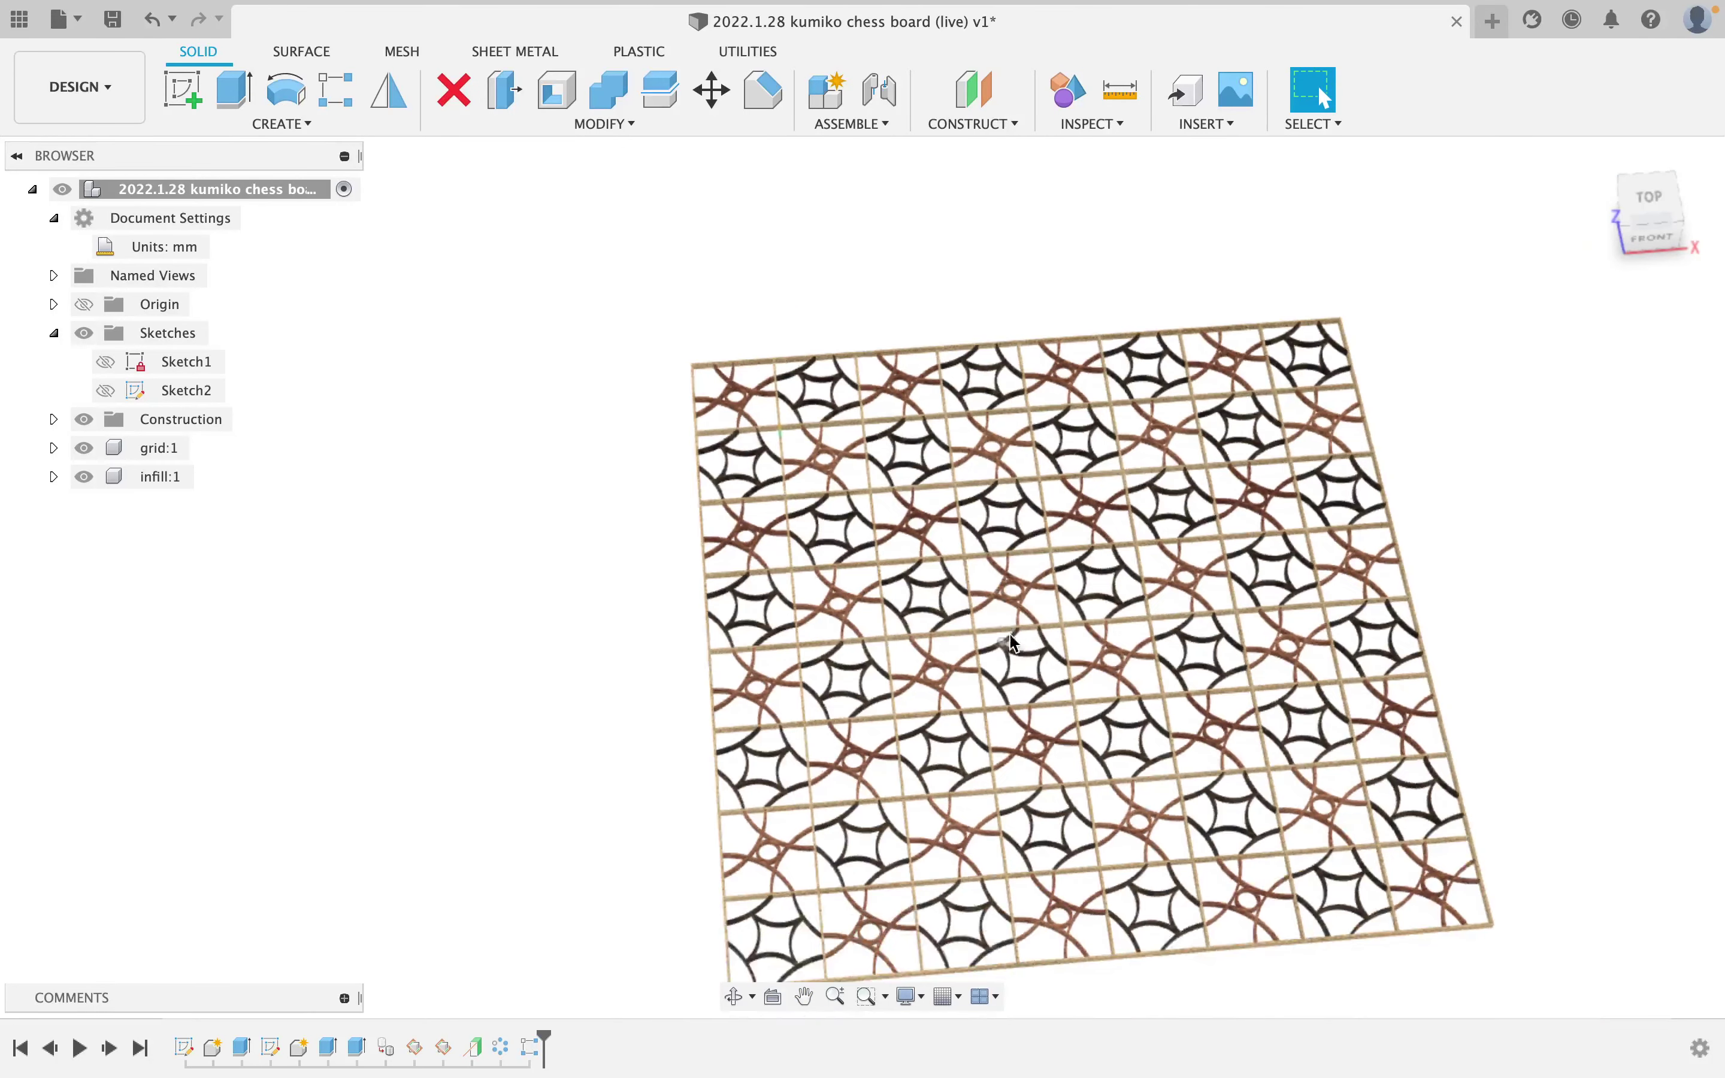
middle_click_drag(1010, 630, 943, 546)
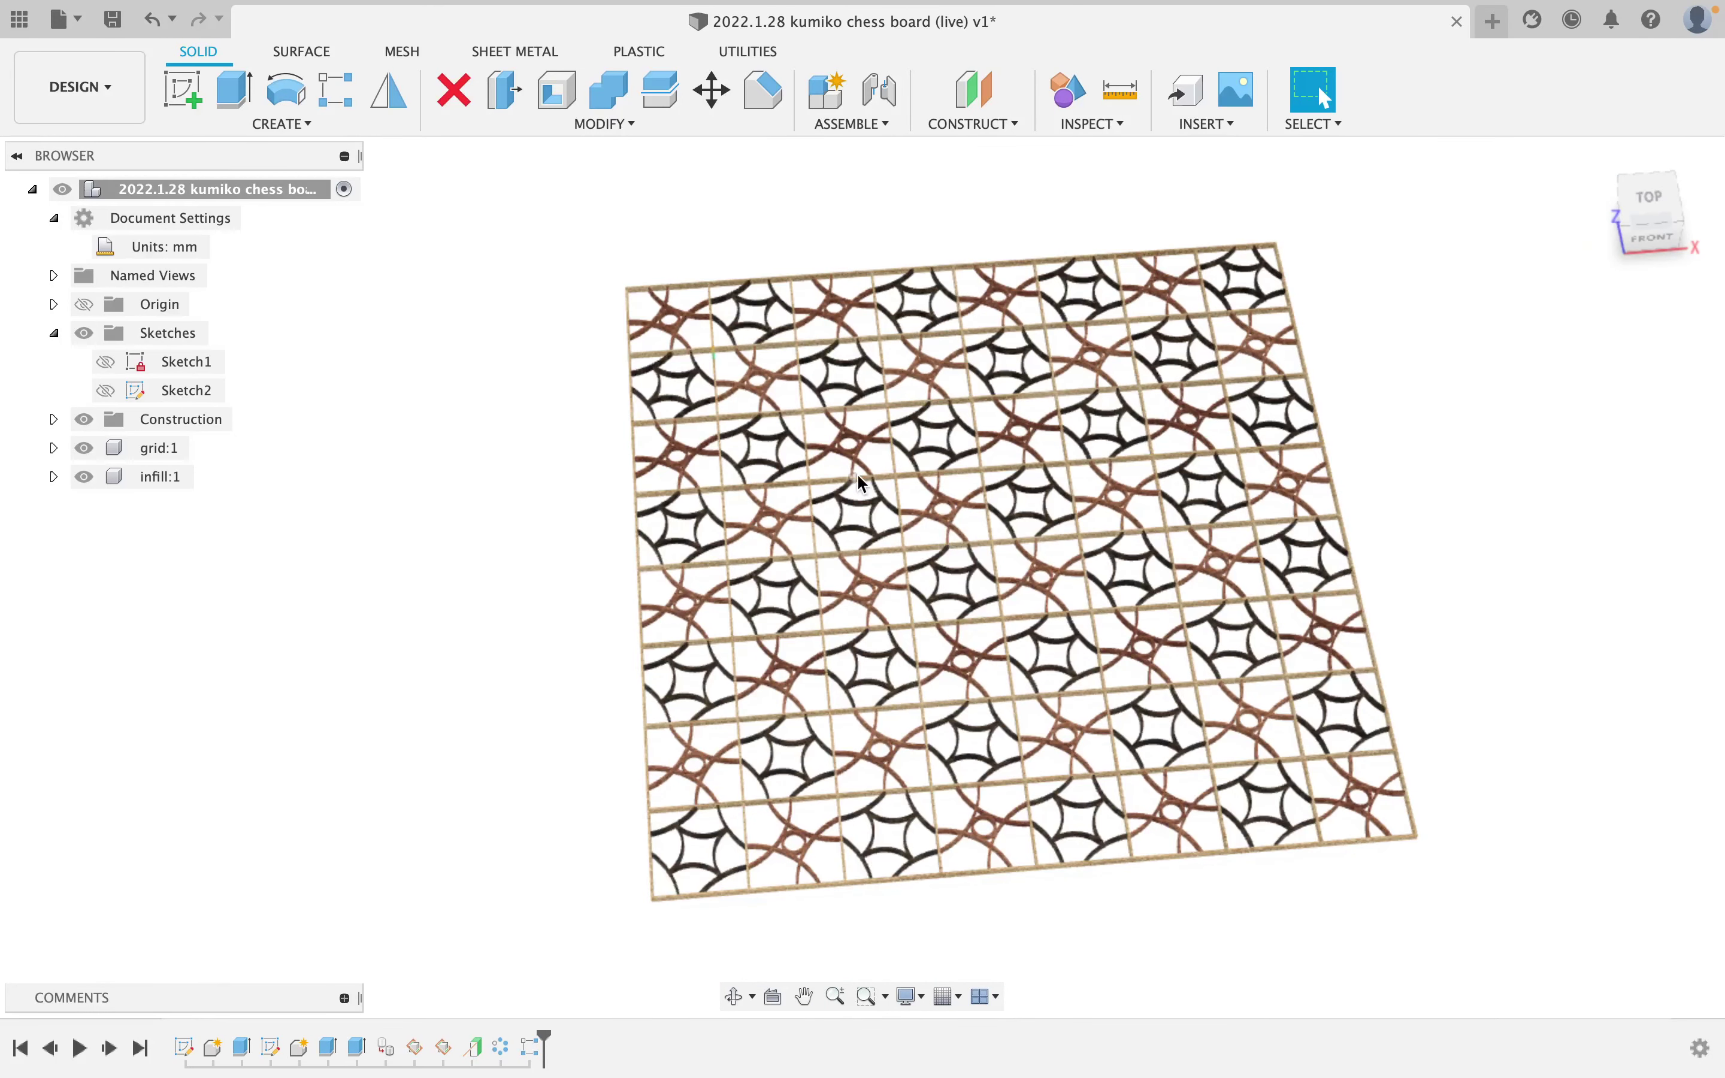
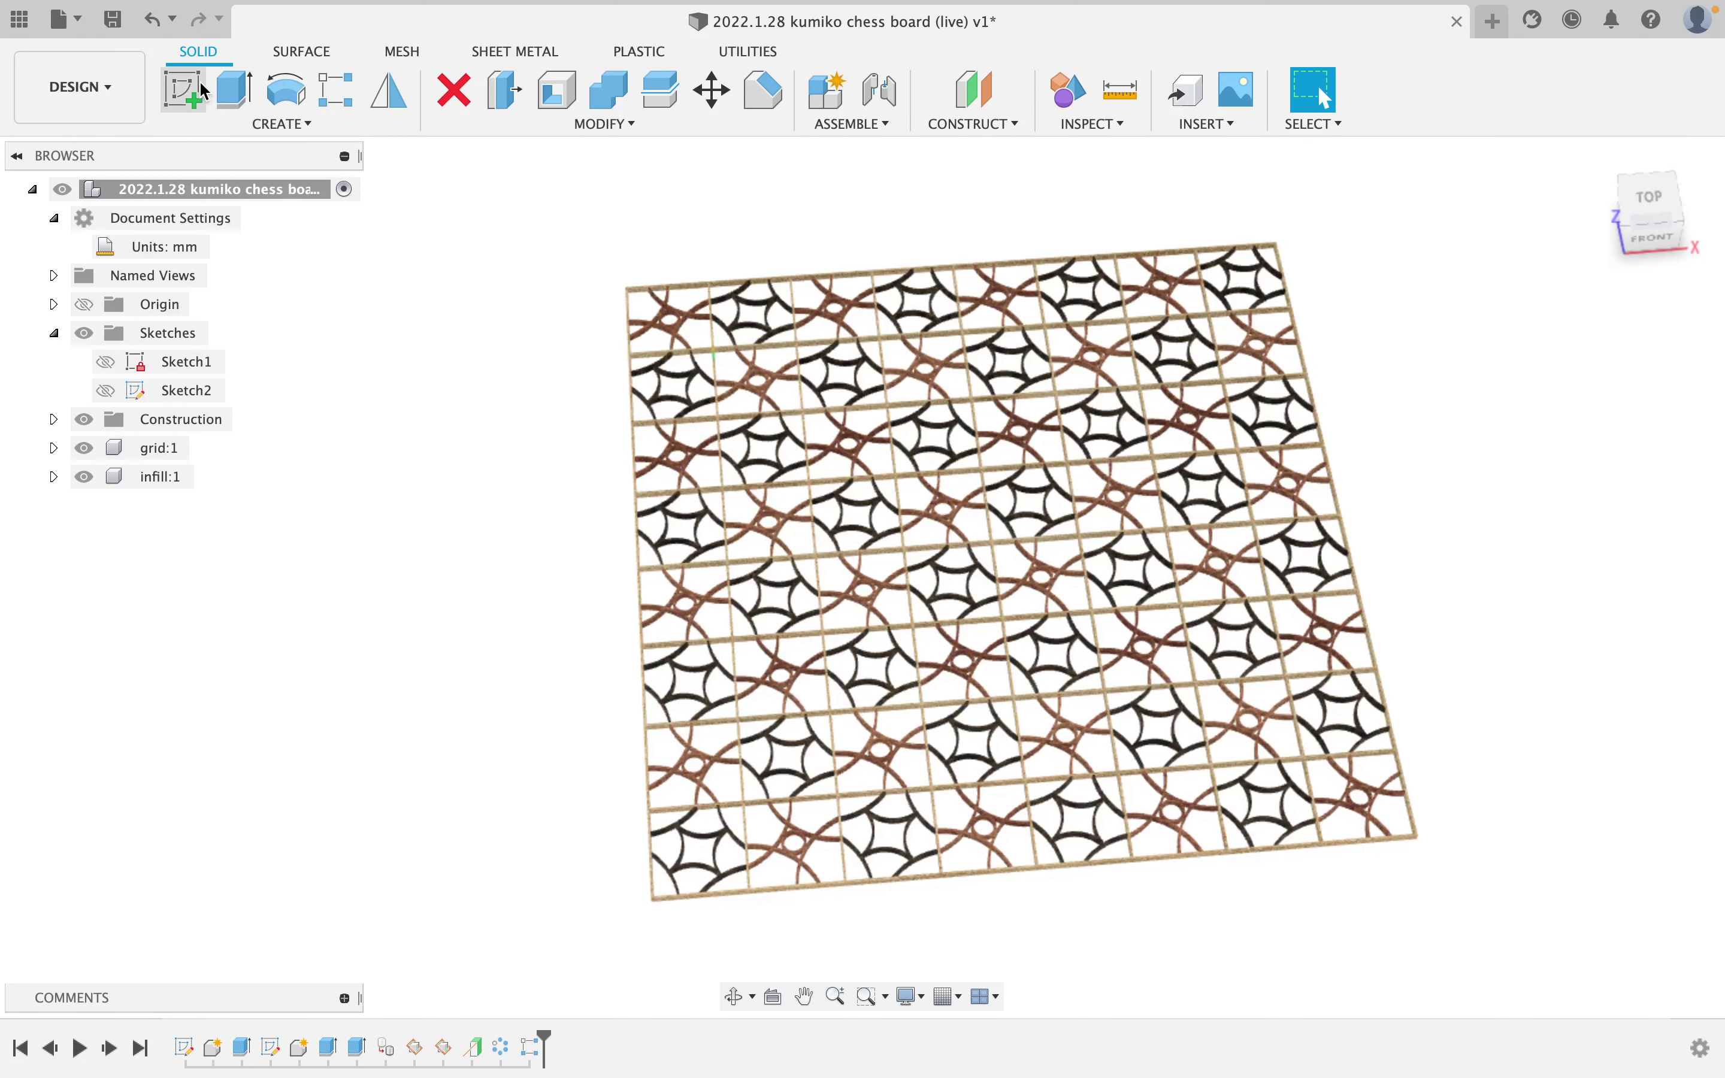
Start a new sketch on the horizontal XY origin plane.
left_click(173, 93)
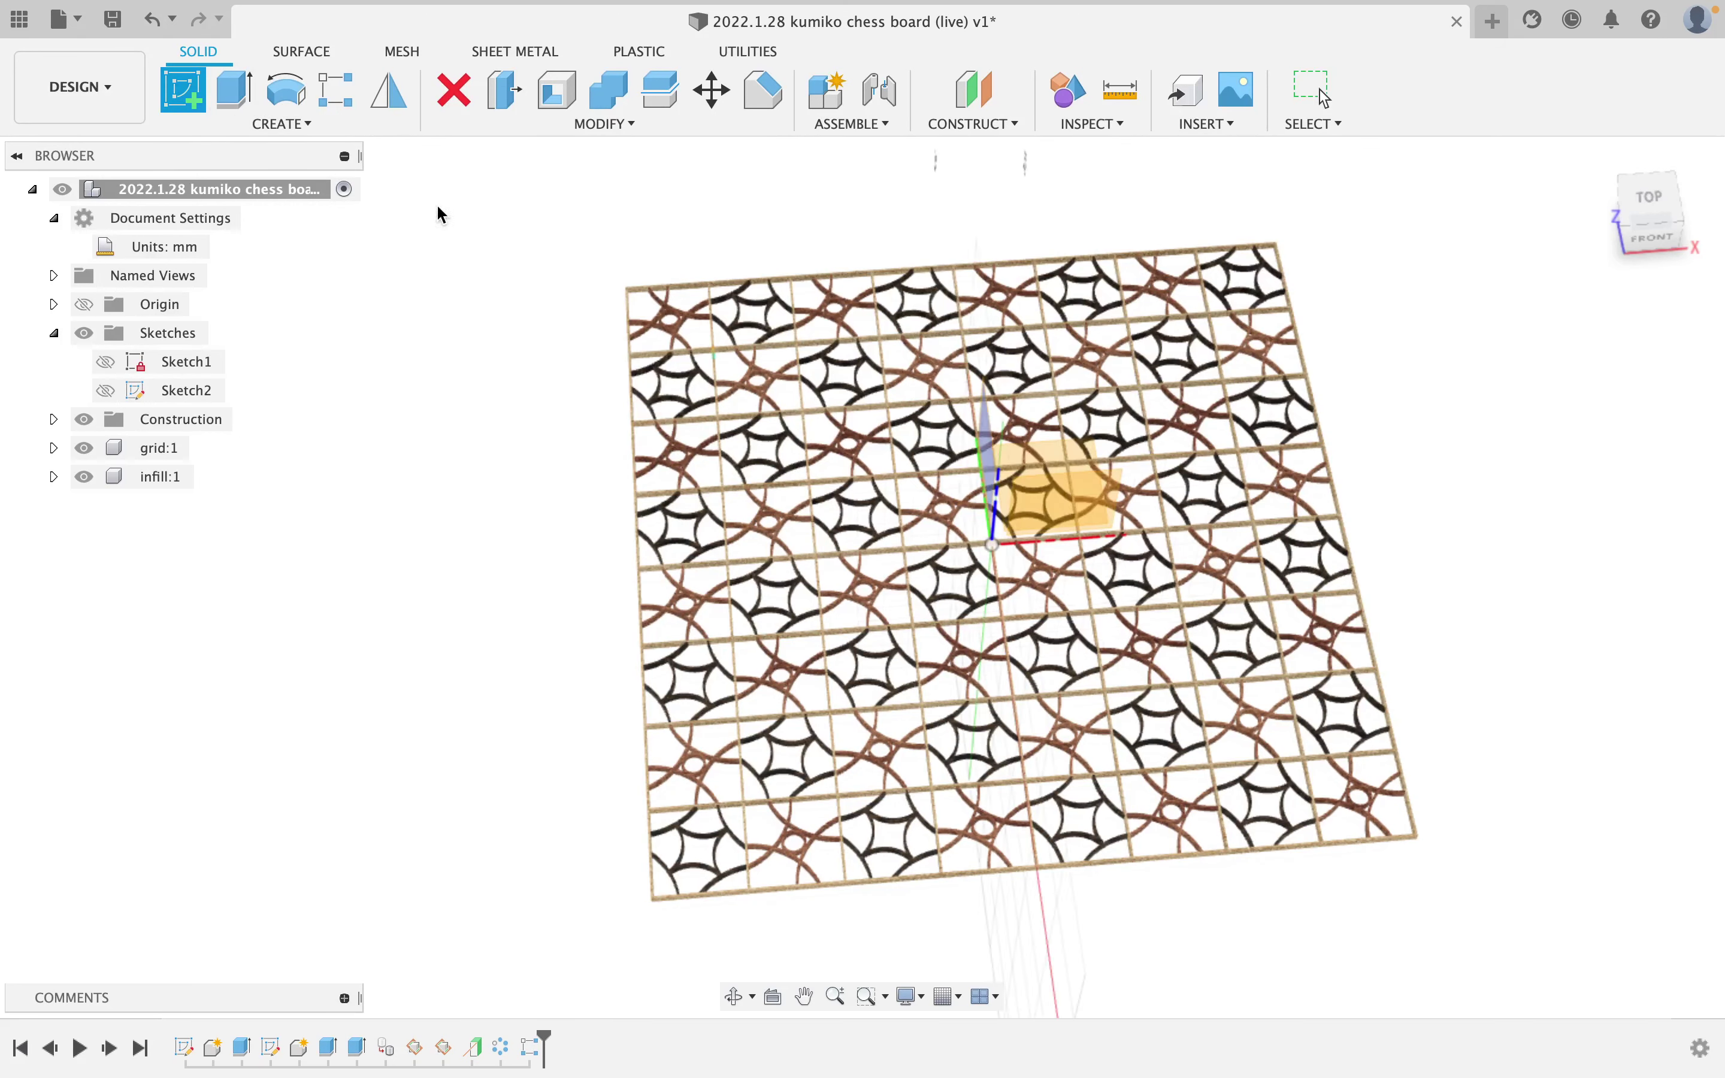
scroll(927, 460, "up", 5)
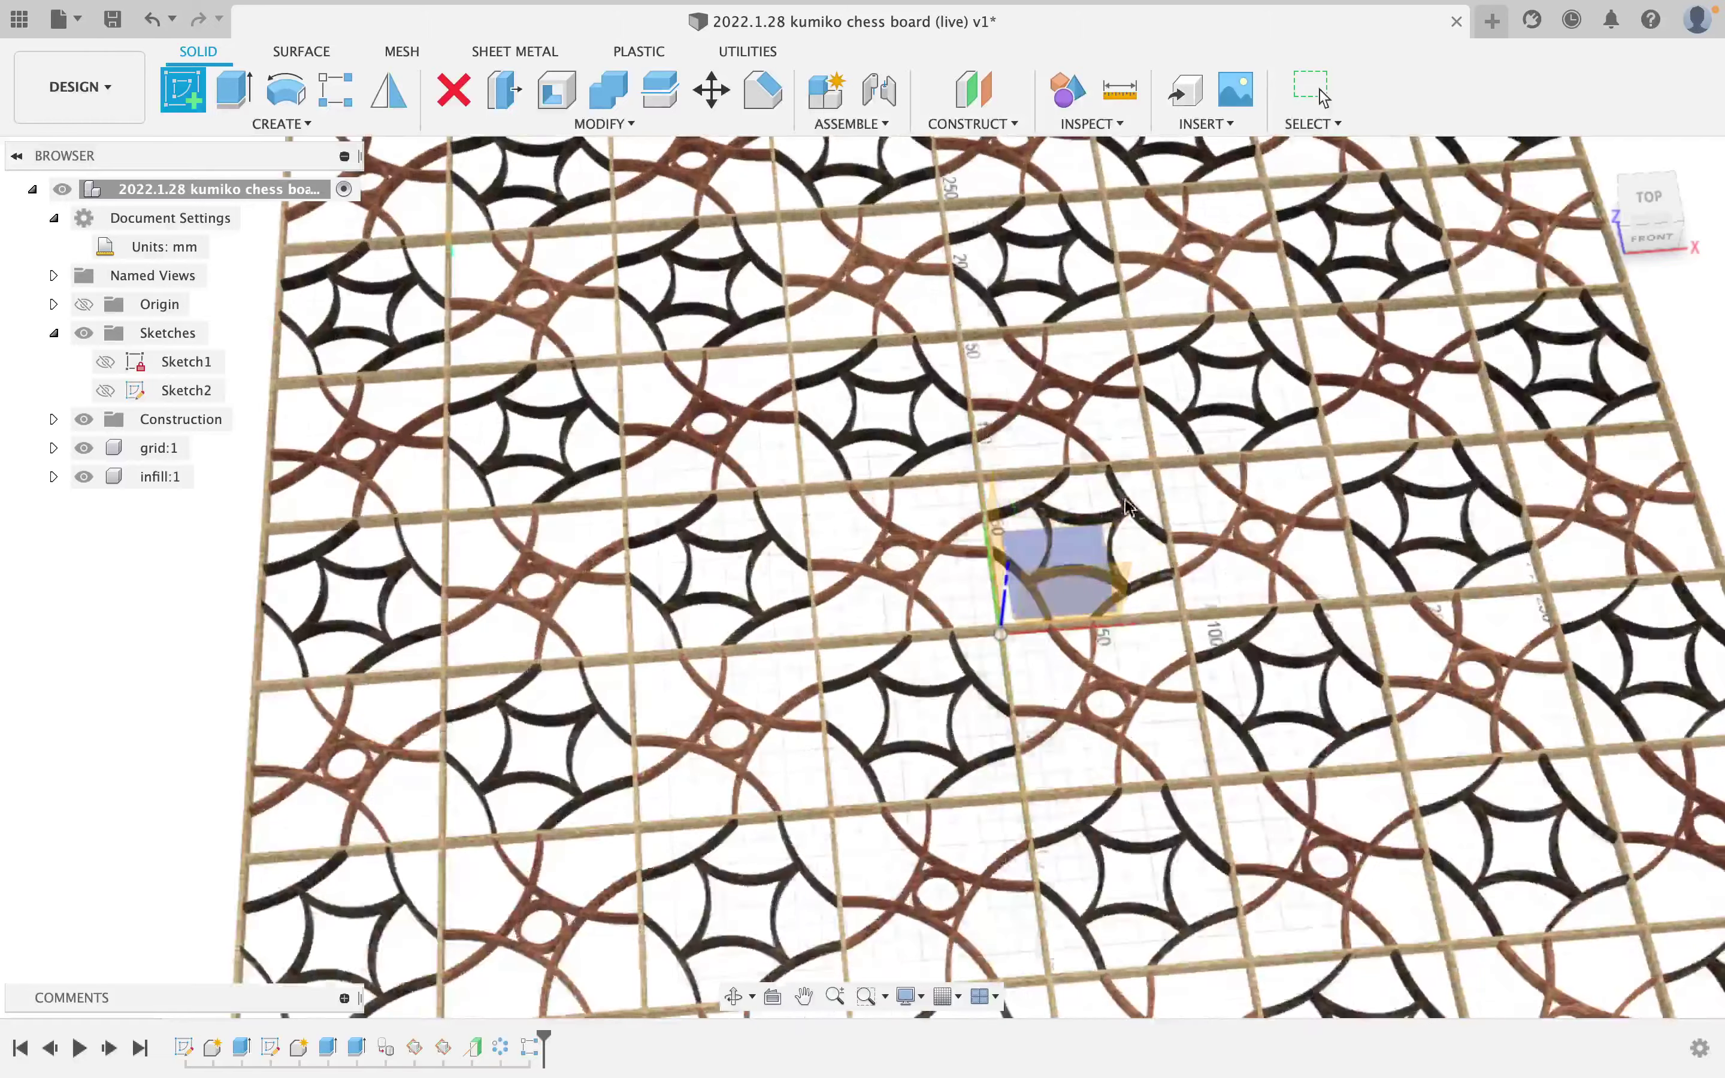
left_click(1095, 538)
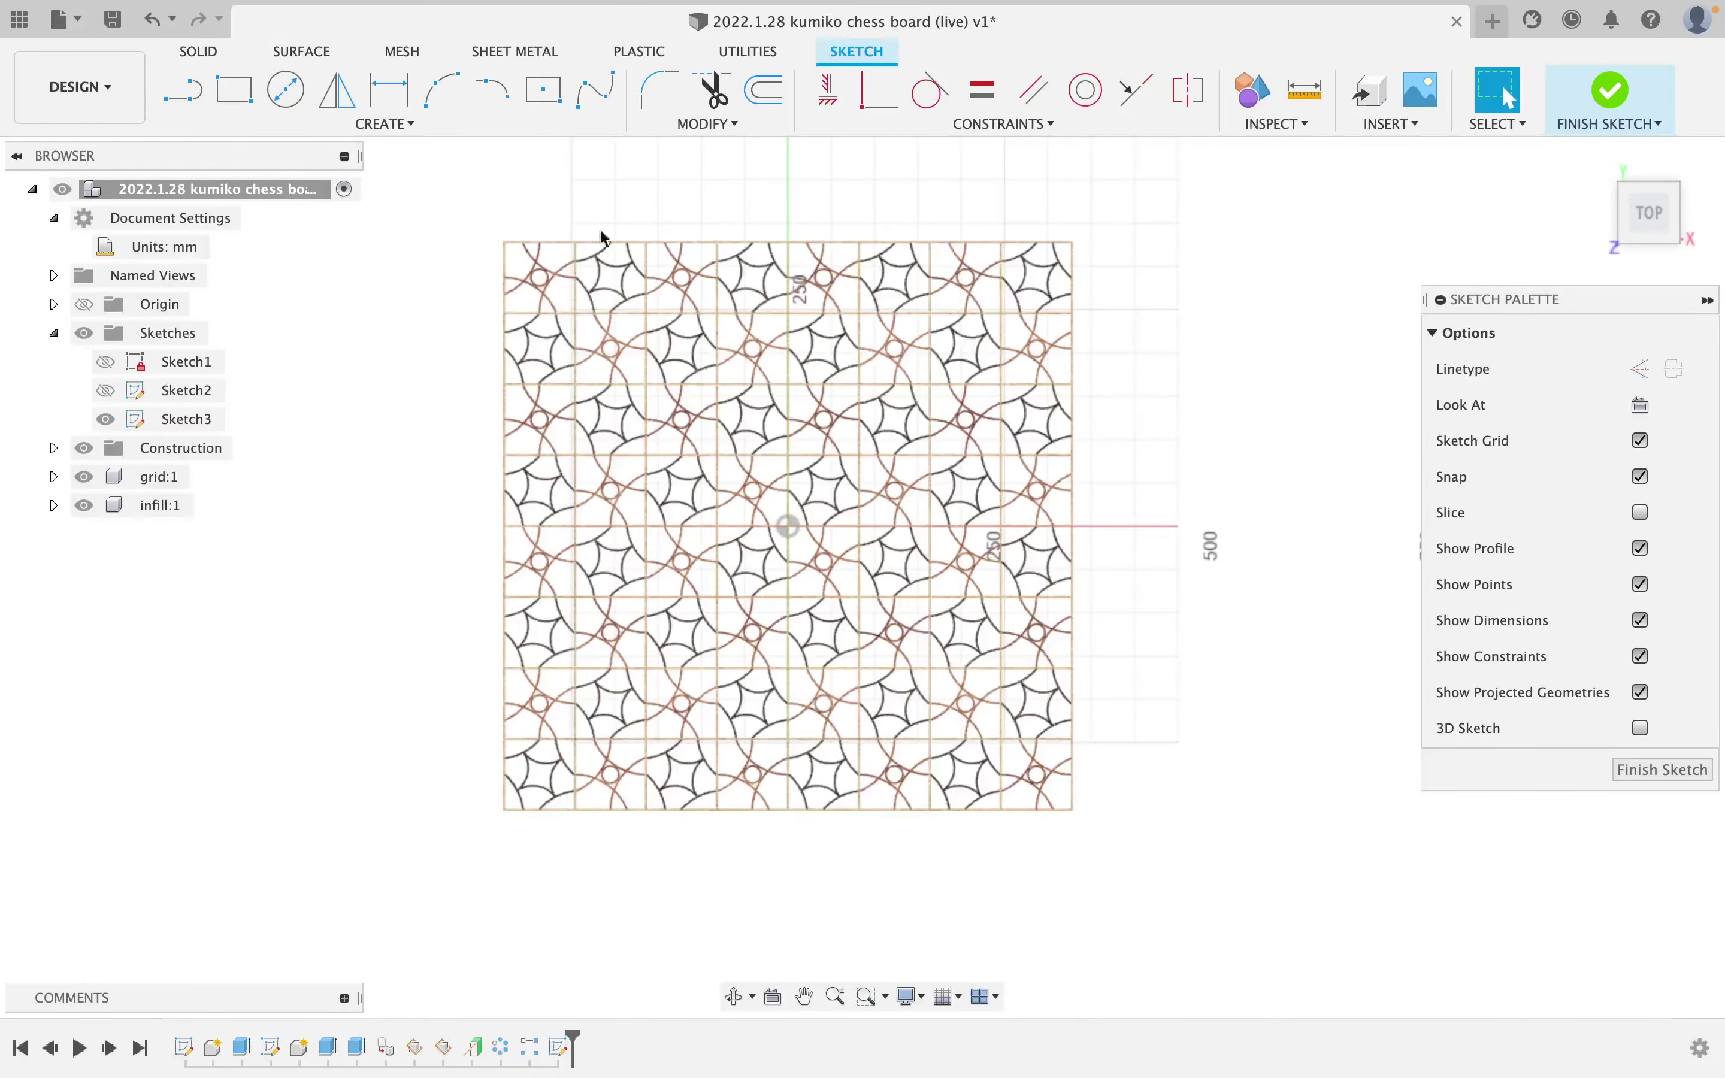
Start projecting the grid's outline into the sketch, picking the outer edges on its far and -X sides.
key("p")
scroll(627, 297, "up", 4)
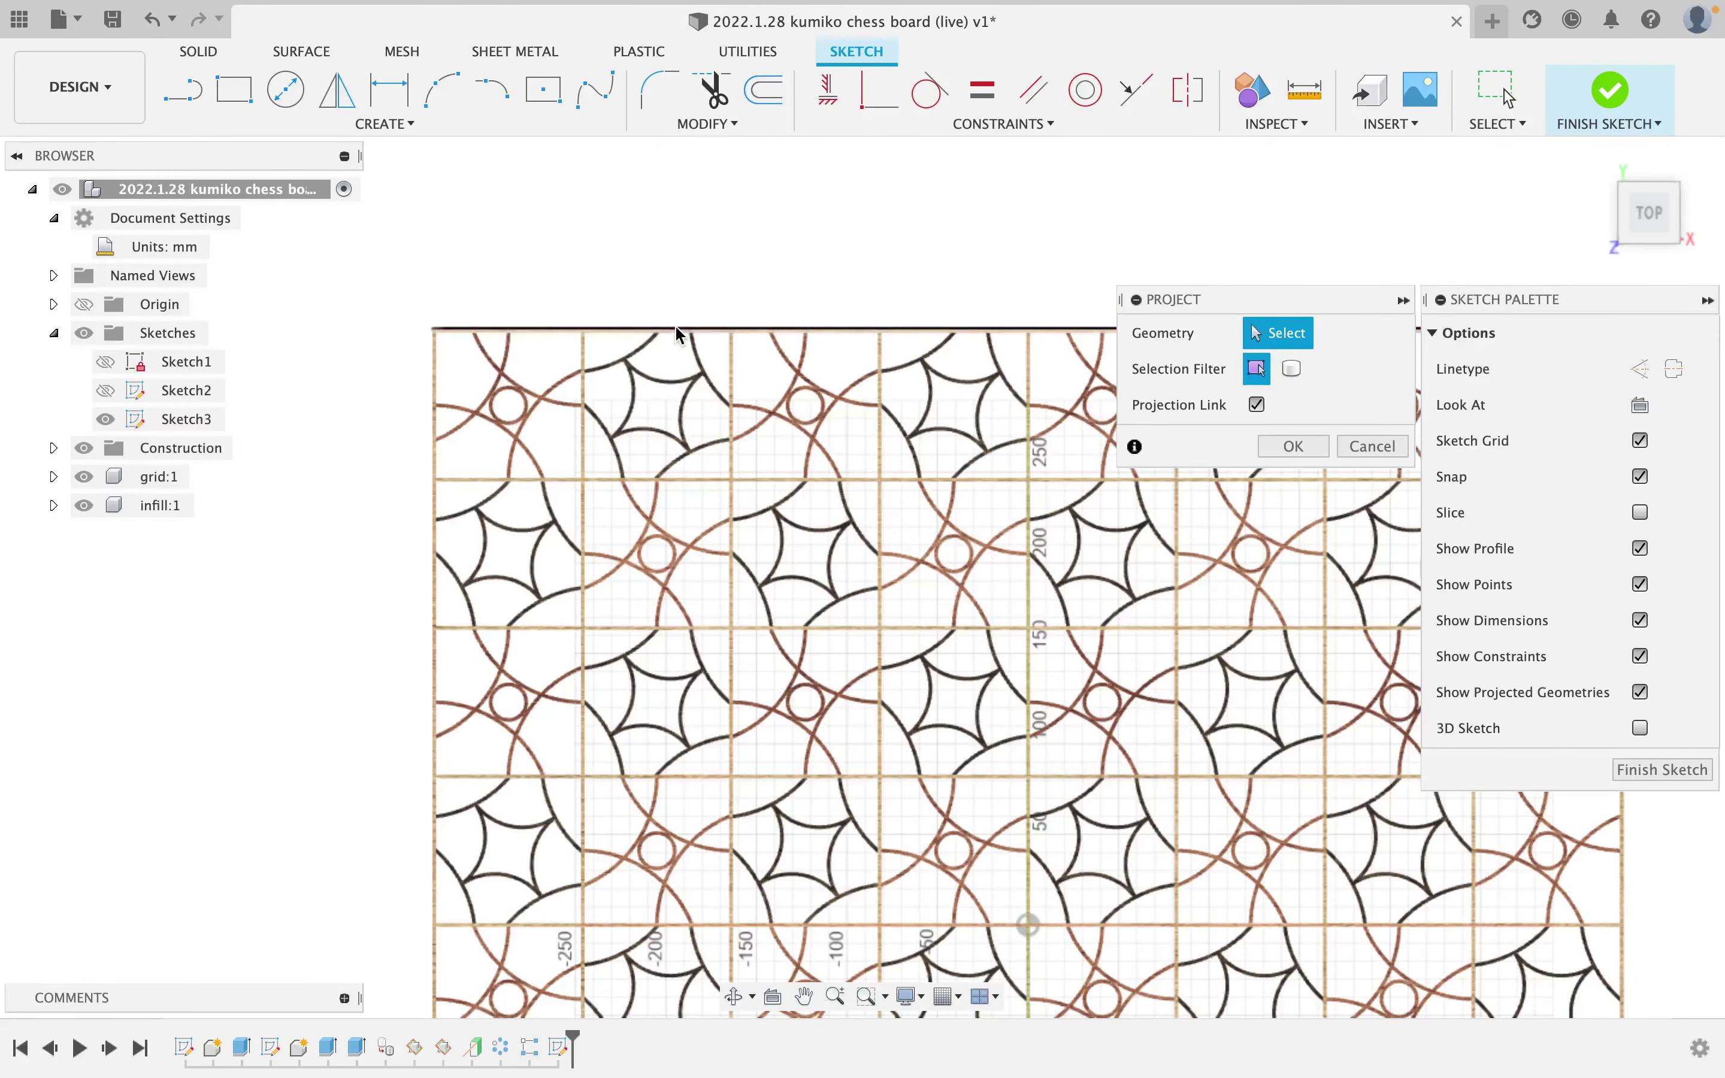
left_click(660, 332)
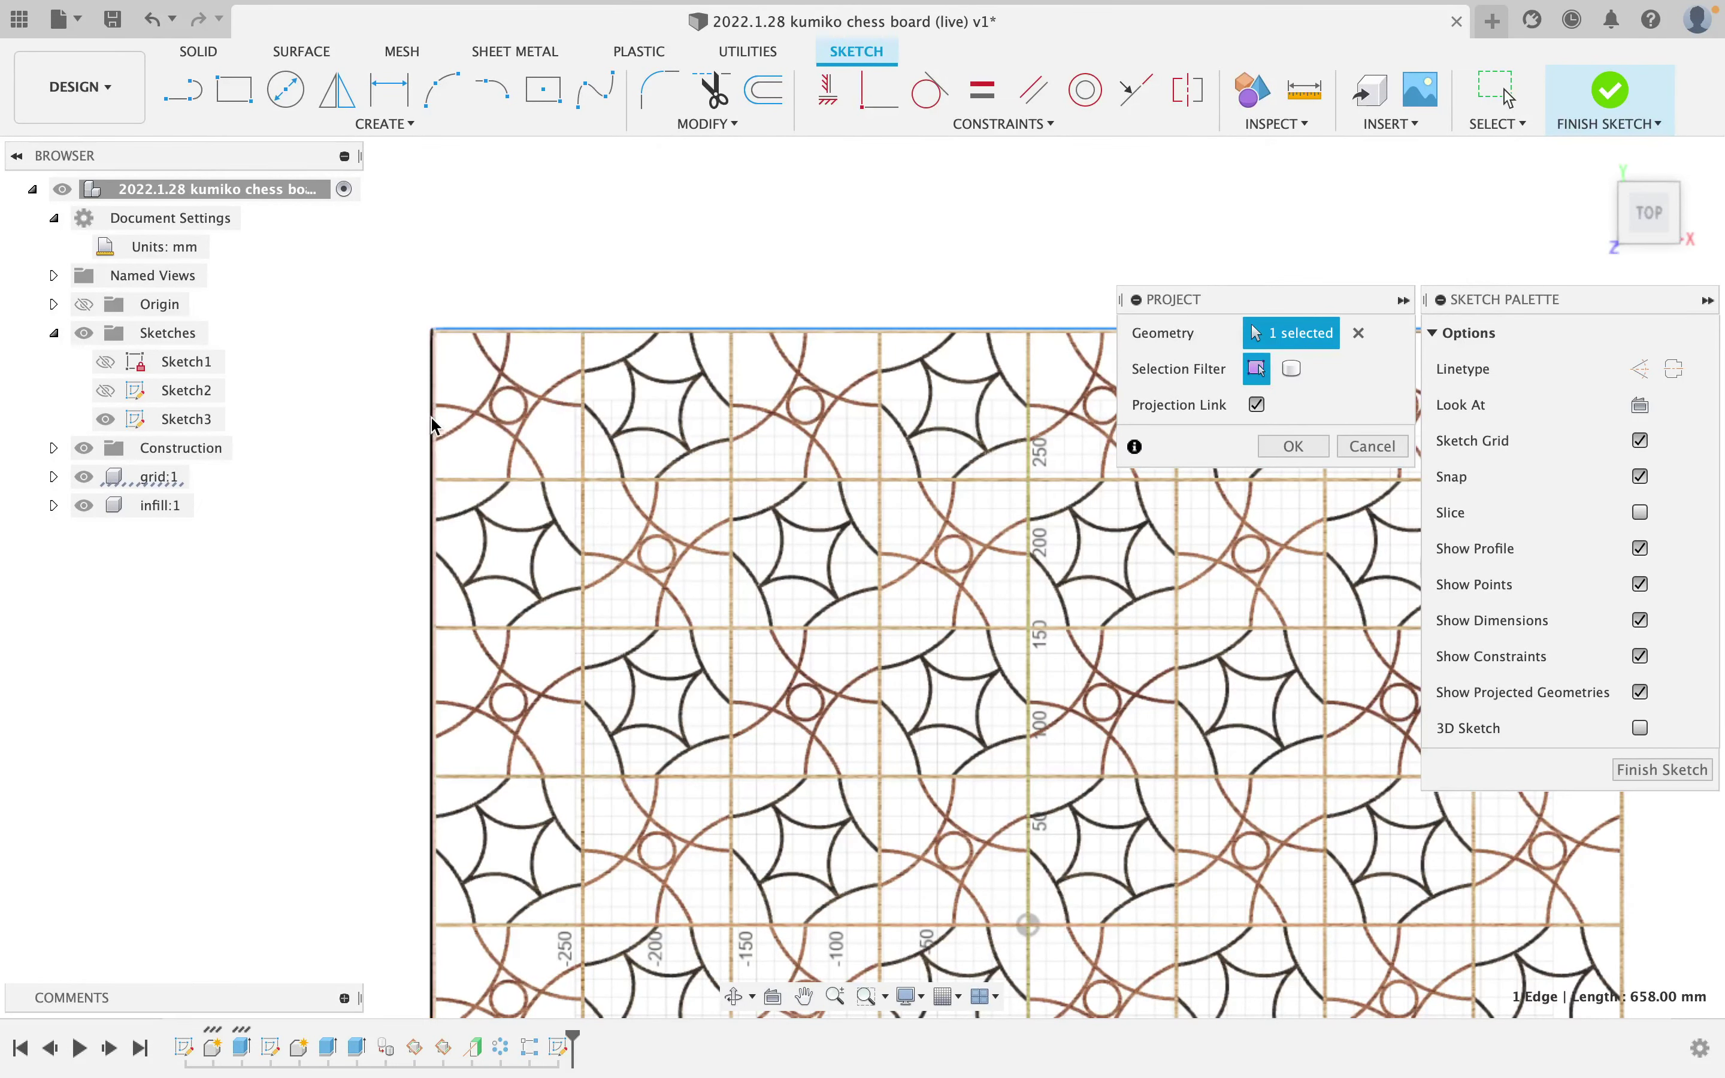
left_click(432, 450)
Add the grid's outer edges on the +X and near sides to the projection and complete it.
scroll(891, 529, "down", 5)
middle_click_drag(1103, 634, 663, 435)
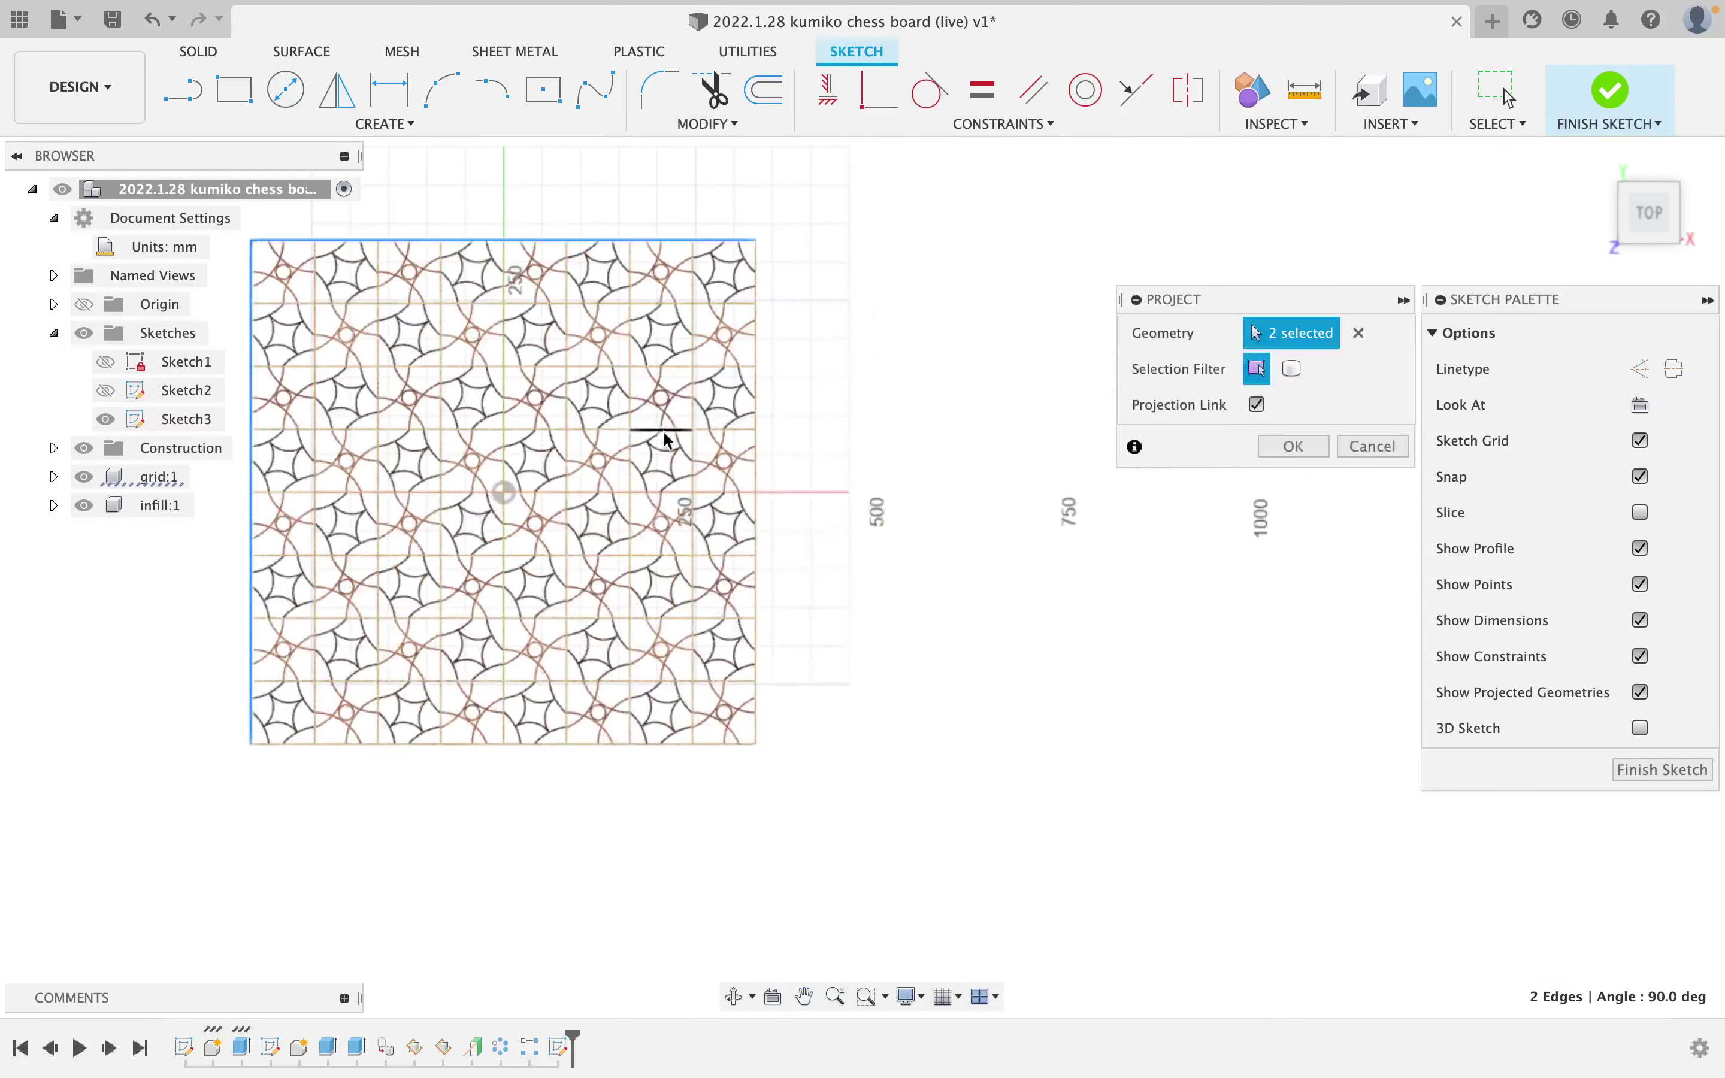
scroll(778, 460, "up", 4)
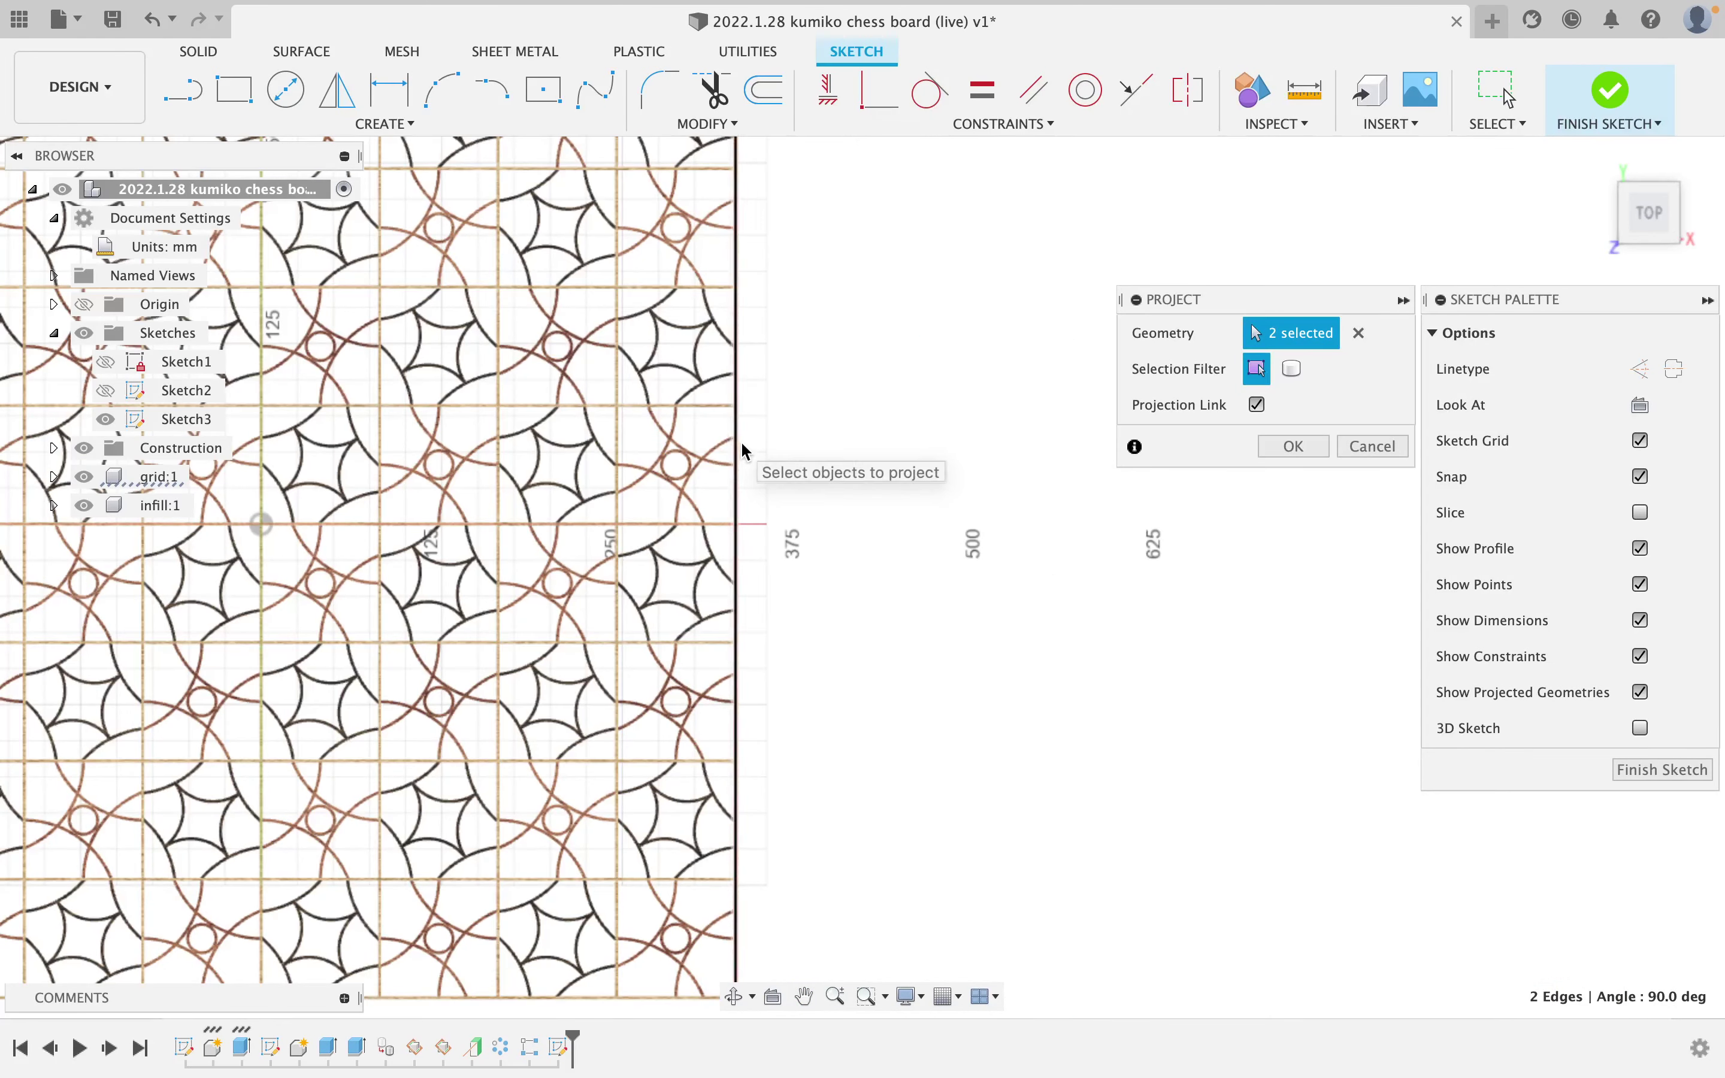
scroll(740, 447, "up", 5)
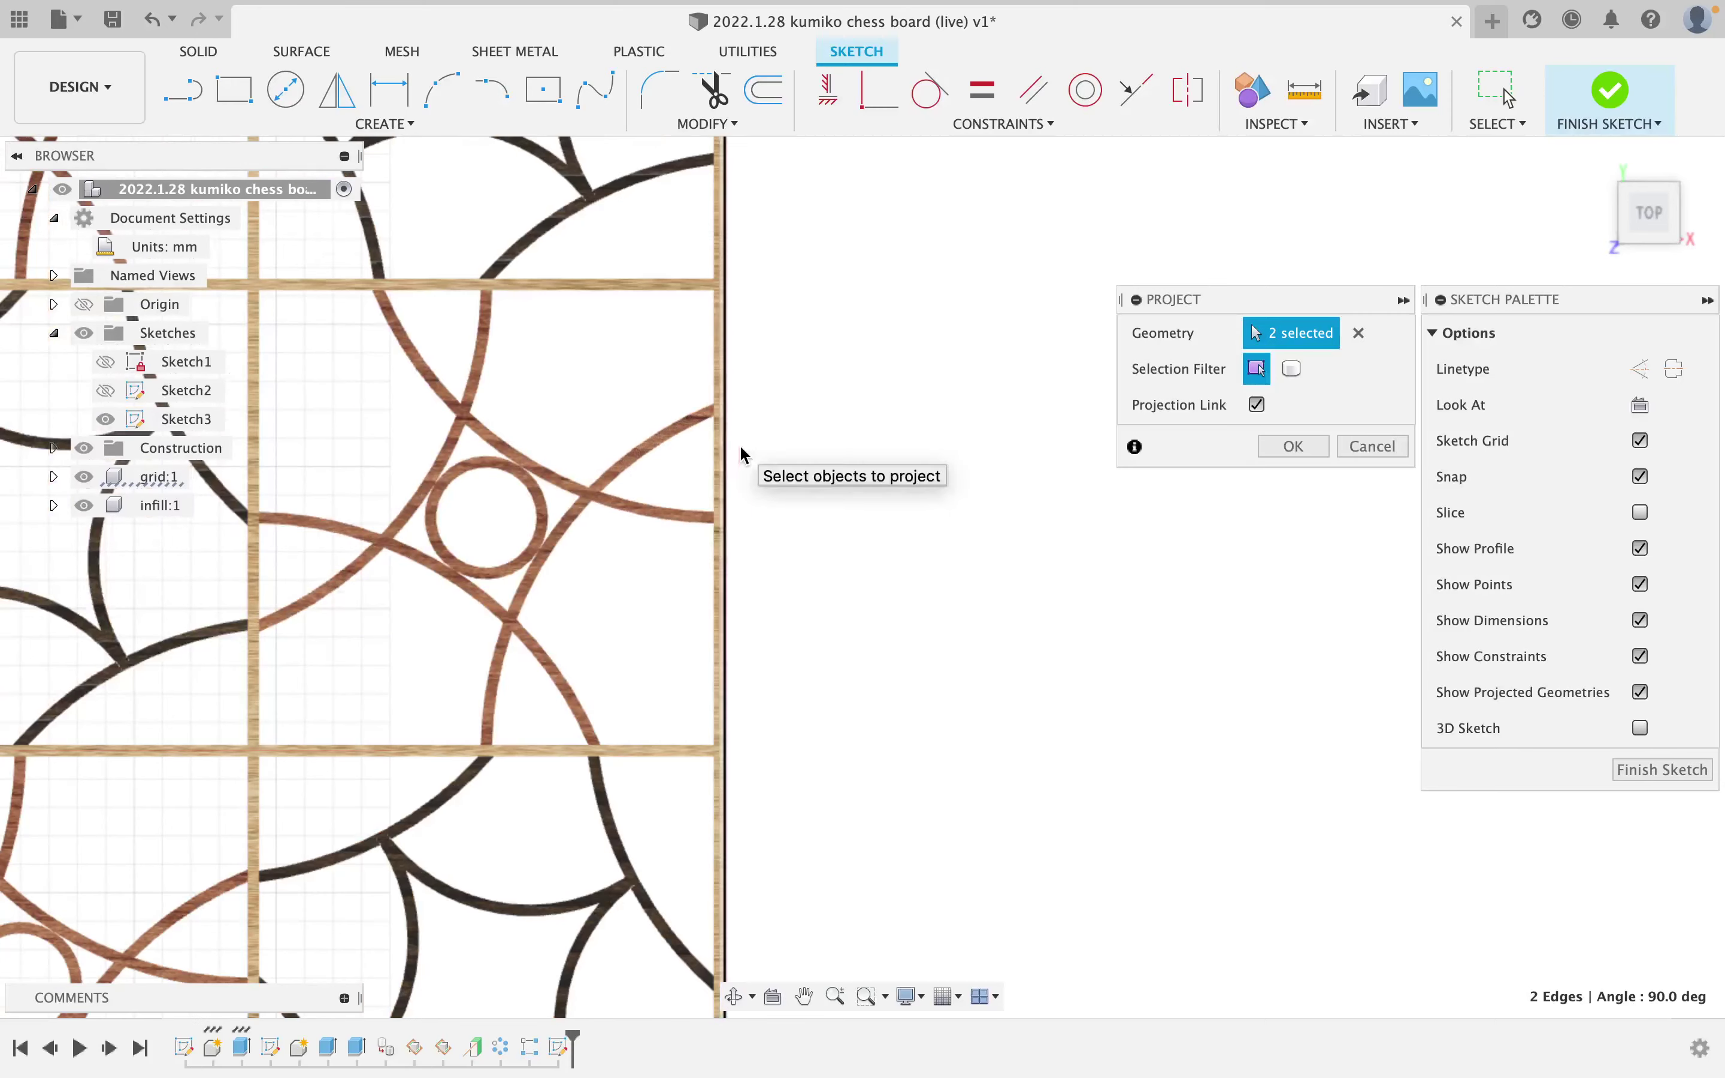
left_click(720, 468)
scroll(797, 865, "down", 3)
middle_click_drag(794, 860, 863, 448)
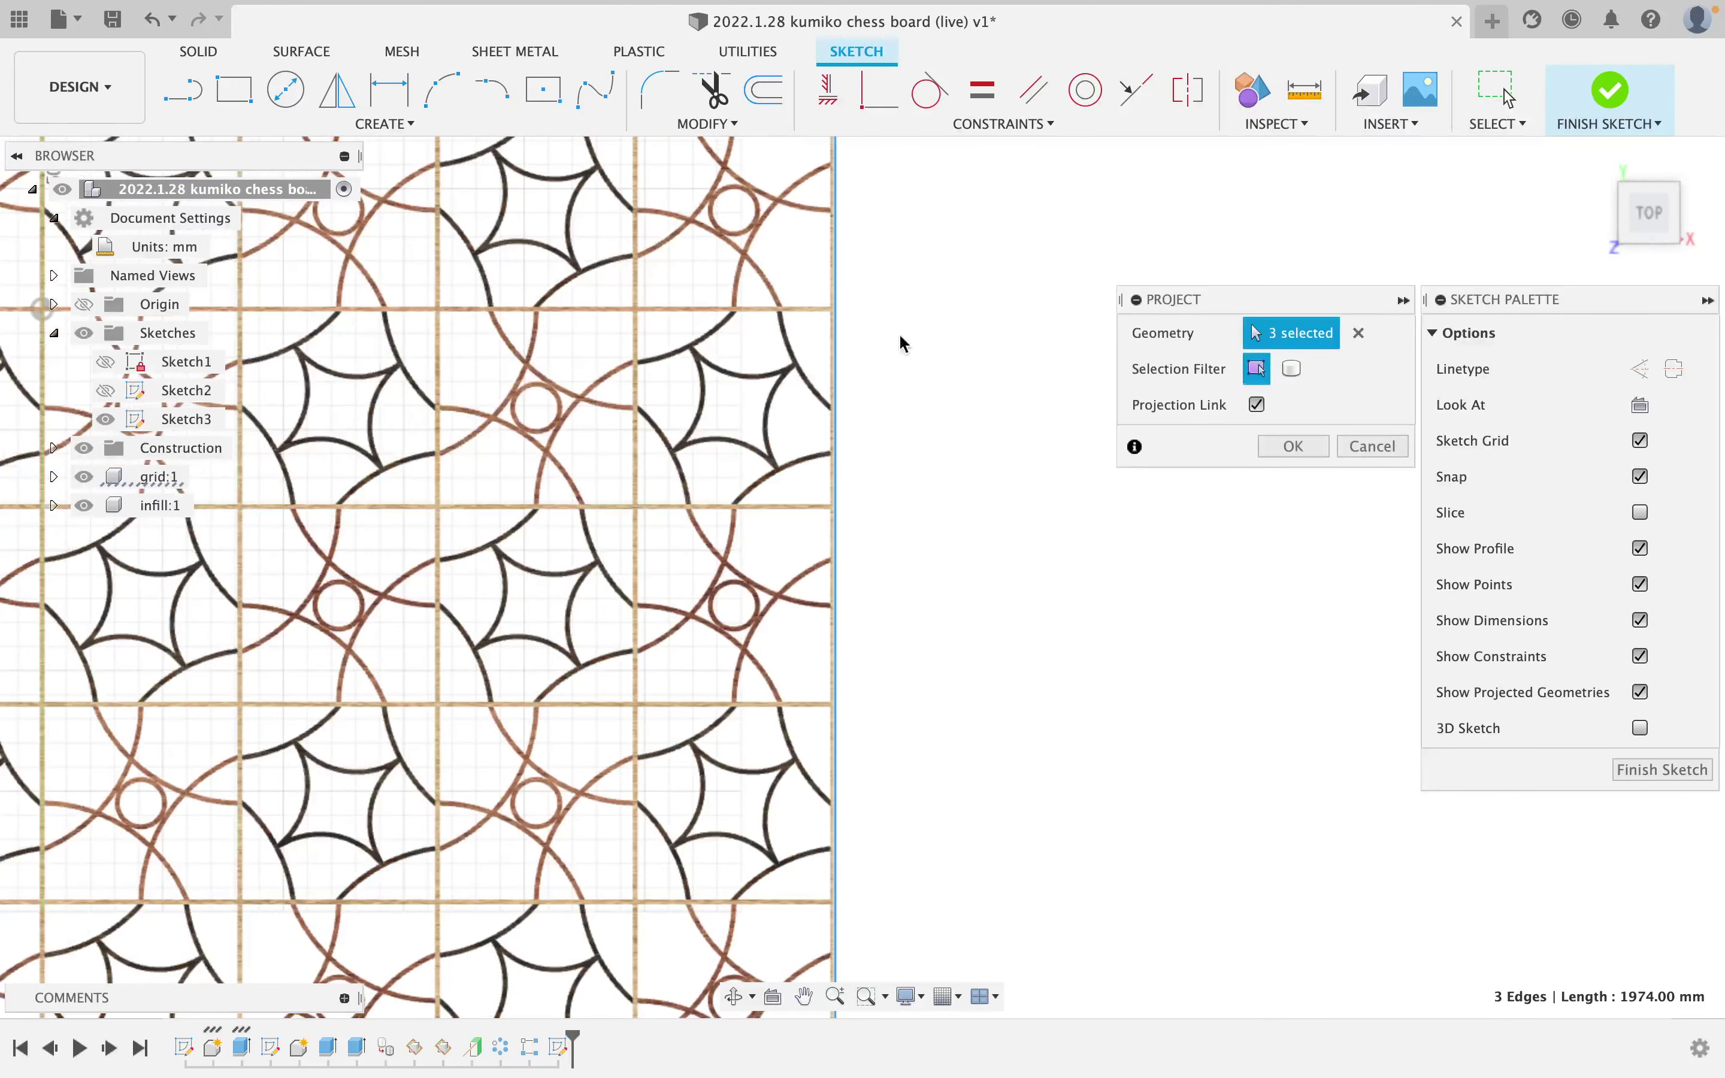
mouse_move(943, 891)
middle_mouse_down()
mouse_move(901, 659)
mouse_move(905, 385)
middle_mouse_up()
scroll(748, 630, "up", 5)
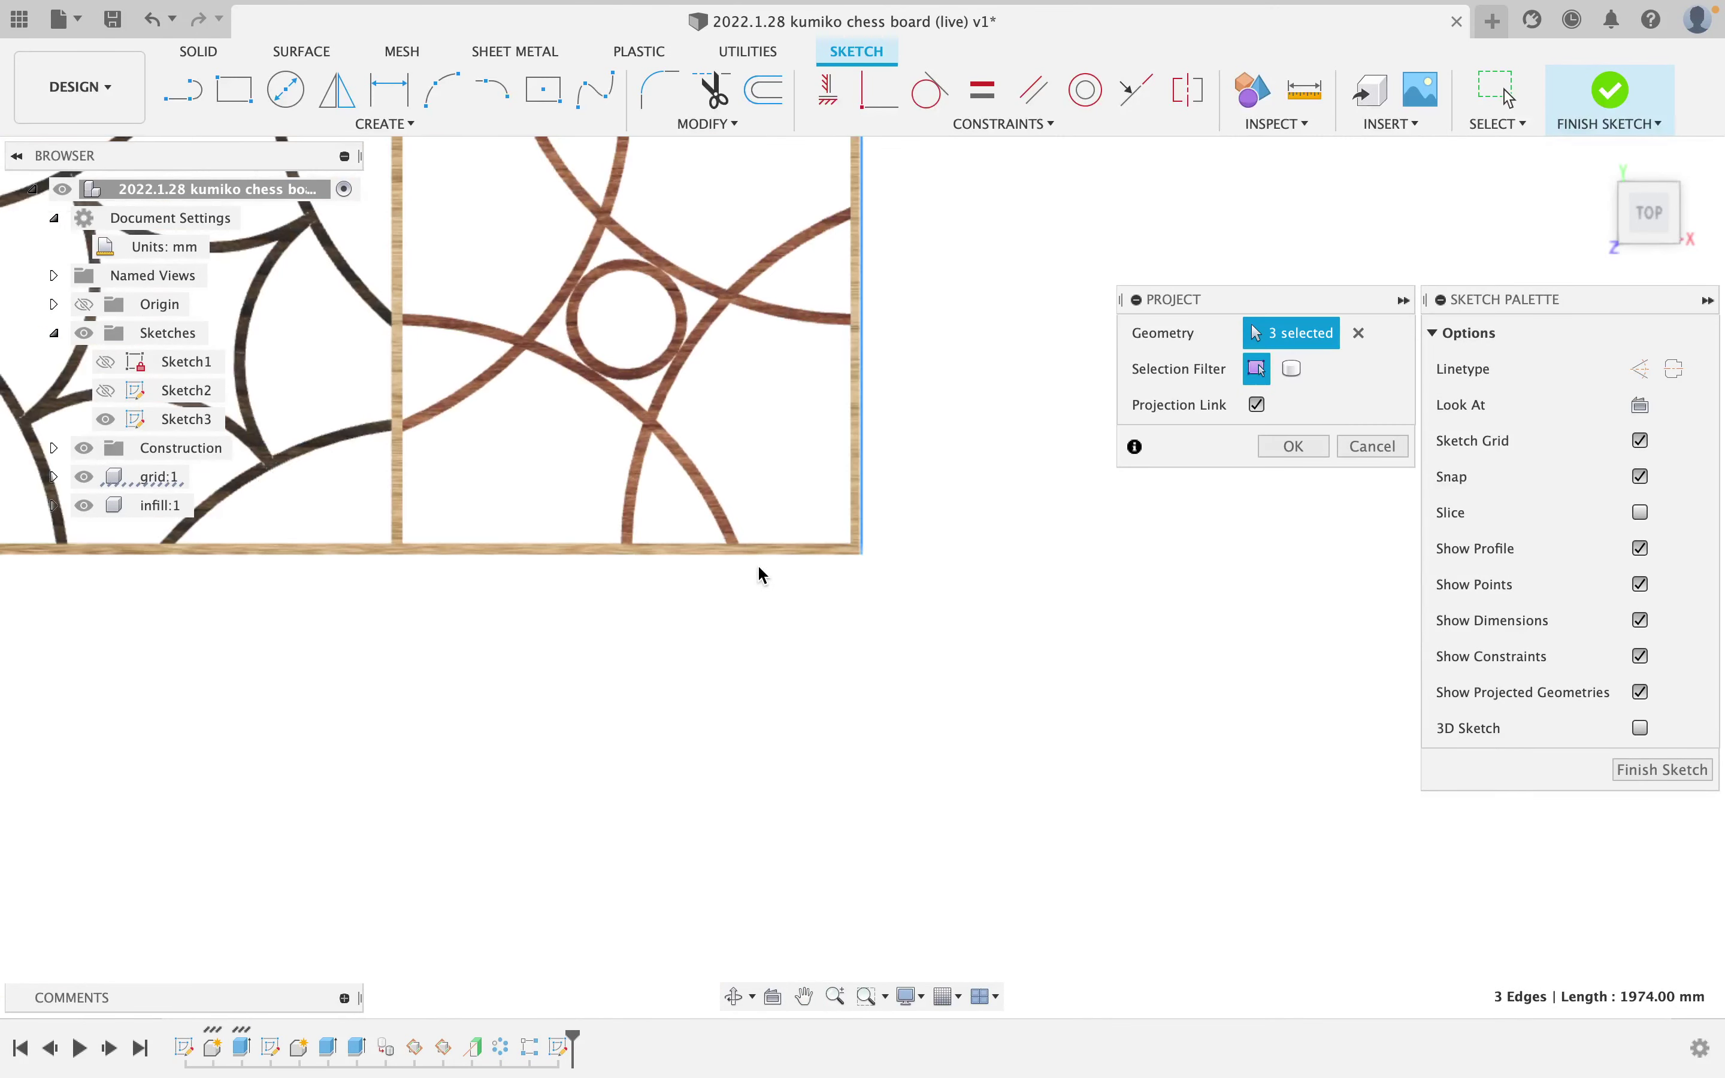
left_click(757, 554)
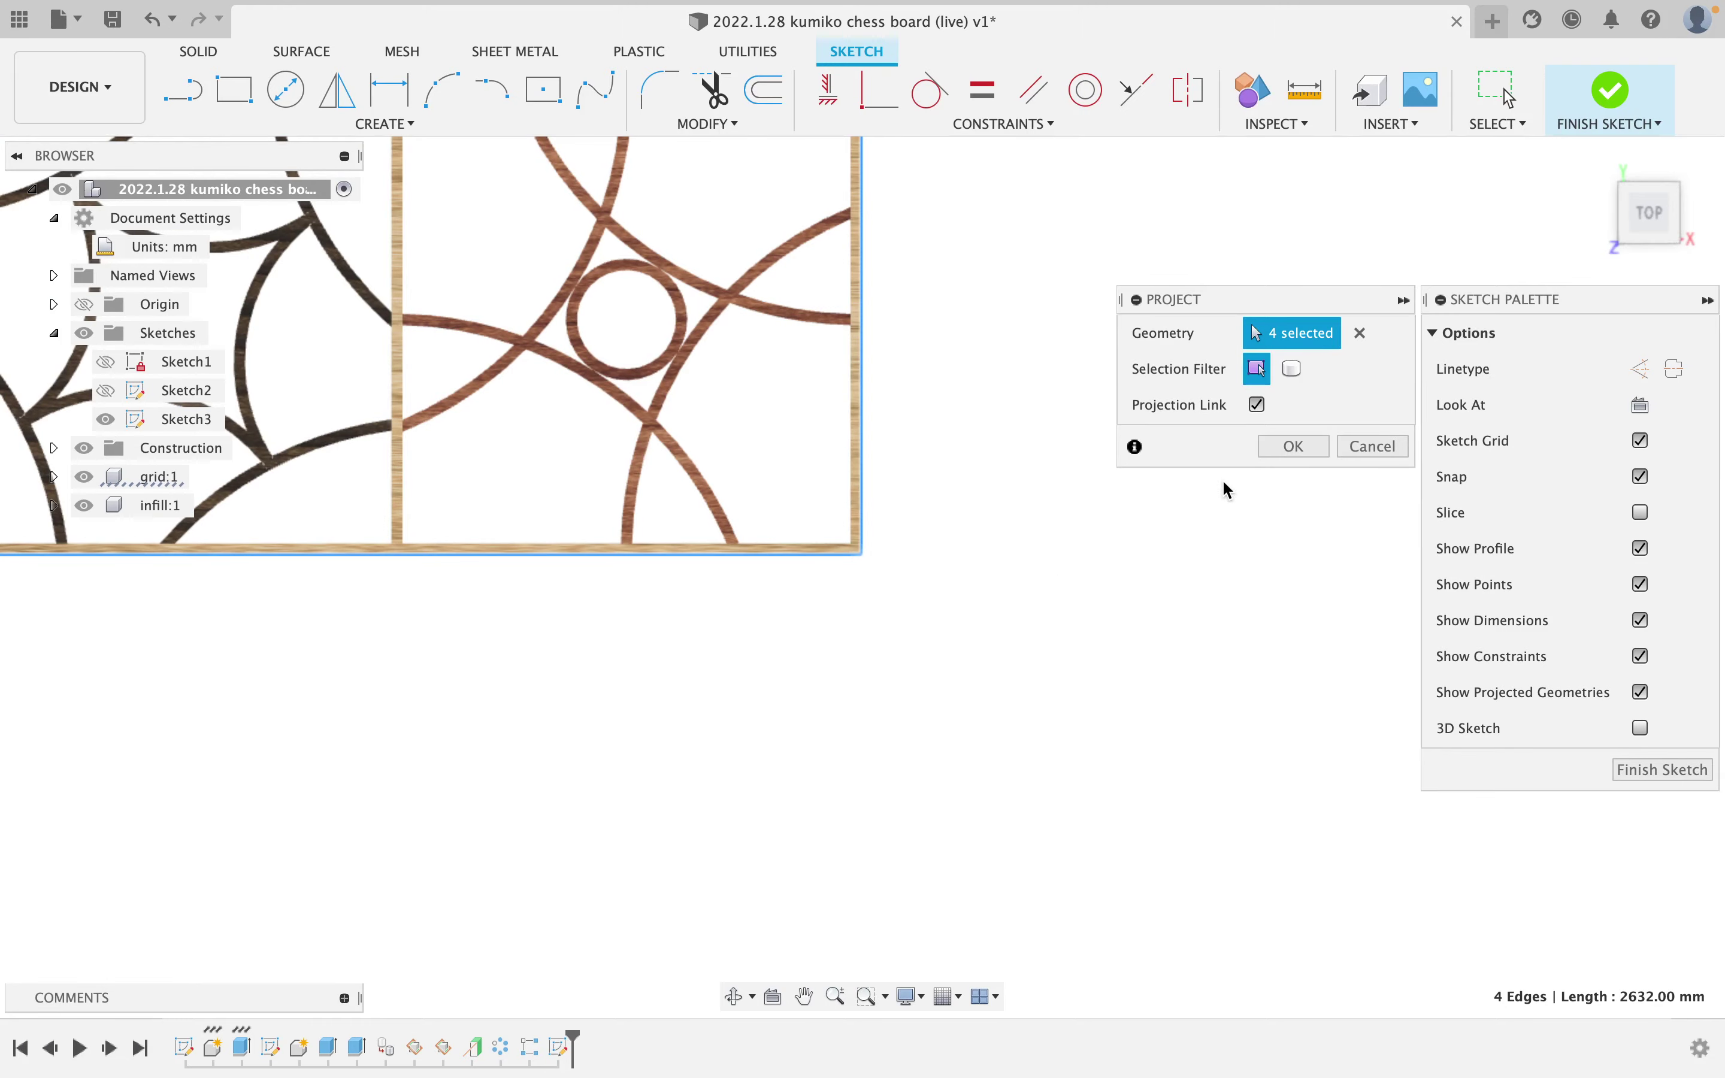
left_click(1293, 447)
Draw a center rectangle from the origin around the board, about 88 mm outside the projected outline.
scroll(828, 706, "down", 6)
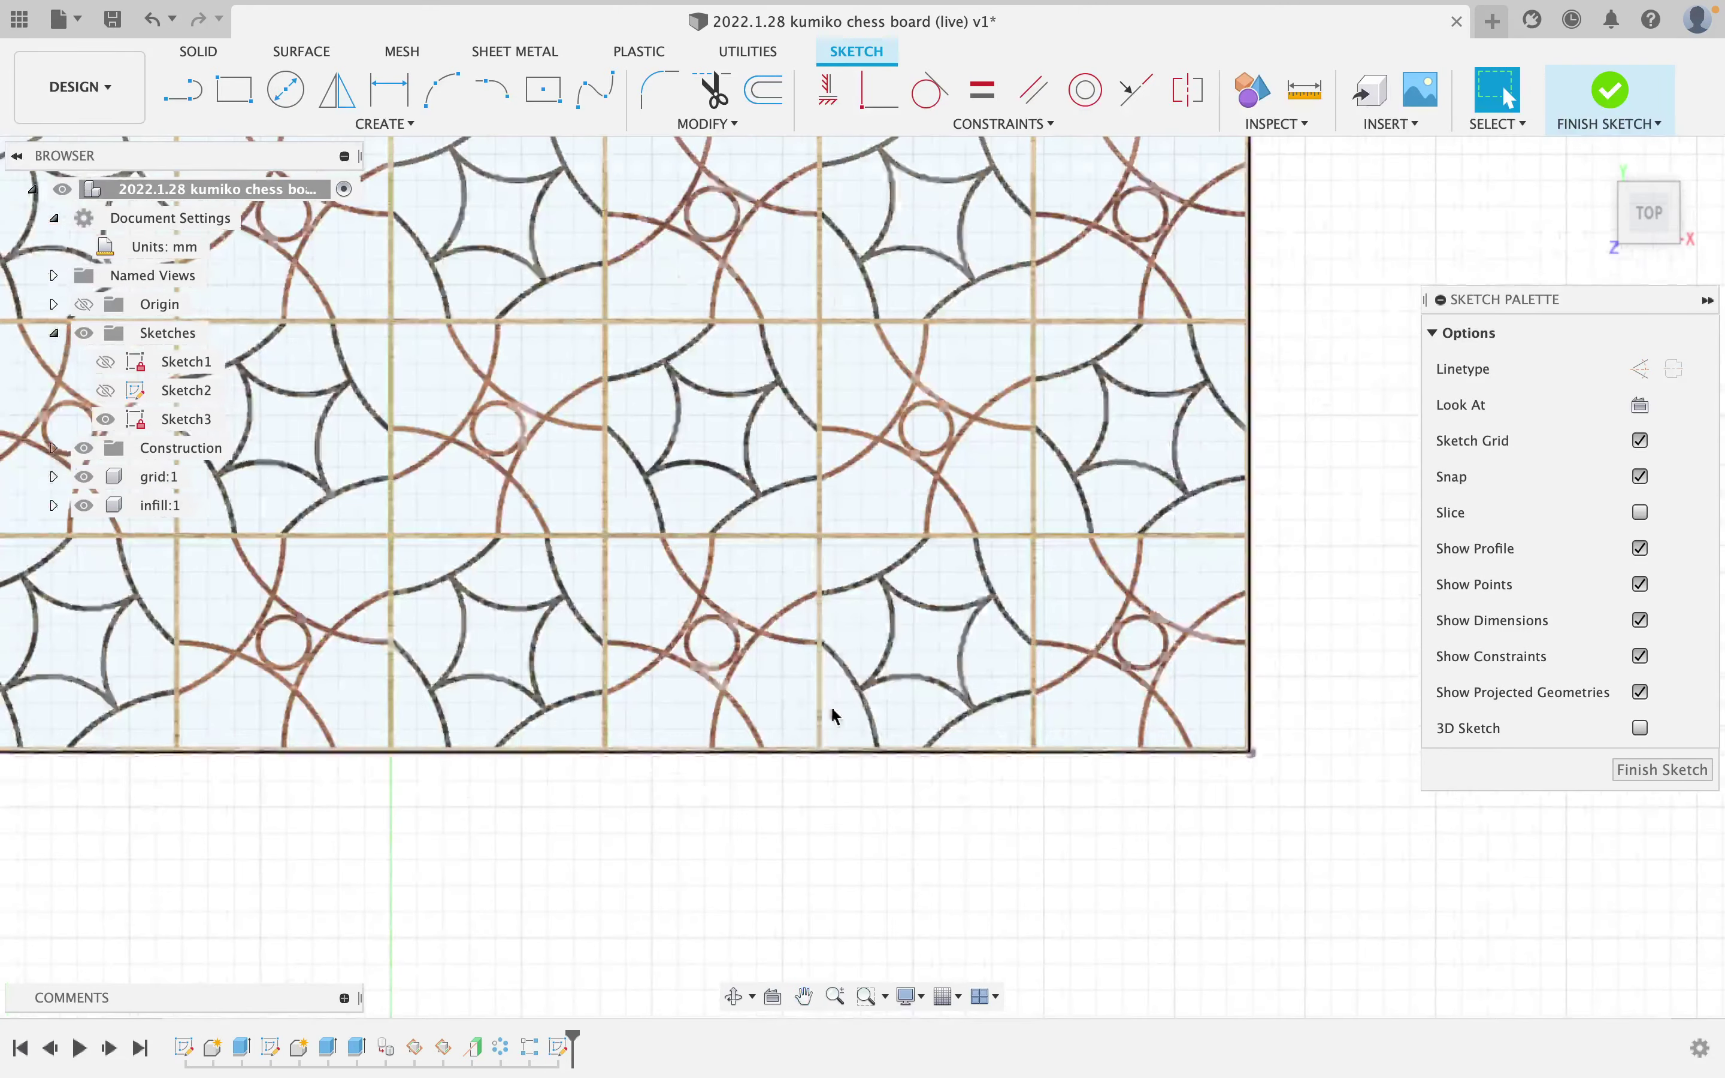
scroll(795, 681, "down", 5)
scroll(642, 546, "down", 4)
middle_click_drag(648, 499, 761, 576)
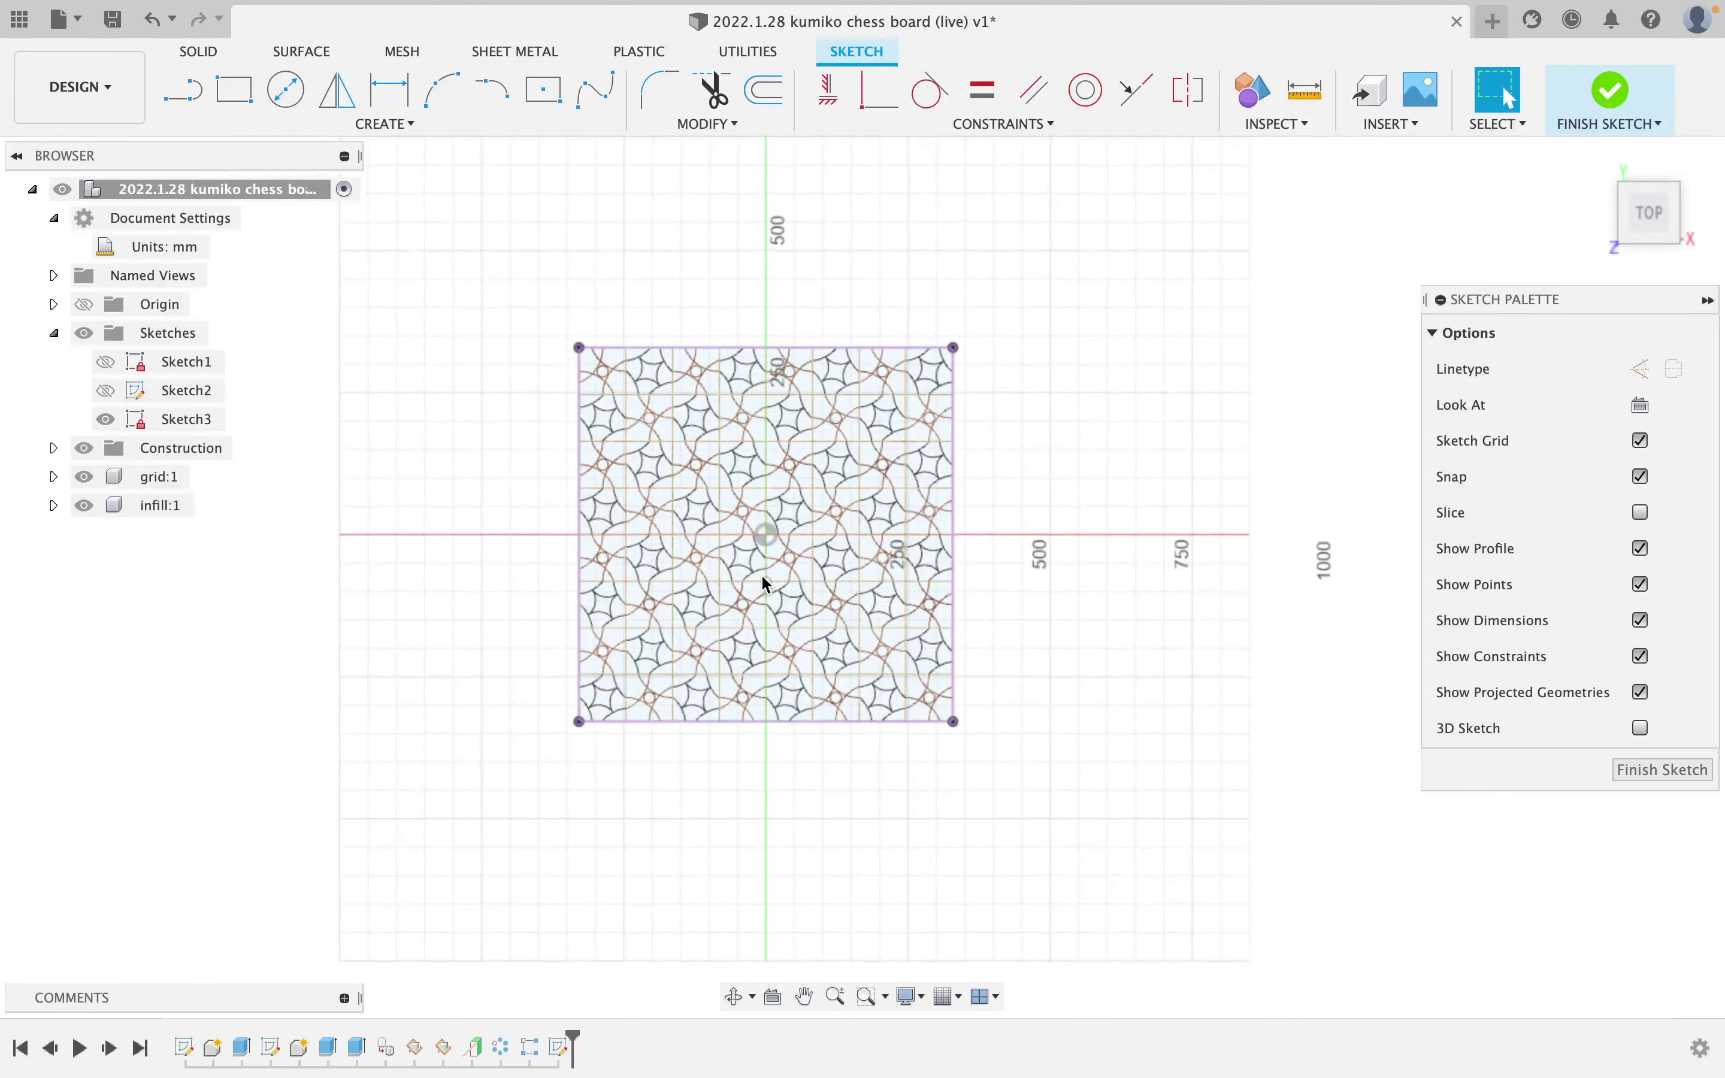
scroll(747, 555, "up", 3)
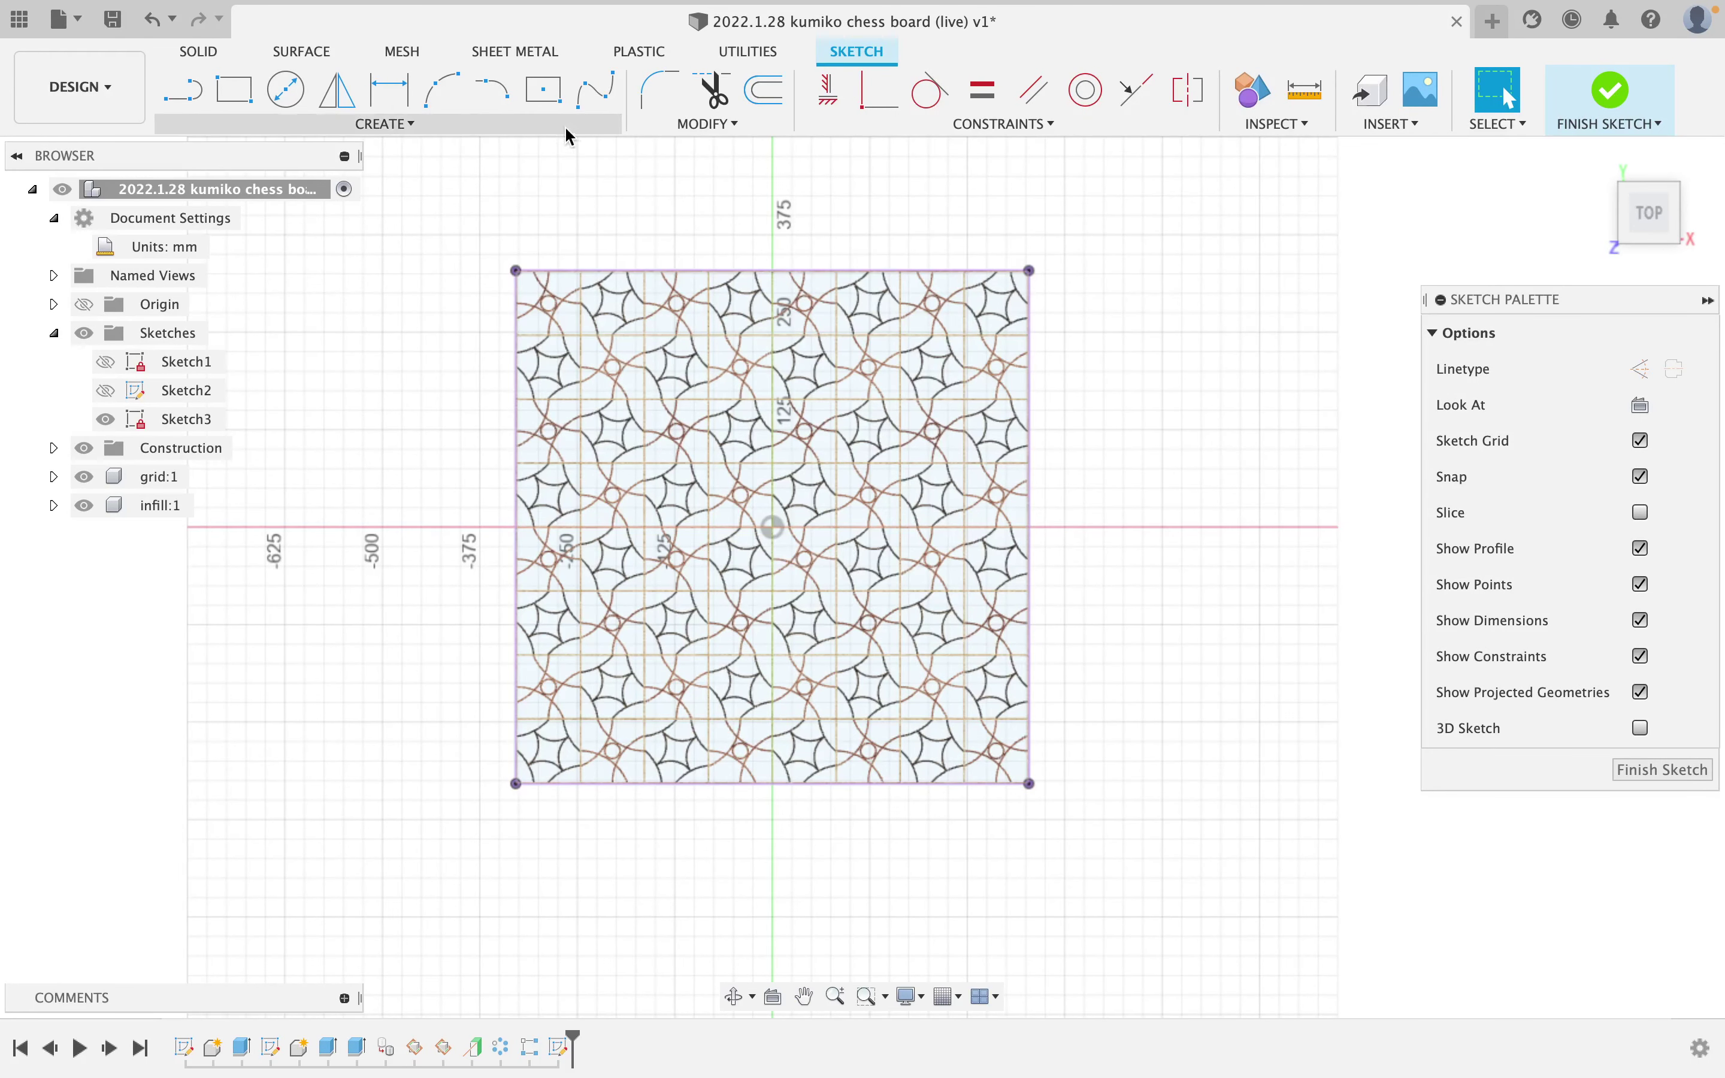
left_click(544, 89)
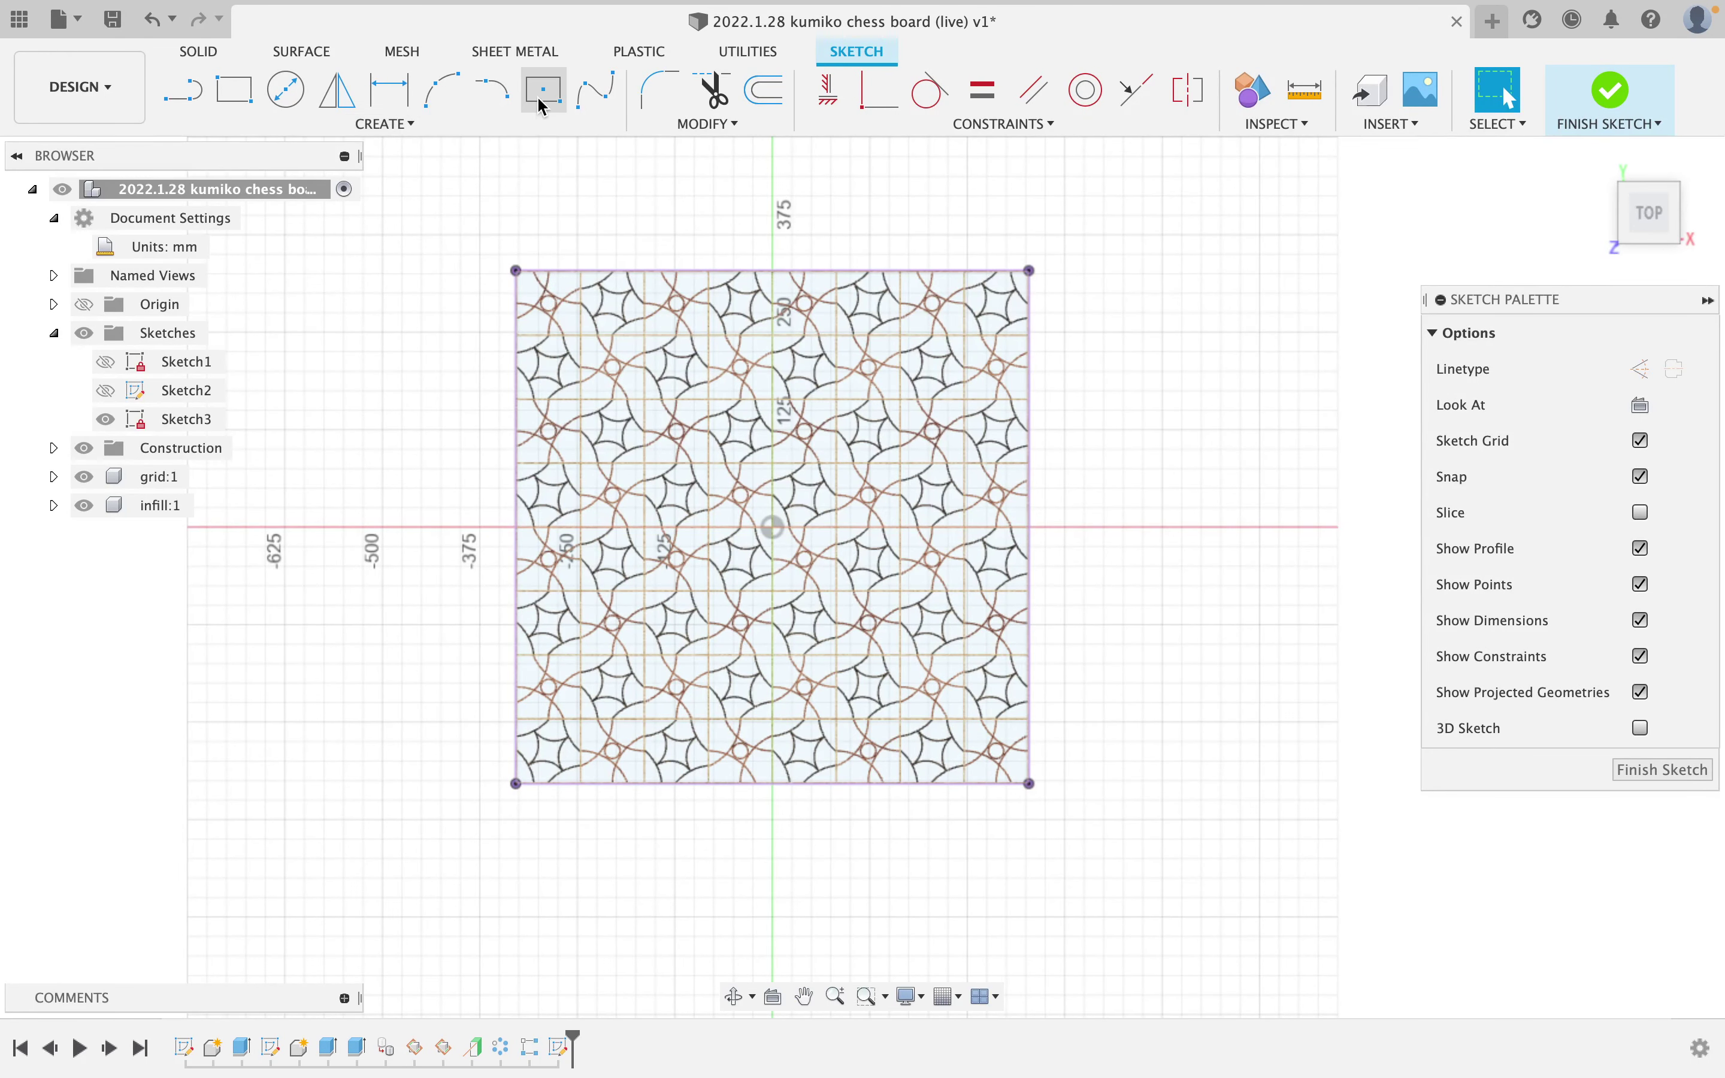
left_click(774, 529)
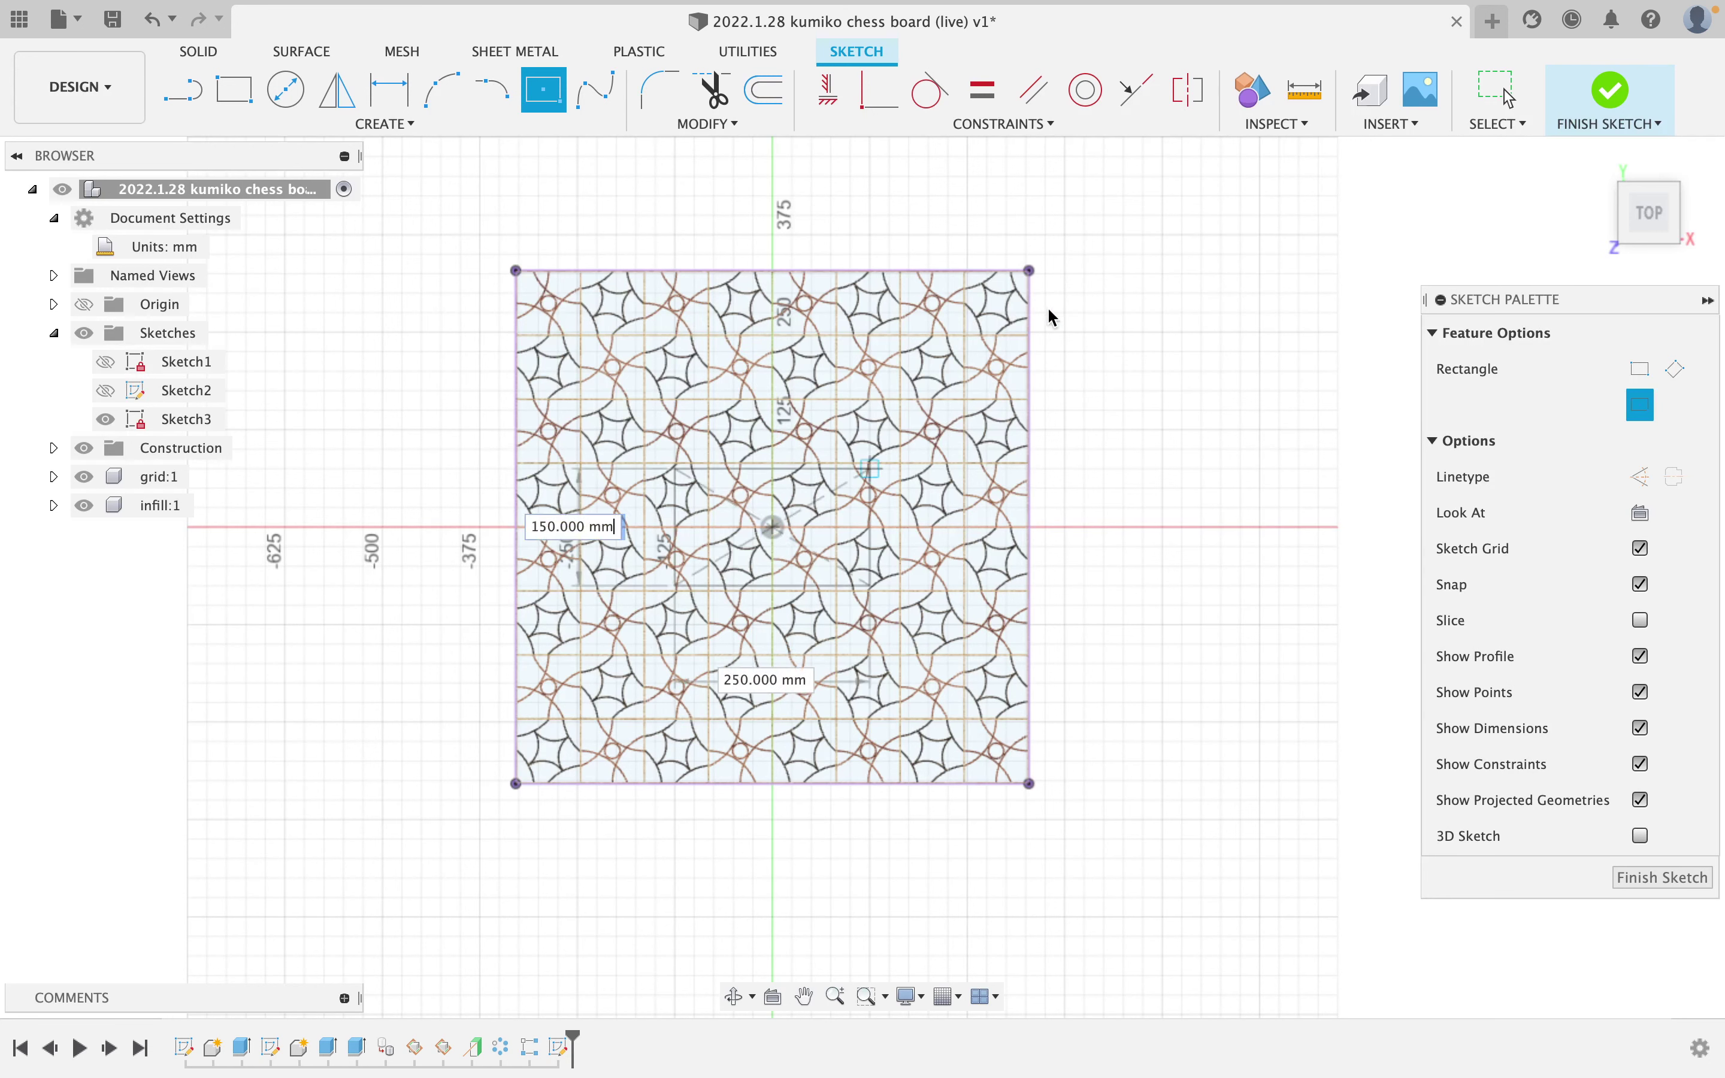
left_click(1098, 206)
key("Escape")
Dimension the gap between the projected +X edge and the outer rectangle's matching side to 60 mm.
key("d")
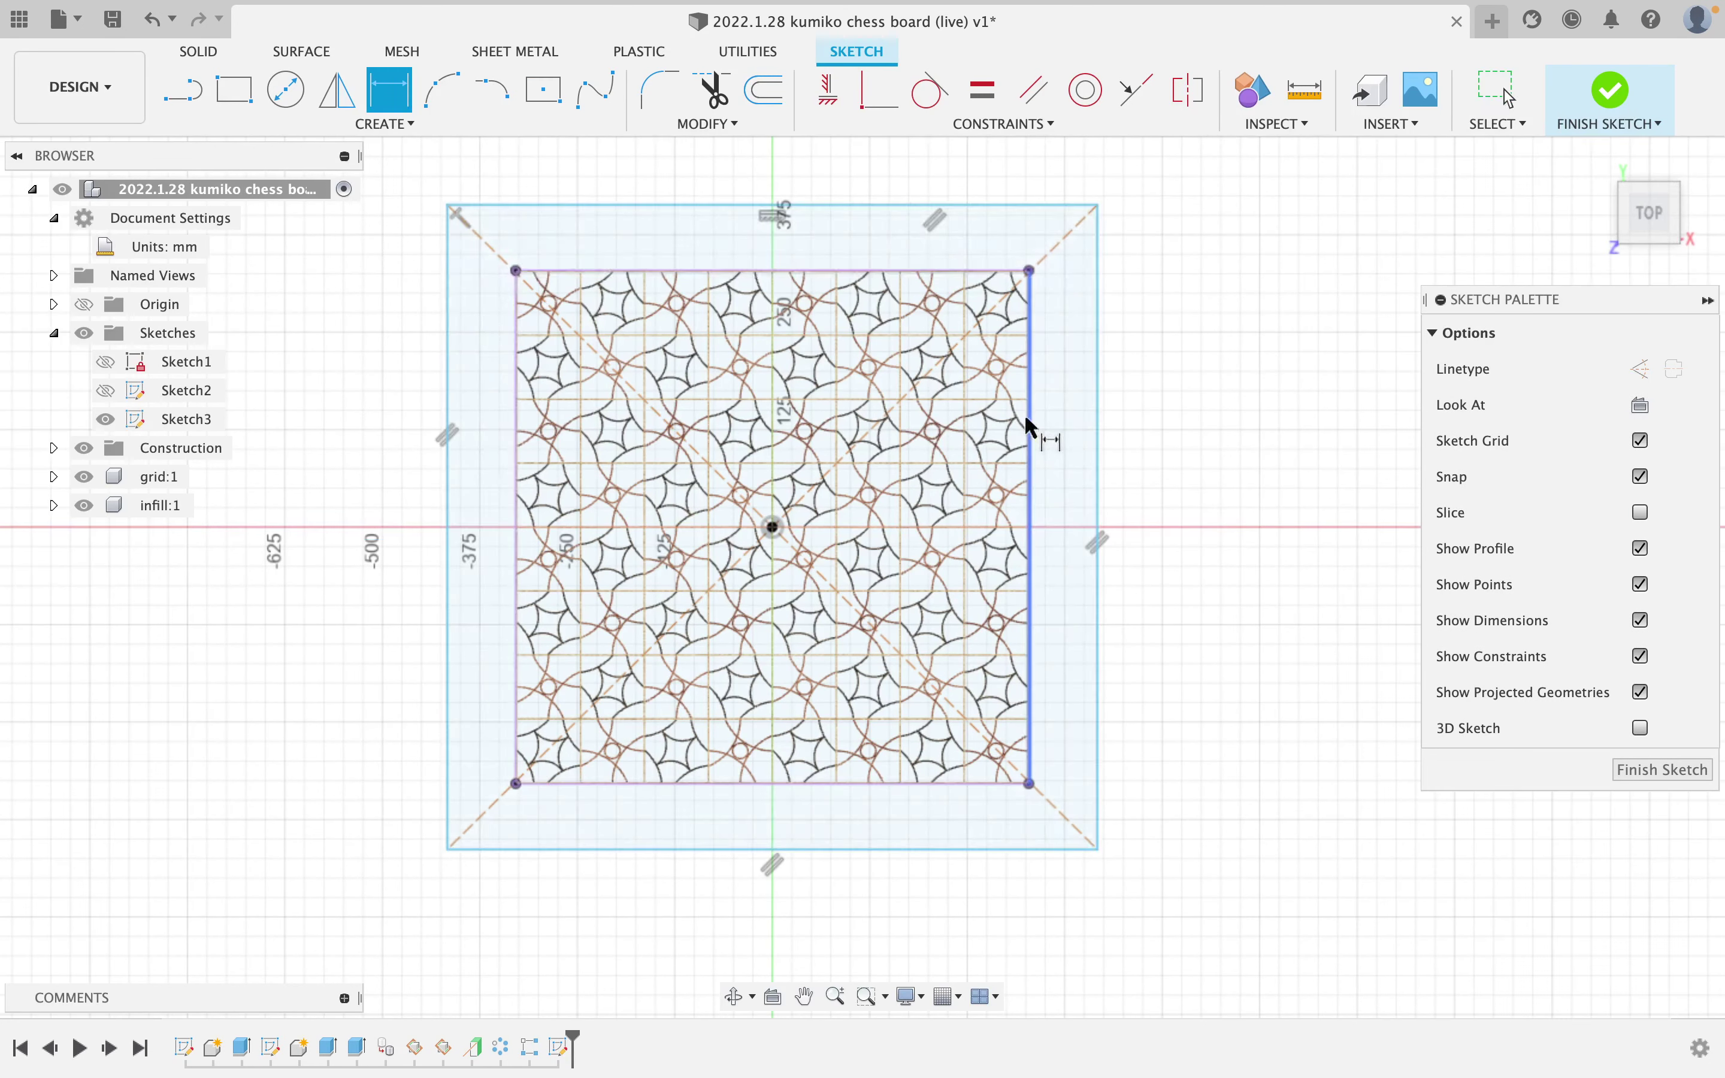
left_click(1031, 429)
left_click(1099, 413)
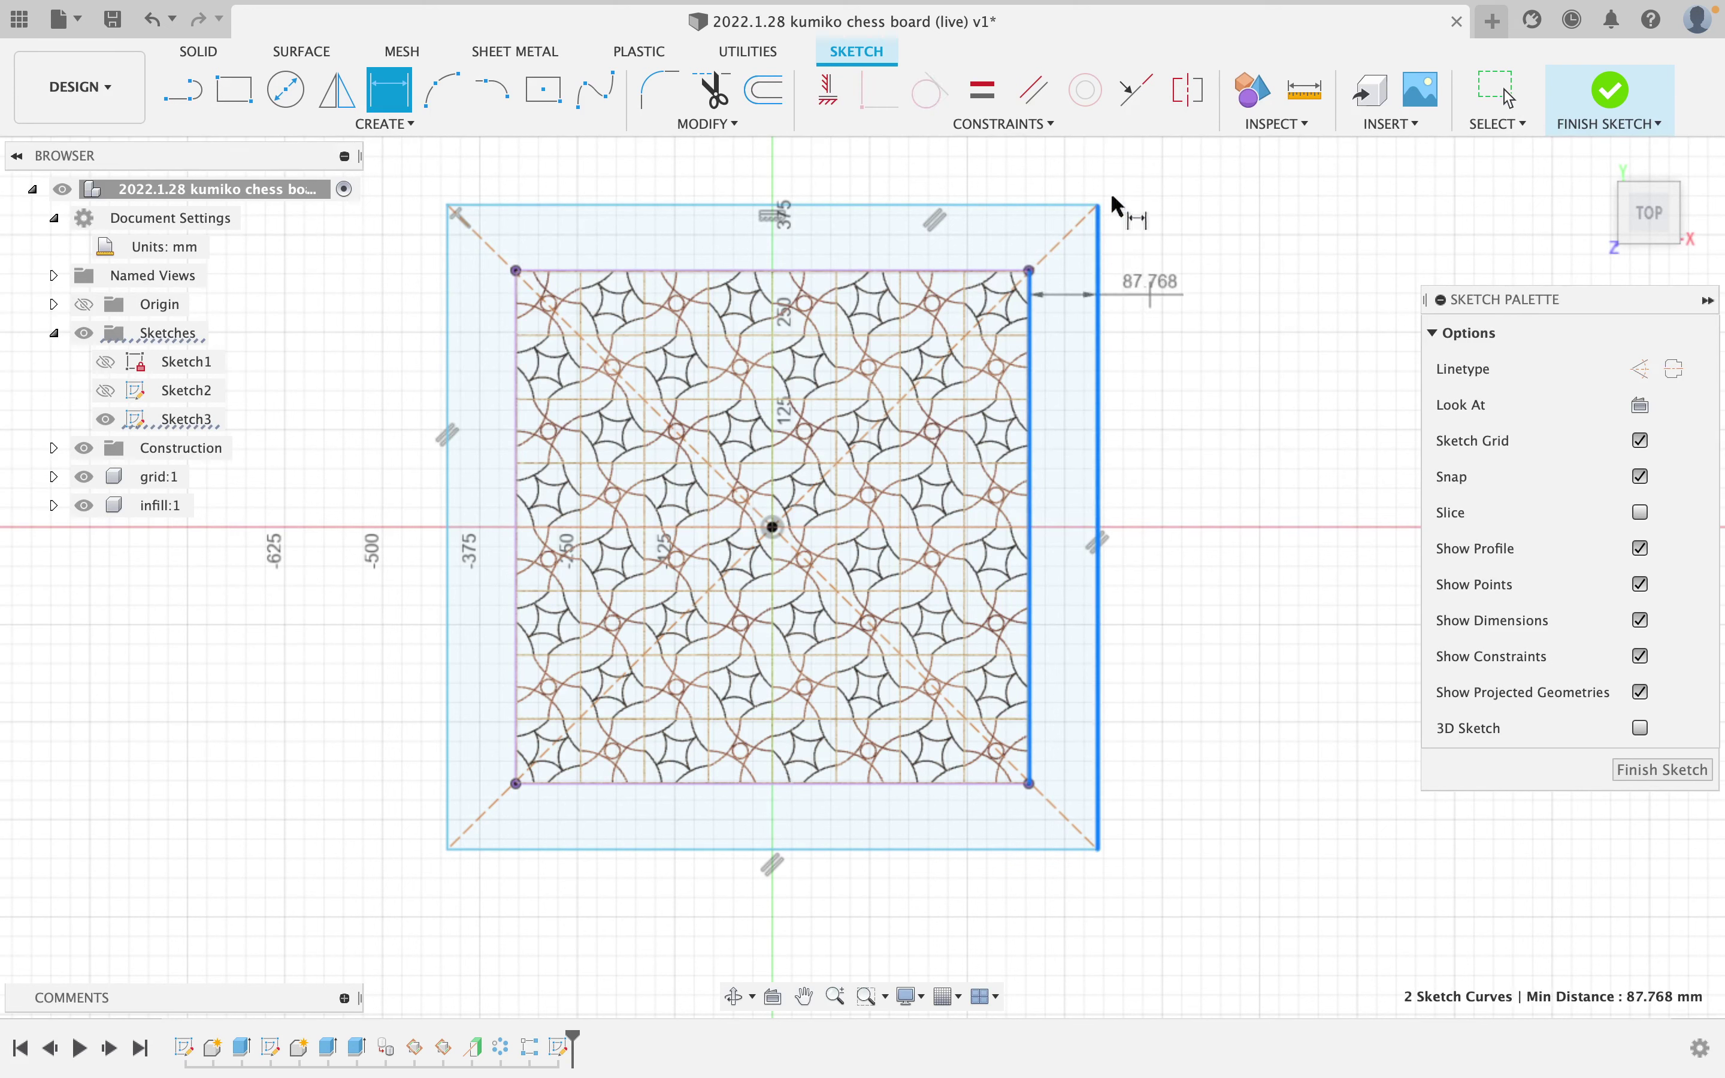
left_click(1076, 184)
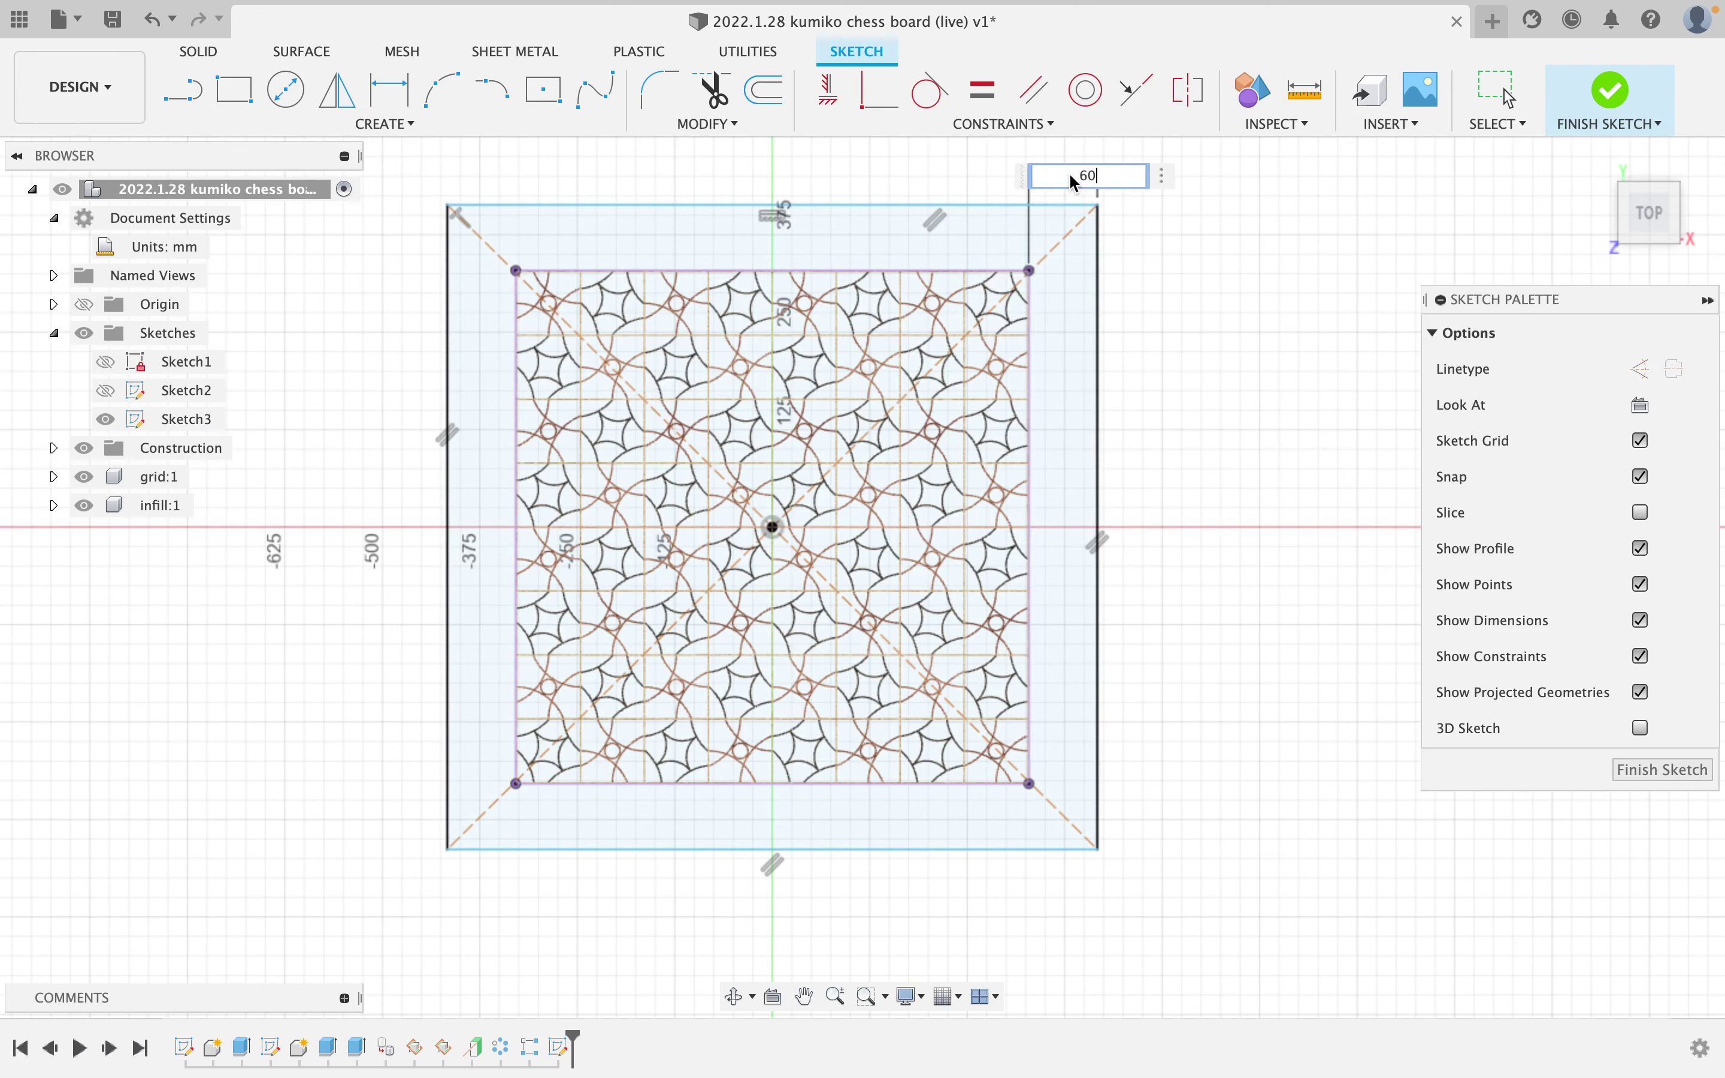
key("Return")
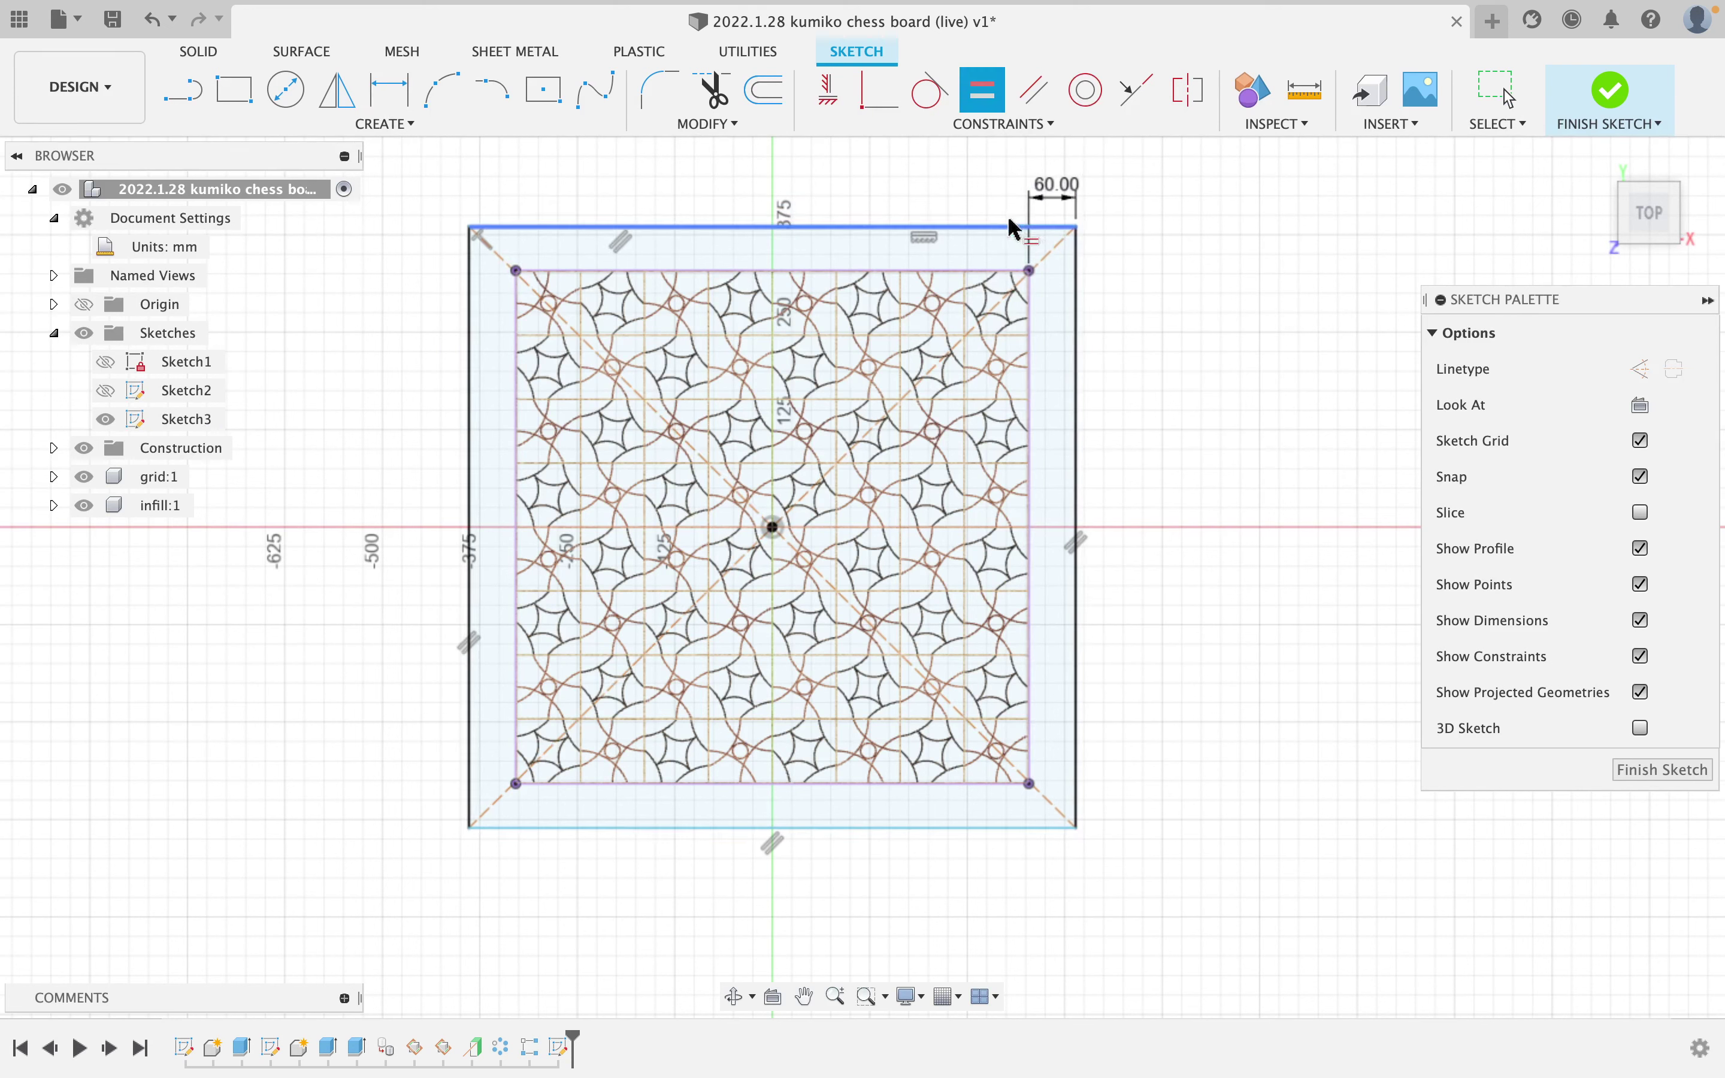
Make two adjacent sides of the outer rectangle equal in length.
left_click(1075, 280)
left_click(1044, 257)
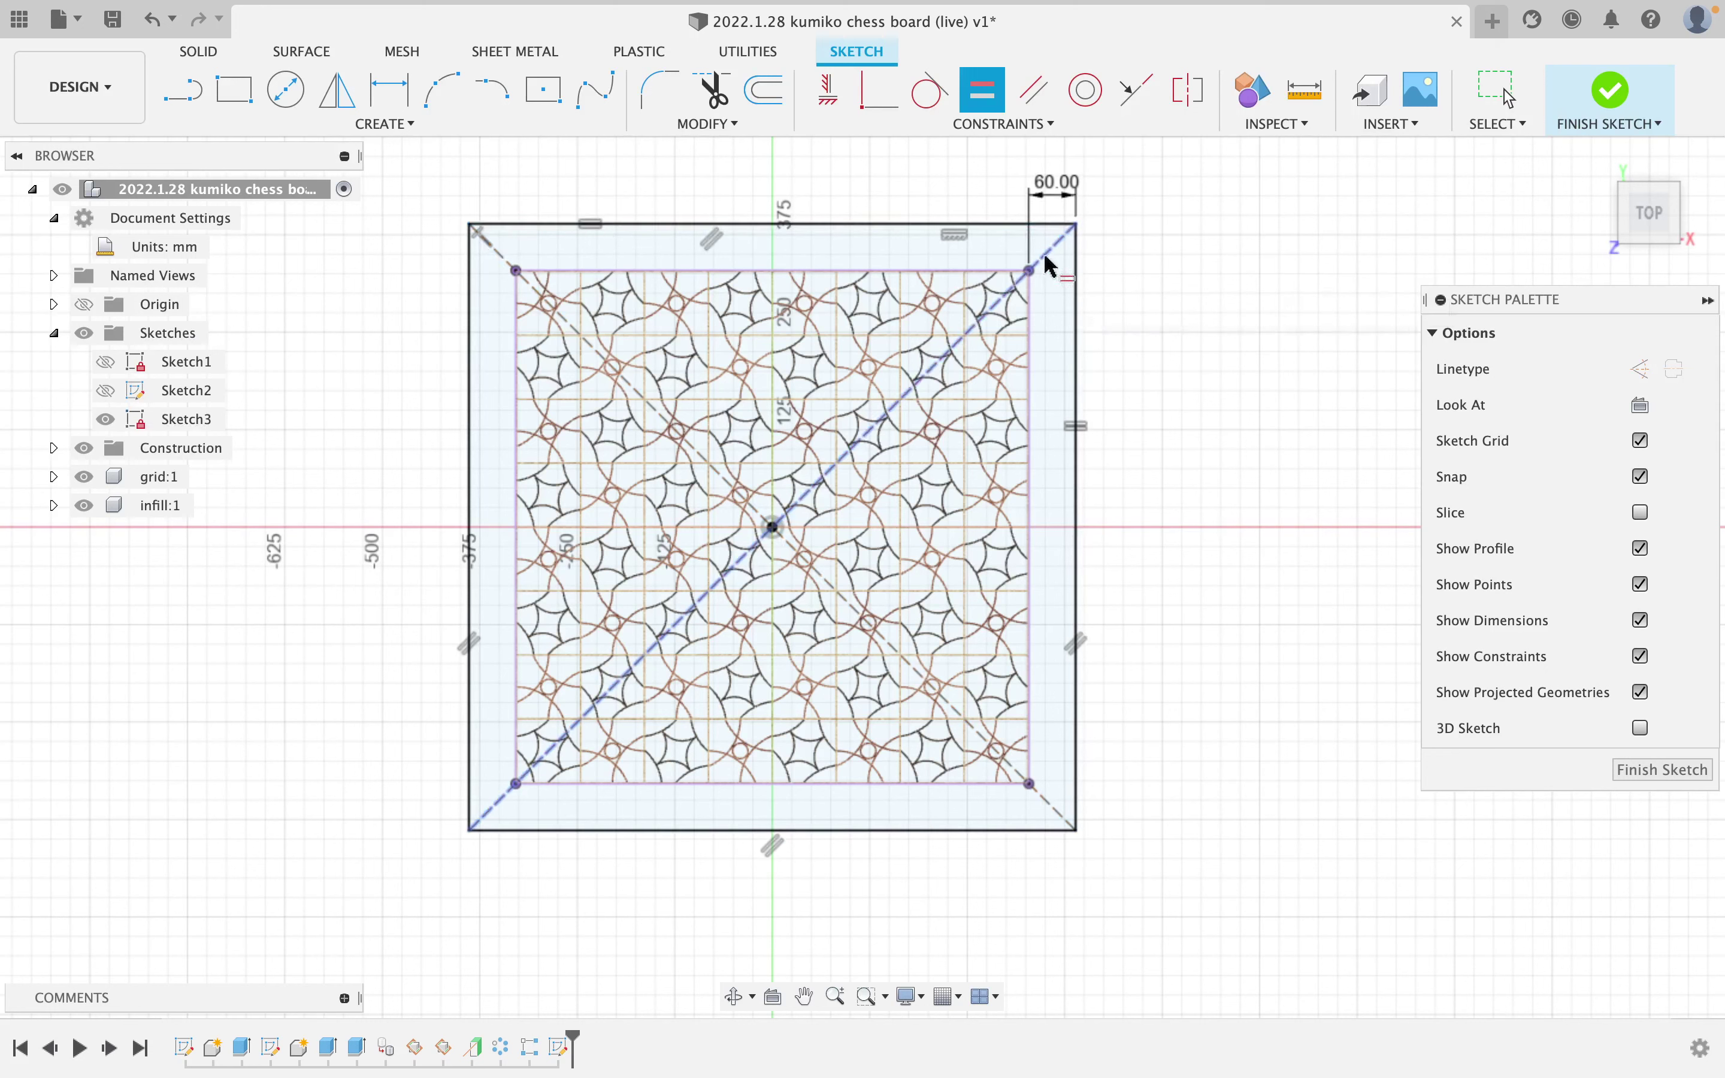
key("Escape")
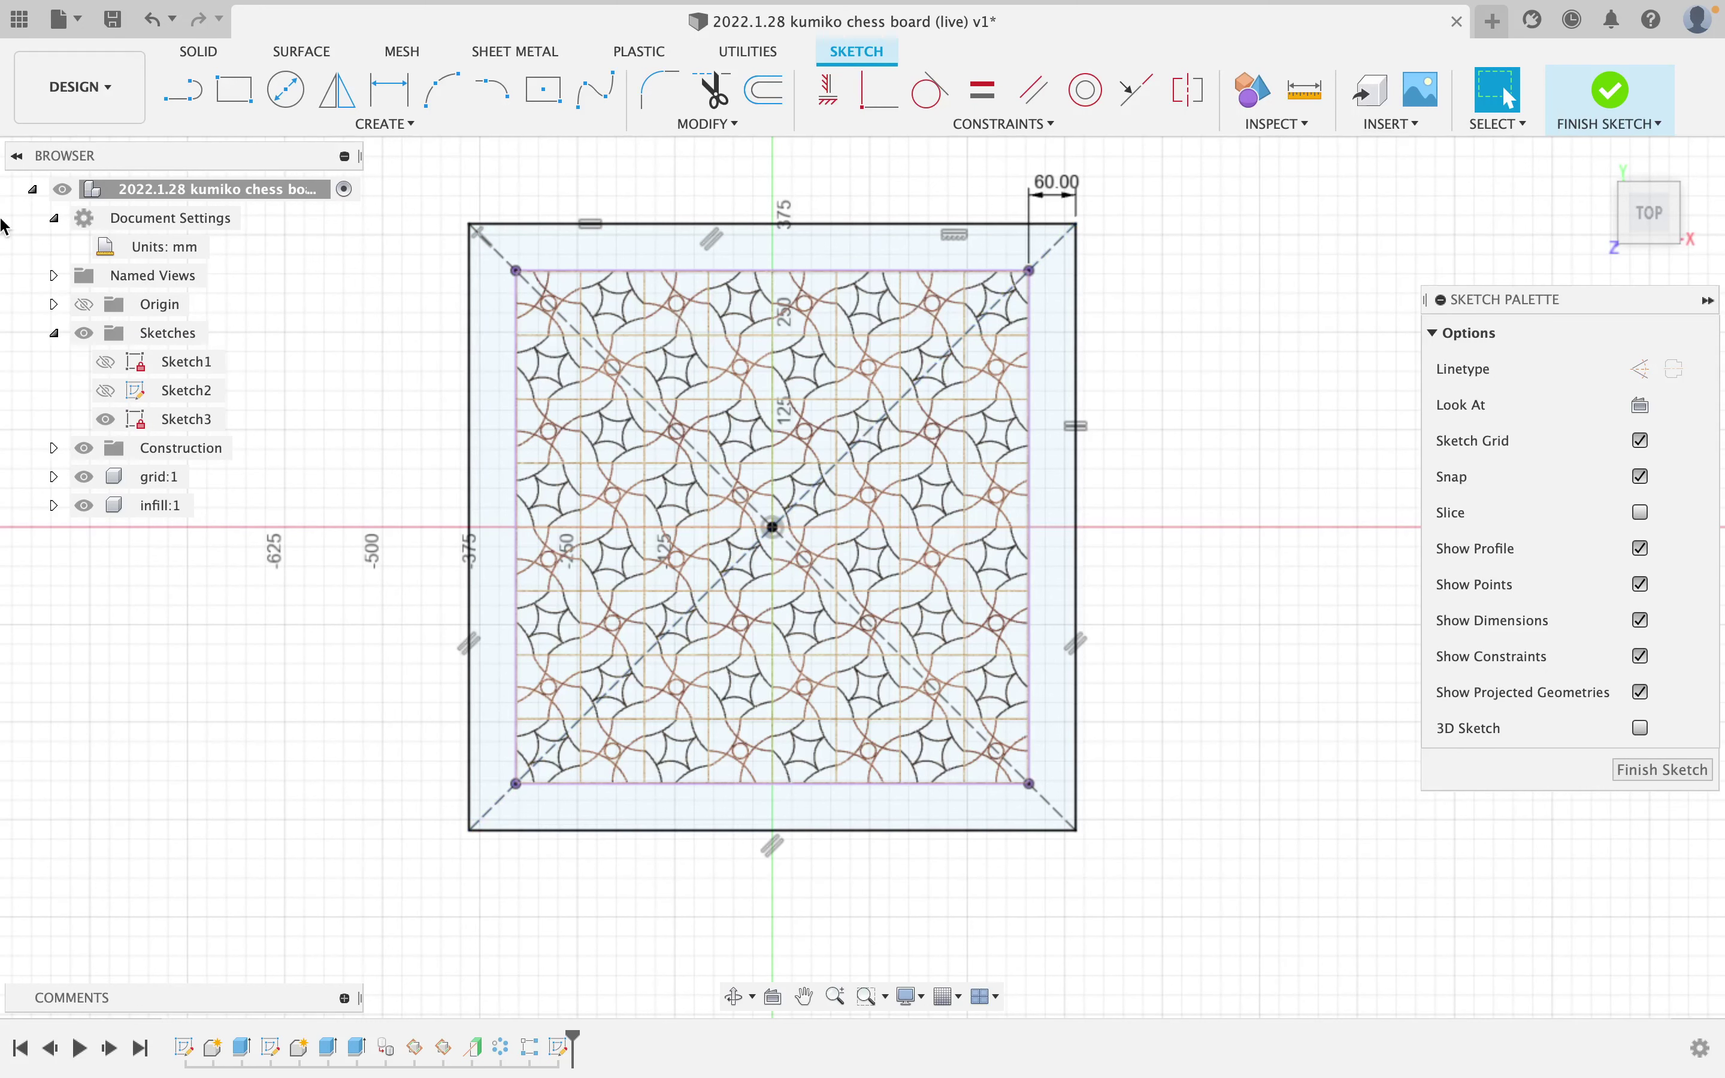
Draw a second center rectangle from the origin, about 21 mm outside the projected outline and inside the outer rectangle.
left_click(542, 91)
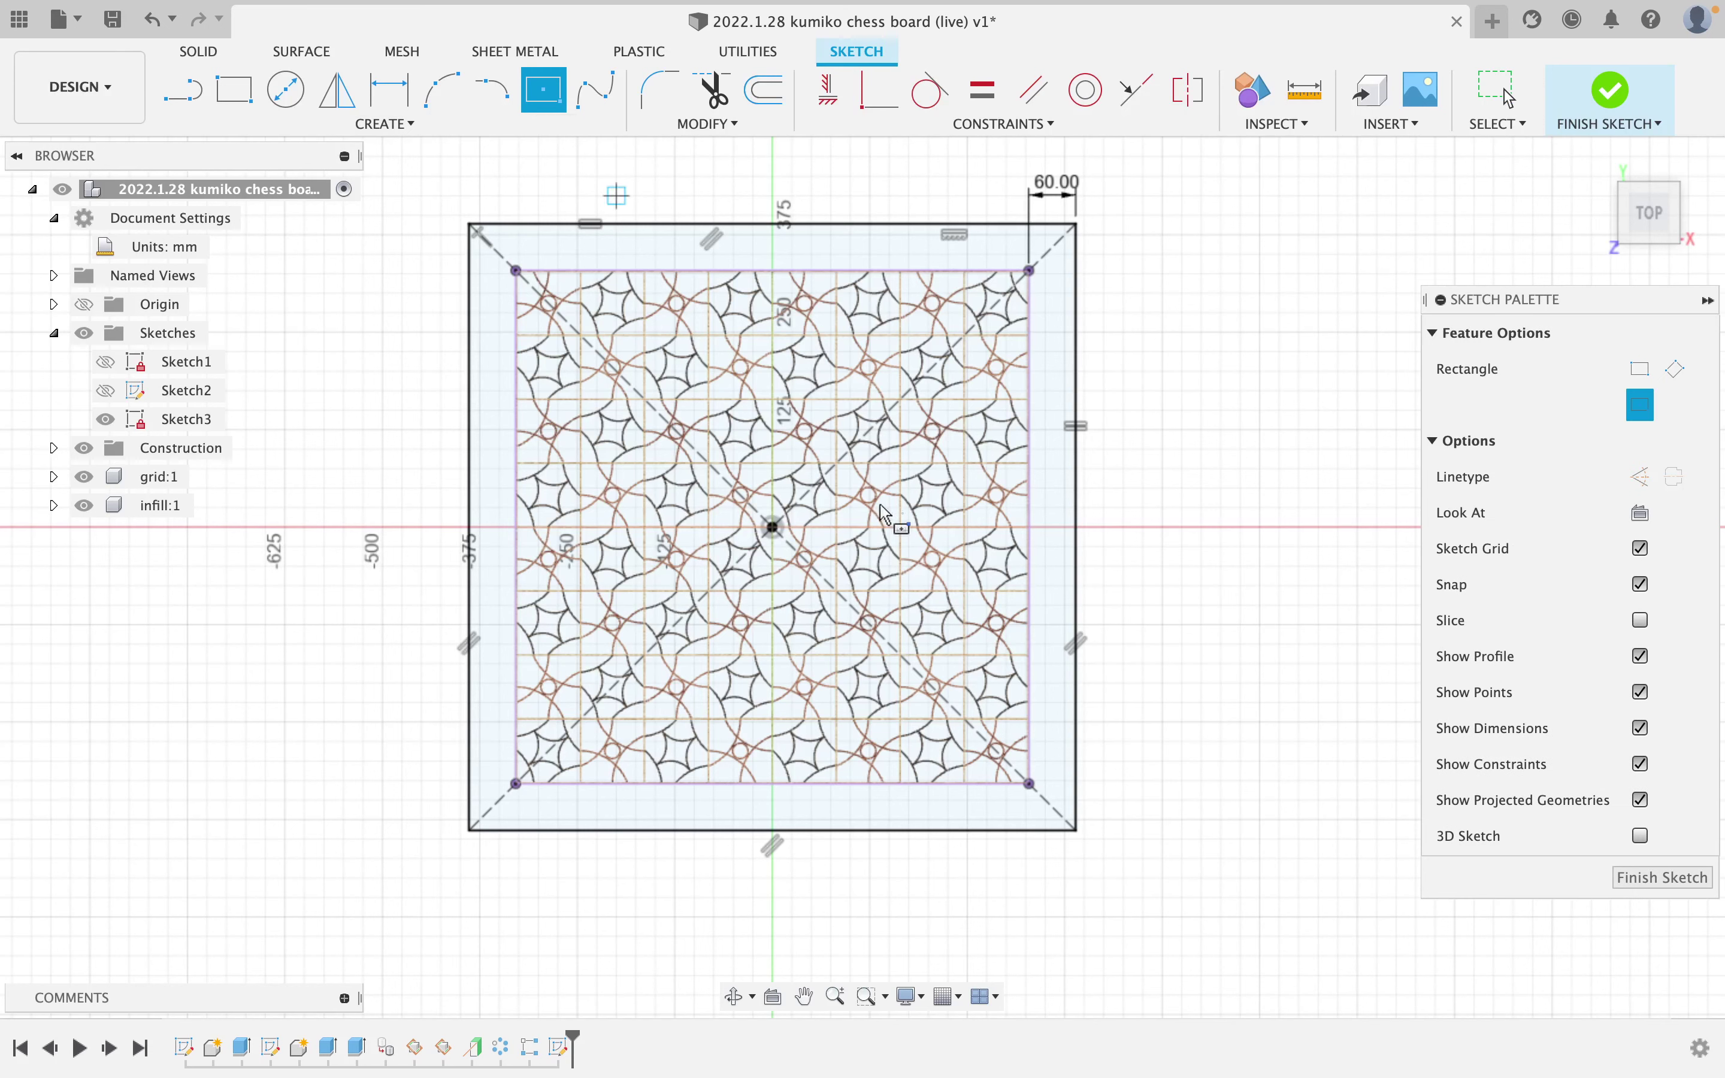
left_click(774, 528)
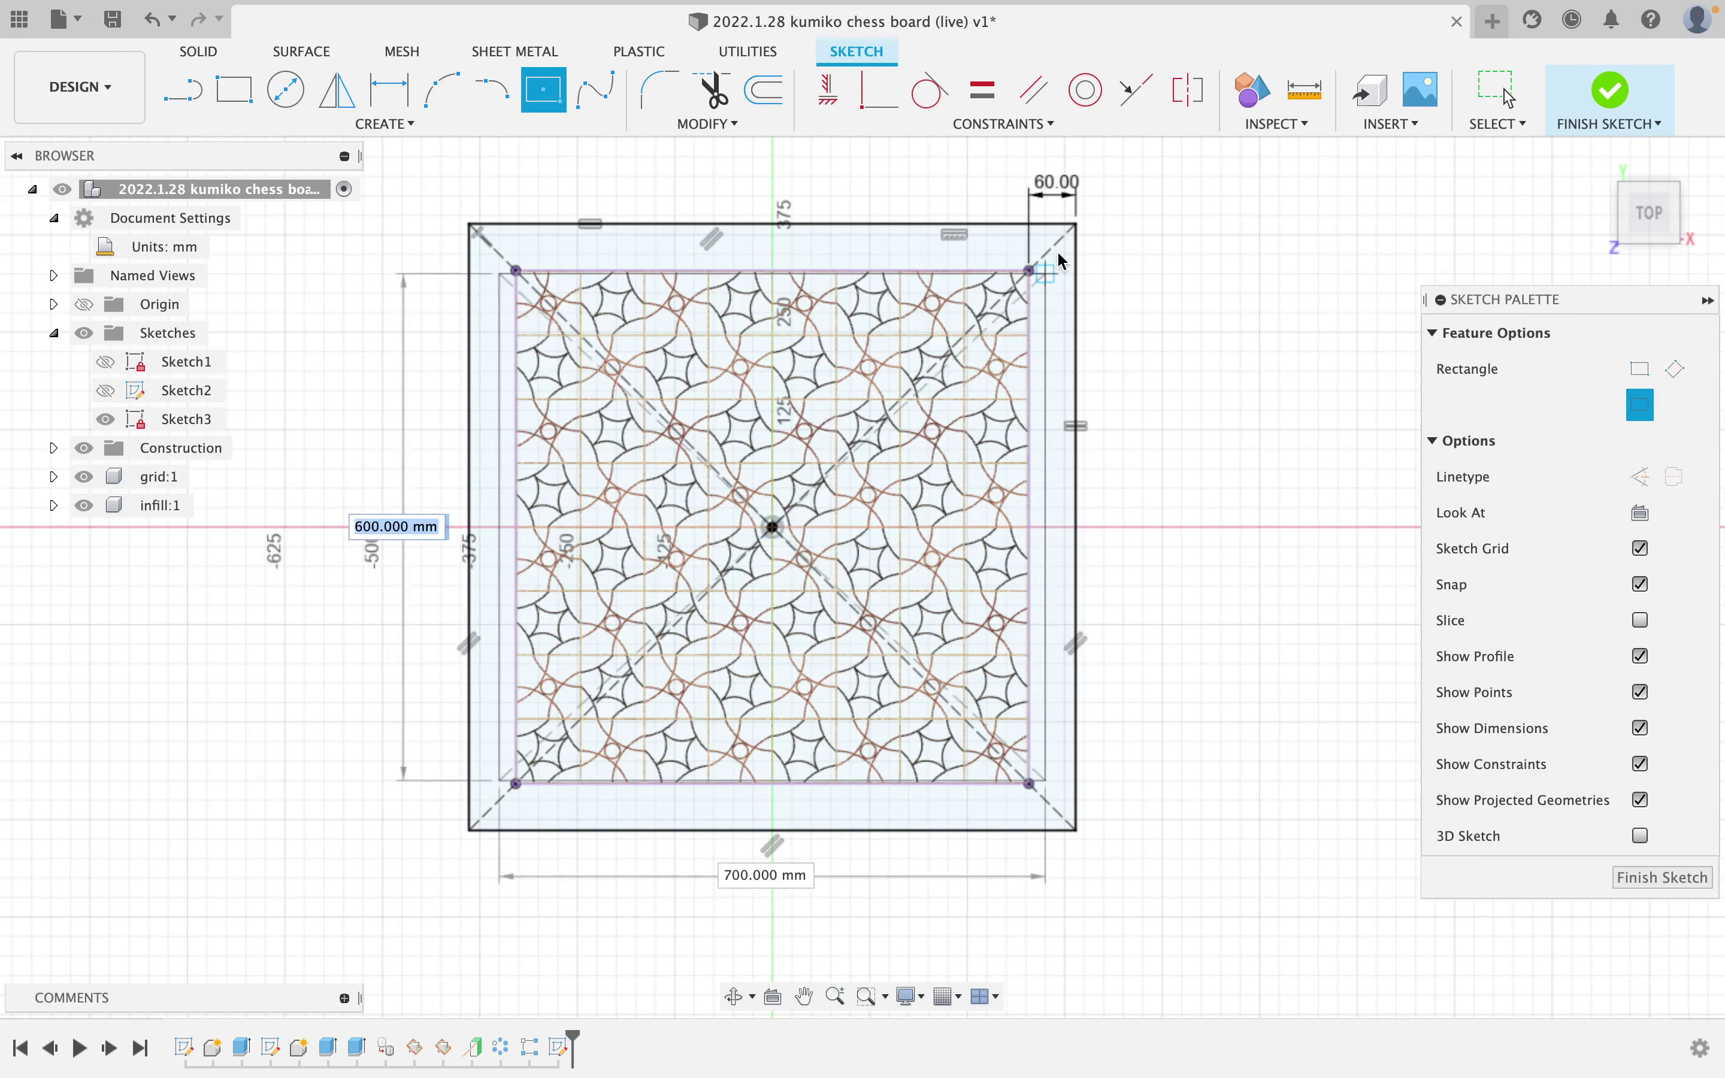
left_click(1046, 255)
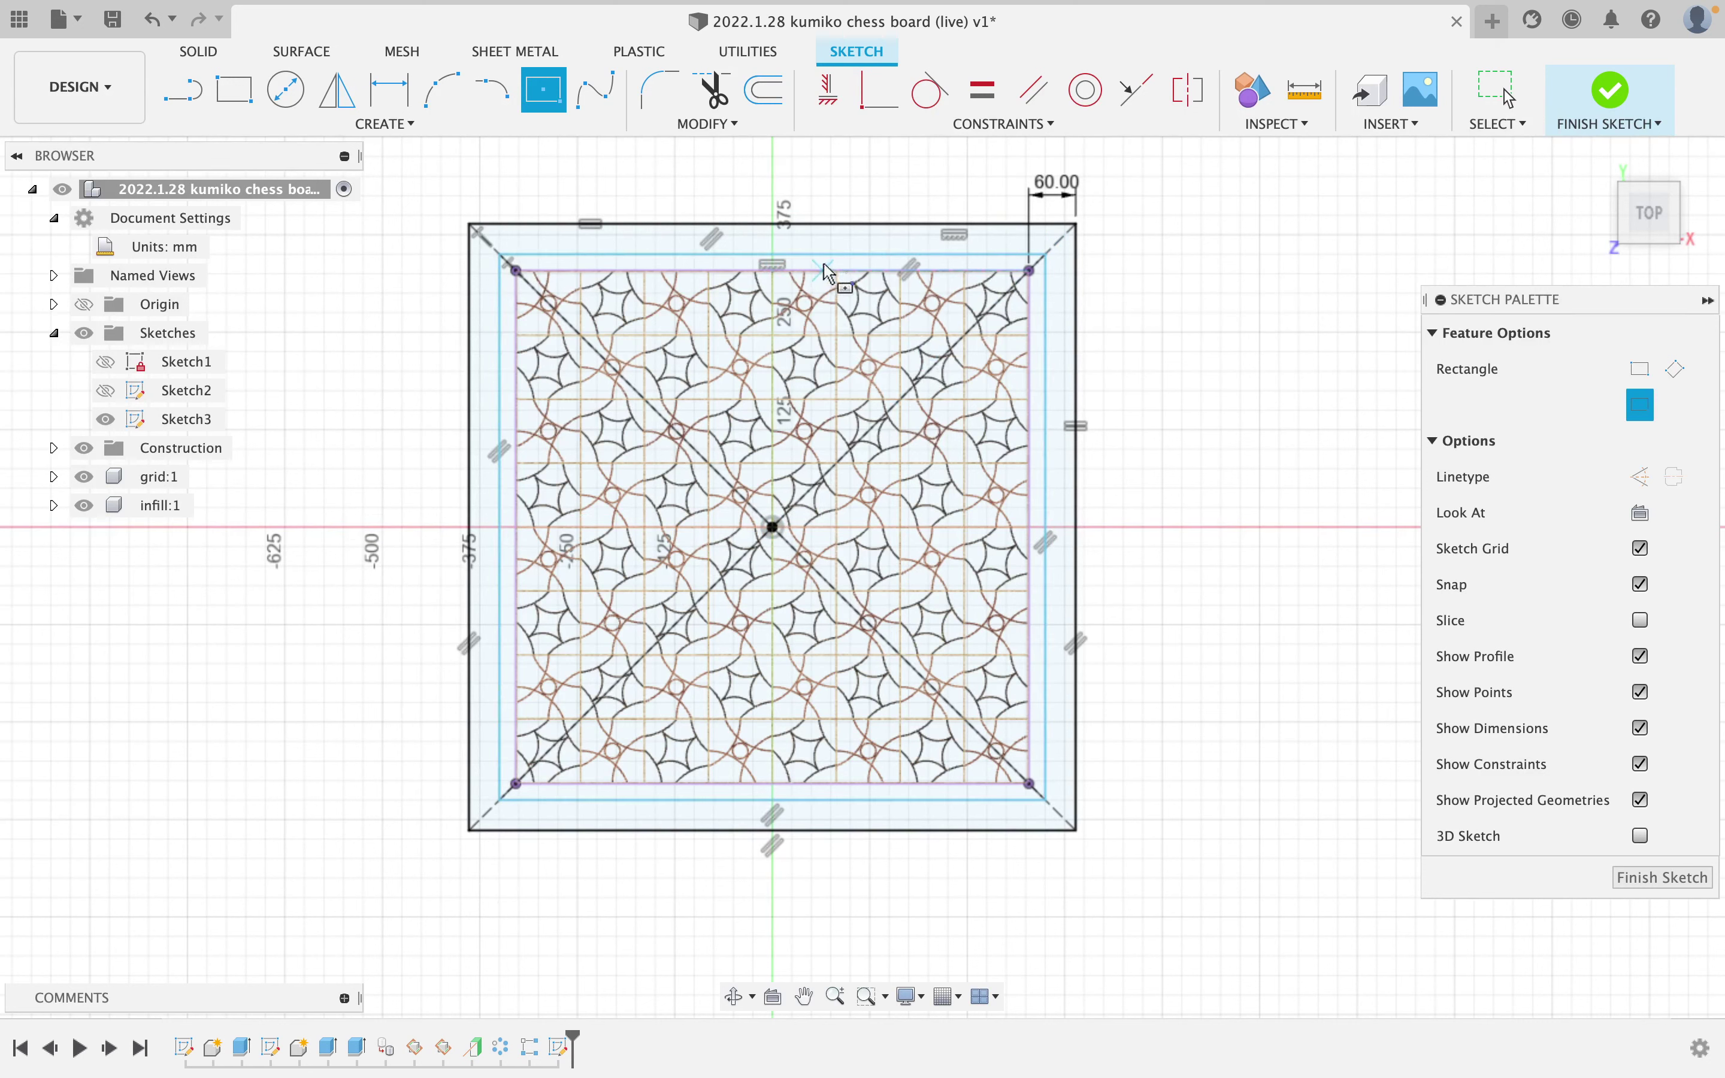
Dimension the gap between the inner rectangle and the projected +X edge to 14 mm and finish the sketch.
key("d")
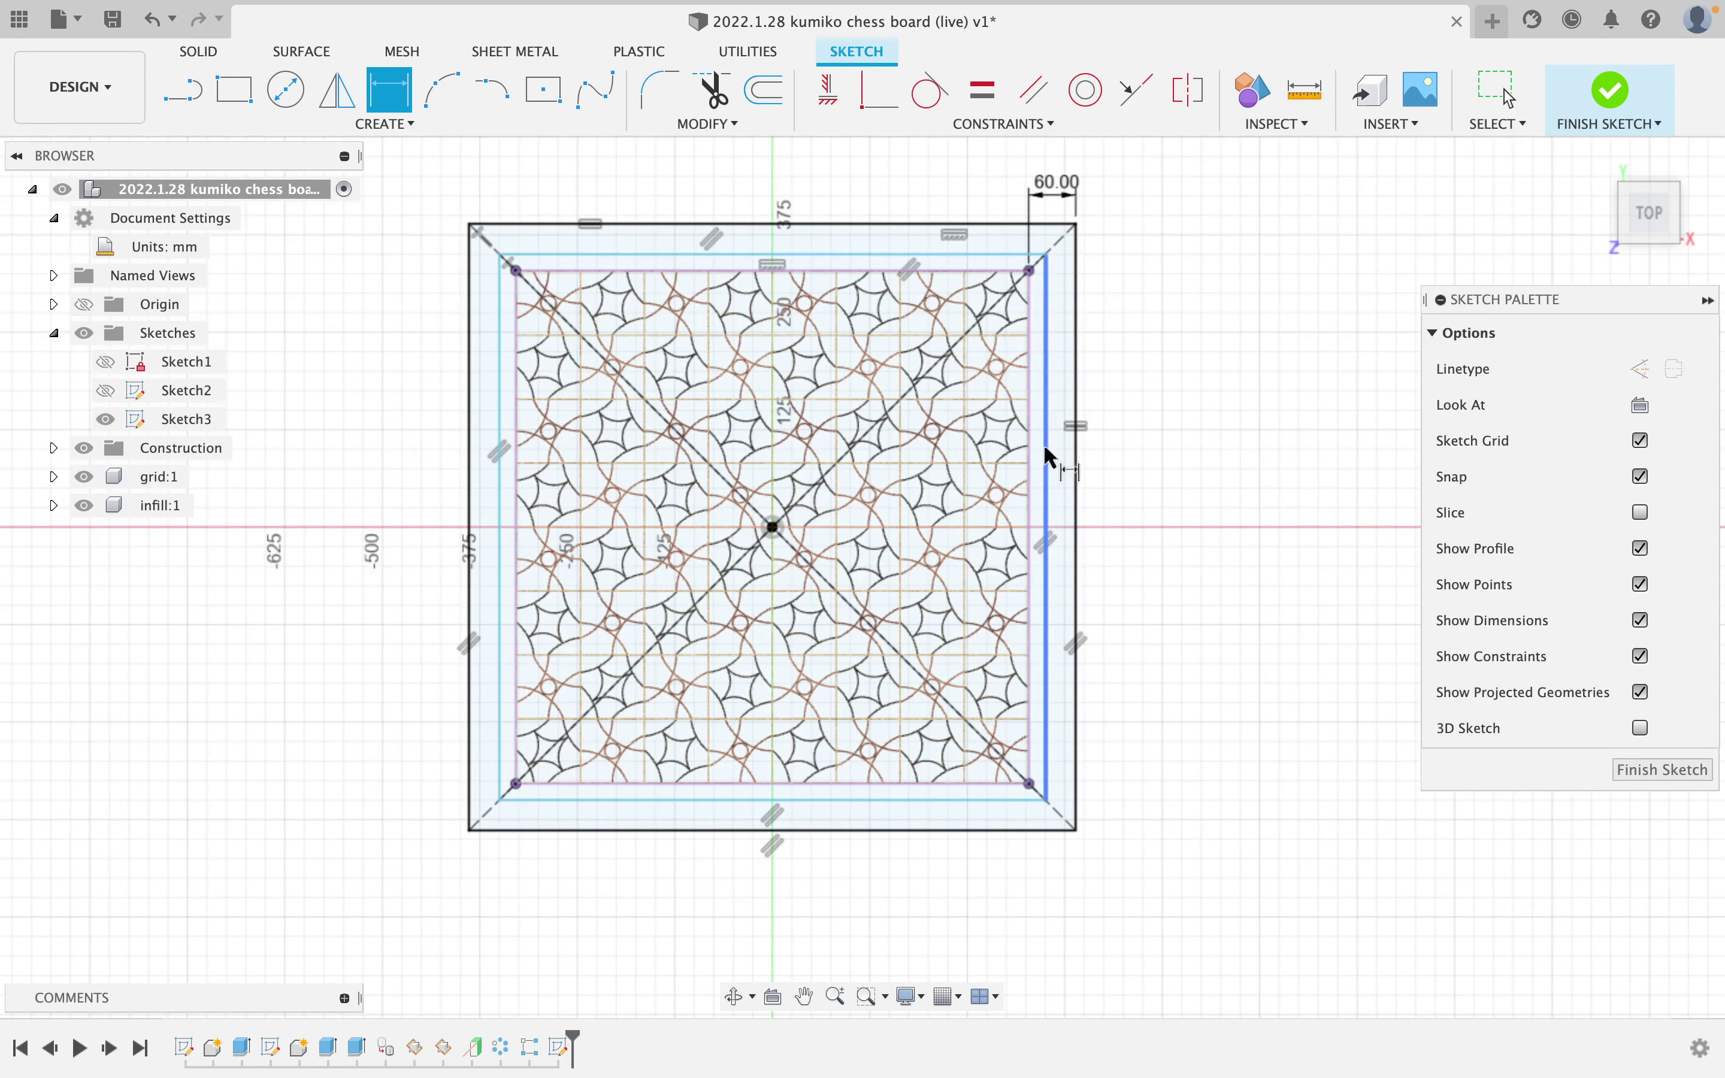
left_click(1047, 458)
left_click(1031, 462)
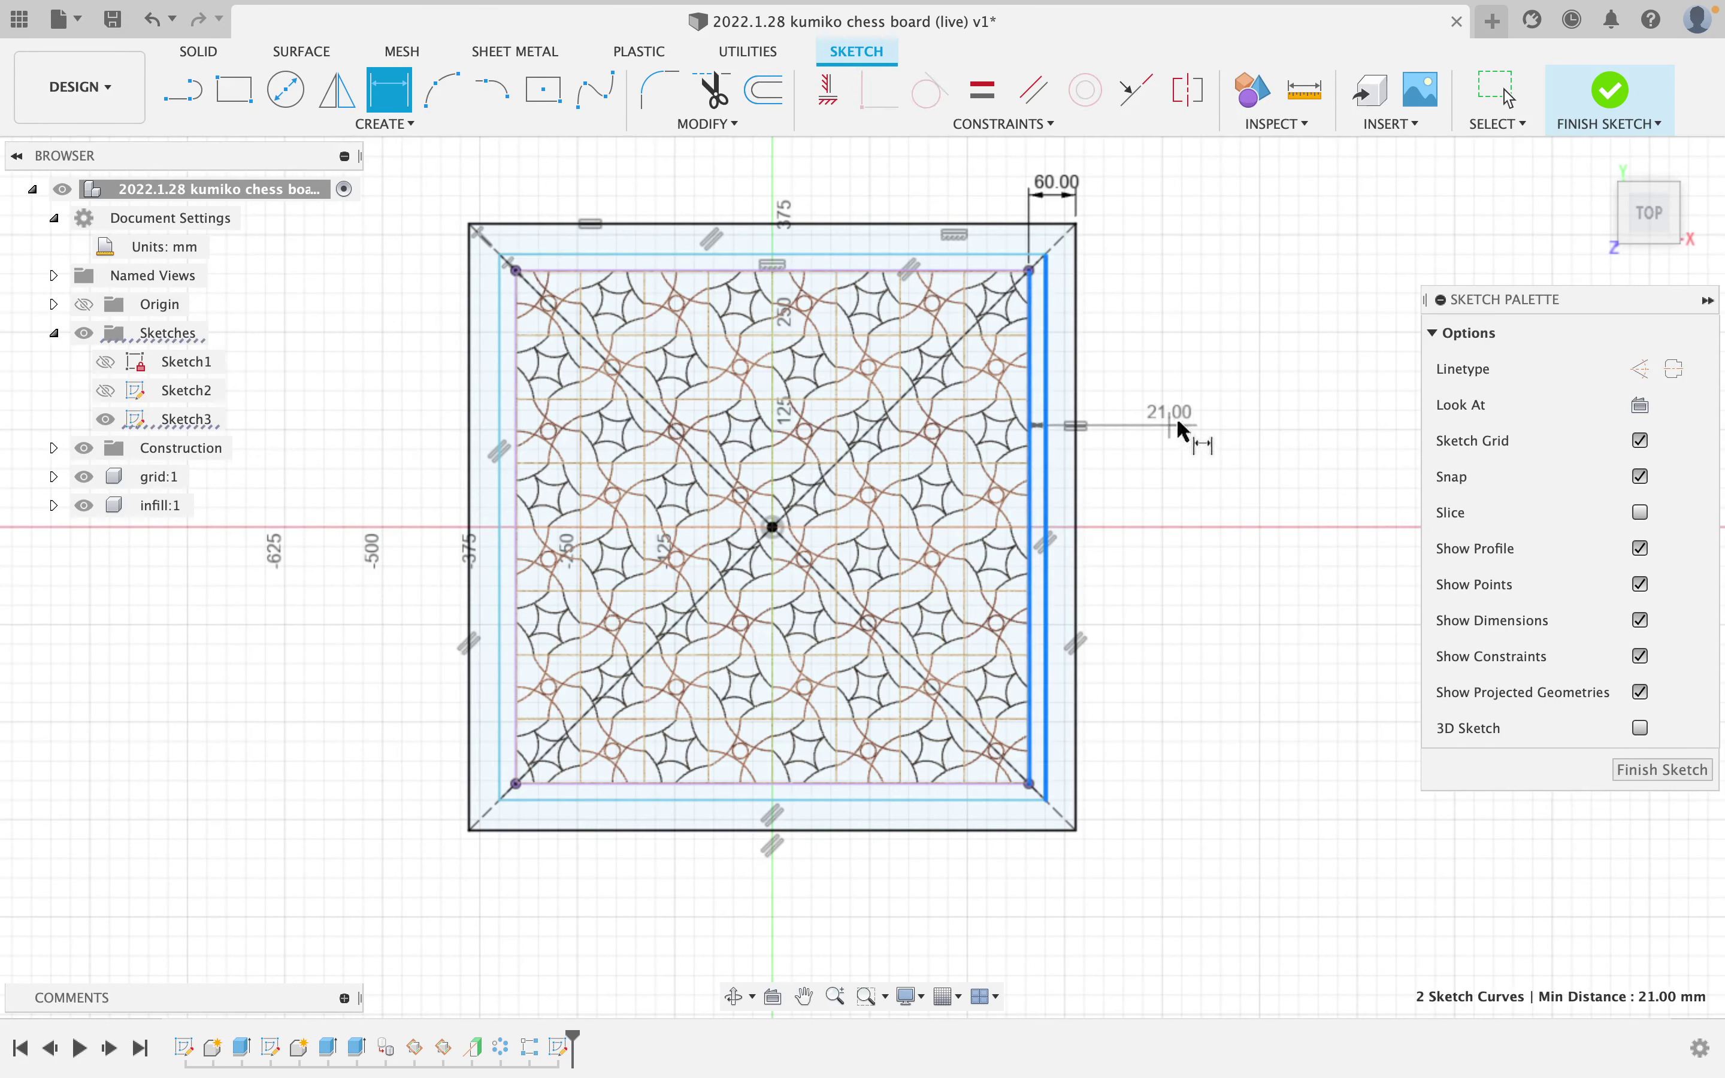
left_click(1194, 392)
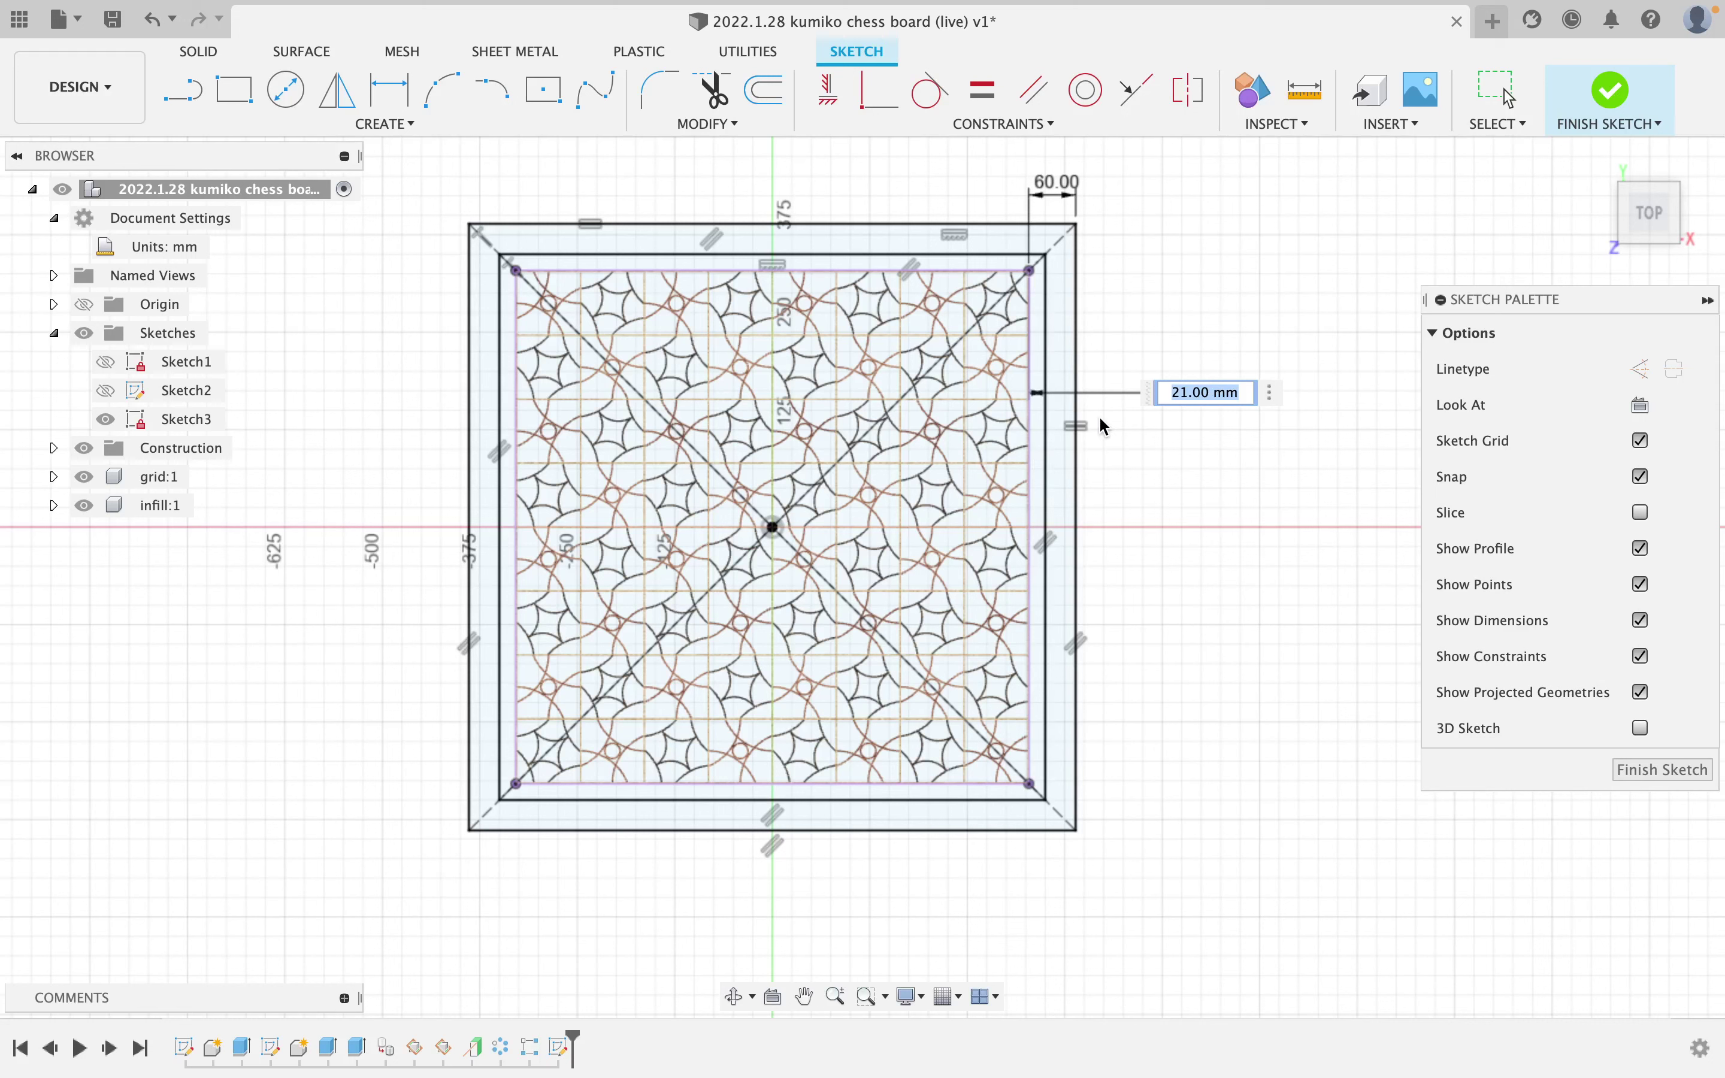
type("14")
key("Return")
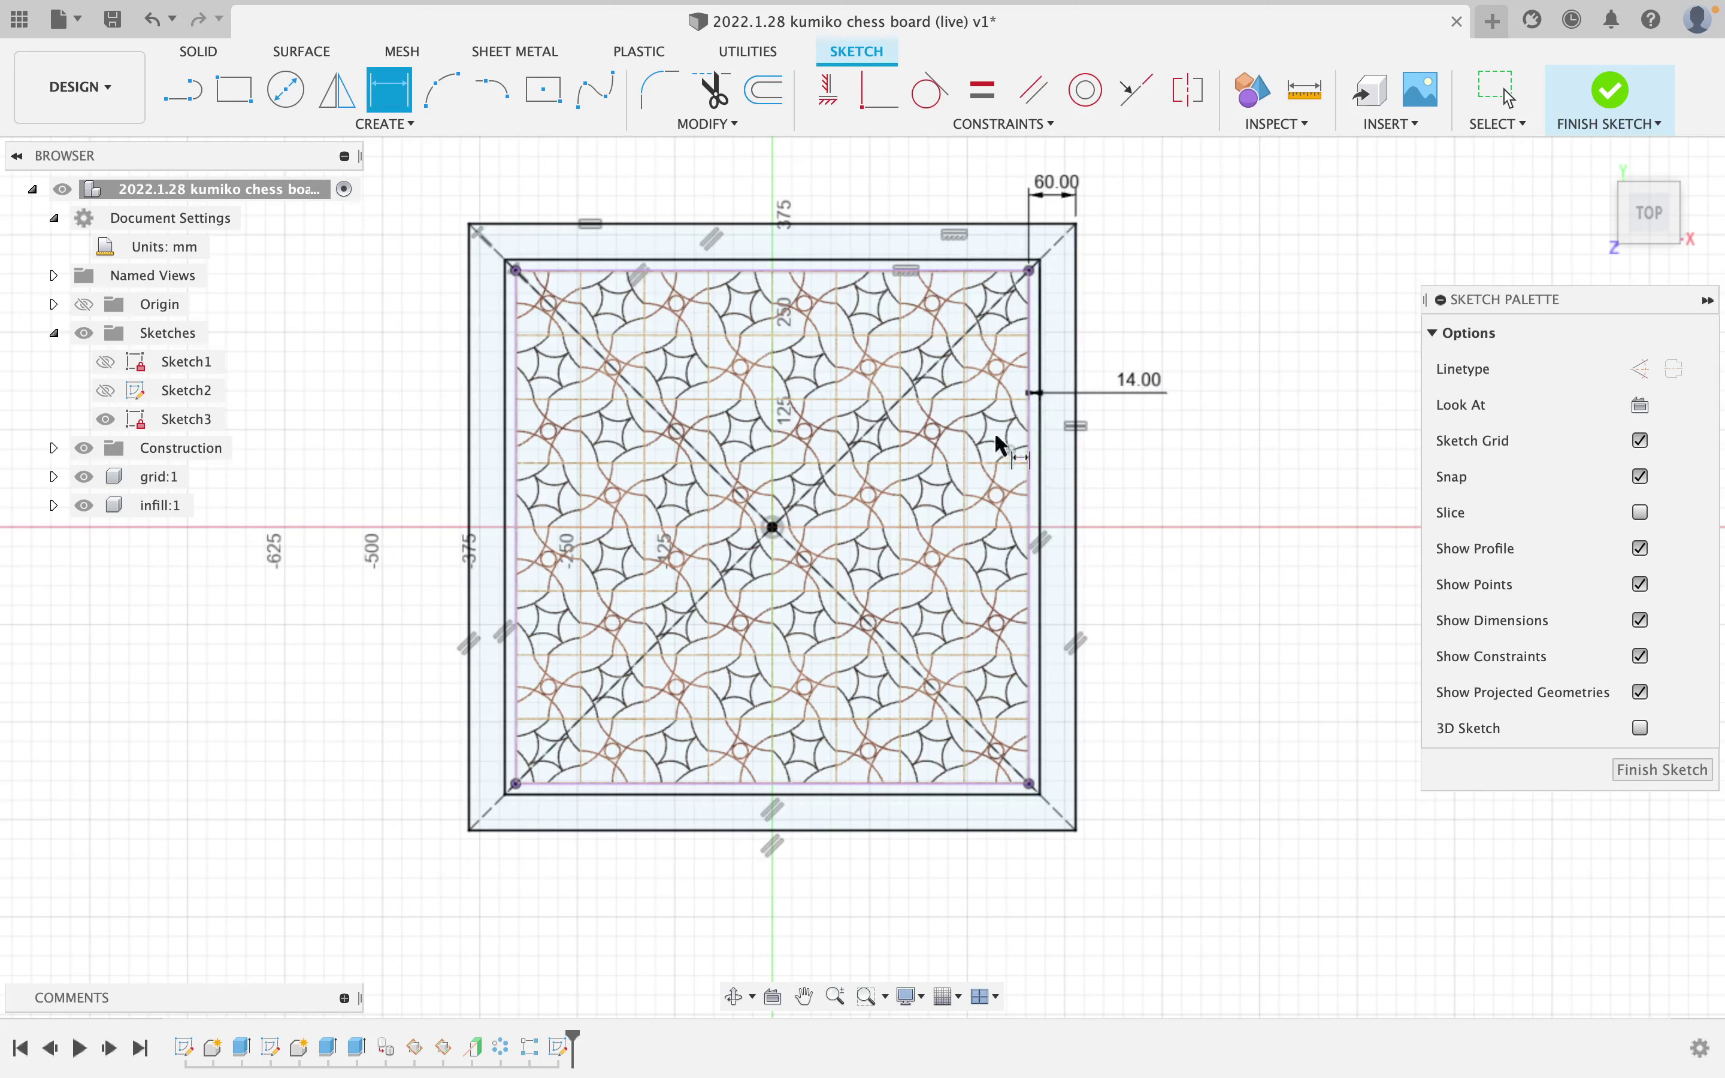
left_click(1613, 90)
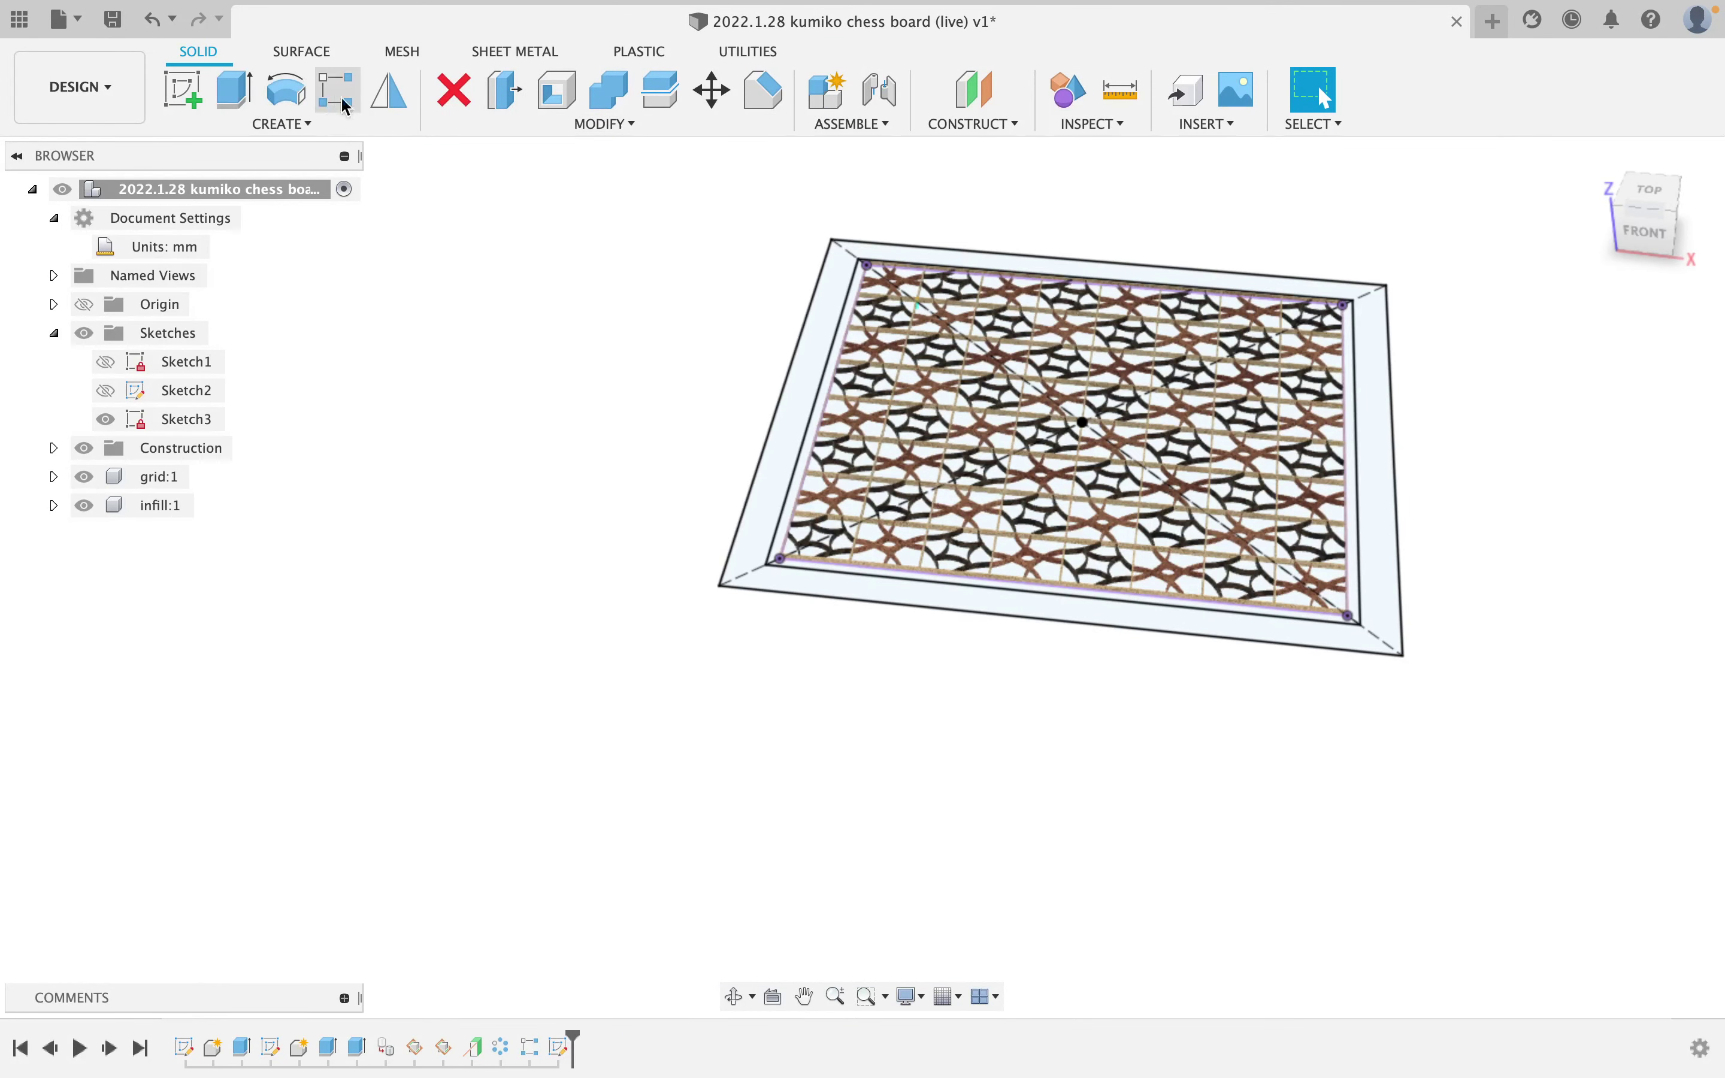
left_click(224, 100)
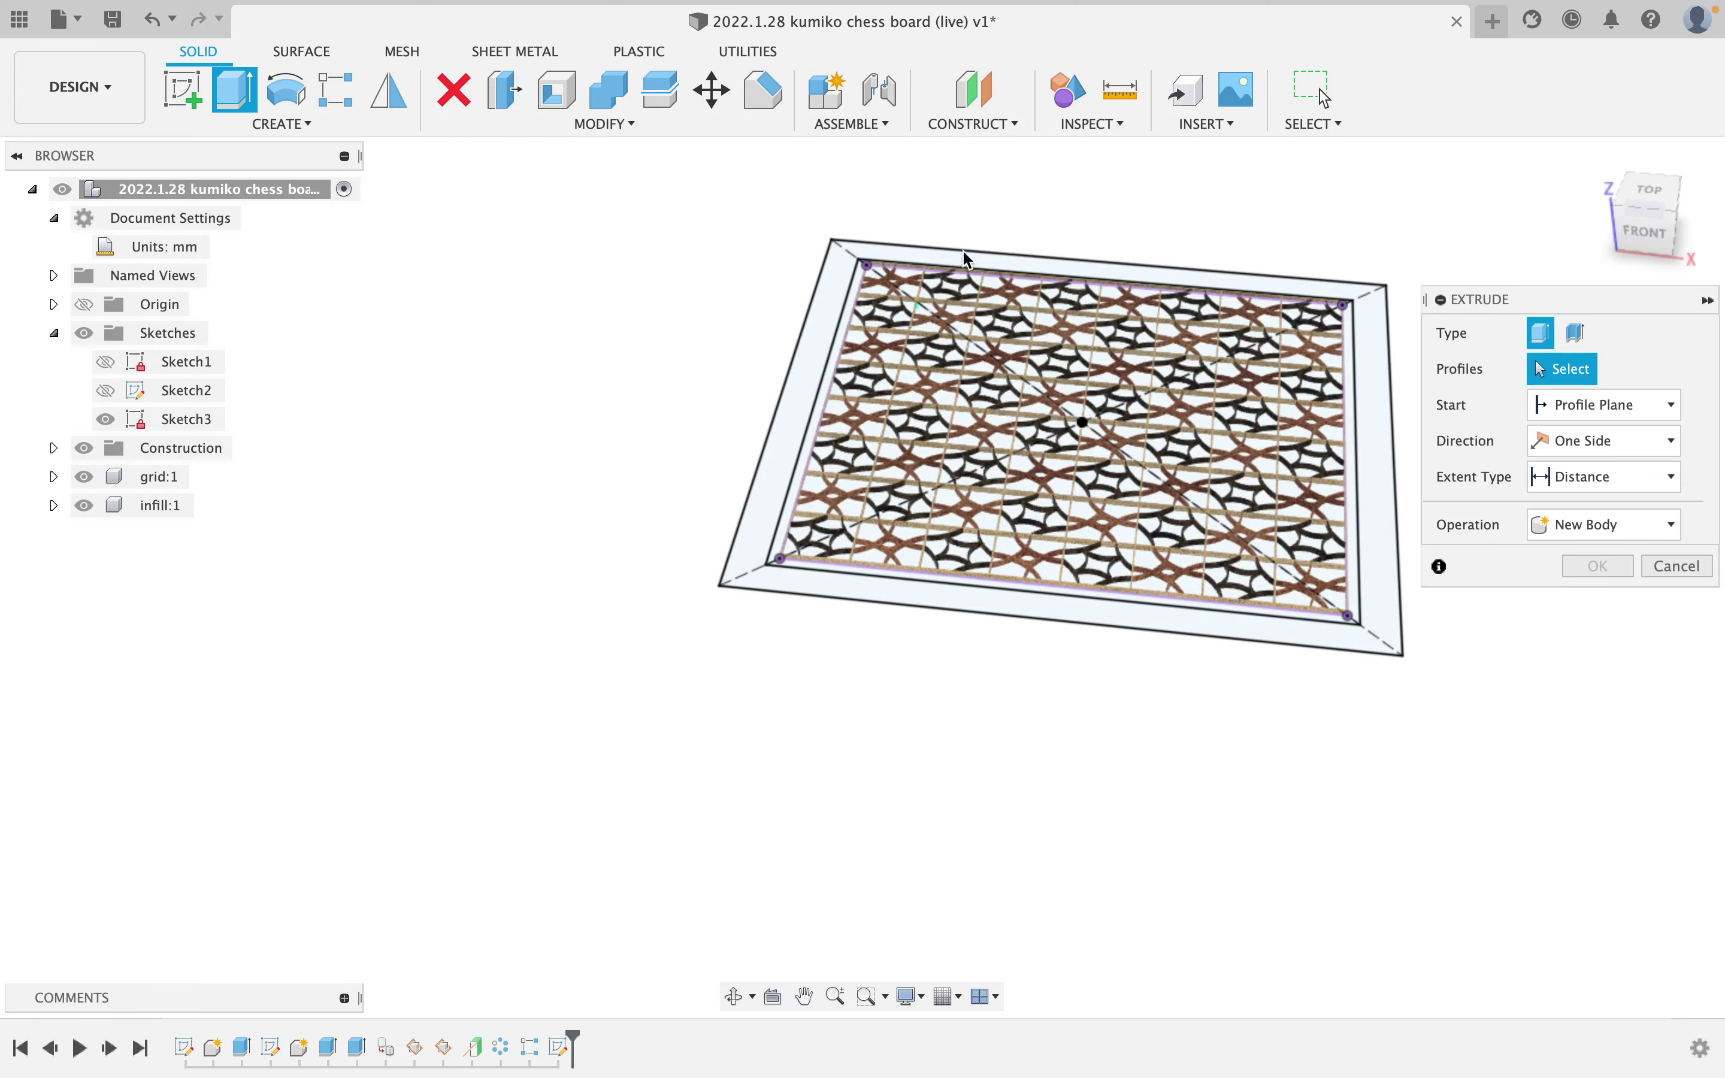
left_click(1001, 355)
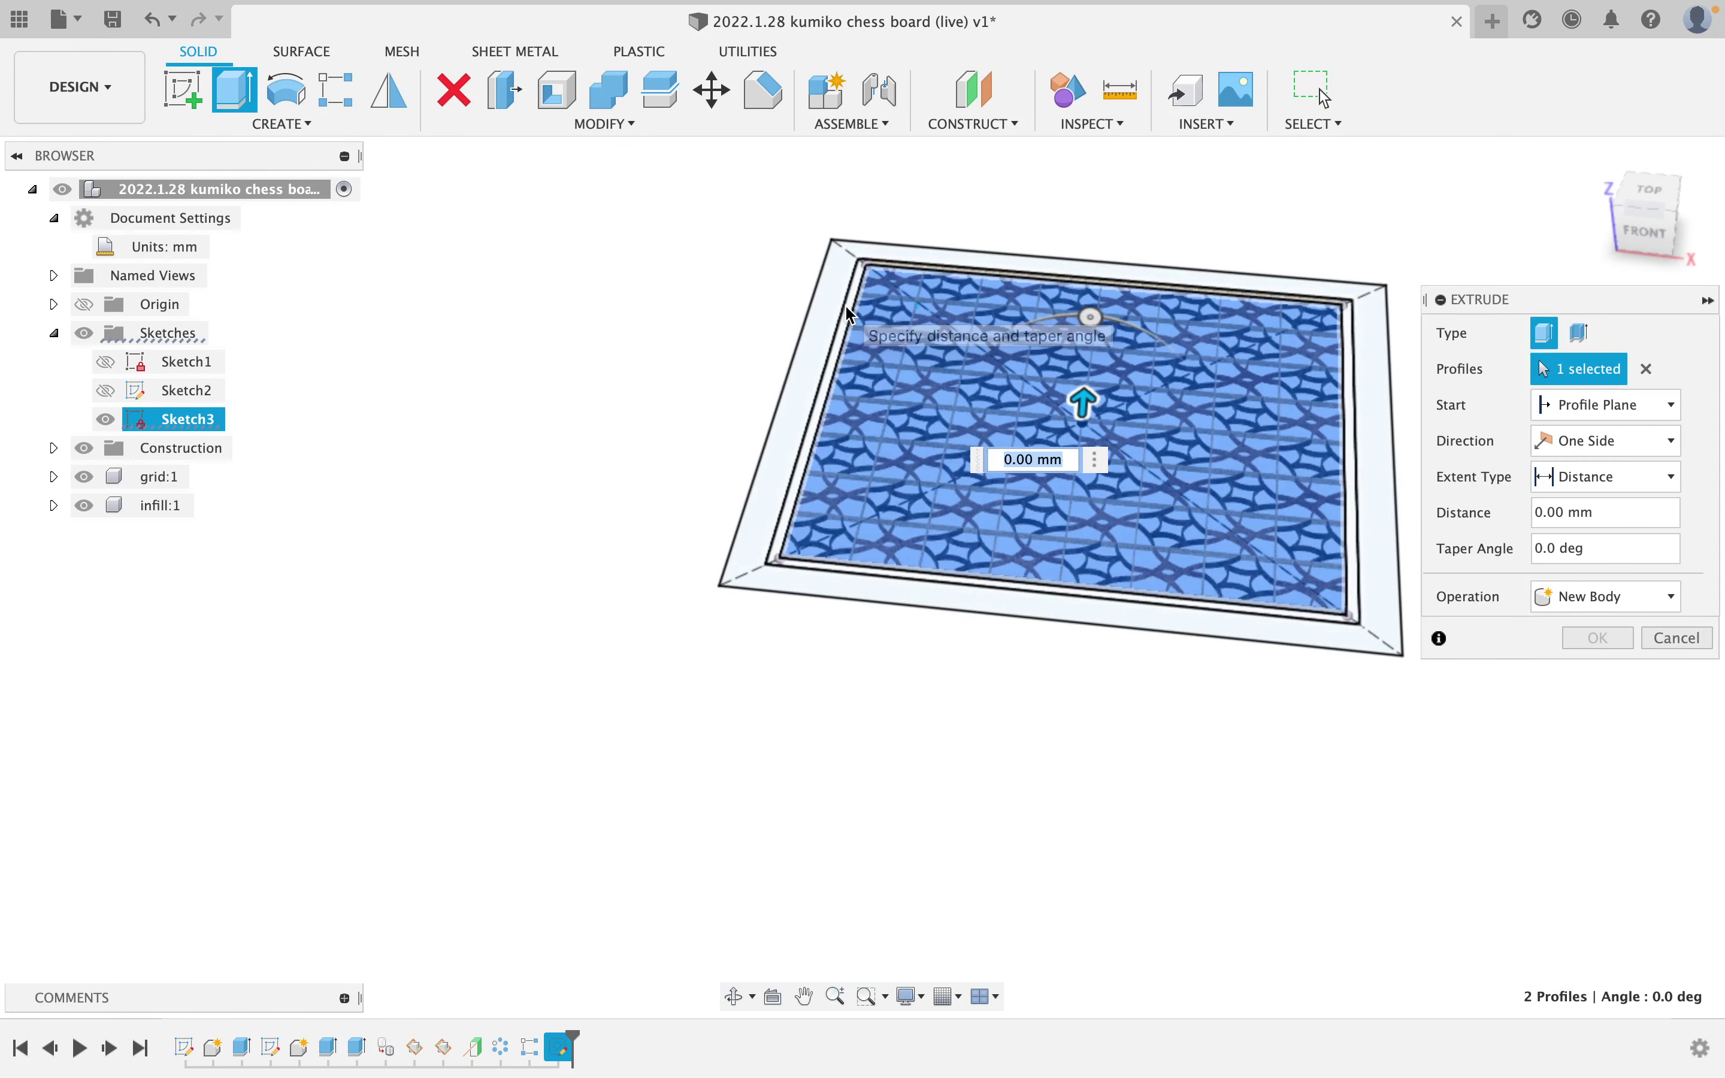
left_click(851, 314)
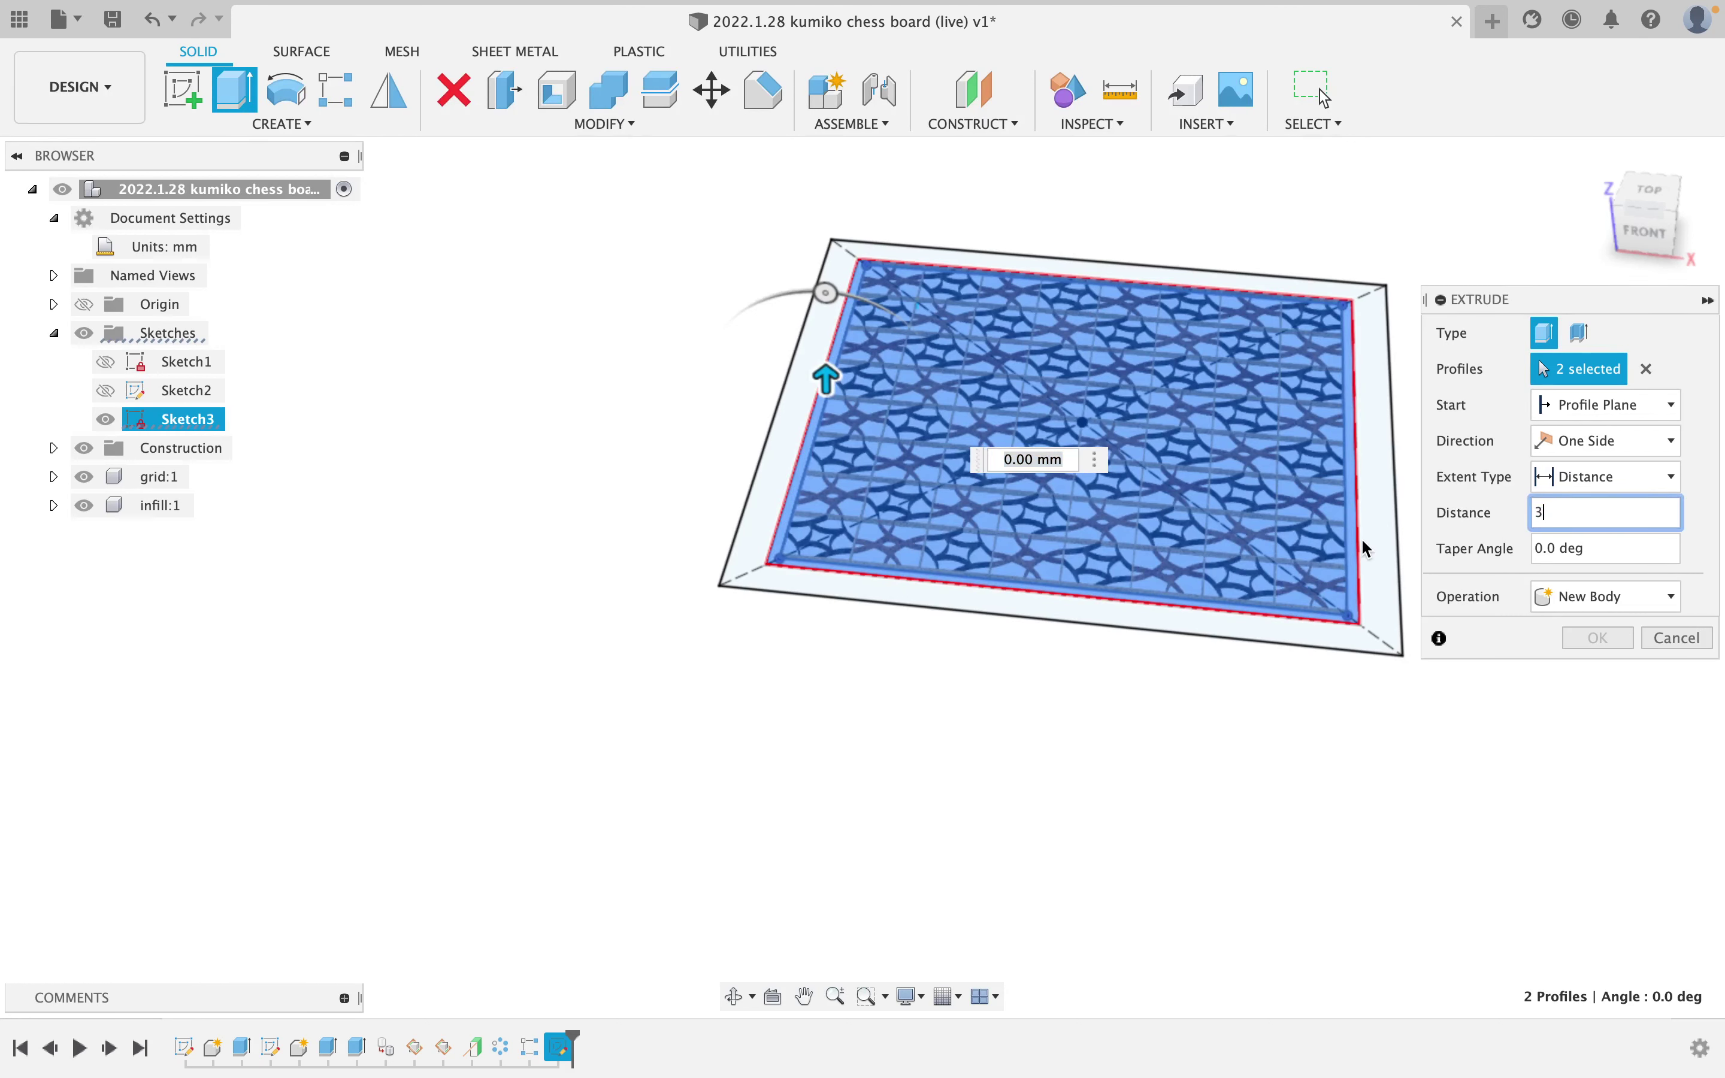
middle_click_drag(1359, 554, 1291, 696, "shift")
scroll(1355, 480, "up", 2)
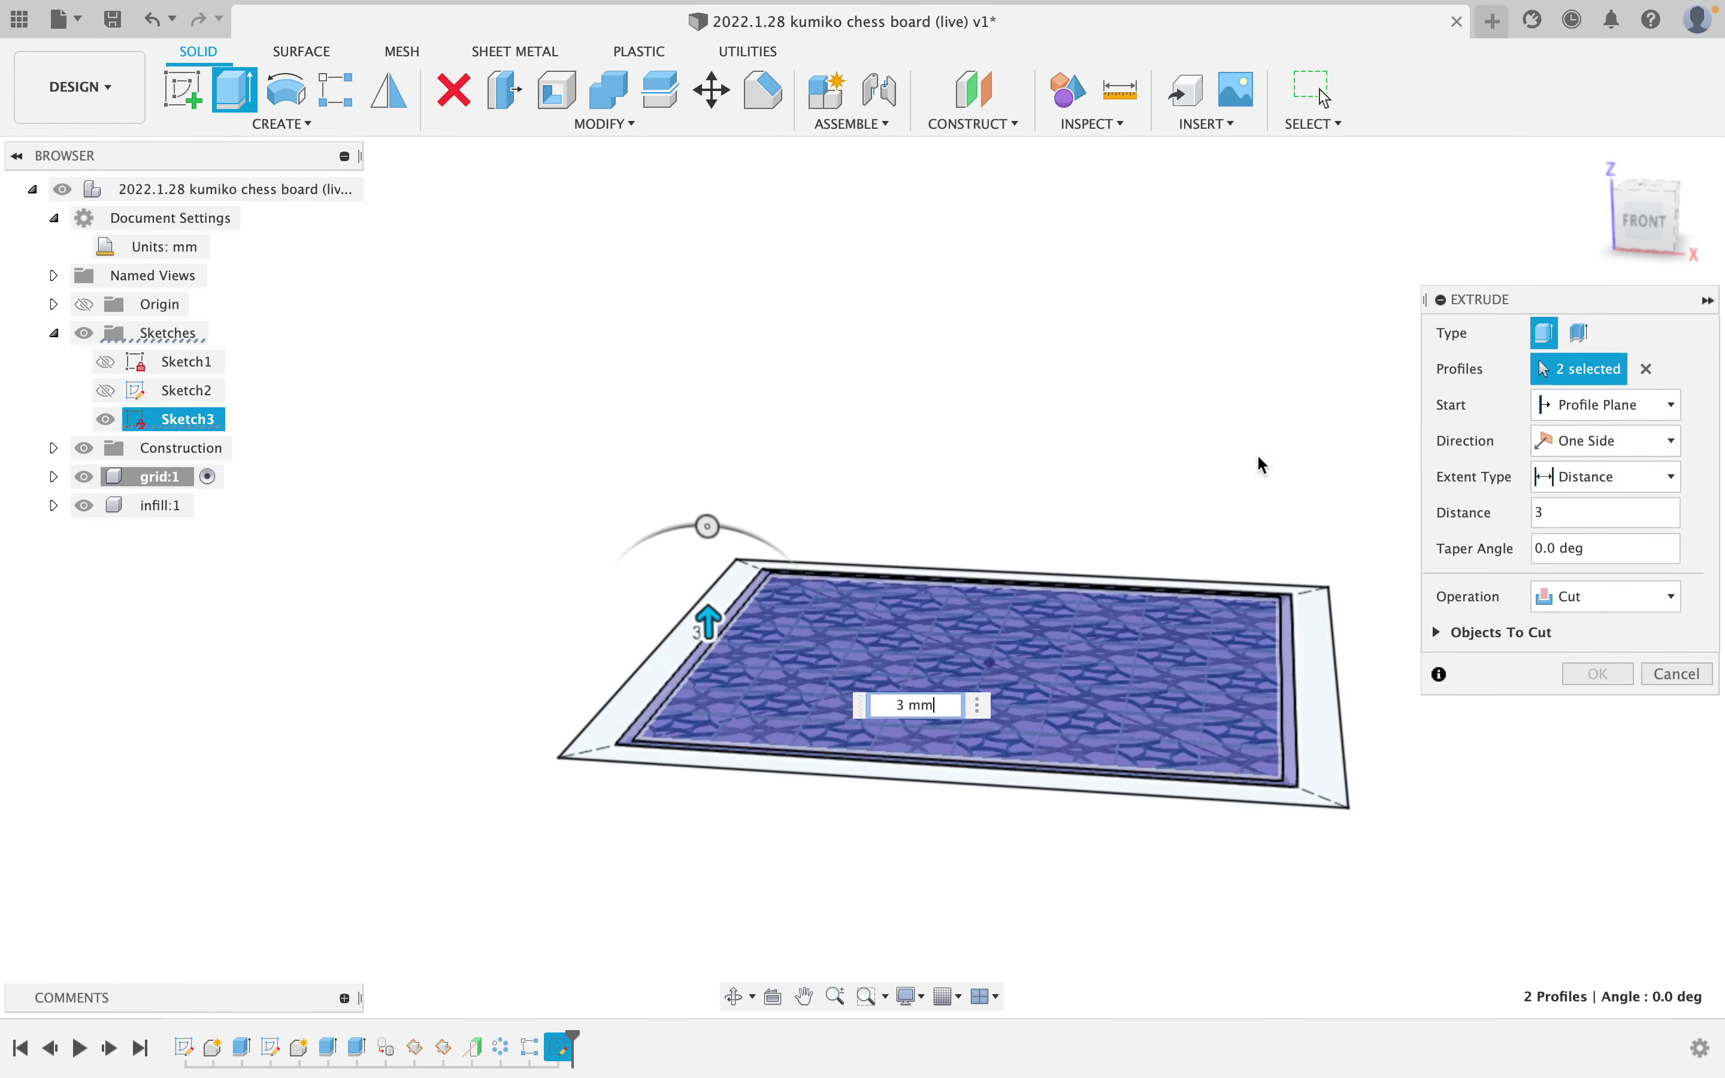
scroll(1259, 460, "up", 1)
scroll(1242, 727, "up", 1)
scroll(1222, 740, "up", 3)
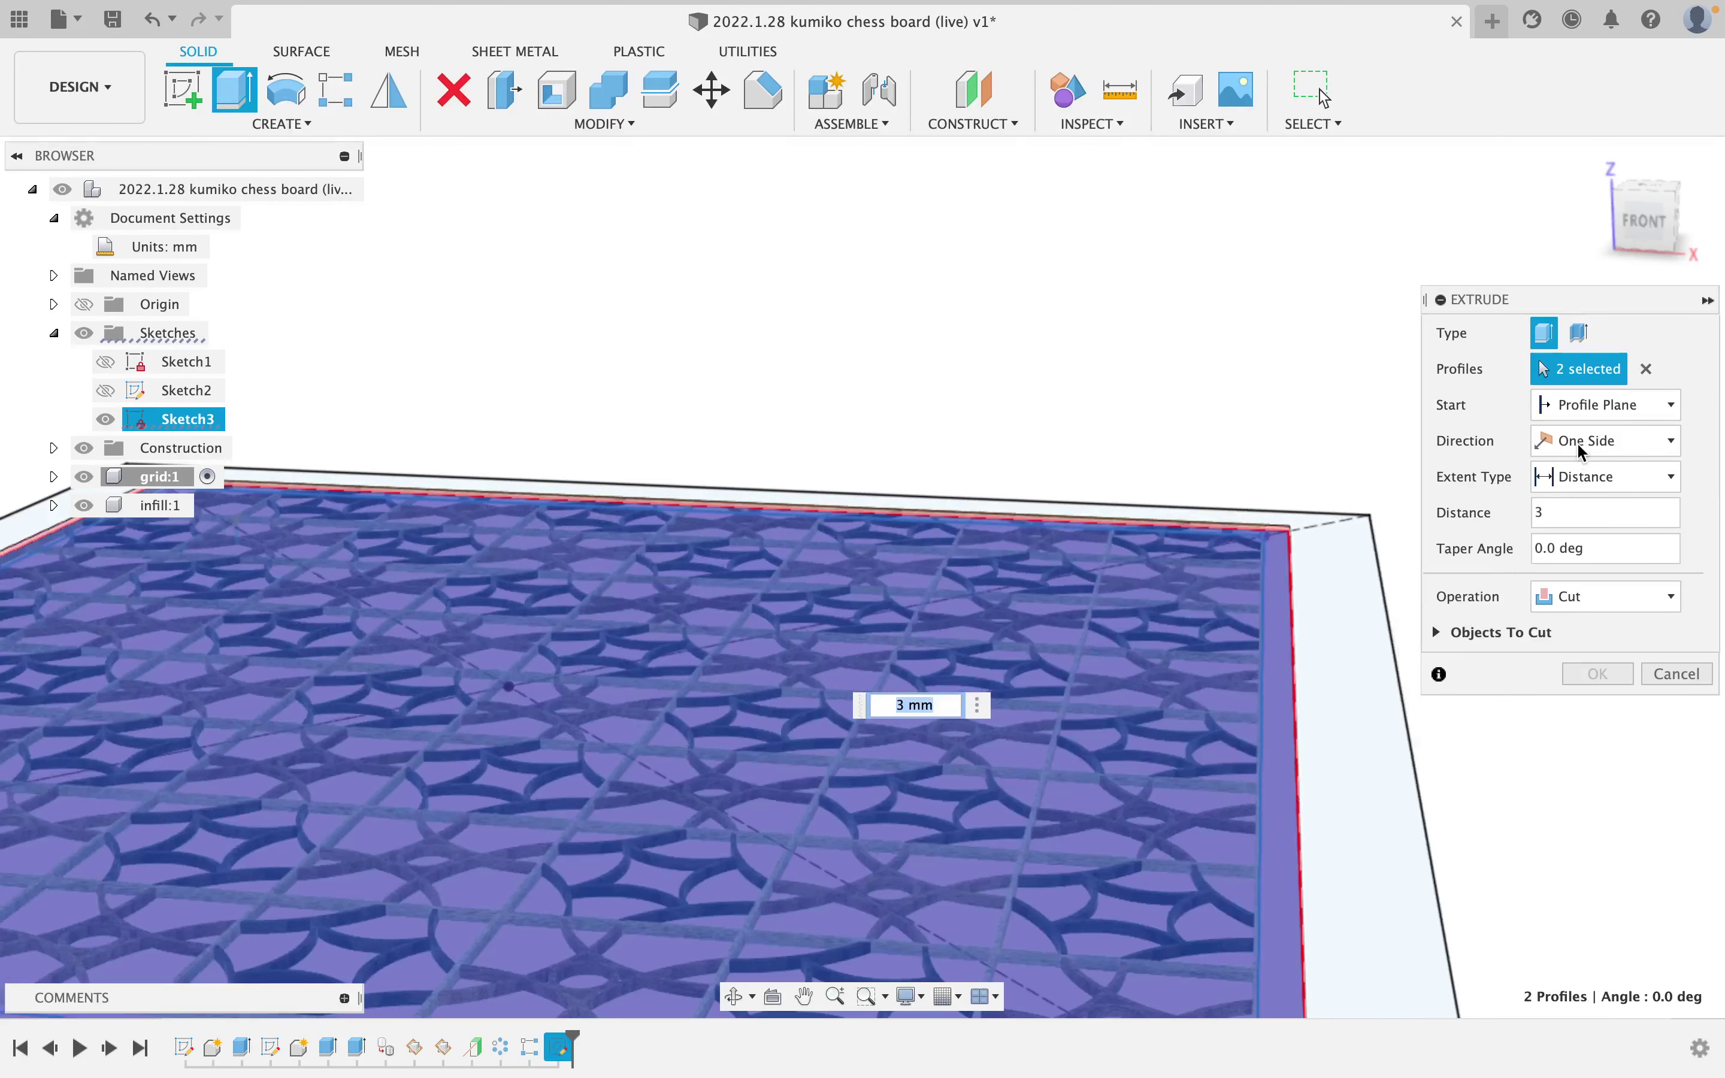
left_click(1609, 408)
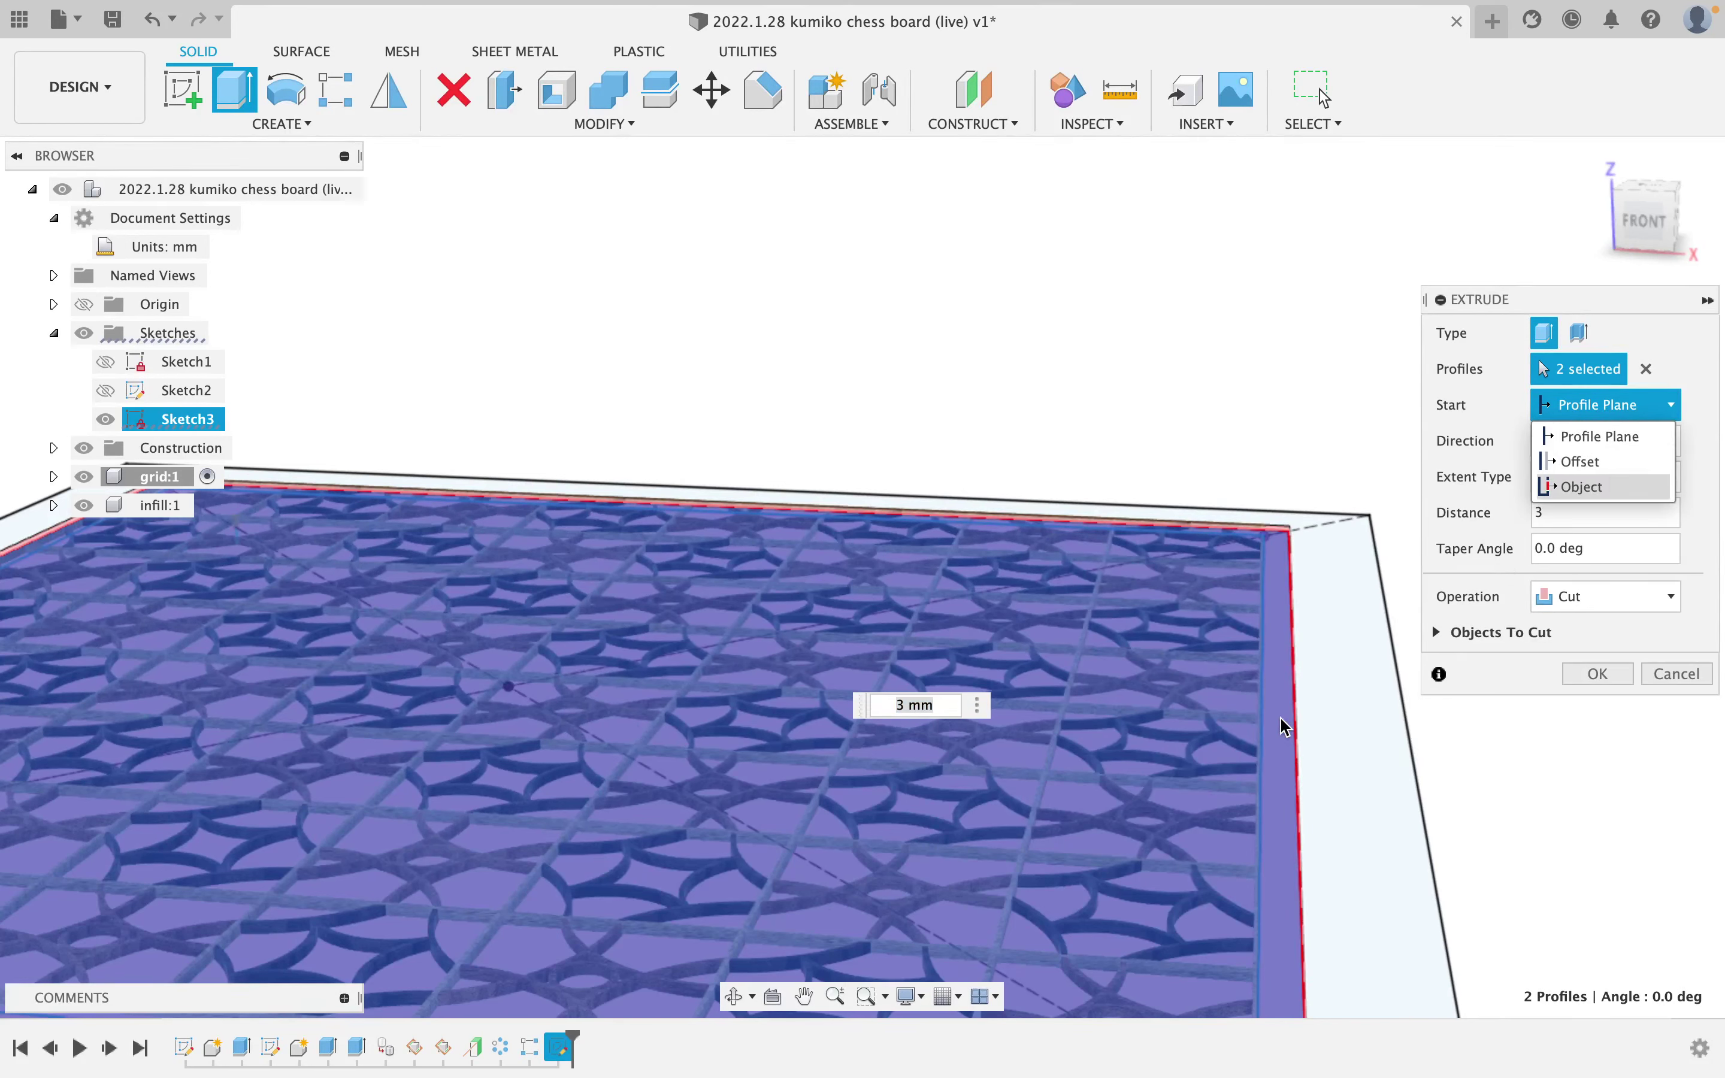
key("Return")
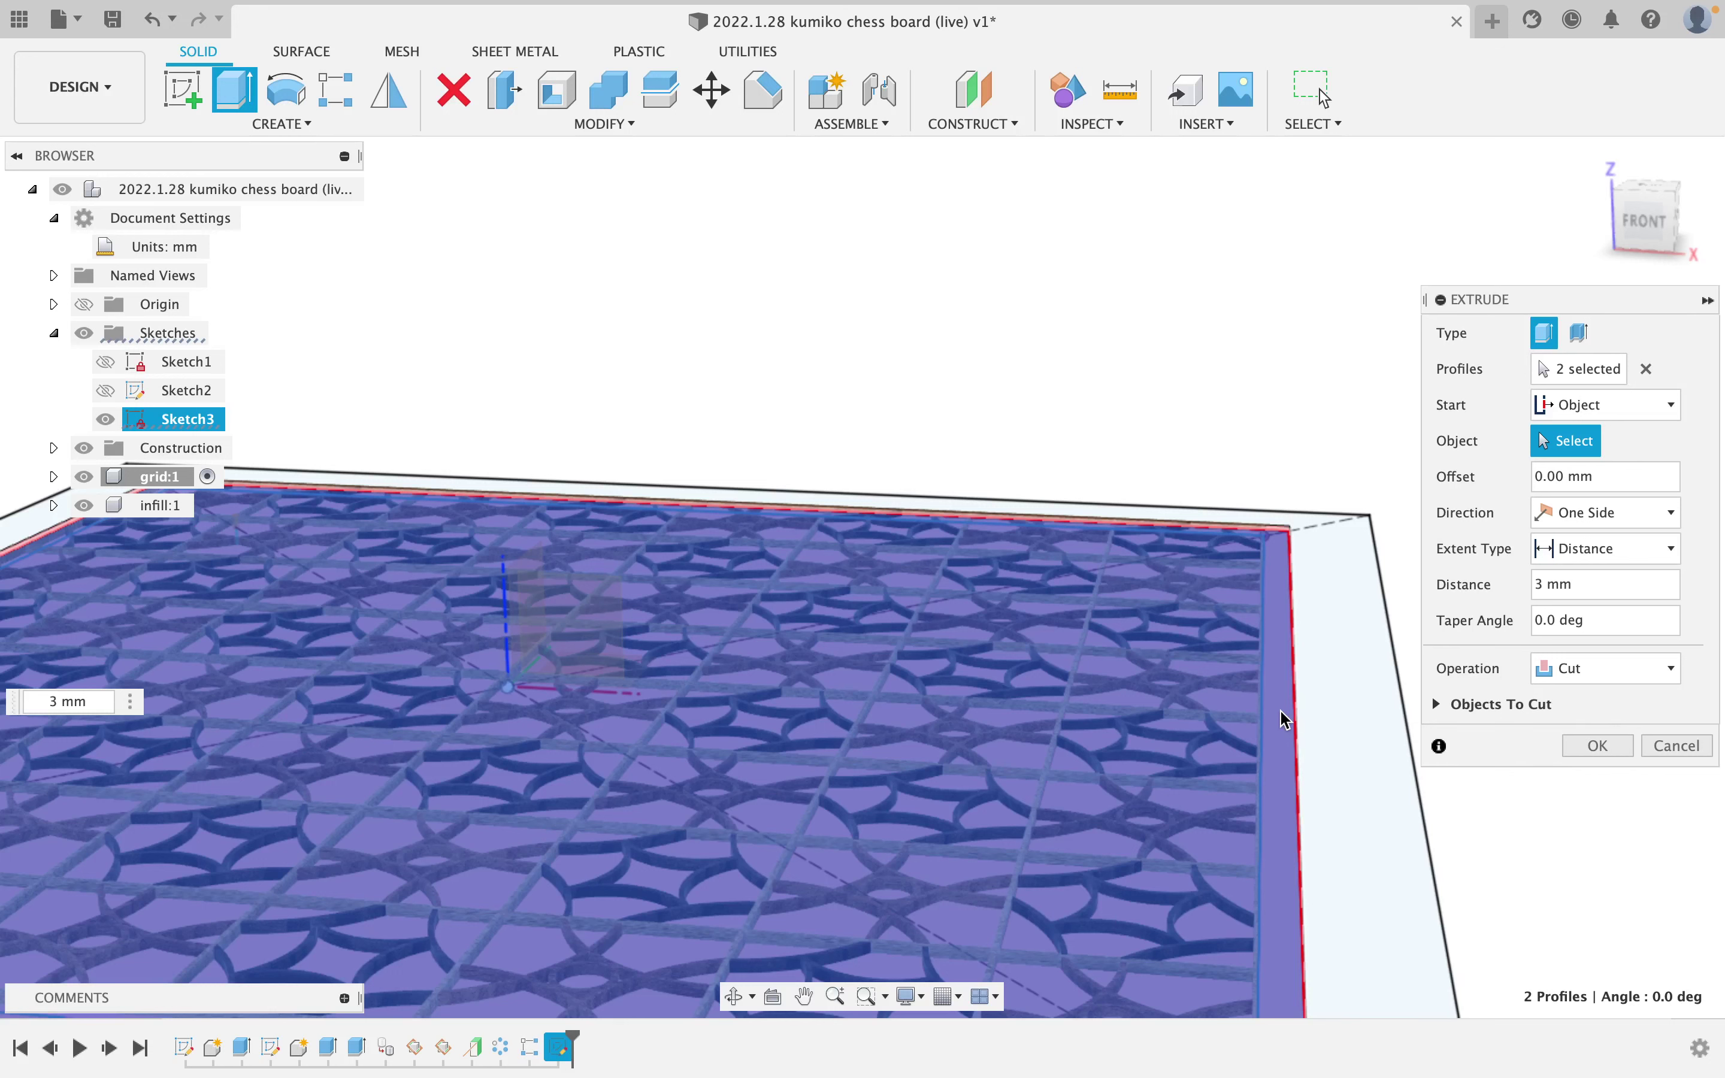
middle_click_drag(1320, 670, 1297, 666, "shift")
scroll(713, 710, "up", 5)
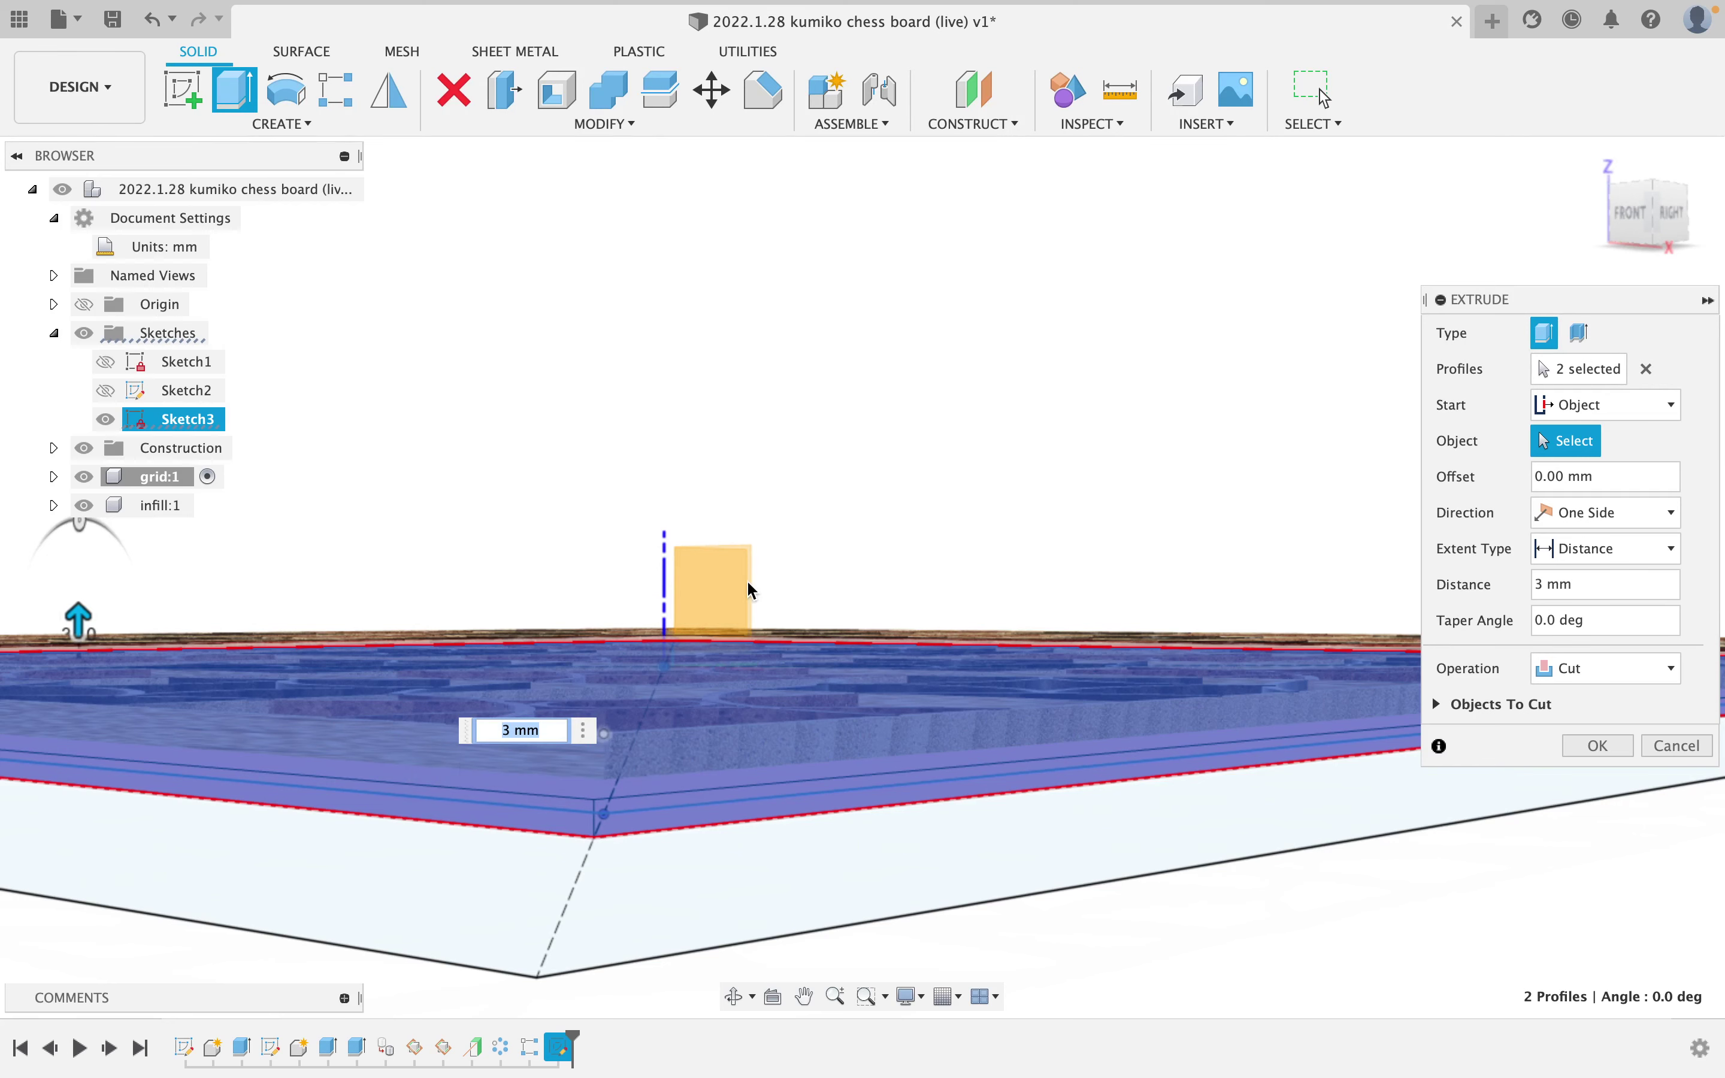
middle_click_drag(791, 542, 847, 603, "shift")
scroll(847, 603, "up", 3)
scroll(847, 604, "down", 4)
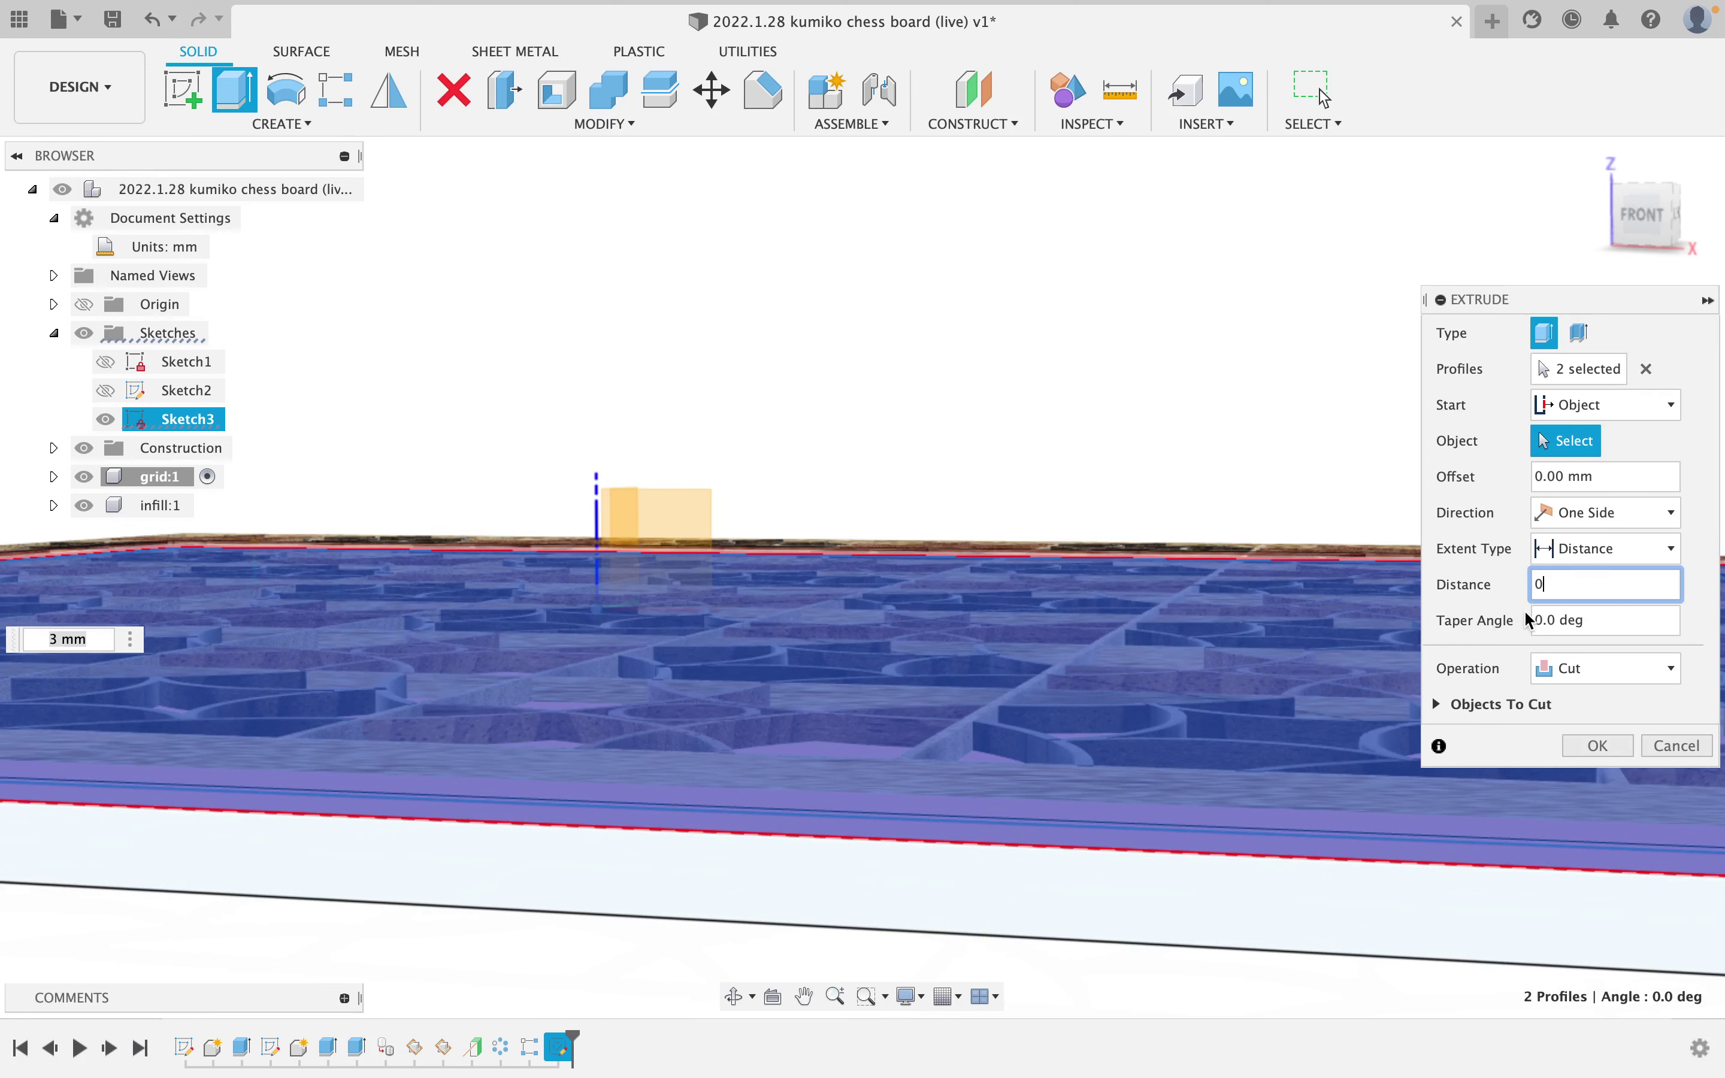
left_click(1590, 668)
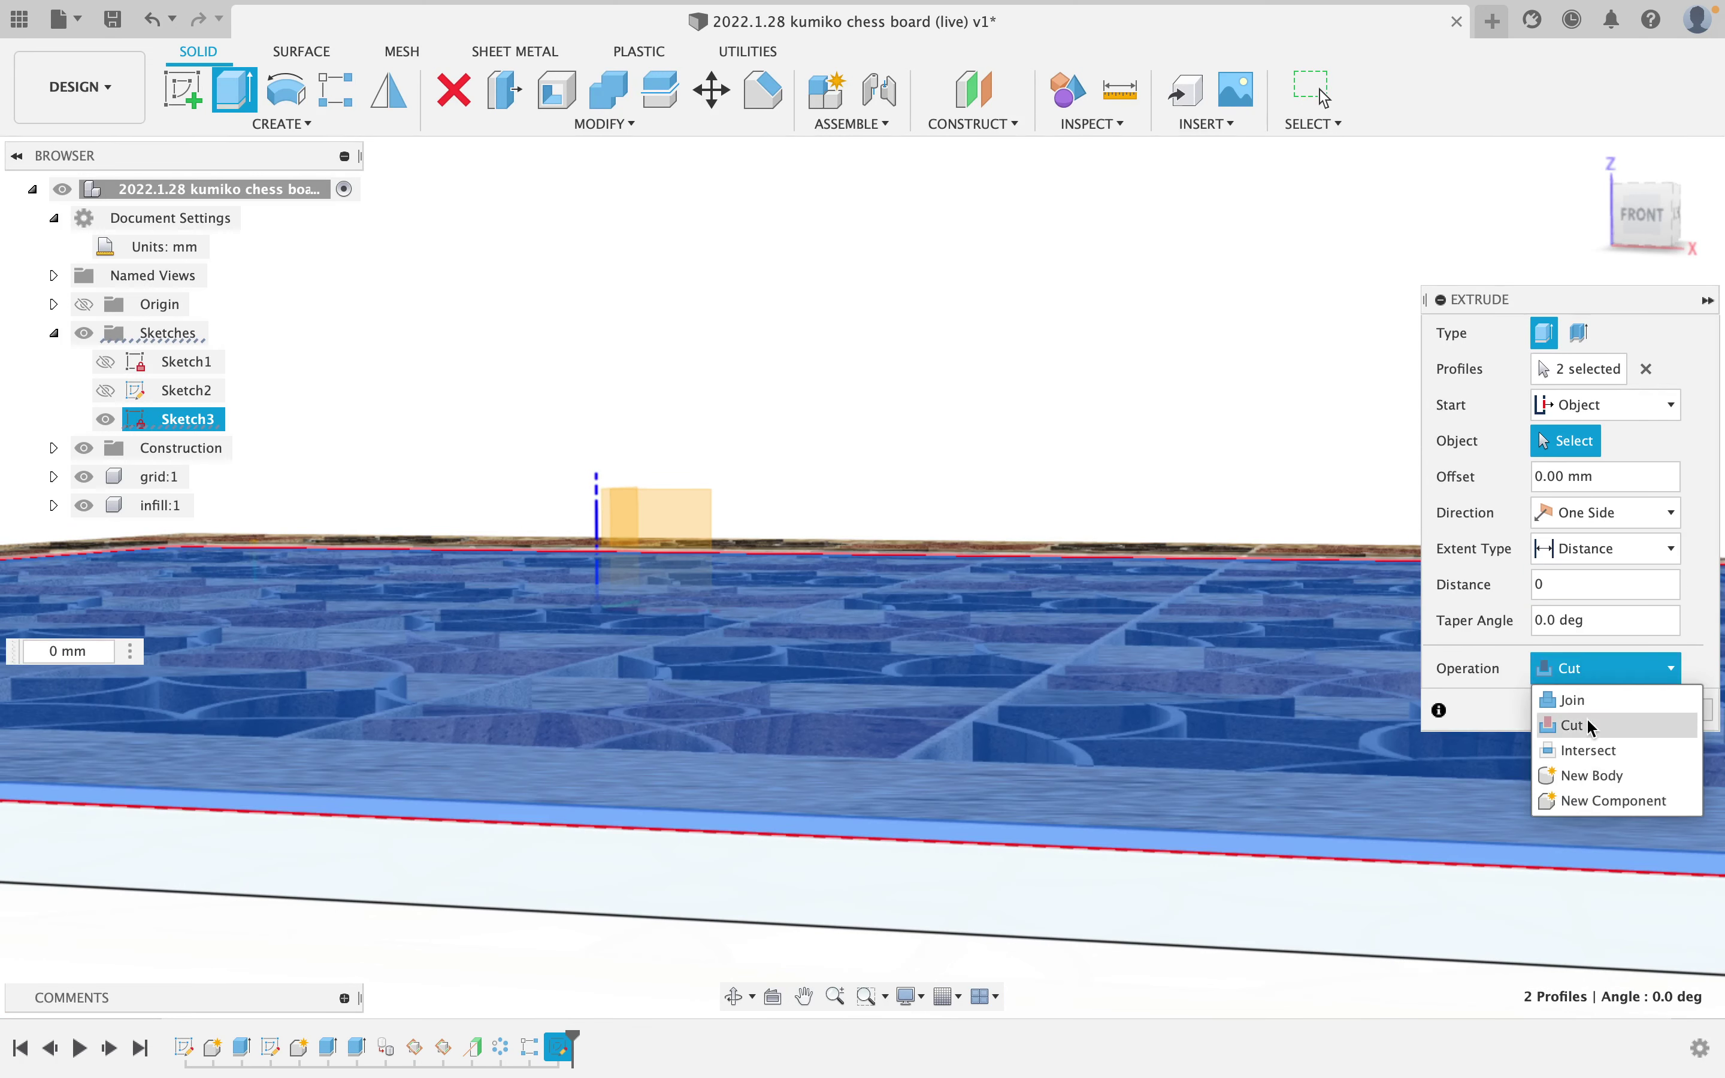
left_click(1602, 801)
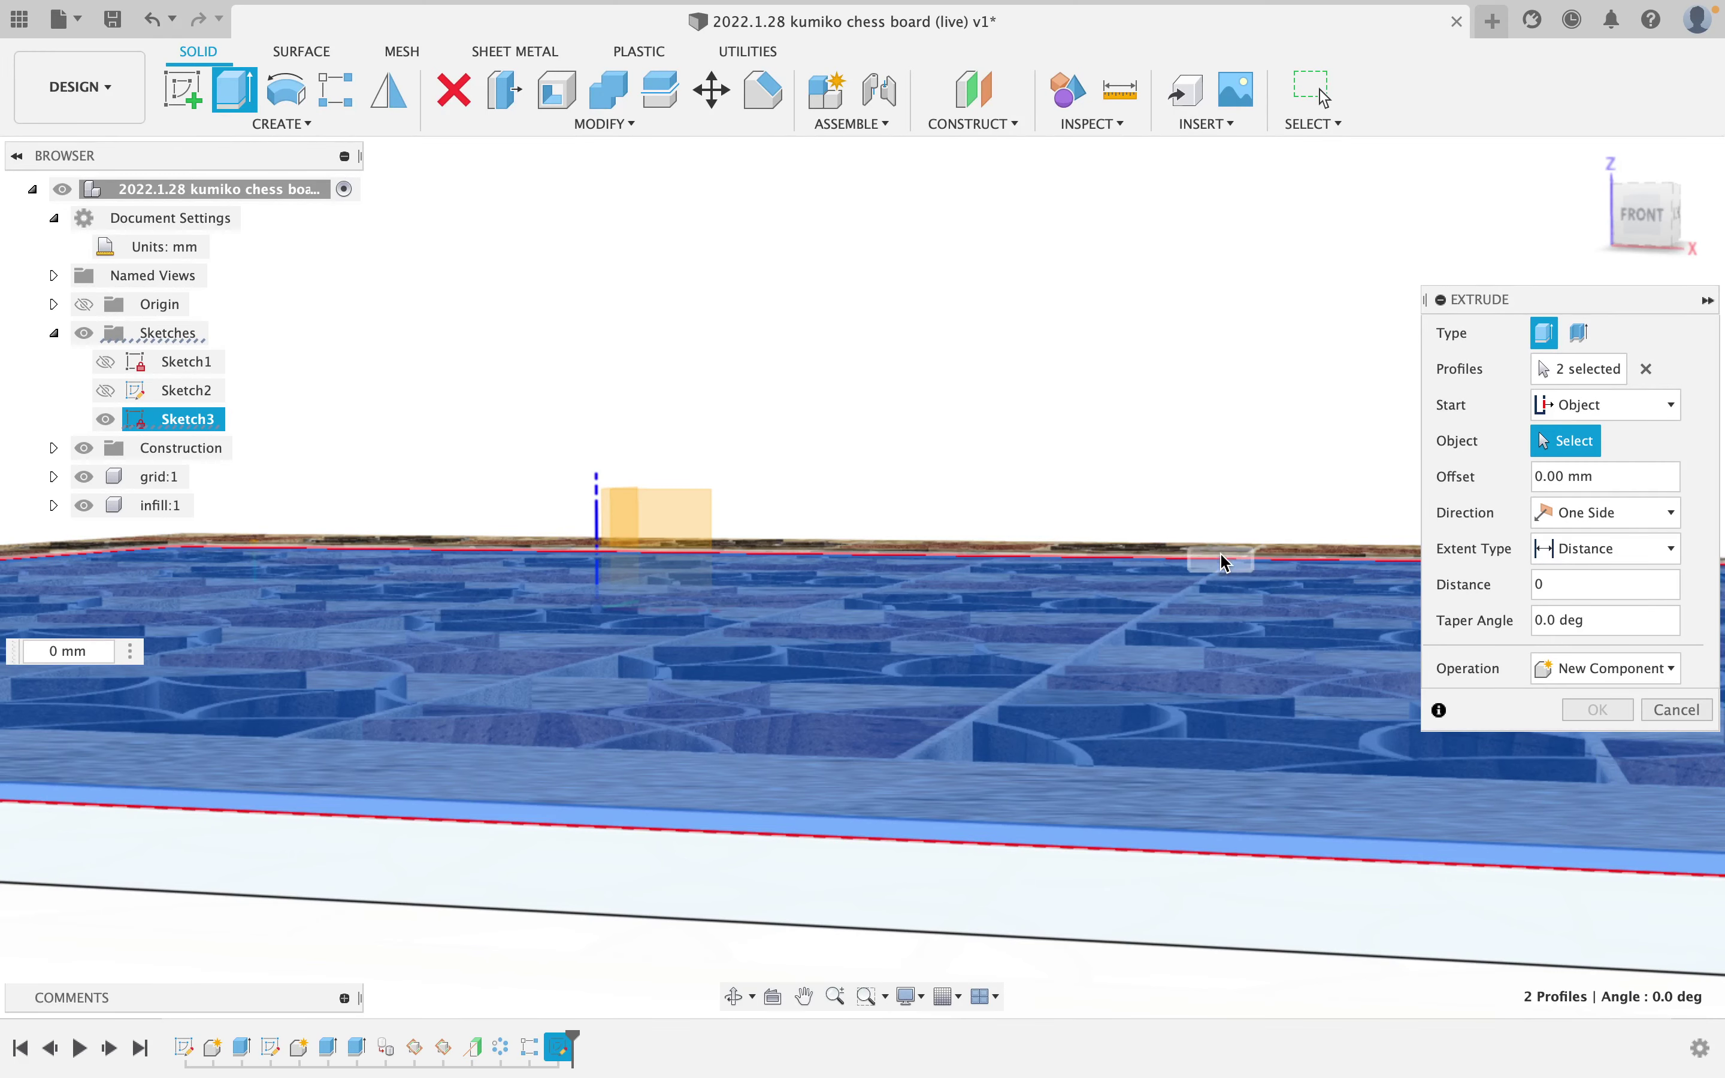
middle_click_drag(1221, 563, 1240, 599, "shift")
scroll(1240, 599, "down", 4)
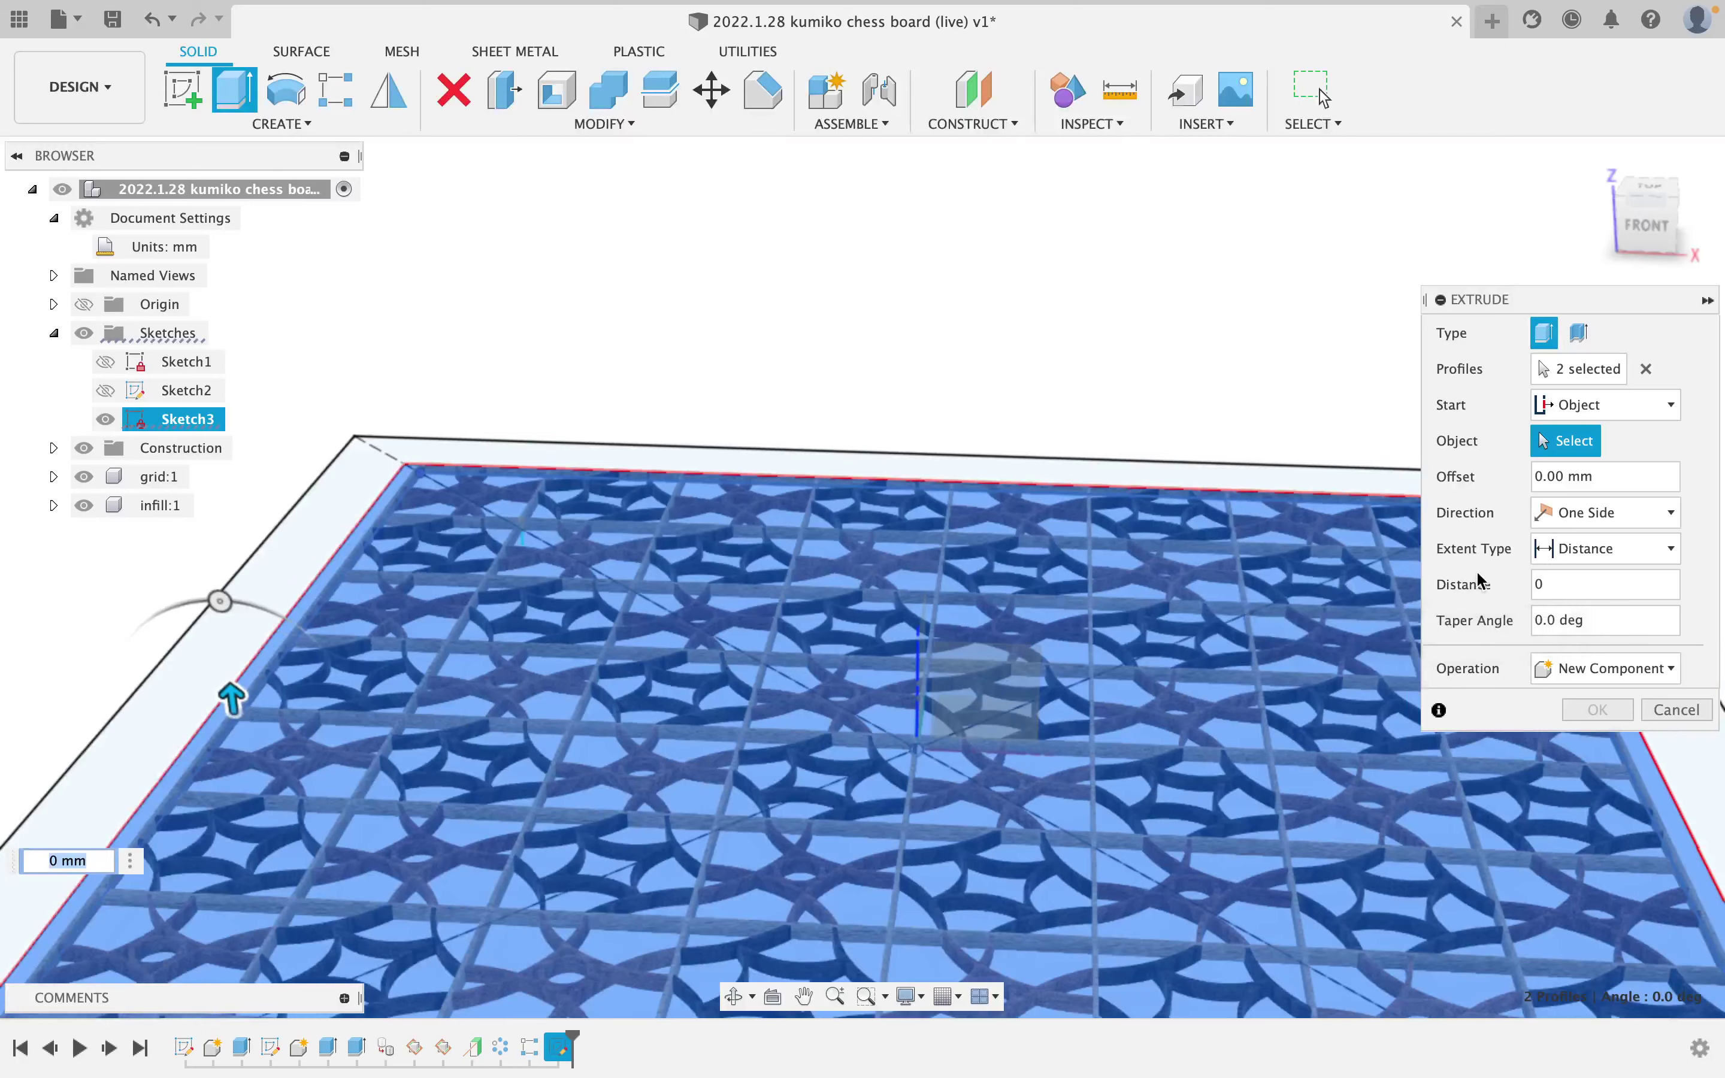
key("Escape")
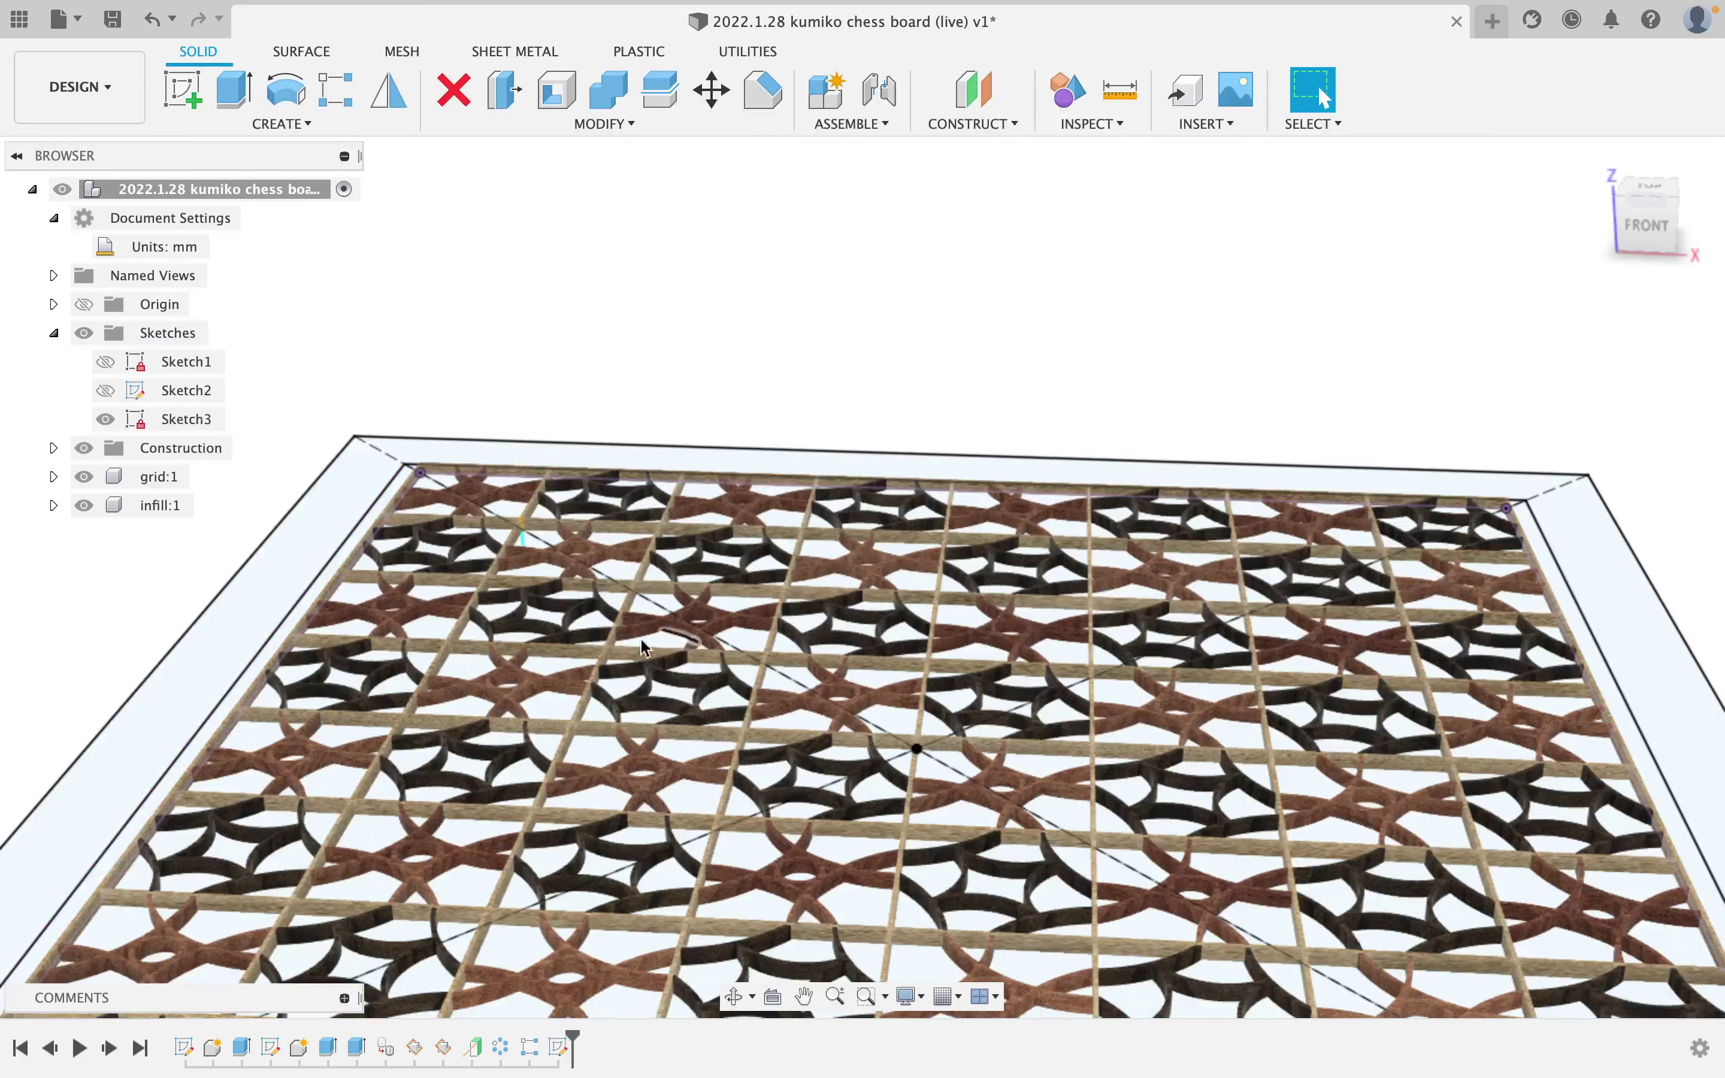
Set up a 3 mm extrusion of the narrow ring profile around the grid as a new component.
left_click(237, 93)
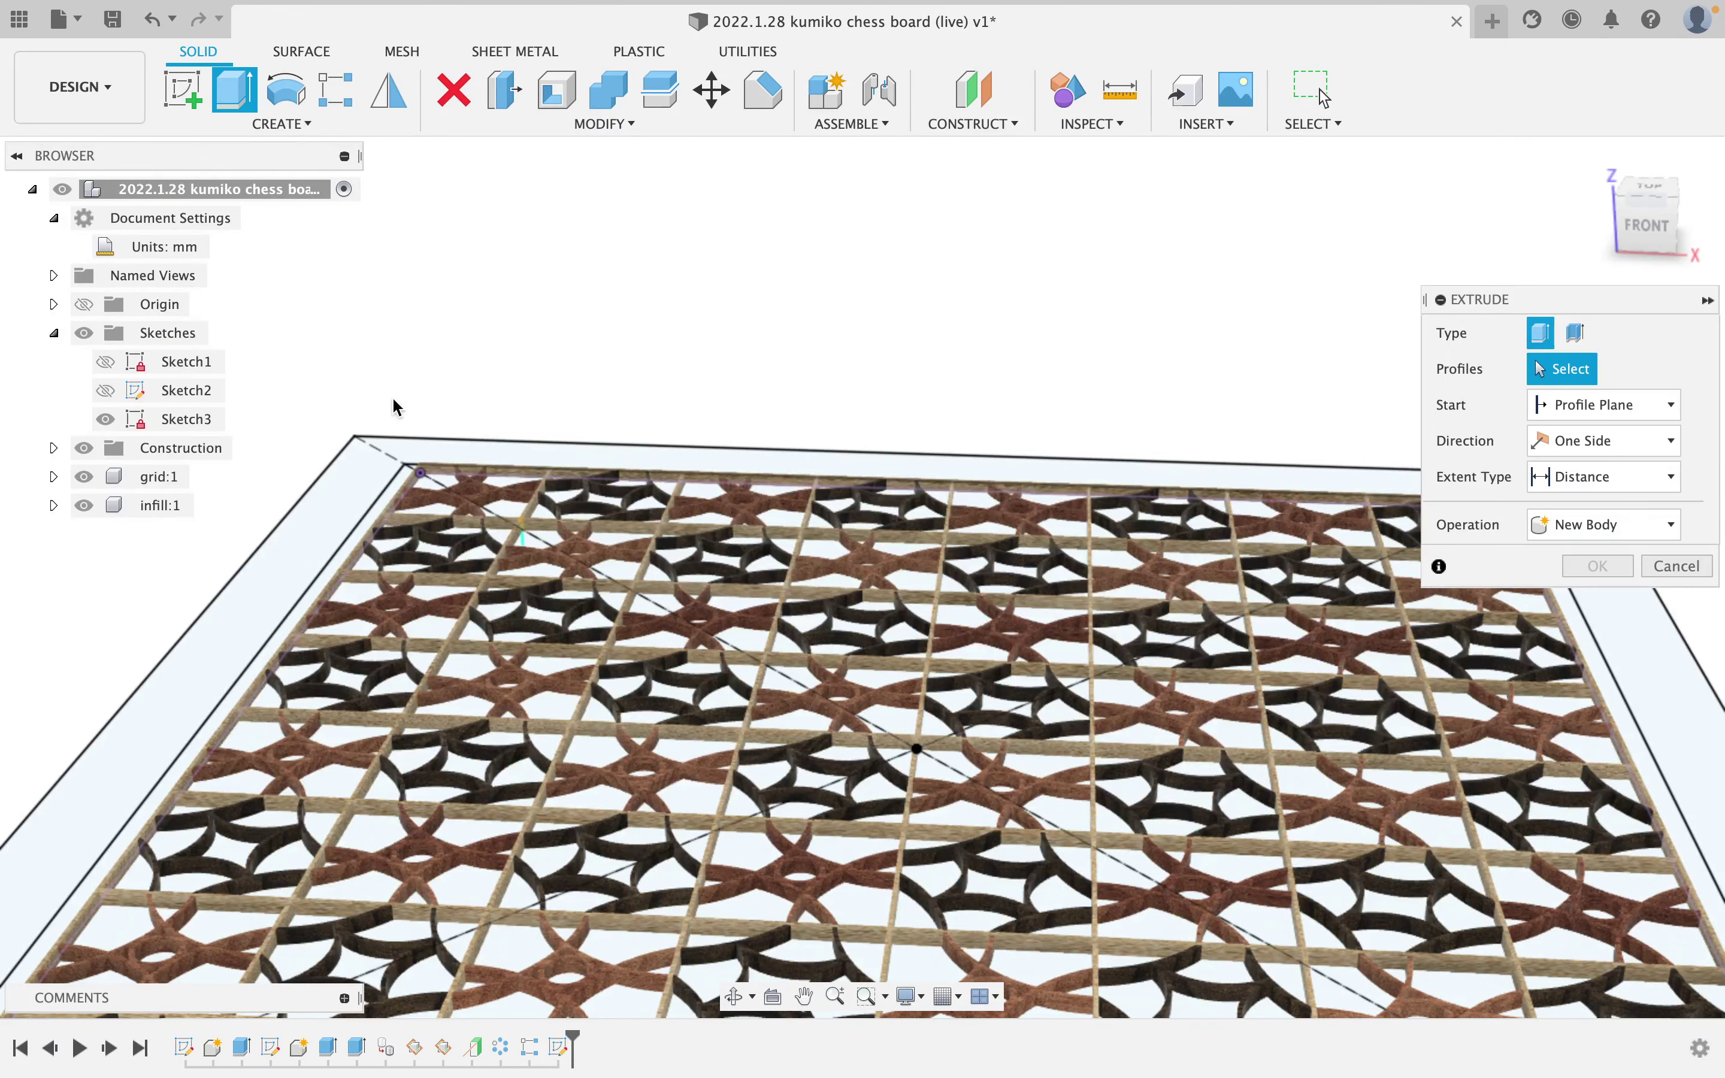
left_click(394, 490)
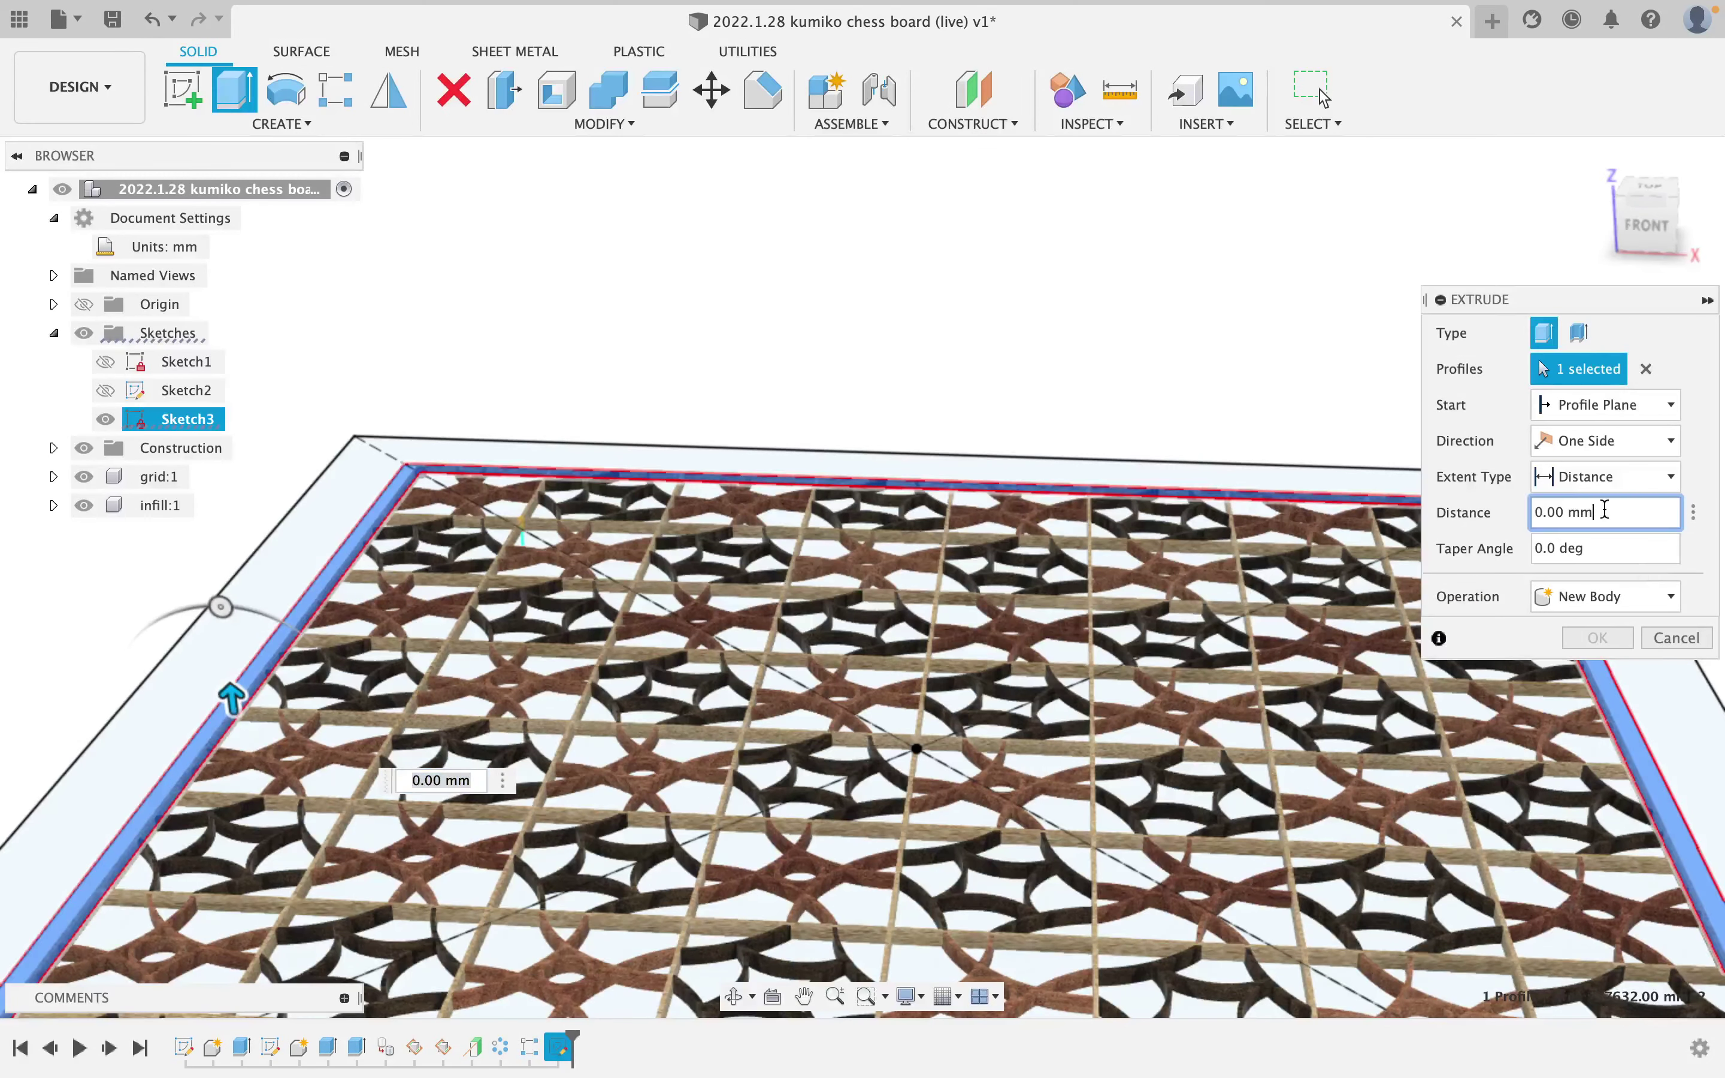
type("3")
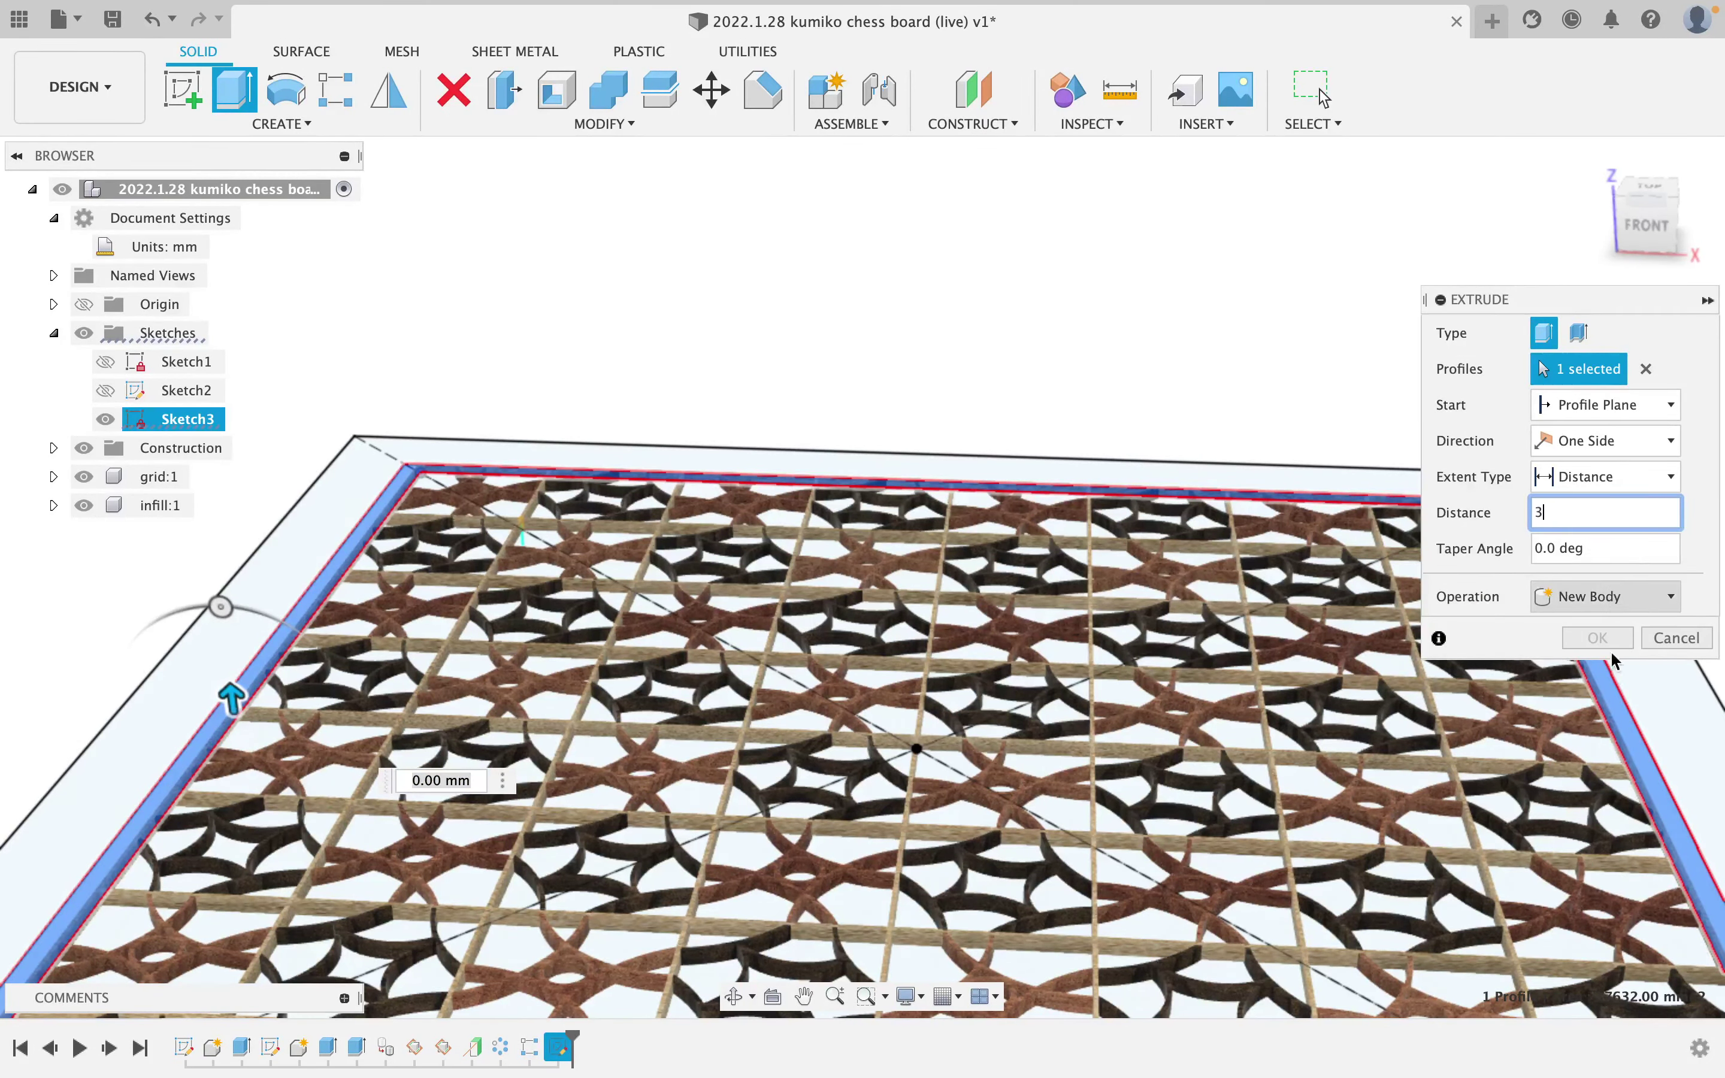
left_click(1607, 596)
left_click(1590, 732)
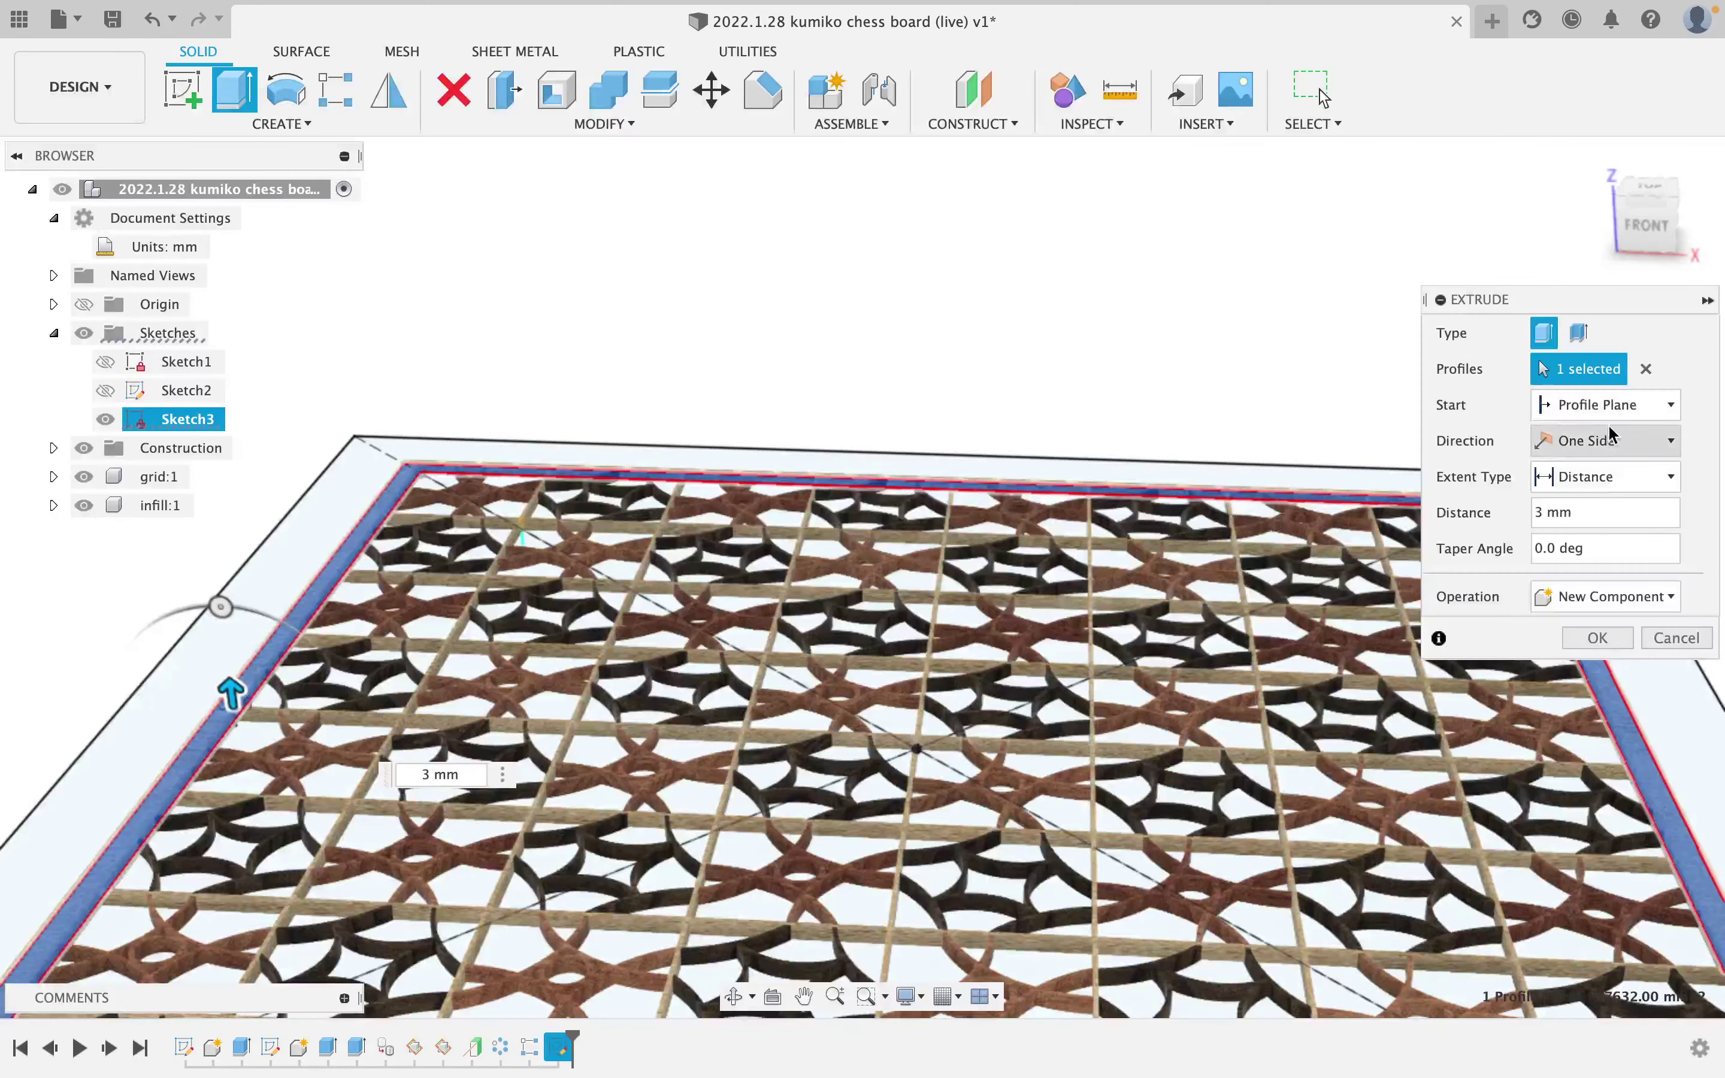
Set the extrusion to start from an object, using the top face of the grid.
left_click(1609, 406)
left_click(1612, 487)
scroll(1248, 611, "up", 5)
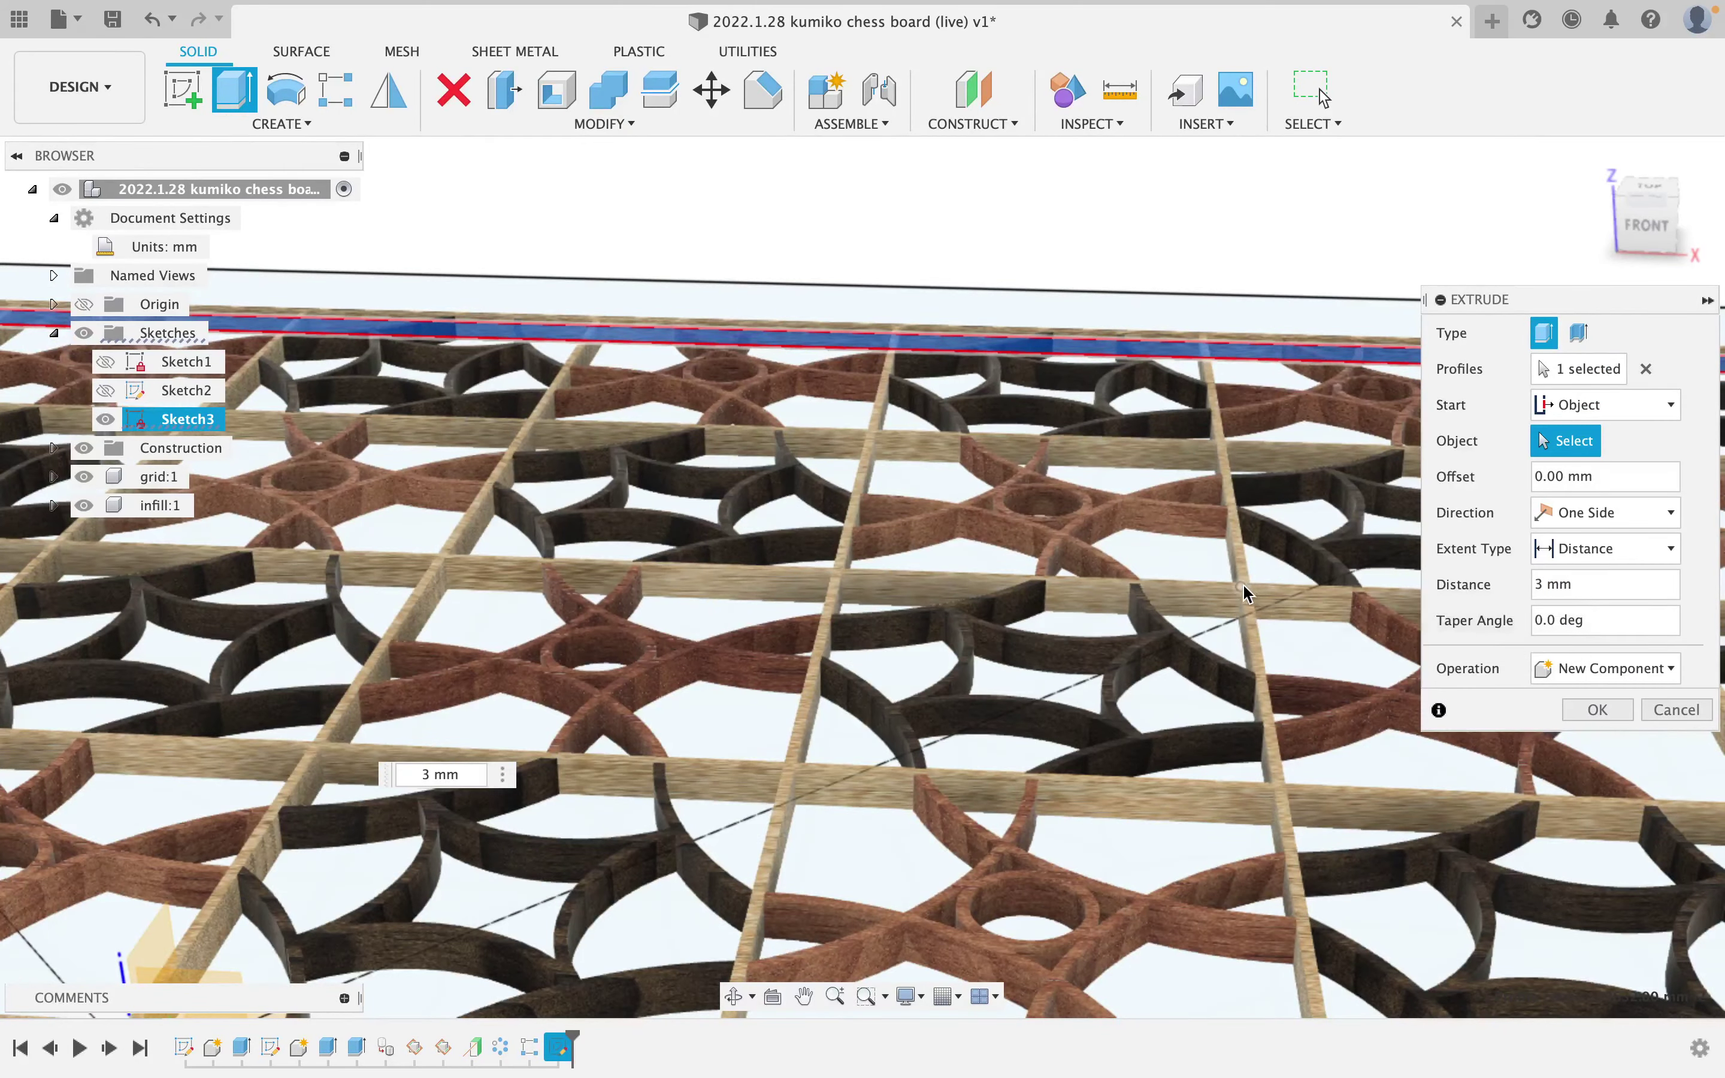
scroll(1248, 592, "up", 3)
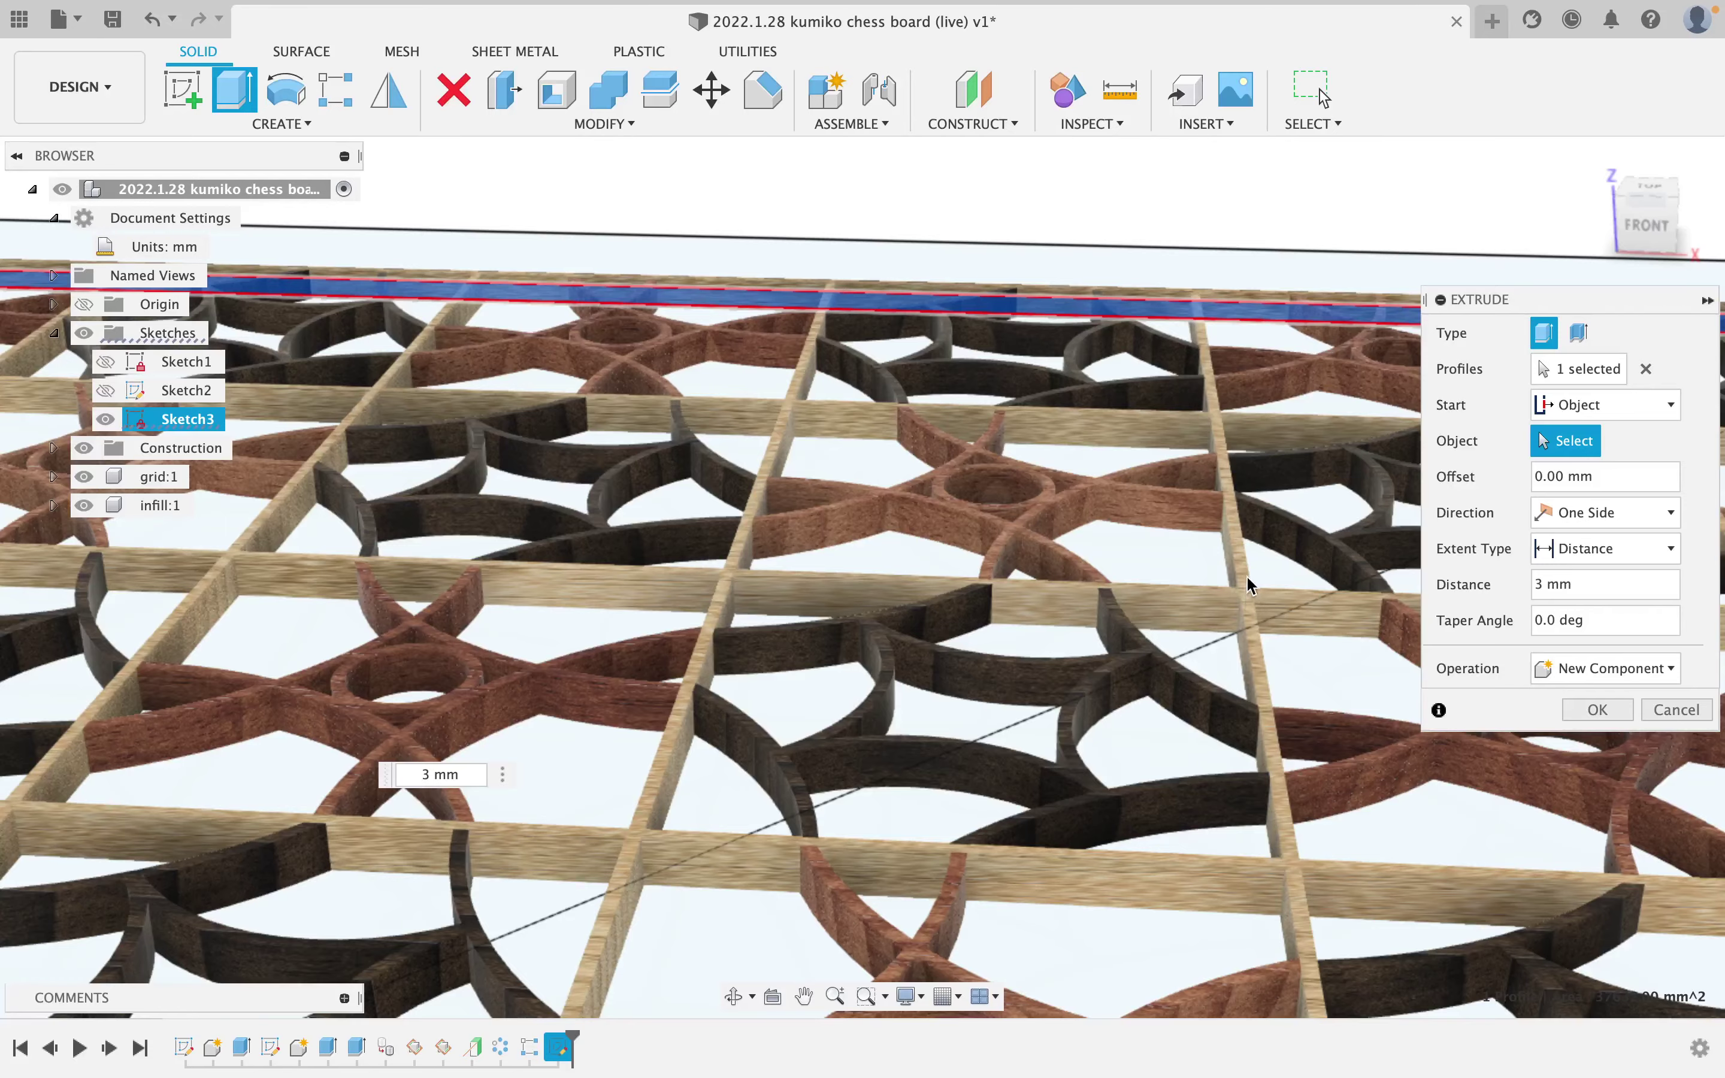
scroll(1246, 579, "up", 3)
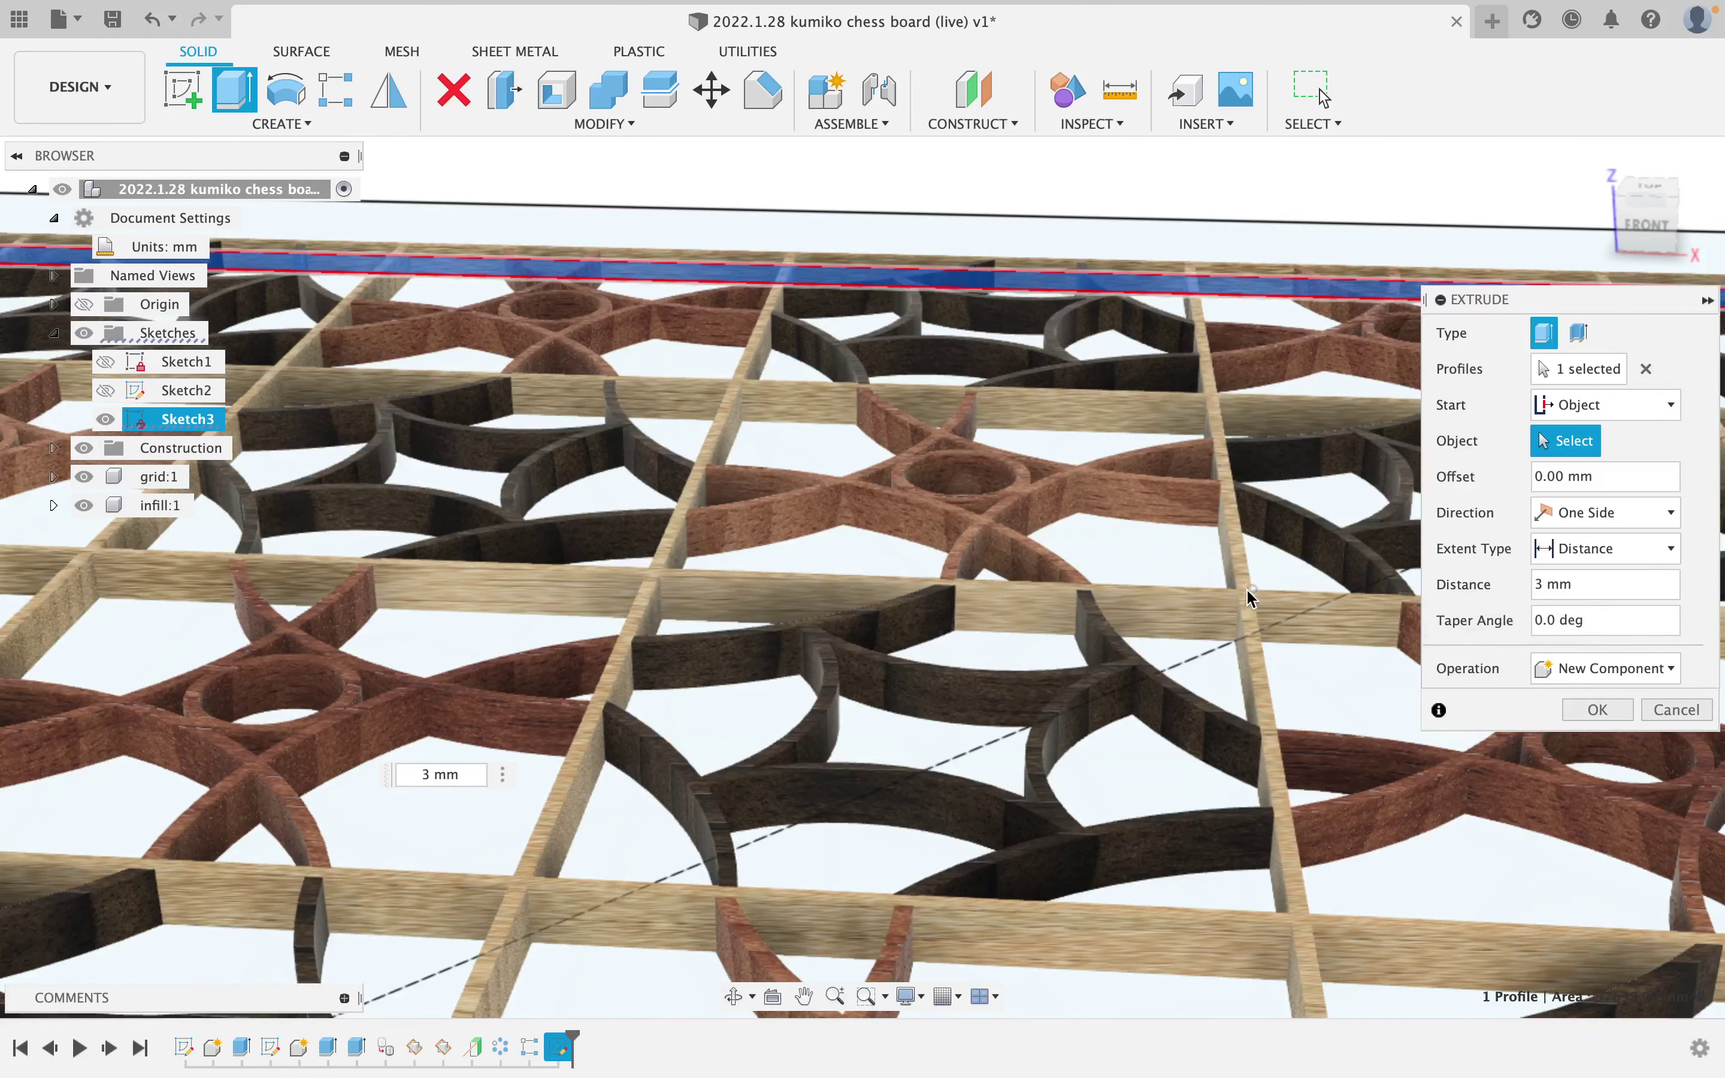
scroll(1247, 589, "up", 4)
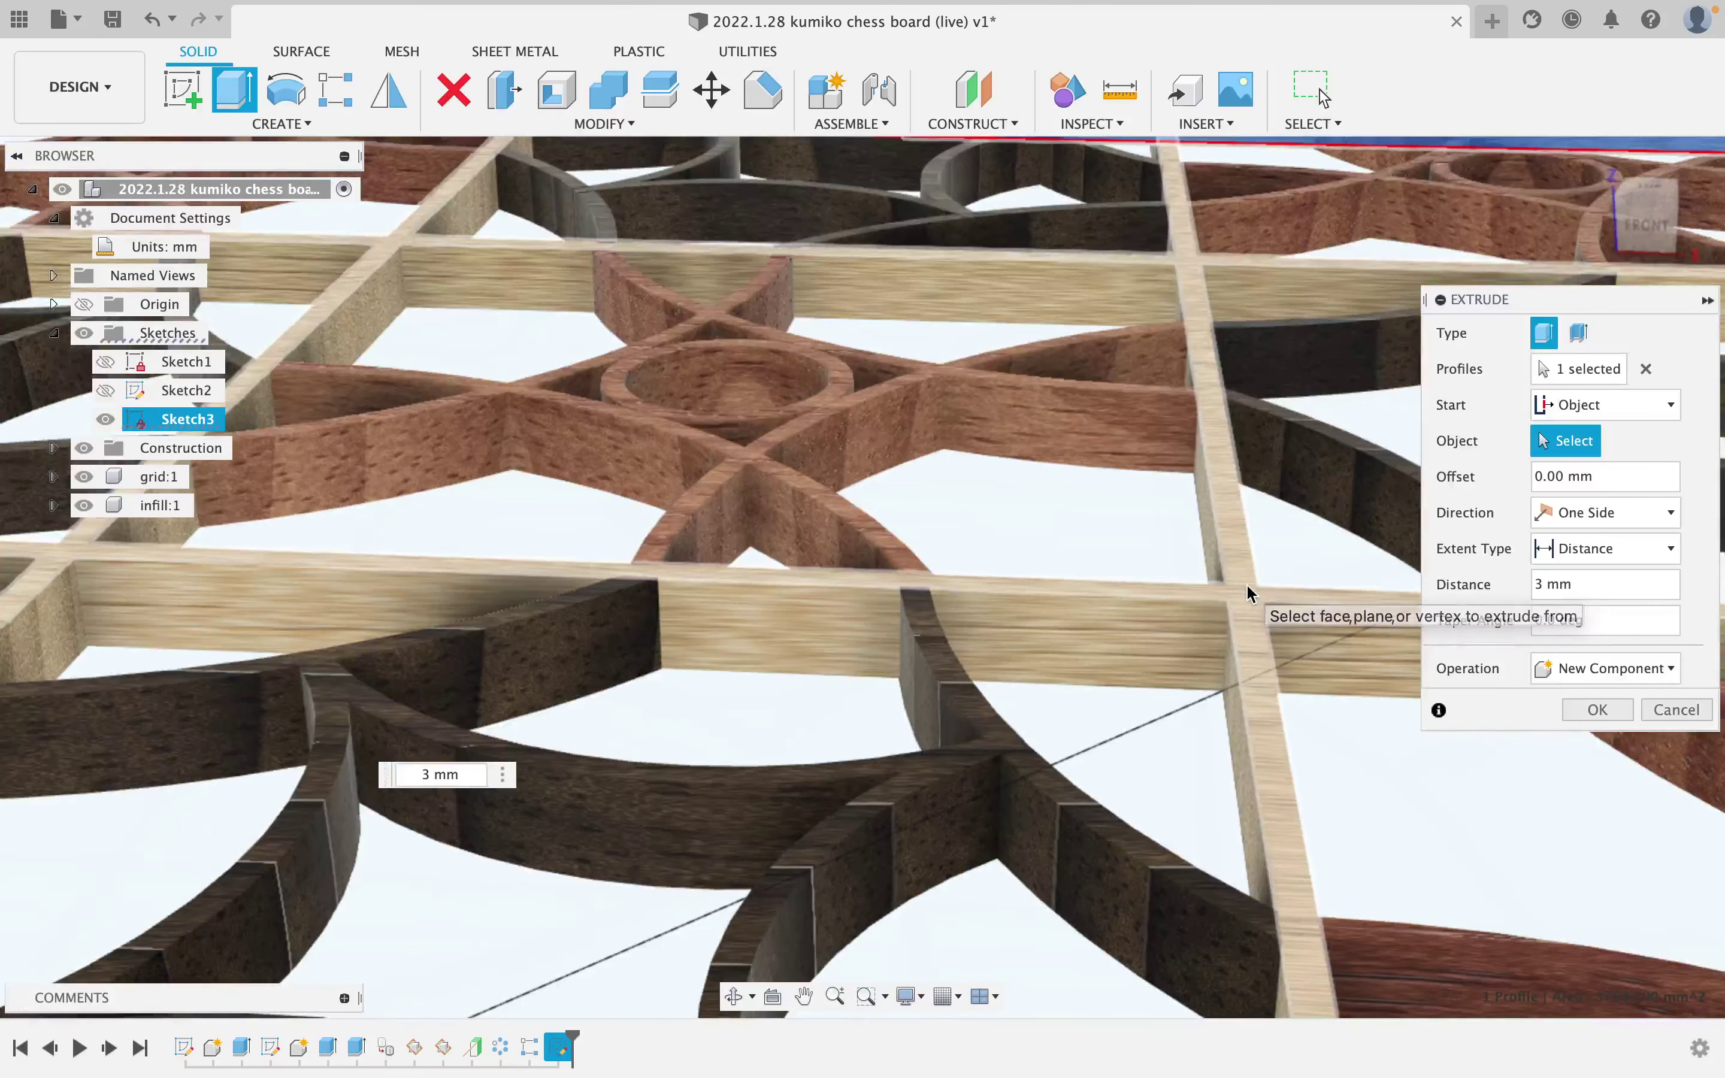
left_click(1247, 584)
scroll(1247, 593, "down", 10)
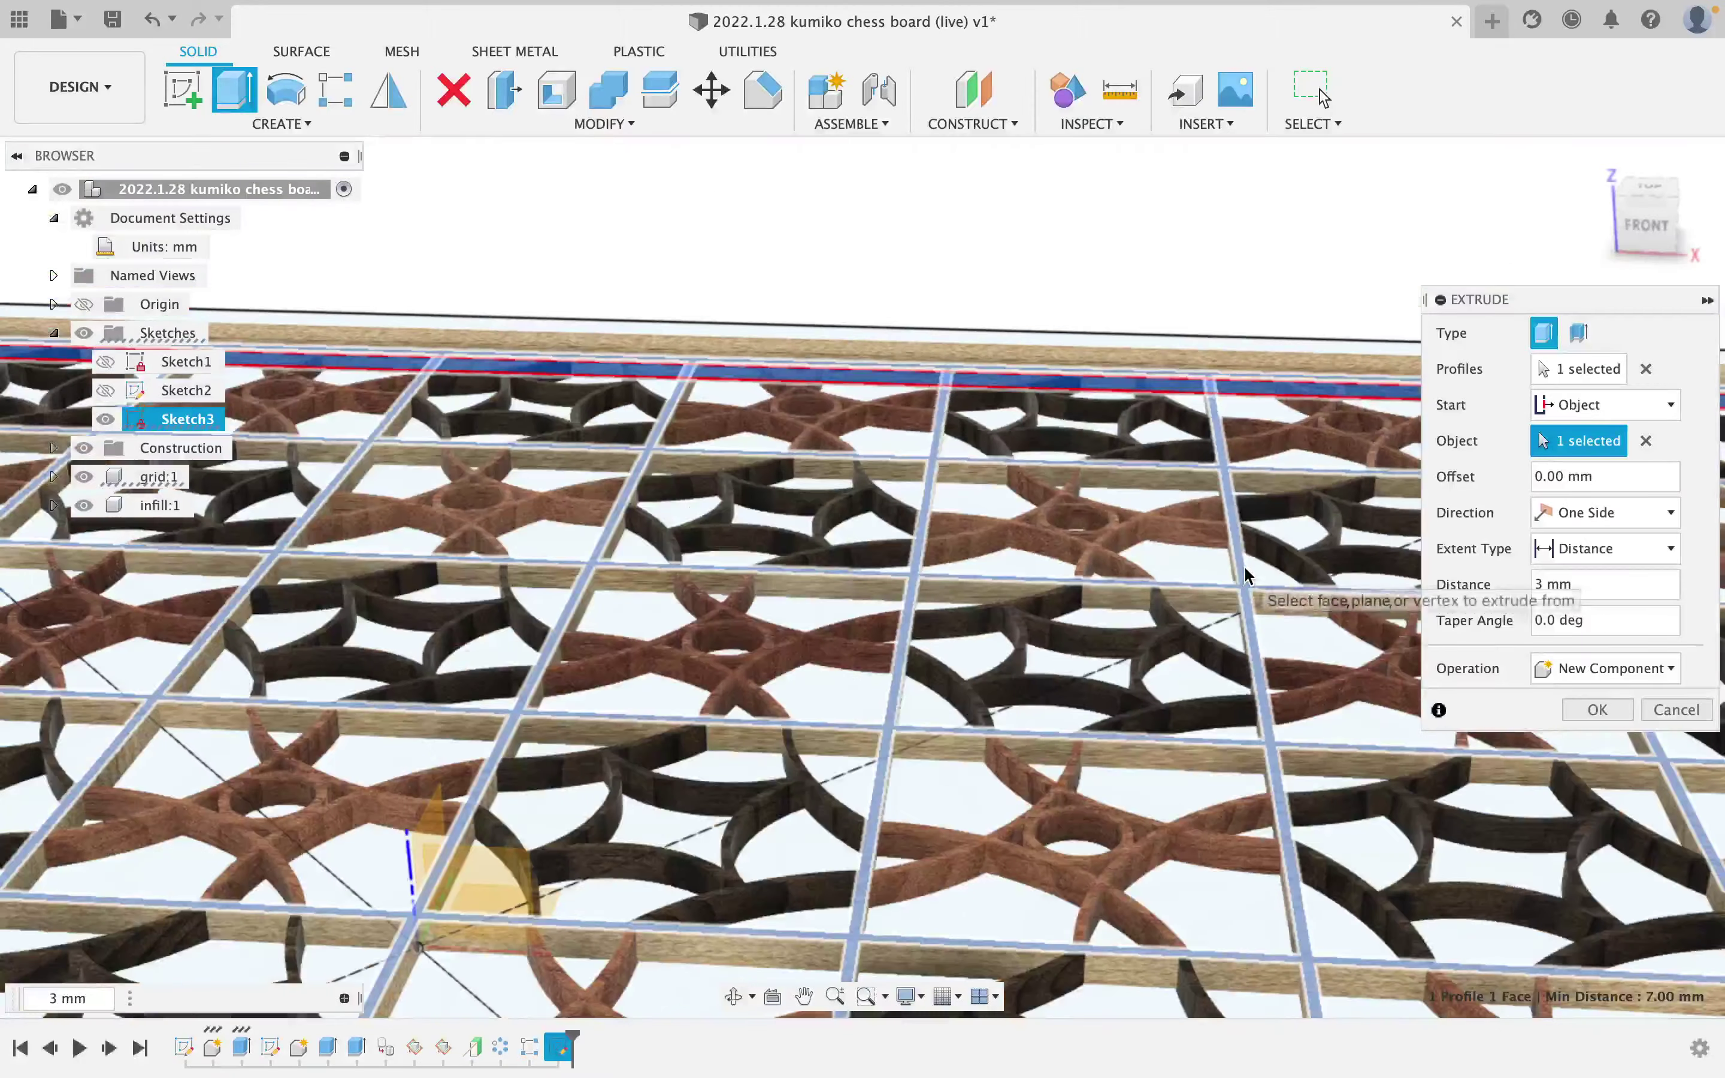
scroll(1245, 570, "down", 5)
middle_click_drag(827, 539, 982, 533, "shift")
scroll(984, 533, "down", 10)
scroll(983, 533, "up", 4)
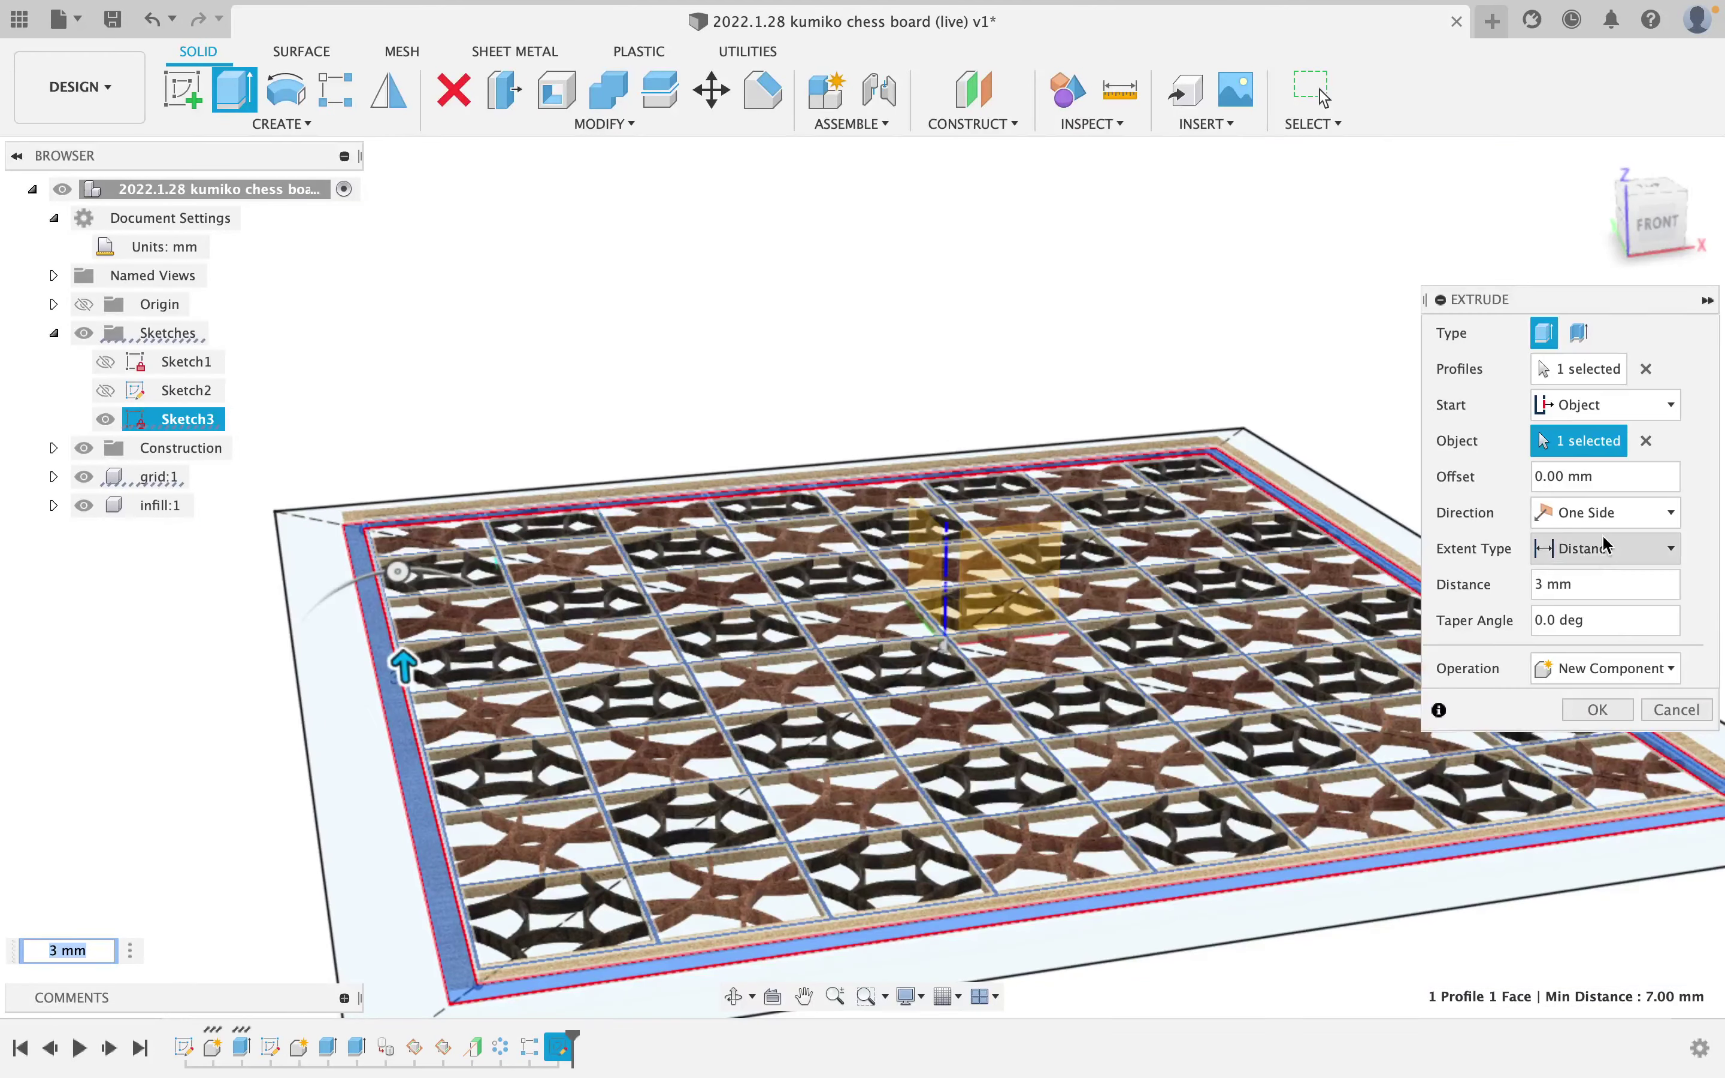
Replace the extrusion's profile with both the central area and the surrounding narrow ring, and complete the full panel.
left_click(1602, 368)
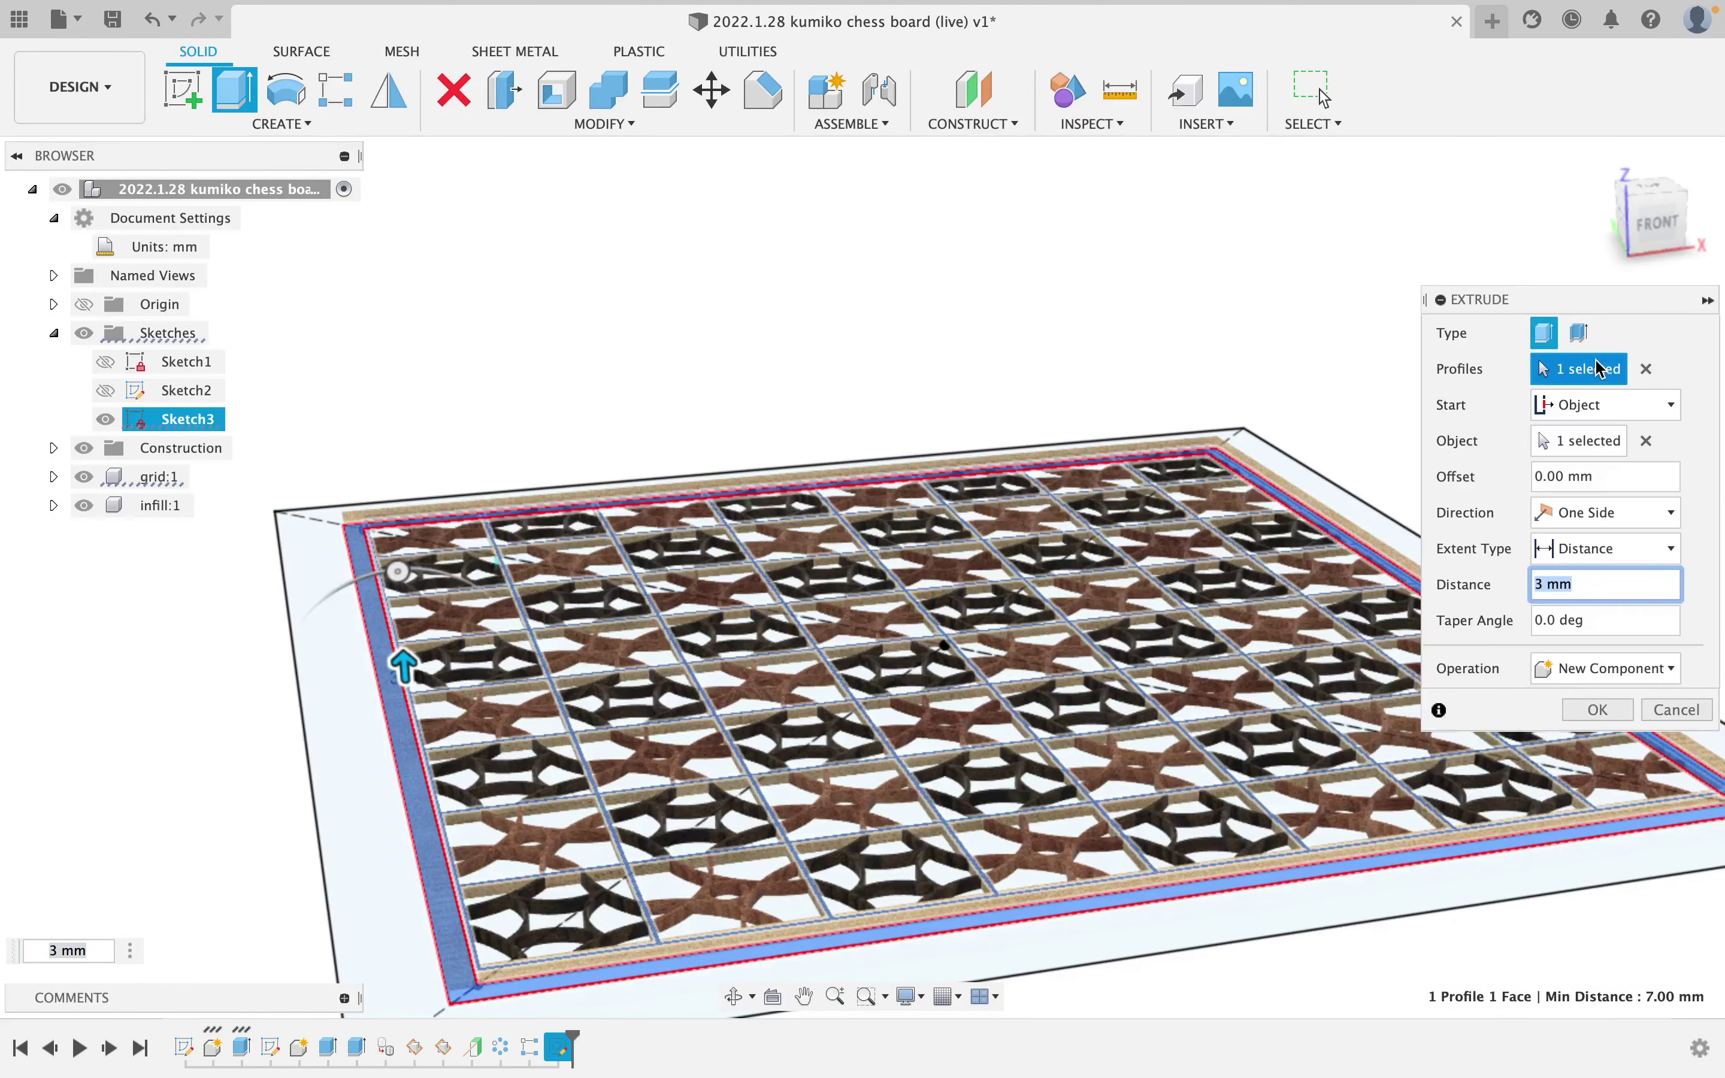
left_click(1647, 368)
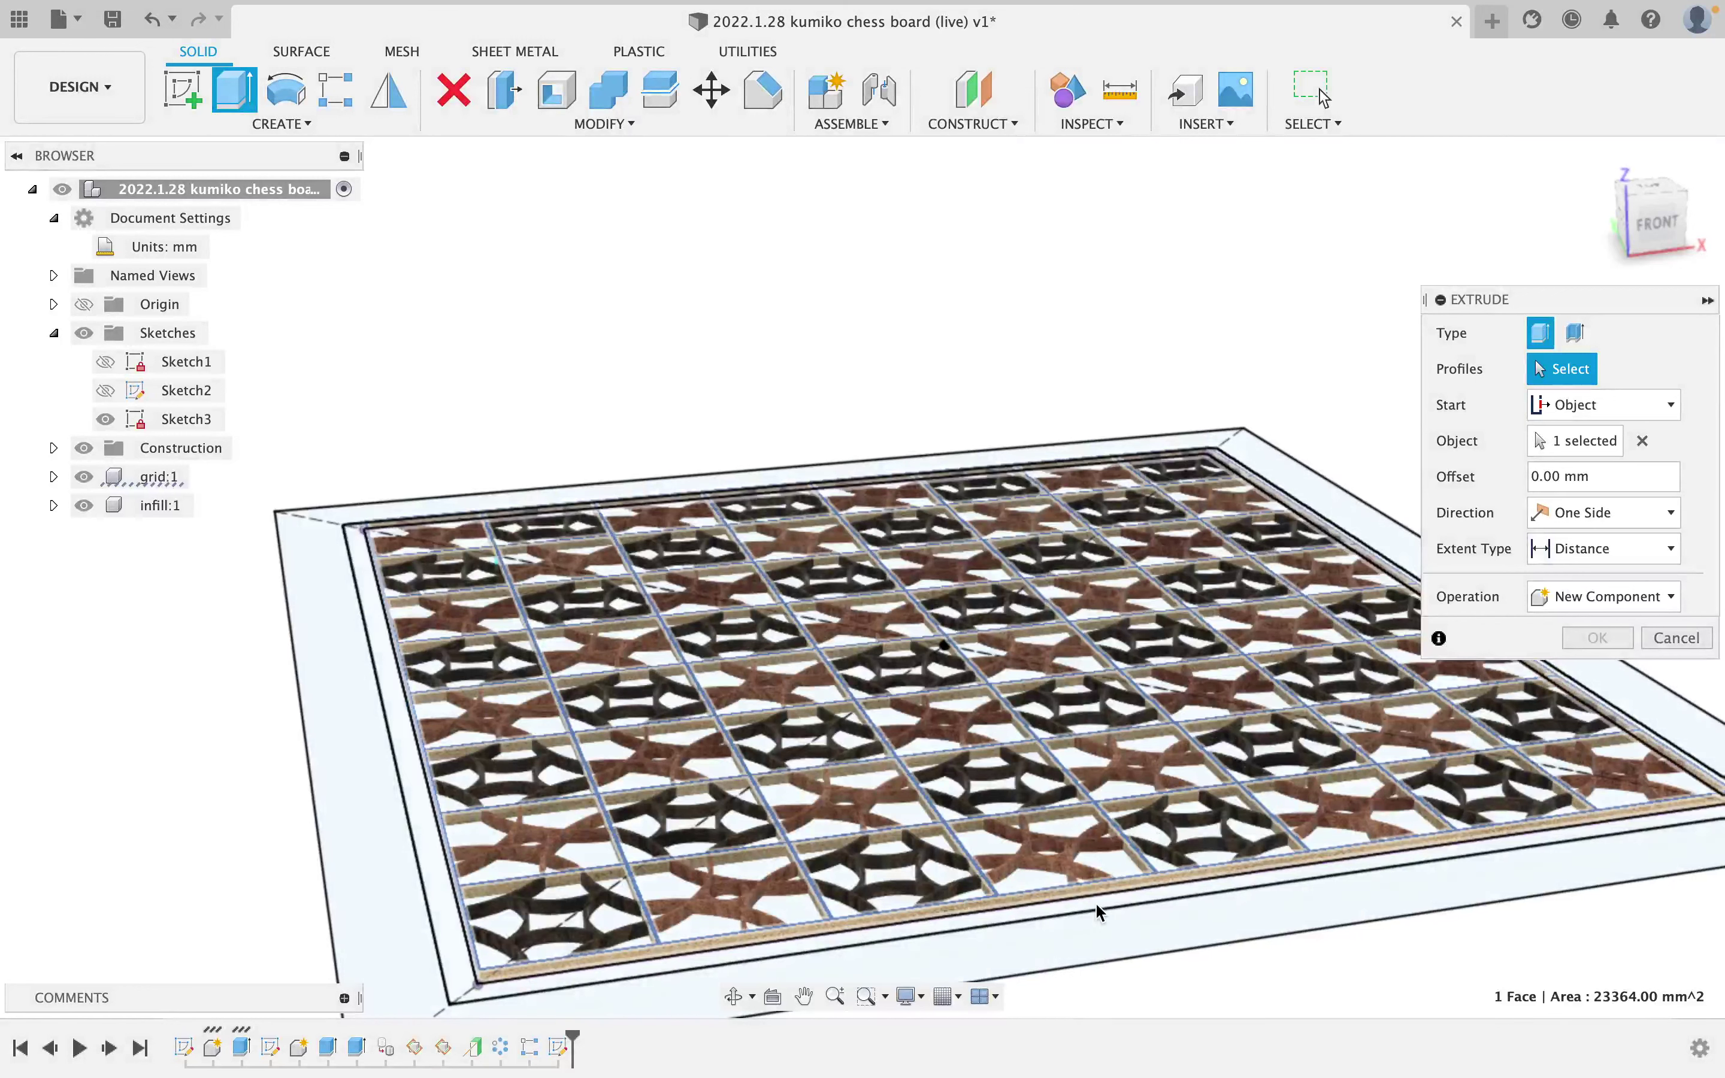
left_click(1102, 884)
left_click(1103, 860)
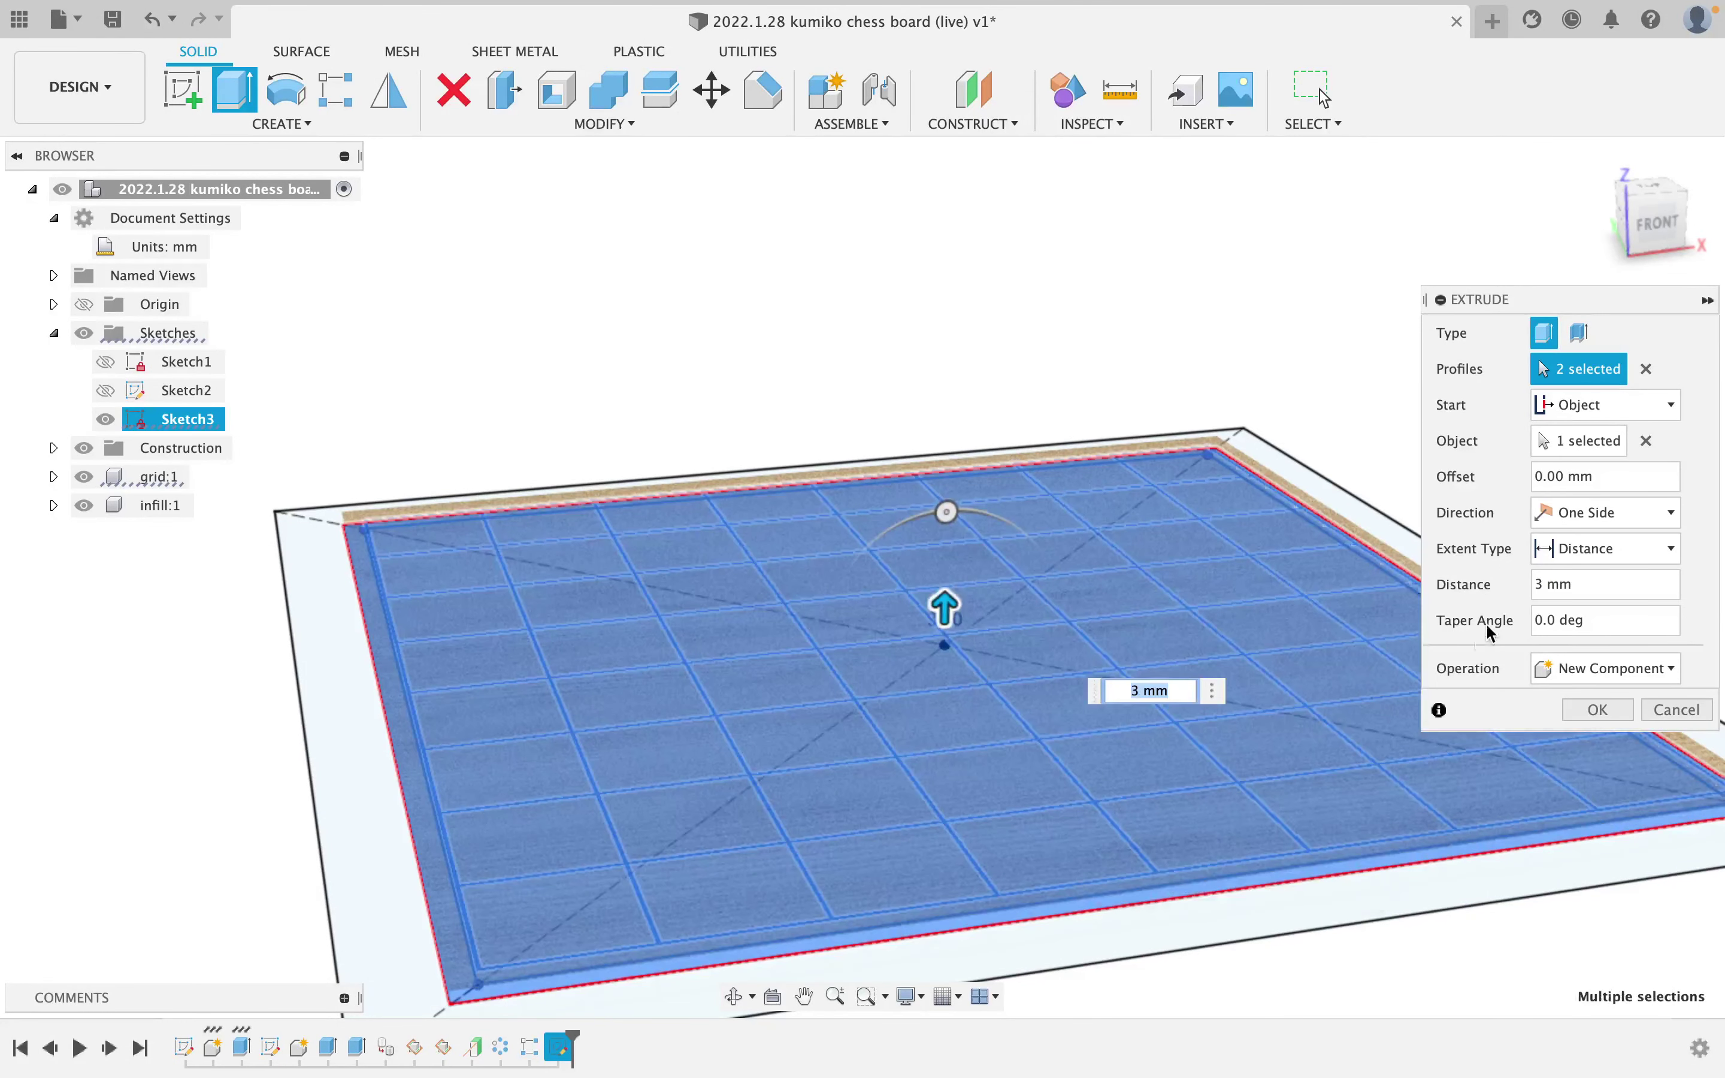
left_click(1598, 710)
middle_click_drag(1263, 724, 1091, 770, "shift")
scroll(1017, 708, "up", 10)
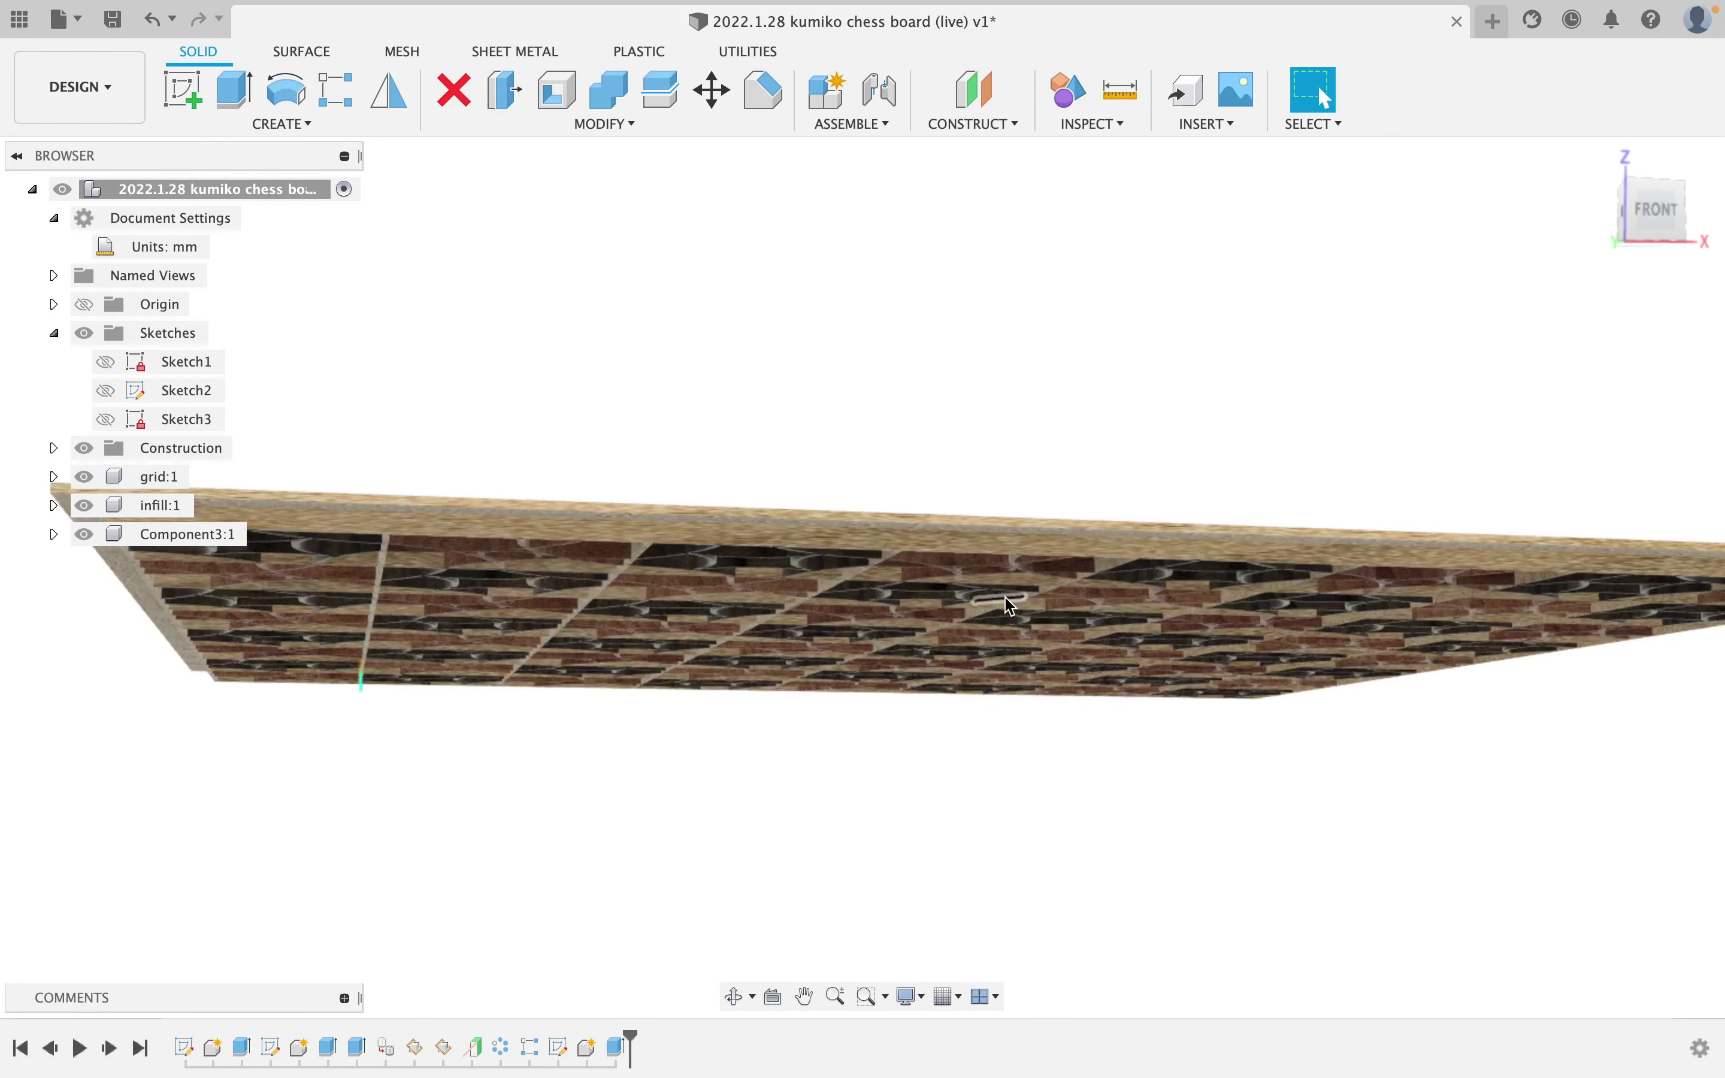
scroll(1003, 550, "up", 5)
scroll(1003, 550, "down", 5)
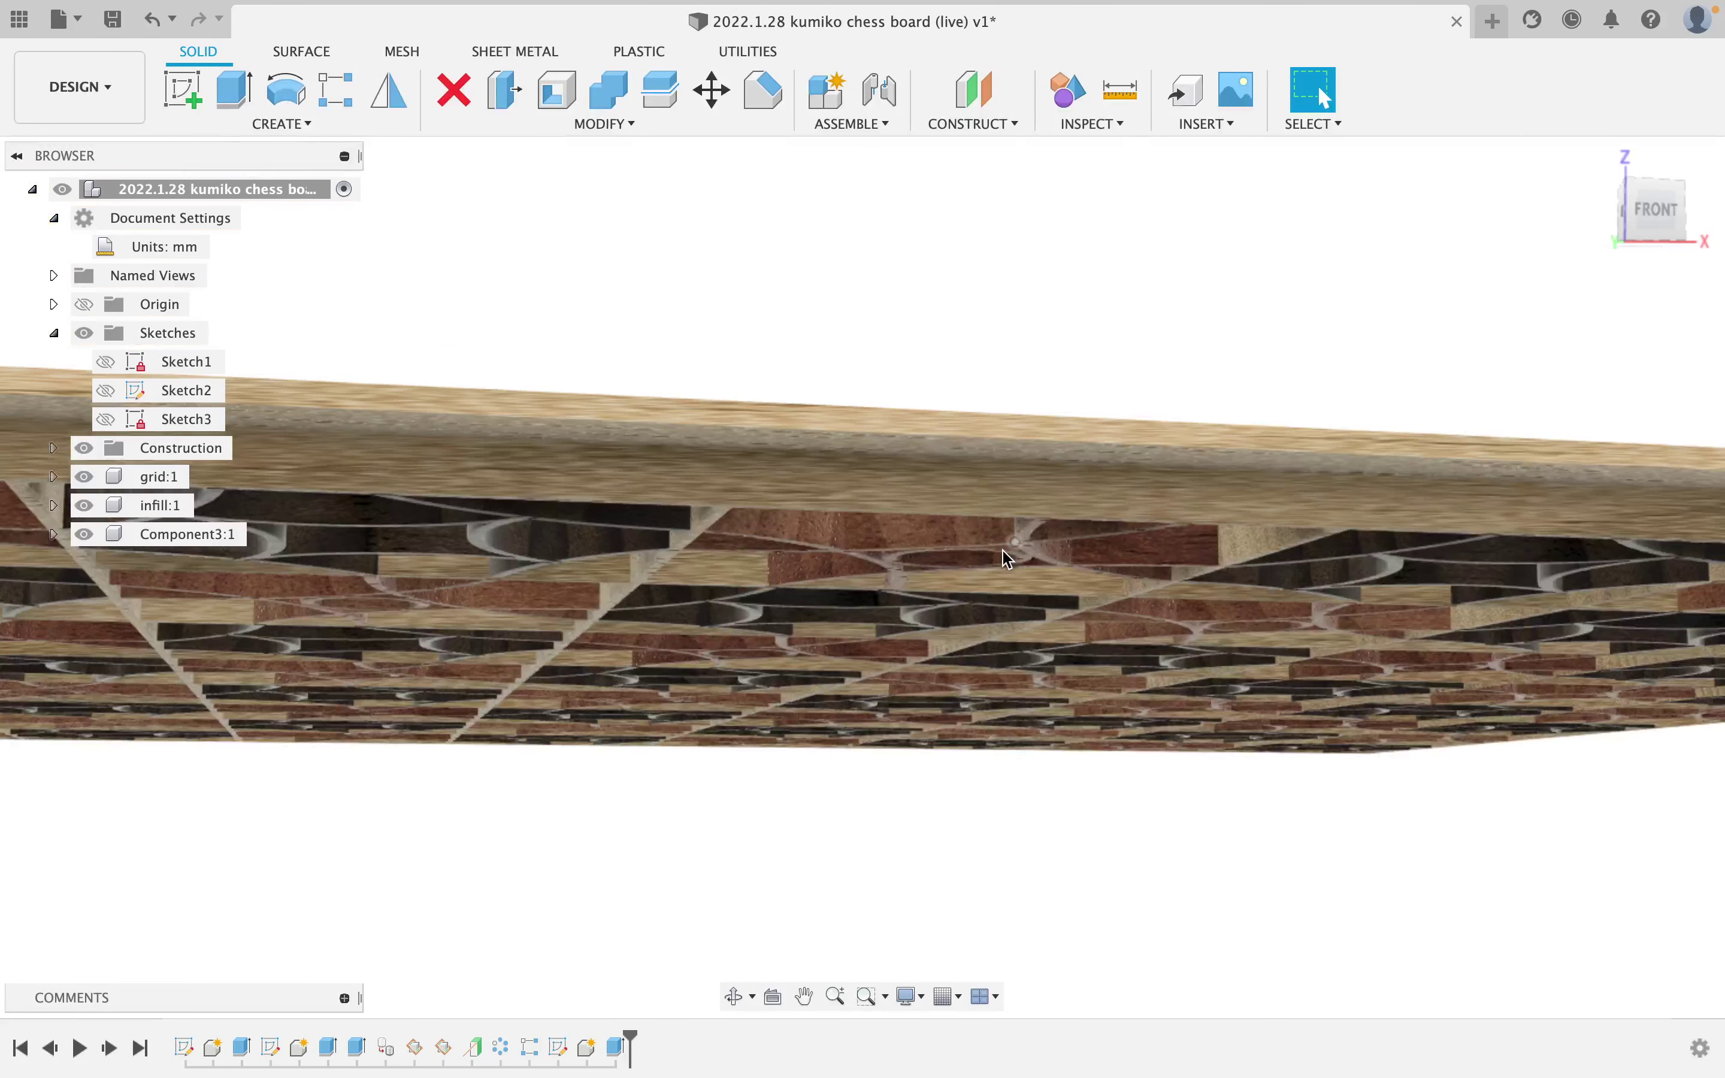
middle_click_drag(1031, 558, 982, 550, "shift")
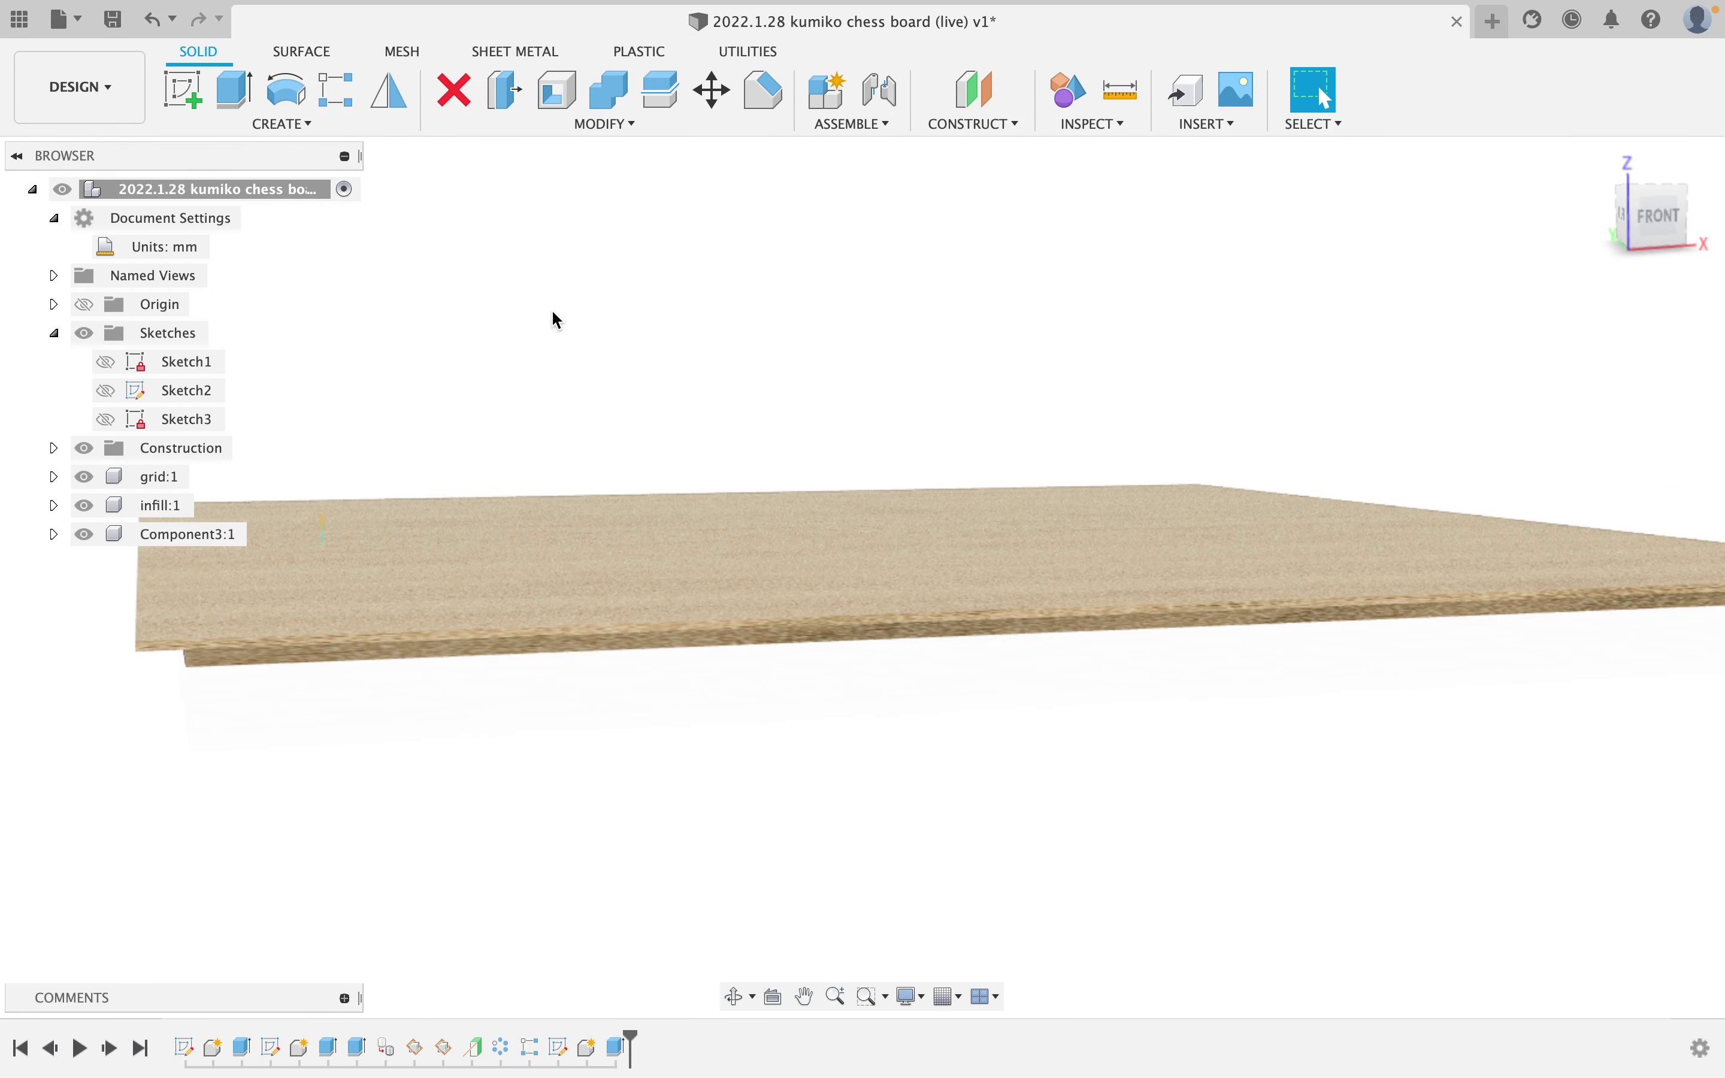
Apply the Glass (Clear) appearance from the smooth glass library to the new panel component.
key("a")
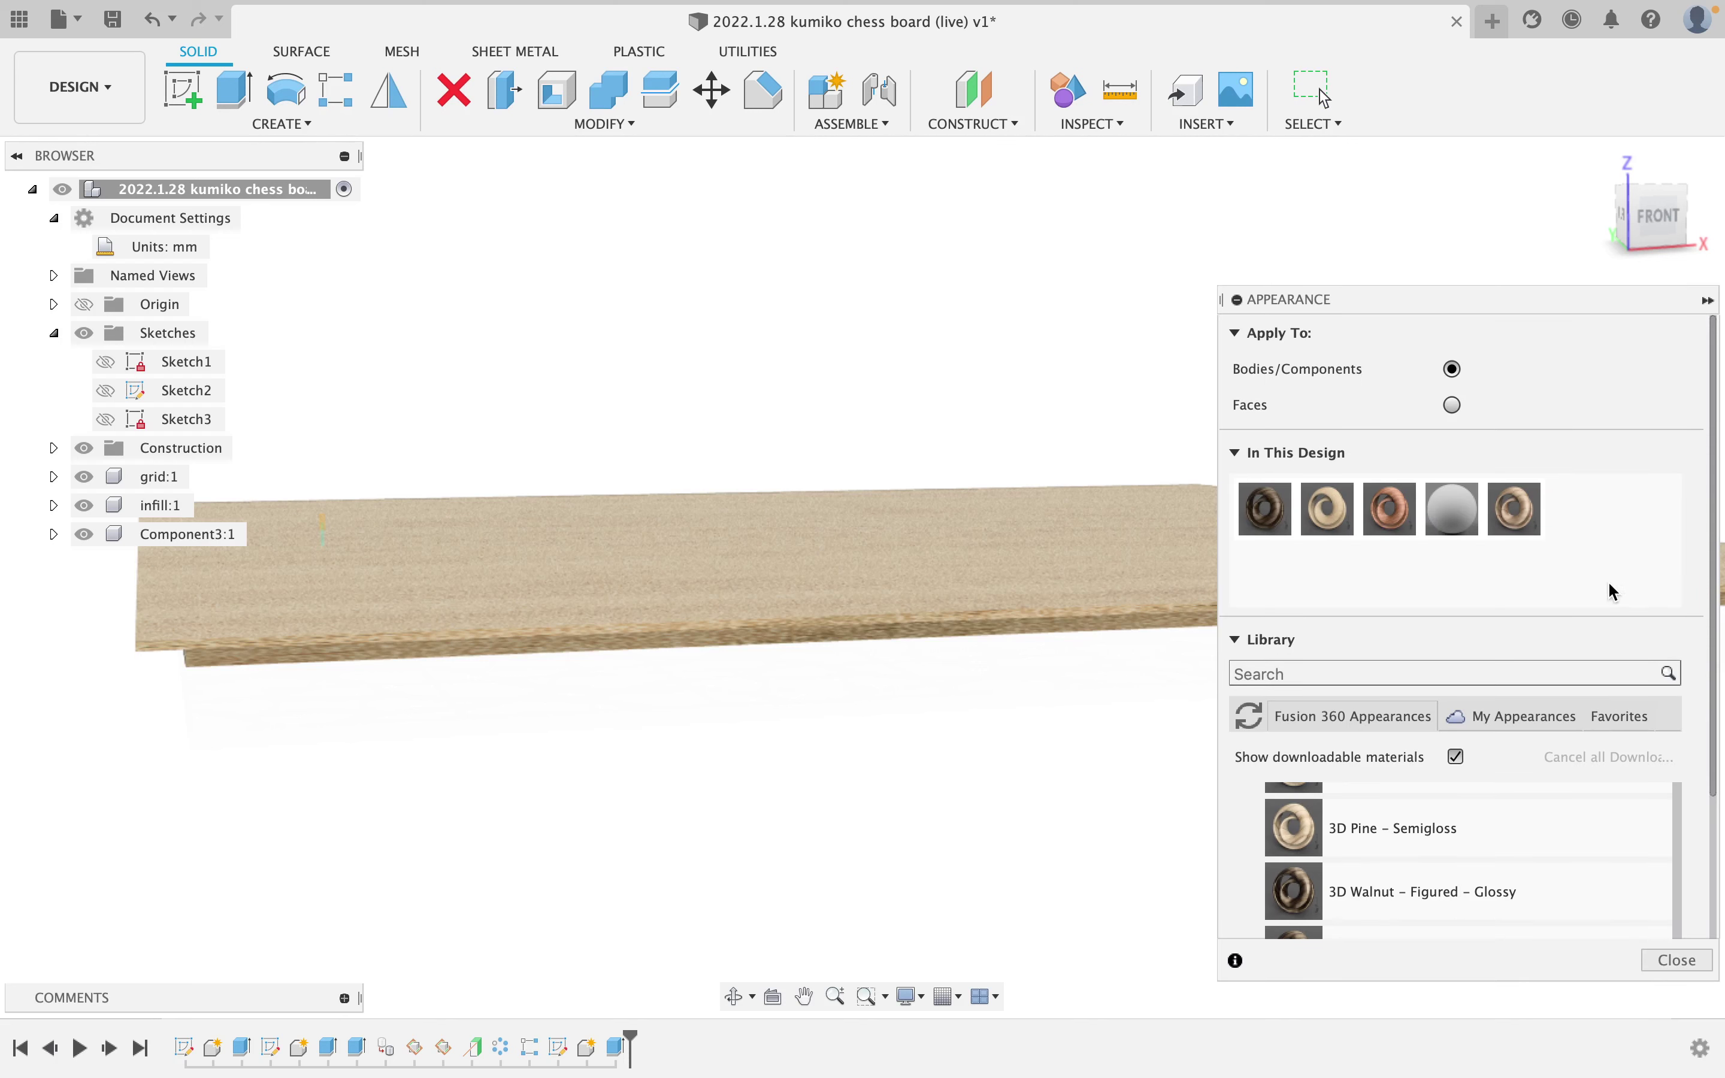
scroll(1515, 461, "down", 3)
scroll(1516, 573, "up", 1)
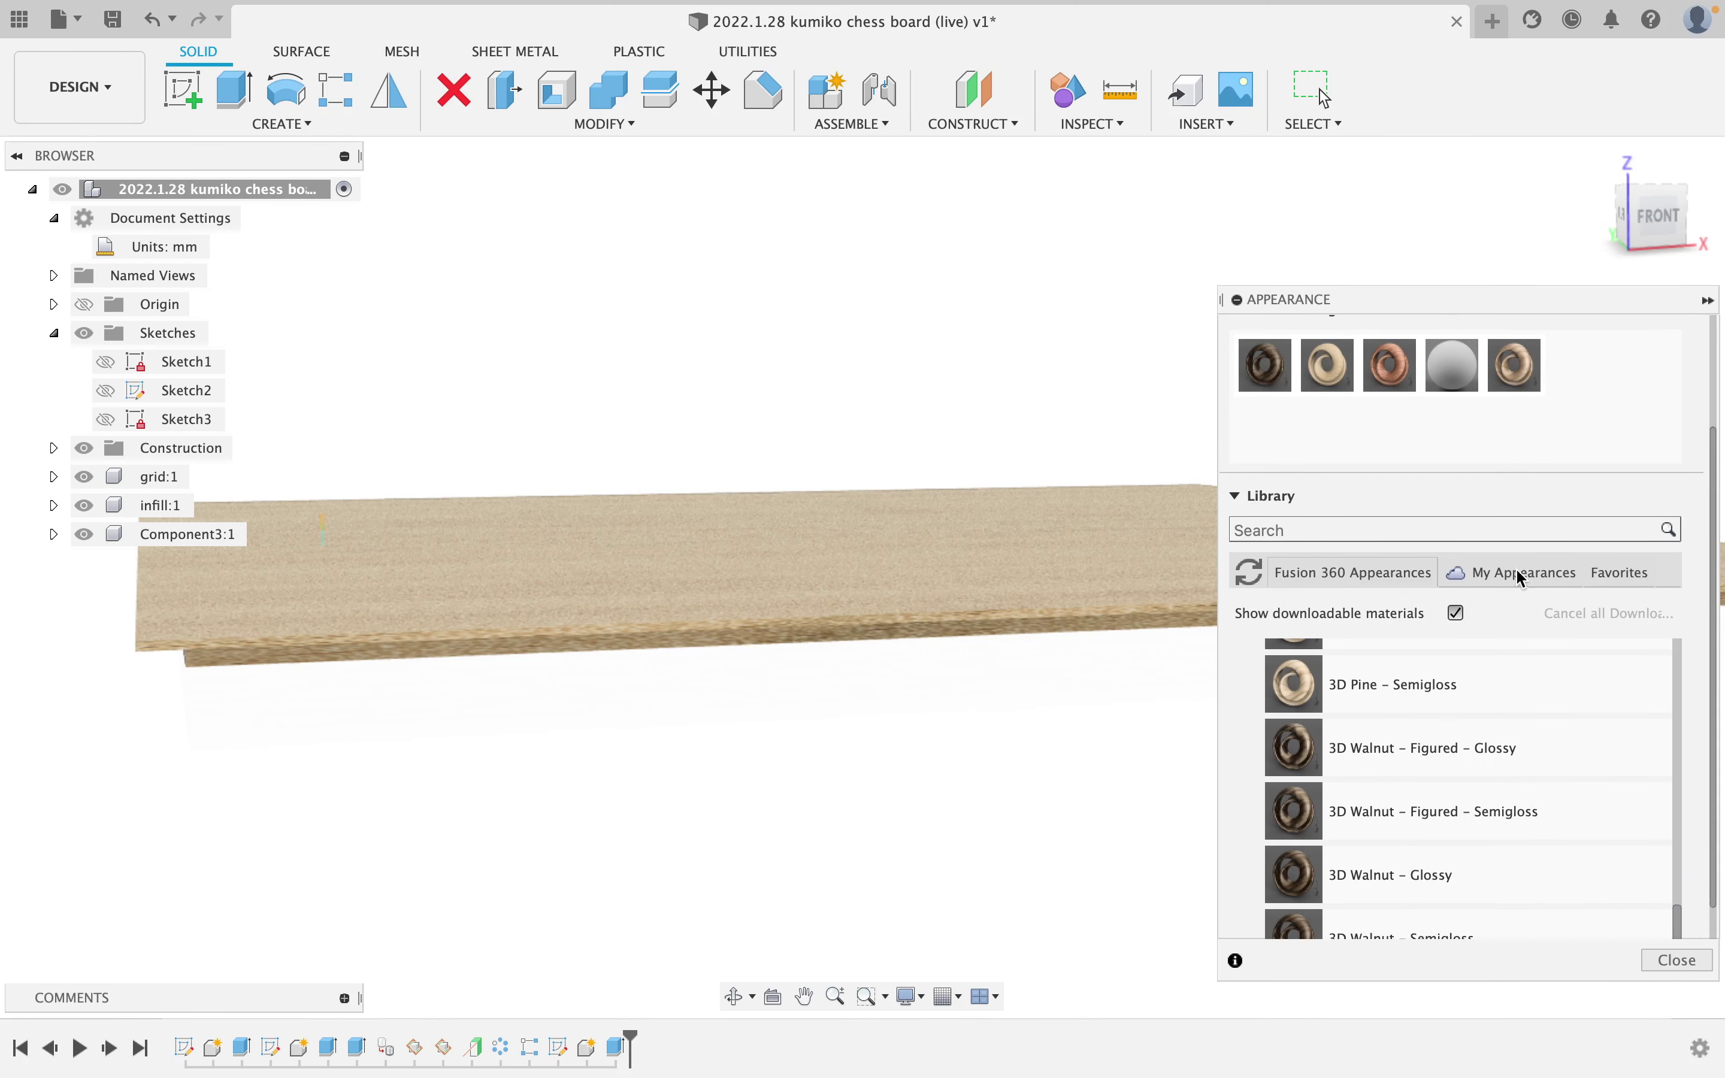
scroll(1515, 592, "down", 1)
scroll(1516, 632, "down", 2)
scroll(1514, 632, "up", 15)
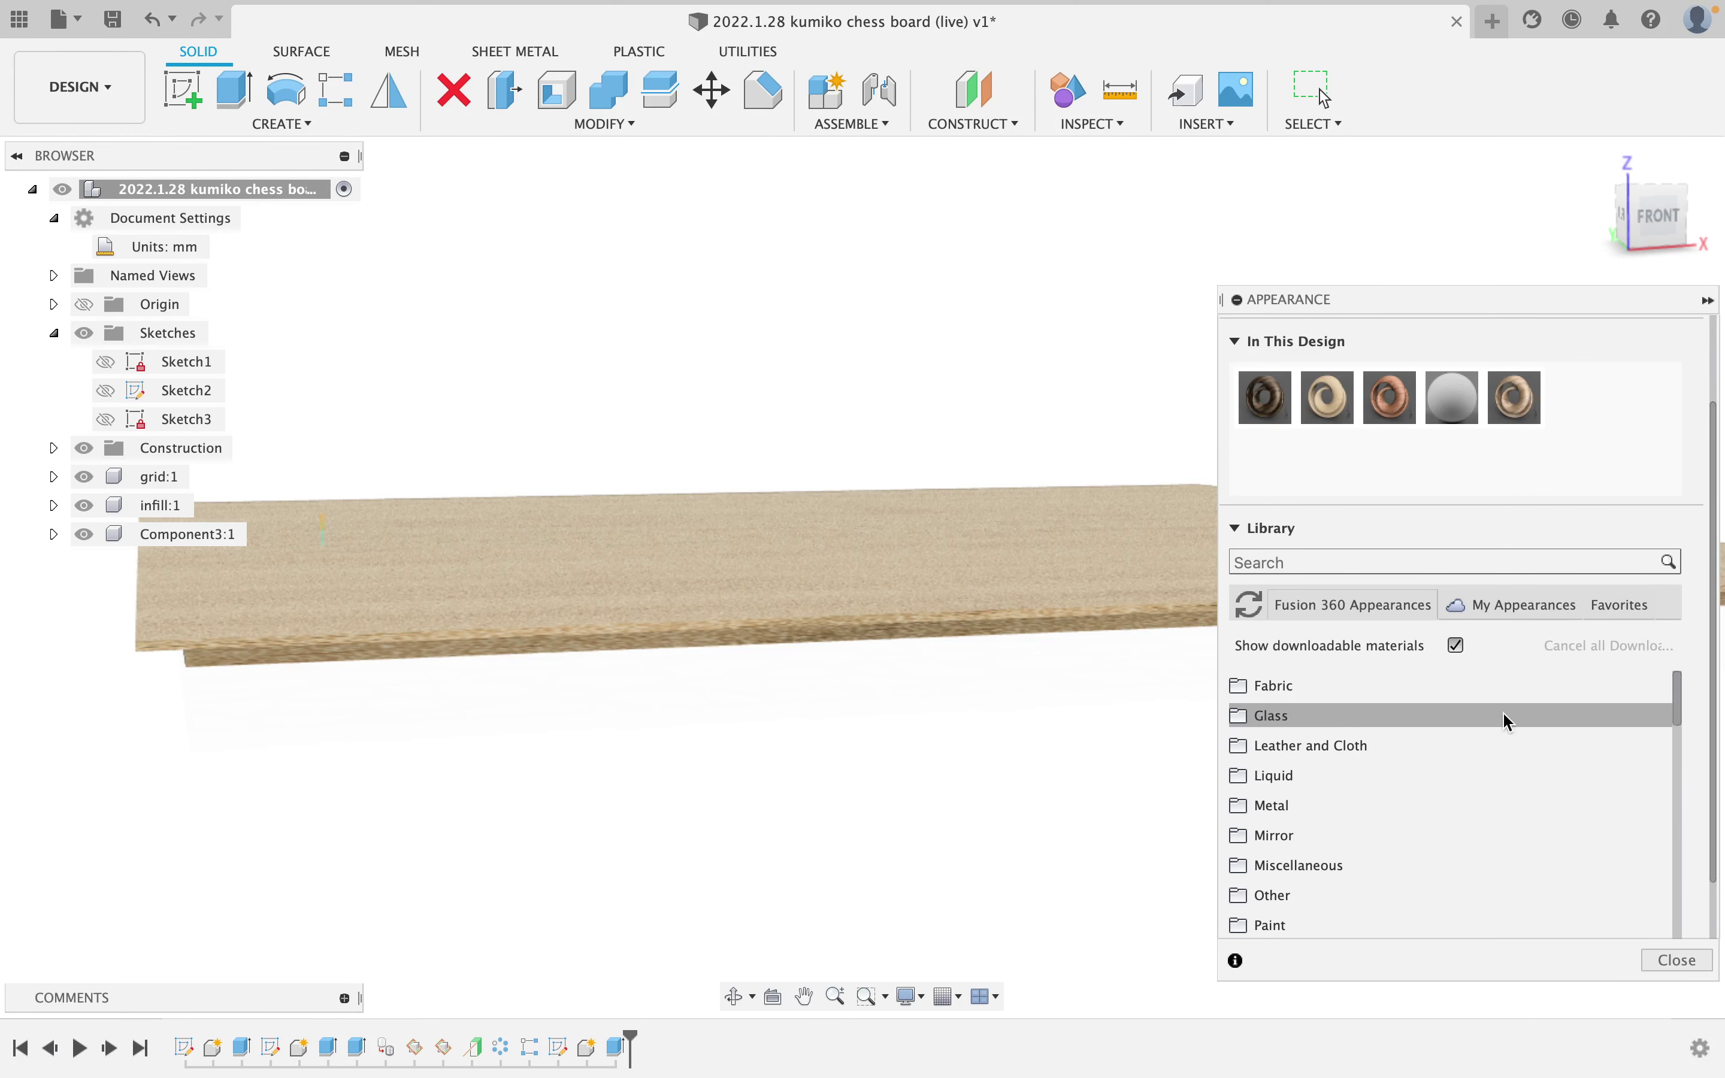
left_click(1282, 720)
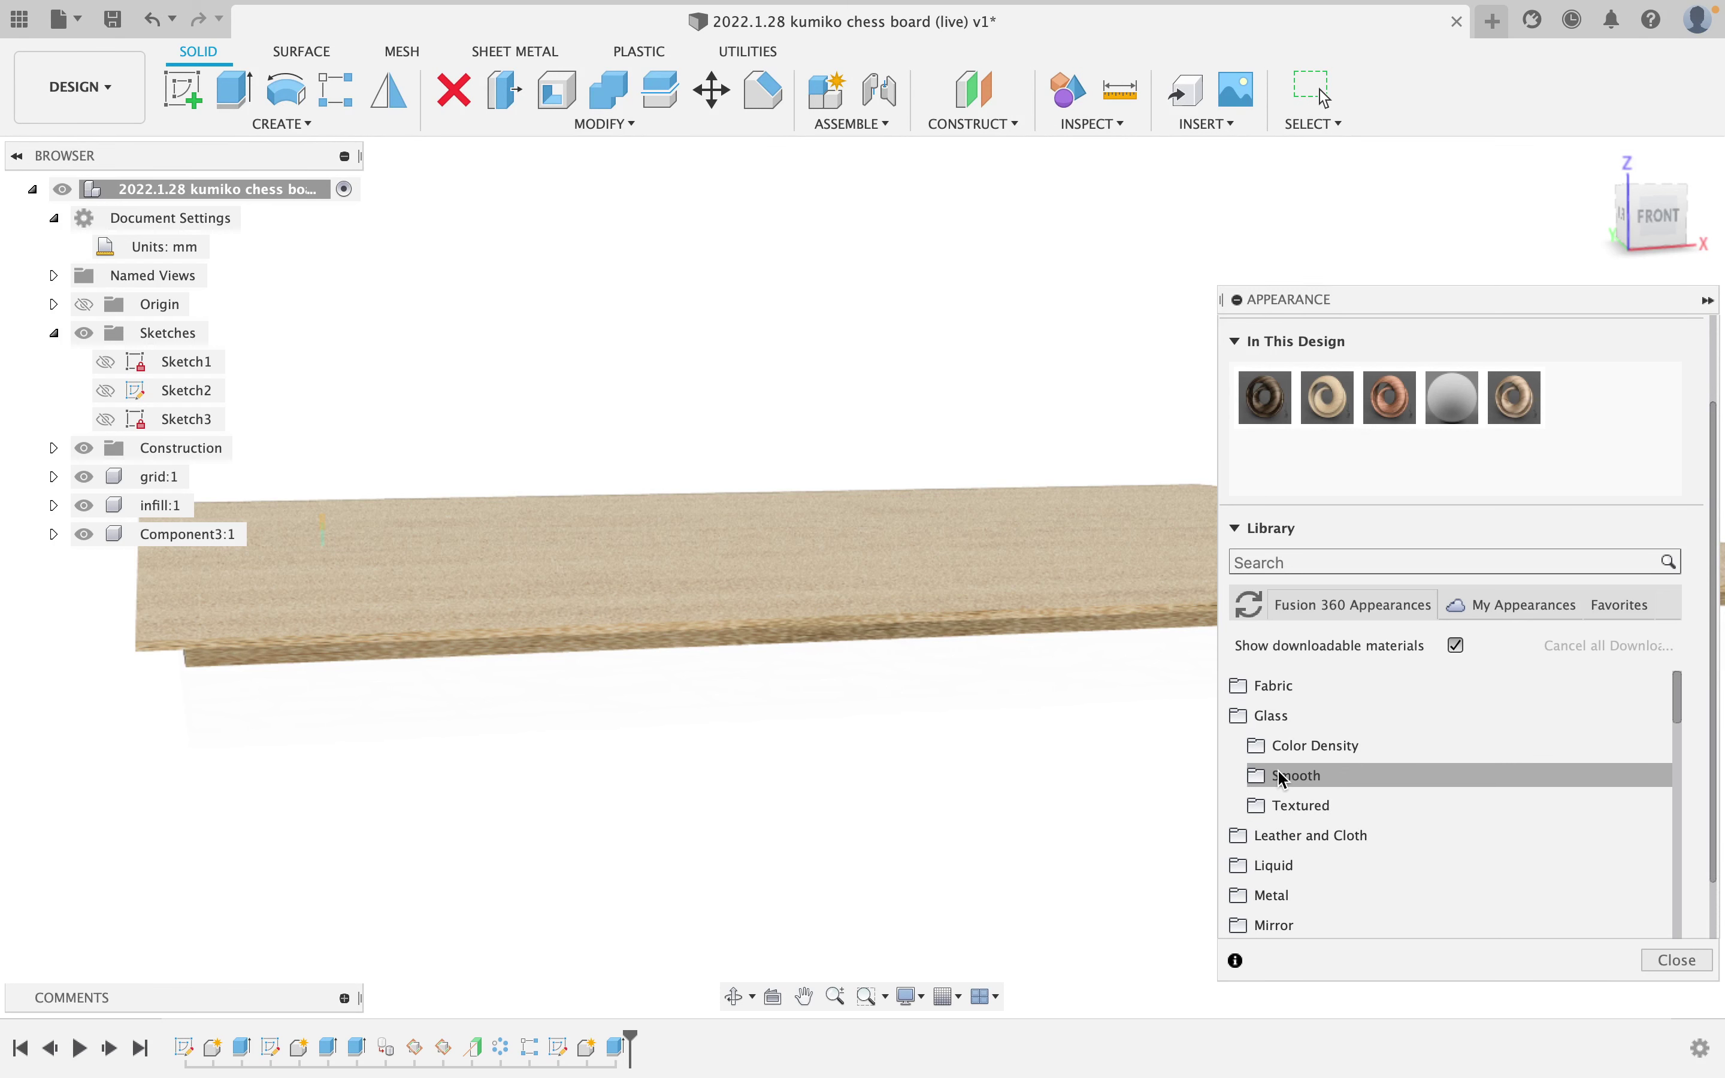
left_click(1301, 776)
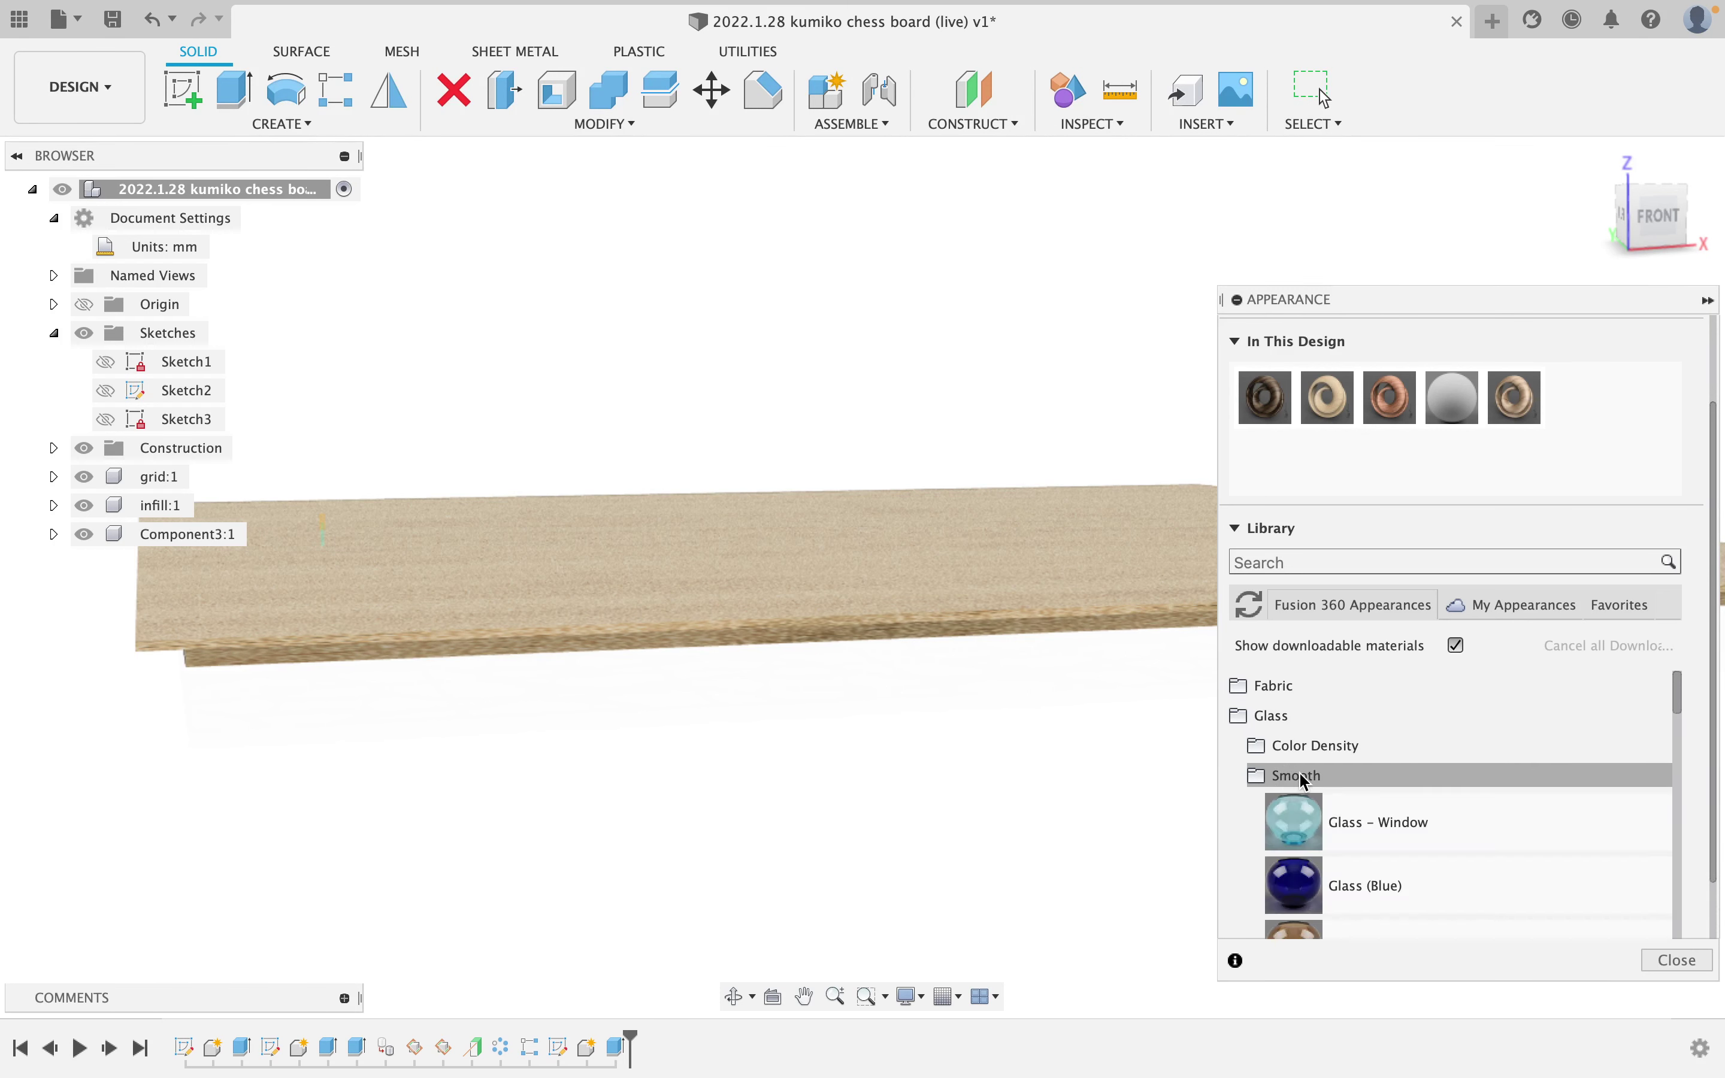
scroll(1376, 806, "down", 5)
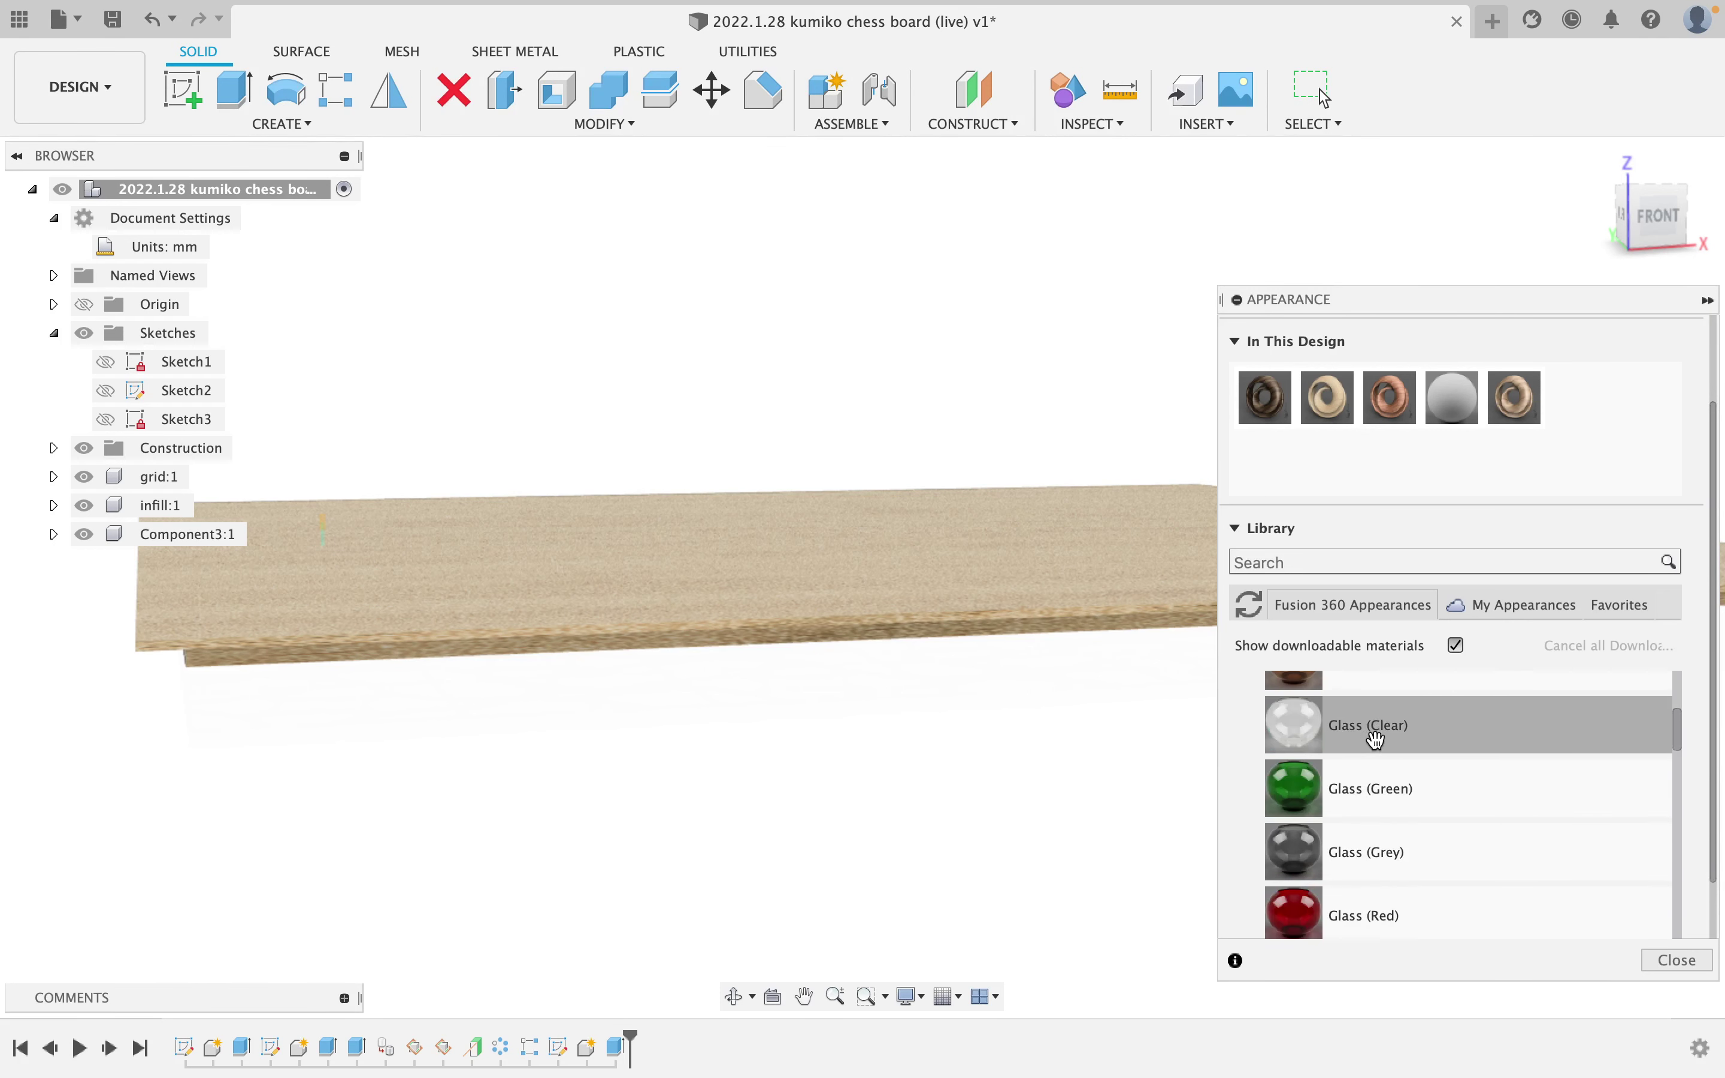
left_click_drag(1392, 723, 150, 538)
left_click(1652, 961)
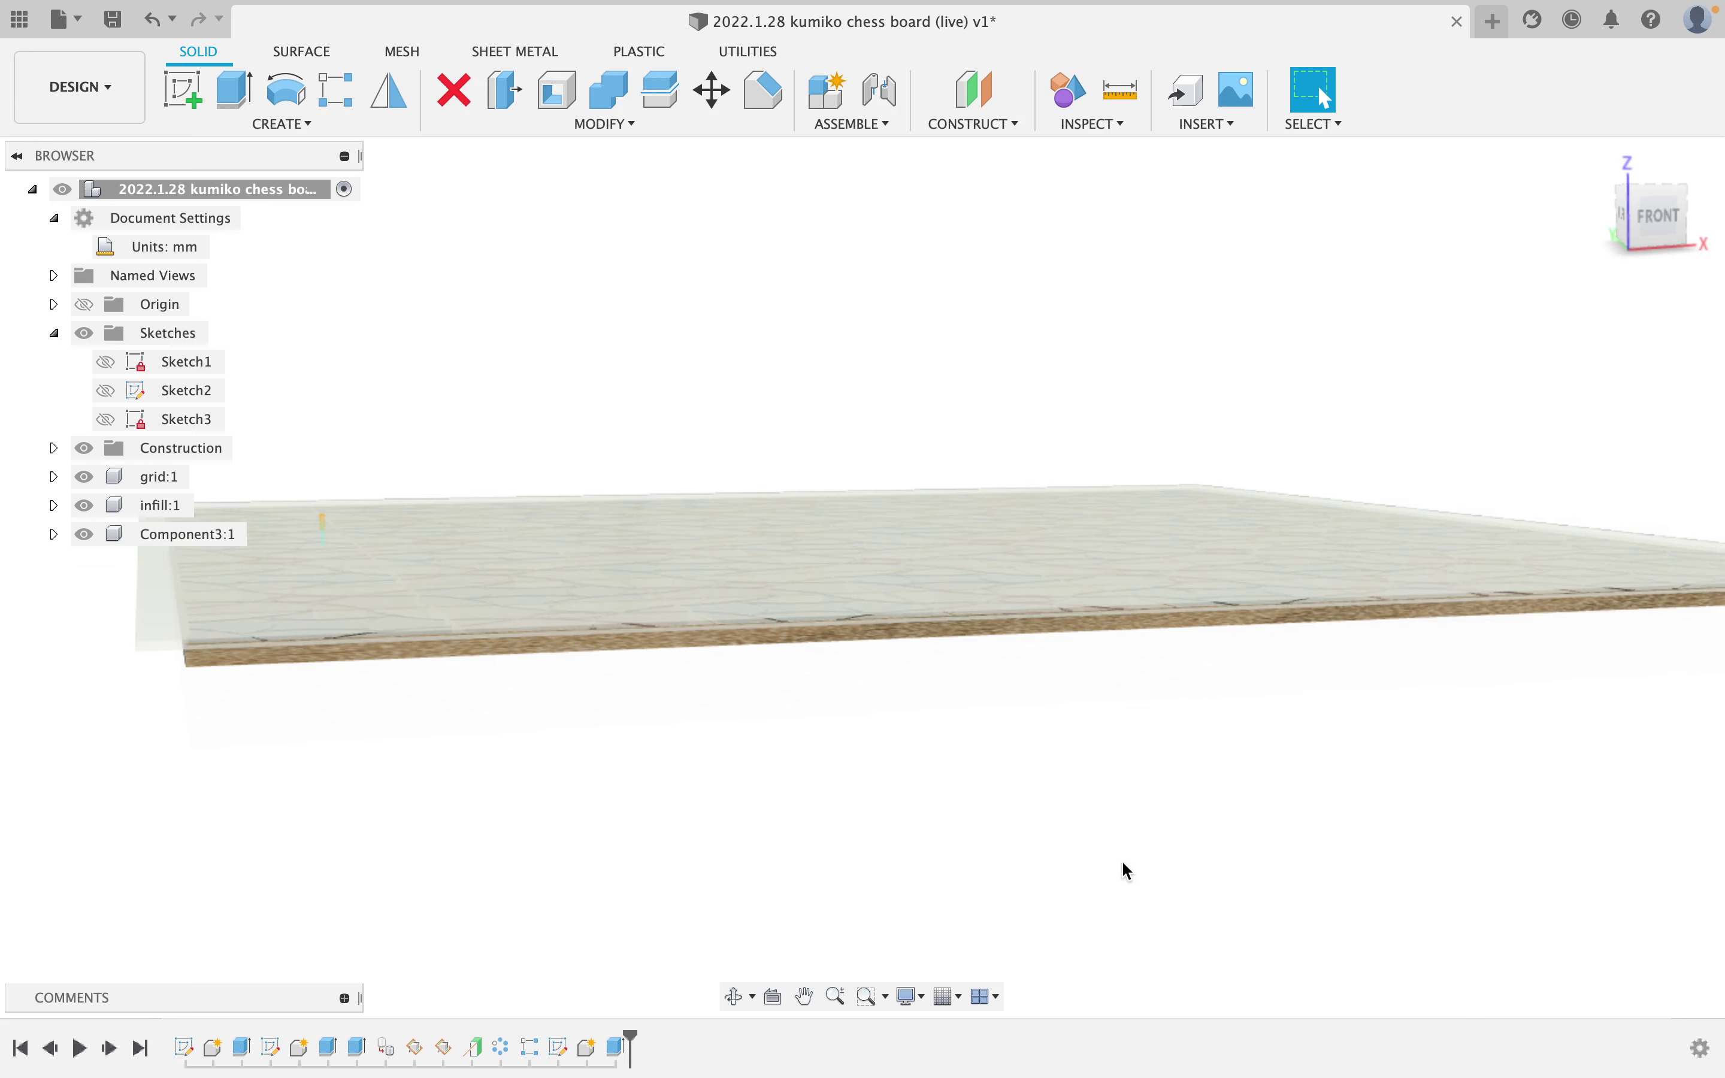
Rename the clear panel component as glass.
left_click(188, 535)
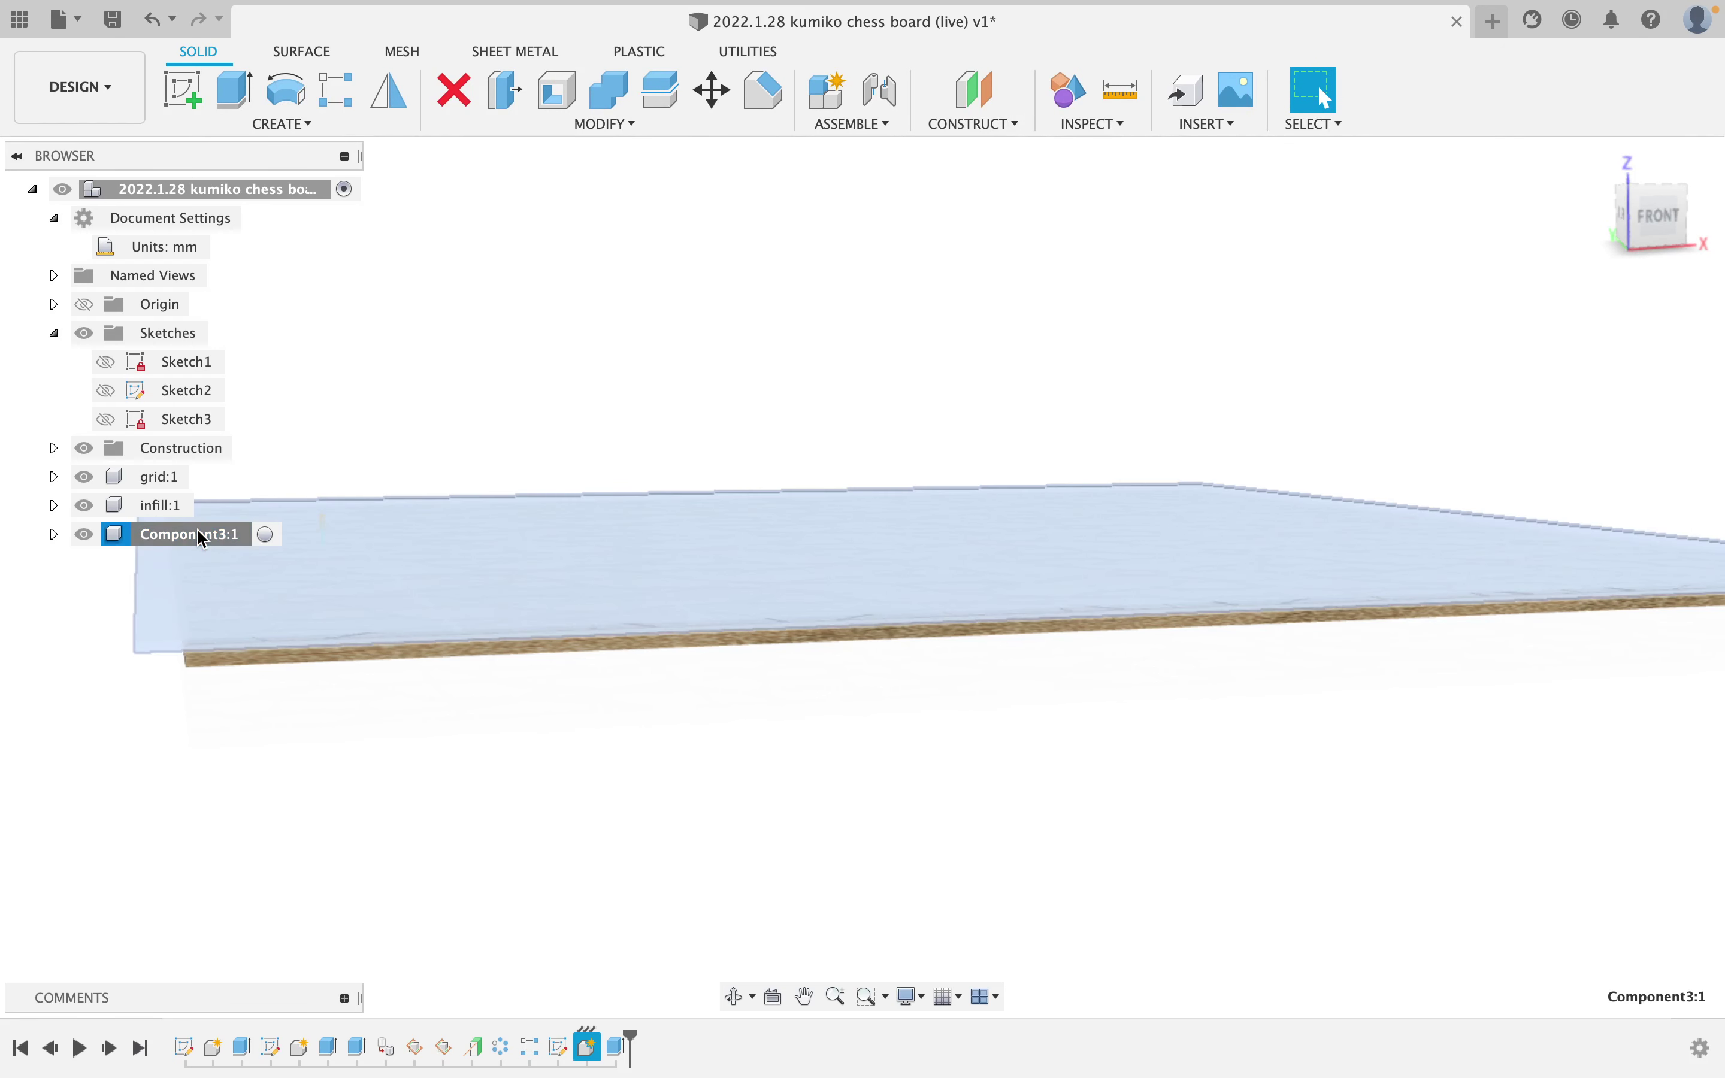
left_click(188, 535)
type("glass")
key("Return")
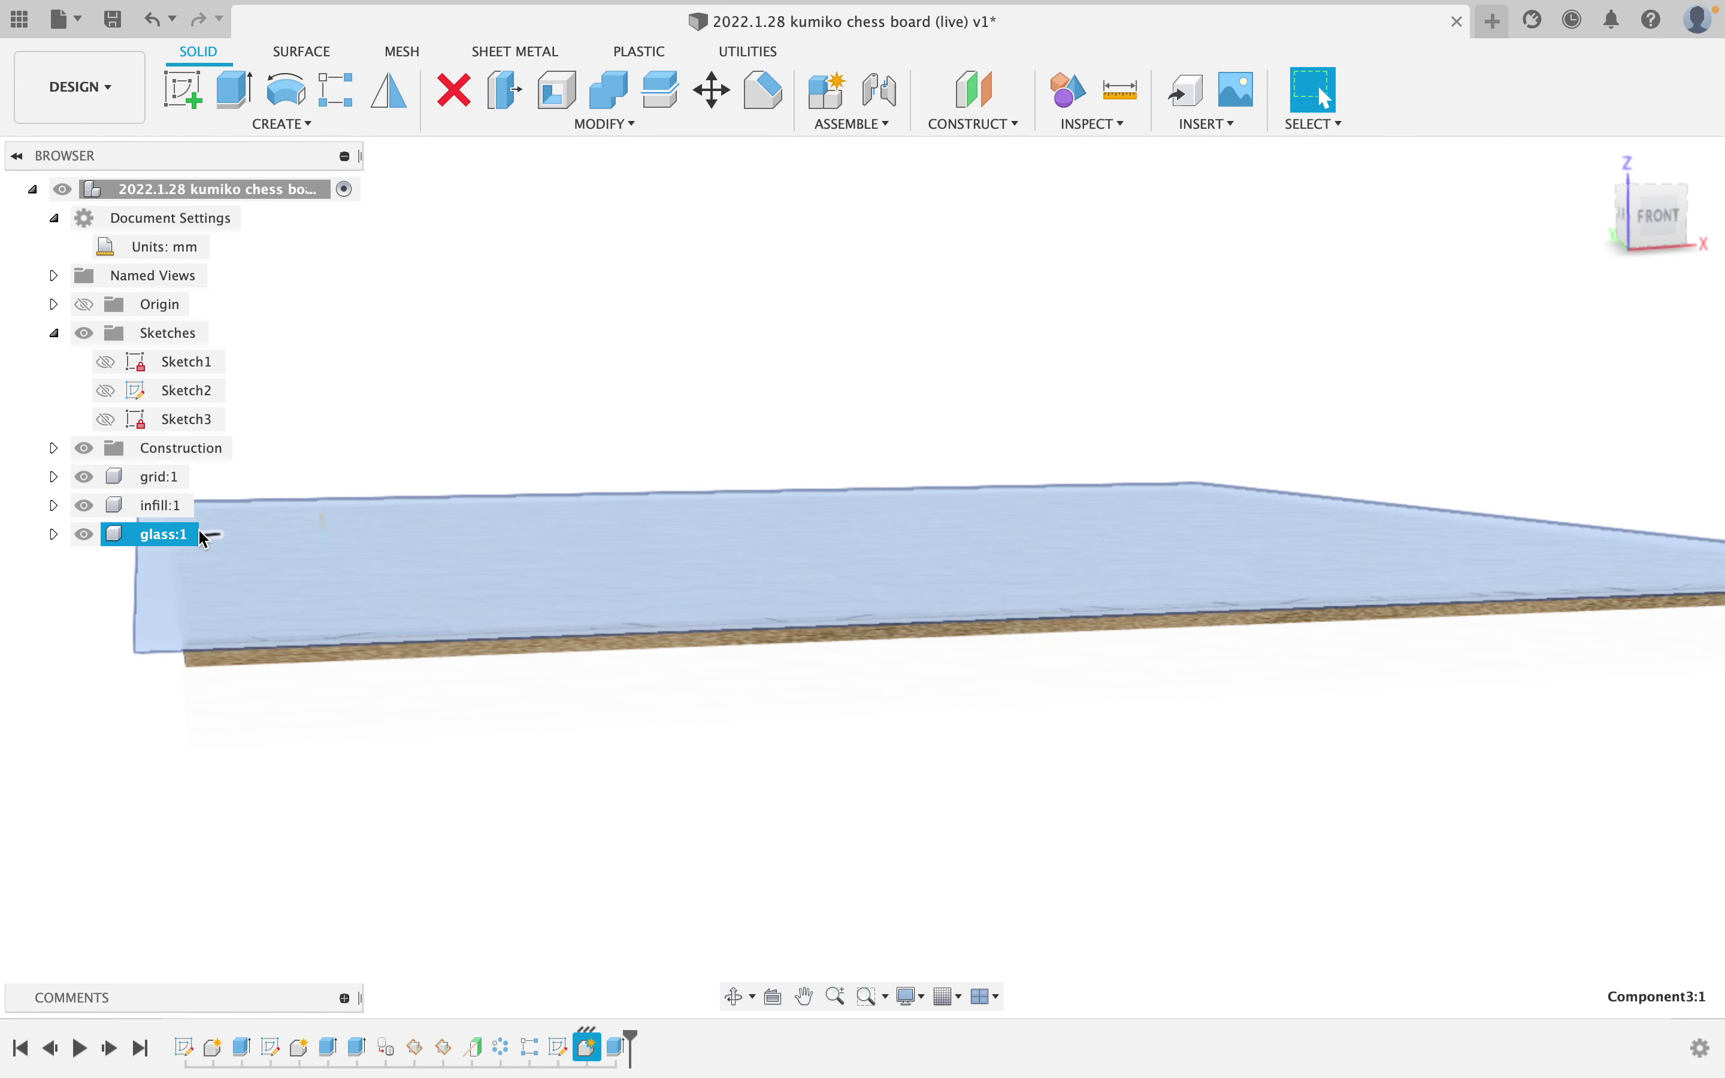
left_click(749, 786)
scroll(766, 740, "down", 5)
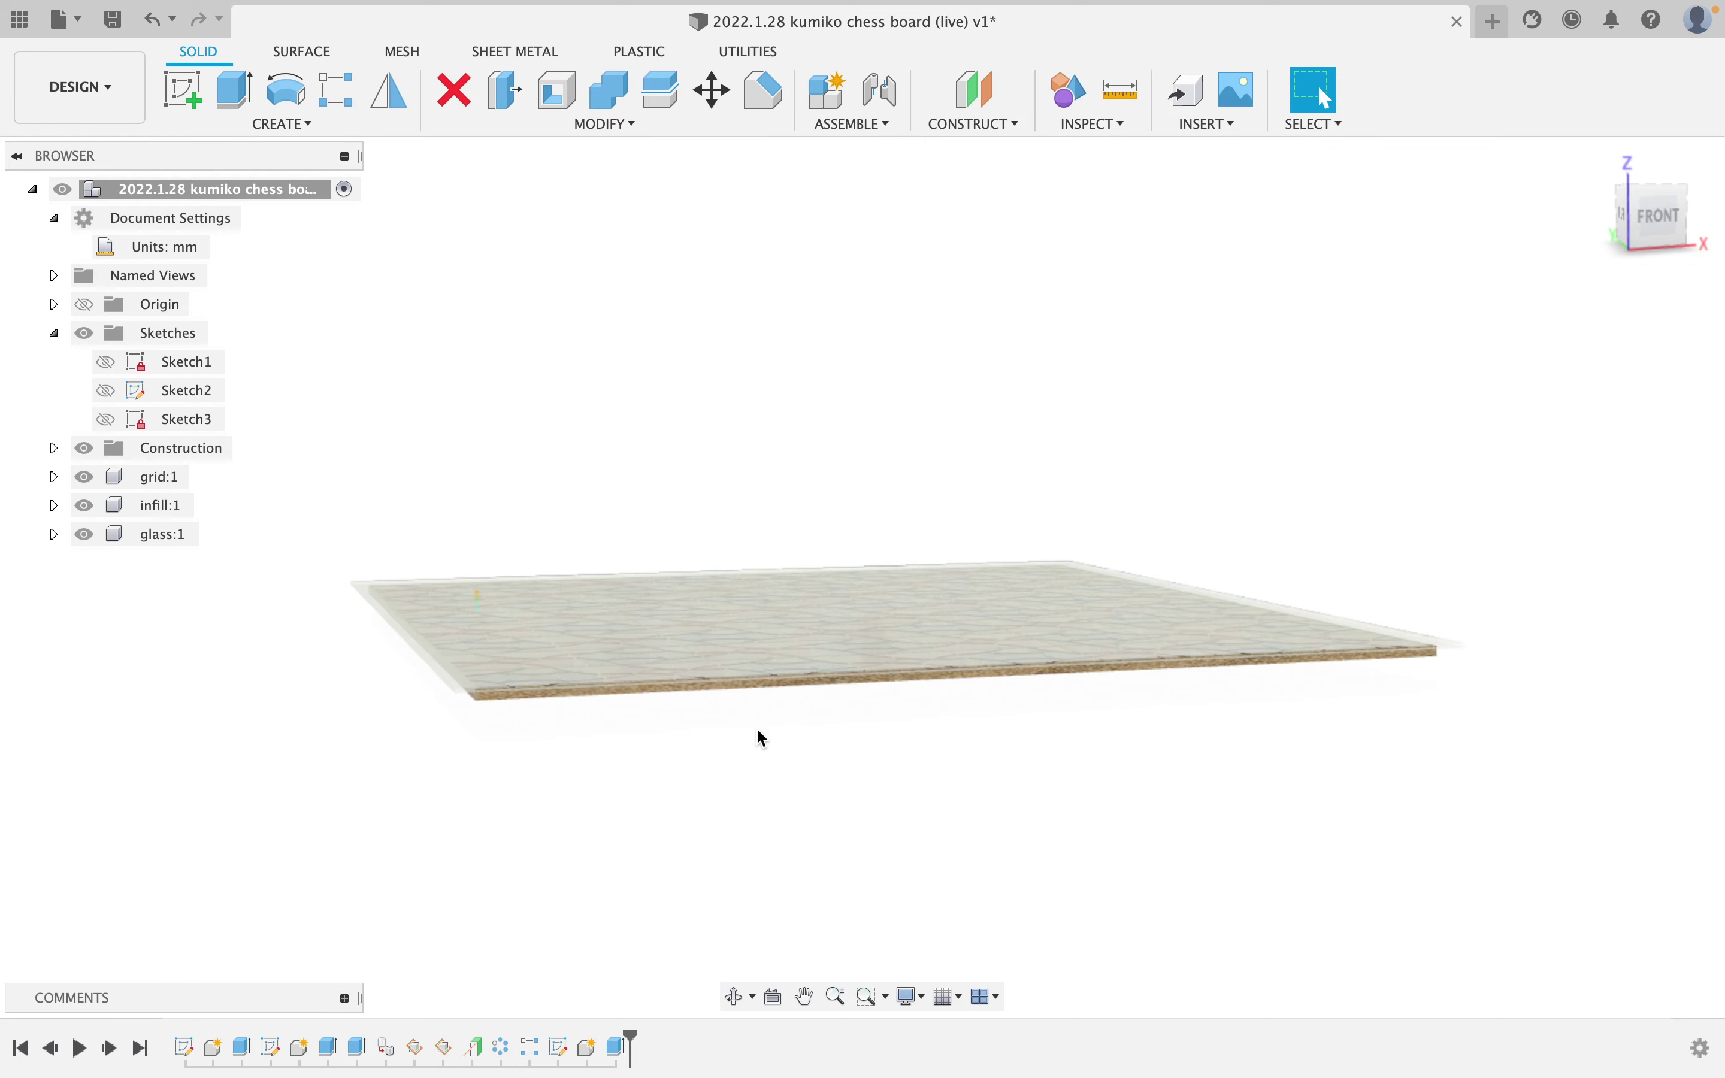
Show Sketch3 and start an extrusion of the narrow ring profile around the grid.
middle_click_drag(755, 730, 735, 699, "shift")
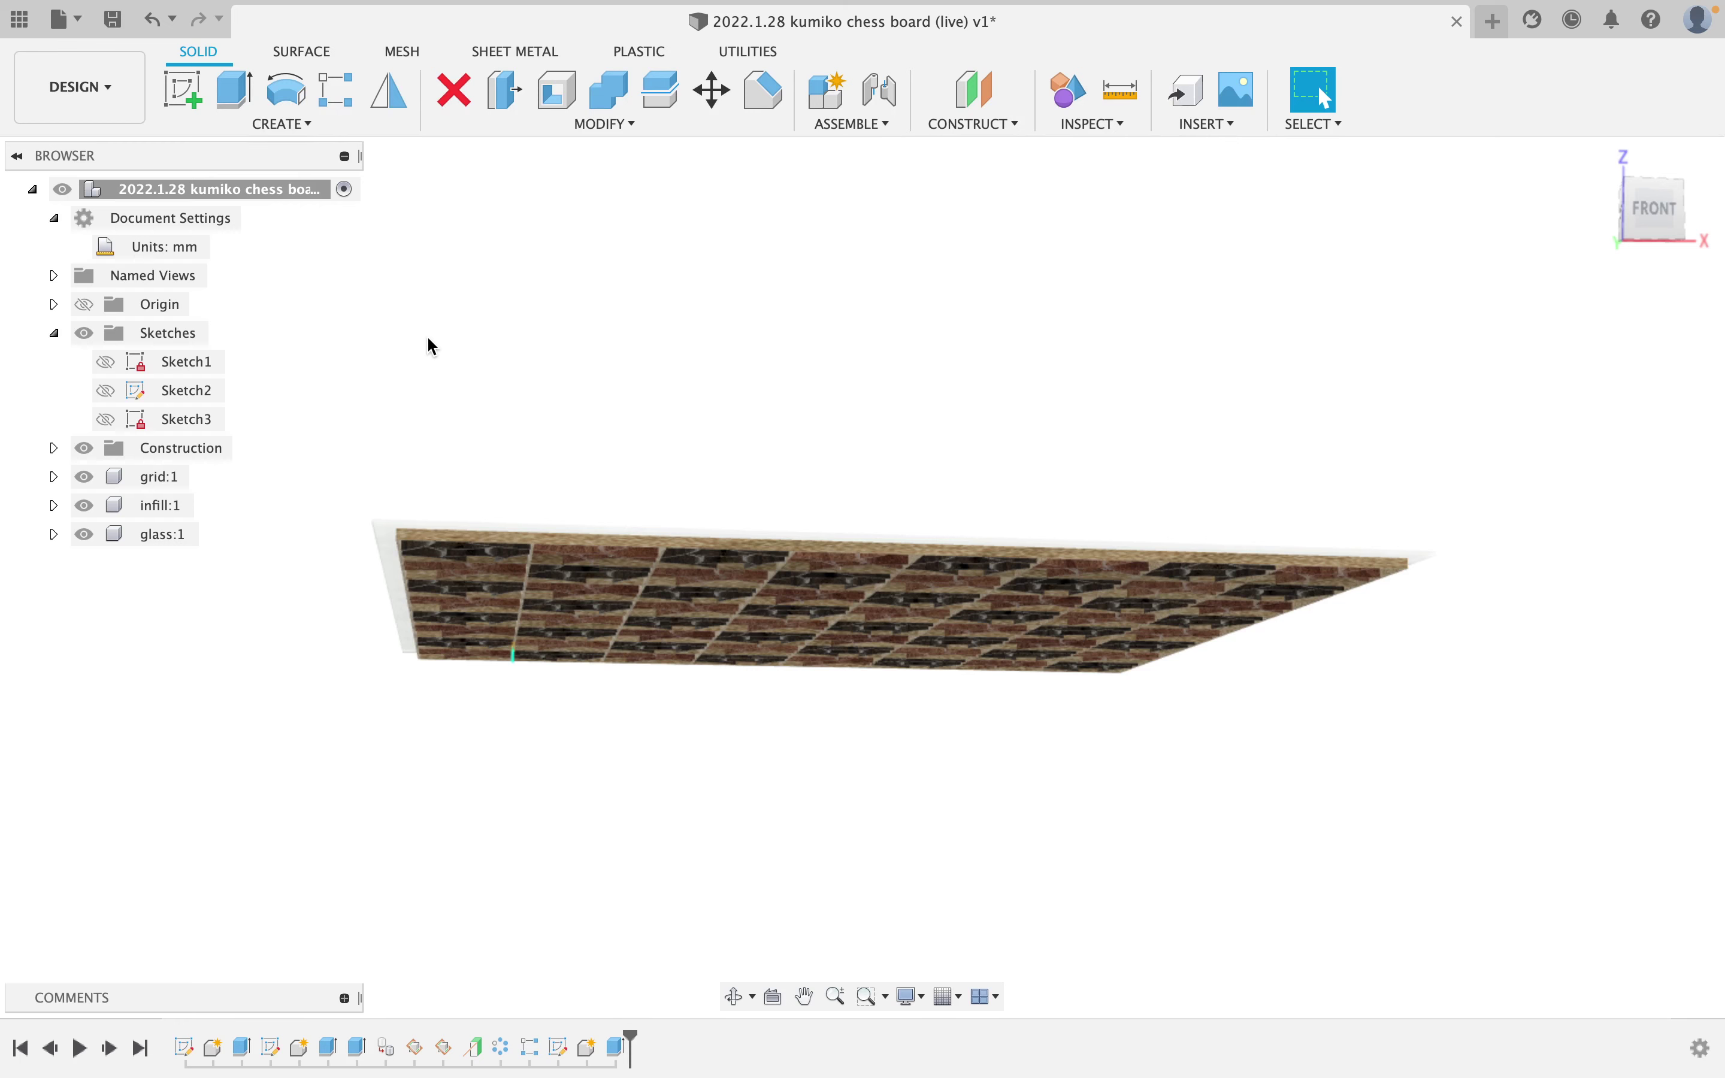
middle_click_drag(433, 347, 366, 288, "shift")
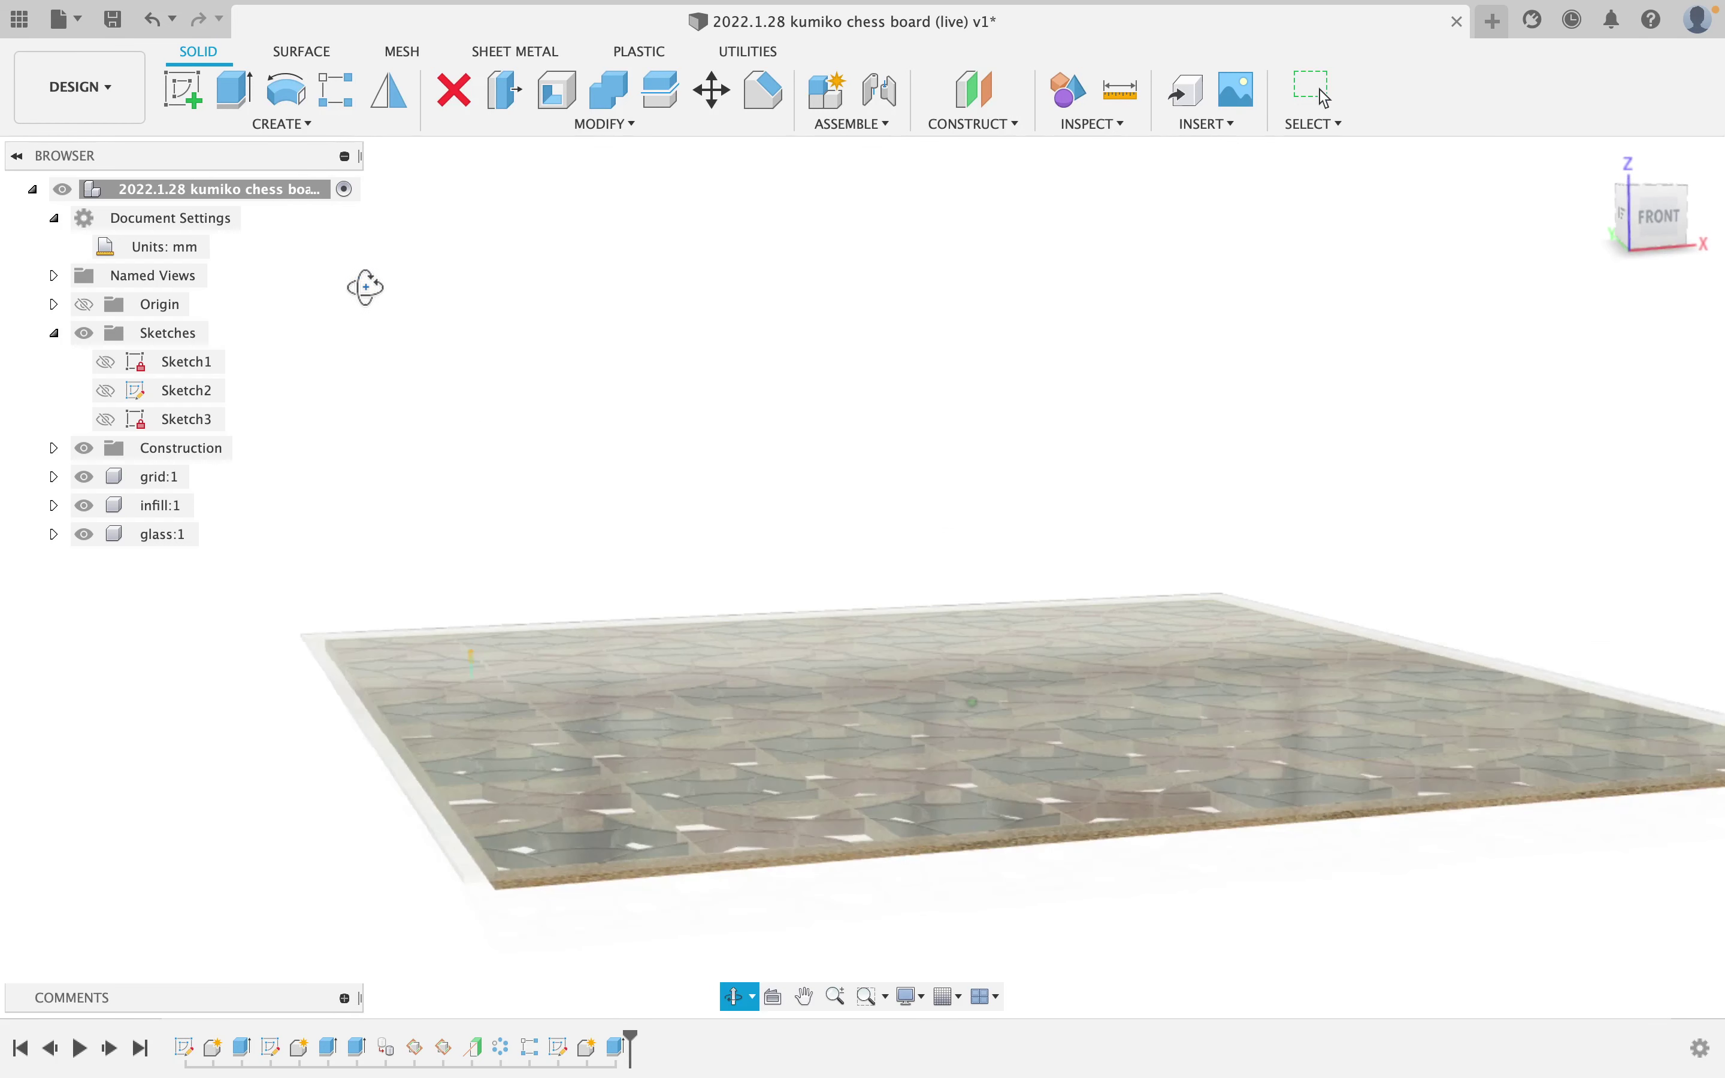
left_click(105, 419)
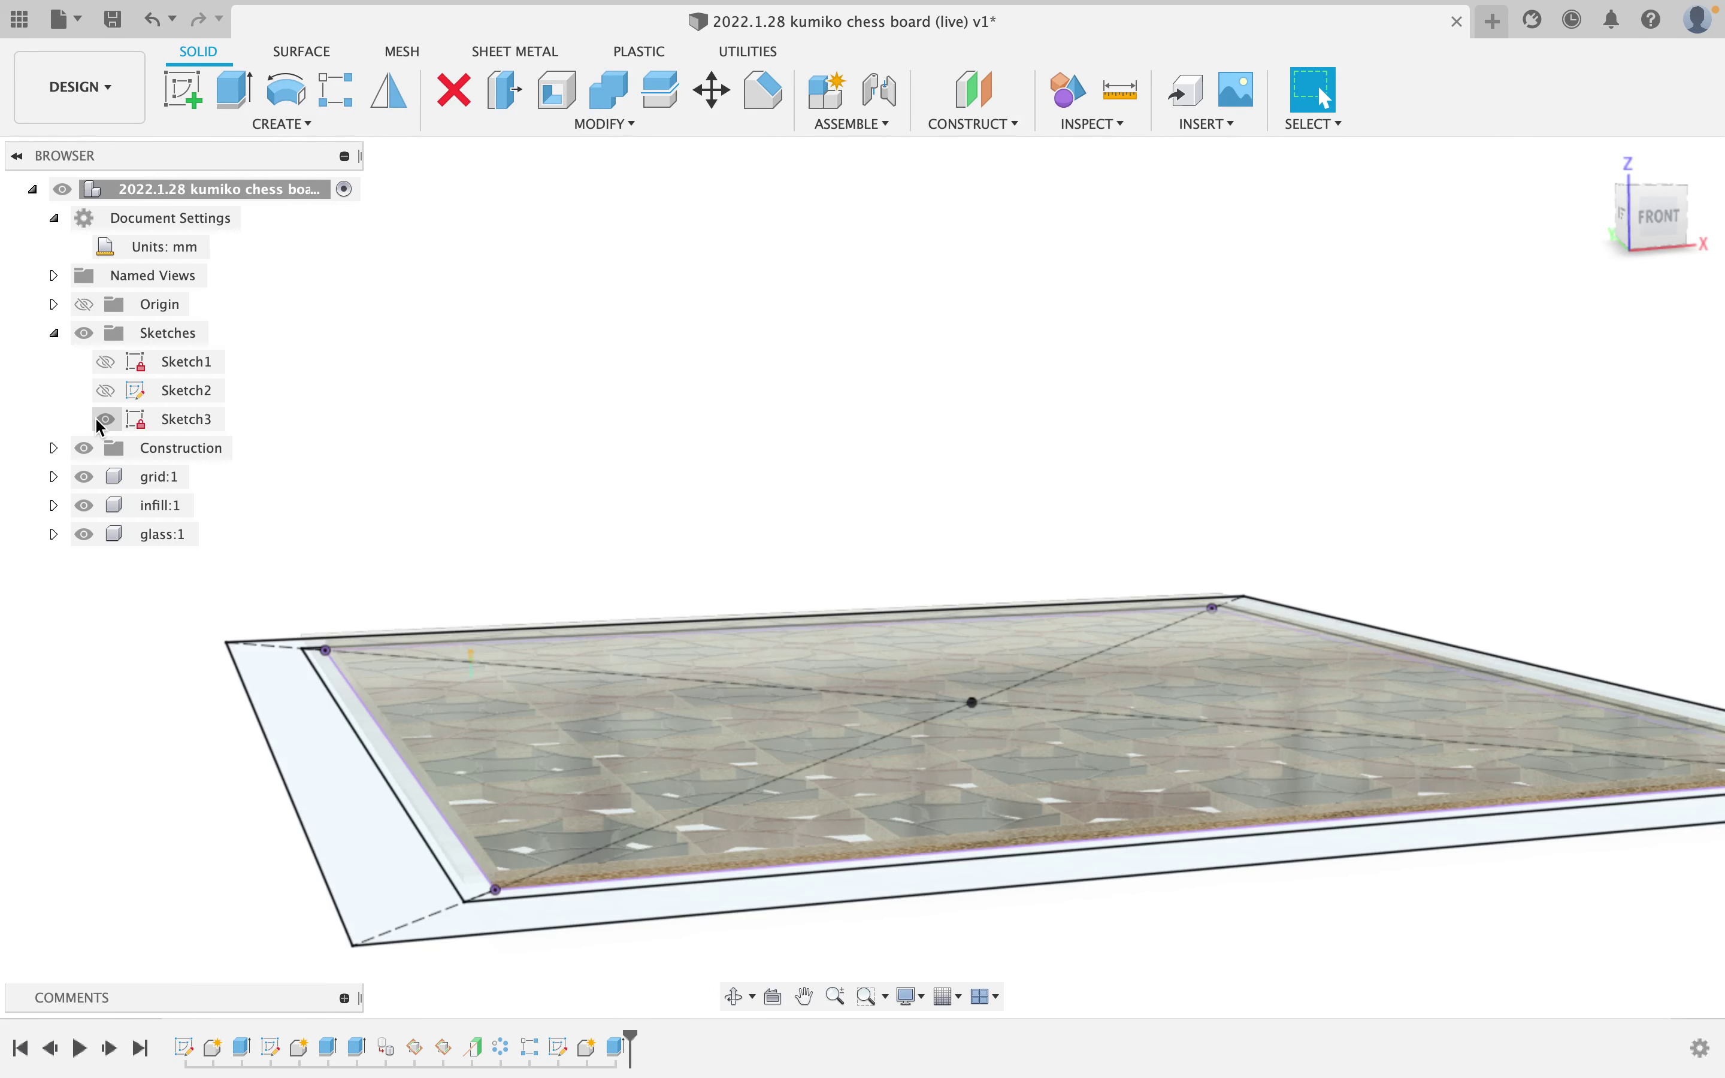
left_click(244, 109)
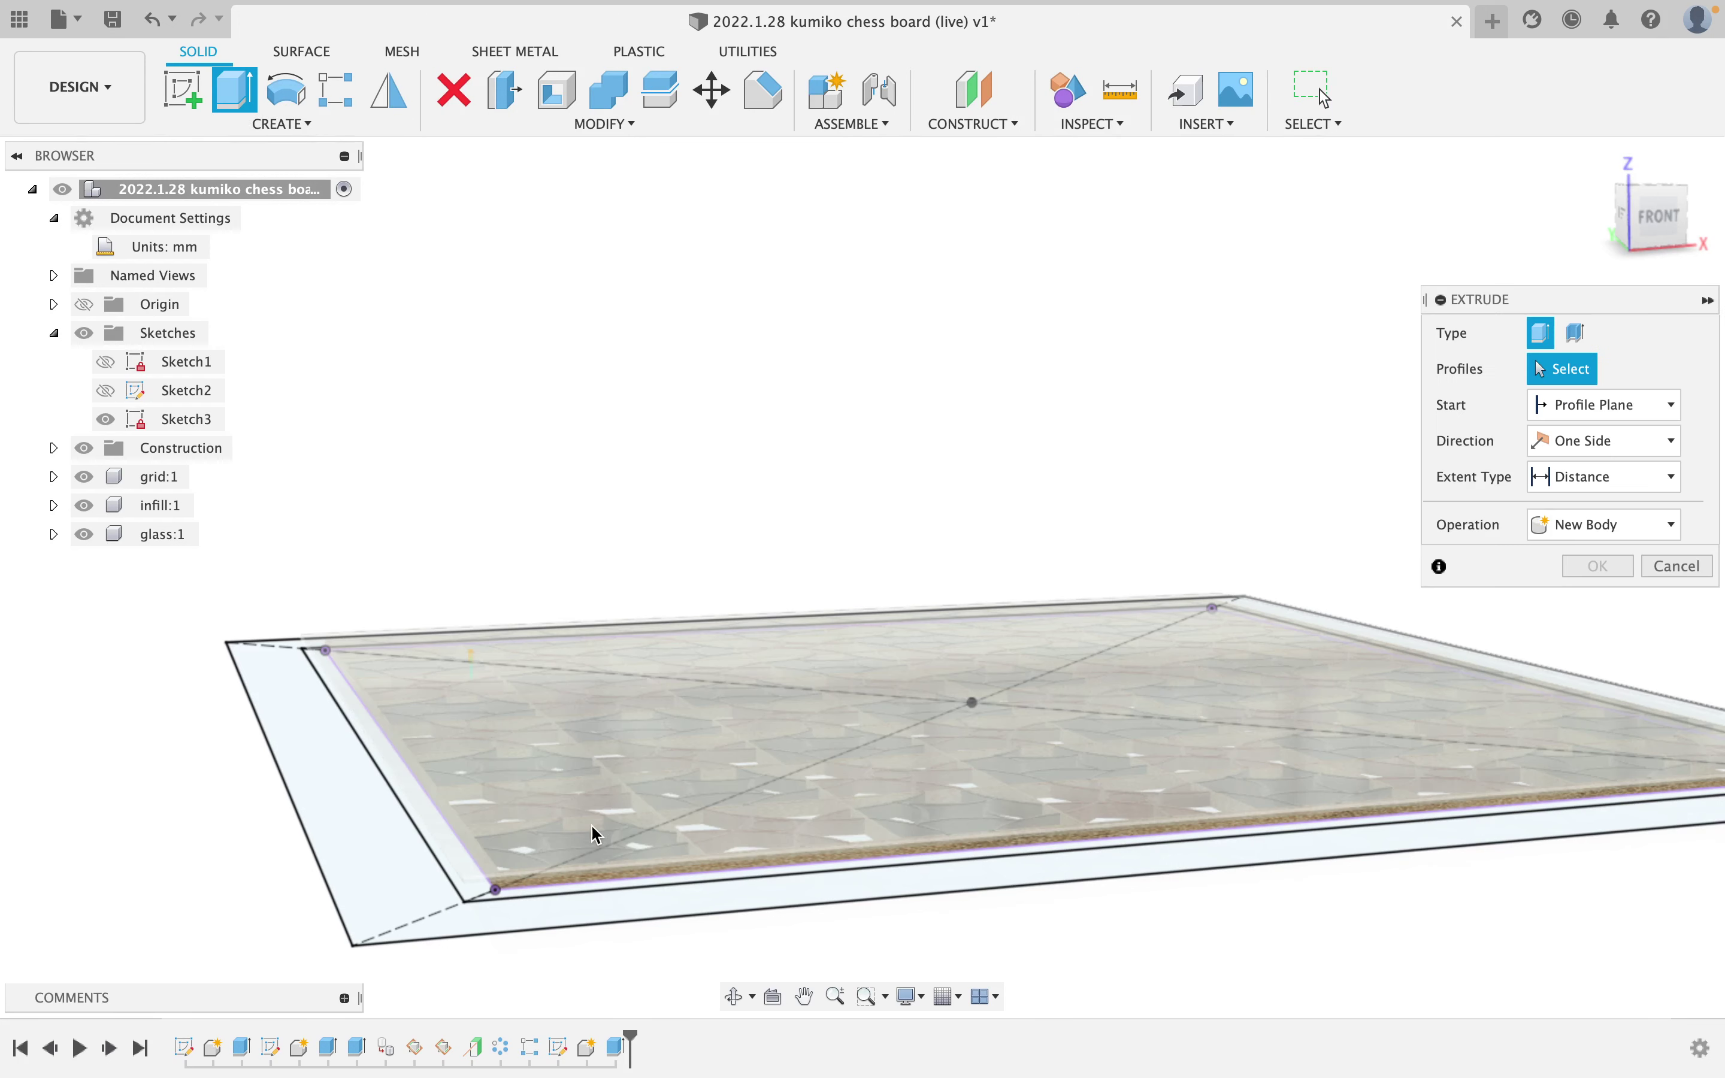
middle_click_drag(597, 832, 578, 666)
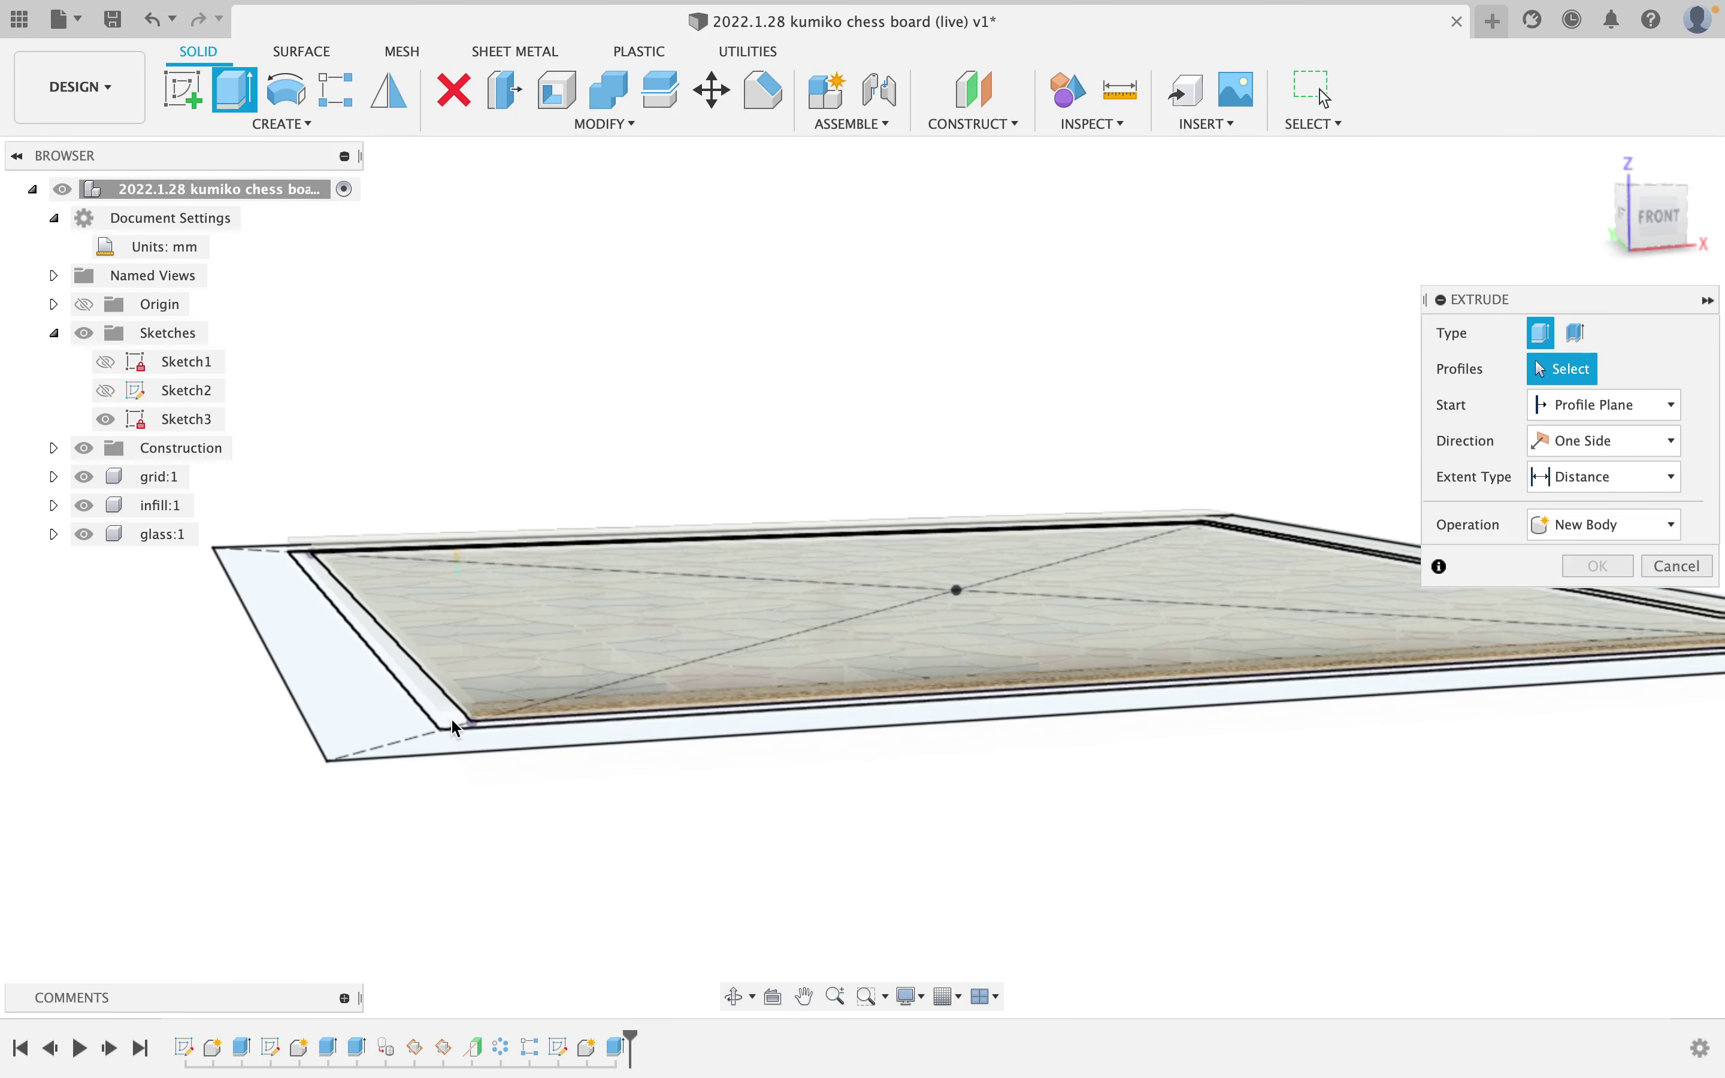
left_click(451, 722)
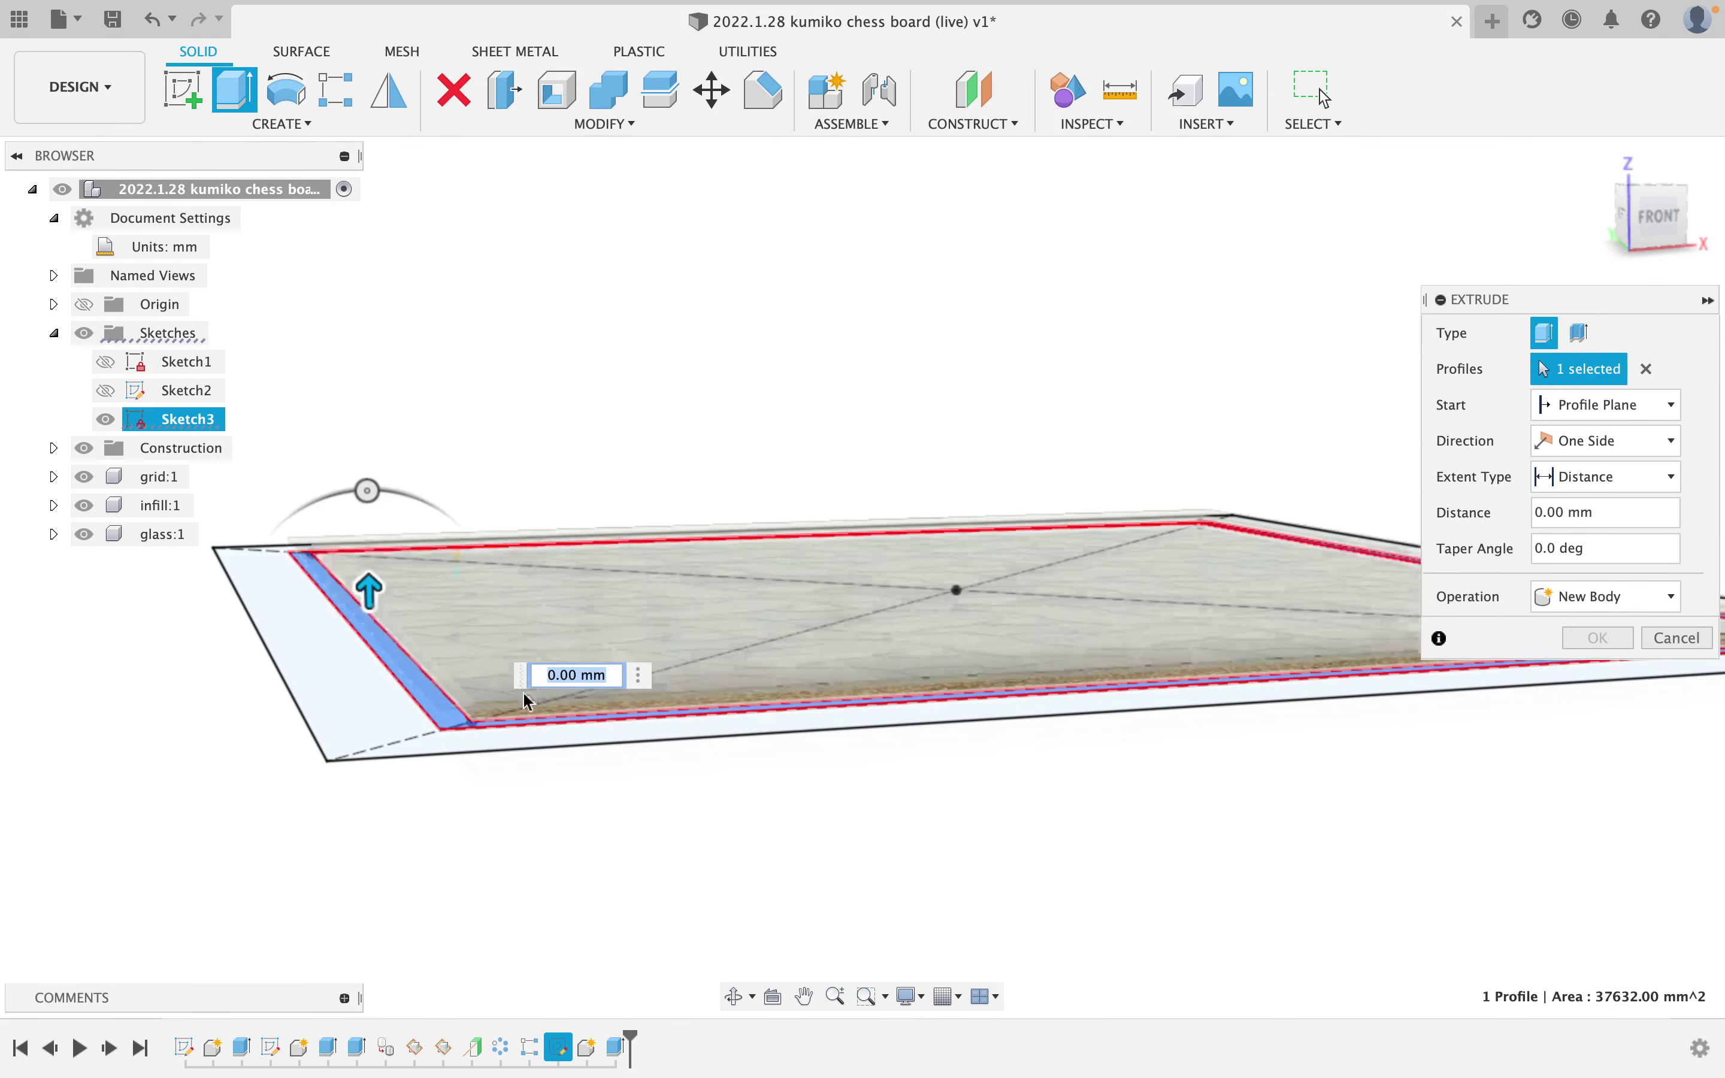
Hide Sketch3 and set the extrusion to extend to an object, using the underside of the glass panel.
mouse_move(539, 674)
middle_mouse_down("shift")
mouse_move(547, 637)
mouse_move(567, 664)
middle_mouse_up("shift")
left_click(1640, 485)
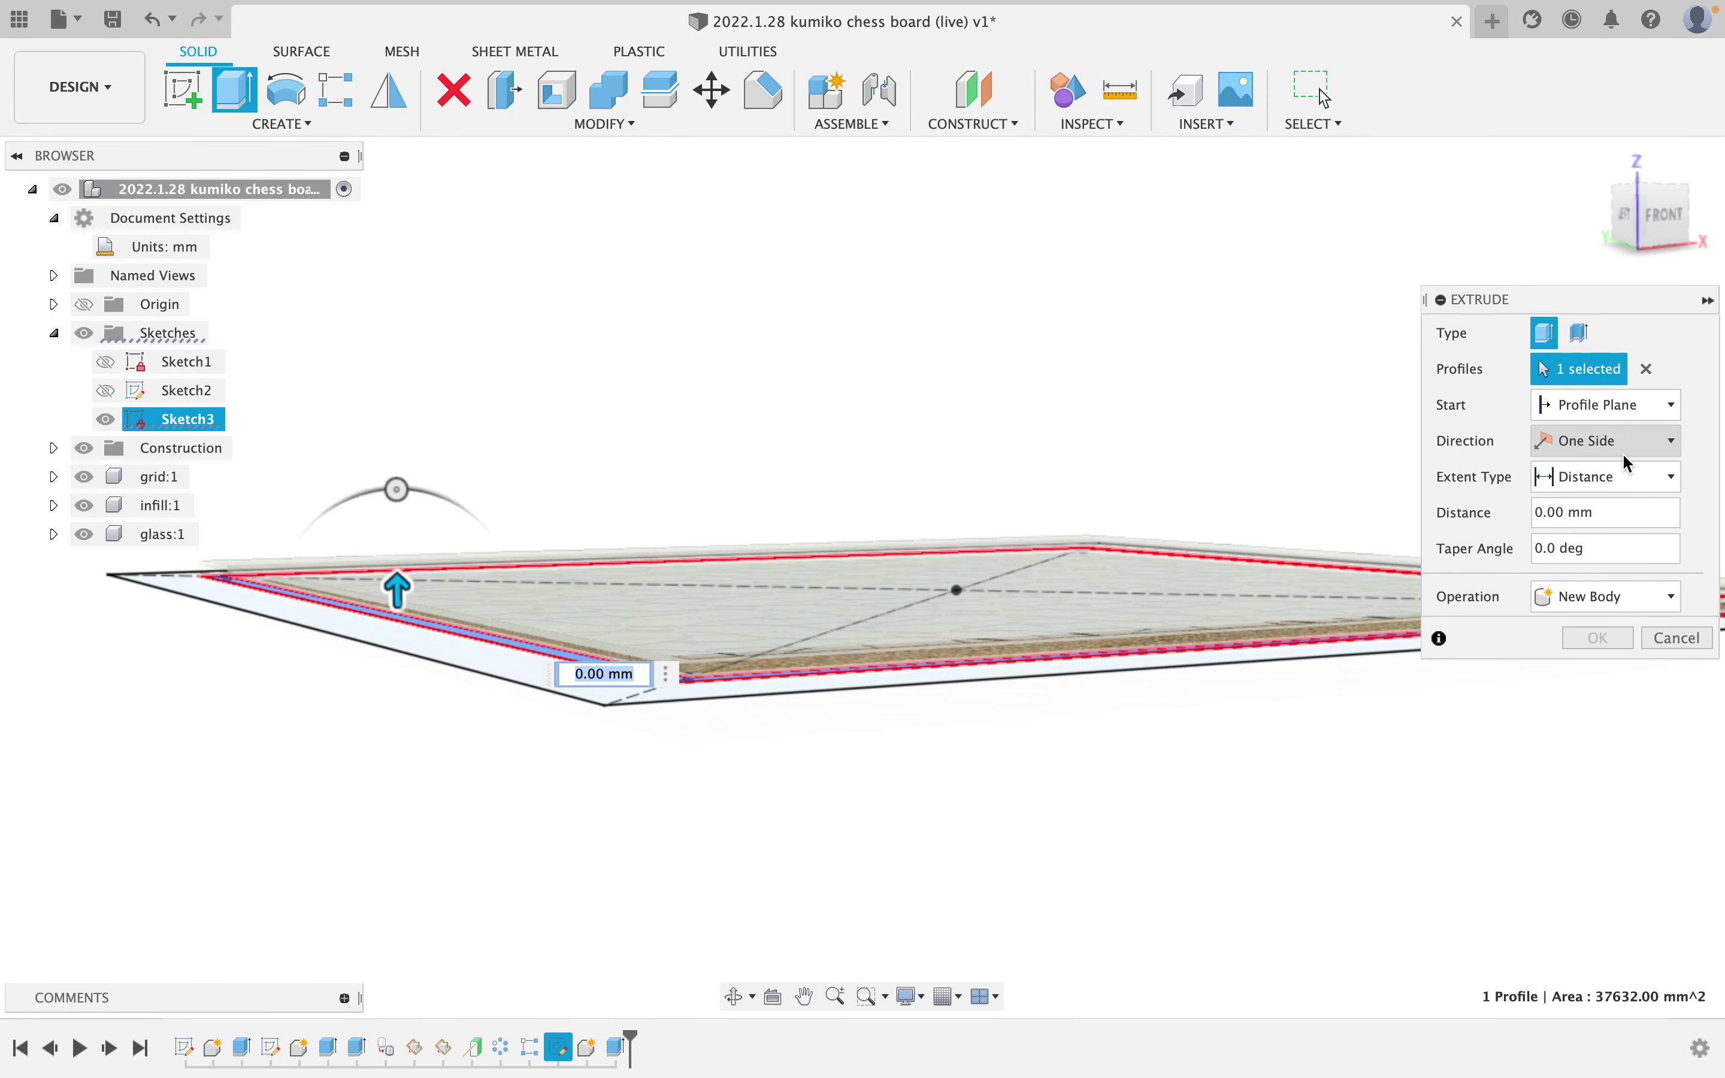
left_click(1598, 535)
middle_click_drag(742, 659, 764, 542, "shift")
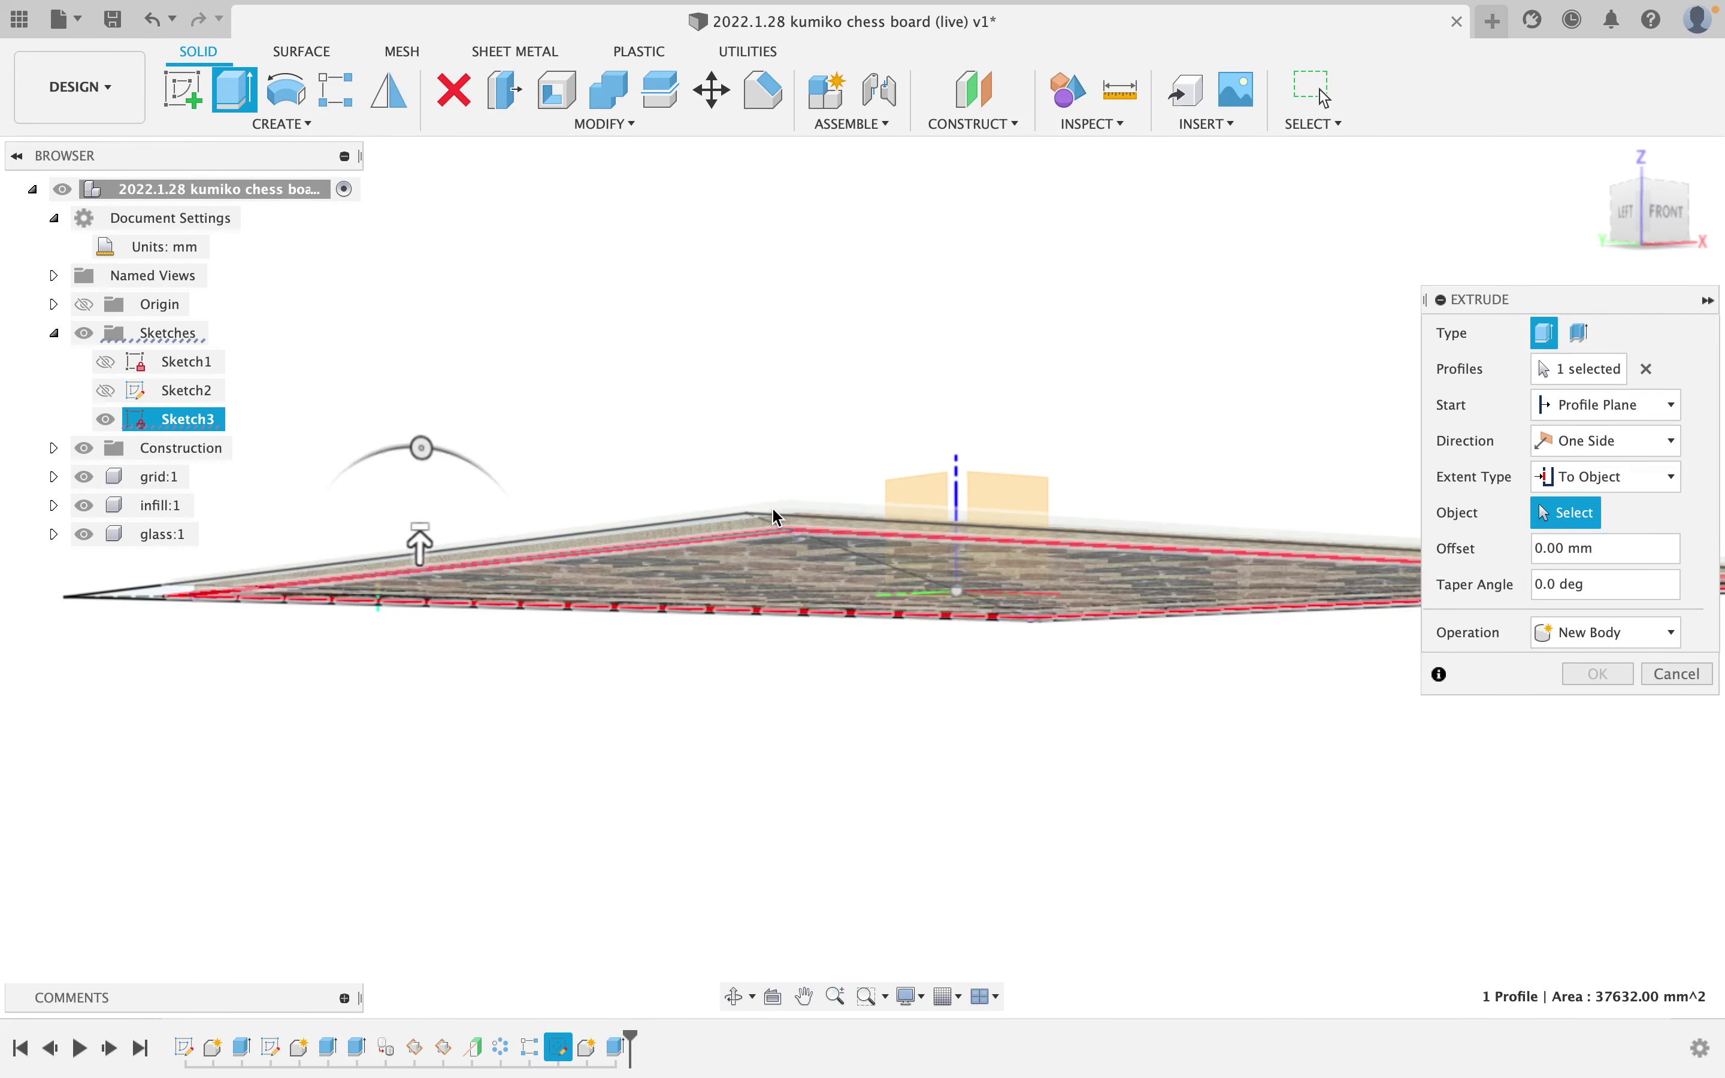
scroll(770, 507, "up", 5)
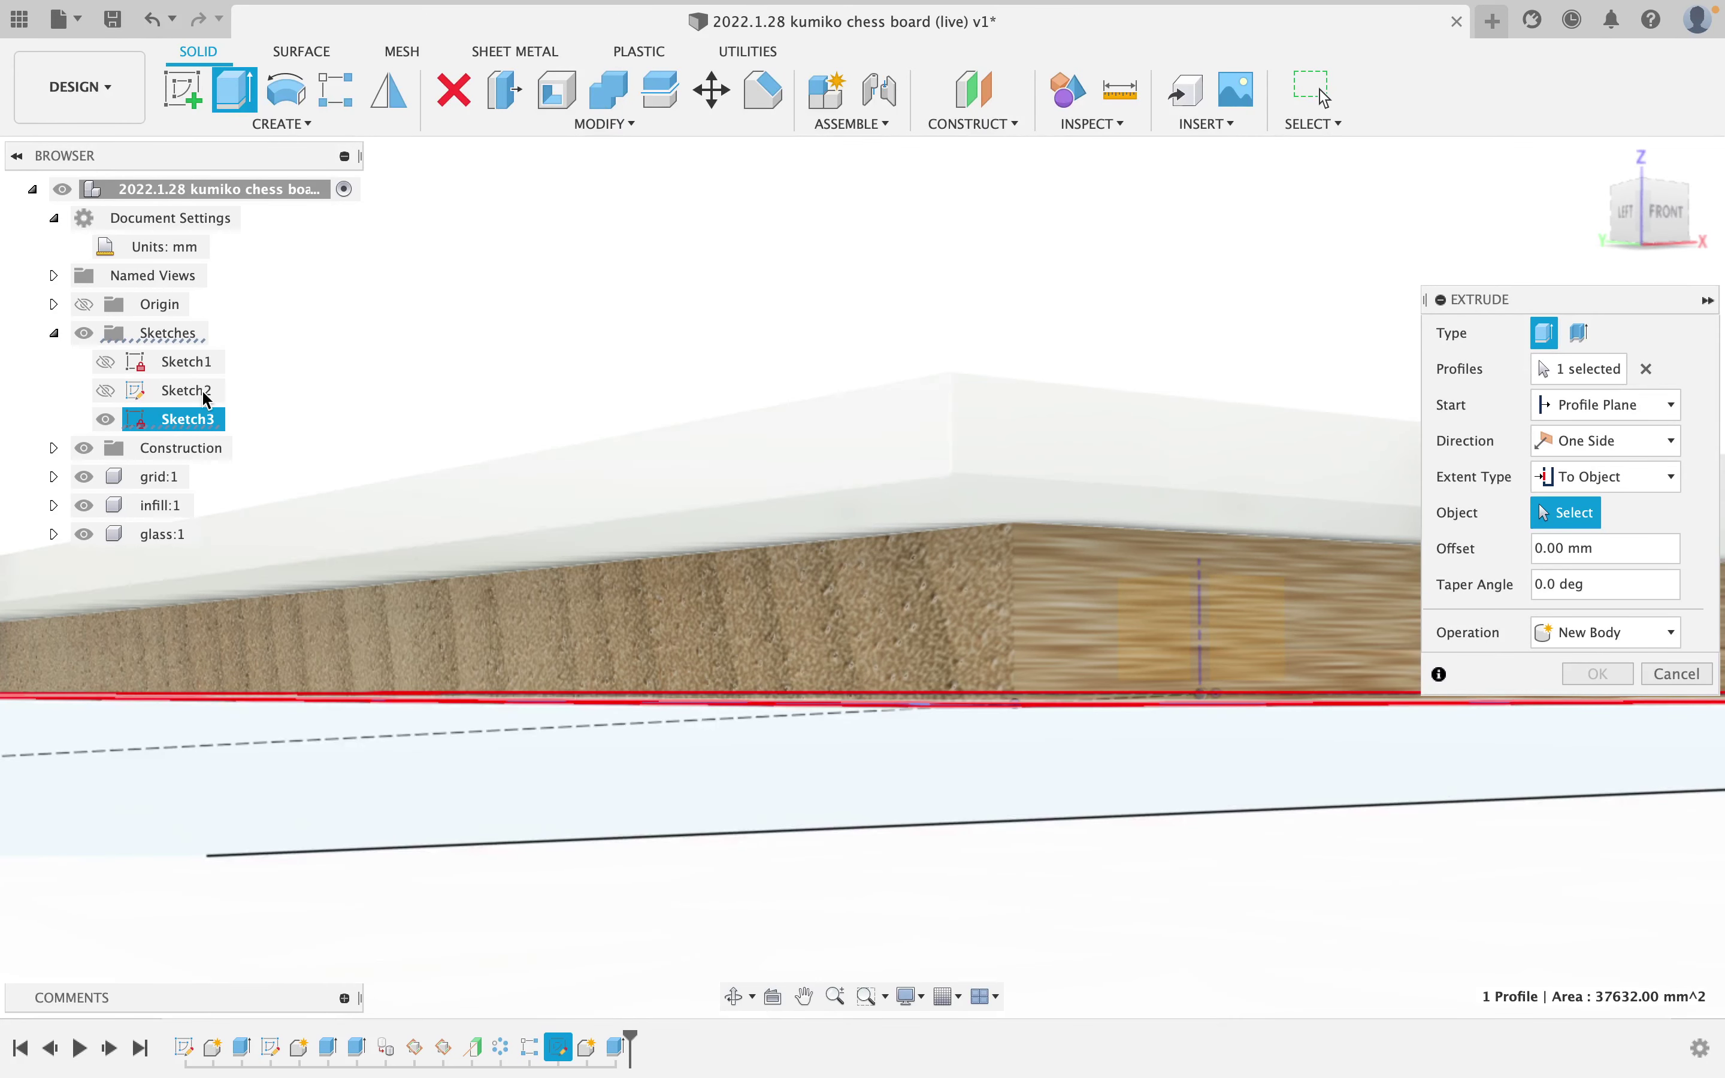
left_click(104, 419)
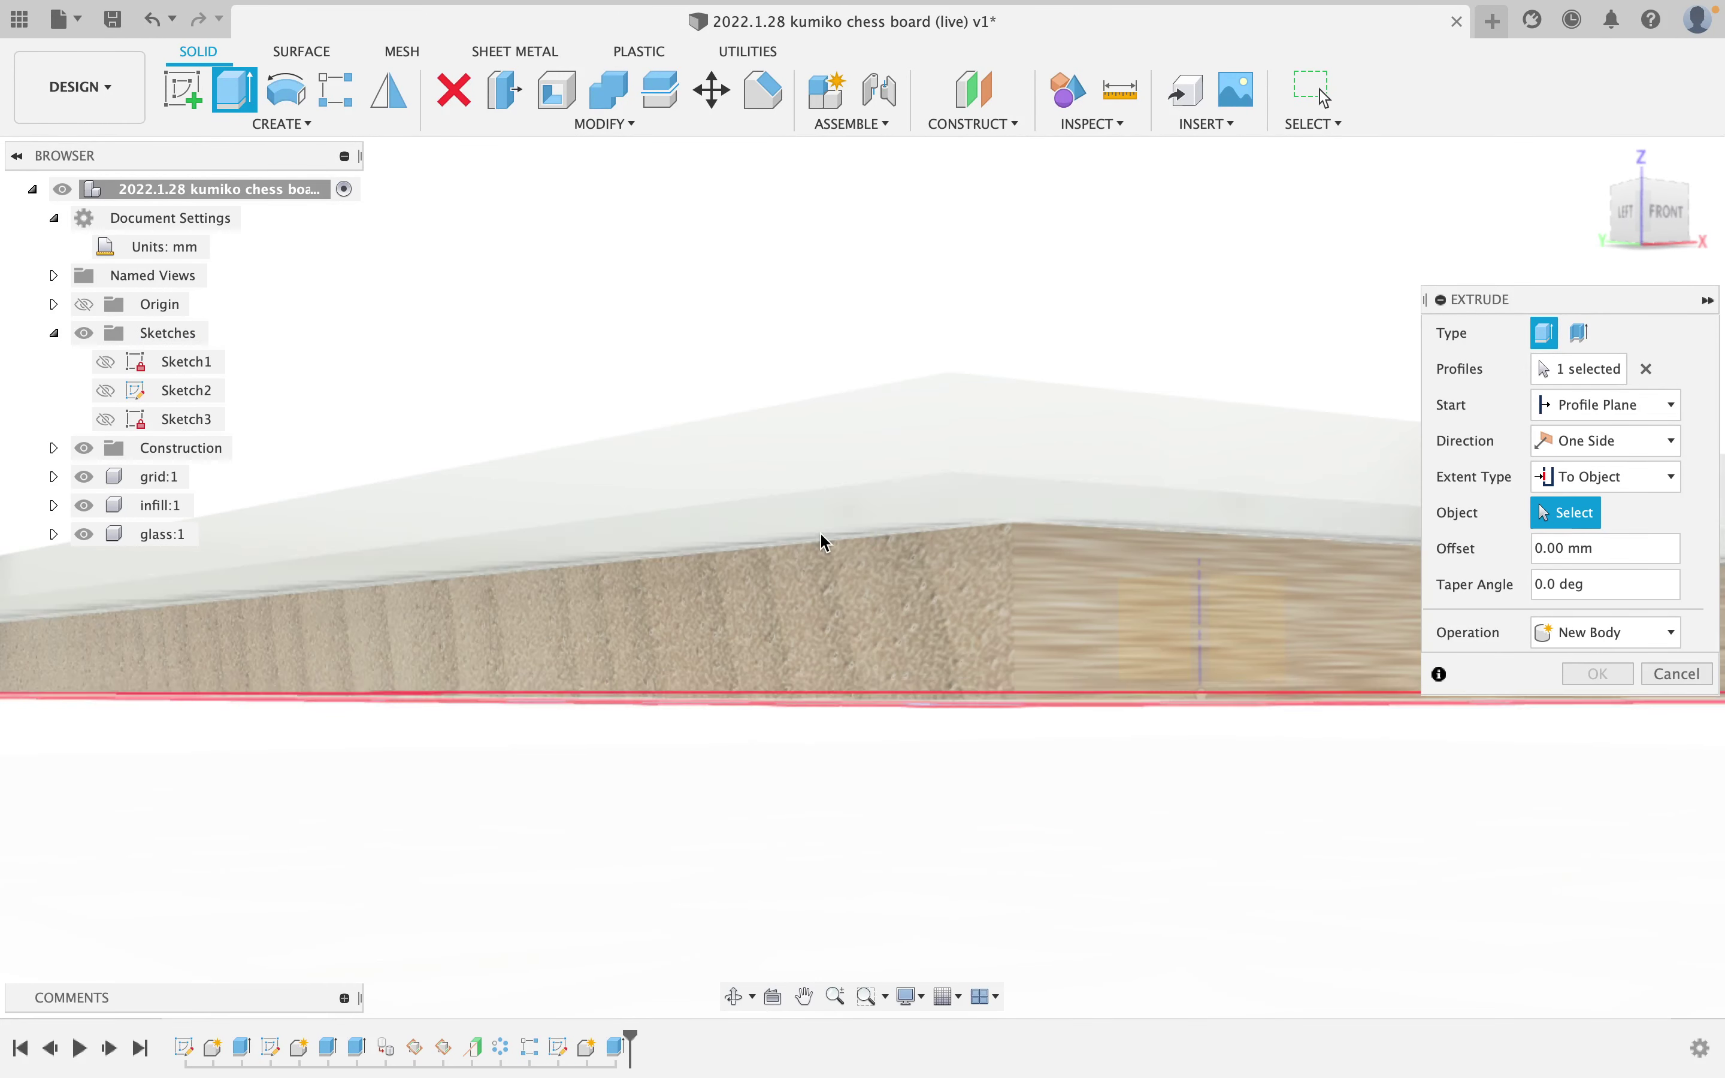
middle_click_drag(928, 577, 953, 489, "shift")
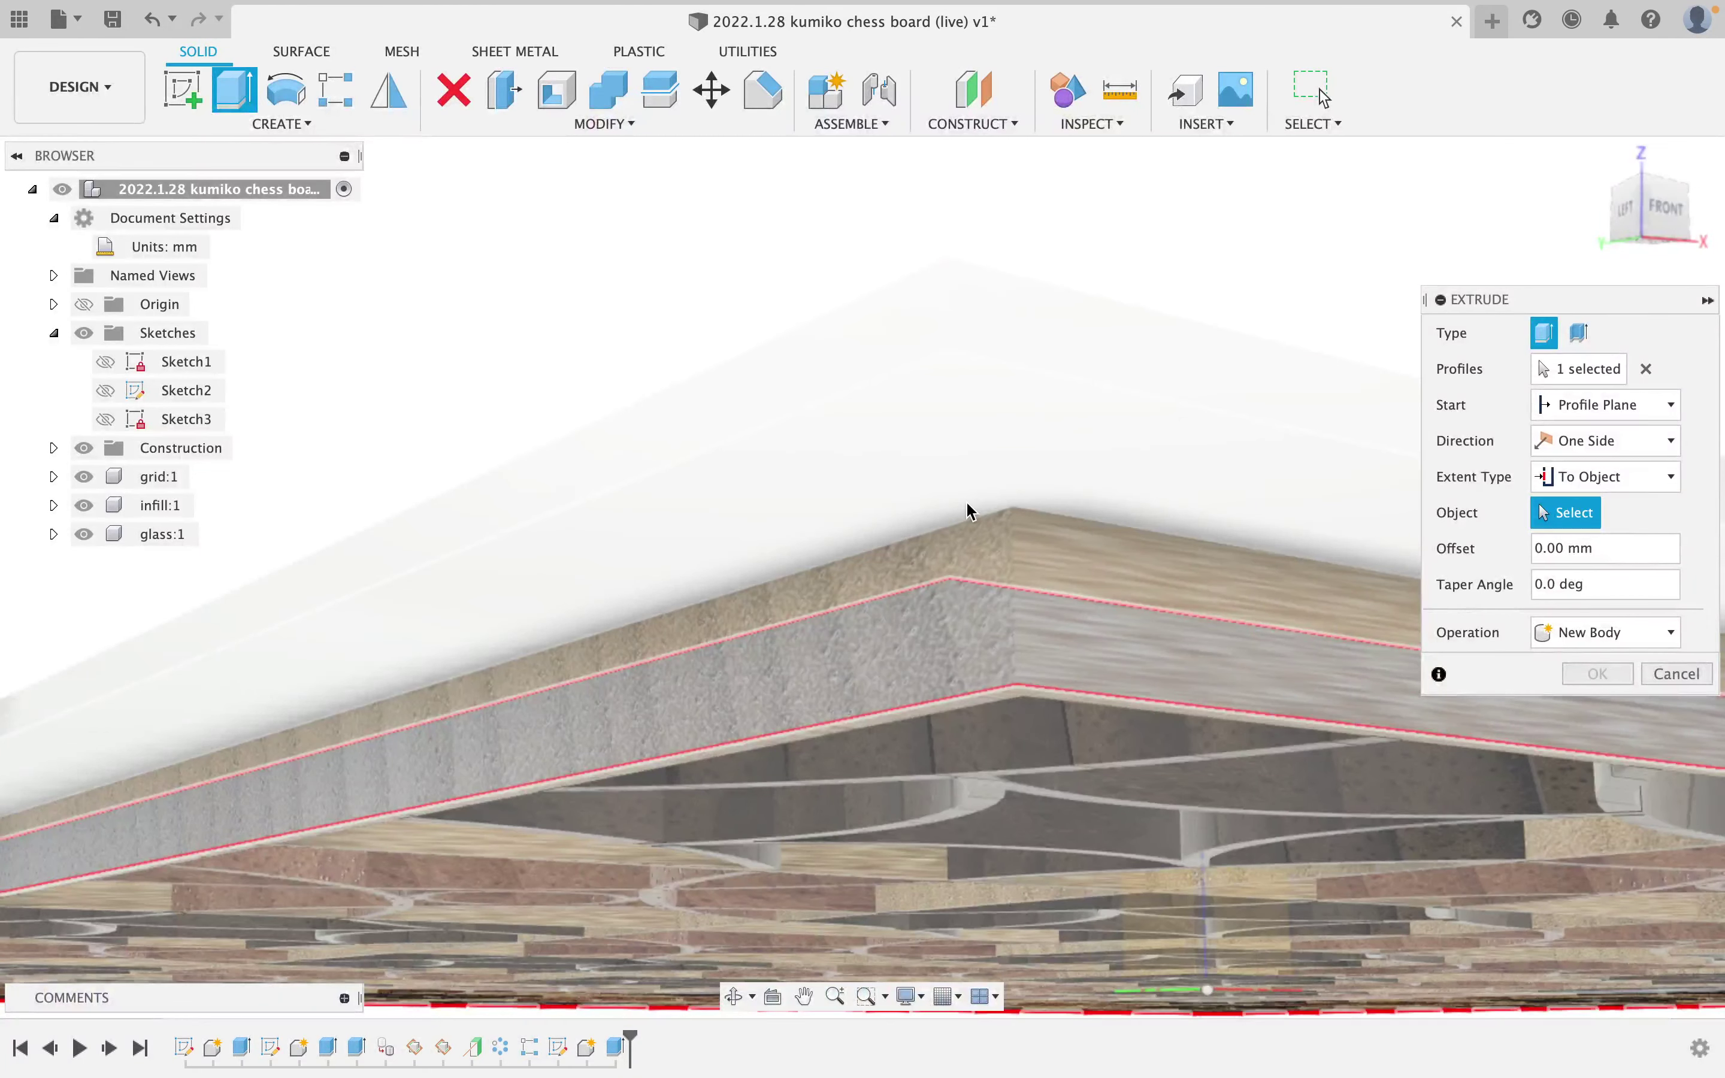
left_click(968, 506)
Set the extrusion to create a new component and replace its profile with both the narrow ring and the wide outer ring from Sketch3.
middle_click_drag(972, 523, 987, 560, "shift")
left_click(1576, 663)
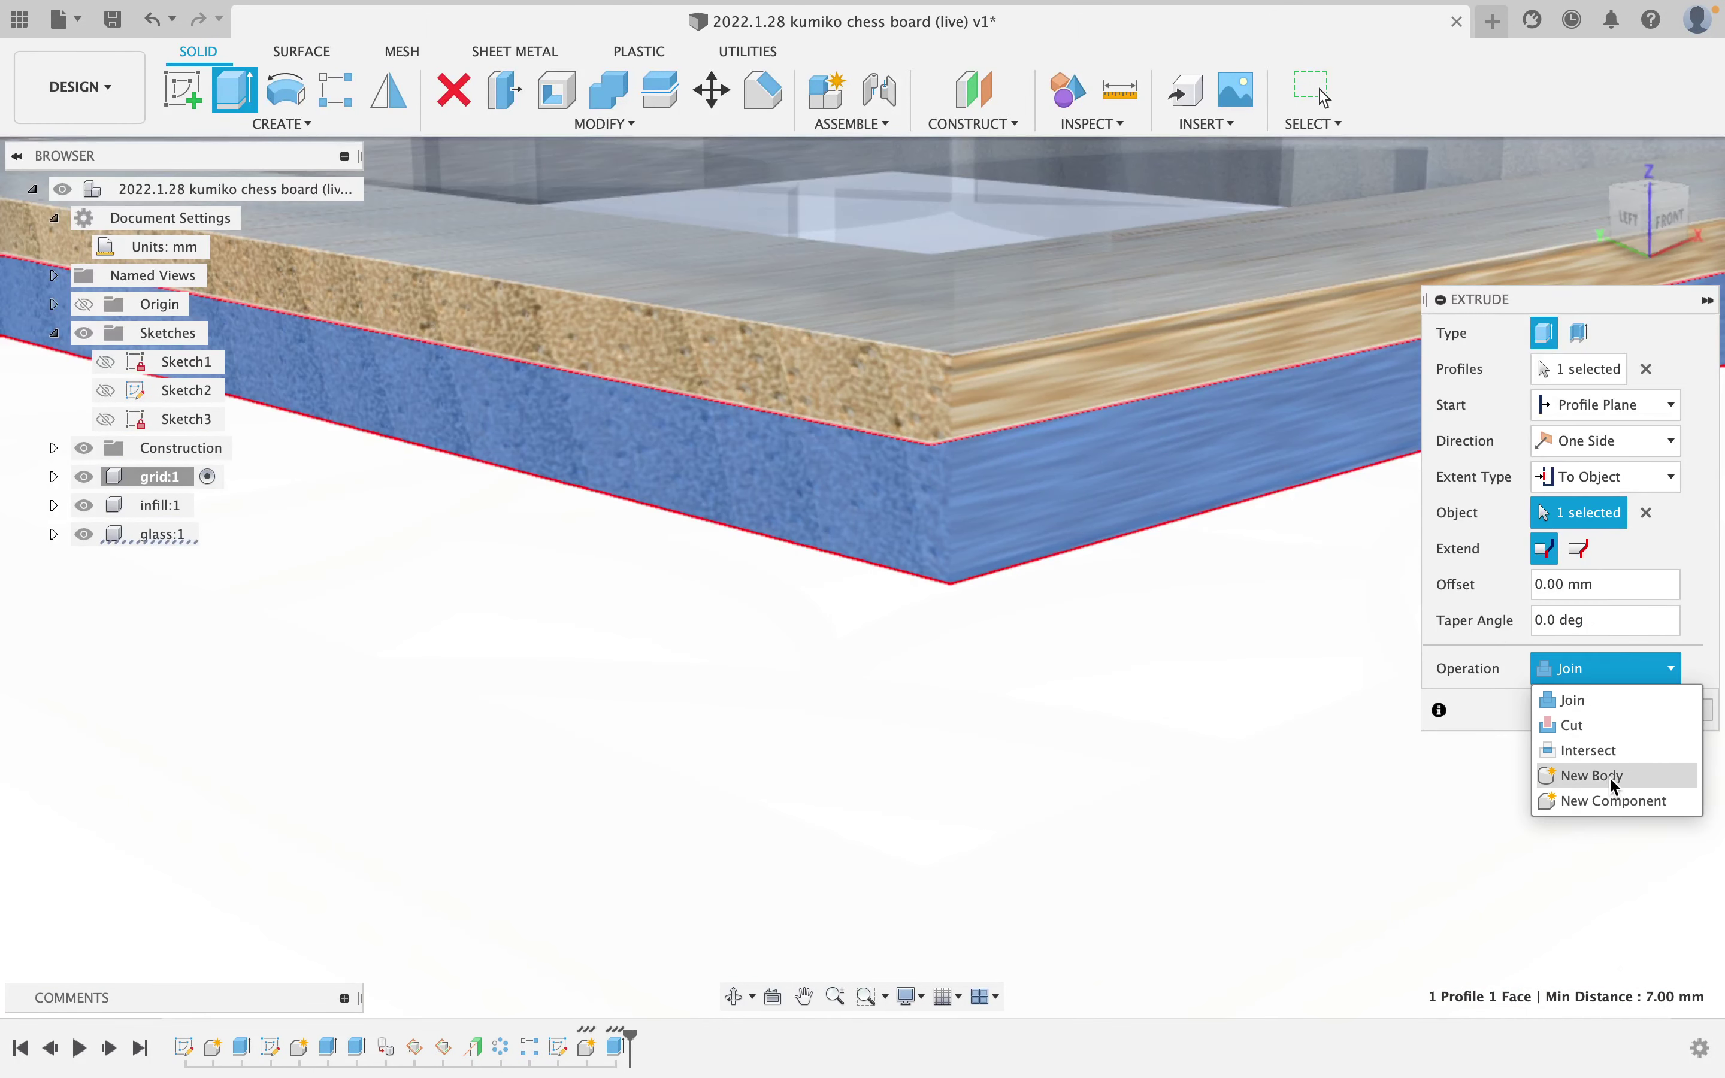
left_click(1615, 798)
scroll(997, 631, "down", 3)
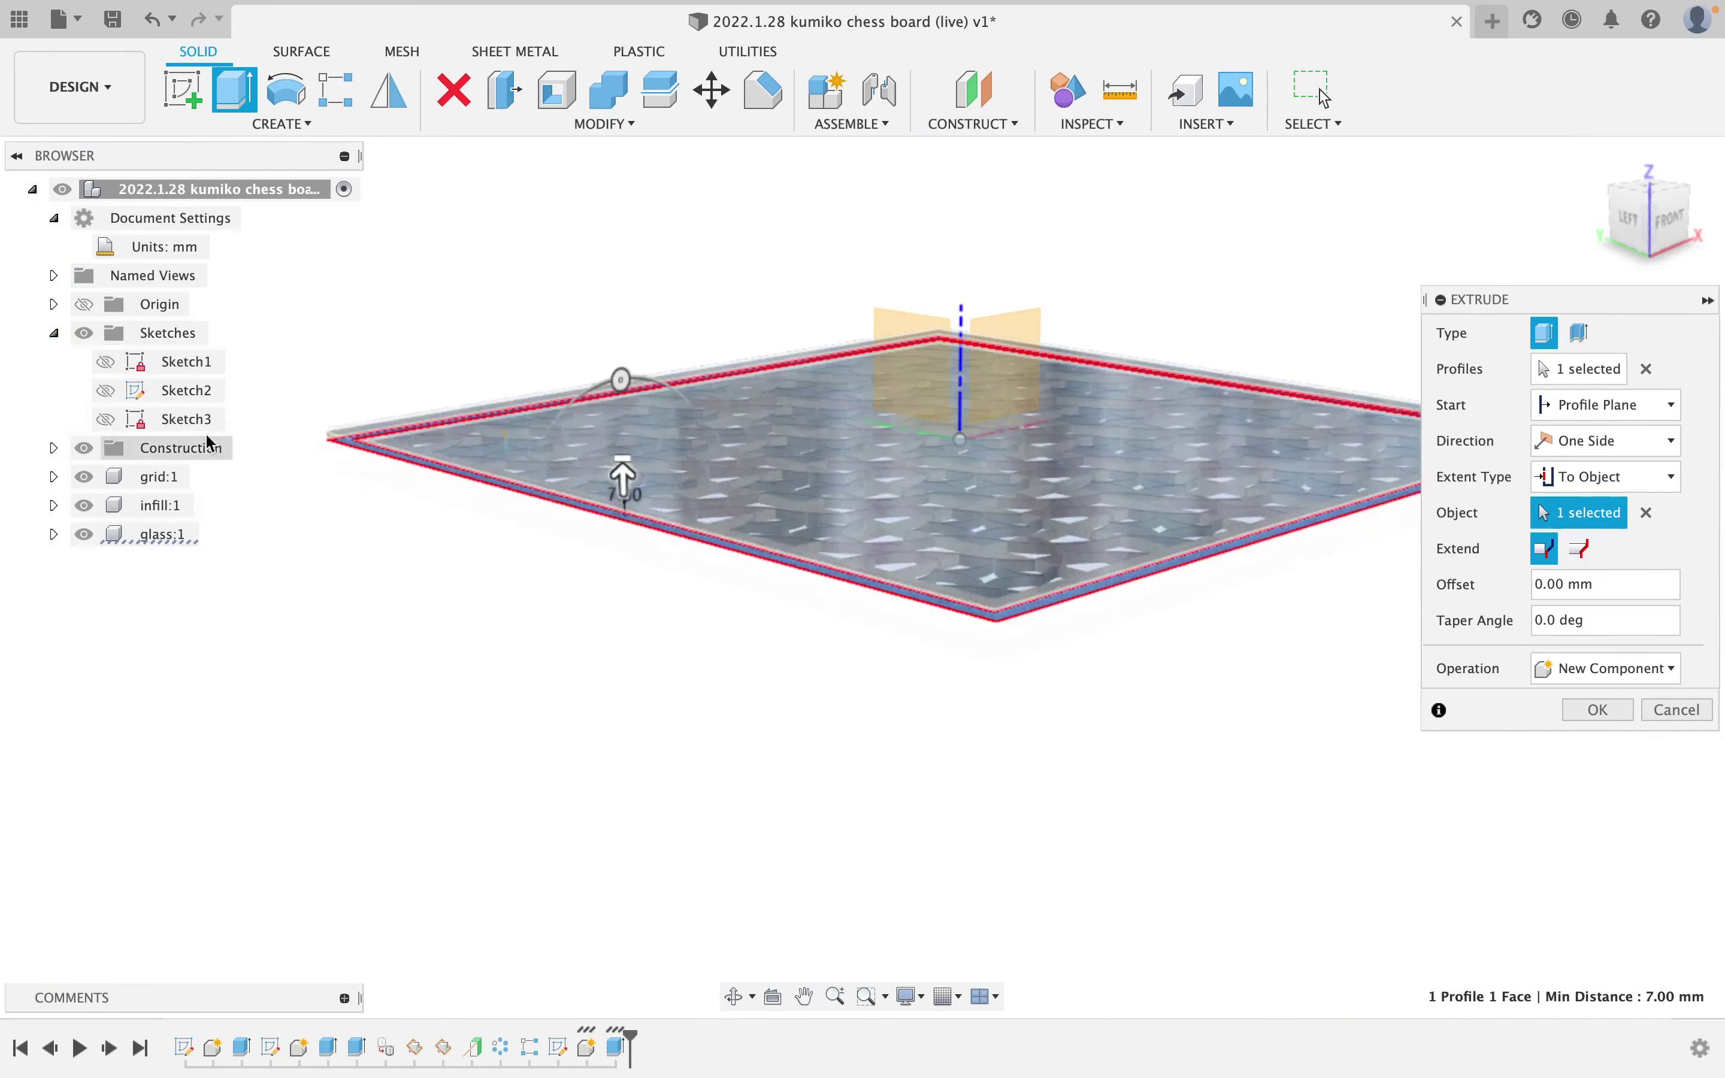
left_click(103, 423)
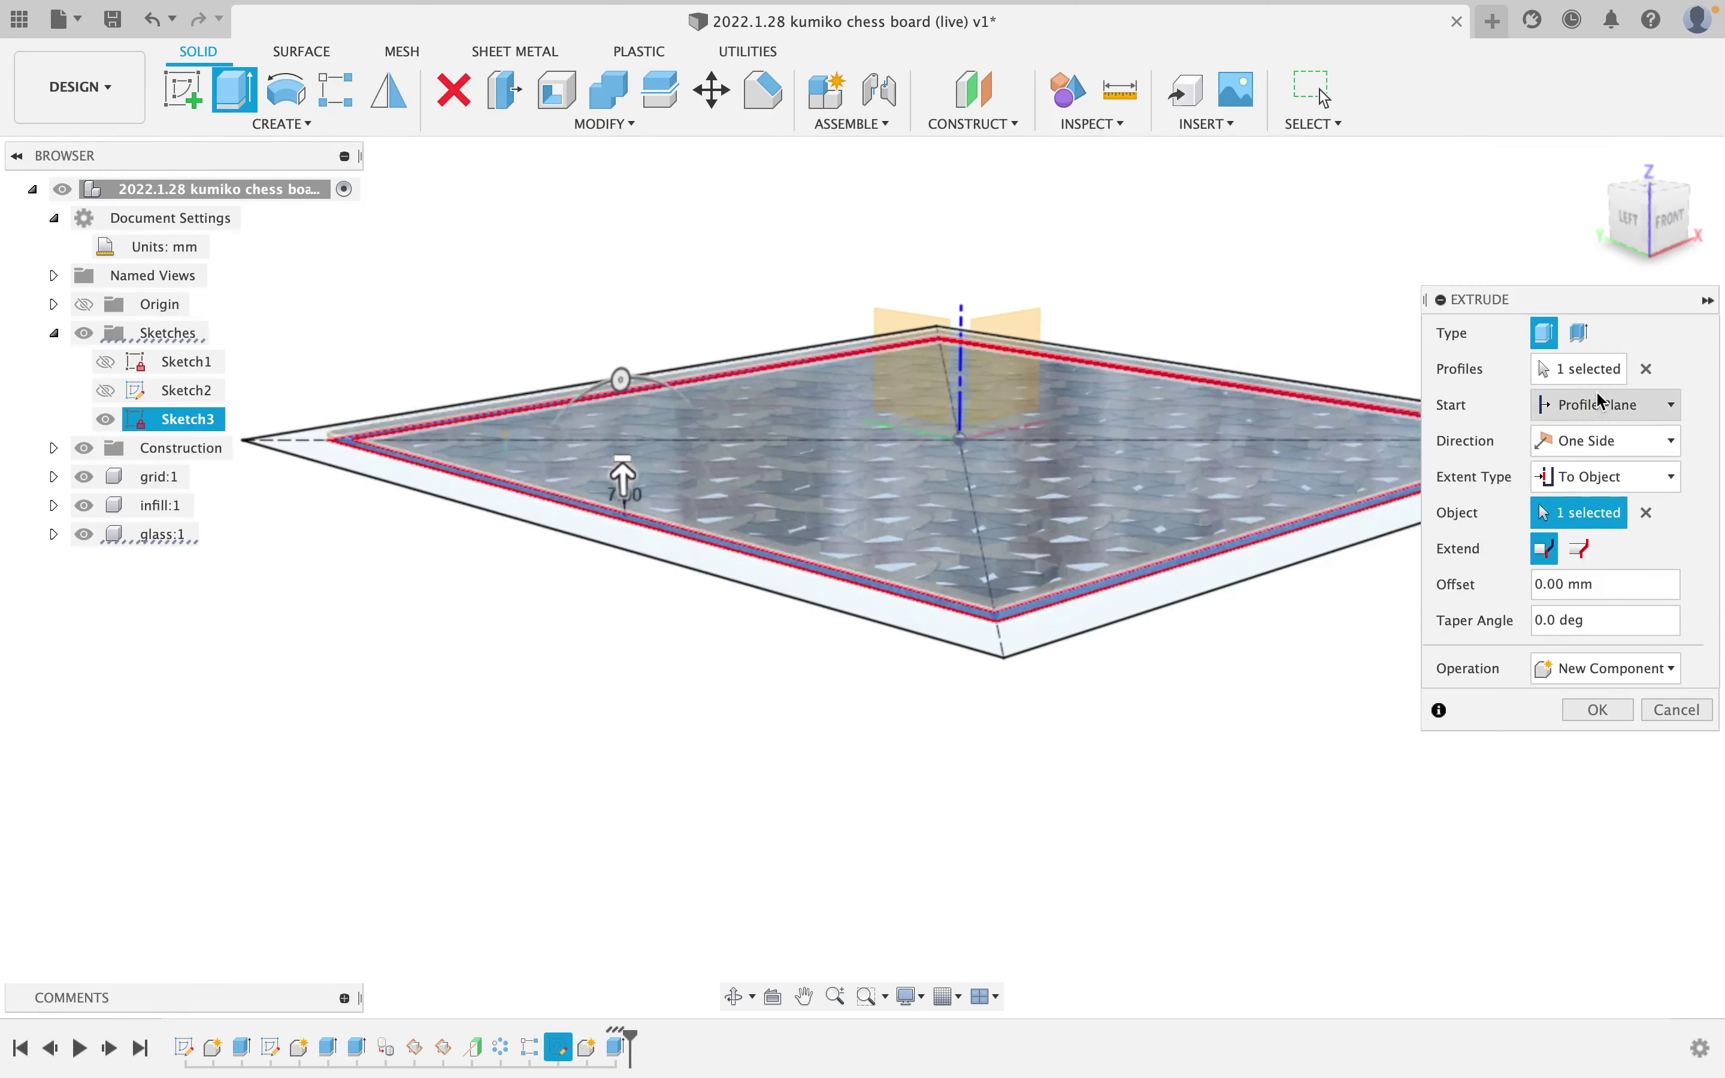
left_click(1639, 372)
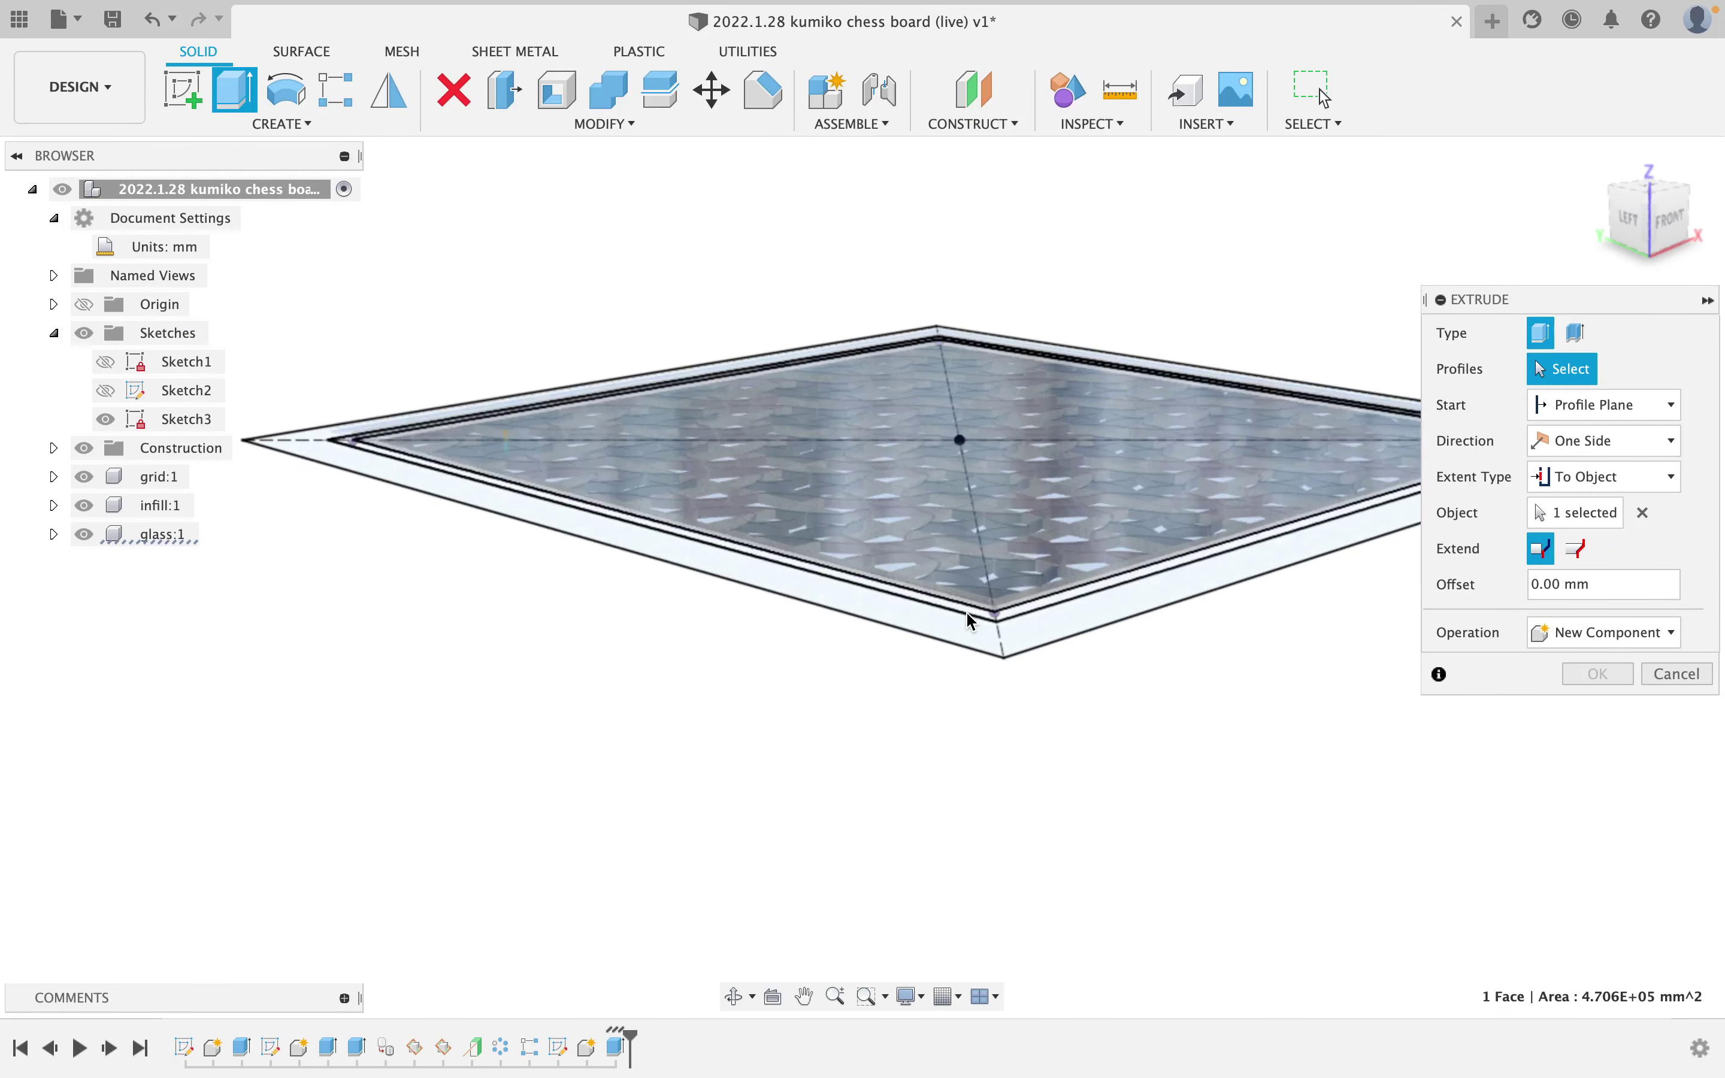
left_click(964, 608)
left_click(960, 622)
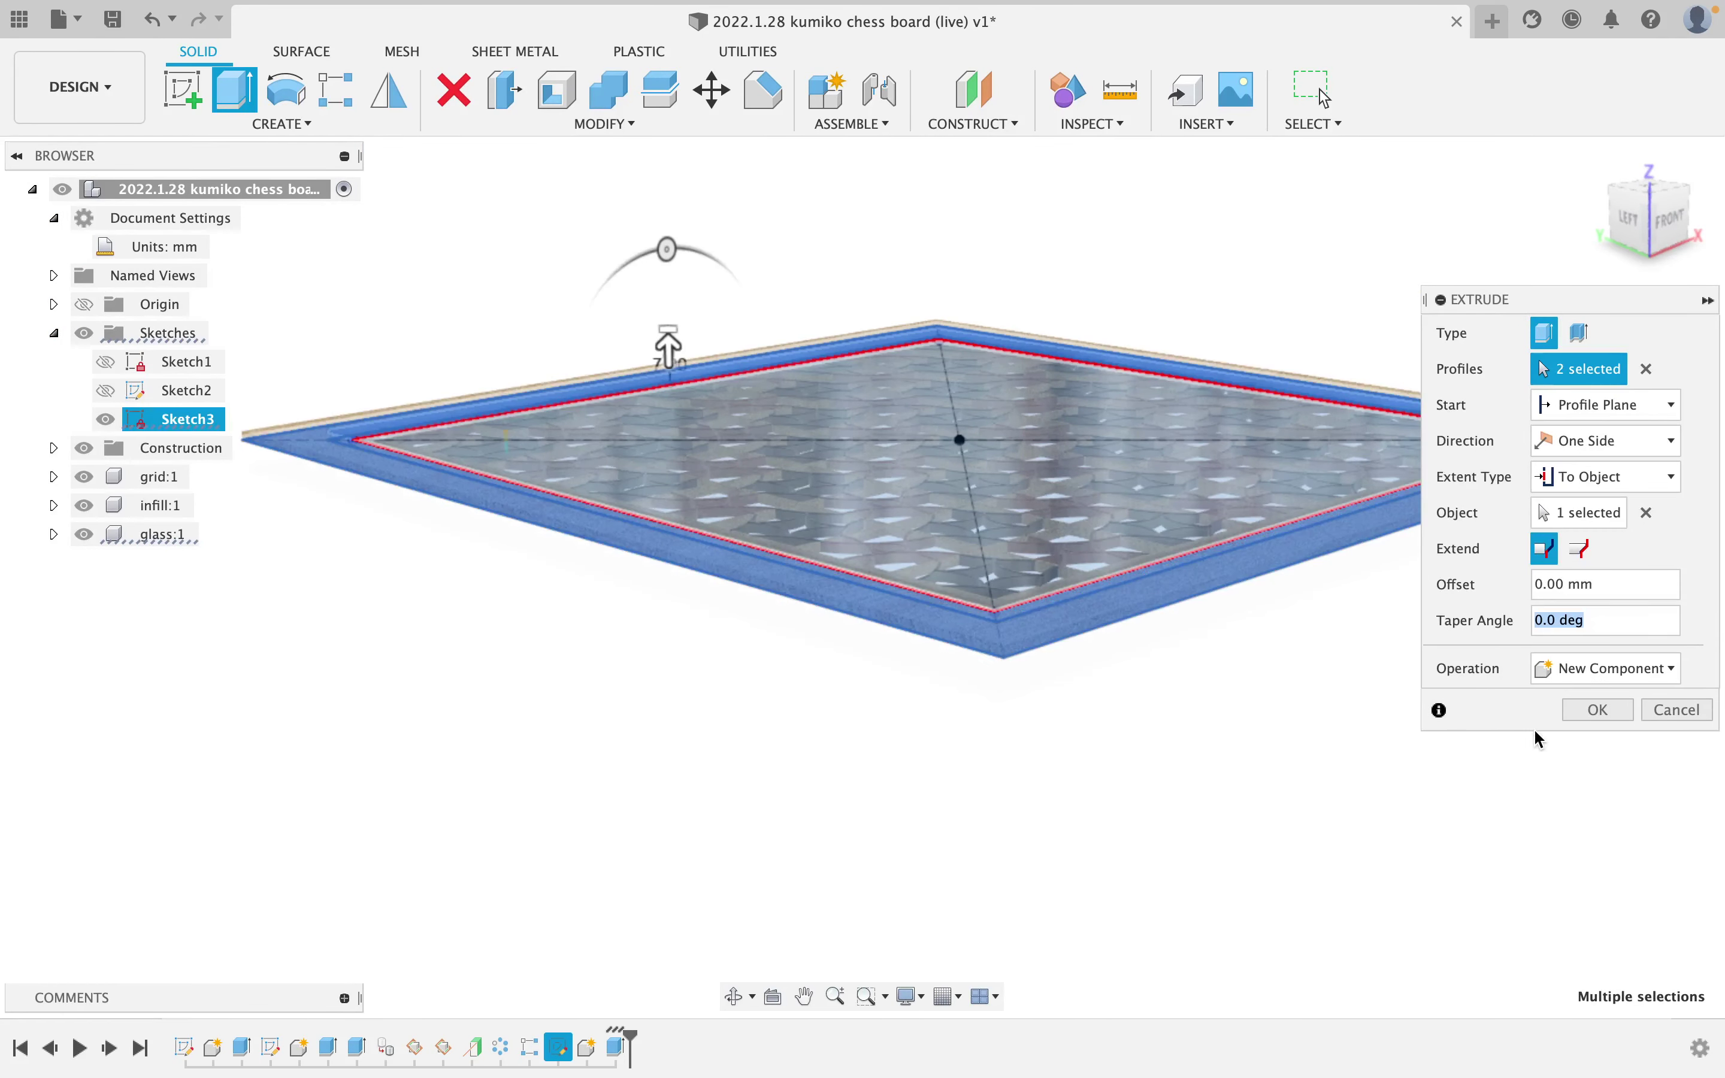
Extrude the frame in two directions with an 8 mm distance on the second side, and complete it.
middle_click_drag(1228, 716, 1192, 687, "shift")
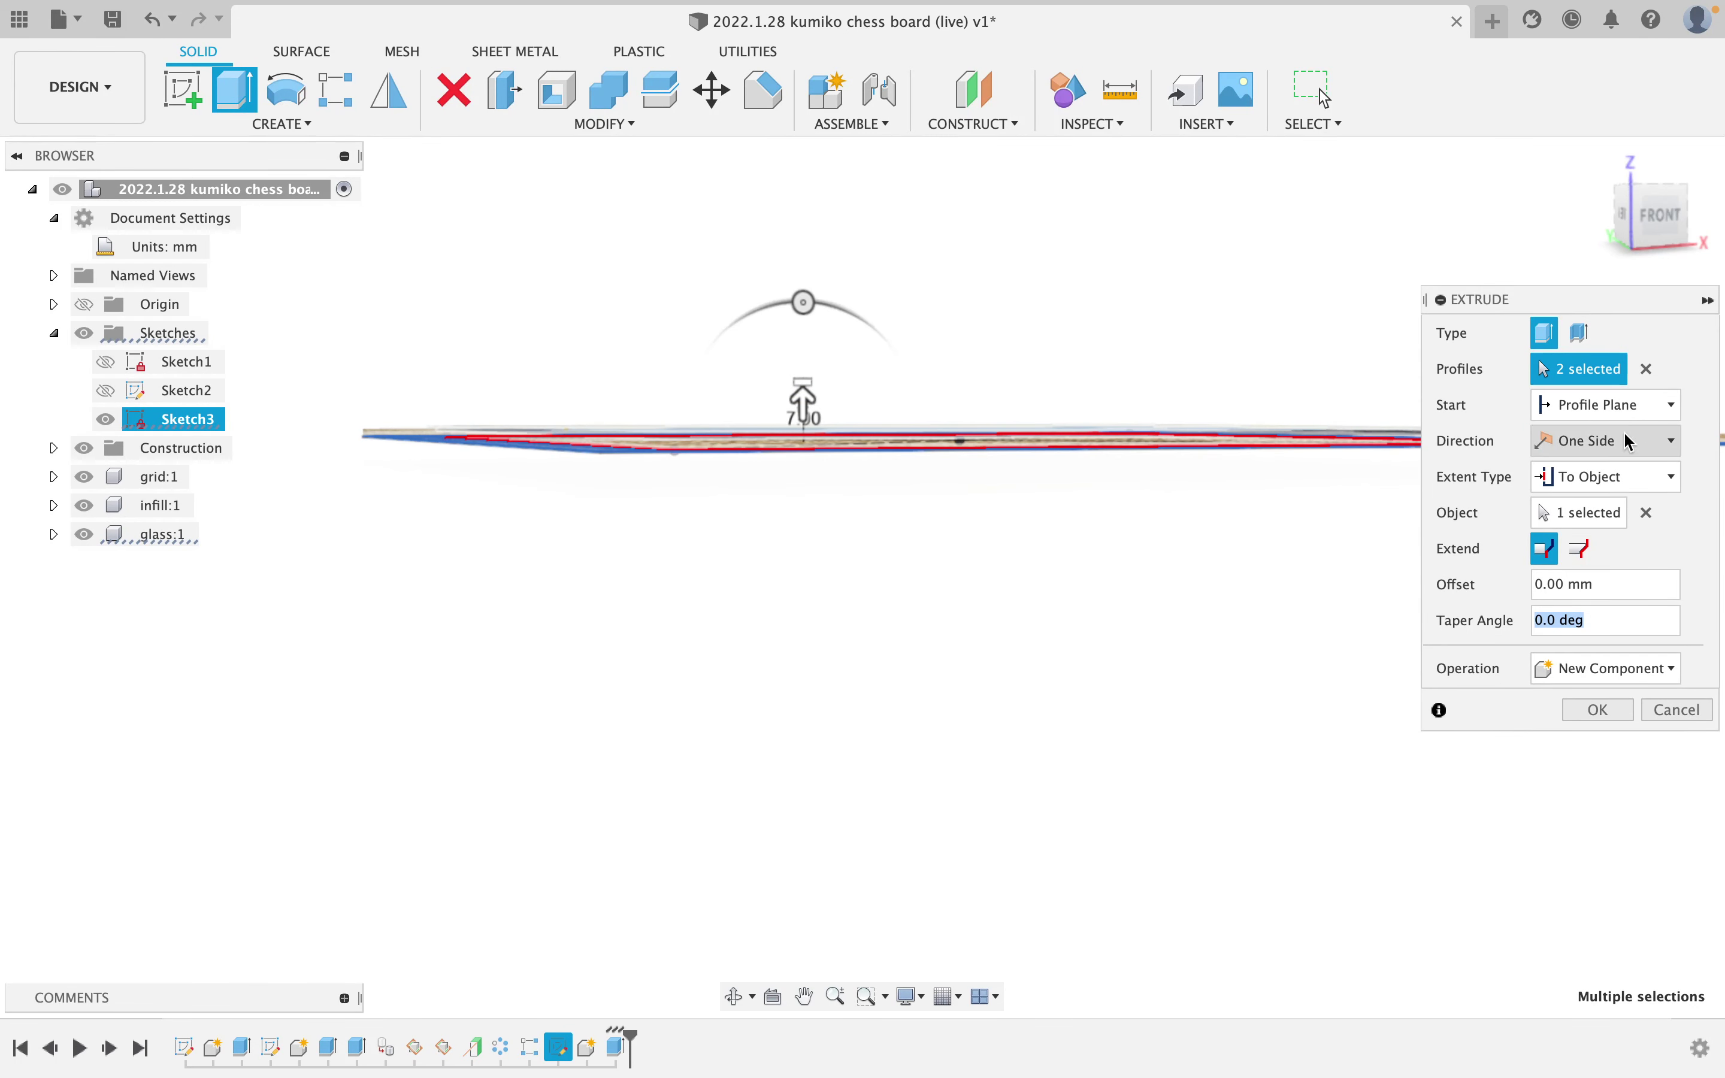
left_click(1631, 442)
left_click(1606, 499)
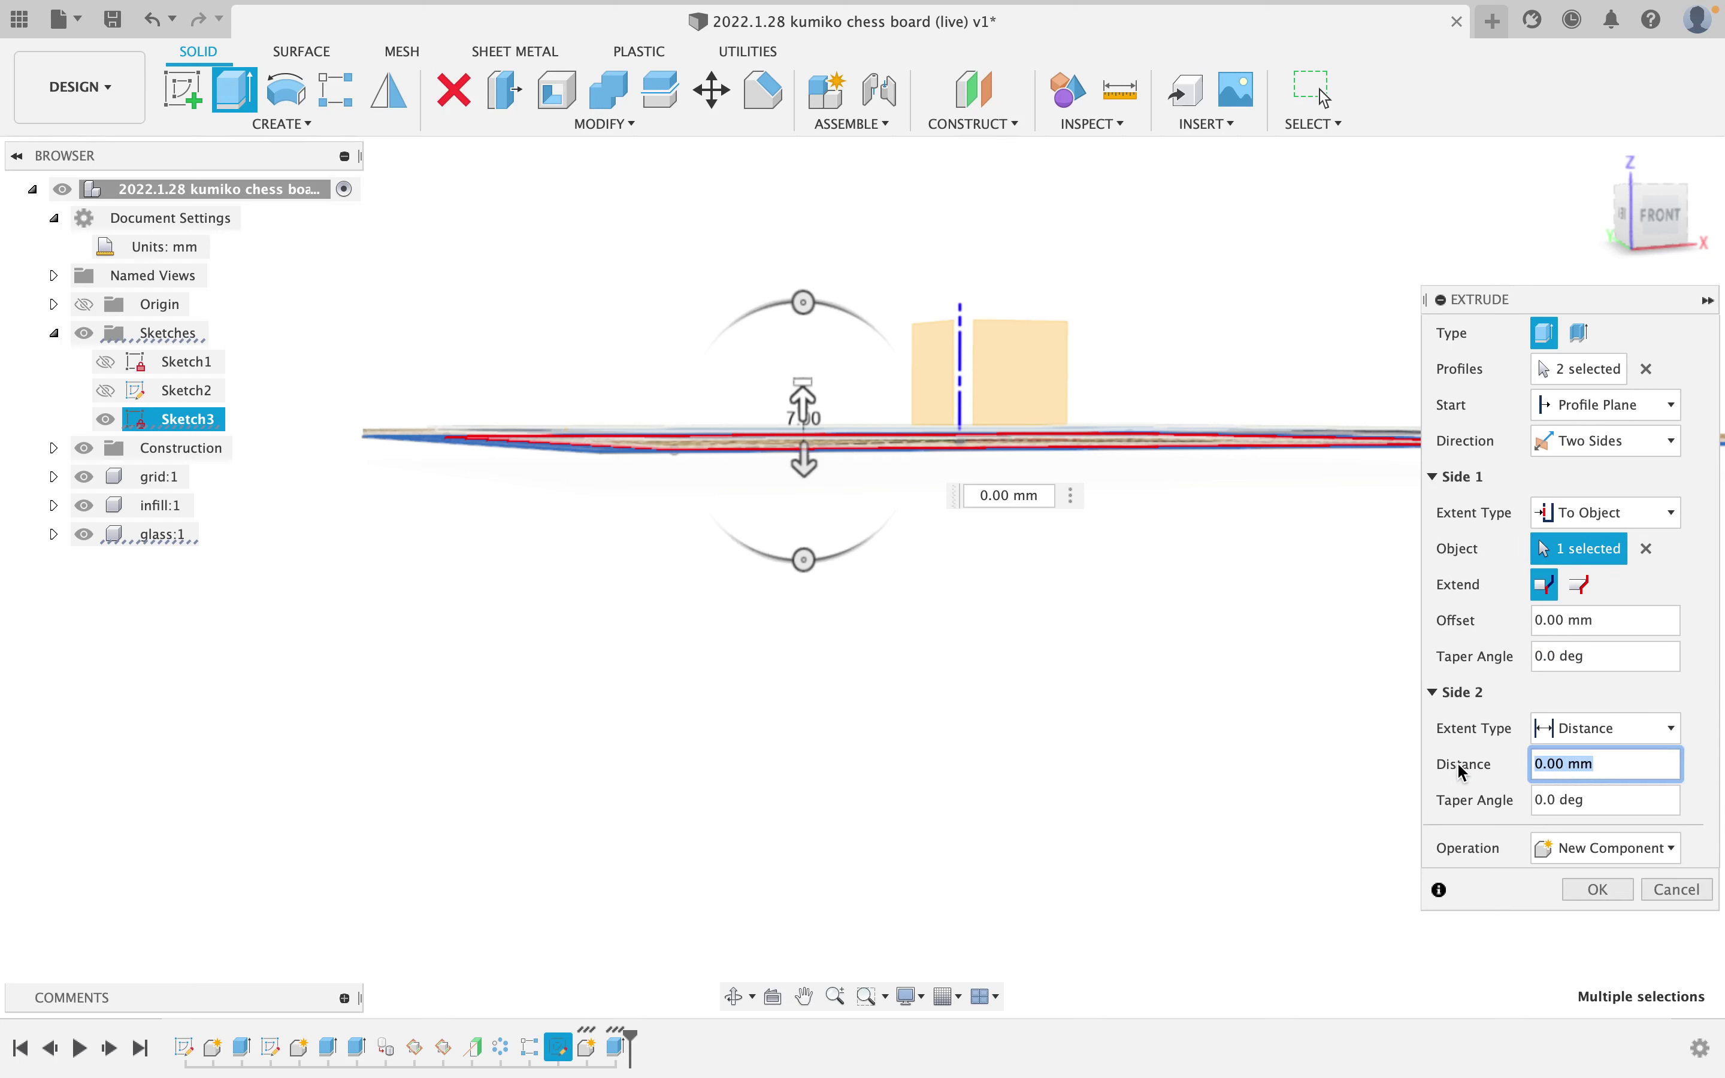
type("8")
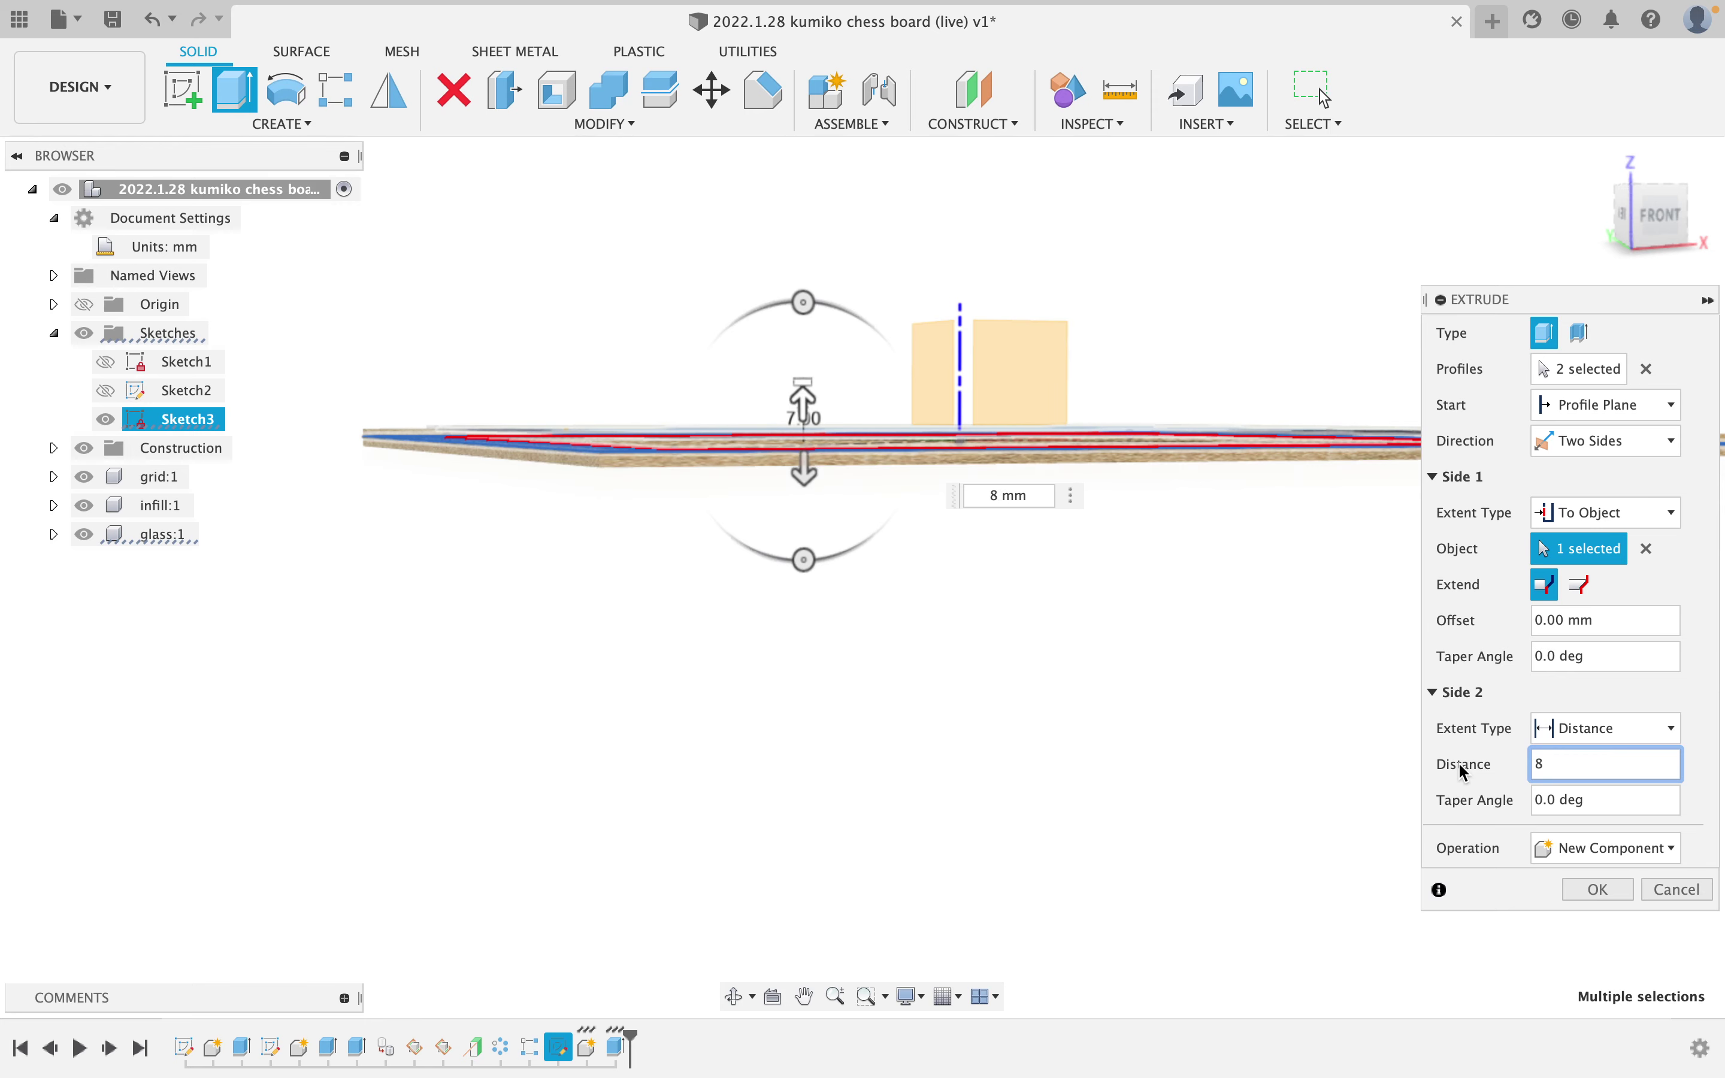
left_click(1599, 892)
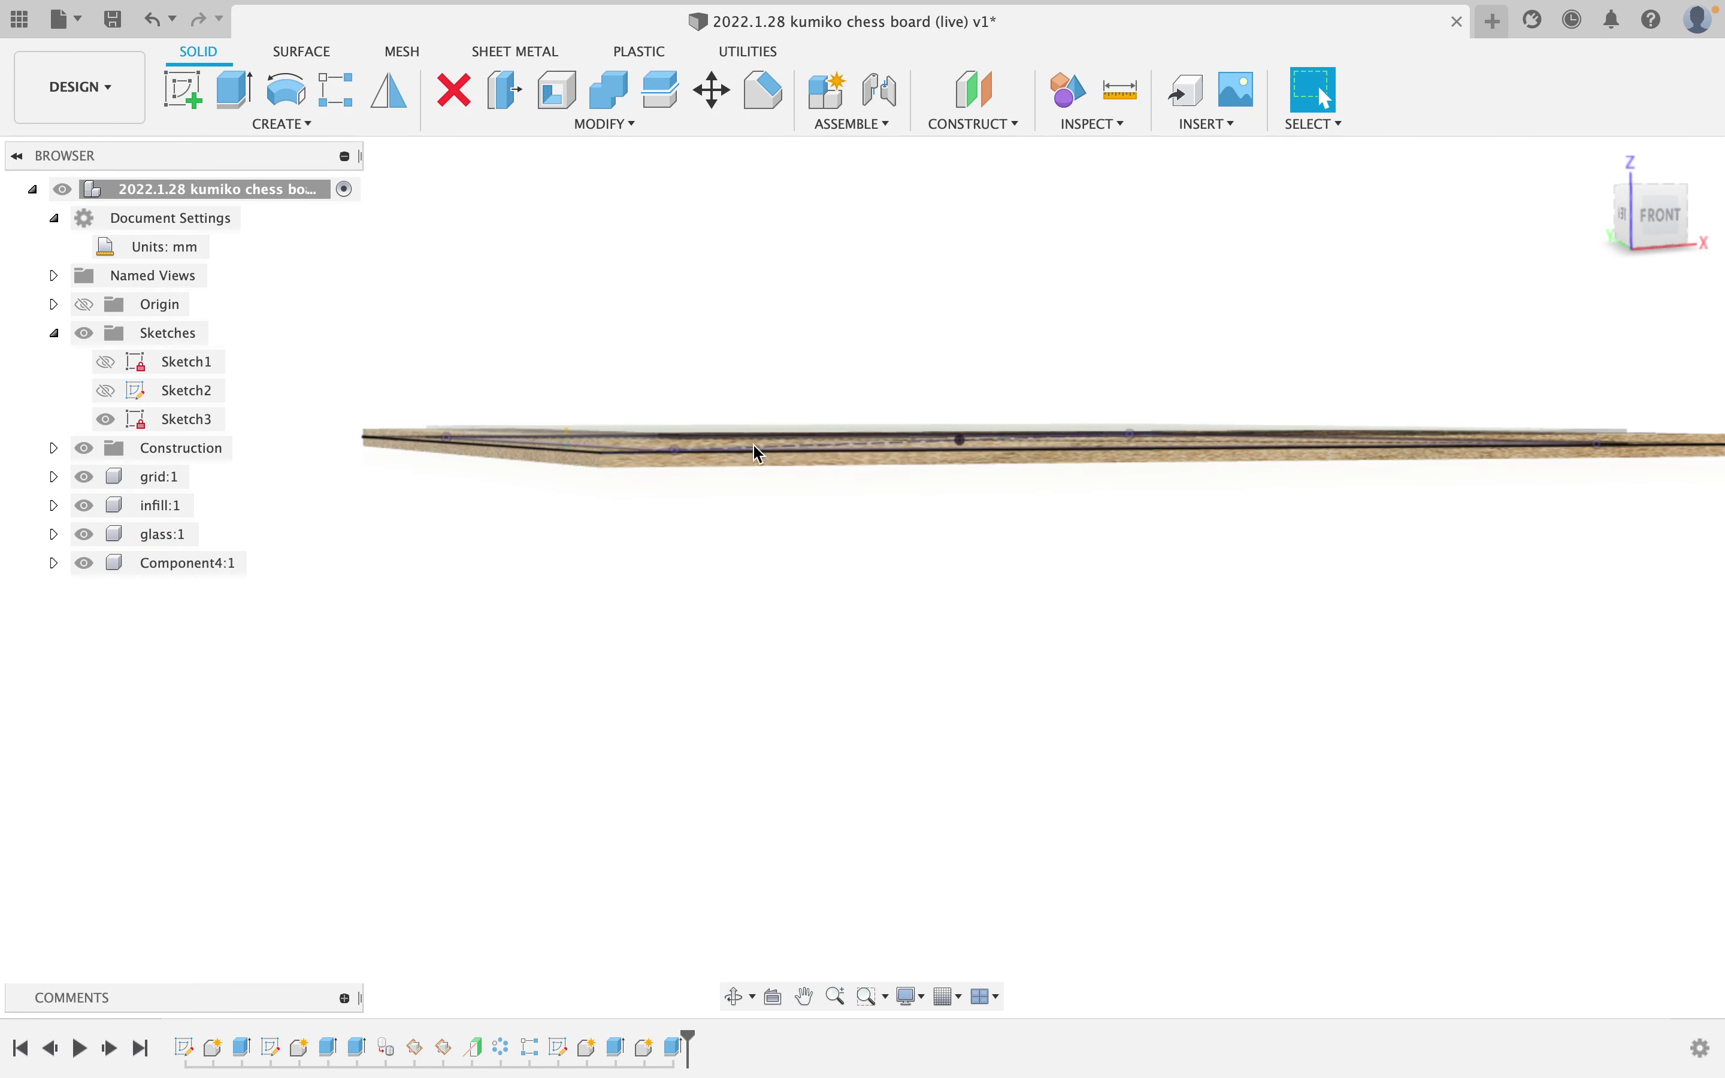
scroll(784, 428, "down", 2)
middle_click_drag(799, 411, 813, 532, "shift")
scroll(725, 638, "up", 5)
scroll(606, 707, "down", 5)
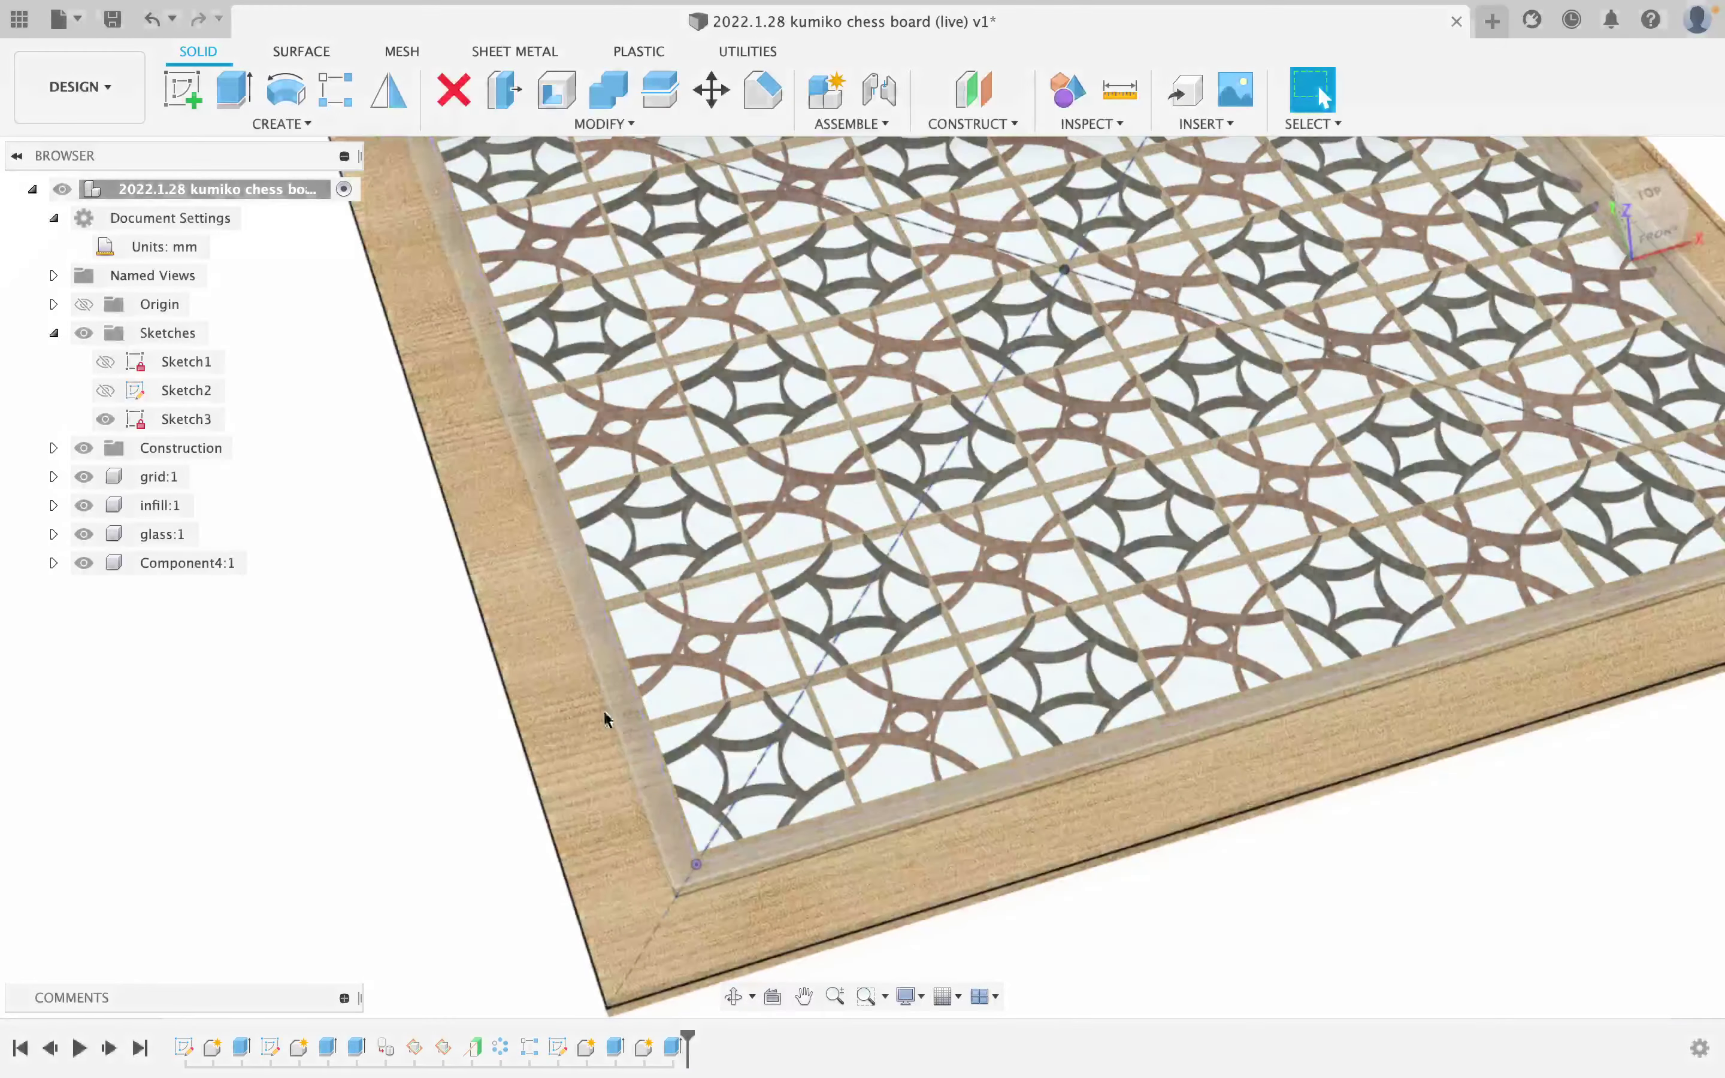
middle_click_drag(609, 705, 589, 636, "shift")
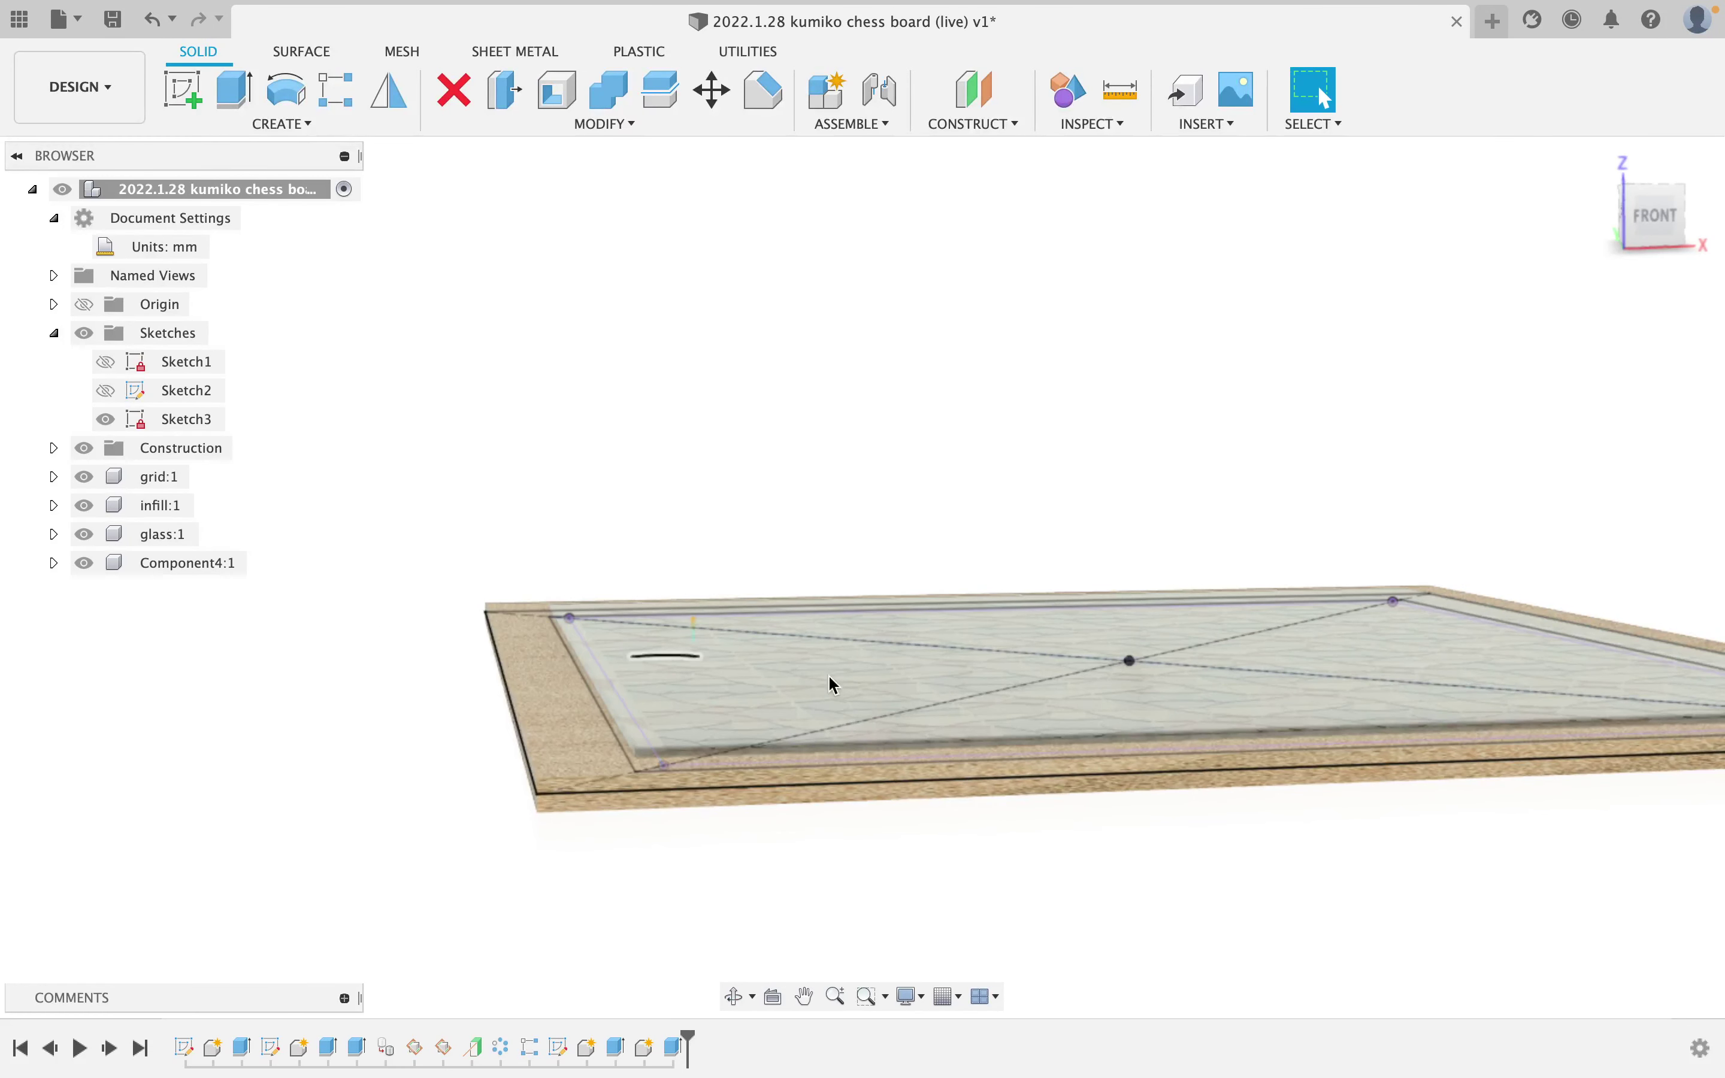
Edit the frame's extrusion so its first side extends to the glass panel's top face with a 3 mm offset.
right_click(672, 1063)
left_click(730, 813)
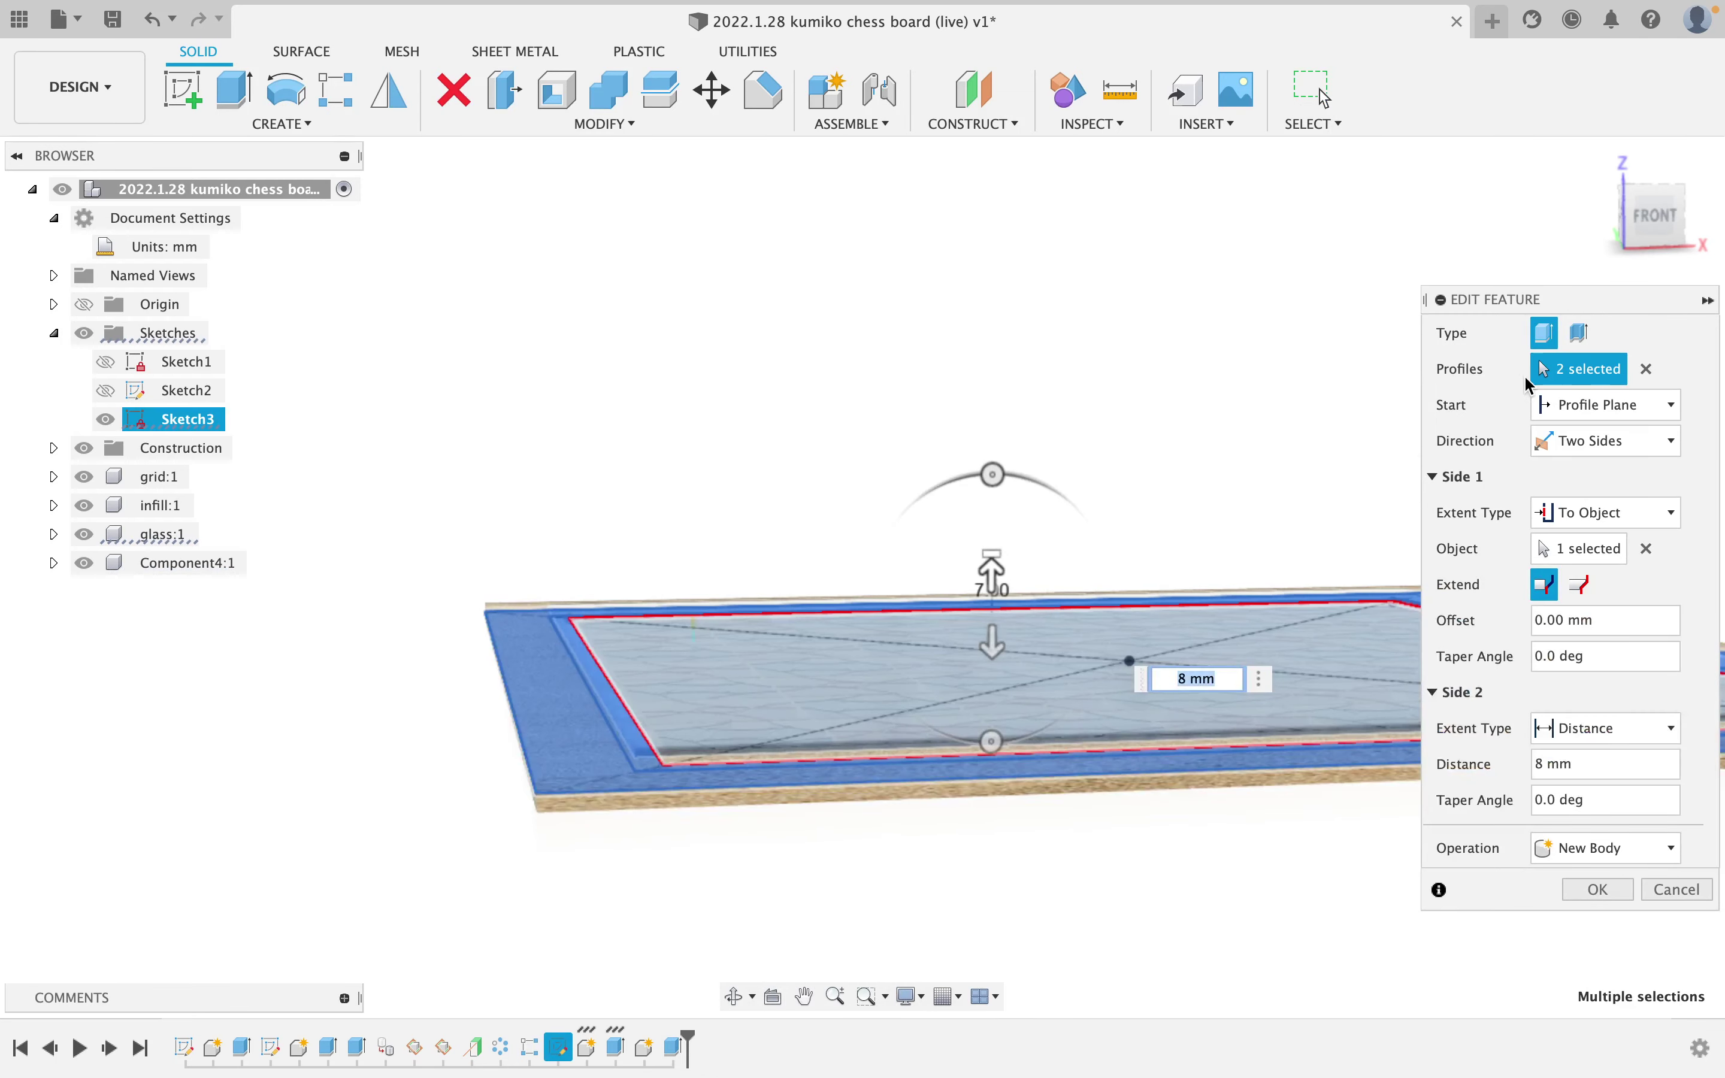
left_click(1644, 548)
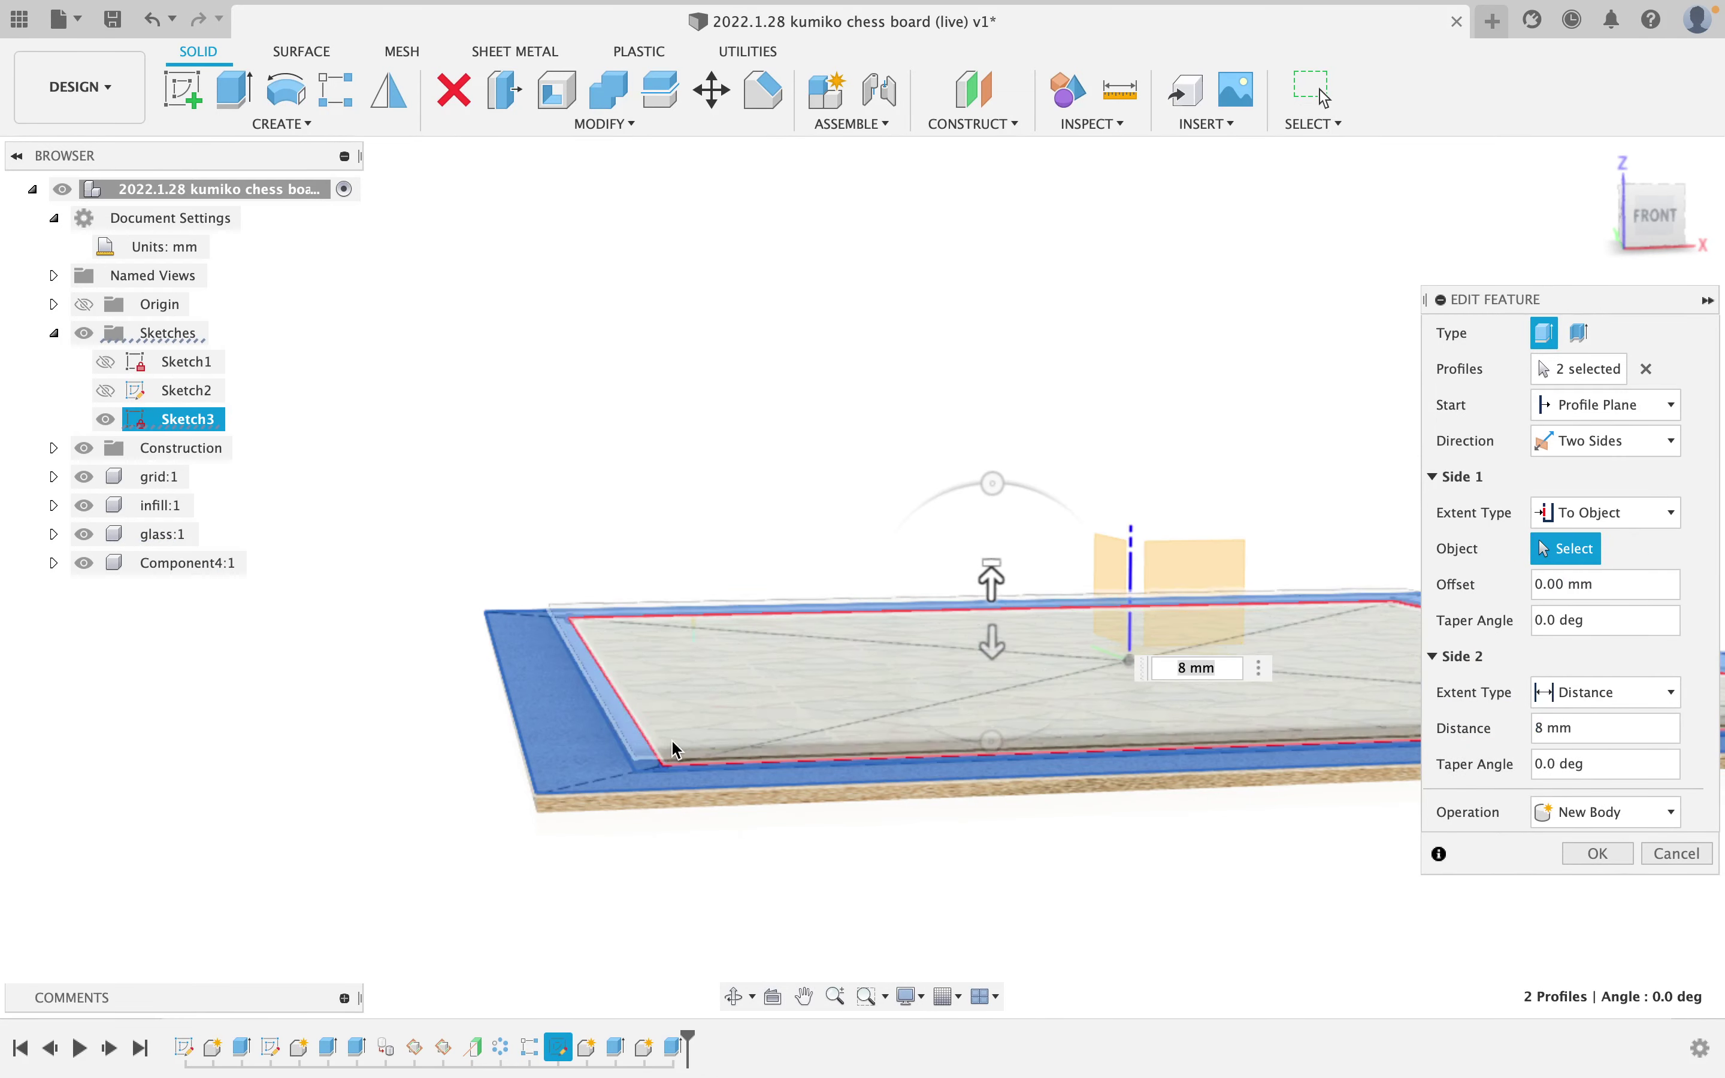
middle_click_drag(672, 743, 654, 752, "shift")
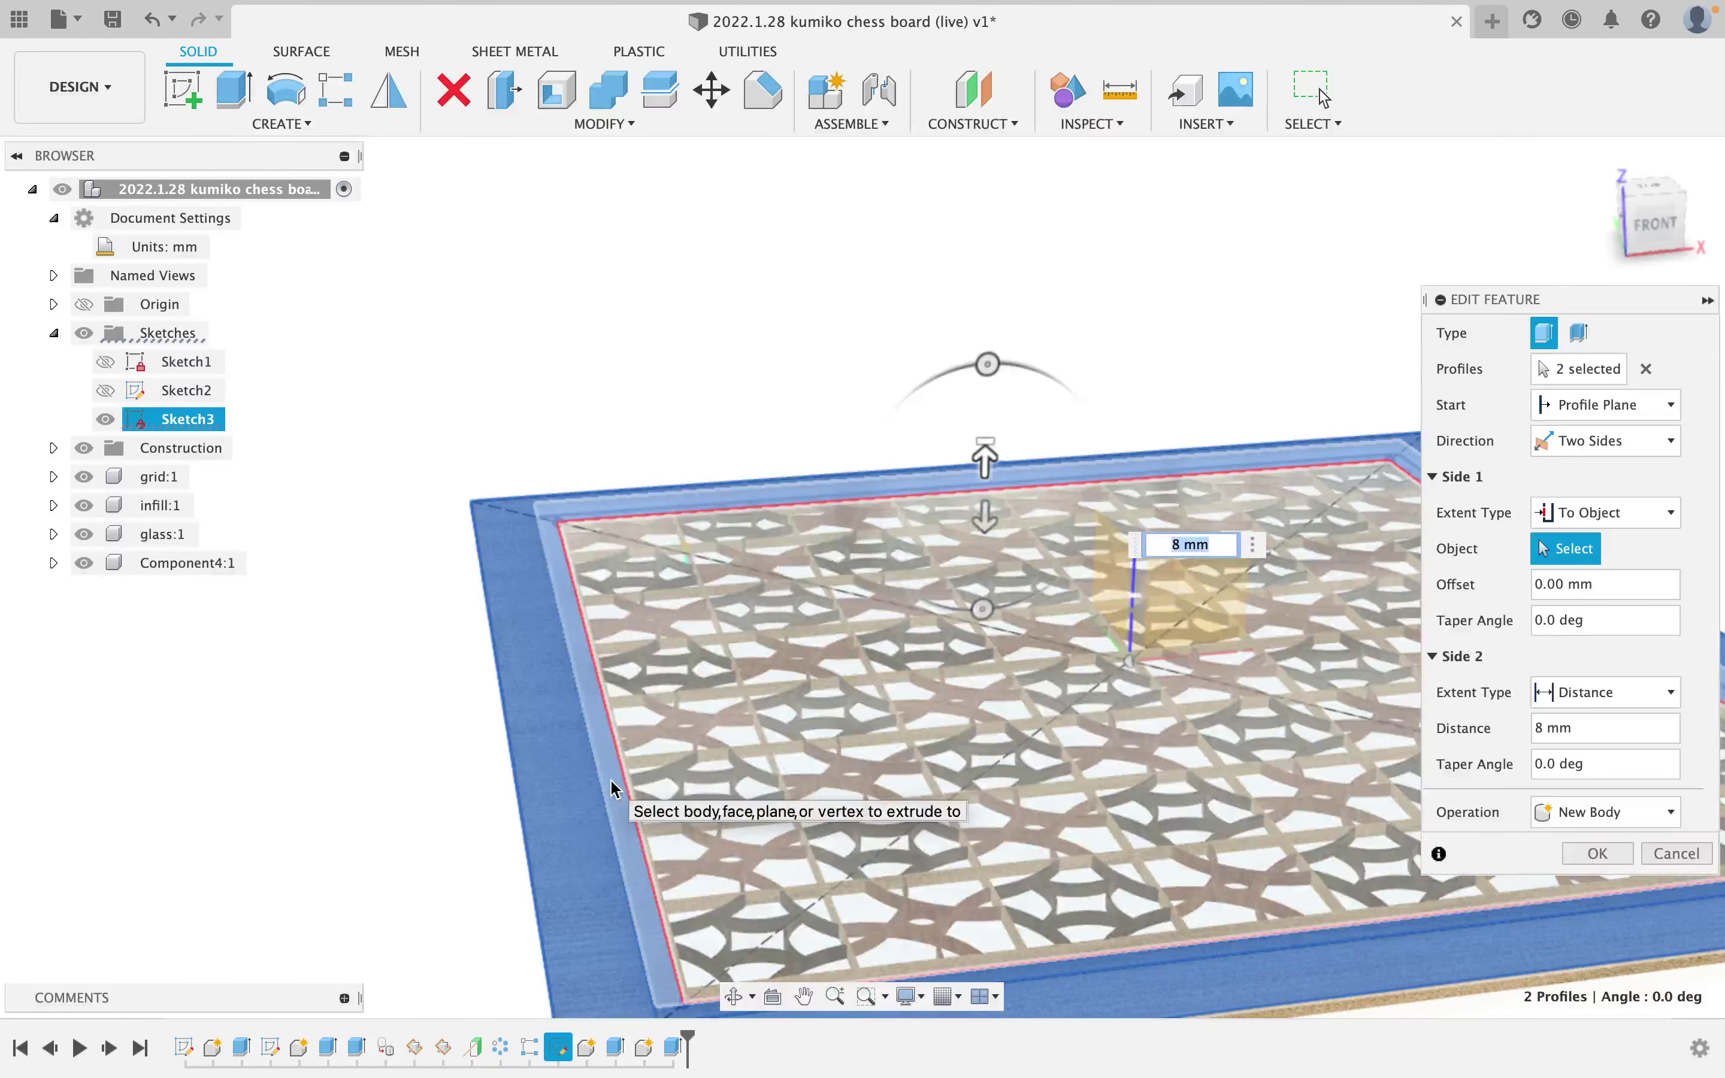
left_click(645, 767)
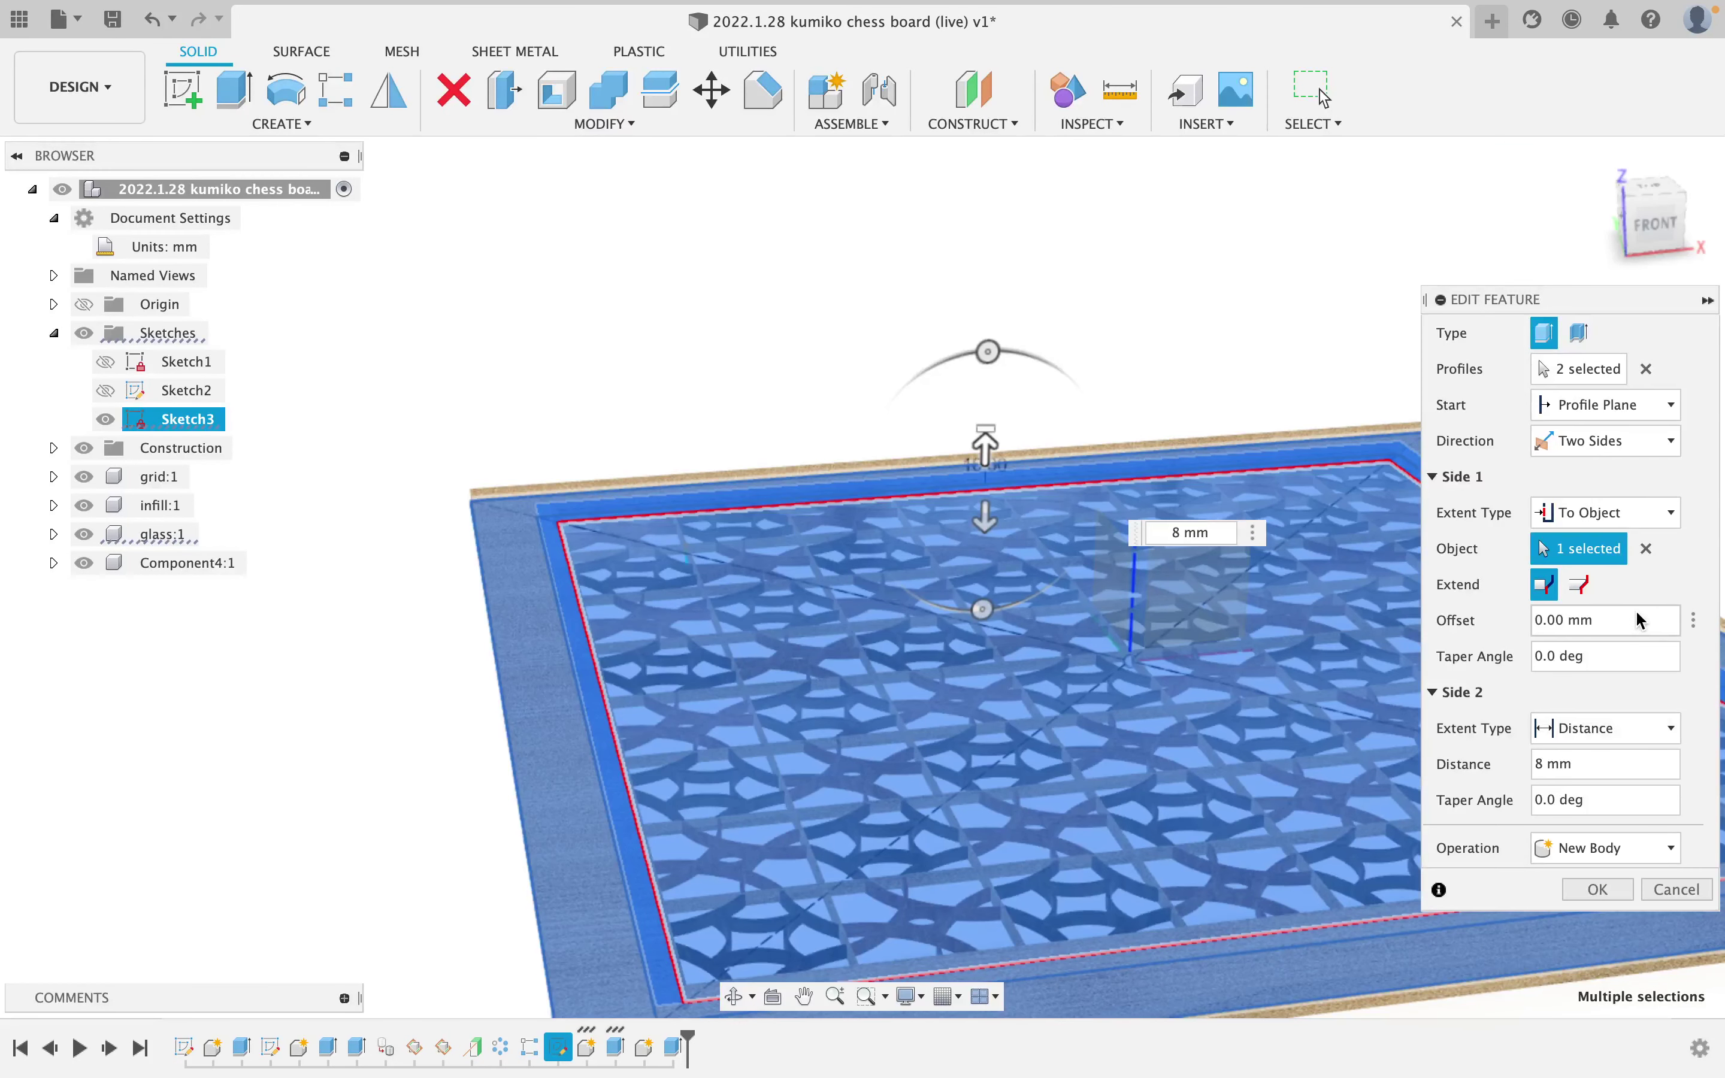
type("3")
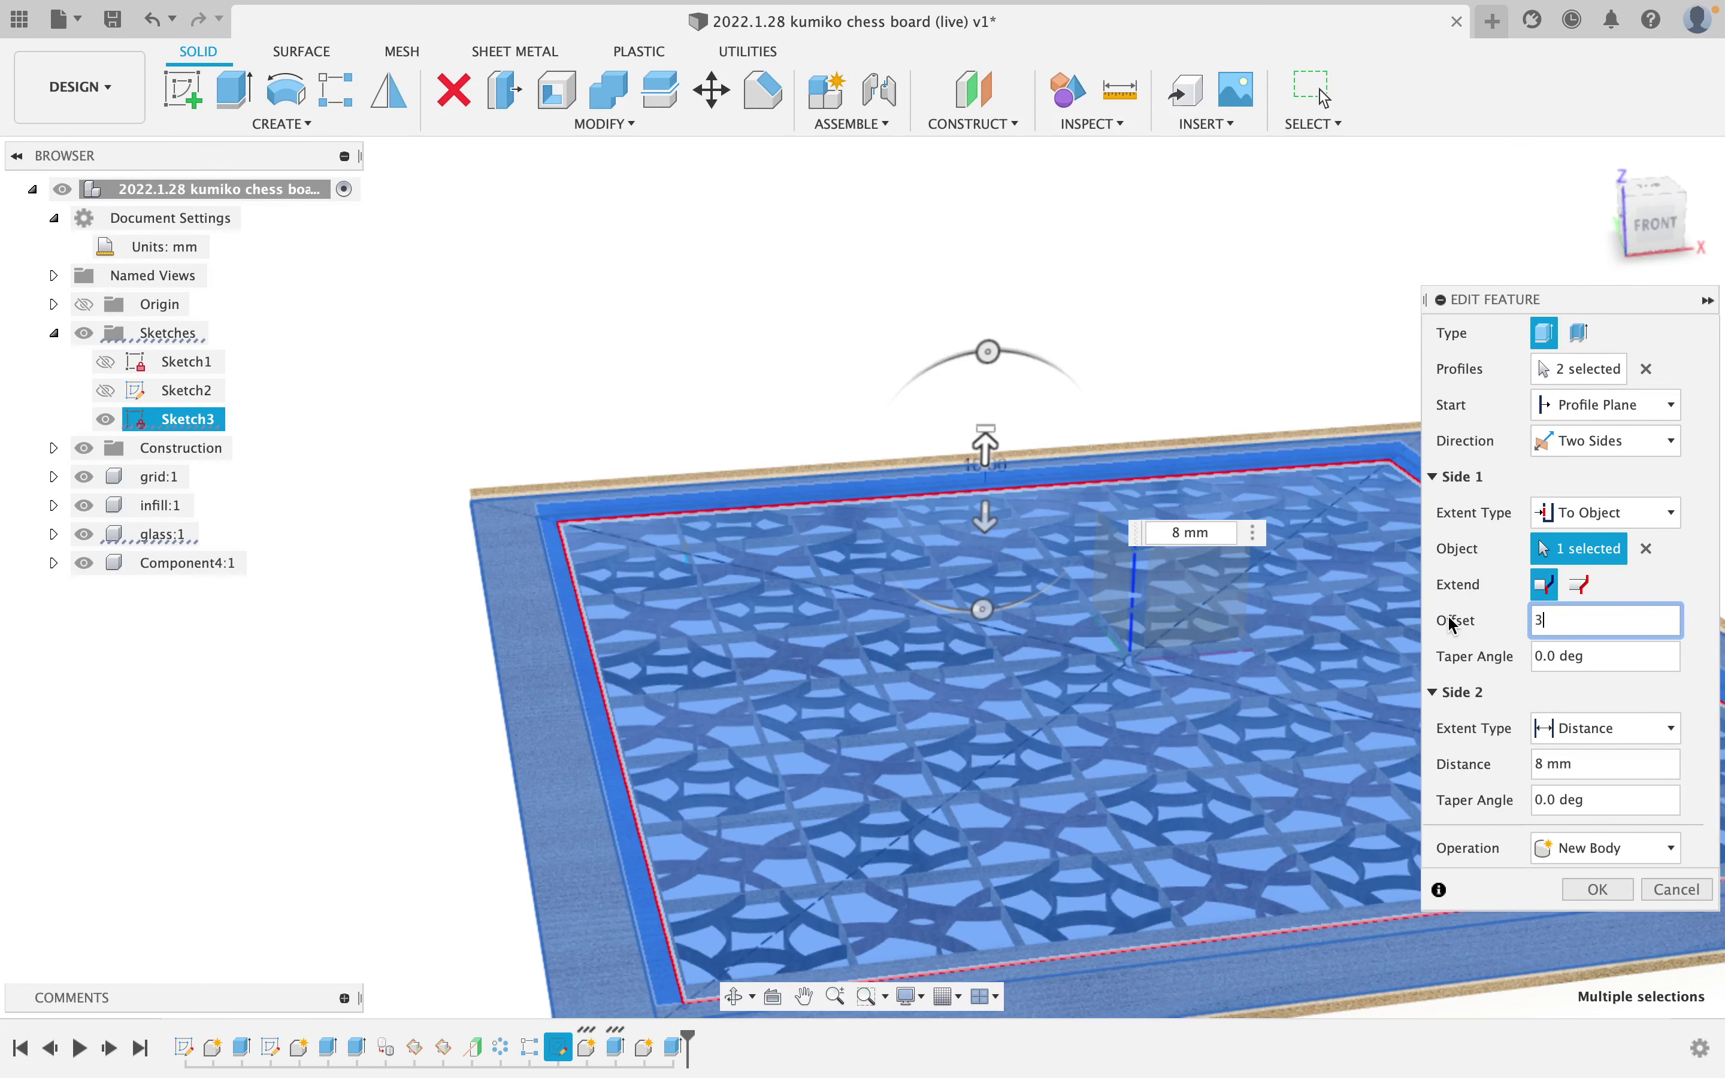
left_click(1602, 888)
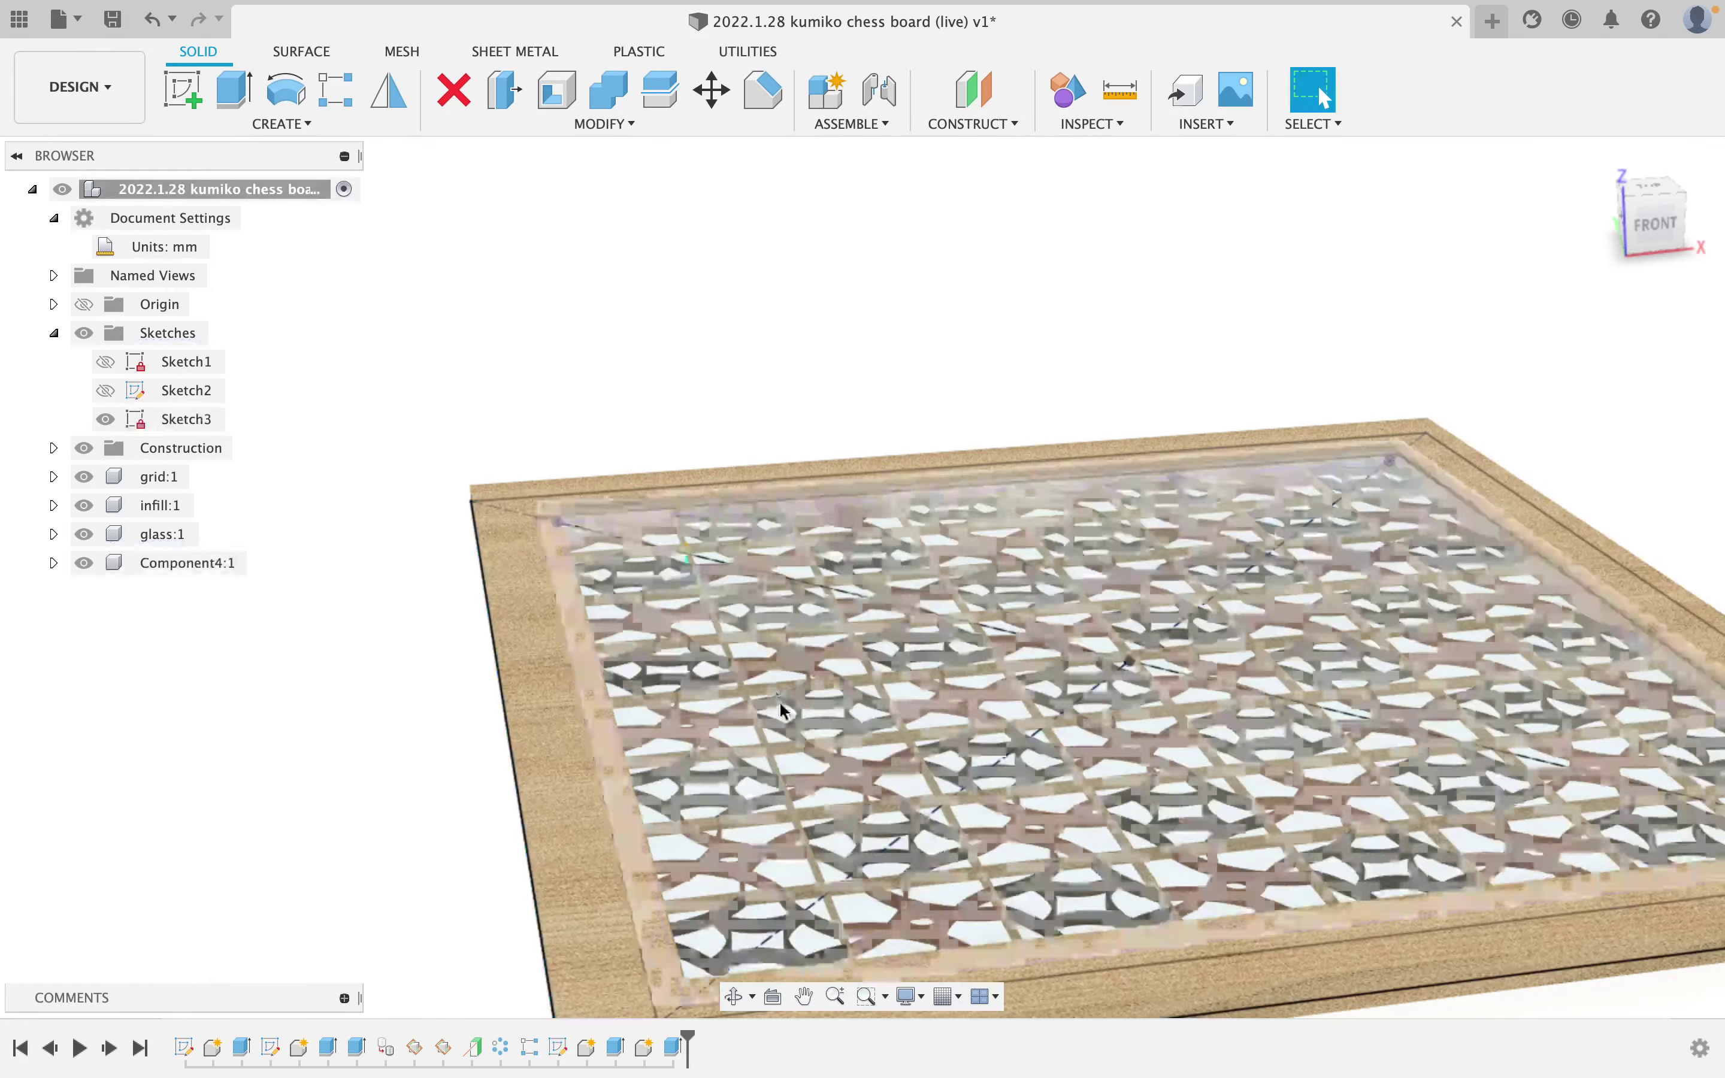
Hide Sketch3 and cut the glass panel's shape out of the frame with Combine, keeping the glass body.
middle_click_drag(658, 592, 592, 542, "shift")
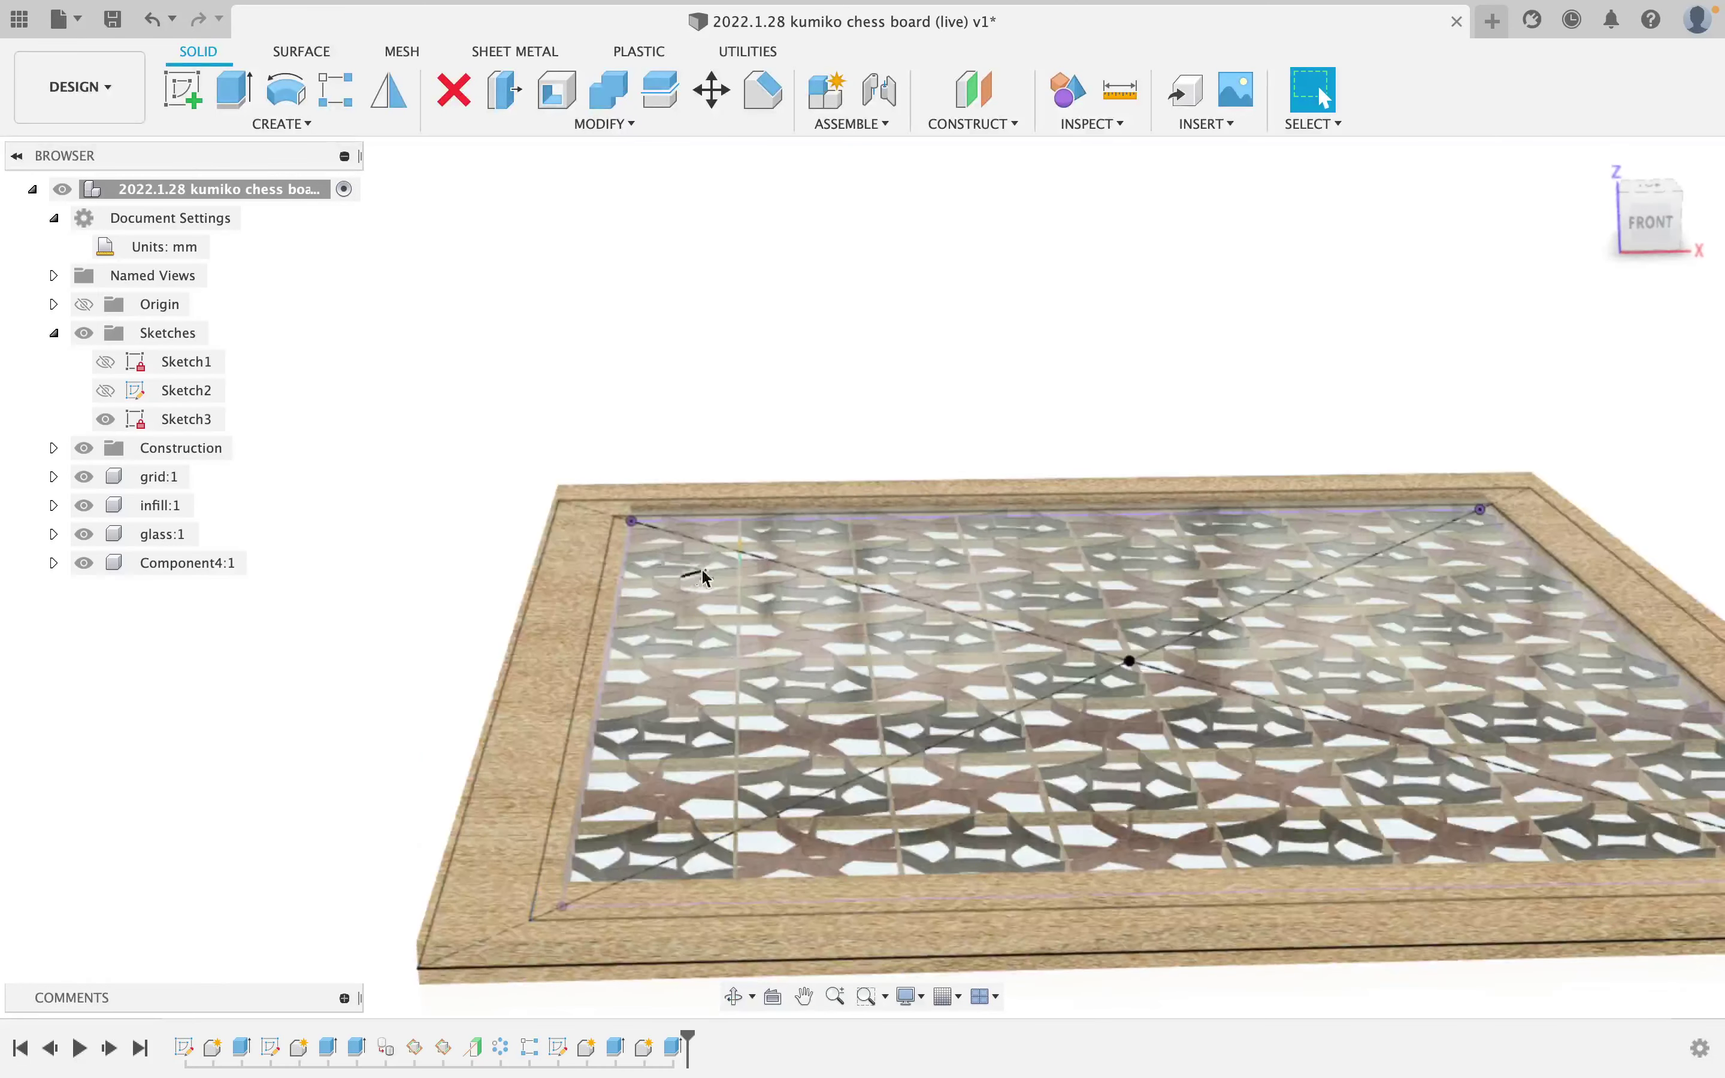
left_click(106, 419)
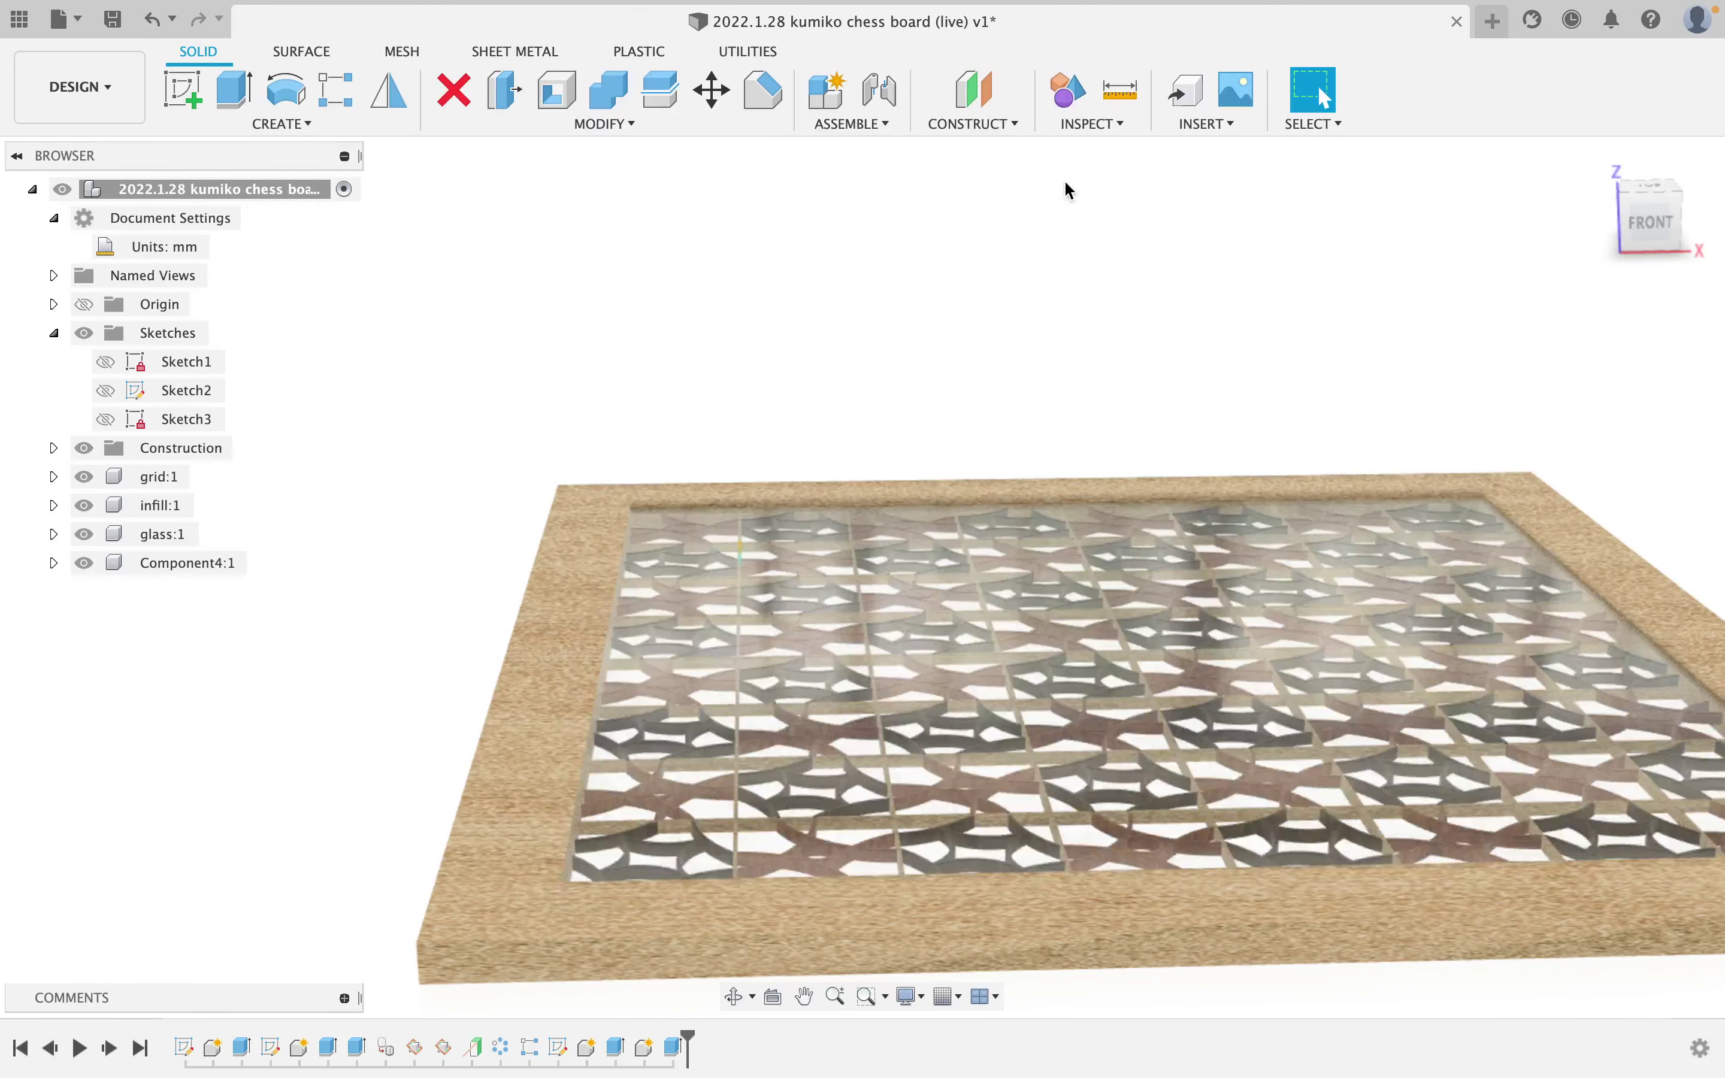
left_click(610, 91)
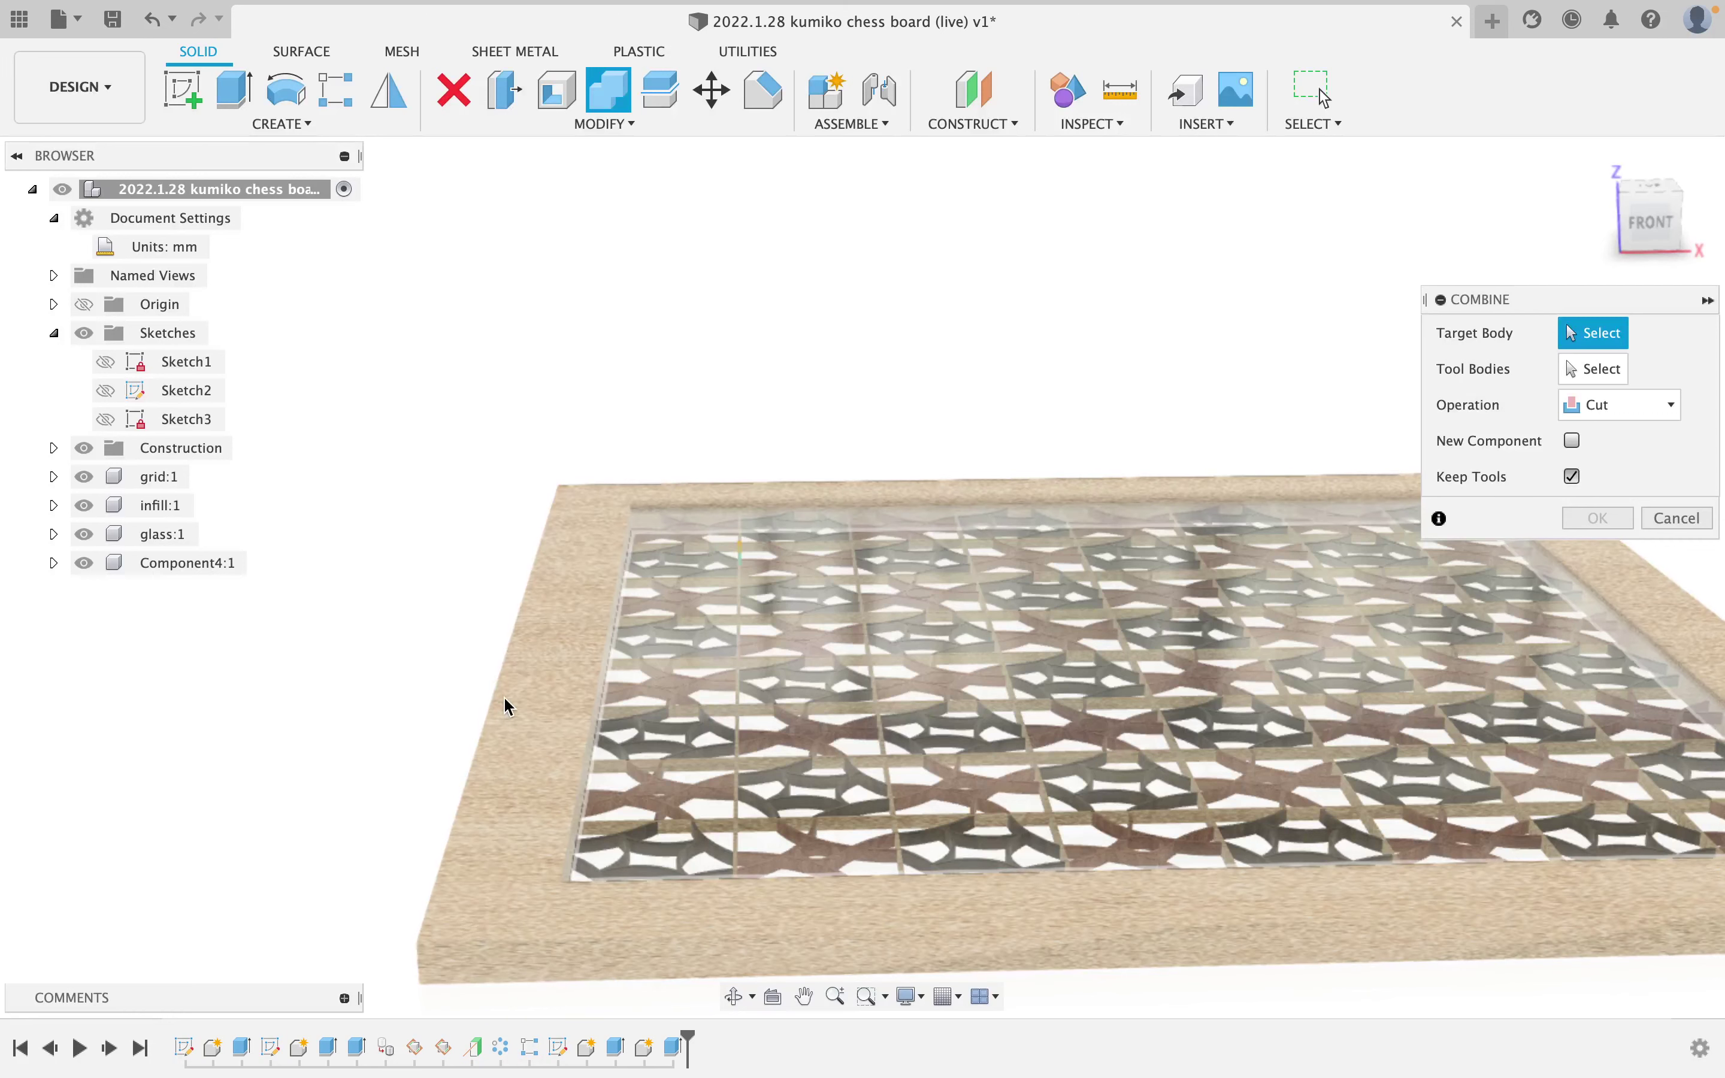
left_click(504, 696)
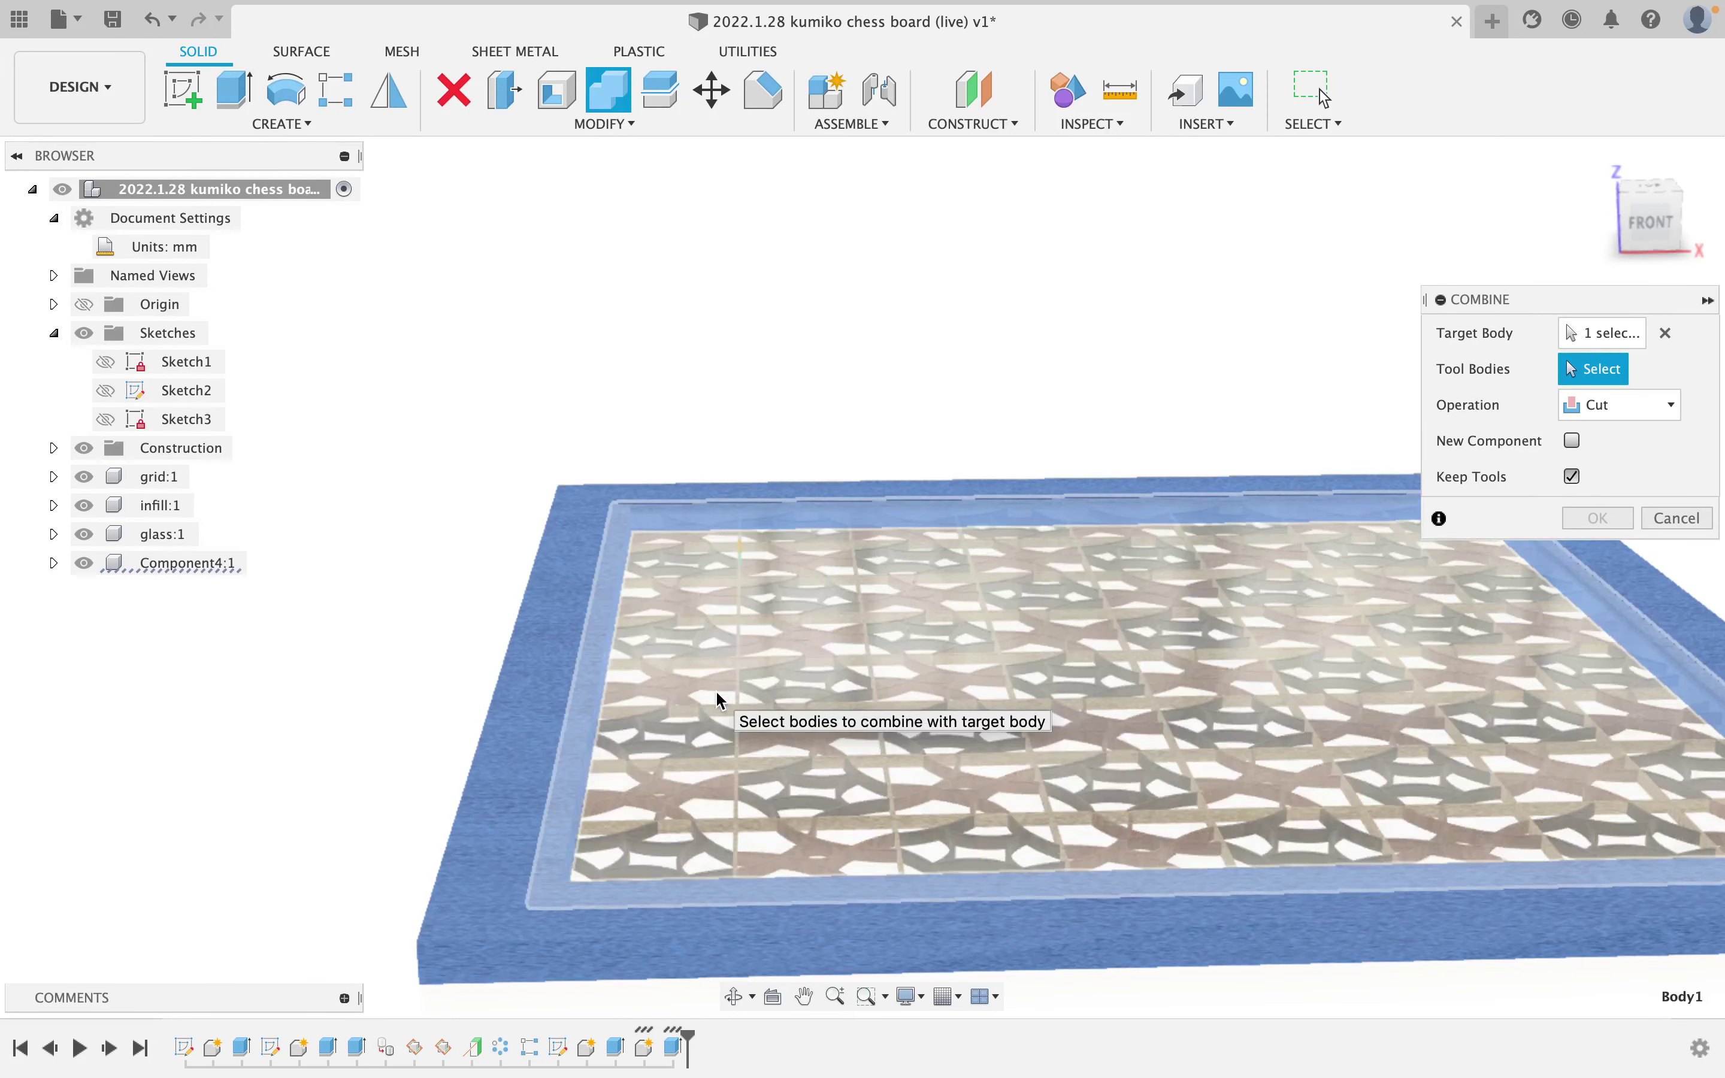
left_click(716, 690)
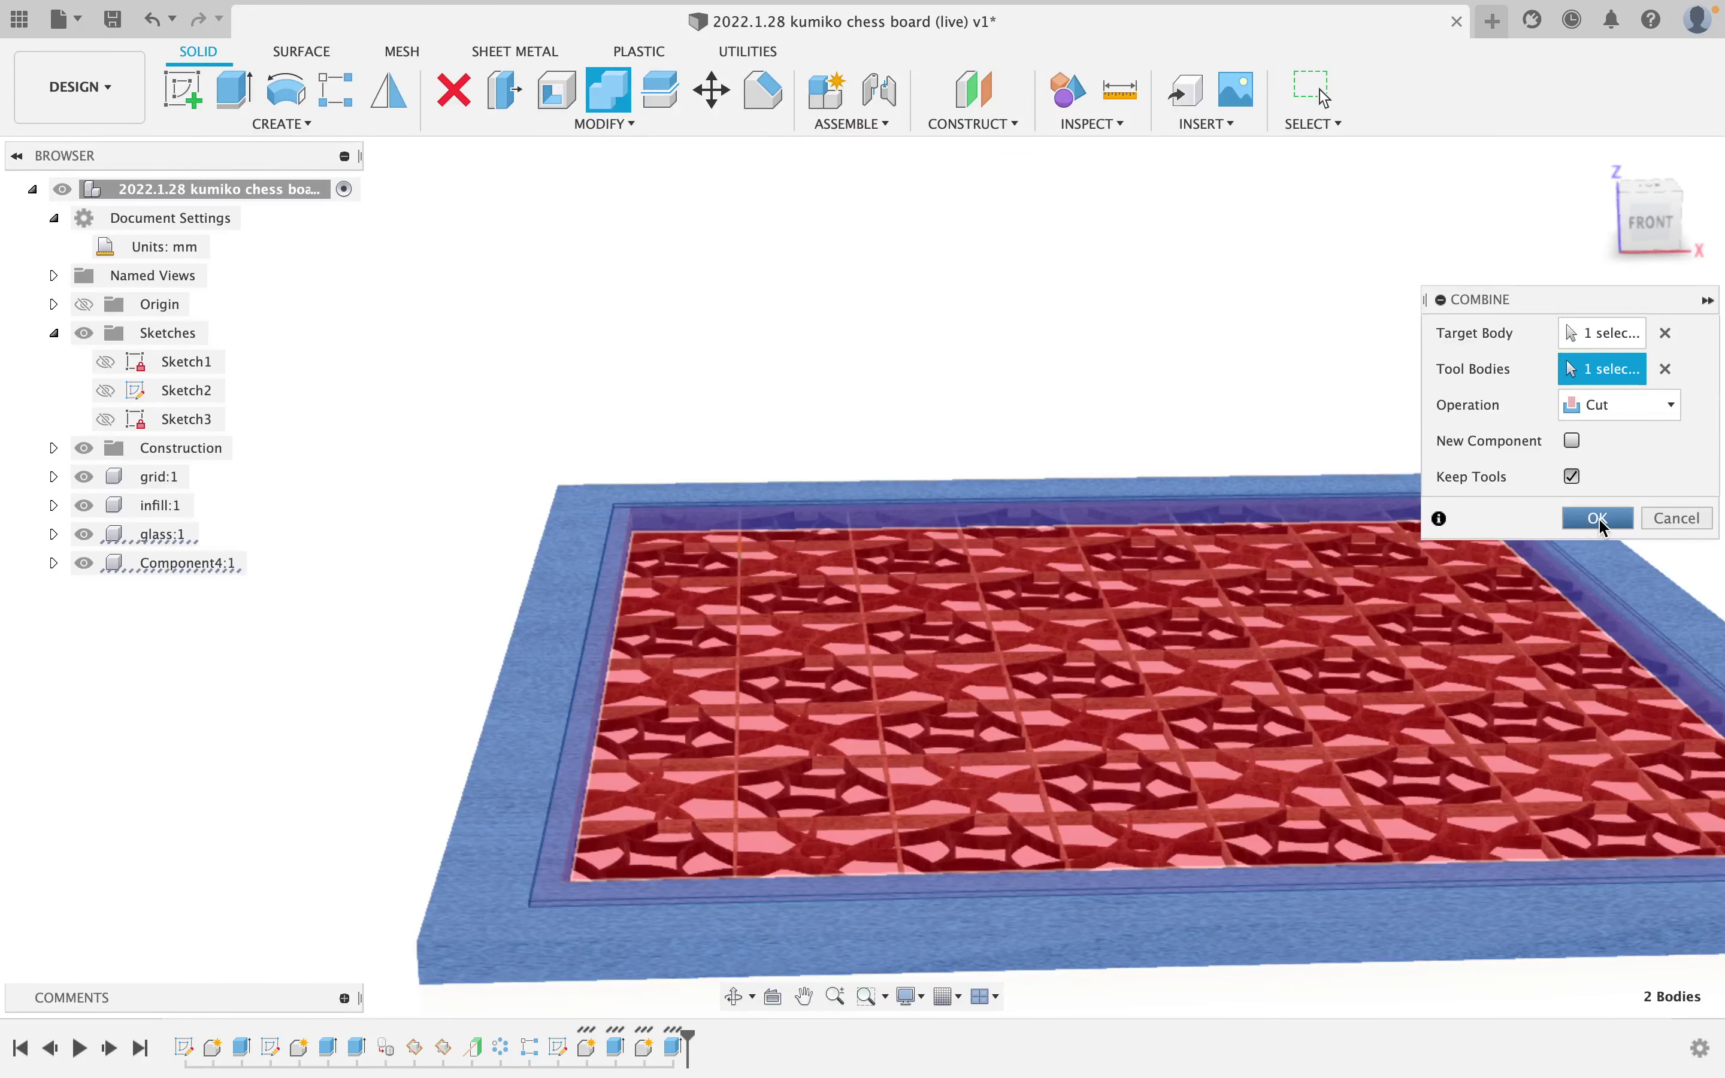
left_click(1598, 518)
scroll(1182, 702, "down", 5)
middle_click_drag(1136, 756, 1094, 682, "shift")
scroll(899, 670, "up", 8)
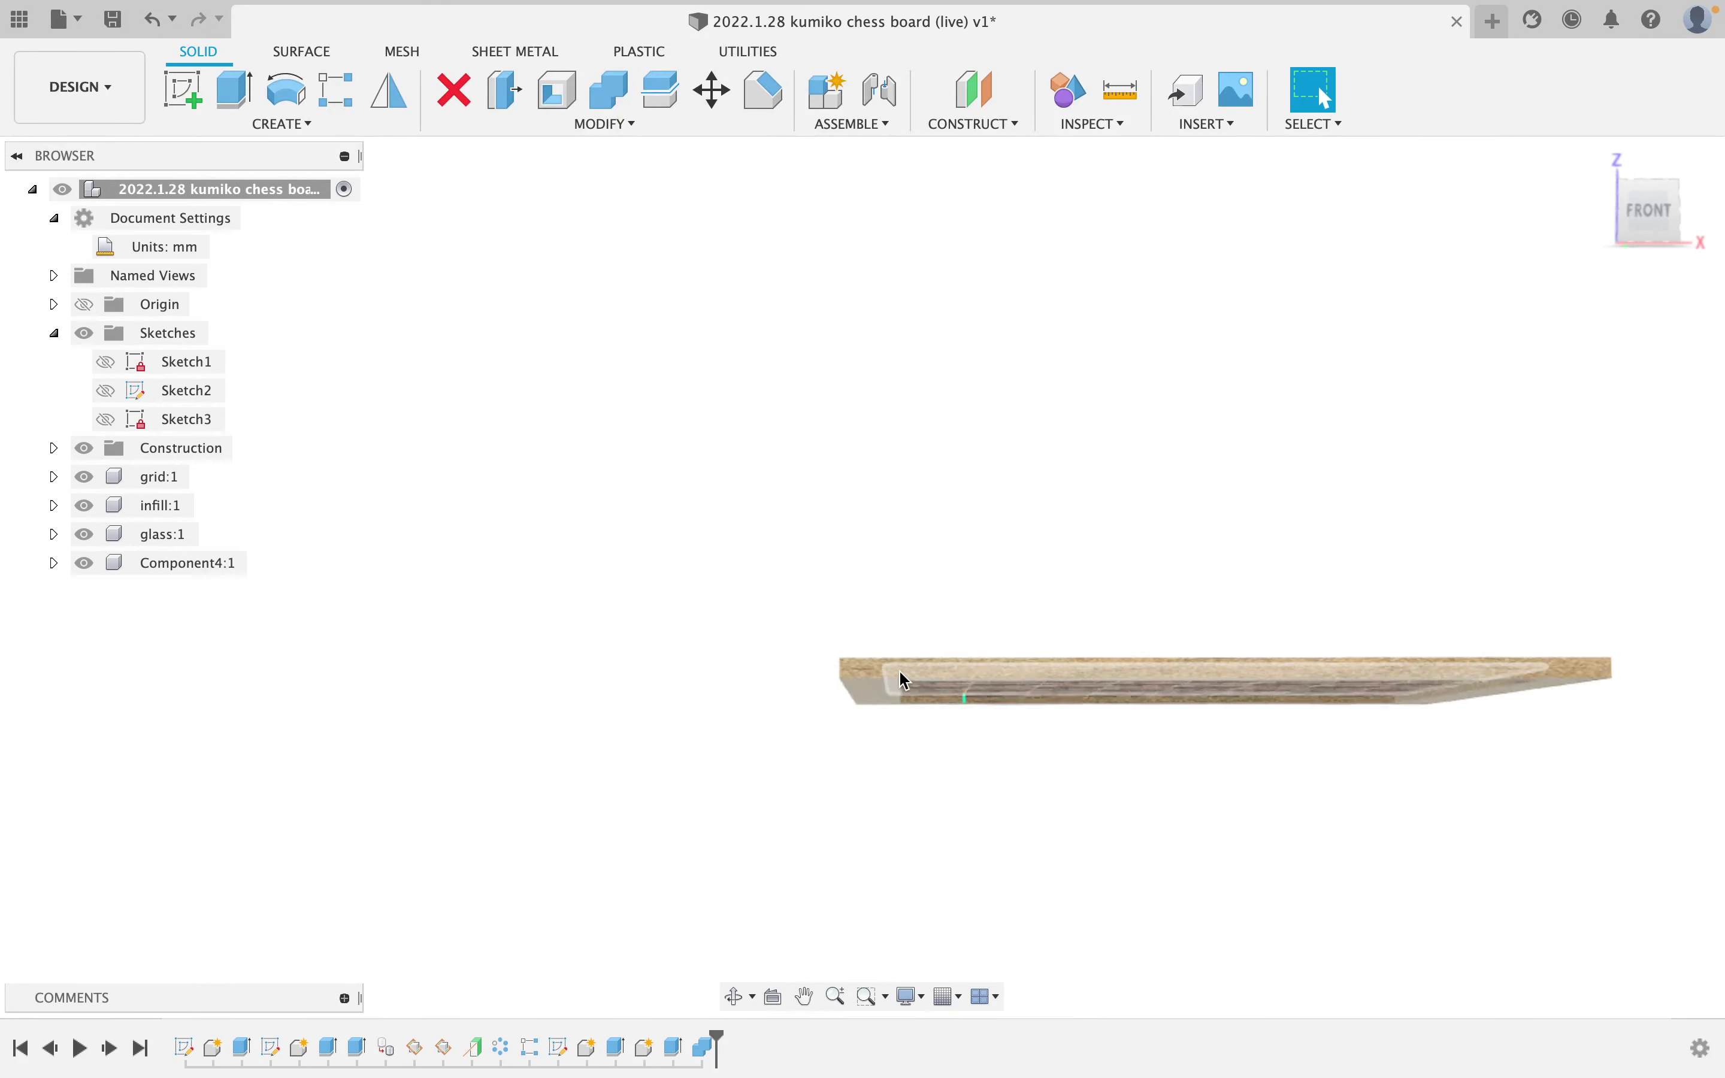
middle_click_drag(901, 682, 925, 806, "shift")
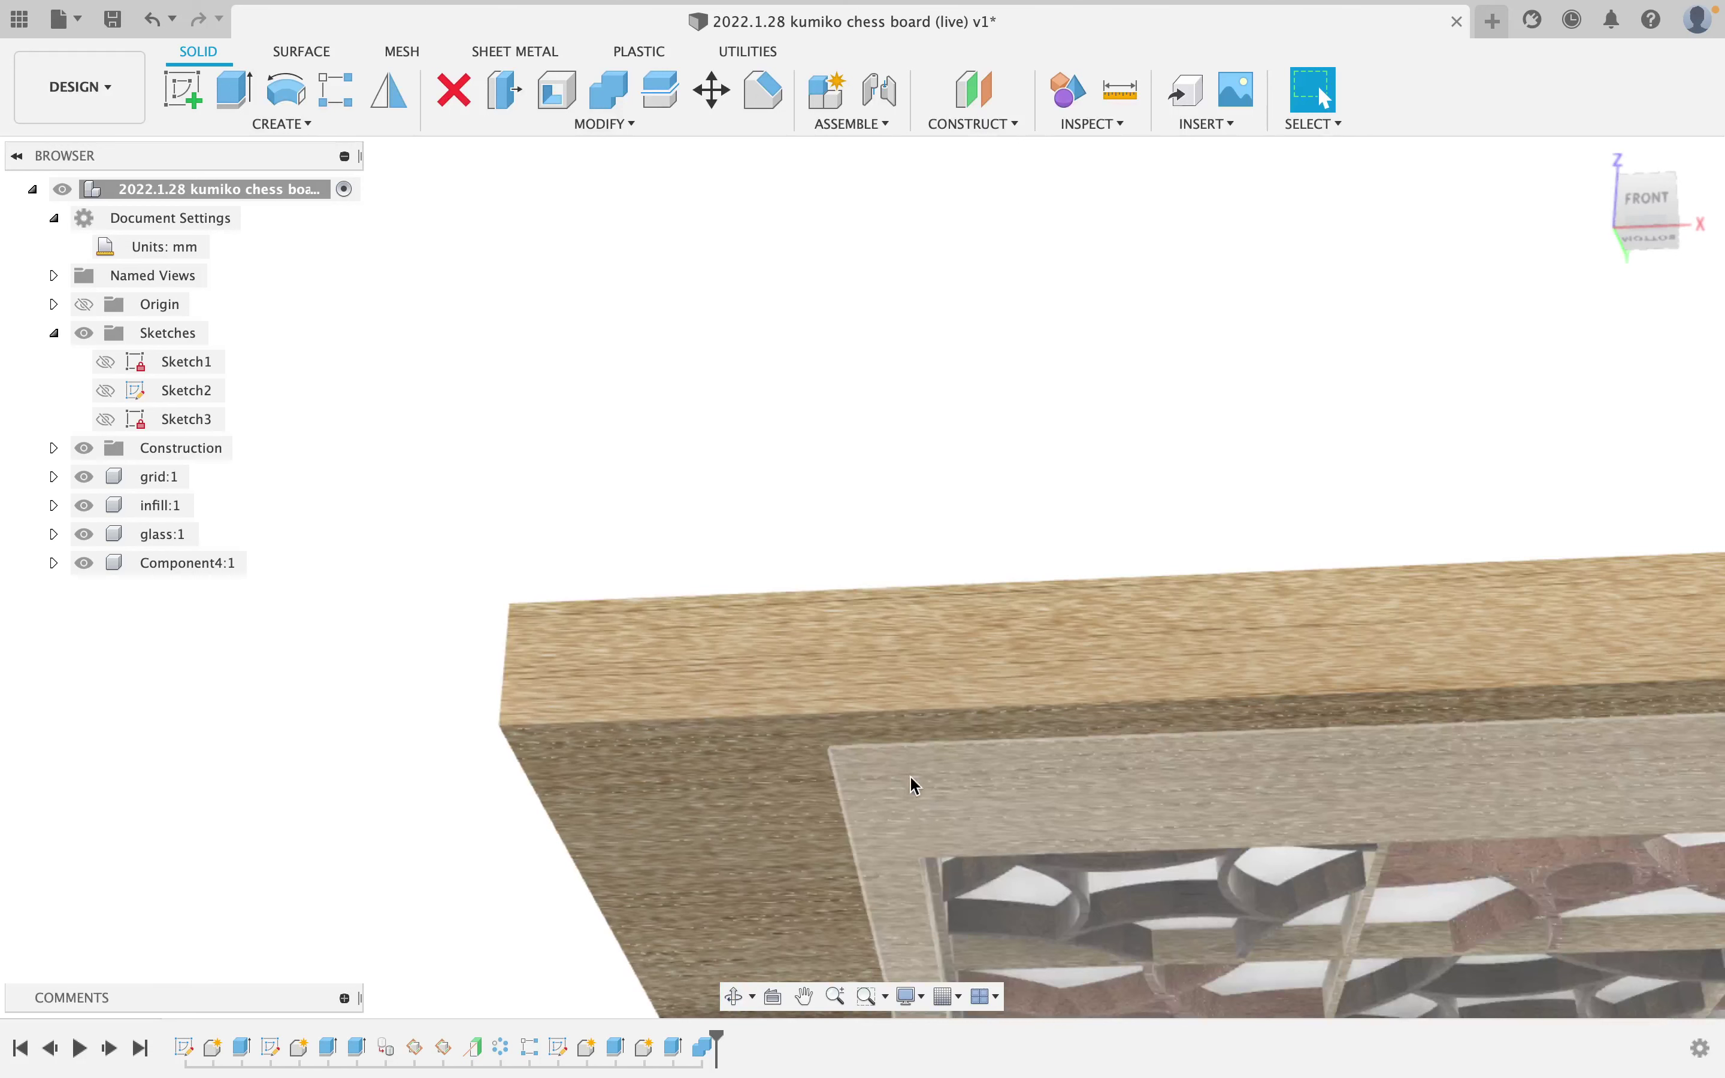
left_click(232, 105)
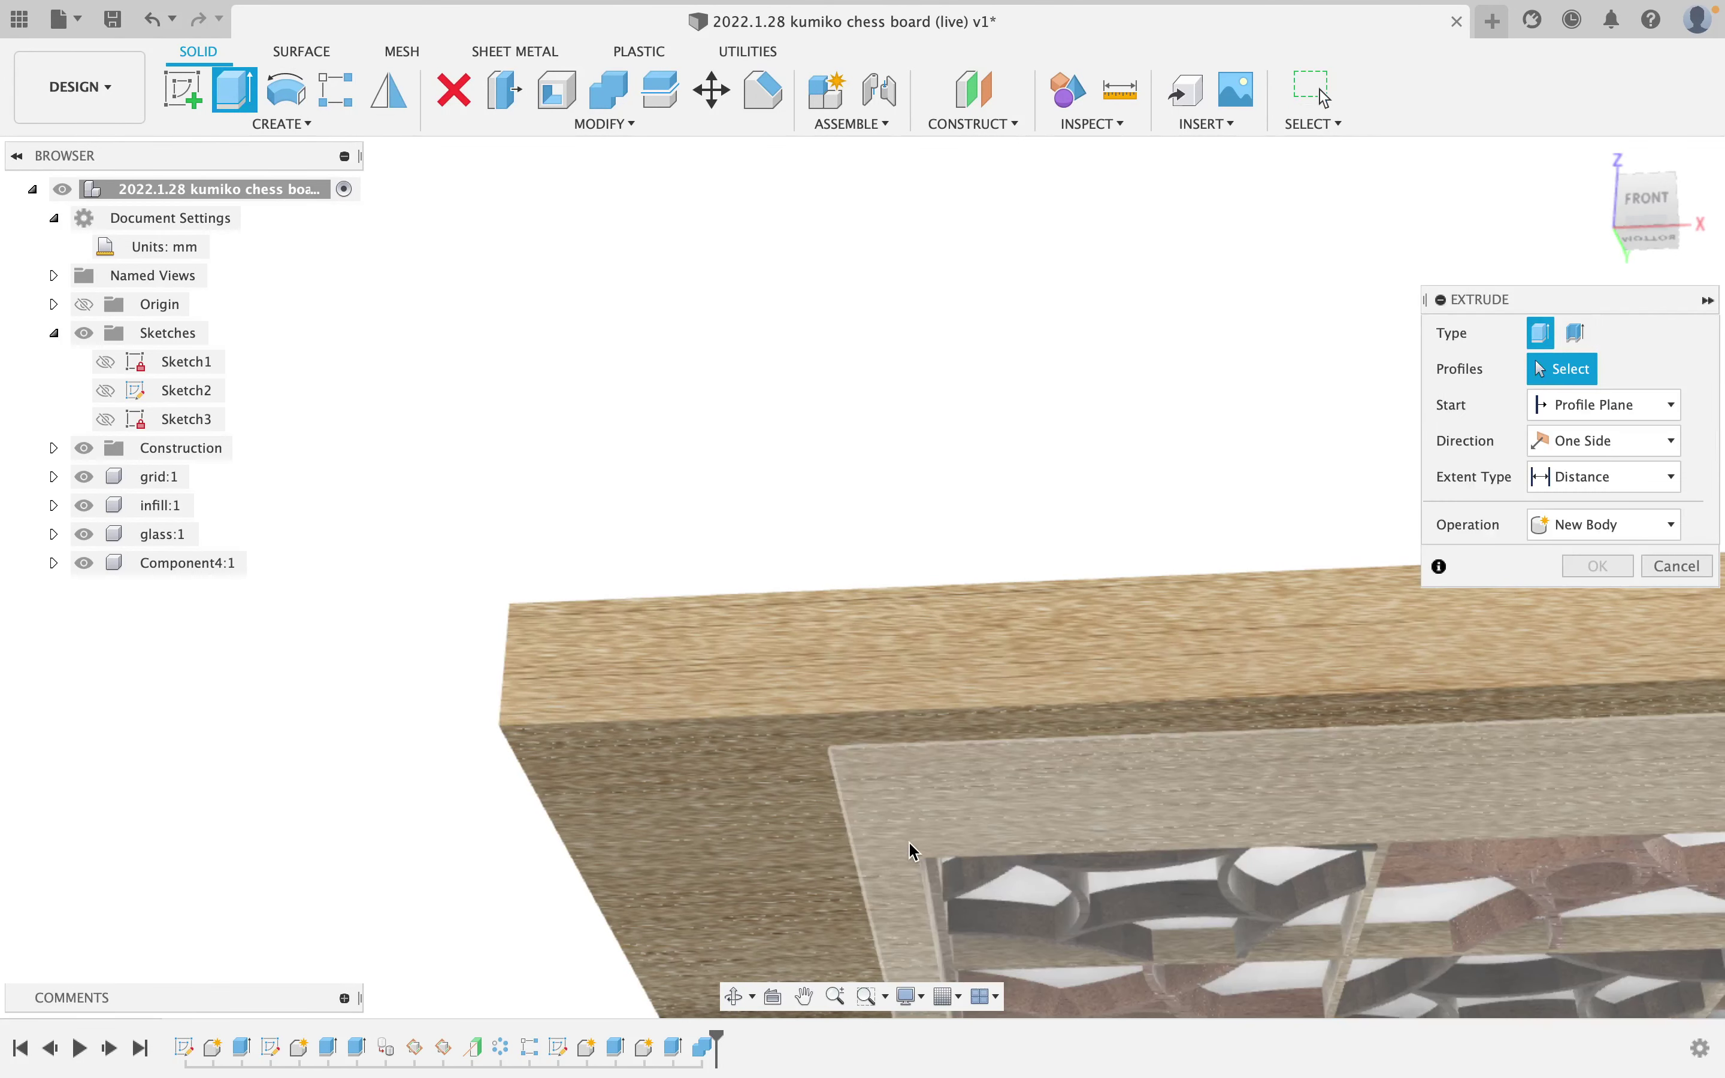
left_click(920, 828)
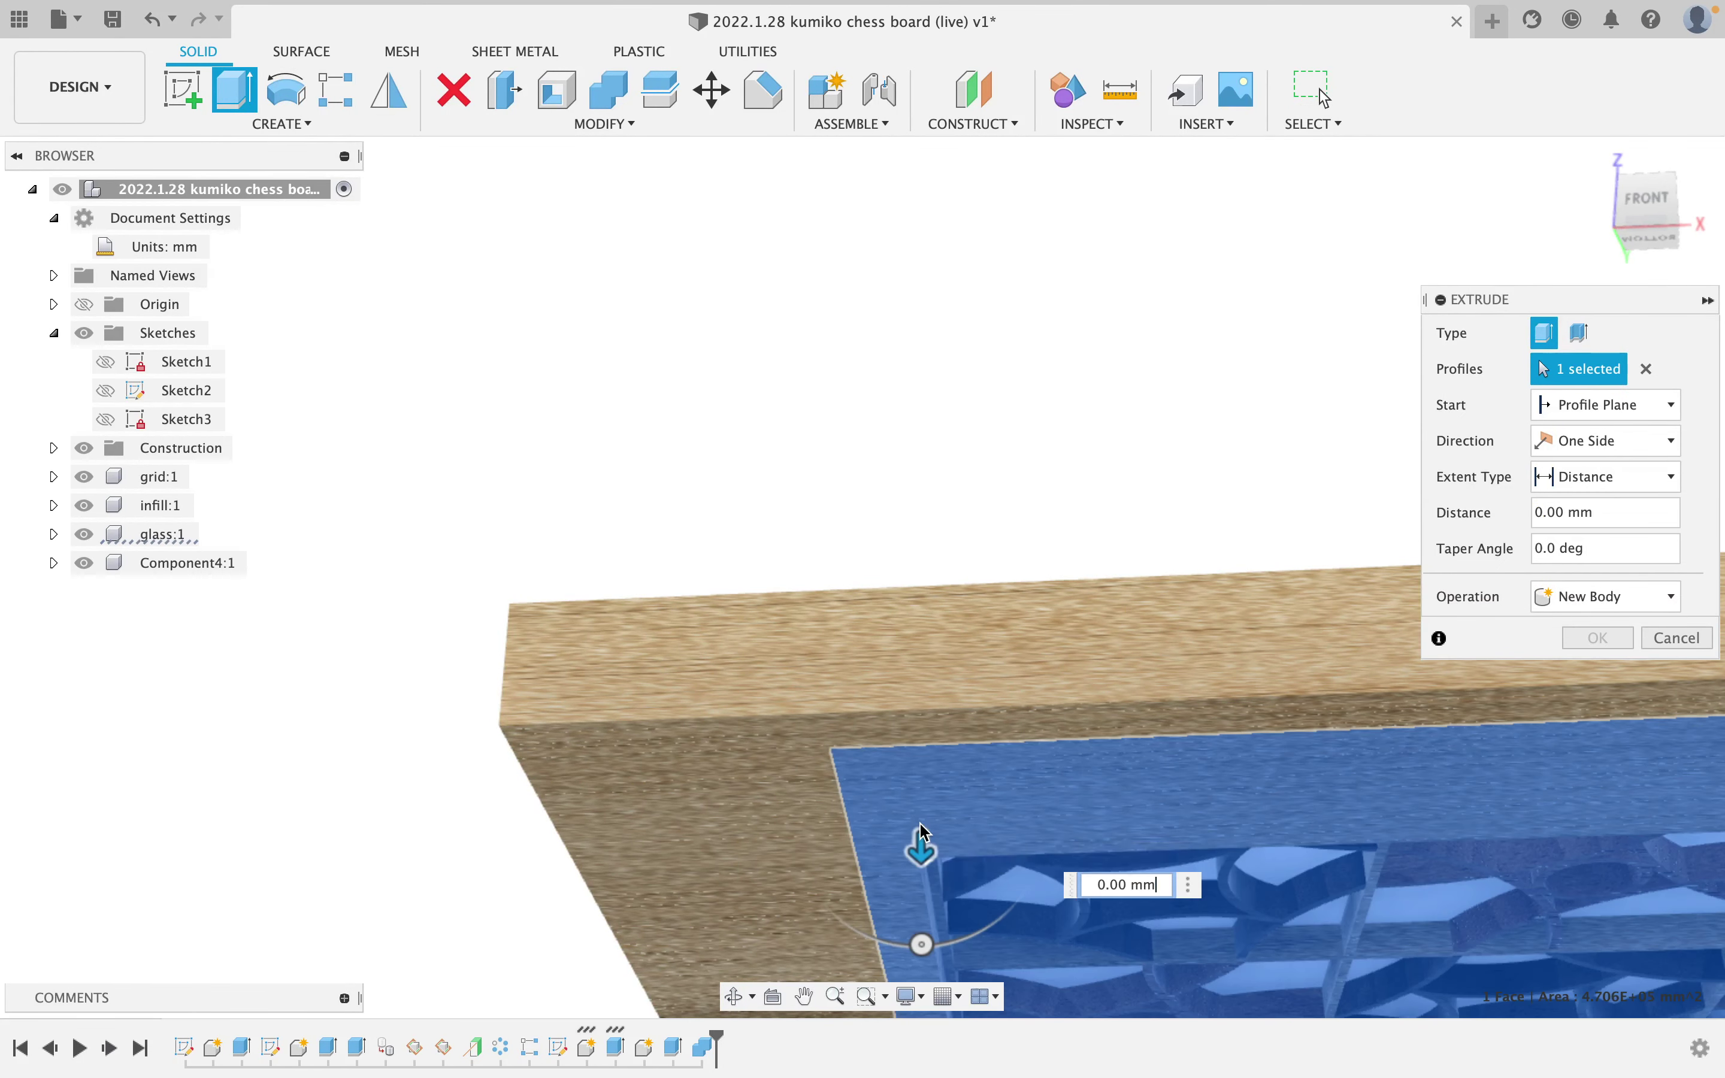
scroll(922, 827, "down", 5)
middle_click_drag(931, 776, 927, 840, "shift")
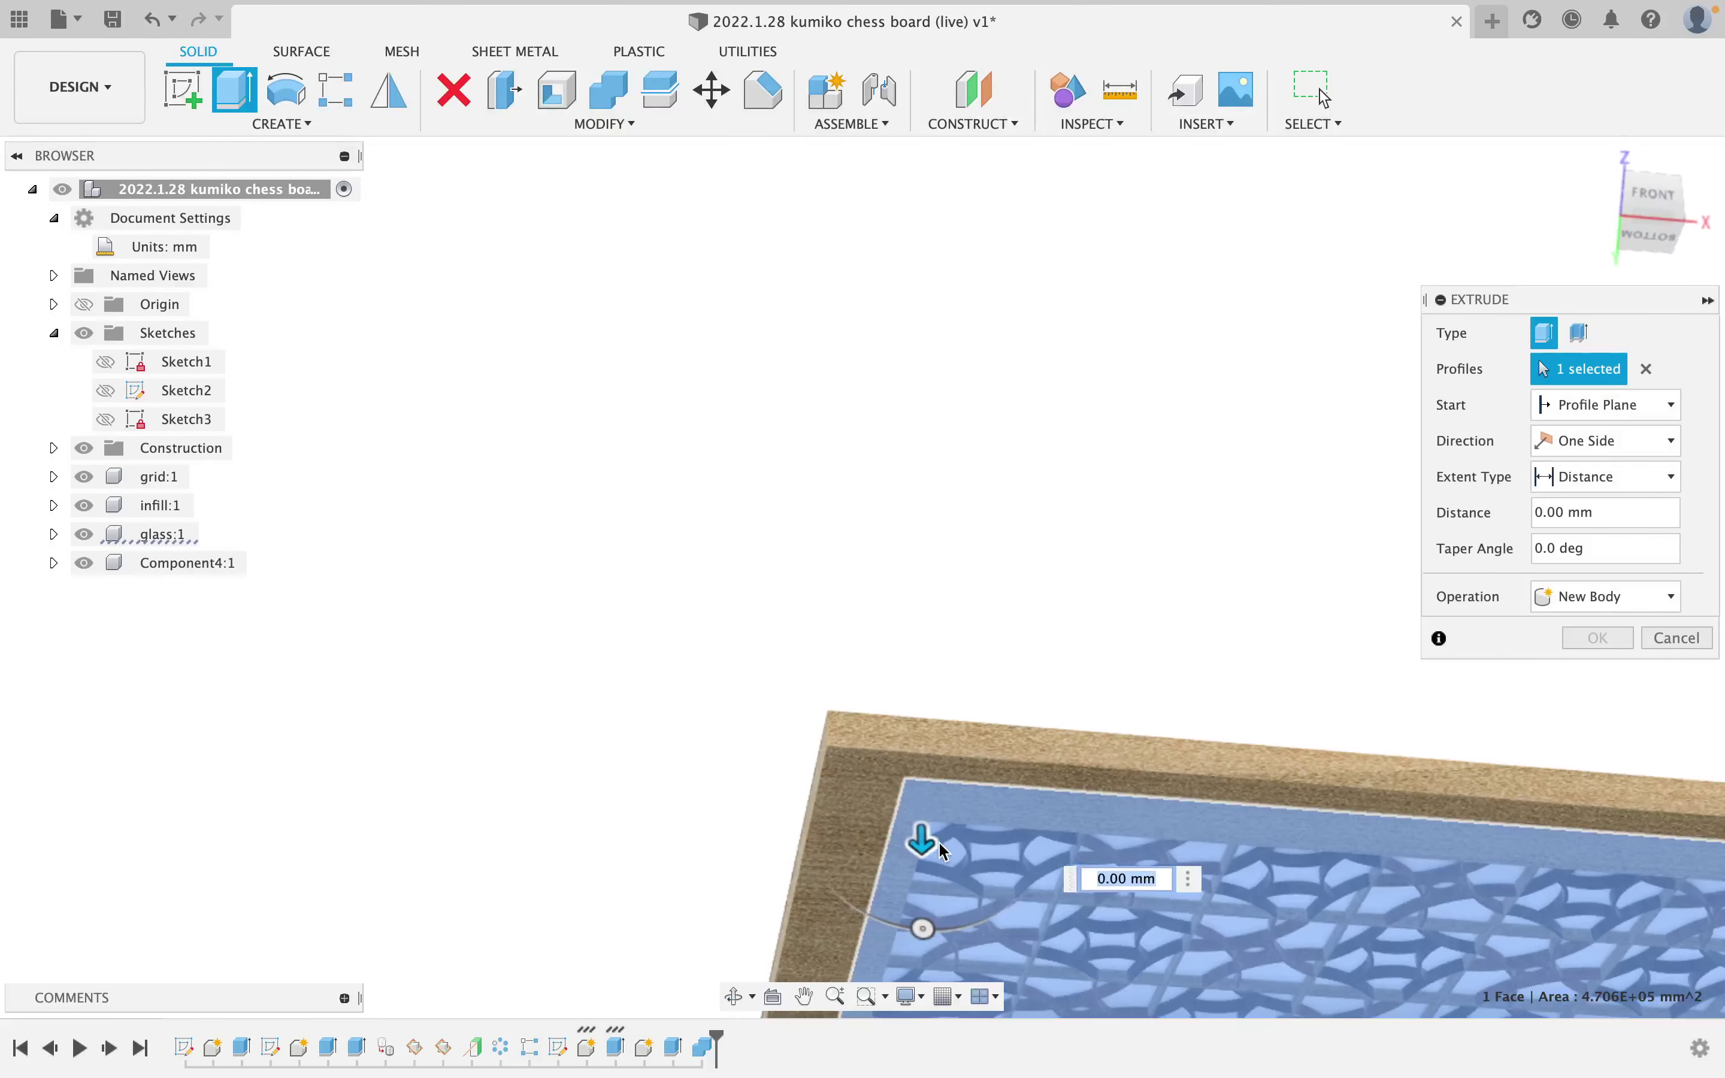
left_click_drag(927, 847, 925, 956)
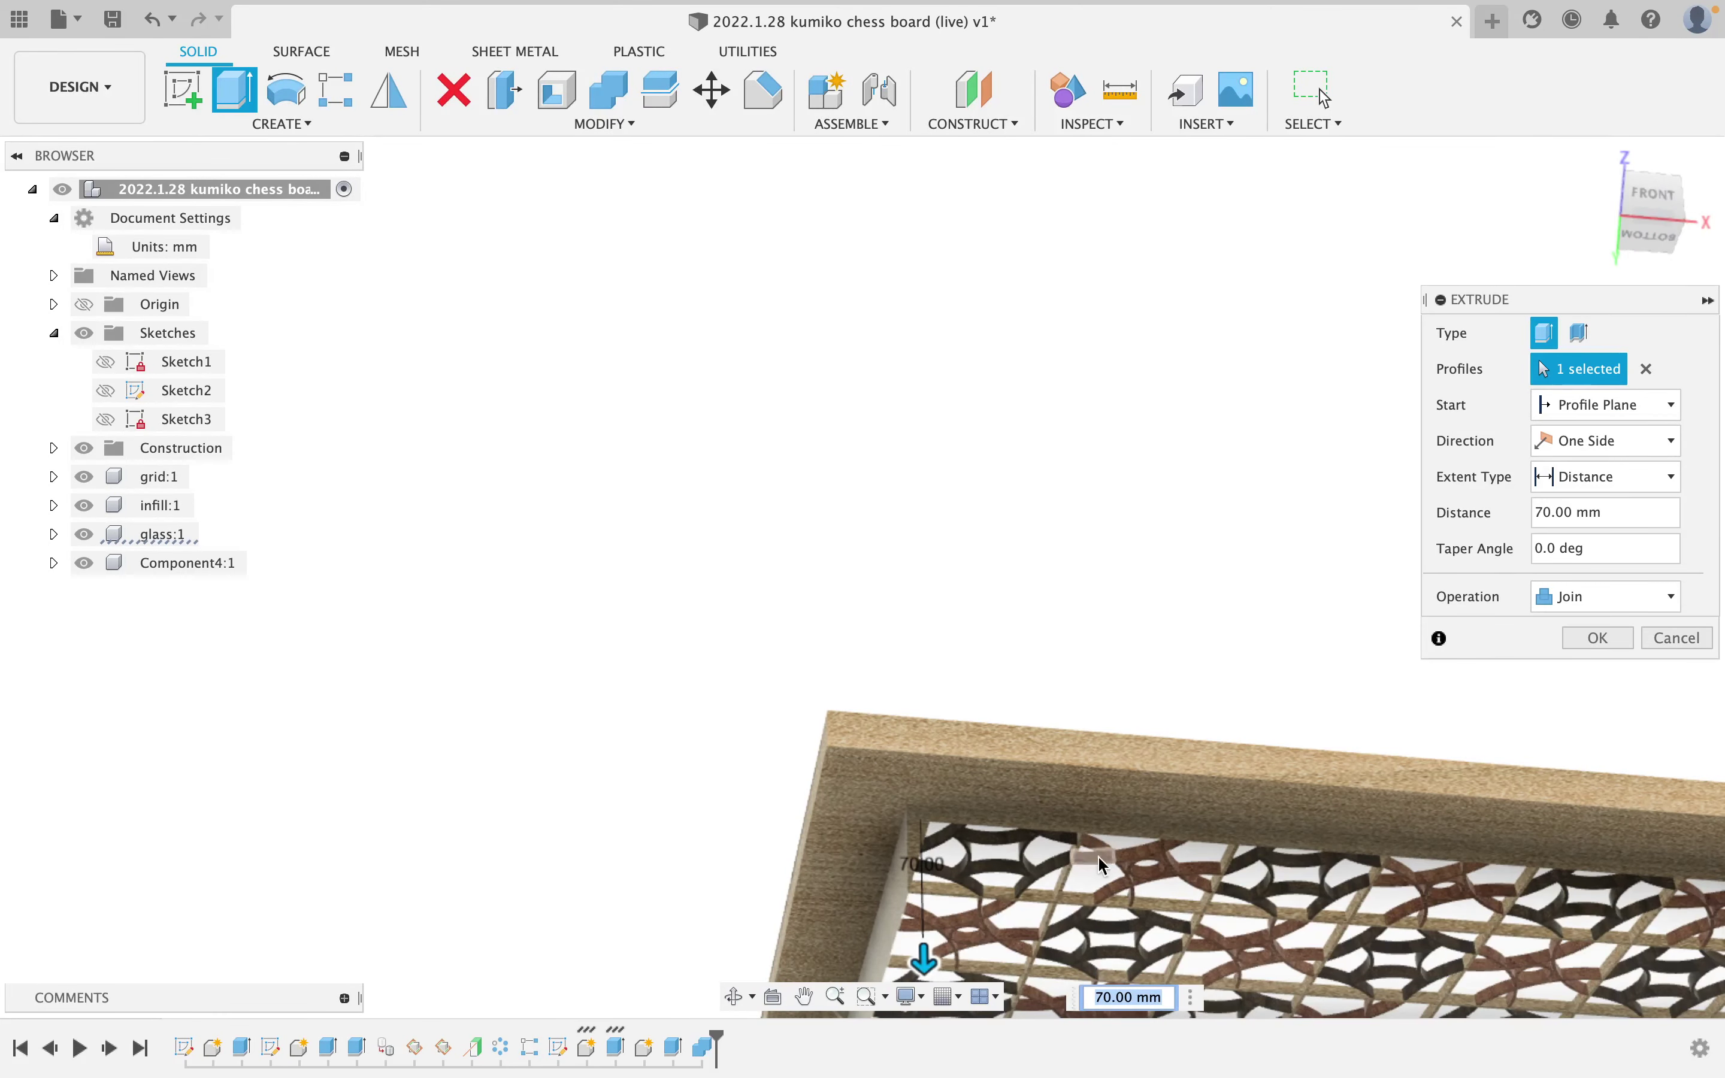
key("Return")
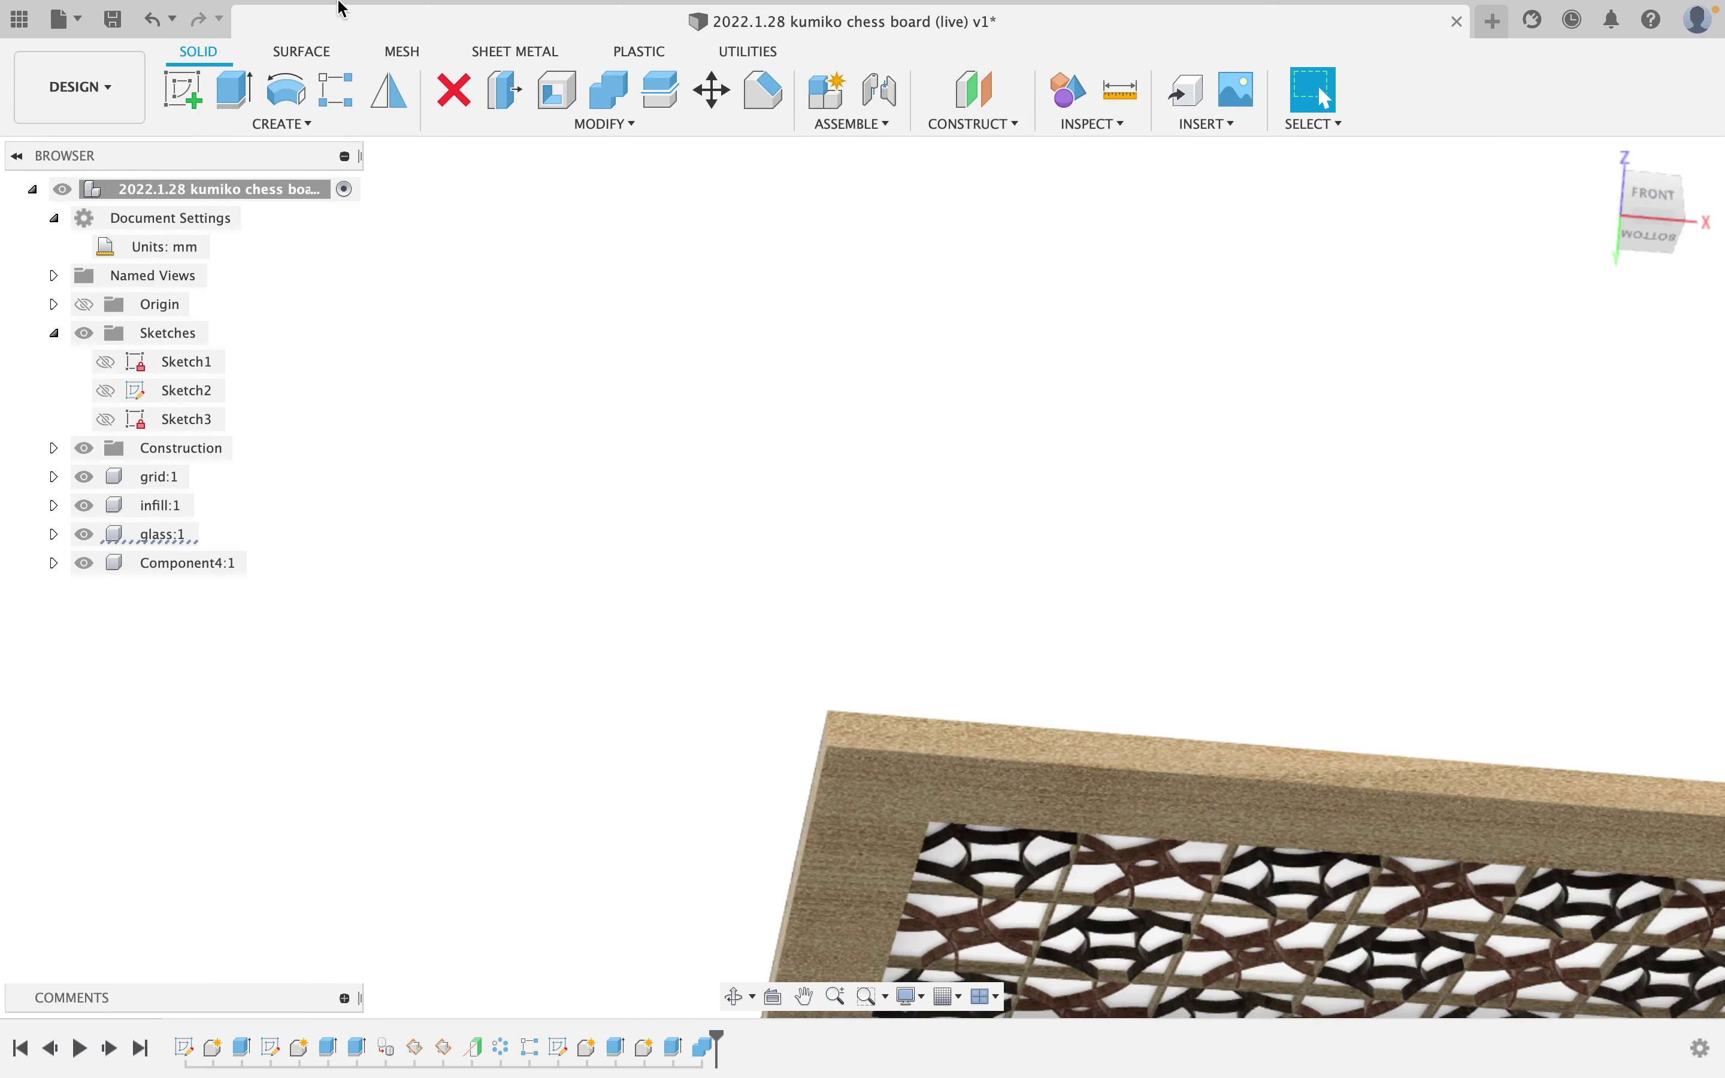
Hide the infill, frame and grid components and extrude the glass panel's underside face downward 150 mm.
left_click(231, 100)
scroll(1101, 705, "down", 4)
middle_click_drag(1020, 678, 841, 330)
left_click(88, 506)
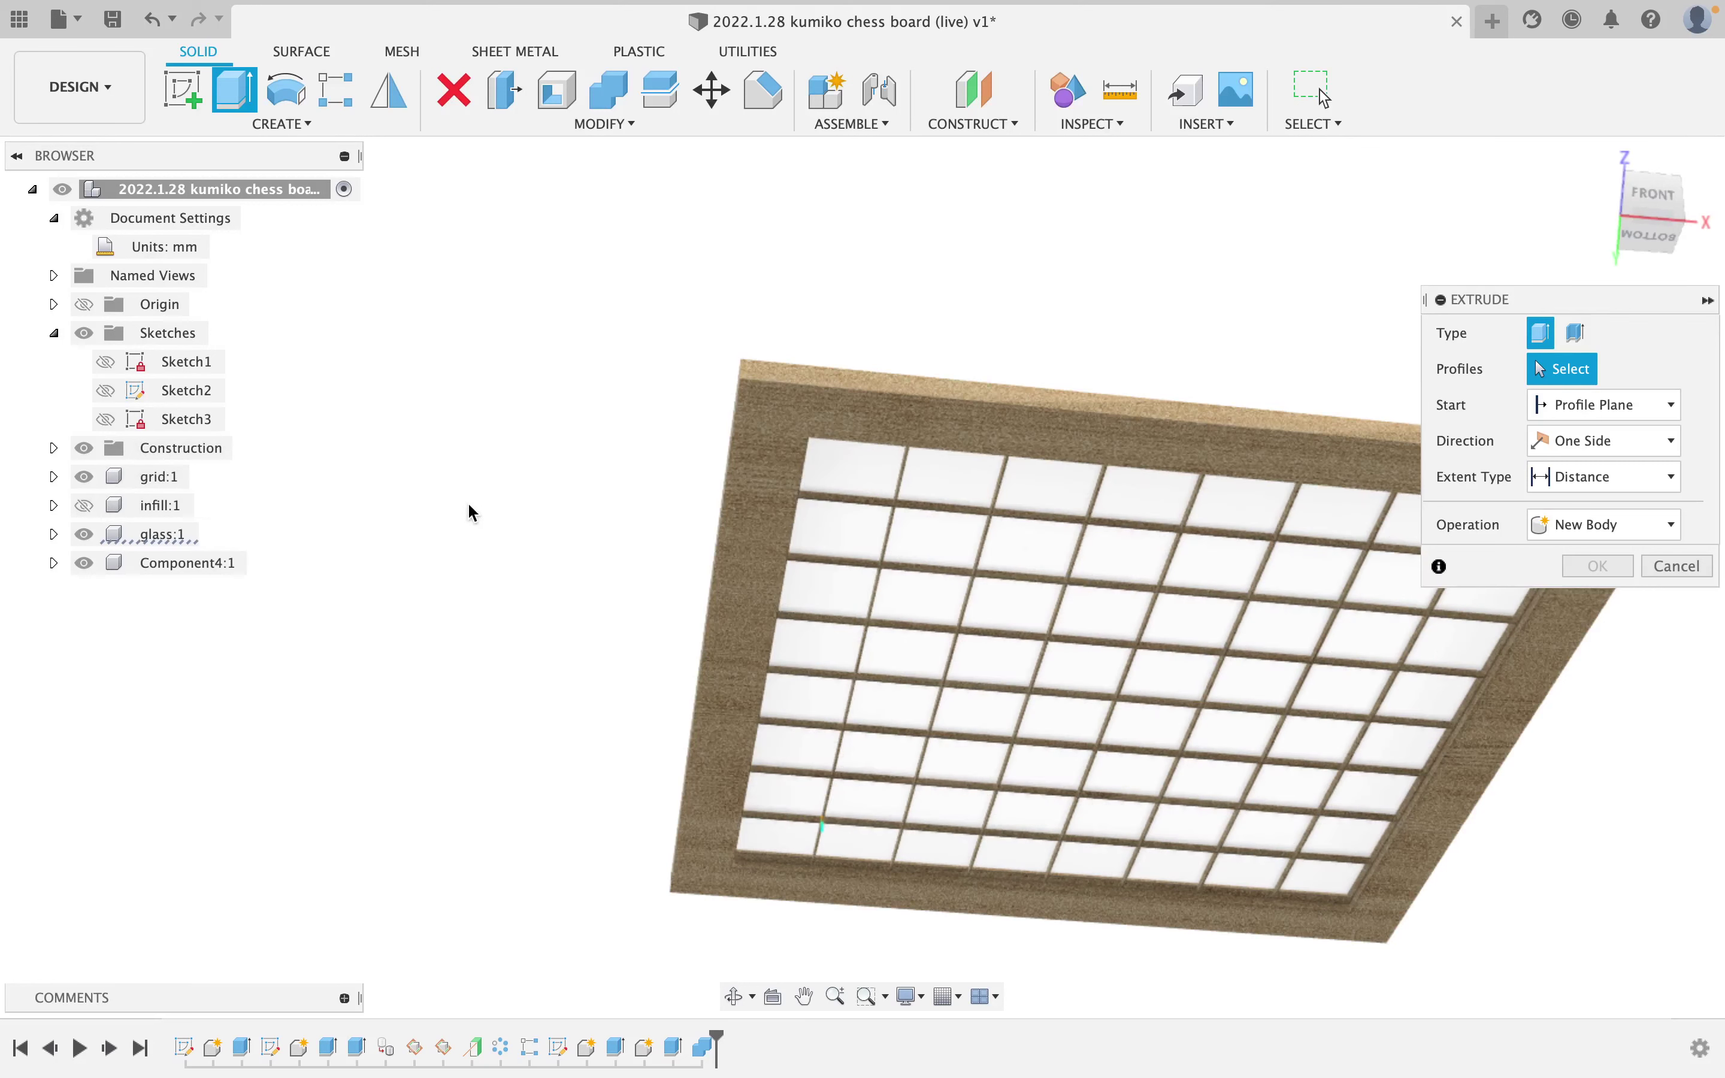
left_click(86, 563)
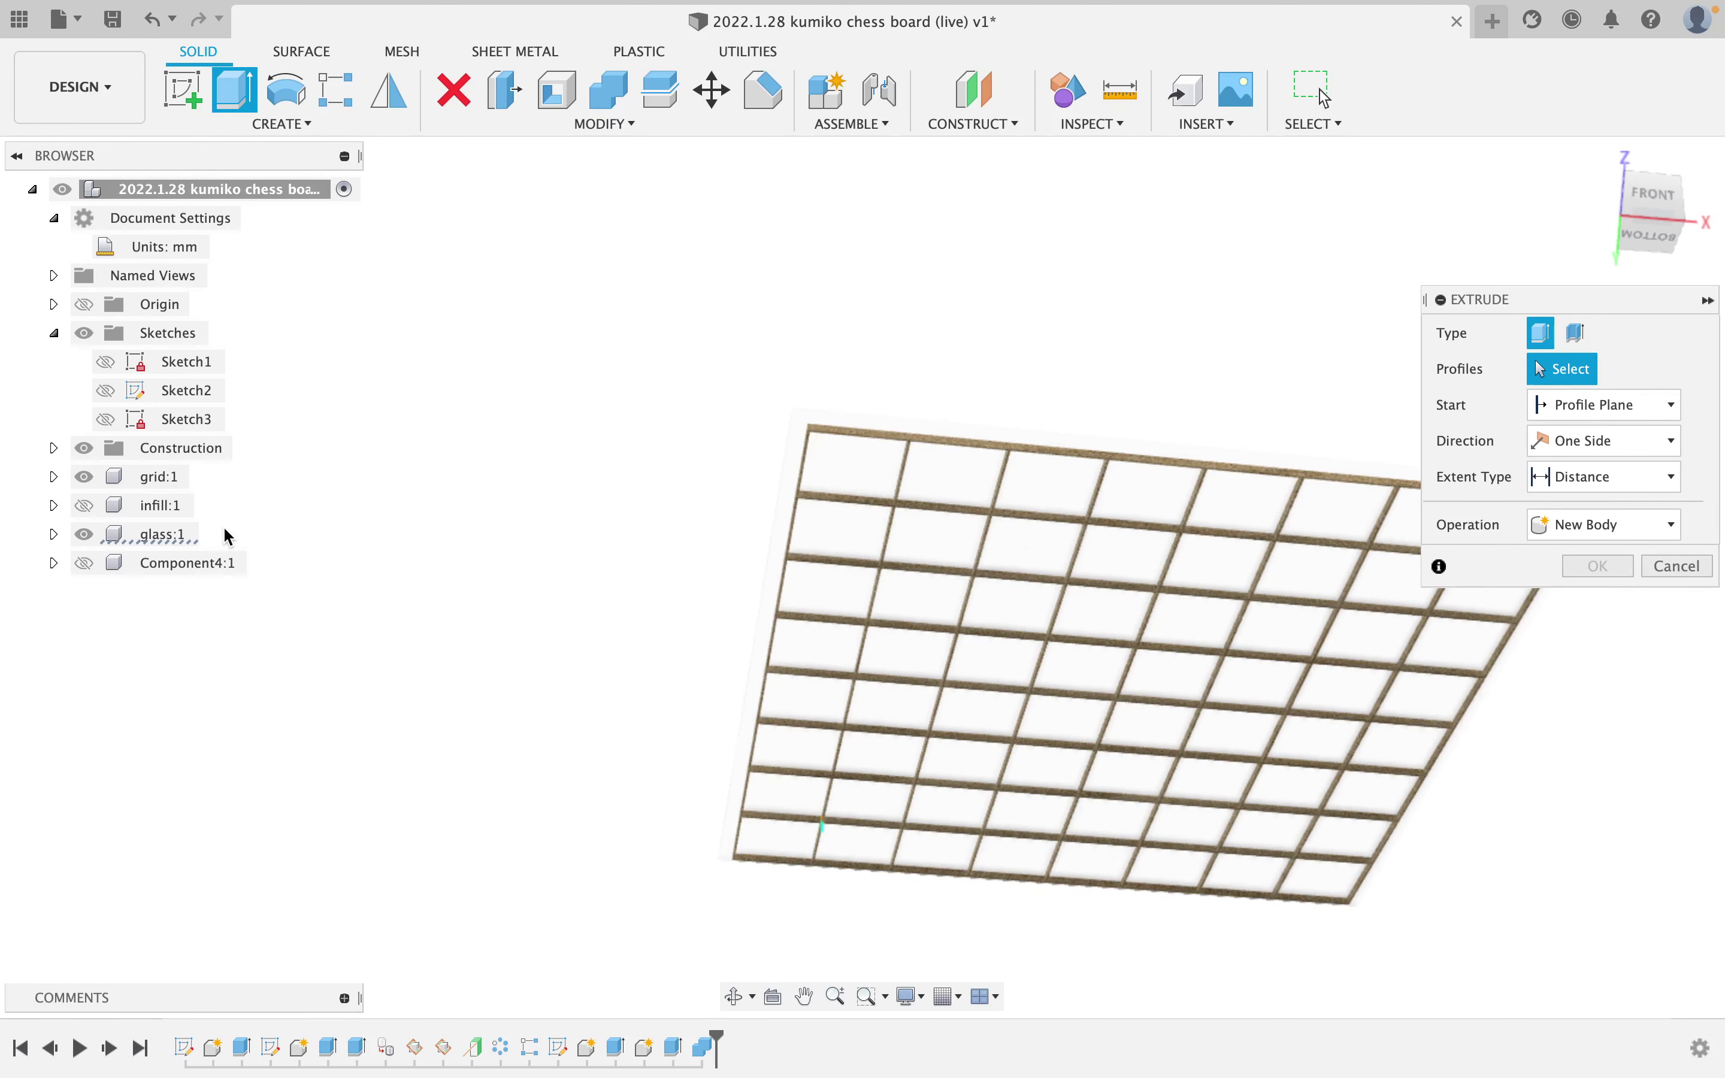
left_click(86, 477)
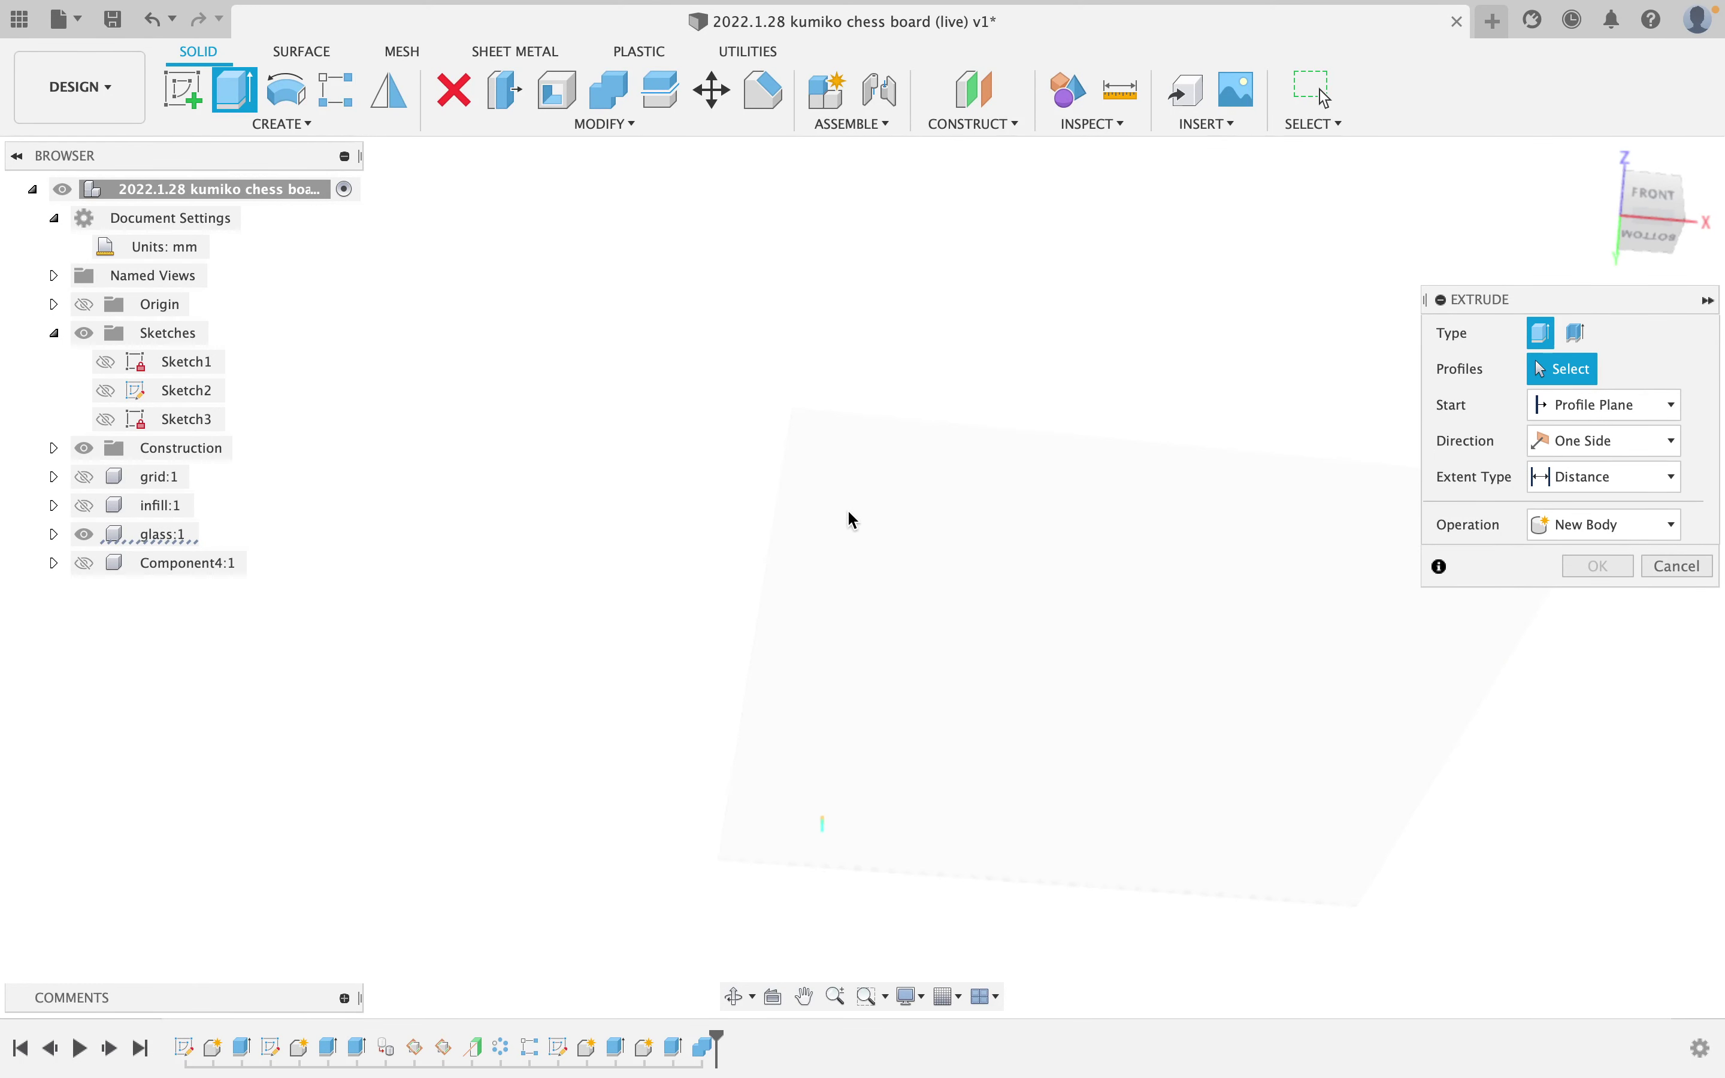
left_click(913, 491)
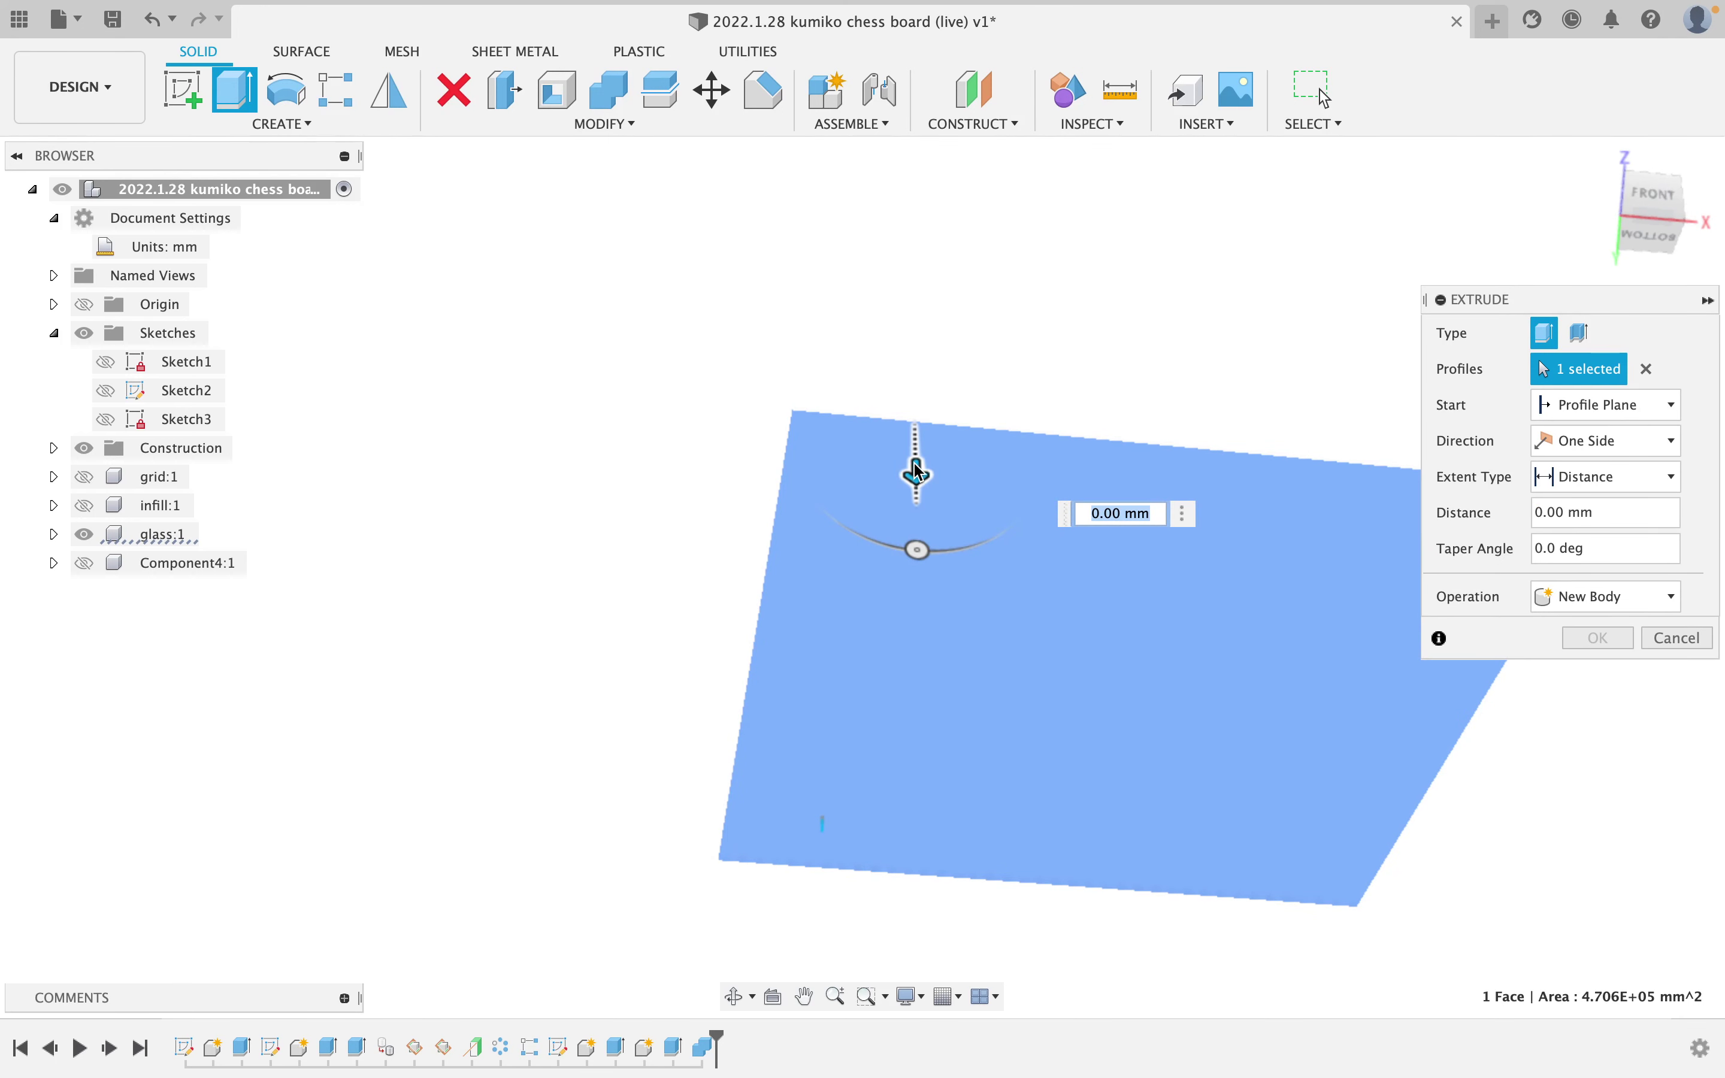
left_click_drag(918, 472, 949, 601)
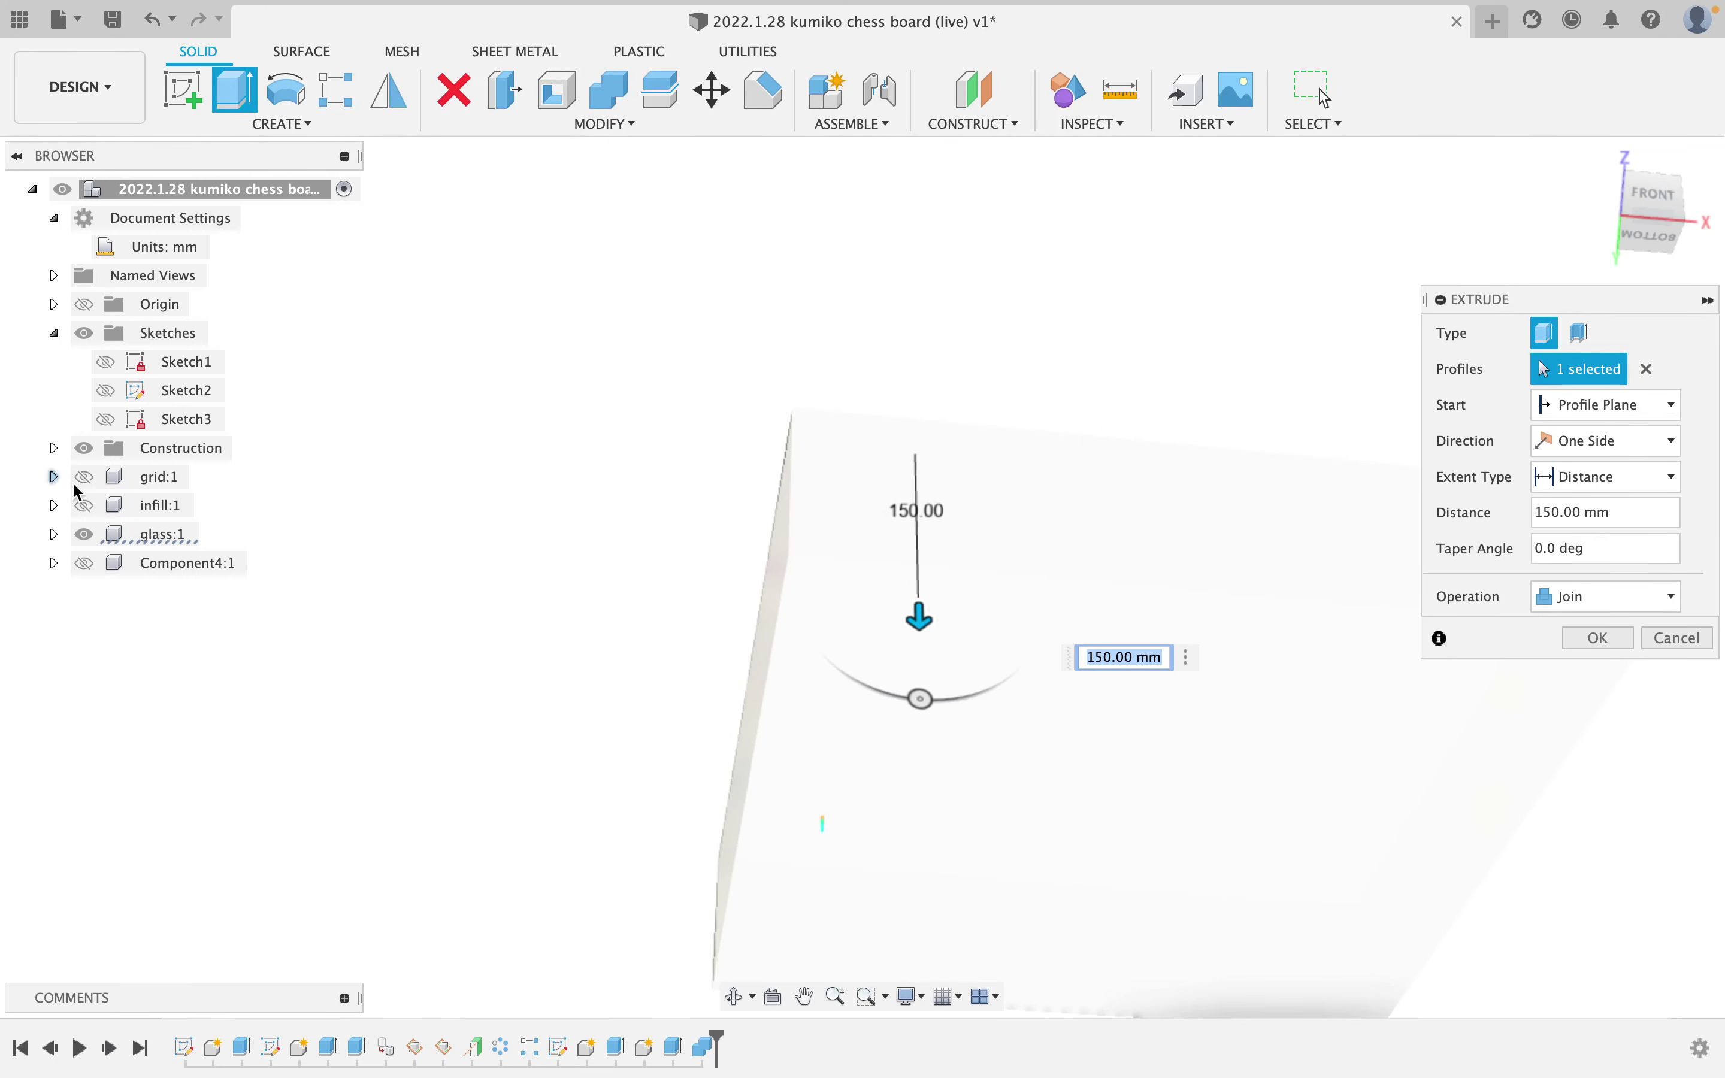
Show the frame, hide the glass, and complete the extrusion as a cut through the lower part of the frame.
left_click(86, 564)
left_click(97, 534)
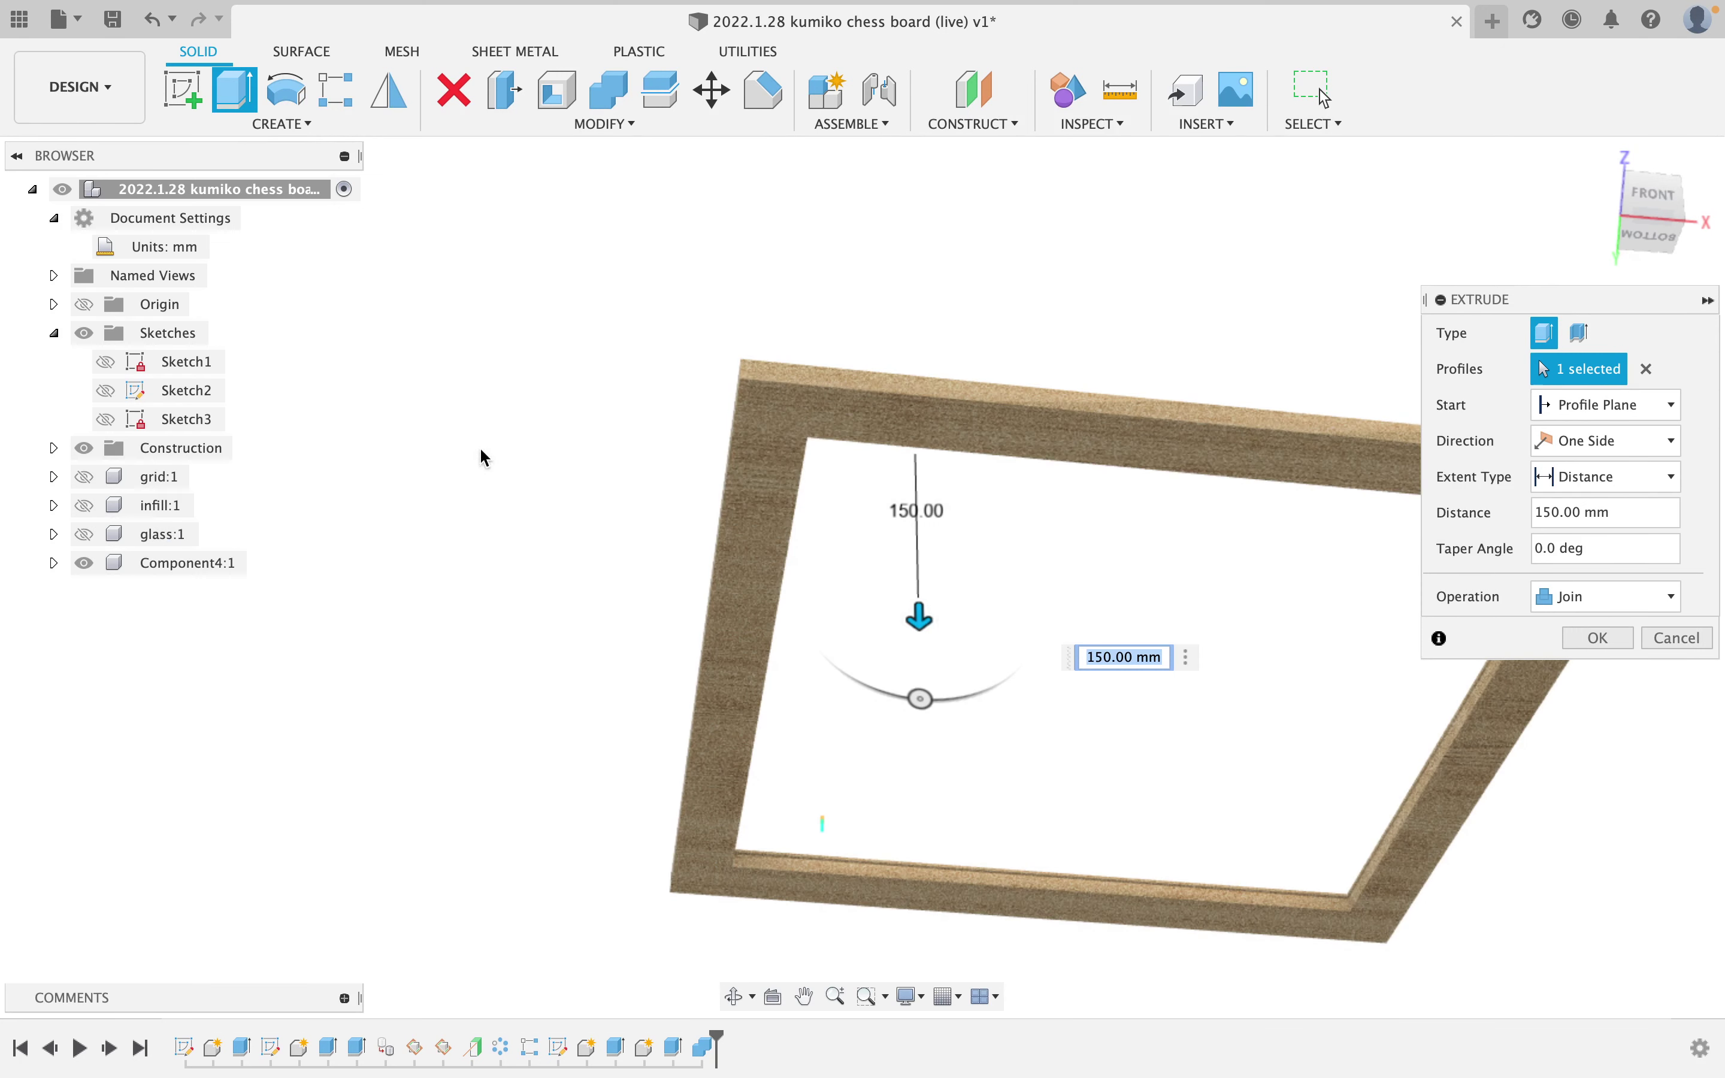
middle_click_drag(967, 437, 974, 481, "shift")
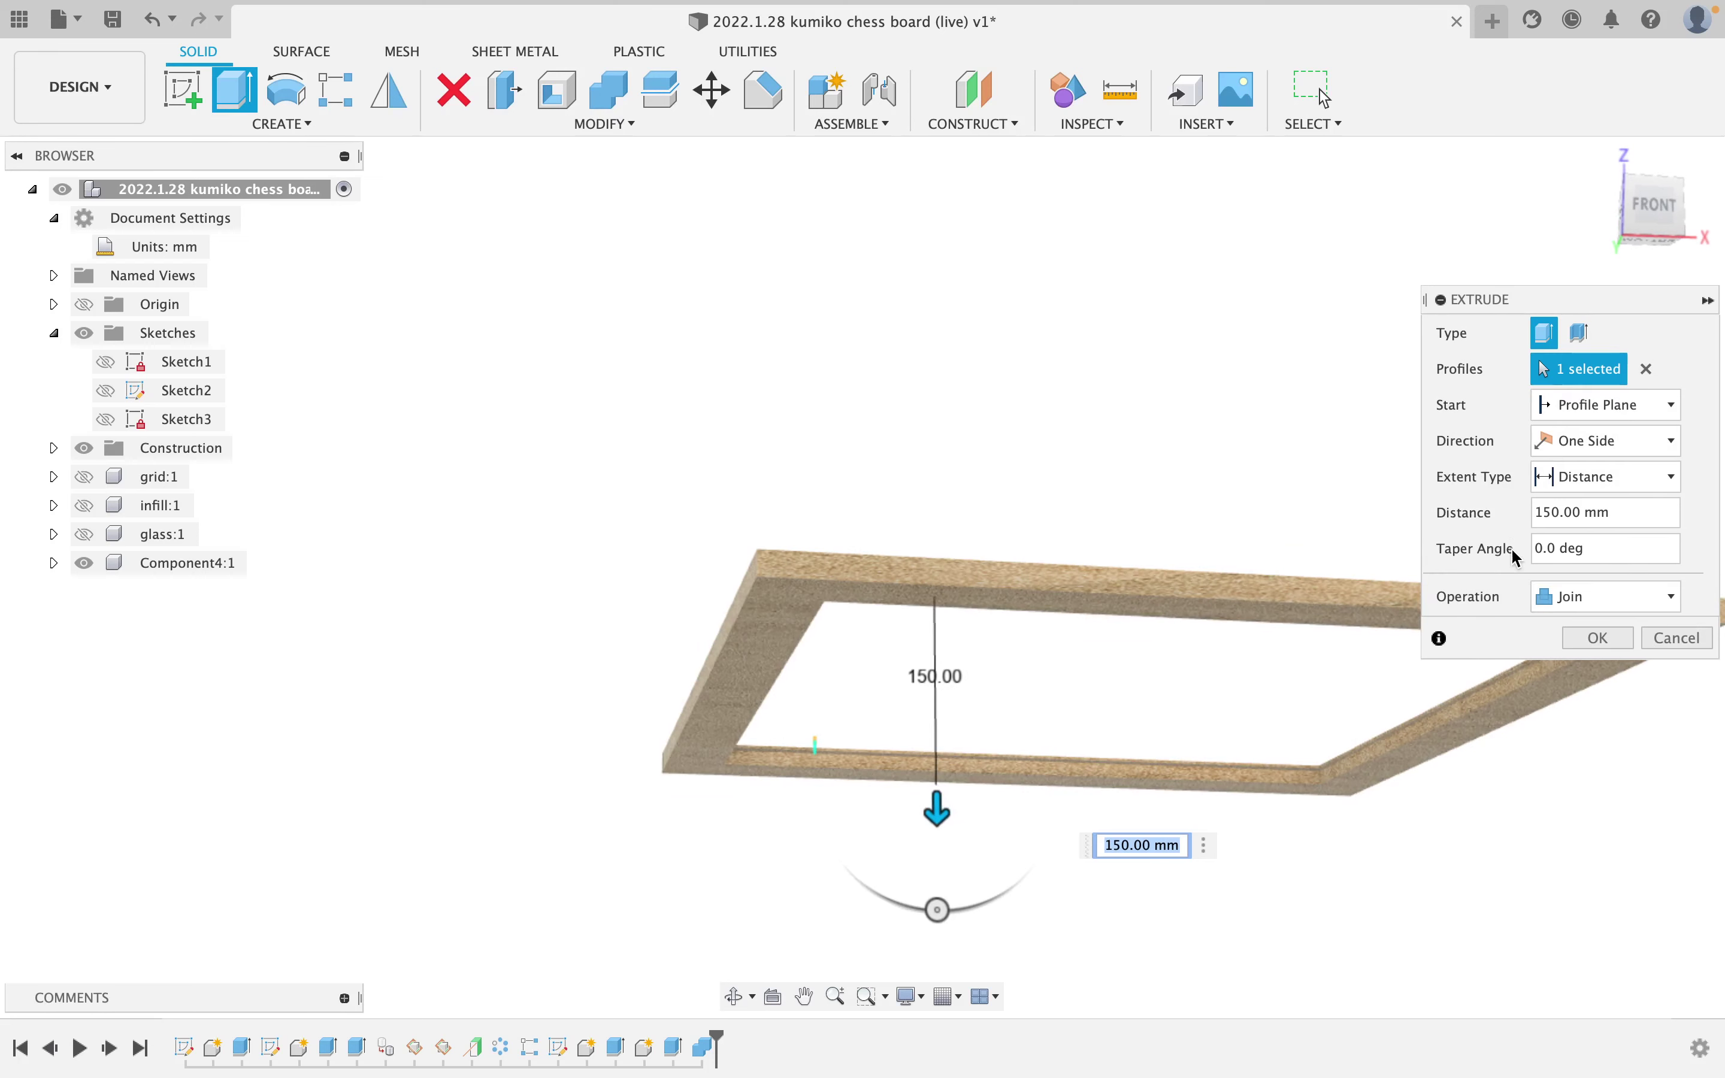
left_click(1582, 598)
left_click(1586, 653)
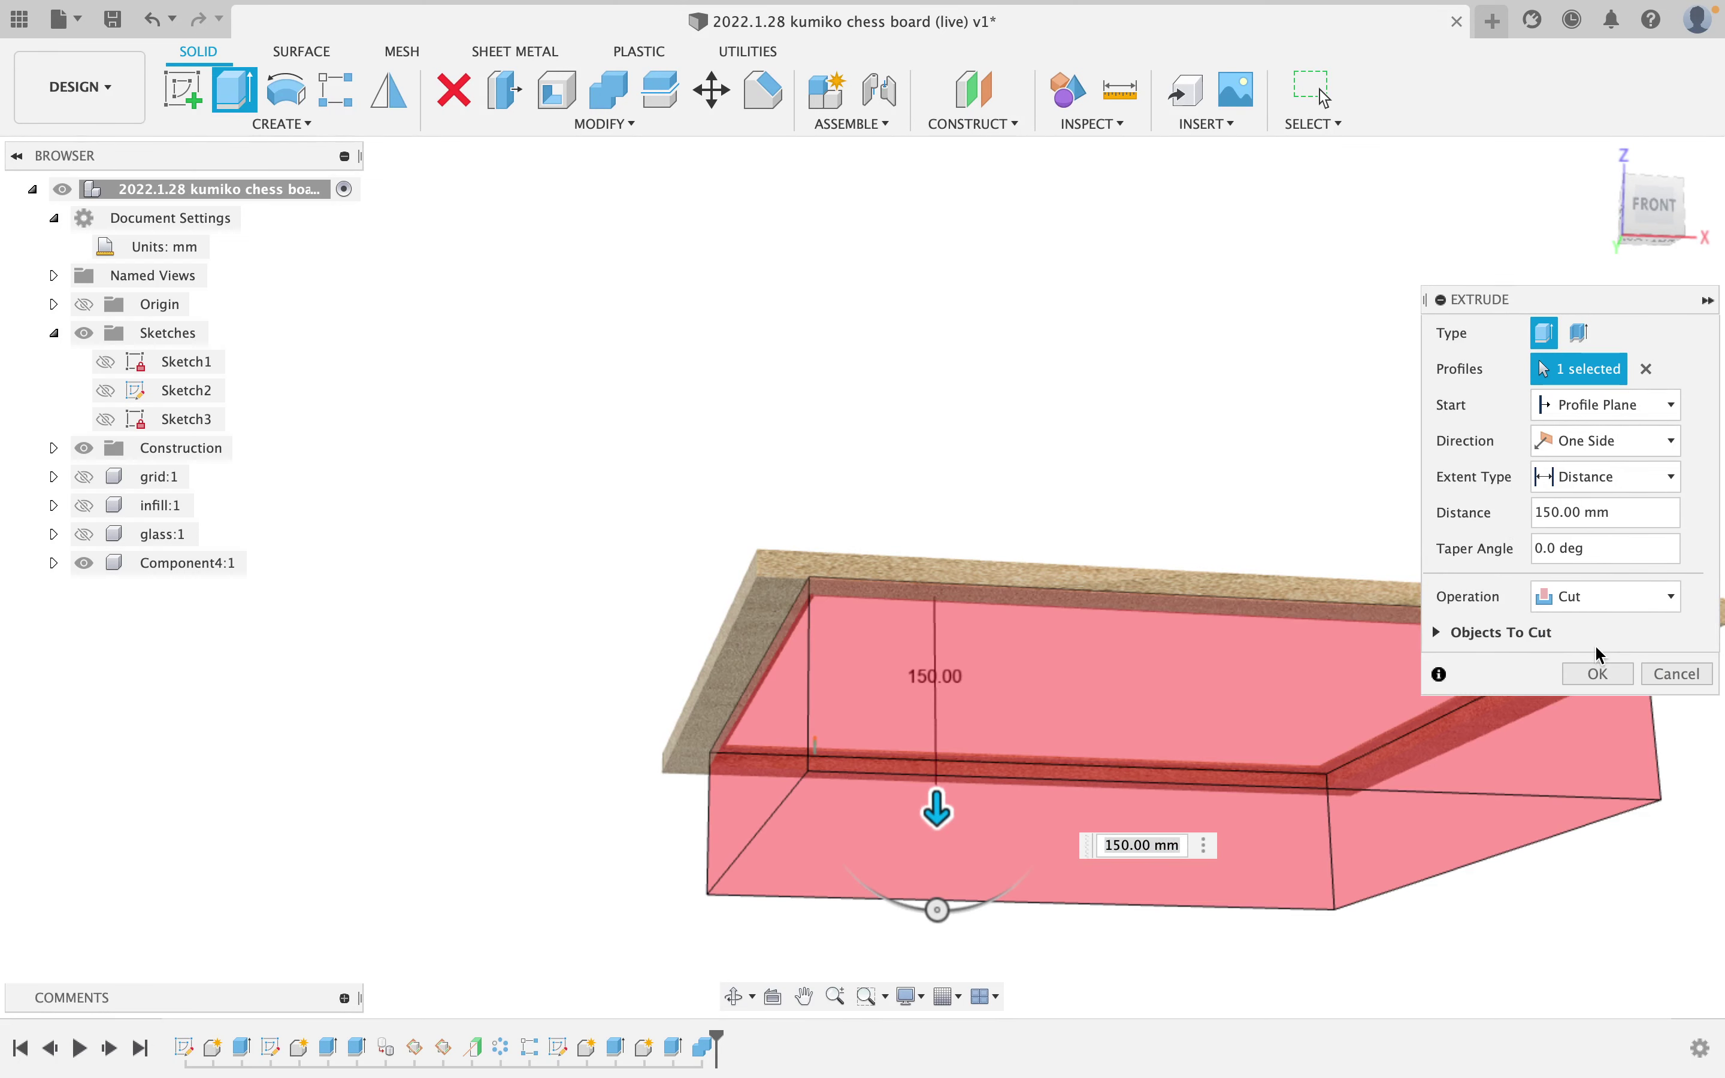
left_click(1605, 673)
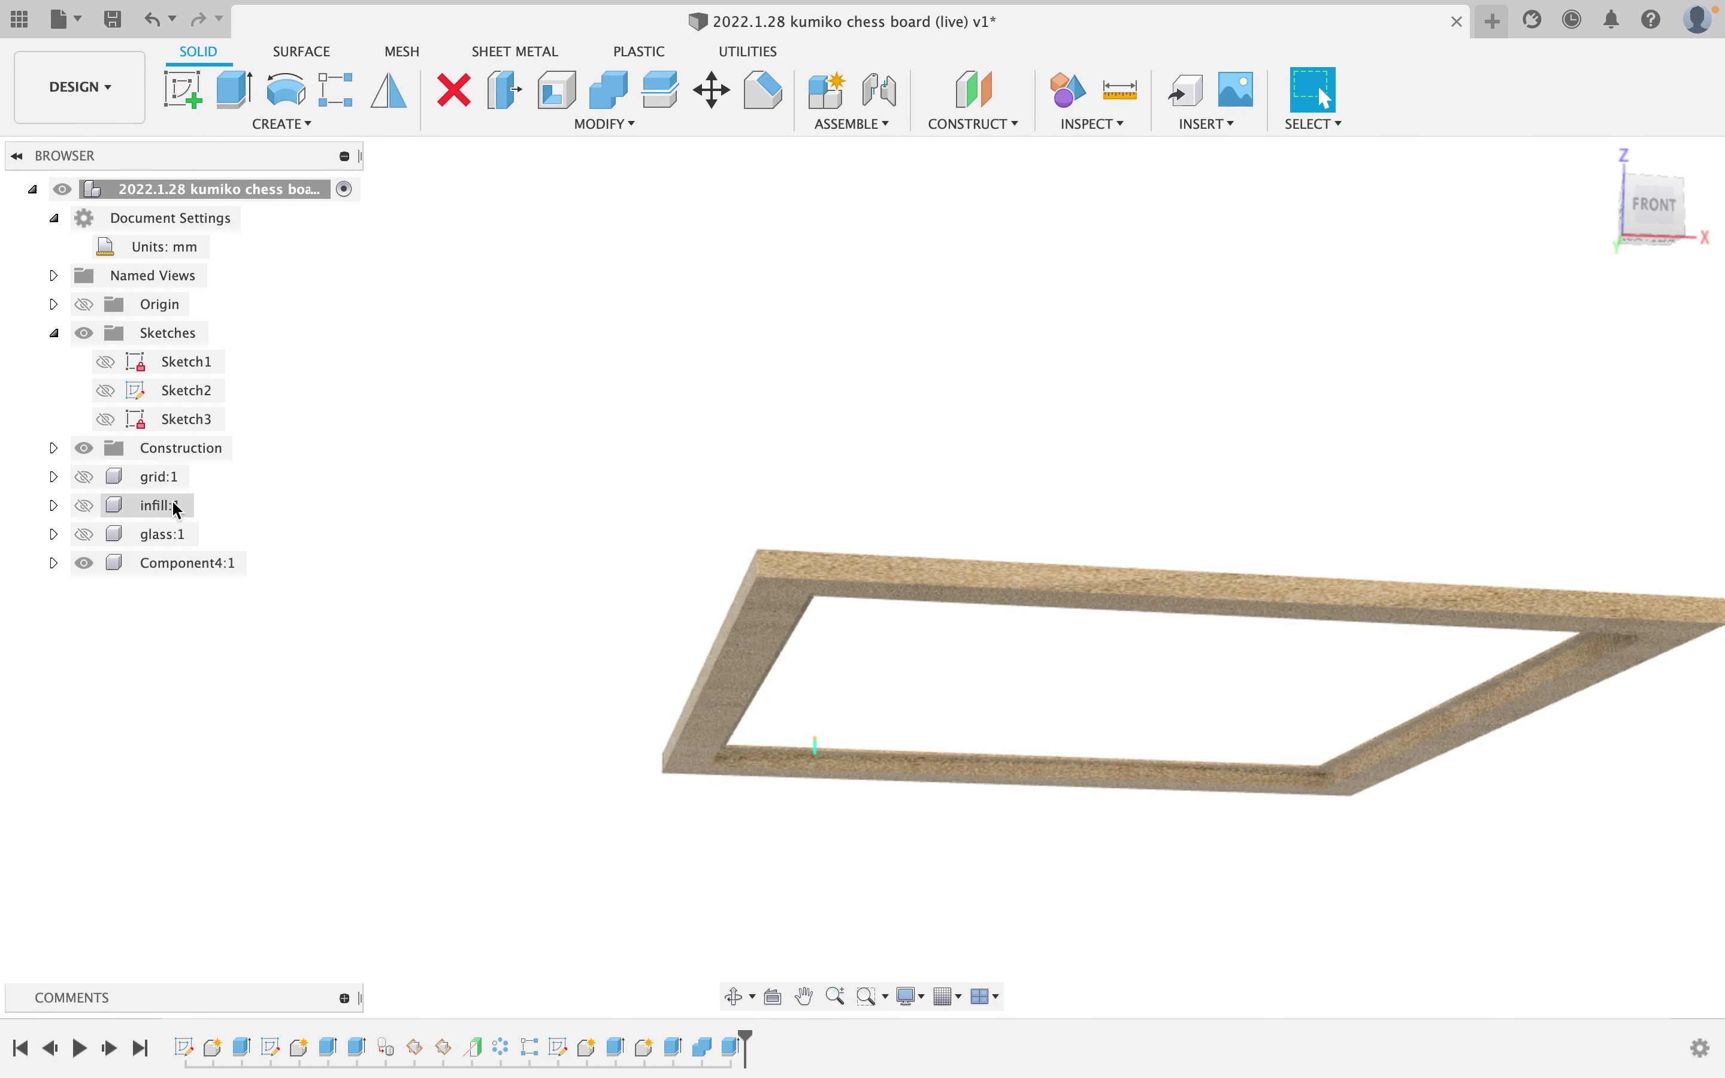
Show the glass, infill and grid components again and inspect the recess on the frame's underside.
scroll(742, 641, "up", 5)
middle_click_drag(943, 626, 835, 497, "shift")
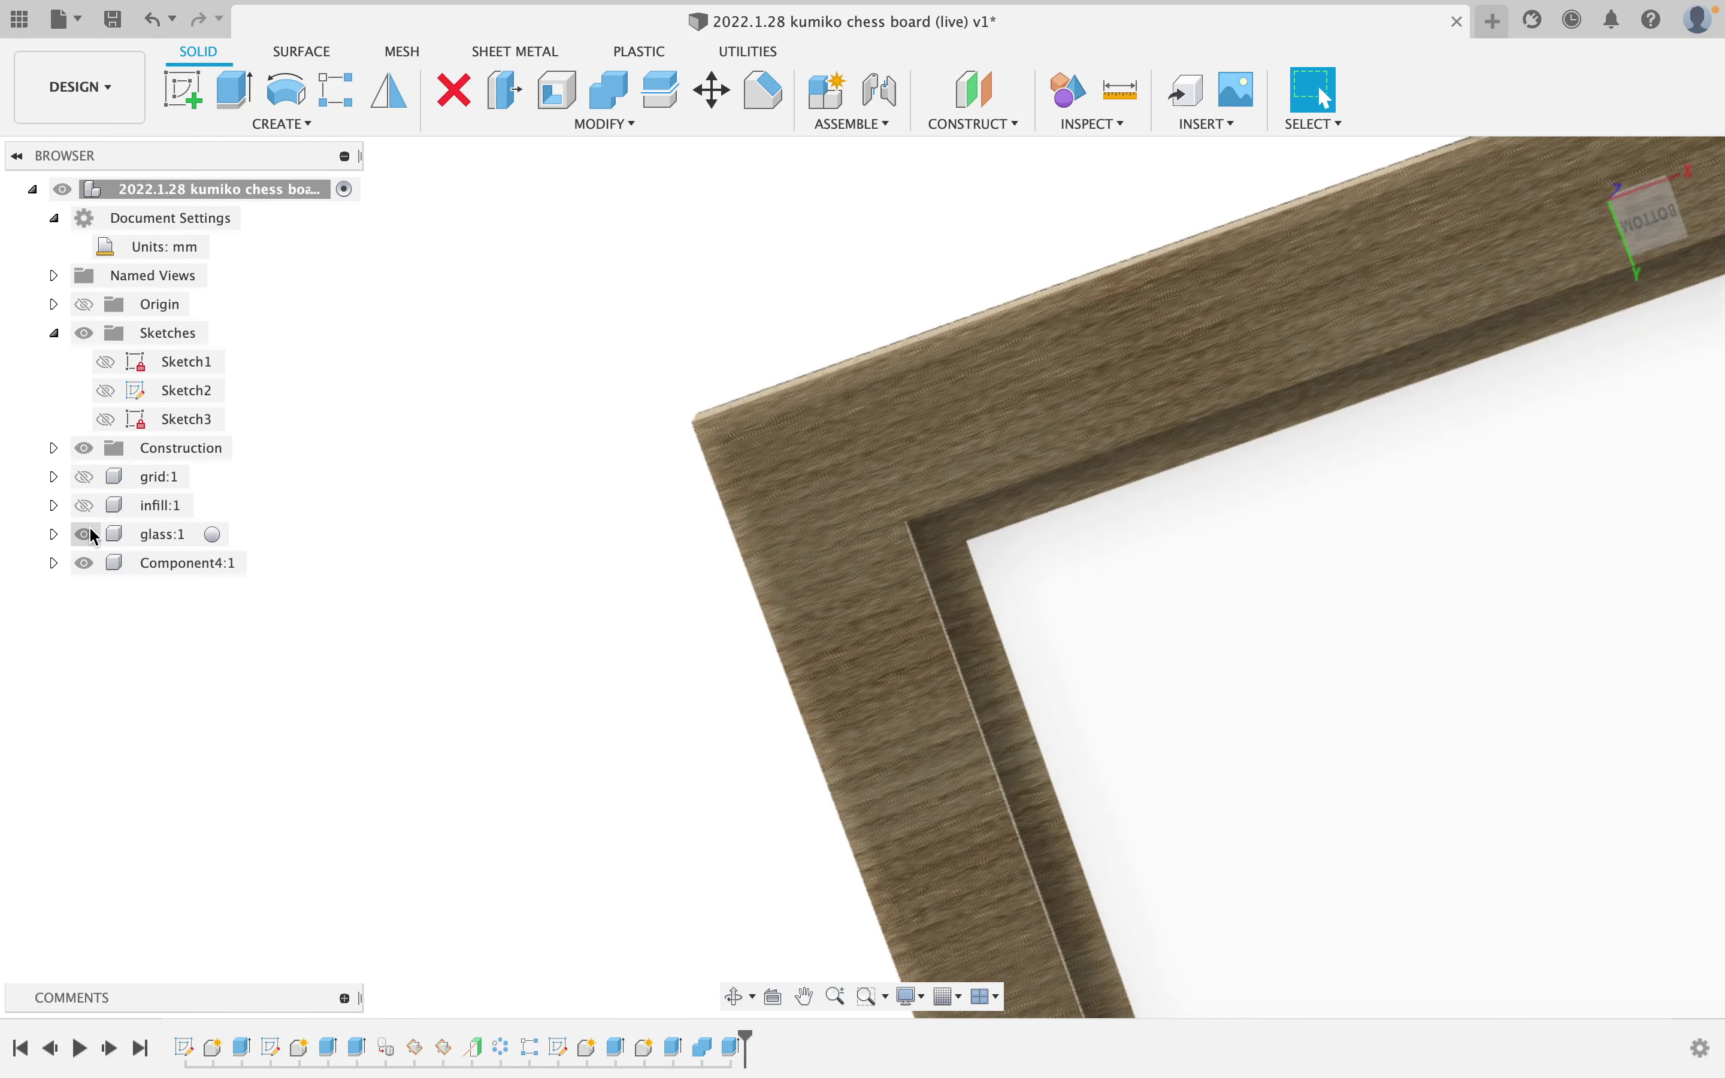
left_click(83, 534)
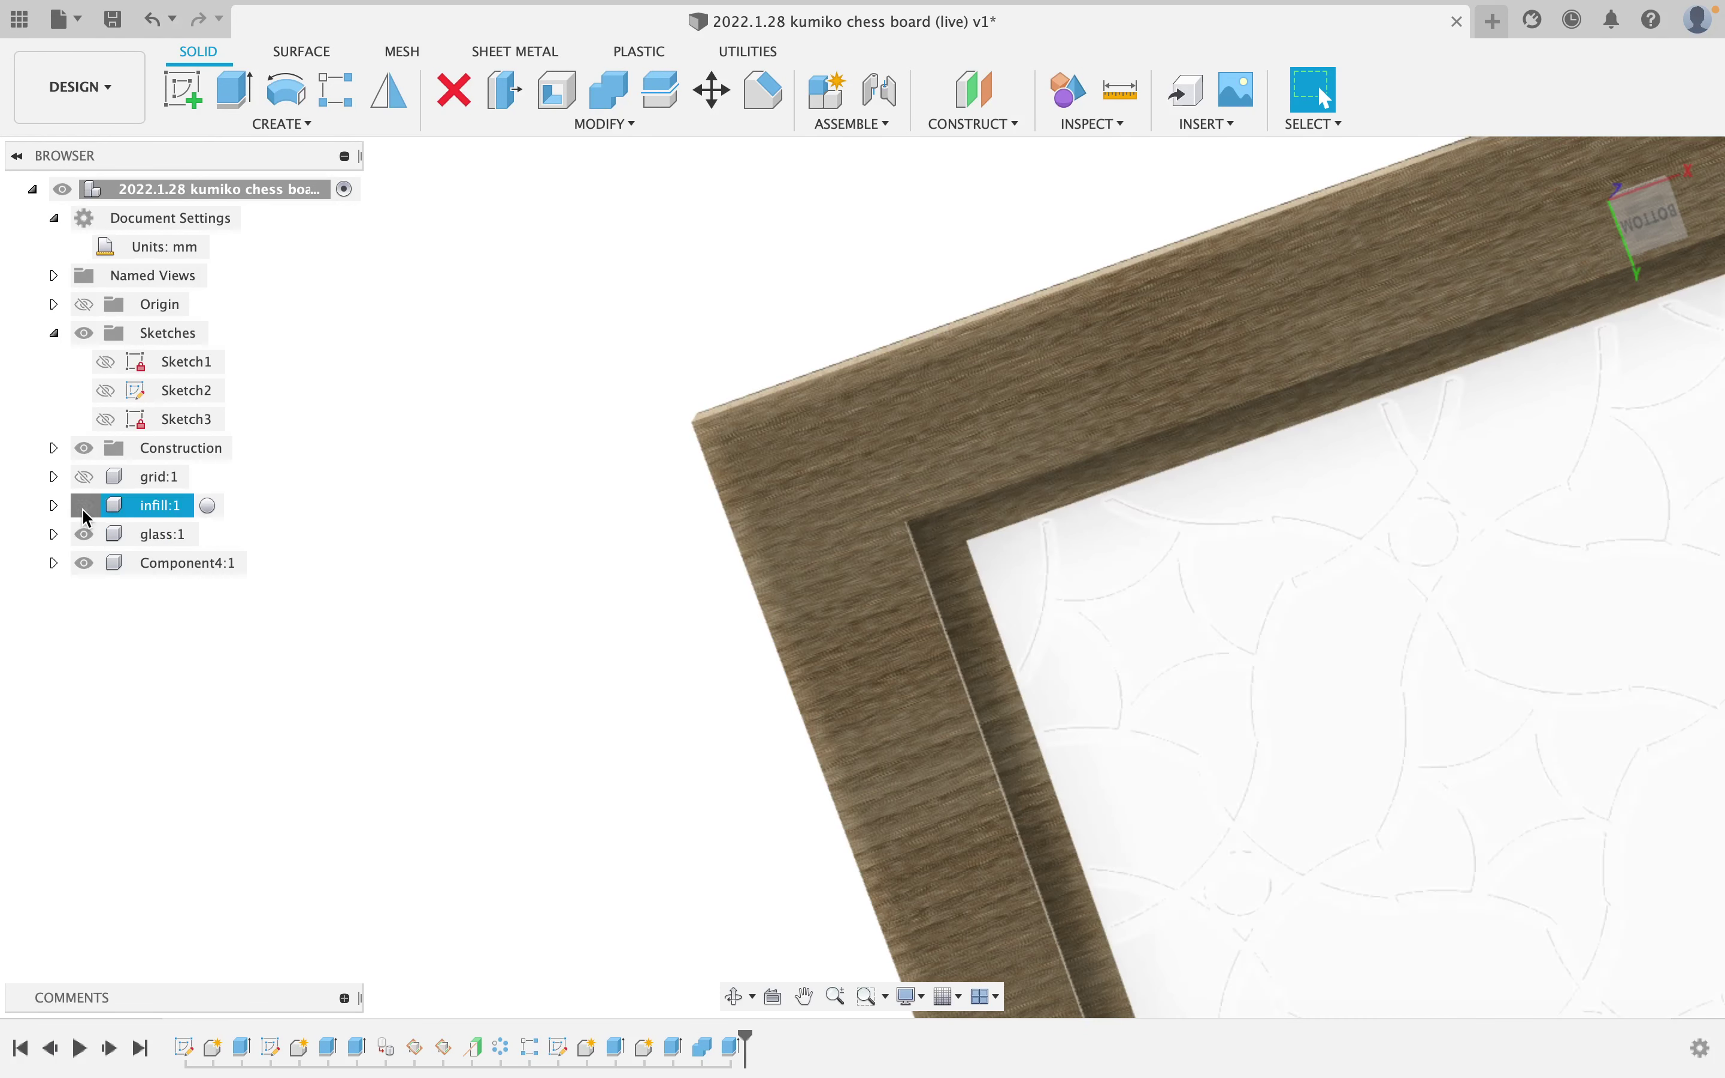
left_click(83, 506)
left_click(82, 477)
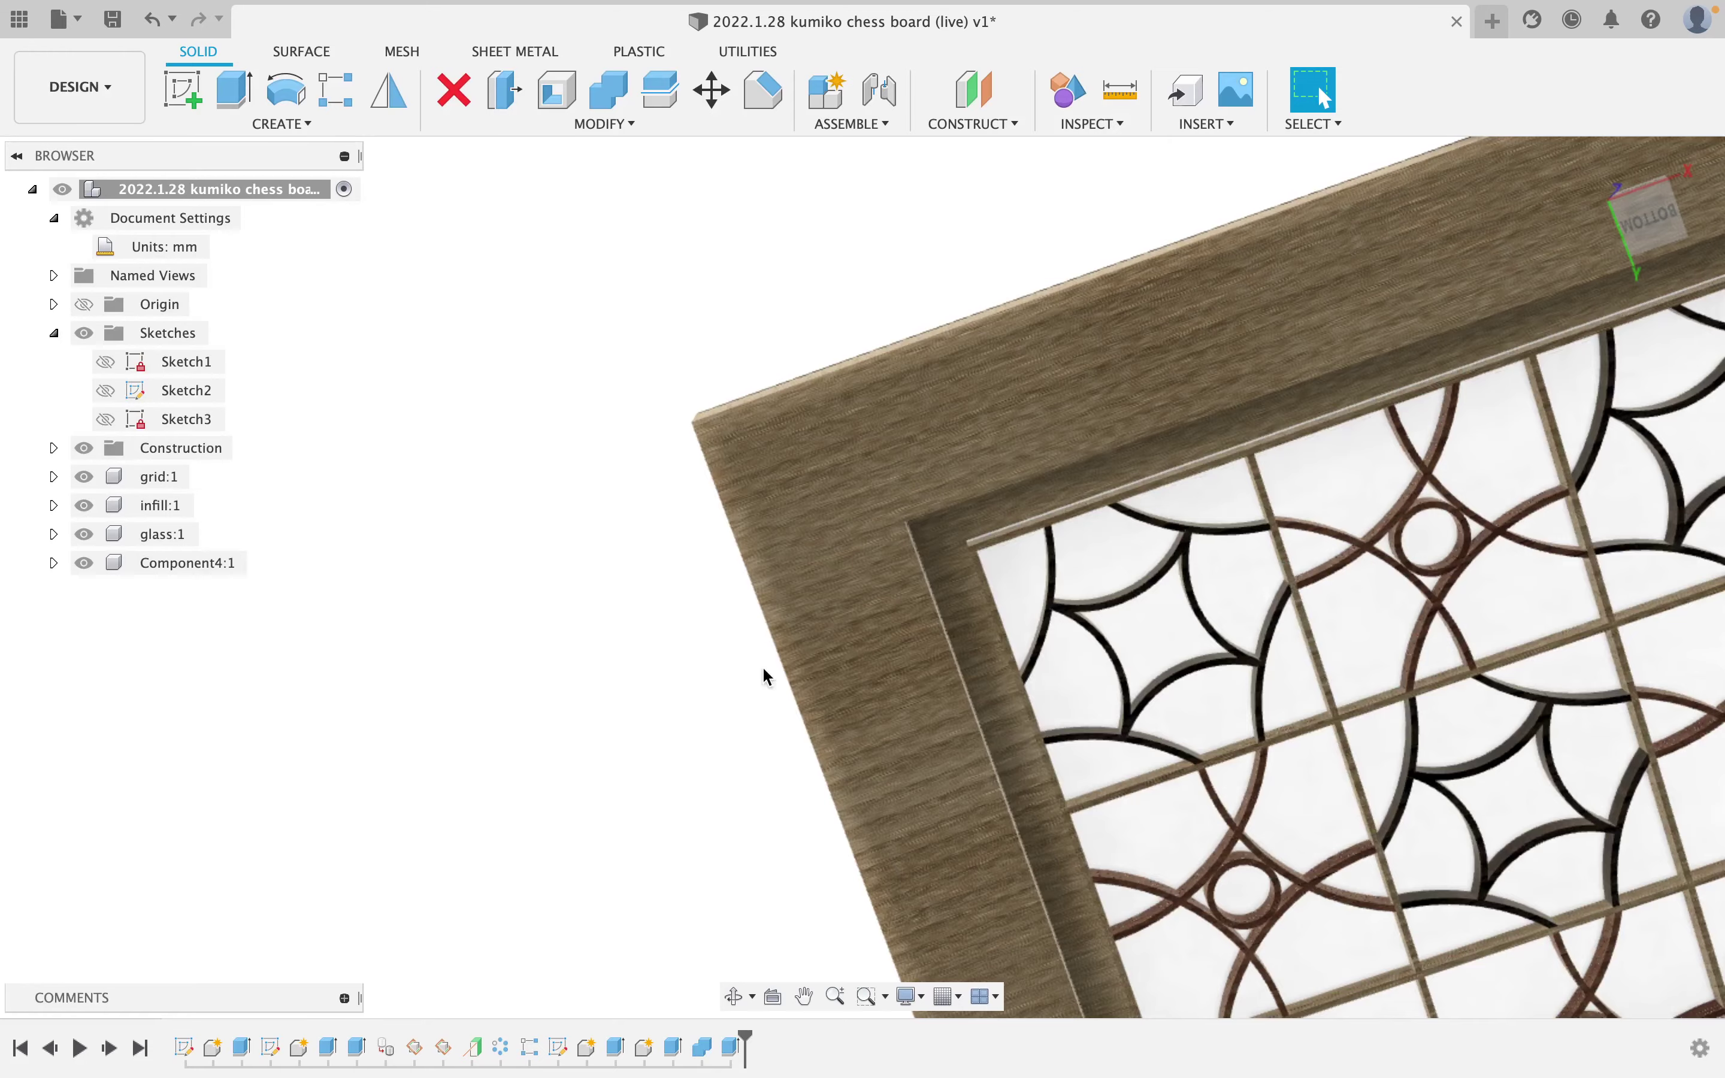
mouse_move(762, 666)
middle_mouse_down("shift")
mouse_move(1202, 801)
mouse_move(1173, 845)
mouse_move(1194, 877)
mouse_move(1187, 835)
mouse_move(1099, 770)
mouse_move(1144, 762)
mouse_move(627, 698)
middle_mouse_up("shift")
scroll(1067, 658, "down", 5)
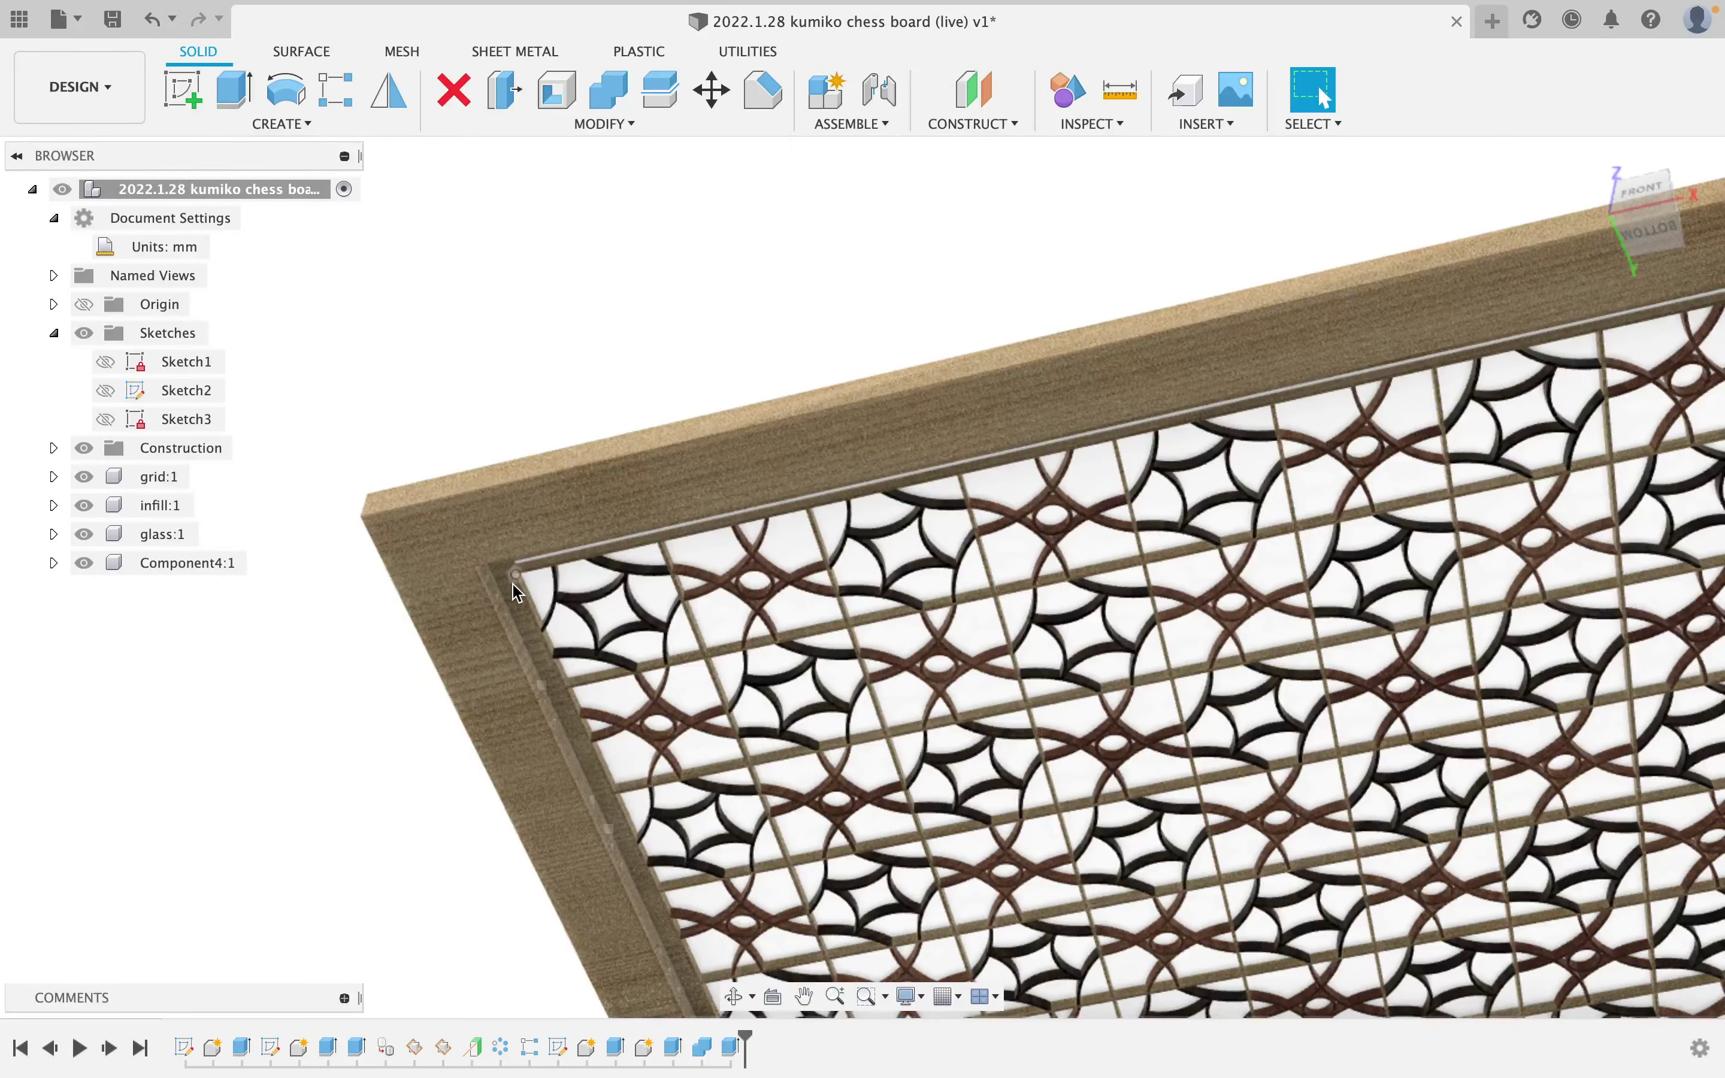
scroll(531, 621, "down", 5)
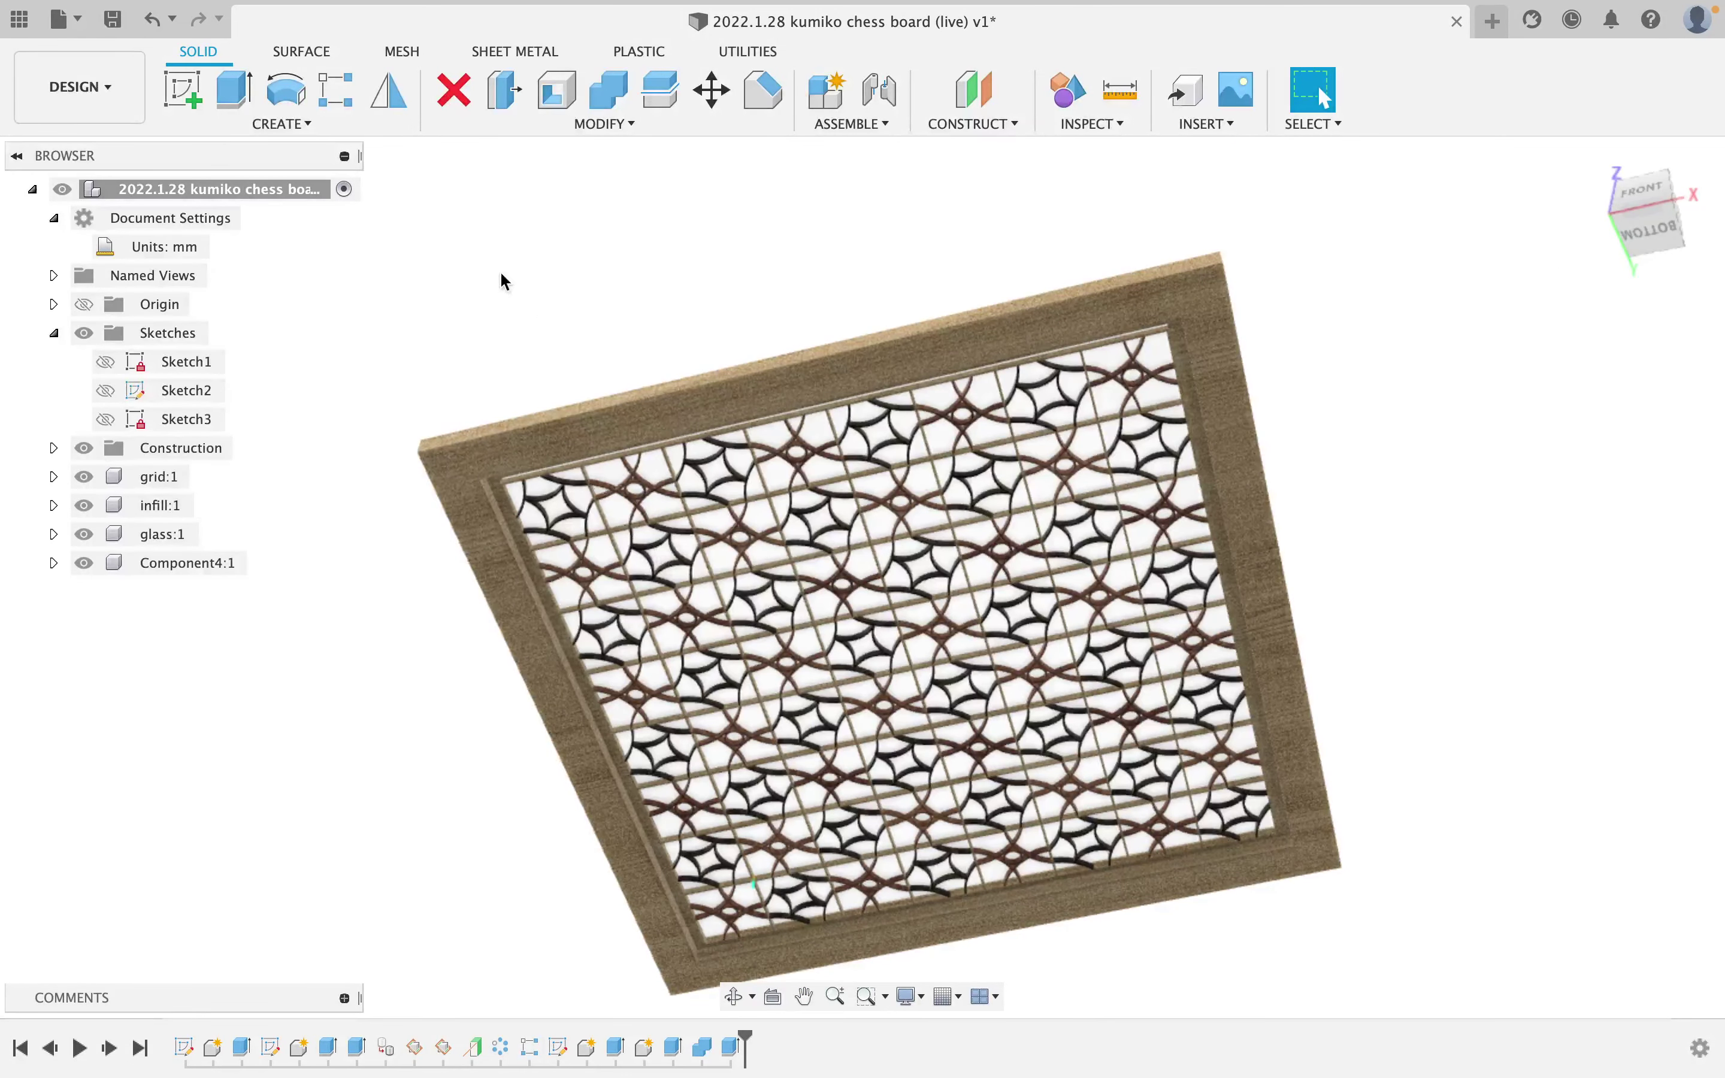
Hide the grid and infill components and extrude the glass panel's underside face up to the frame's underside as a new component.
left_click(83, 476)
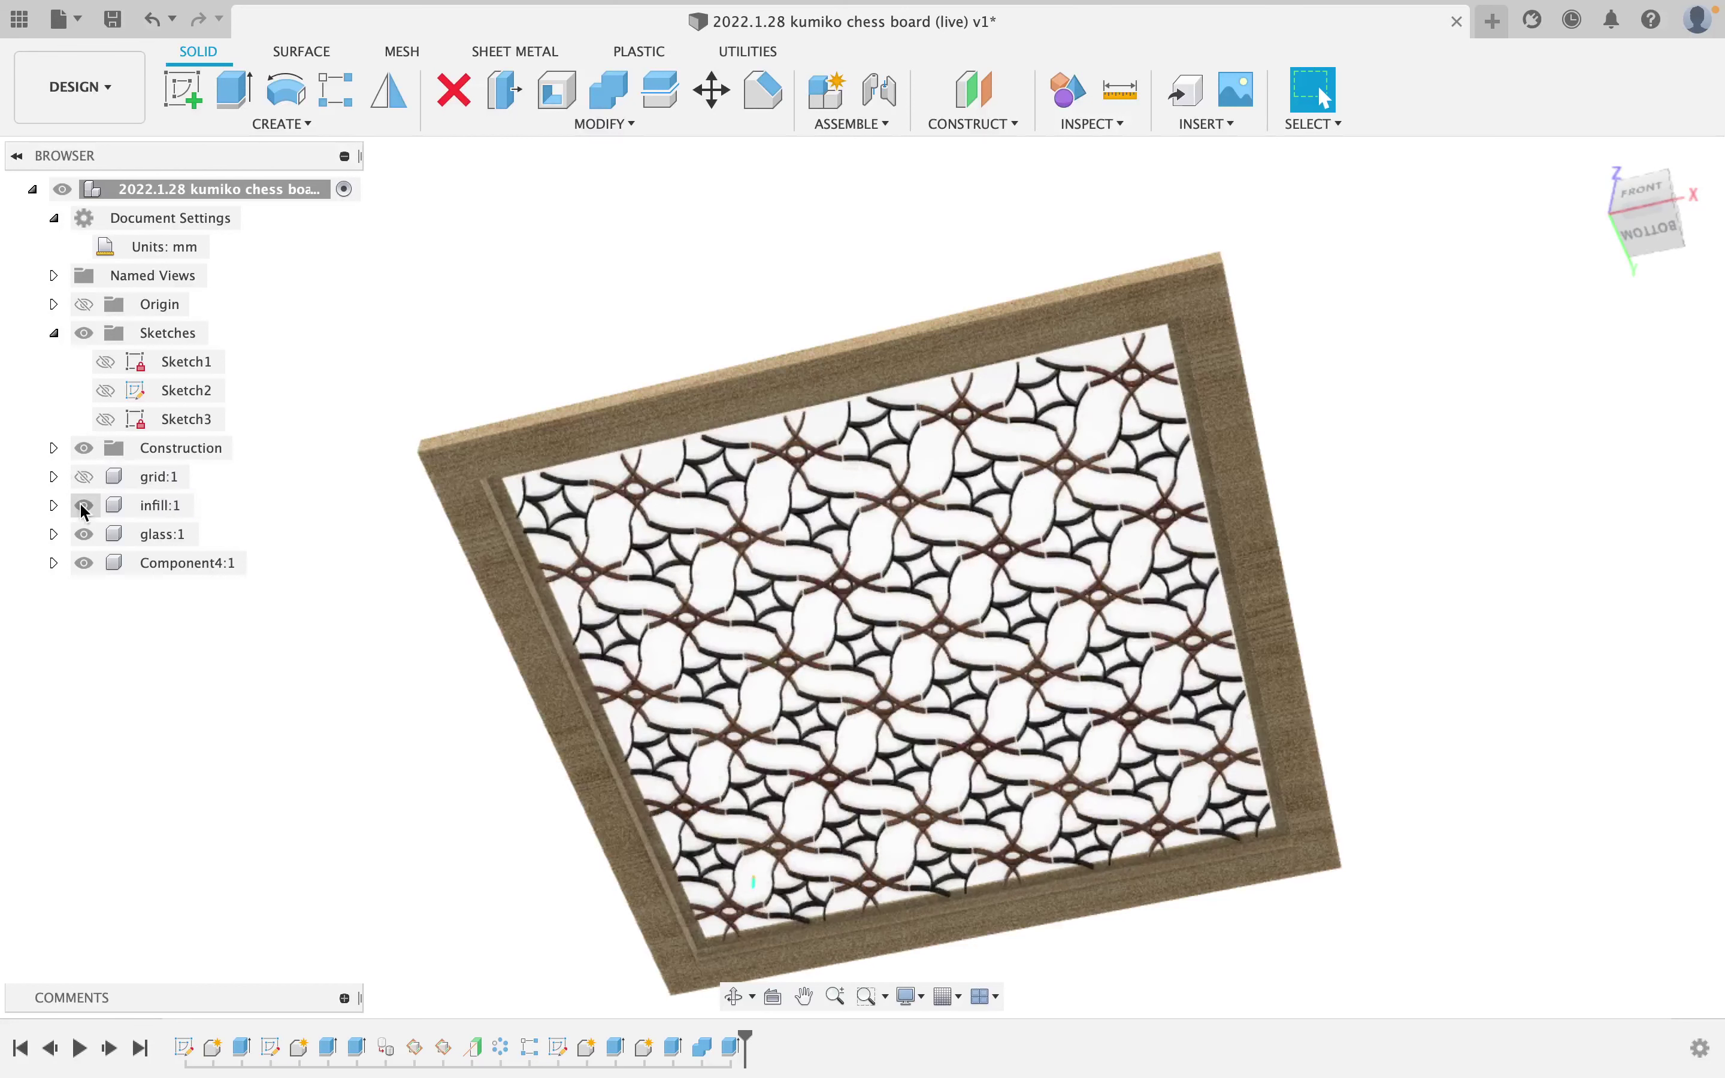
left_click(83, 505)
left_click(236, 102)
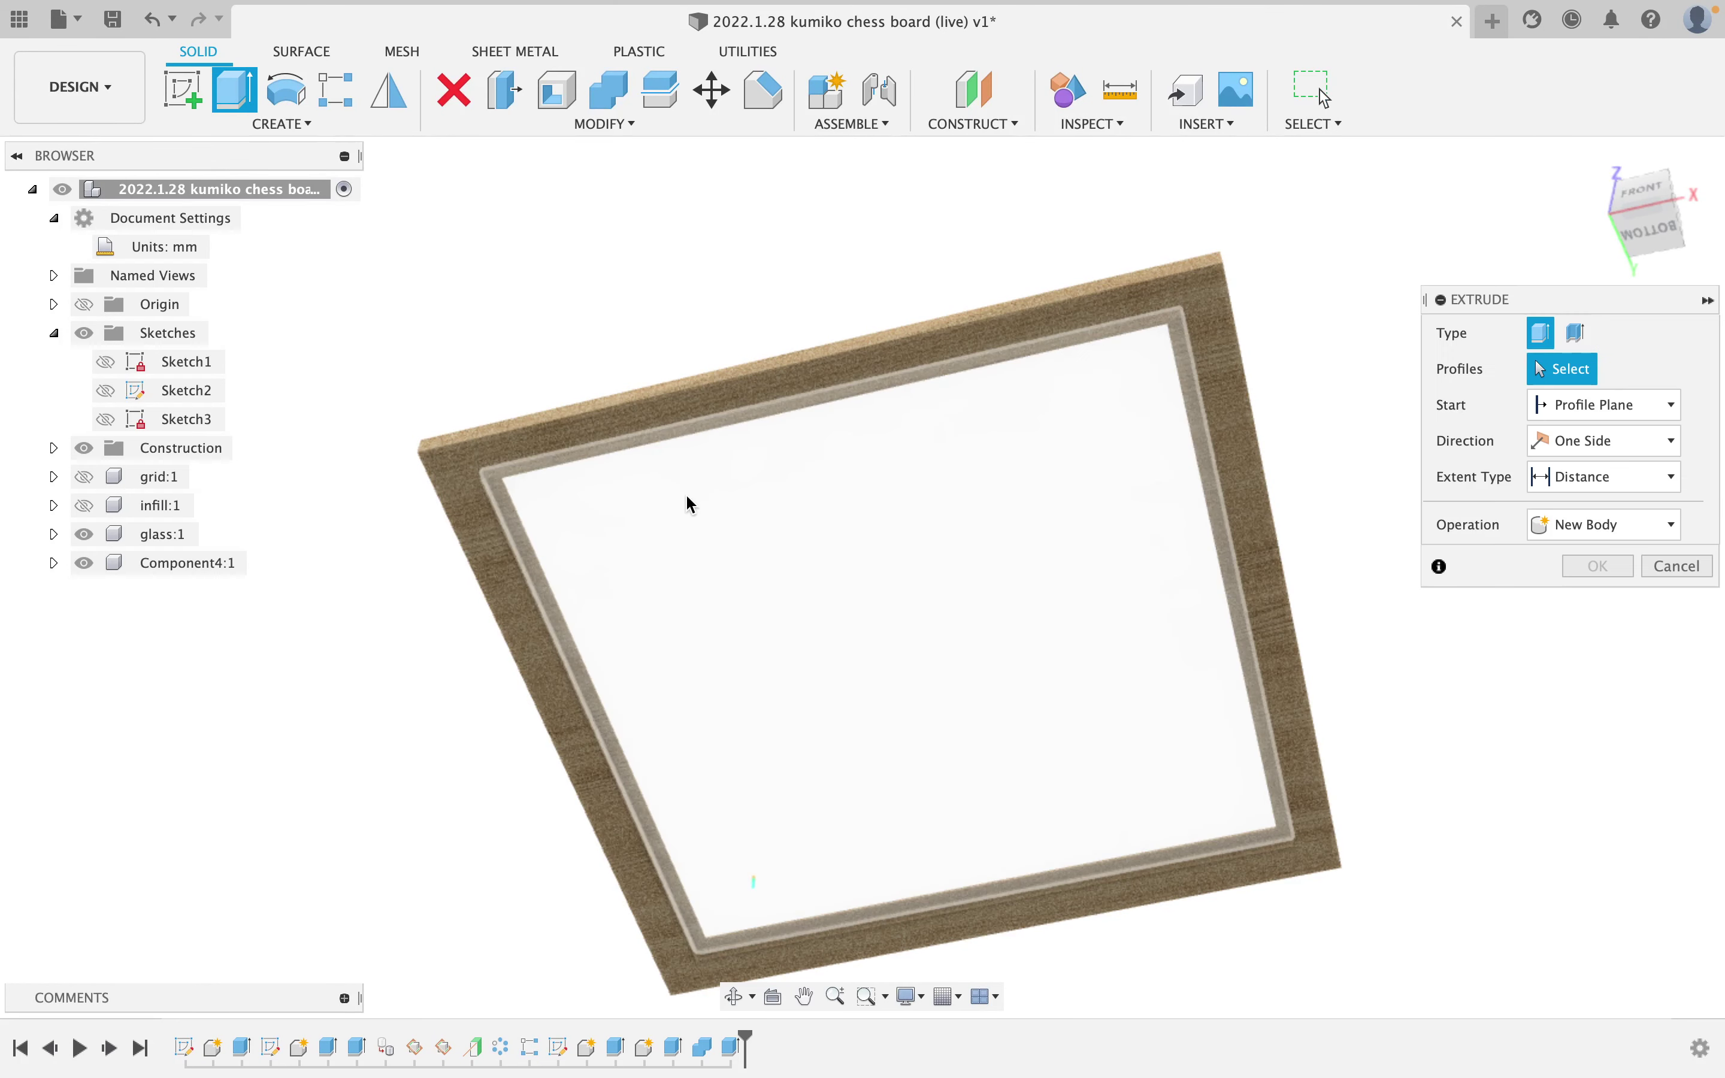
left_click(701, 525)
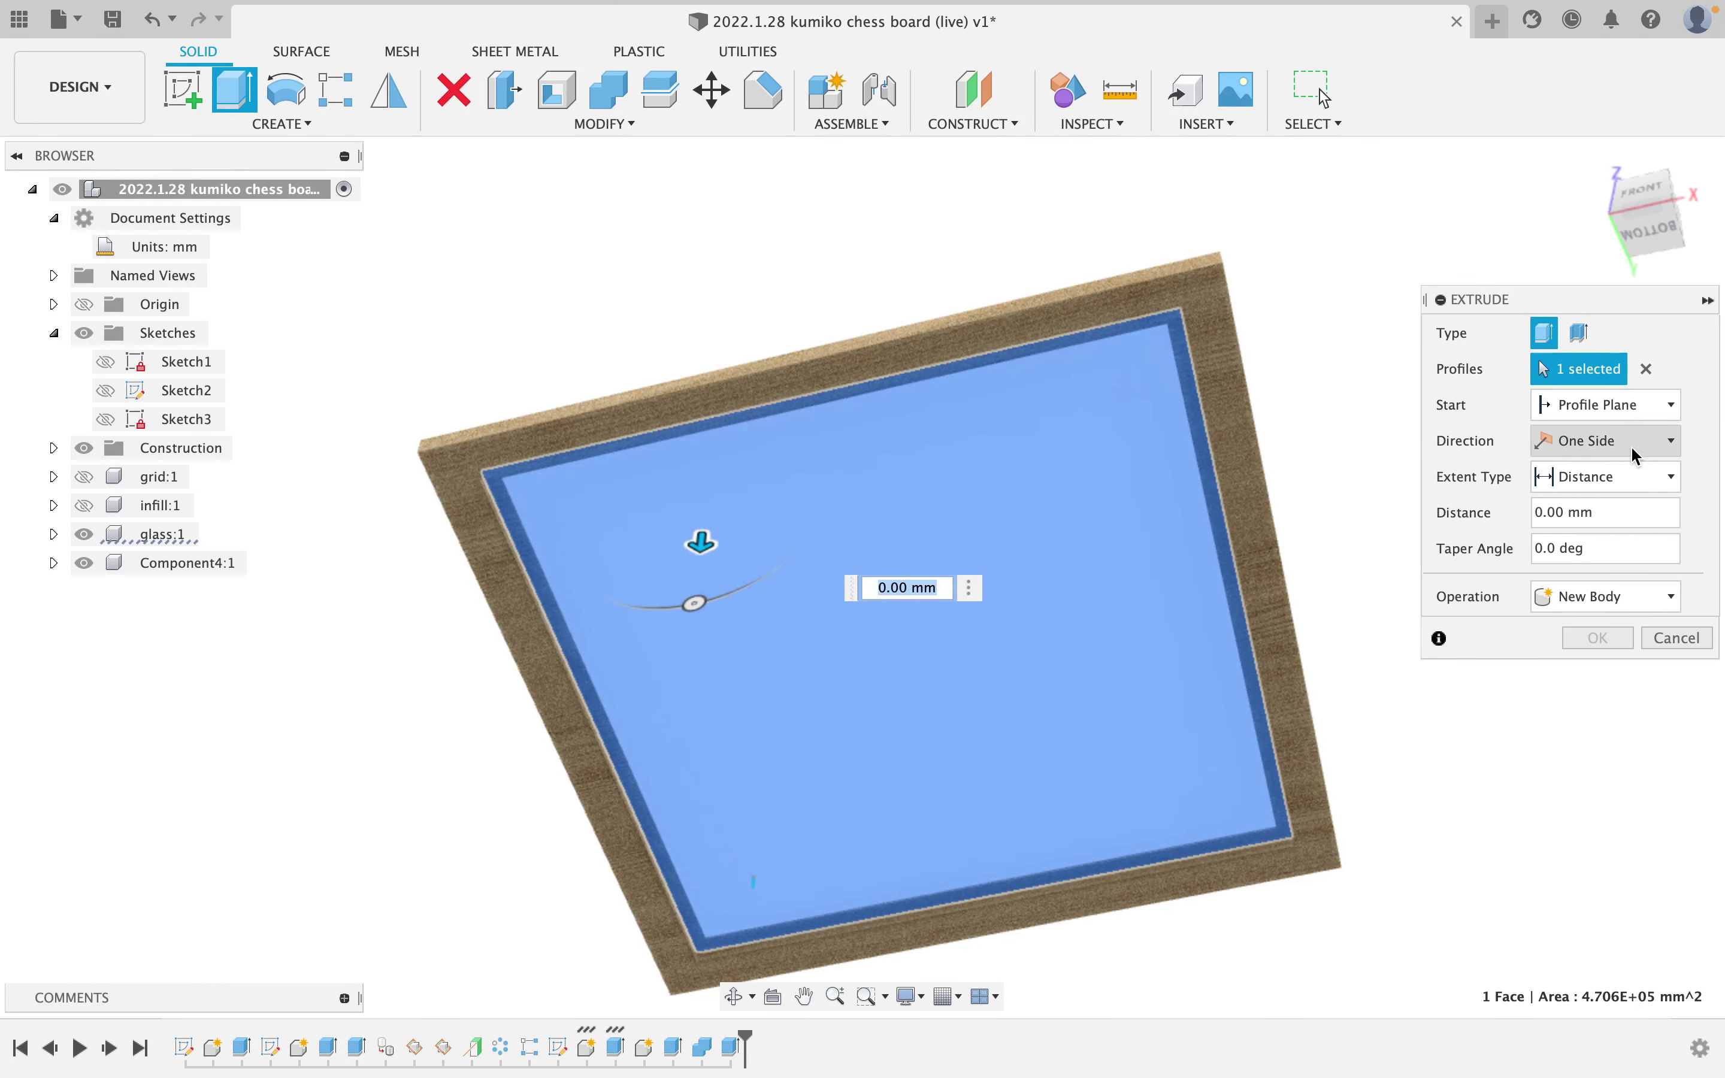
left_click(1604, 476)
left_click(1583, 528)
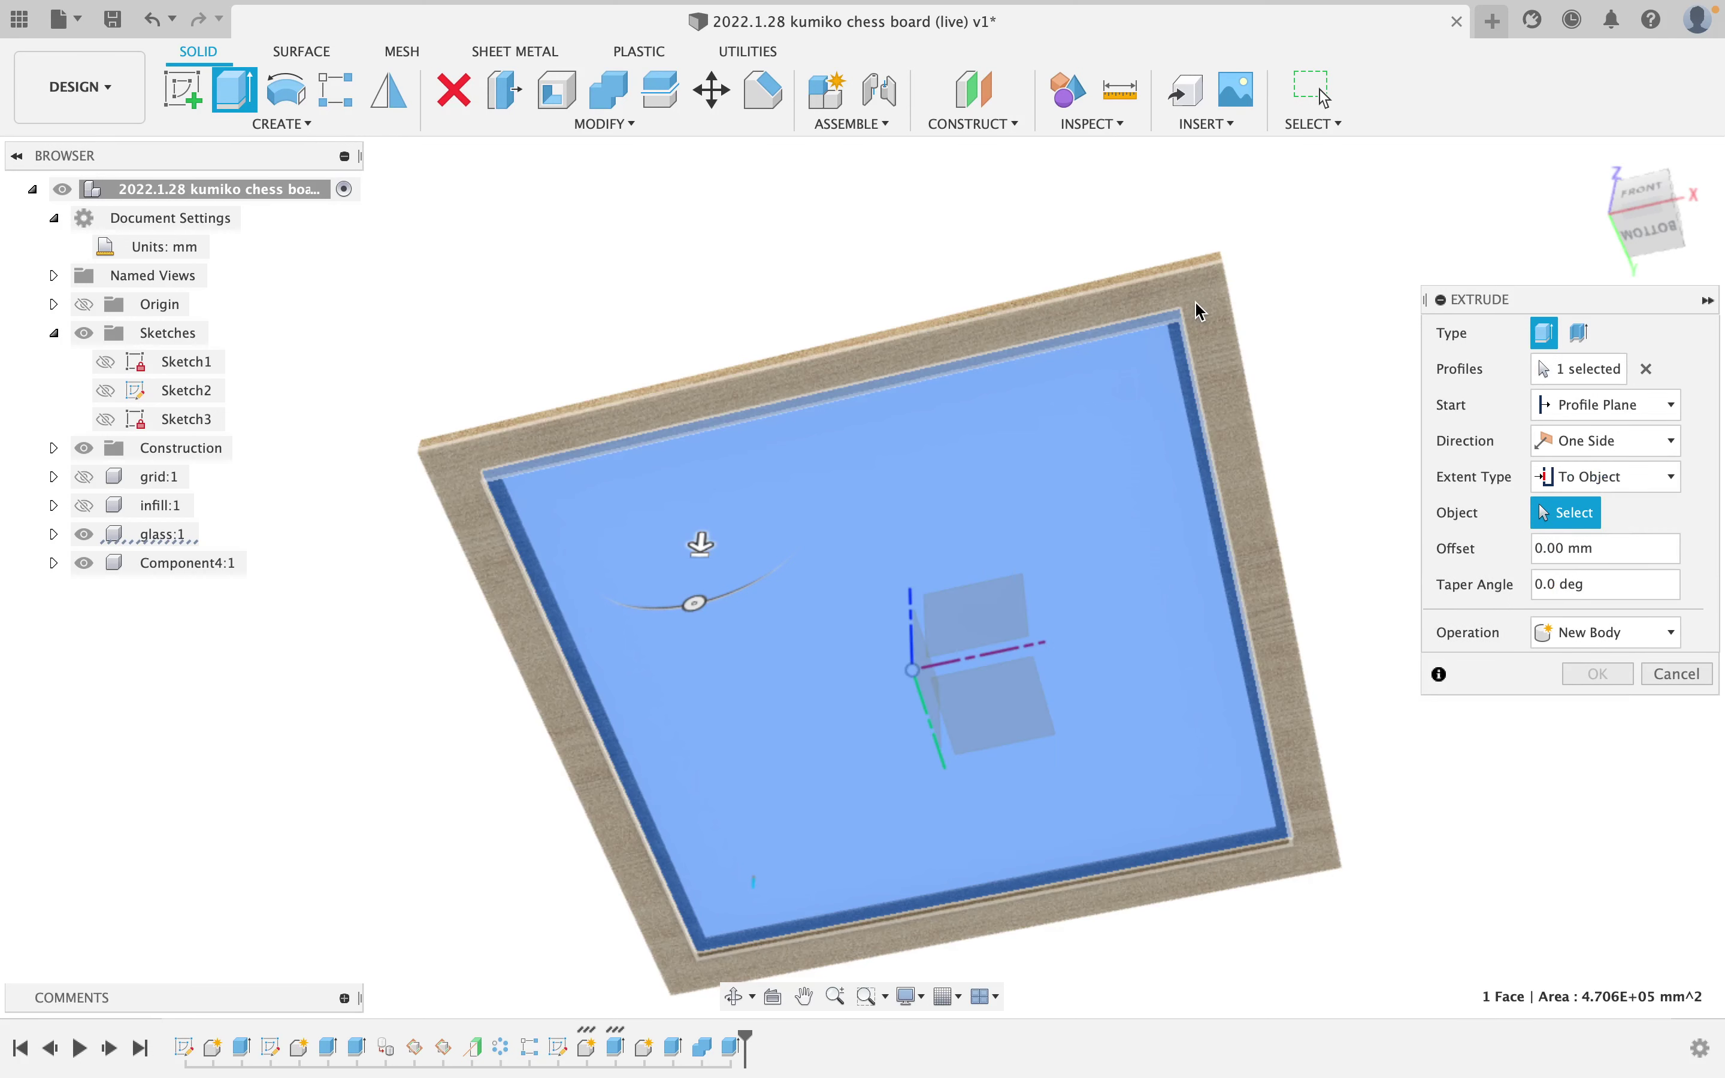
left_click(1196, 302)
left_click(1635, 670)
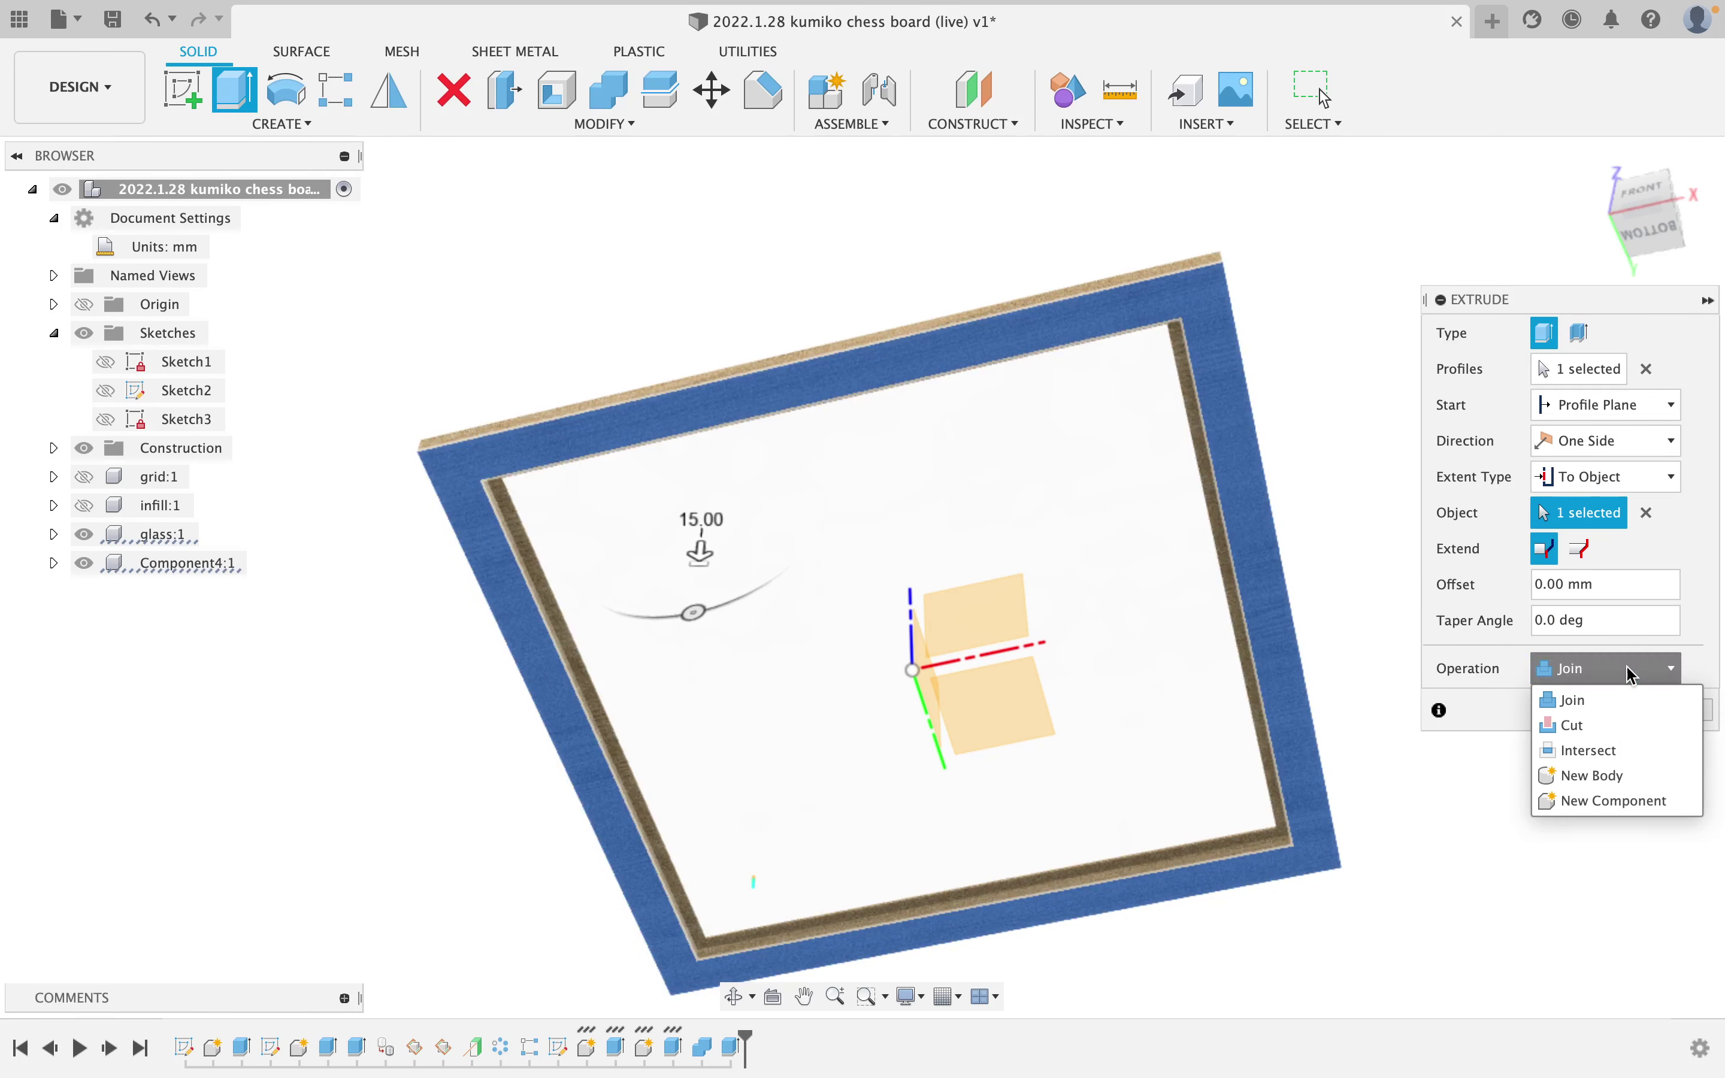
left_click(1612, 802)
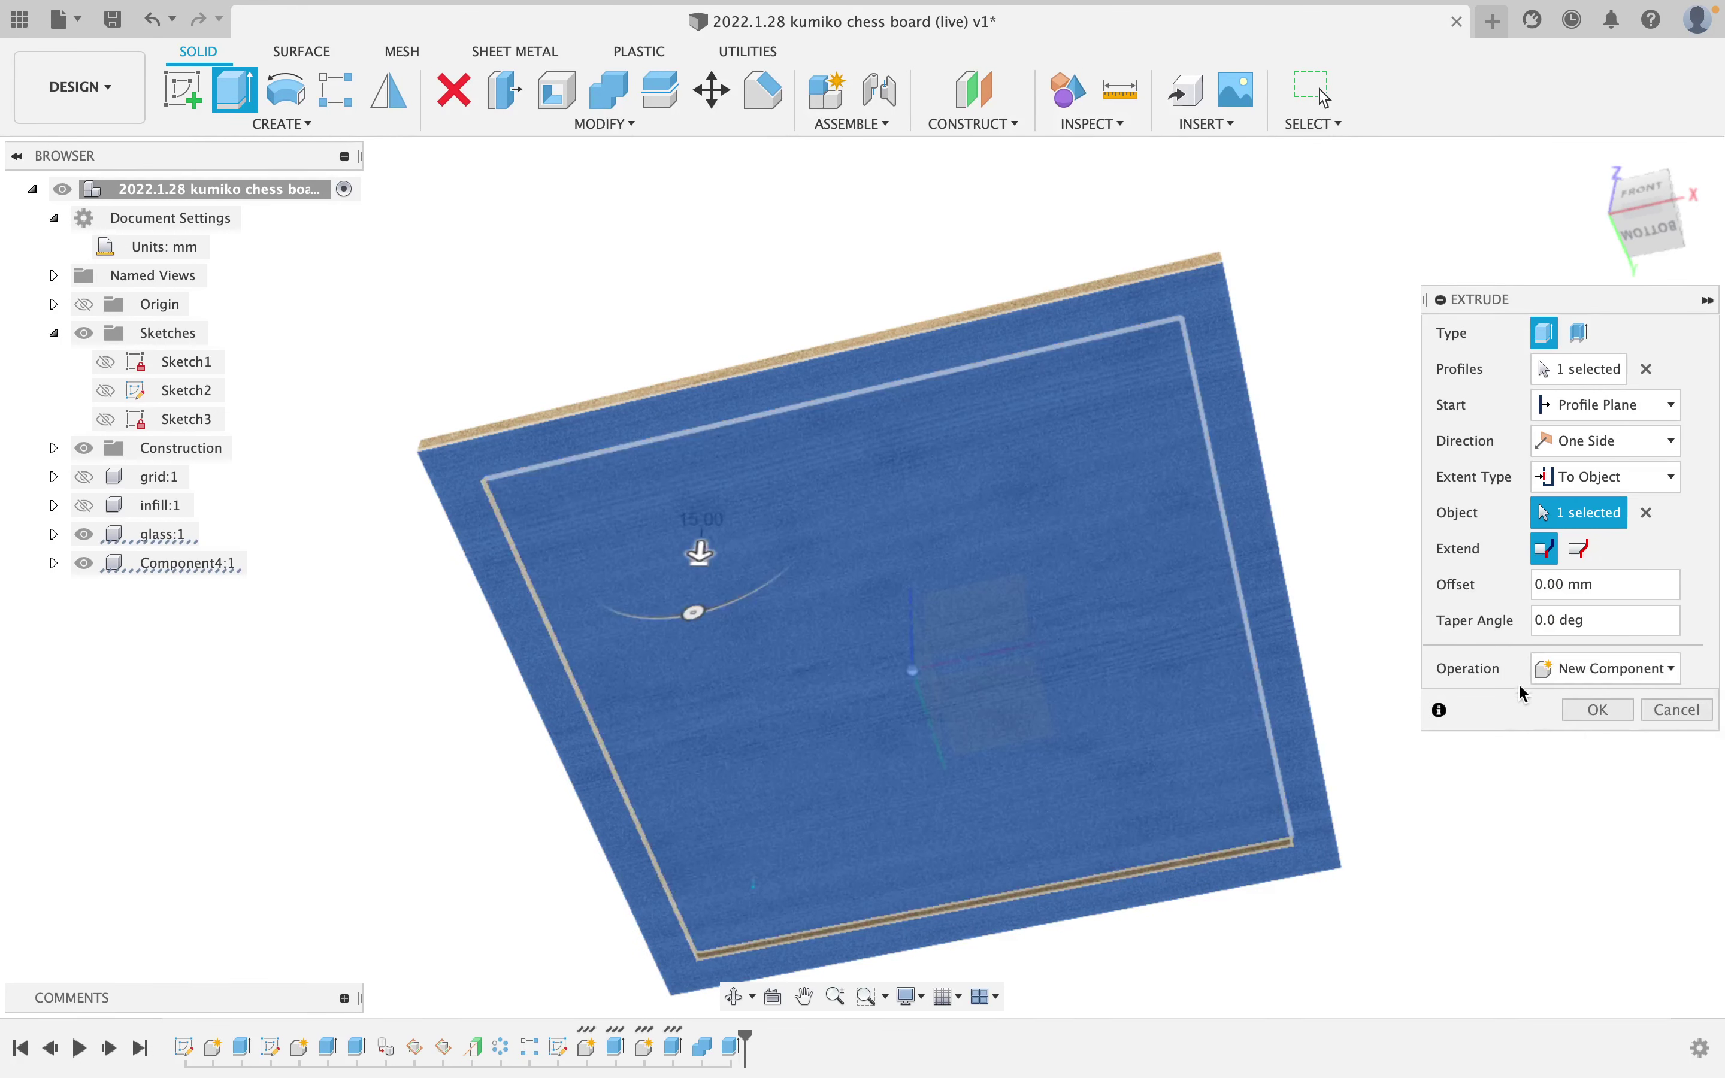
left_click(1614, 713)
Edit the backing panel's extrusion so that it starts at a 7 mm offset from the profile plane.
scroll(953, 644, "down", 5)
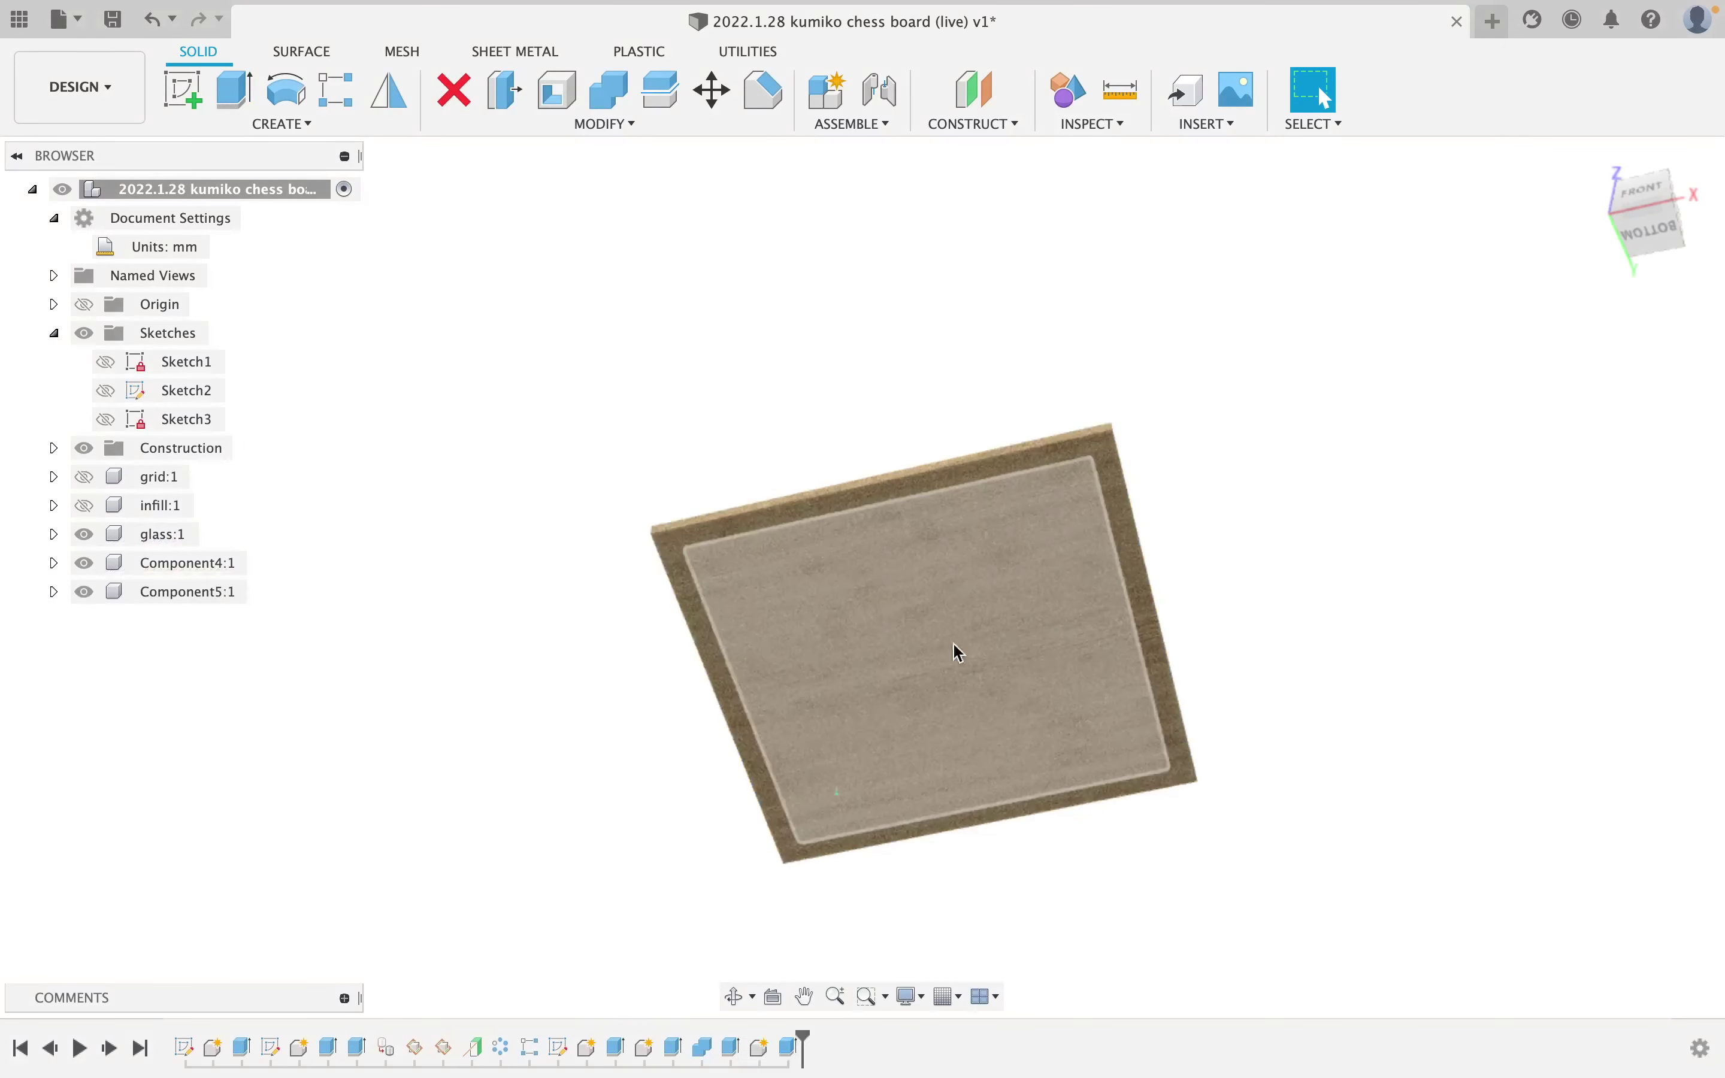
middle_click_drag(894, 599, 941, 737, "shift")
scroll(935, 730, "up", 5)
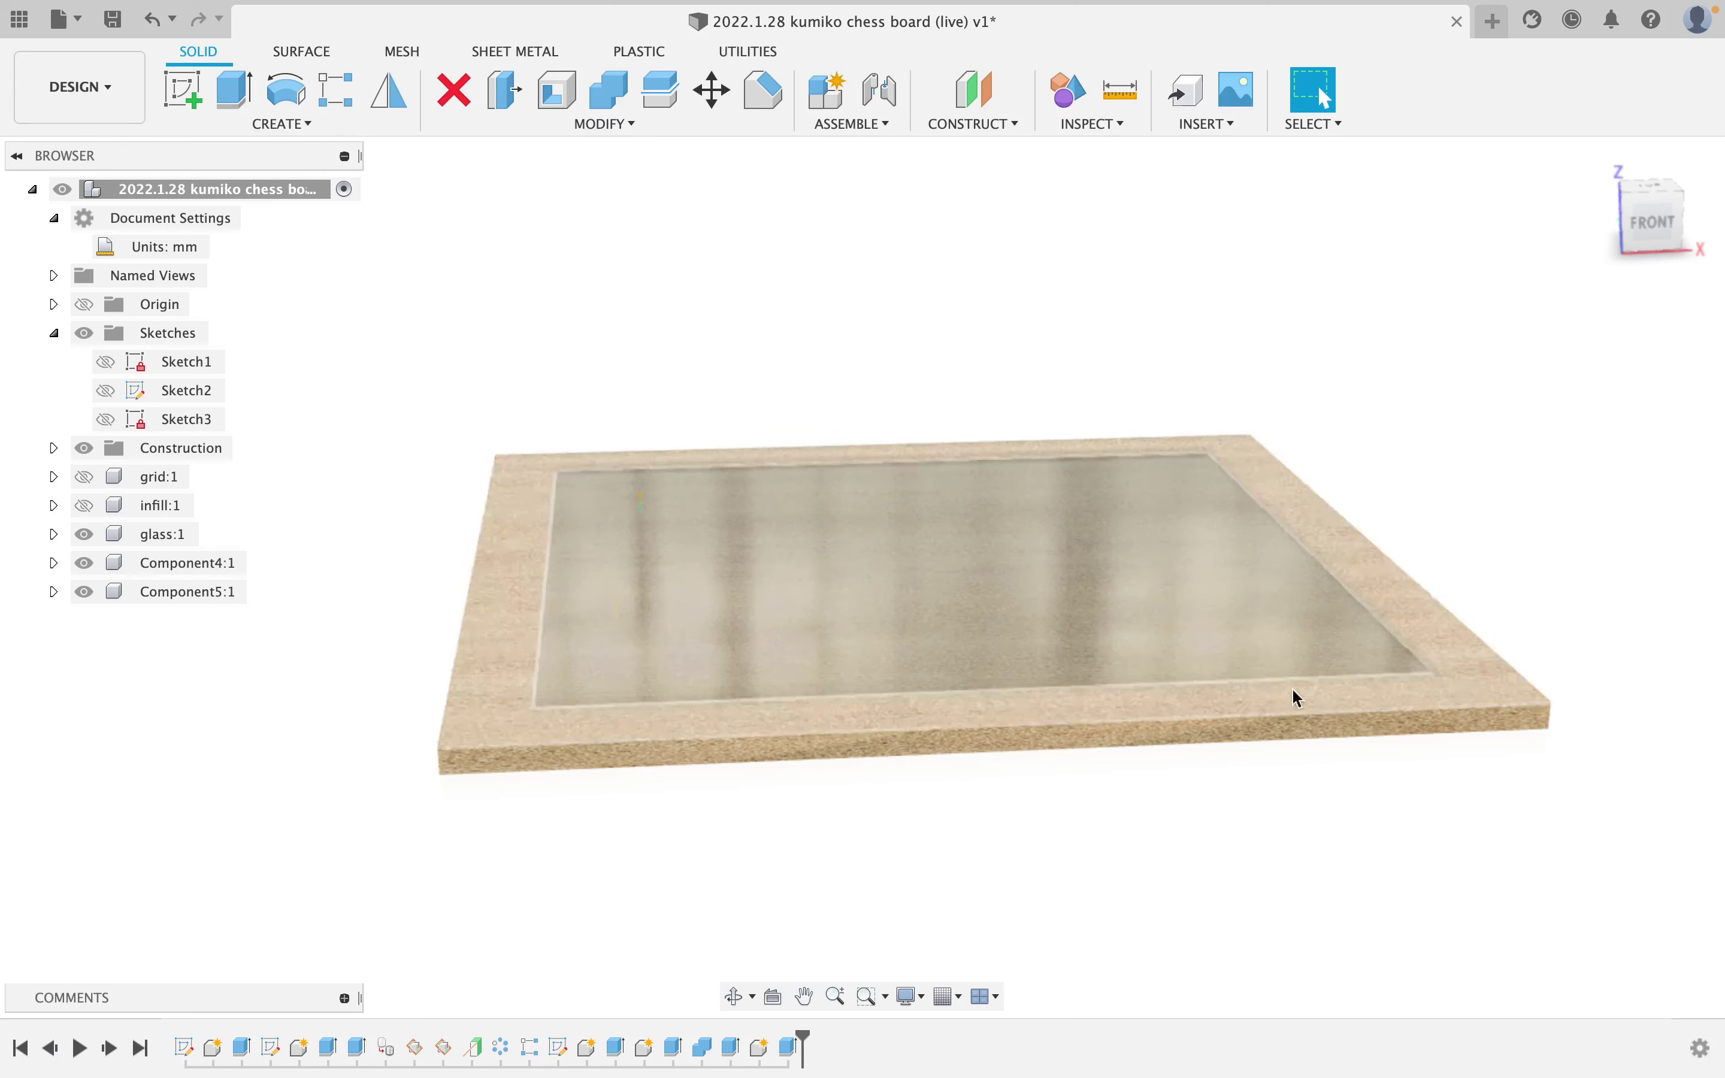
scroll(710, 640, "down", 3)
middle_click_drag(616, 671, 749, 794, "shift")
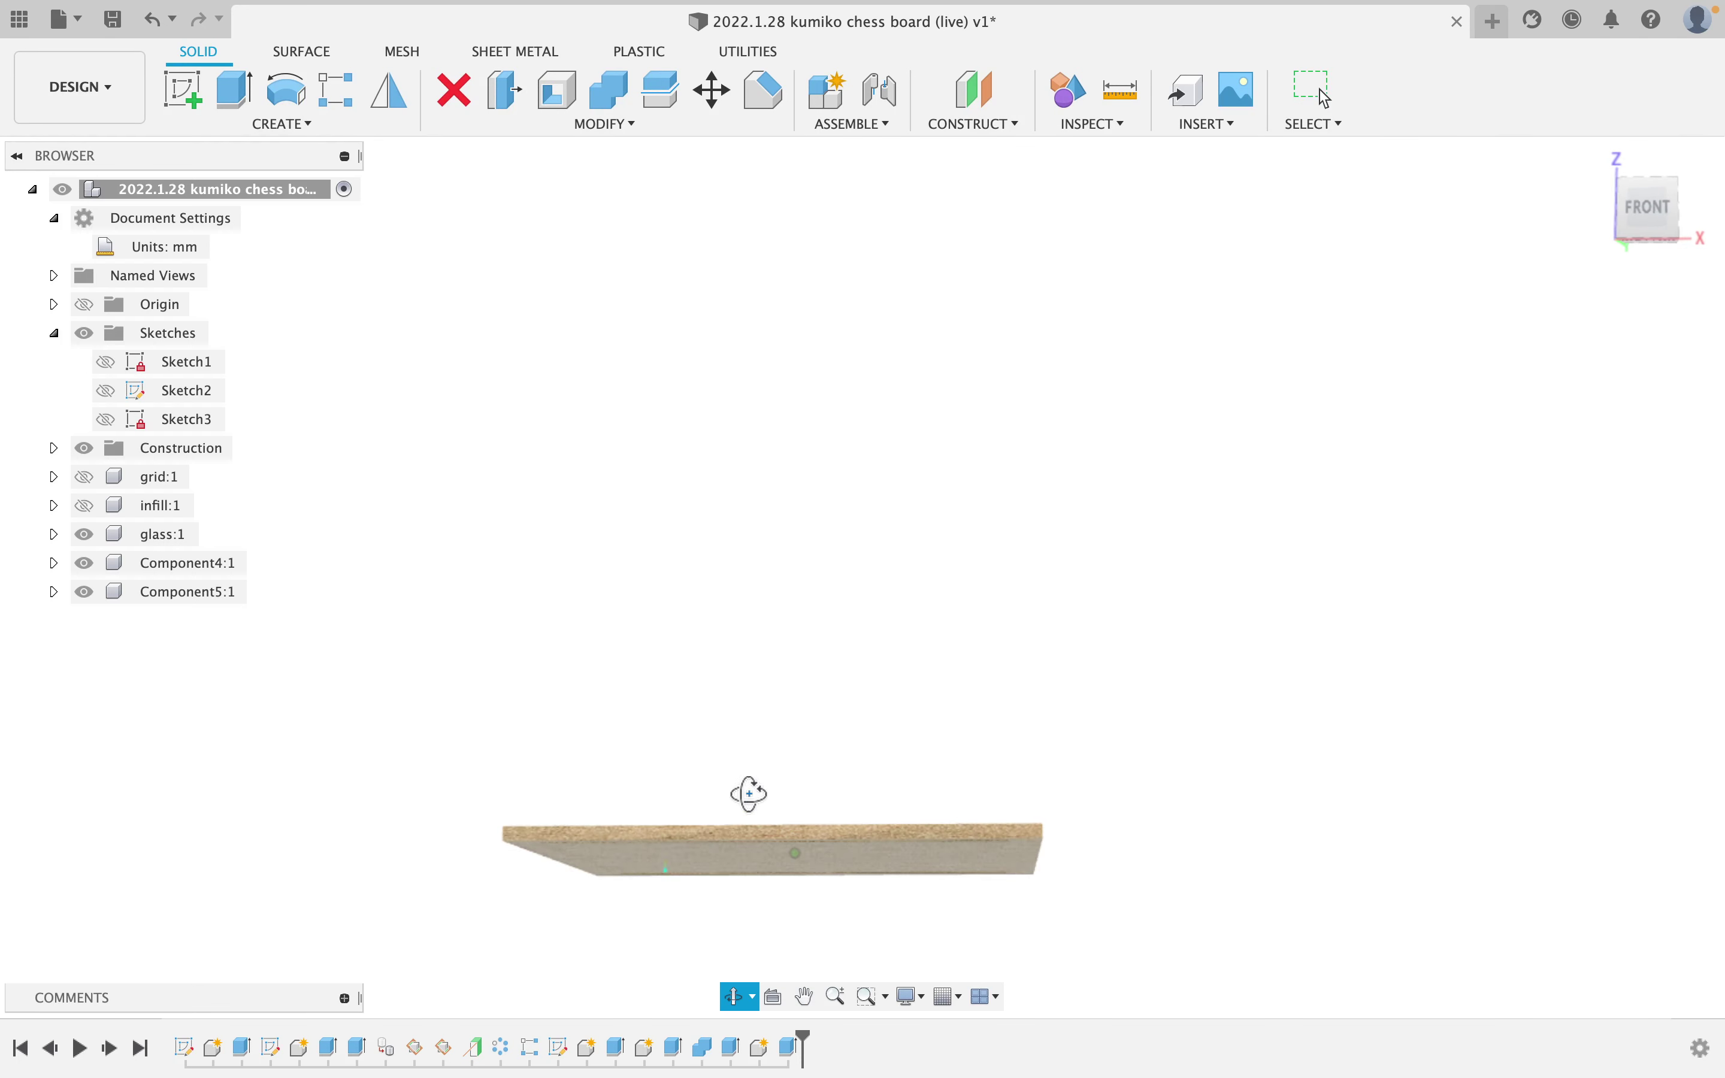
right_click(788, 1048)
left_click(845, 831)
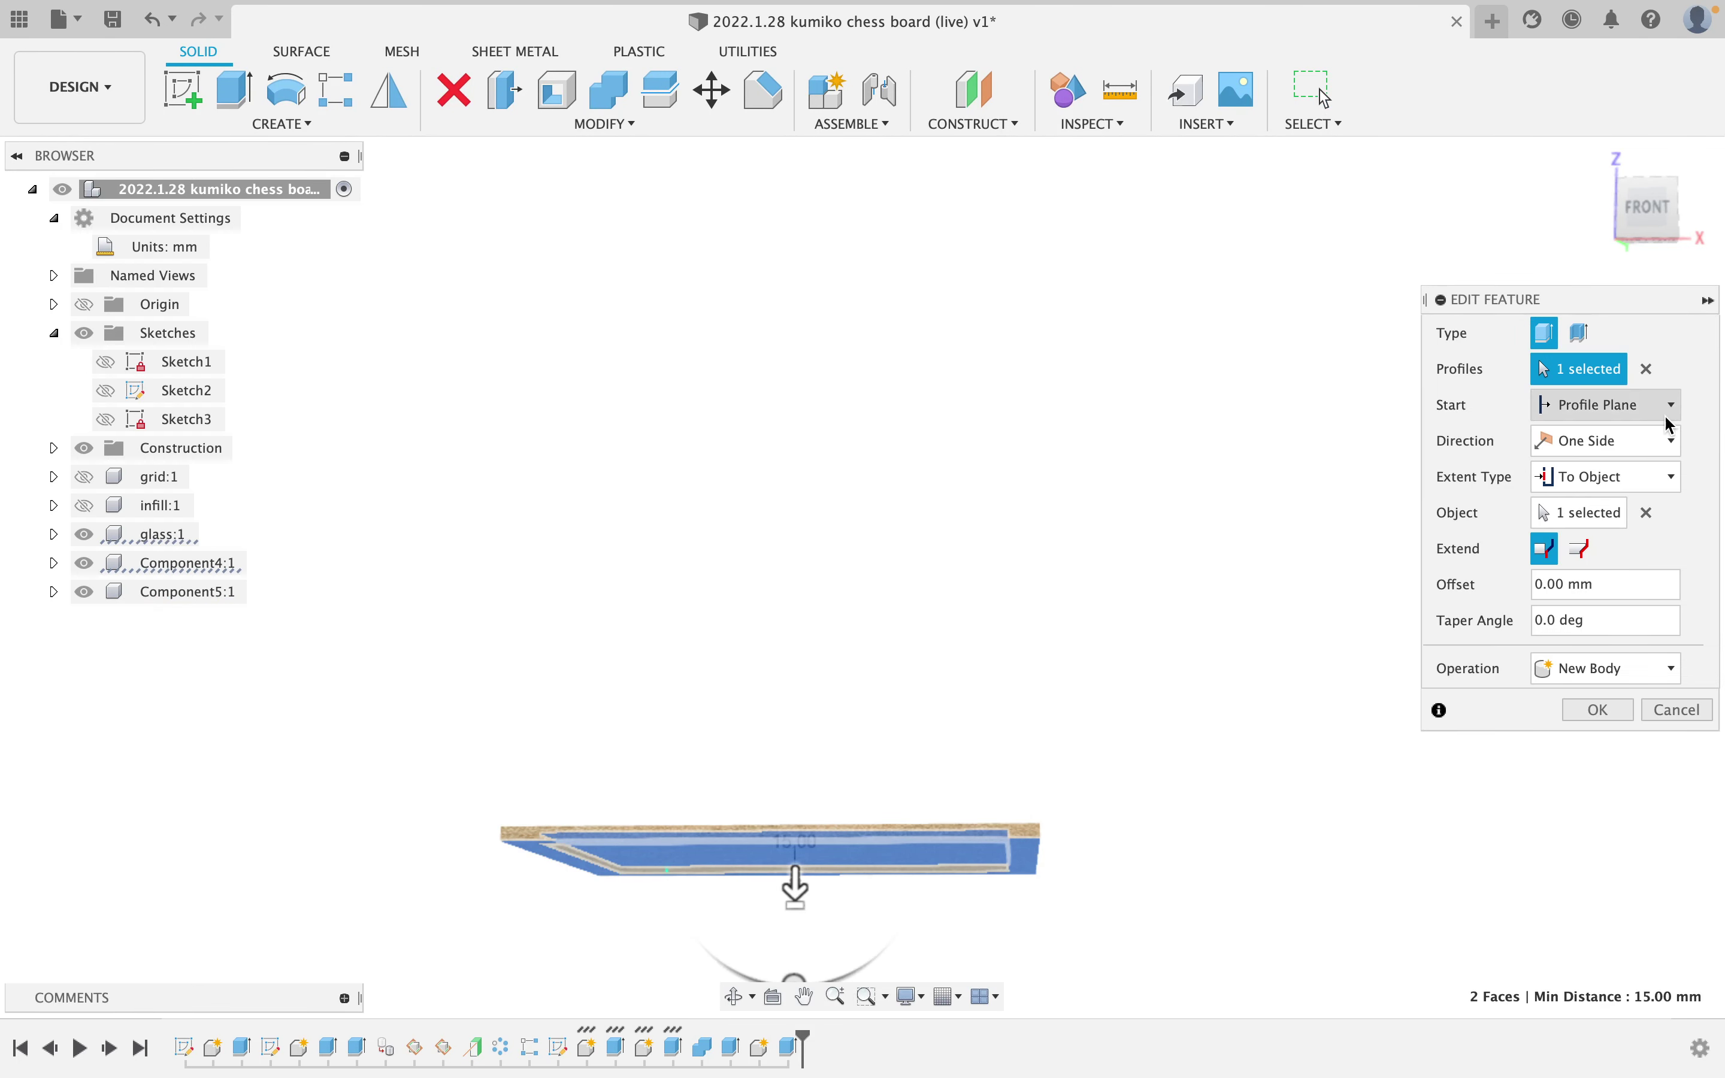
left_click(1636, 419)
left_click(1568, 458)
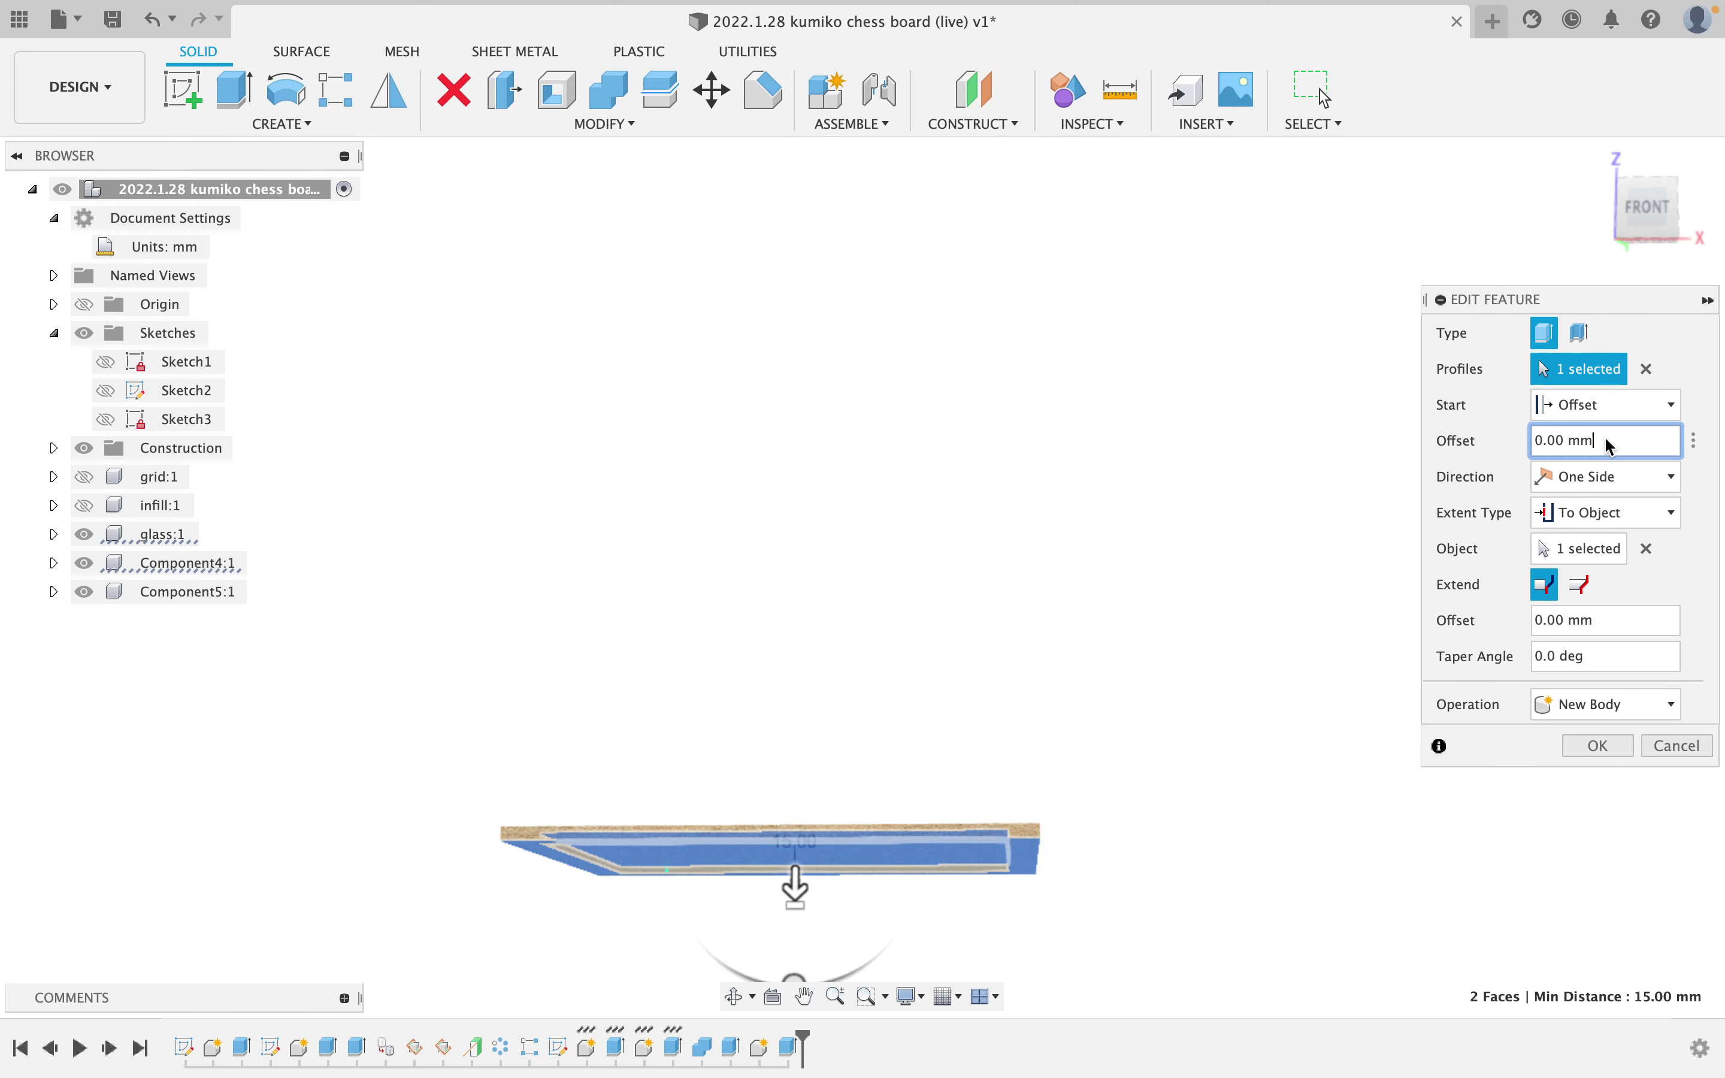
type("7")
left_click(1599, 746)
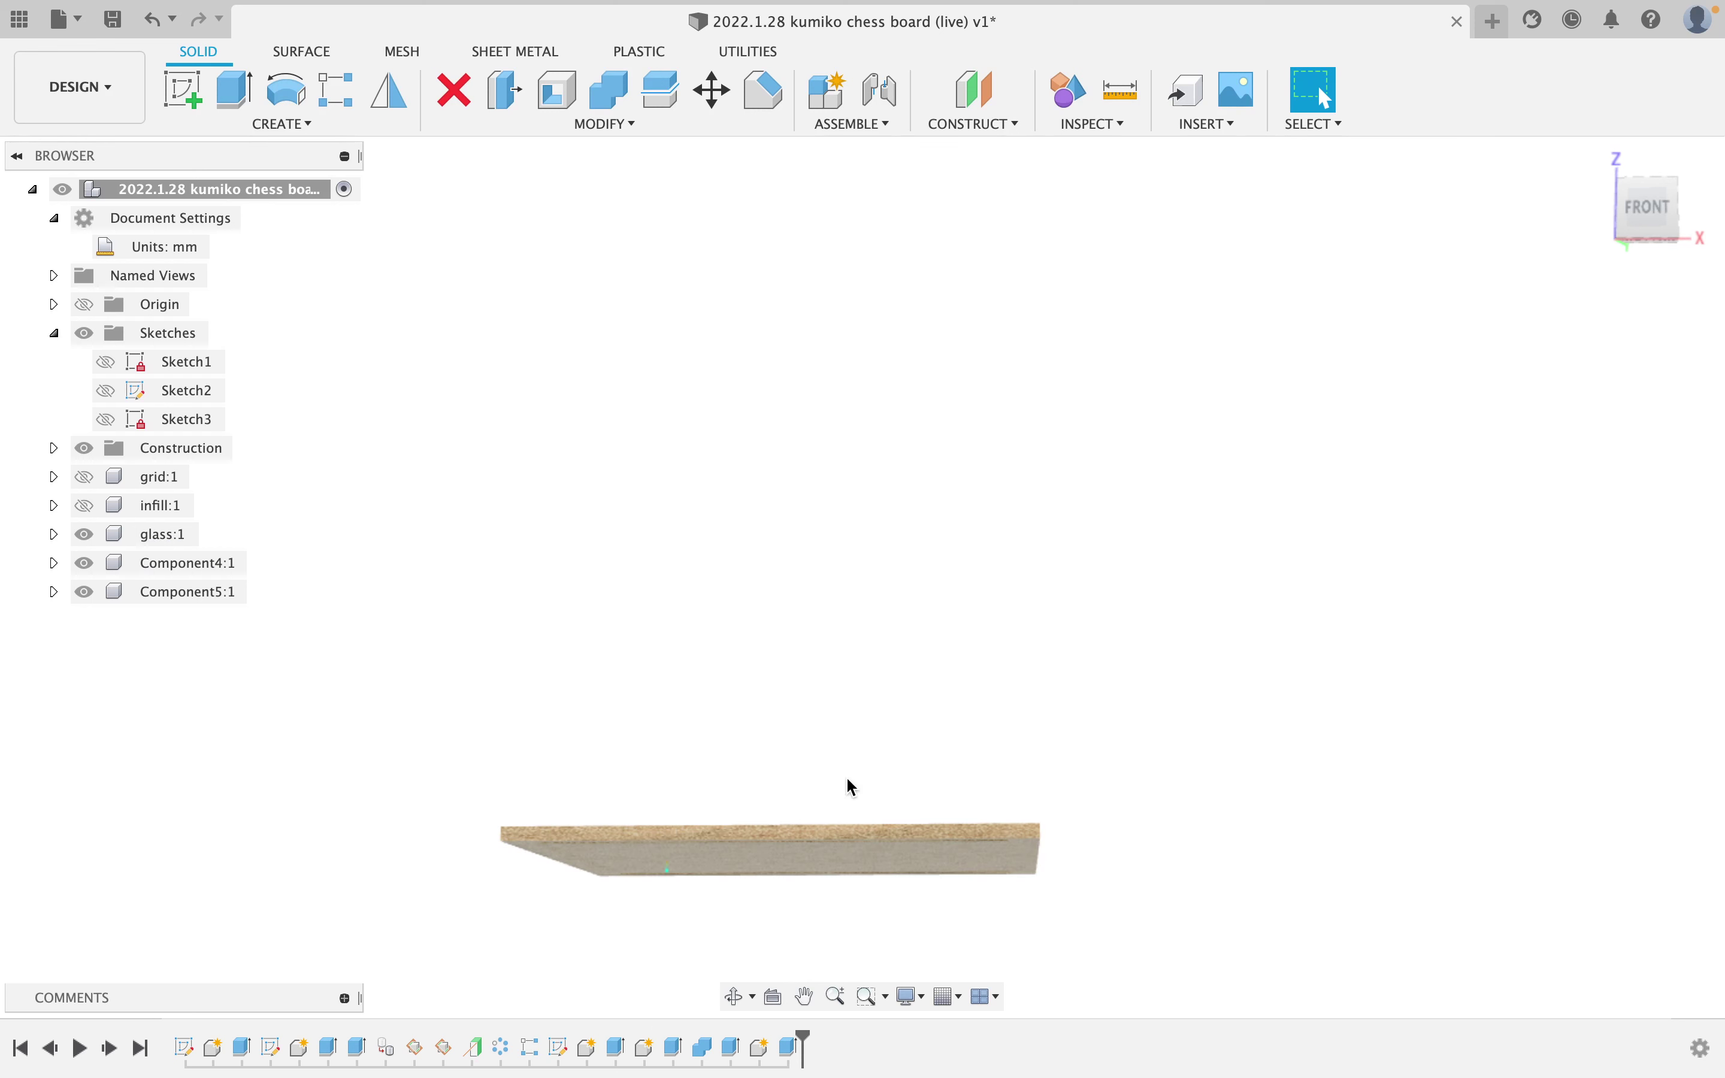
Show the infill and grid components again and inspect the board from above with the backing panel in place.
middle_click_drag(578, 874, 634, 902, "shift")
key("Escape")
scroll(655, 868, "up", 5)
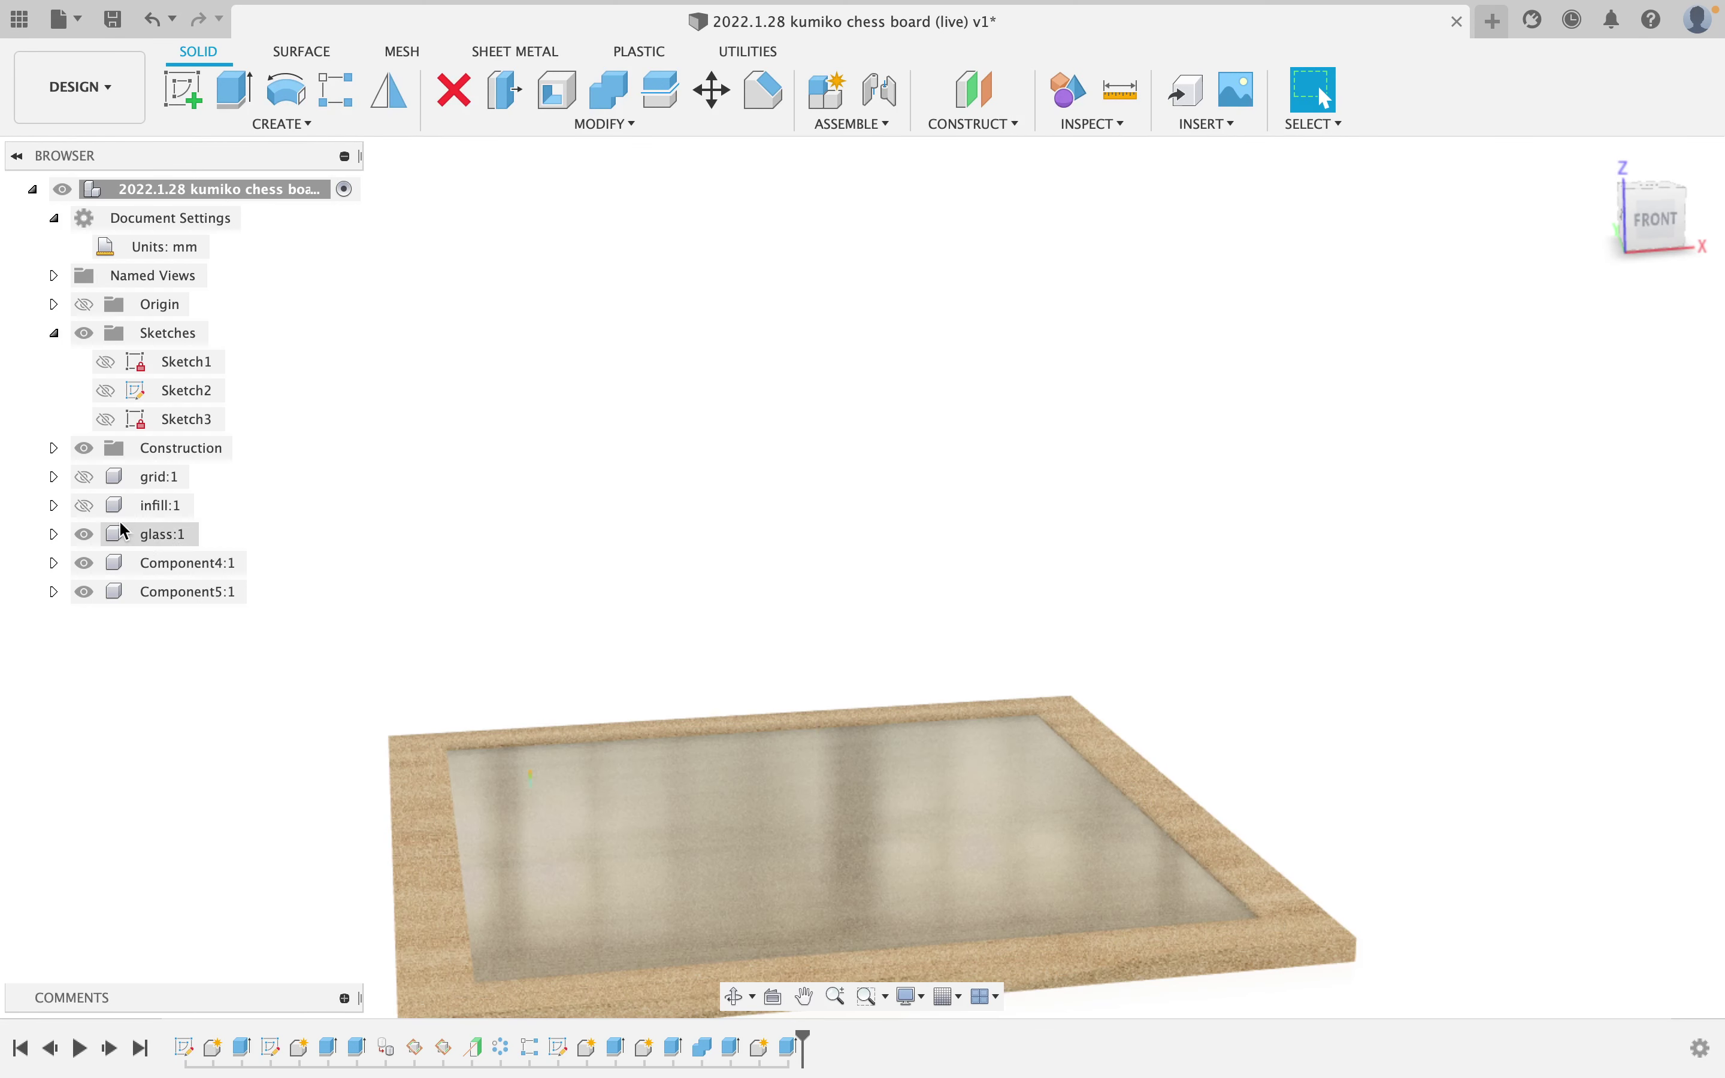
left_click(84, 505)
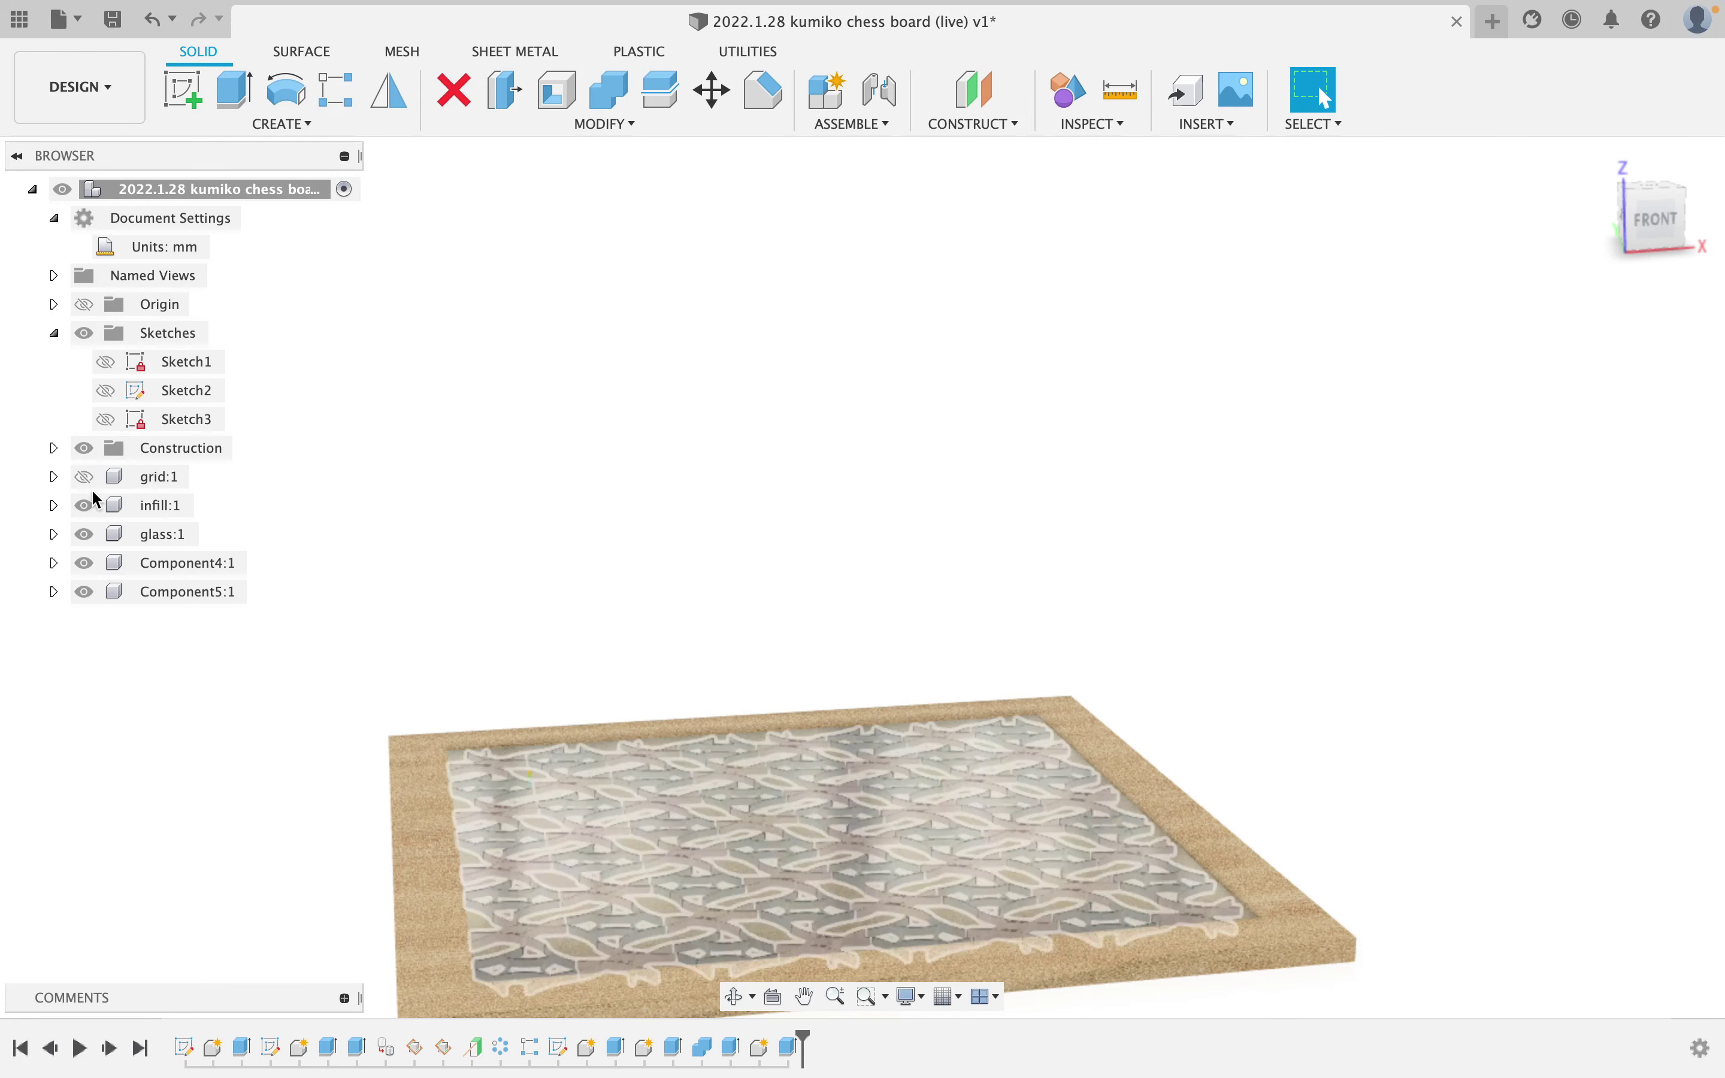
left_click(85, 478)
mouse_move(908, 902)
middle_mouse_down("shift")
mouse_move(912, 720)
mouse_move(946, 816)
mouse_move(961, 674)
middle_mouse_up("shift")
scroll(946, 816, "up", 10)
scroll(946, 814, "down", 8)
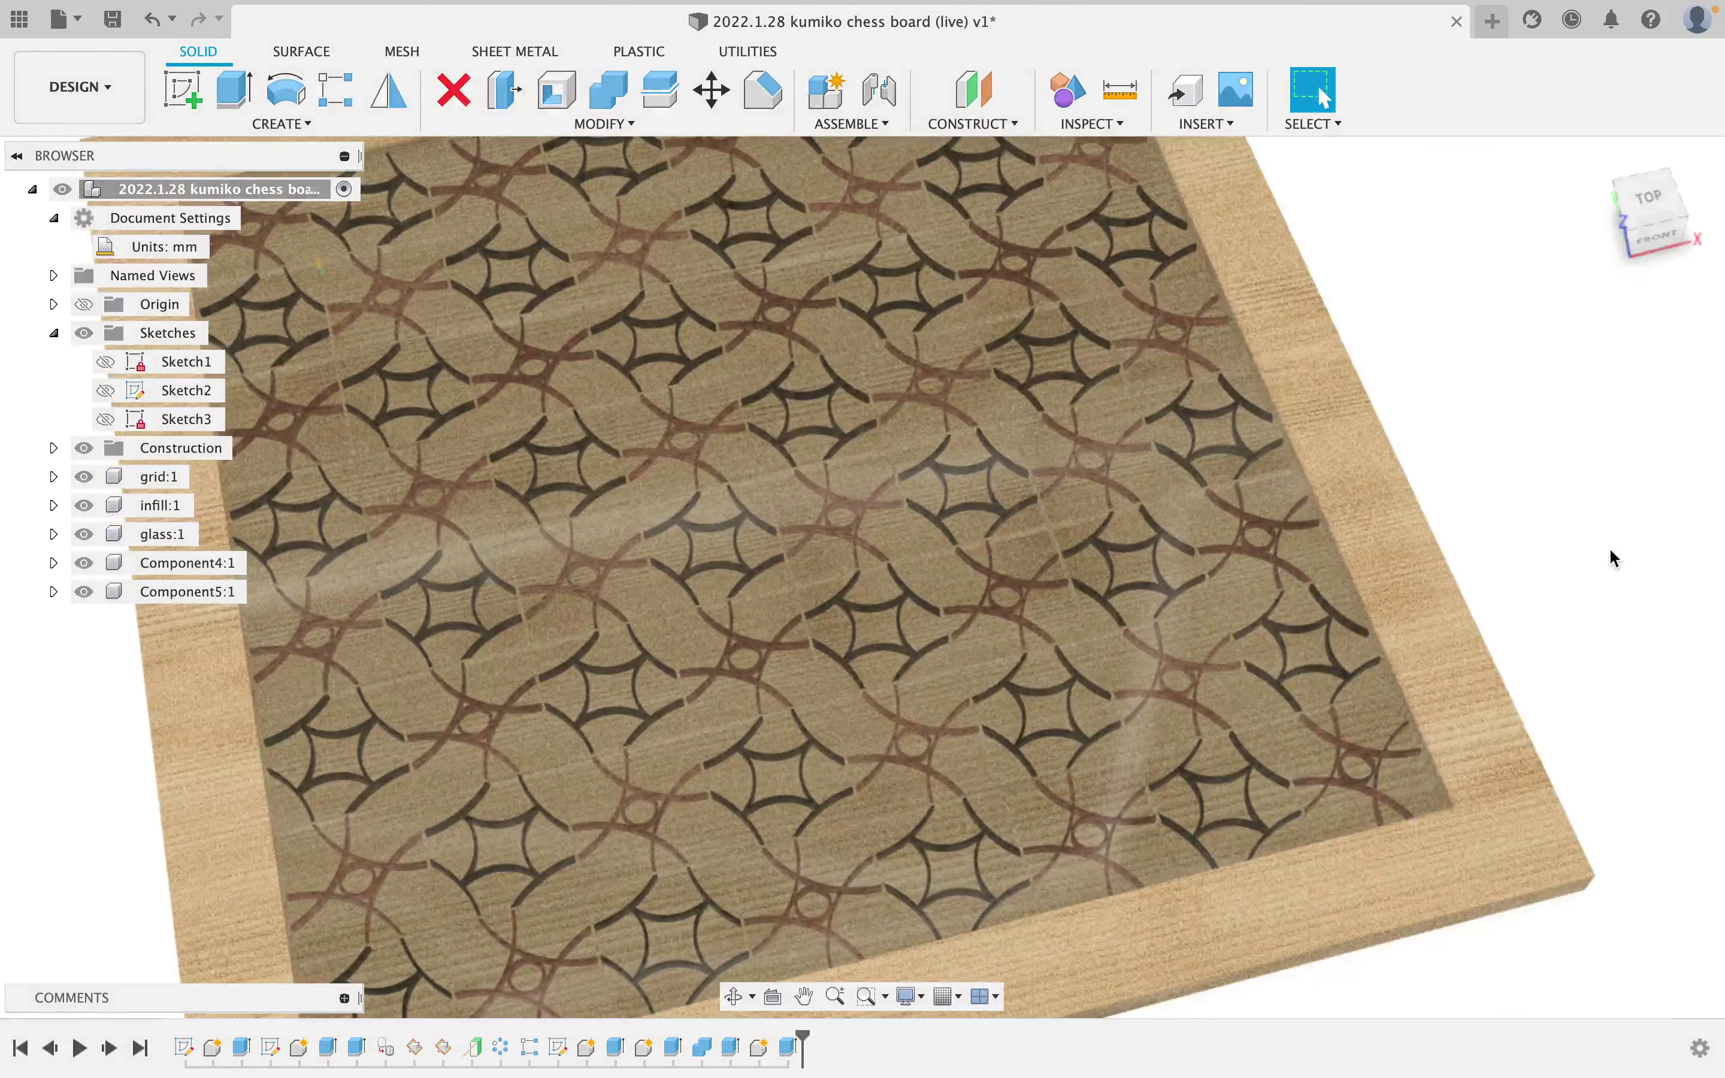
Apply the Fabric (White) appearance to the backing panel component.
key("a")
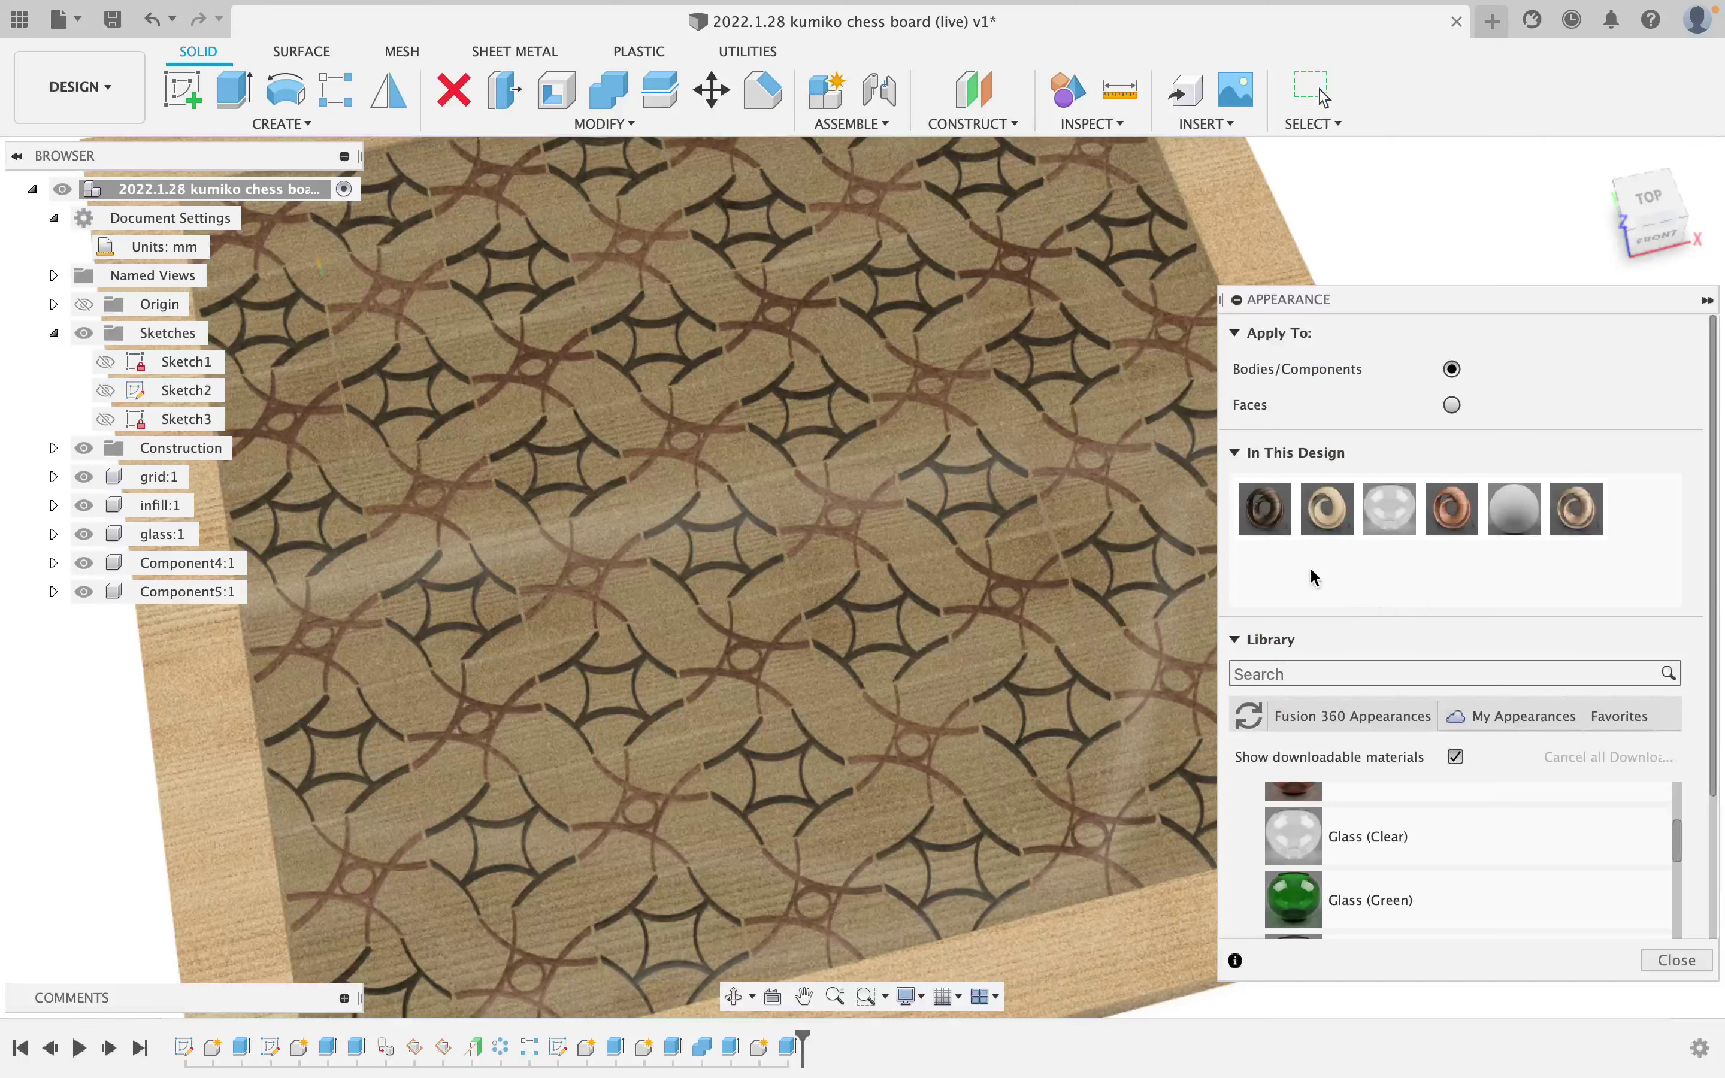
scroll(1403, 767, "down", 3)
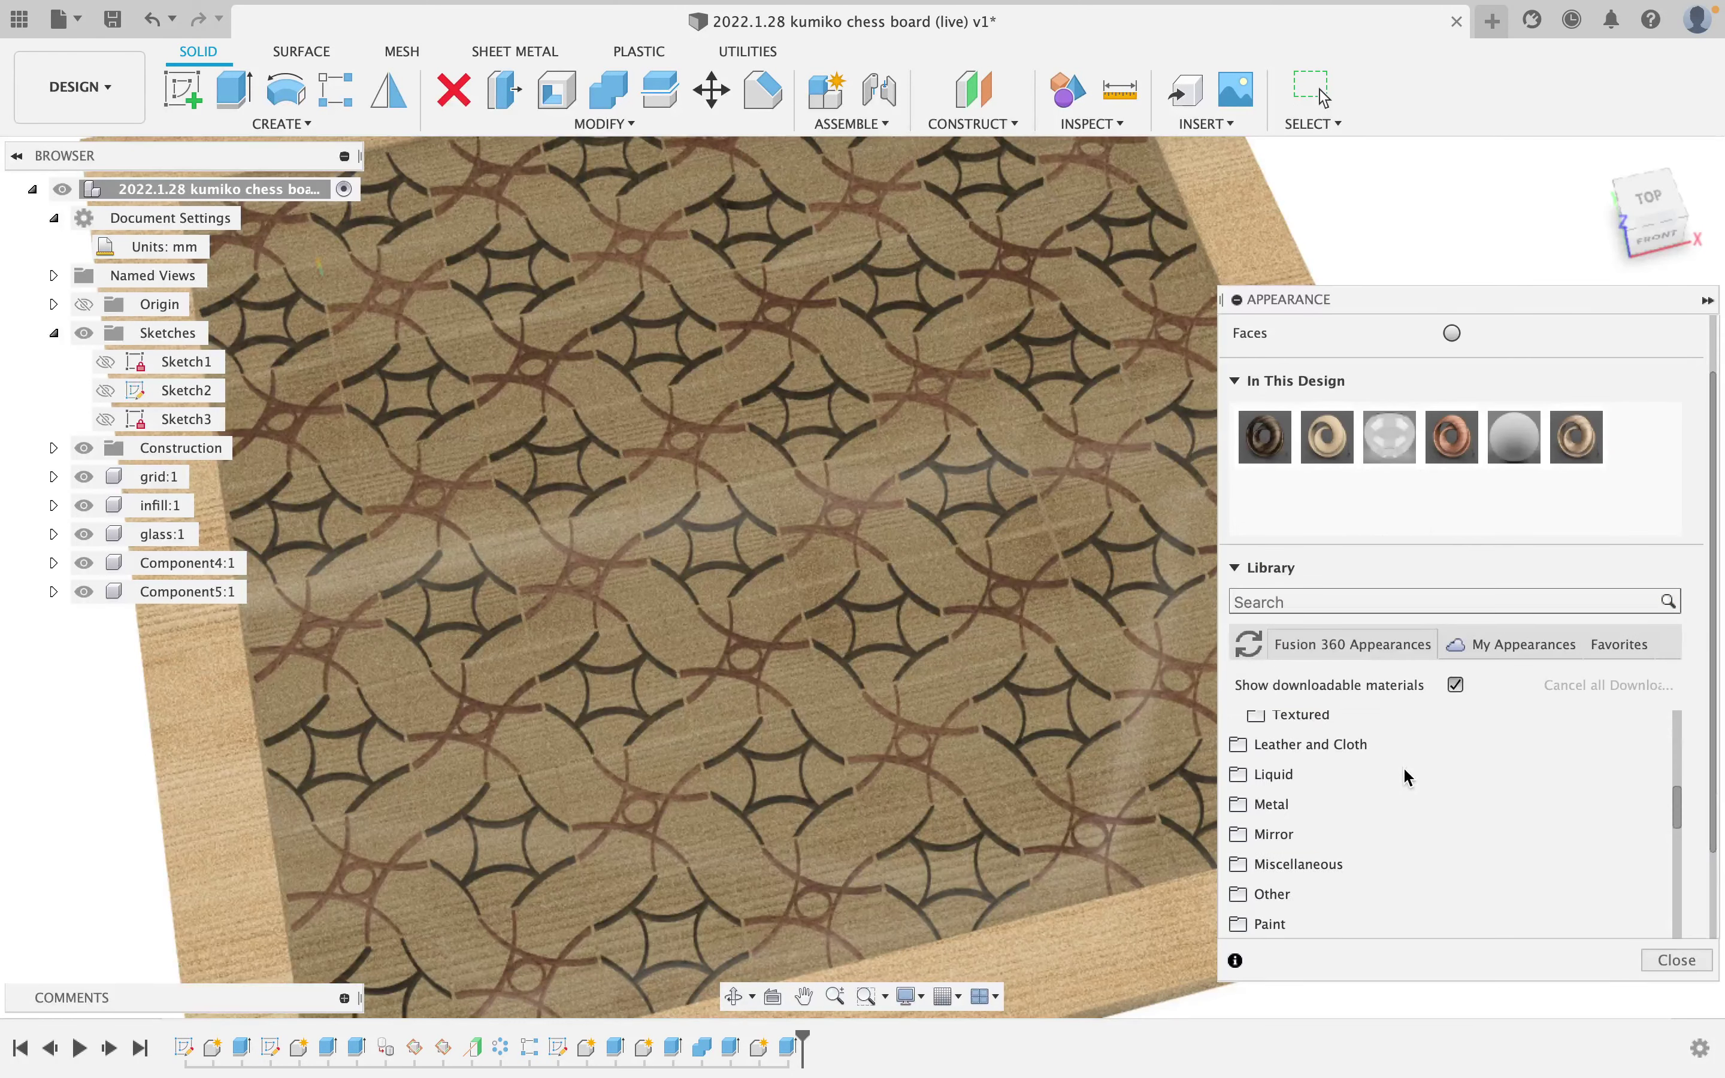
scroll(1403, 766, "down", 2)
scroll(1403, 766, "up", 8)
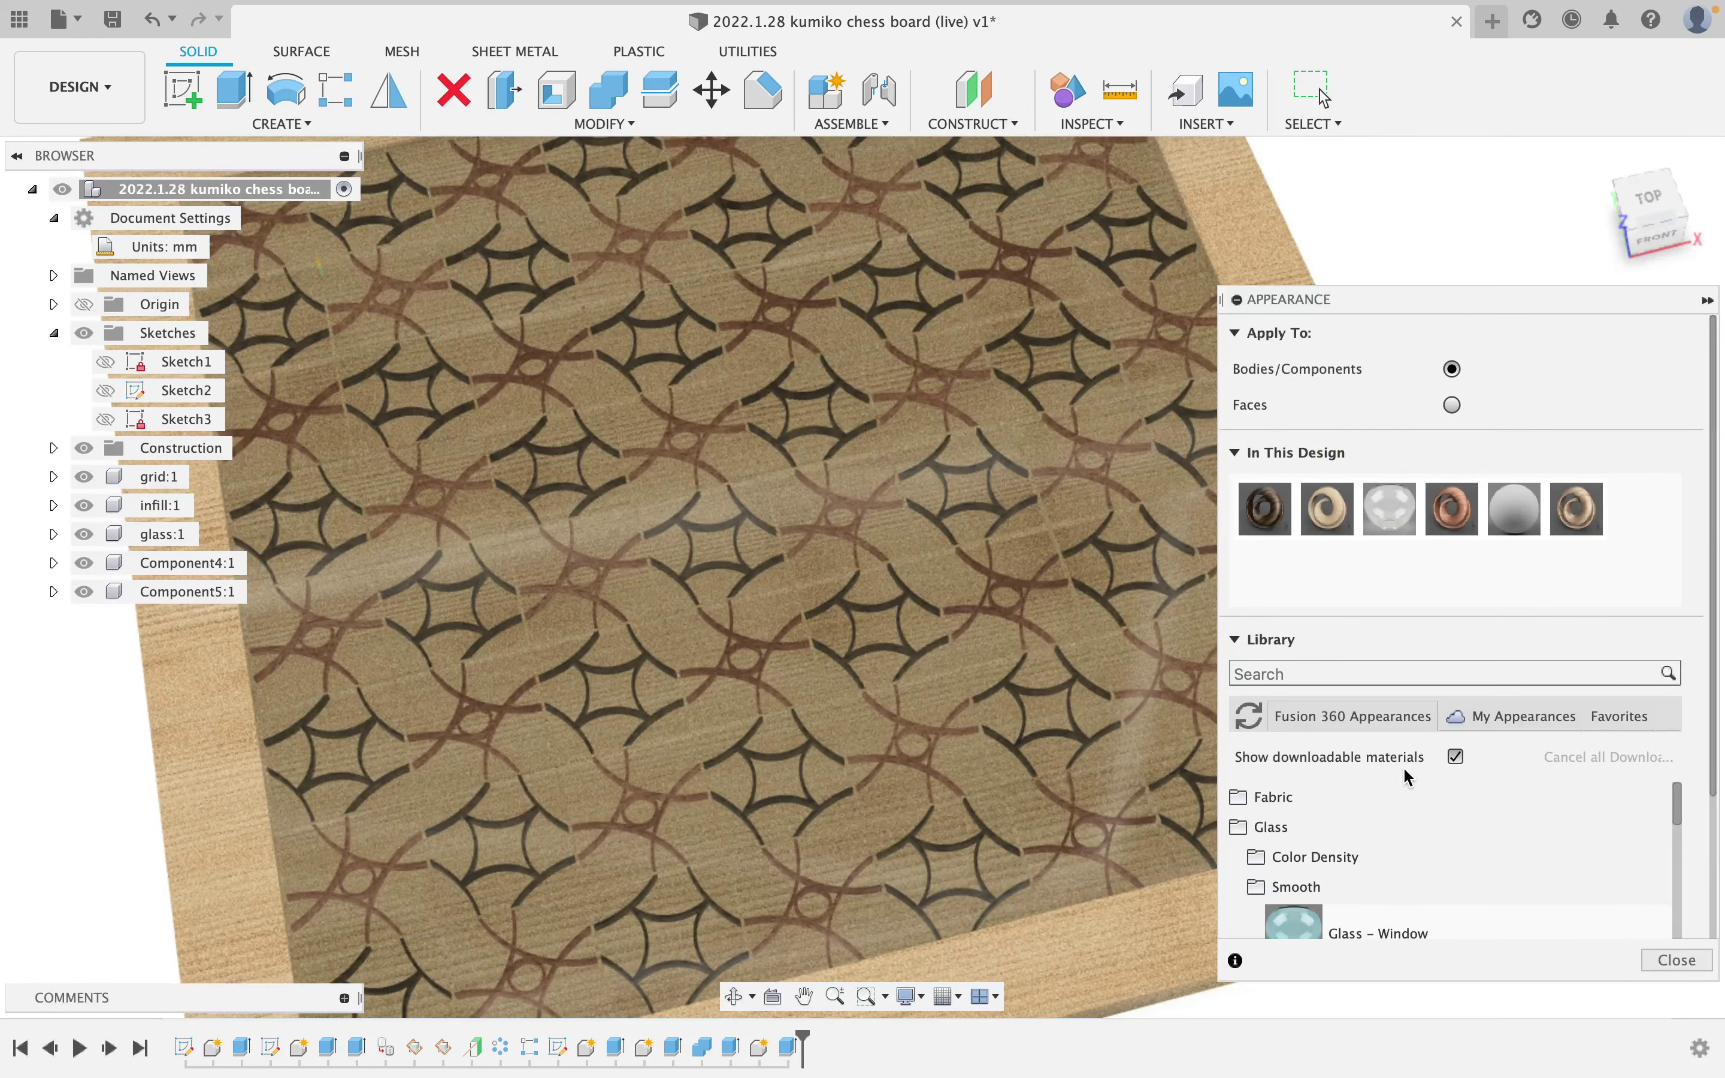
left_click(1285, 727)
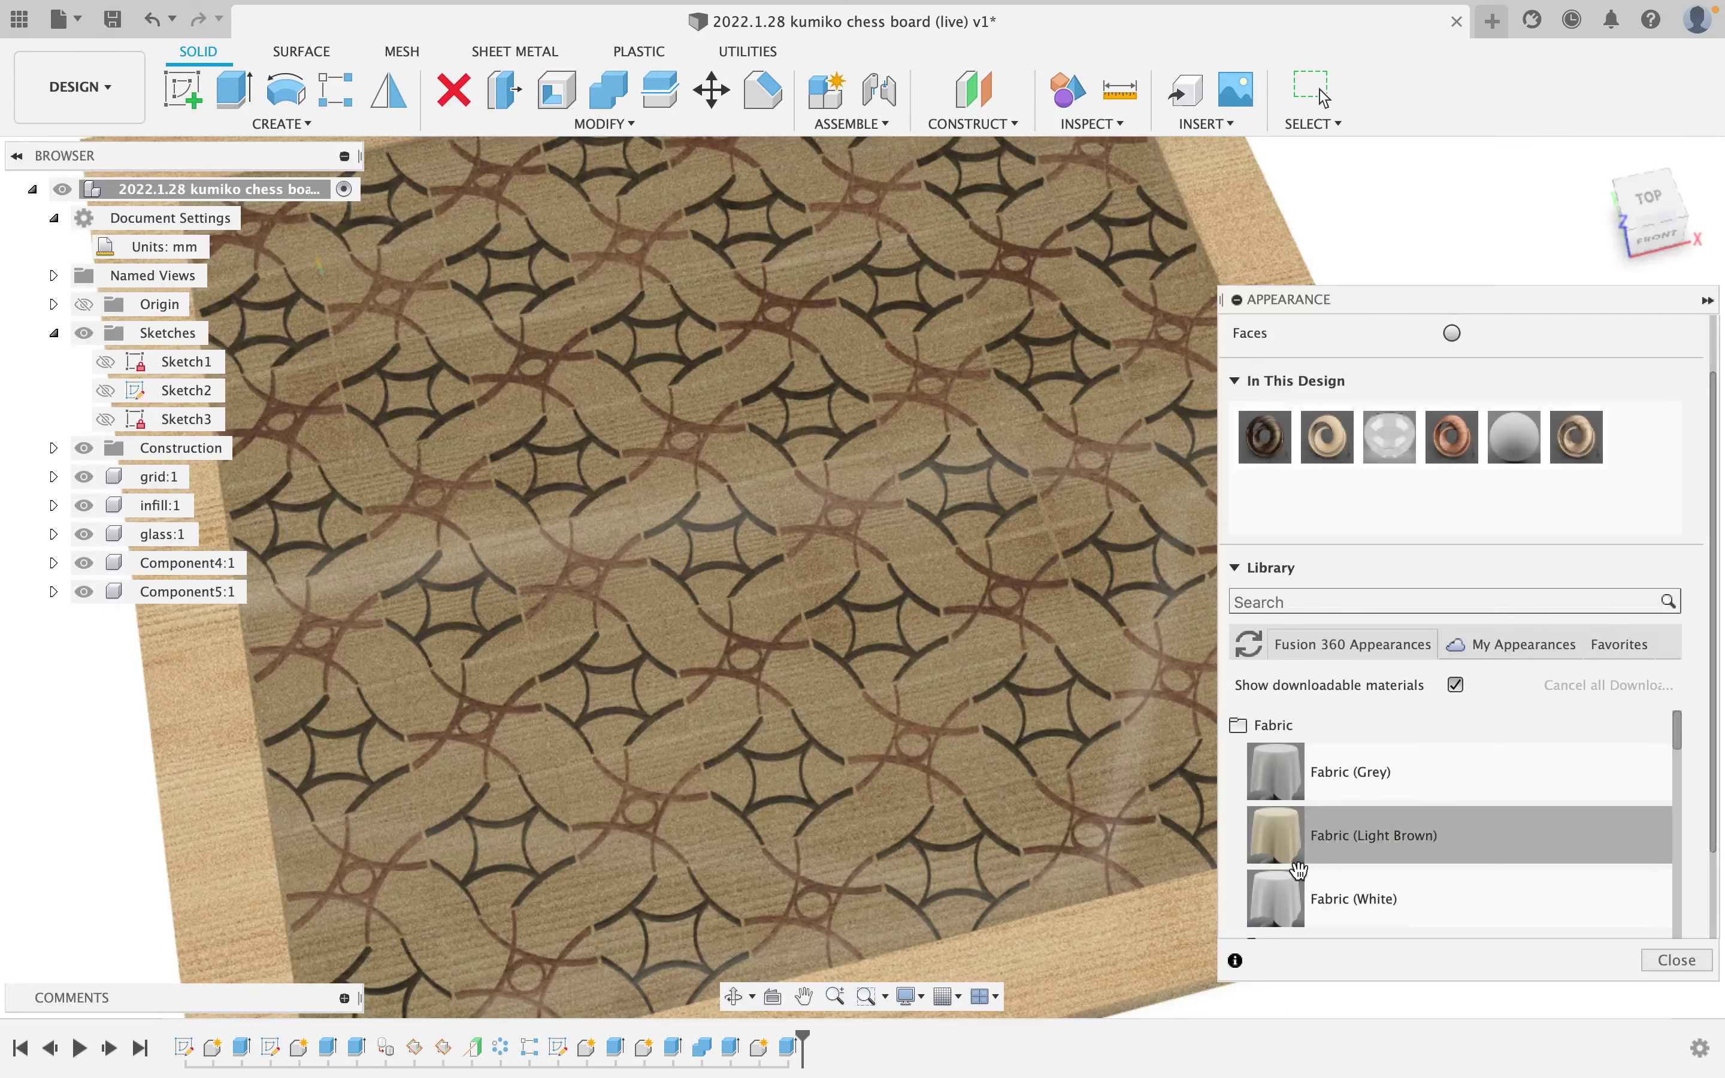
left_click_drag(1276, 897, 207, 592)
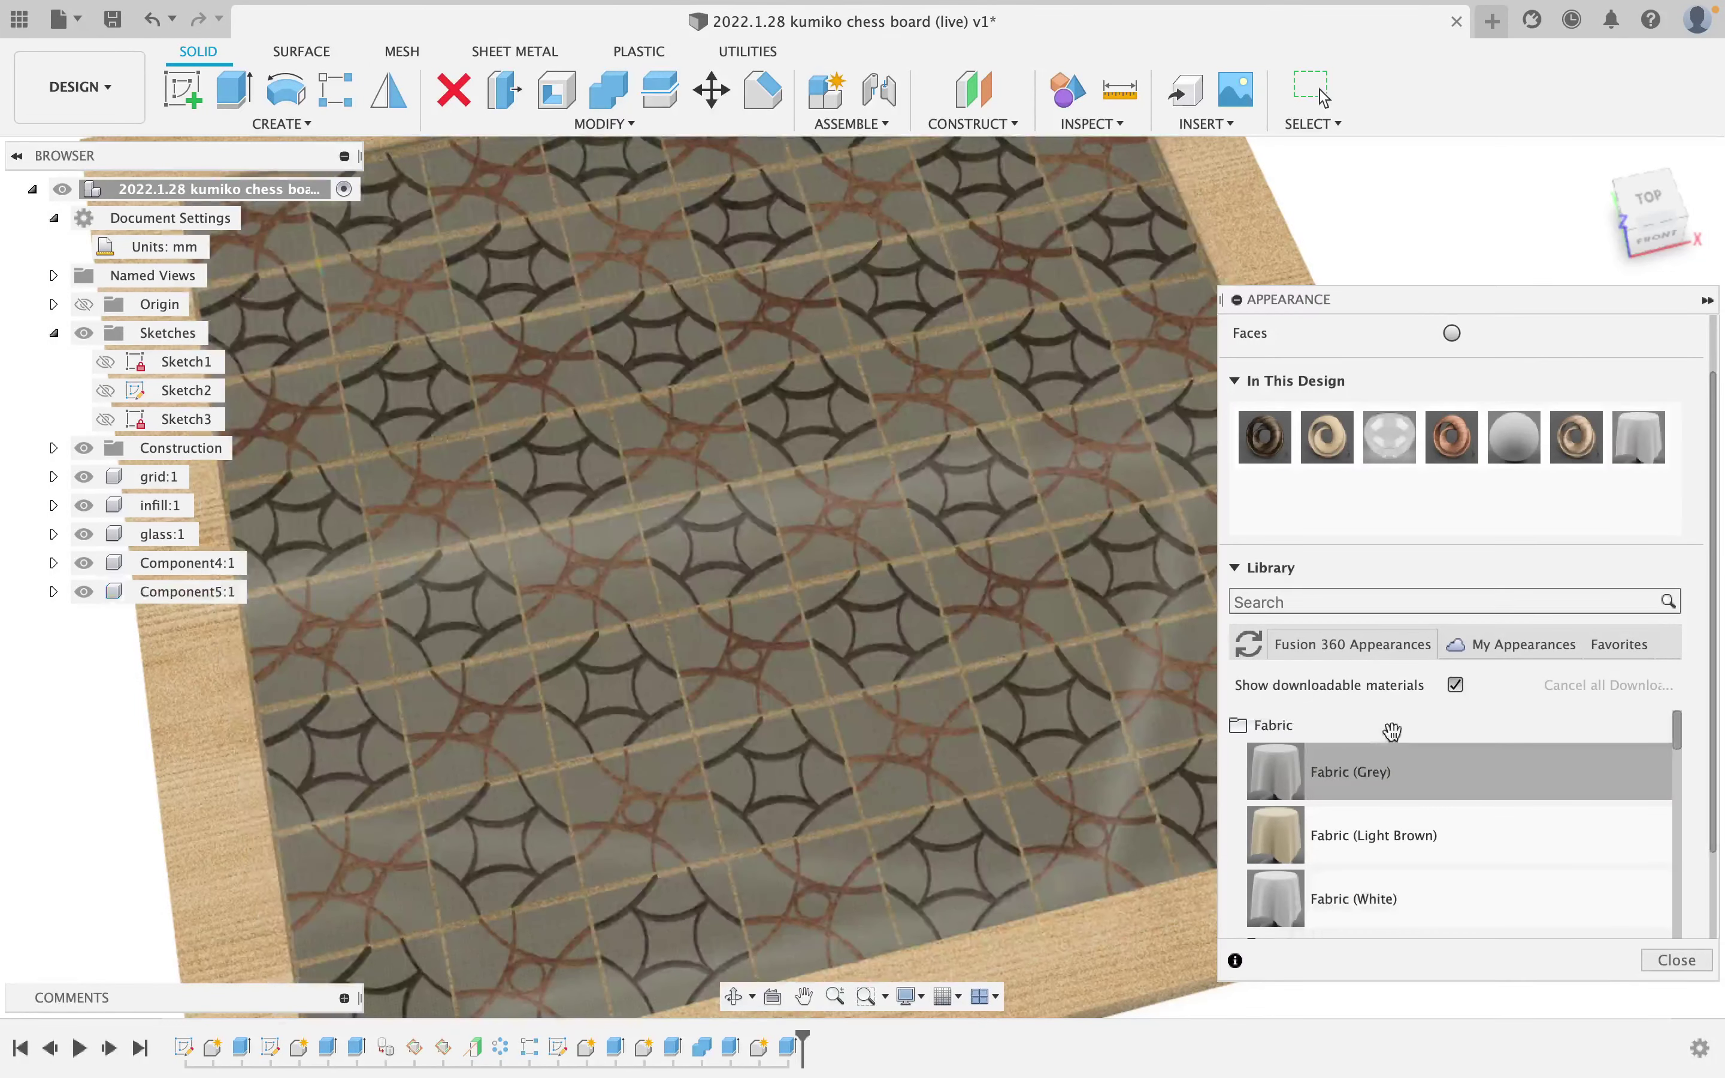
Find Fabric (Black) in the Leather and Cloth library's Cloth category and apply it to the backing panel component.
scroll(1383, 660, "down", 5)
scroll(1387, 671, "up", 5)
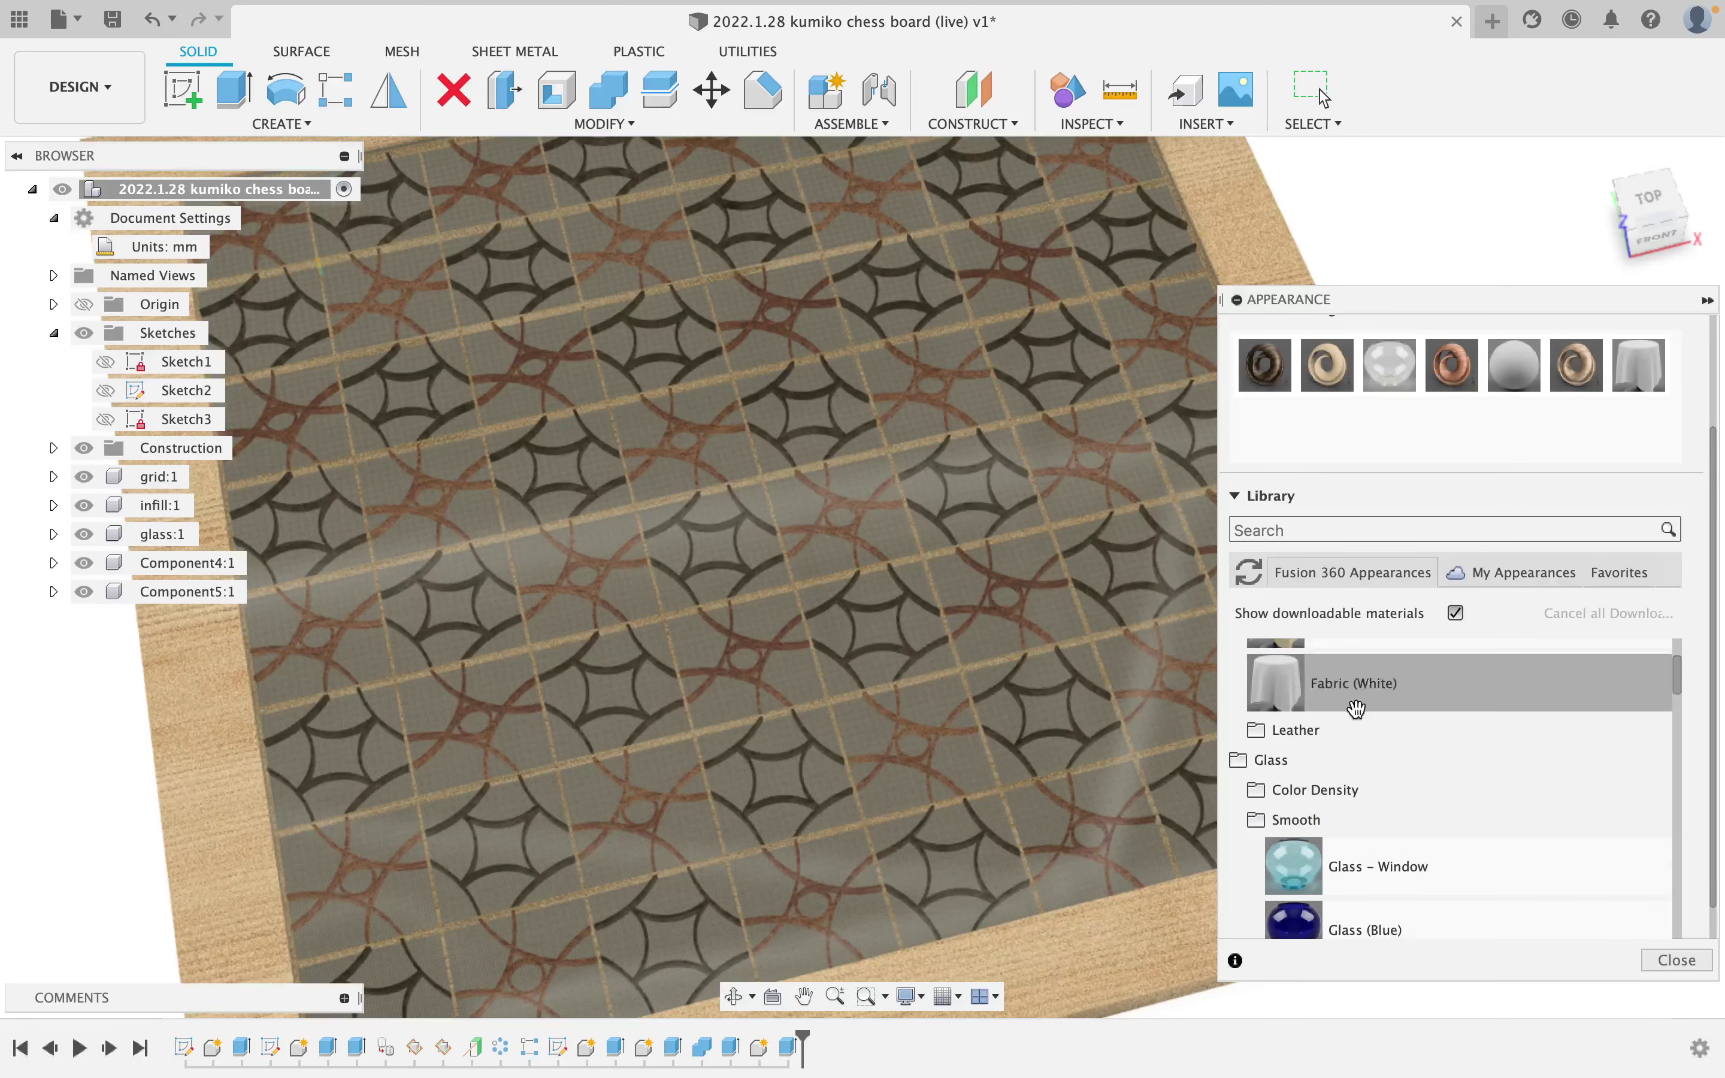
left_click(1300, 758)
left_click(1285, 791)
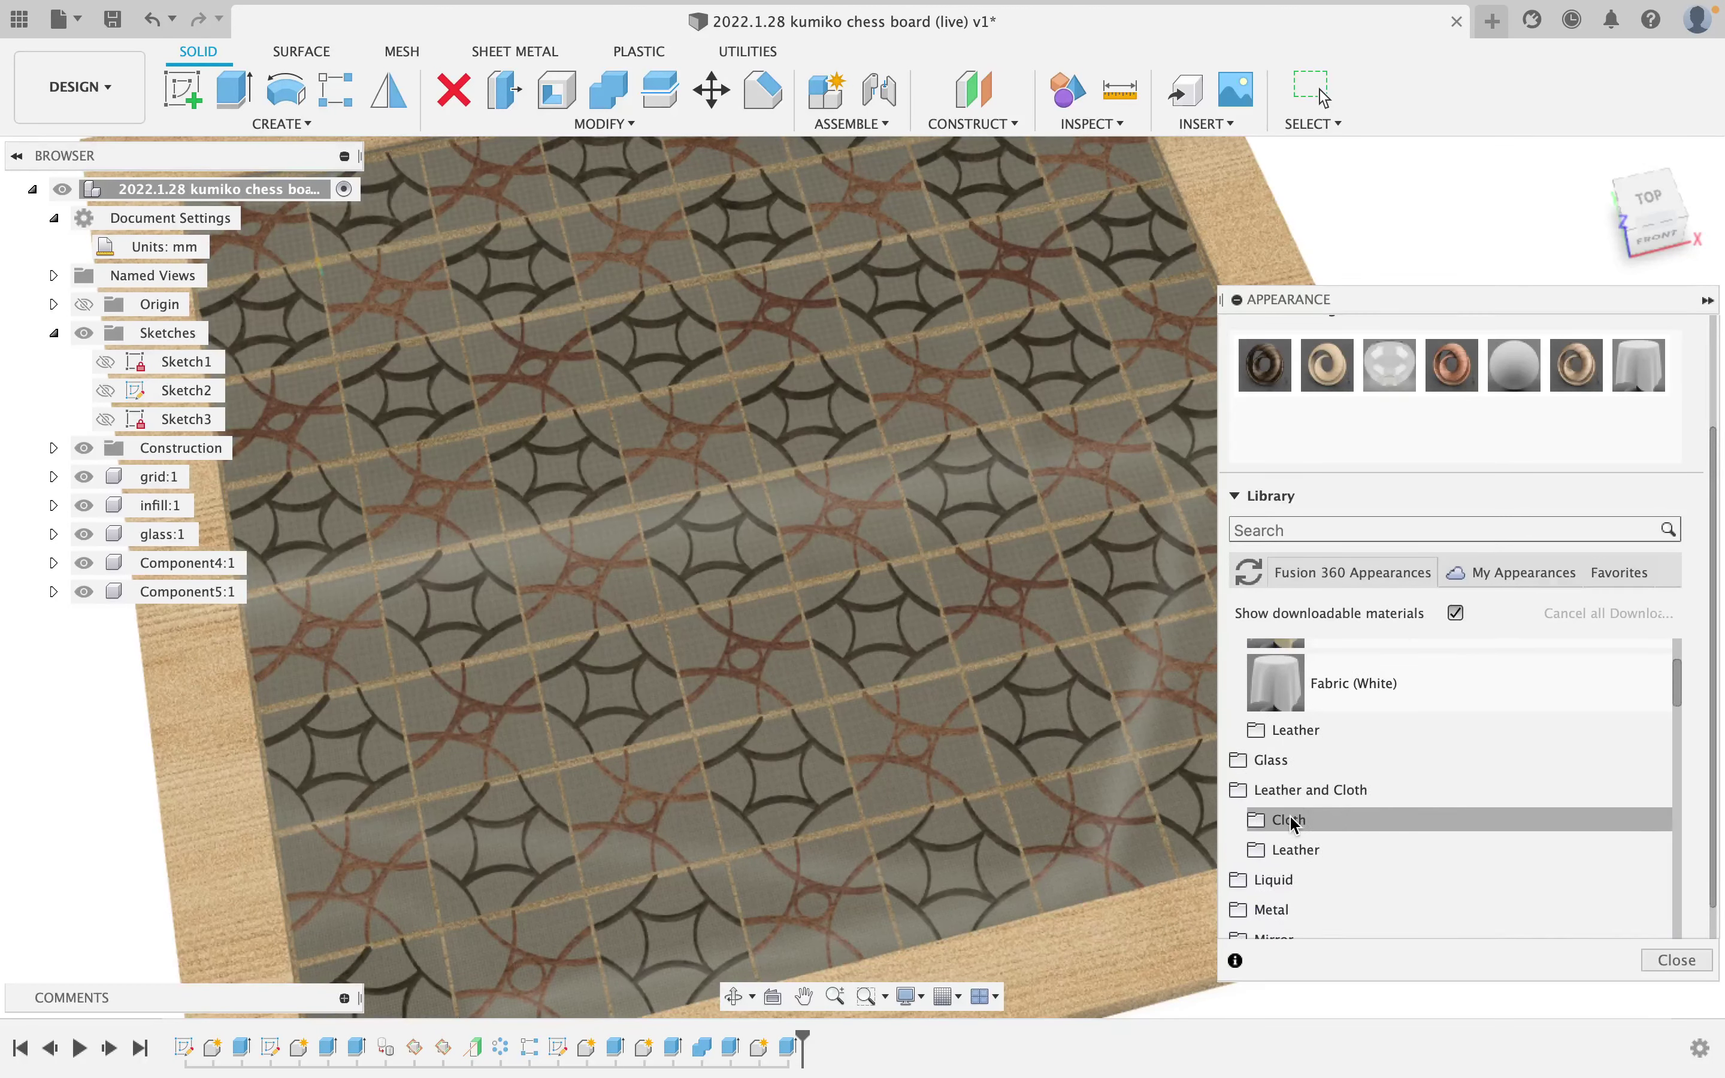
left_click(1294, 819)
scroll(1341, 813, "down", 4)
scroll(1356, 785, "down", 2)
scroll(1356, 785, "up", 5)
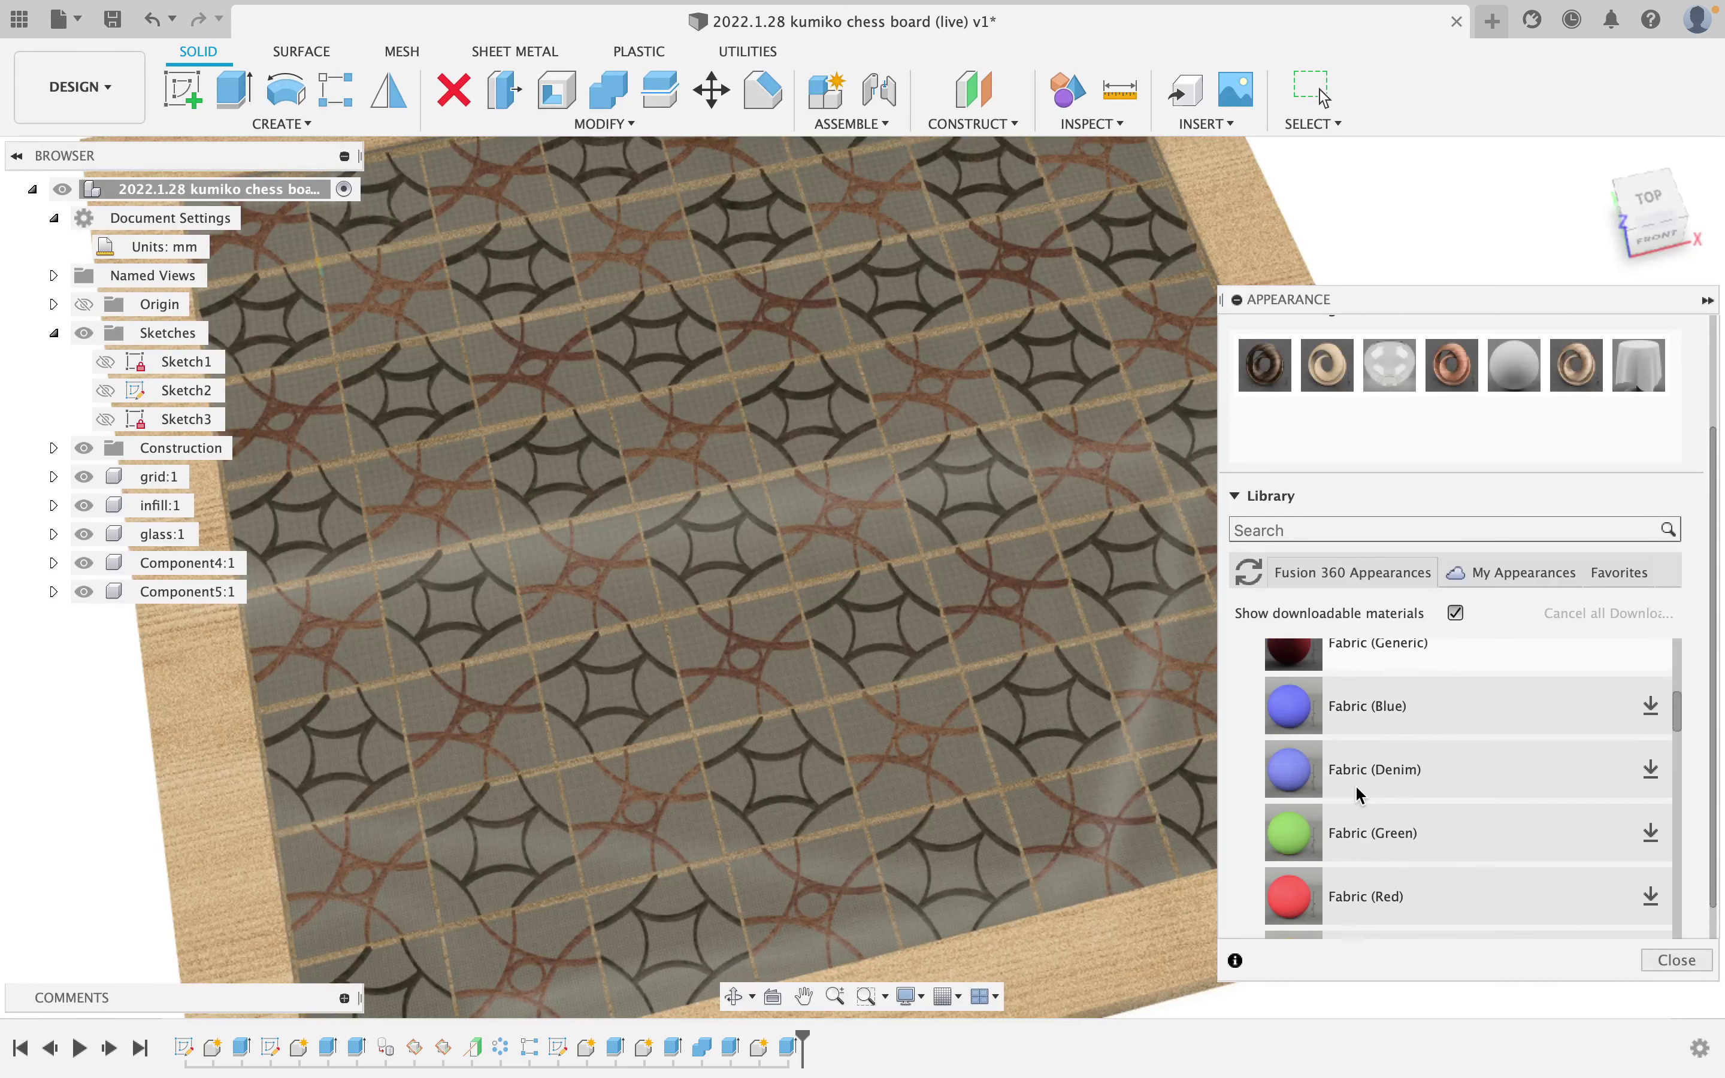
left_click(1383, 708)
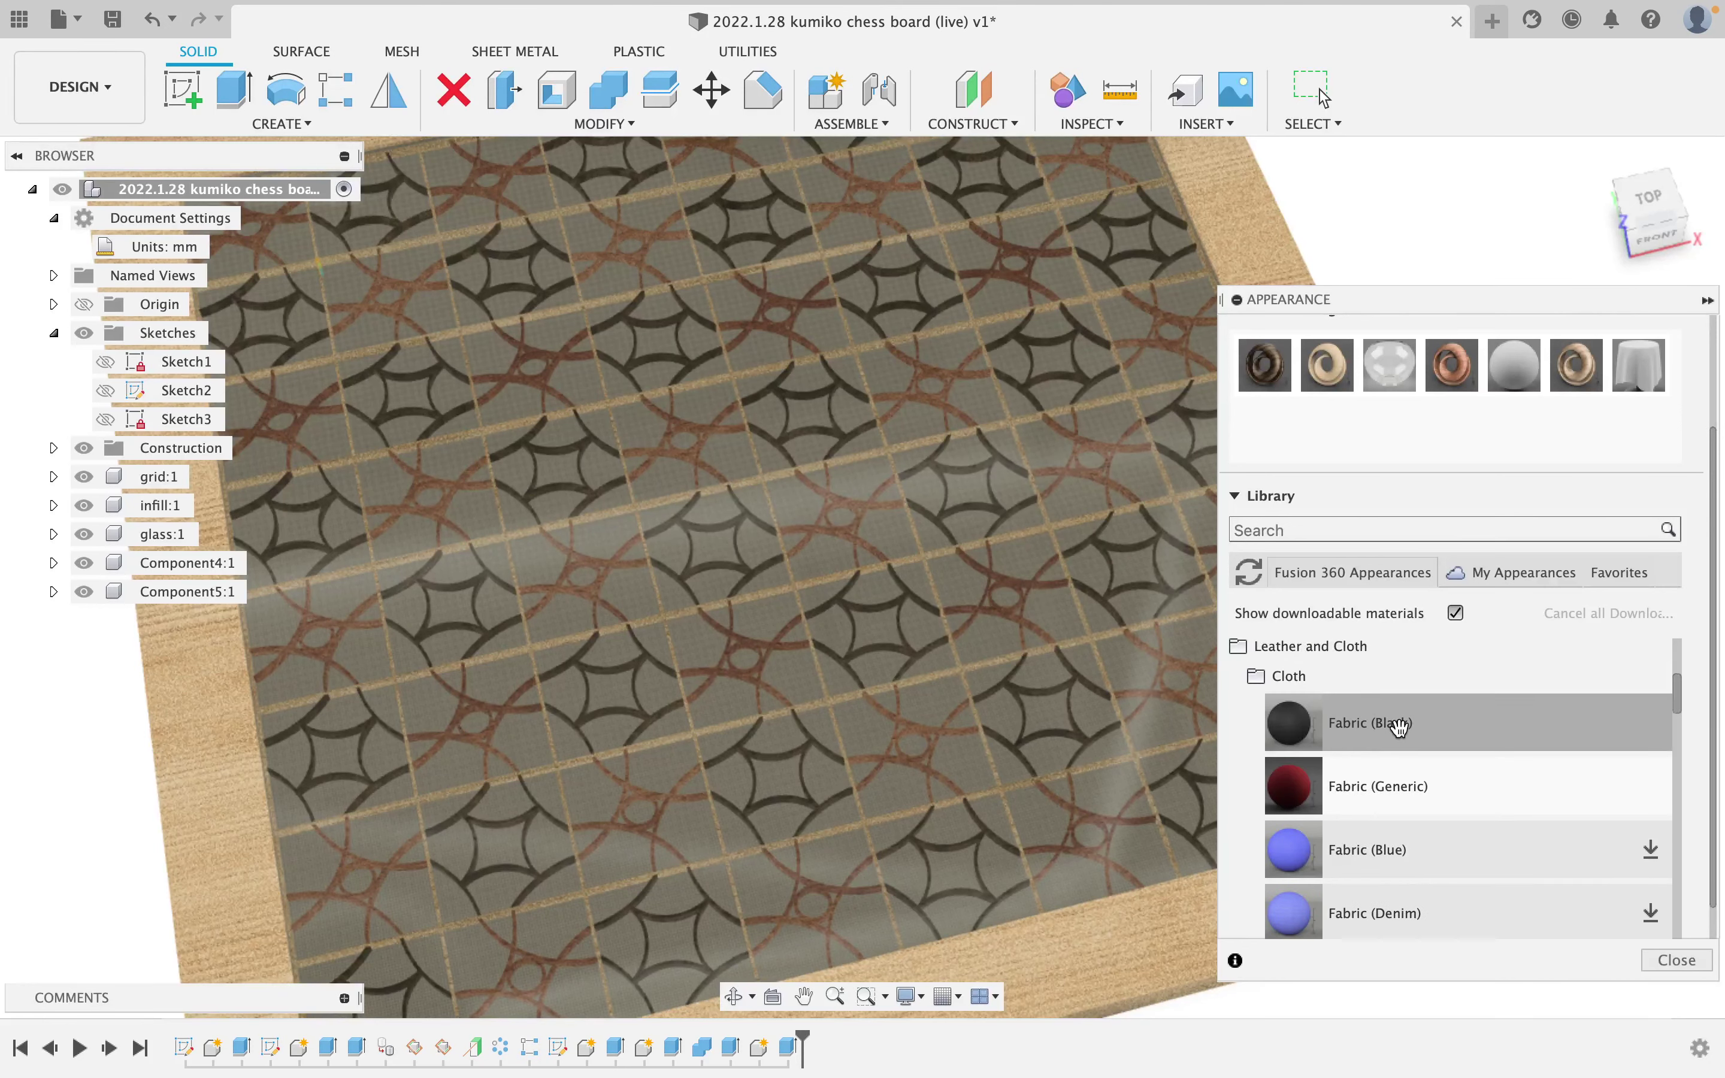
left_click_drag(1400, 726, 172, 592)
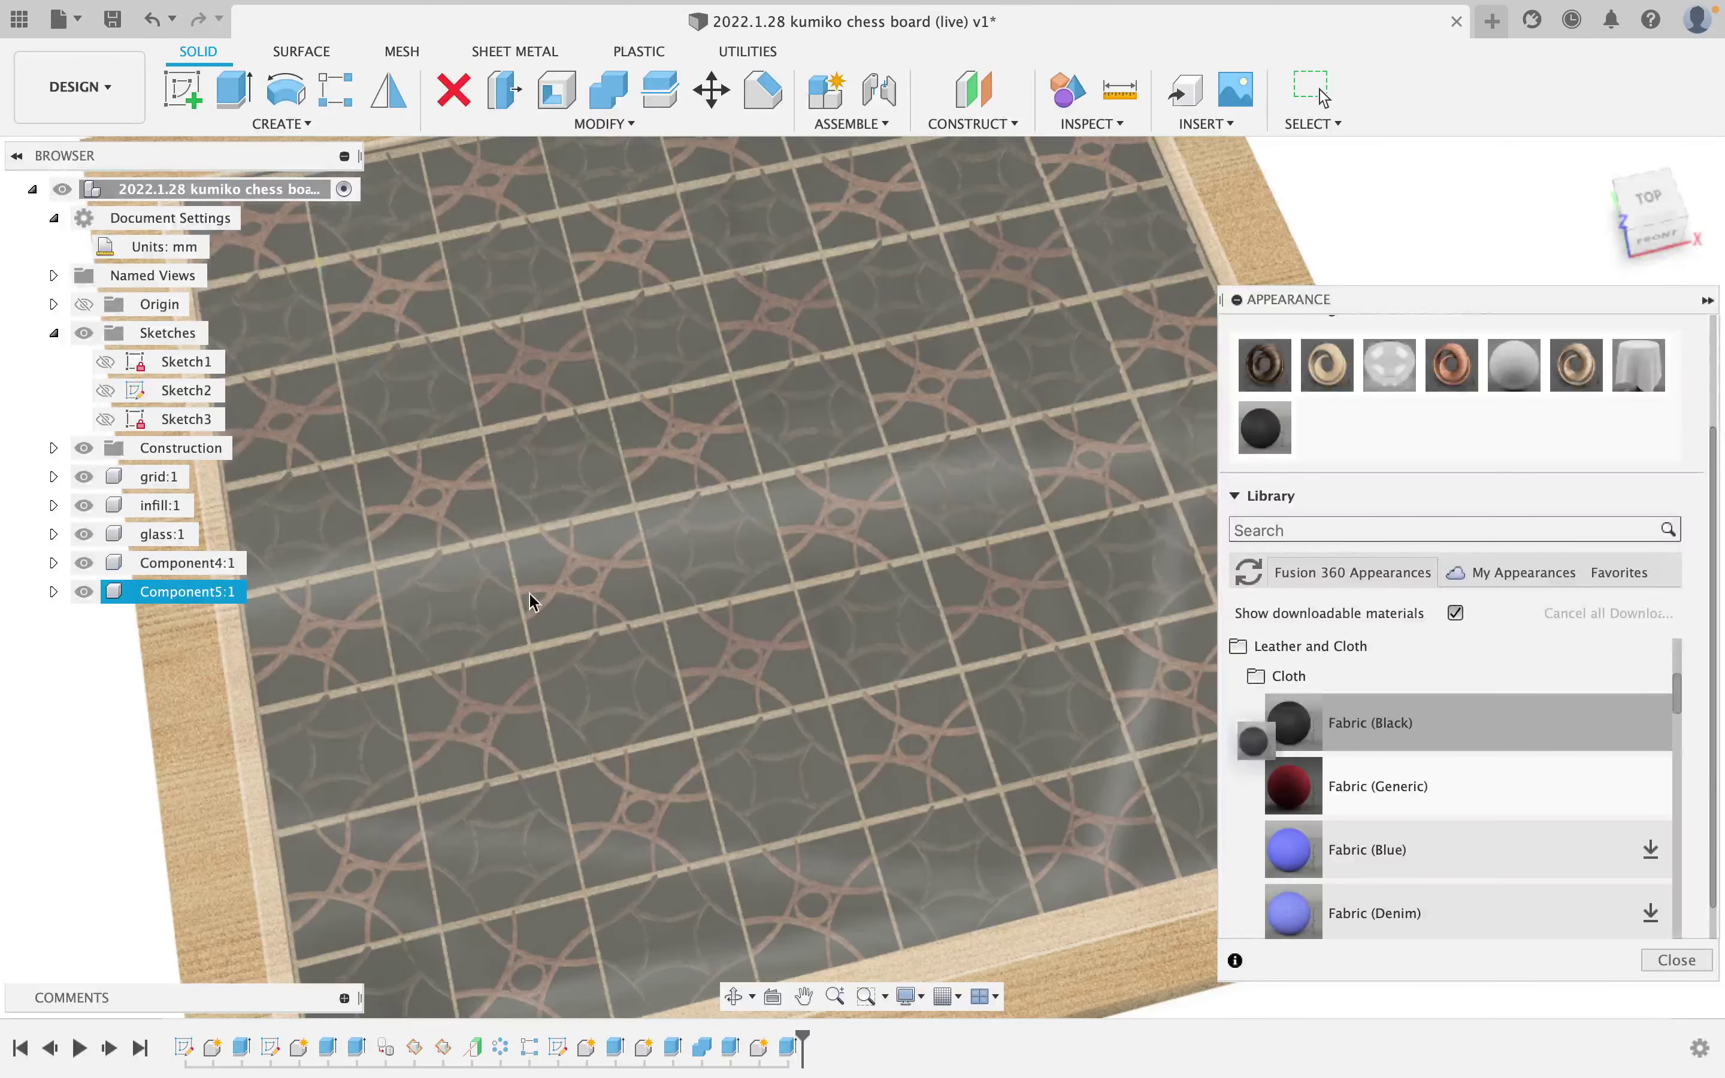
Examine the advanced material settings of the Fabric (Black) appearance without changing them.
right_click(1265, 435)
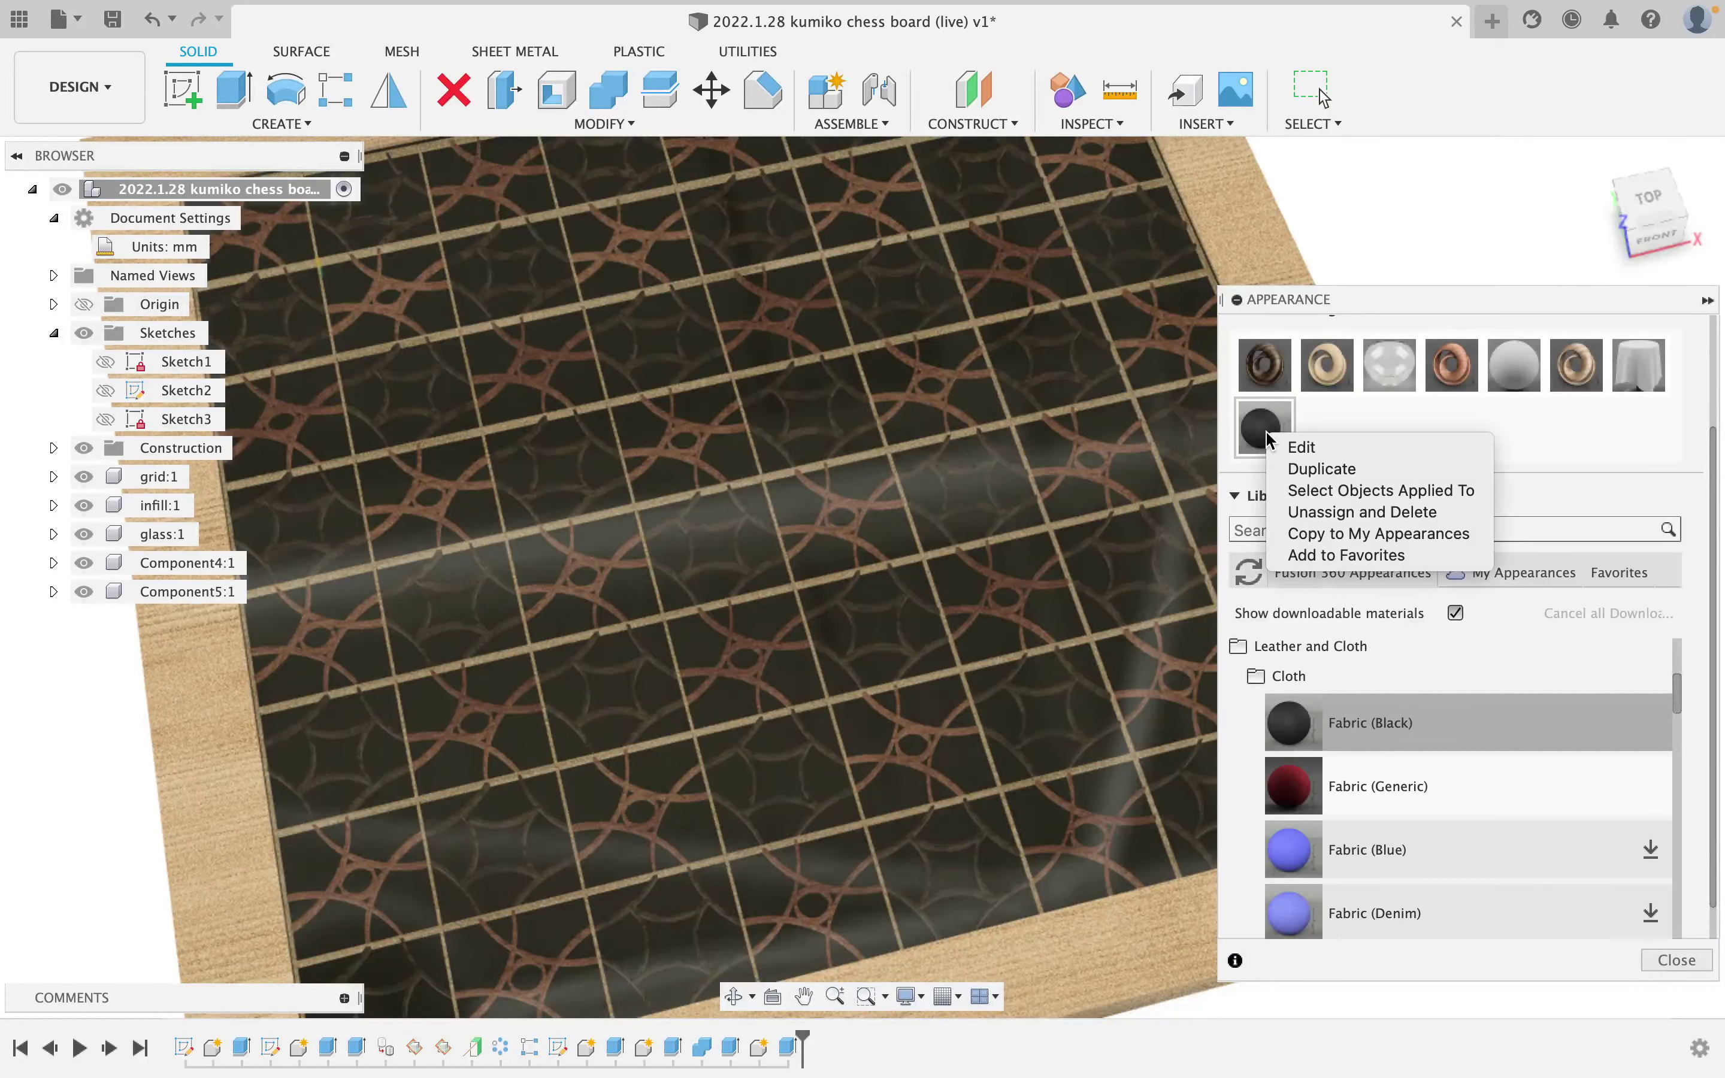
left_click(1299, 449)
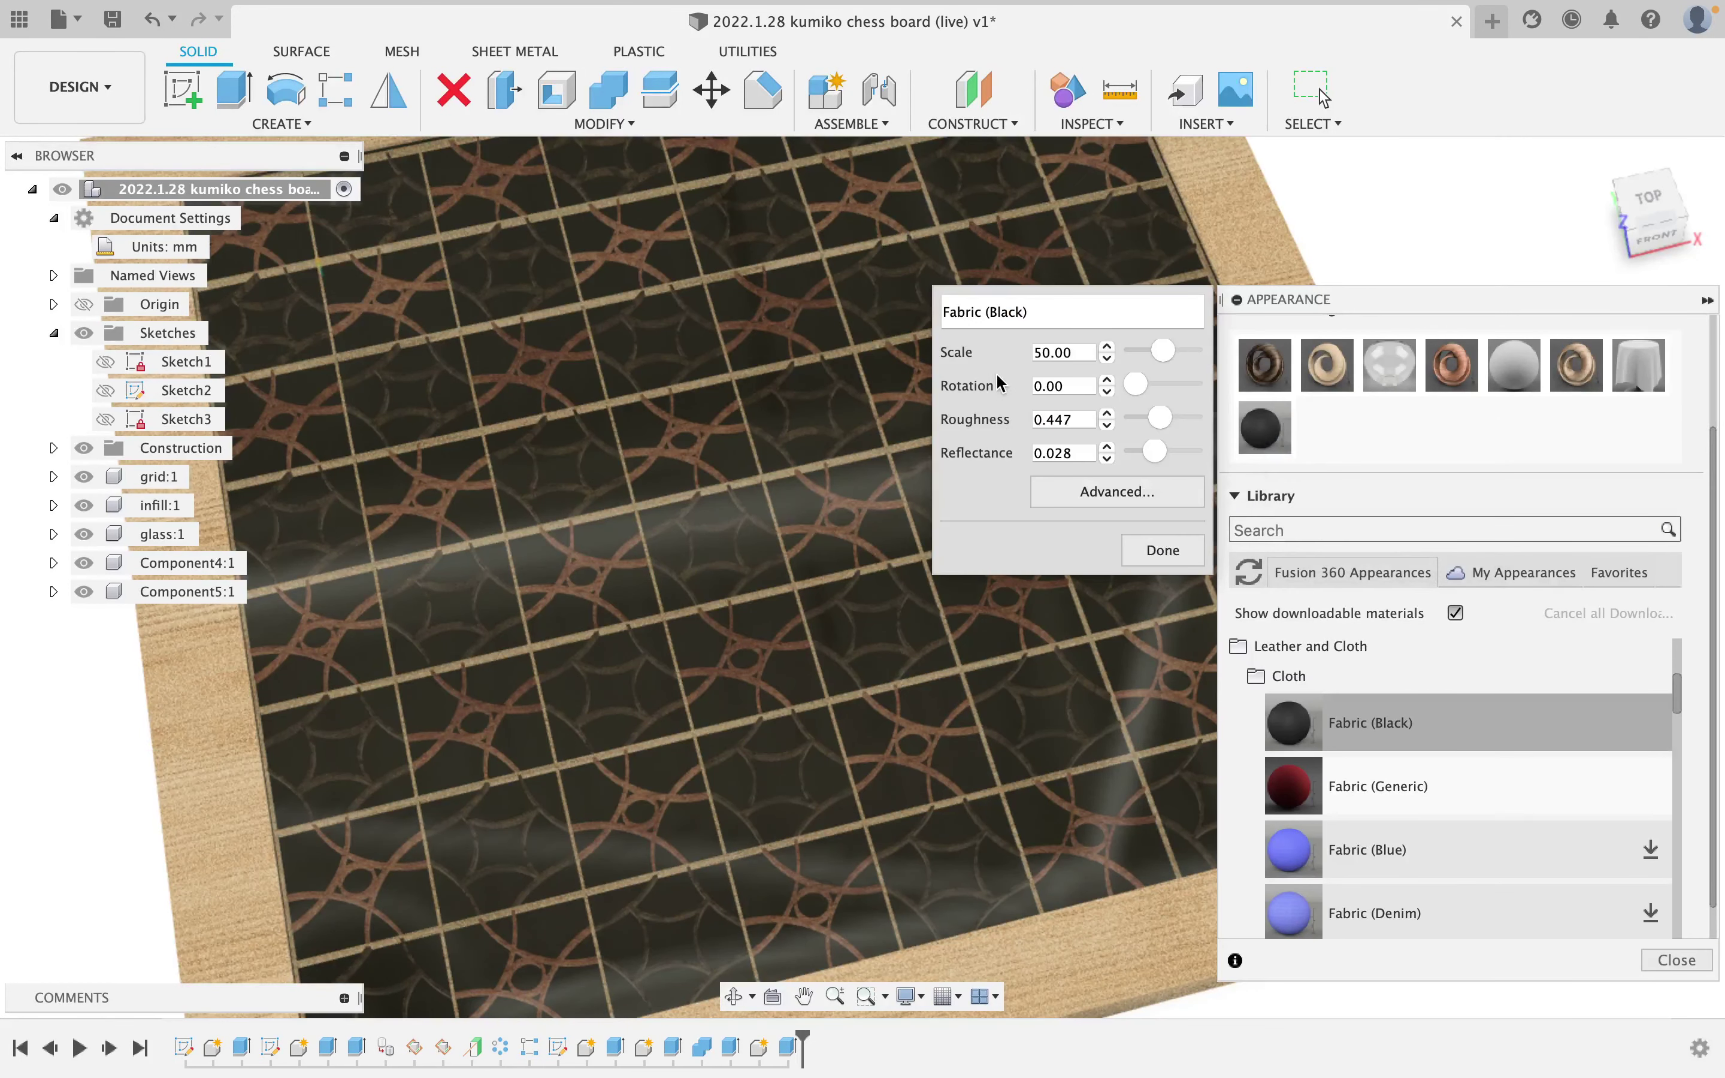
left_click(1139, 499)
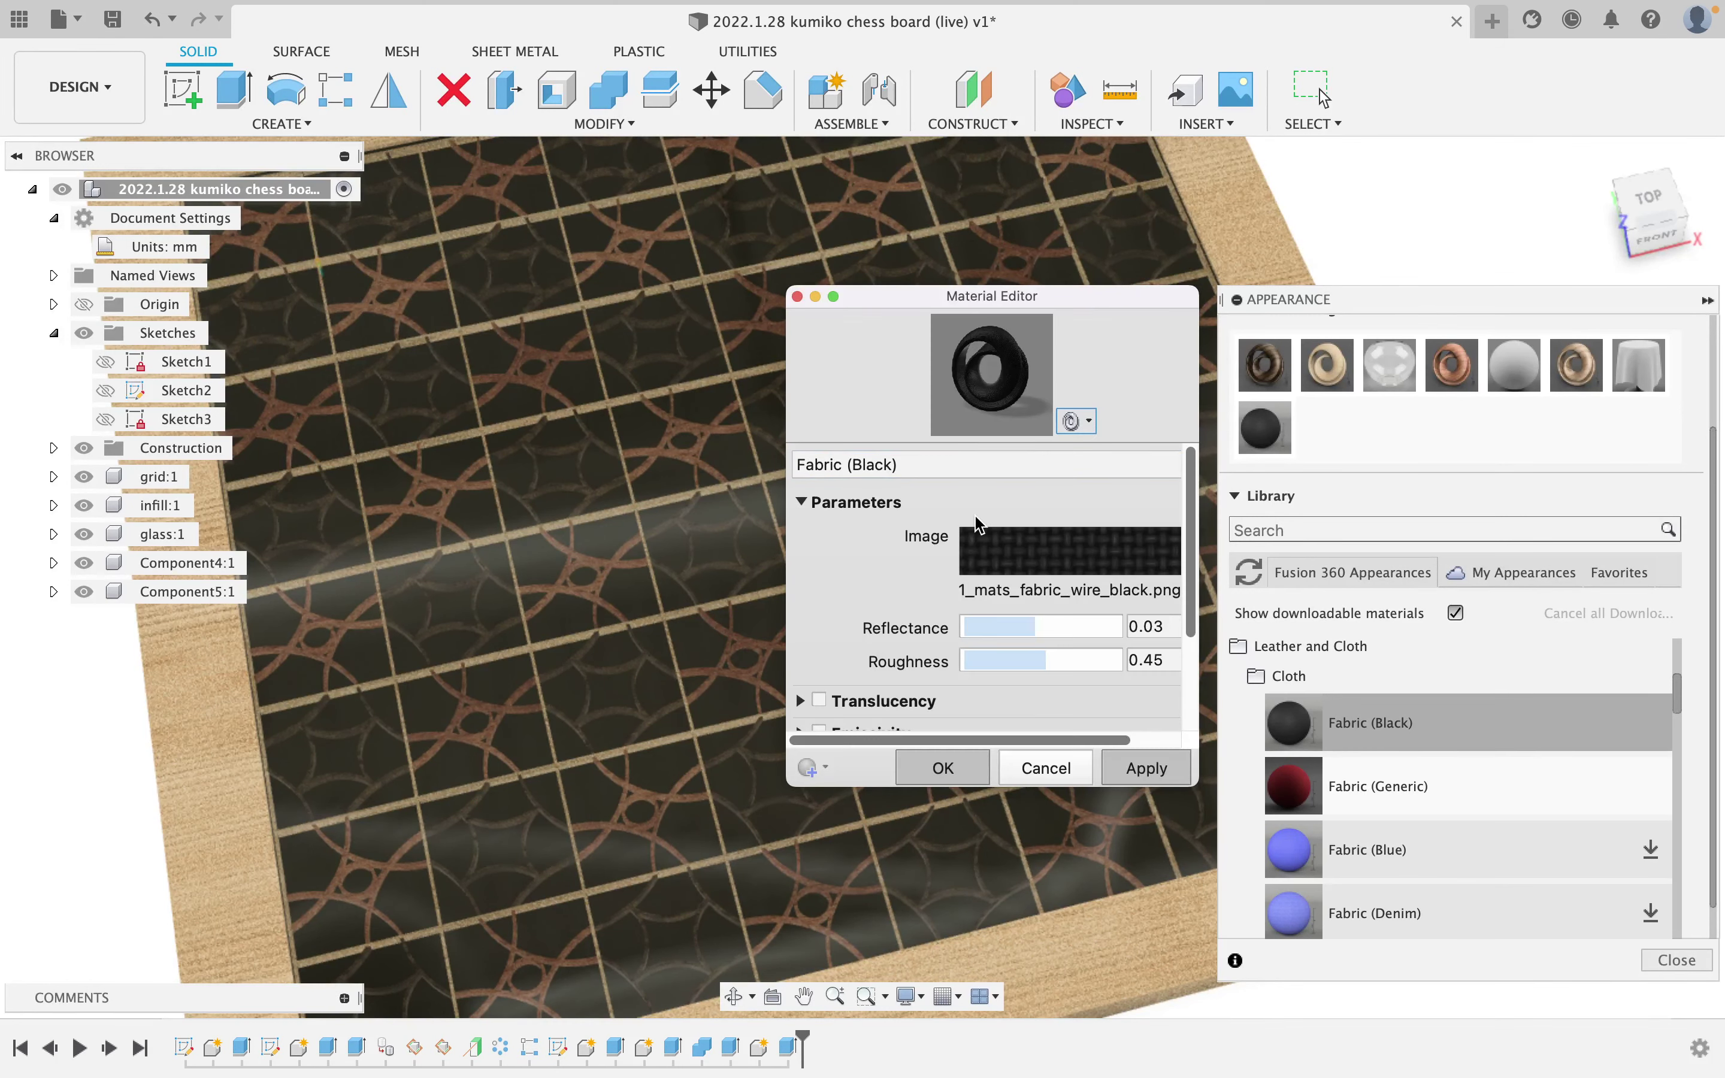
scroll(977, 524, "down", 4)
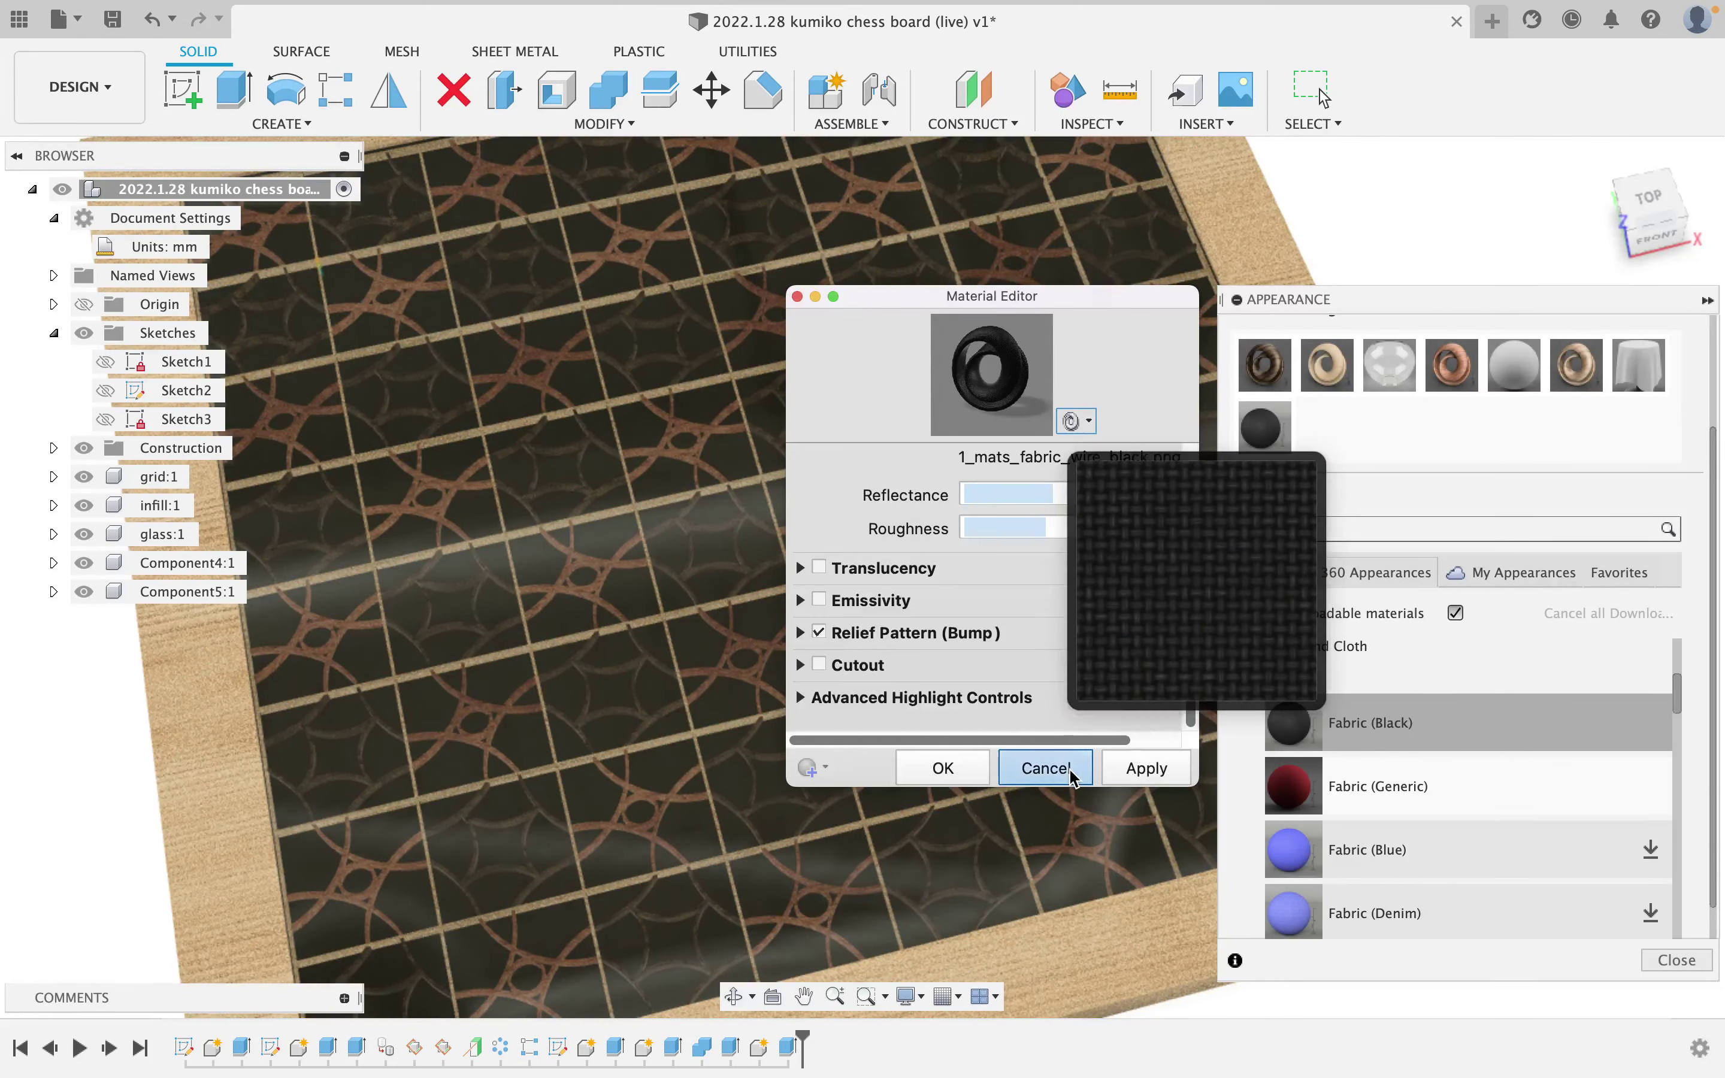
left_click(1045, 768)
Replace the Fabric (Black) appearance used in the design with a light appearance from the Fabric category.
scroll(1388, 631, "up", 3)
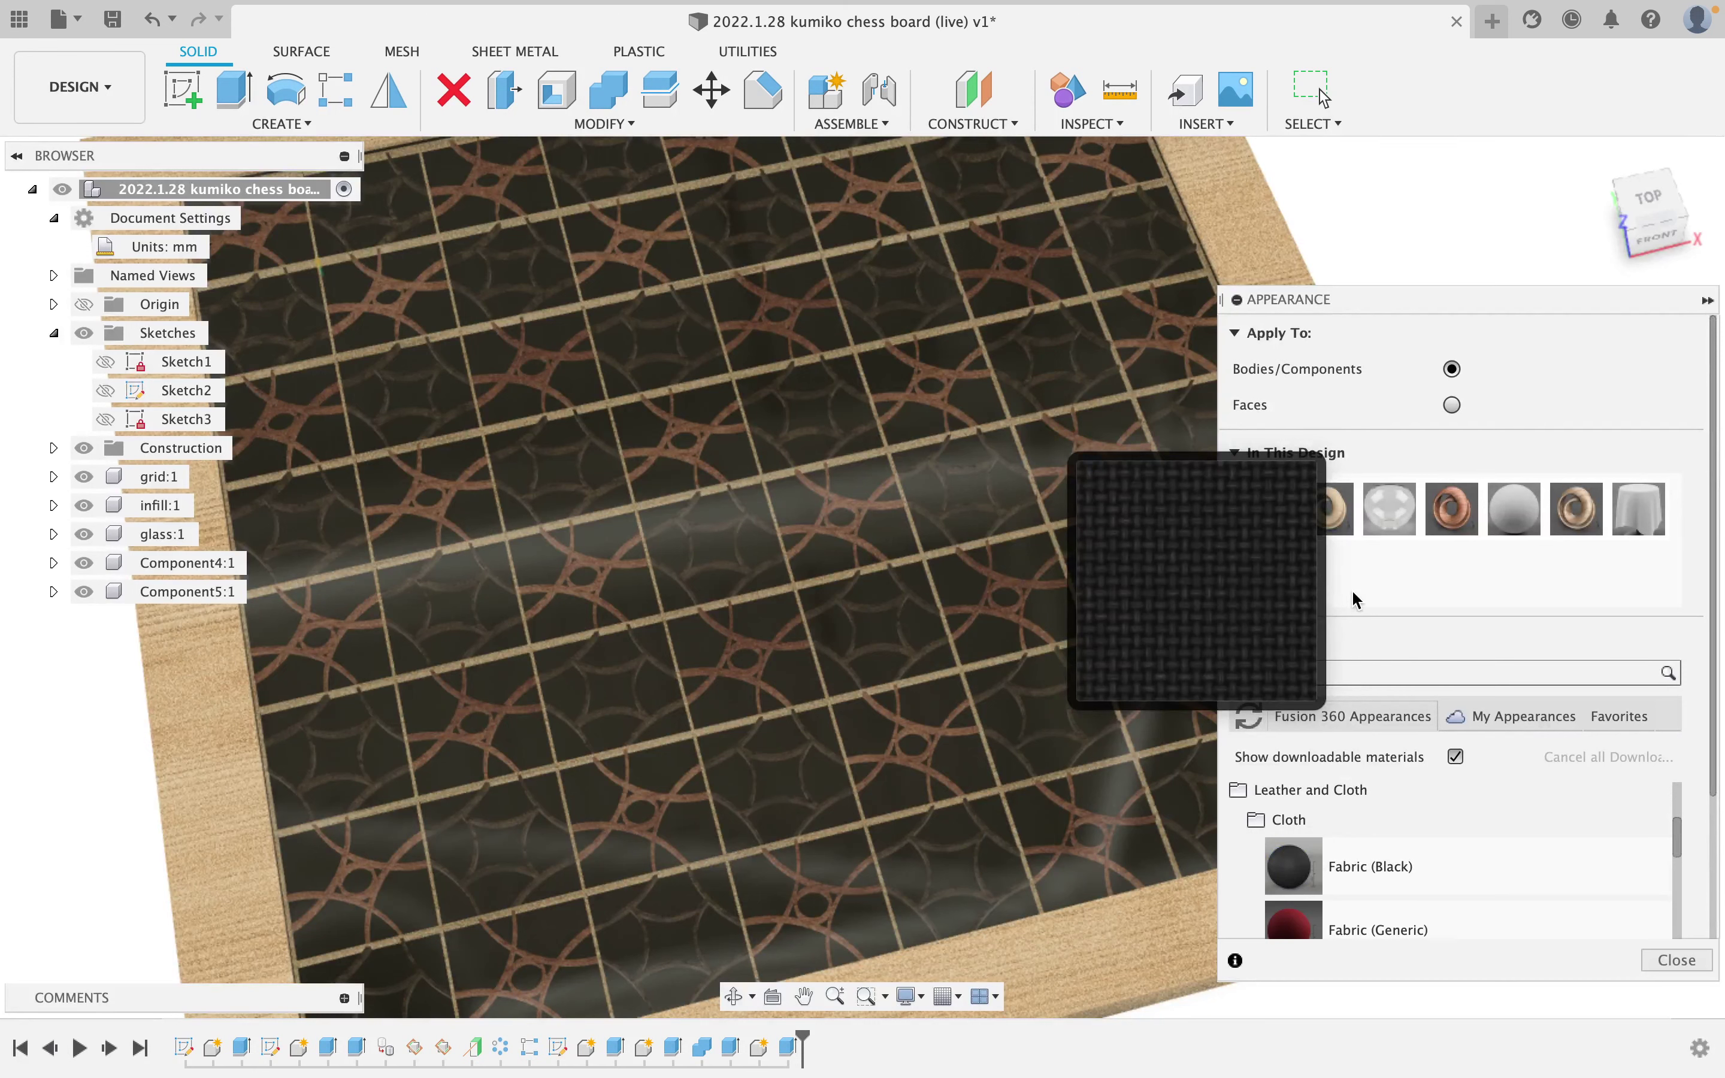
scroll(1353, 811, "down", 3)
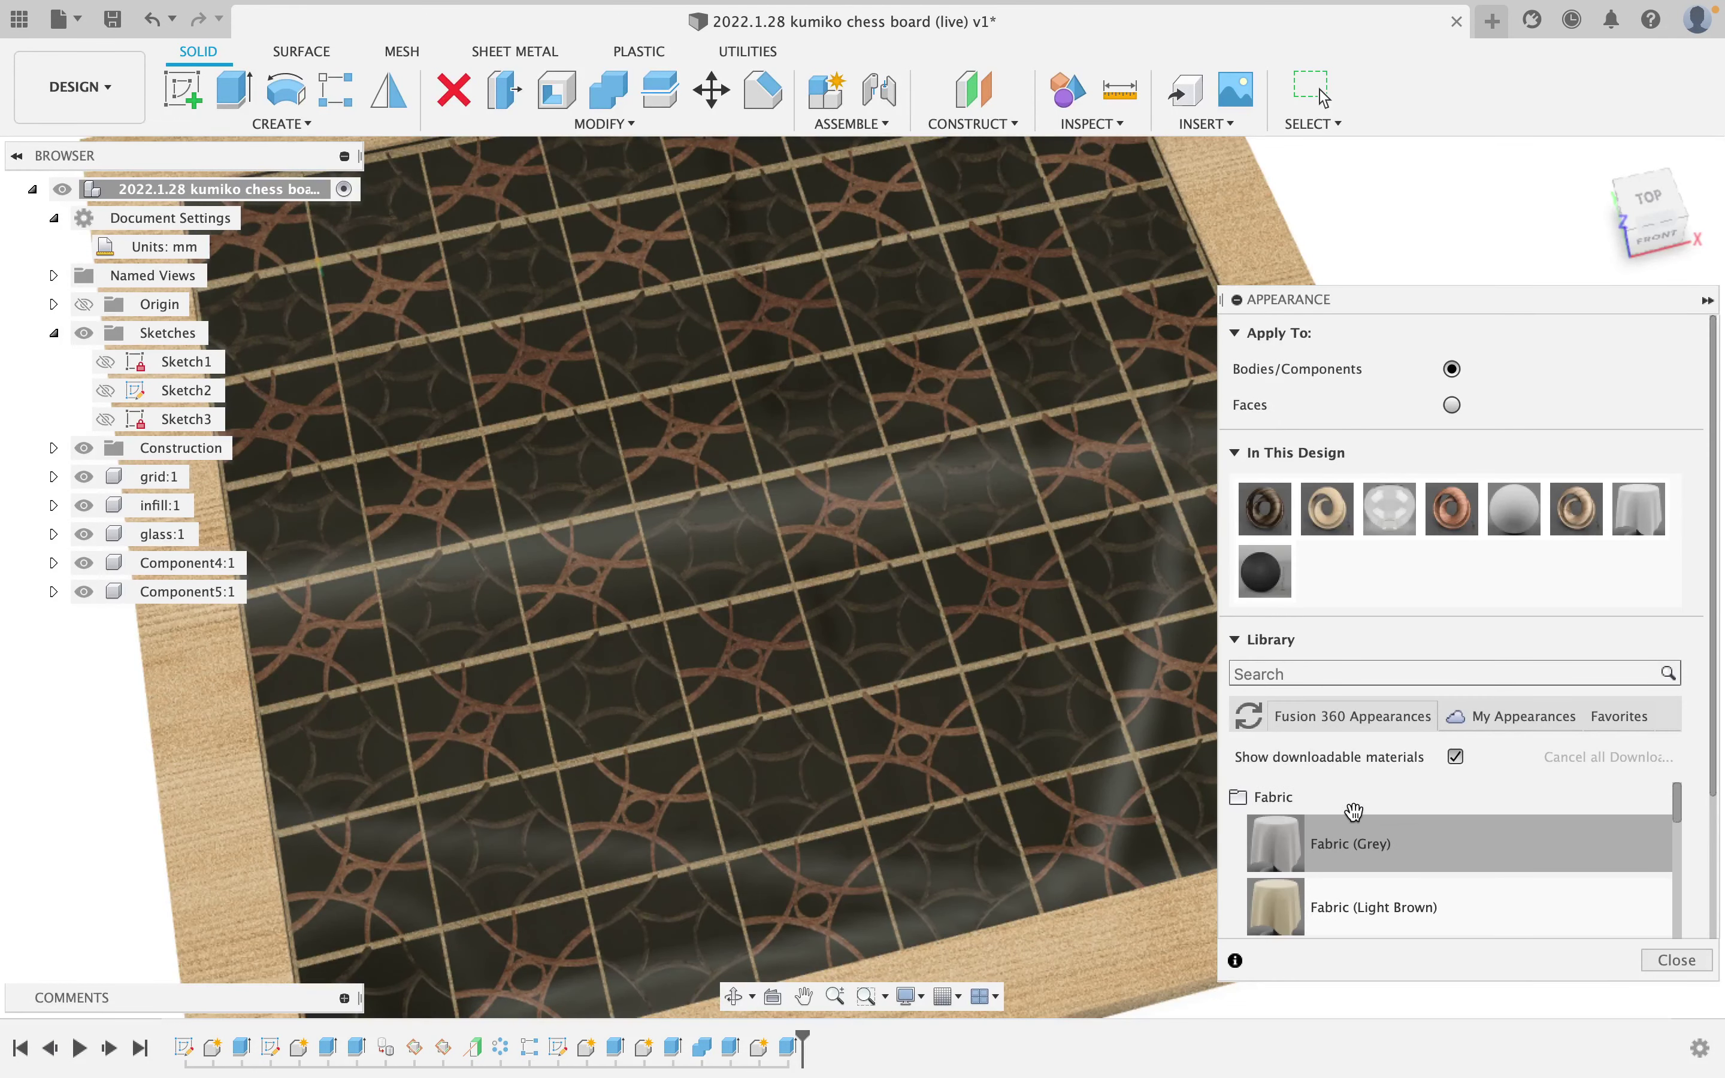
scroll(1353, 820, "down", 2)
left_click_drag(1355, 827, 1261, 578)
Find Paper (White) in the Miscellaneous appearance category and replace the backing panel's fabric appearance with it.
scroll(1425, 785, "down", 2)
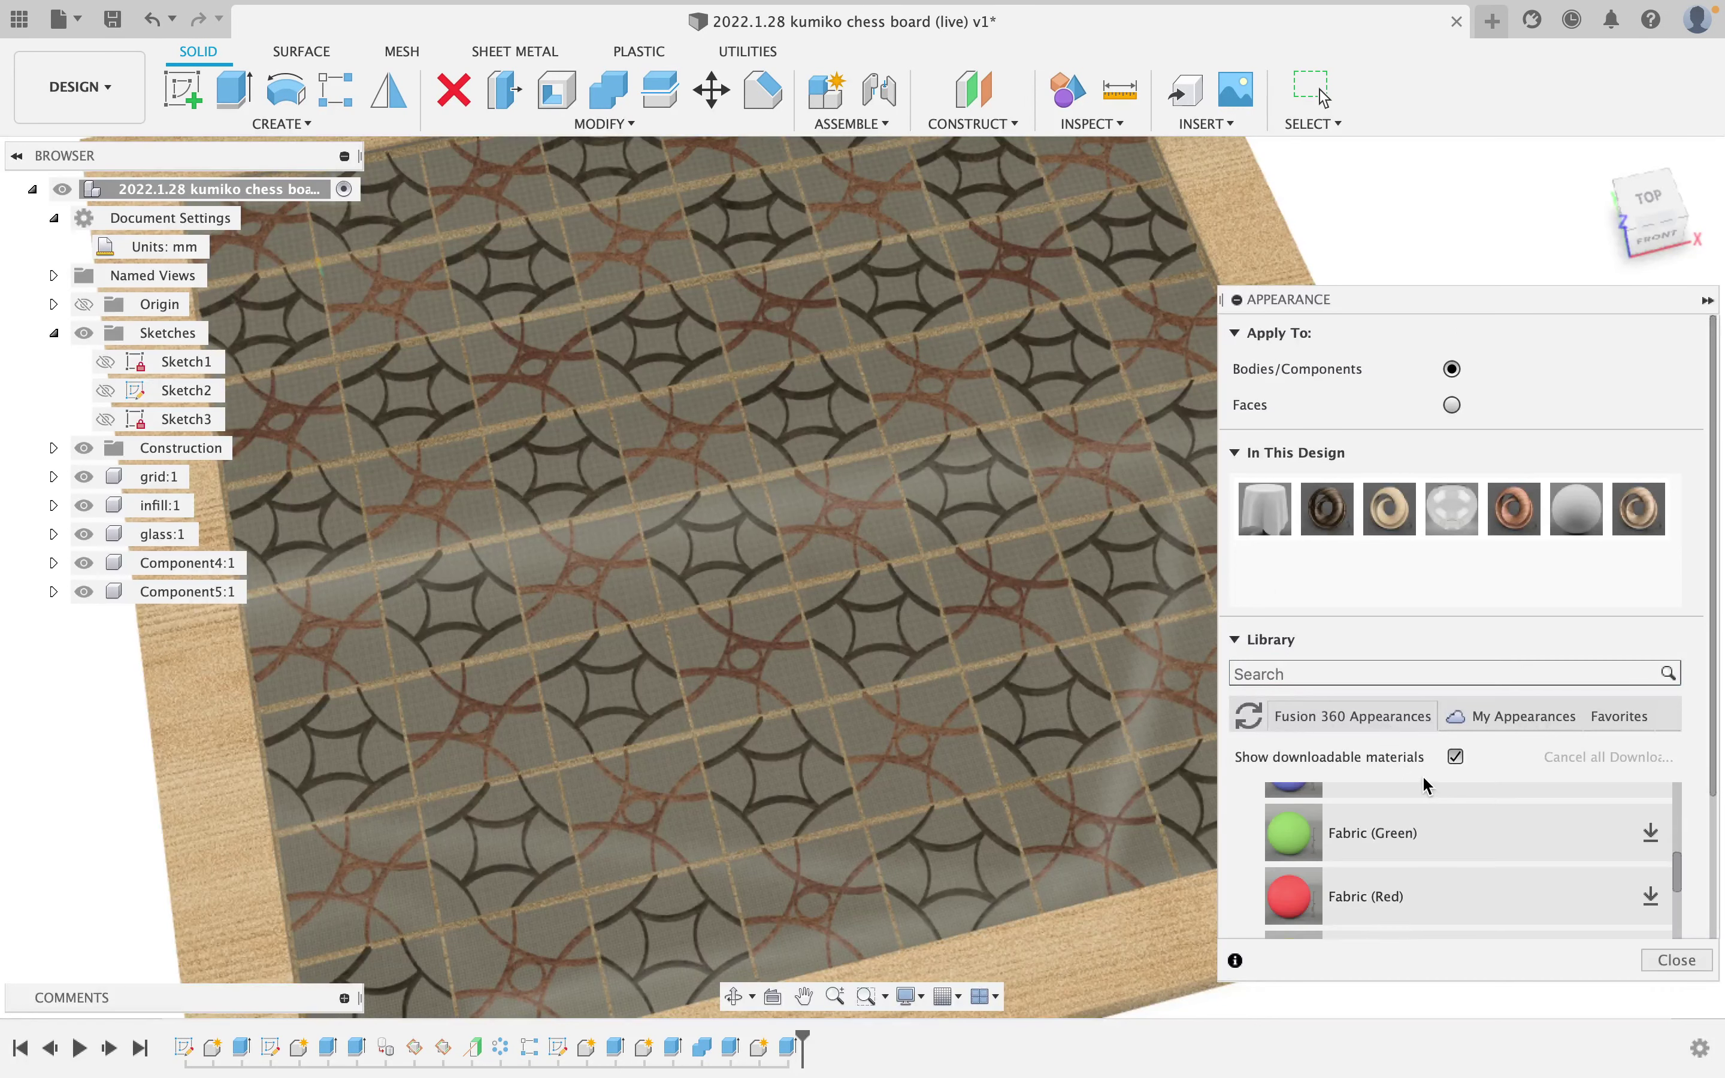
scroll(1424, 778, "down", 6)
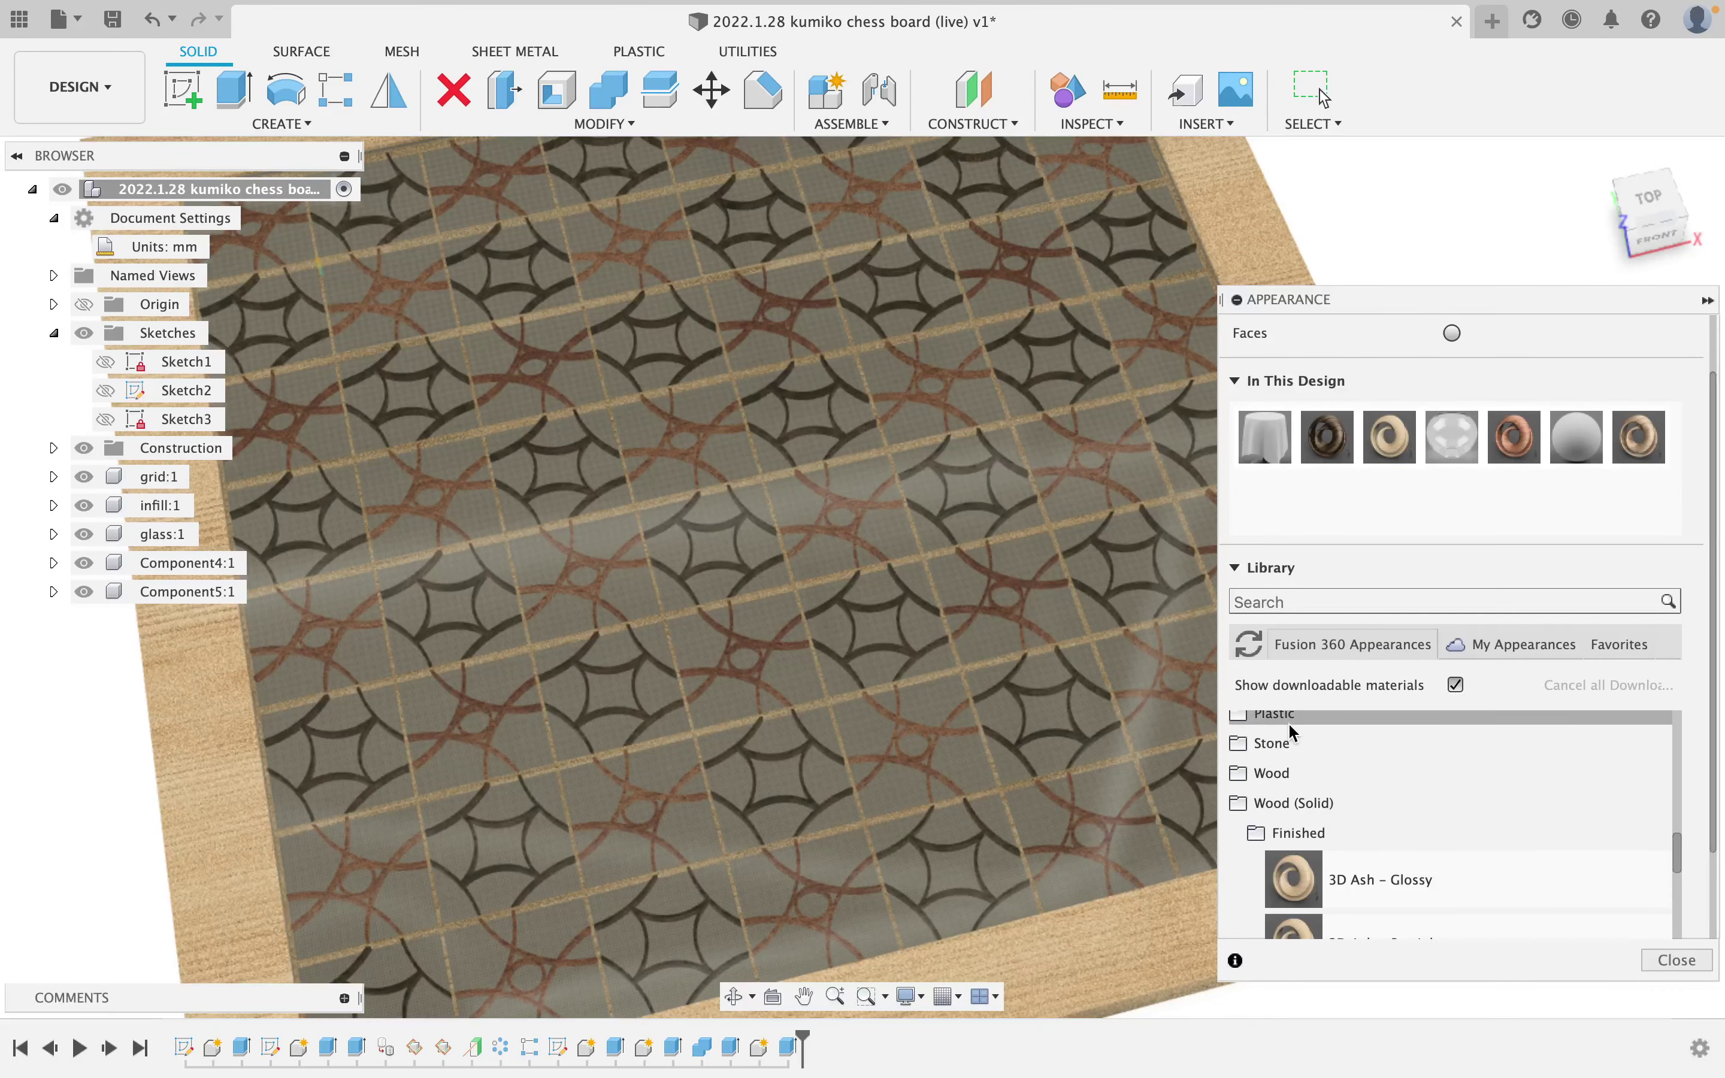
scroll(1288, 722, "up", 2)
left_click(1291, 768)
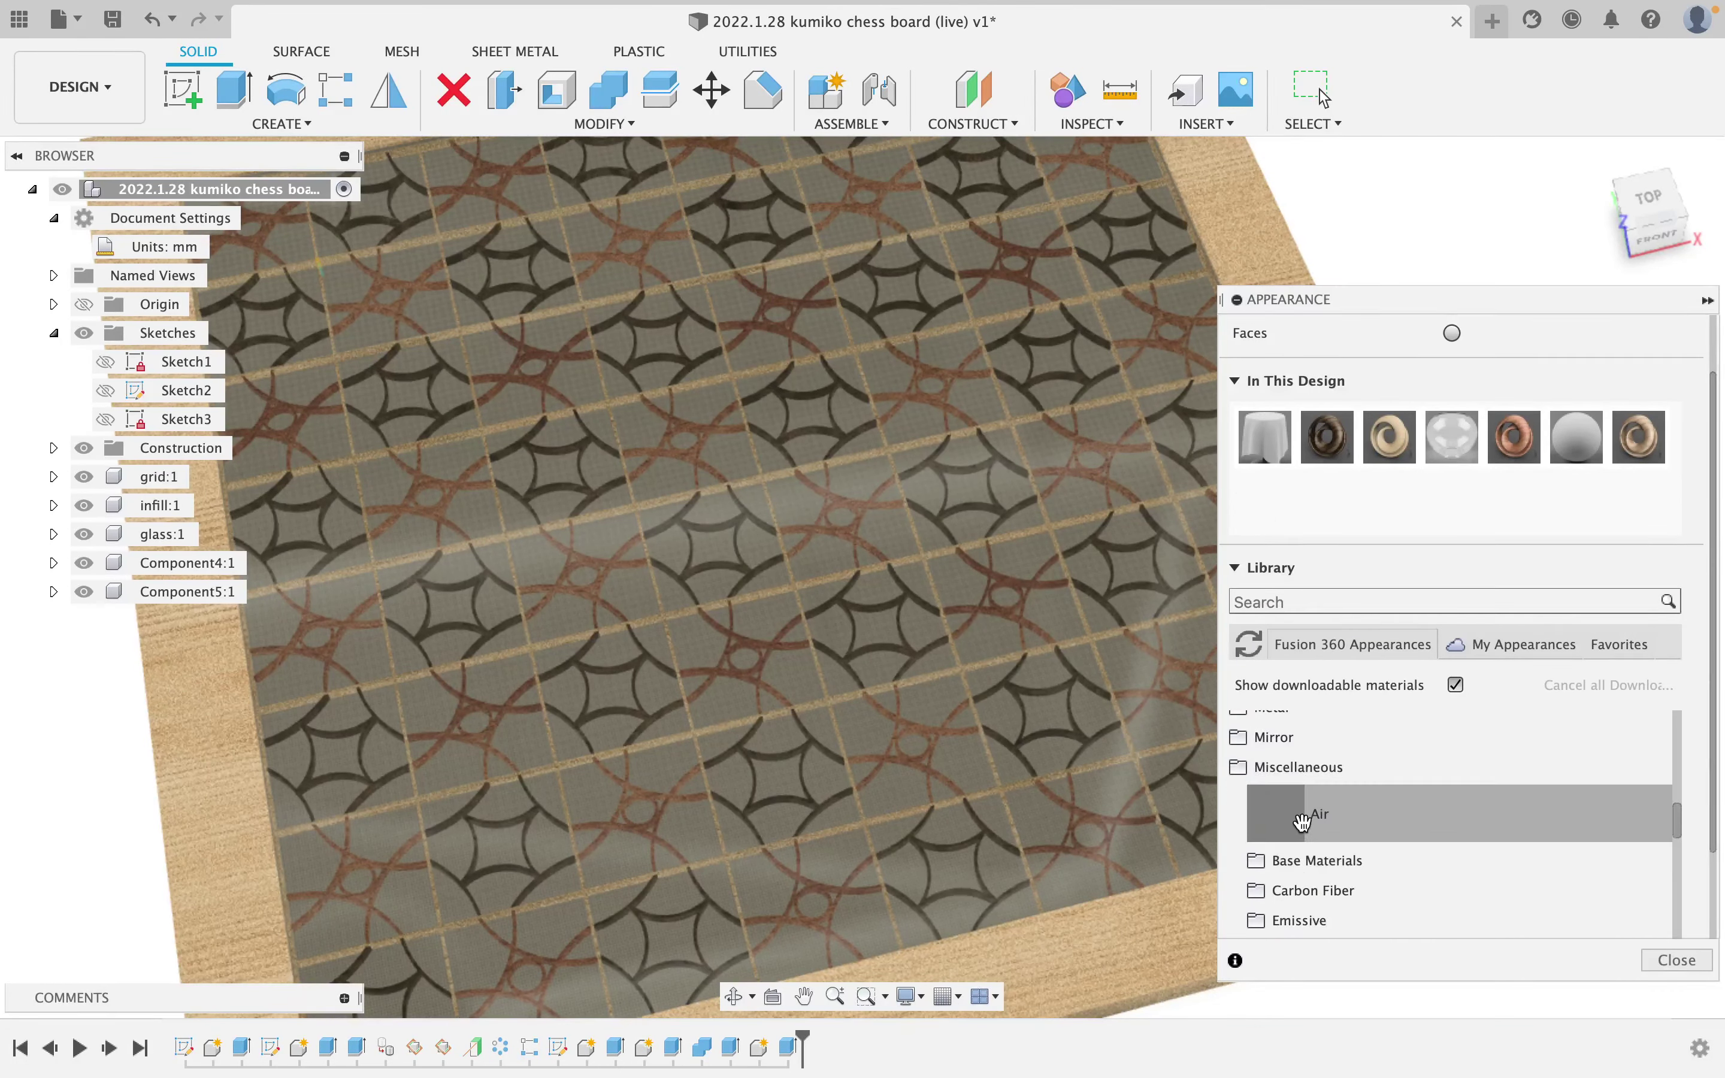
scroll(1299, 820, "down", 2)
left_click_drag(1315, 902, 1261, 448)
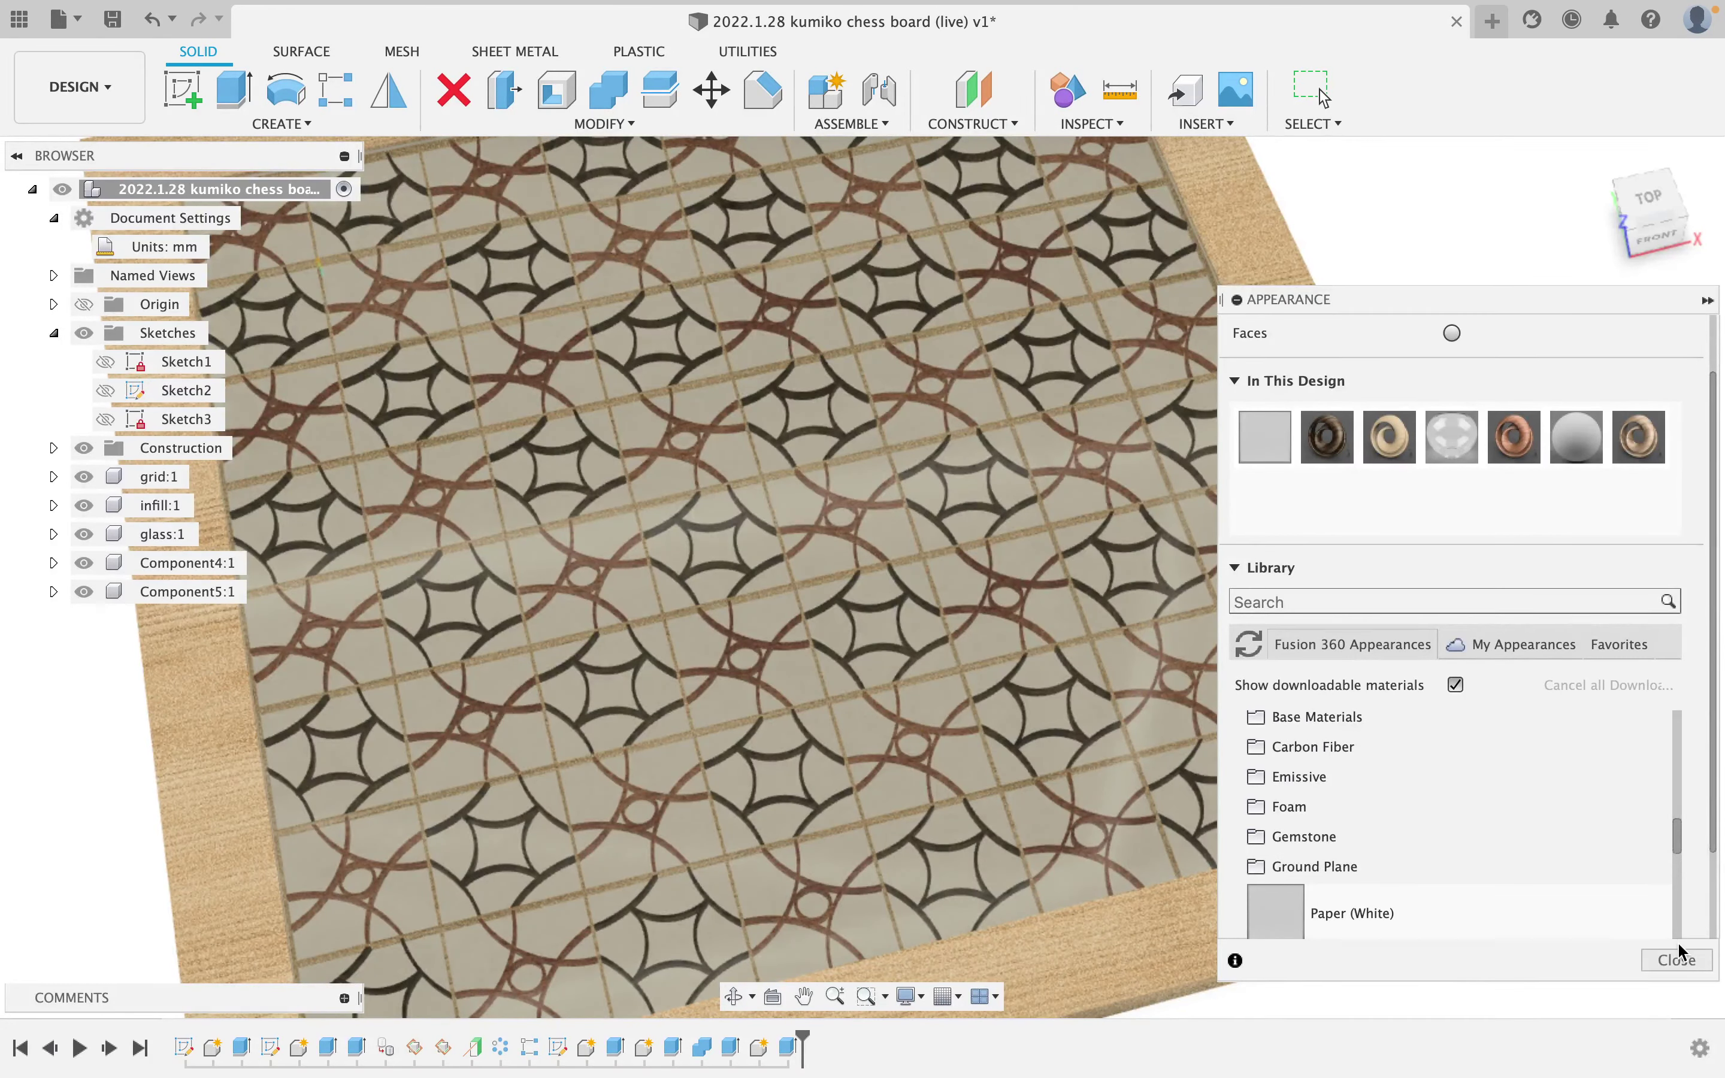
Close the appearance settings and inspect the framed chess board from above and from its underside.
left_click(1677, 959)
scroll(860, 611, "down", 5)
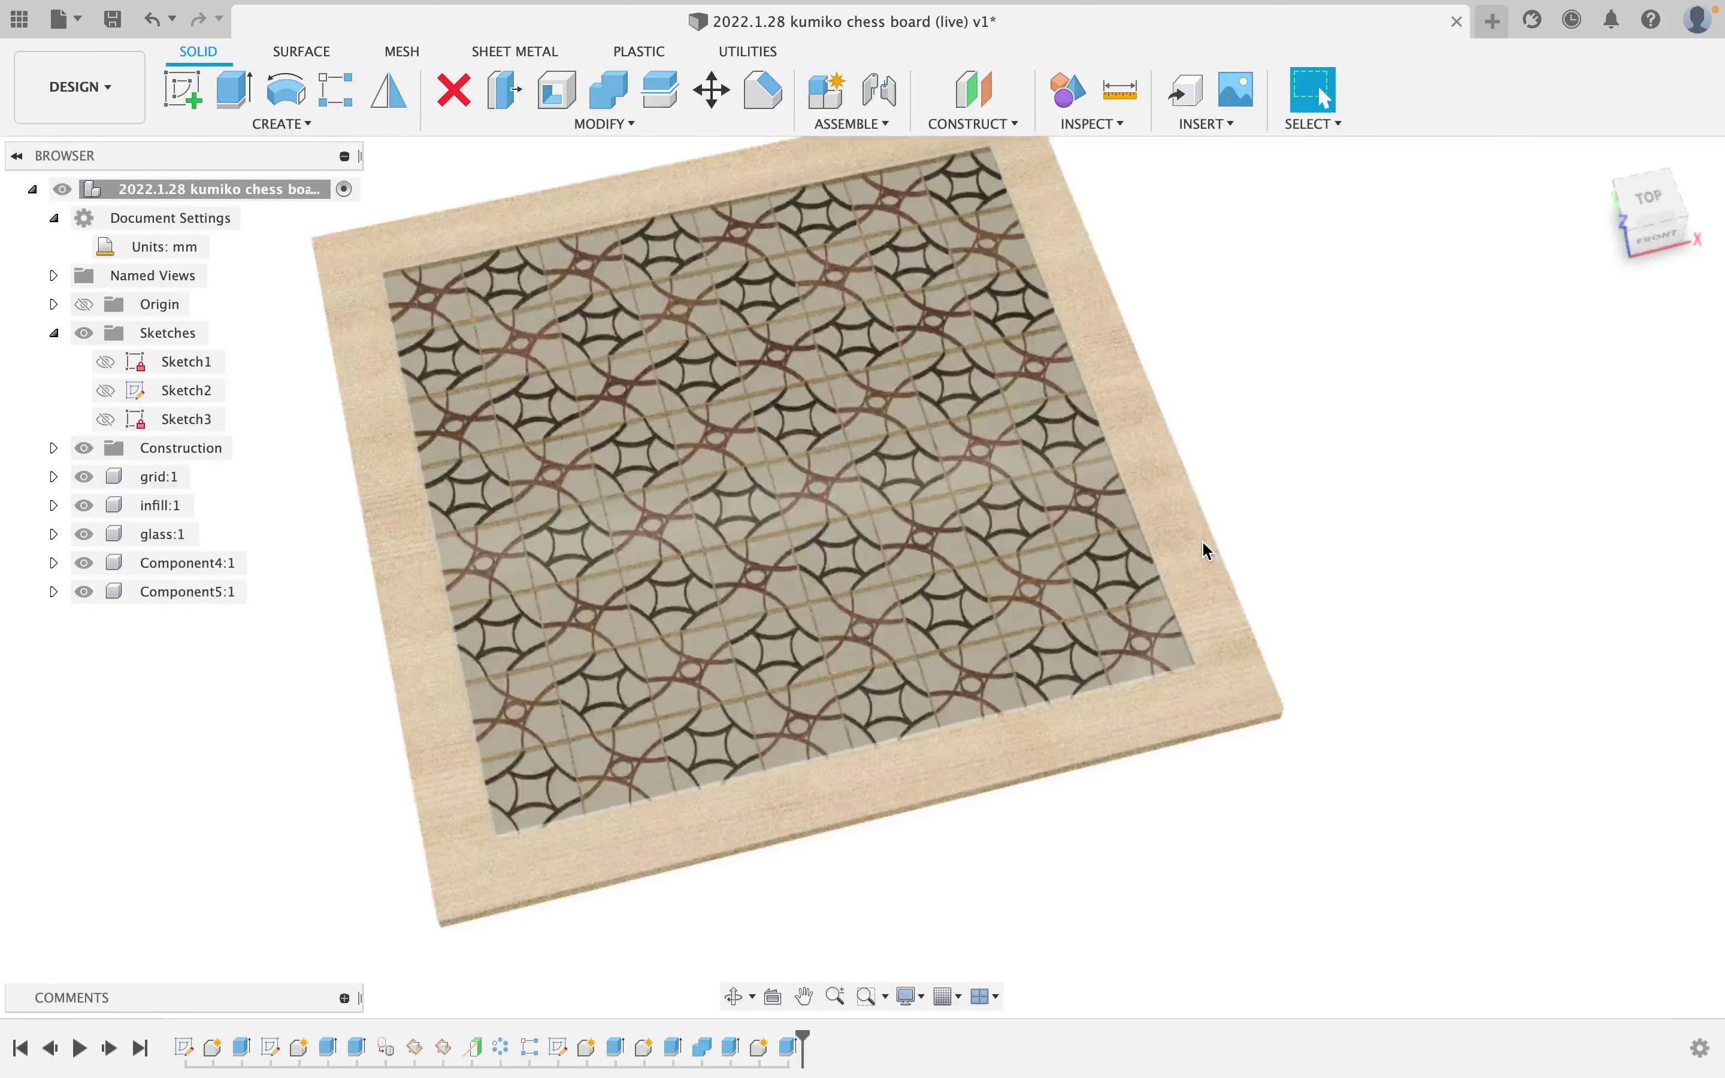
scroll(1202, 539, "down", 5)
middle_click_drag(1064, 688, 1027, 671, "shift")
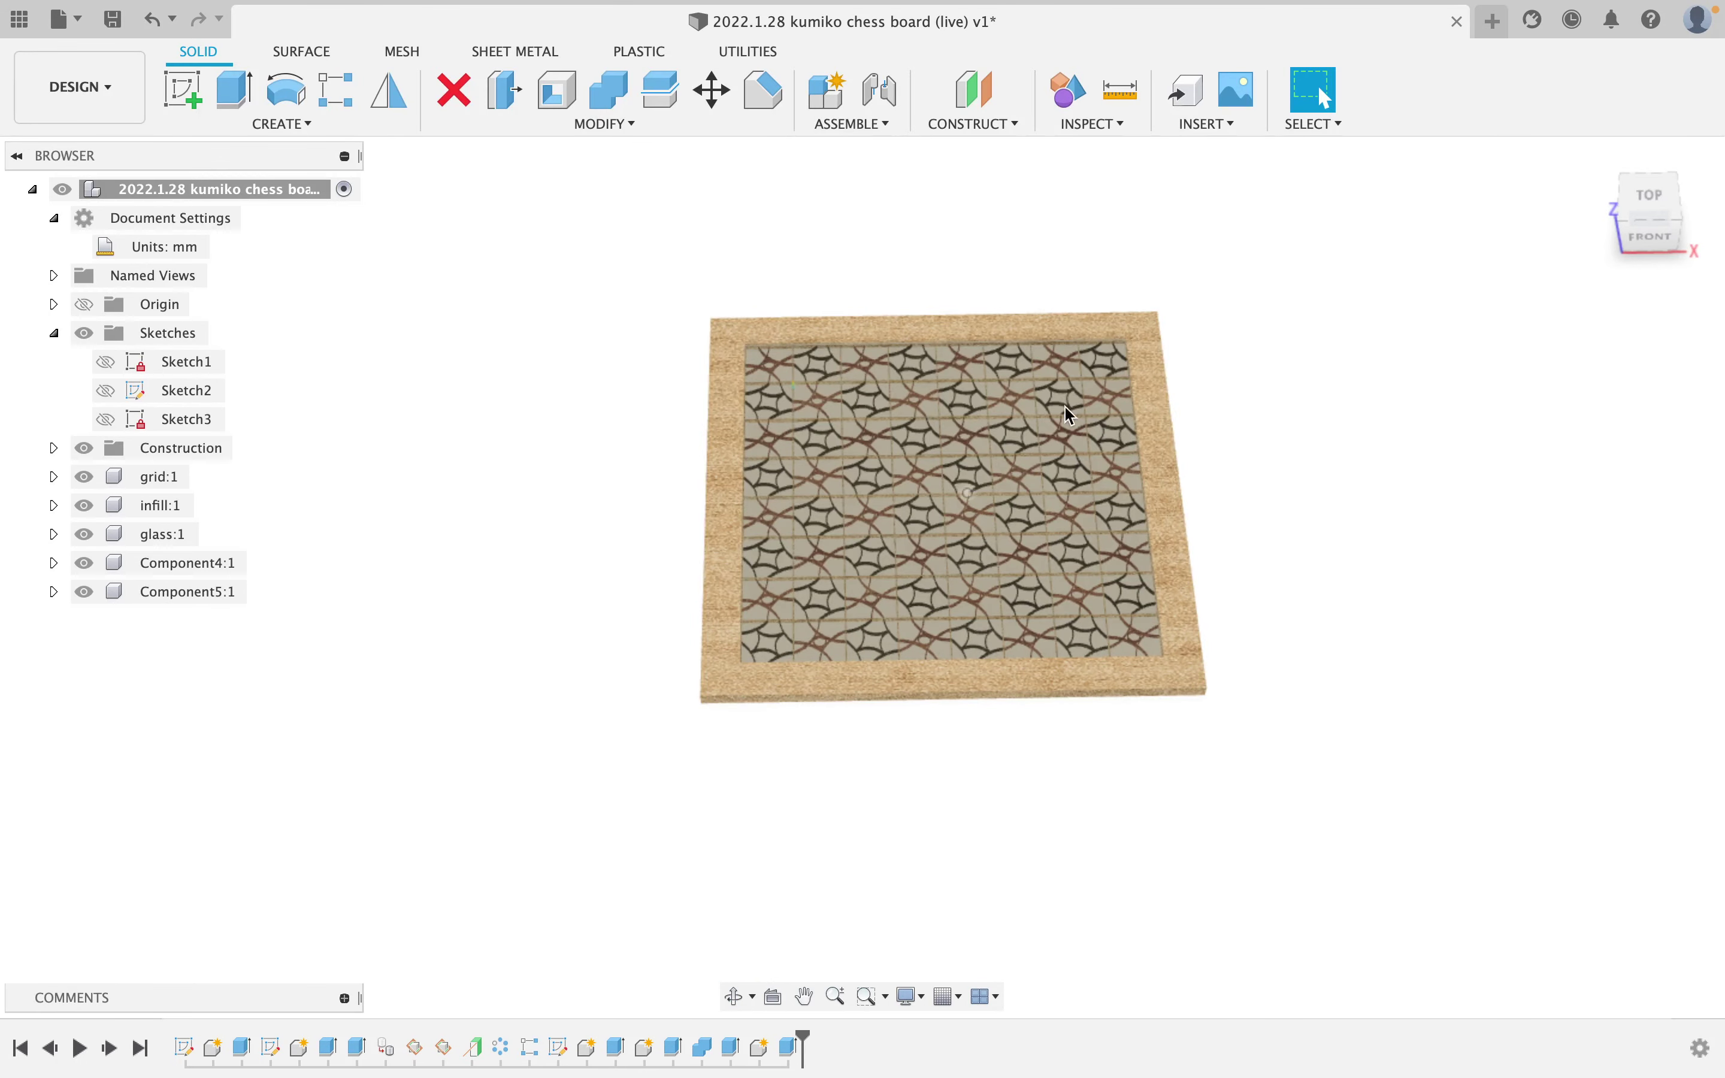
scroll(1080, 492, "up", 3)
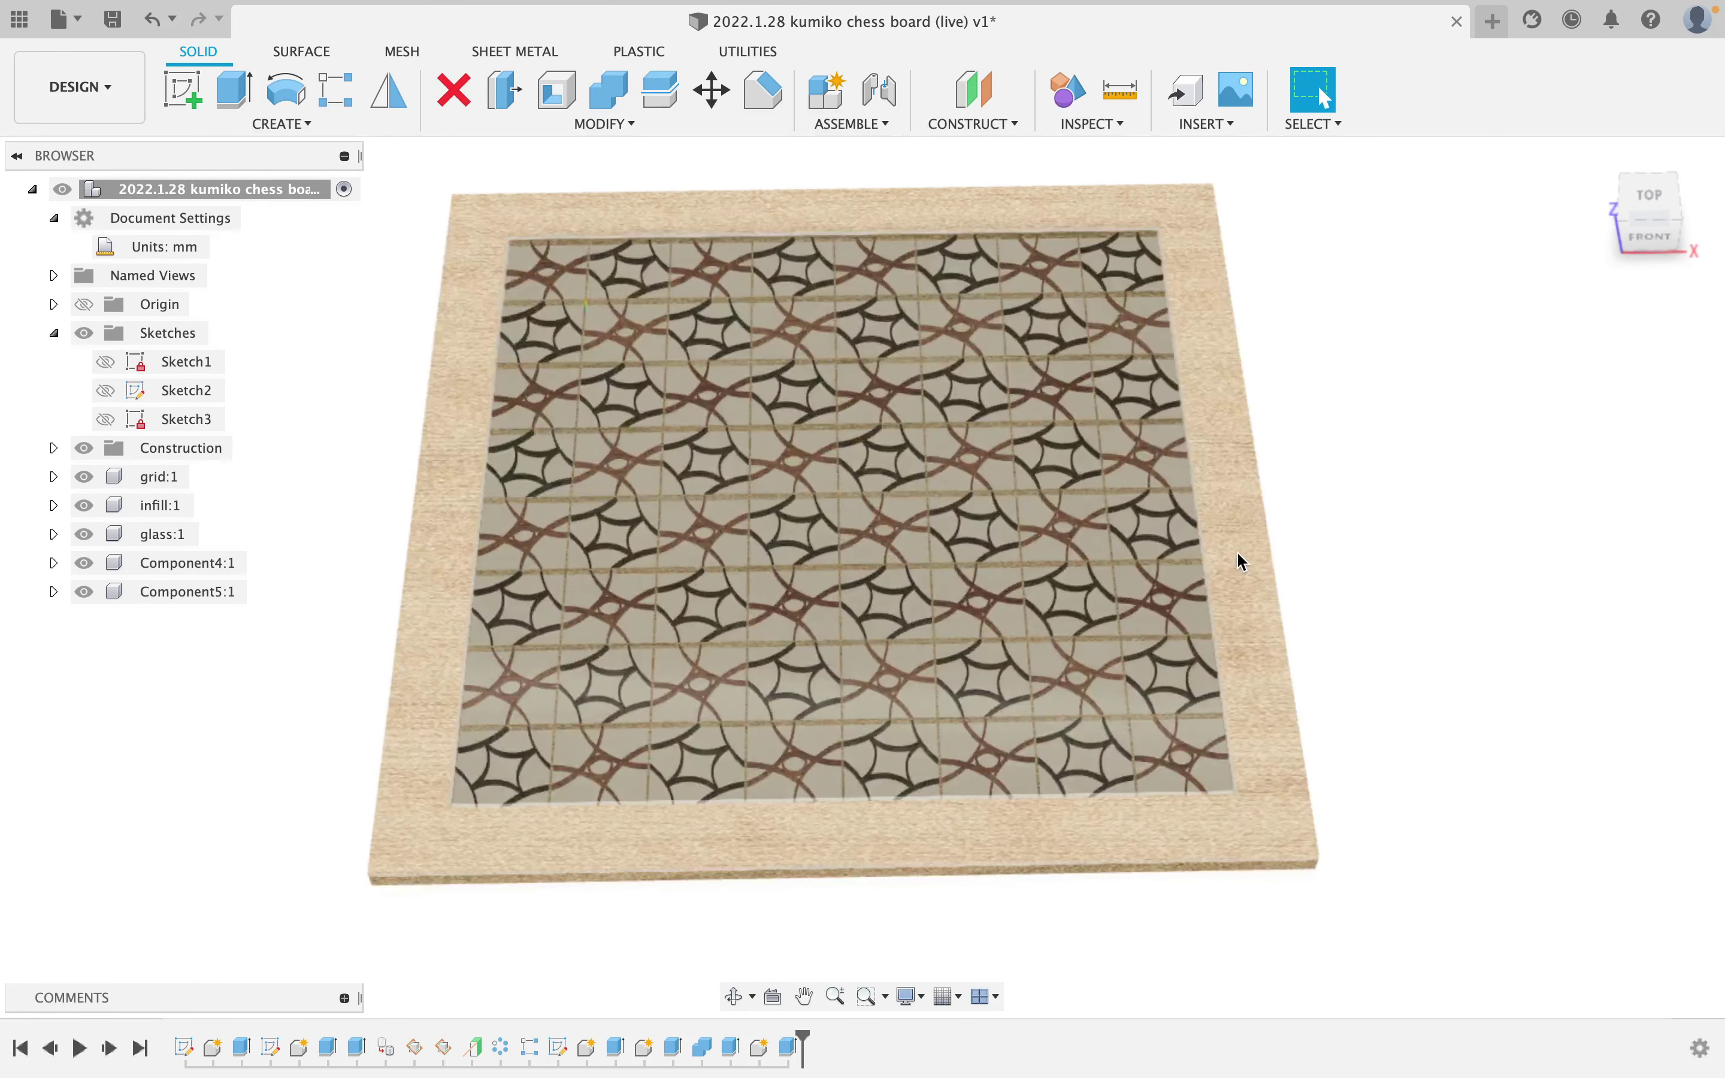
scroll(1238, 663, "down", 2)
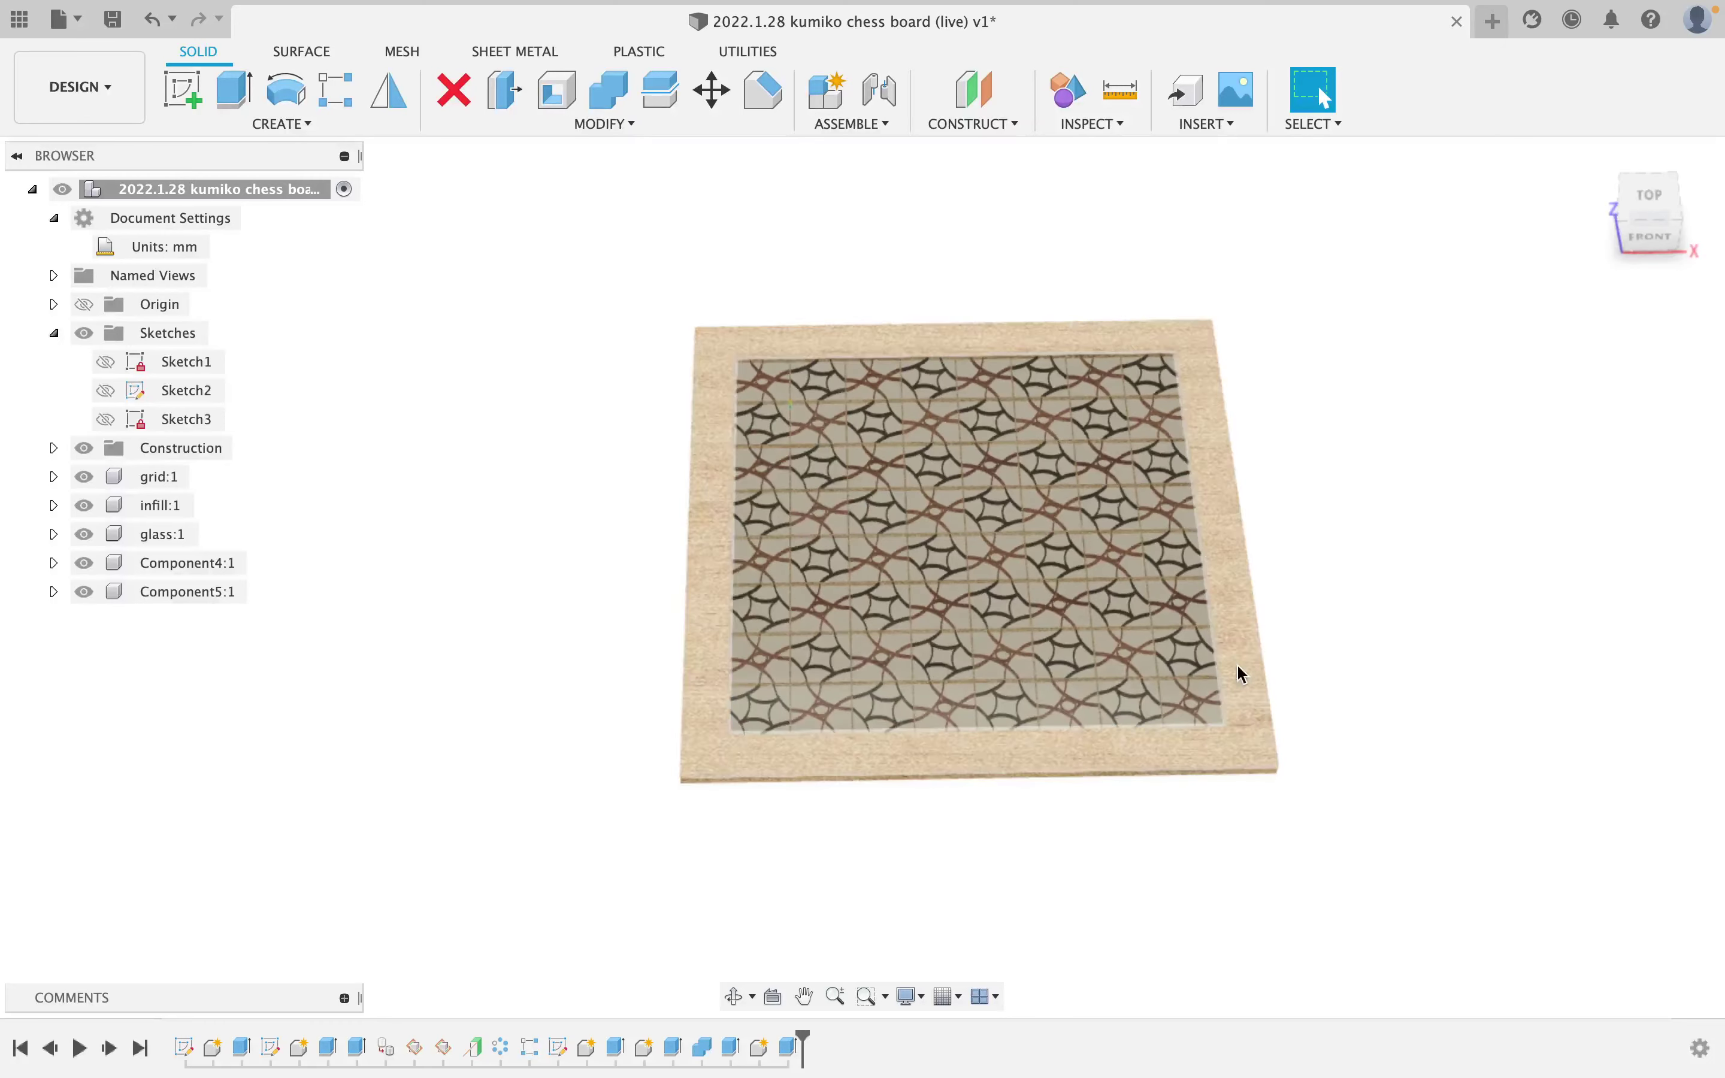
middle_click_drag(1238, 664, 1330, 488, "shift")
scroll(924, 536, "down", 3)
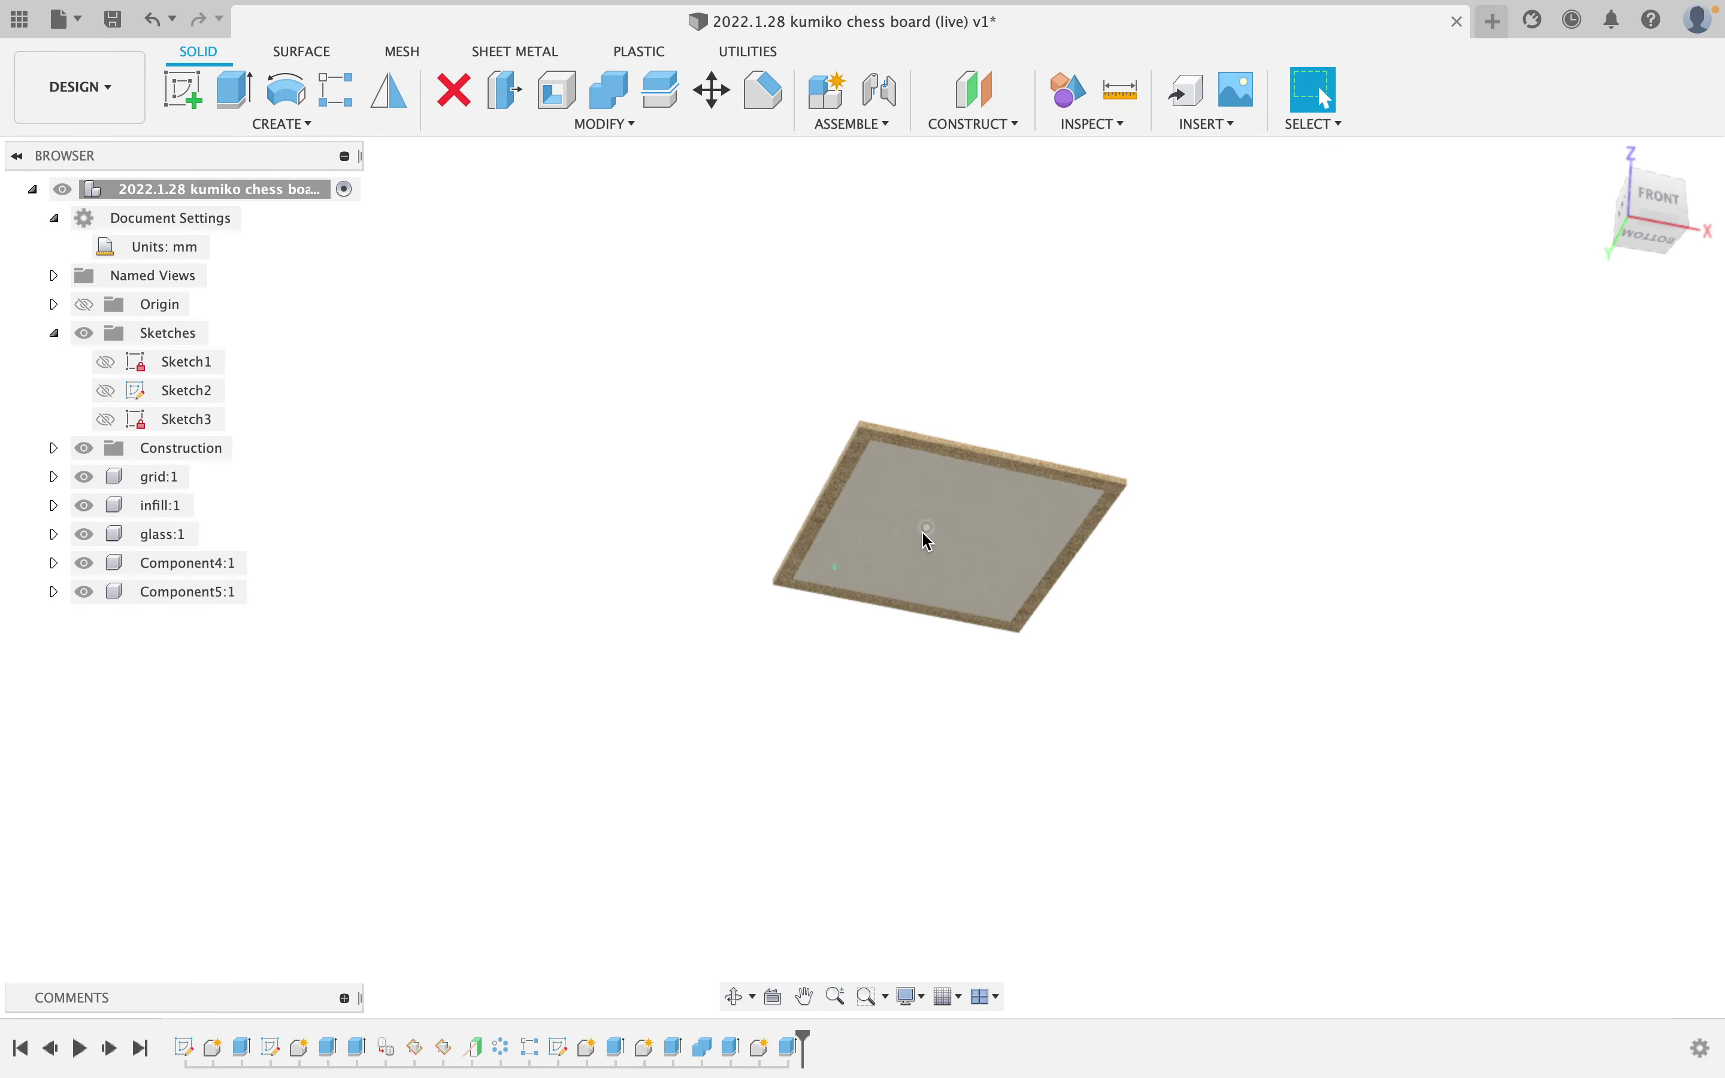
middle_click_drag(924, 470, 936, 638, "shift")
scroll(937, 628, "up", 5)
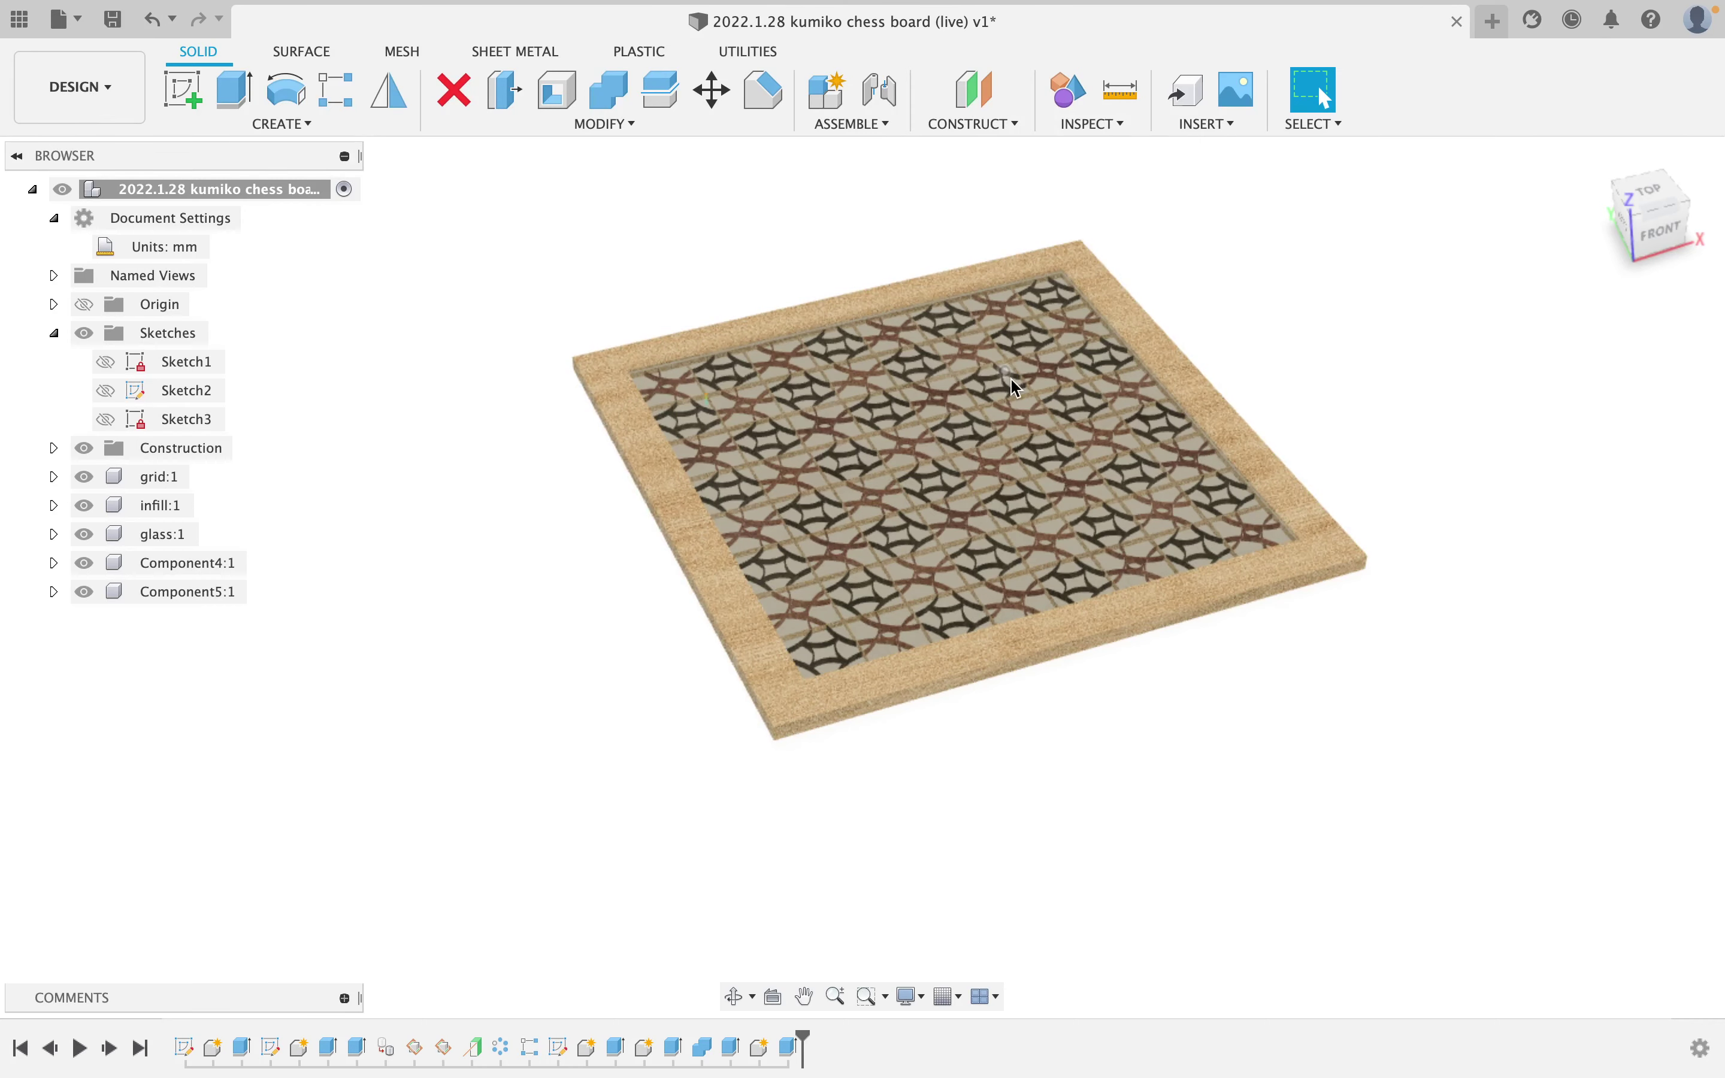
middle_click_drag(1266, 564, 1150, 688)
scroll(1150, 688, "up", 5)
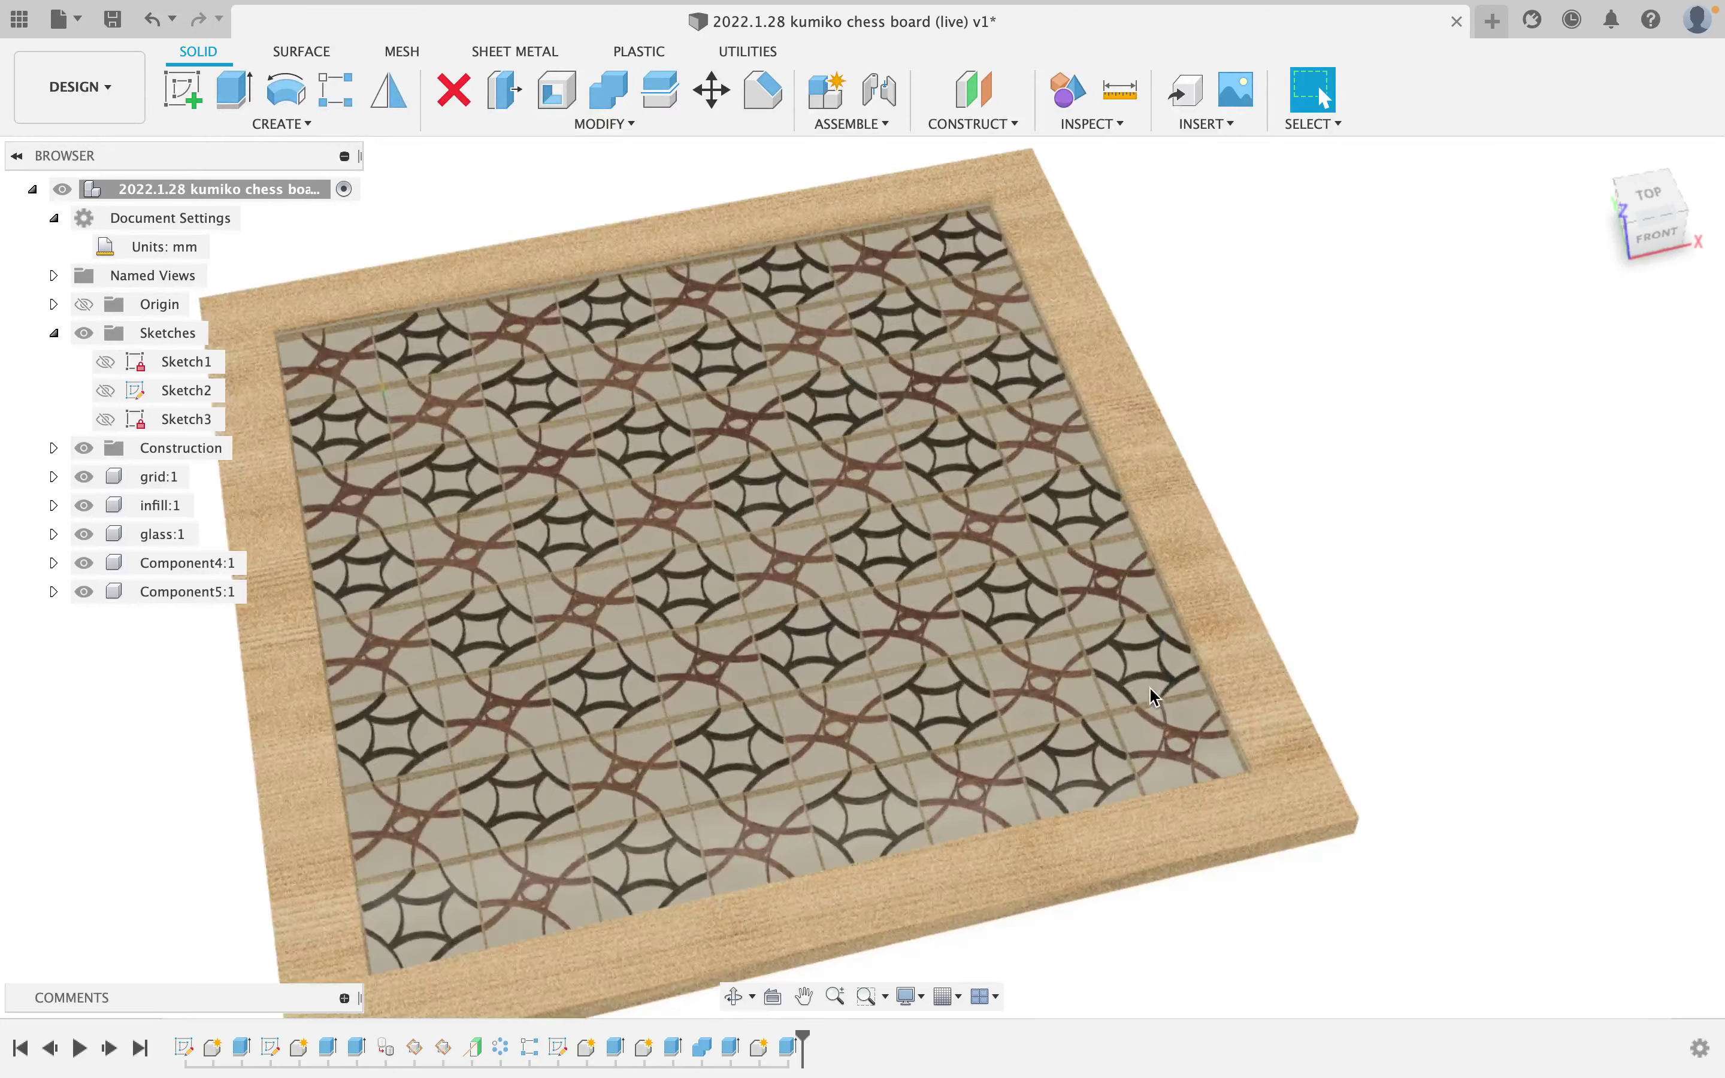
scroll(1150, 686, "down", 2)
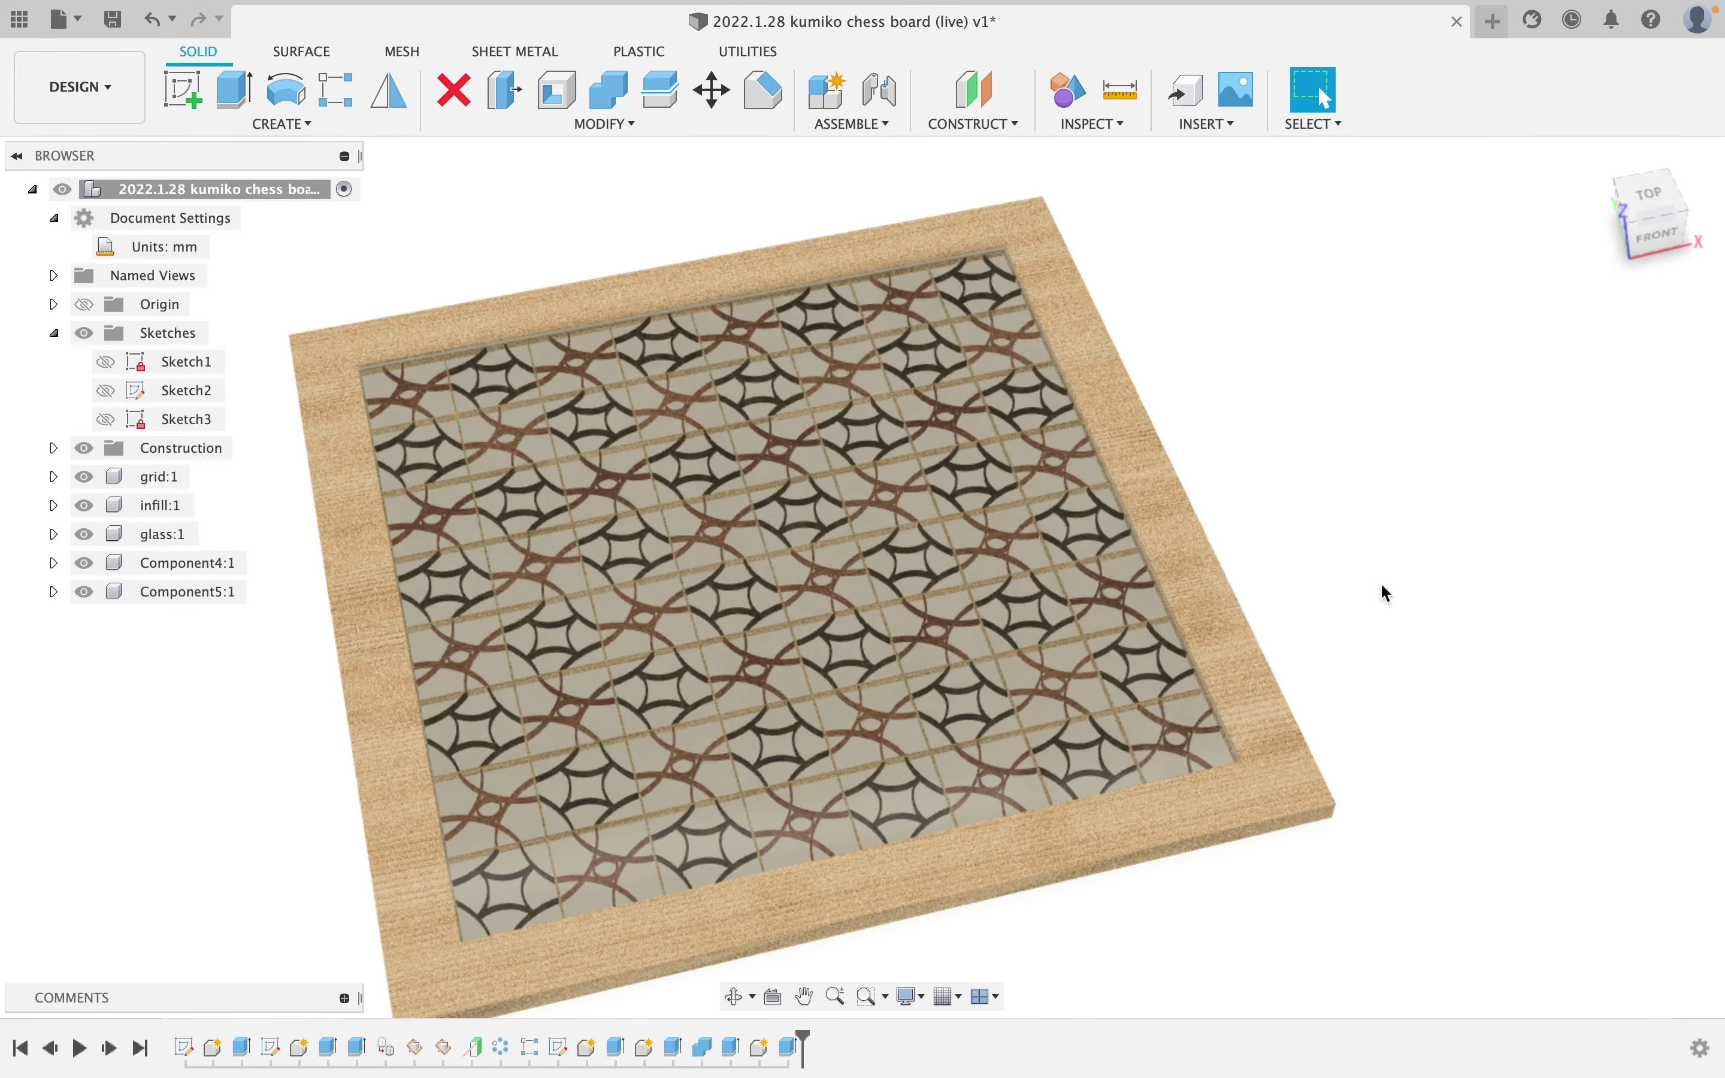
Rename the border component, Component4, as frame.
left_click(206, 563)
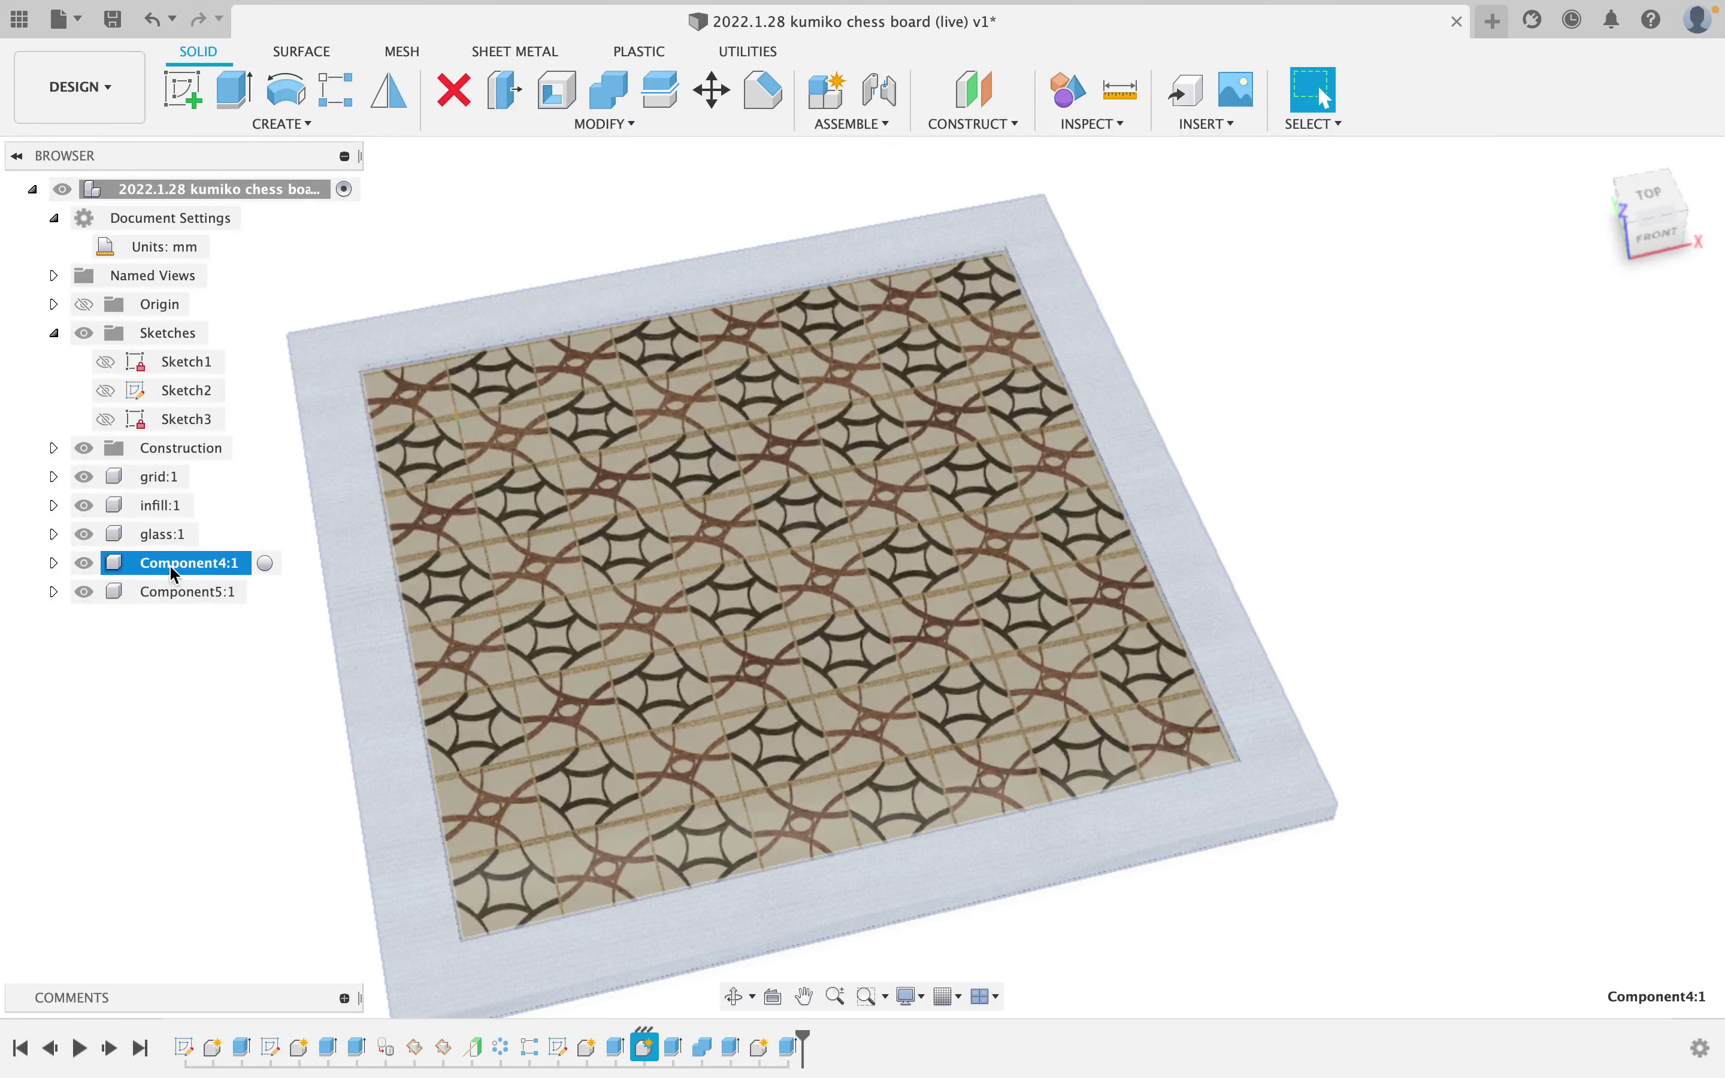
left_click(169, 565)
type("frame")
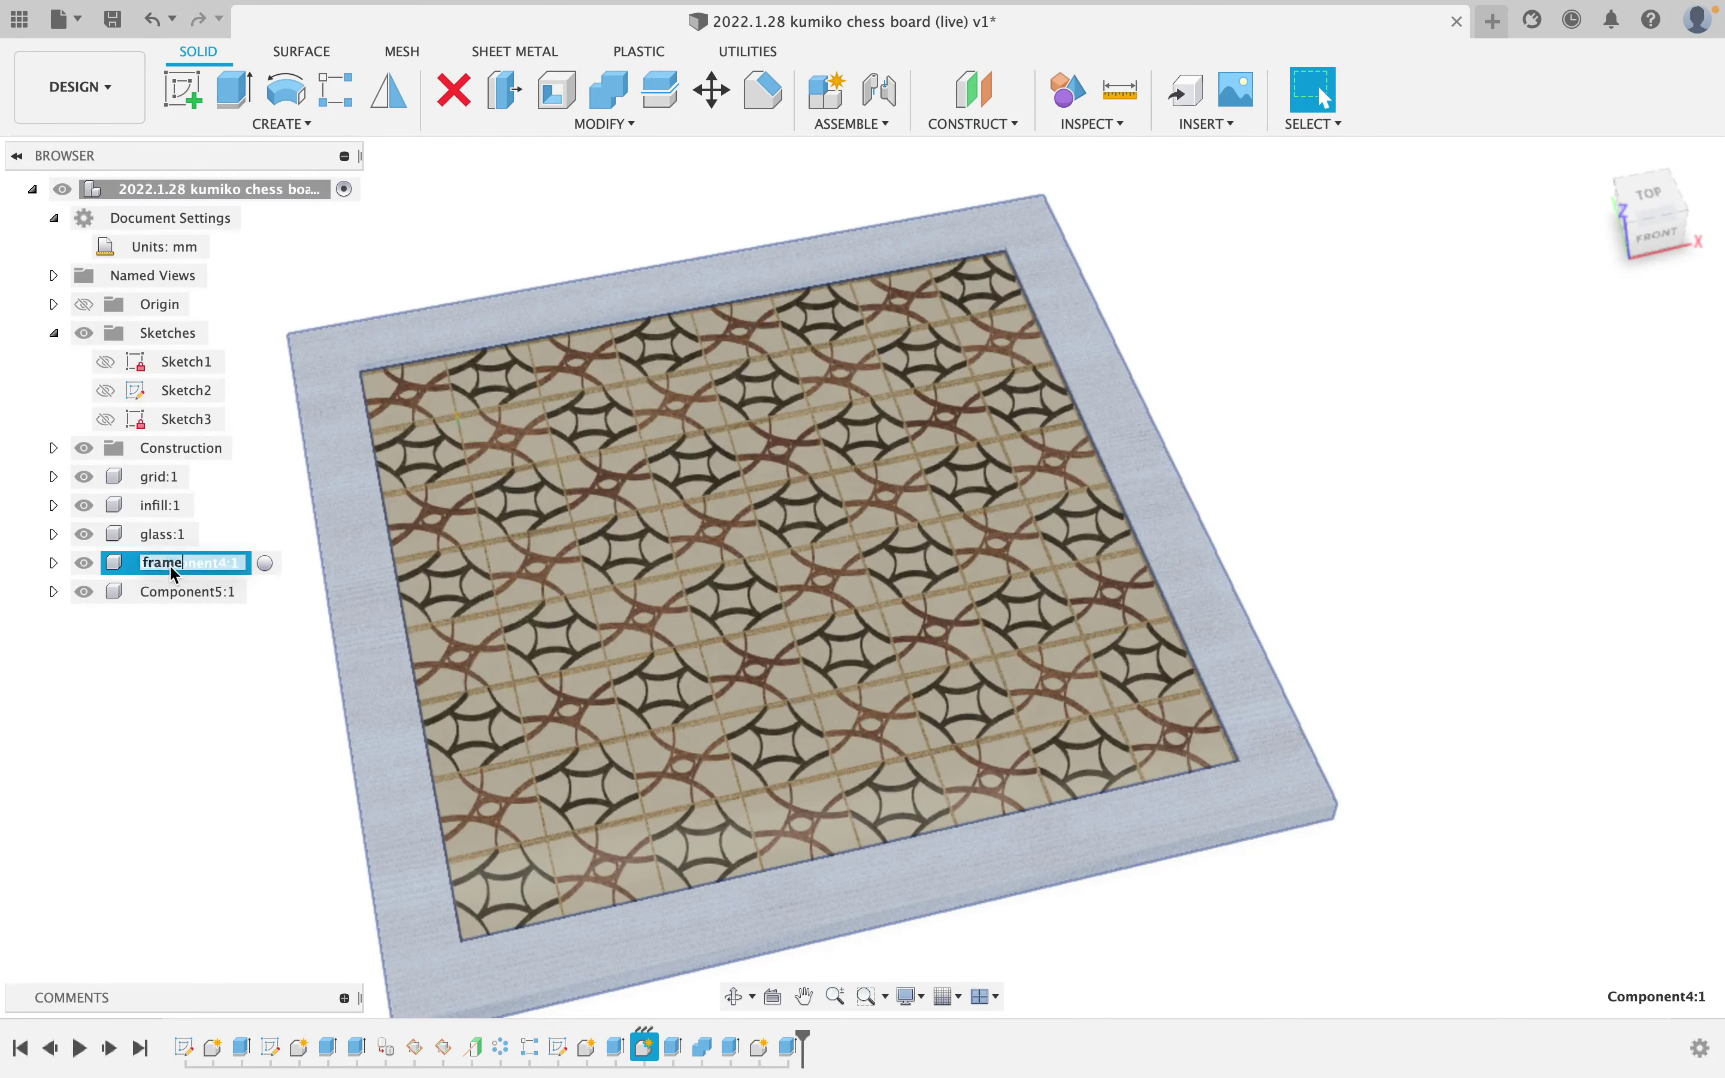
key("Return")
Rename the backing panel component, Component5, as backer and clear the selection.
left_click(182, 591)
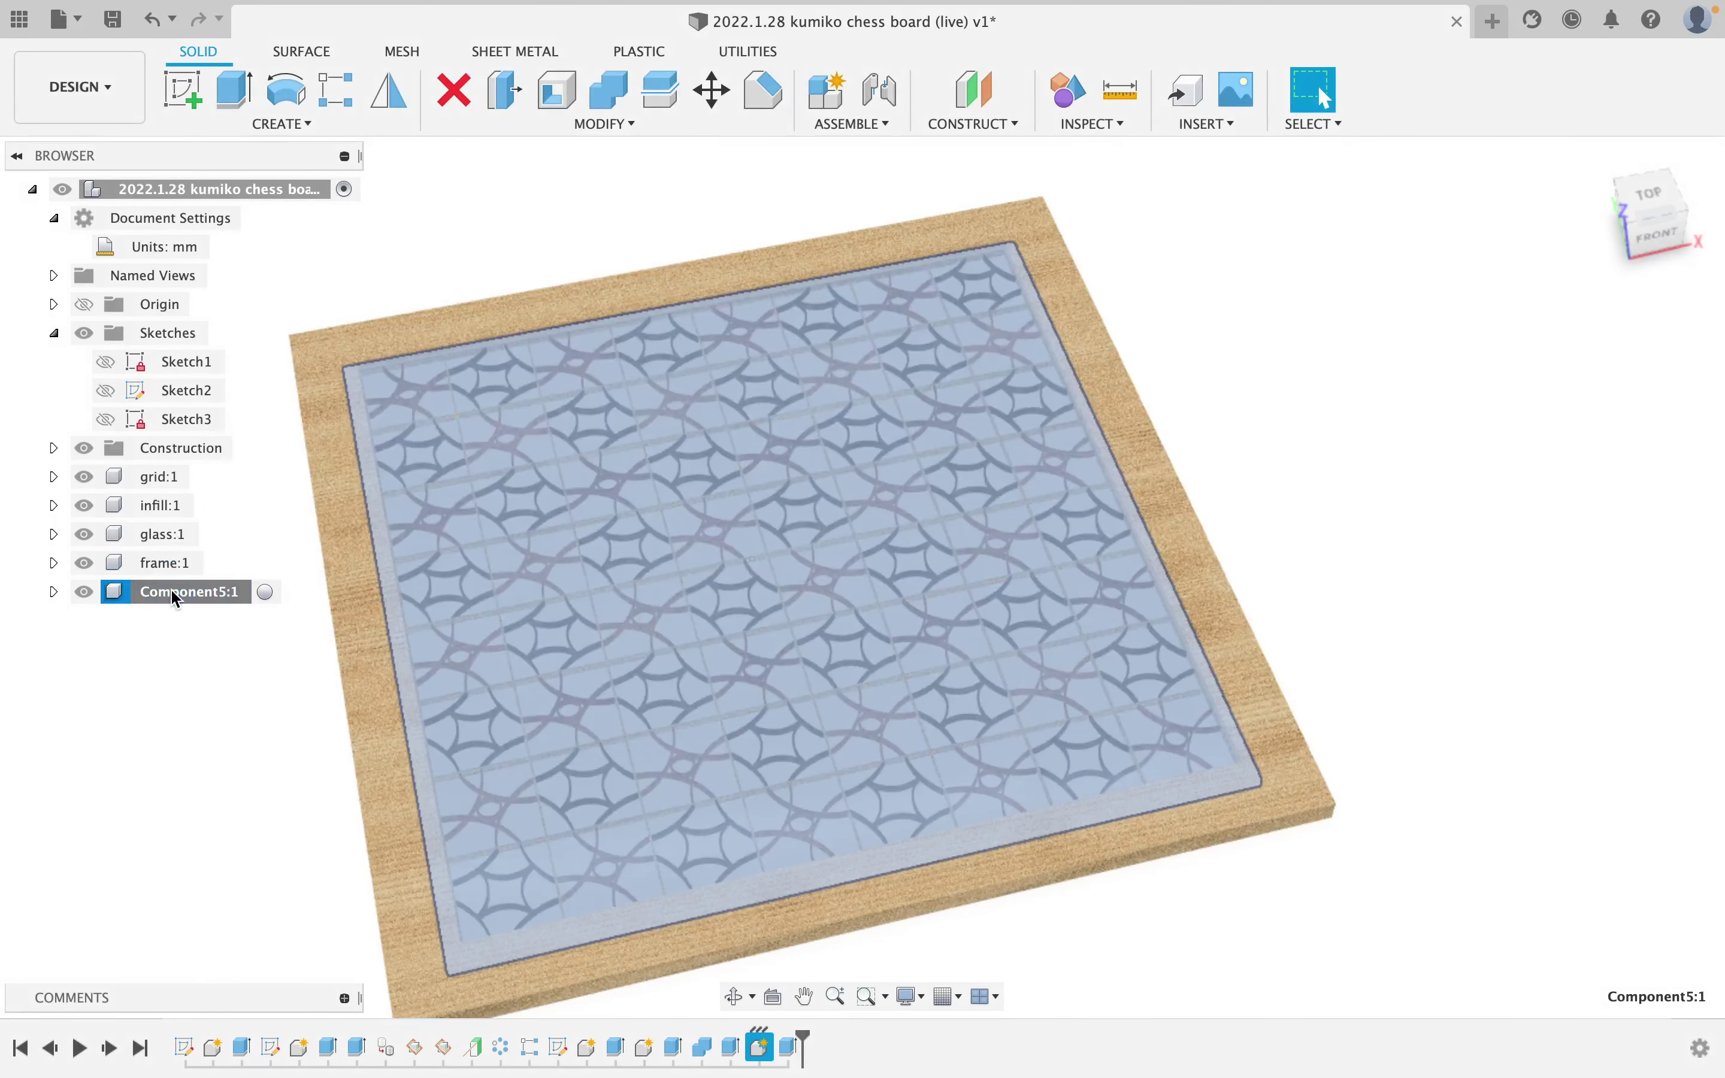
left_click(172, 591)
type("backer")
key("Return")
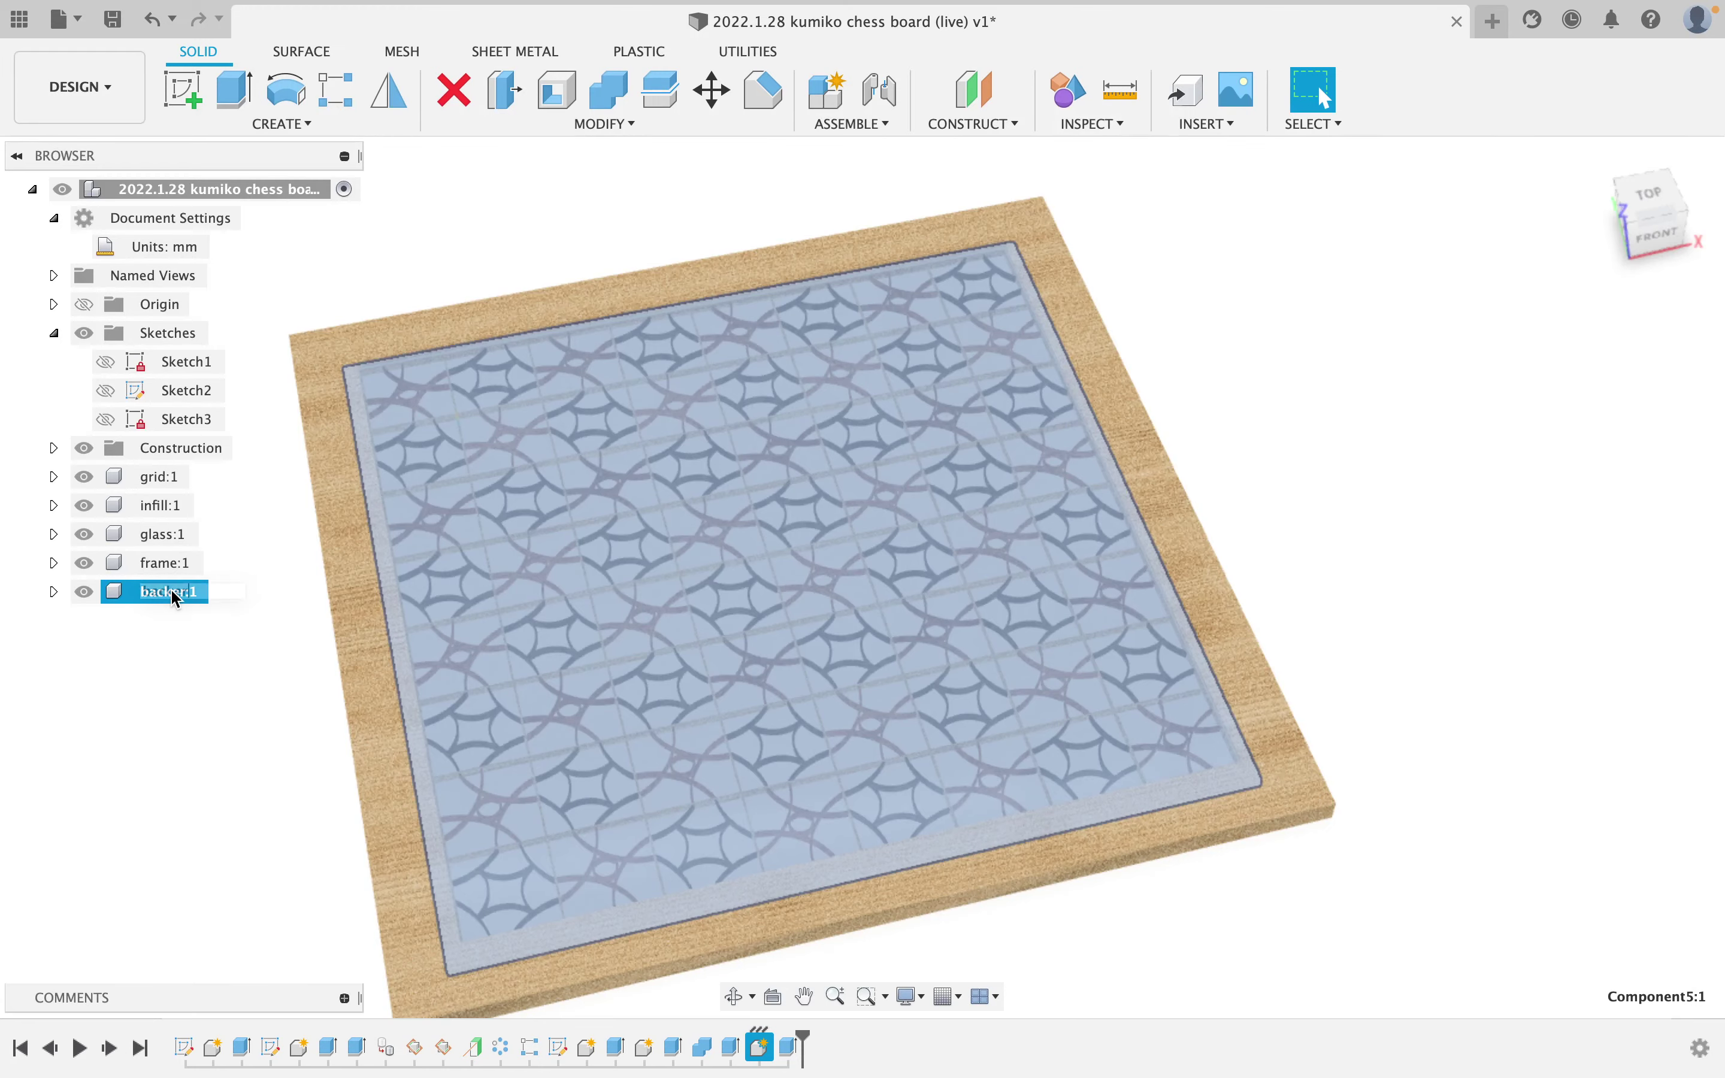
middle_click_drag(1204, 628, 1203, 686, "shift")
left_click(1326, 741)
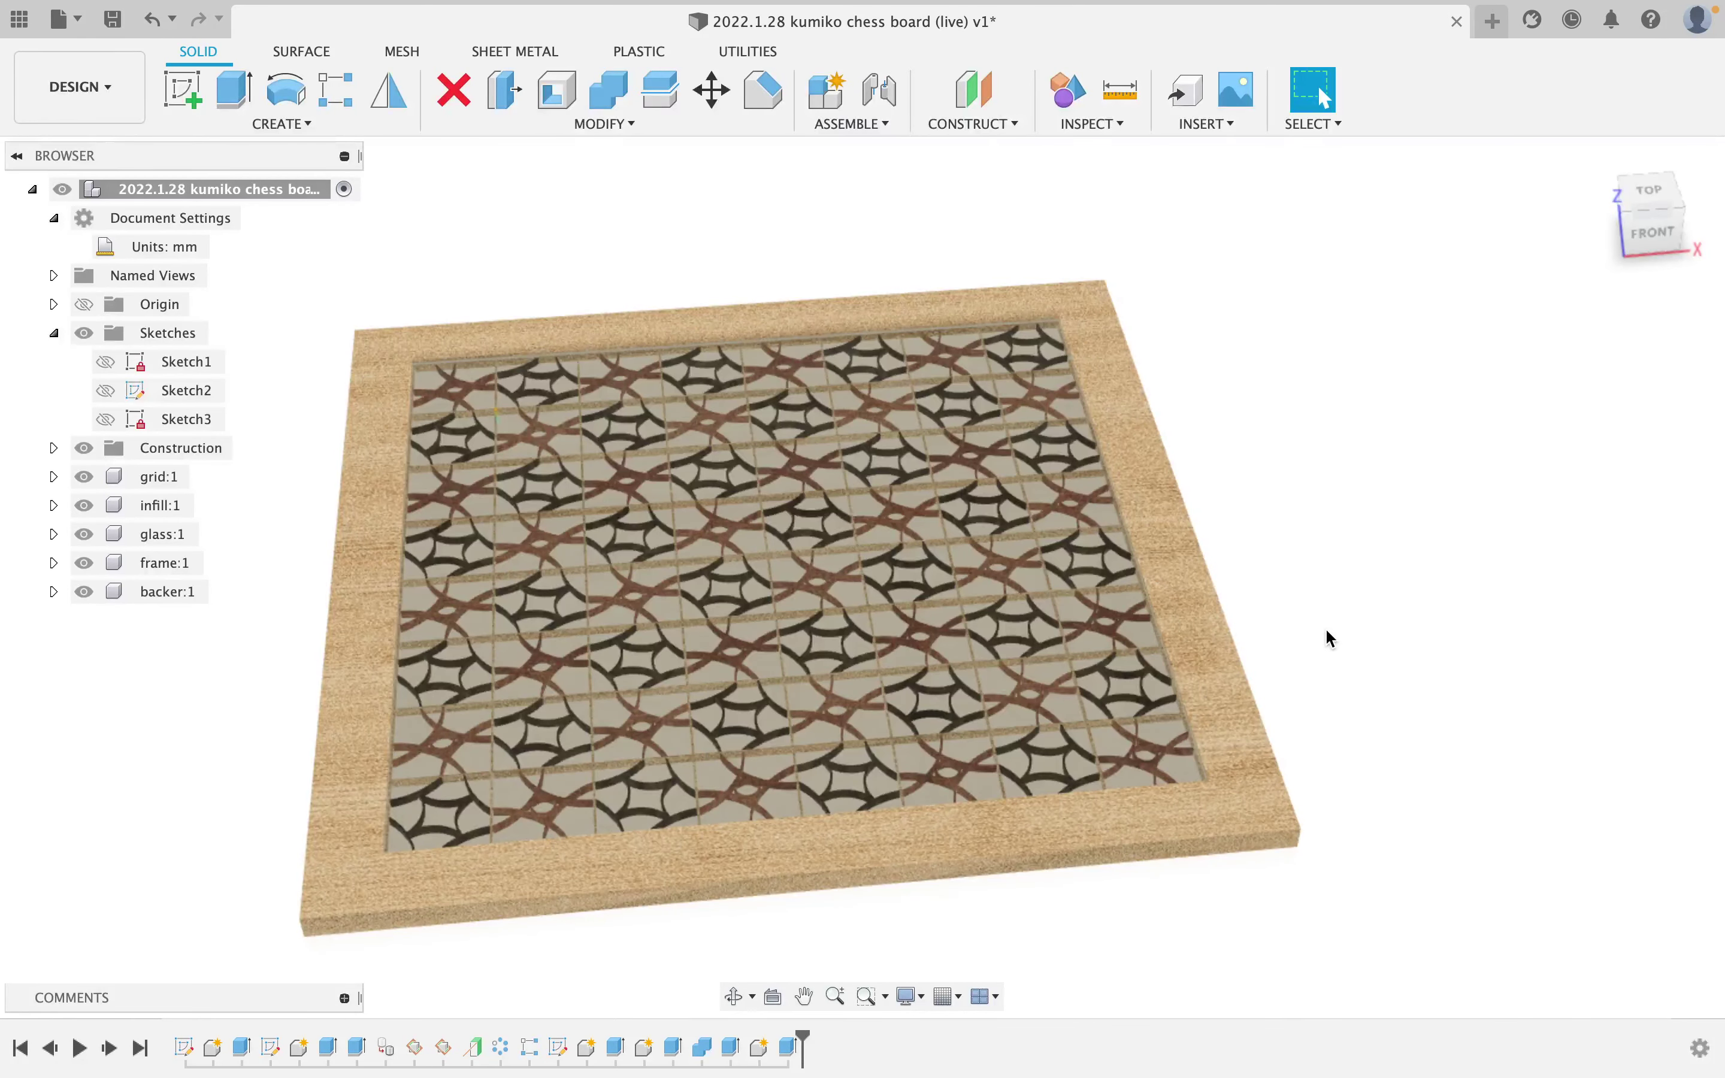
middle_click_drag(1259, 647, 1320, 565)
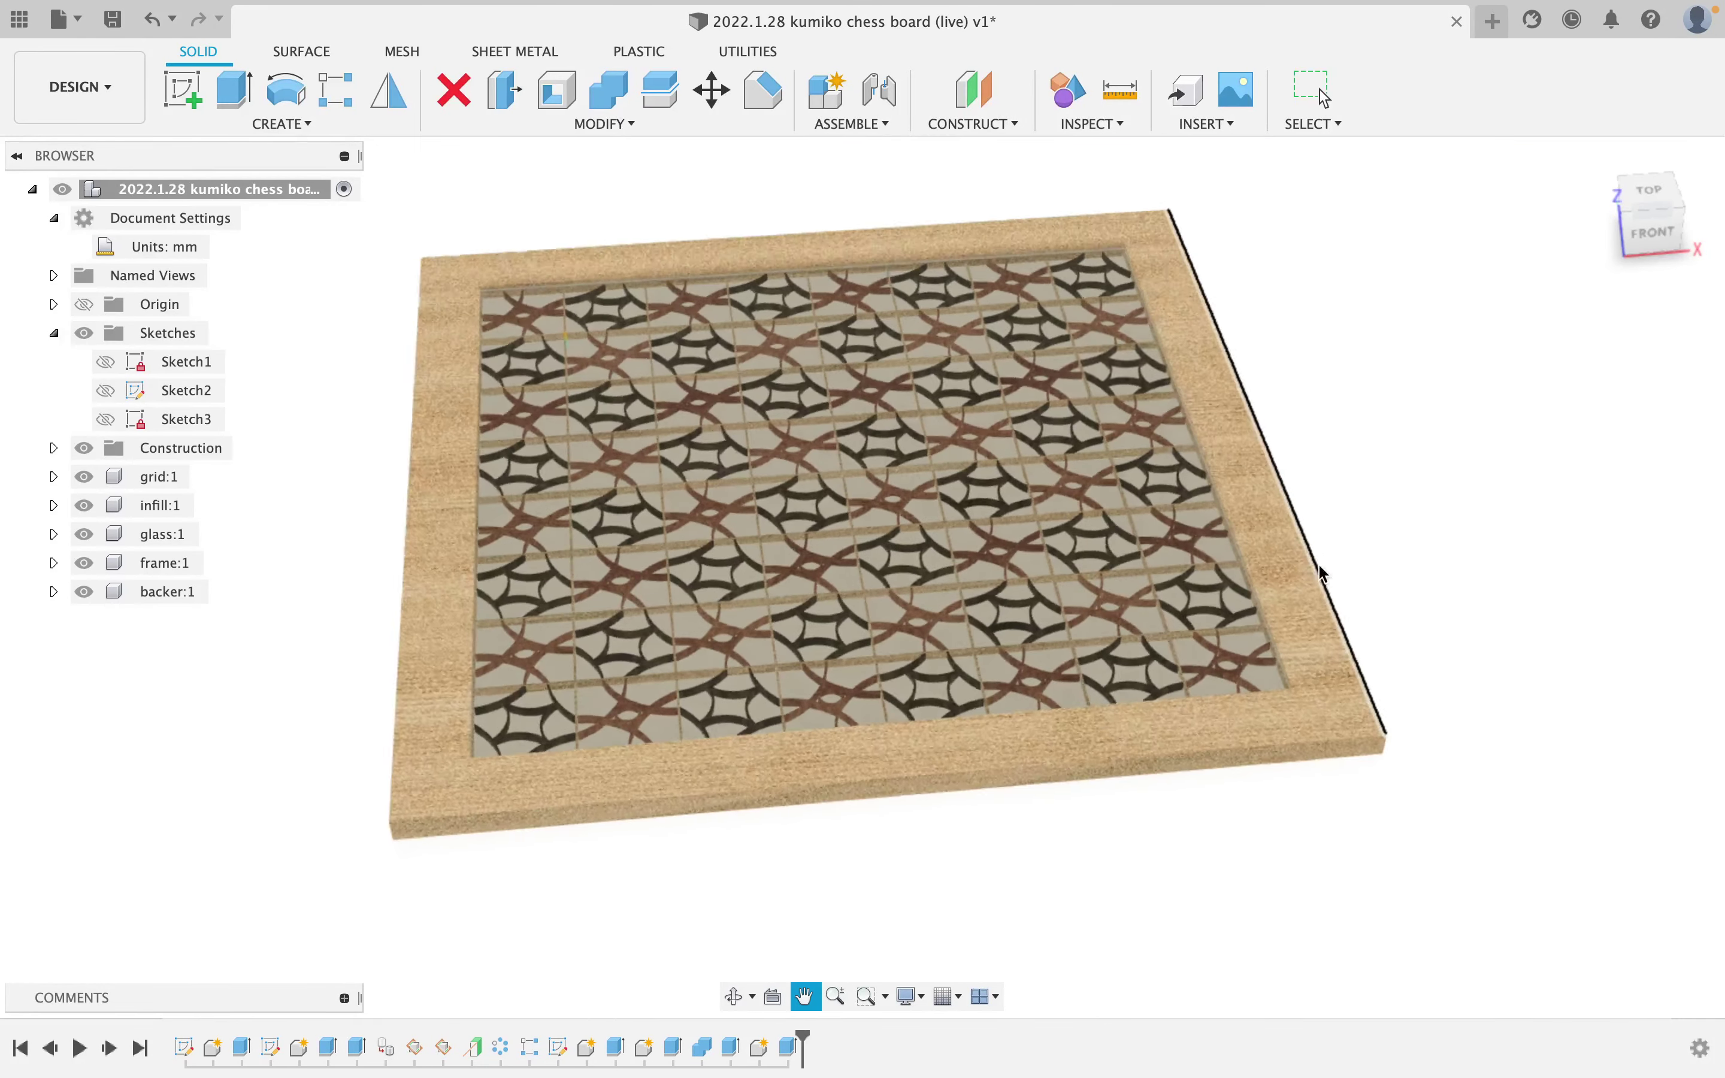